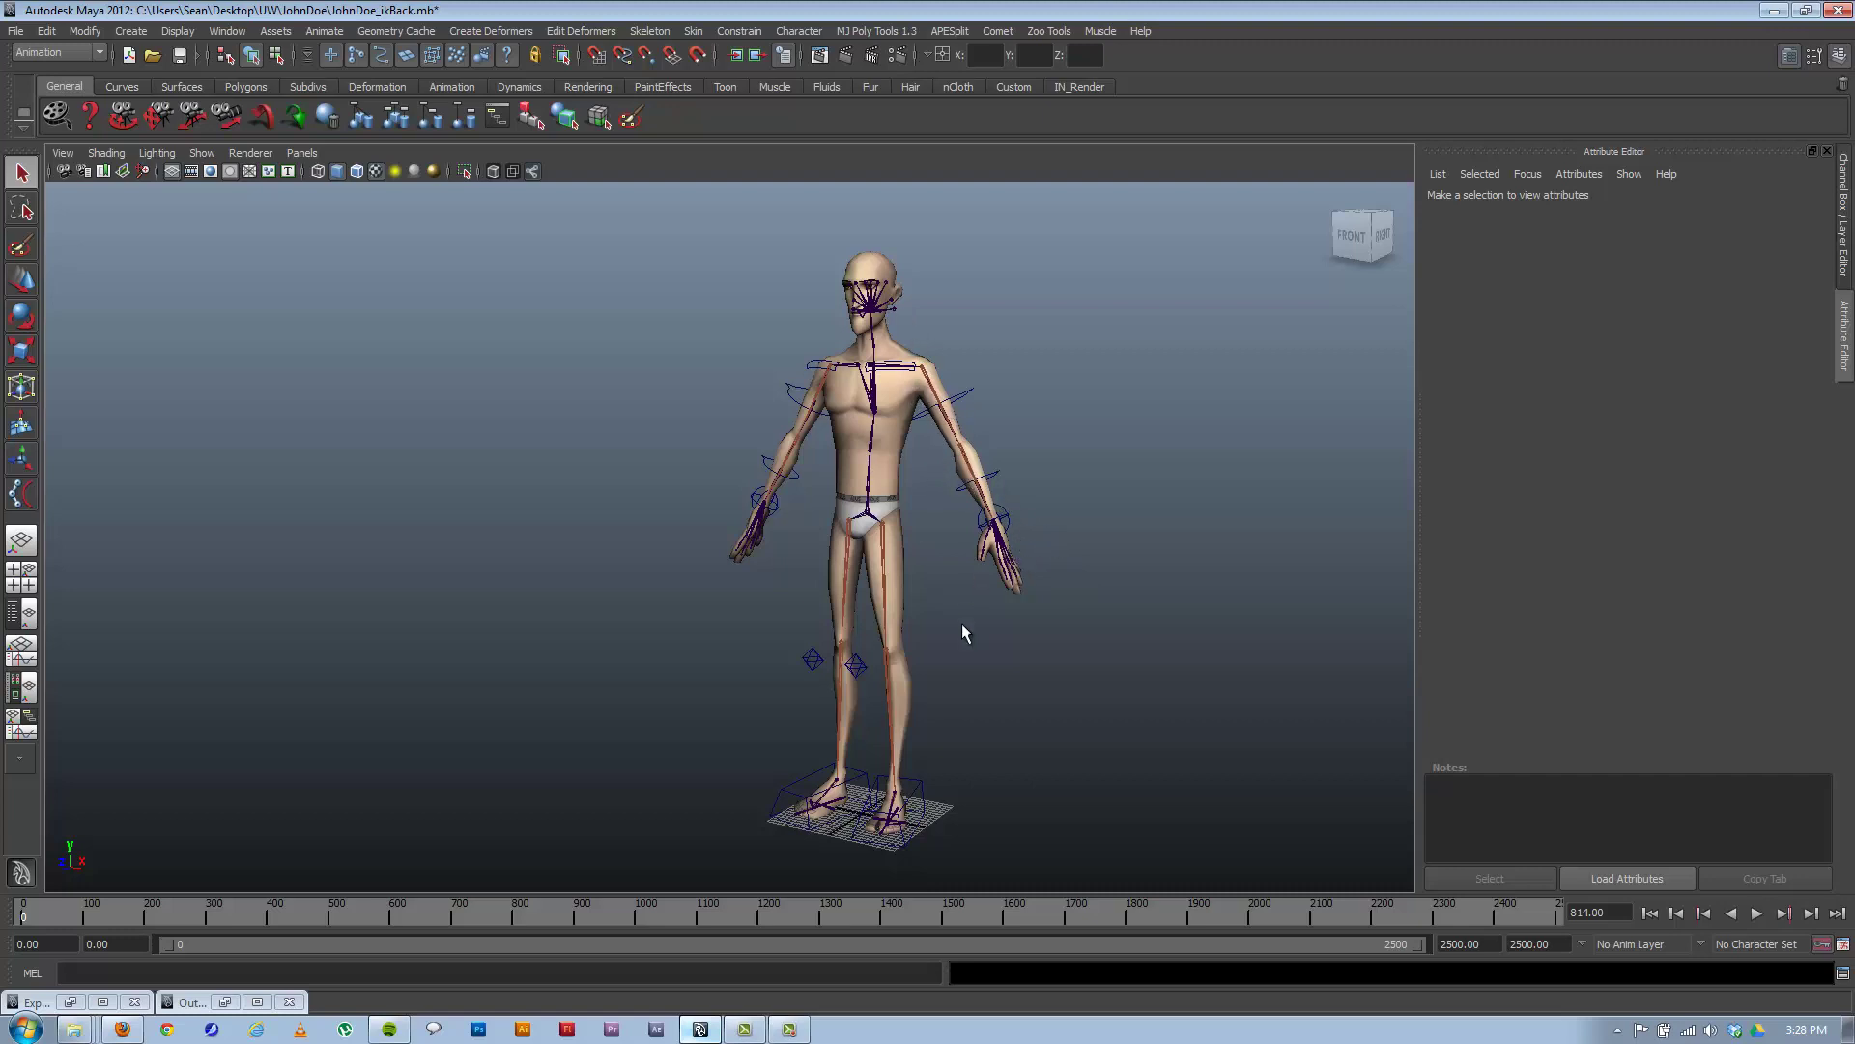
Examine the left wrist control's FK IK Switch attribute, the arm and torso rig, and the available skeleton tools.
click(997, 521)
click(1844, 217)
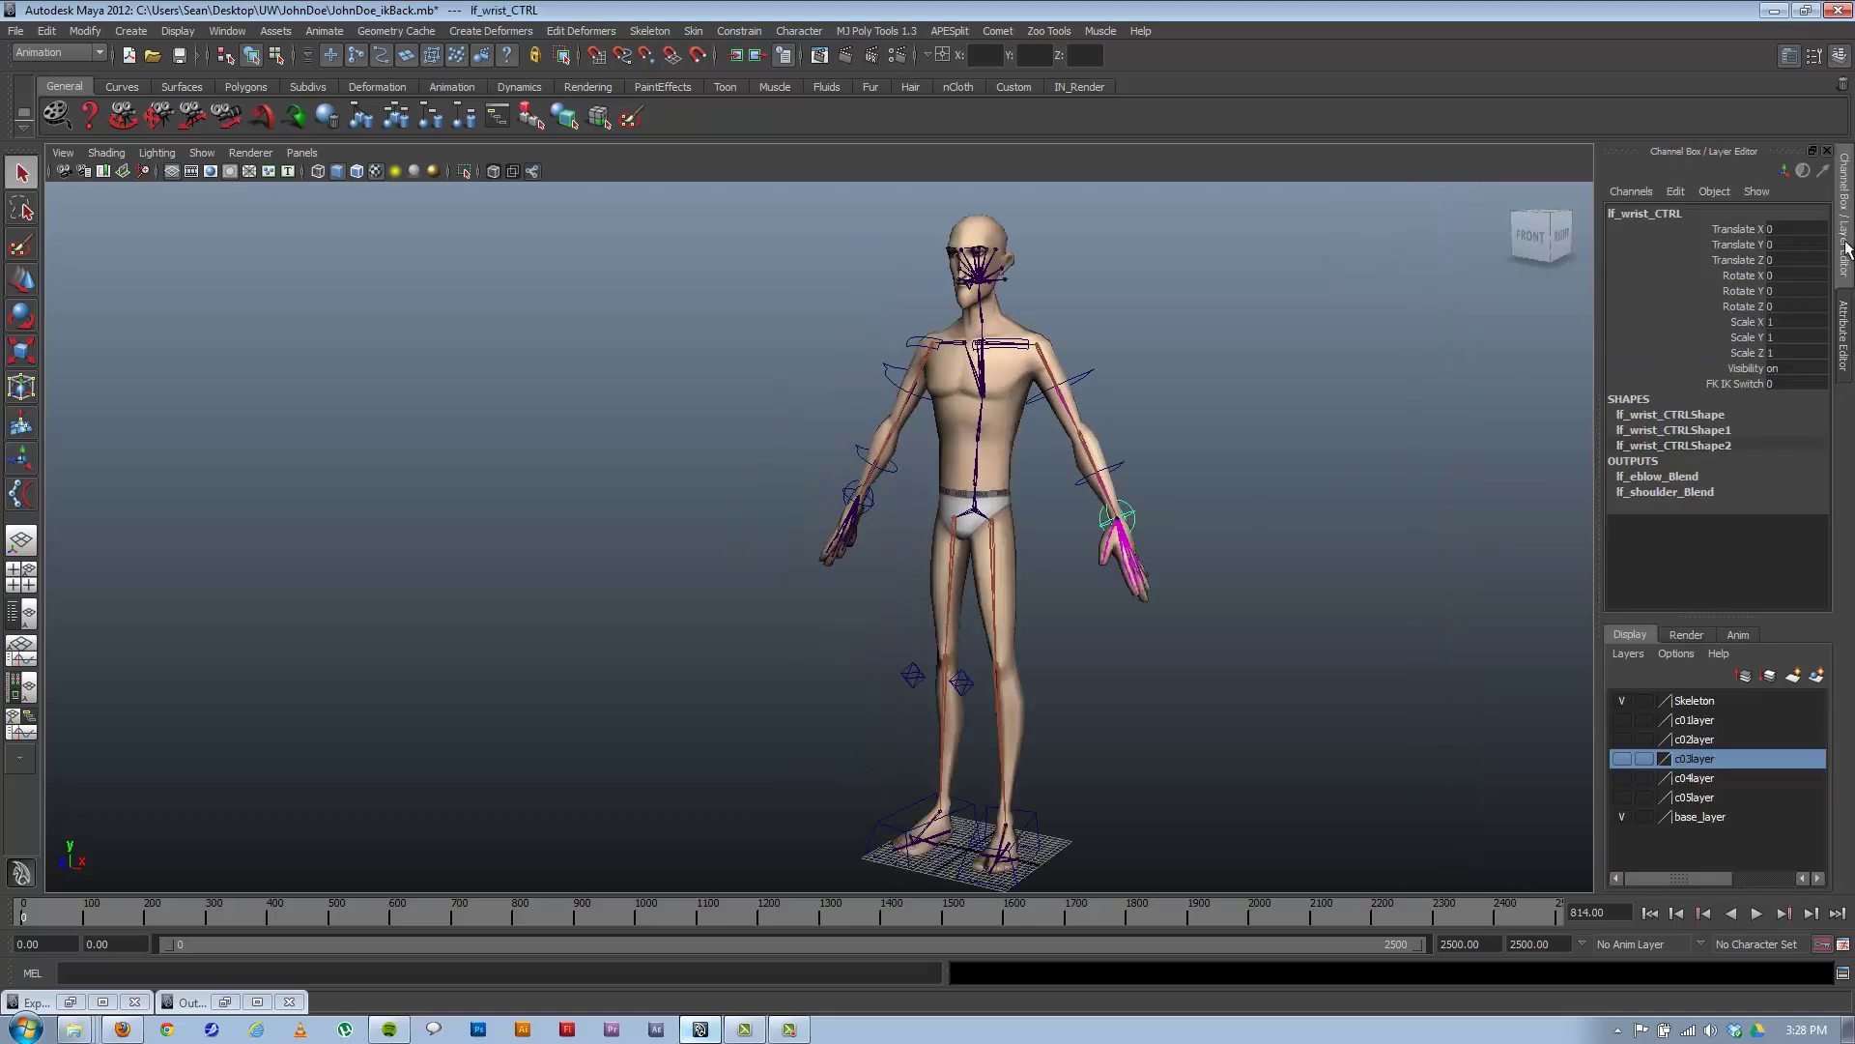
click(1735, 384)
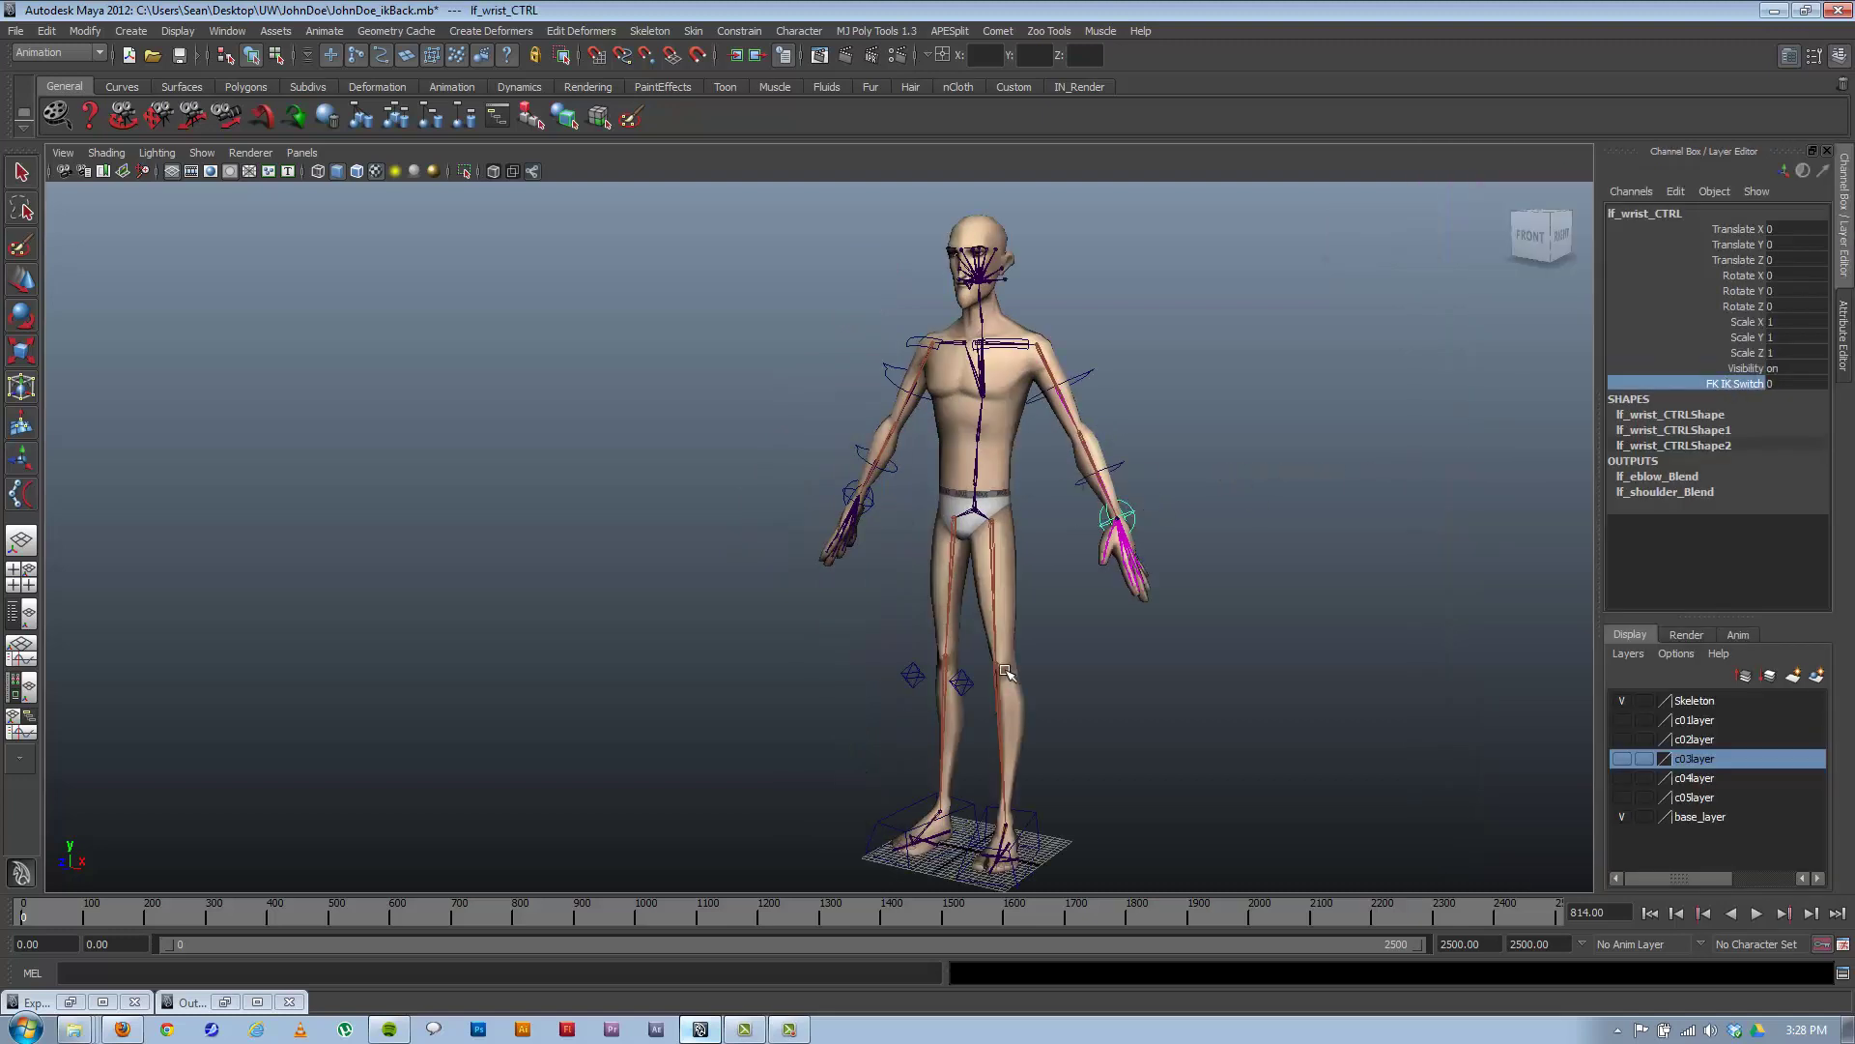
click(1135, 750)
alt+drag(998, 604, 1049, 607)
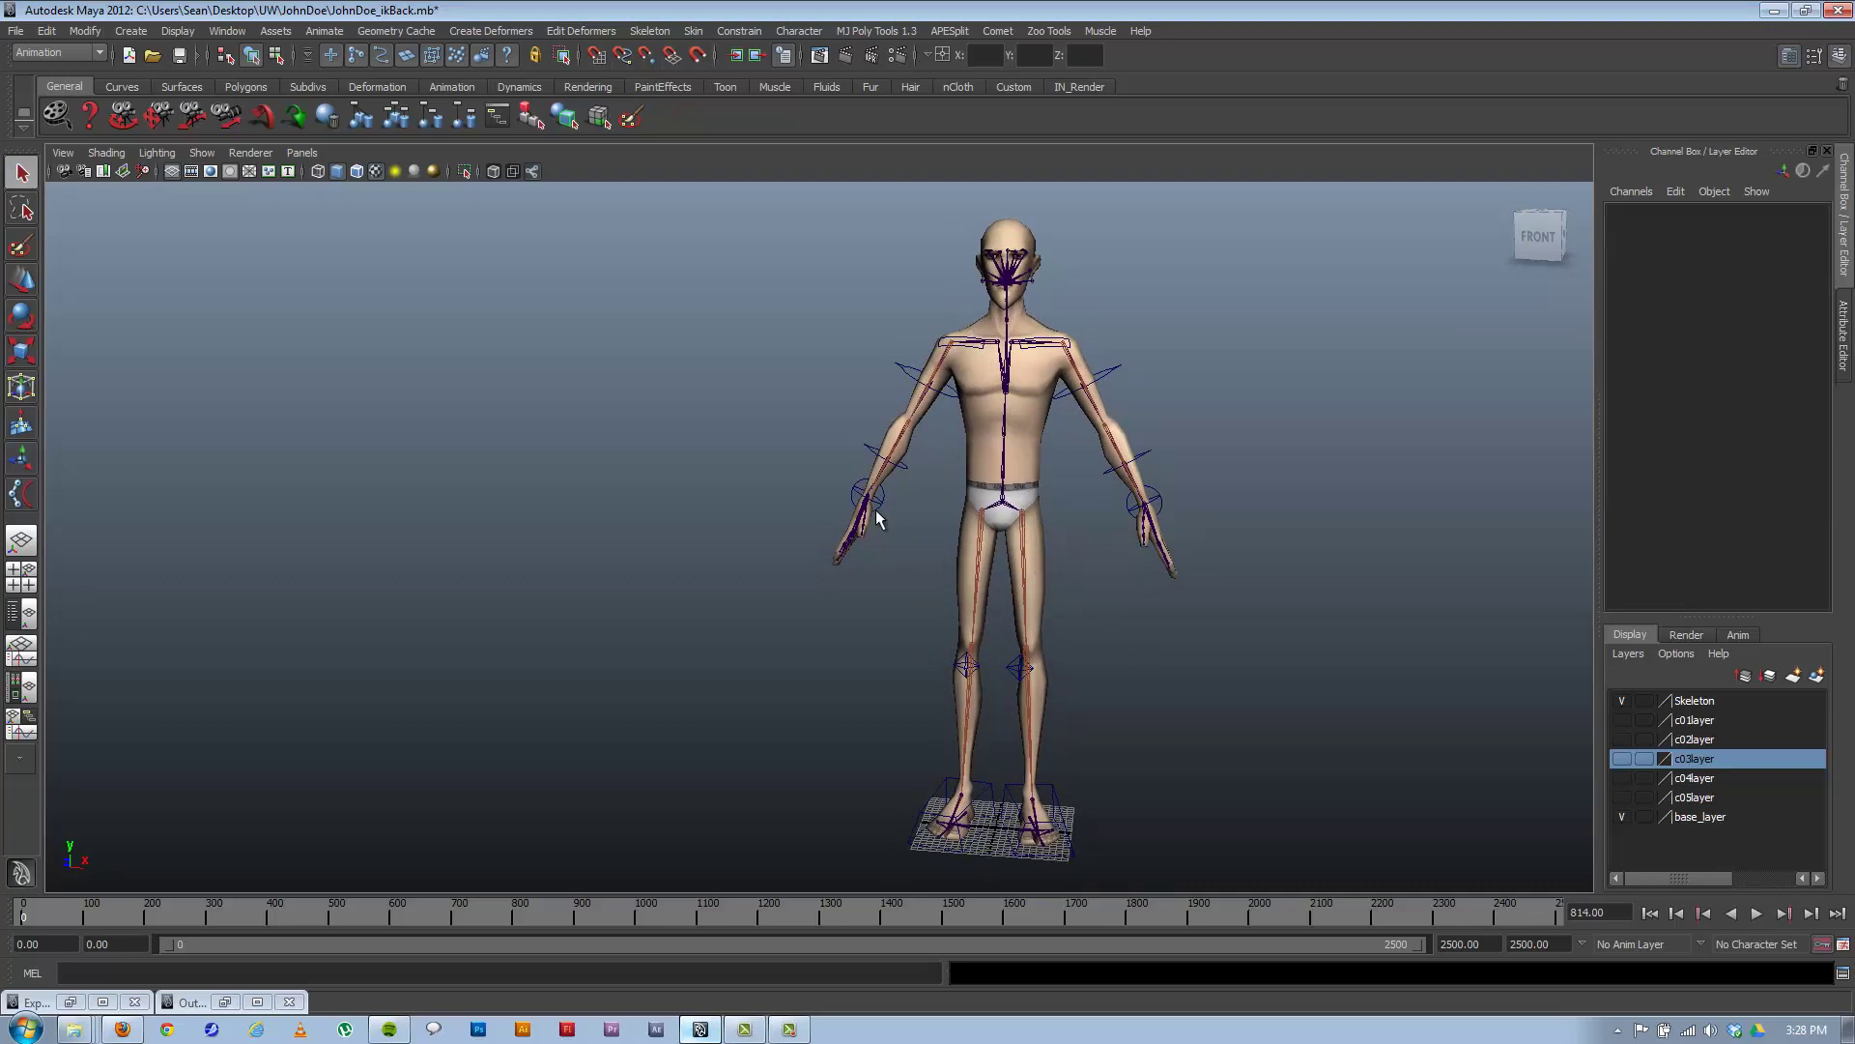
alt+drag(1080, 599, 827, 598)
alt+right_drag(826, 597, 1206, 636)
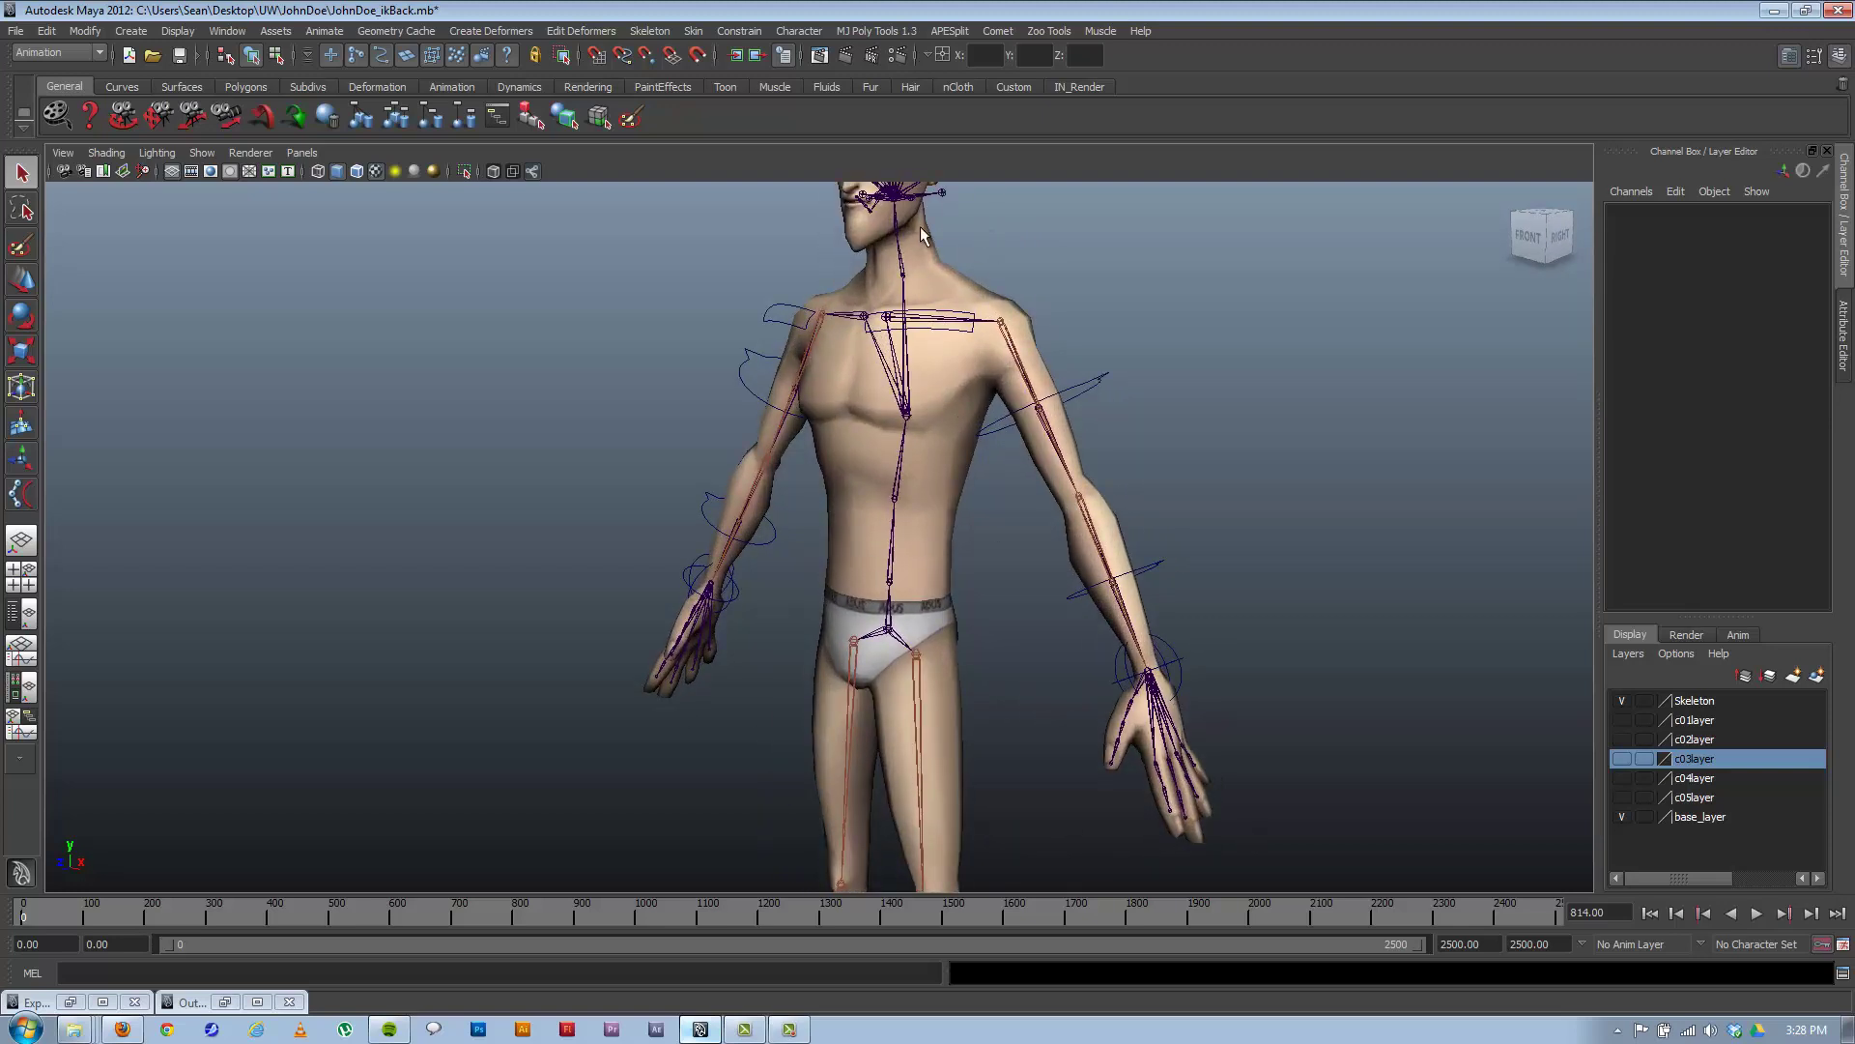
alt+drag(781, 730, 889, 662)
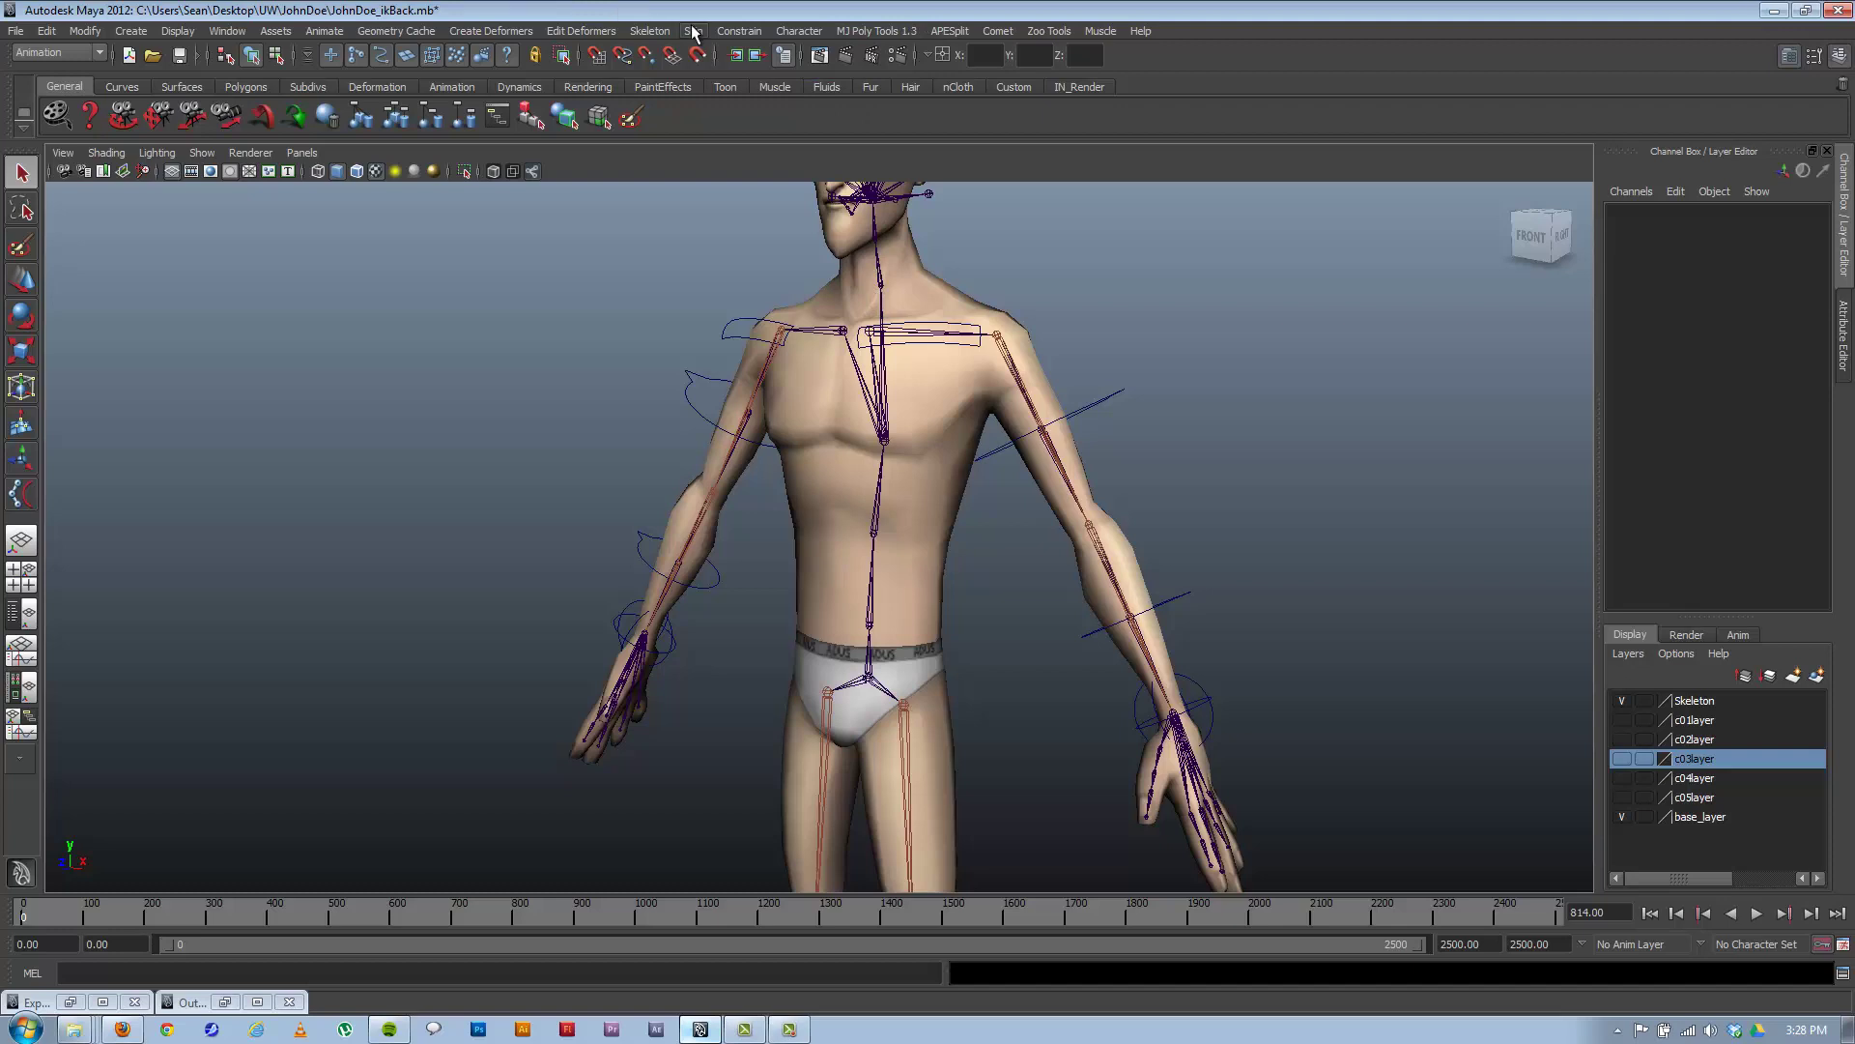
click(650, 31)
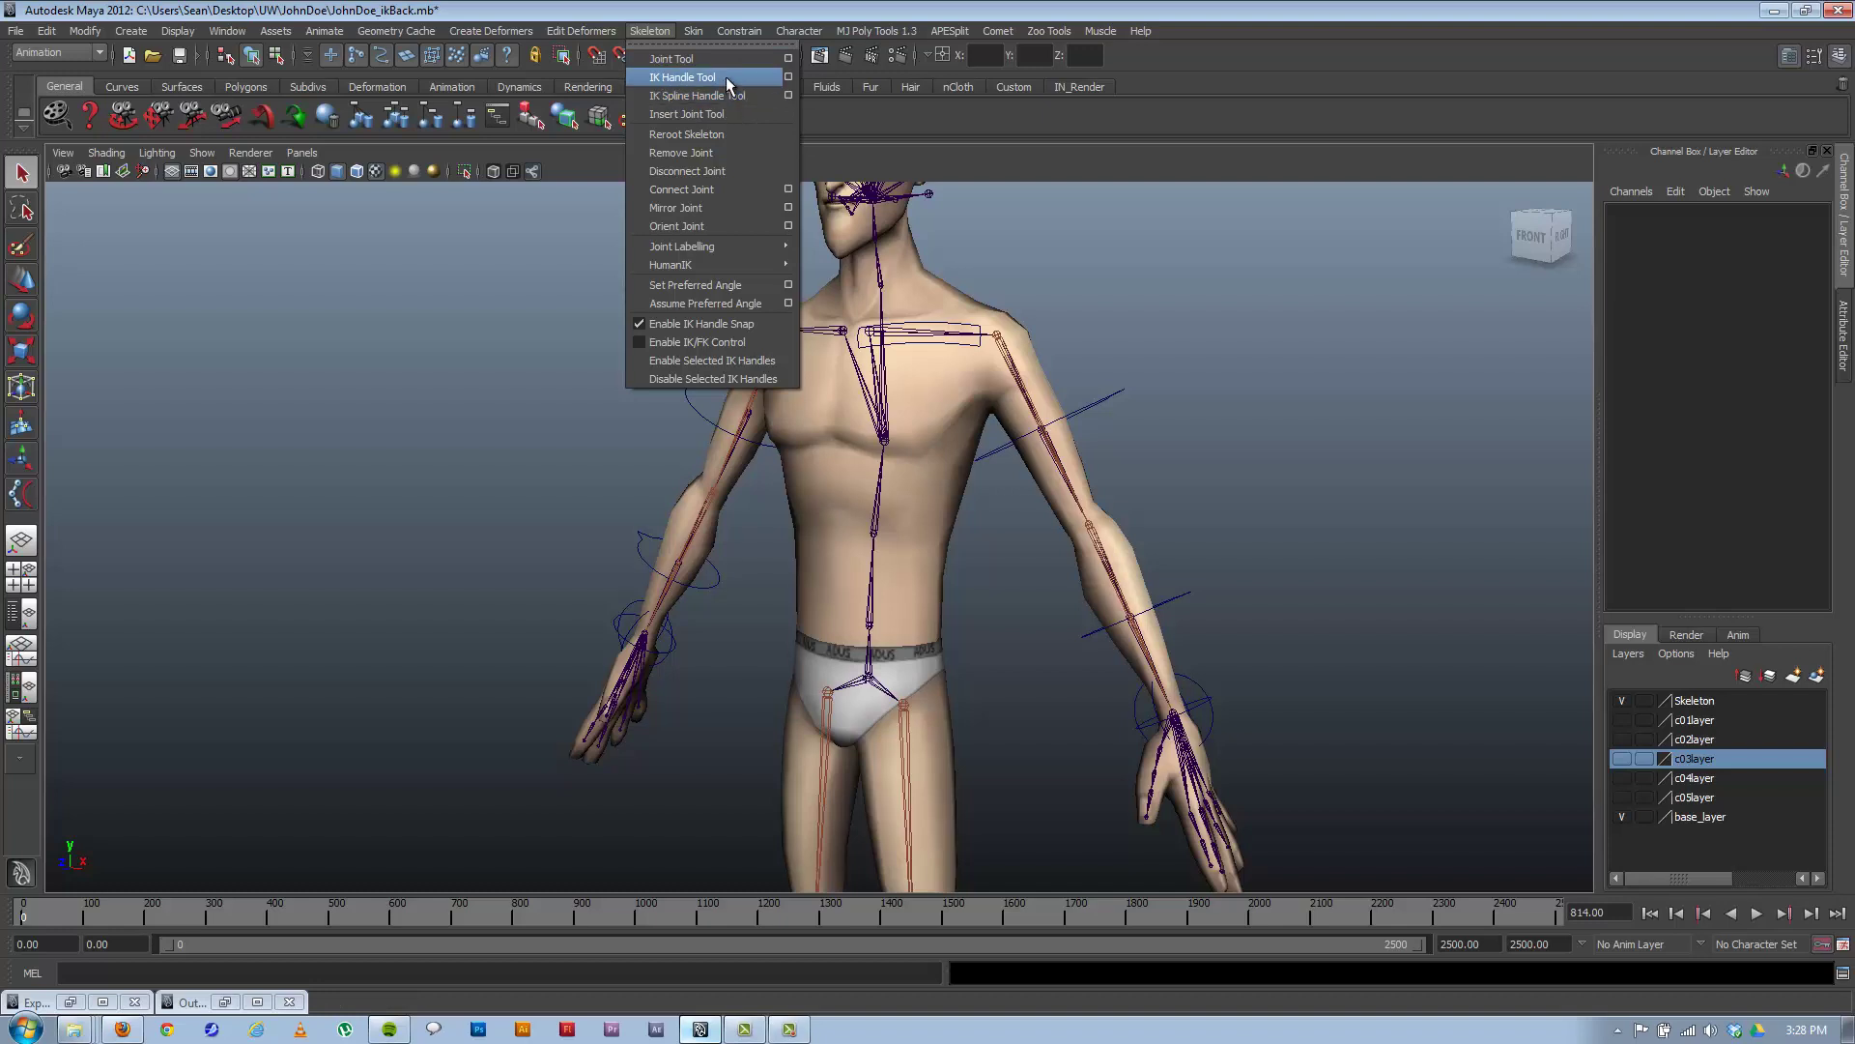
click(958, 122)
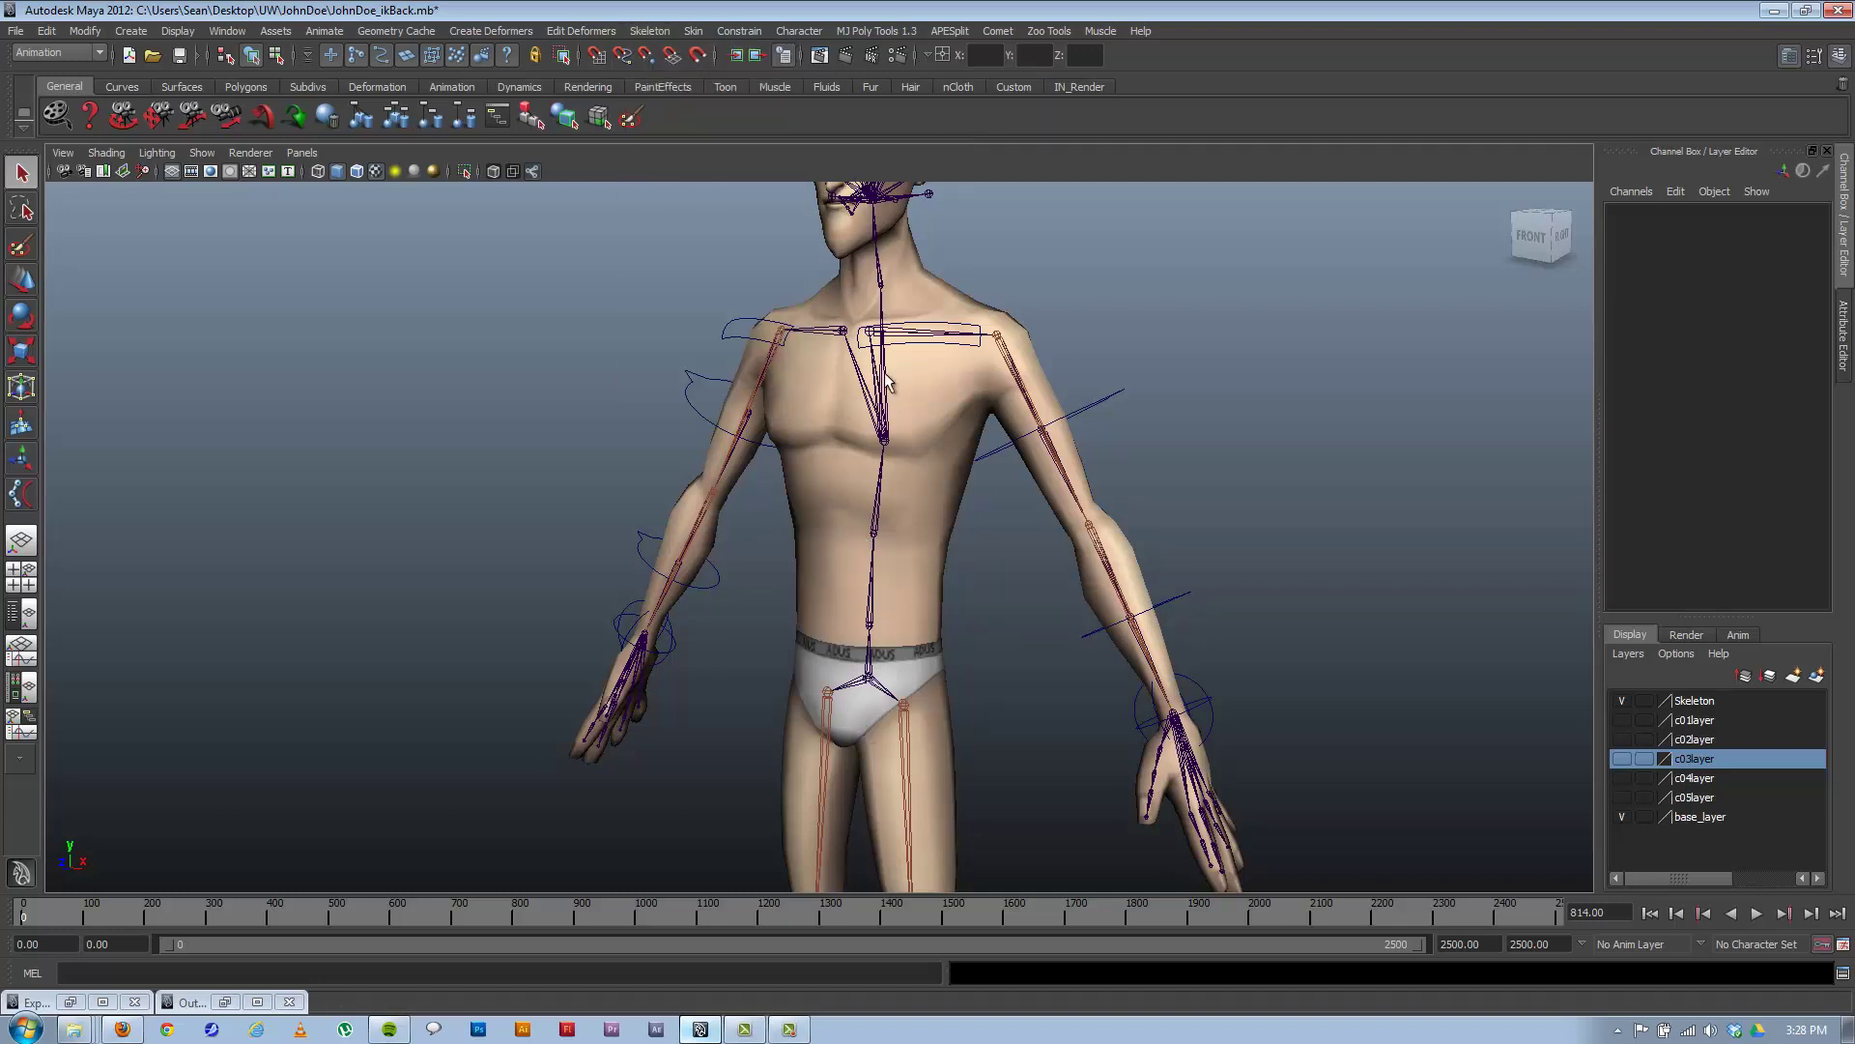
alt+drag(827, 667, 921, 611)
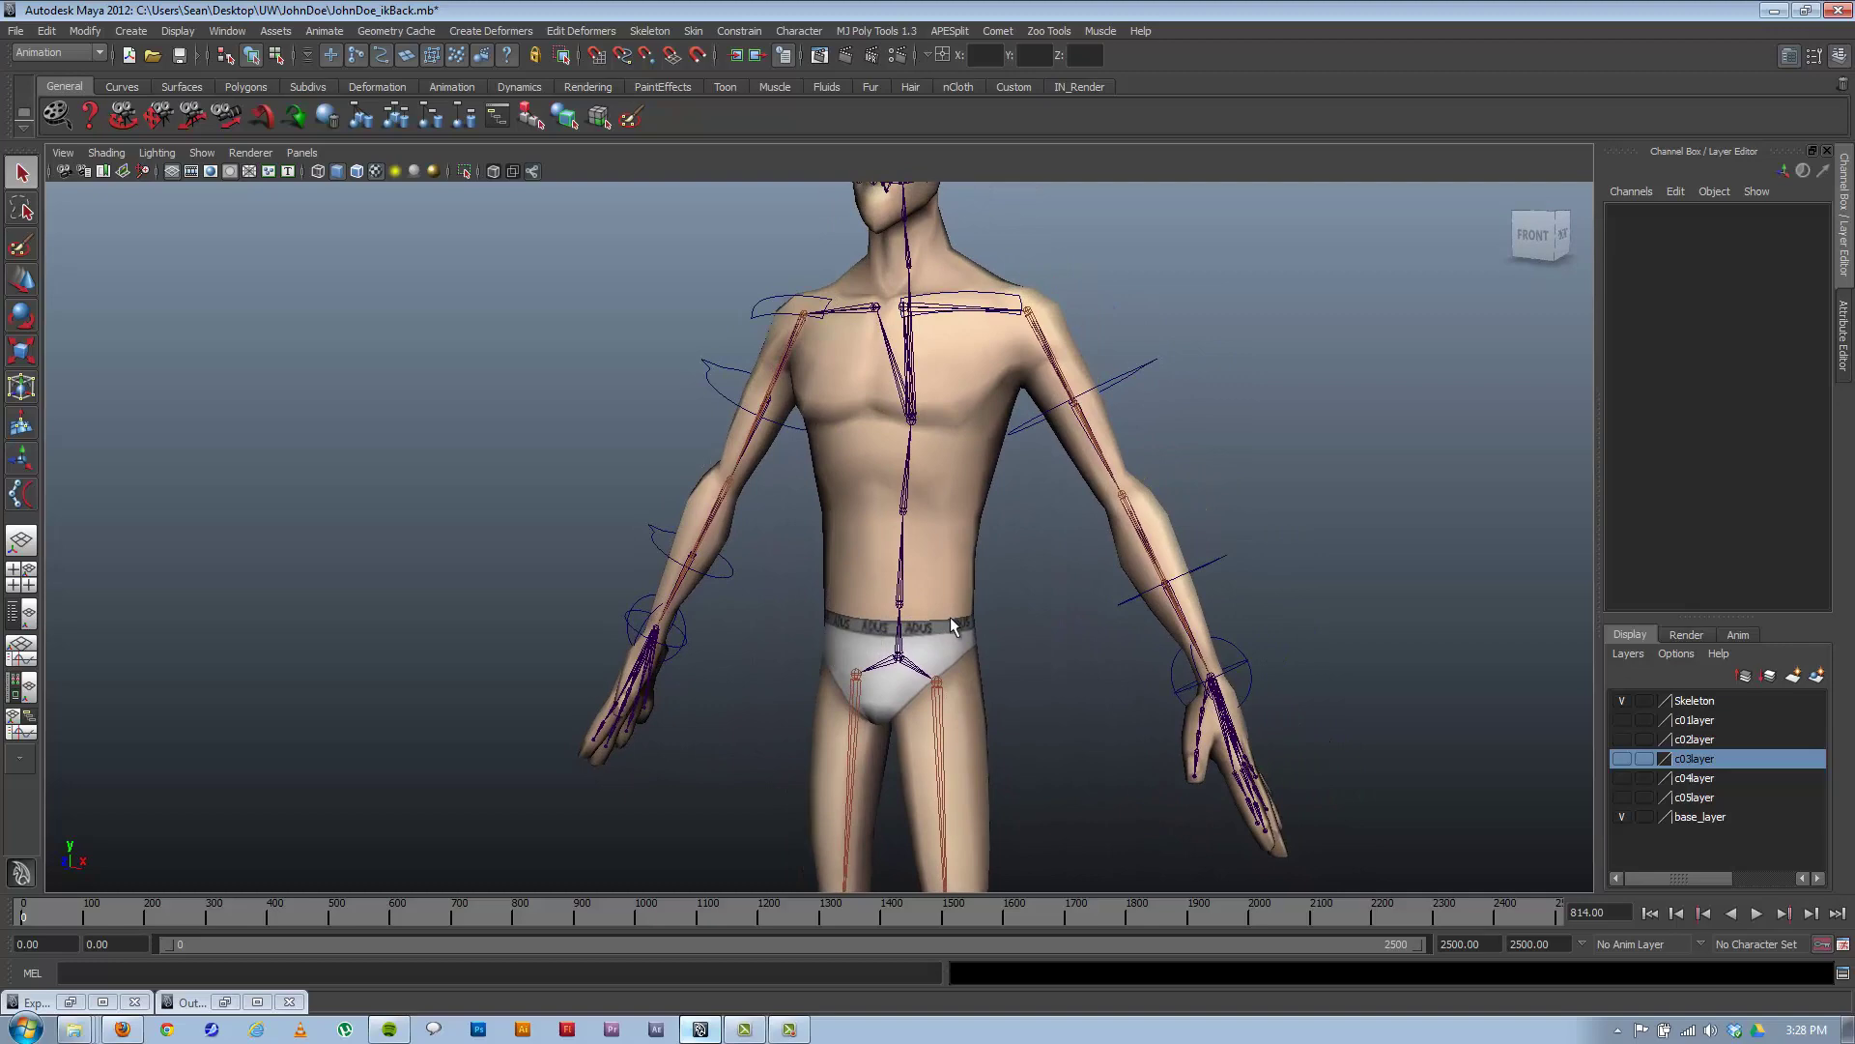
mouse_move(875, 508)
alt+mouse_down()
mouse_move(941, 509)
mouse_move(908, 512)
alt+mouse_up()
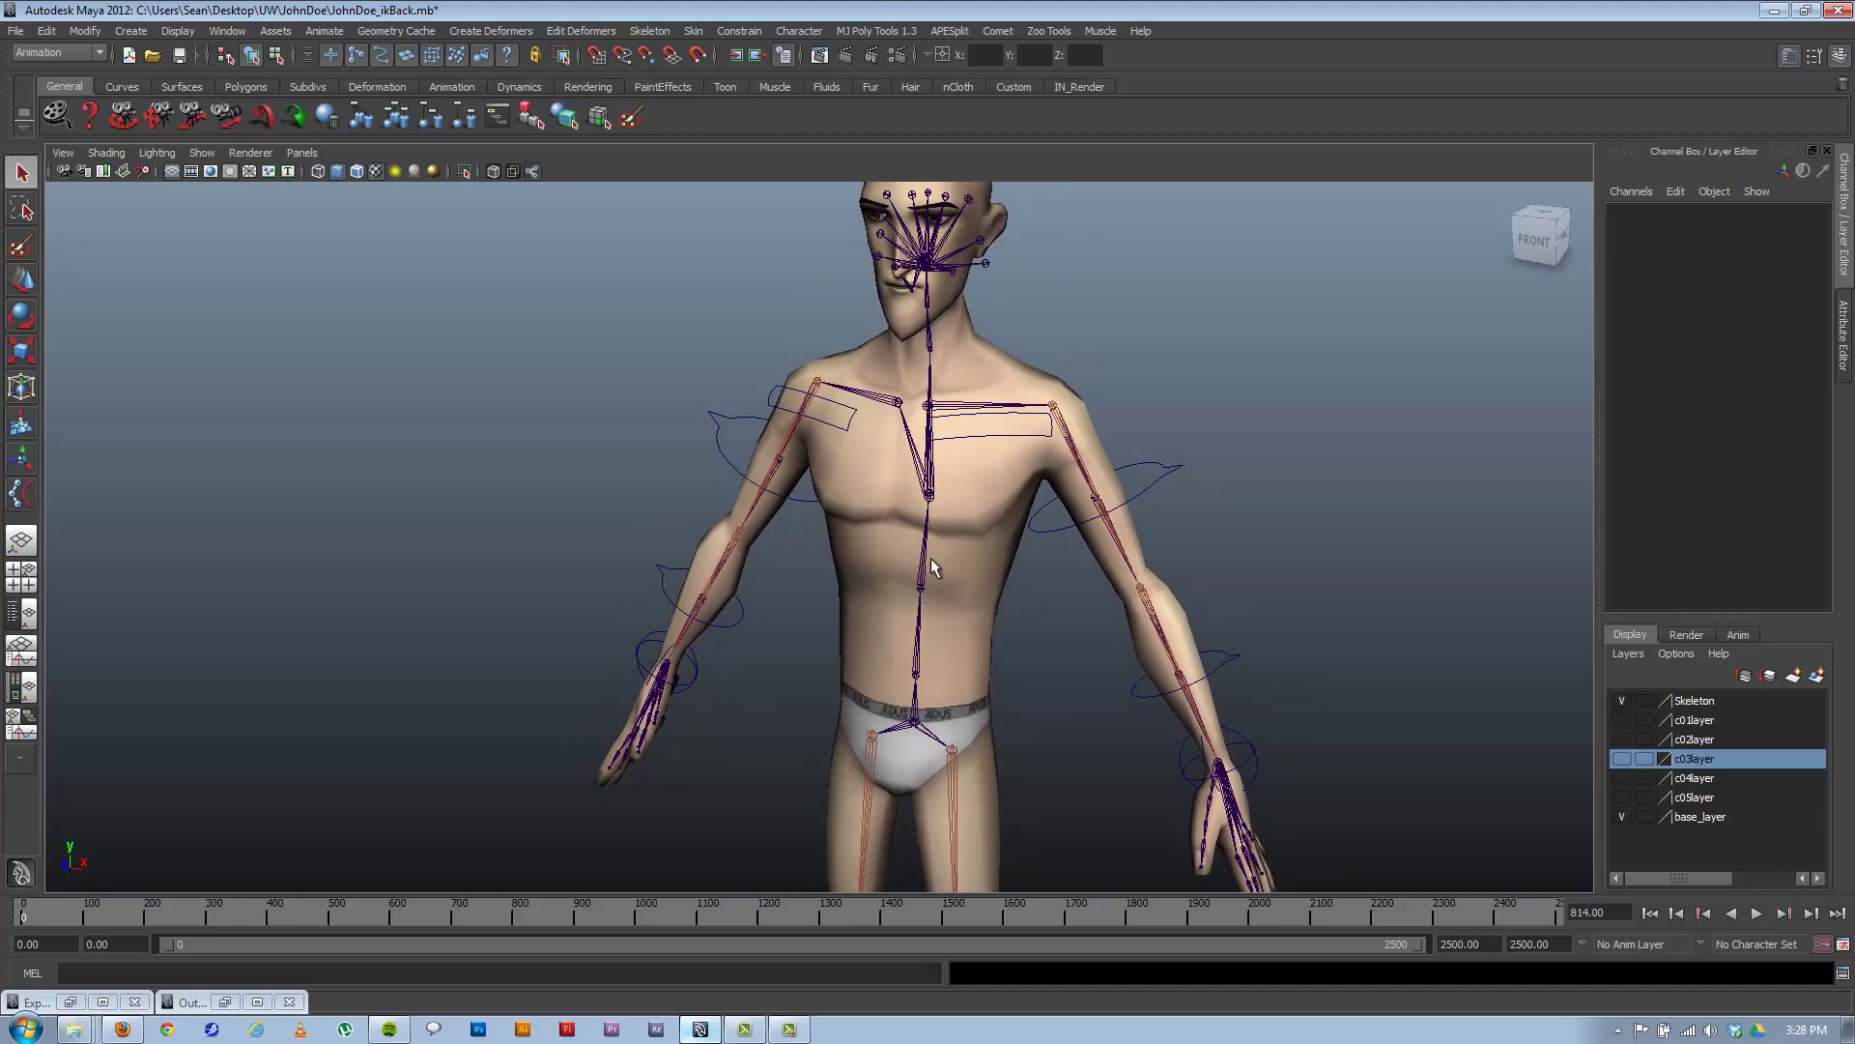
Unparent both clavicle joints and both thigh joints from the central spine chain, then check the remaining spine hierarchy.
alt+drag(945, 406, 1002, 364)
click(998, 365)
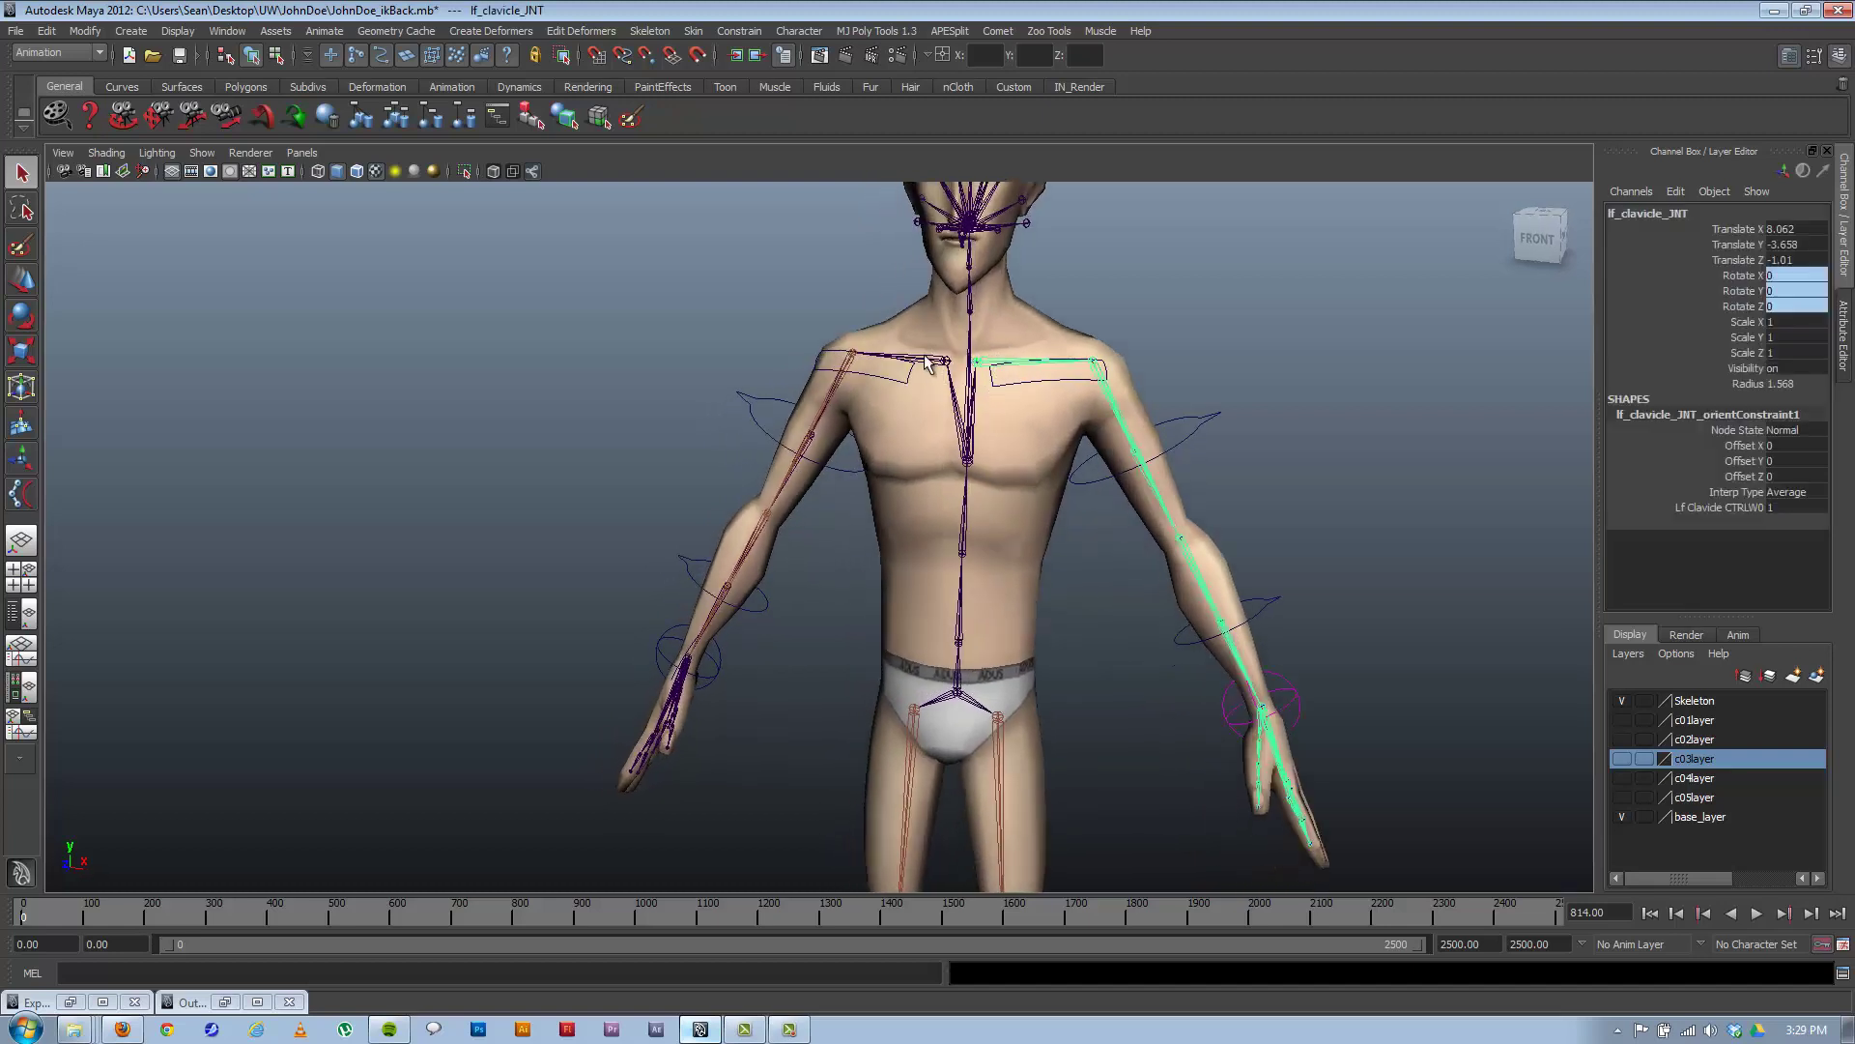
shift+click(933, 367)
click(917, 723)
shift+click(1001, 727)
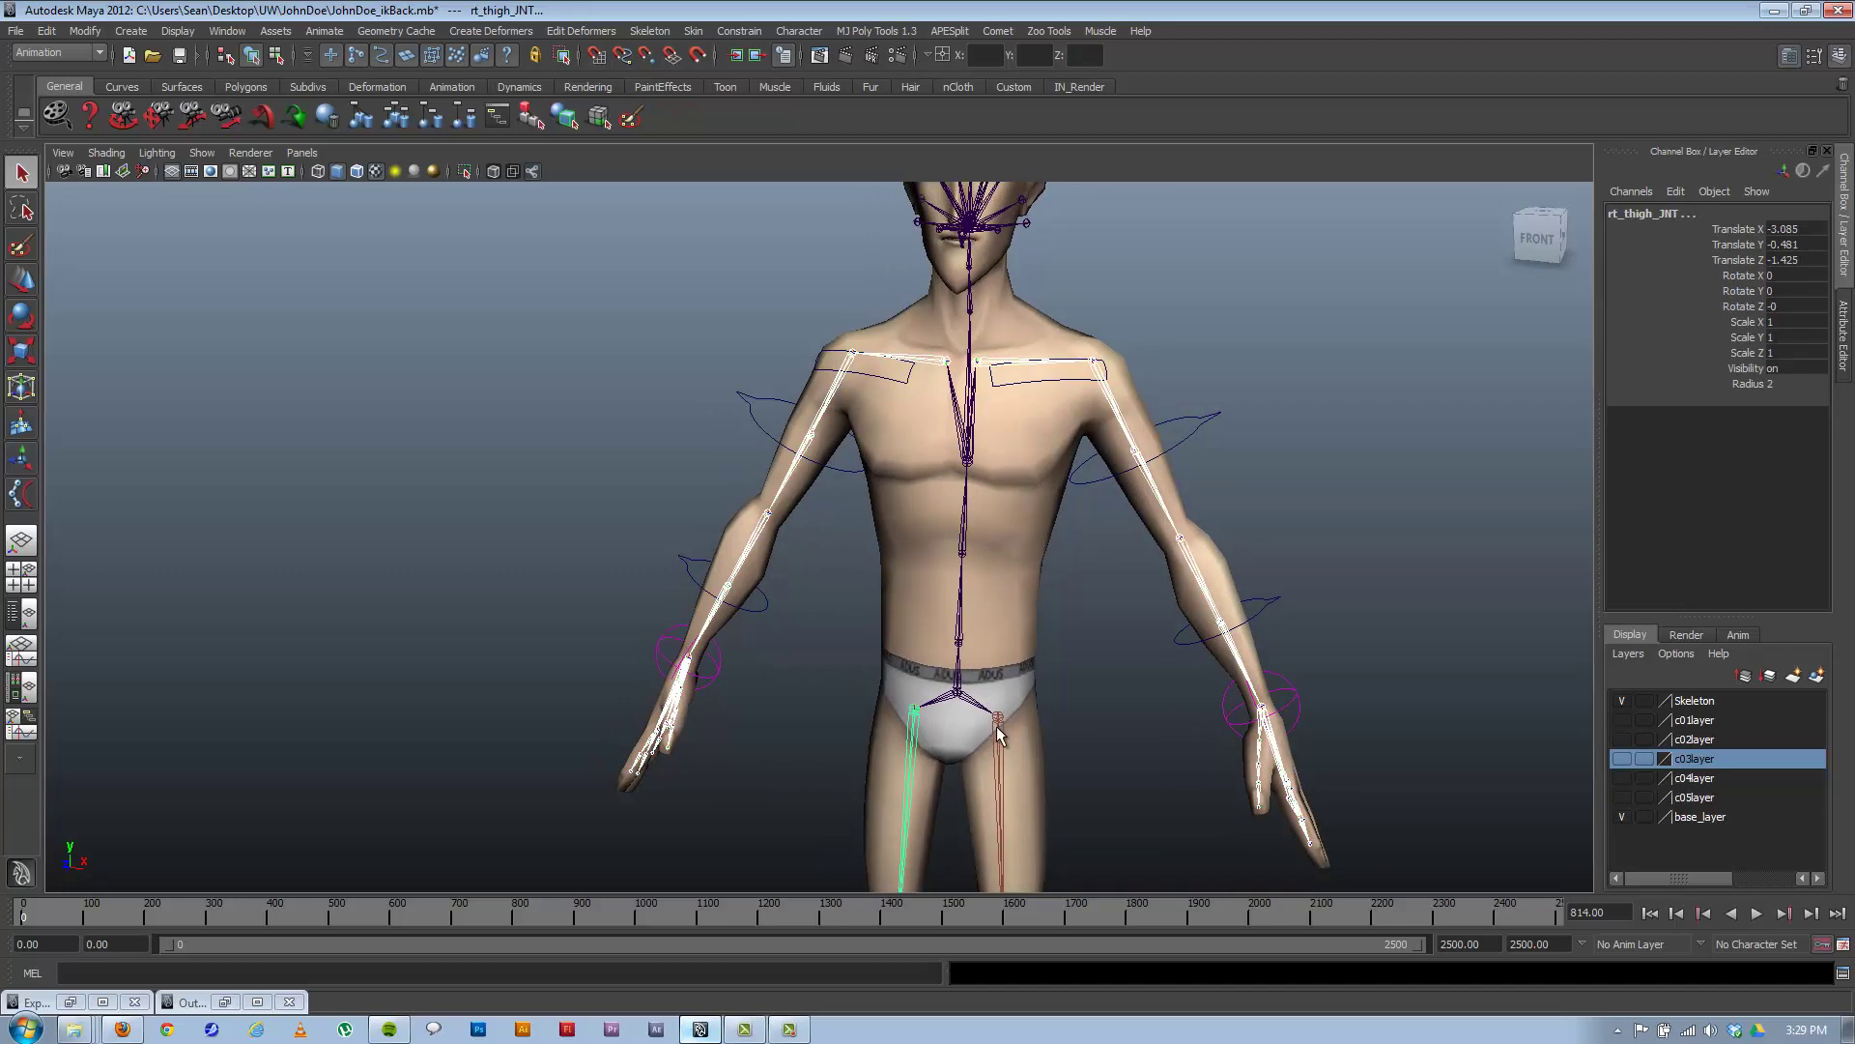
key(p)
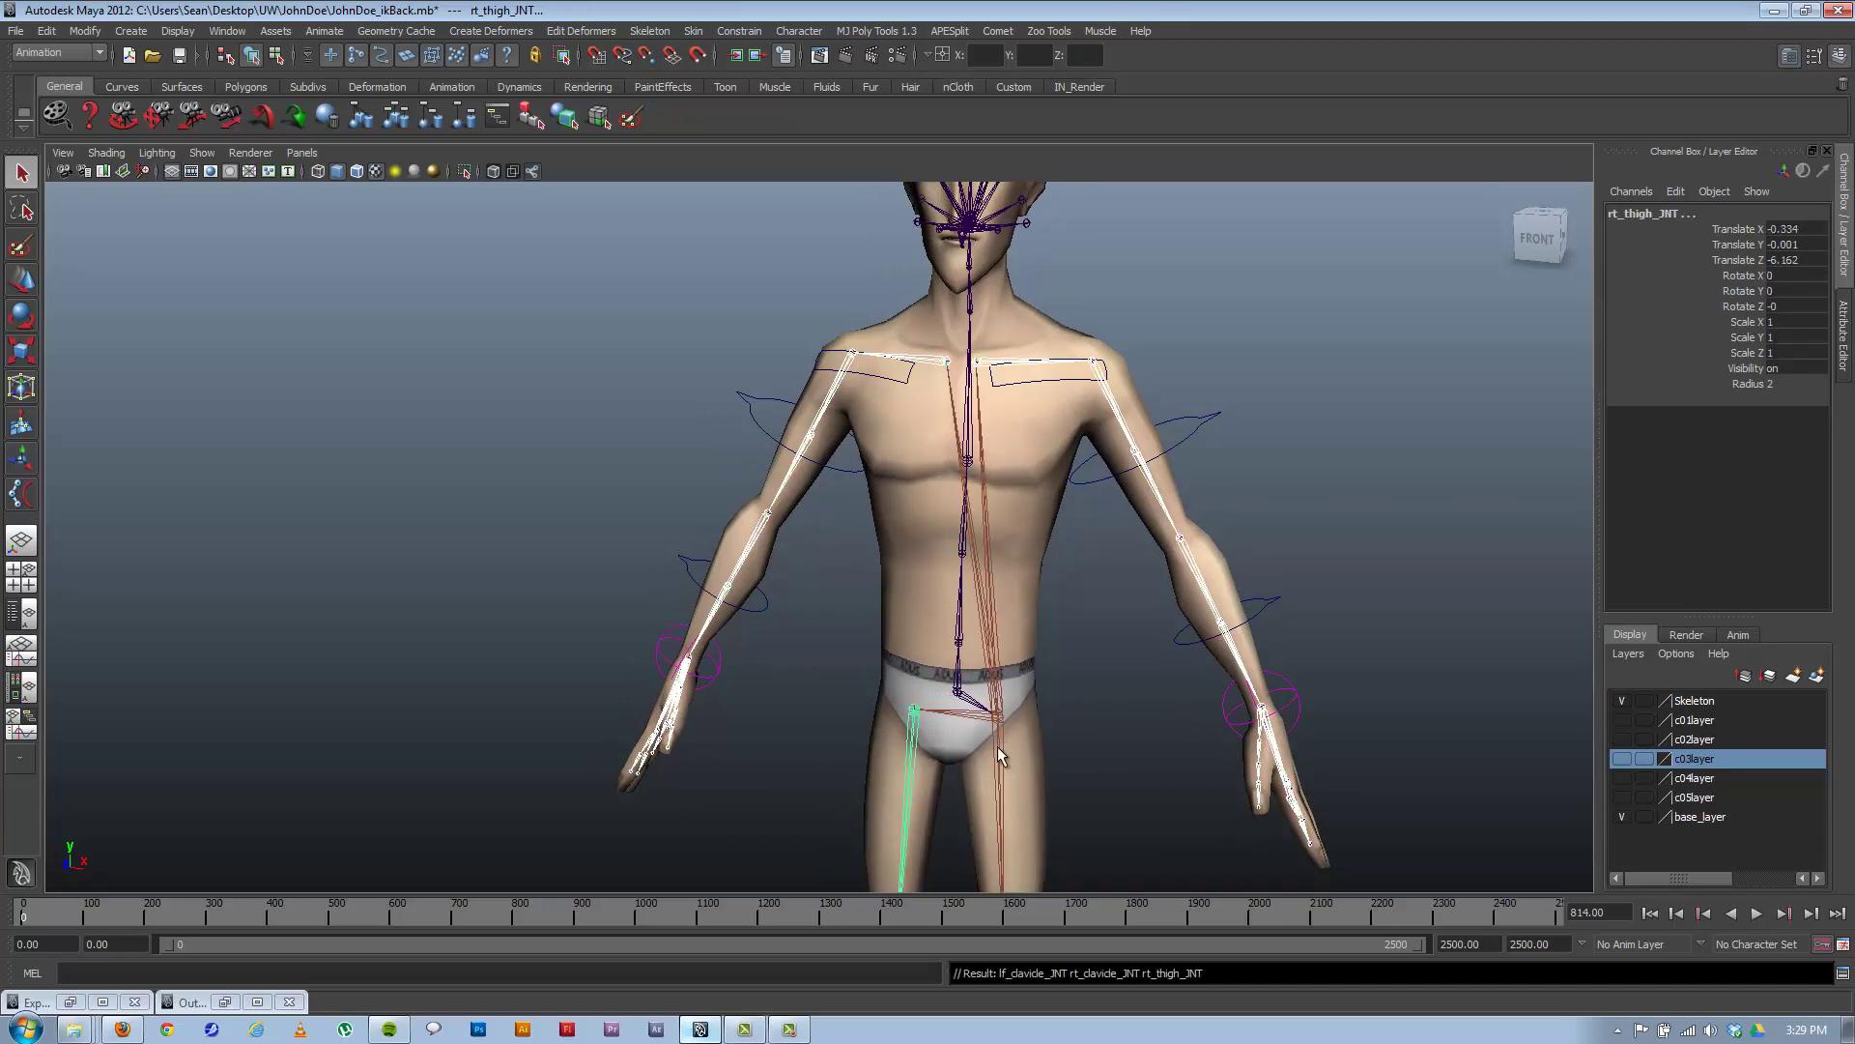
key(ctrl+z)
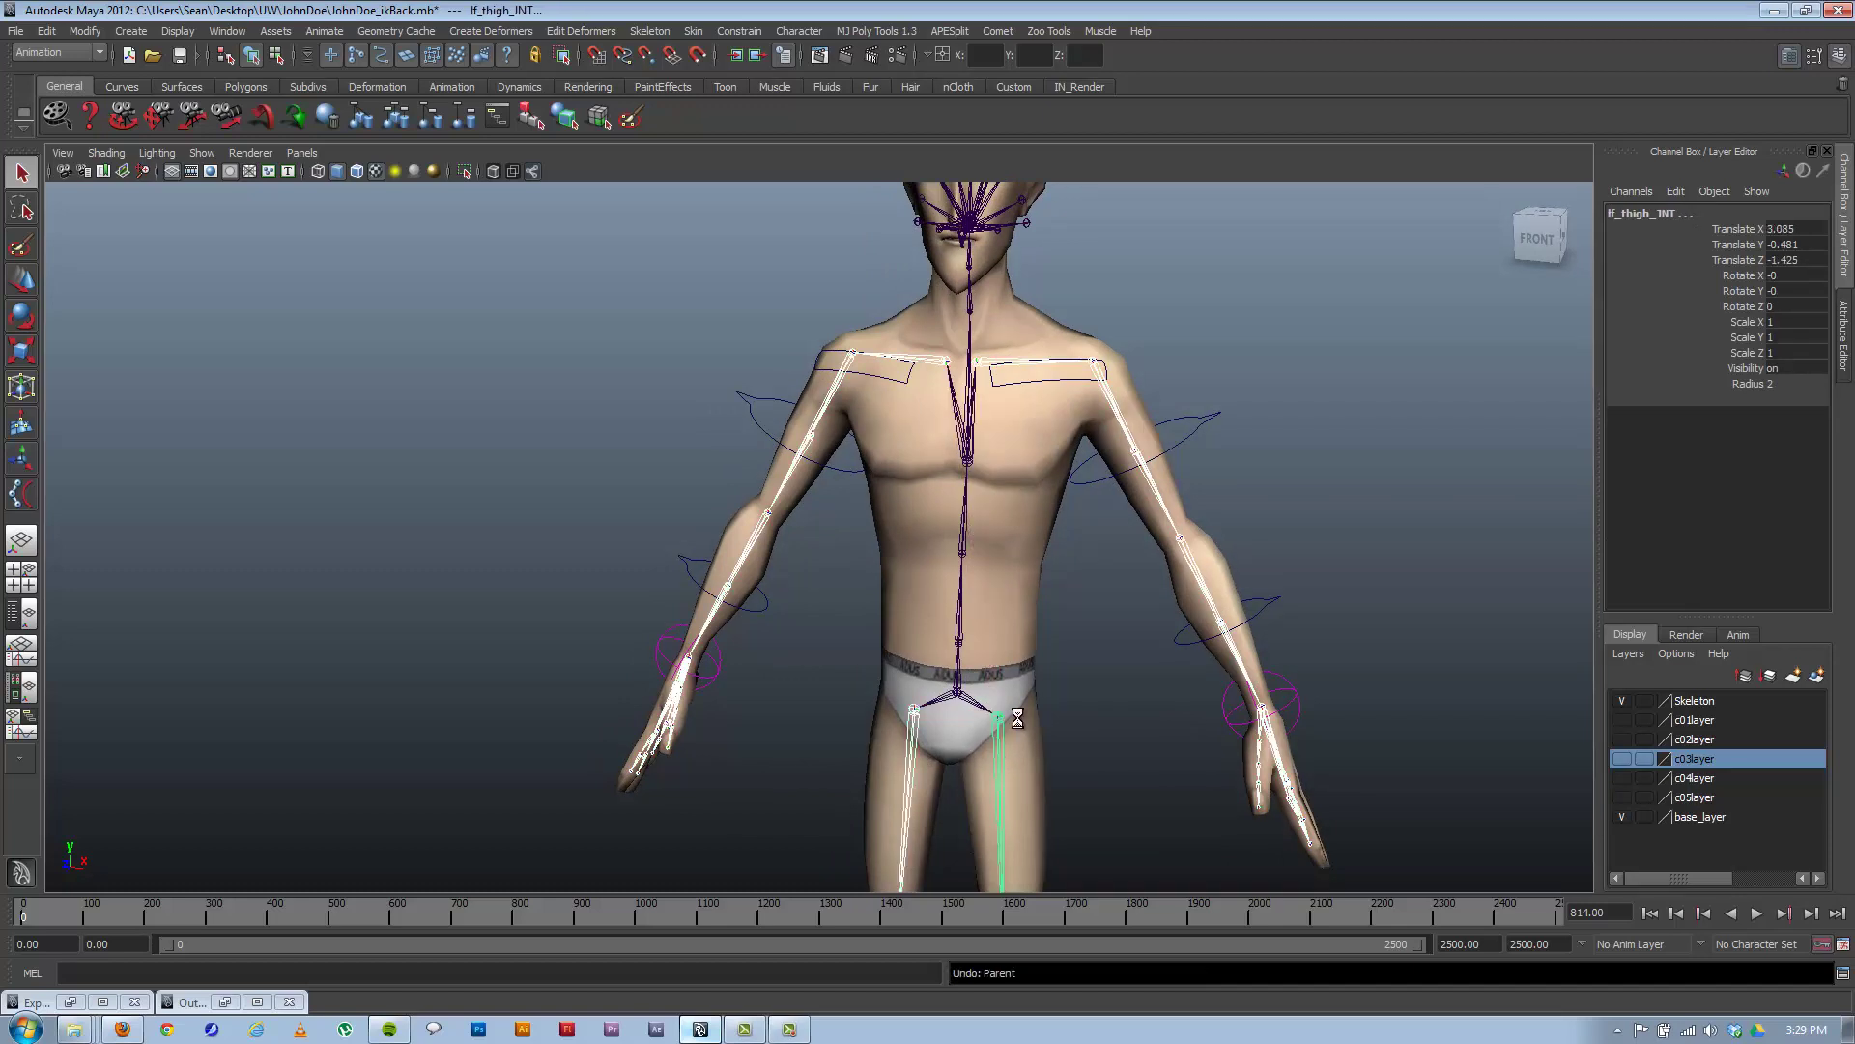
key(p)
alt+drag(885, 591, 925, 568)
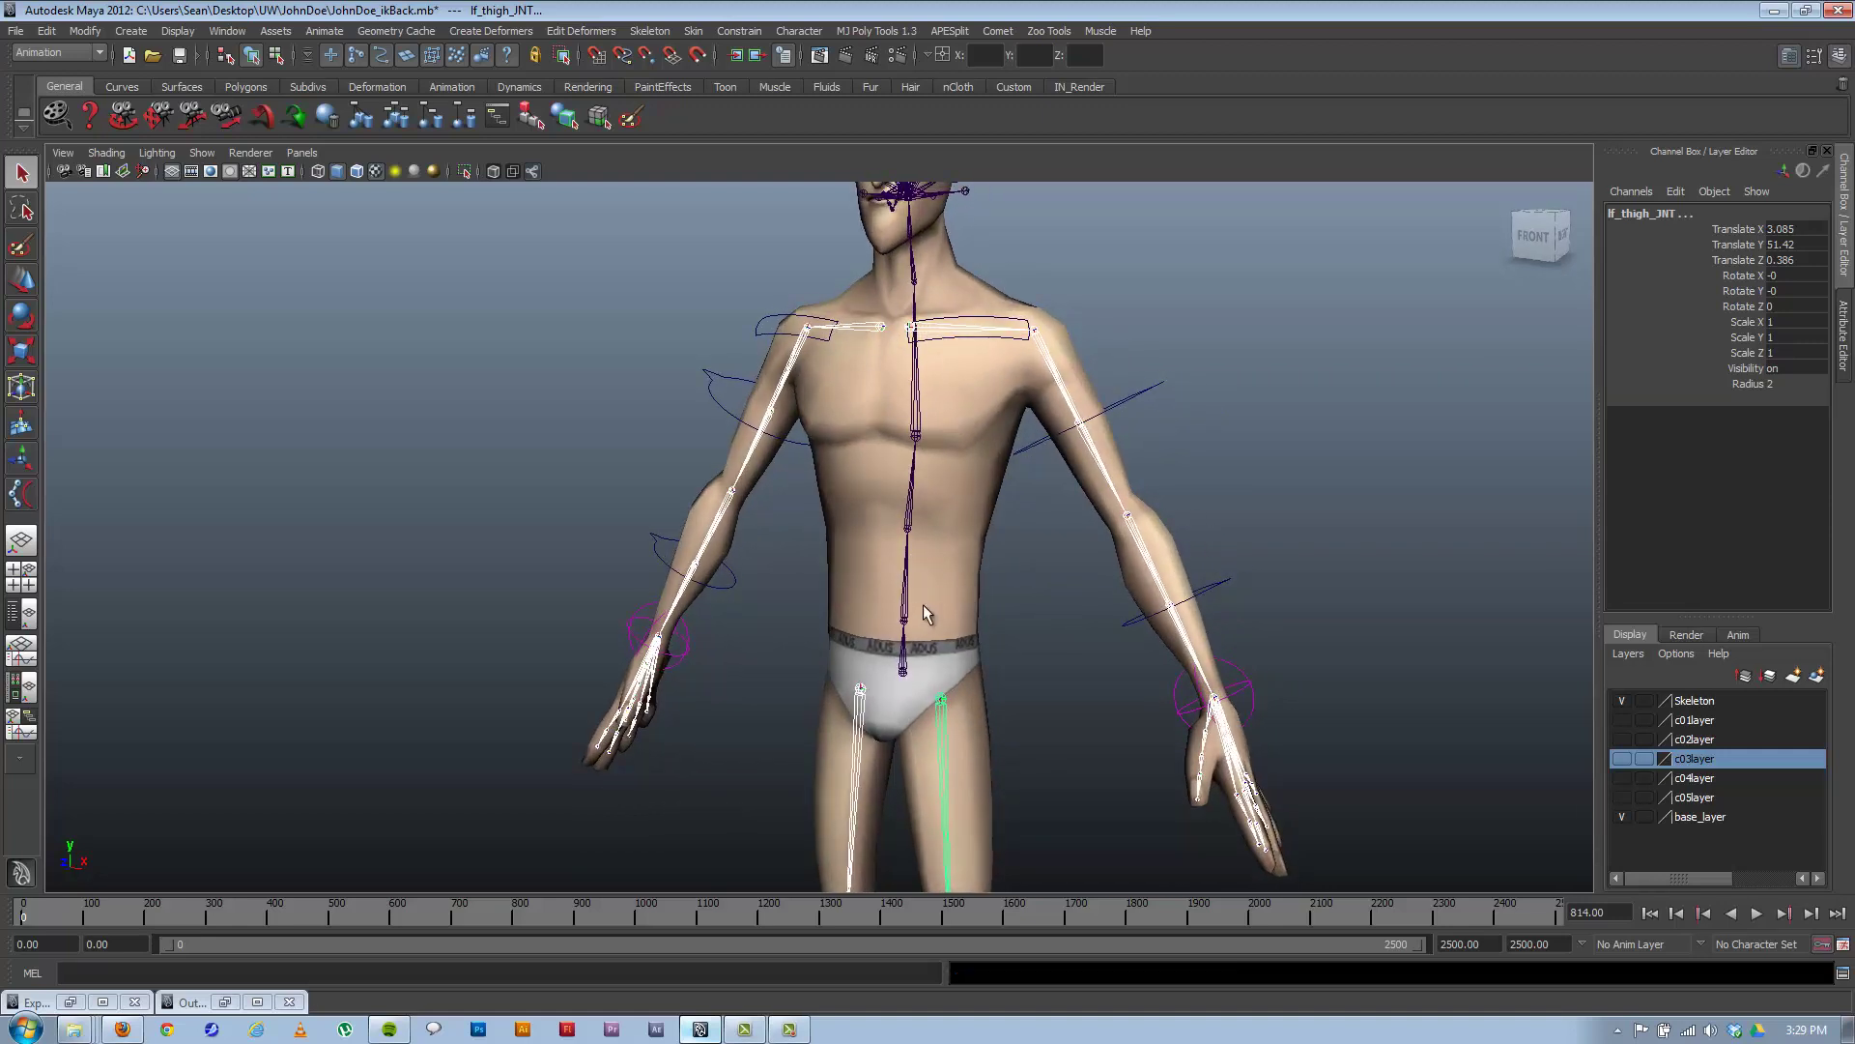
alt+drag(931, 619, 936, 611)
click(923, 504)
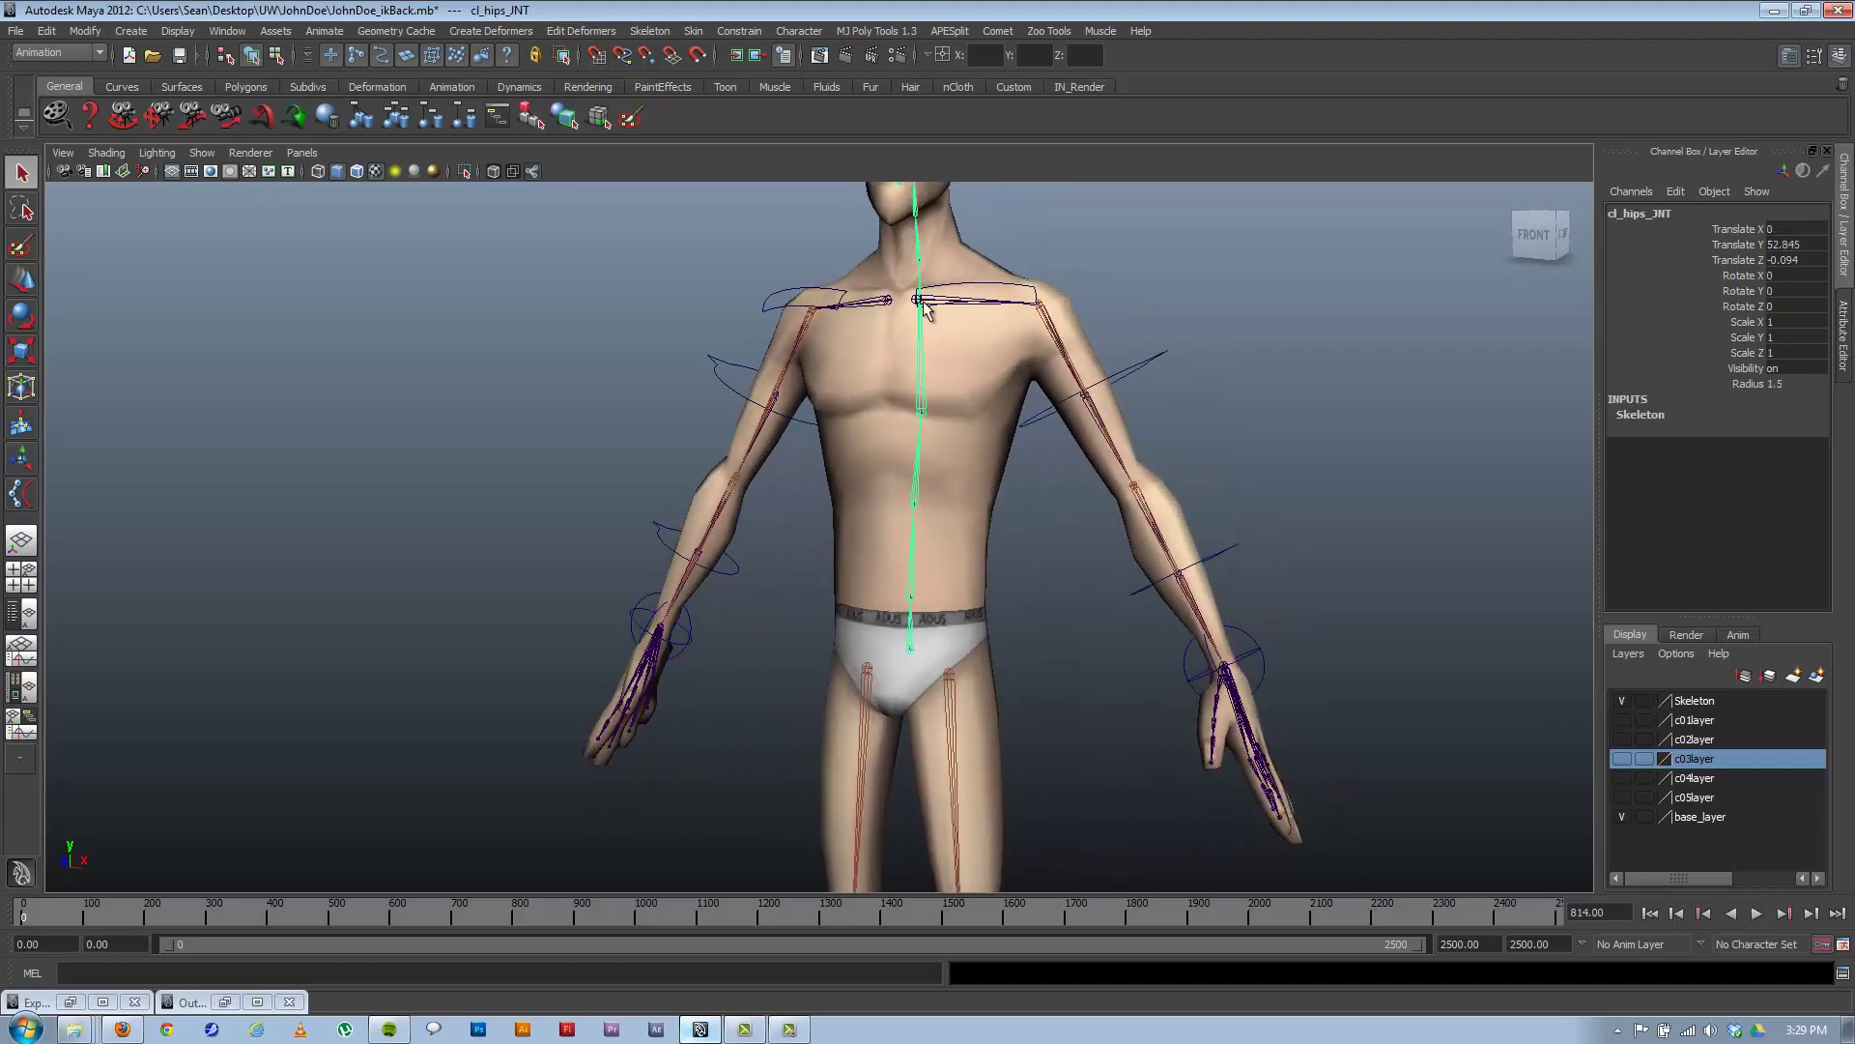
Unparent the head joint, cl_head_JNT, from the neck.
alt+middle_drag(949, 278, 908, 749)
alt+drag(908, 749, 773, 667)
alt+right_drag(822, 628, 1044, 773)
click(618, 584)
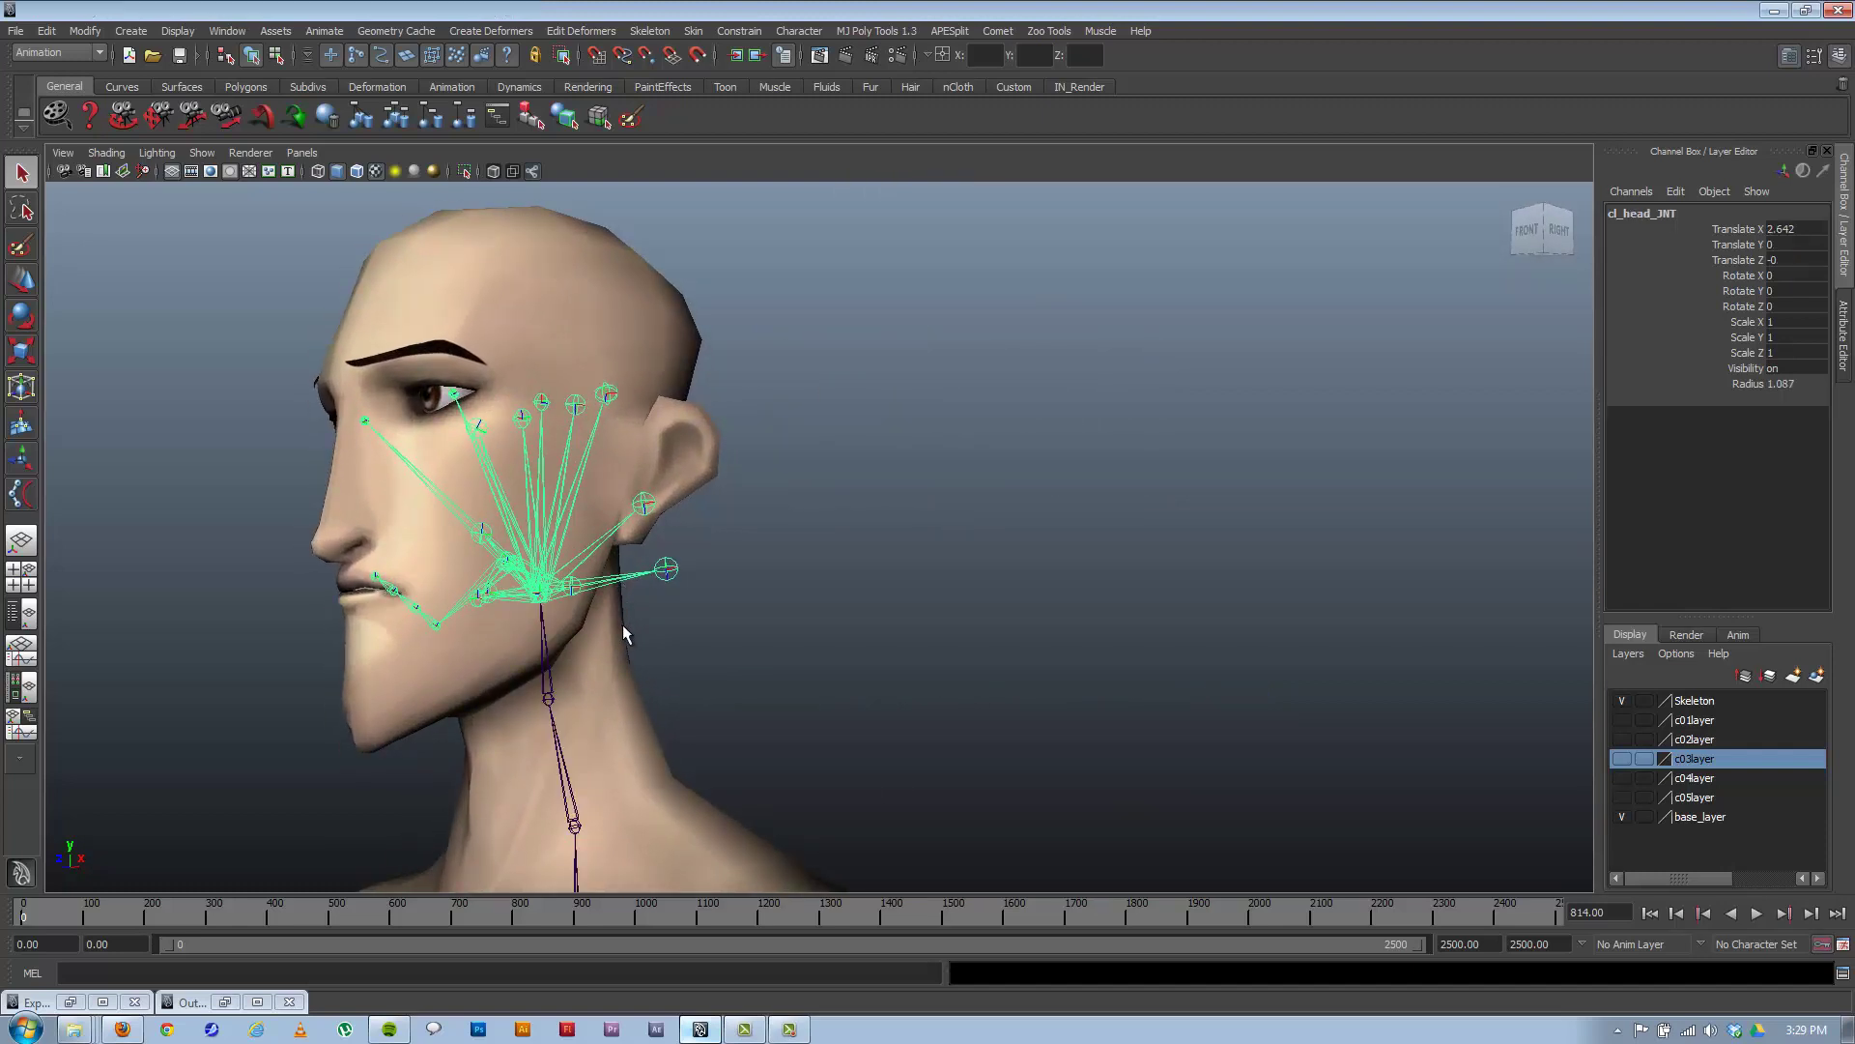
alt+middle_drag(622, 624, 899, 577)
key(shift+p)
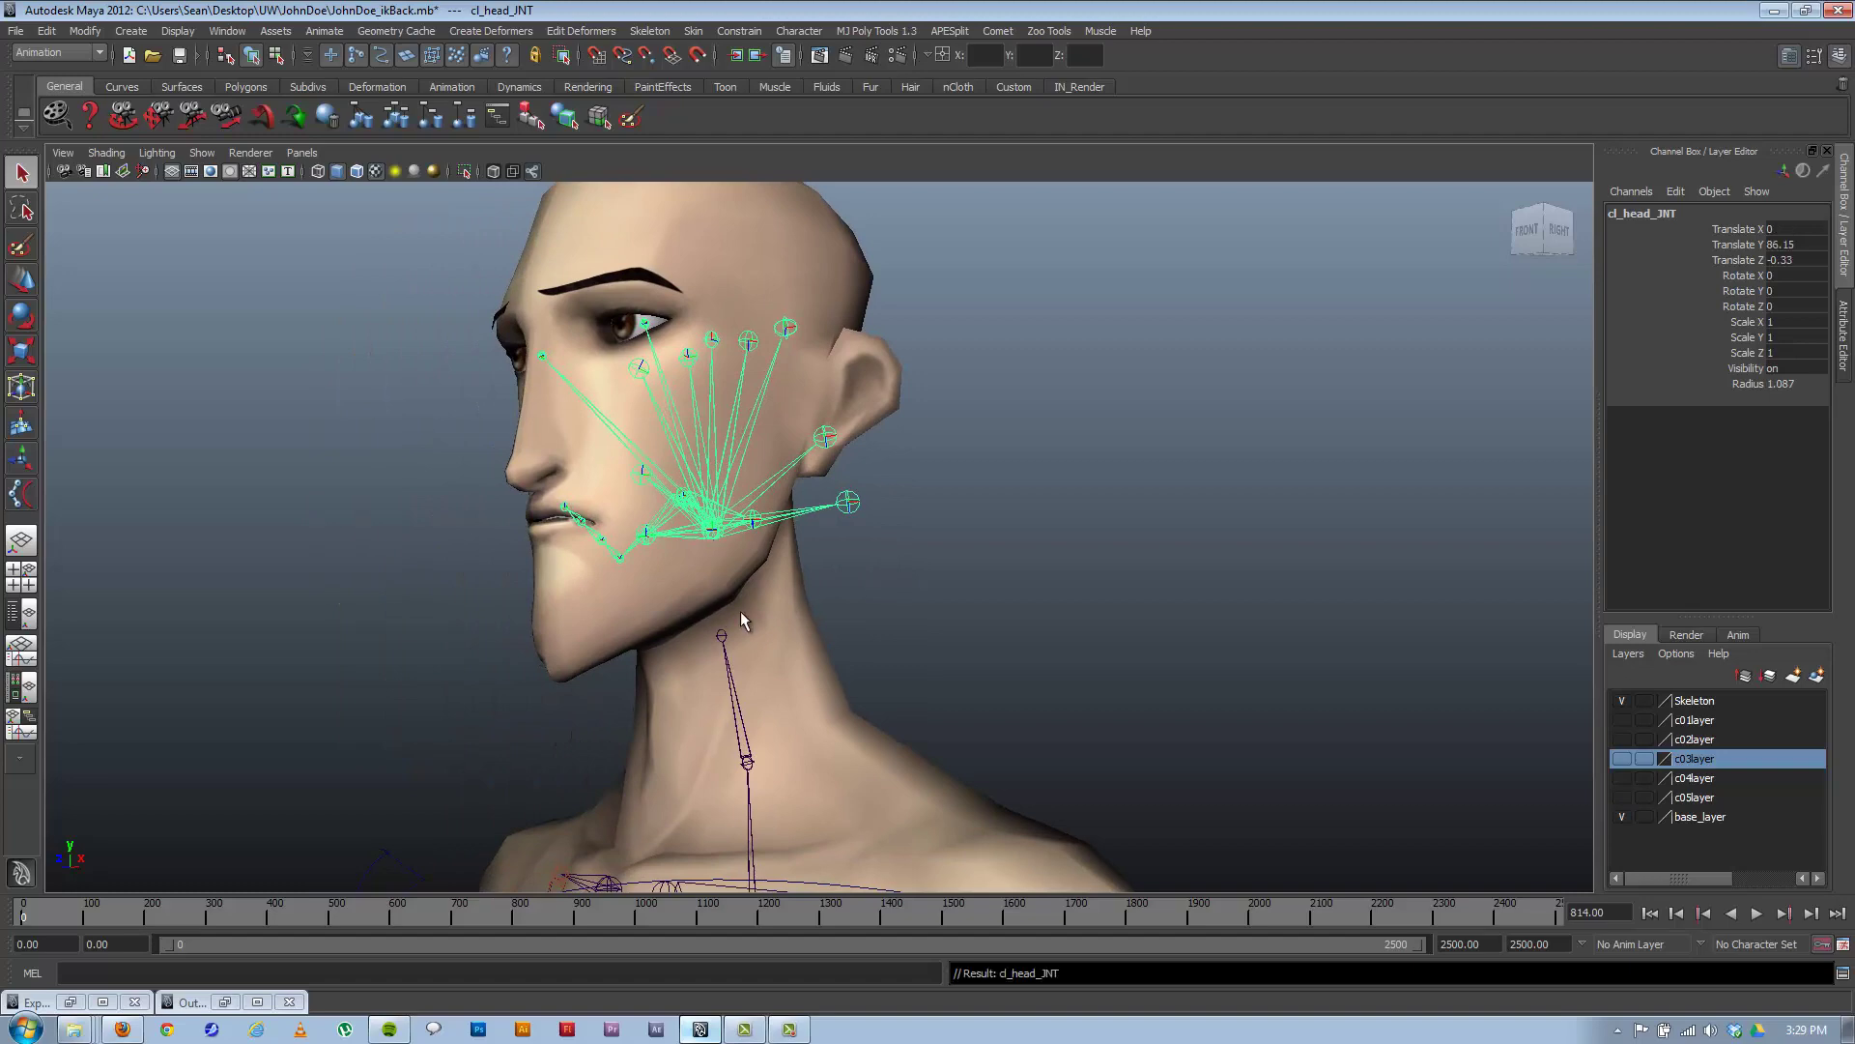
Hide polygons in the perspective view so only the joints and control curves are displayed.
alt+right_drag(740, 613, 619, 638)
alt+middle_drag(879, 745, 897, 584)
alt+drag(897, 584, 707, 339)
click(202, 153)
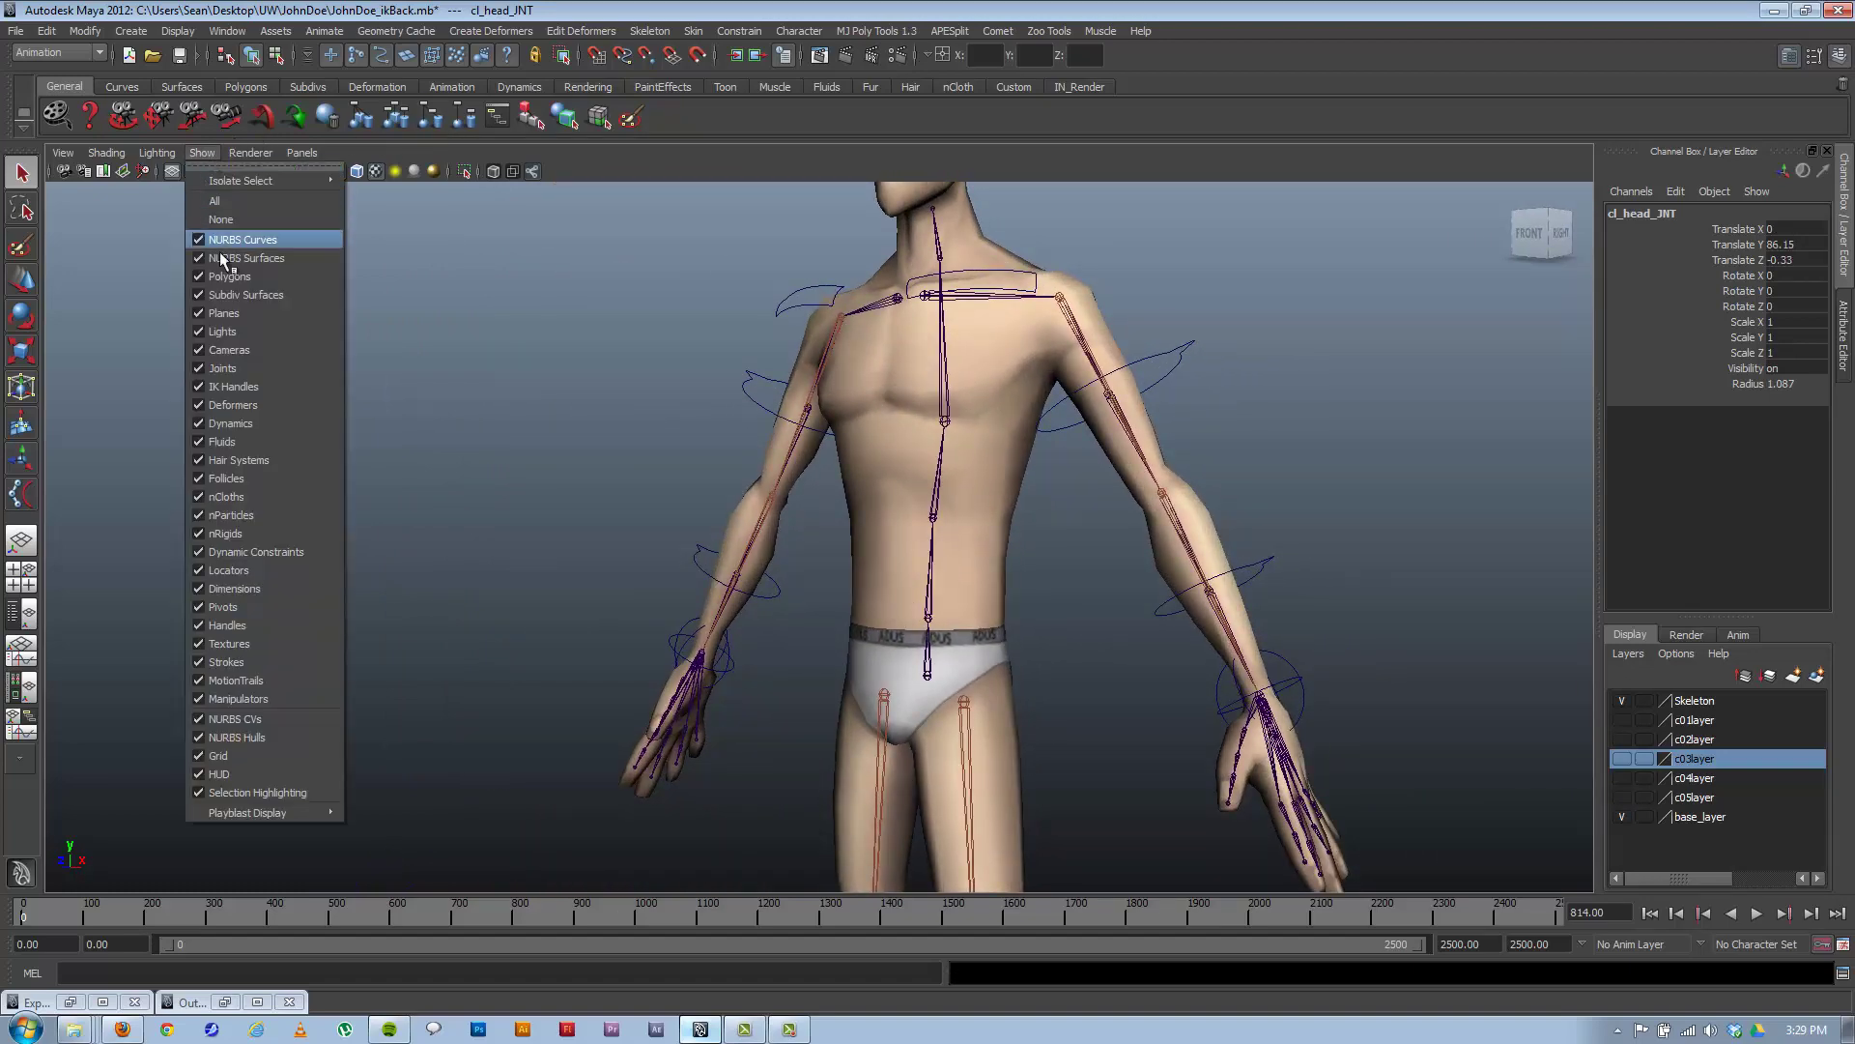
click(230, 277)
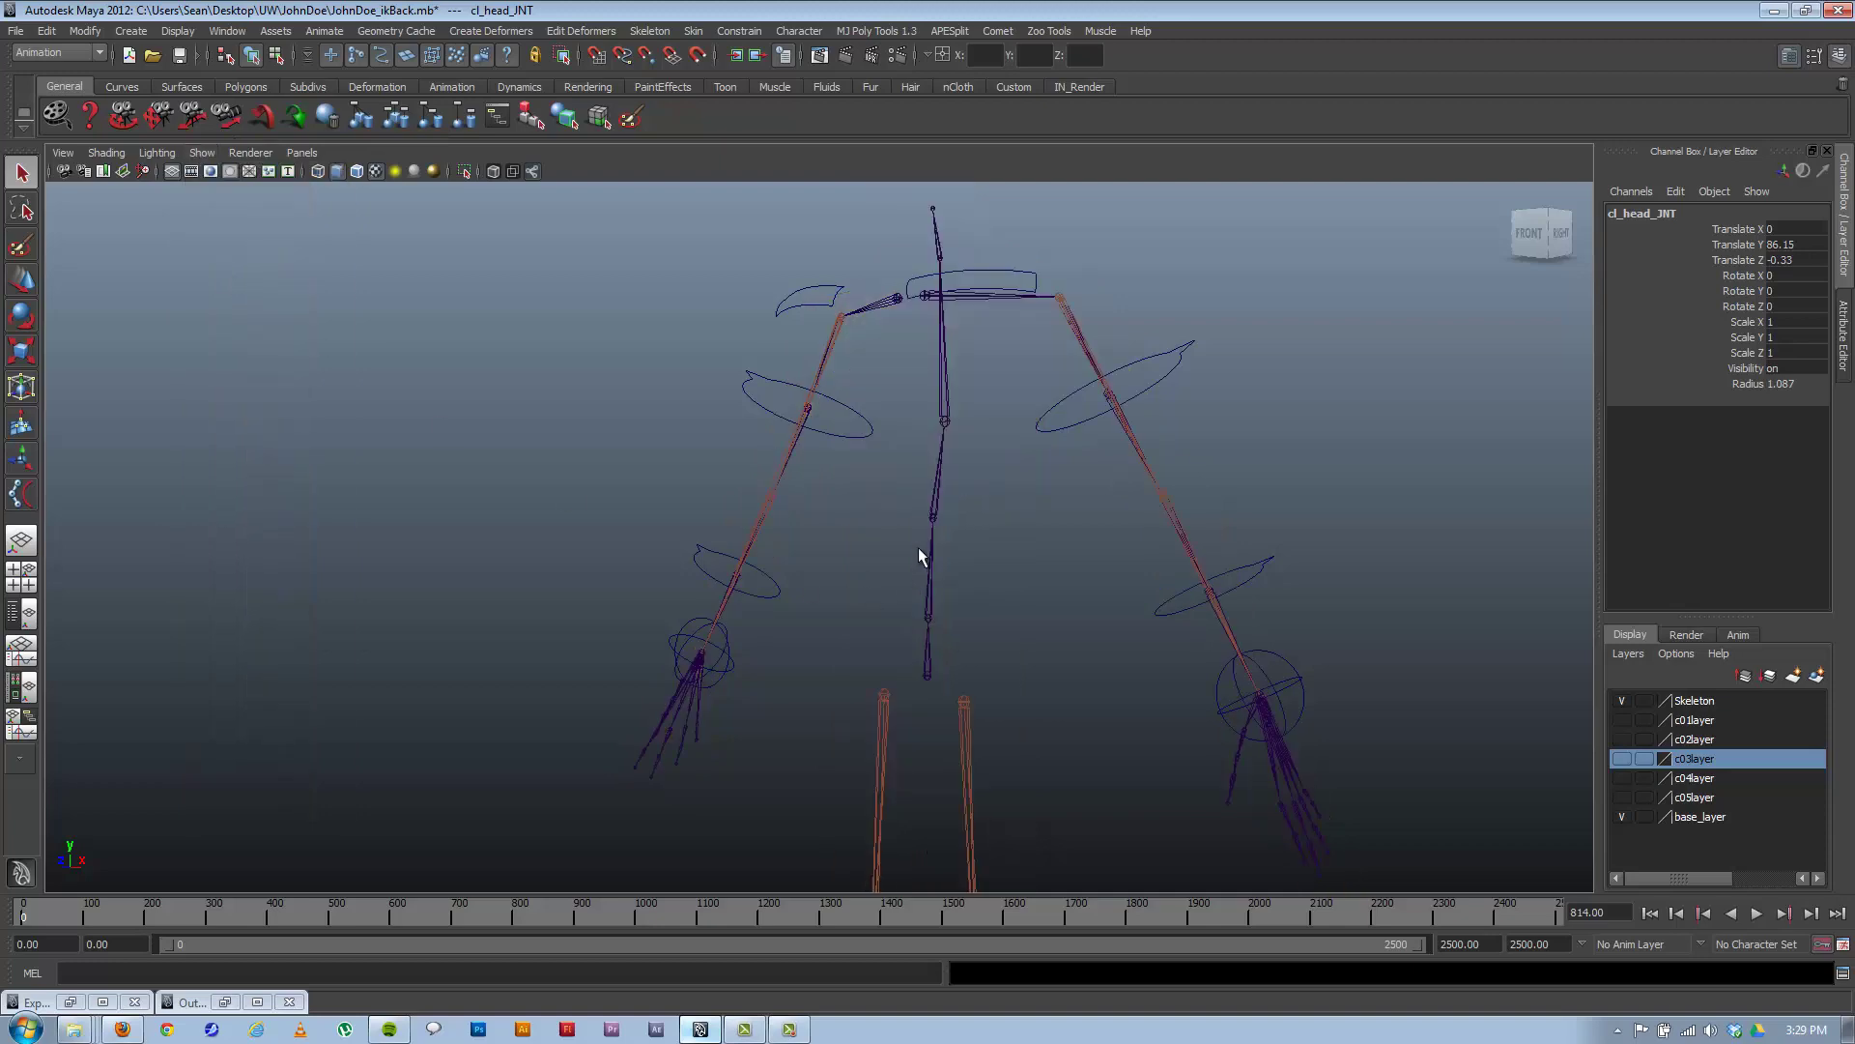
alt+drag(919, 555, 814, 554)
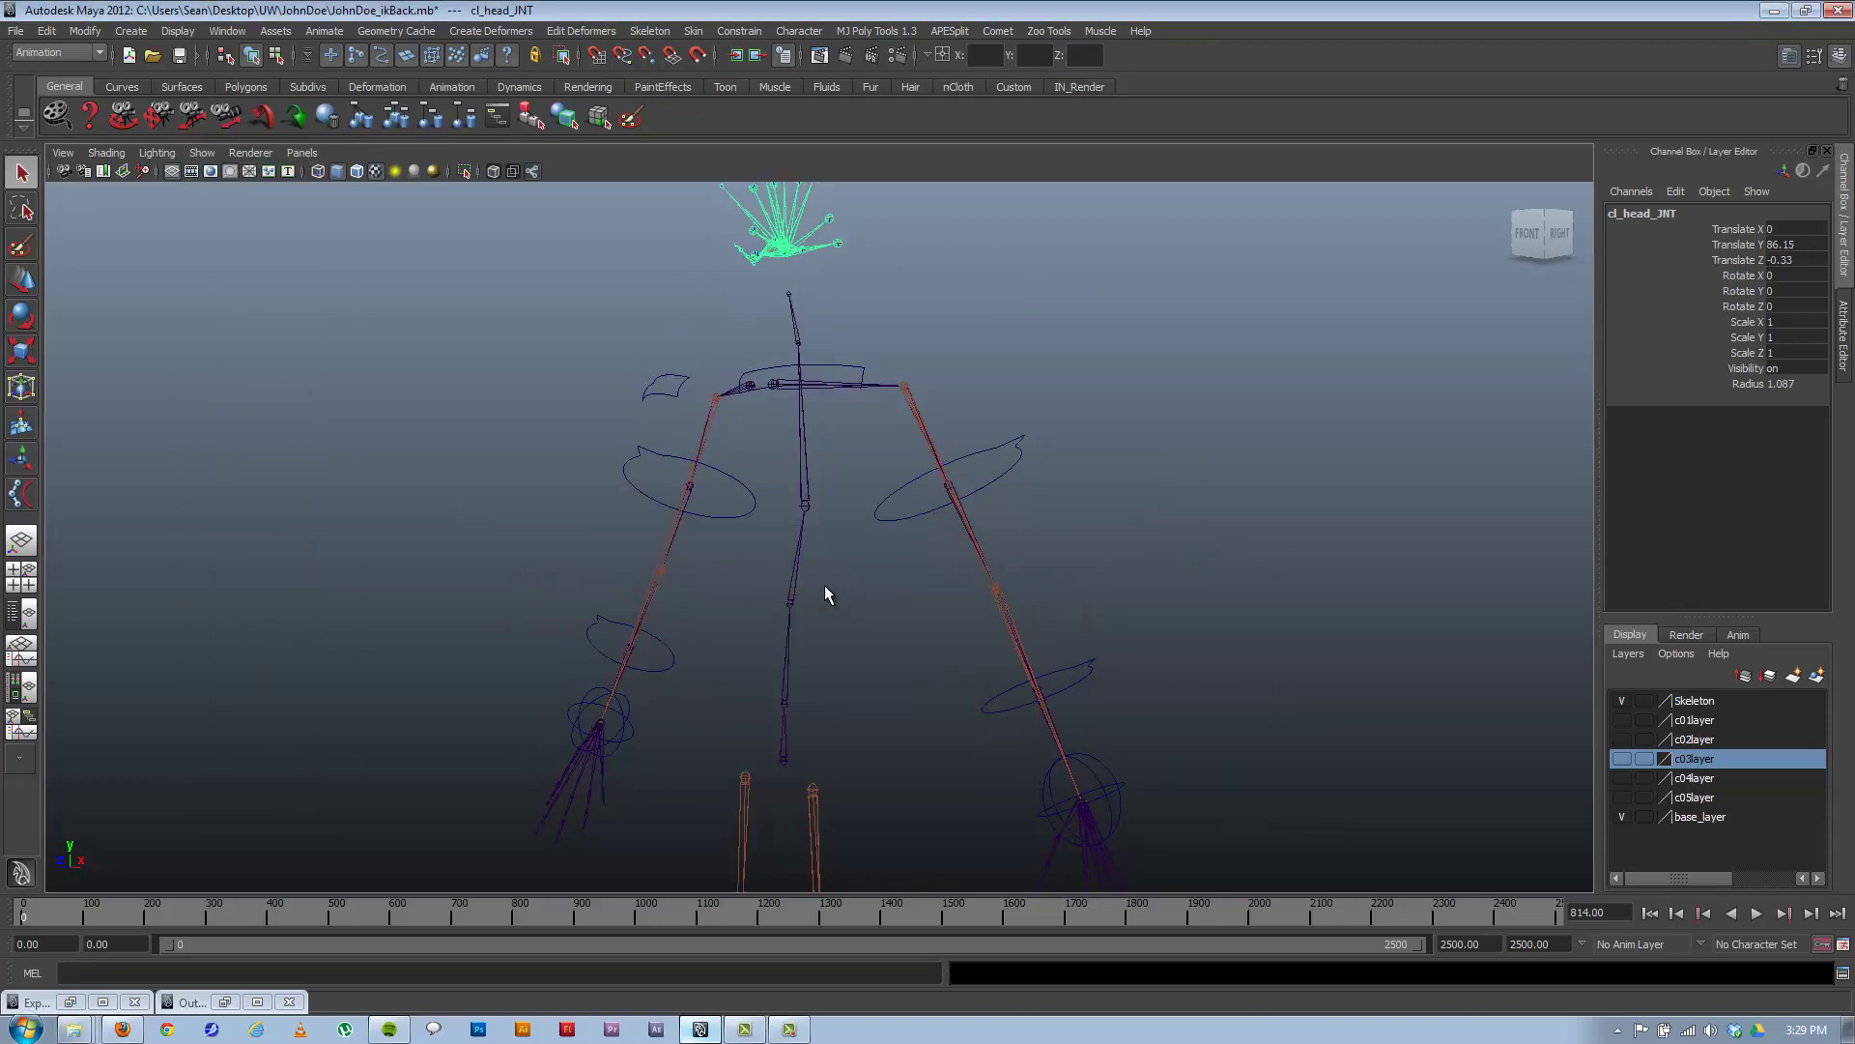
Switch to the right side view and turn on the display of joints around the spine.
key(space)
key(space)
alt+right_drag(1172, 671, 26, 420)
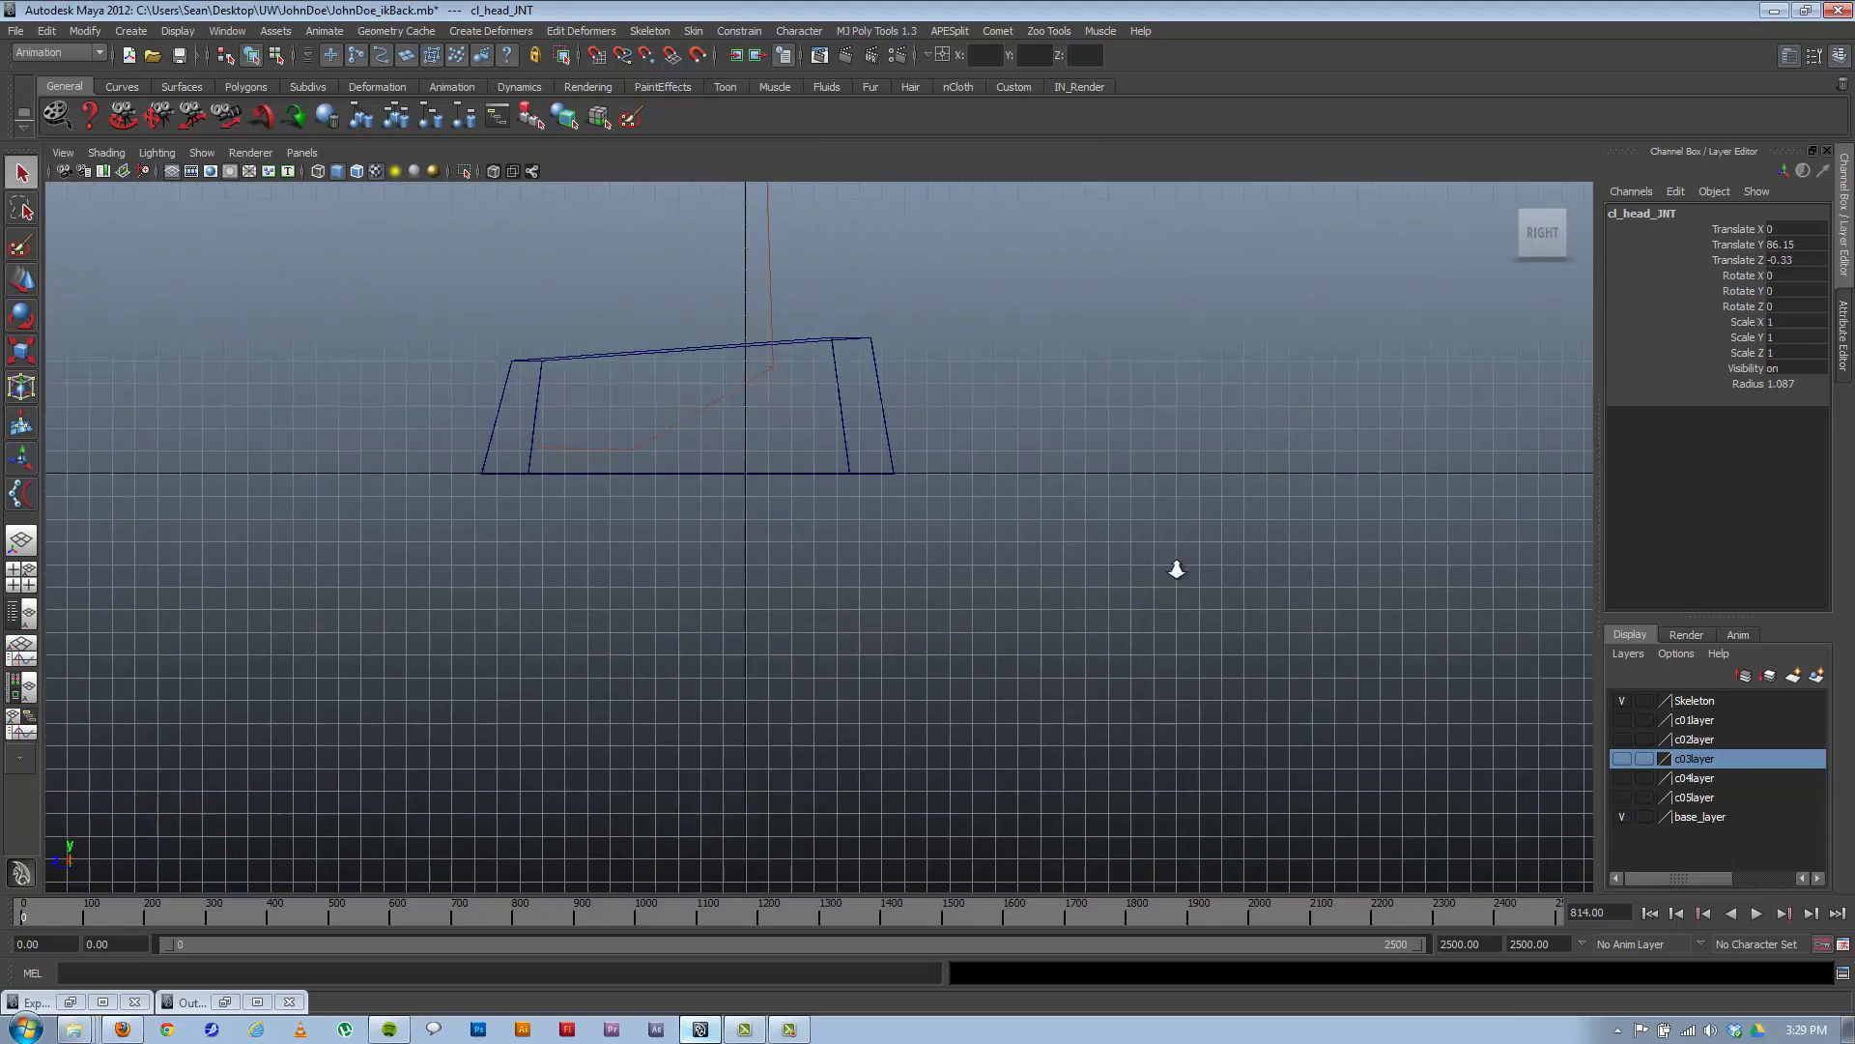
alt+right_drag(1176, 567, 634, 419)
alt+middle_drag(873, 361, 853, 721)
alt+right_drag(854, 721, 578, 425)
alt+middle_drag(739, 351, 931, 579)
click(224, 157)
mouse_move(207, 154)
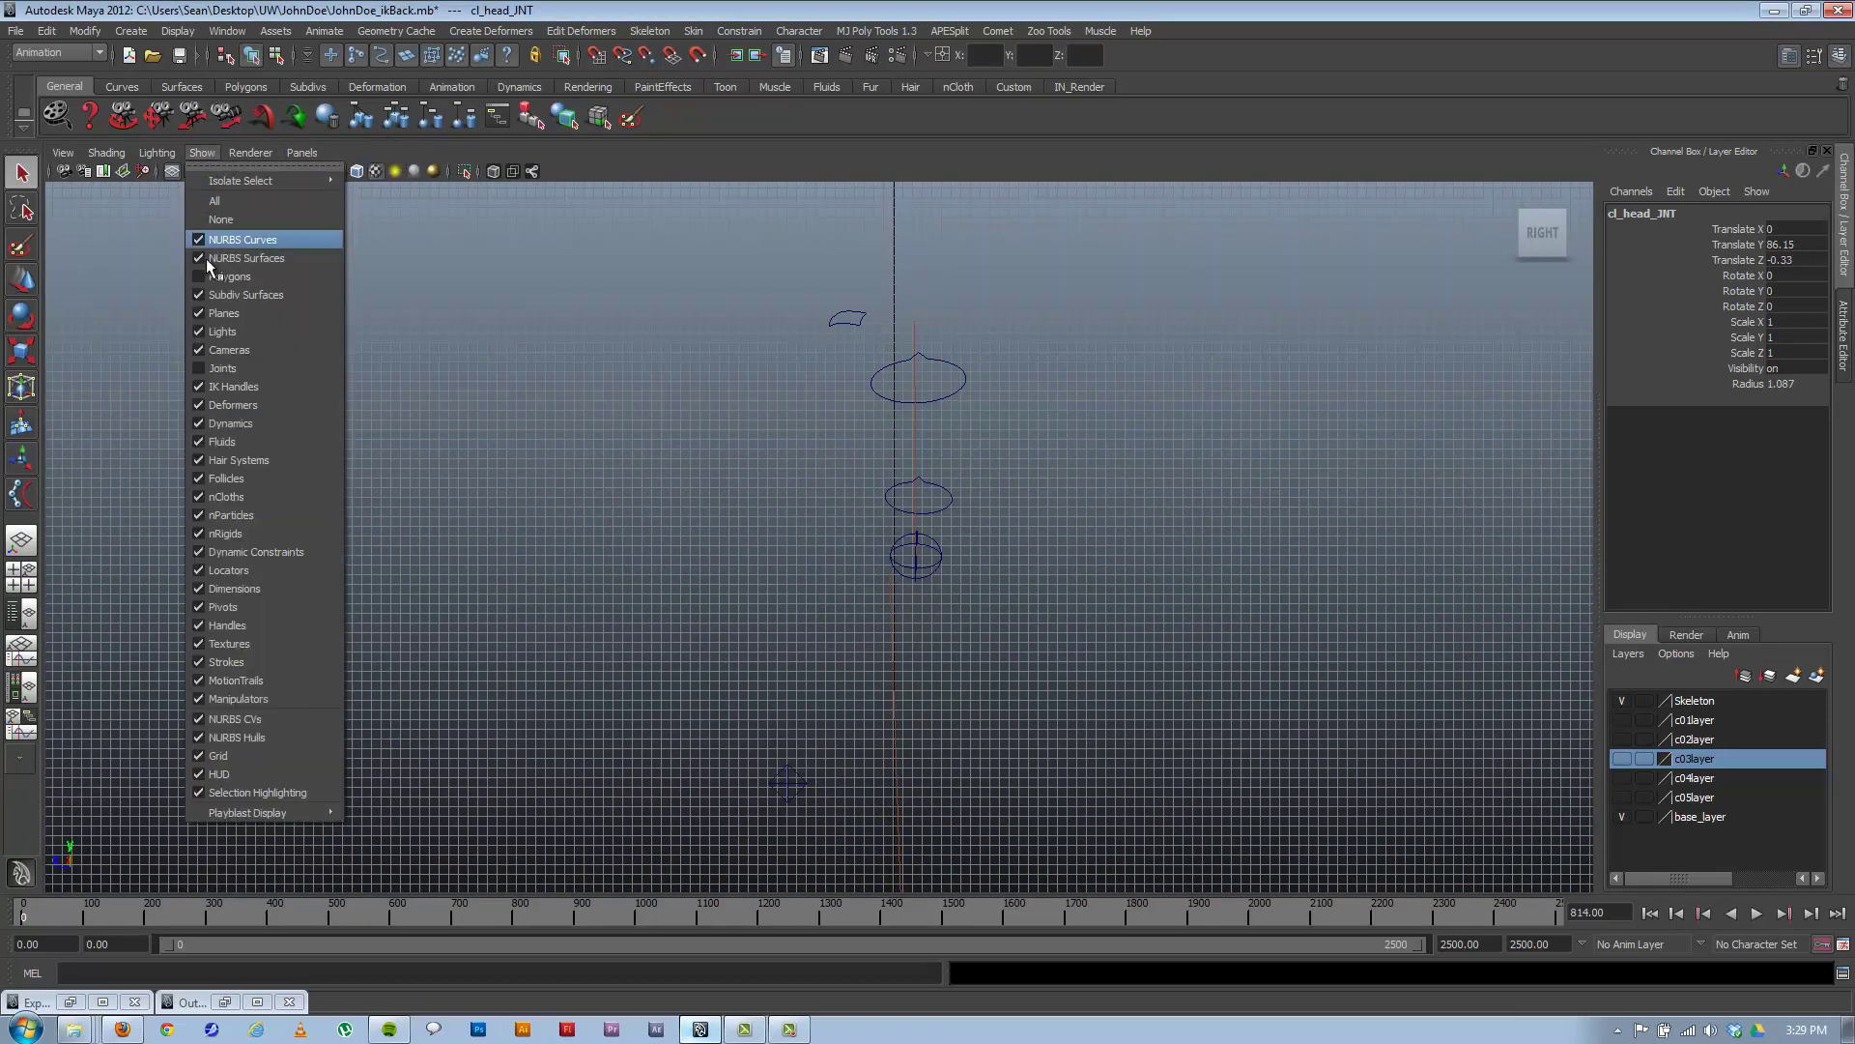
click(224, 369)
alt+right_drag(684, 593, 1095, 577)
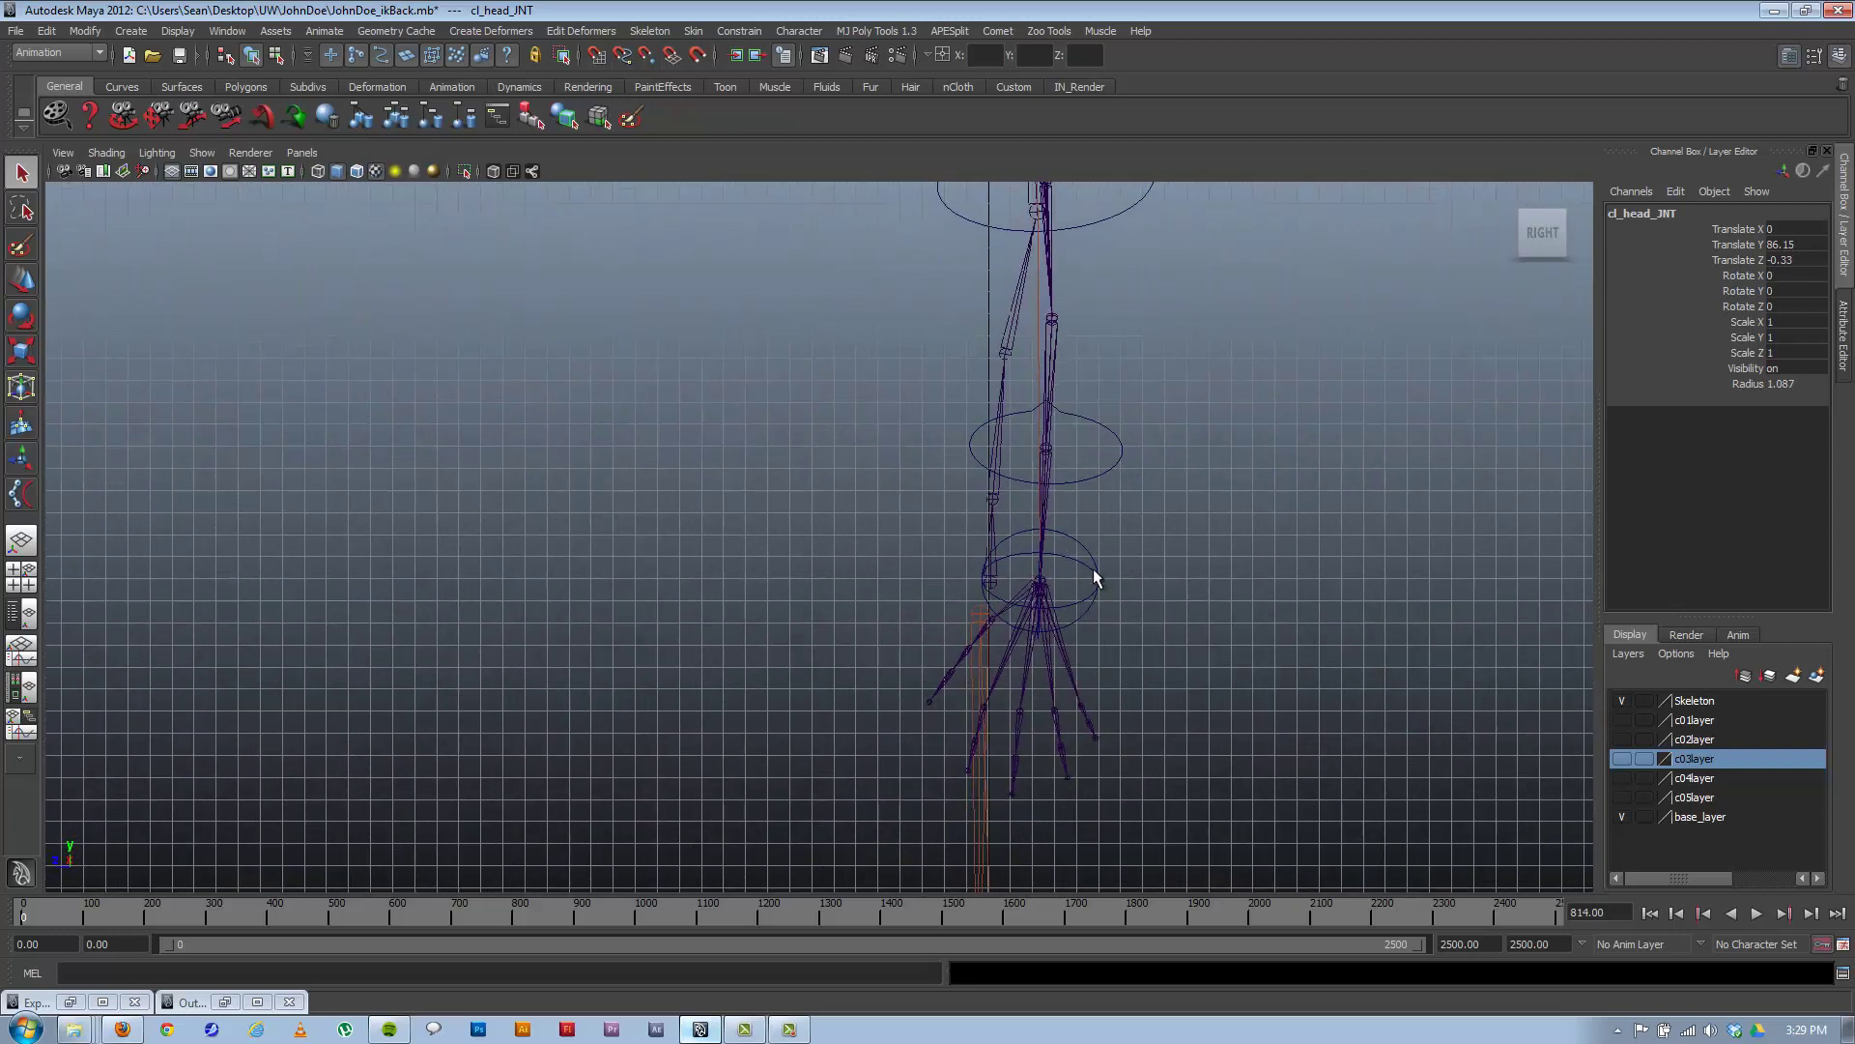
alt+middle_drag(906, 615, 823, 676)
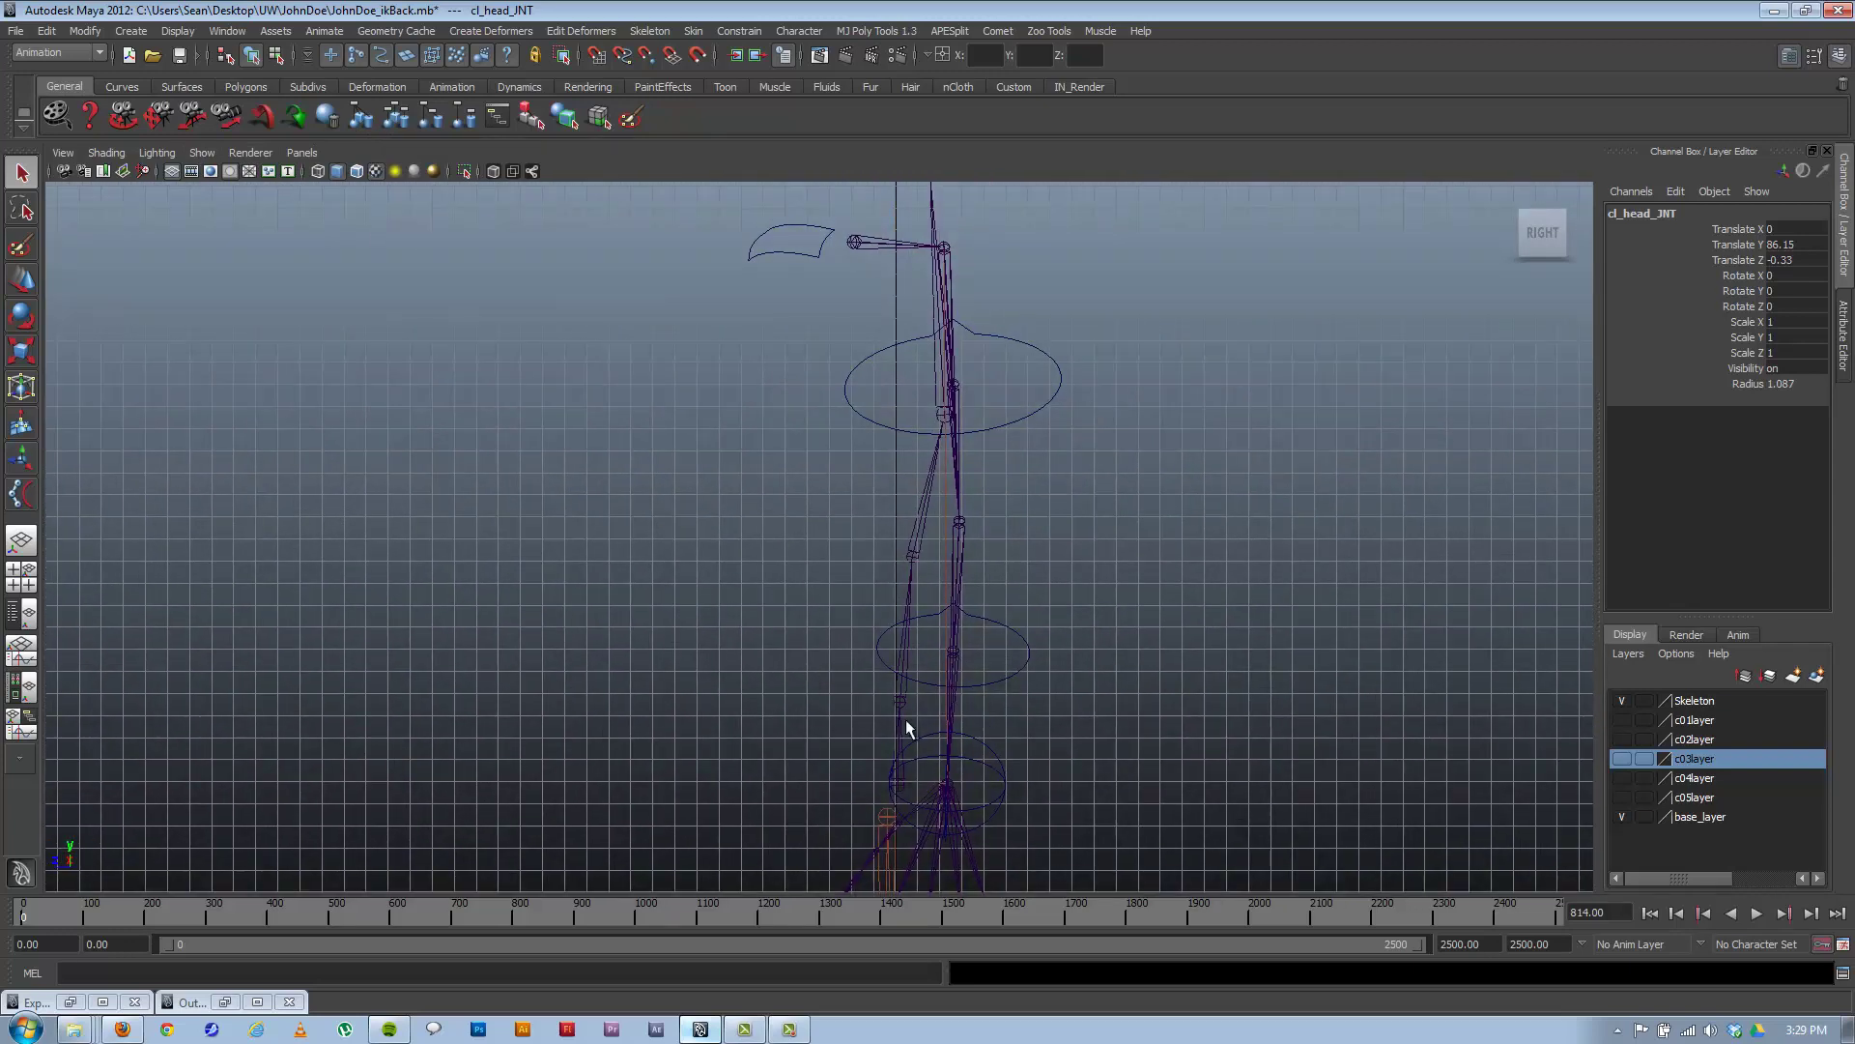
Hide the grid in the right side view.
click(200, 153)
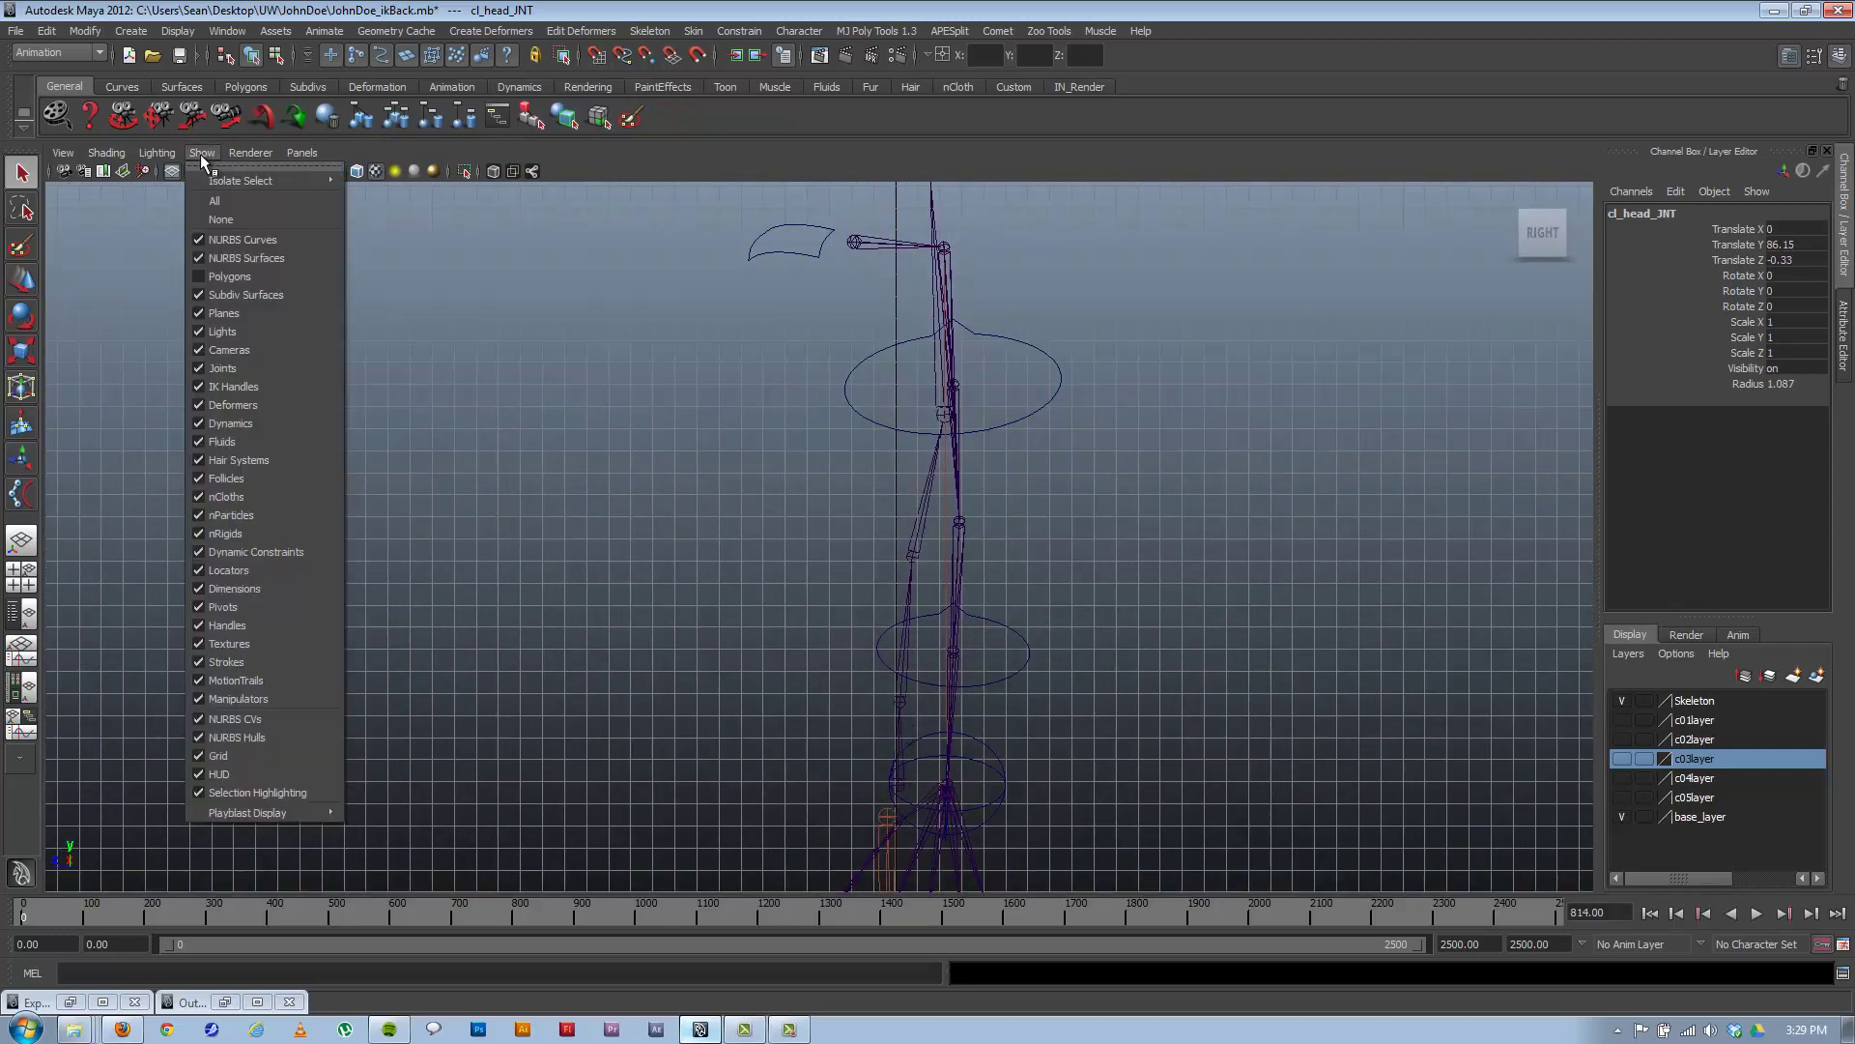
click(226, 756)
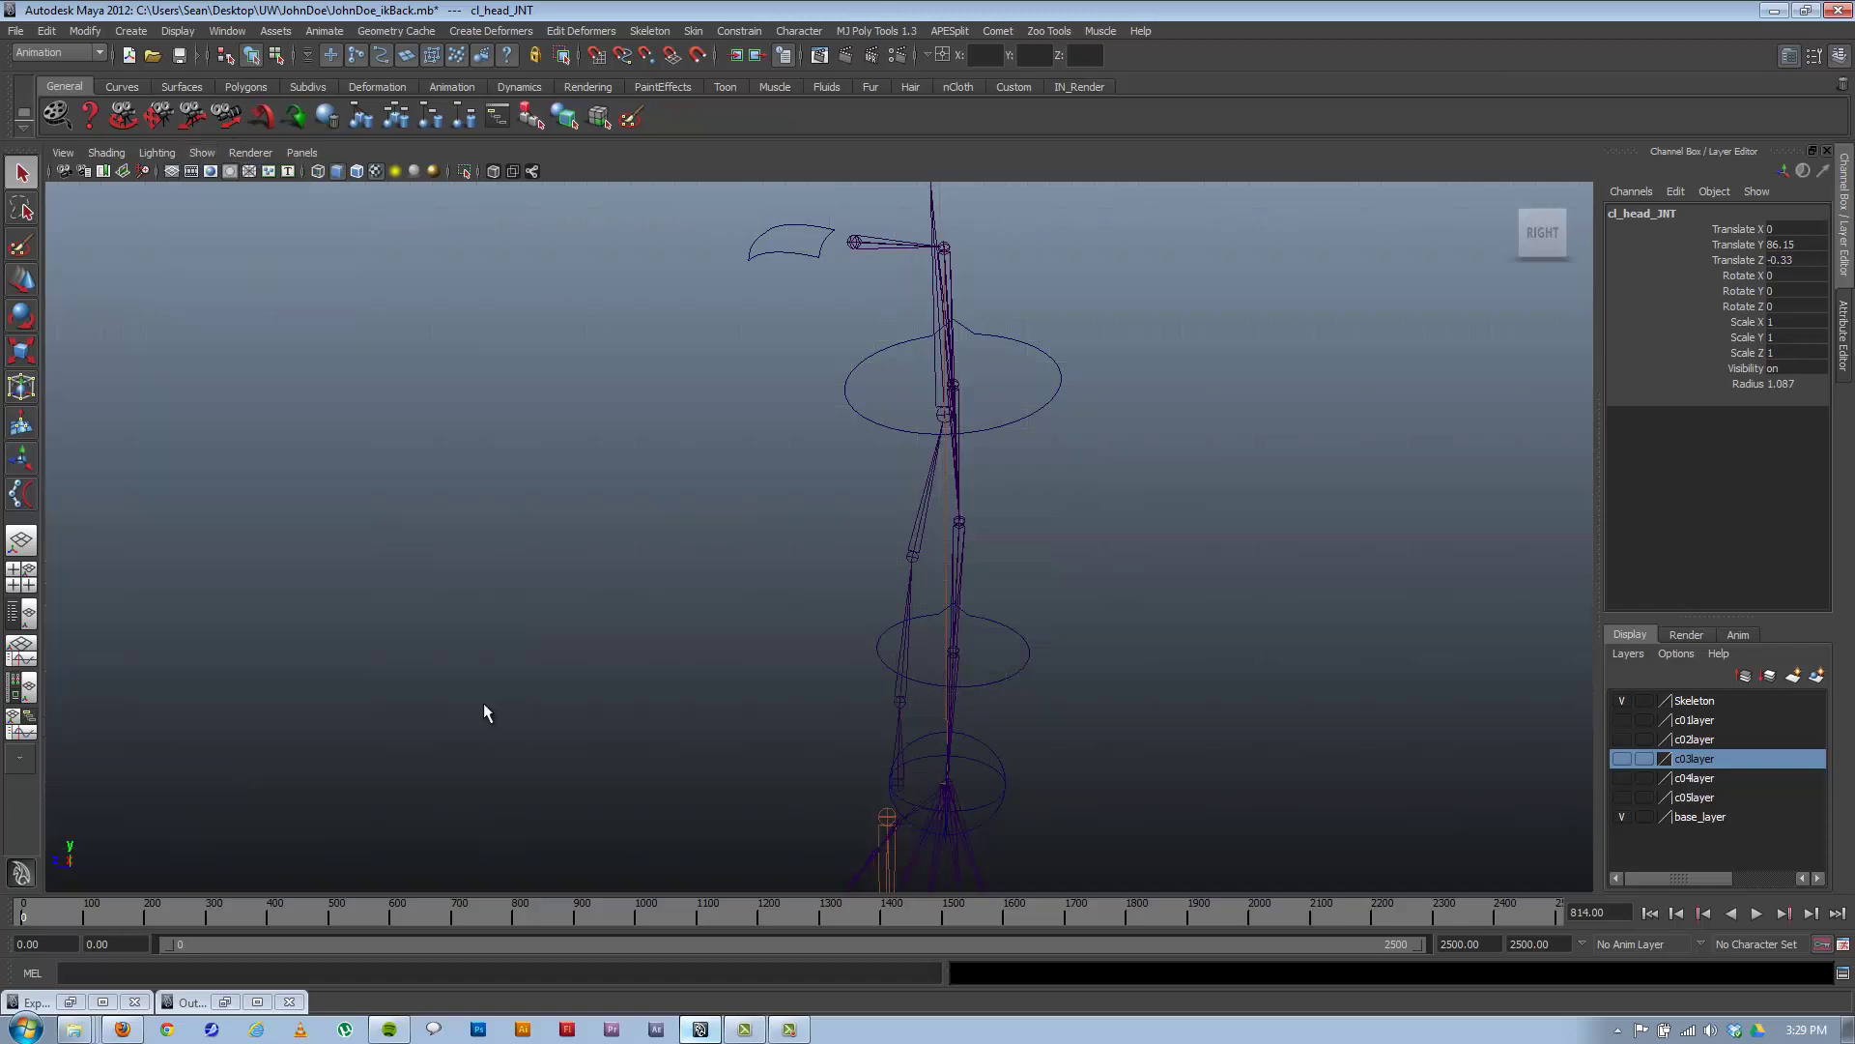
alt+middle_drag(841, 607, 854, 572)
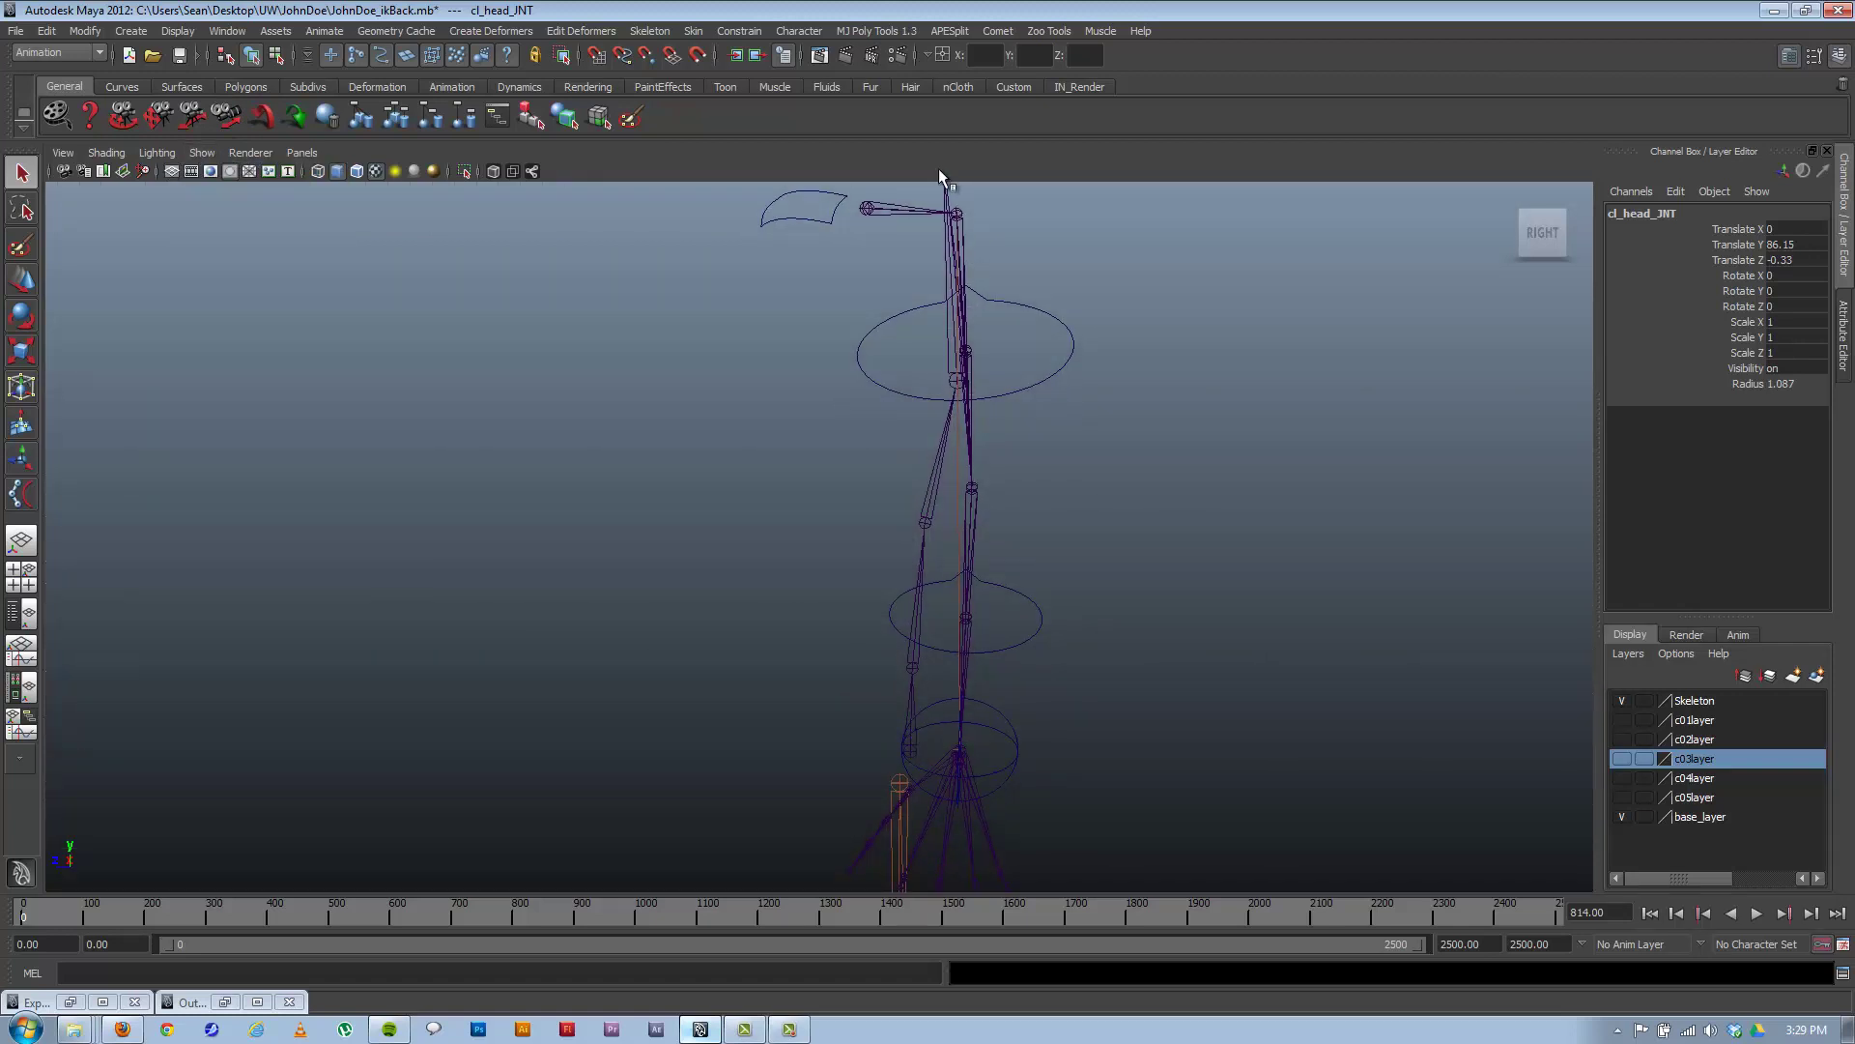
alt+middle_drag(945, 420, 924, 500)
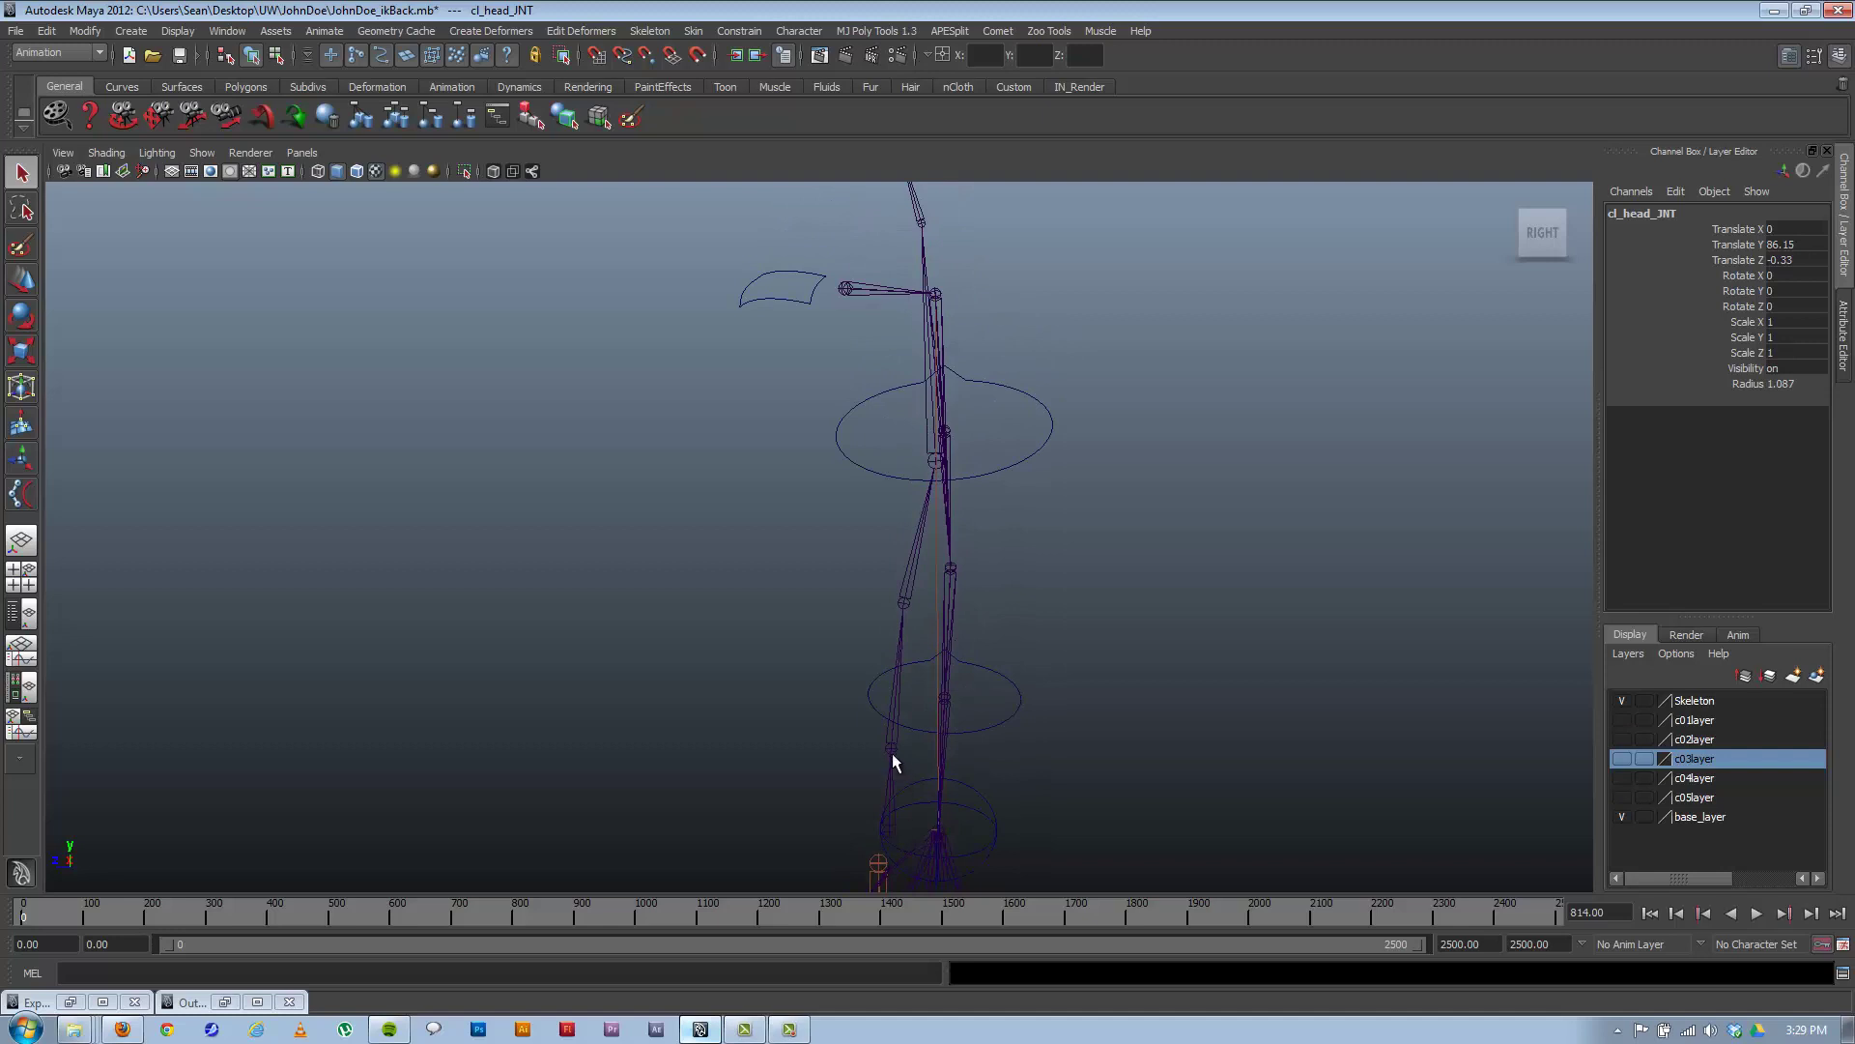
alt+middle_drag(882, 435, 868, 560)
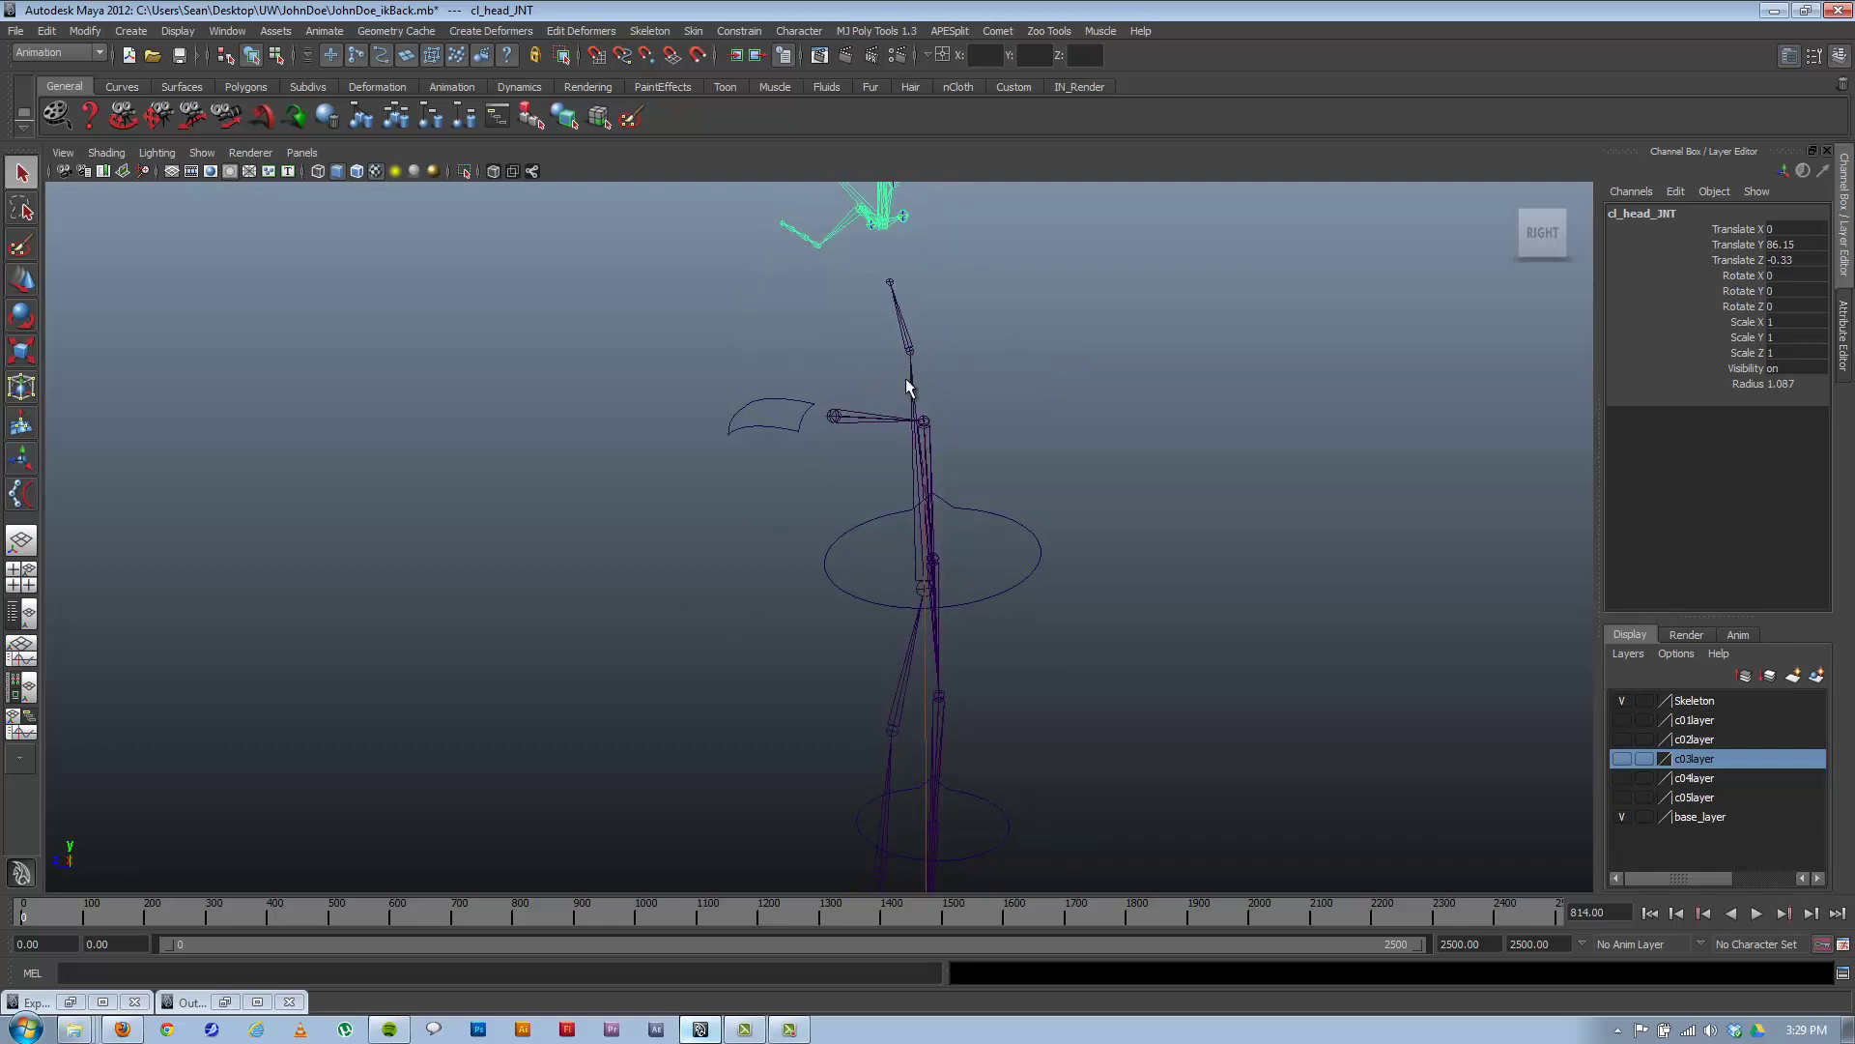
Show polygons temporarily in the side view to compare the body mesh with the spine joints, then hide them again.
click(202, 153)
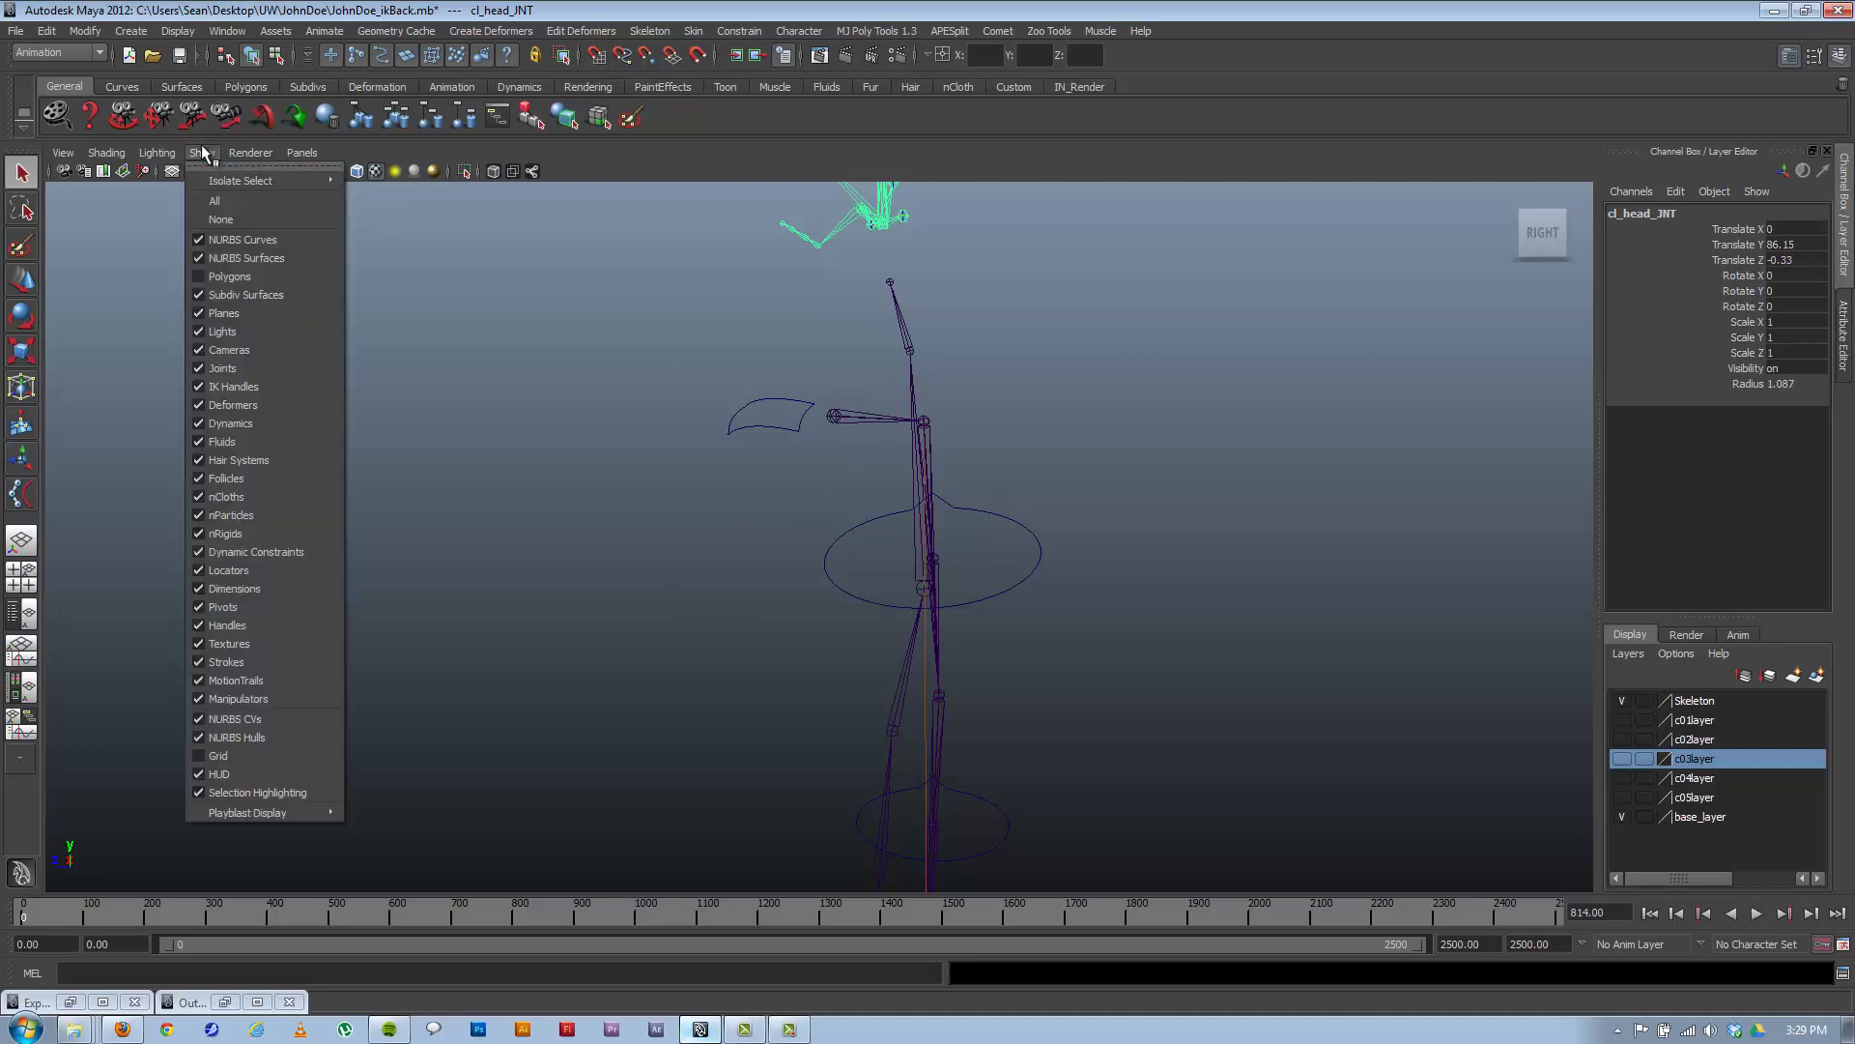
click(231, 275)
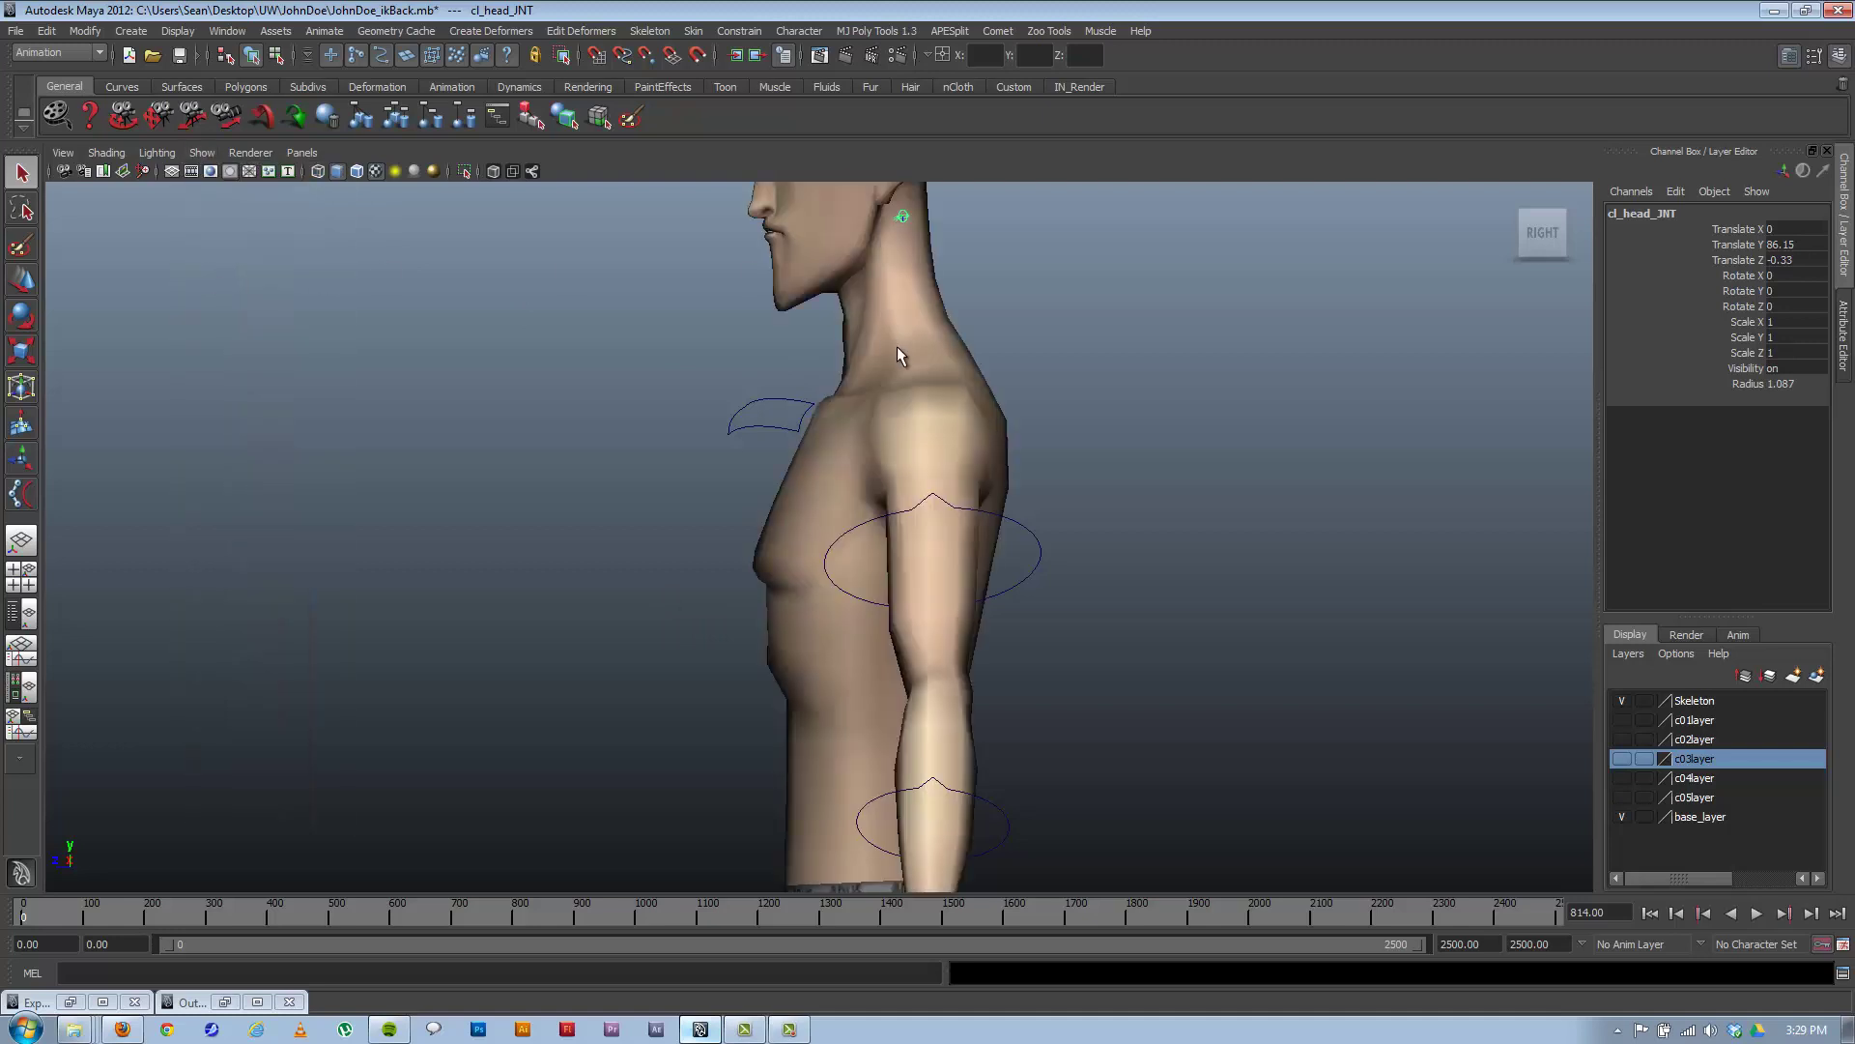
click(202, 153)
click(230, 277)
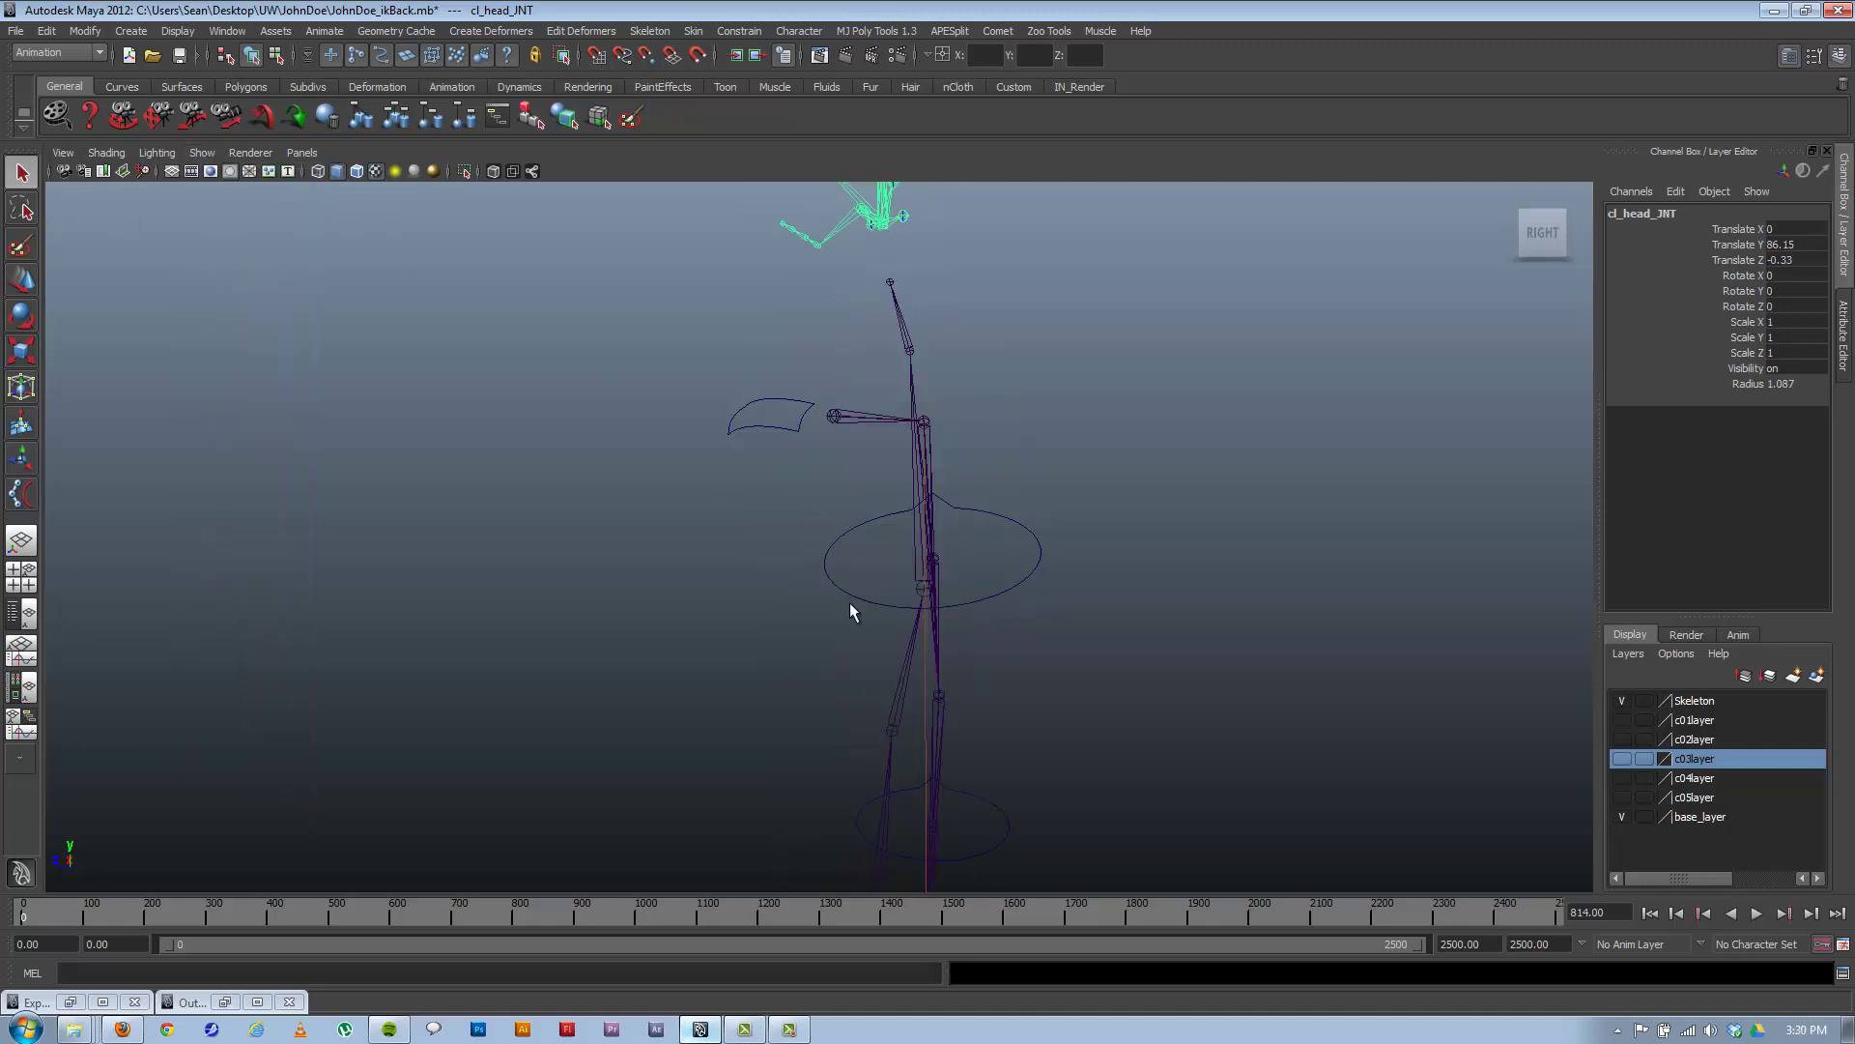
Activate the CV Curve tool with the curve degree set to 3 Cubic and uniform knot spacing.
alt+middle_drag(849, 609, 857, 455)
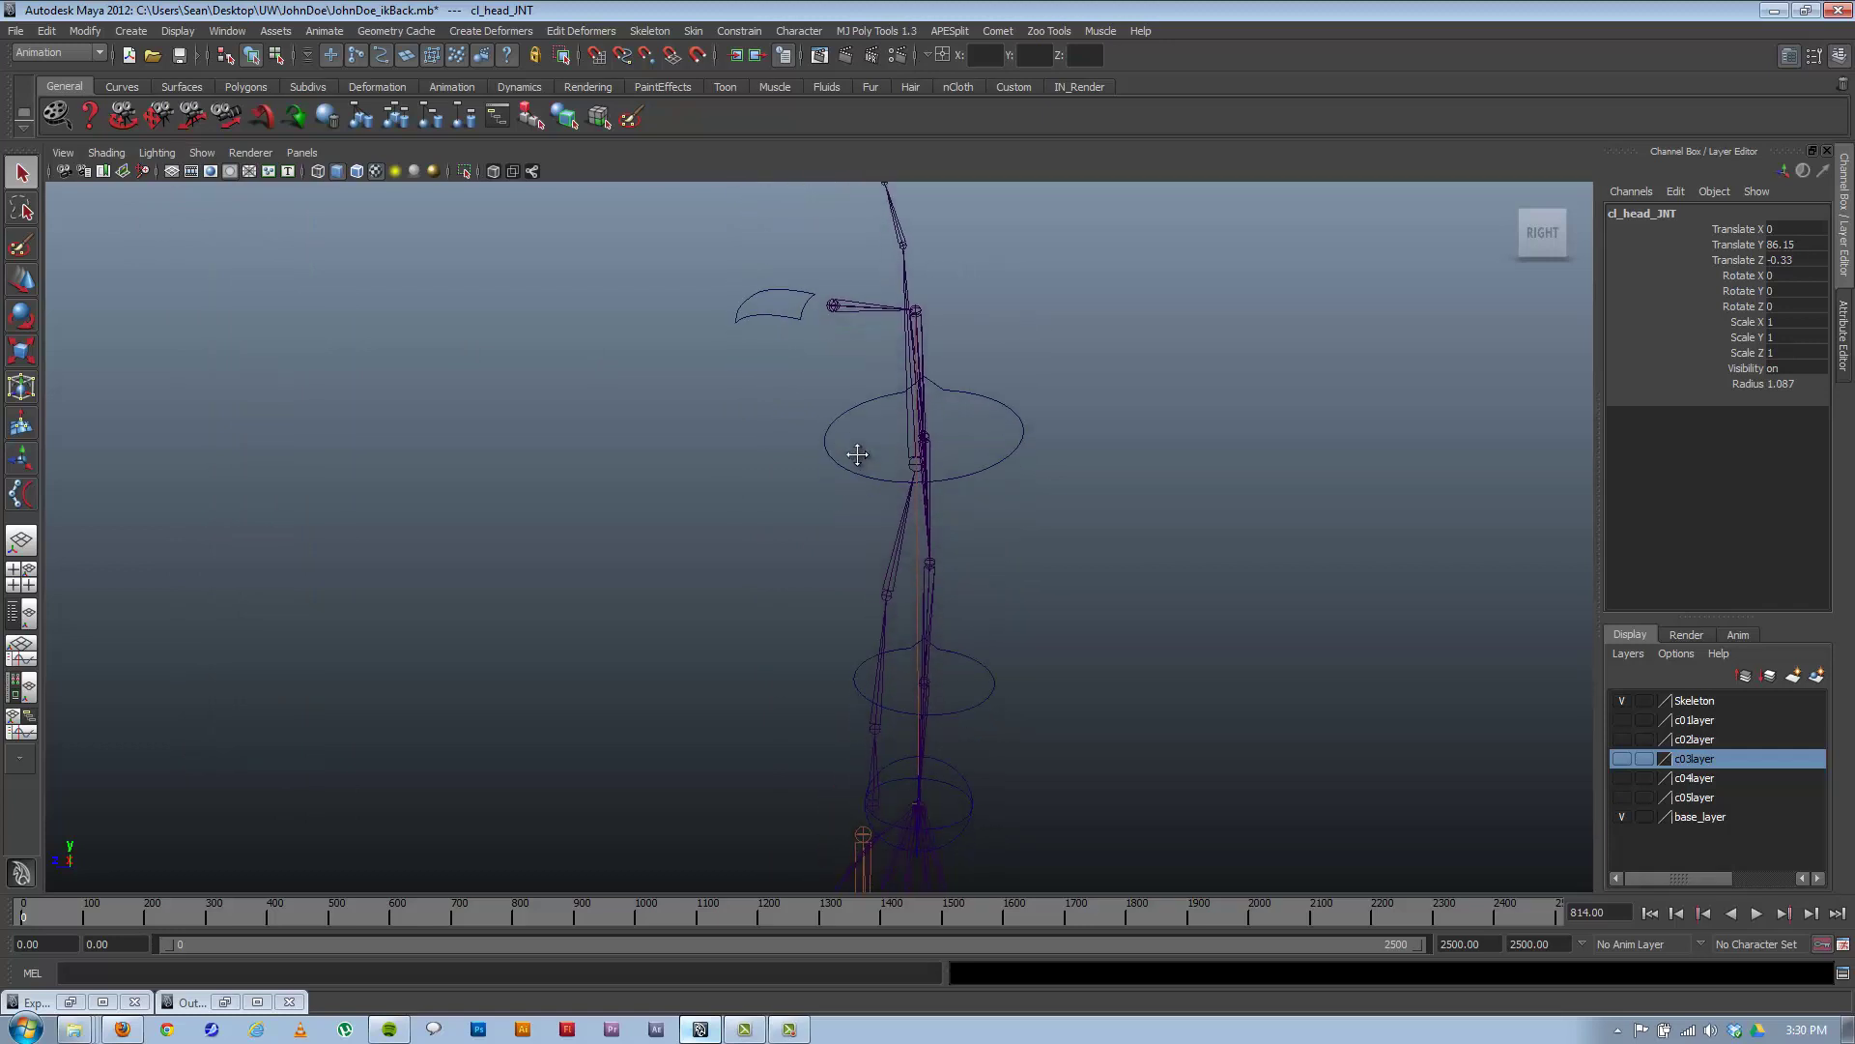
click(123, 32)
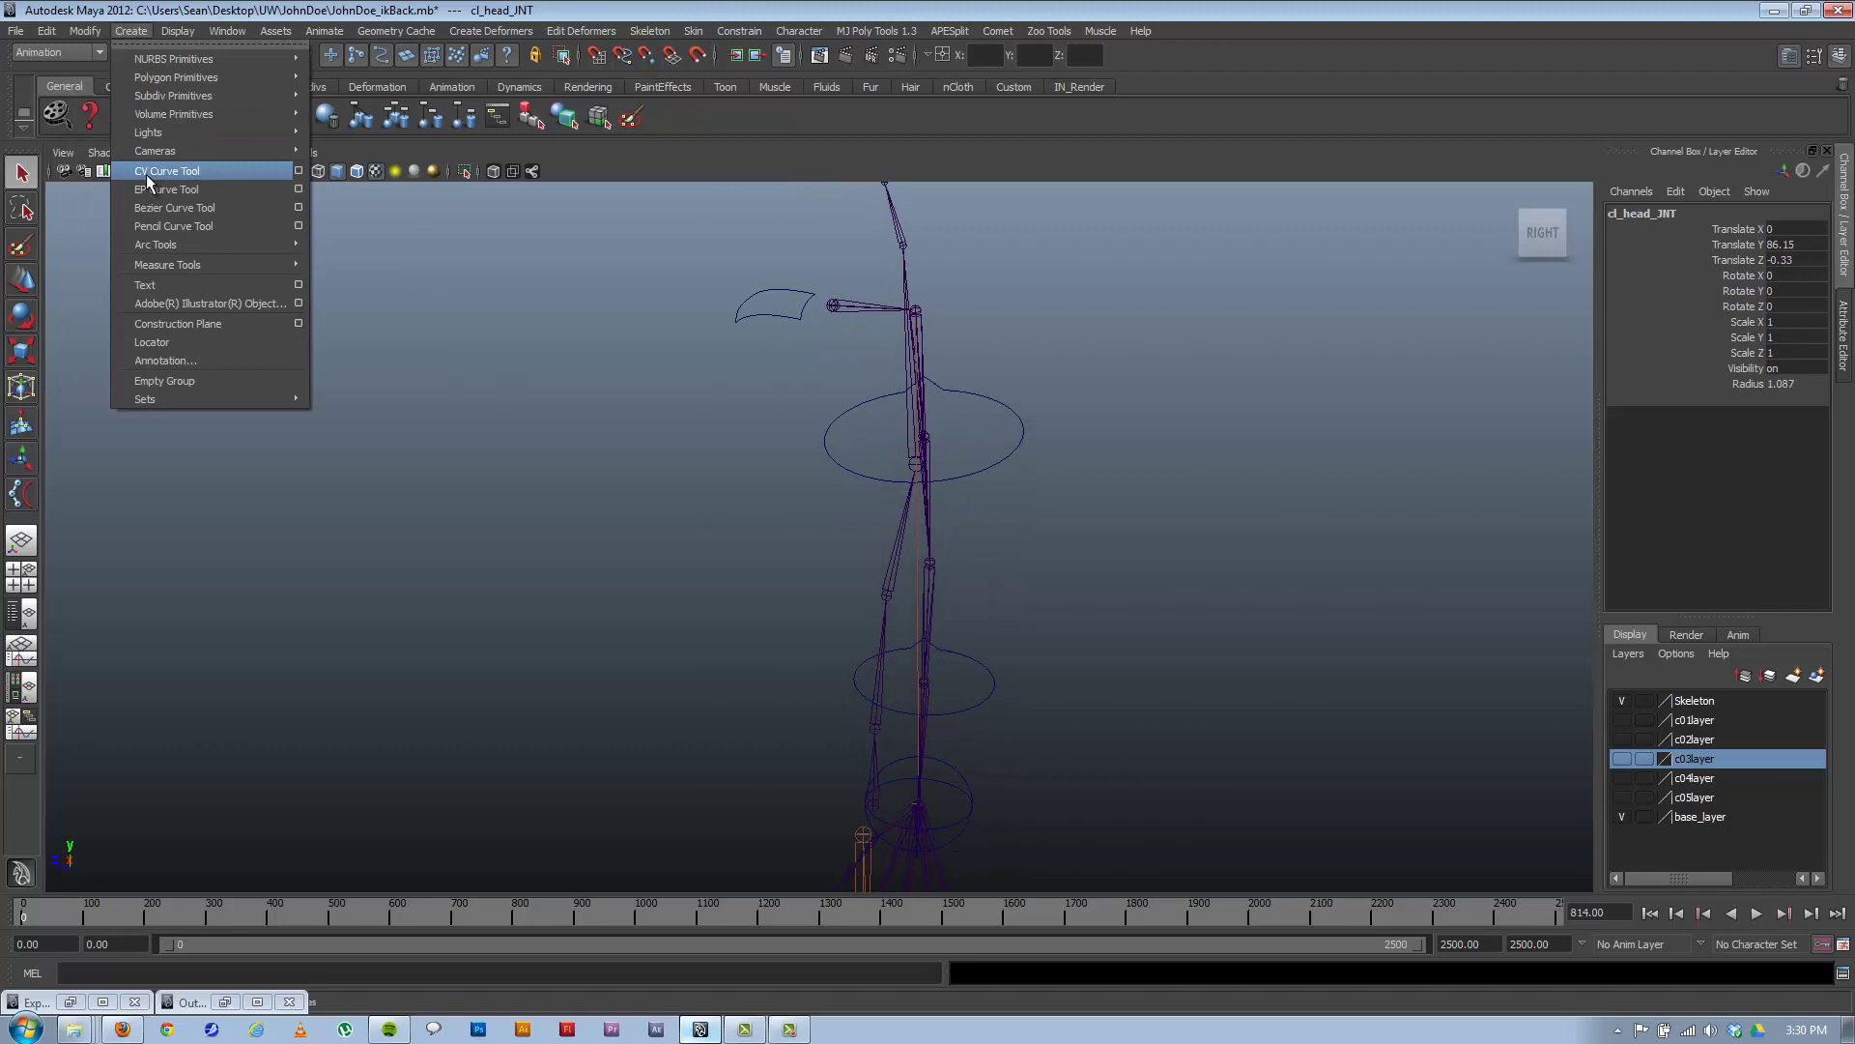
click(298, 172)
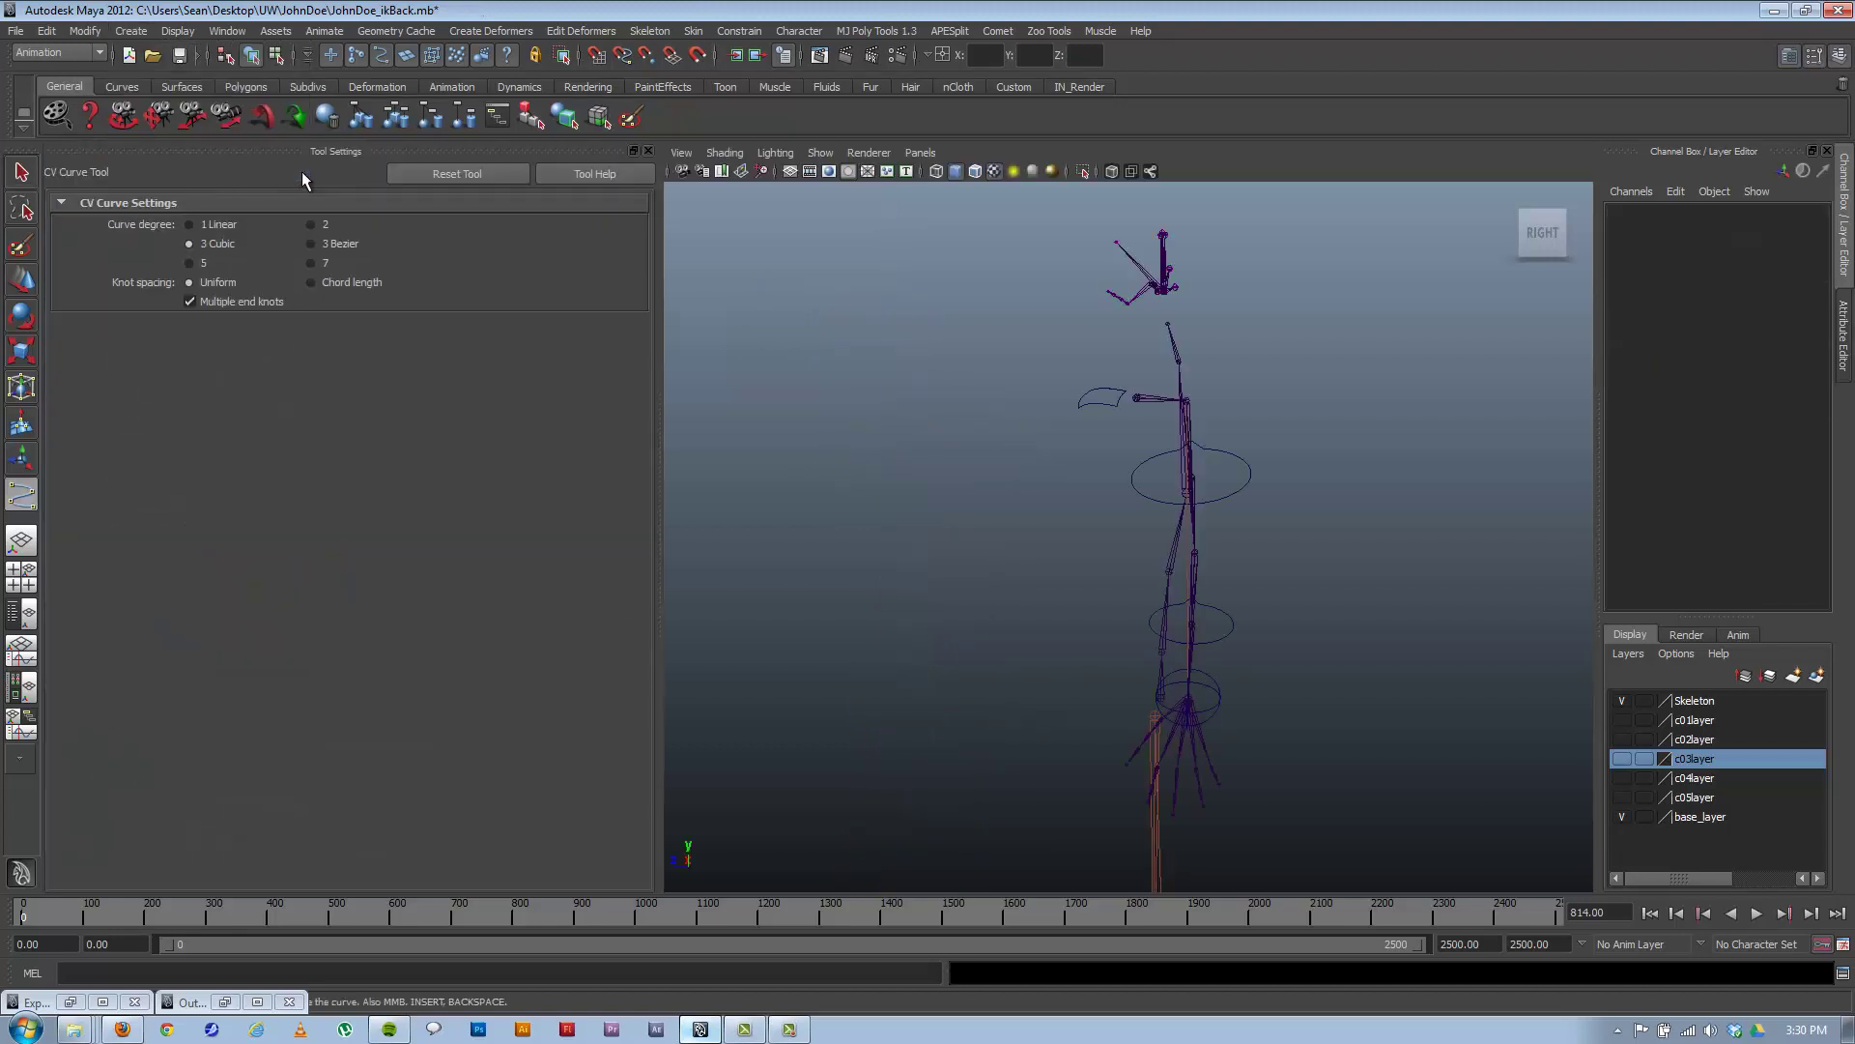
click(217, 228)
click(649, 152)
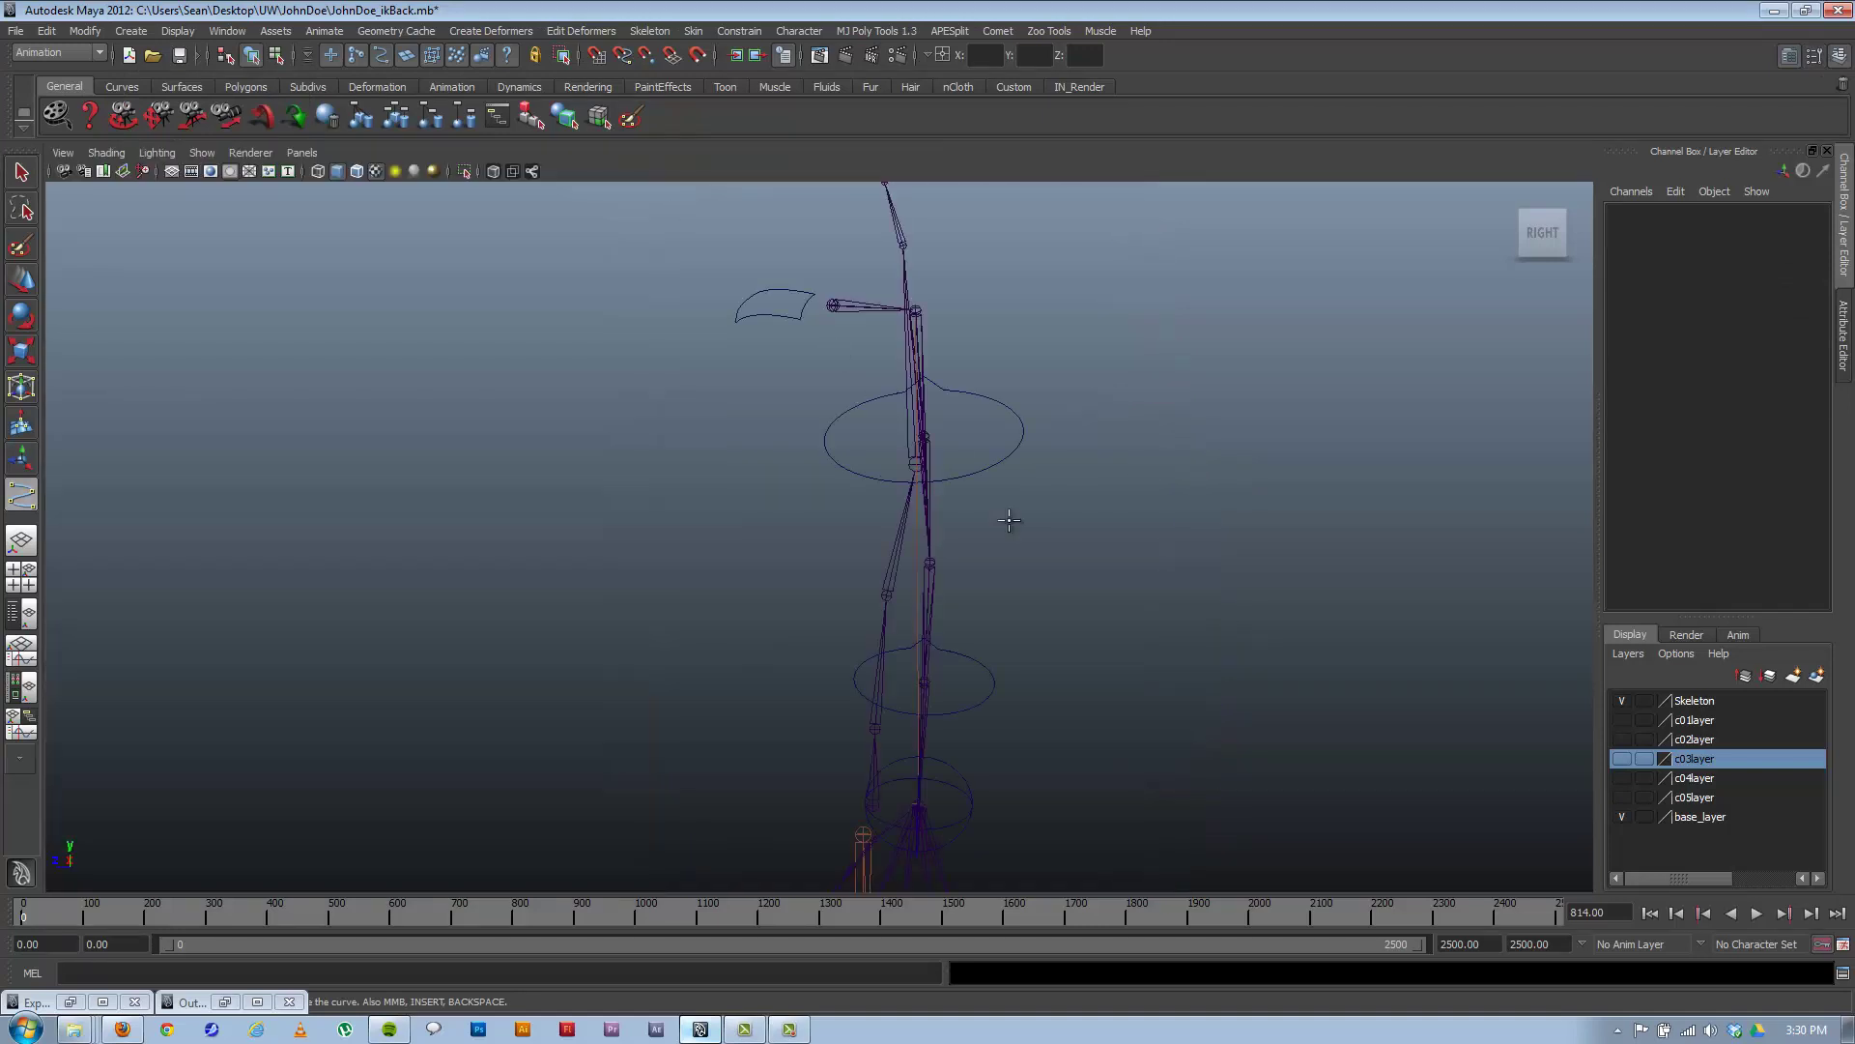
Start the spine curve by snapping its first CV to the lower spine joint just above the hips.
scroll(705, 613, up, 2)
mouse_move(791, 506)
alt+middle_down()
mouse_move(758, 484)
mouse_move(774, 478)
alt+middle_up()
alt+right_drag(1001, 500, 793, 544)
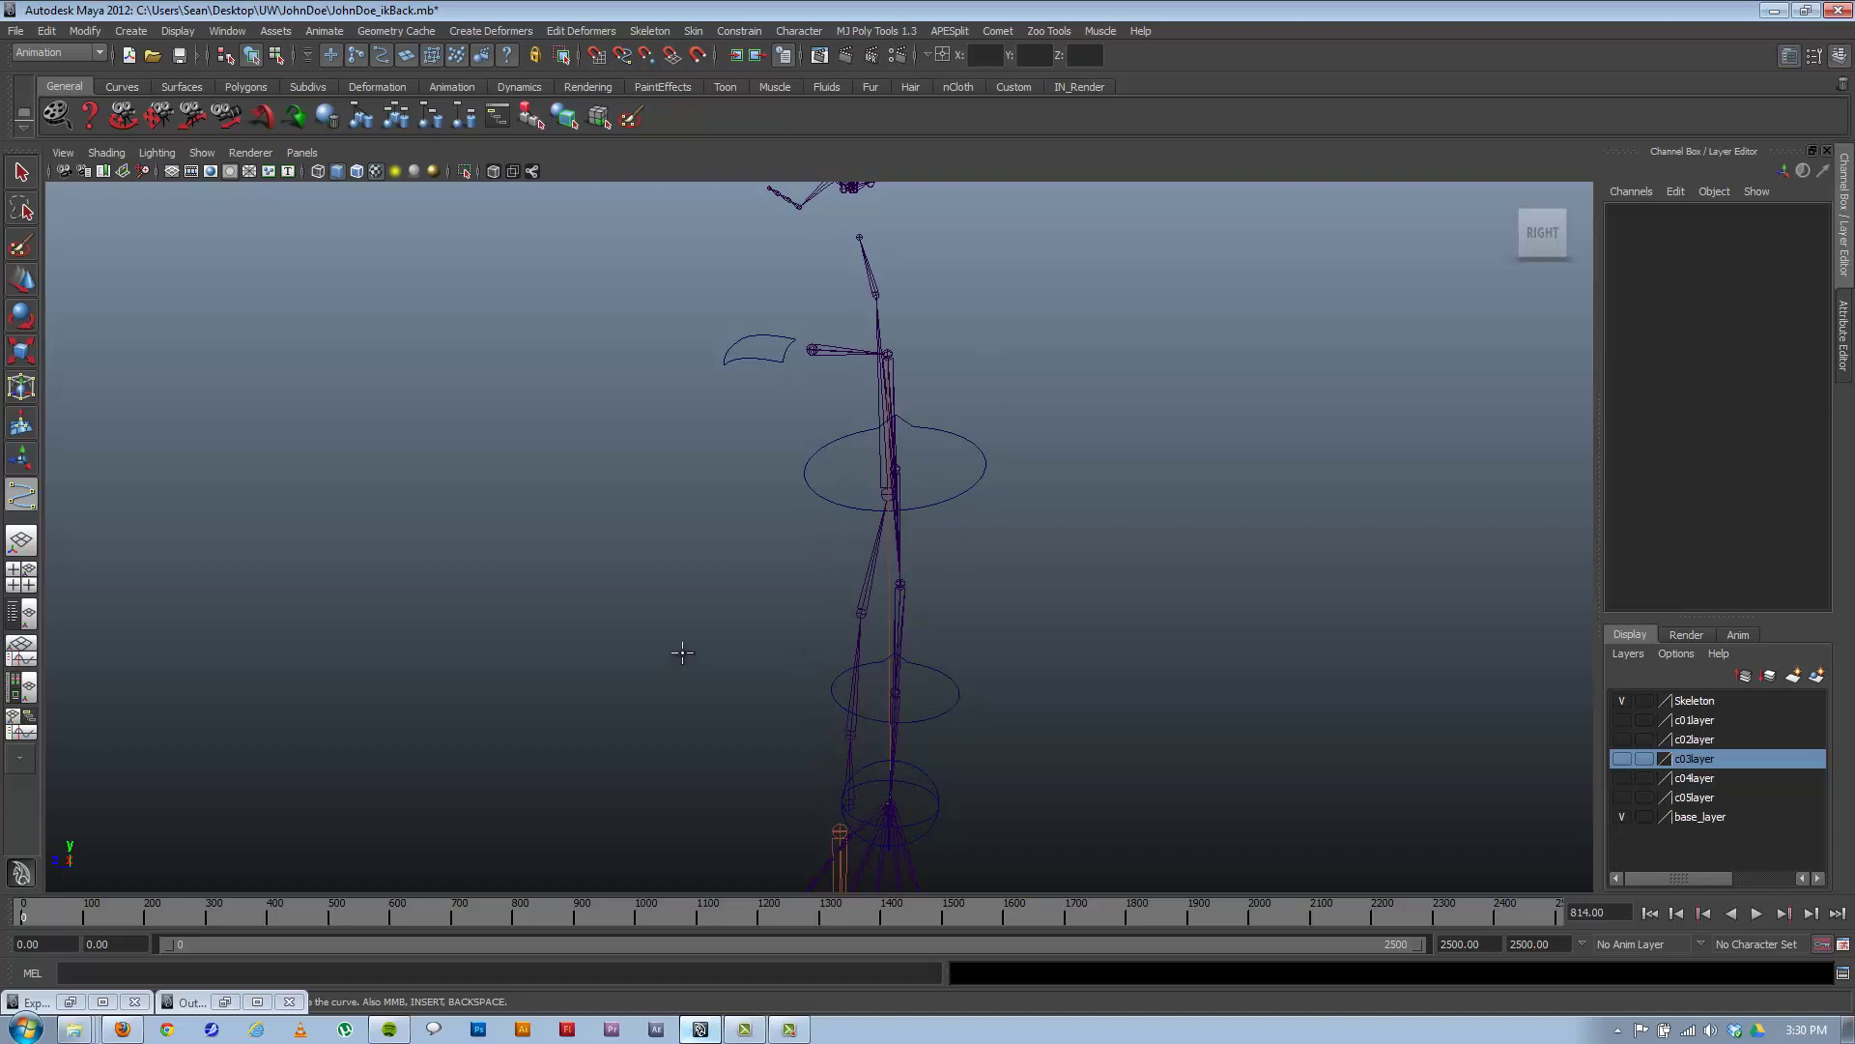
alt+middle_drag(778, 665, 801, 585)
alt+right_drag(818, 661, 1209, 716)
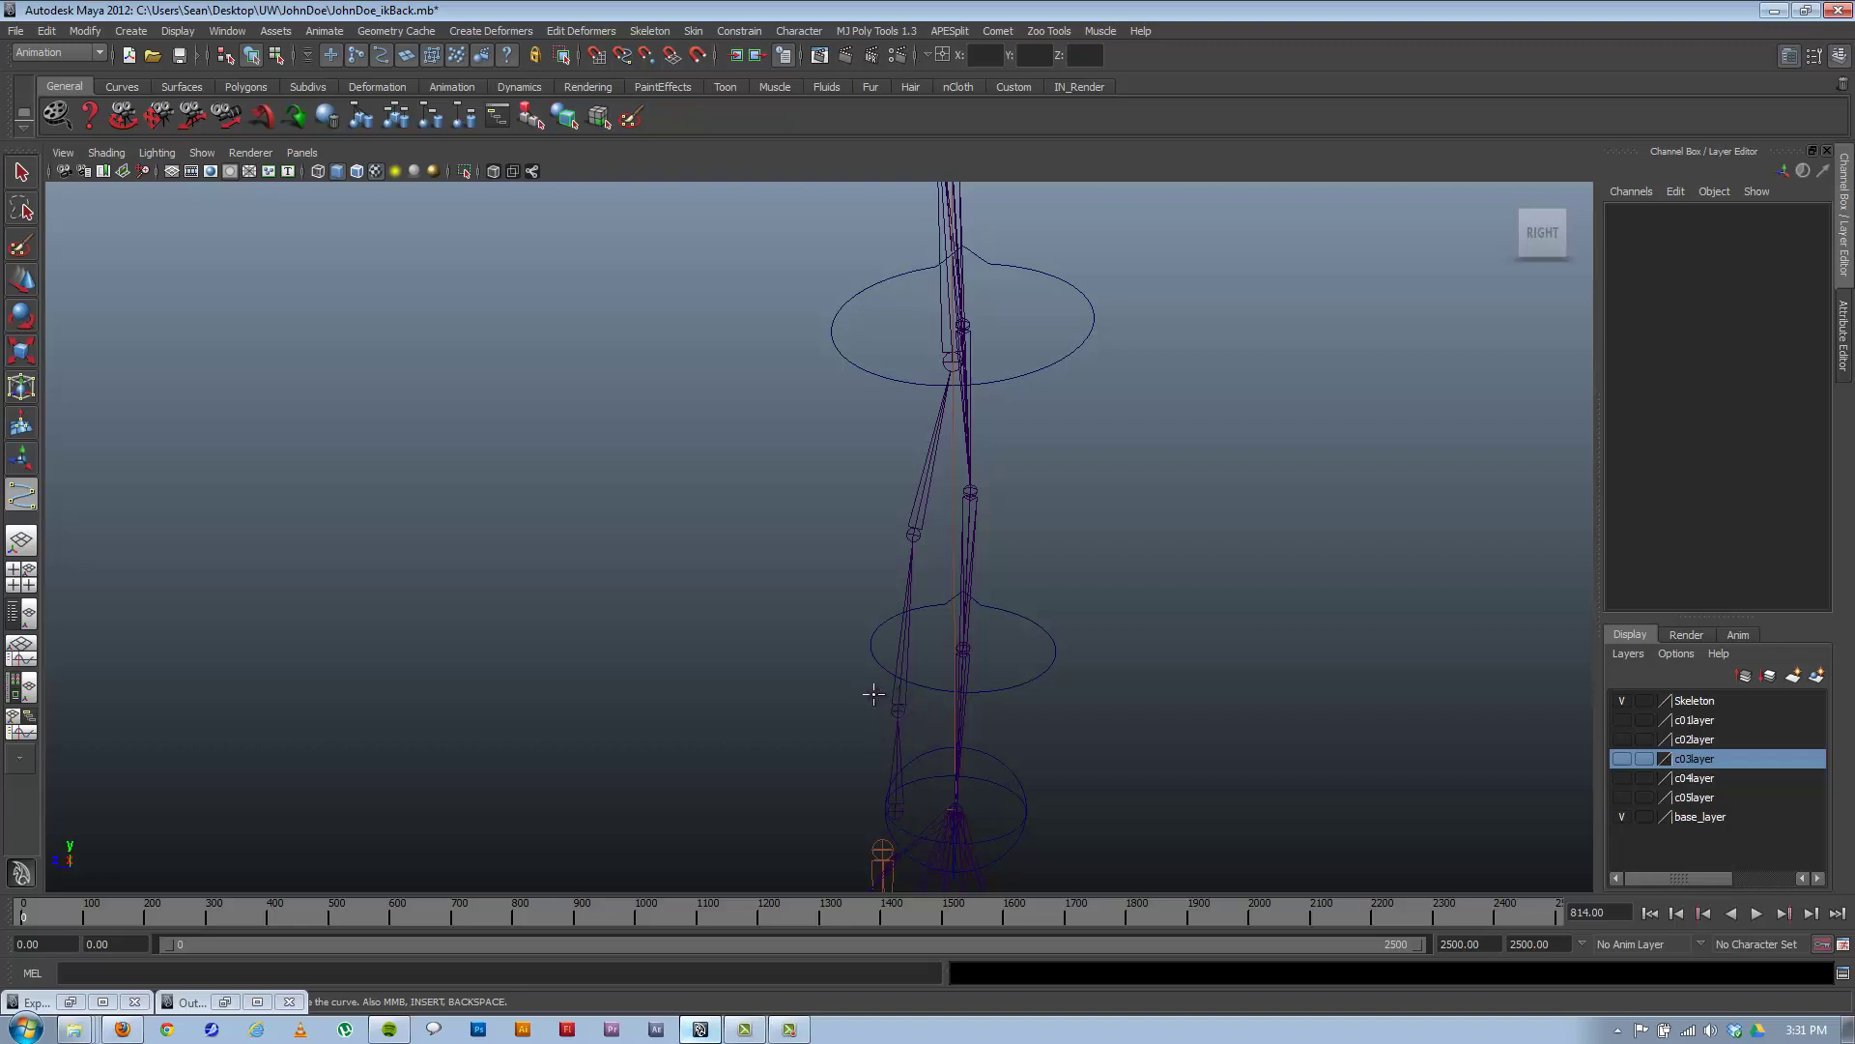
key(v)
click(870, 696)
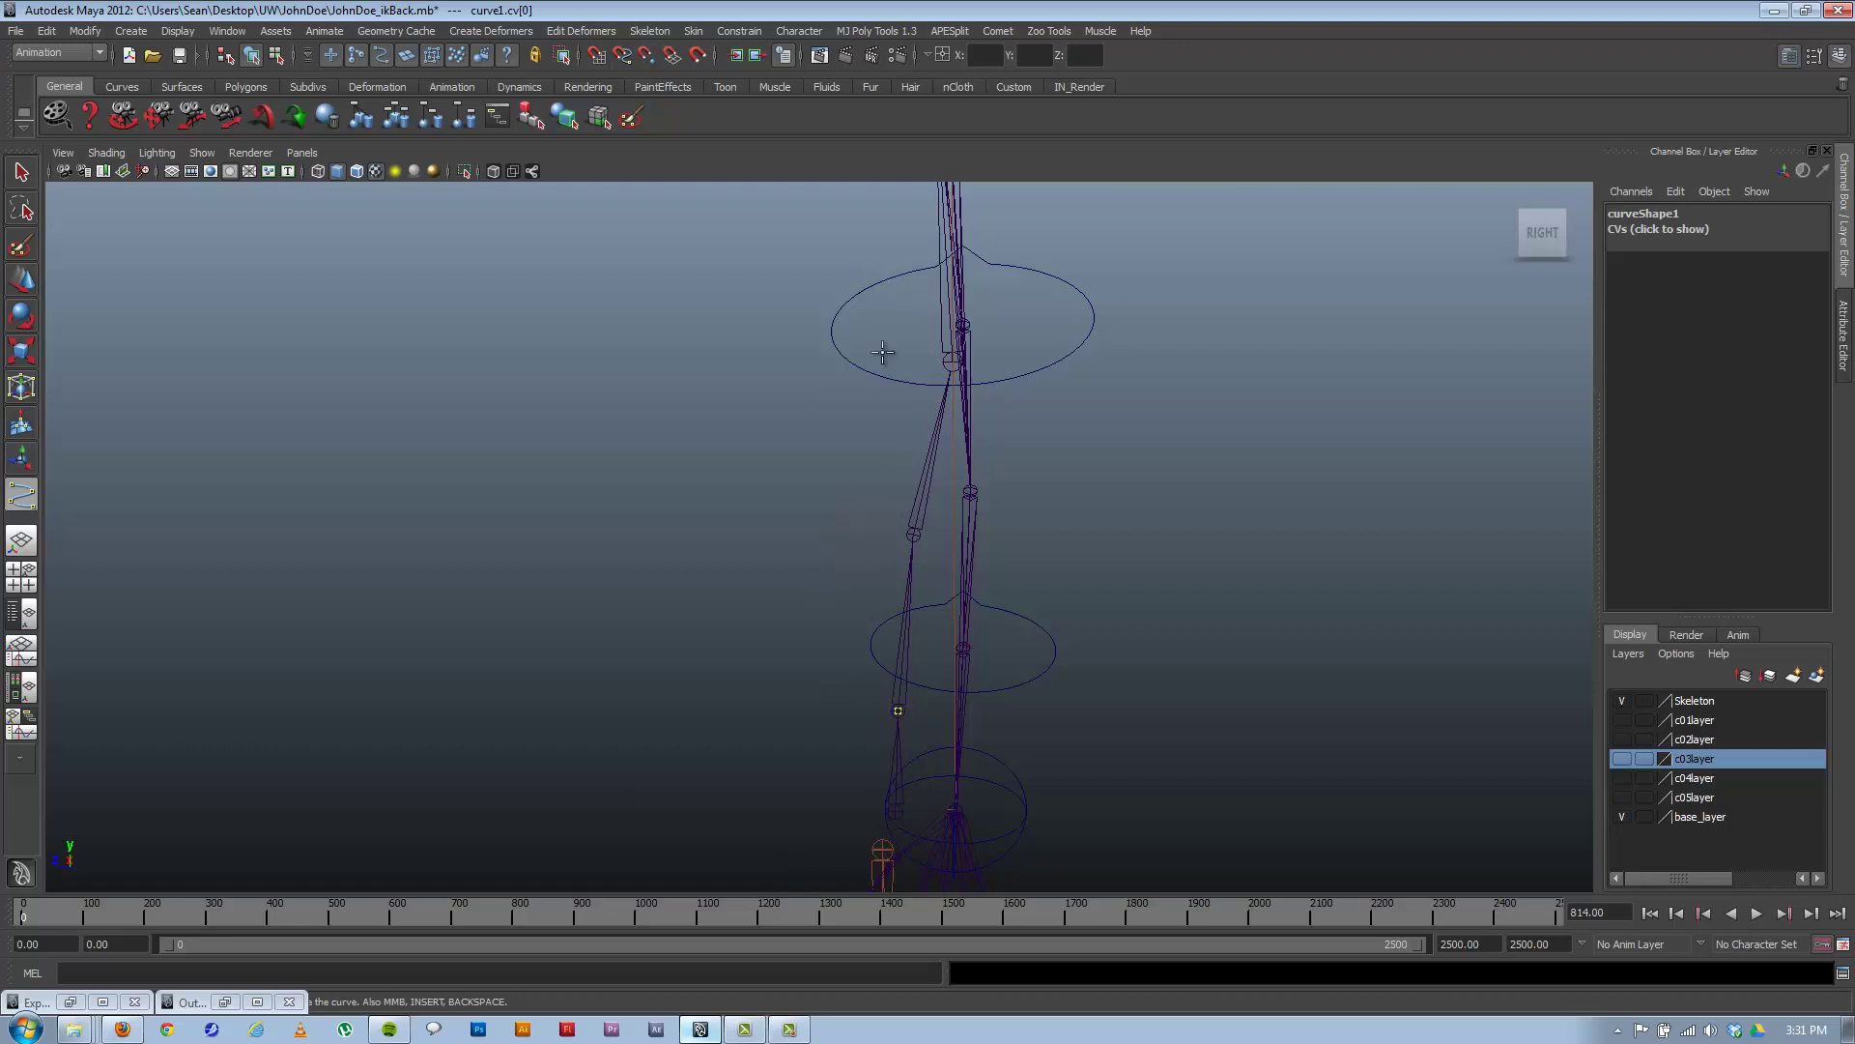
Place four intermediate CVs freehand up the spine chain, with the fourth level with the upper chest between the chest and shoulder joints.
alt+middle_drag(777, 510, 713, 538)
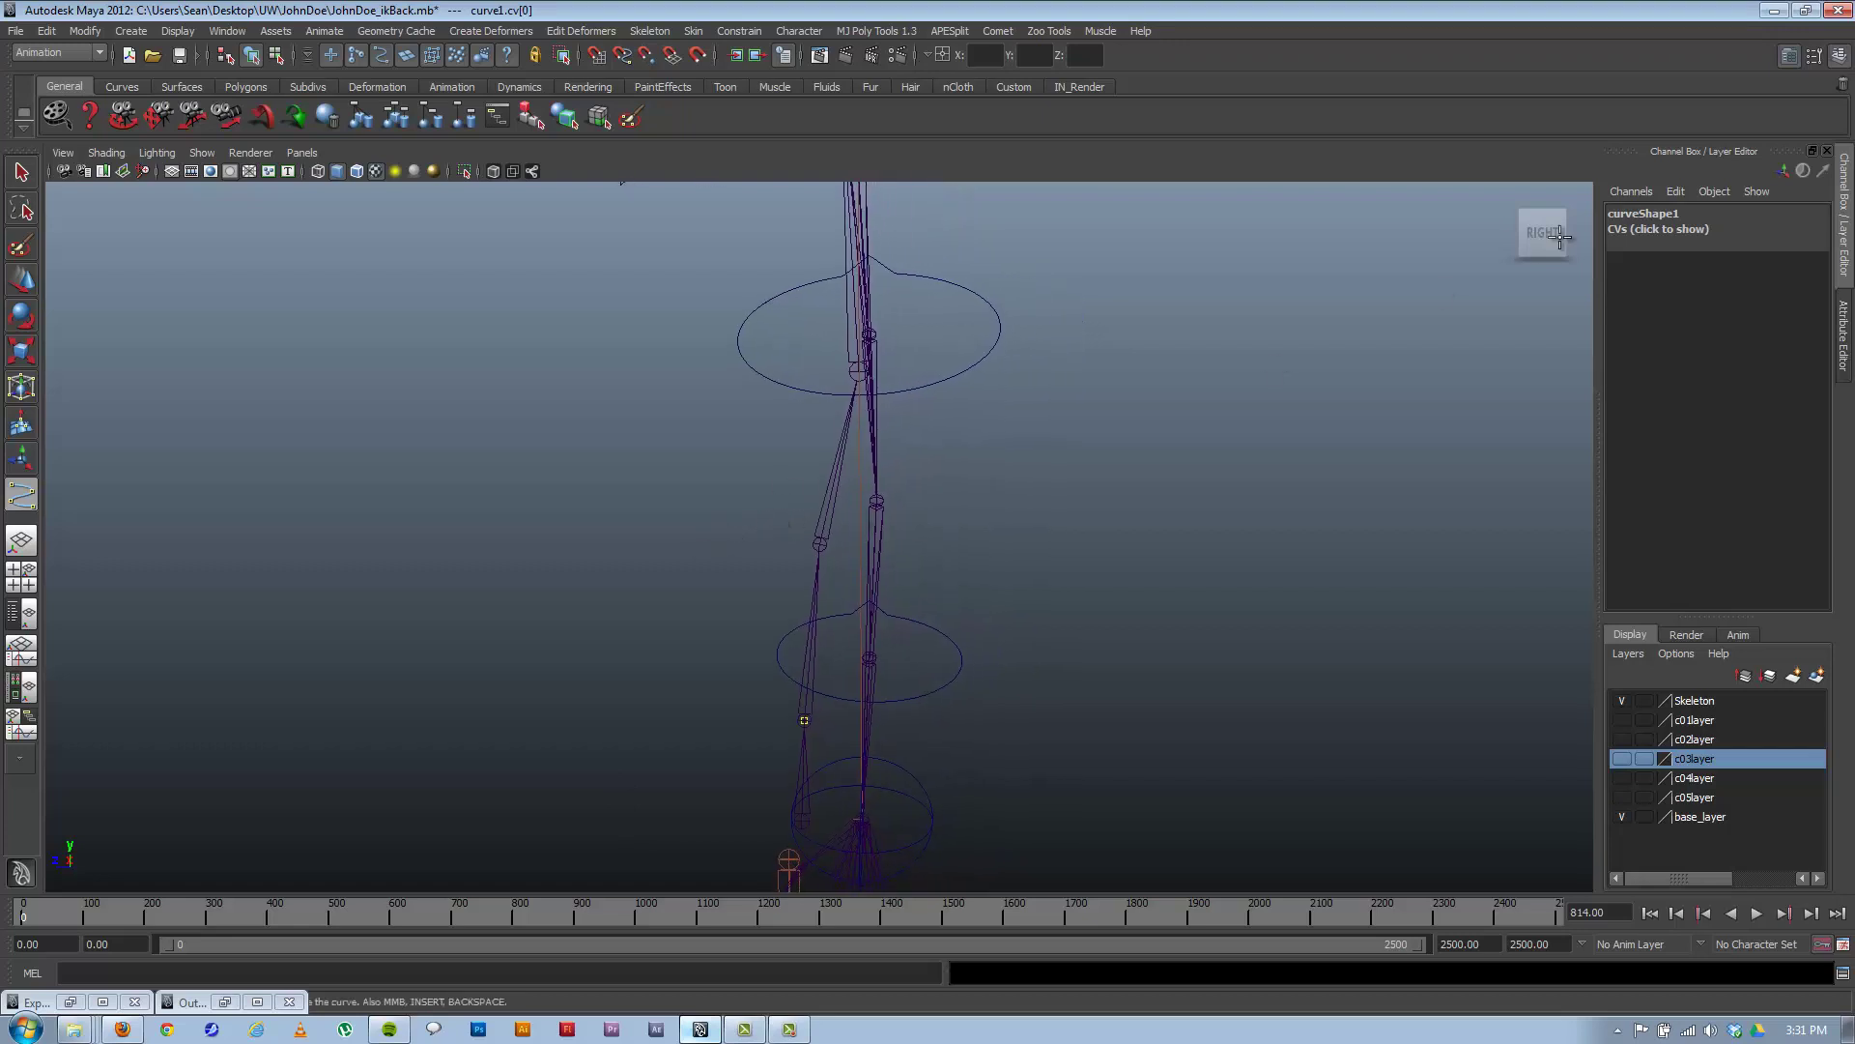
scroll(800, 726, up, 1)
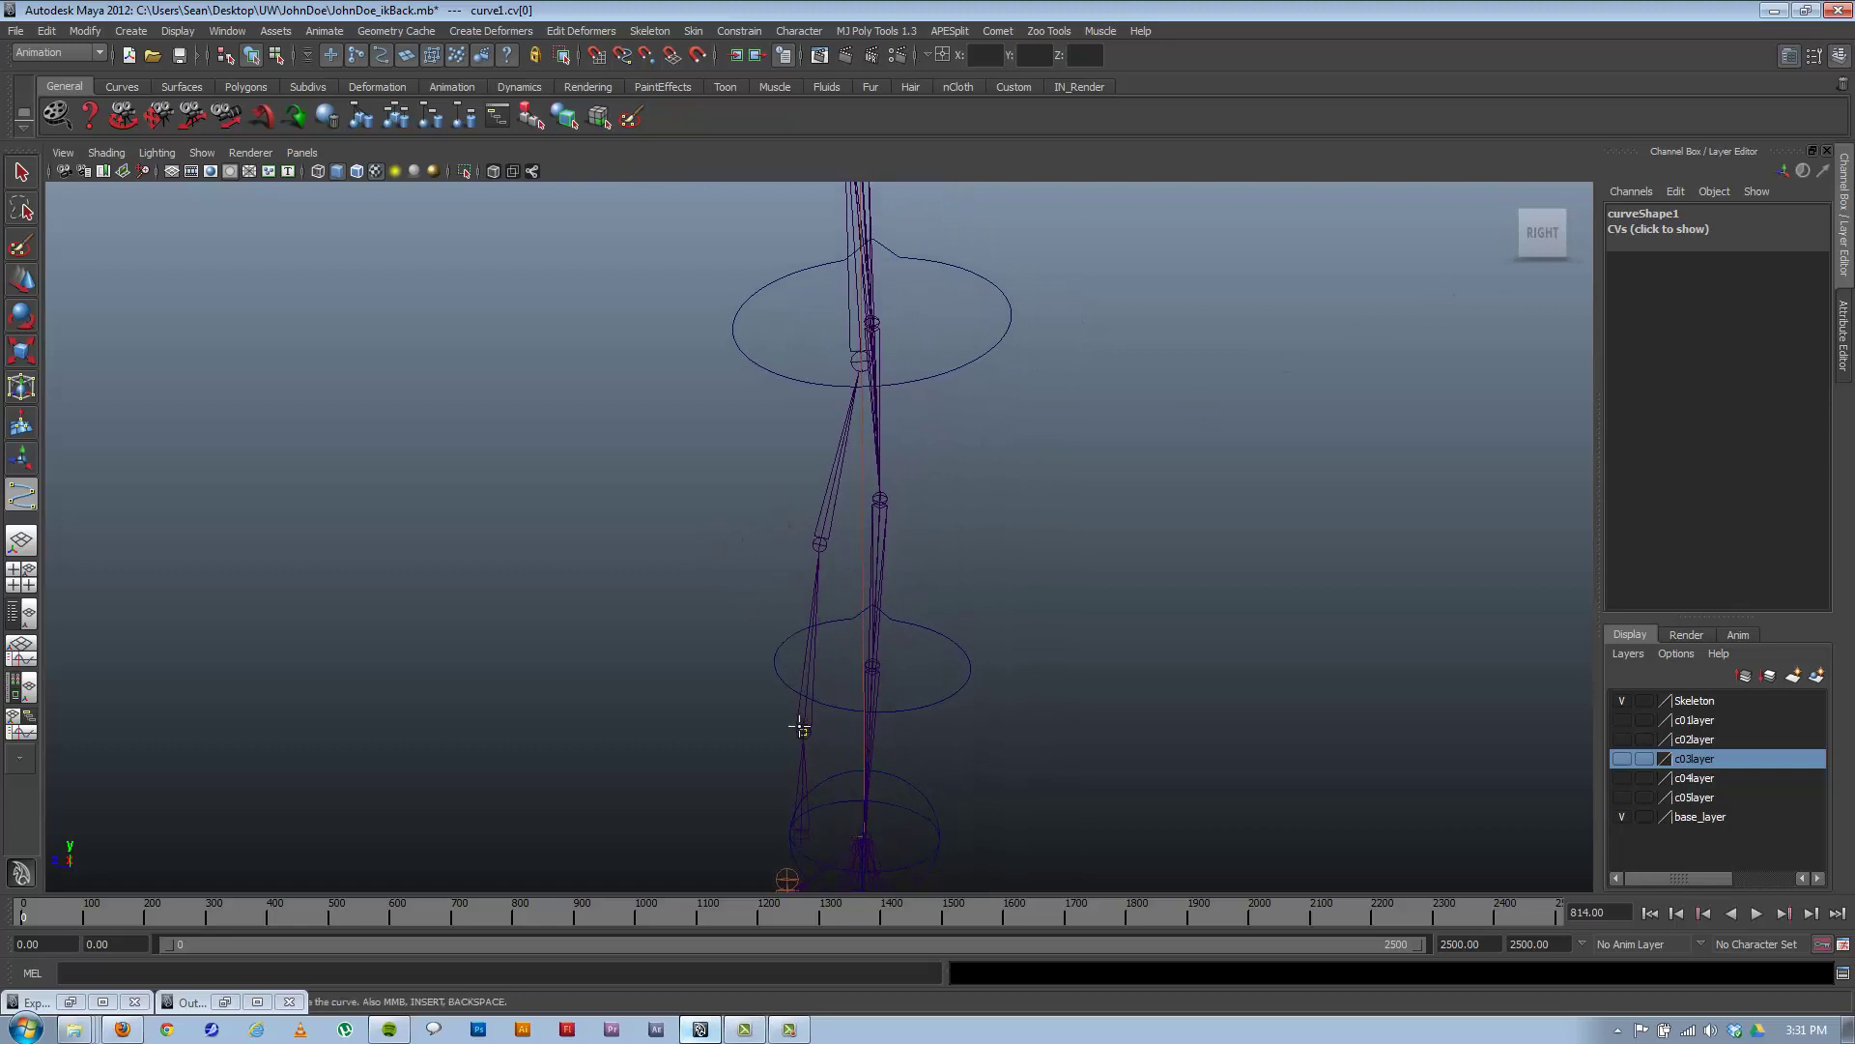
click(804, 662)
alt+middle_drag(828, 508, 826, 658)
click(855, 587)
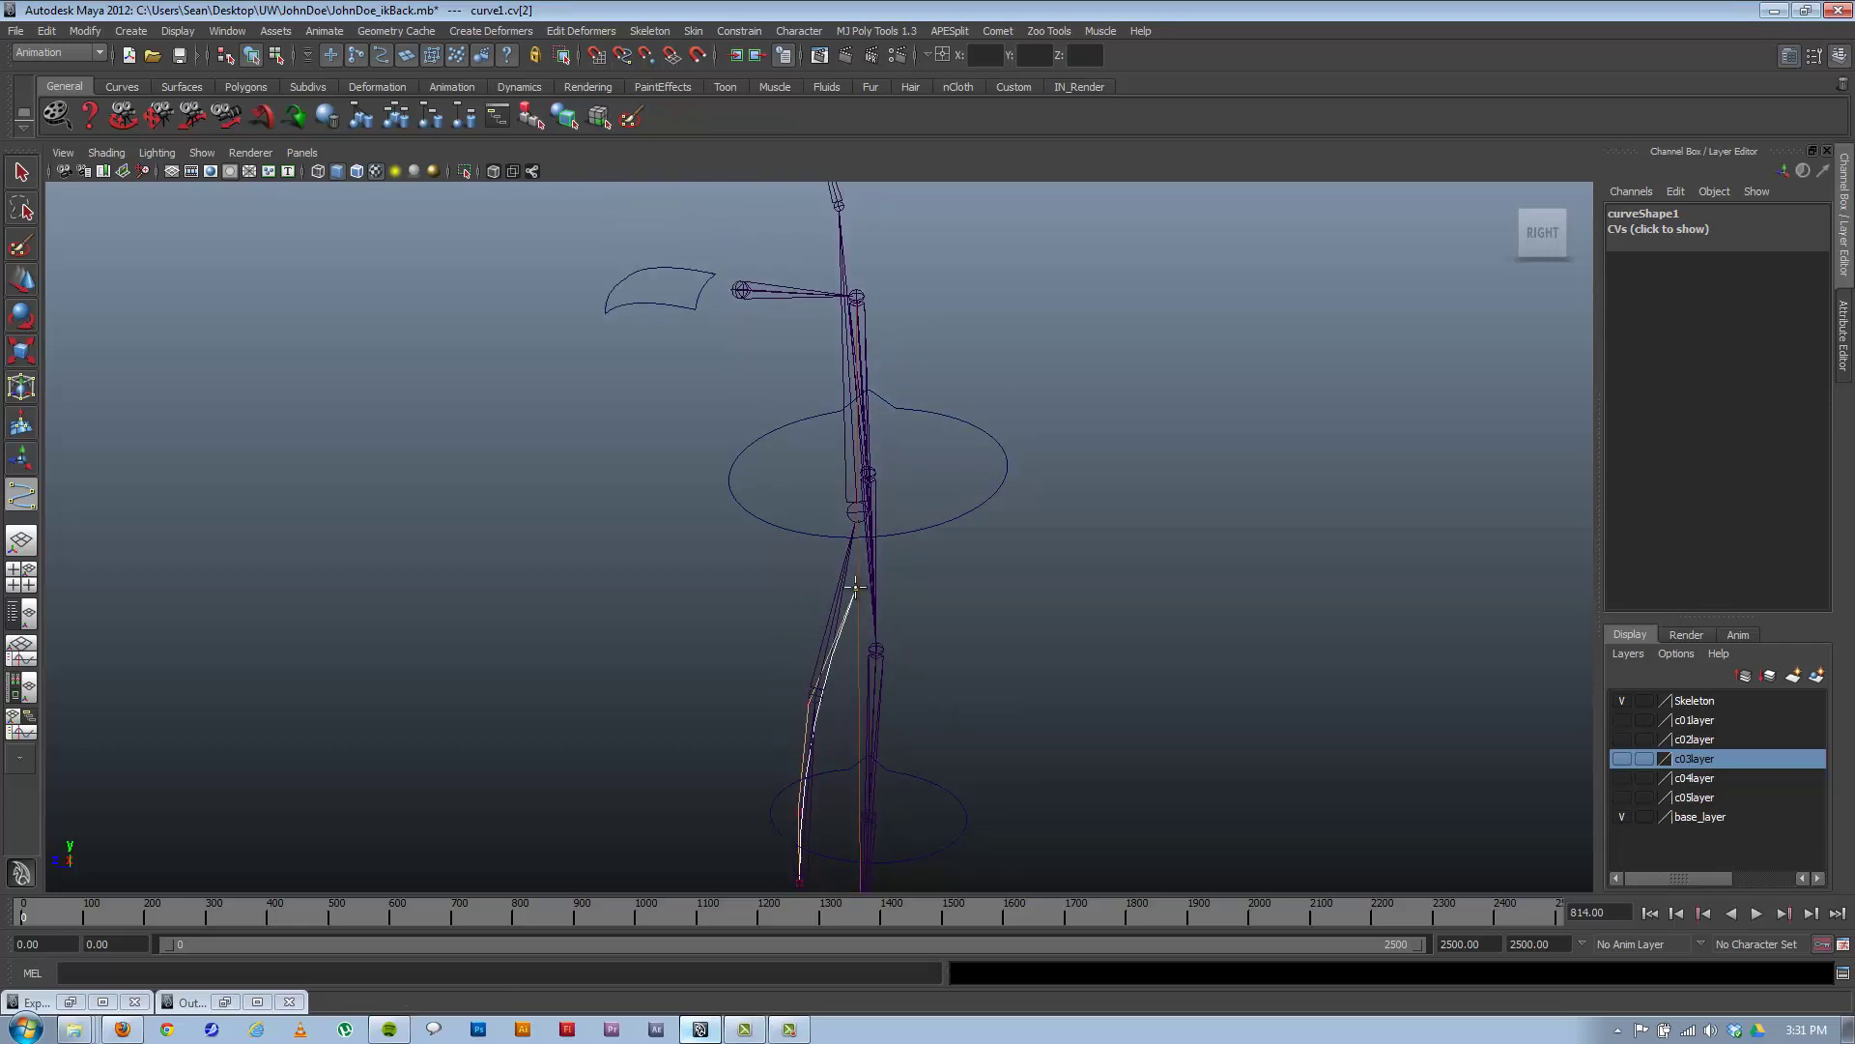
drag(855, 587, 853, 576)
click(853, 570)
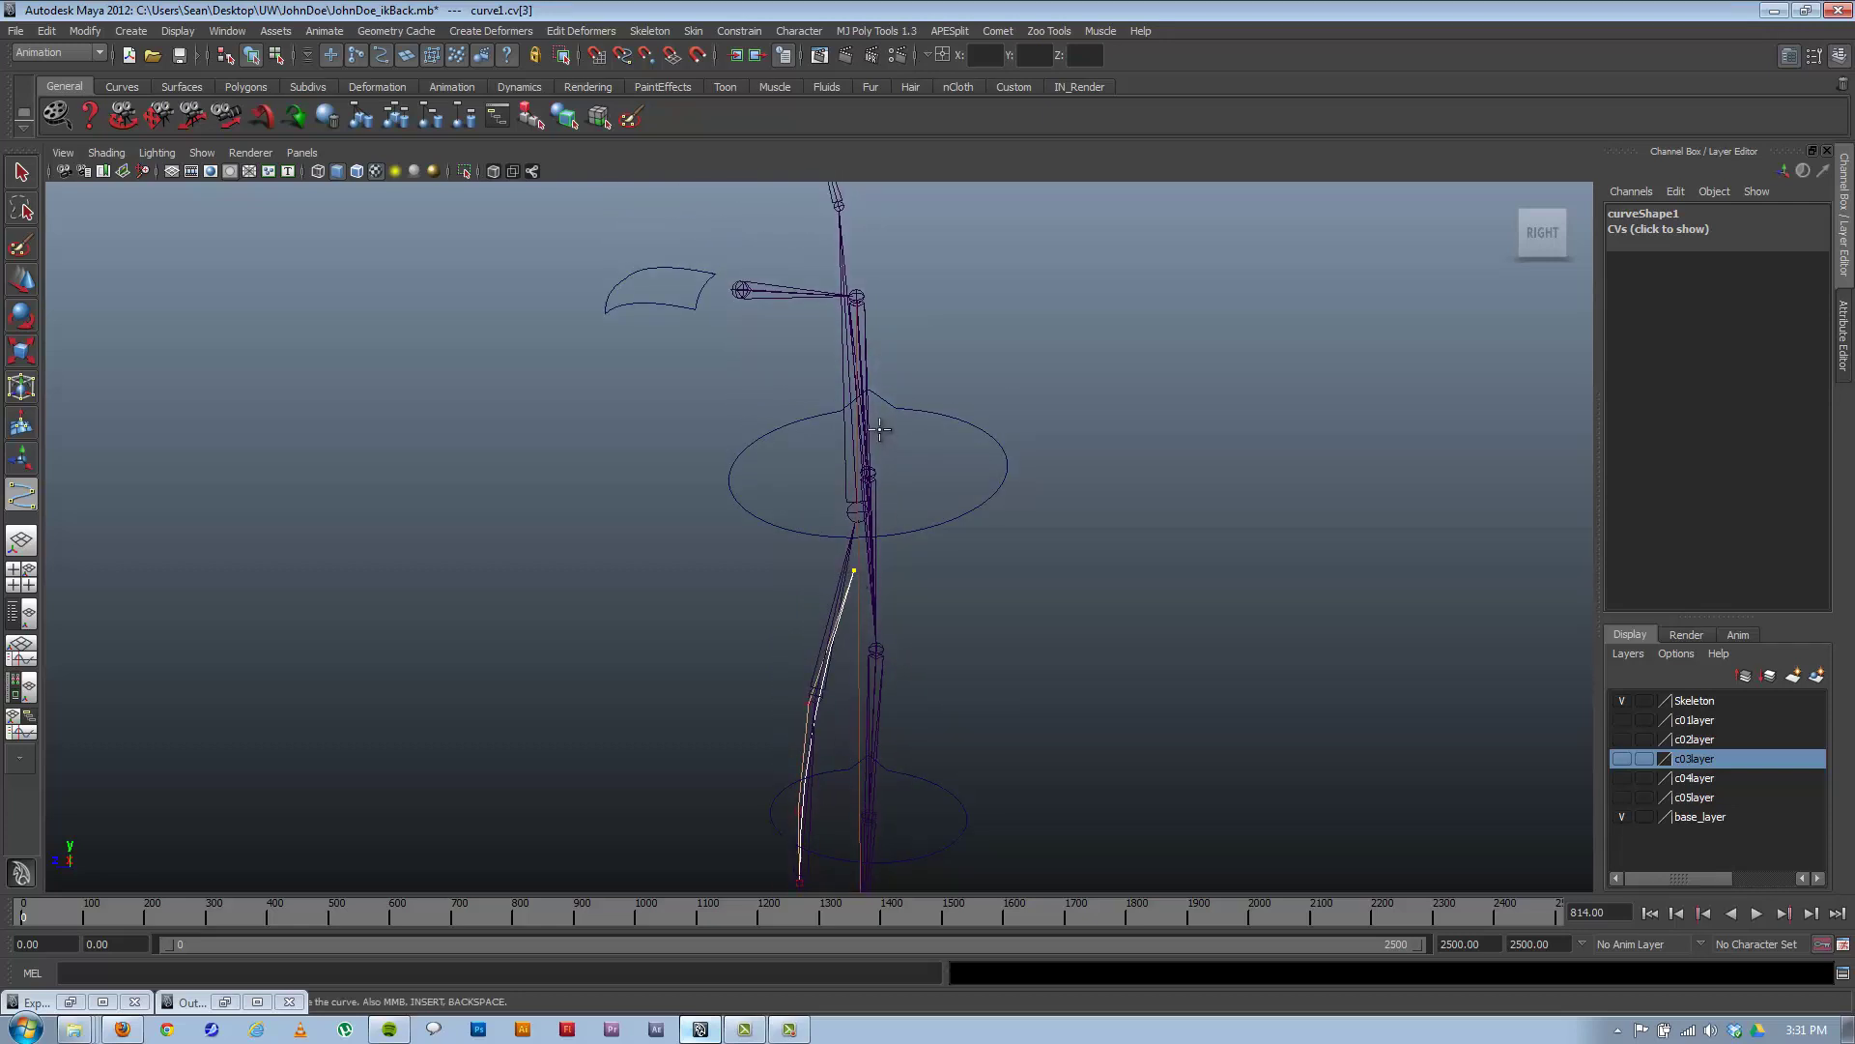
drag(873, 402, 857, 392)
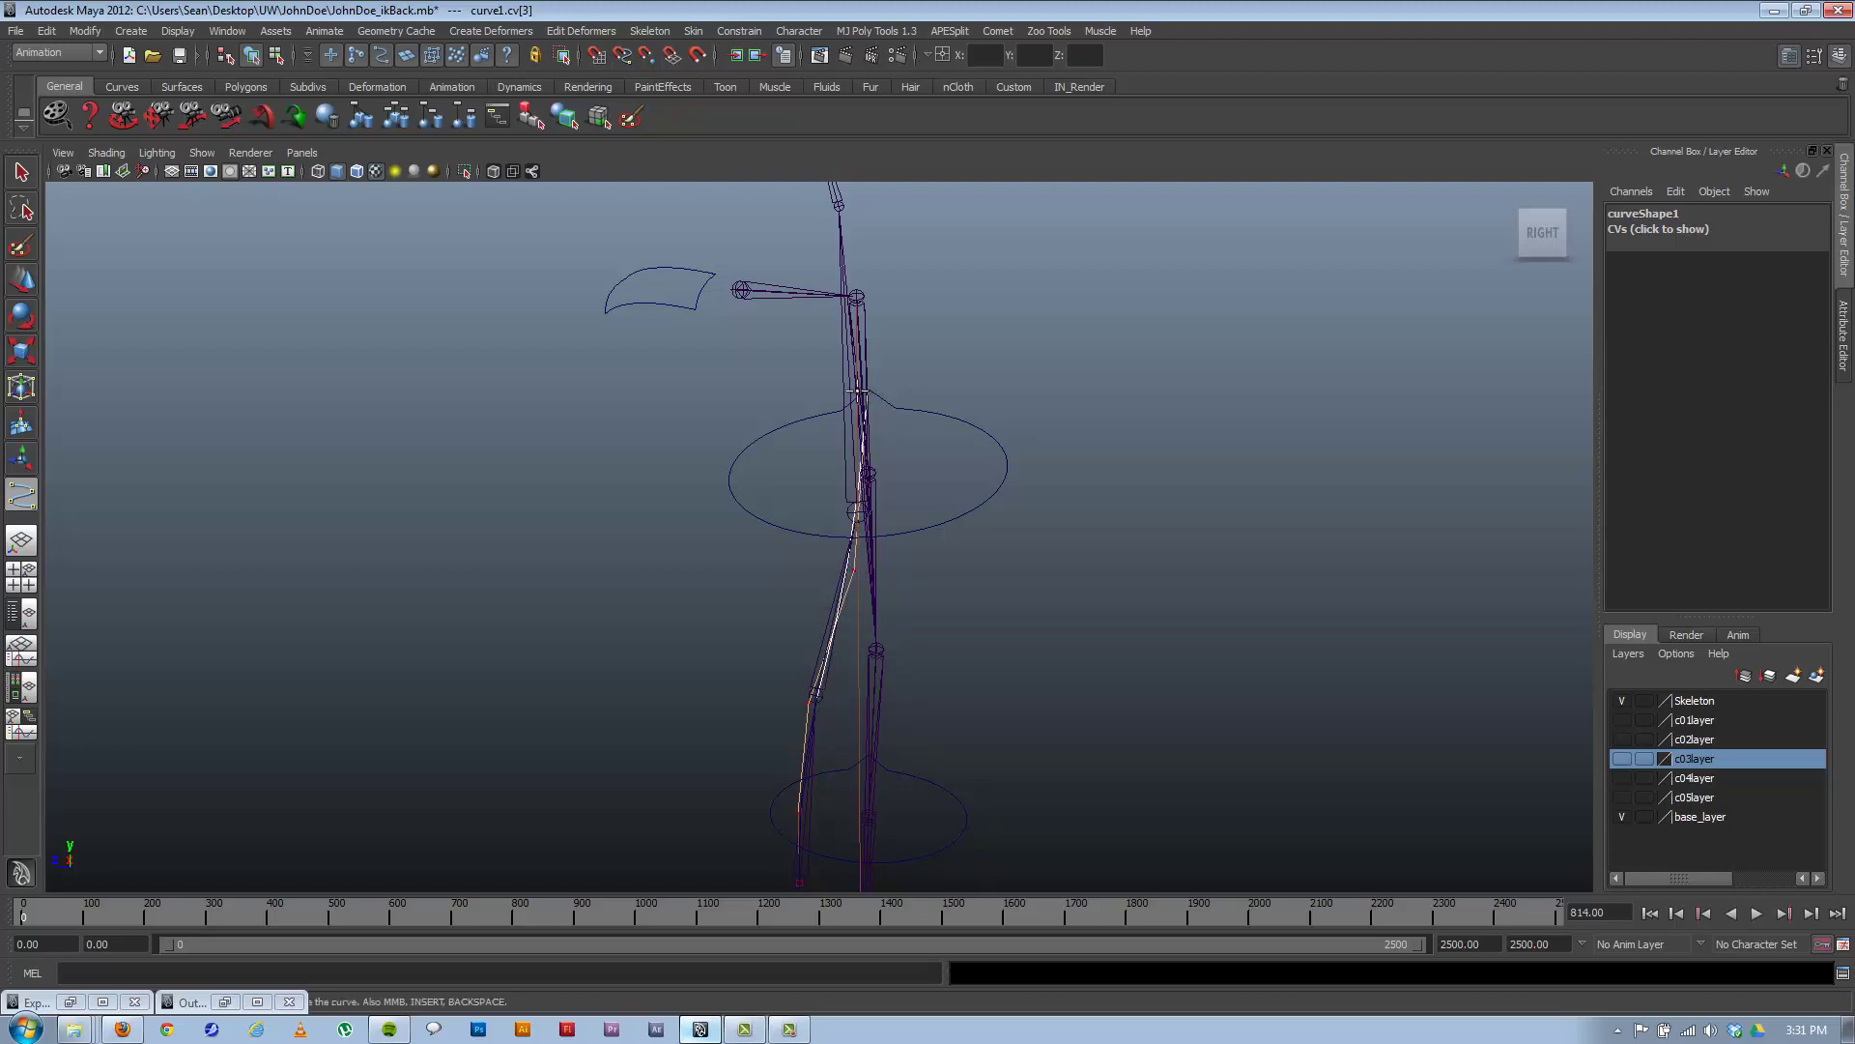
Snap the curve's last CV to the neck joint above the shoulders and finish the curve.
alt+middle_drag(830, 292, 848, 373)
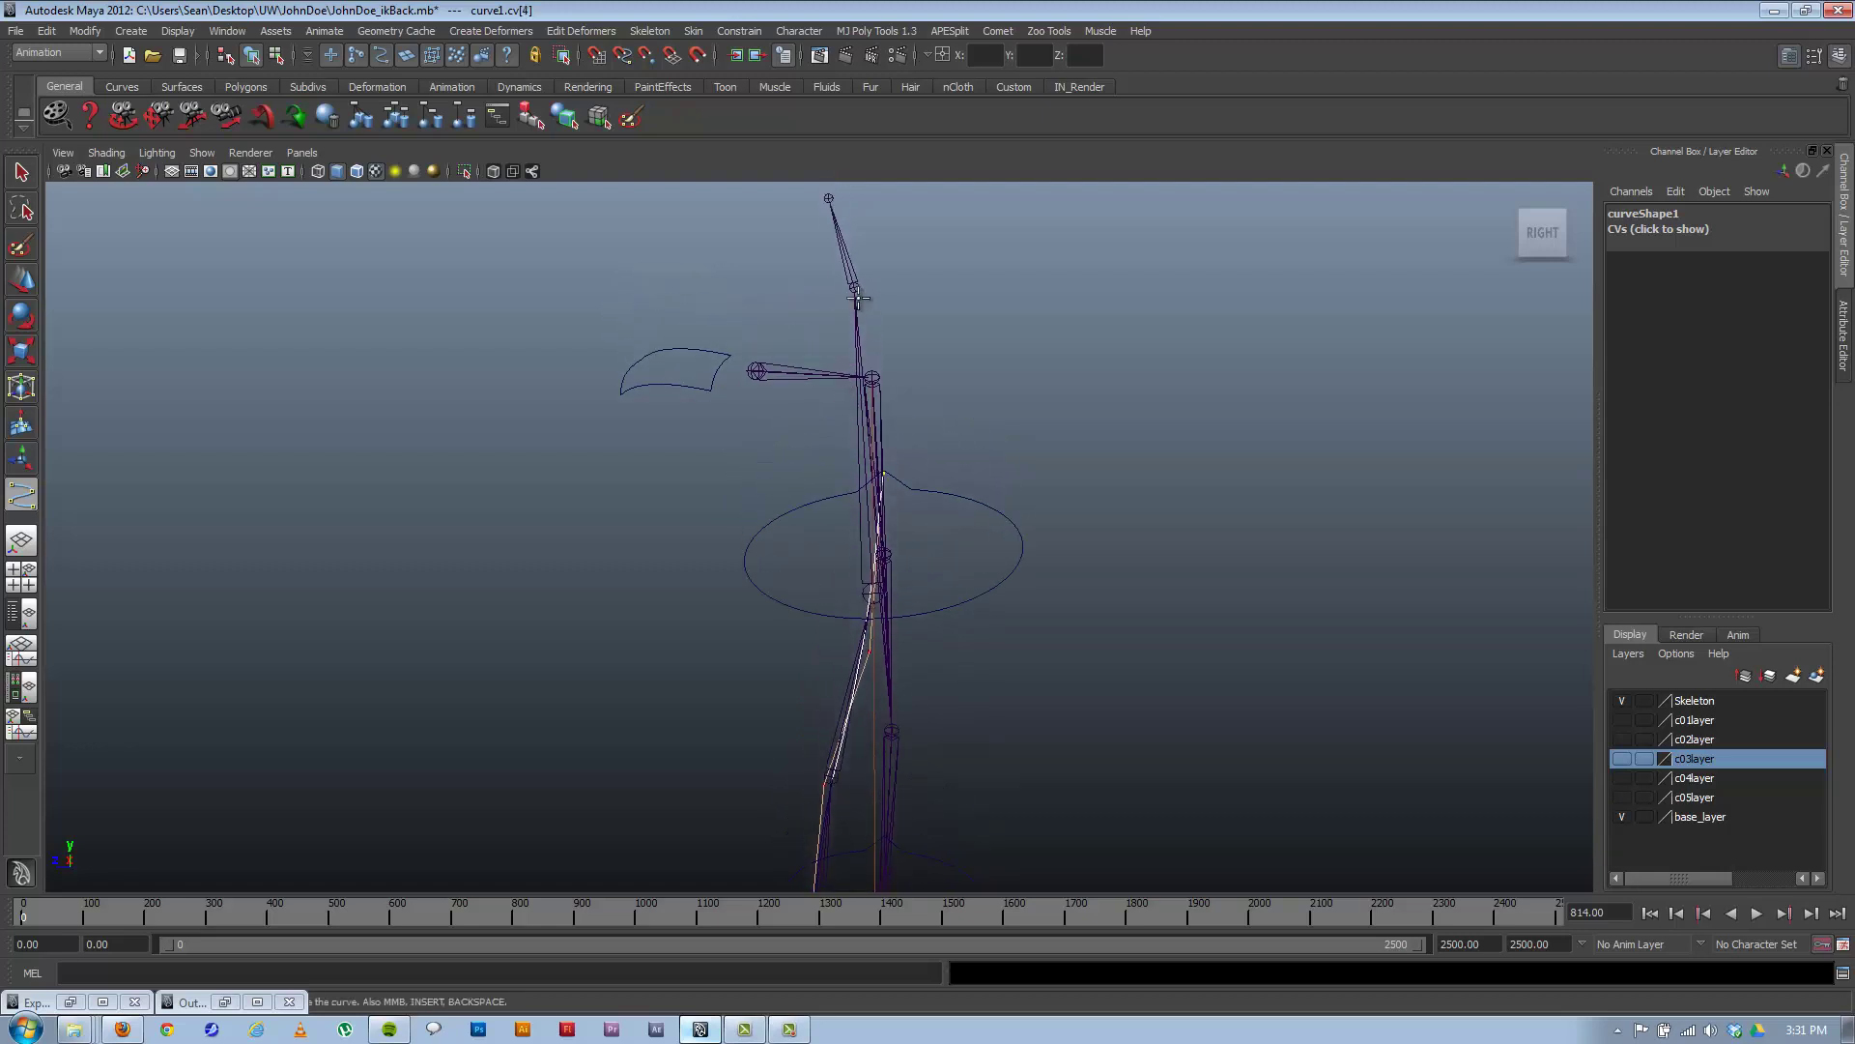
alt+drag(857, 720, 947, 396)
alt+middle_drag(947, 396, 901, 680)
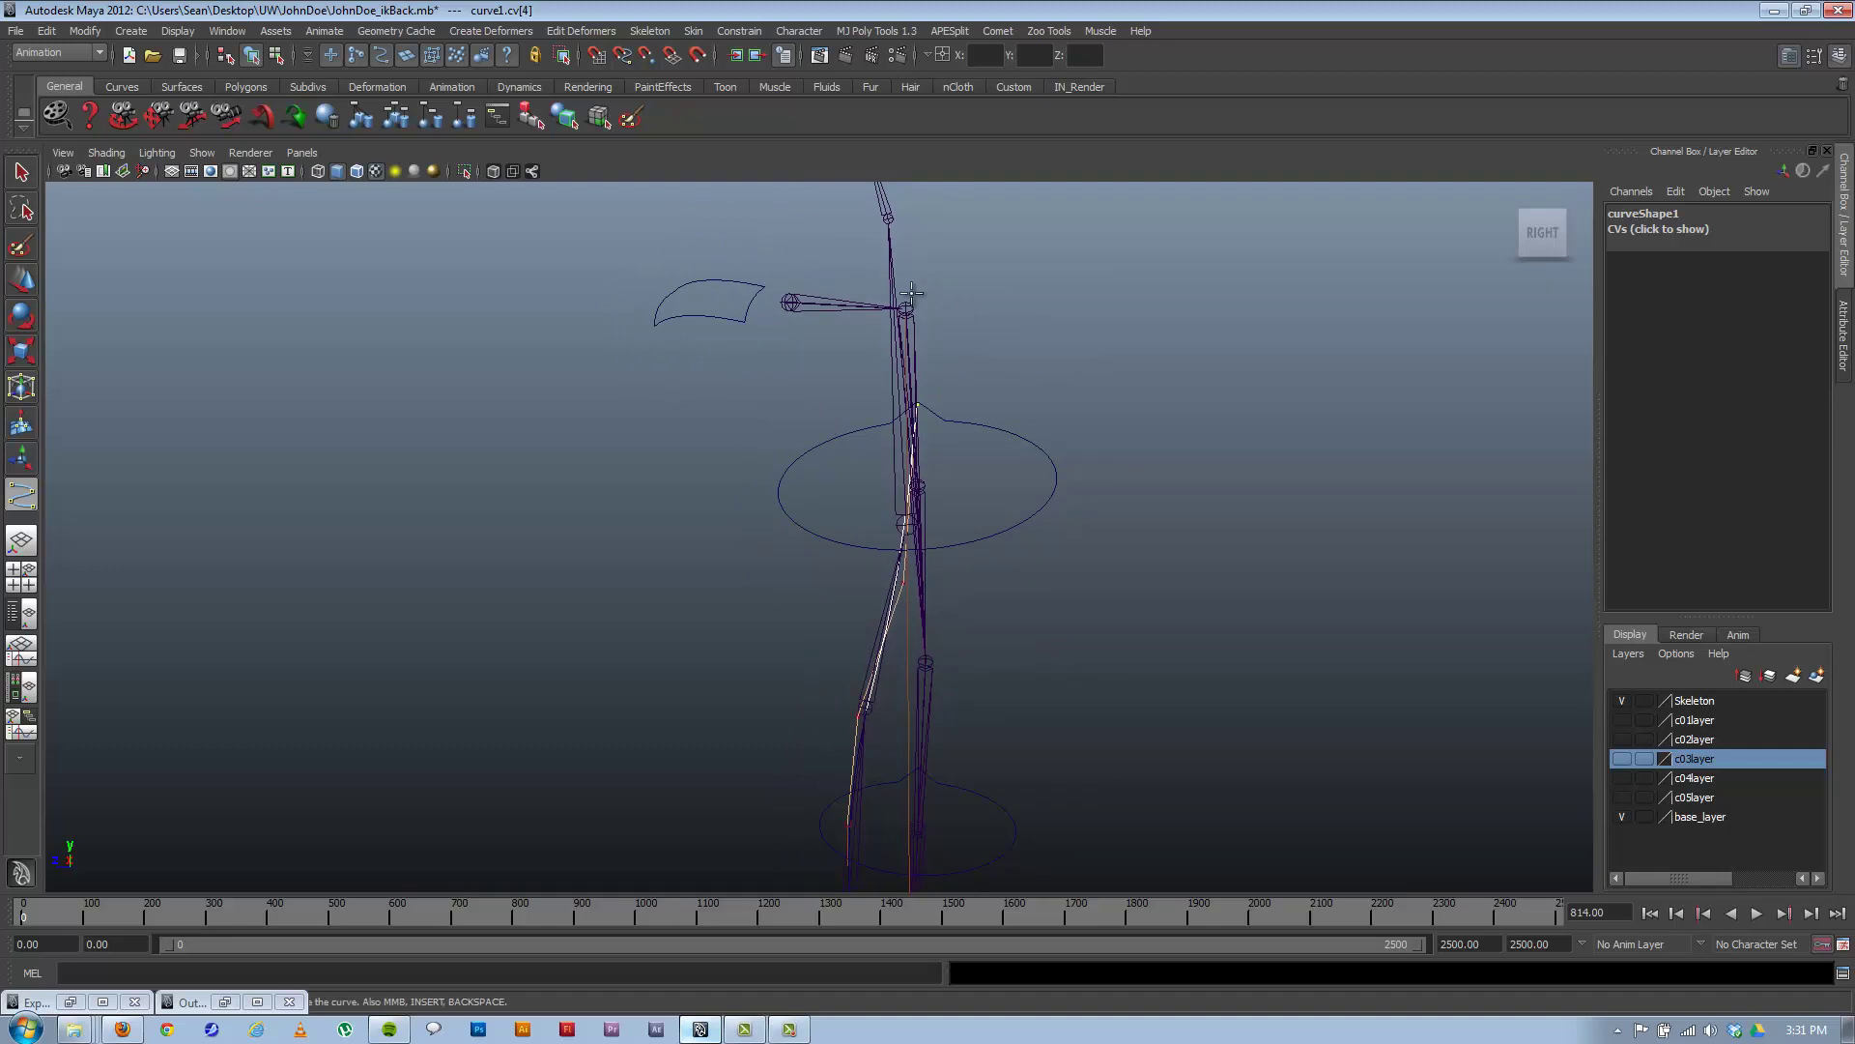
alt+middle_drag(941, 431, 928, 490)
click(890, 372)
key(v)
click(880, 278)
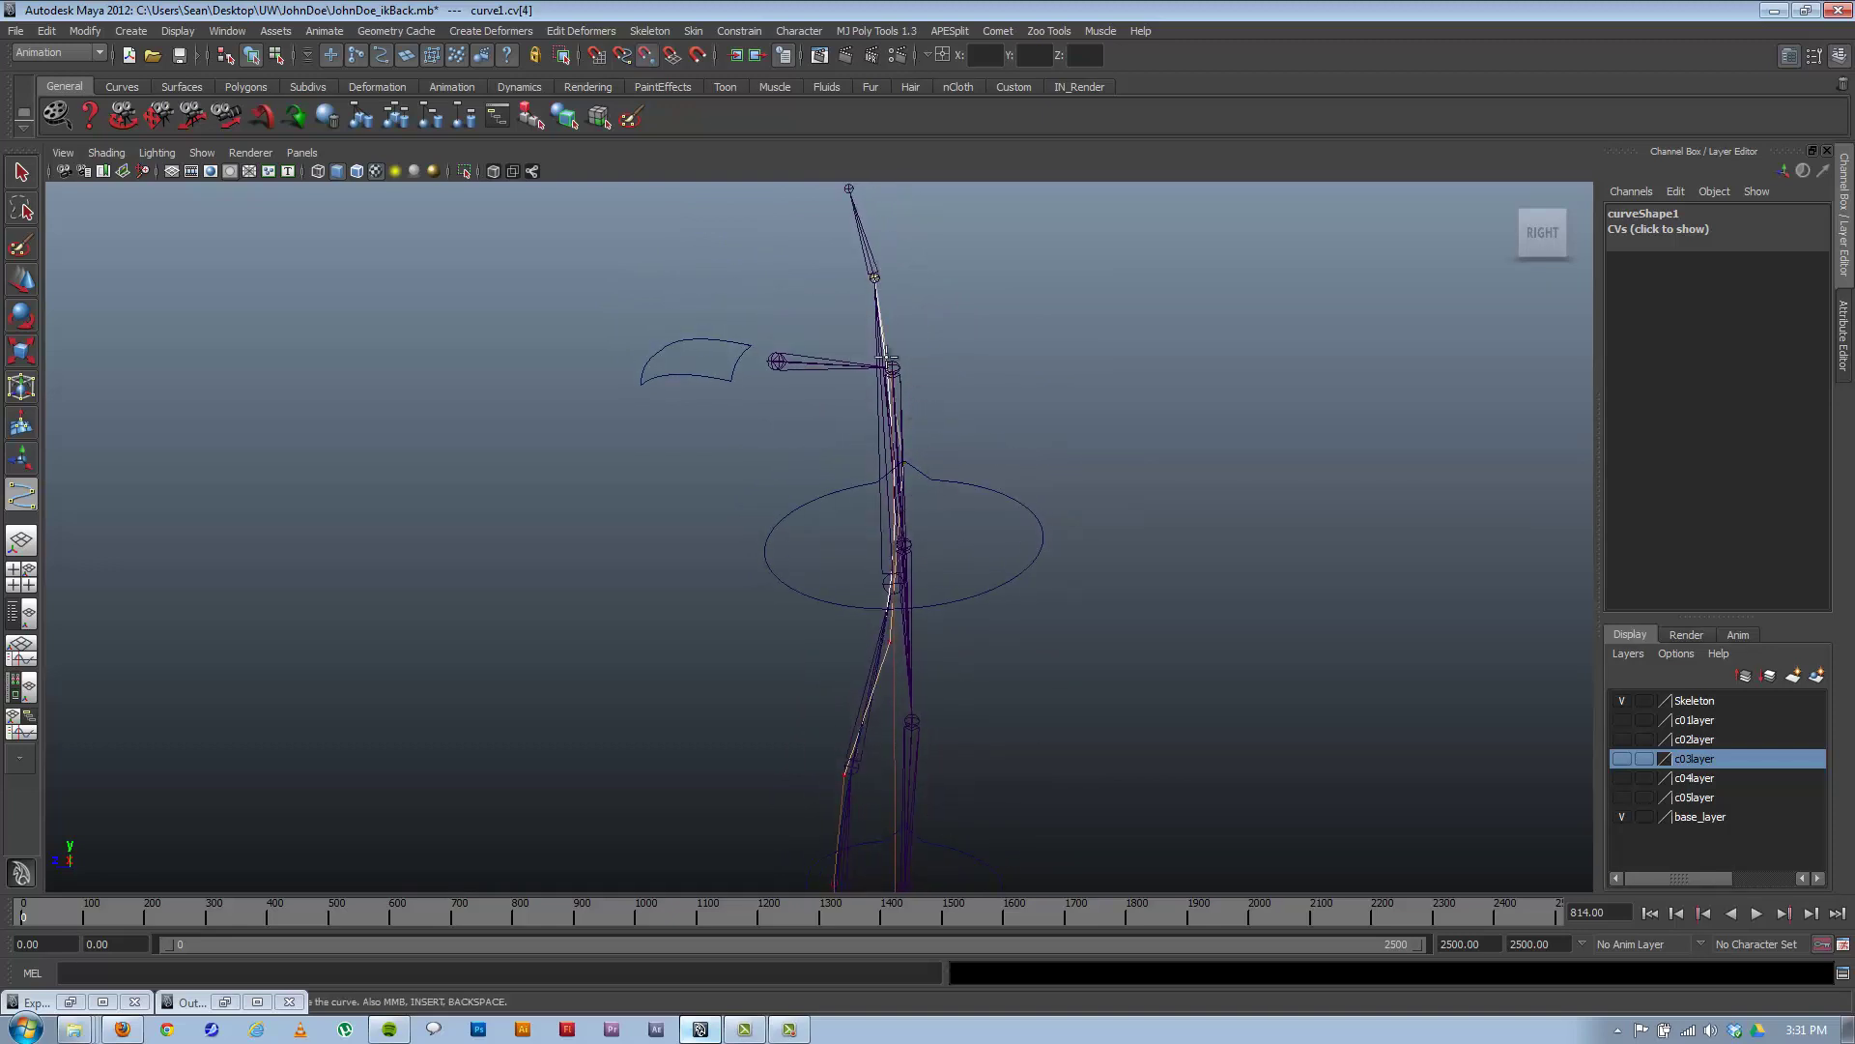
key(w)
Display the spine curve's CVs for component editing and select its upper three CVs.
click(769, 593)
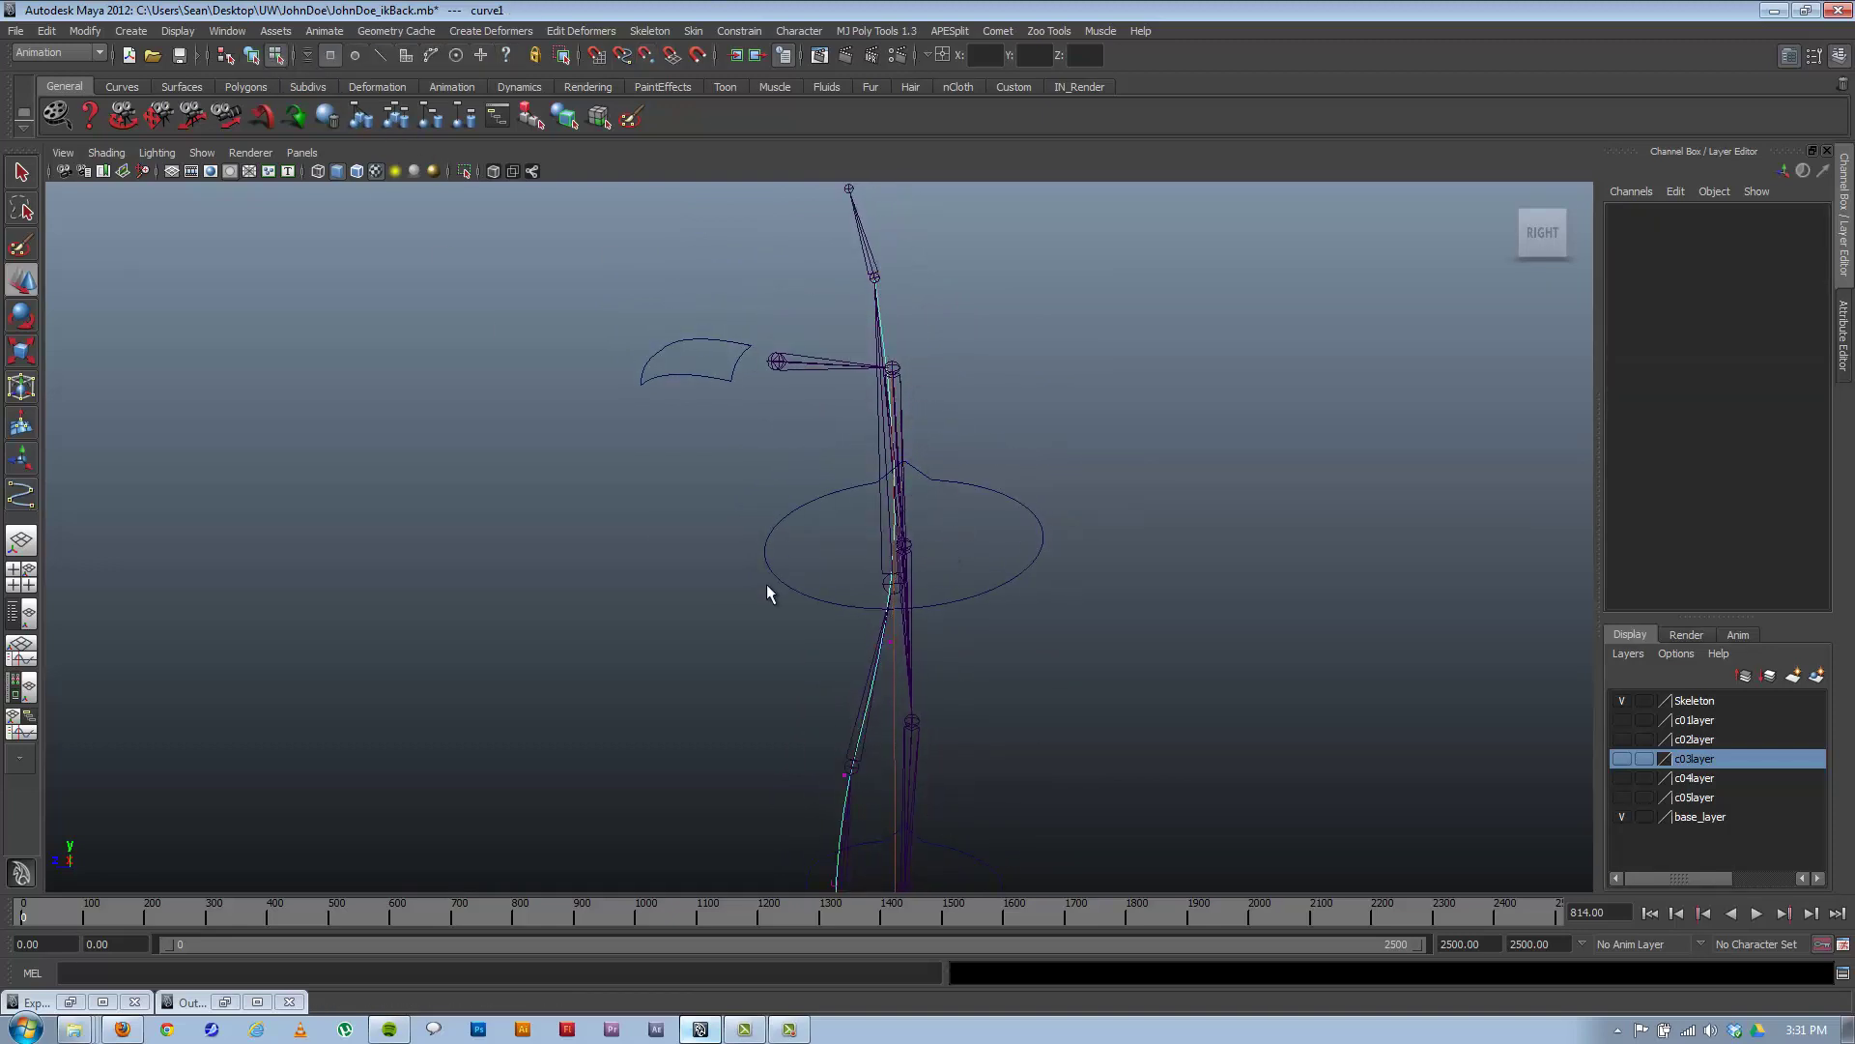
alt+middle_drag(763, 546, 762, 514)
drag(853, 646, 978, 135)
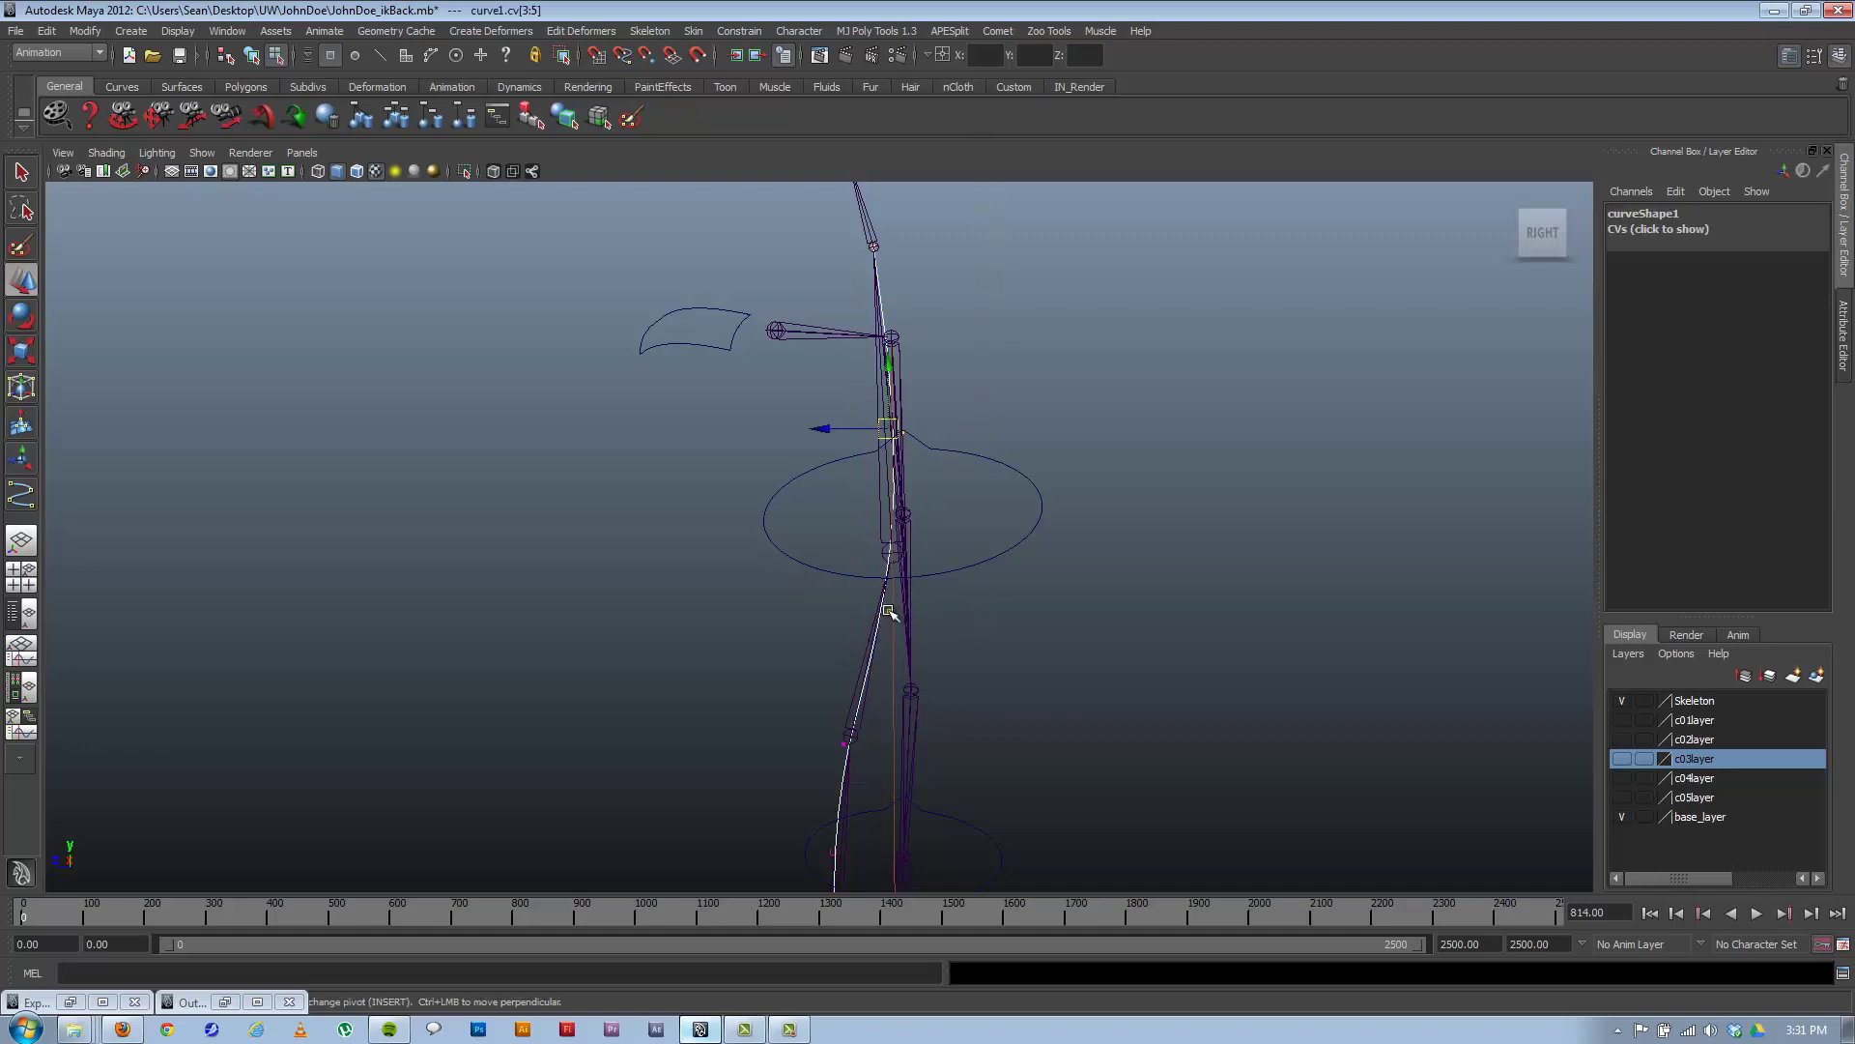
Move the curve's second CV from the bottom slightly forward along Z.
alt+middle_drag(784, 592, 848, 542)
alt+right_drag(849, 541, 795, 457)
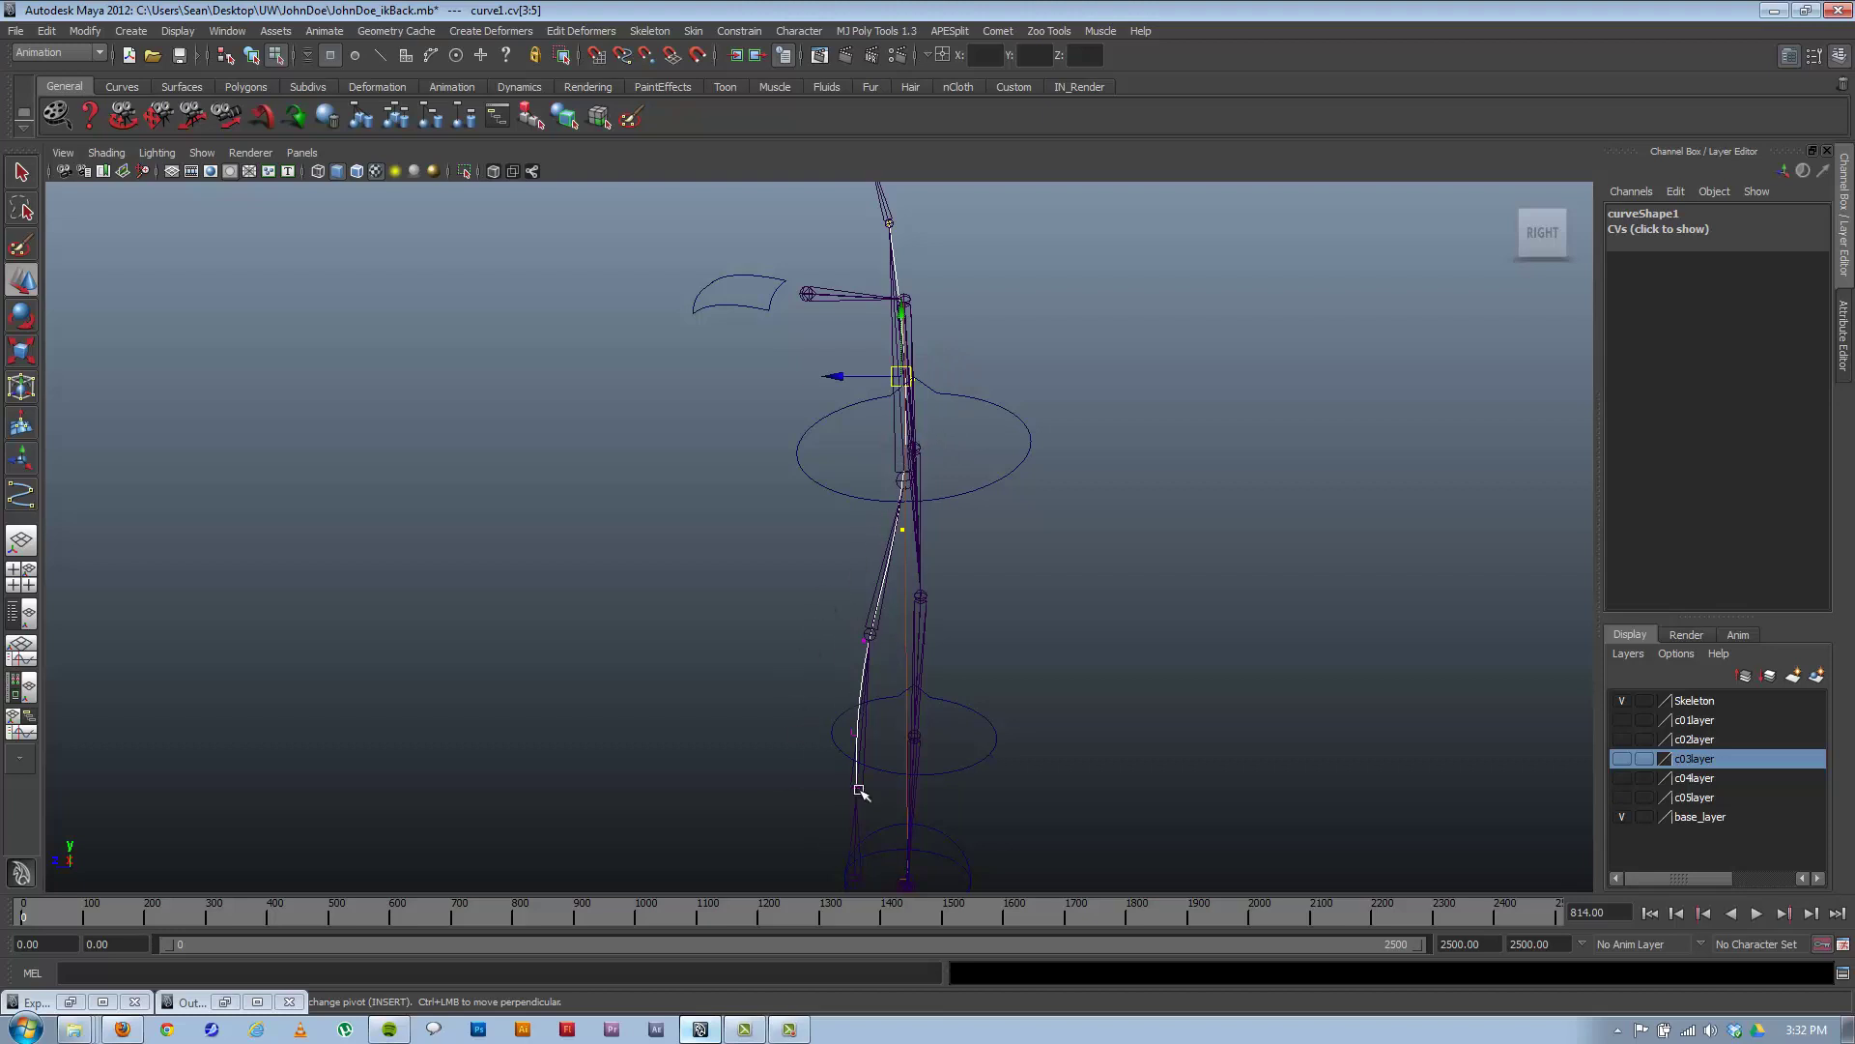
alt+middle_drag(857, 725, 937, 609)
alt+right_drag(939, 601, 401, 649)
alt+middle_drag(882, 500, 873, 627)
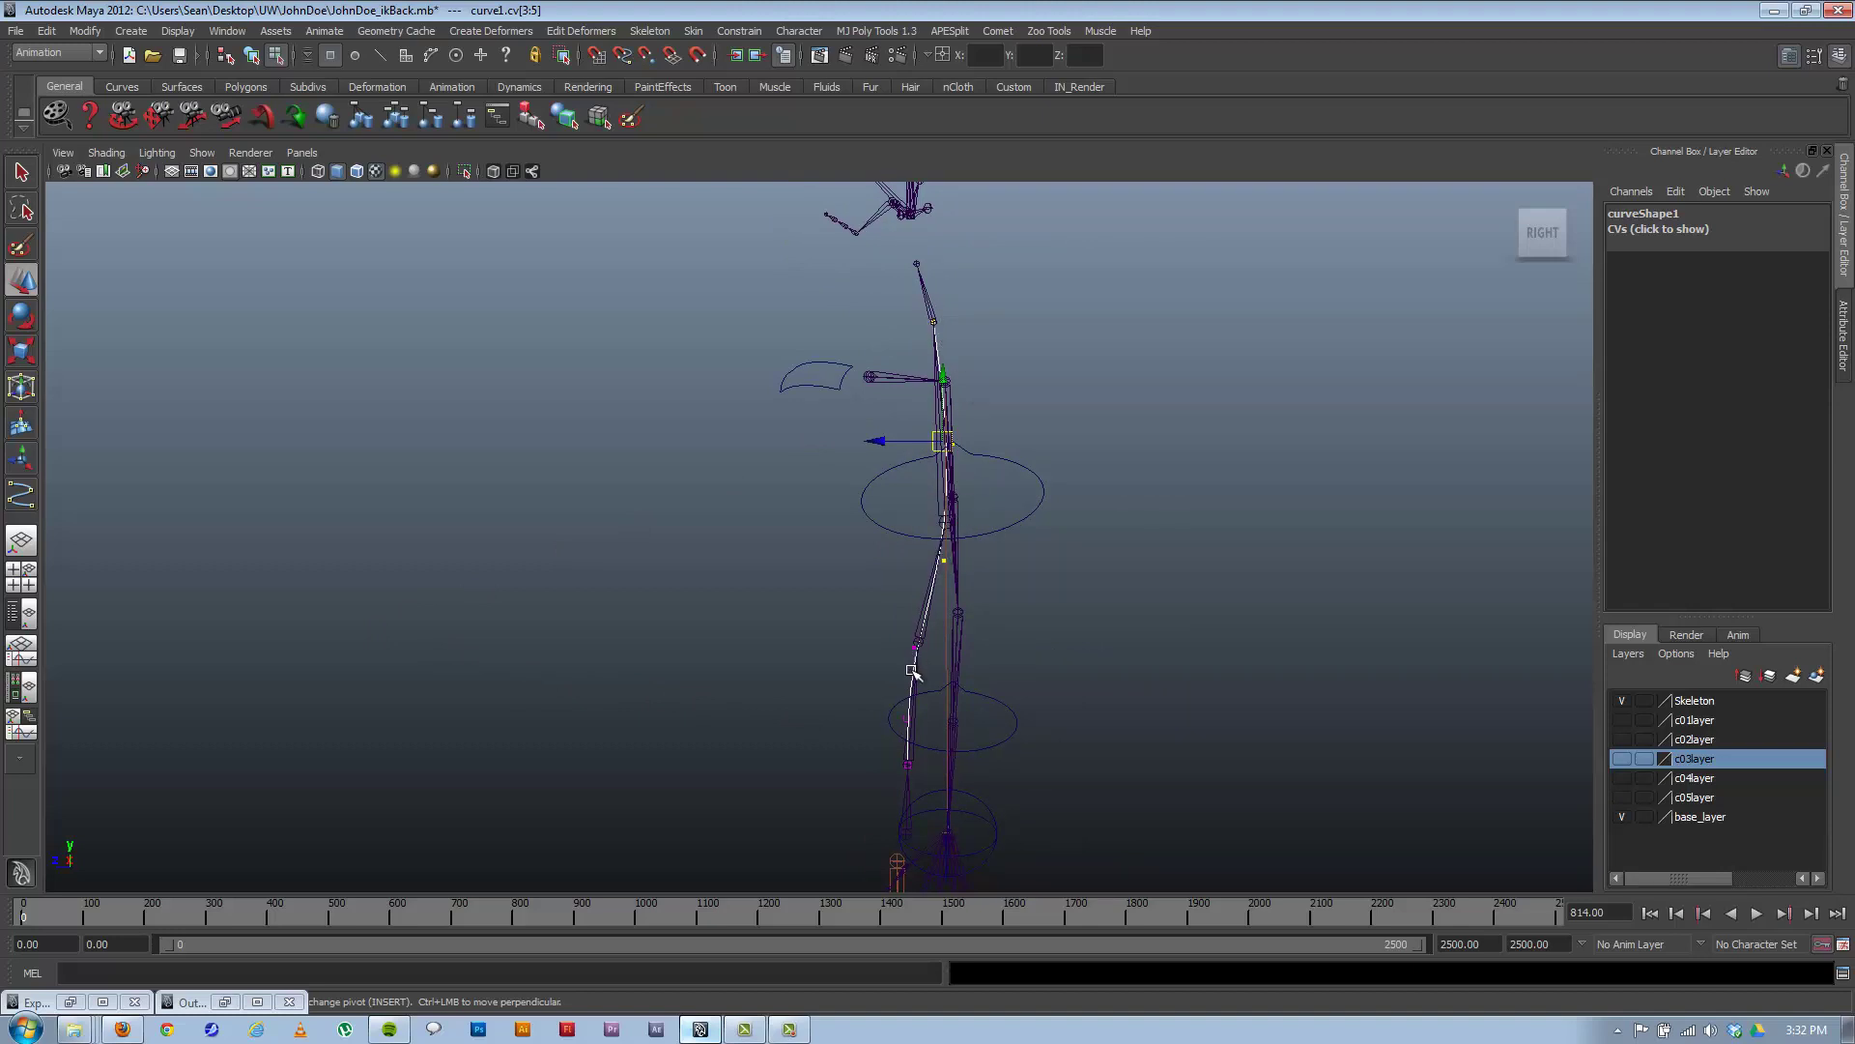
alt+middle_drag(866, 564, 854, 469)
alt+right_drag(832, 571, 1343, 719)
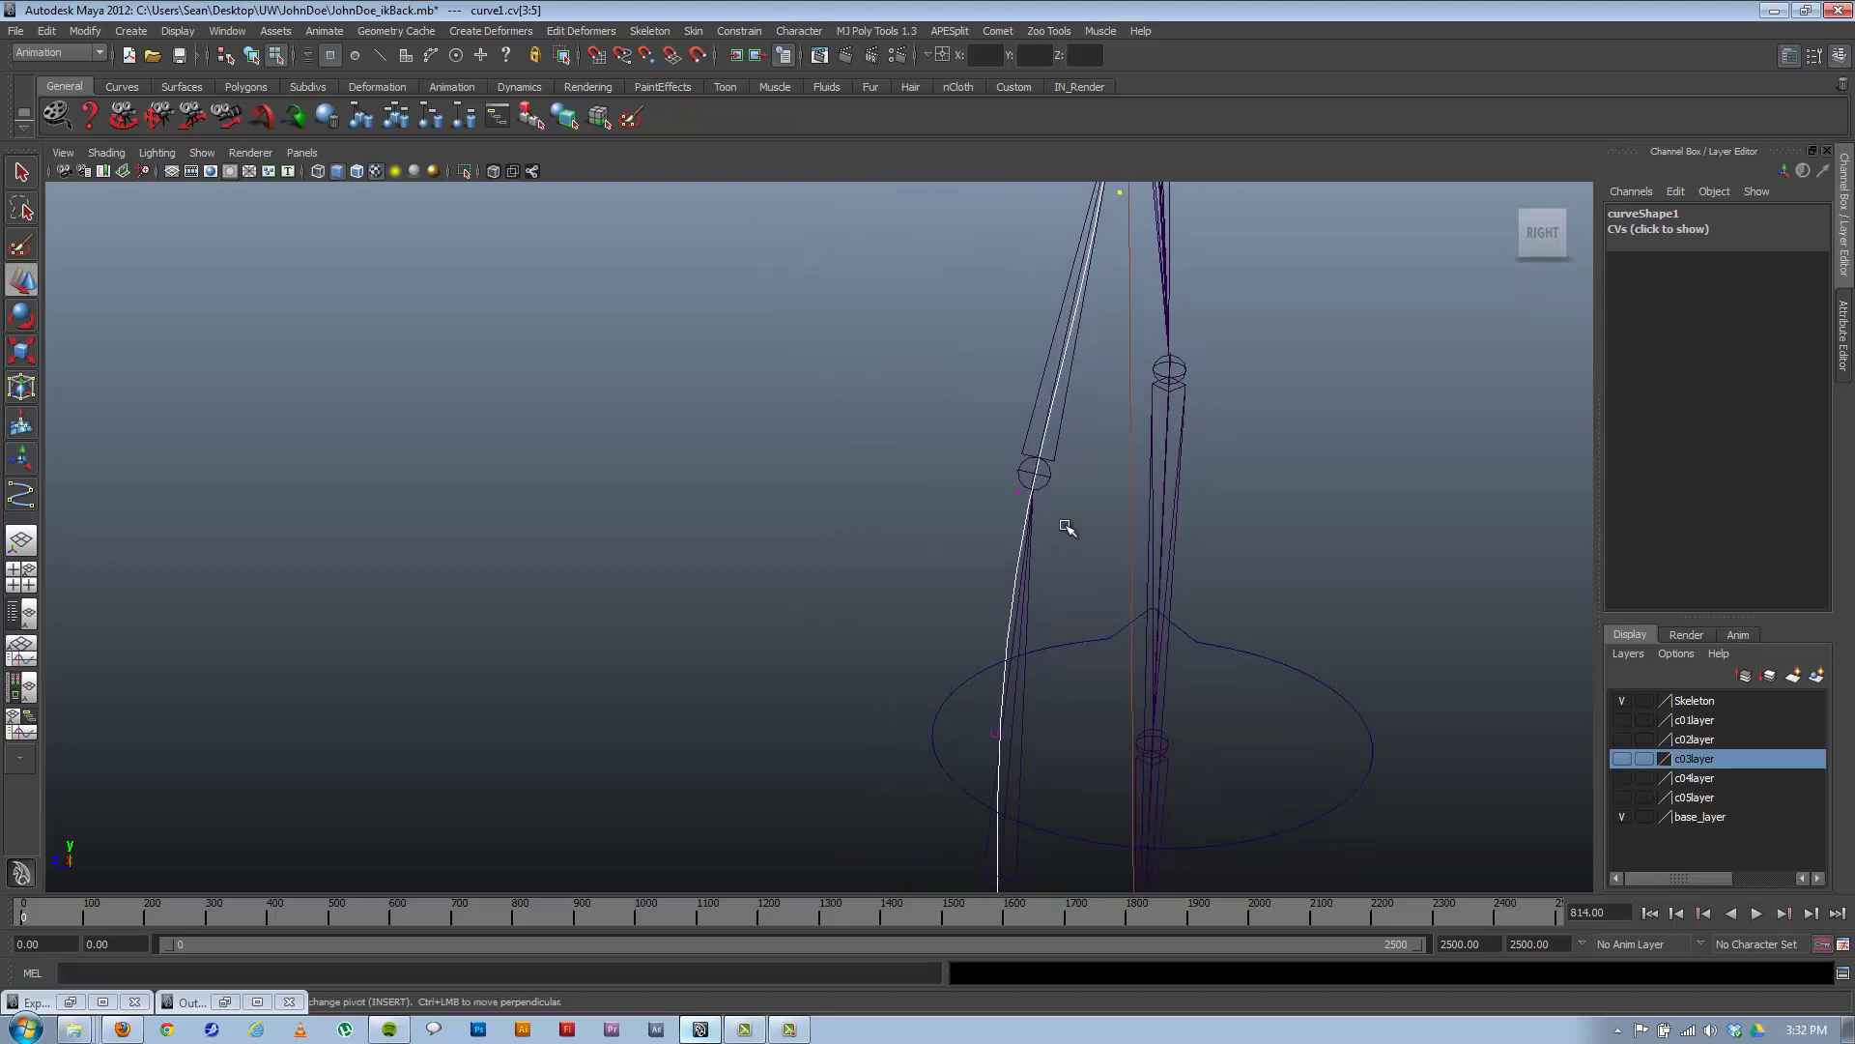
click(996, 732)
drag(933, 738, 928, 737)
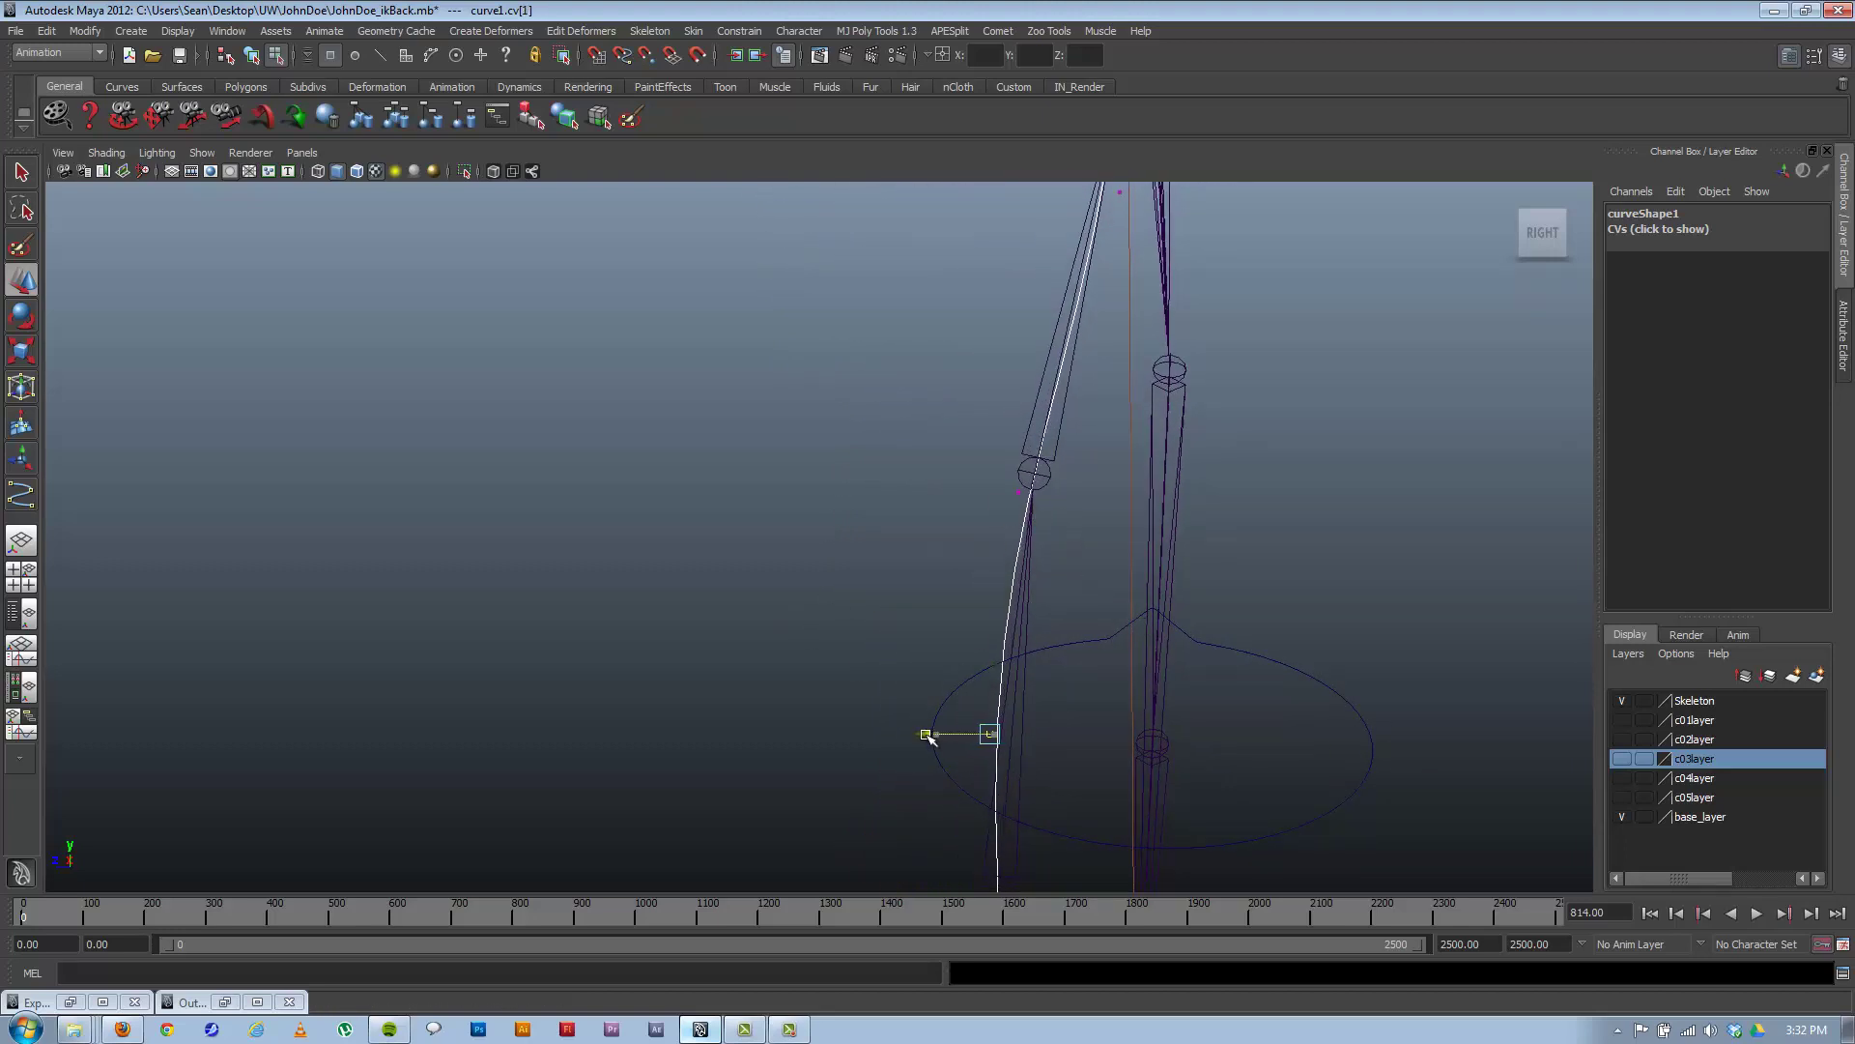
Adjust the front-to-back position of the curve's third CV beside the middle spine joint.
click(1019, 491)
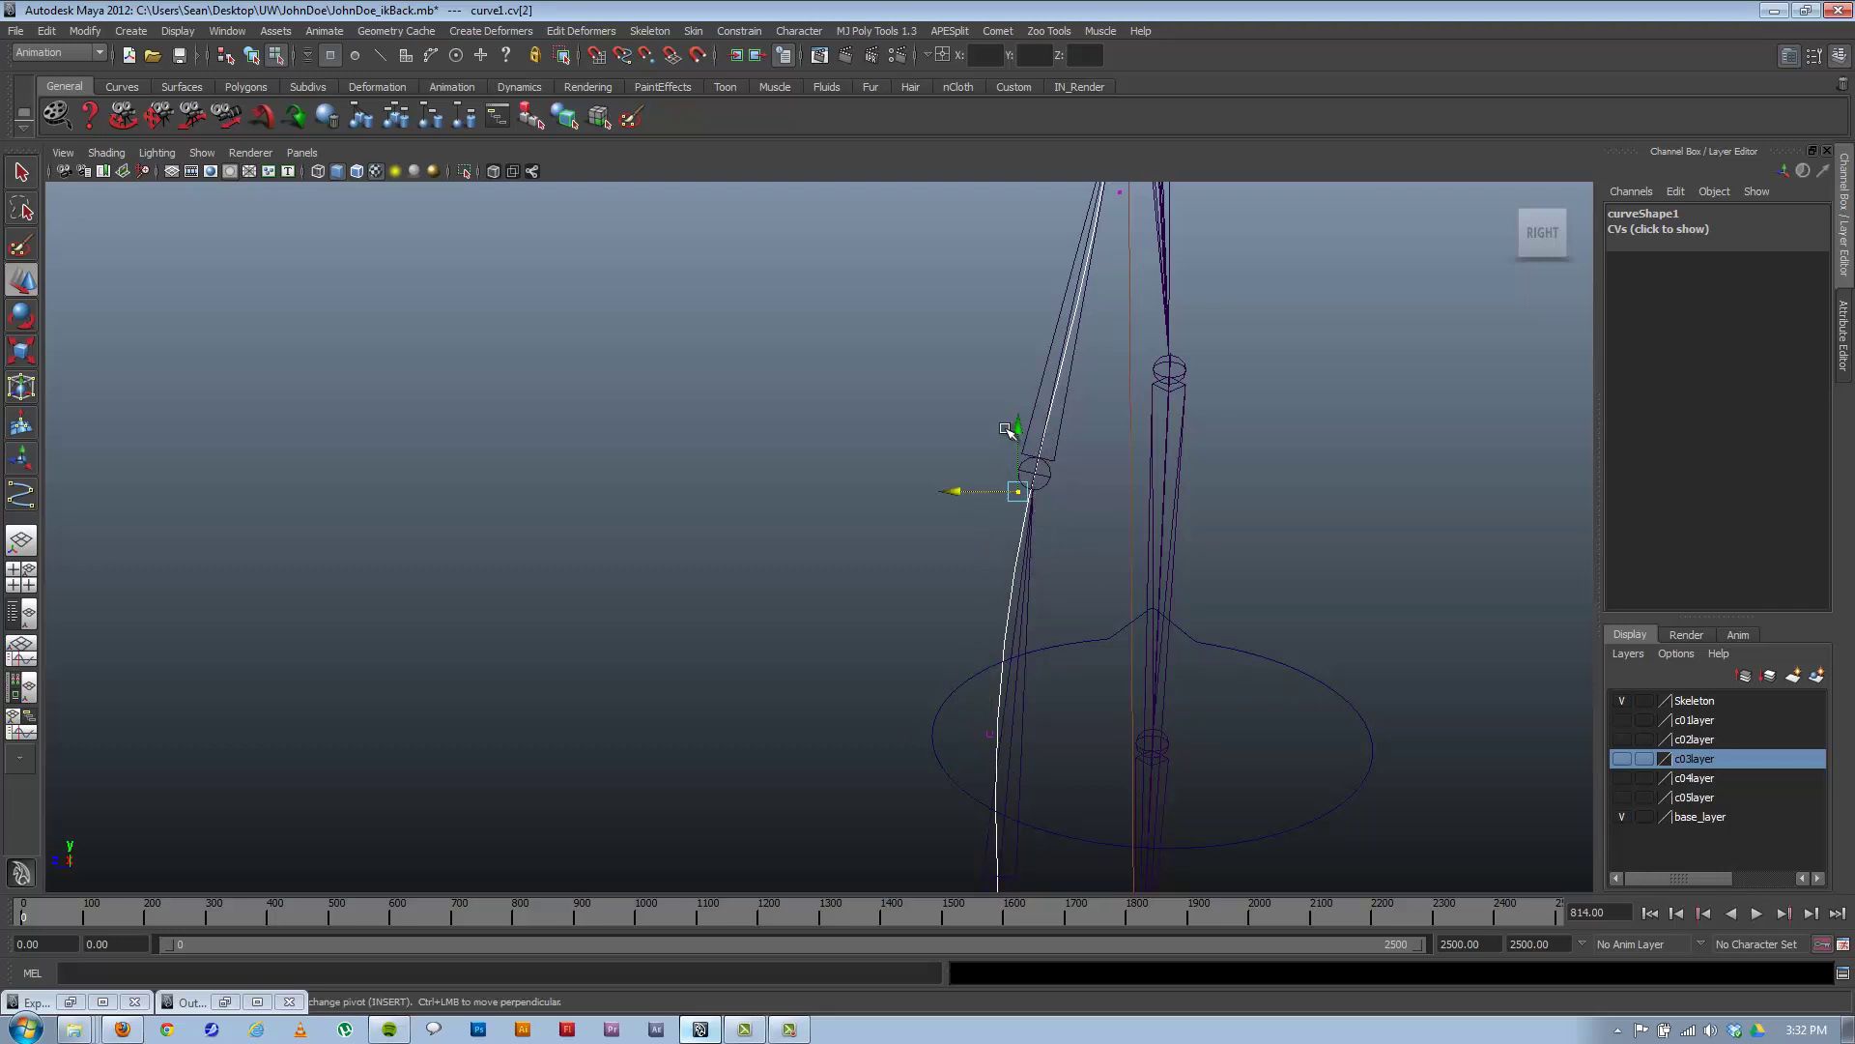
alt+middle_drag(880, 469, 752, 538)
alt+right_drag(752, 538, 1662, 732)
alt+middle_drag(924, 676, 844, 660)
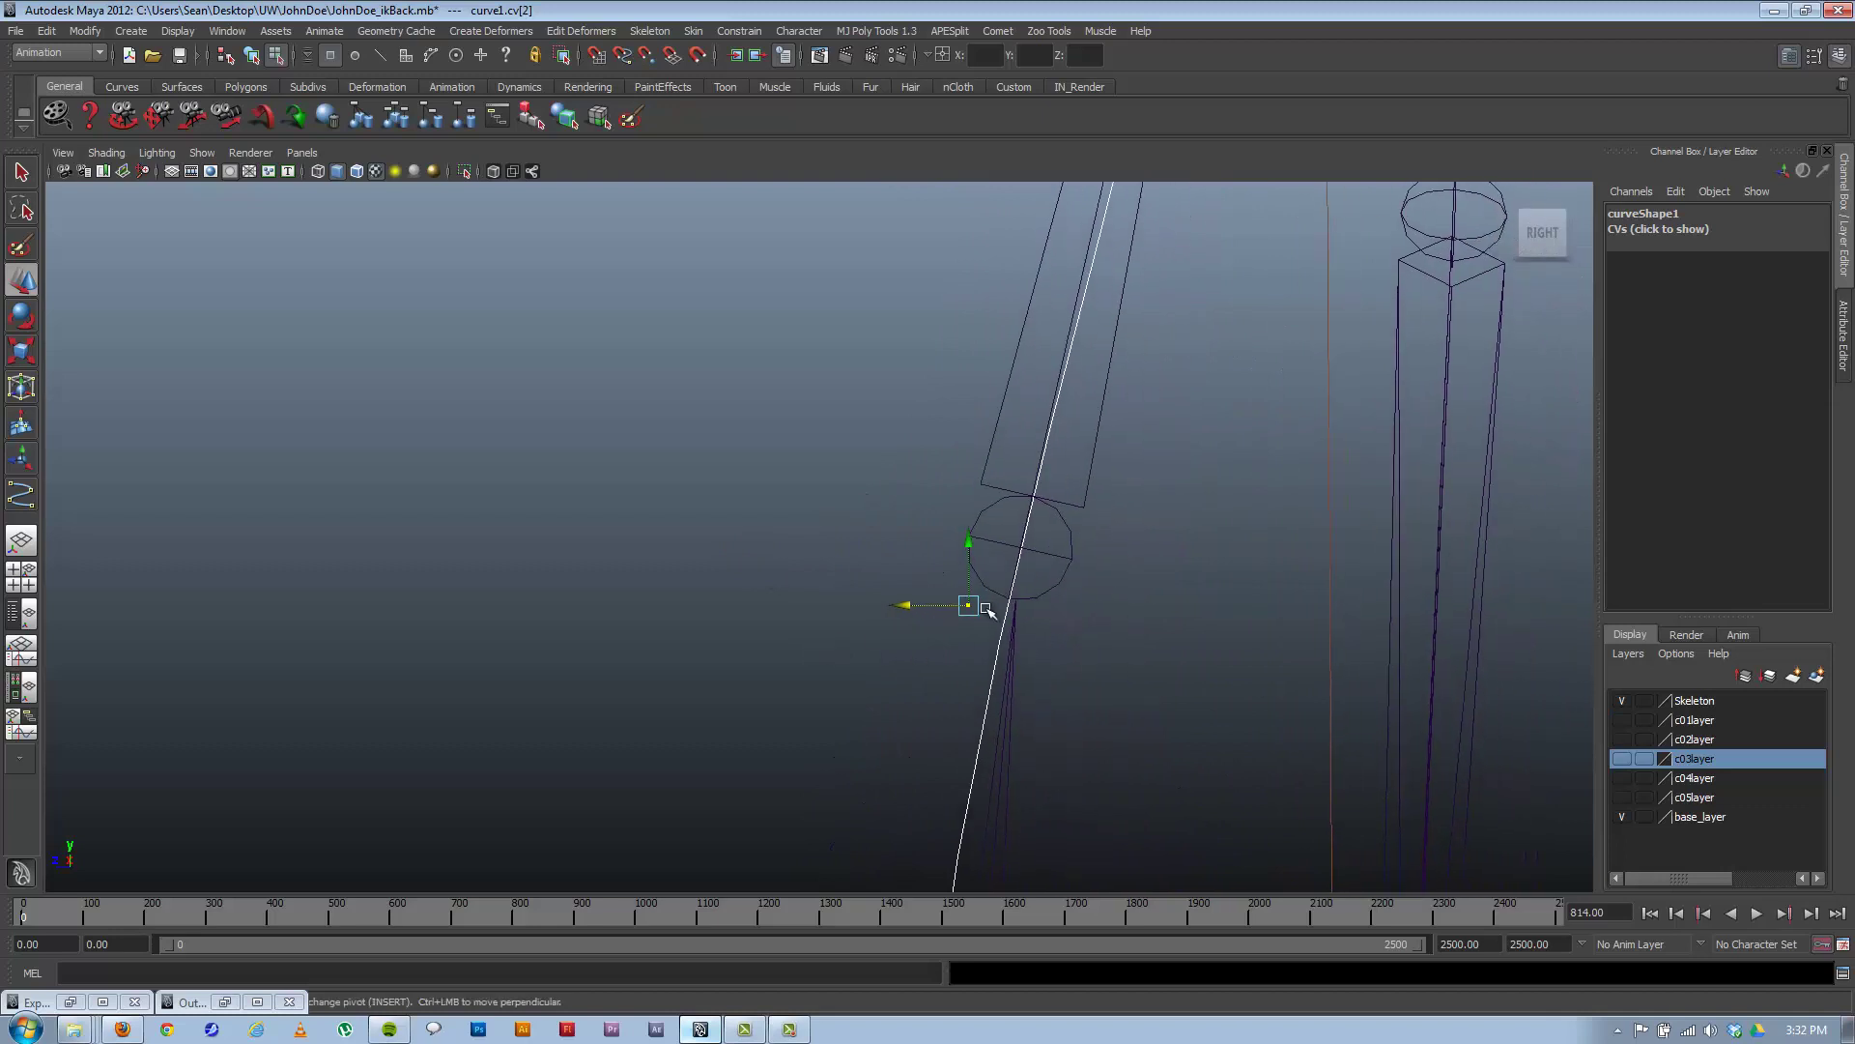
drag(899, 604, 969, 613)
alt+right_drag(1190, 681, 906, 731)
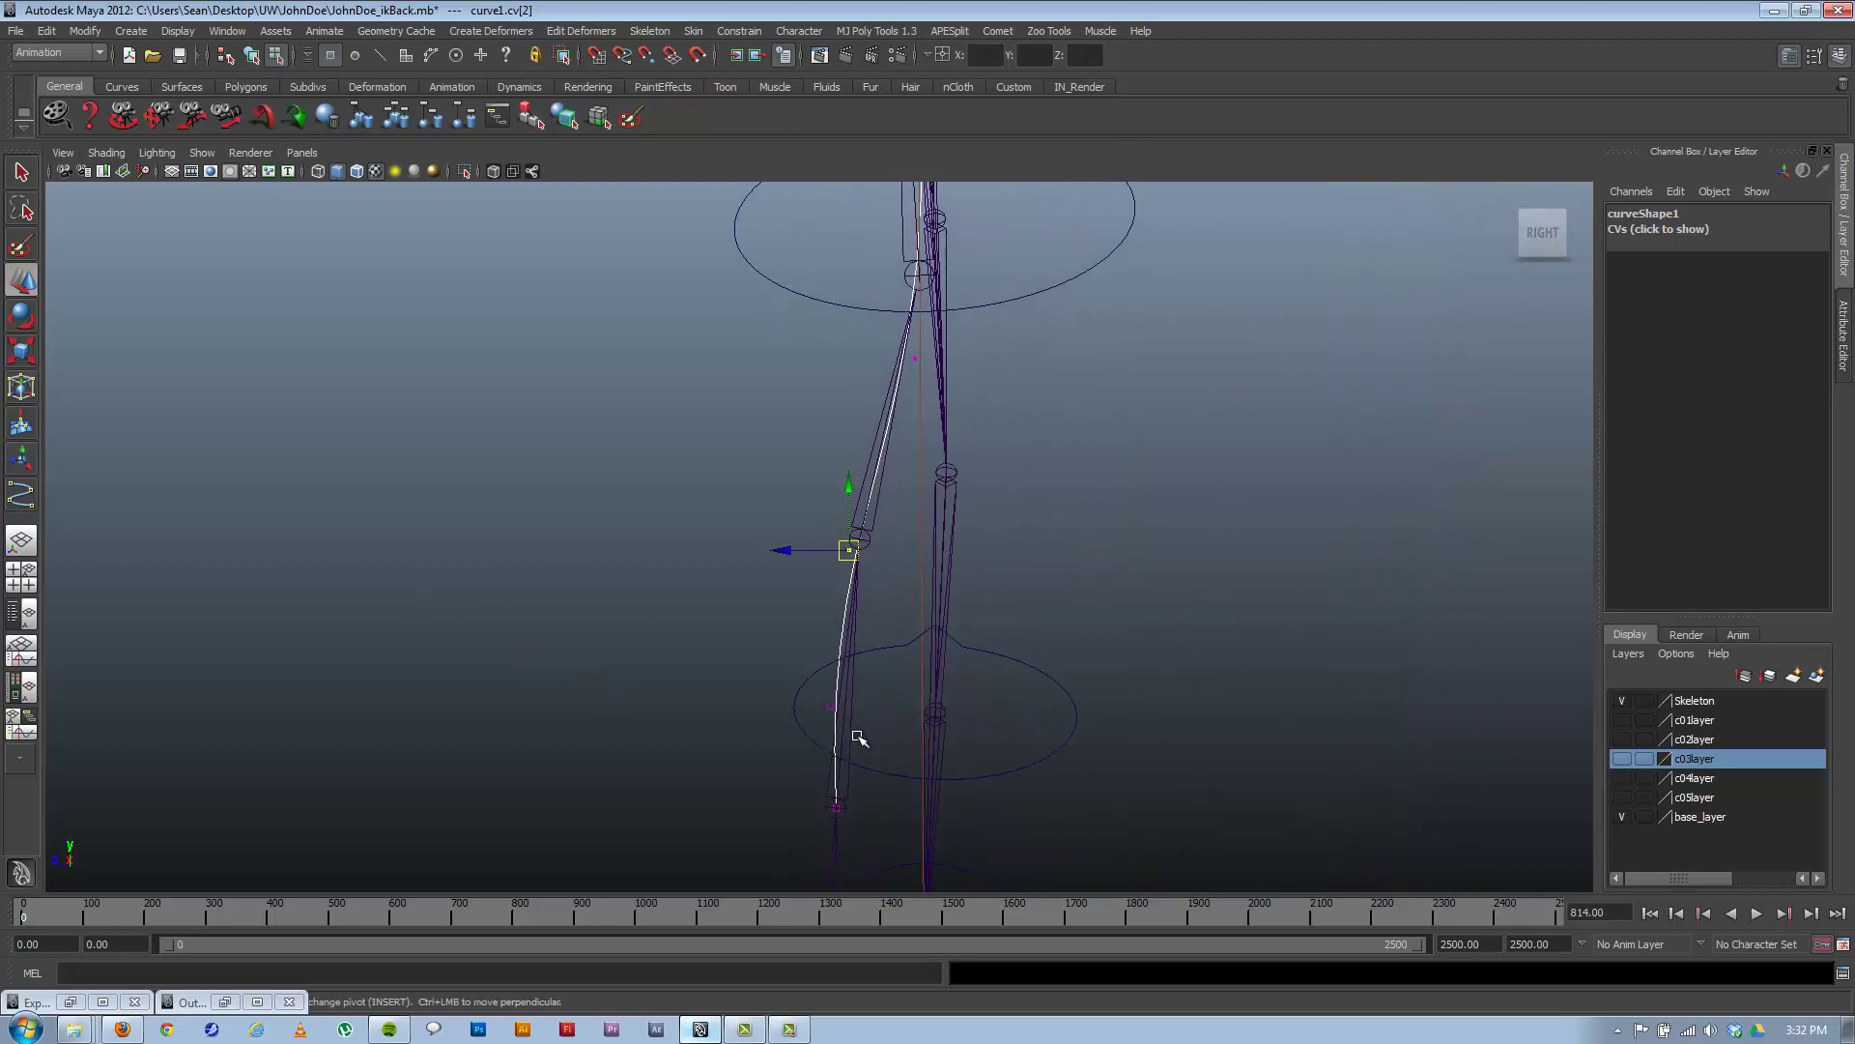
Nudge the curve's second CV slightly backward along Z to fit the lower spine bone.
drag(789, 696, 872, 776)
drag(762, 710, 769, 708)
alt+right_drag(652, 584, 862, 405)
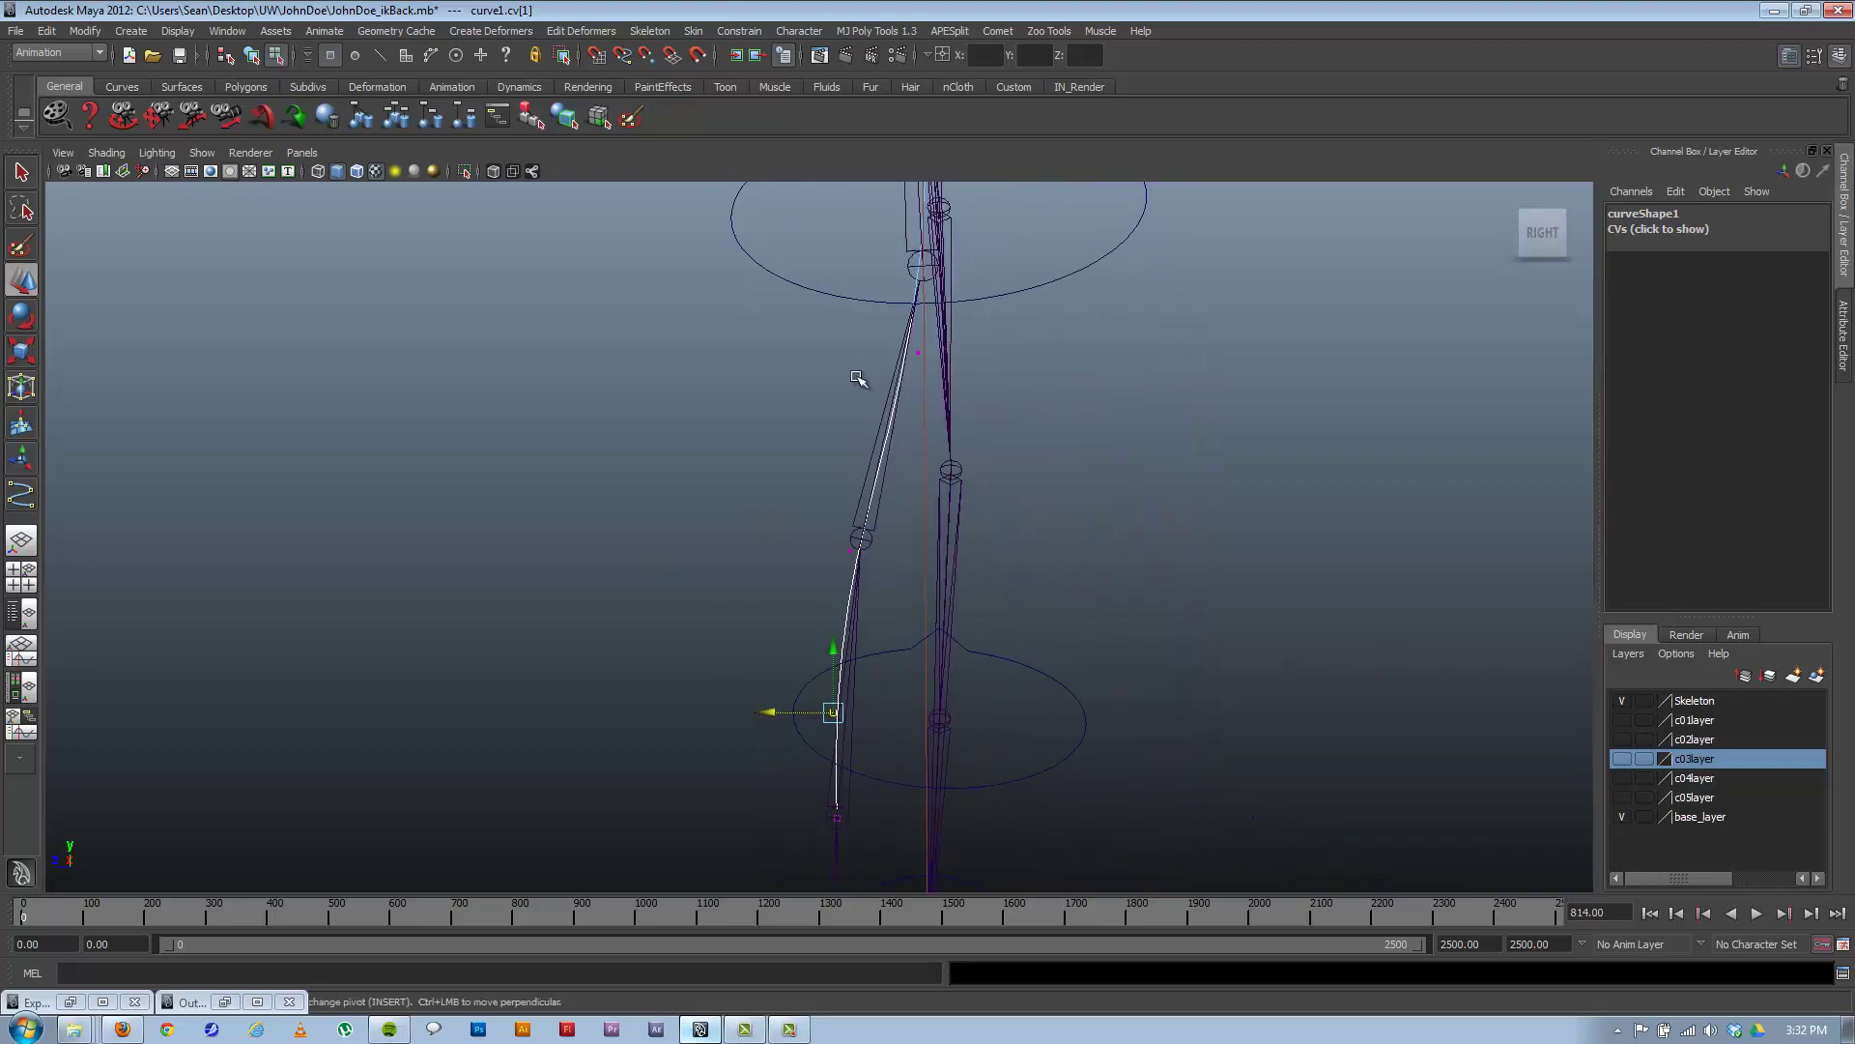
Move the curve's fourth CV, just below the chest joint, slightly backward along Z.
alt+middle_drag(853, 302, 816, 685)
alt+right_drag(817, 685, 1160, 758)
alt+middle_drag(795, 603, 775, 406)
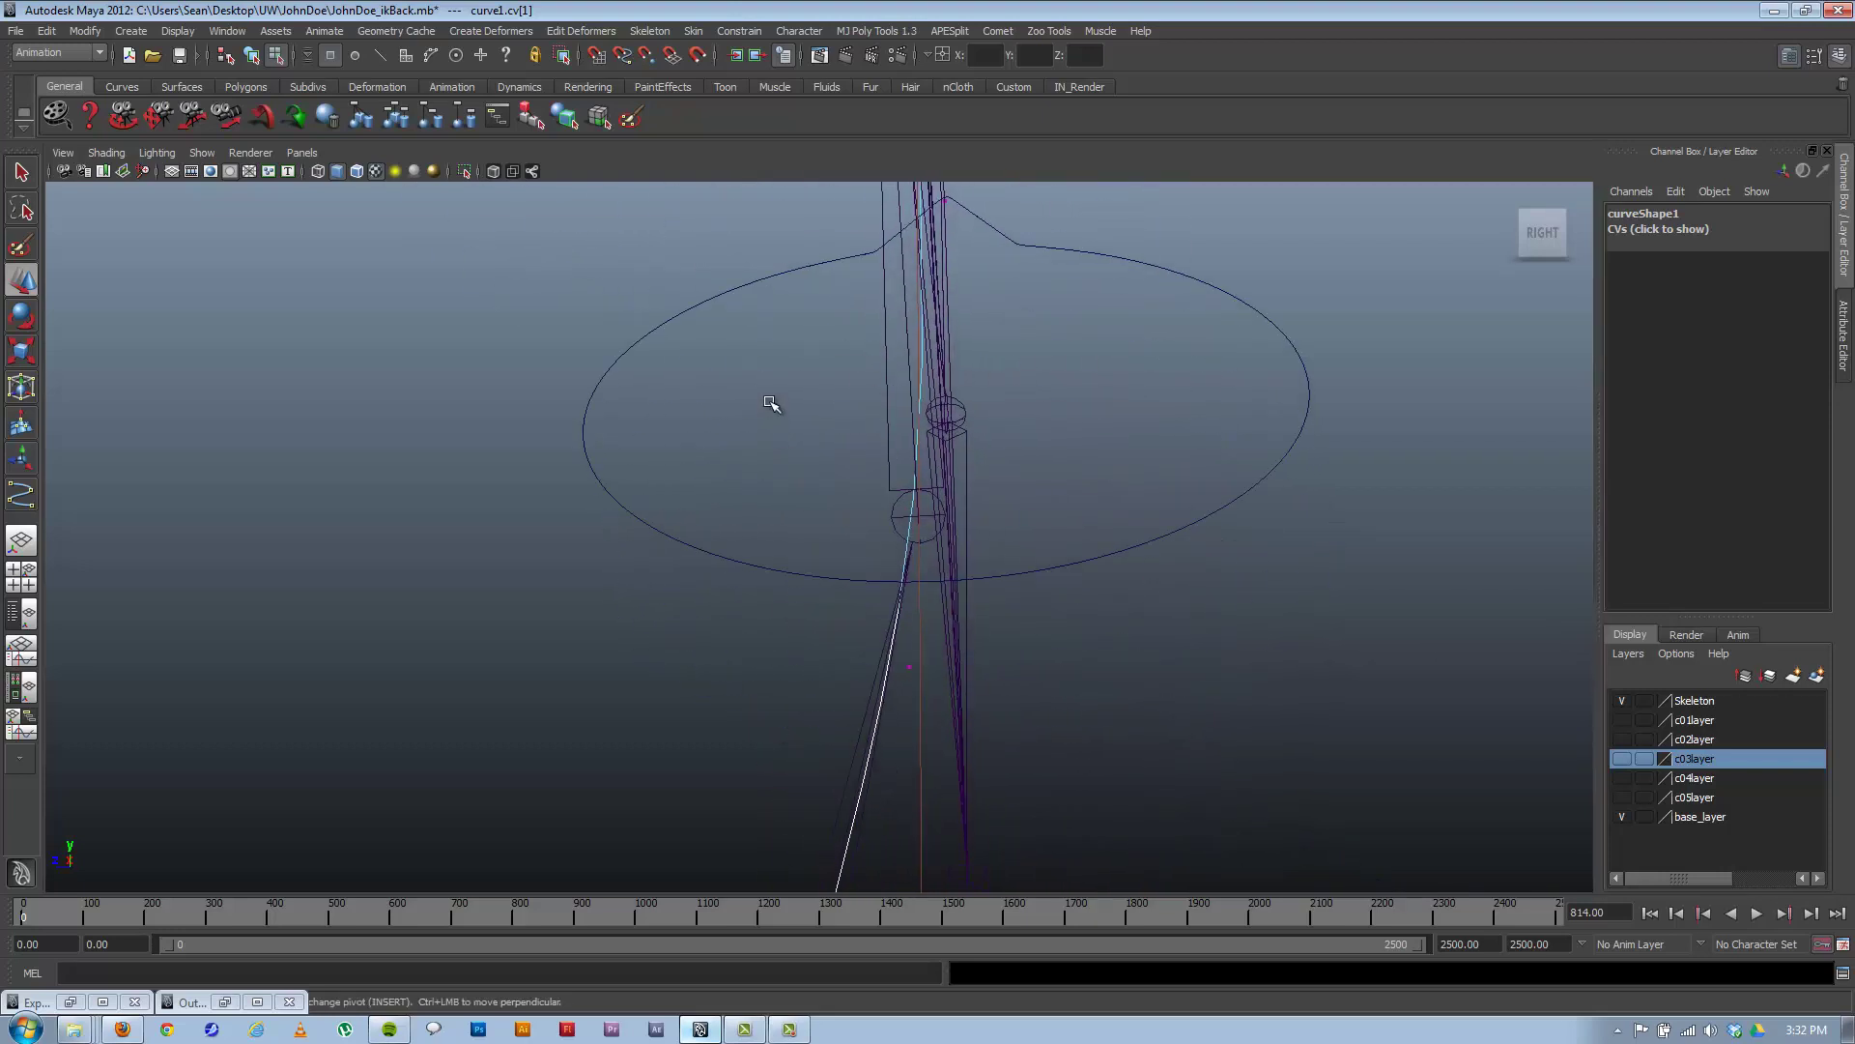
drag(873, 644, 978, 710)
drag(850, 666, 857, 665)
Shift the curve's fifth CV, above the chest joint, slightly backward along Z.
alt+middle_drag(920, 351, 954, 459)
drag(939, 259, 1070, 401)
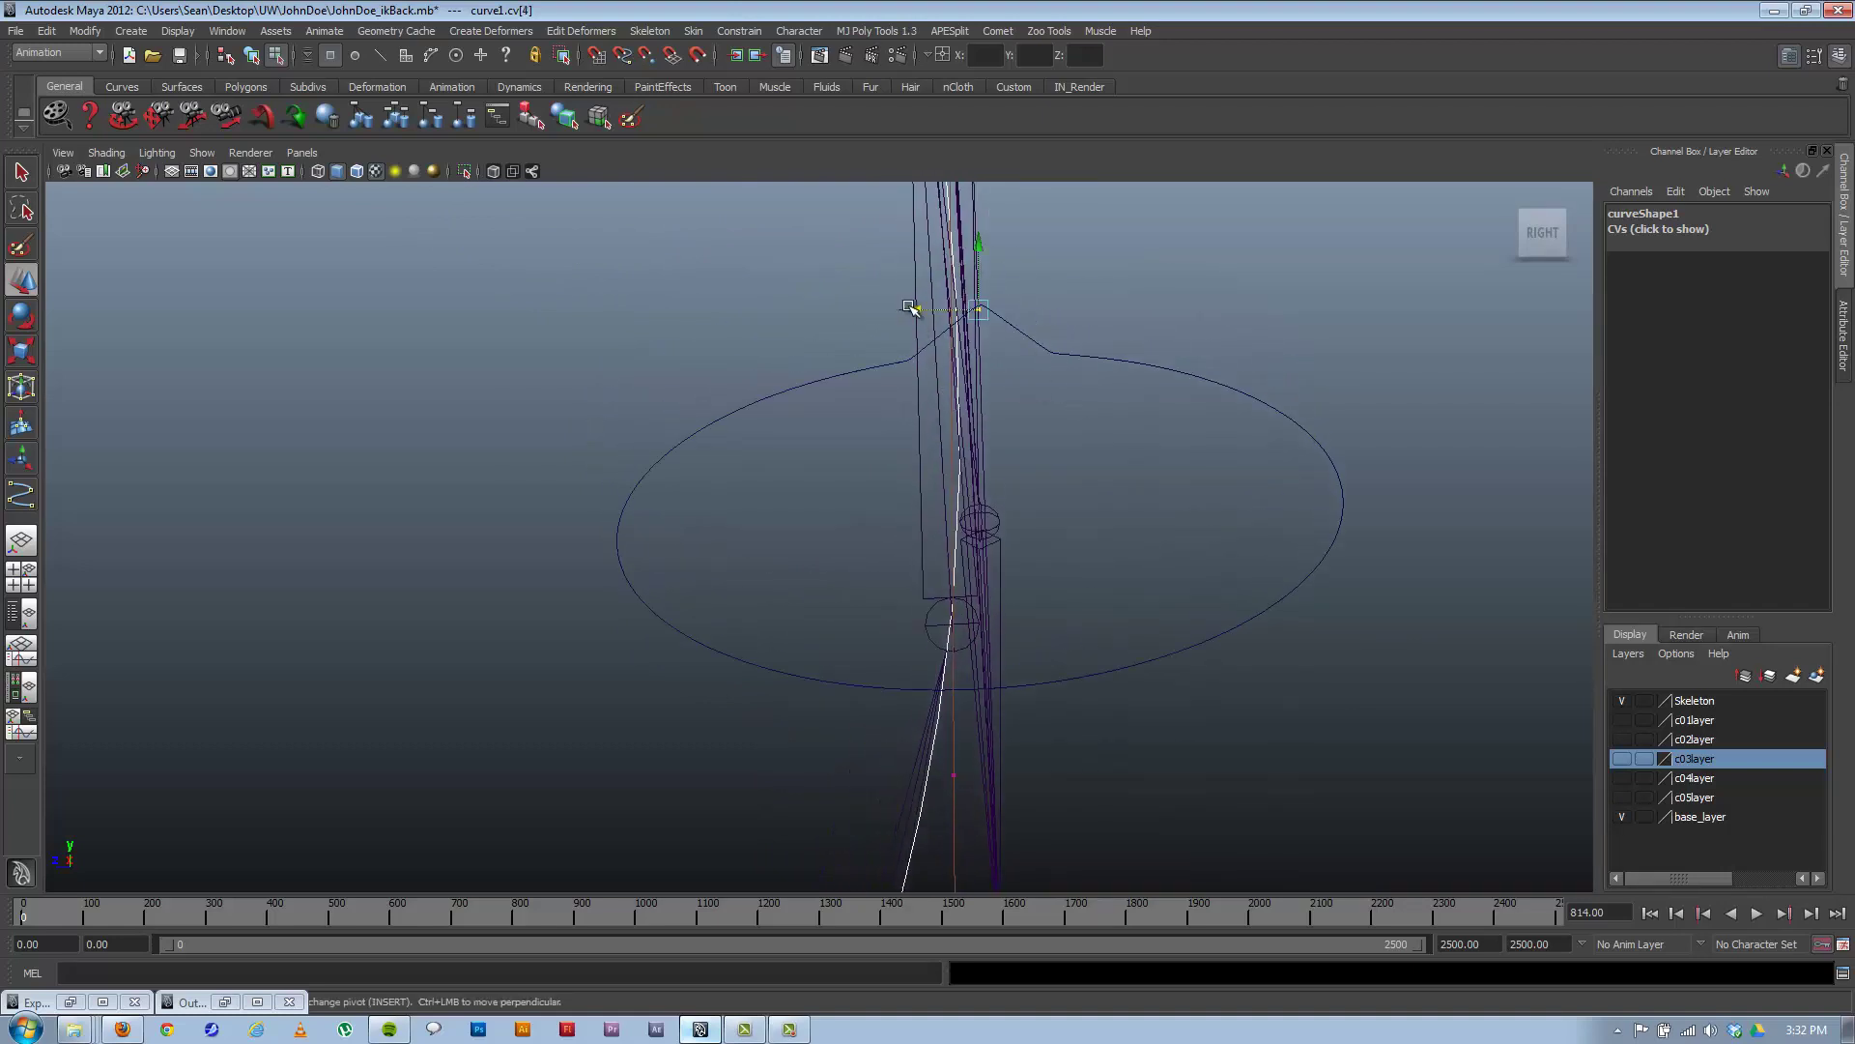
drag(918, 310, 920, 307)
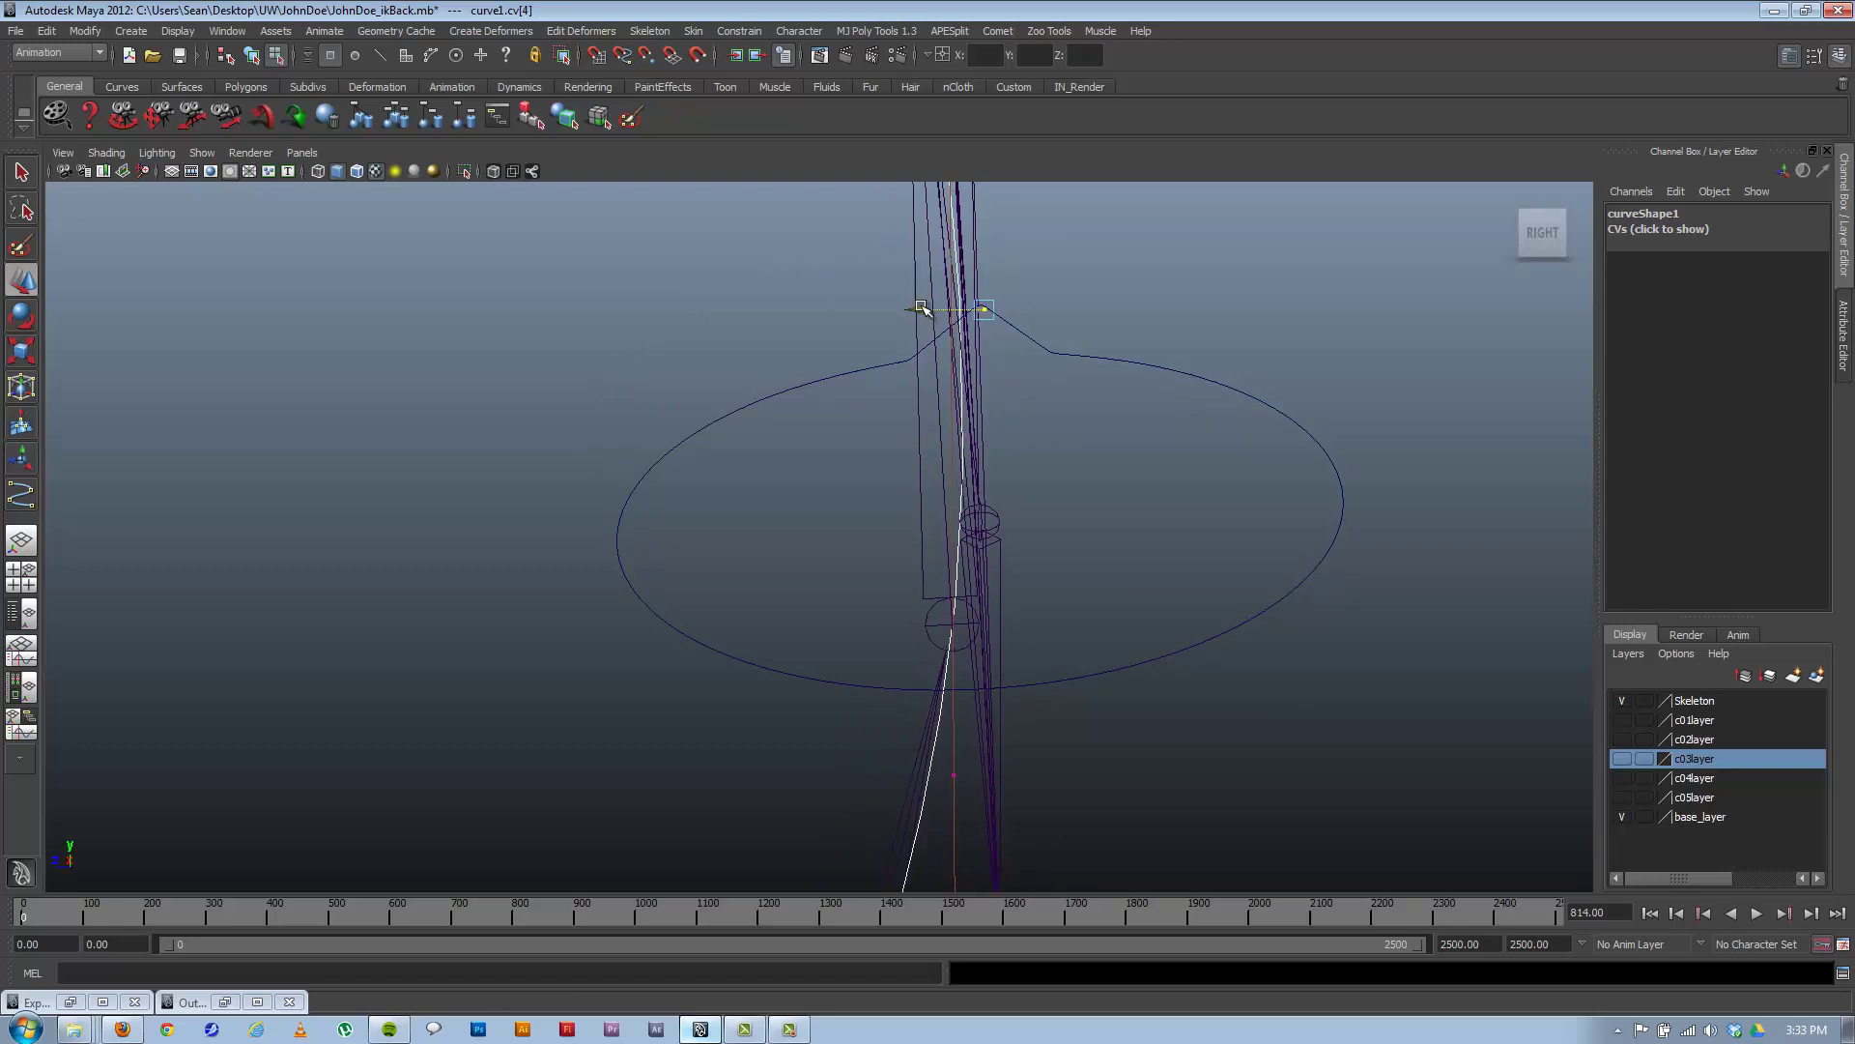
Move the curve's third CV farther forward along Z, in front of the middle spine joint.
alt+middle_drag(923, 309, 919, 616)
alt+right_drag(1160, 645, 683, 646)
alt+middle_drag(838, 625, 815, 280)
alt+right_drag(928, 583, 730, 661)
alt+middle_drag(787, 666, 845, 415)
alt+right_drag(629, 605, 1798, 773)
drag(1164, 418, 1210, 568)
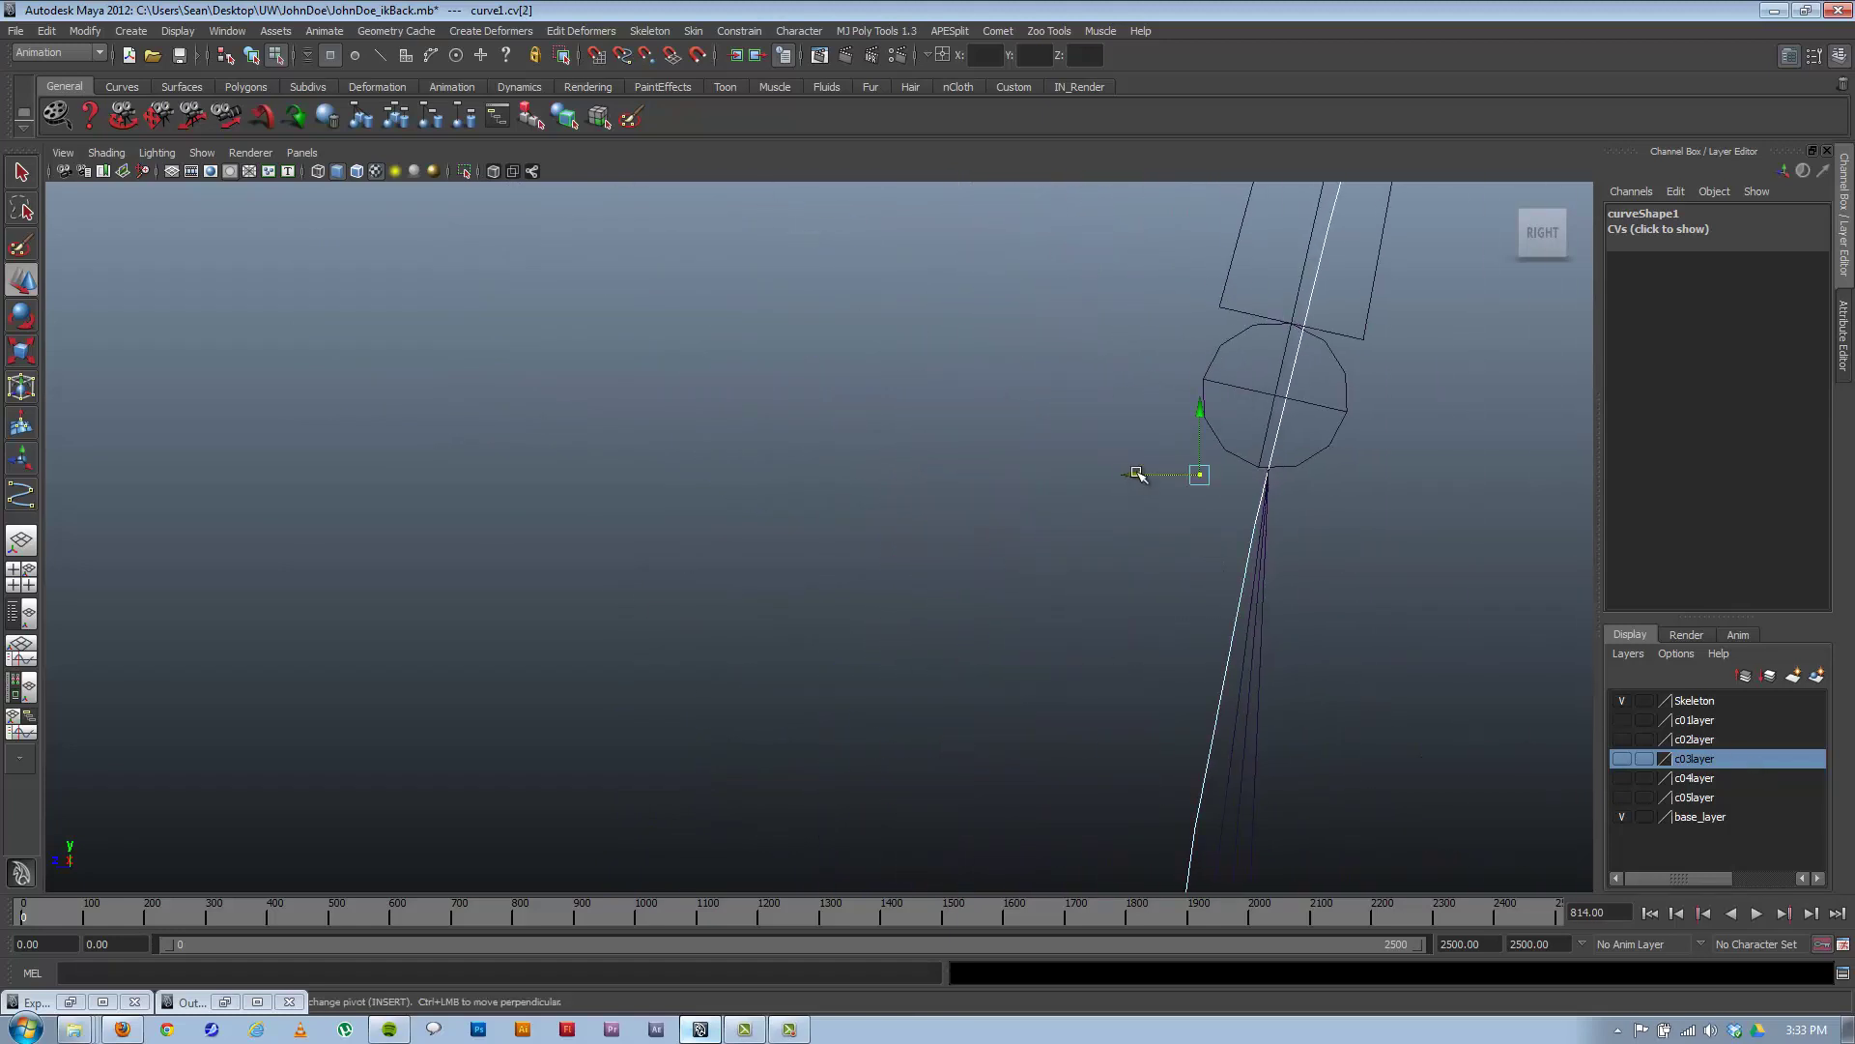
drag(1141, 471, 1113, 469)
alt+right_drag(1317, 505, 800, 414)
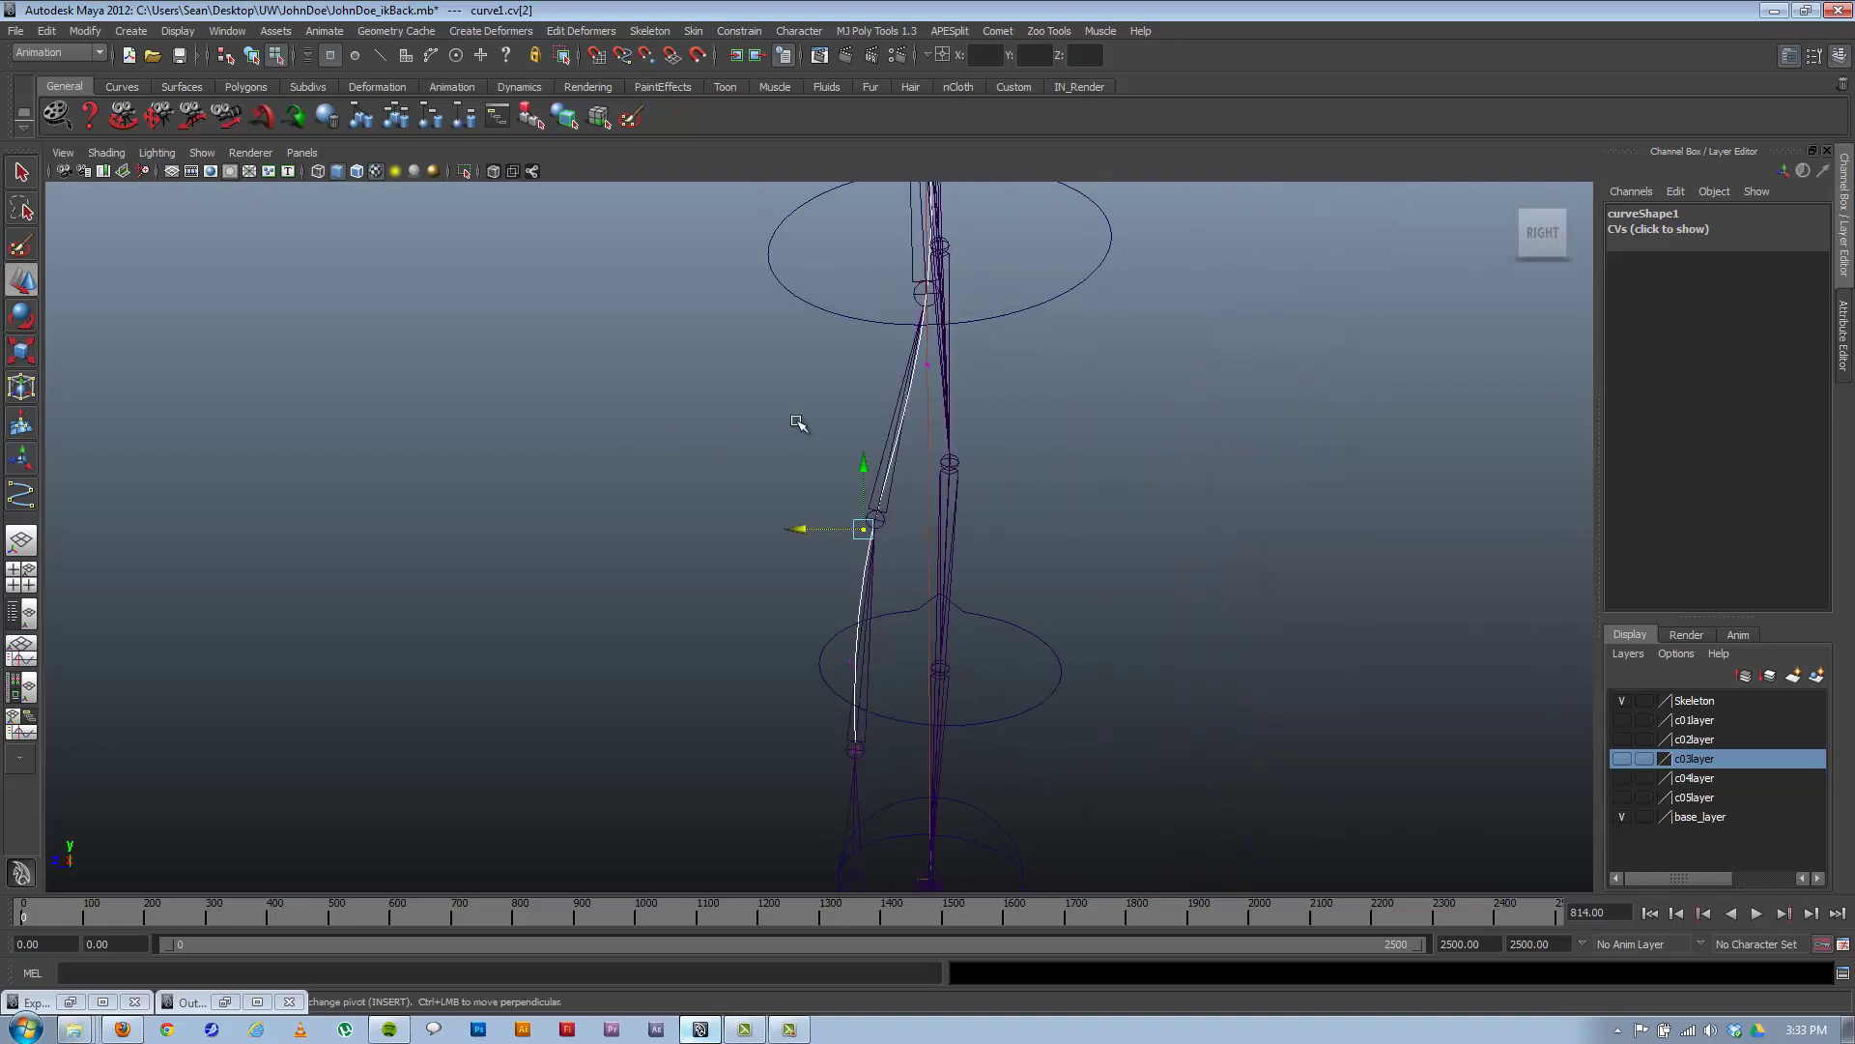
Check the curve's fit along the chest and spine joints, then return to object selection with the whole curve selected.
alt+middle_drag(799, 415, 923, 495)
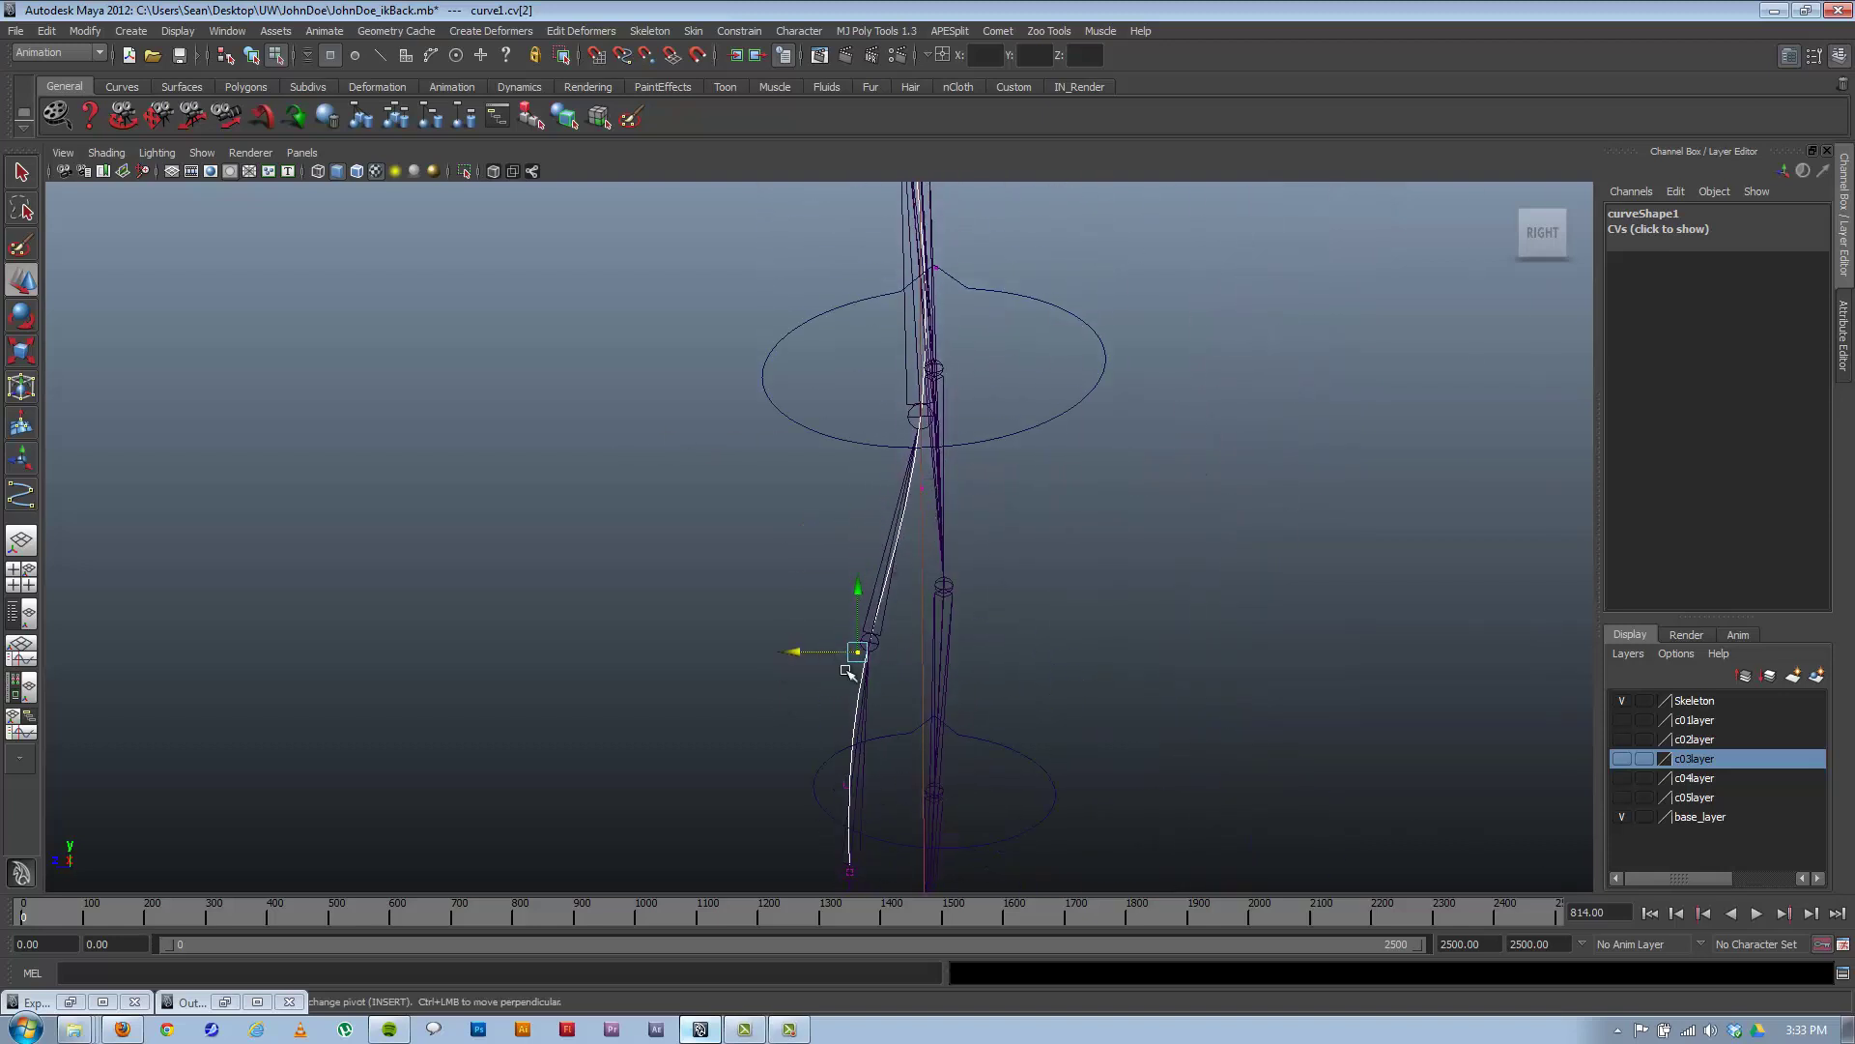
alt+right_drag(655, 534, 1032, 750)
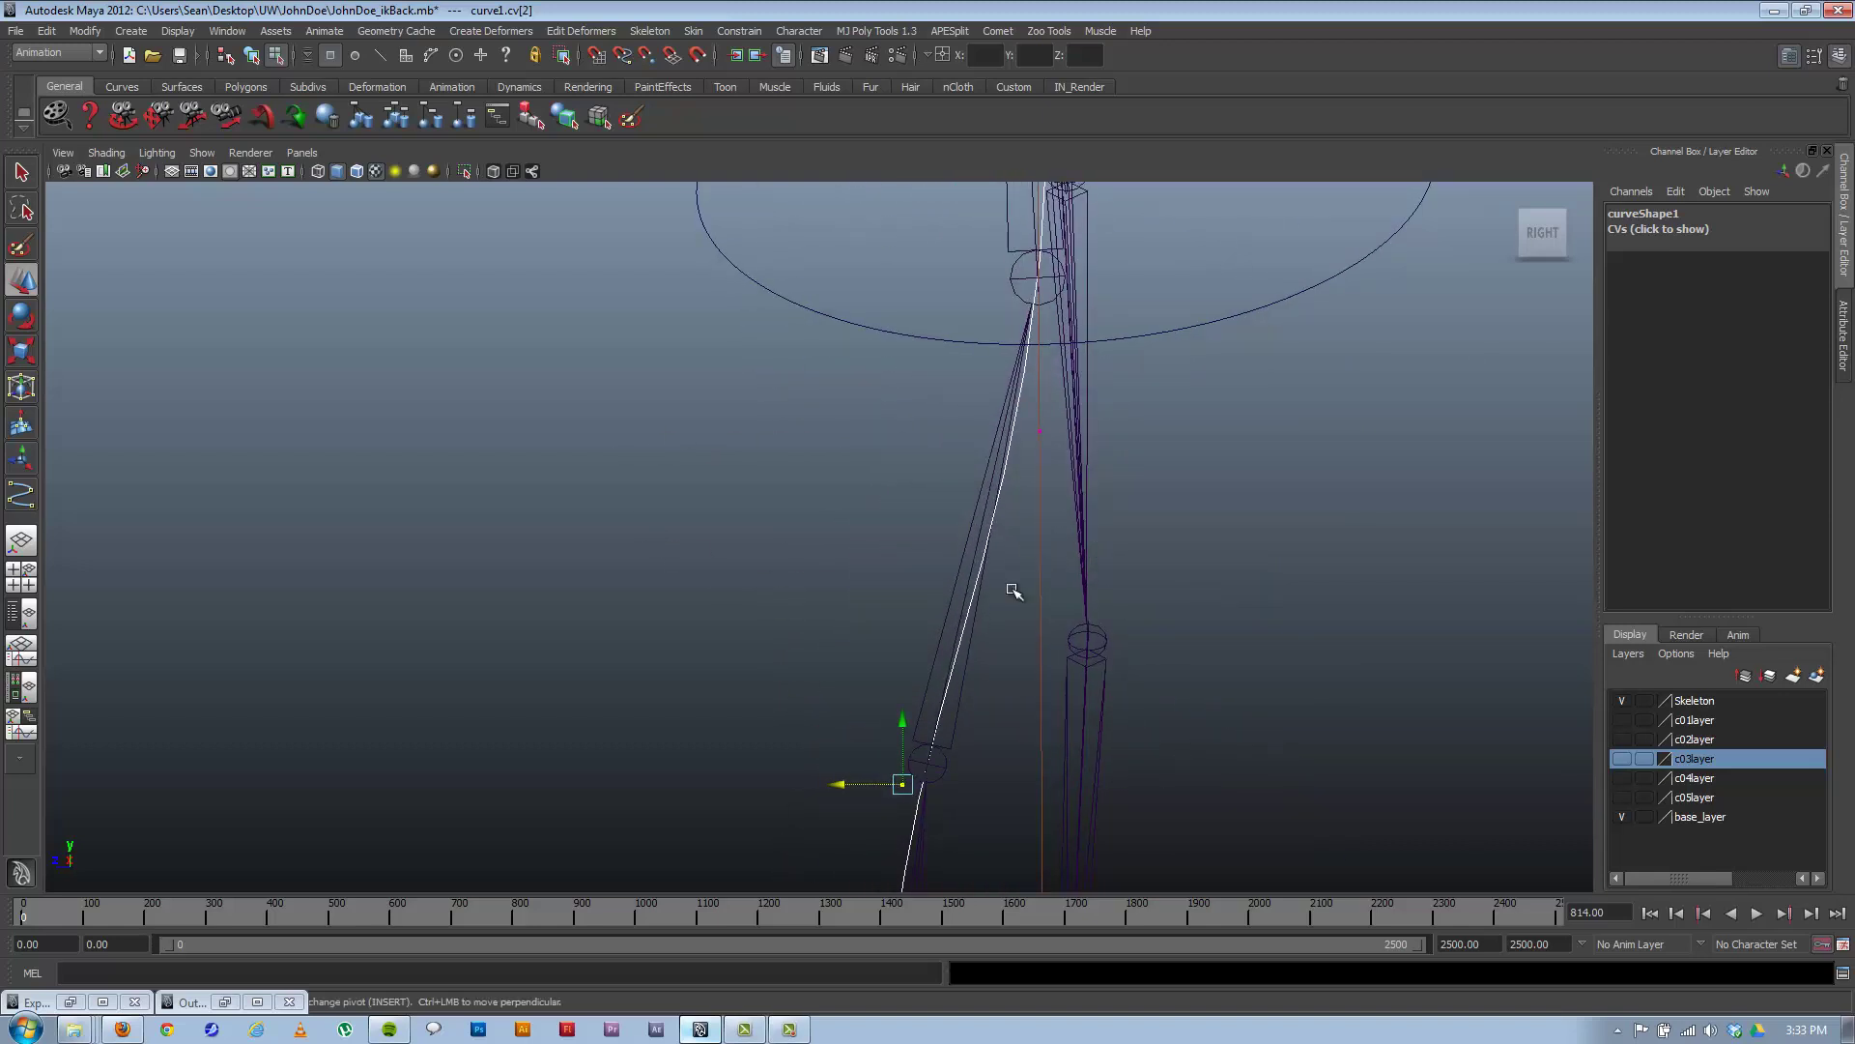
alt+middle_drag(1043, 418, 928, 767)
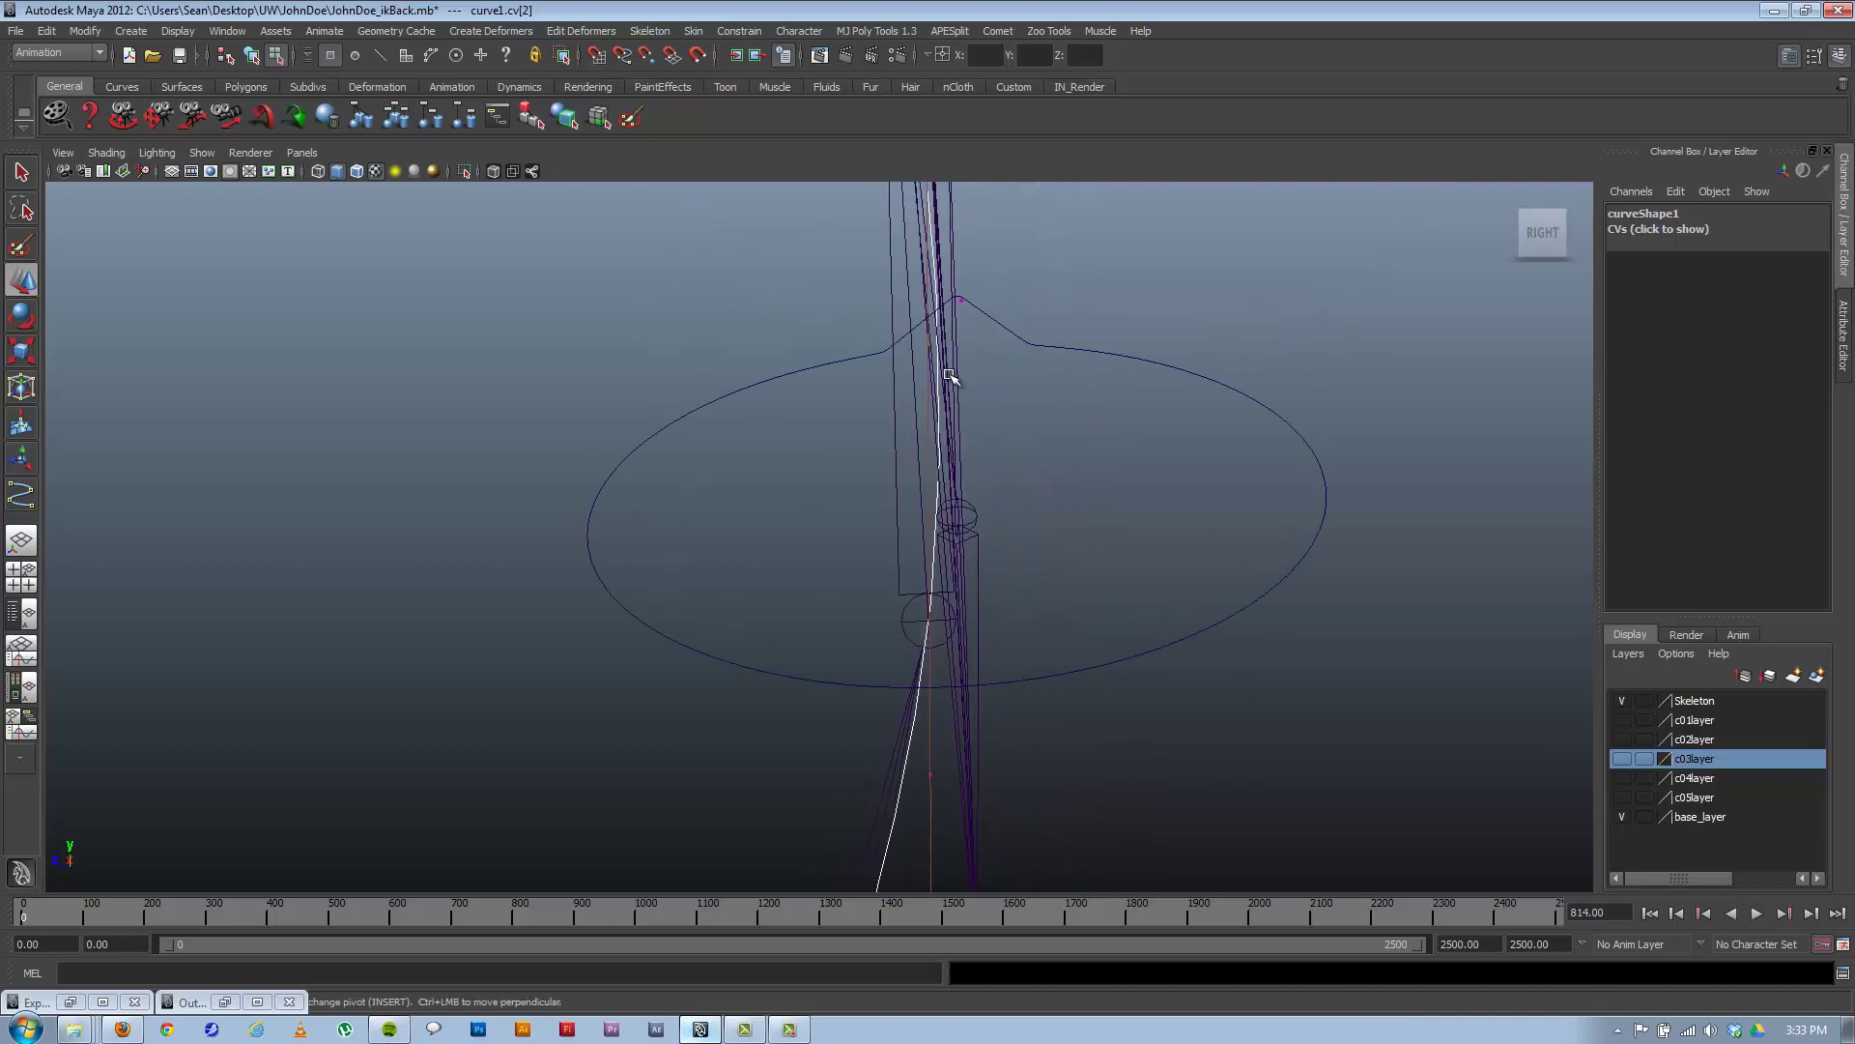
drag(939, 221, 1026, 396)
alt+right_drag(1026, 396, 844, 667)
mouse_move(759, 763)
alt+middle_down()
mouse_move(790, 683)
mouse_move(738, 763)
alt+middle_up()
alt+middle_drag(827, 535, 788, 681)
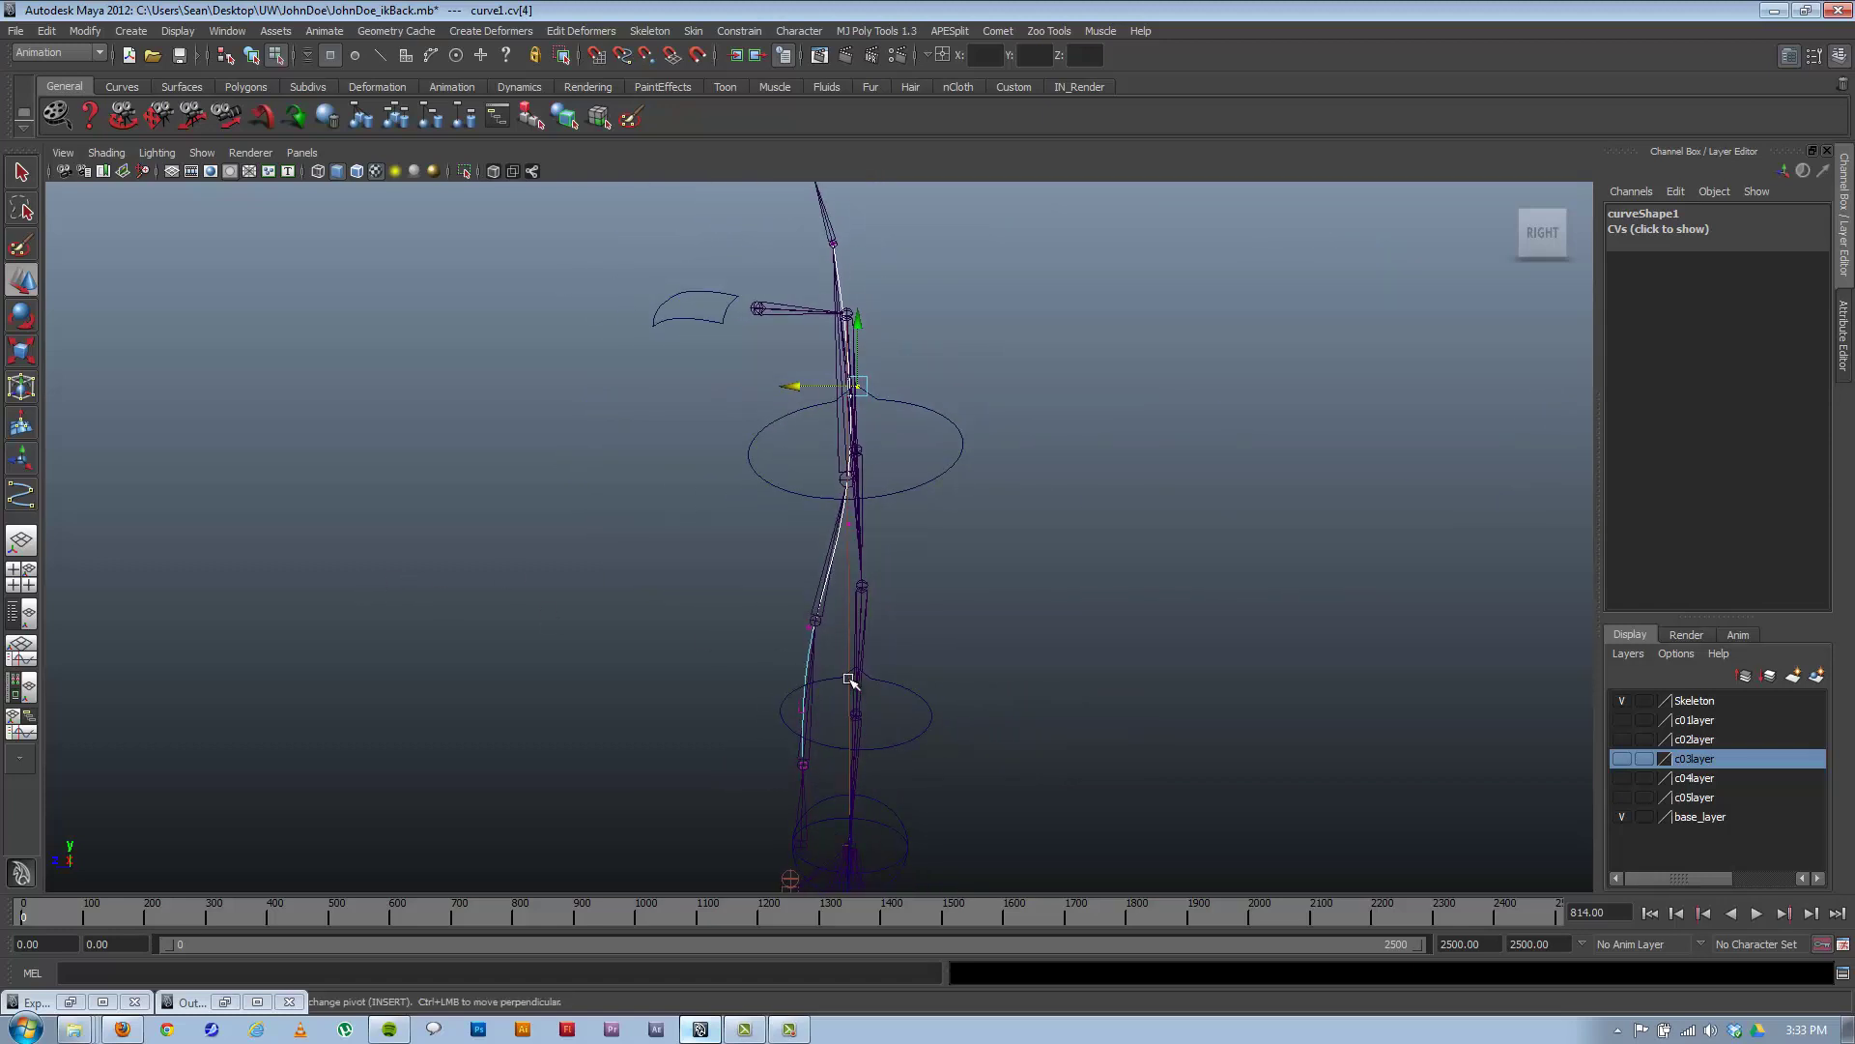
click(252, 55)
alt+right_drag(573, 485, 1280, 618)
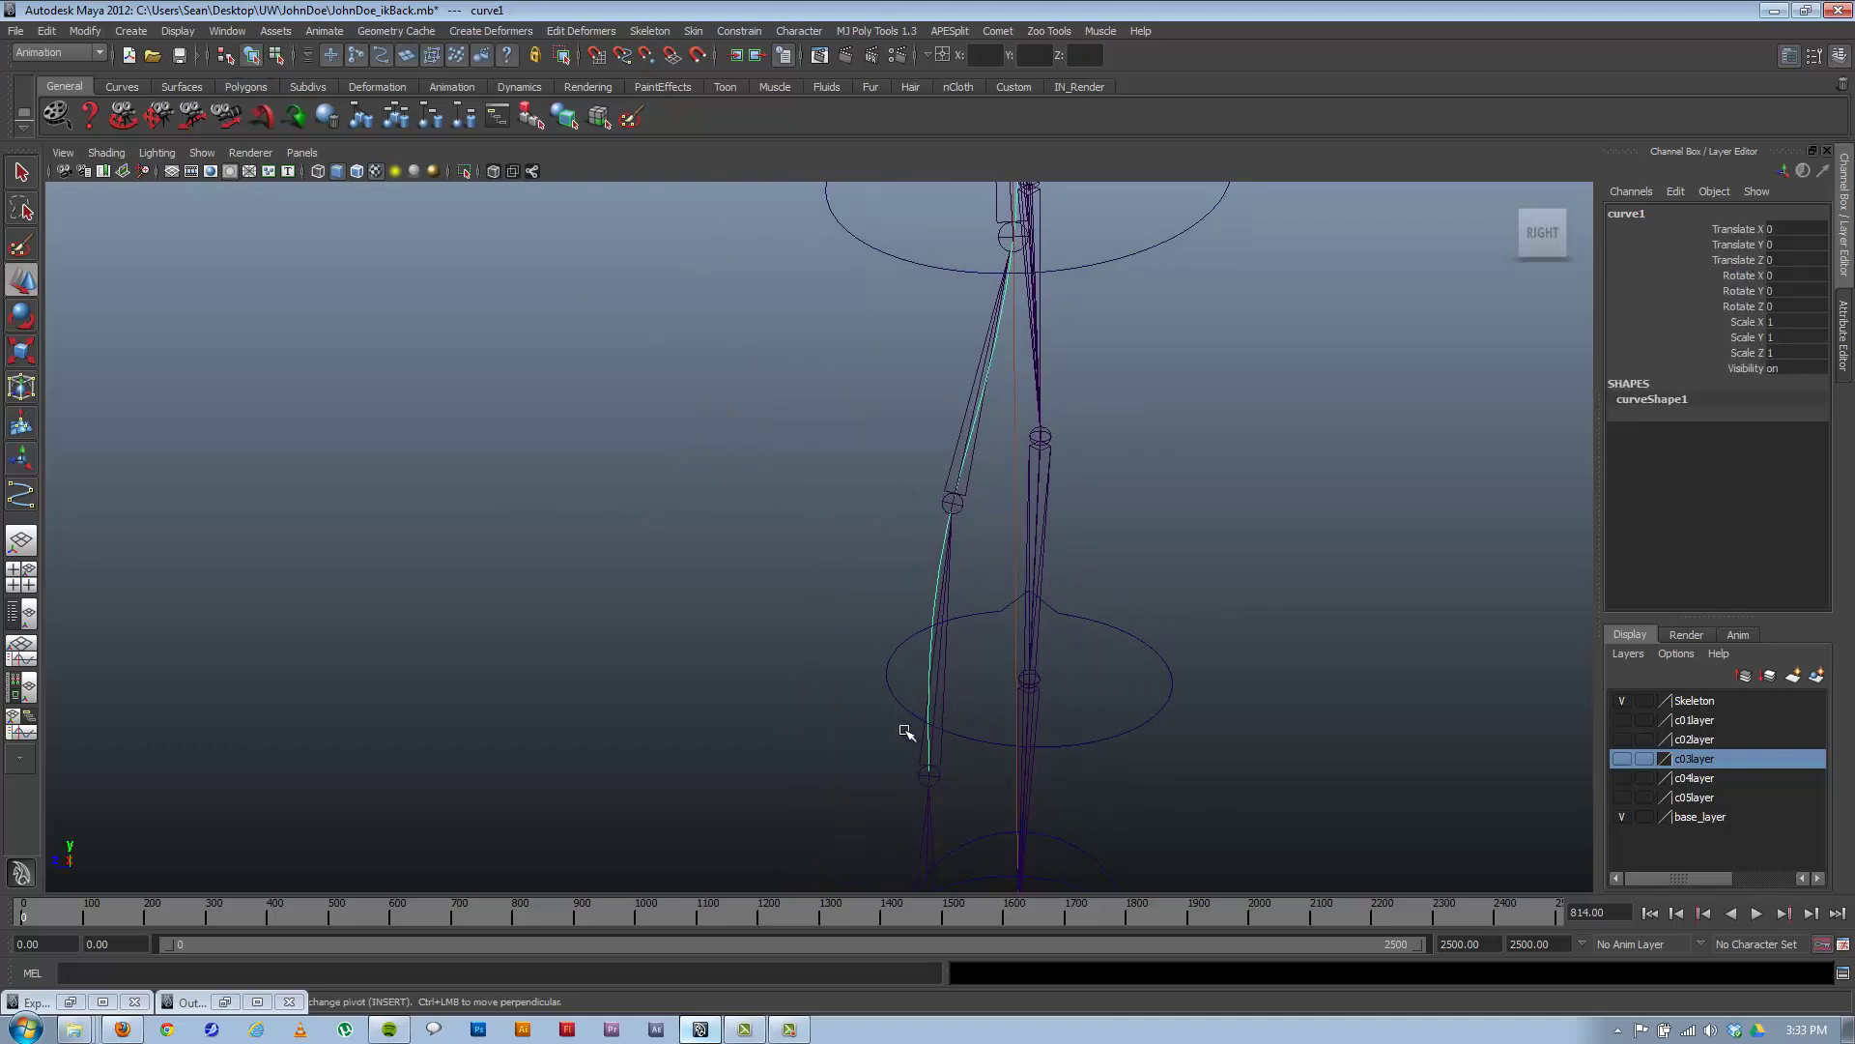
Unparent the lowest spine joint, cl_spine_a_JNT, from the hips joint and check that both select separately.
alt+middle_drag(906, 732, 887, 551)
click(888, 586)
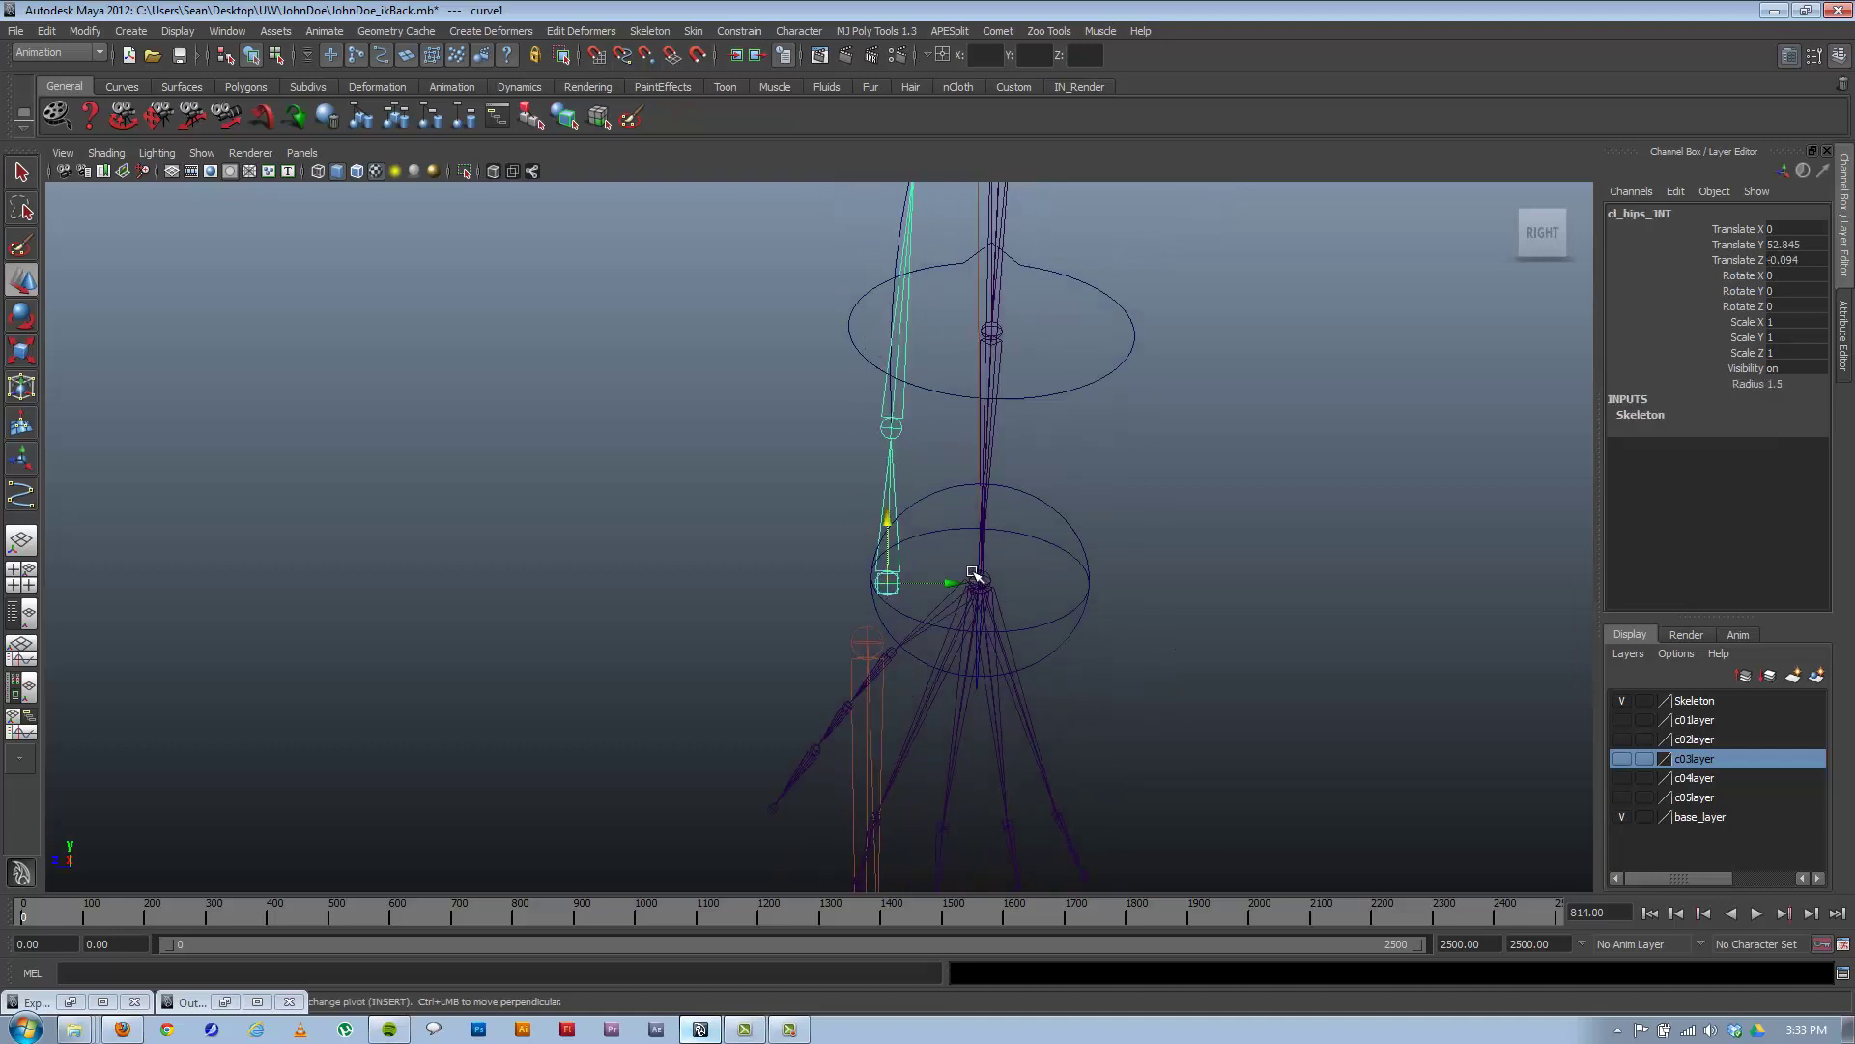
click(897, 430)
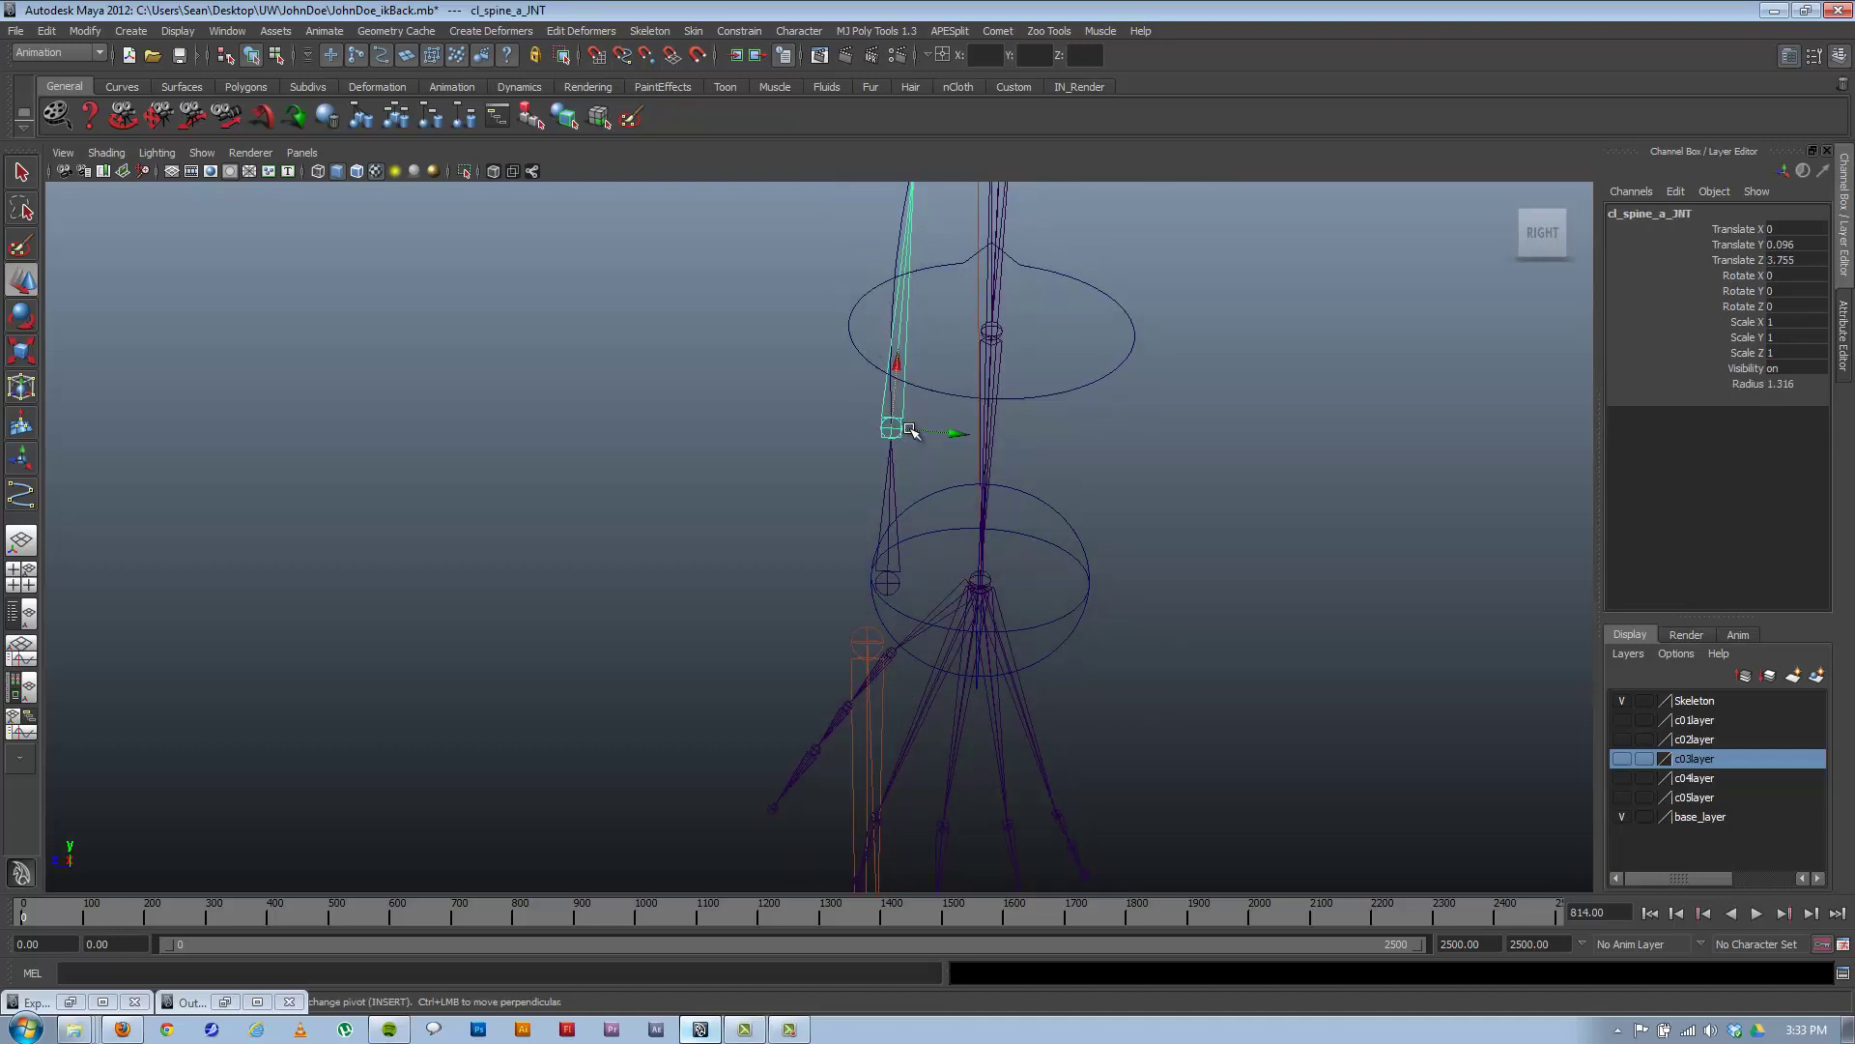
key(shift+p)
click(886, 585)
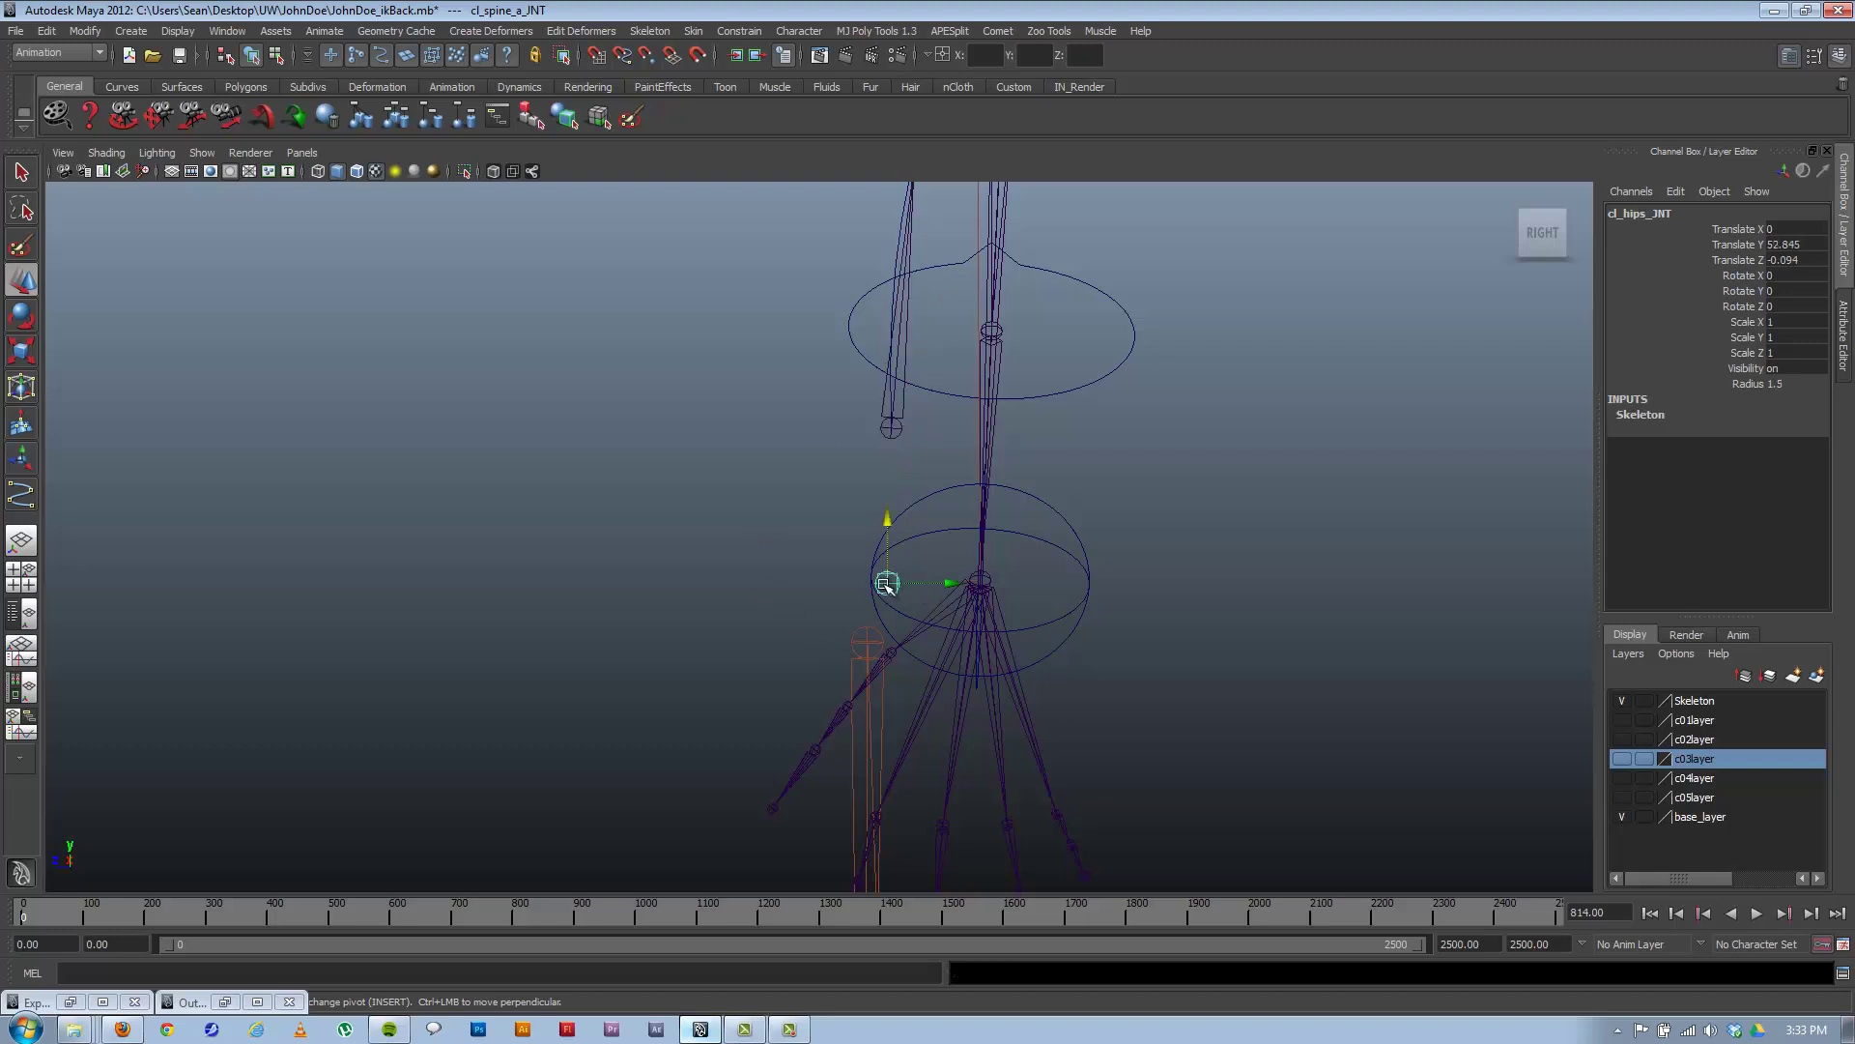
click(890, 432)
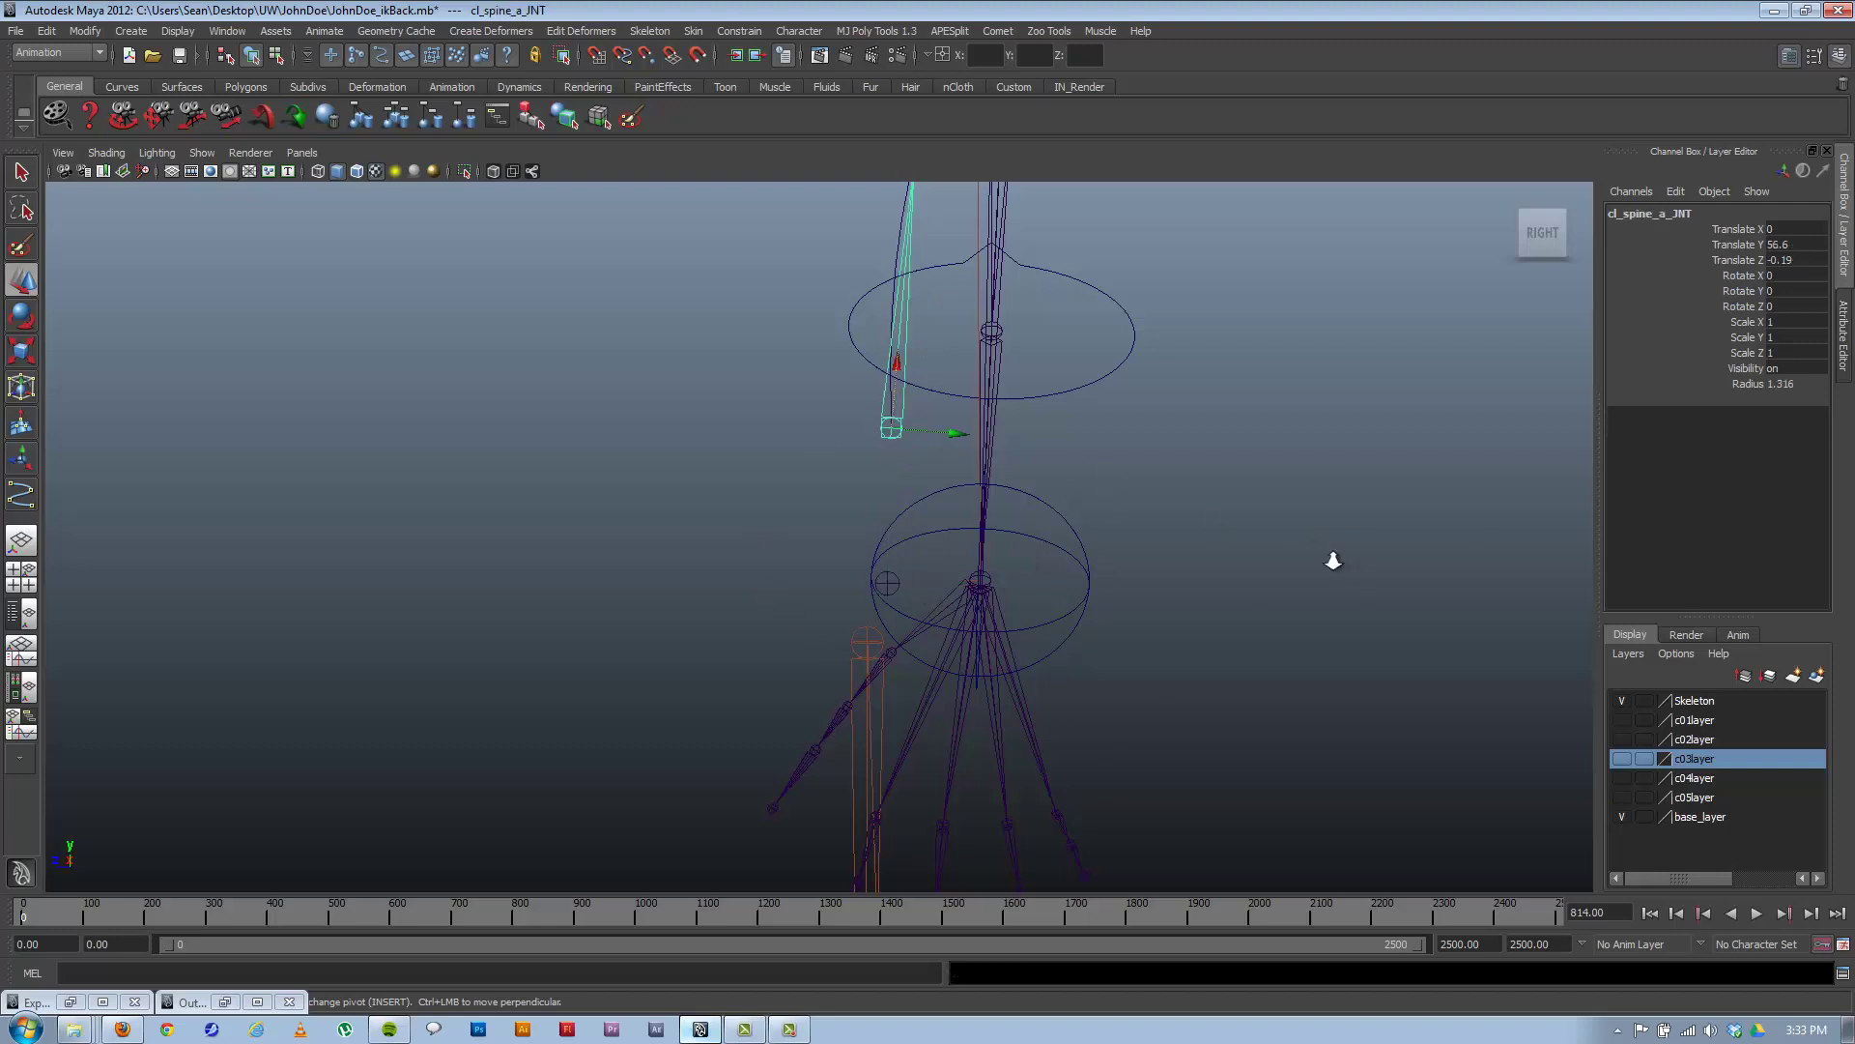
Switch from the side view to the perspective view and examine the detached spine chain between the arms and head.
alt+right_drag(1334, 560, 980, 844)
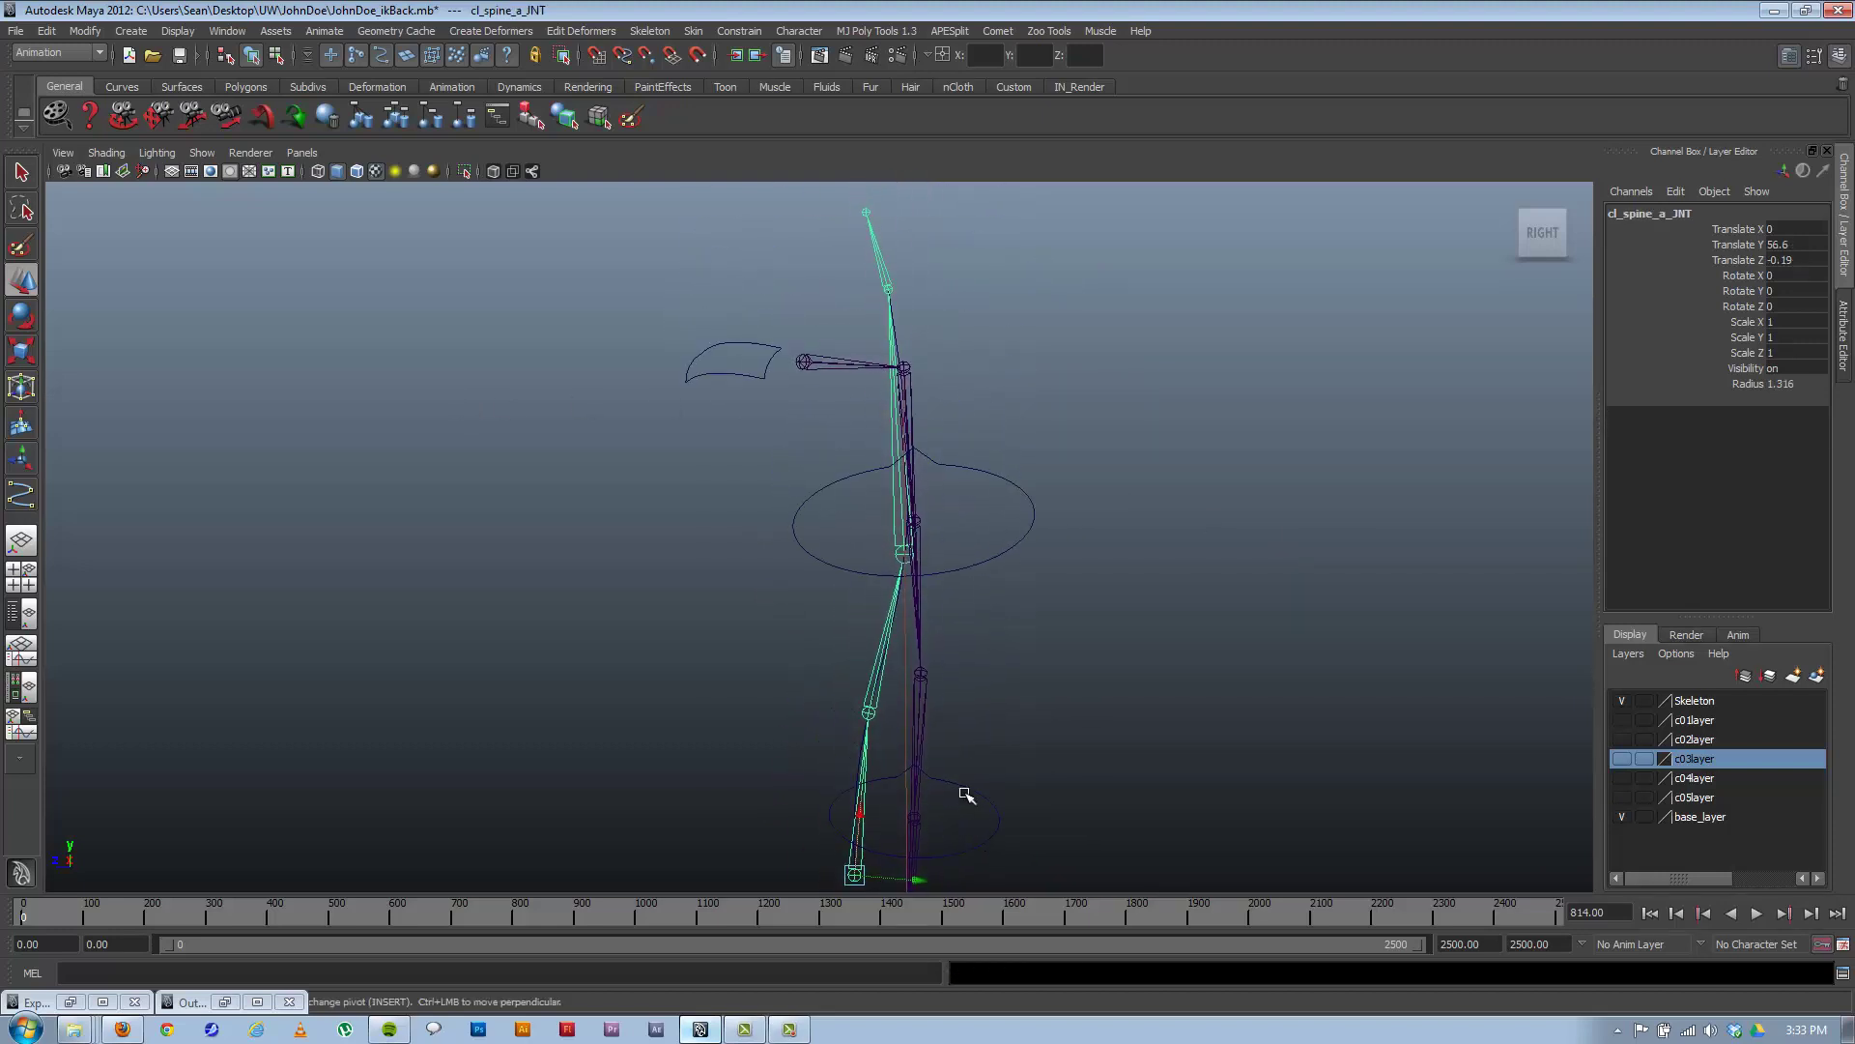
key(space)
key(space)
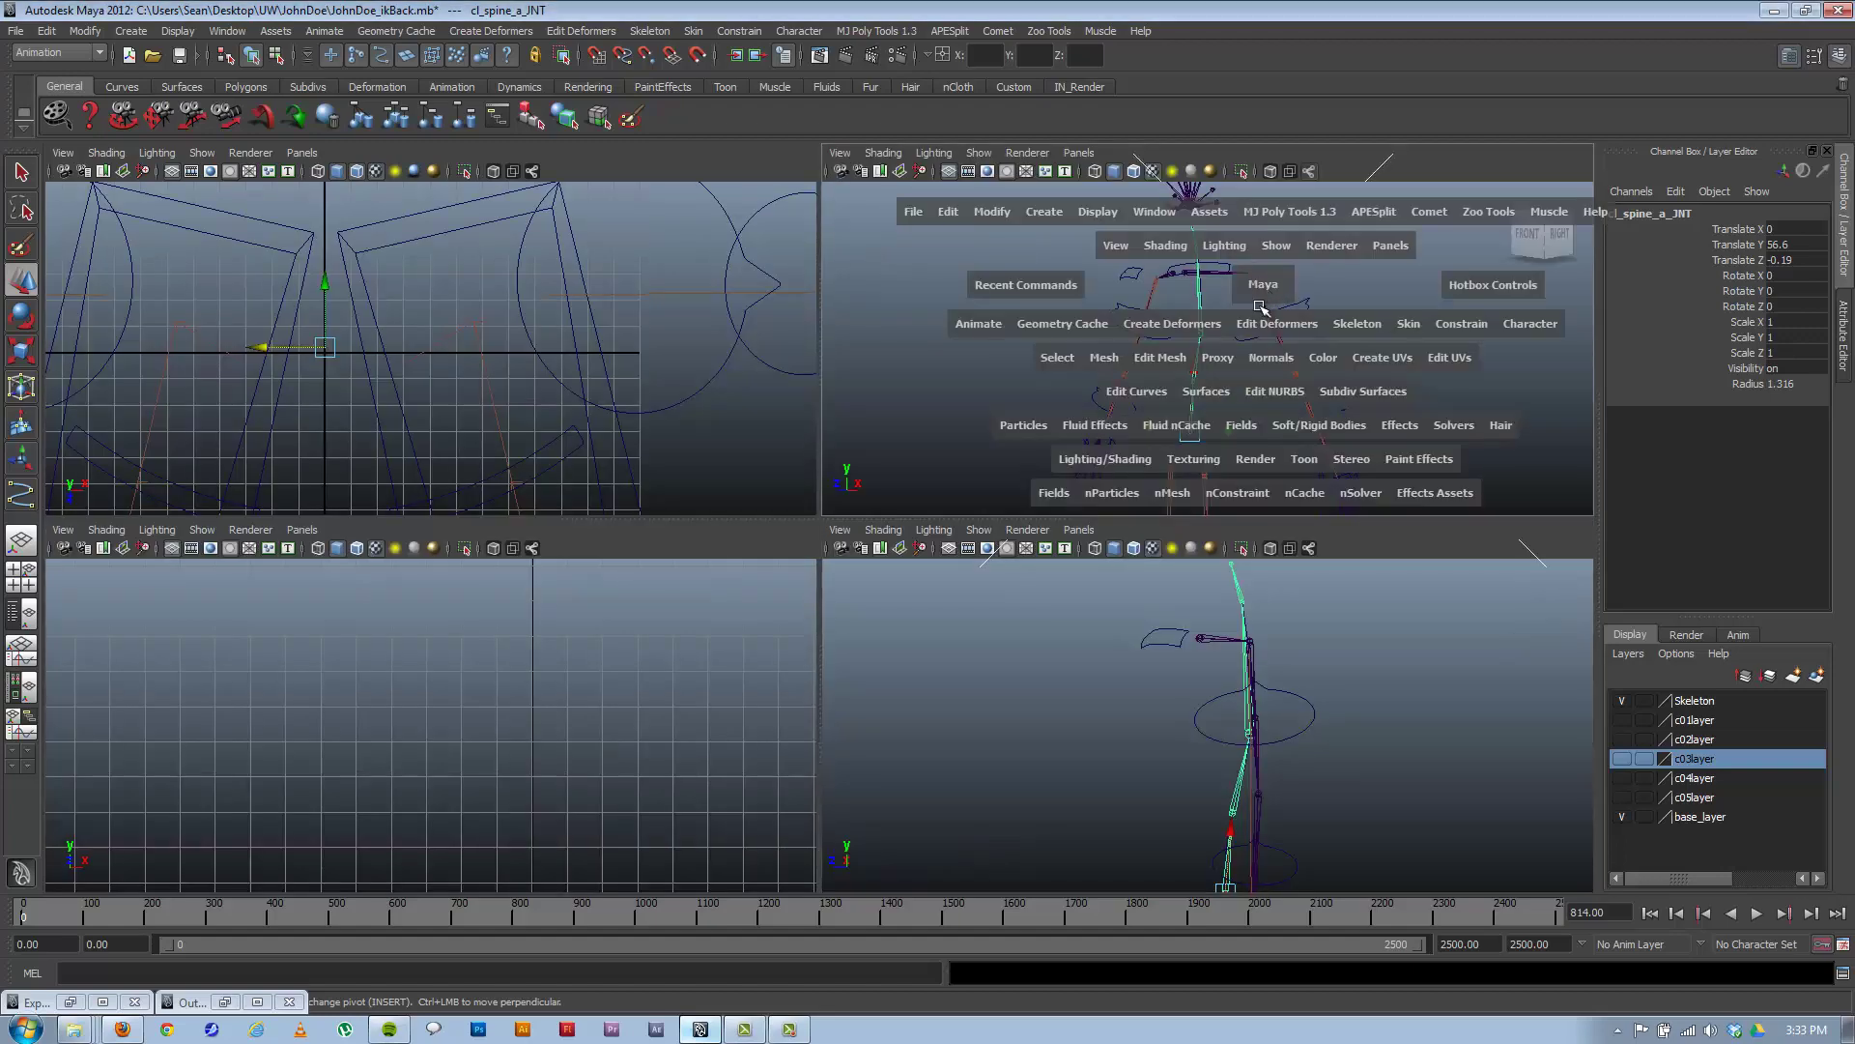
alt+drag(1040, 513, 773, 553)
alt+middle_drag(772, 554, 1034, 483)
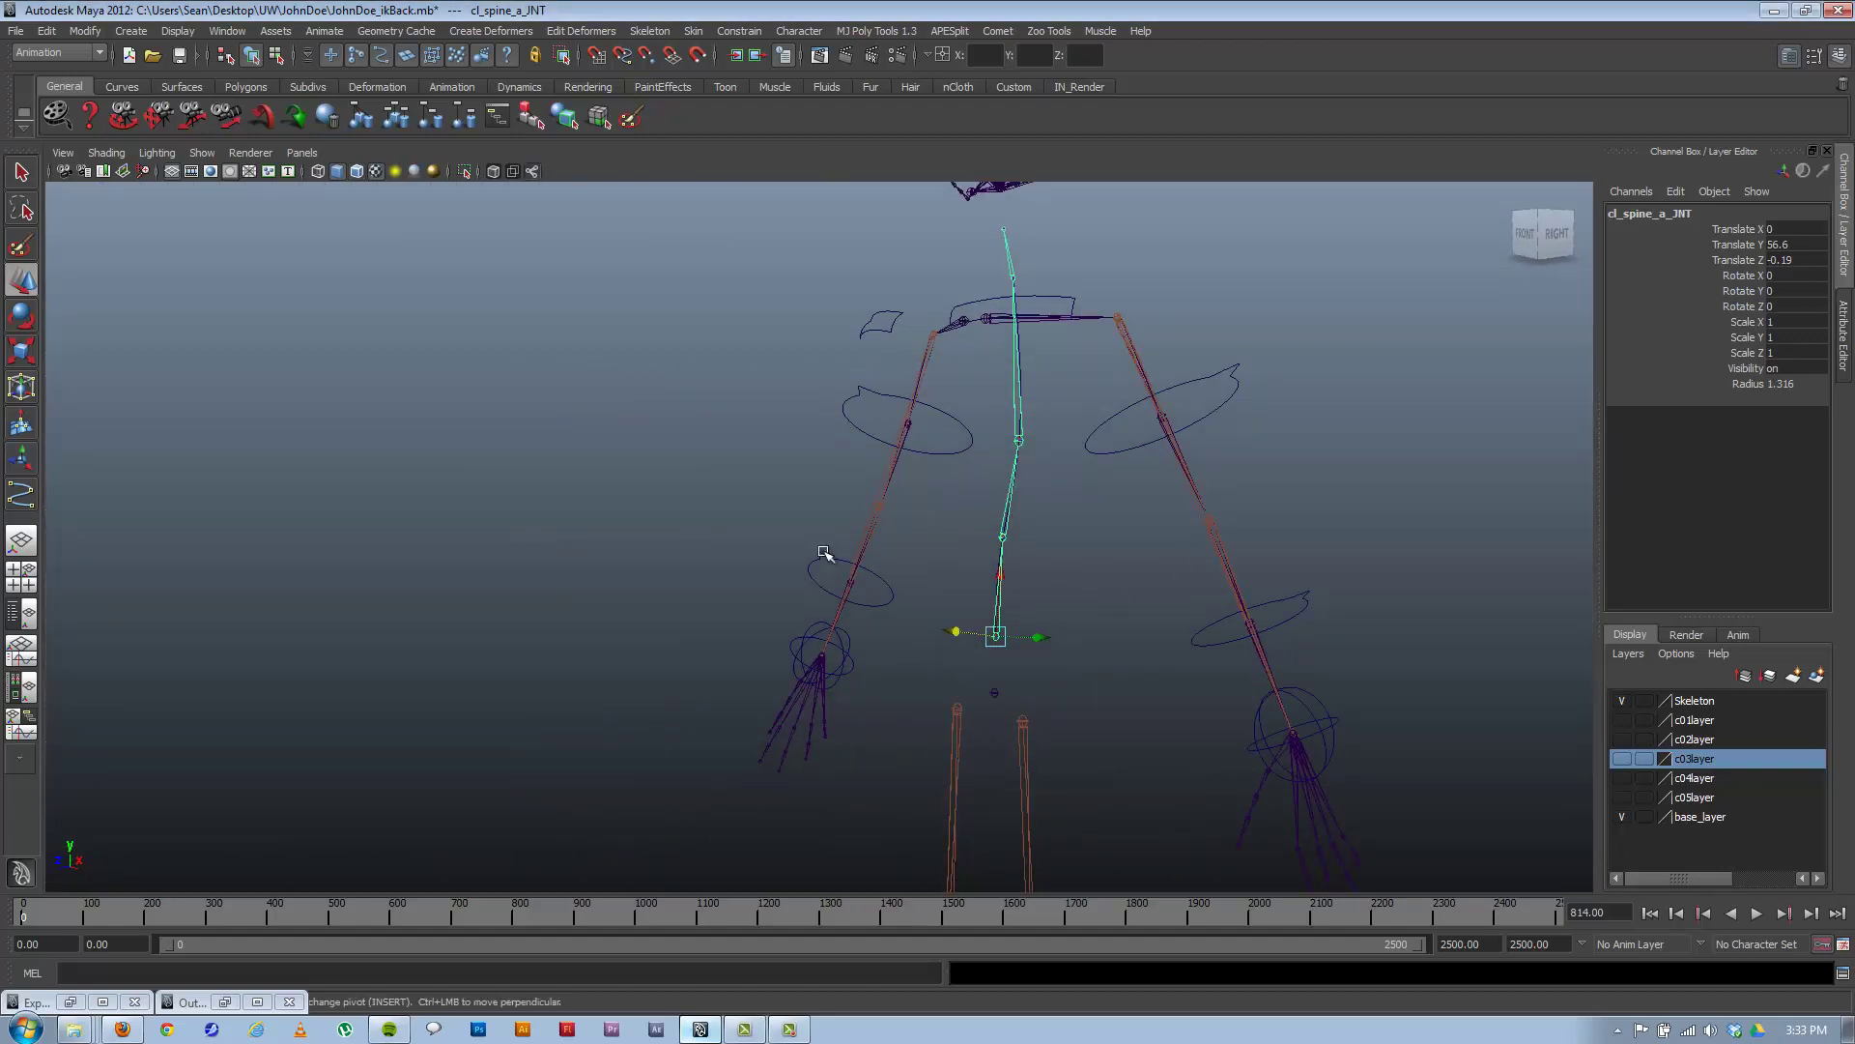
alt+right_drag(824, 551, 982, 451)
alt+middle_drag(997, 384, 878, 493)
alt+right_drag(879, 493, 736, 425)
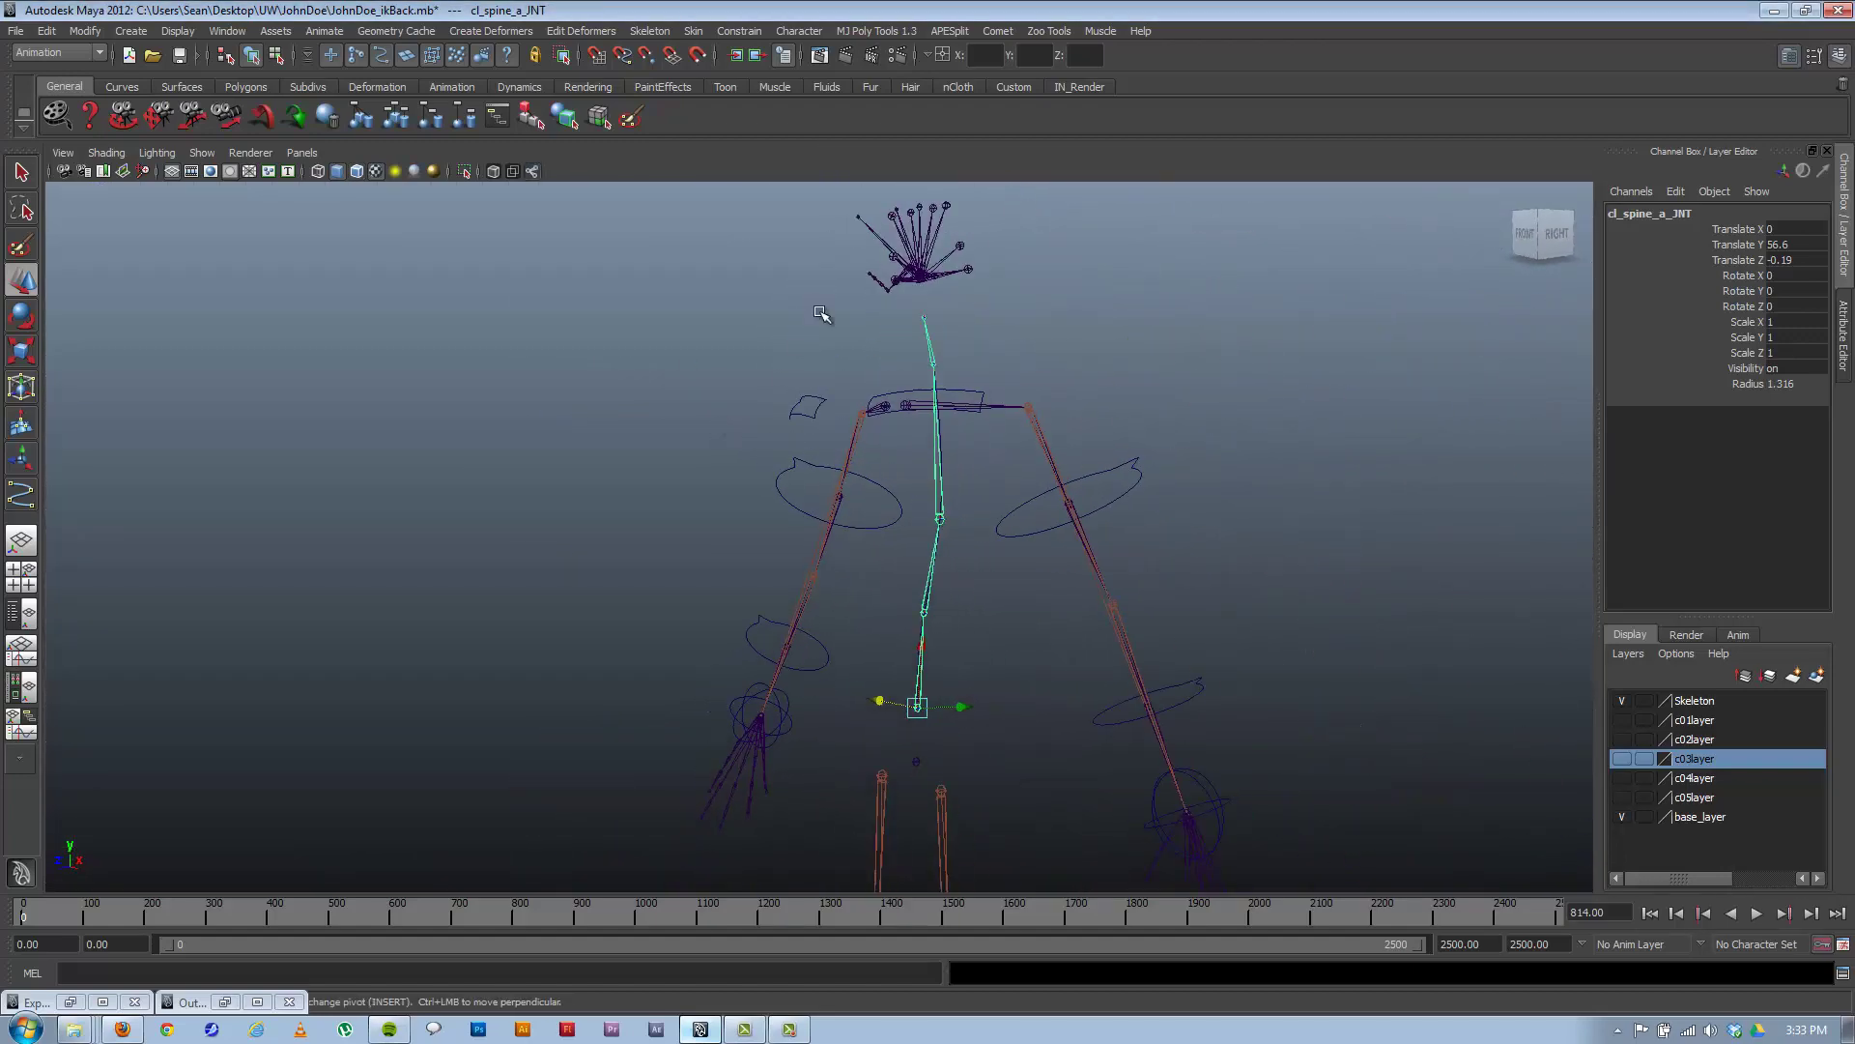
Start the IK Spline Handle Tool with its settings reset, then turn off Auto parent curve and Auto create curve.
click(634, 31)
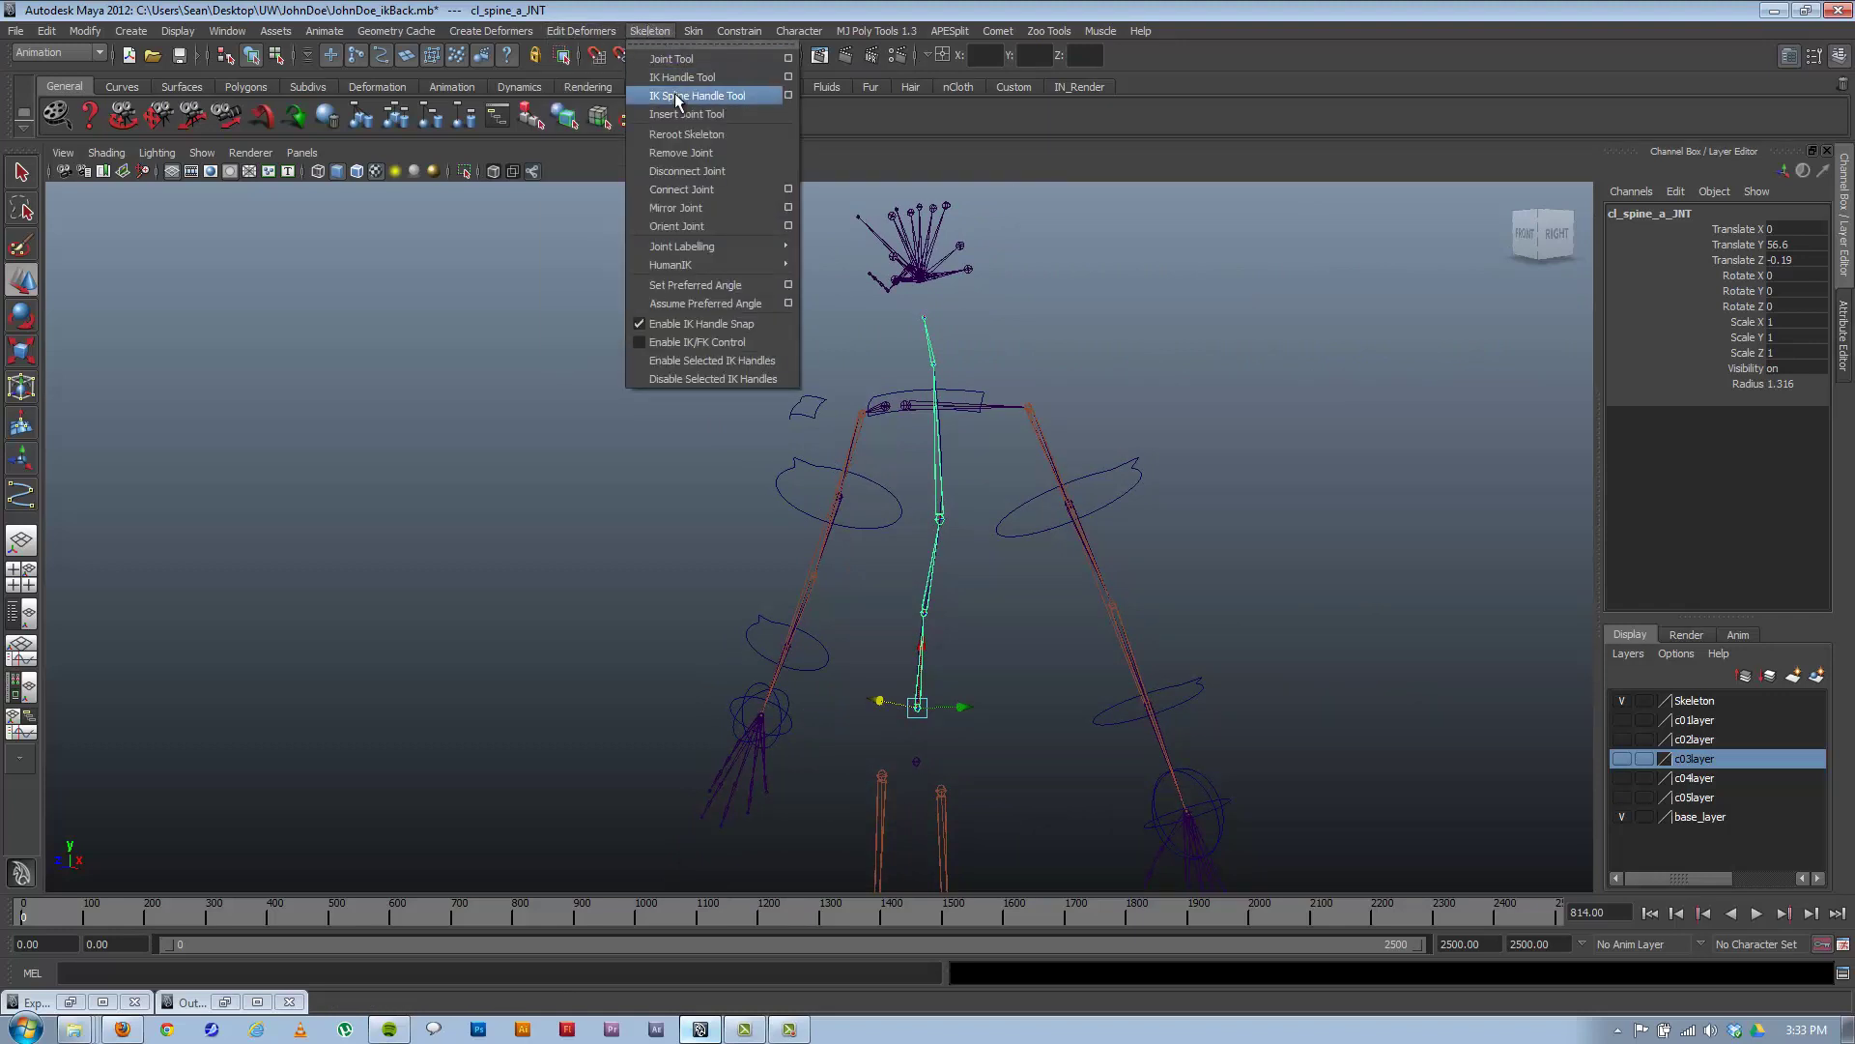
click(789, 95)
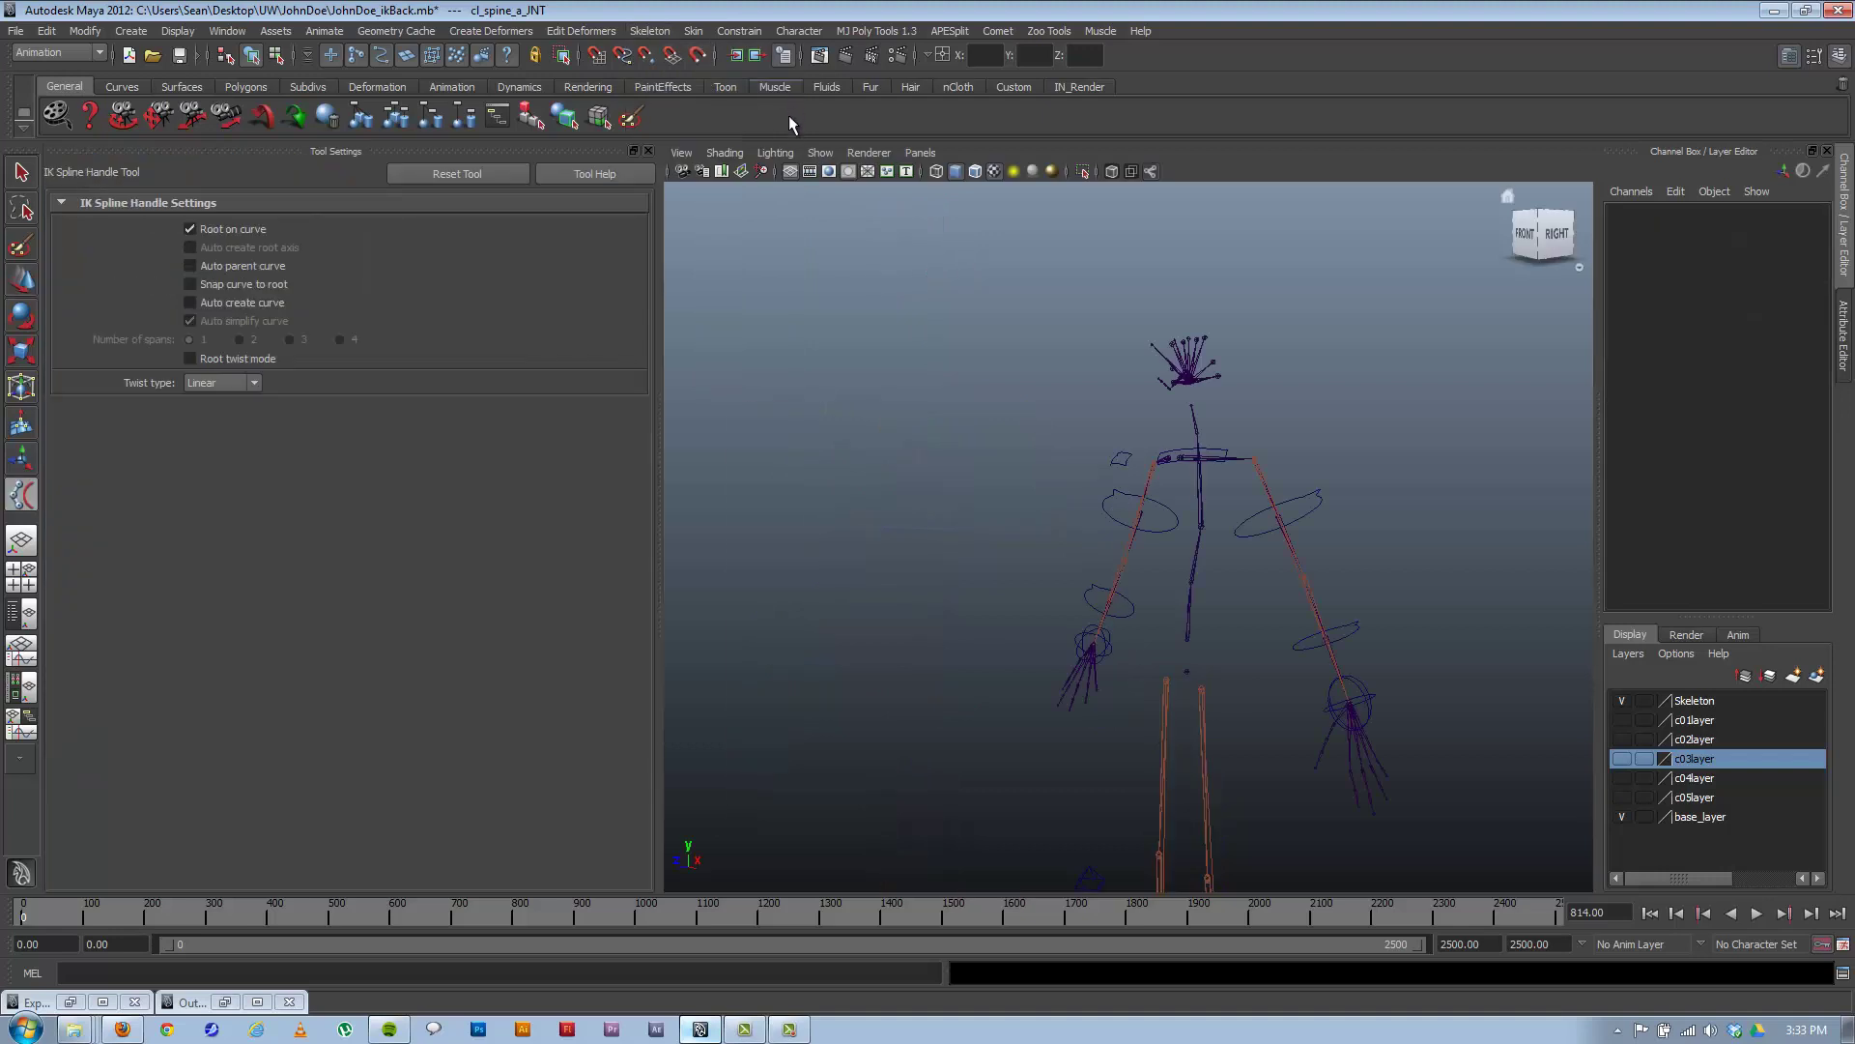
click(452, 174)
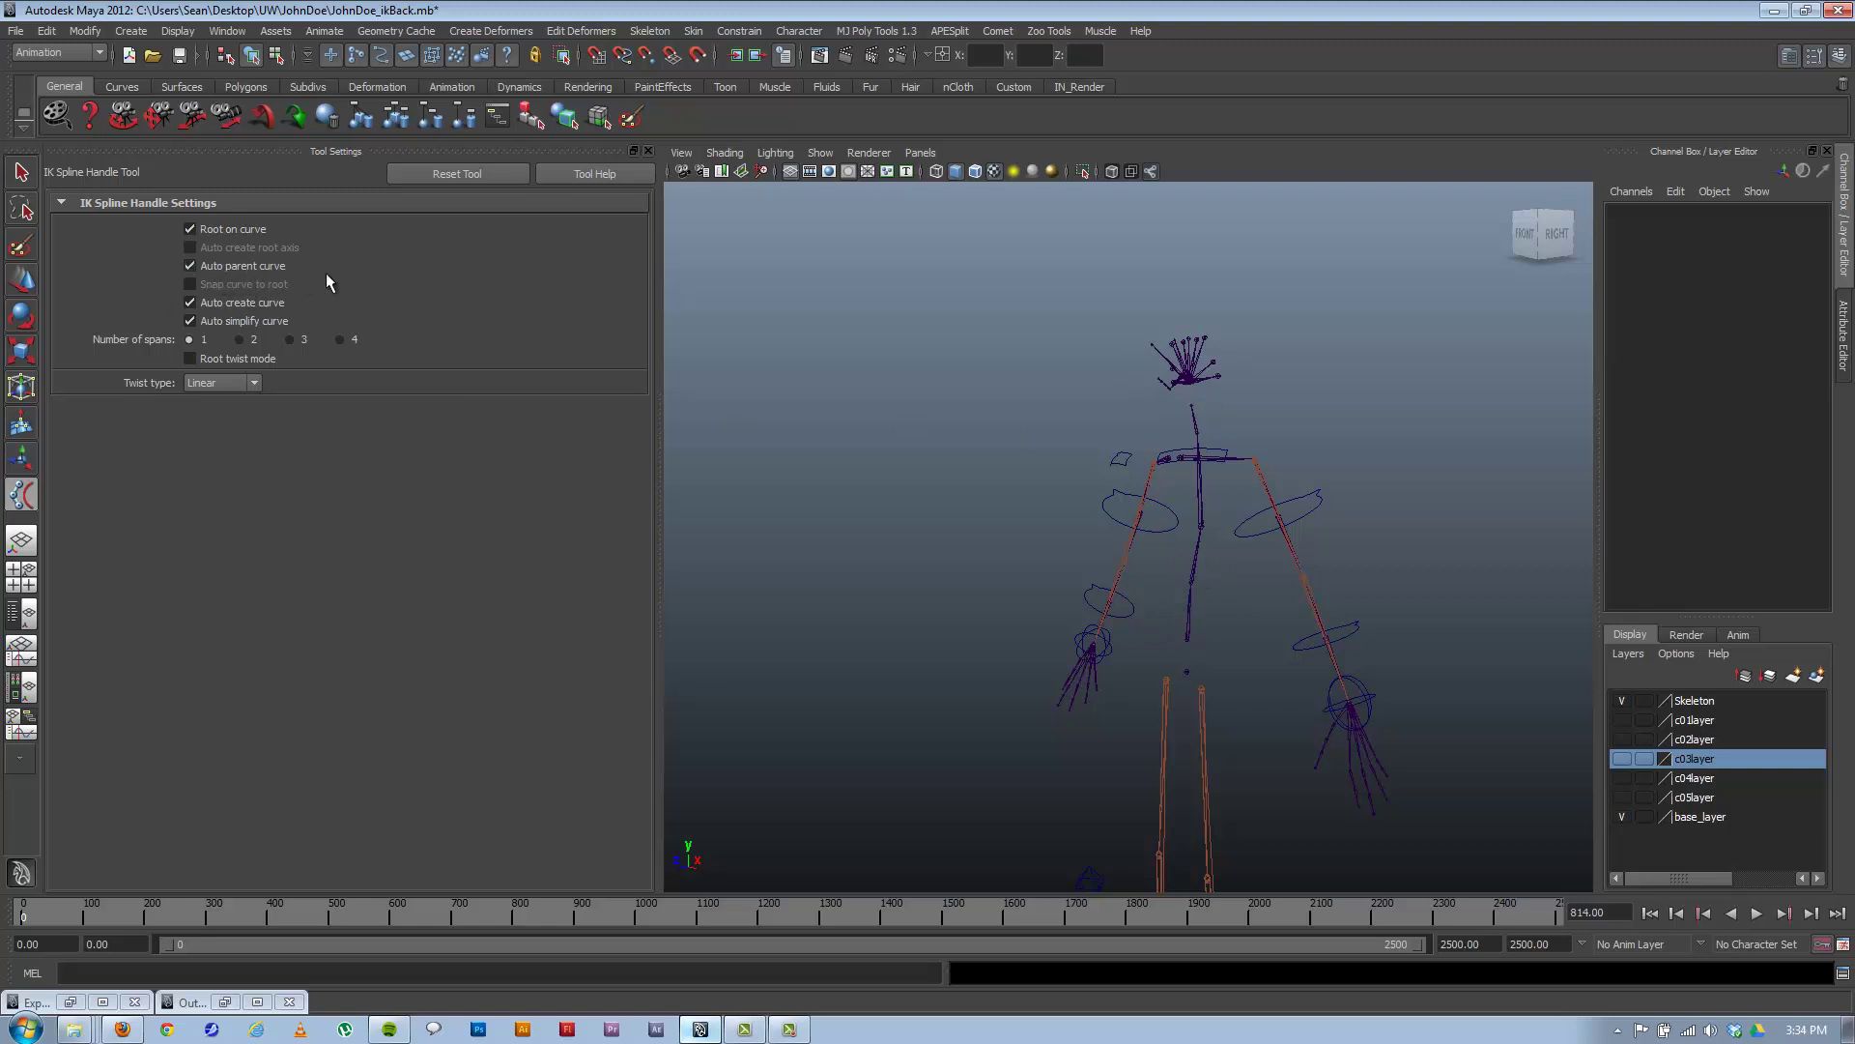
click(263, 264)
click(259, 306)
alt+drag(1120, 567, 1276, 644)
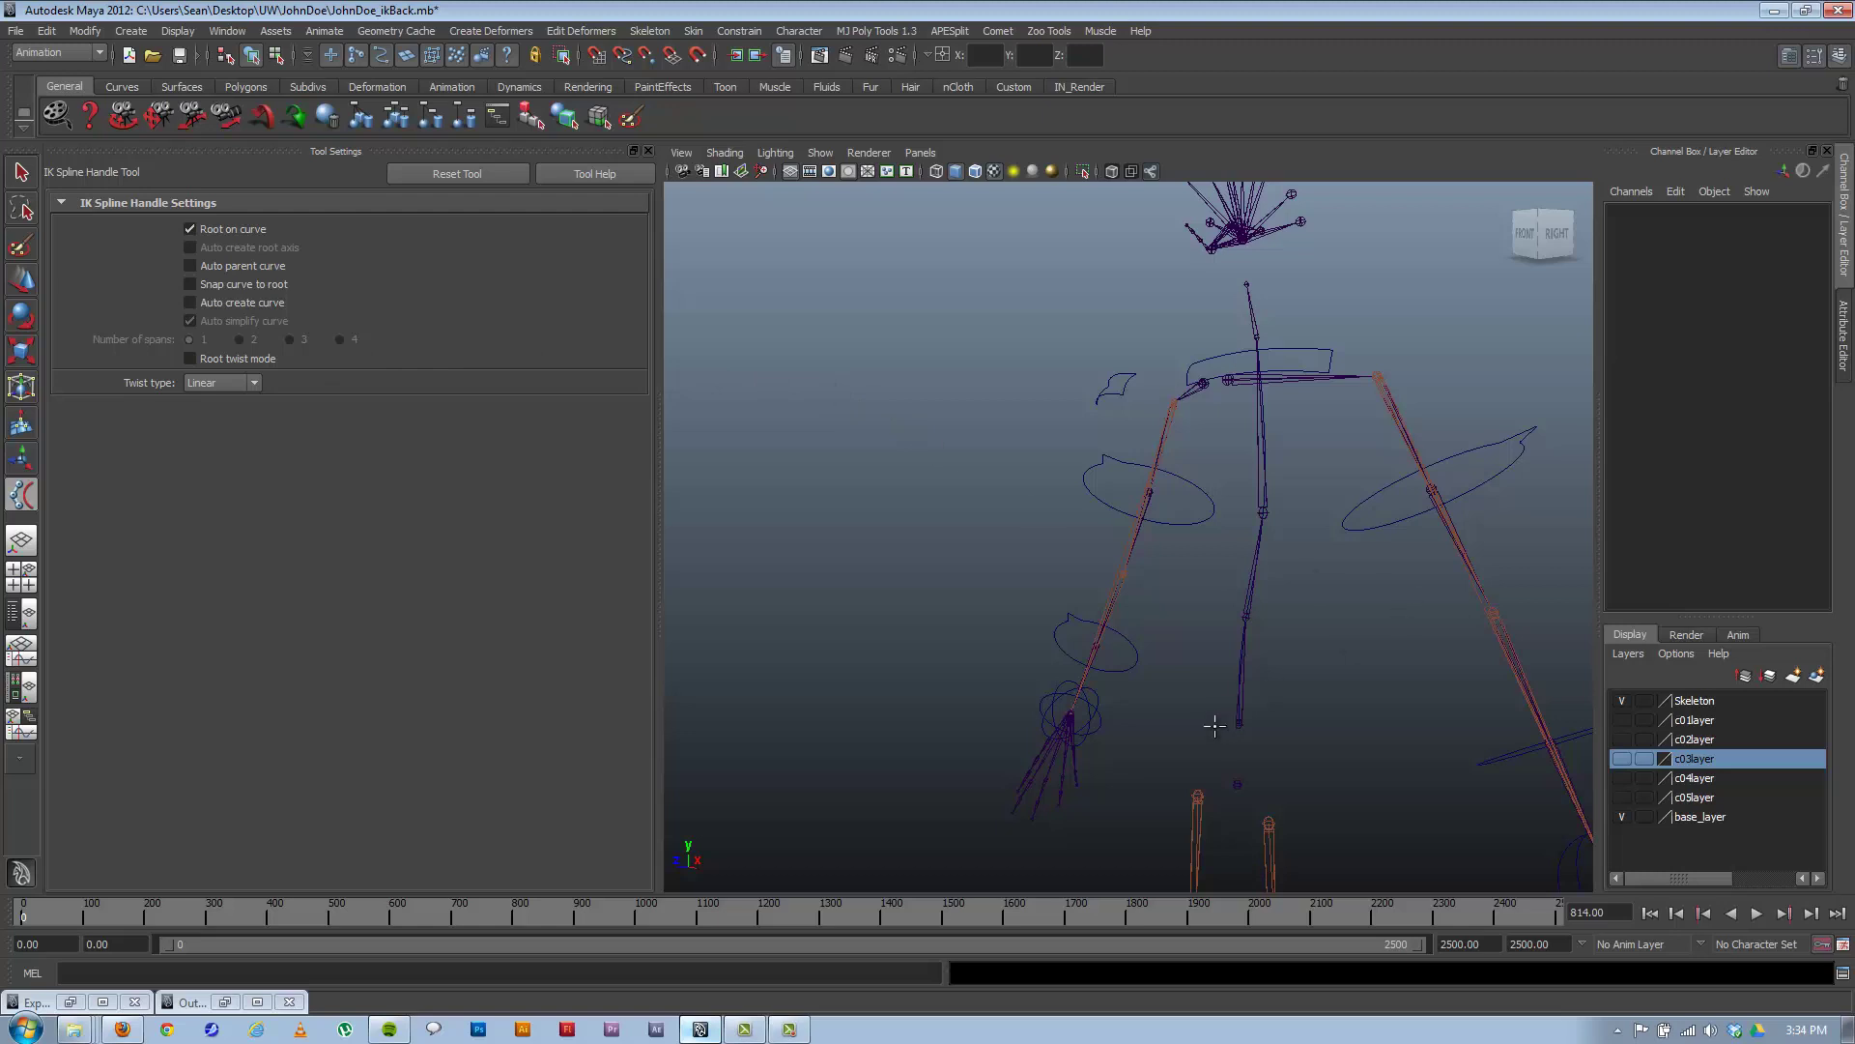
alt+right_drag(1306, 632, 1087, 653)
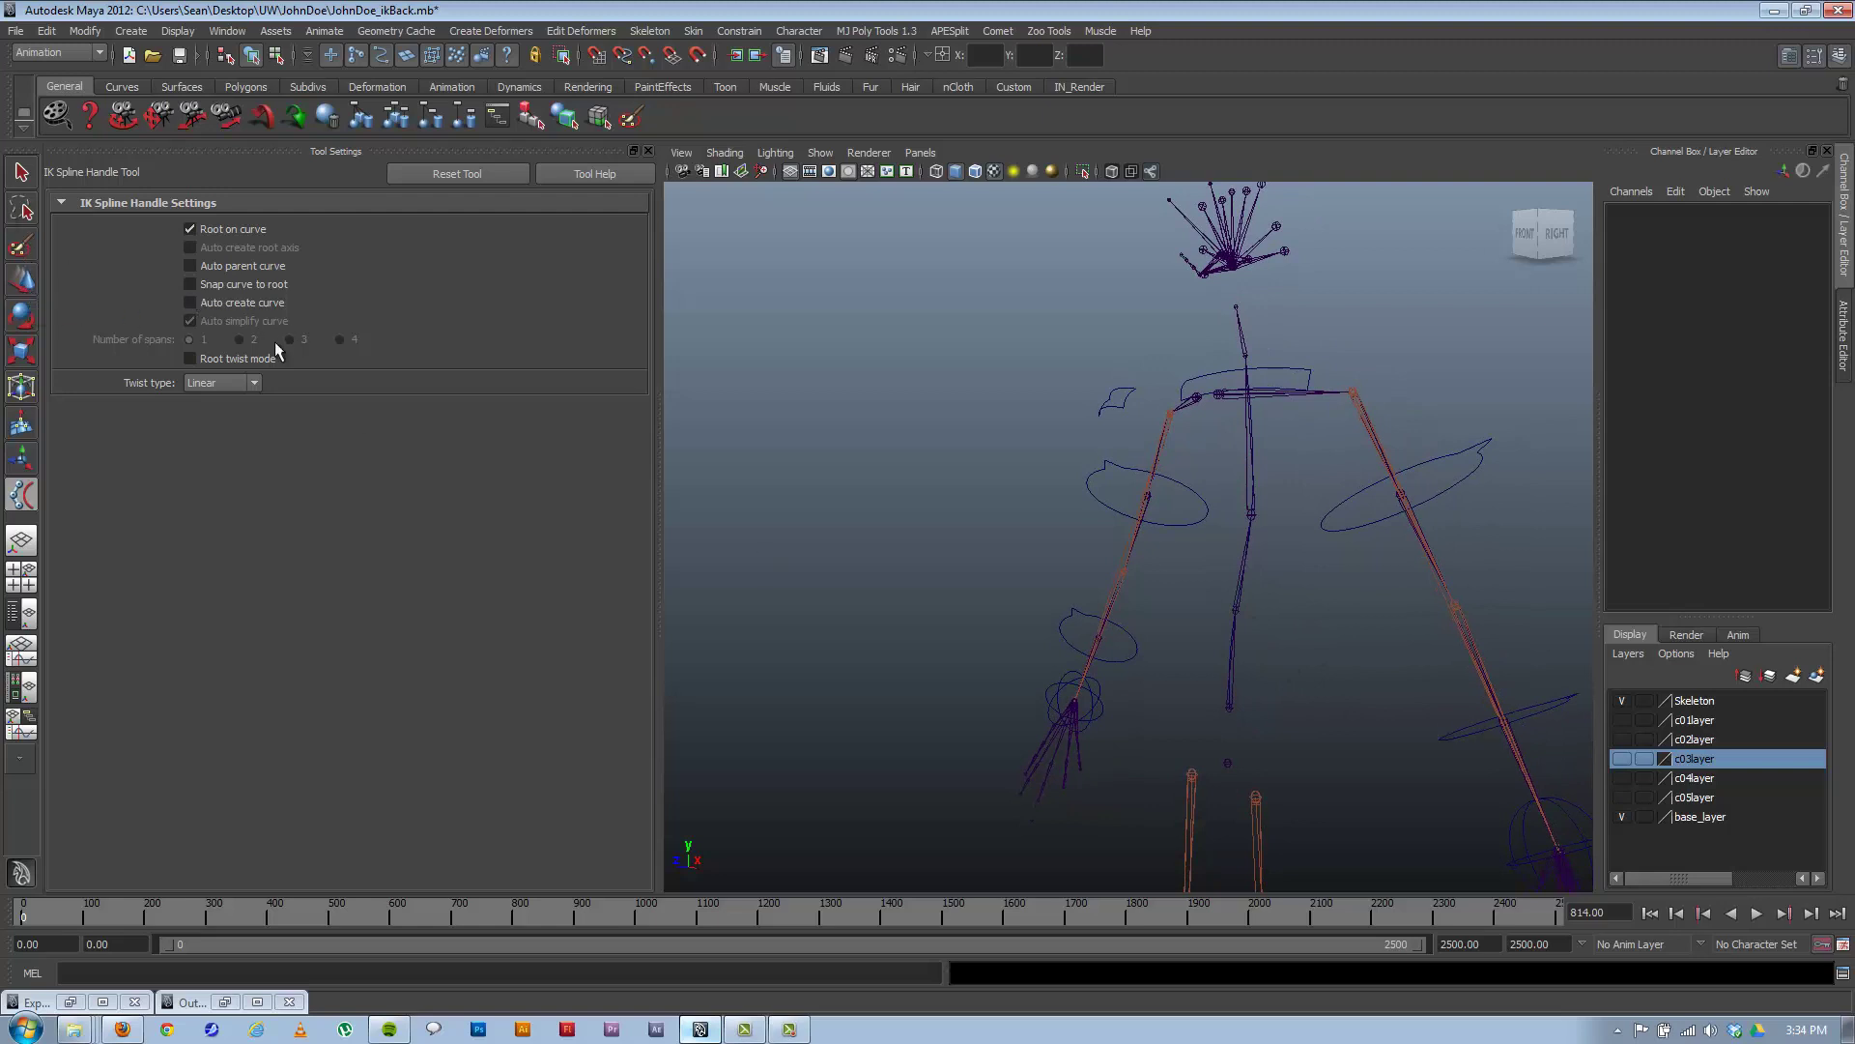
click(648, 150)
Recheck the IK Spline Handle settings, close them, and bring the base of the spine into close view.
alt+middle_drag(976, 615, 993, 450)
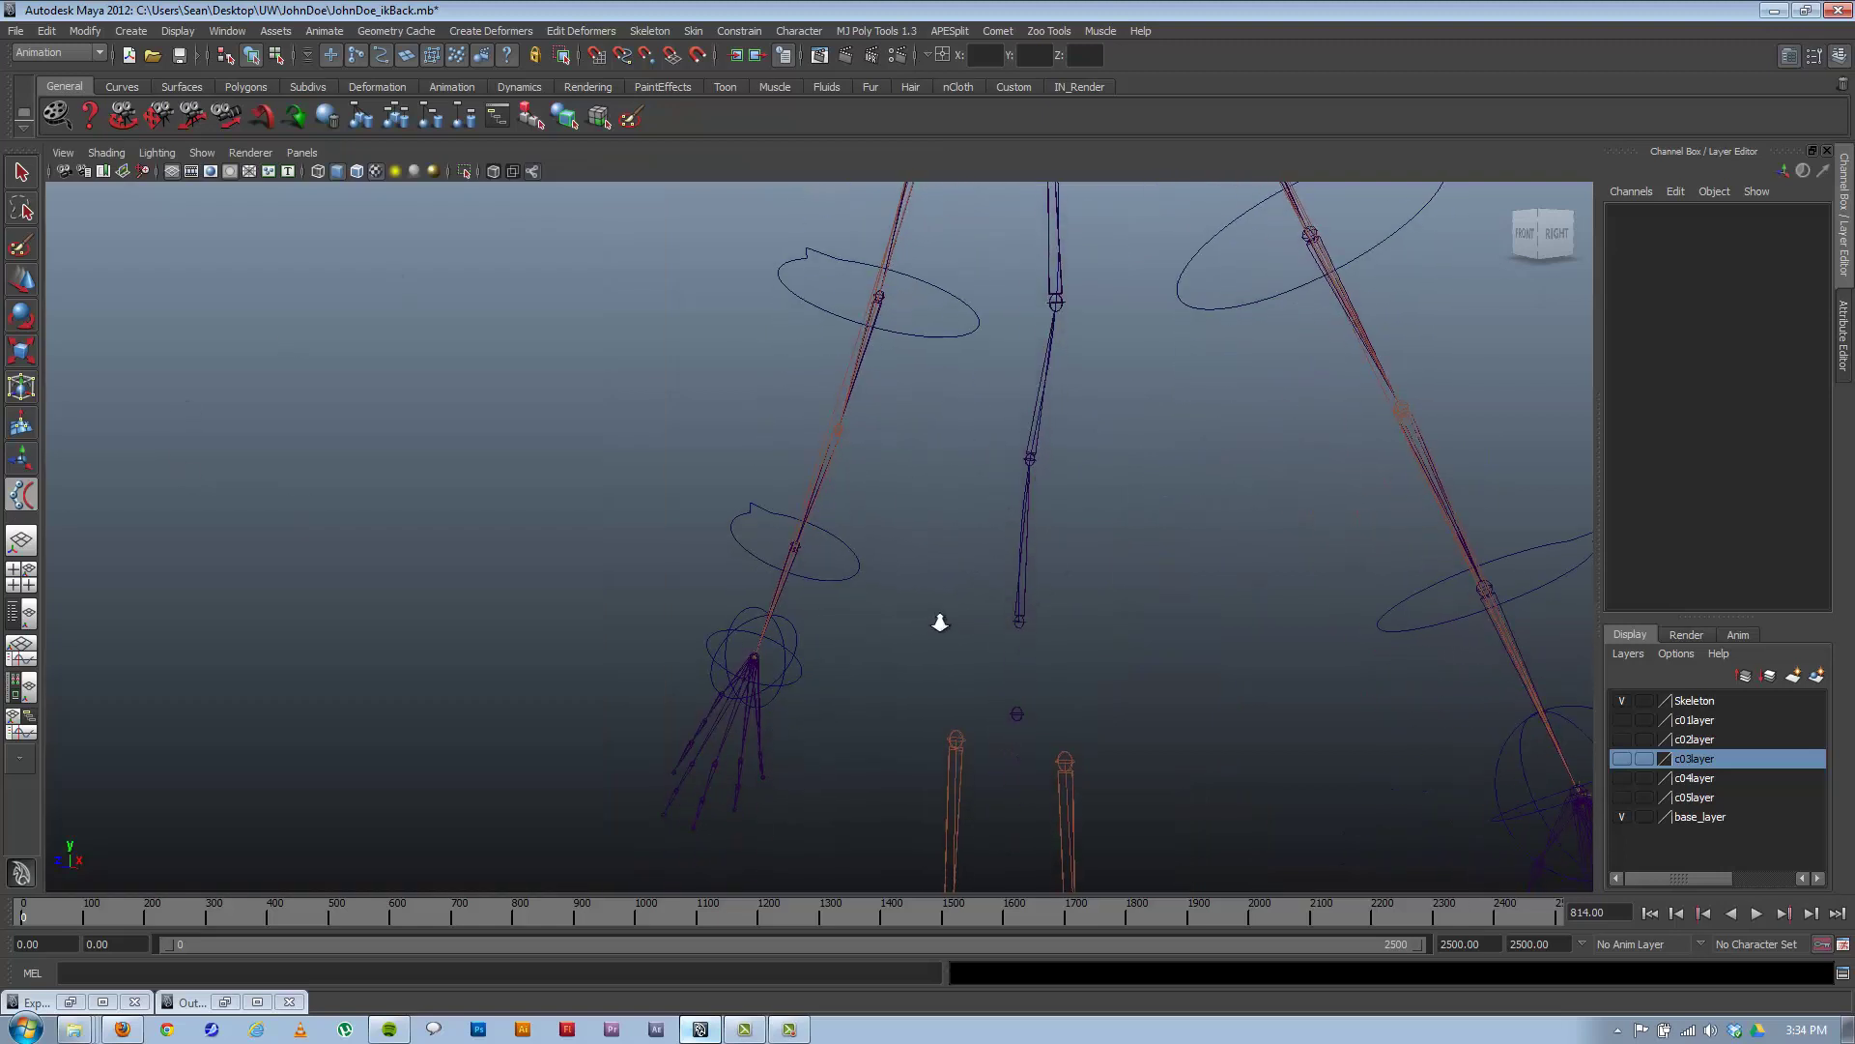
alt+drag(941, 622, 1159, 683)
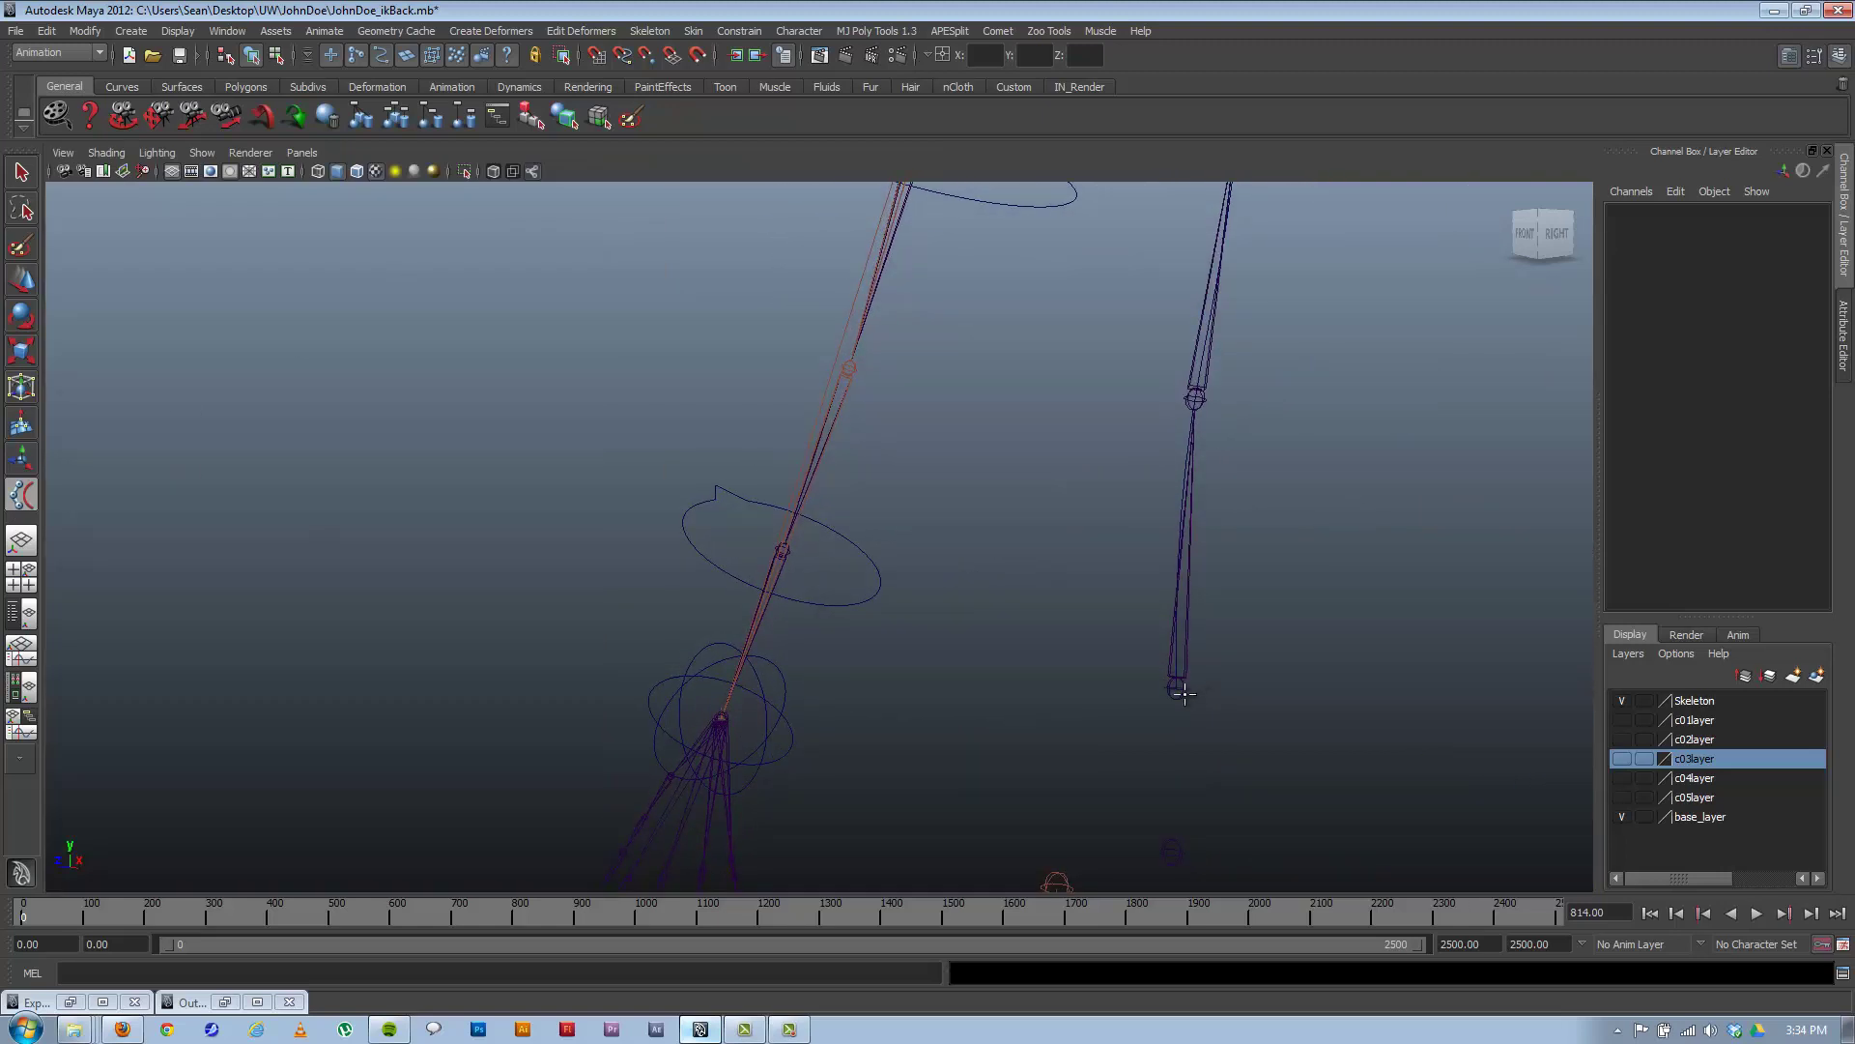
double_click(29, 507)
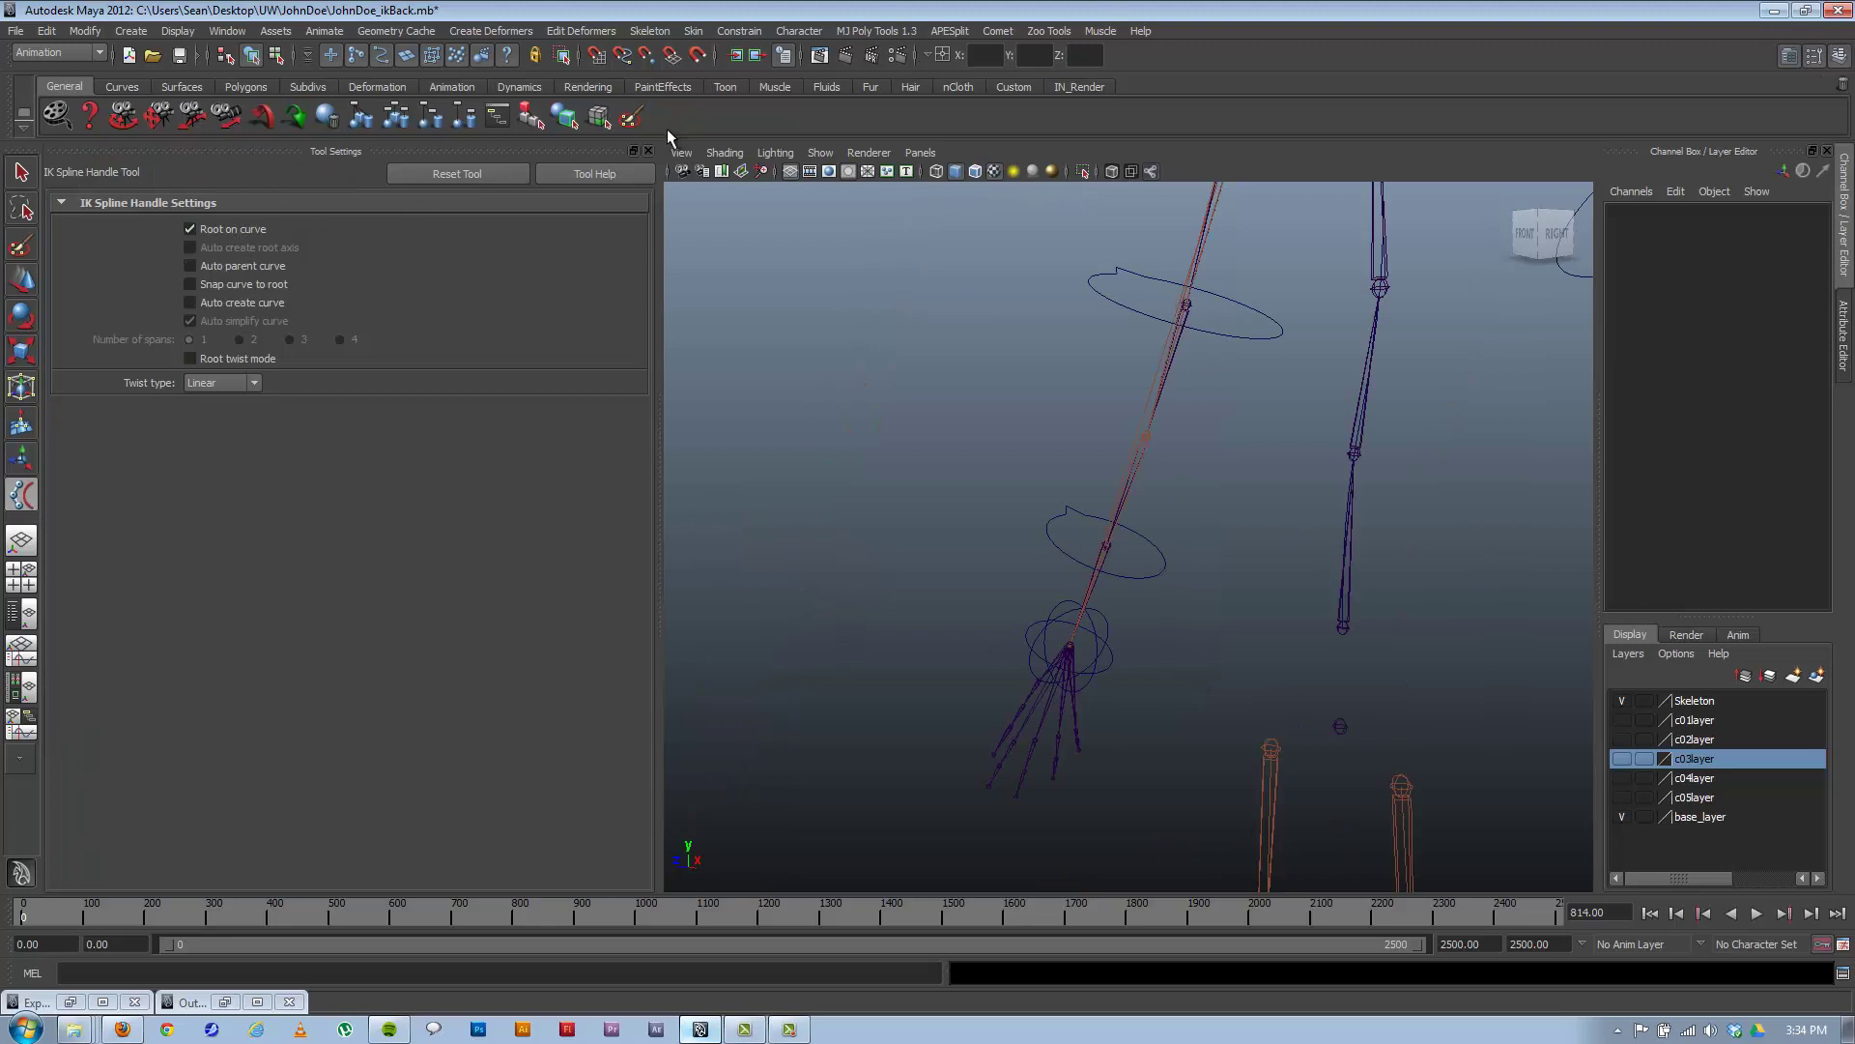
click(648, 151)
alt+right_drag(909, 596, 1034, 642)
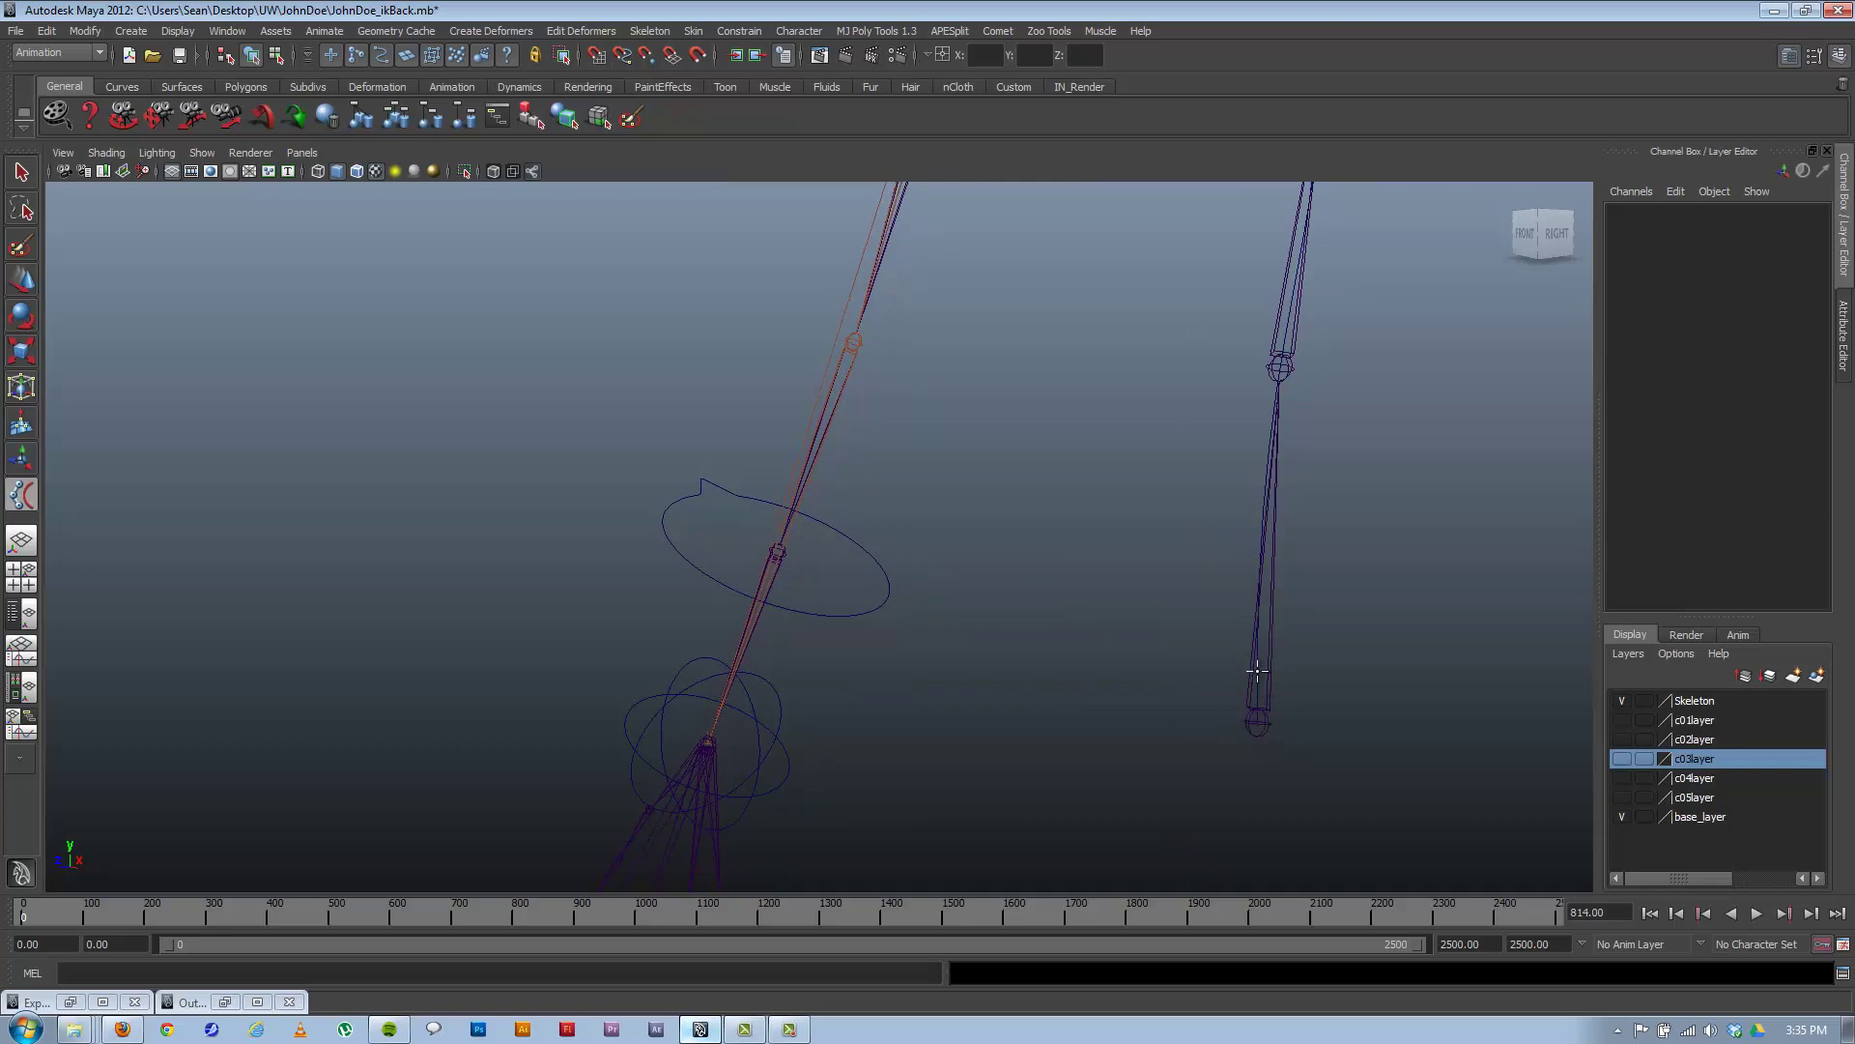
Create an IK spline handle from cl_spine_a_JNT to cl_neck_a_JNT, using the existing curve along the spine.
click(1247, 723)
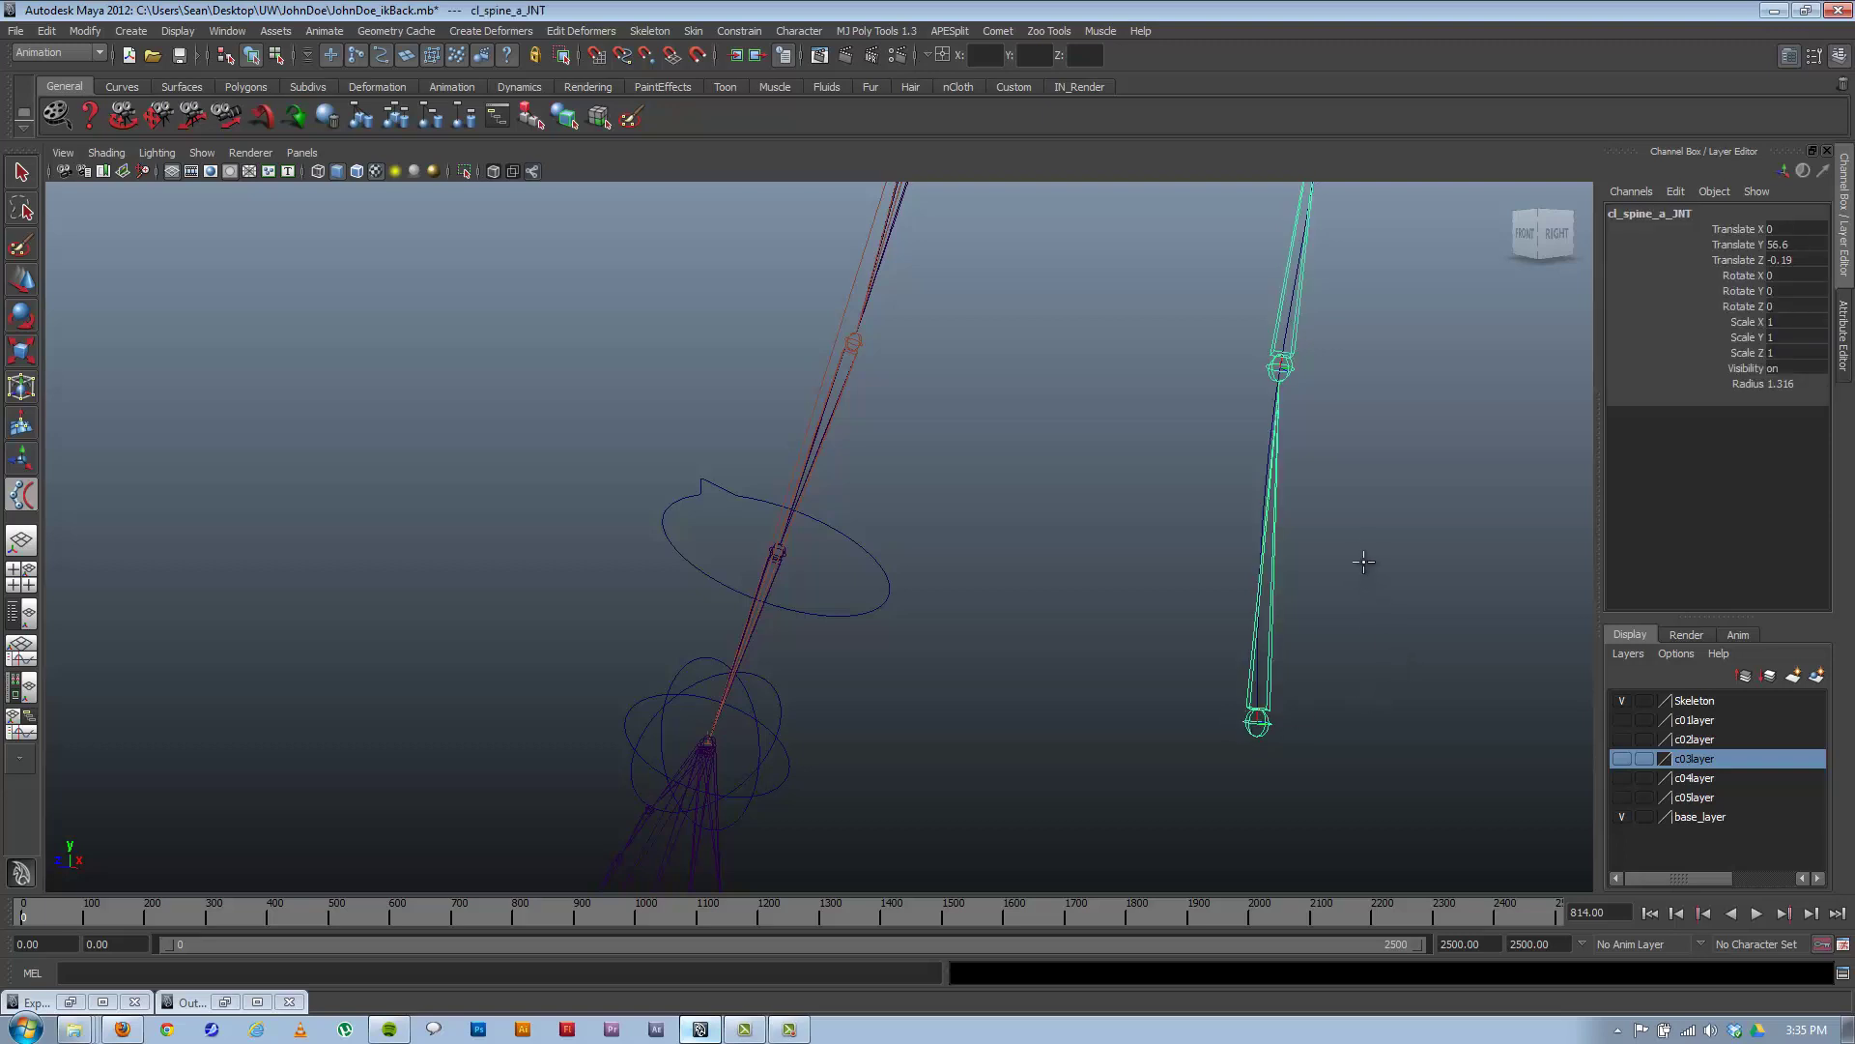
key(f)
alt+middle_drag(963, 260, 908, 672)
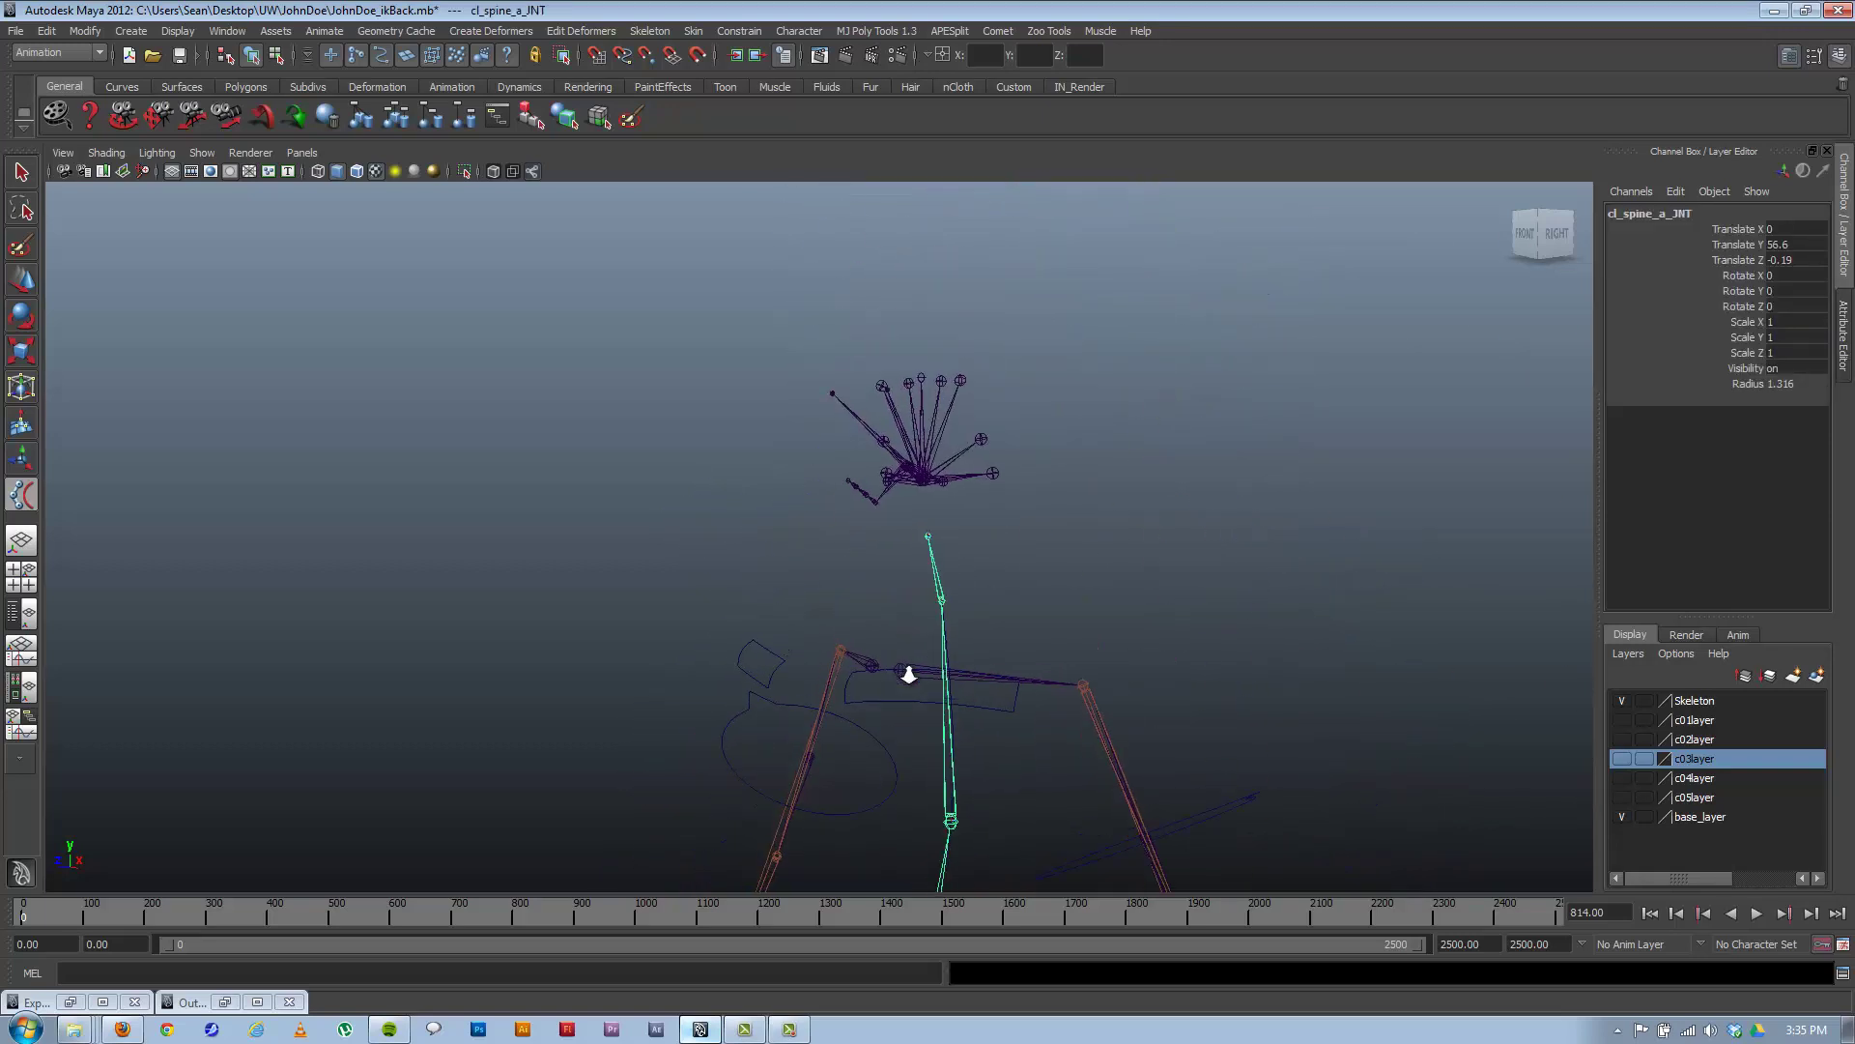
alt+right_drag(907, 672, 1139, 693)
alt+middle_drag(1159, 638, 1010, 519)
alt+right_drag(1011, 527, 1116, 623)
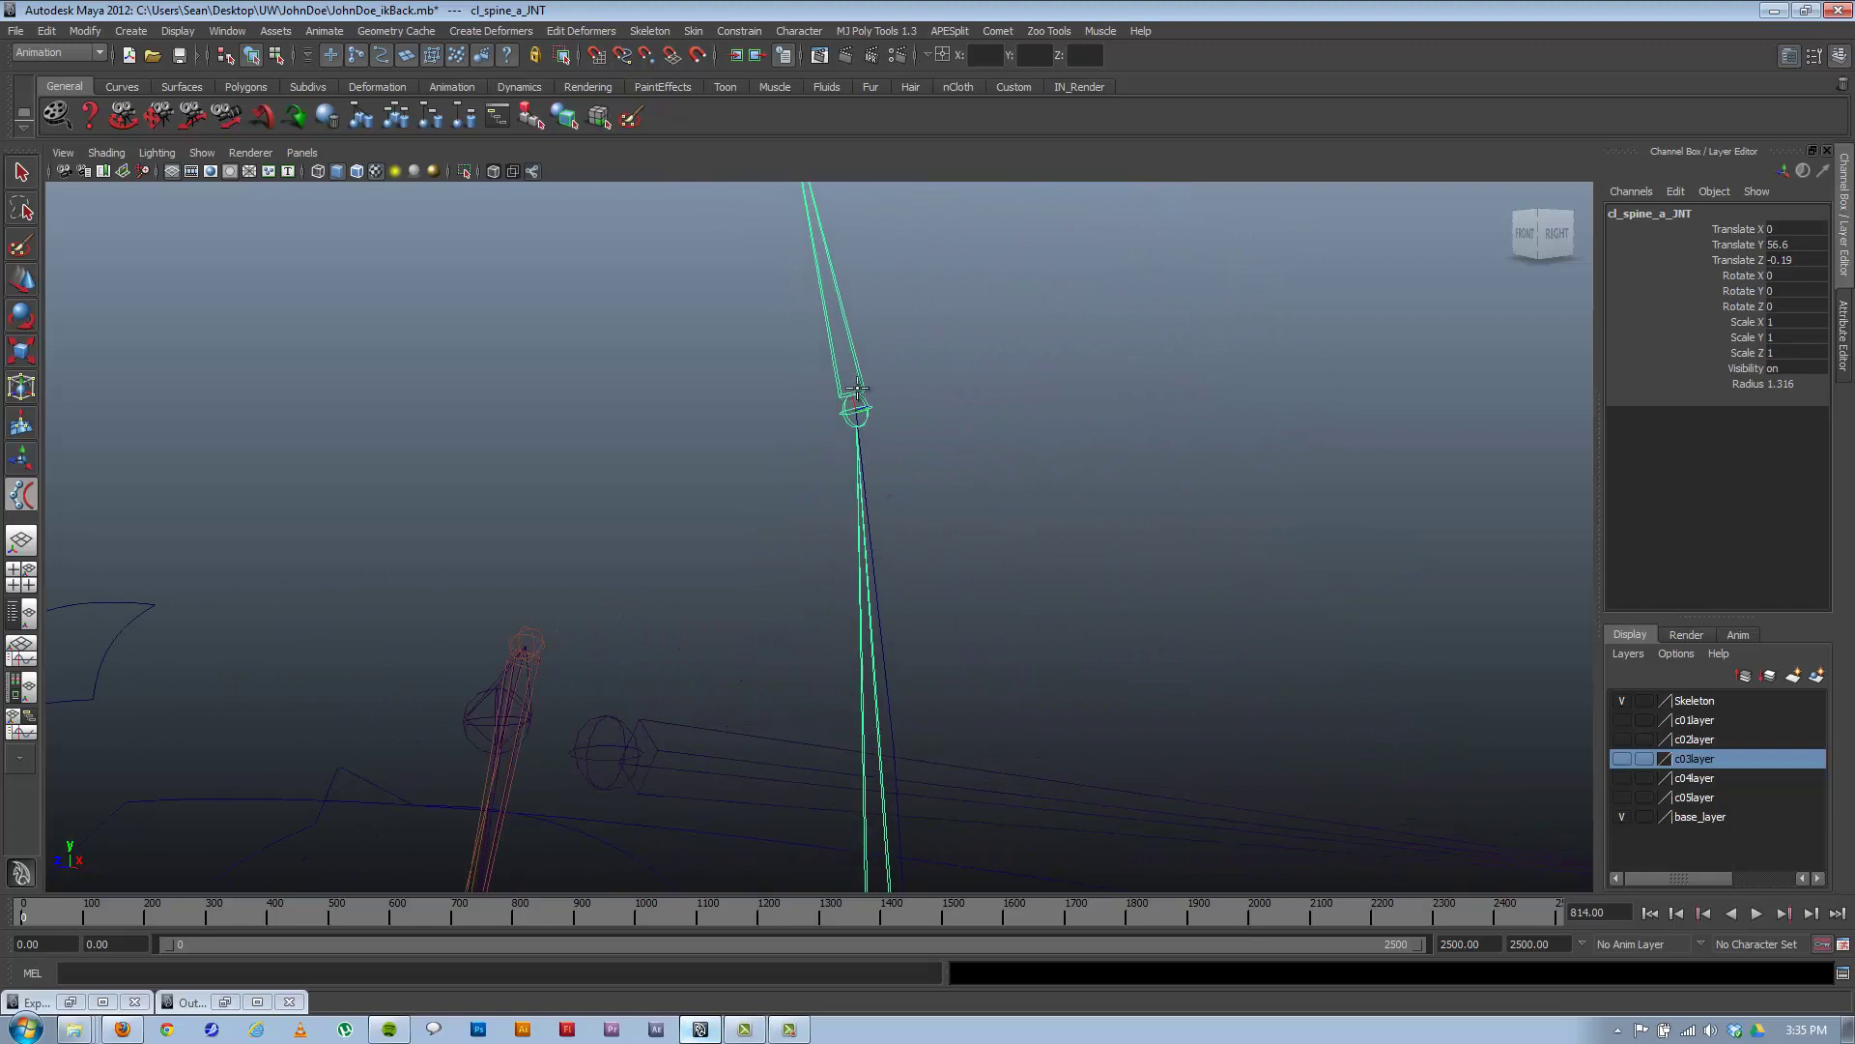
shift+click(847, 409)
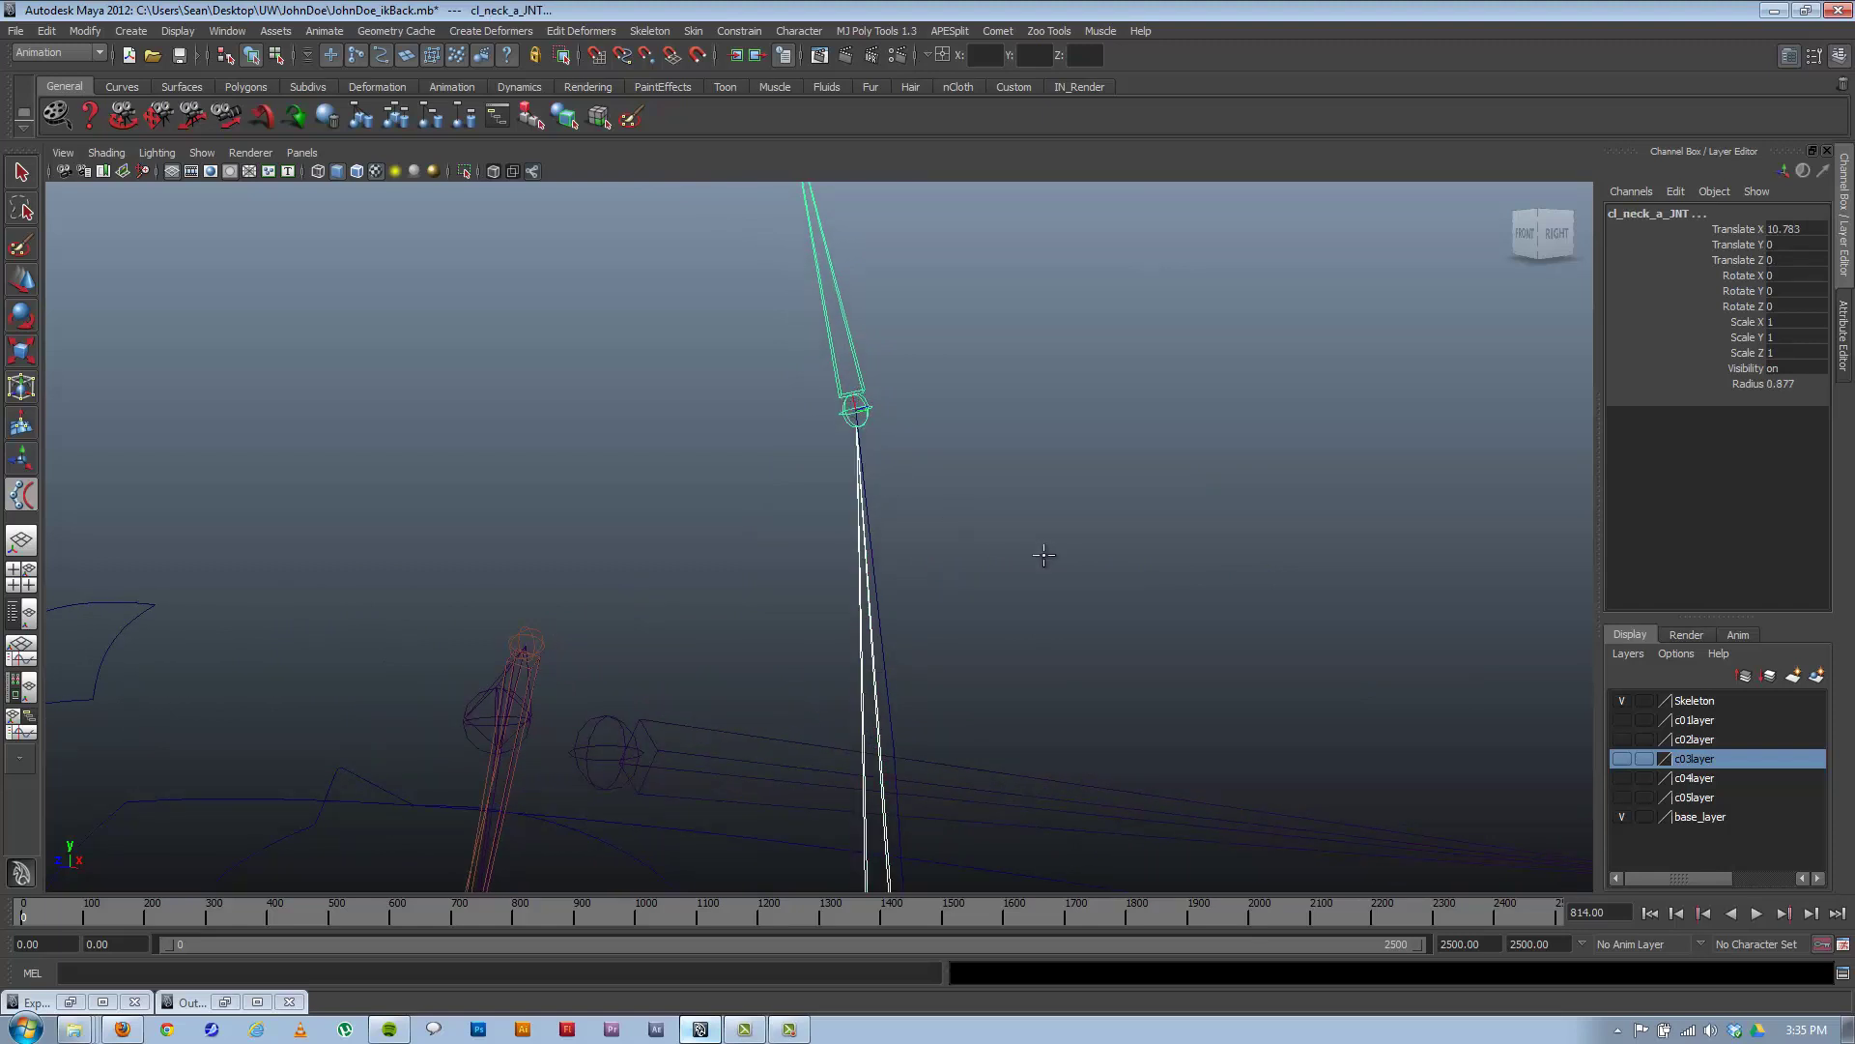
alt+right_drag(1075, 561, 788, 541)
alt+middle_drag(801, 667, 795, 494)
alt+right_drag(795, 494, 995, 655)
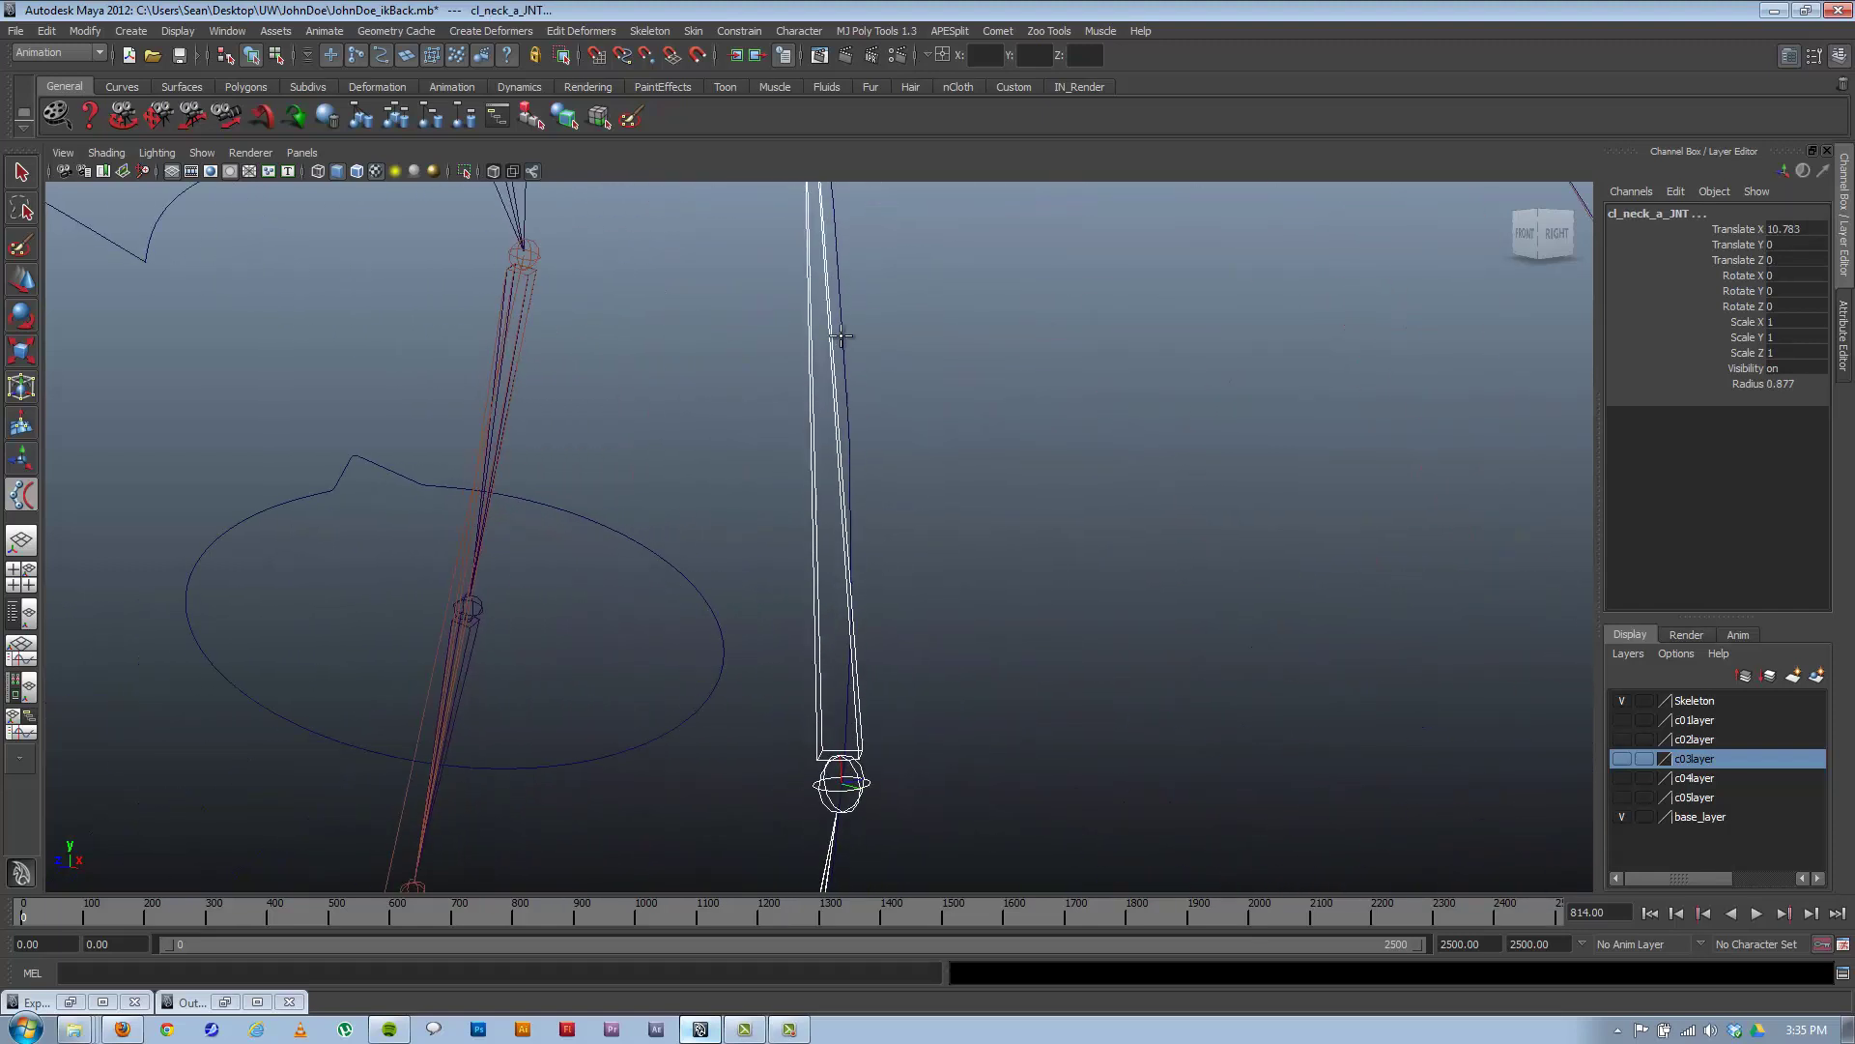
click(839, 287)
Hide the joints in the viewport to inspect the IK handle, then show them again.
alt+right_drag(1031, 444, 692, 465)
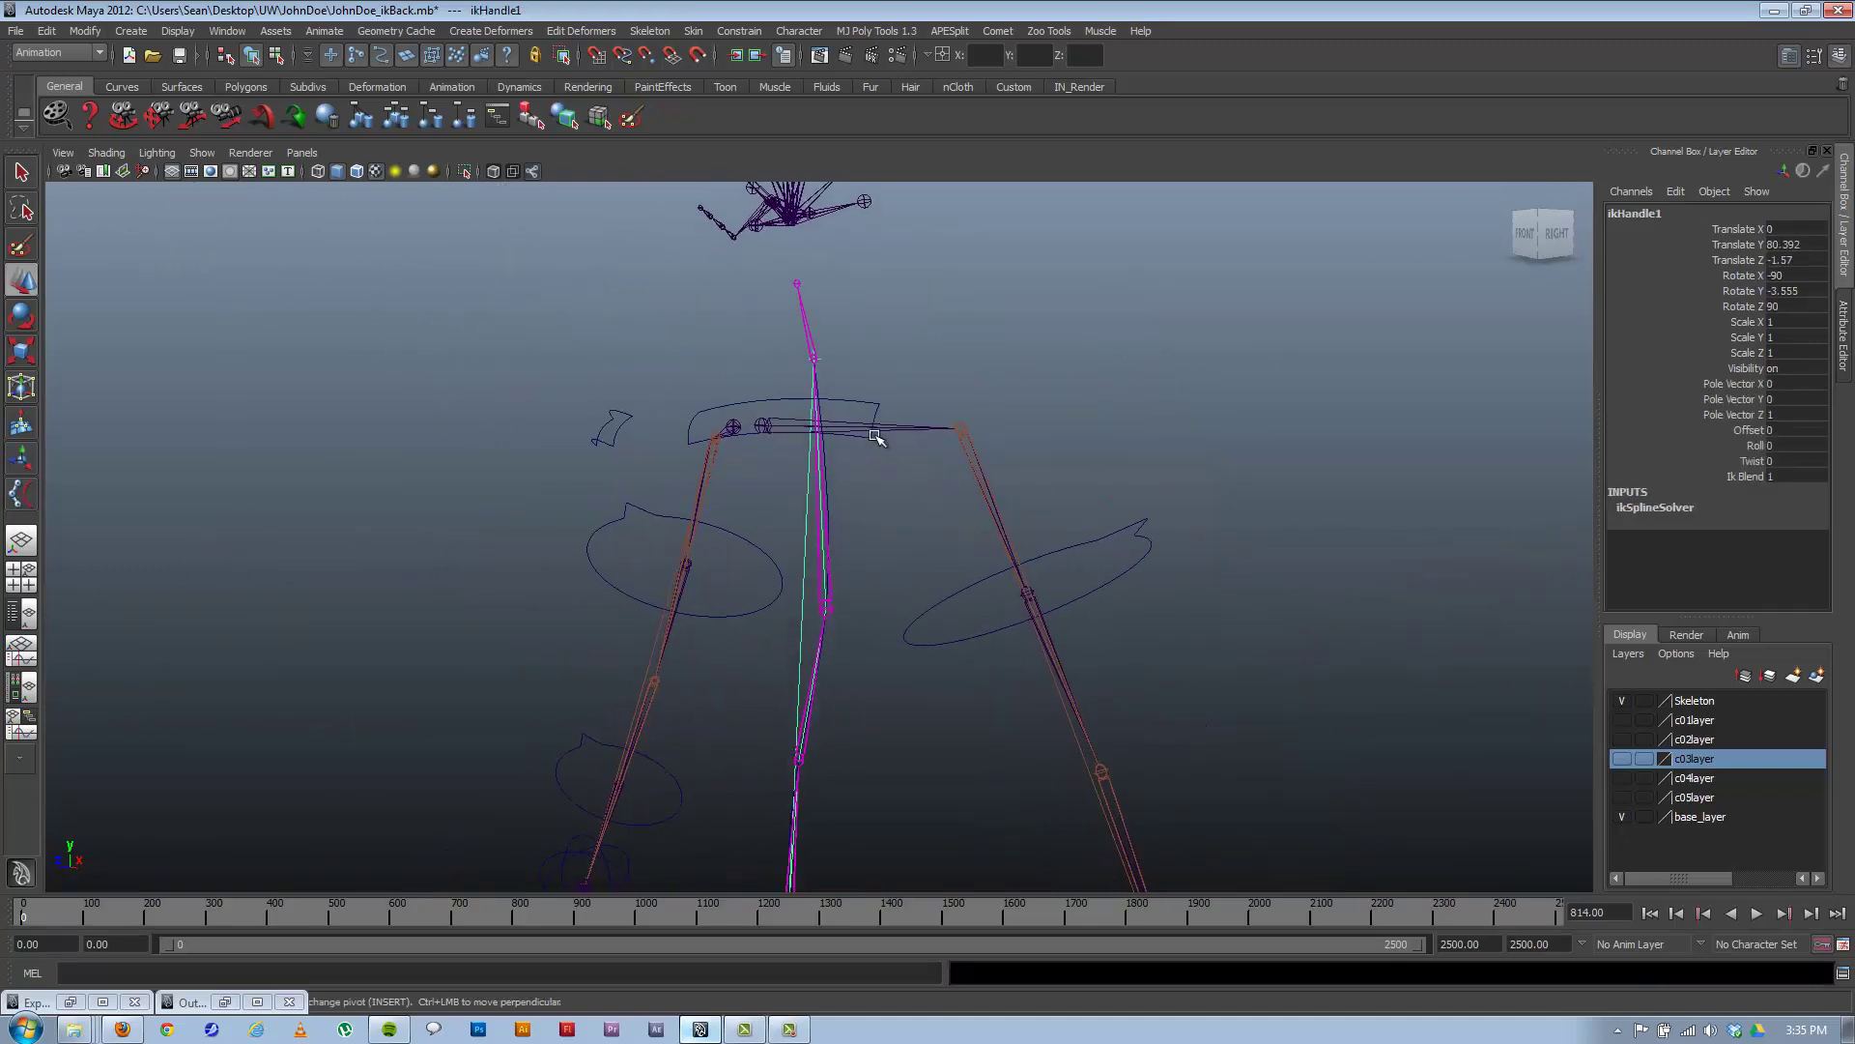
click(204, 153)
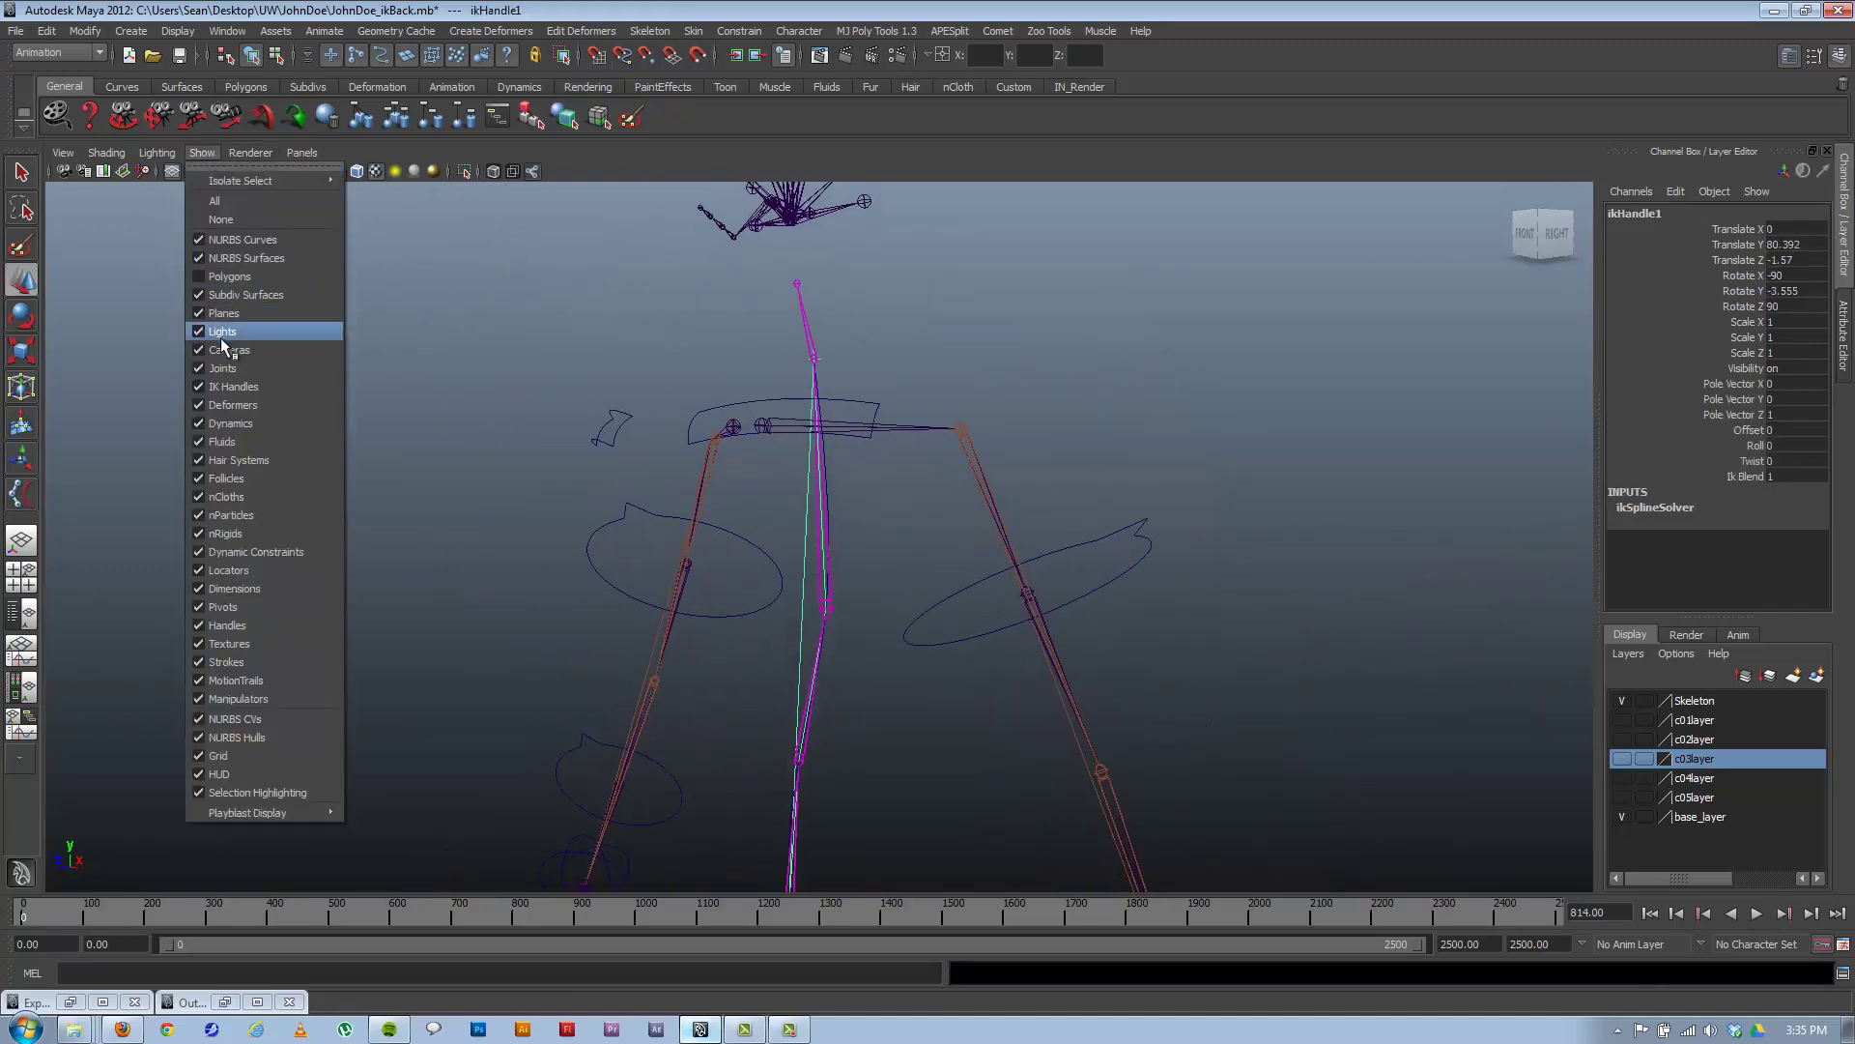
click(230, 368)
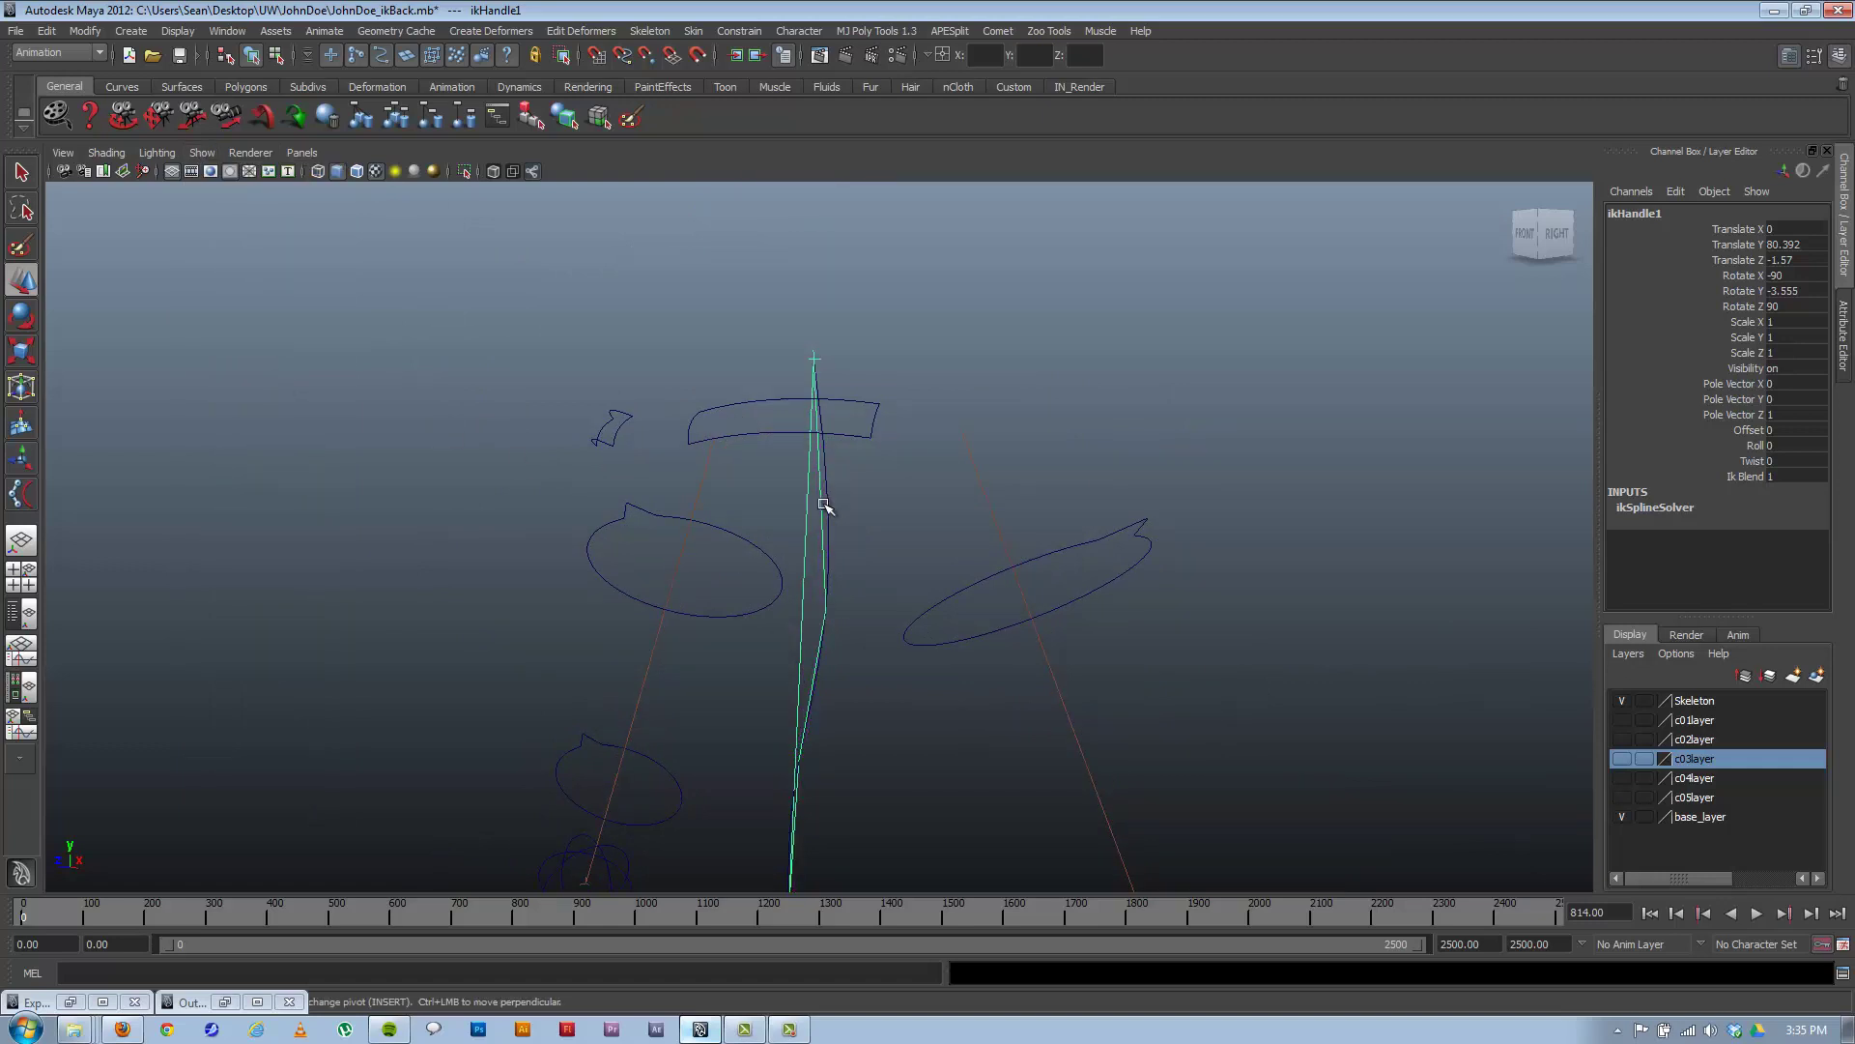
click(203, 153)
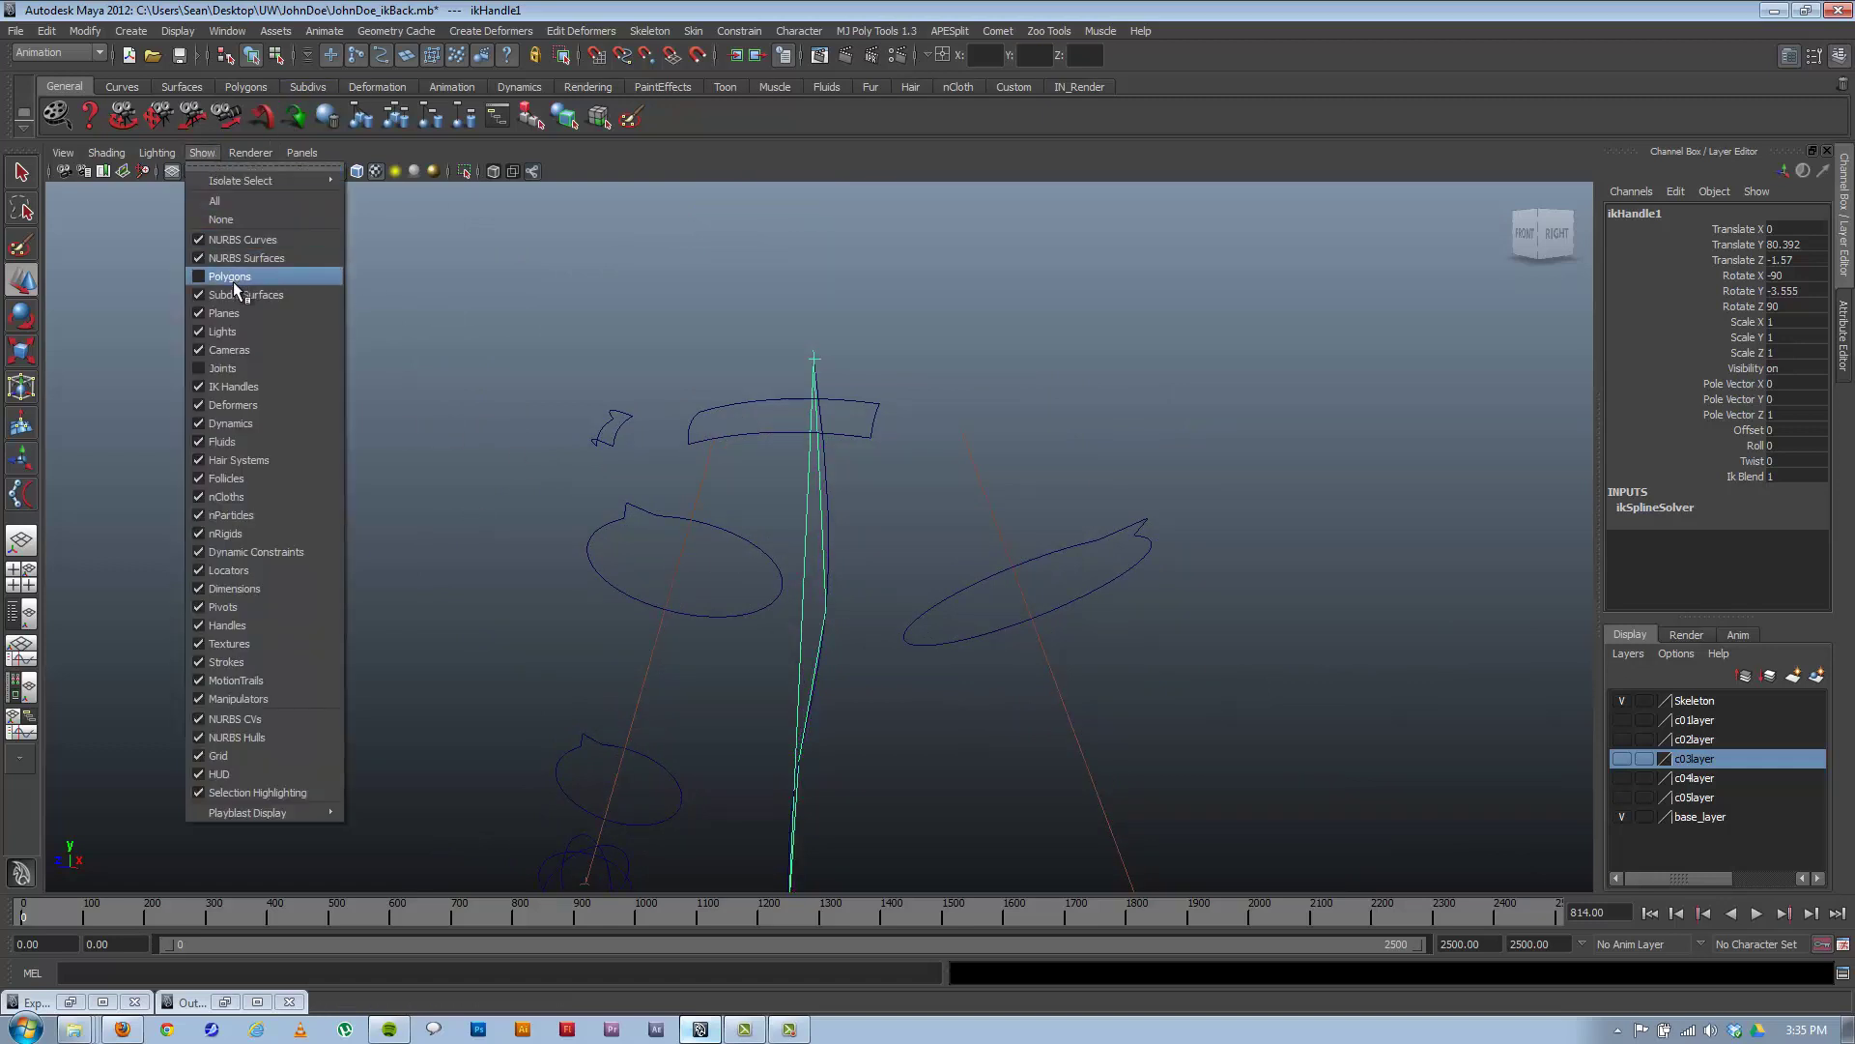
click(232, 368)
Try moving the spine curve's three lowest CVs along Z to test the spline handle, then return to object selection.
alt+drag(878, 674, 923, 546)
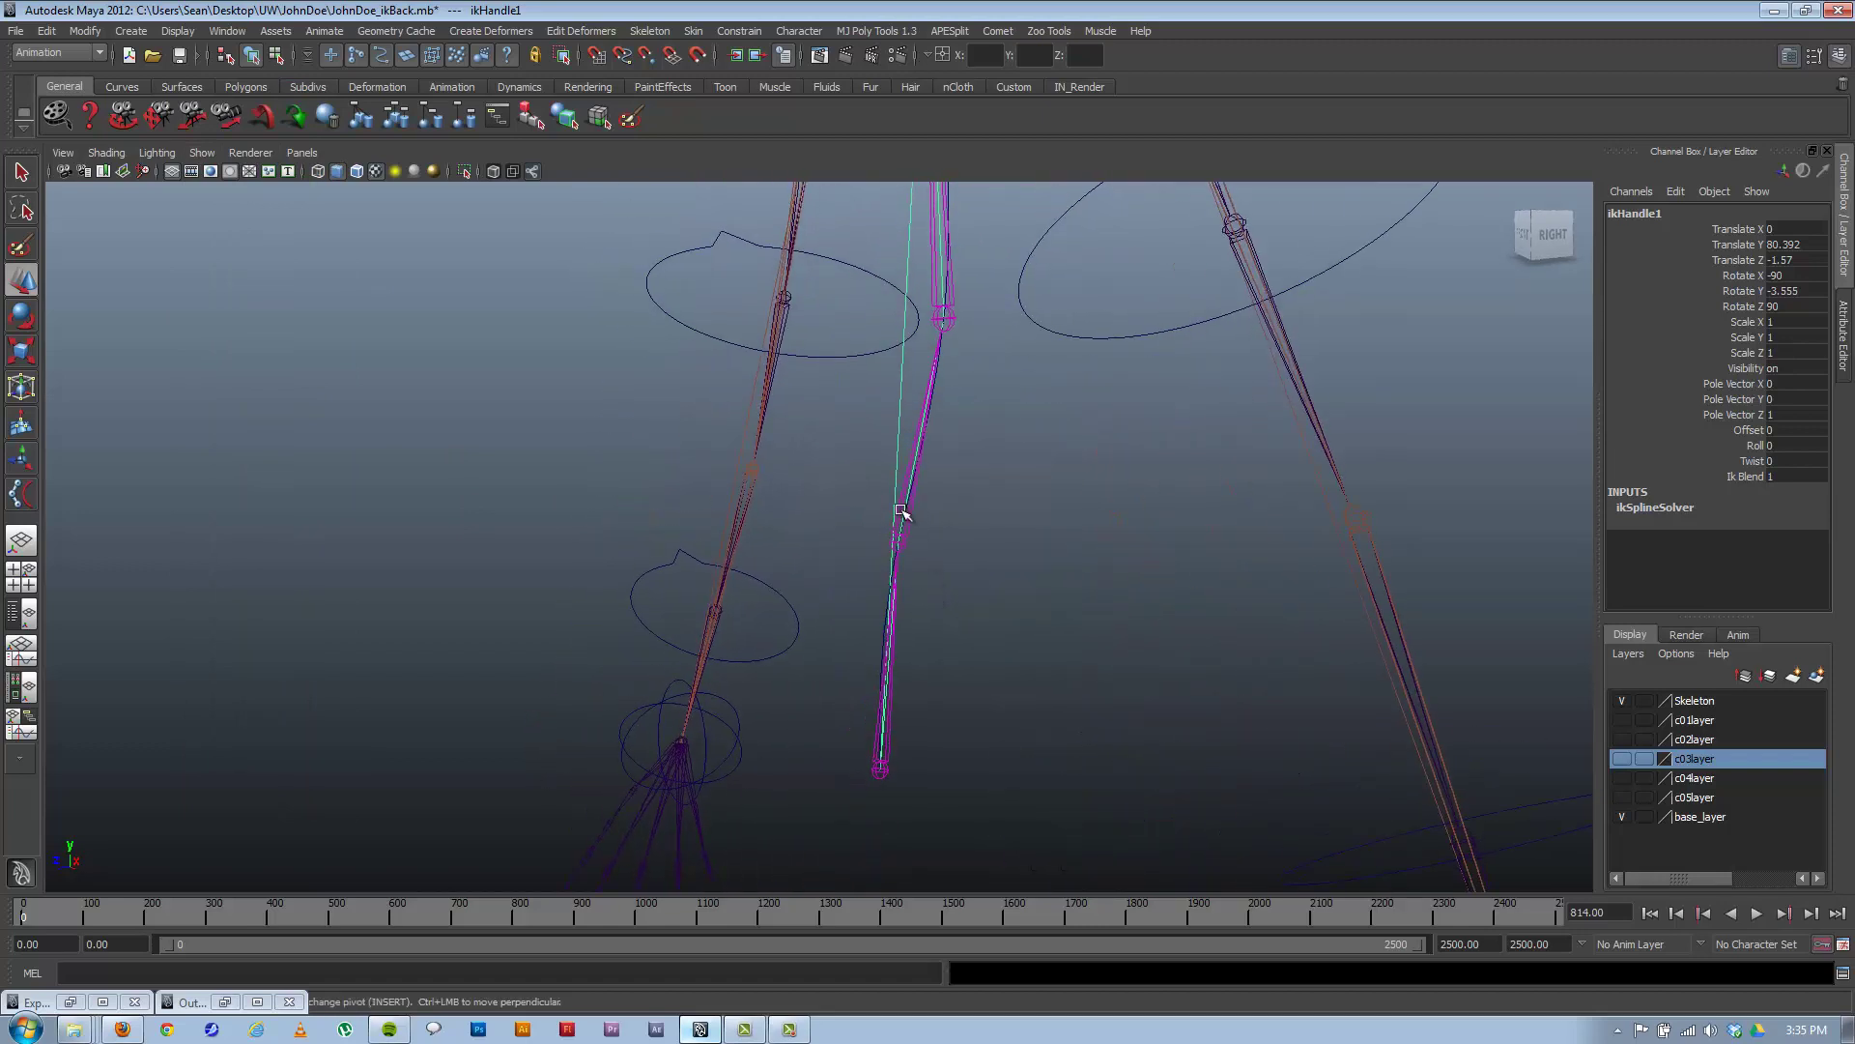
click(881, 641)
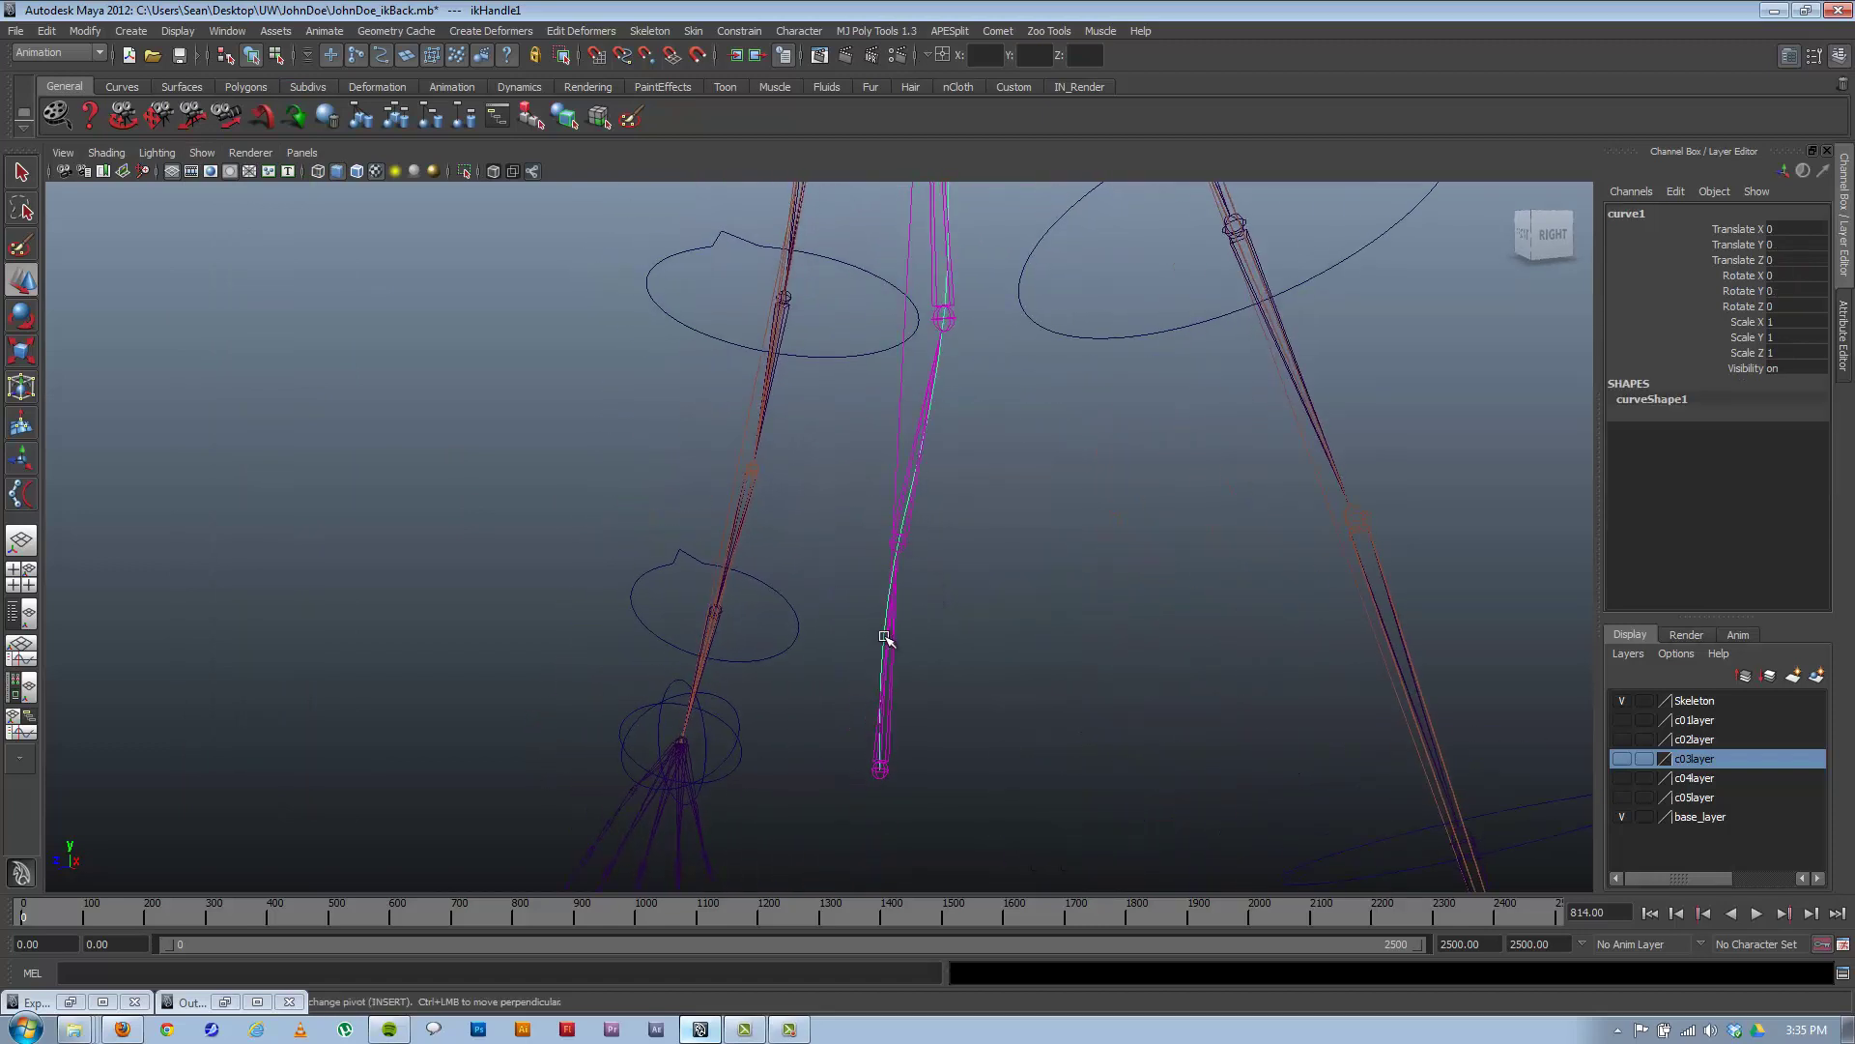
key(F8)
alt+right_drag(1005, 506, 852, 479)
drag(802, 532, 989, 731)
drag(801, 626, 744, 570)
alt+right_drag(818, 561, 999, 634)
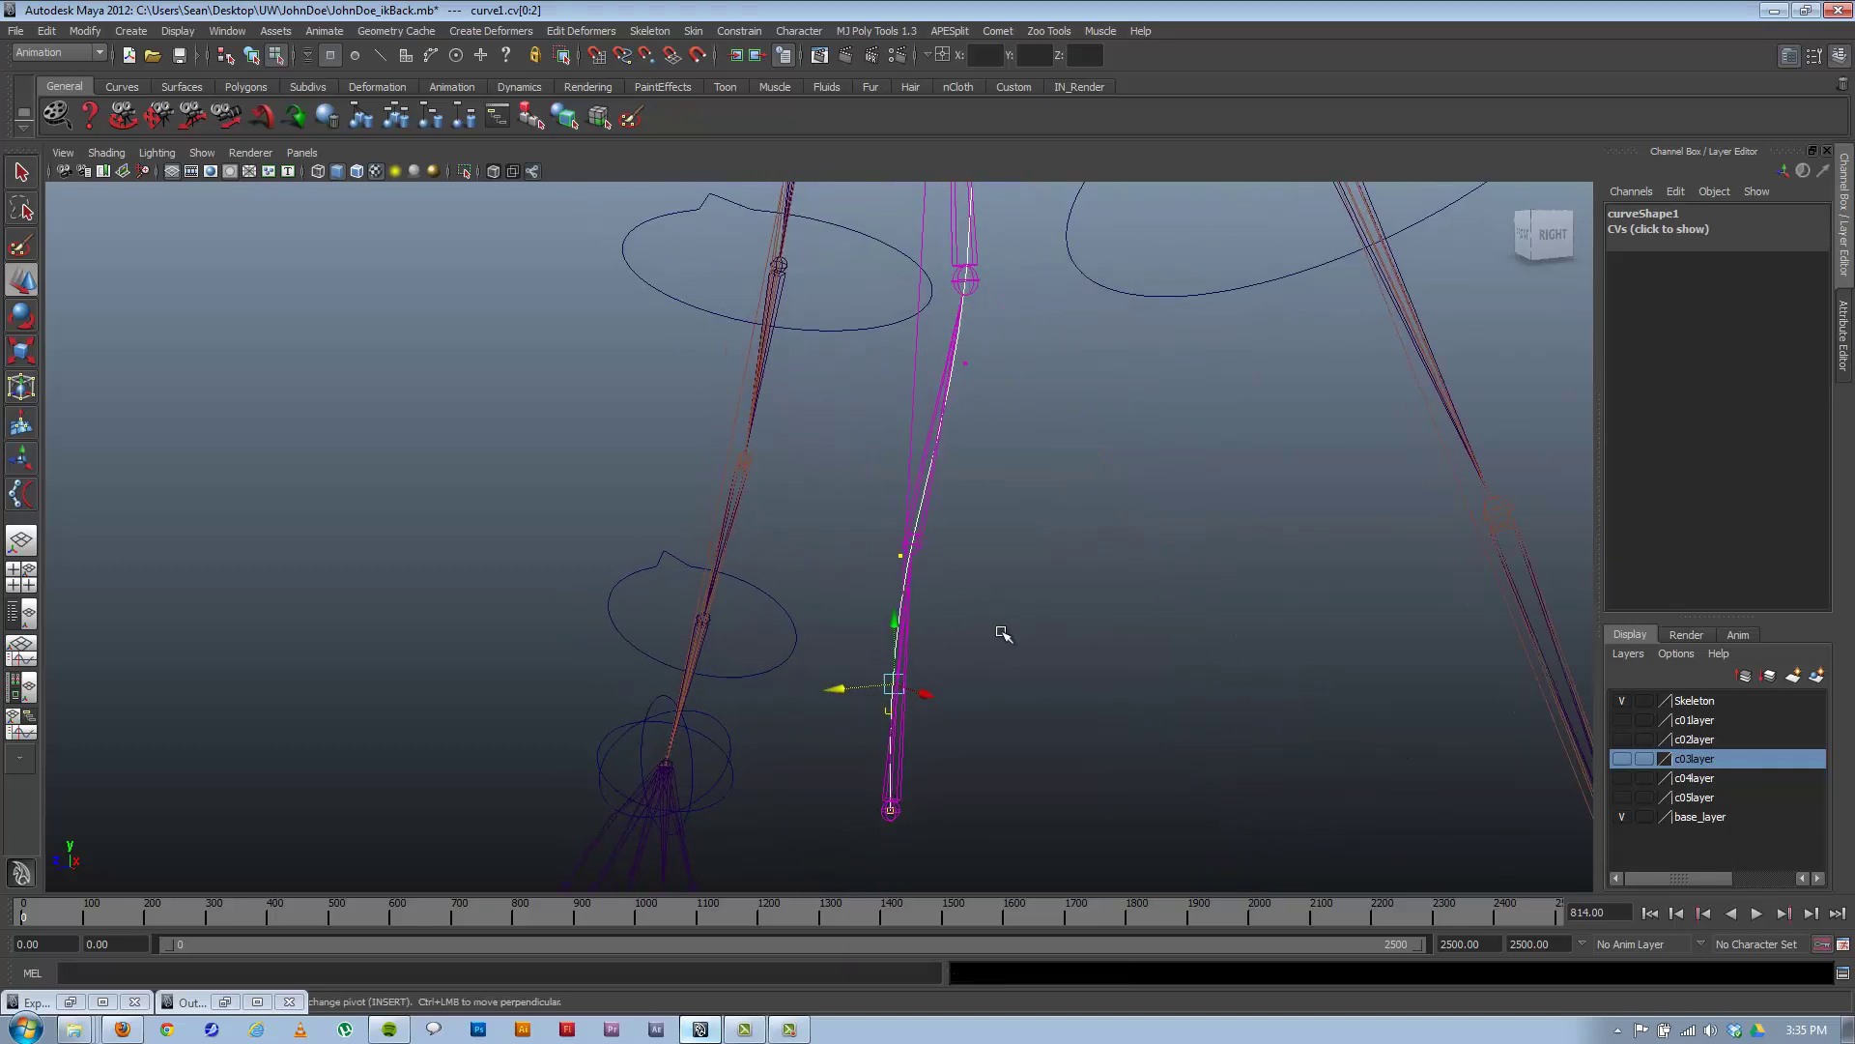
click(251, 55)
Inspect the rotation values of the spine joints cl_spine_a_JNT, cl_spine_b_JNT and cl_spine_c_JNT, then clear the selection.
click(918, 723)
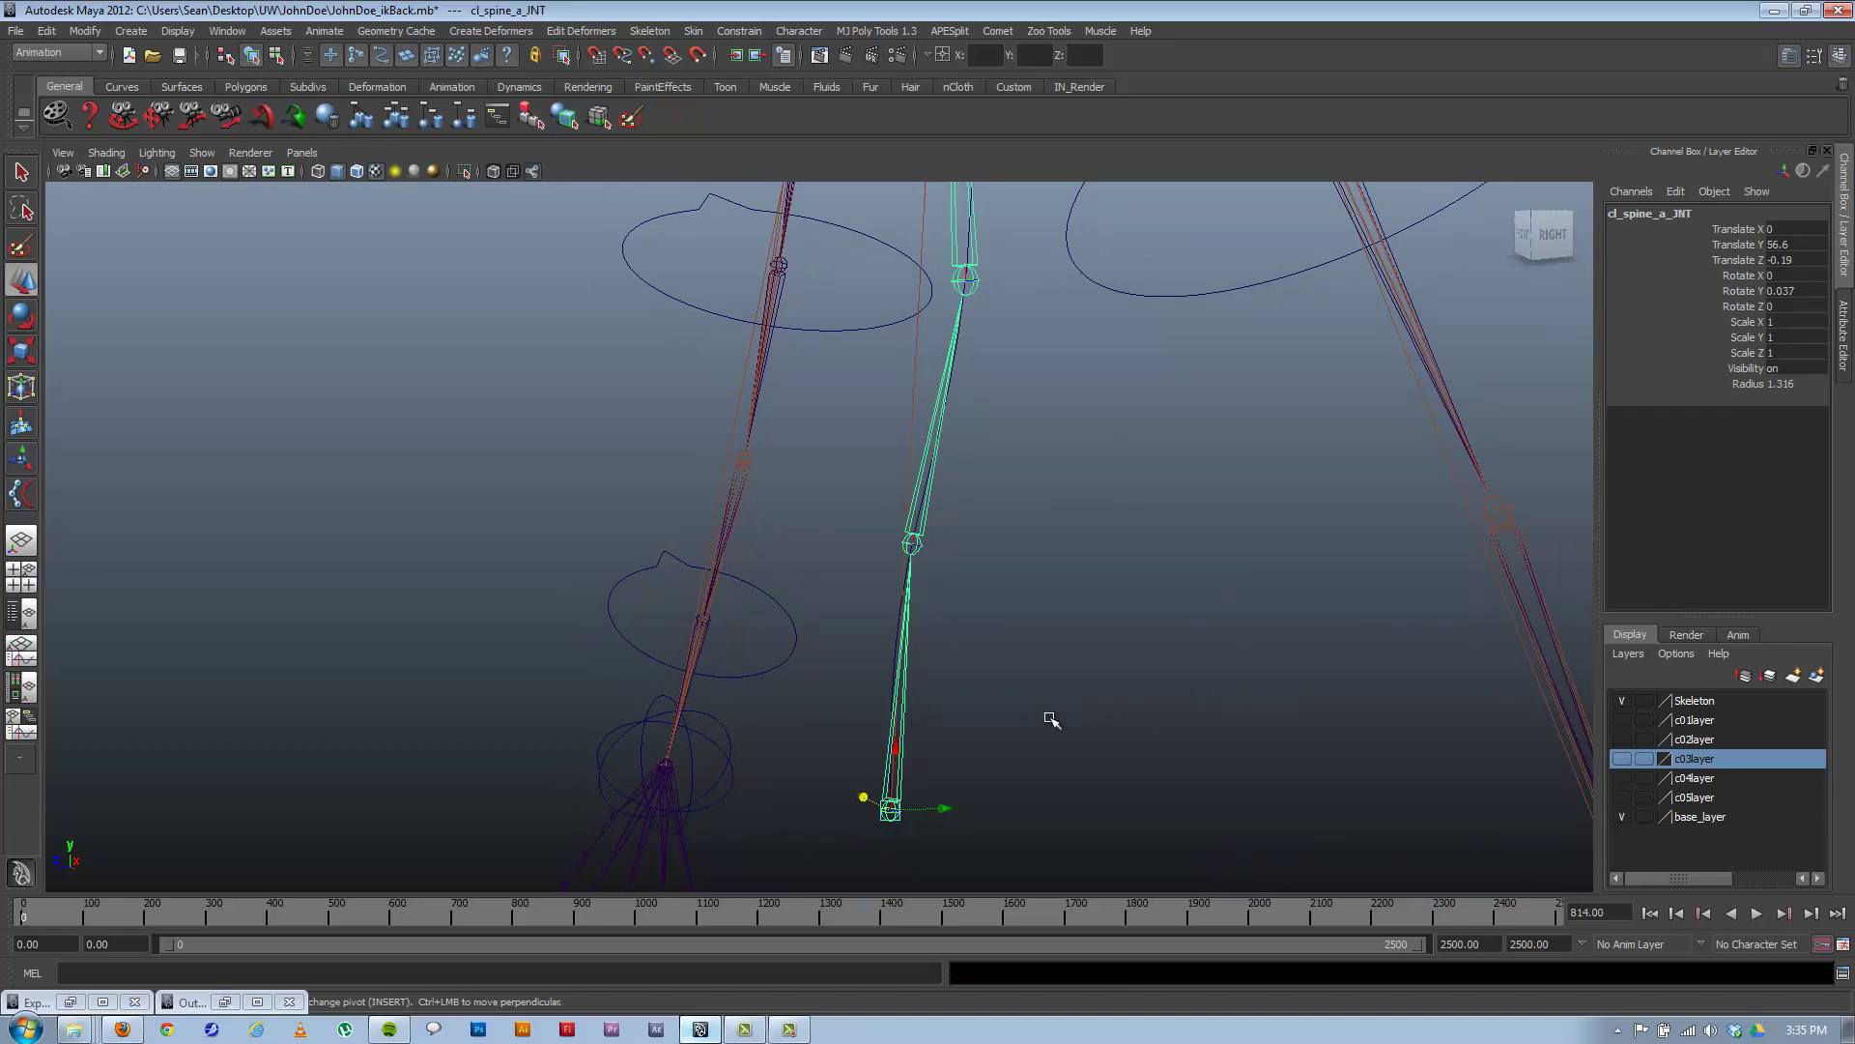
click(915, 497)
alt+middle_drag(922, 261, 925, 472)
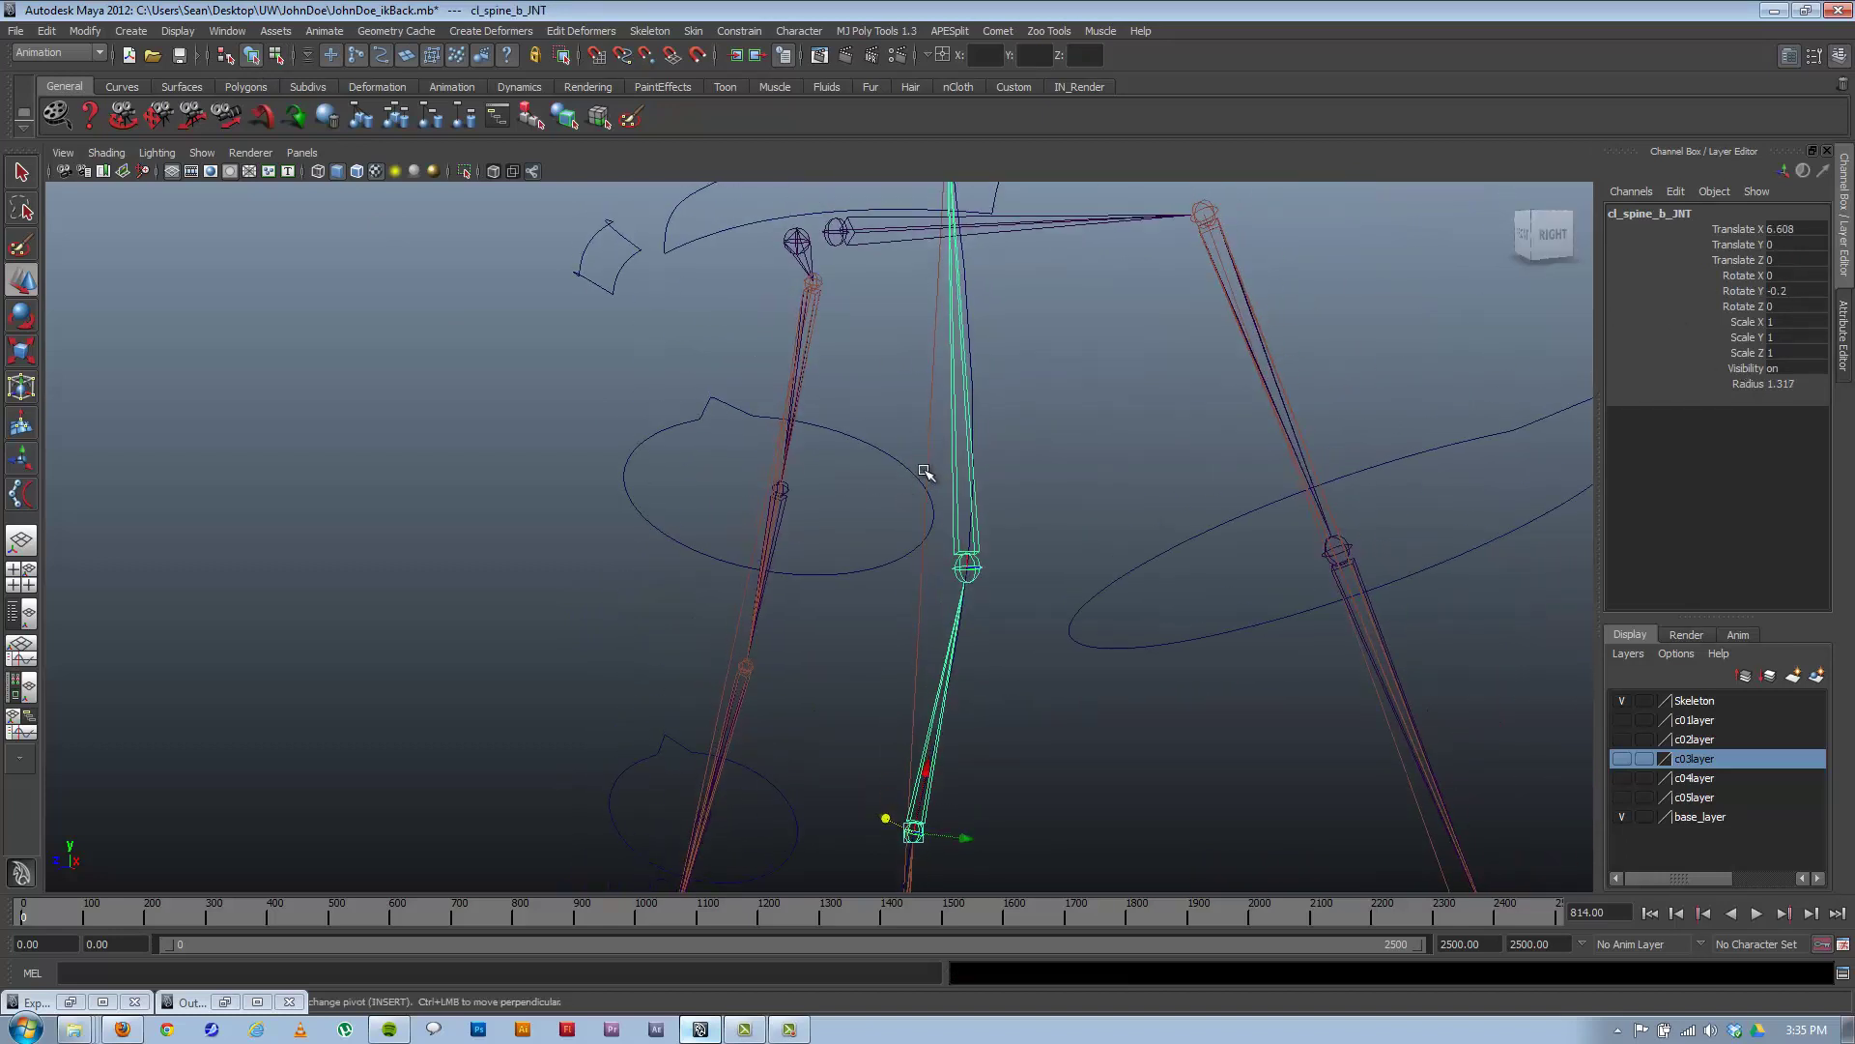
click(969, 427)
alt+right_drag(969, 430, 957, 486)
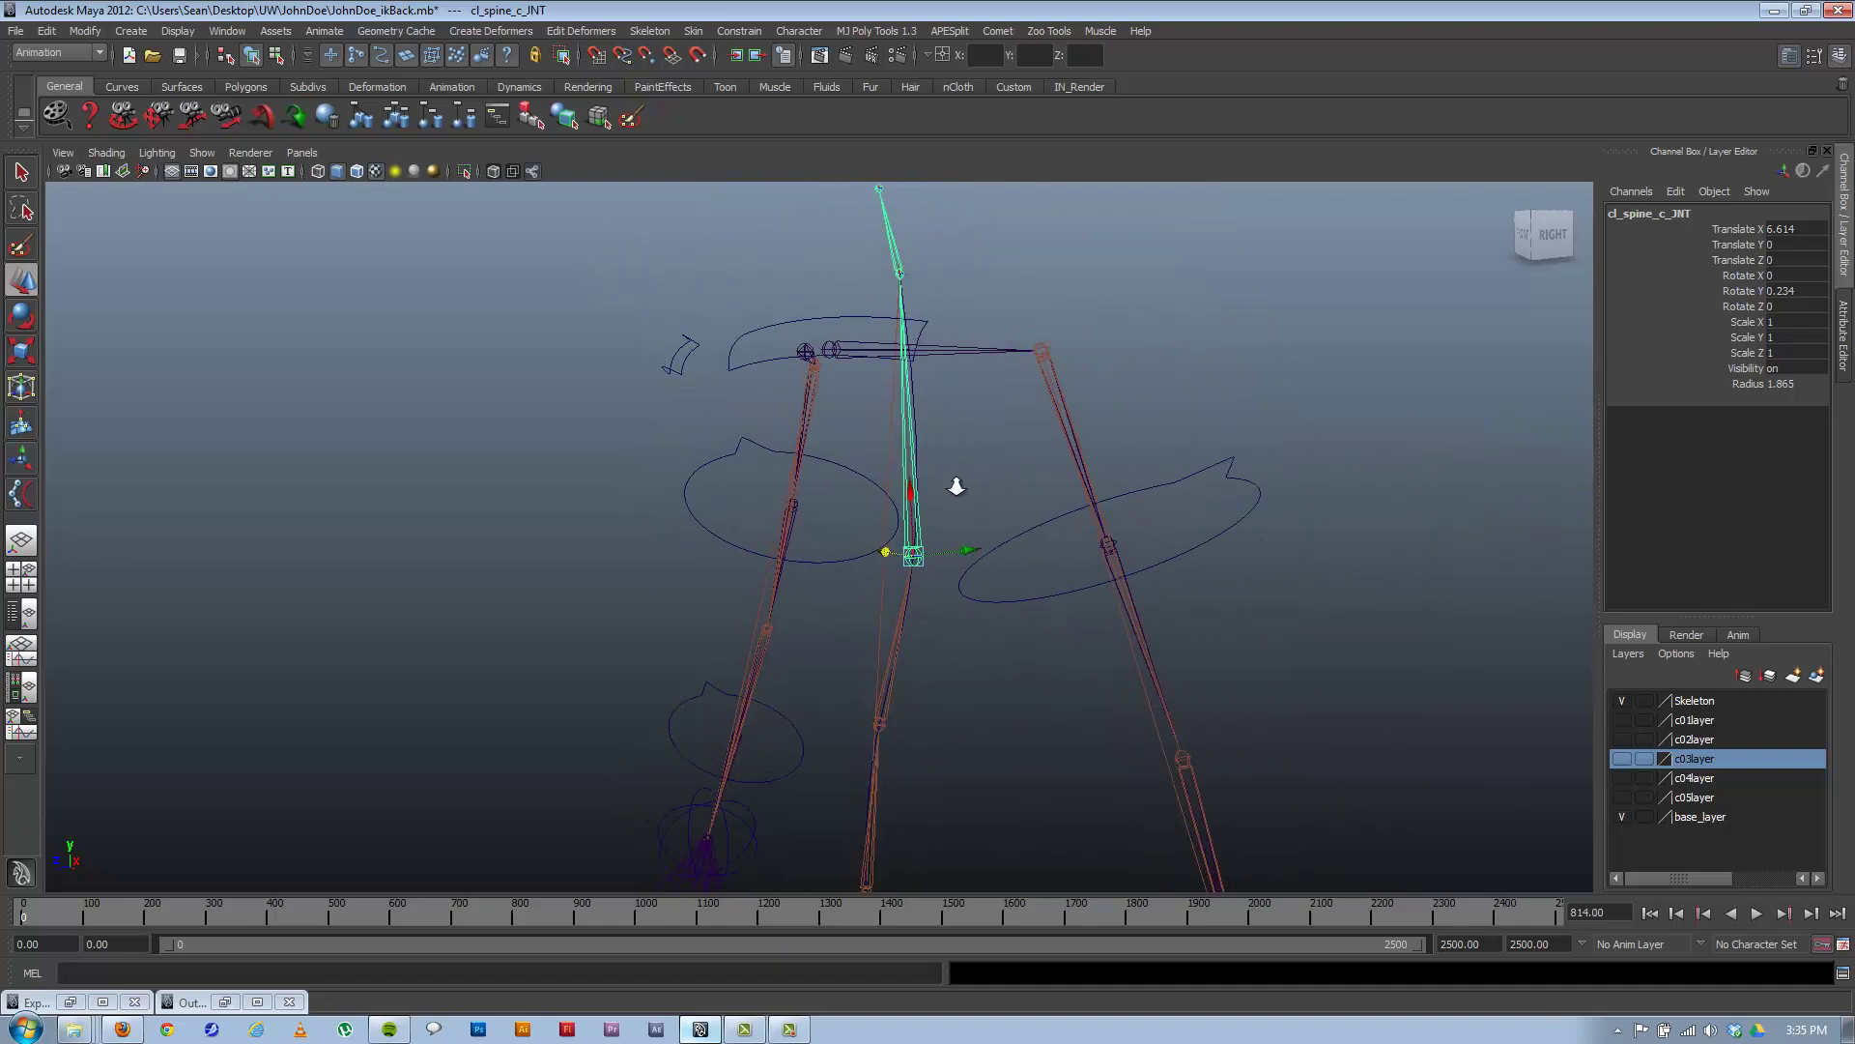
alt+right_drag(1001, 357, 978, 415)
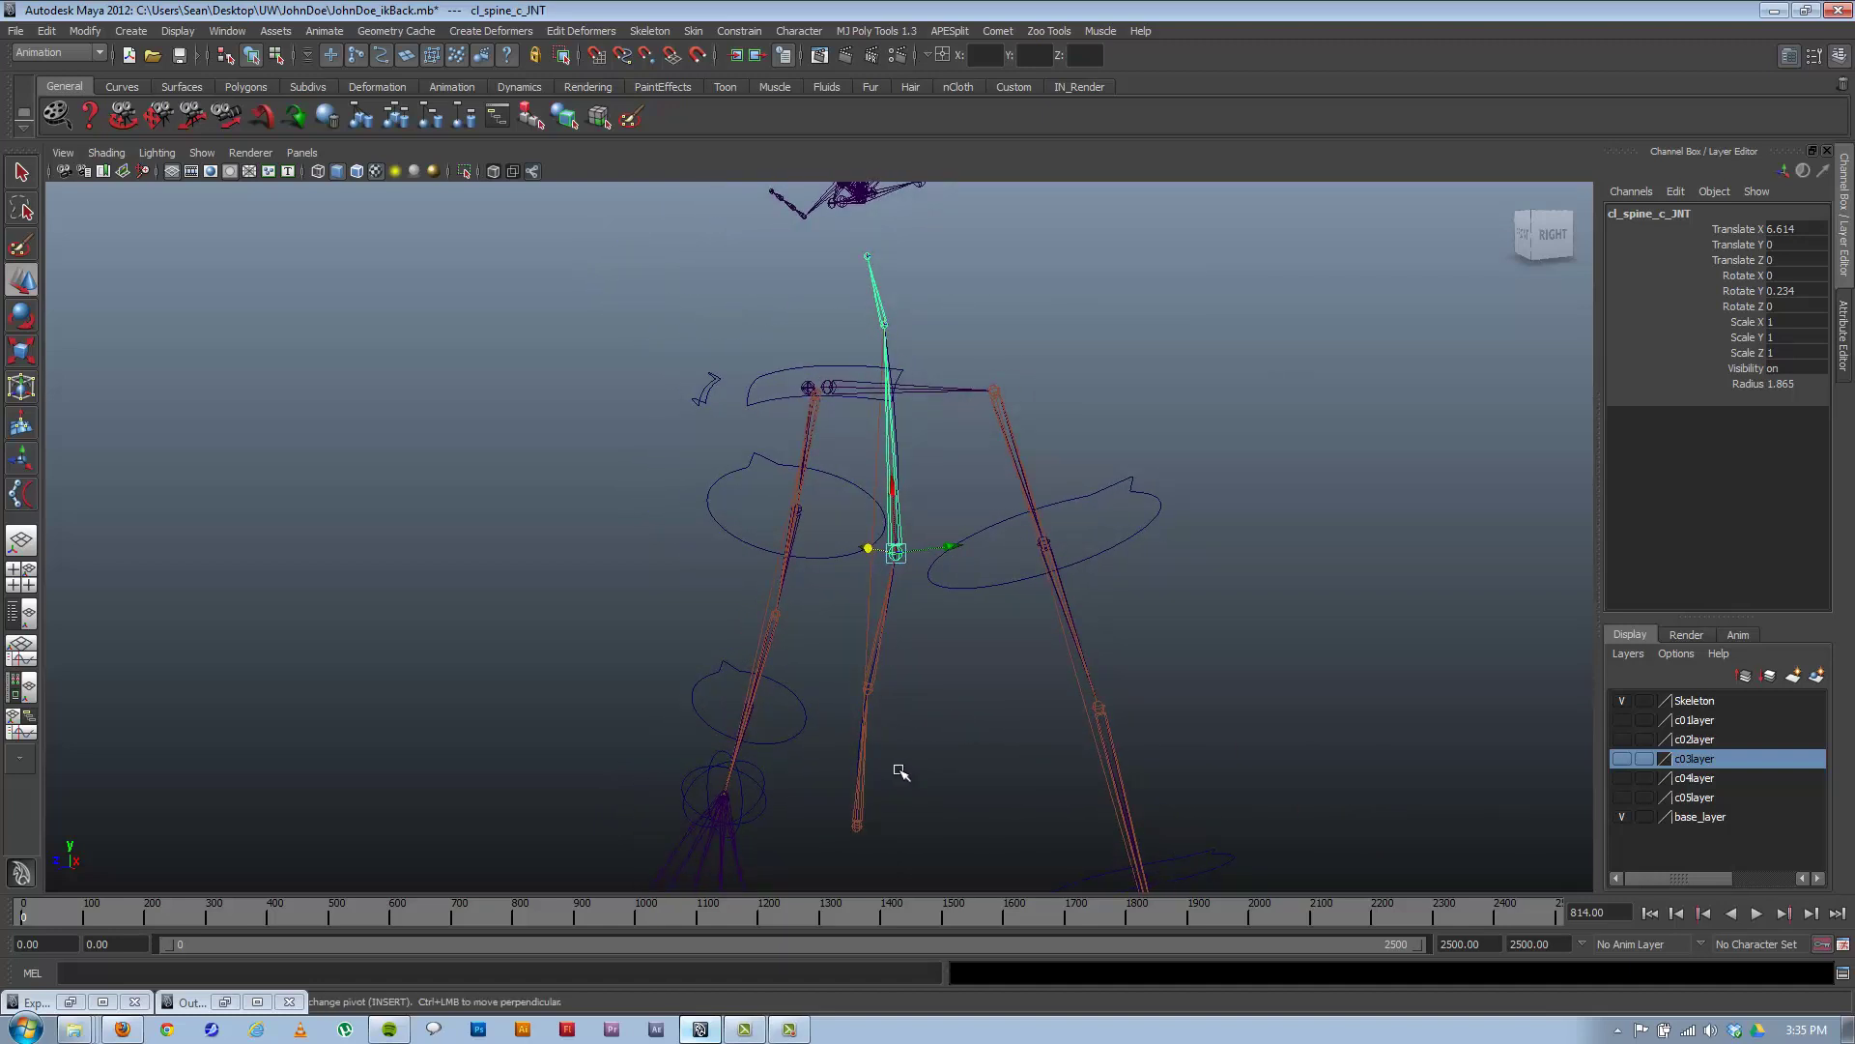
alt+middle_drag(900, 772, 945, 580)
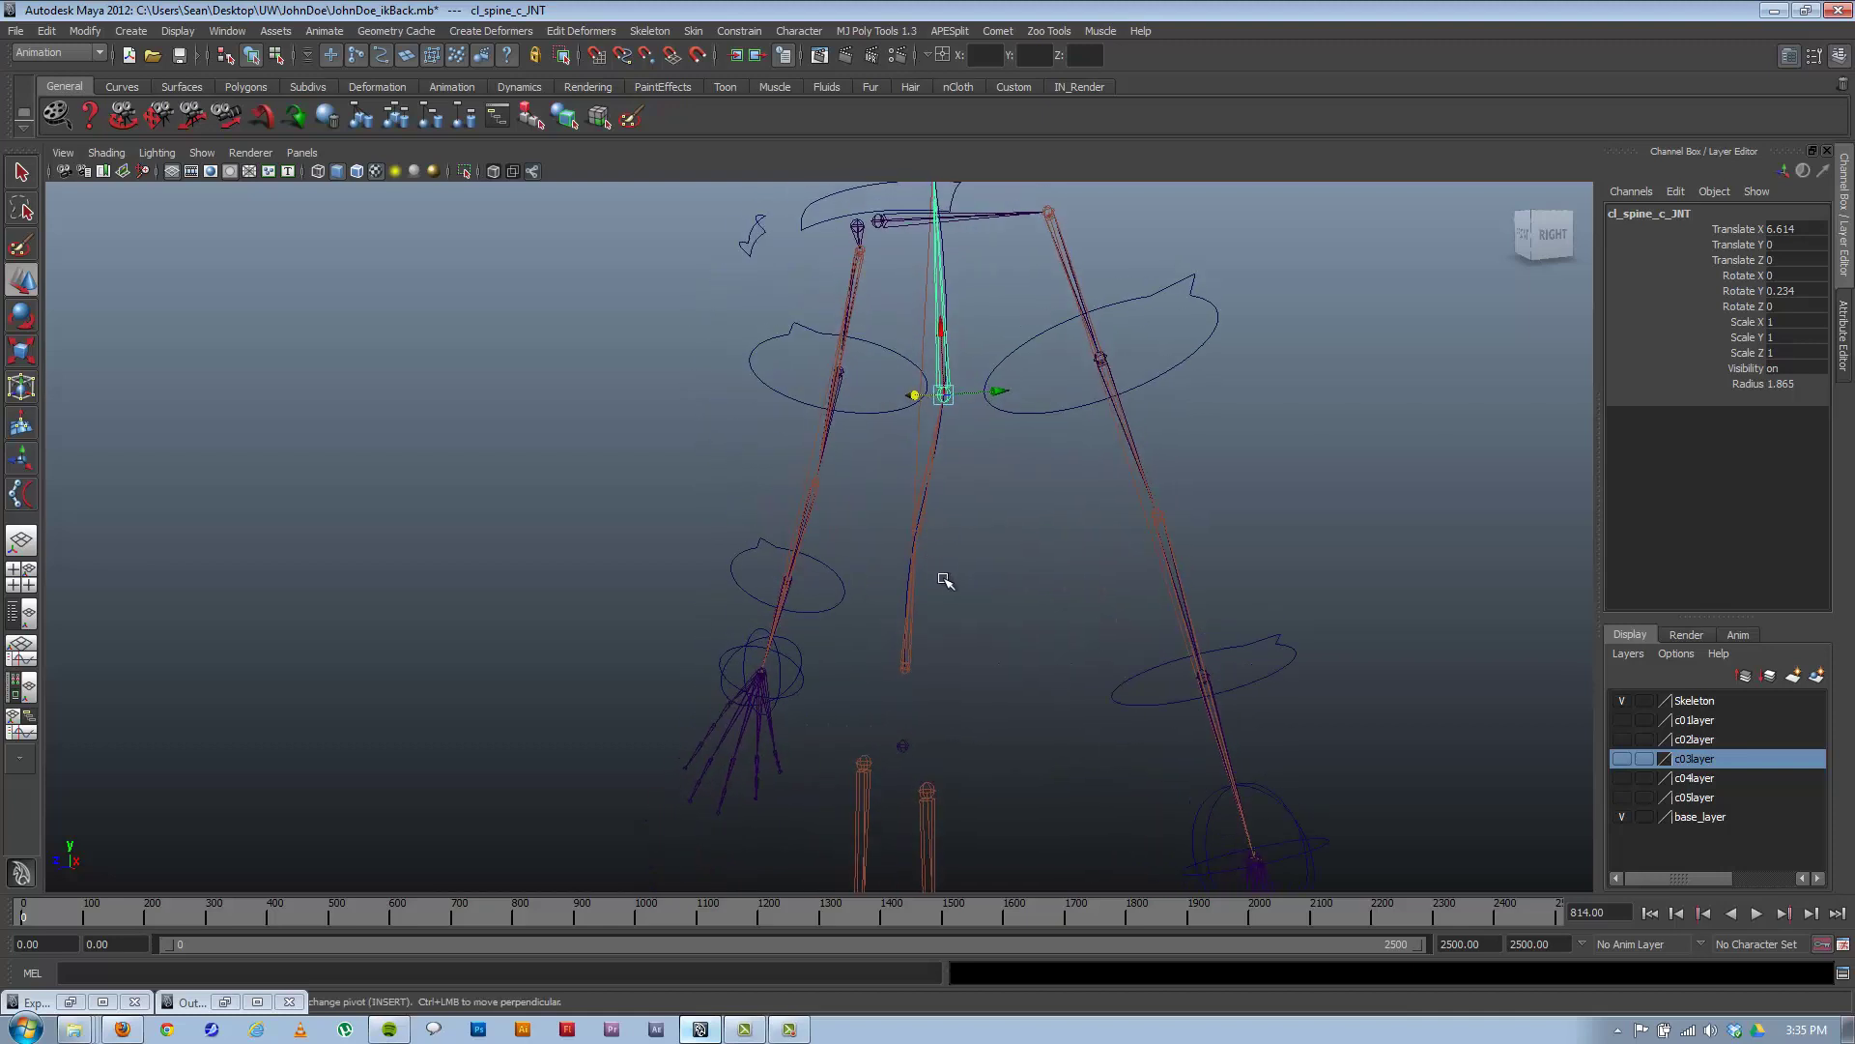
click(1000, 645)
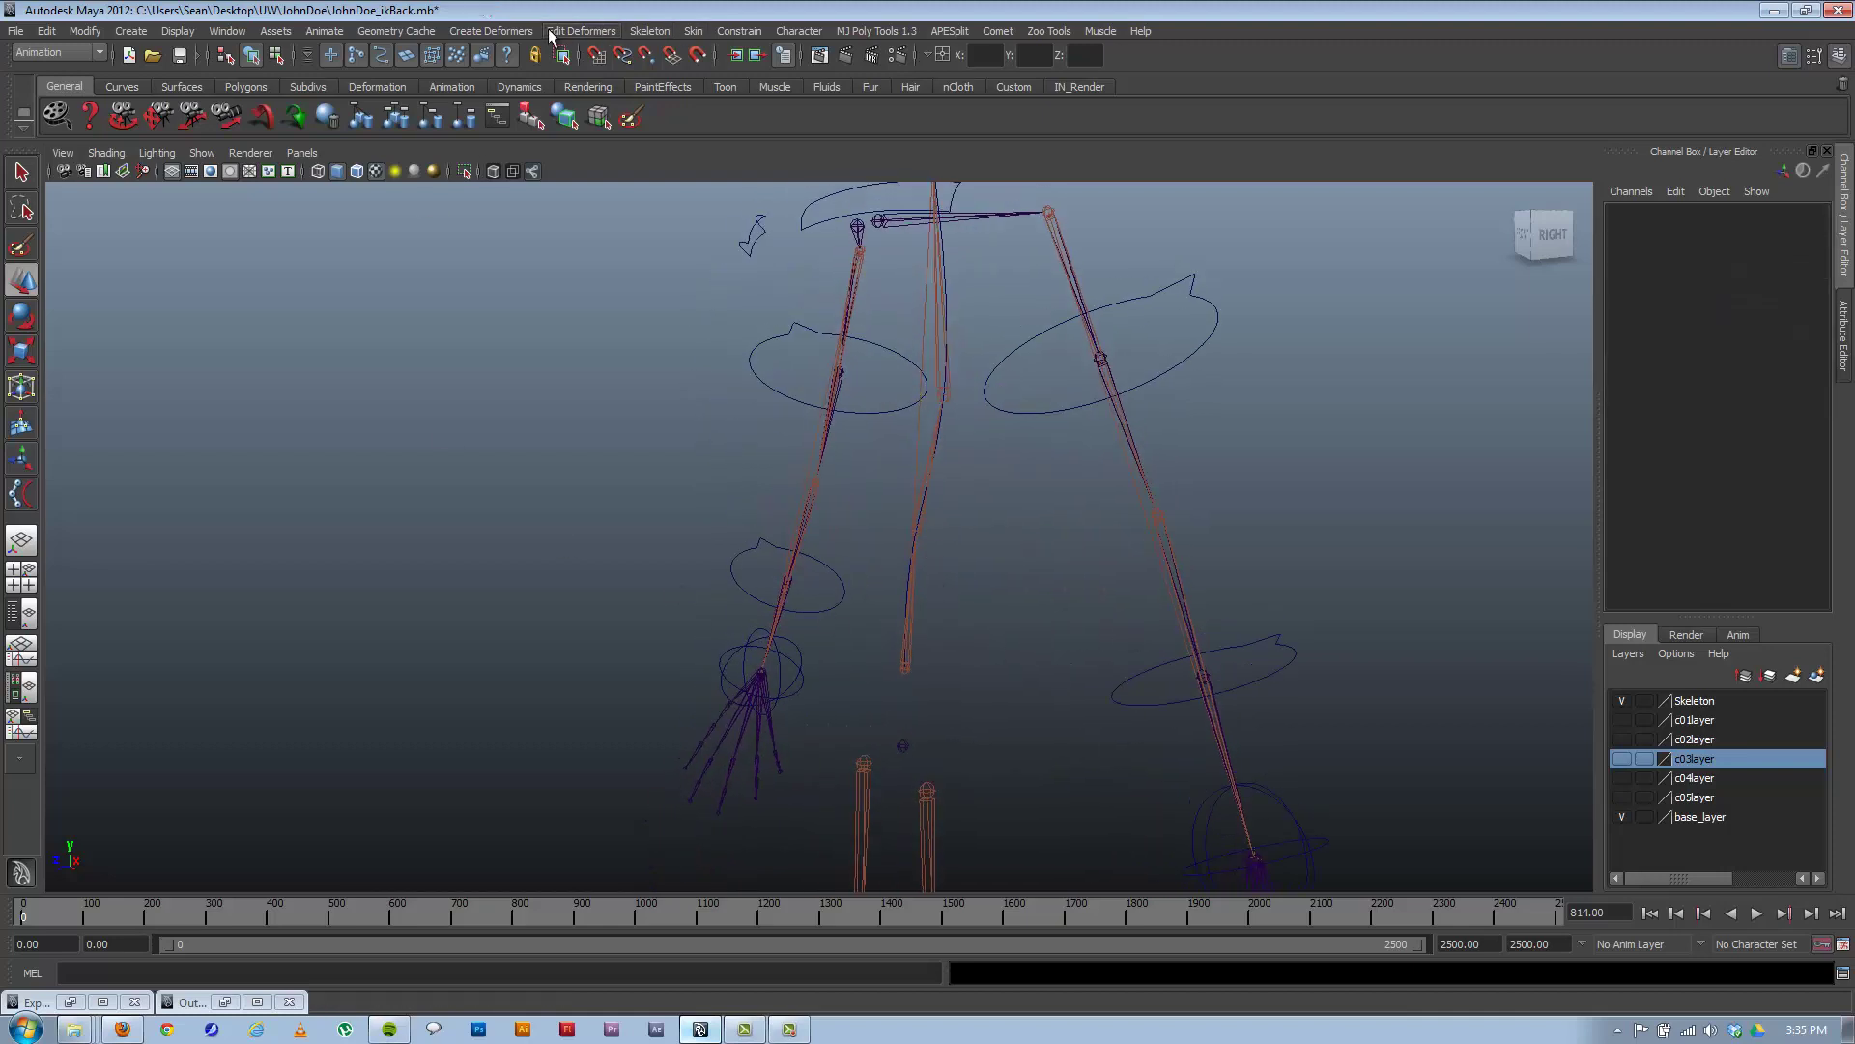
Start a new joint chain with the Joint Tool, snapping joints onto the hips joint and the three existing spine joints above it.
click(657, 36)
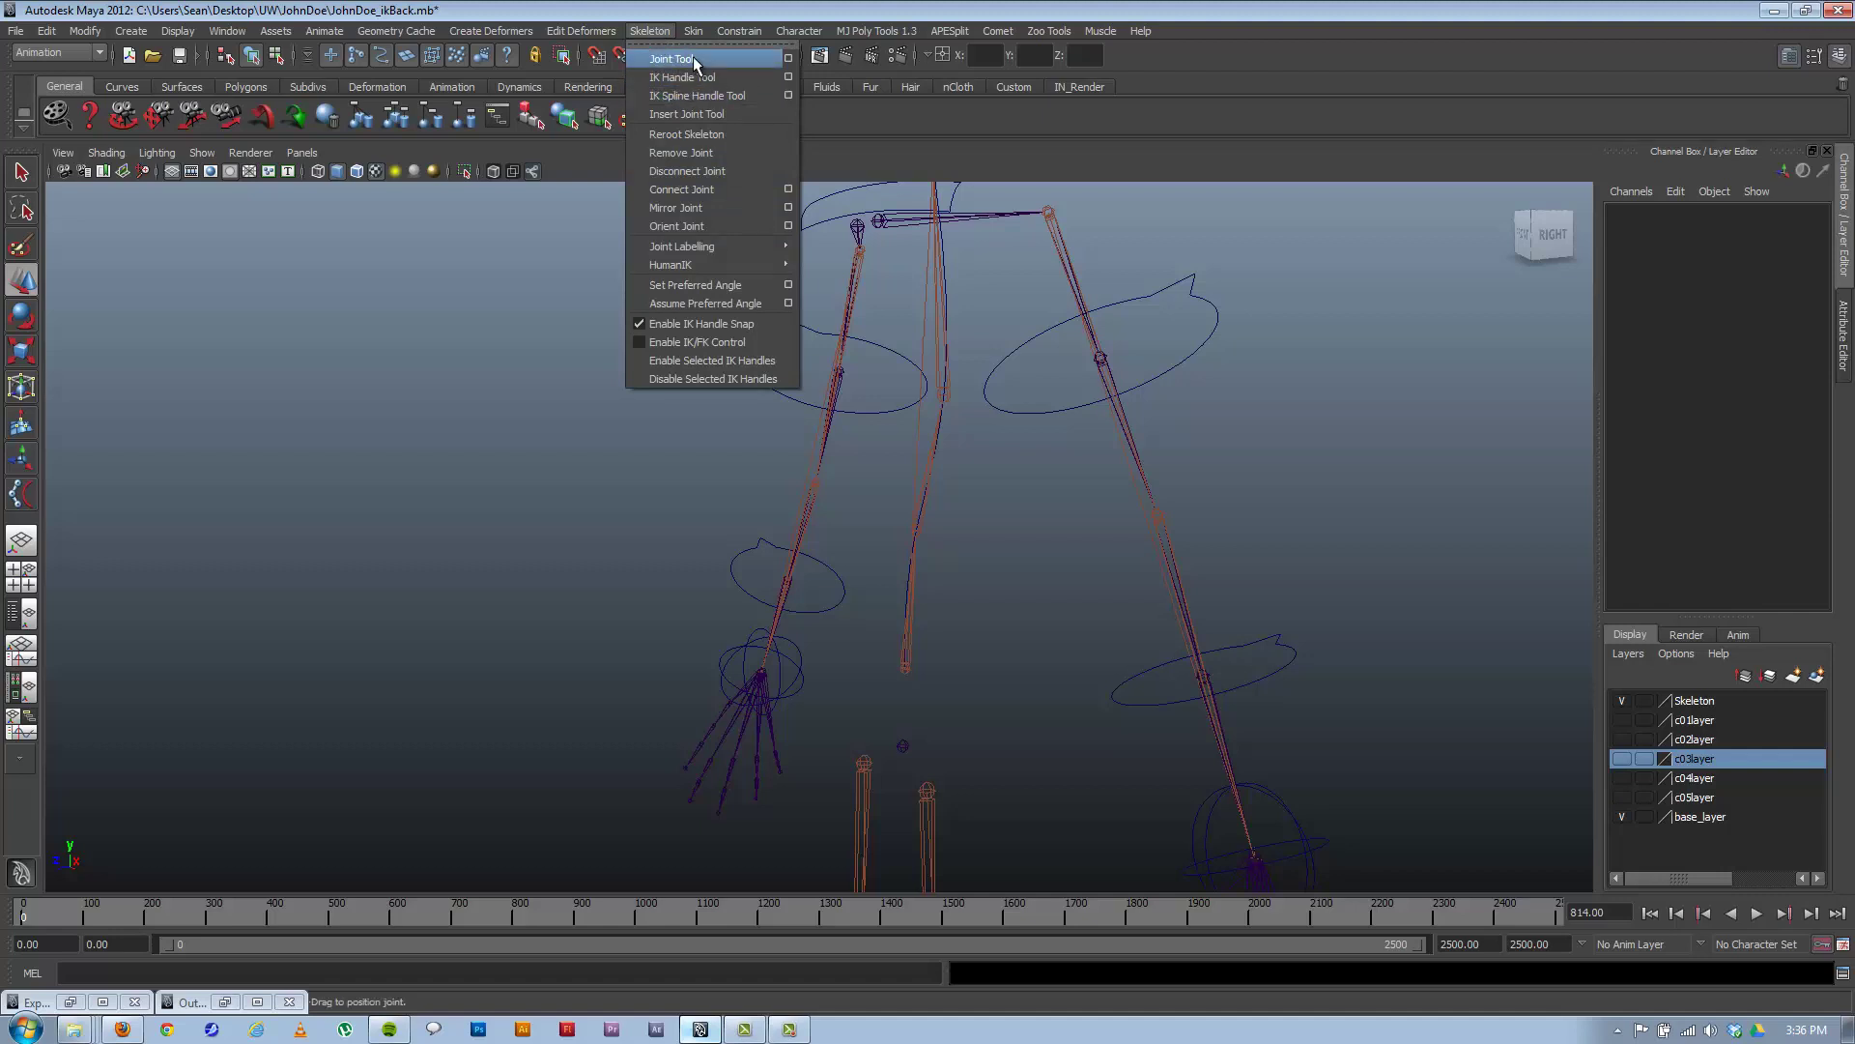
click(693, 58)
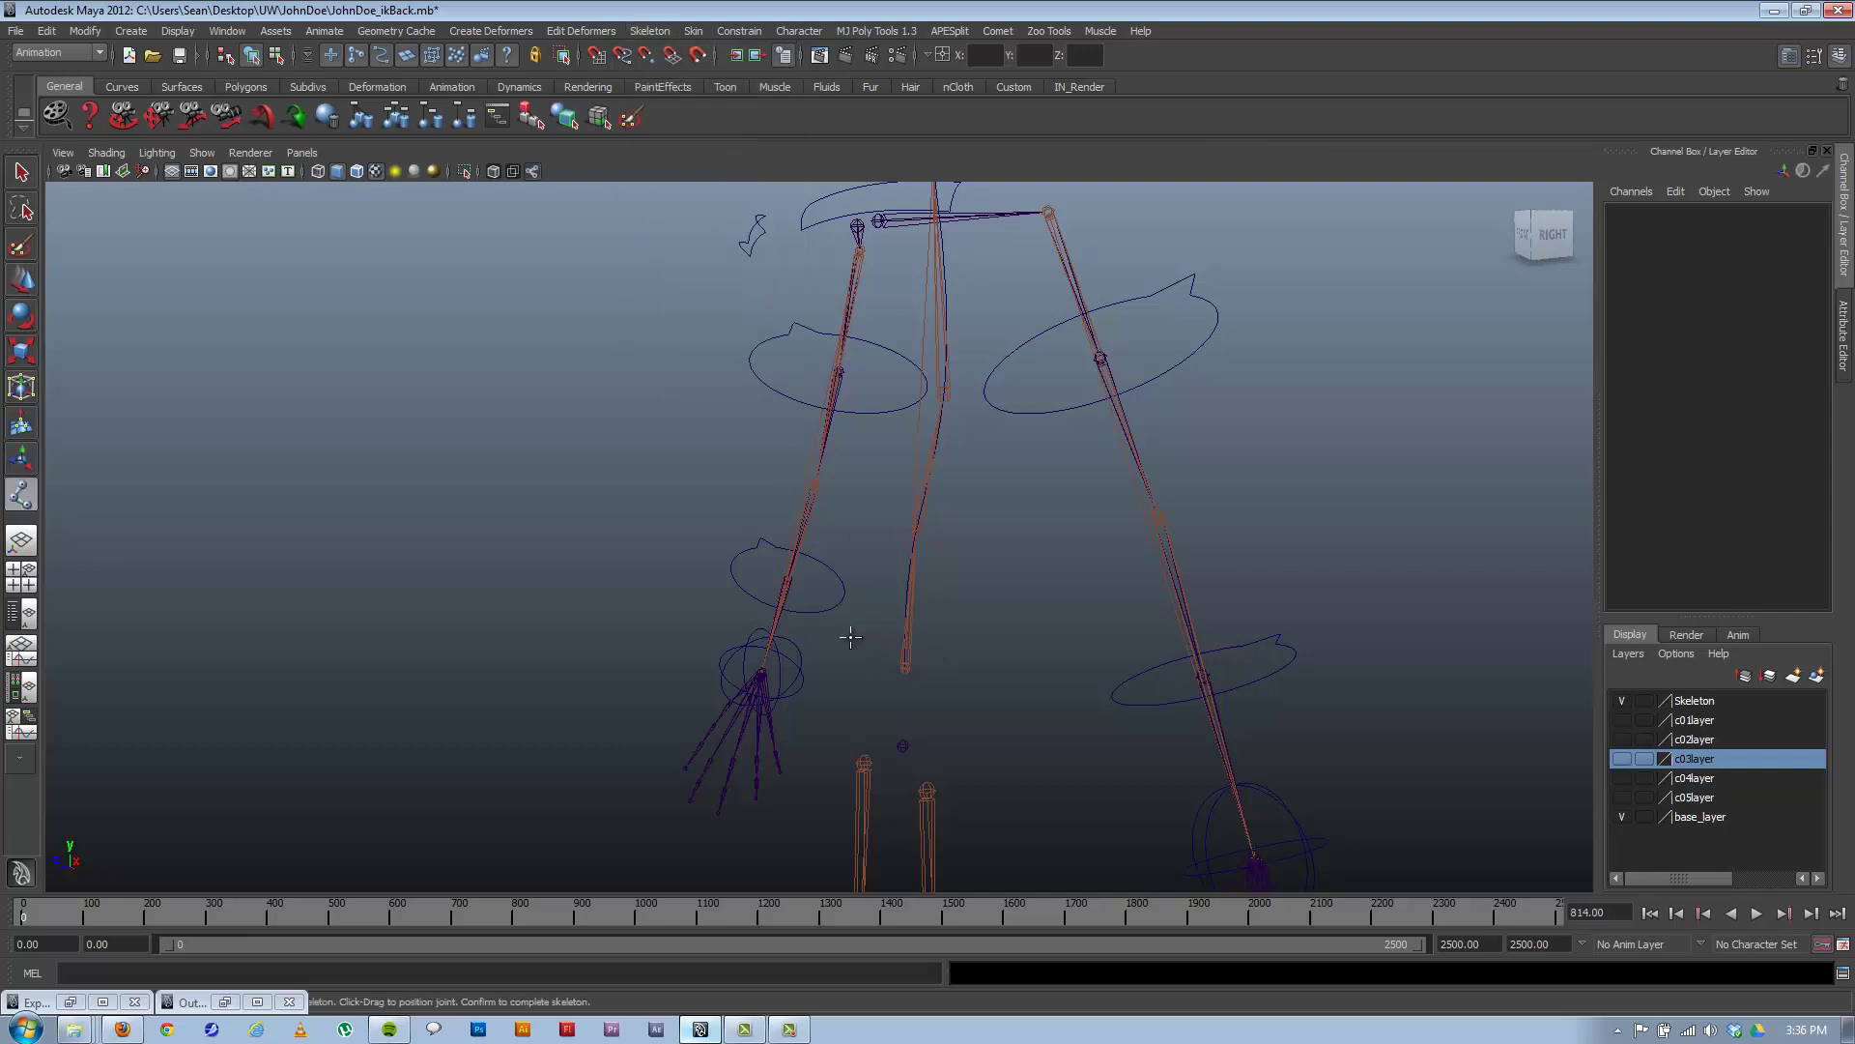
alt+middle_drag(851, 636, 750, 640)
alt+middle_drag(863, 682, 991, 714)
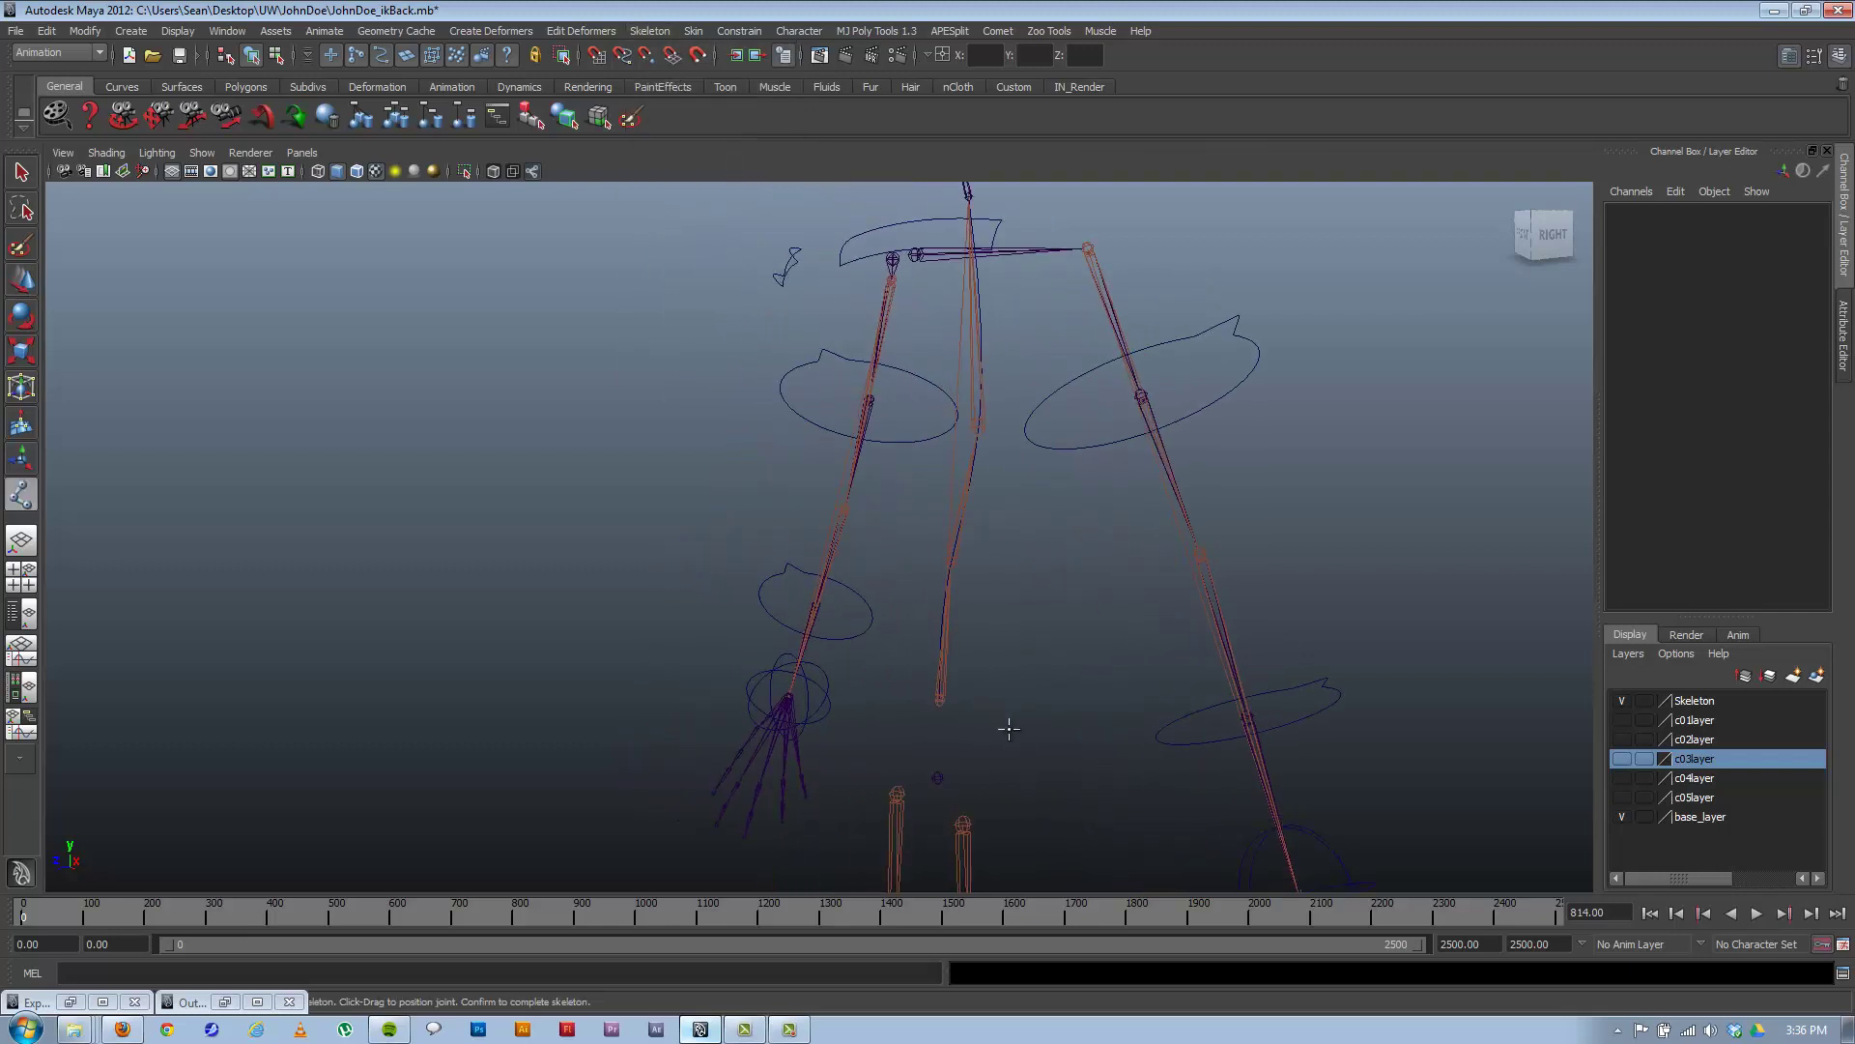
key(Return)
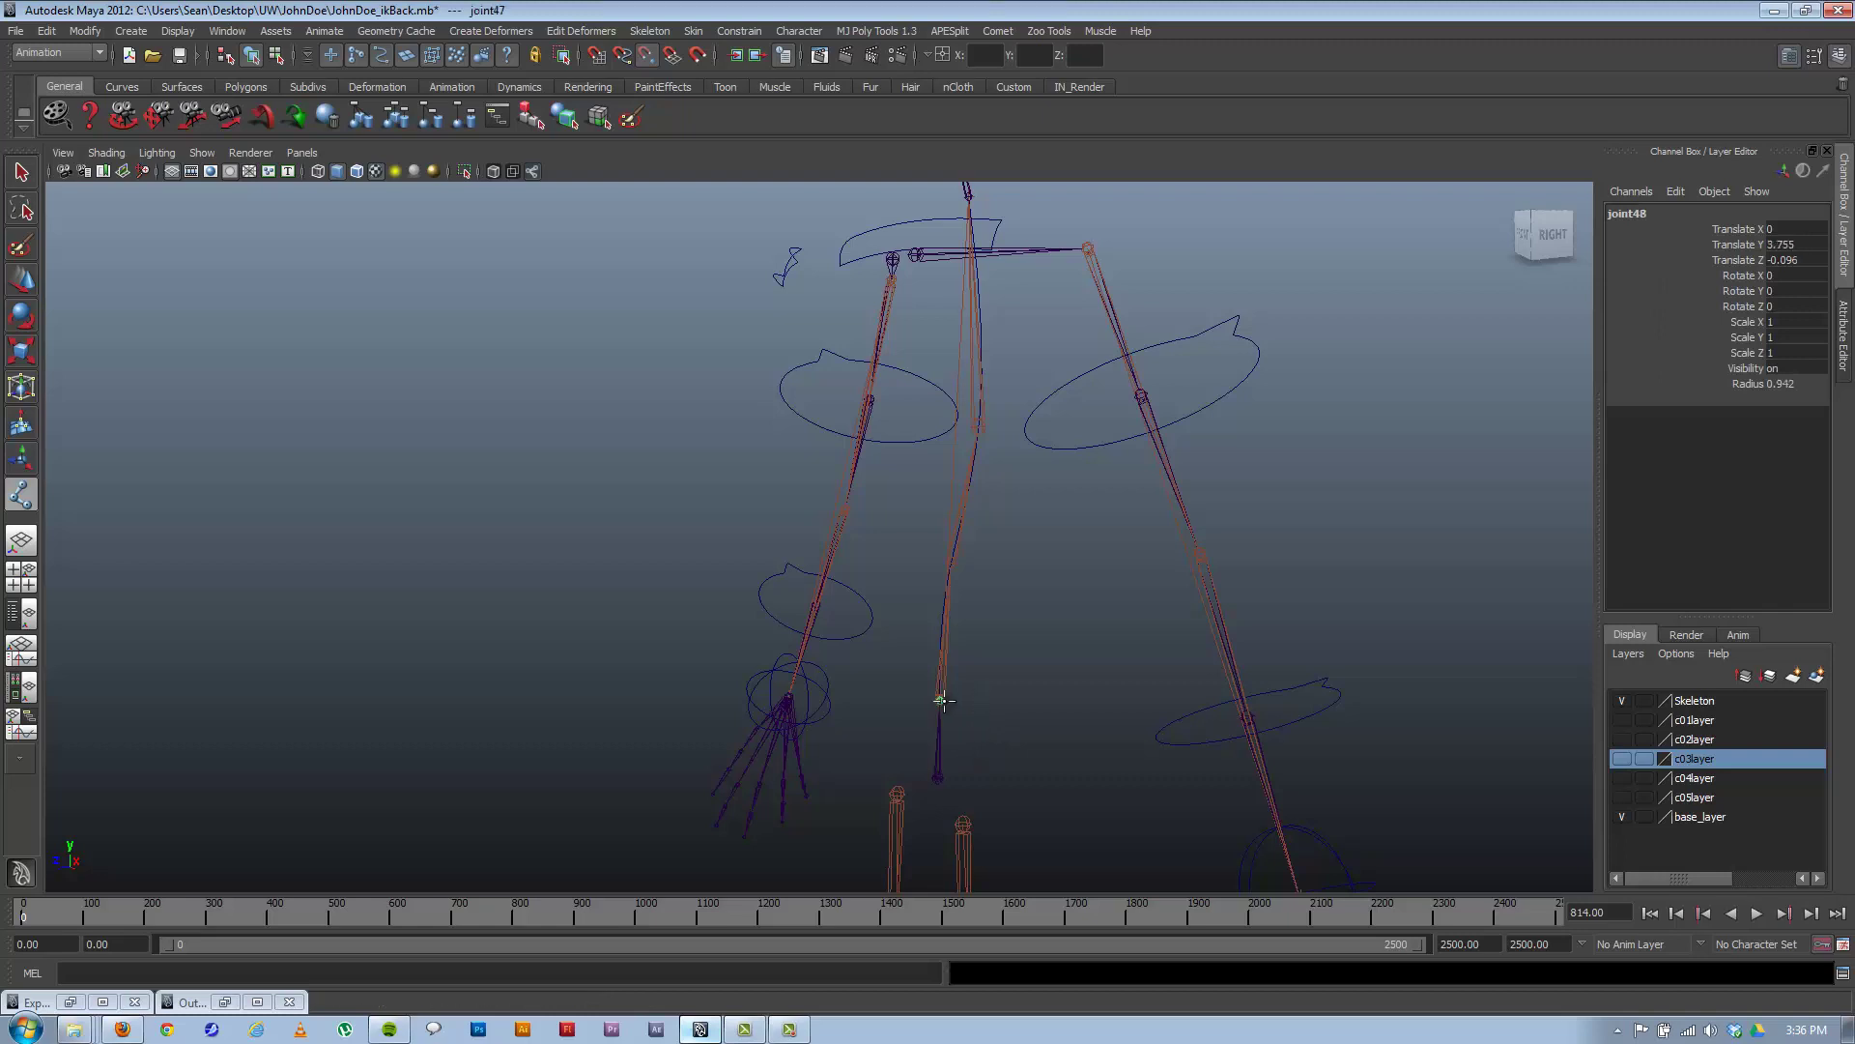
click(952, 562)
click(979, 426)
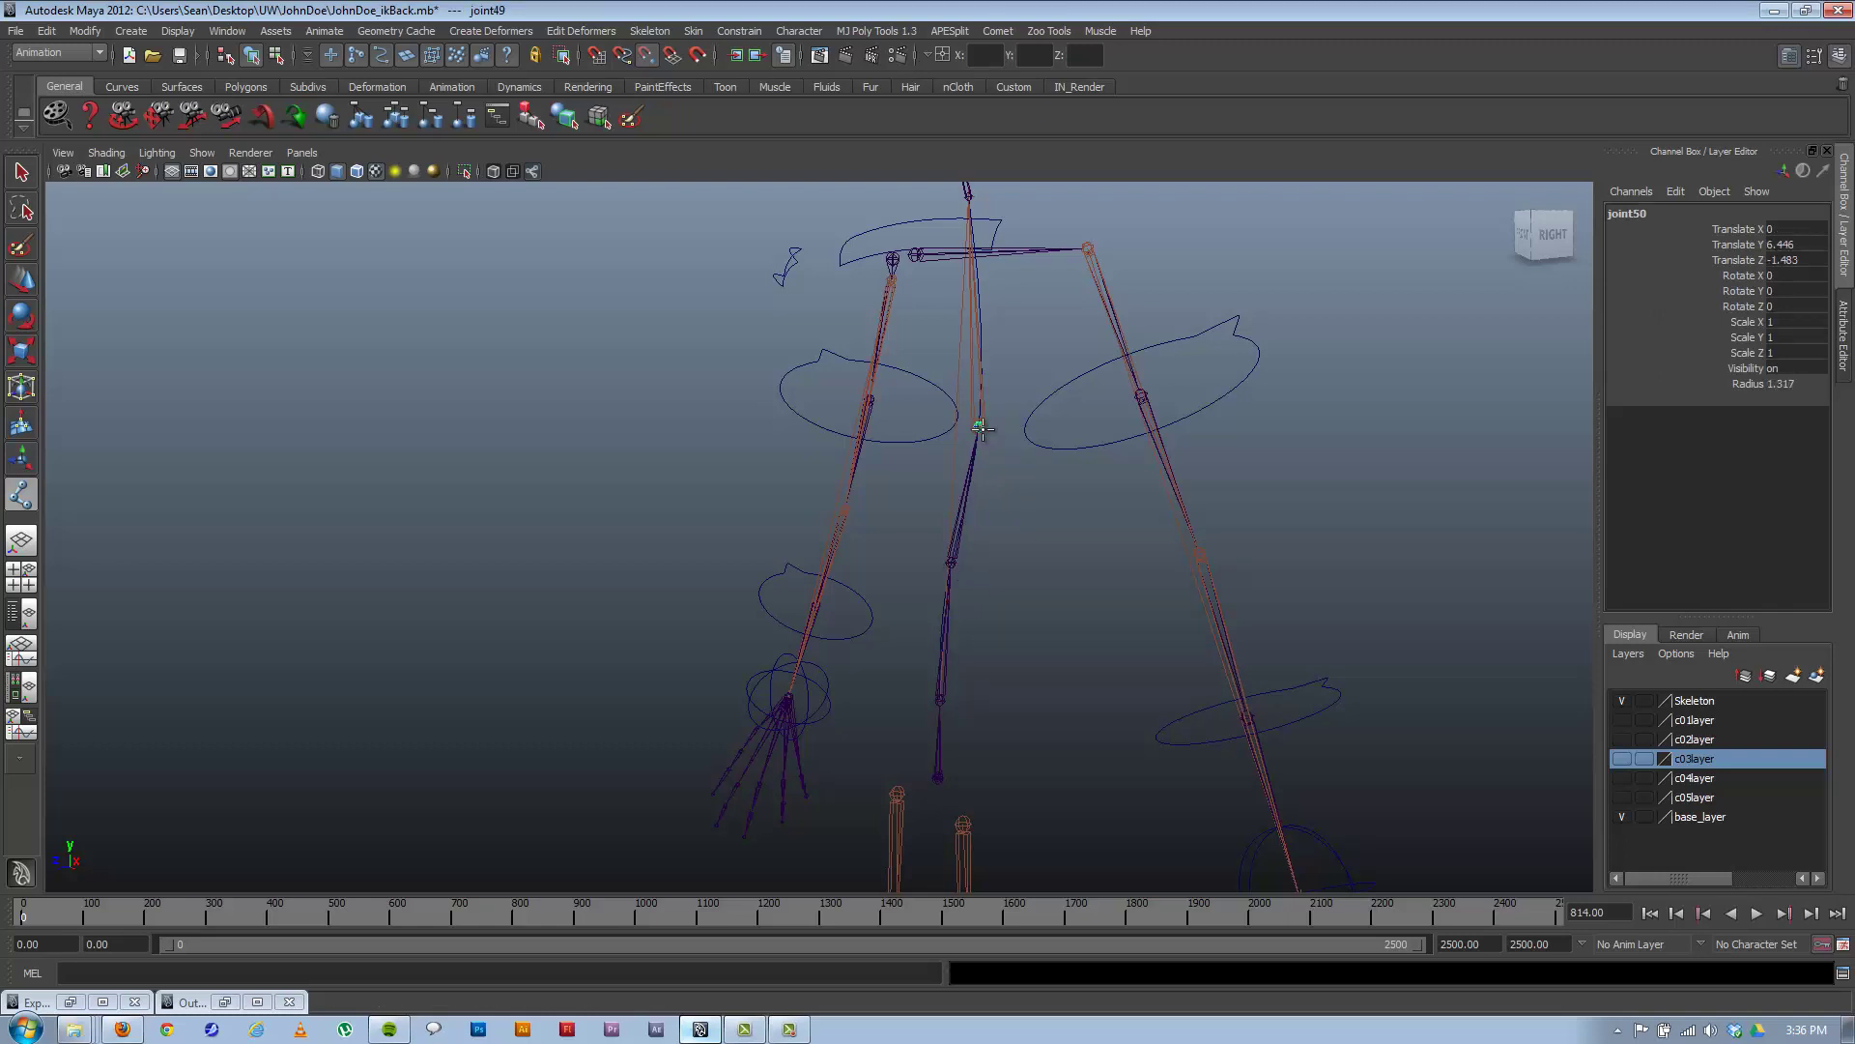
Extend the new chain with three more snapped joints up the neck to the head joint, and complete the chain.
alt+middle_drag(995, 235, 997, 483)
key(v)
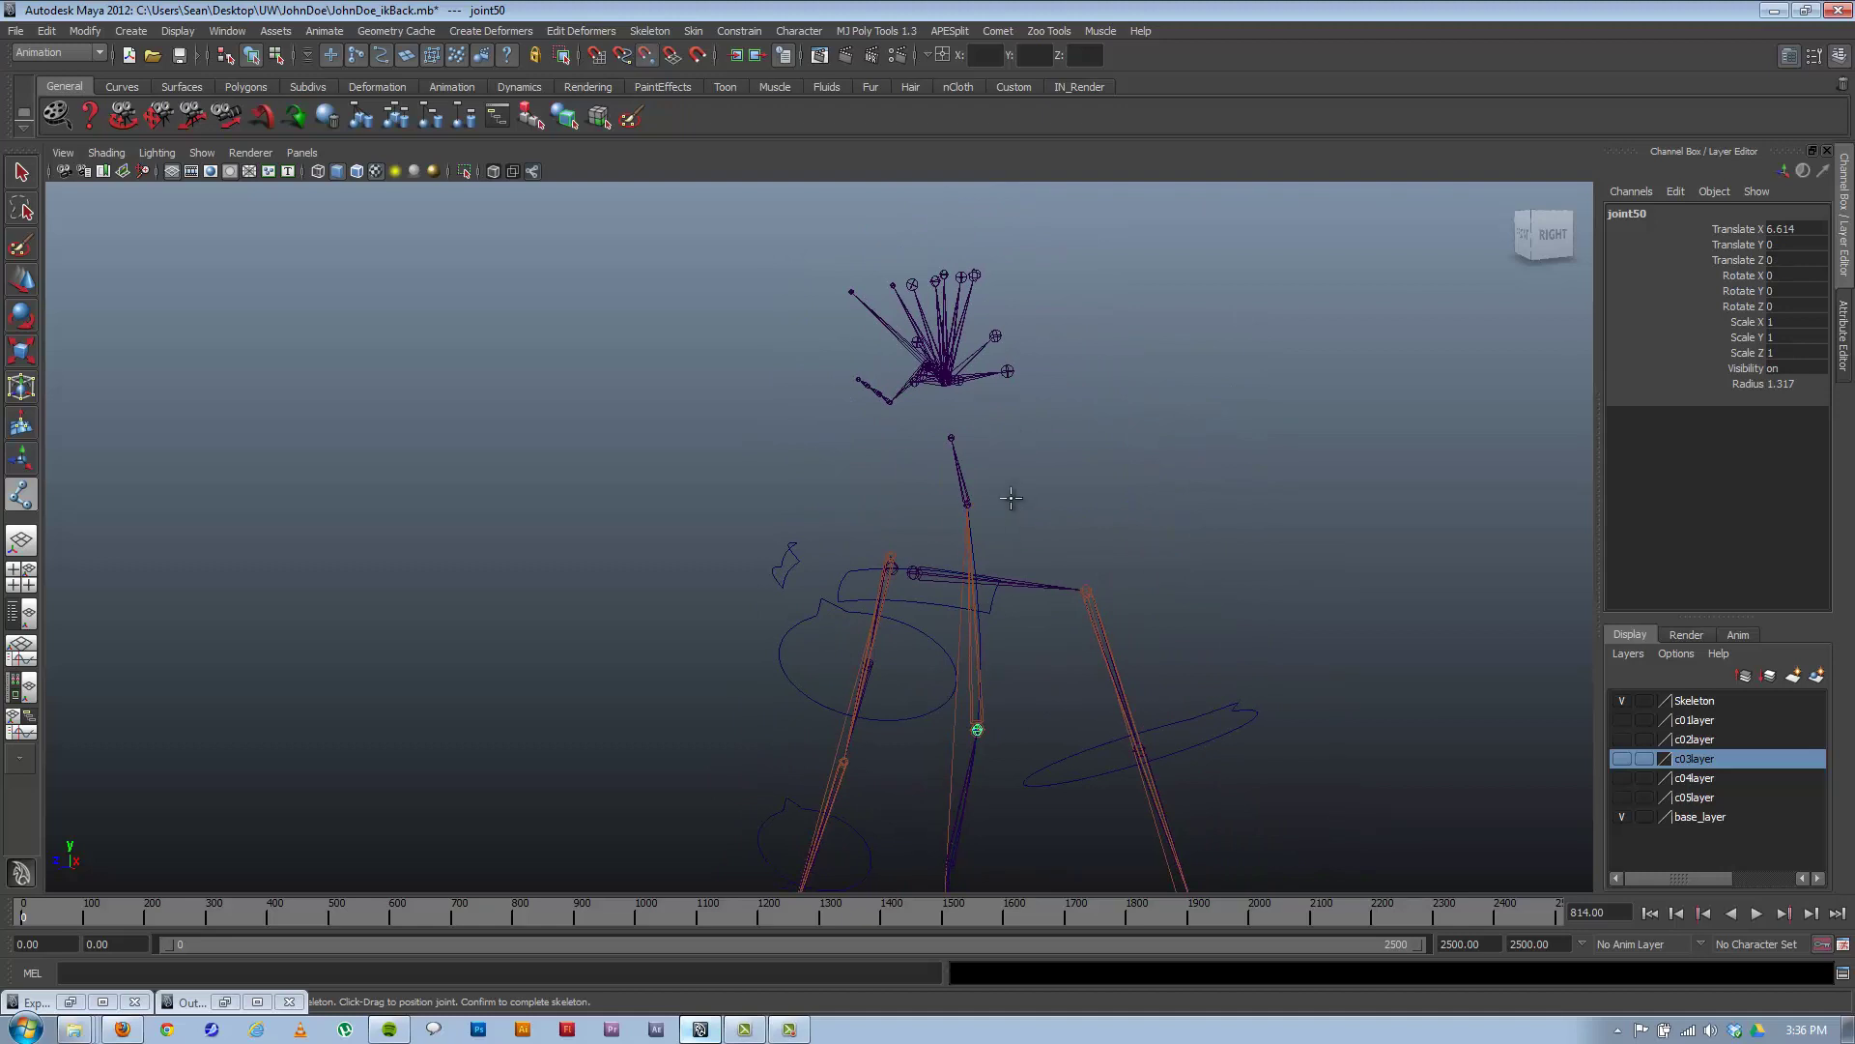
click(969, 504)
click(955, 435)
alt+right_drag(956, 433, 1082, 483)
key(v)
click(1071, 294)
drag(1071, 294, 1062, 257)
alt+right_drag(1131, 489, 1065, 511)
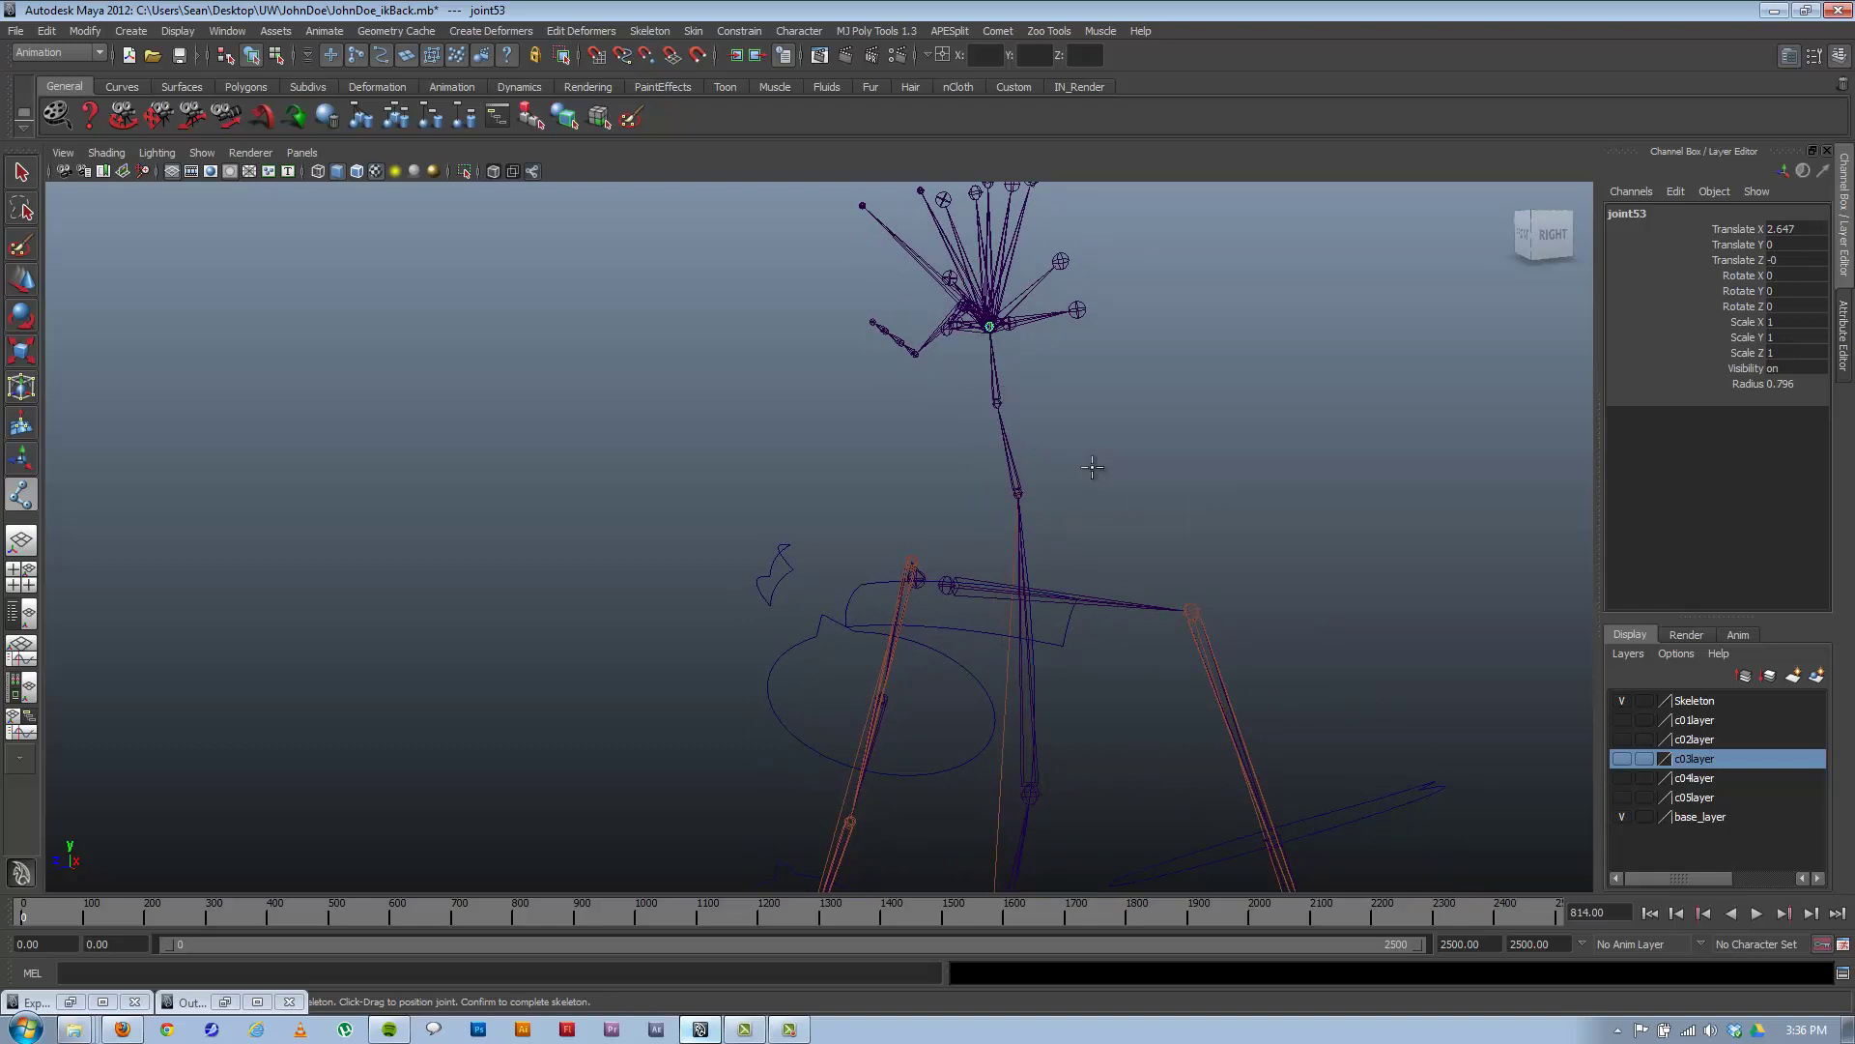
key(Return)
Display the local rotation axes of the new spine chain, and include the left thigh chain for comparison.
alt+middle_drag(985, 625, 965, 367)
alt+right_drag(970, 542, 786, 611)
alt+middle_drag(771, 603, 841, 584)
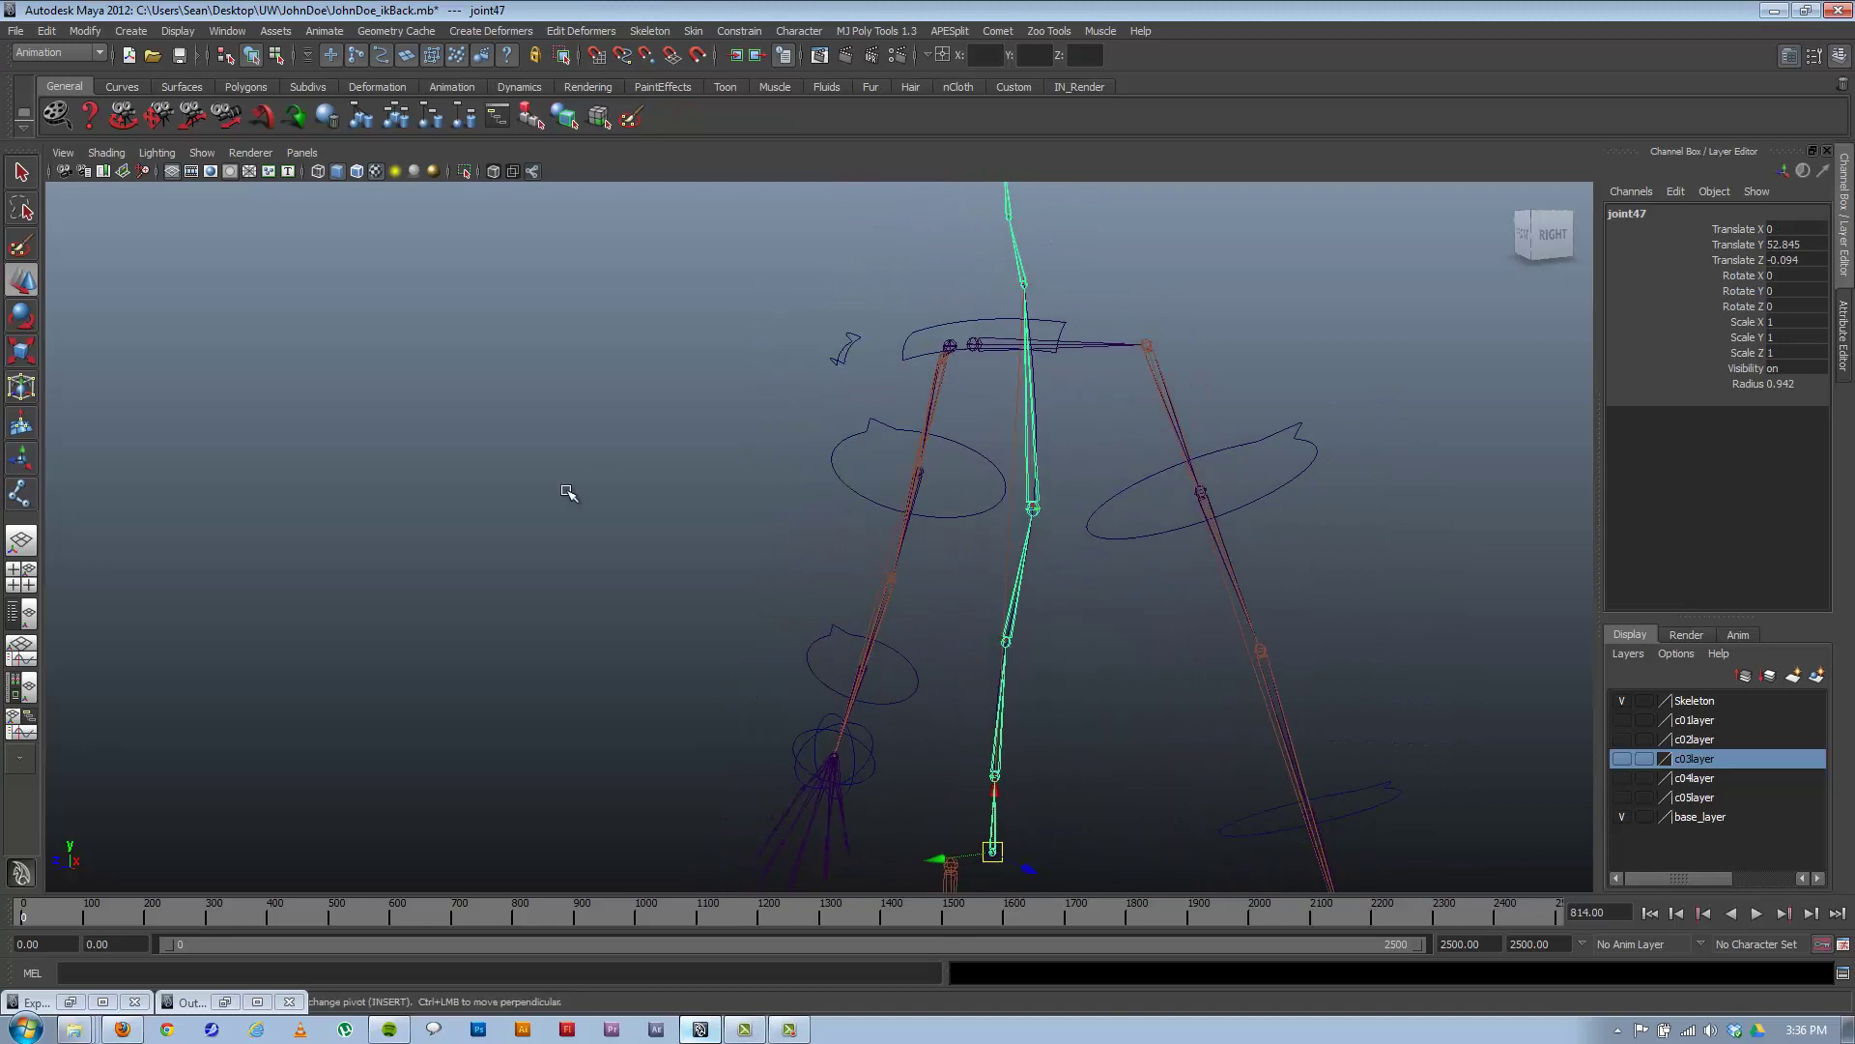
click(277, 55)
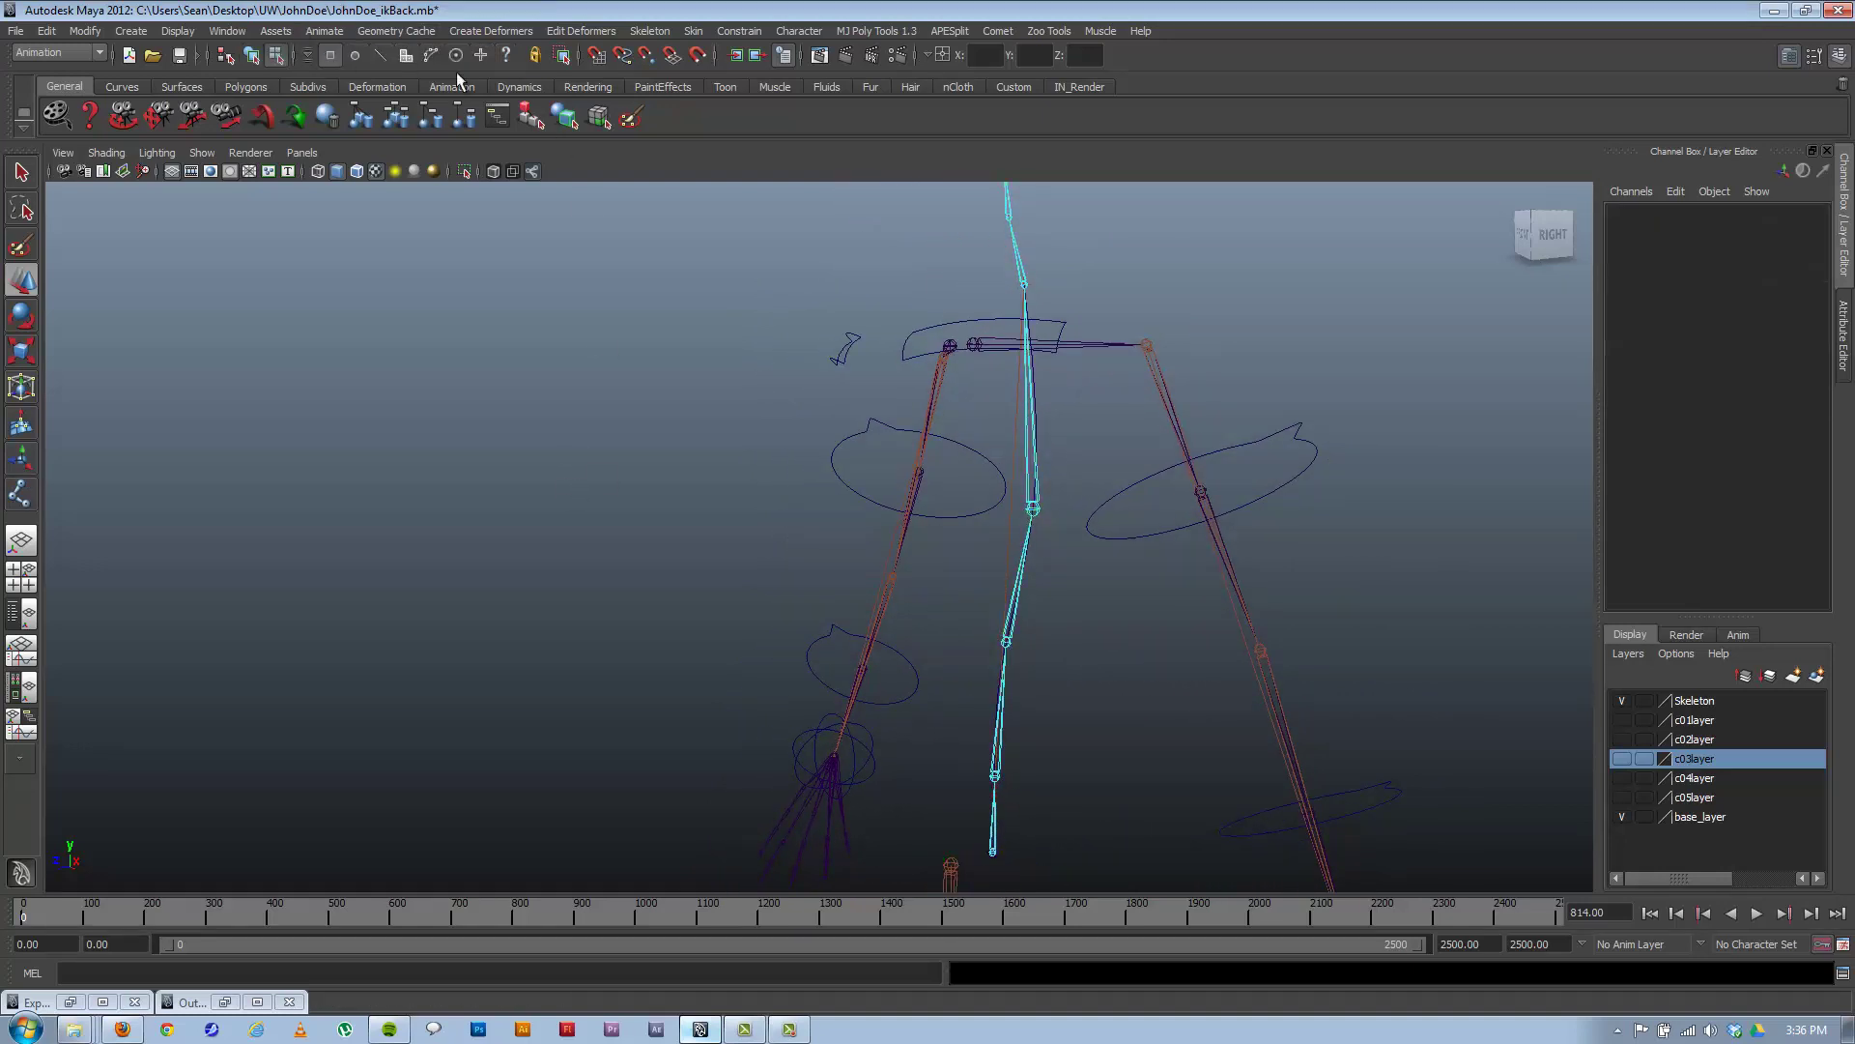
click(504, 56)
alt+middle_drag(986, 758, 952, 523)
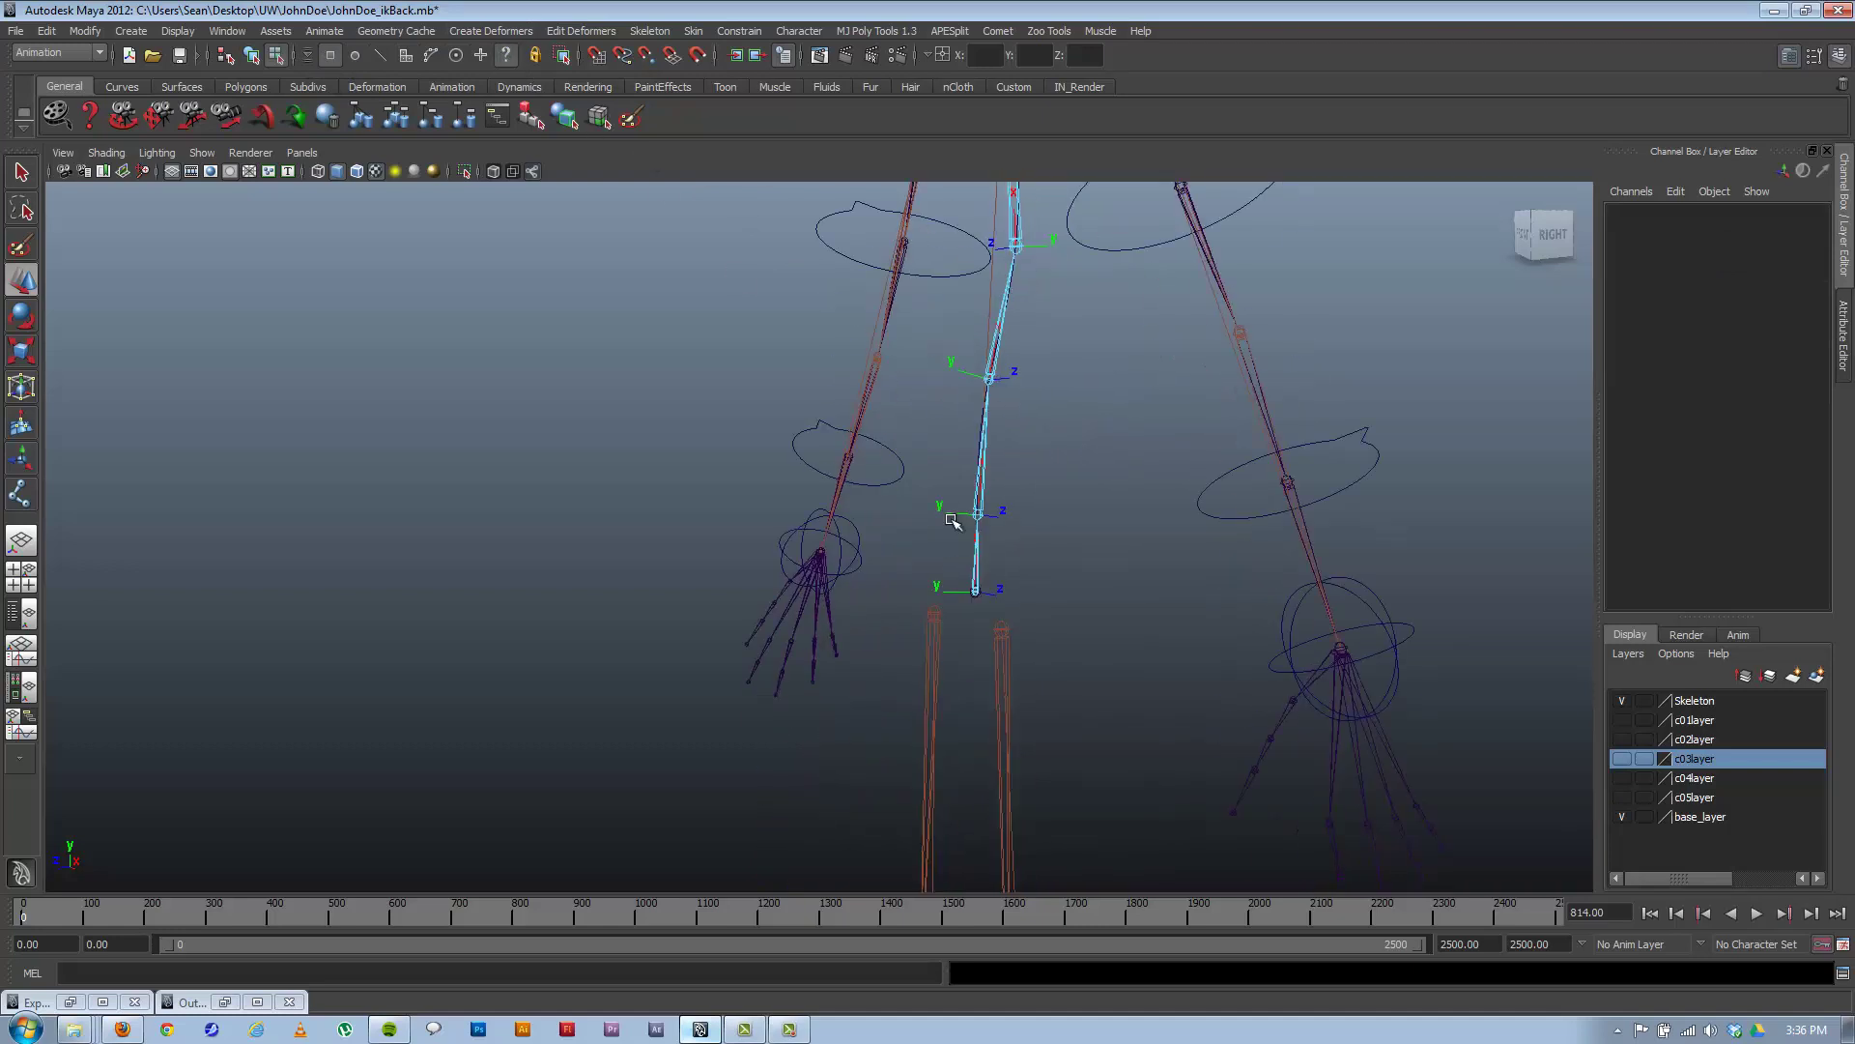
click(999, 636)
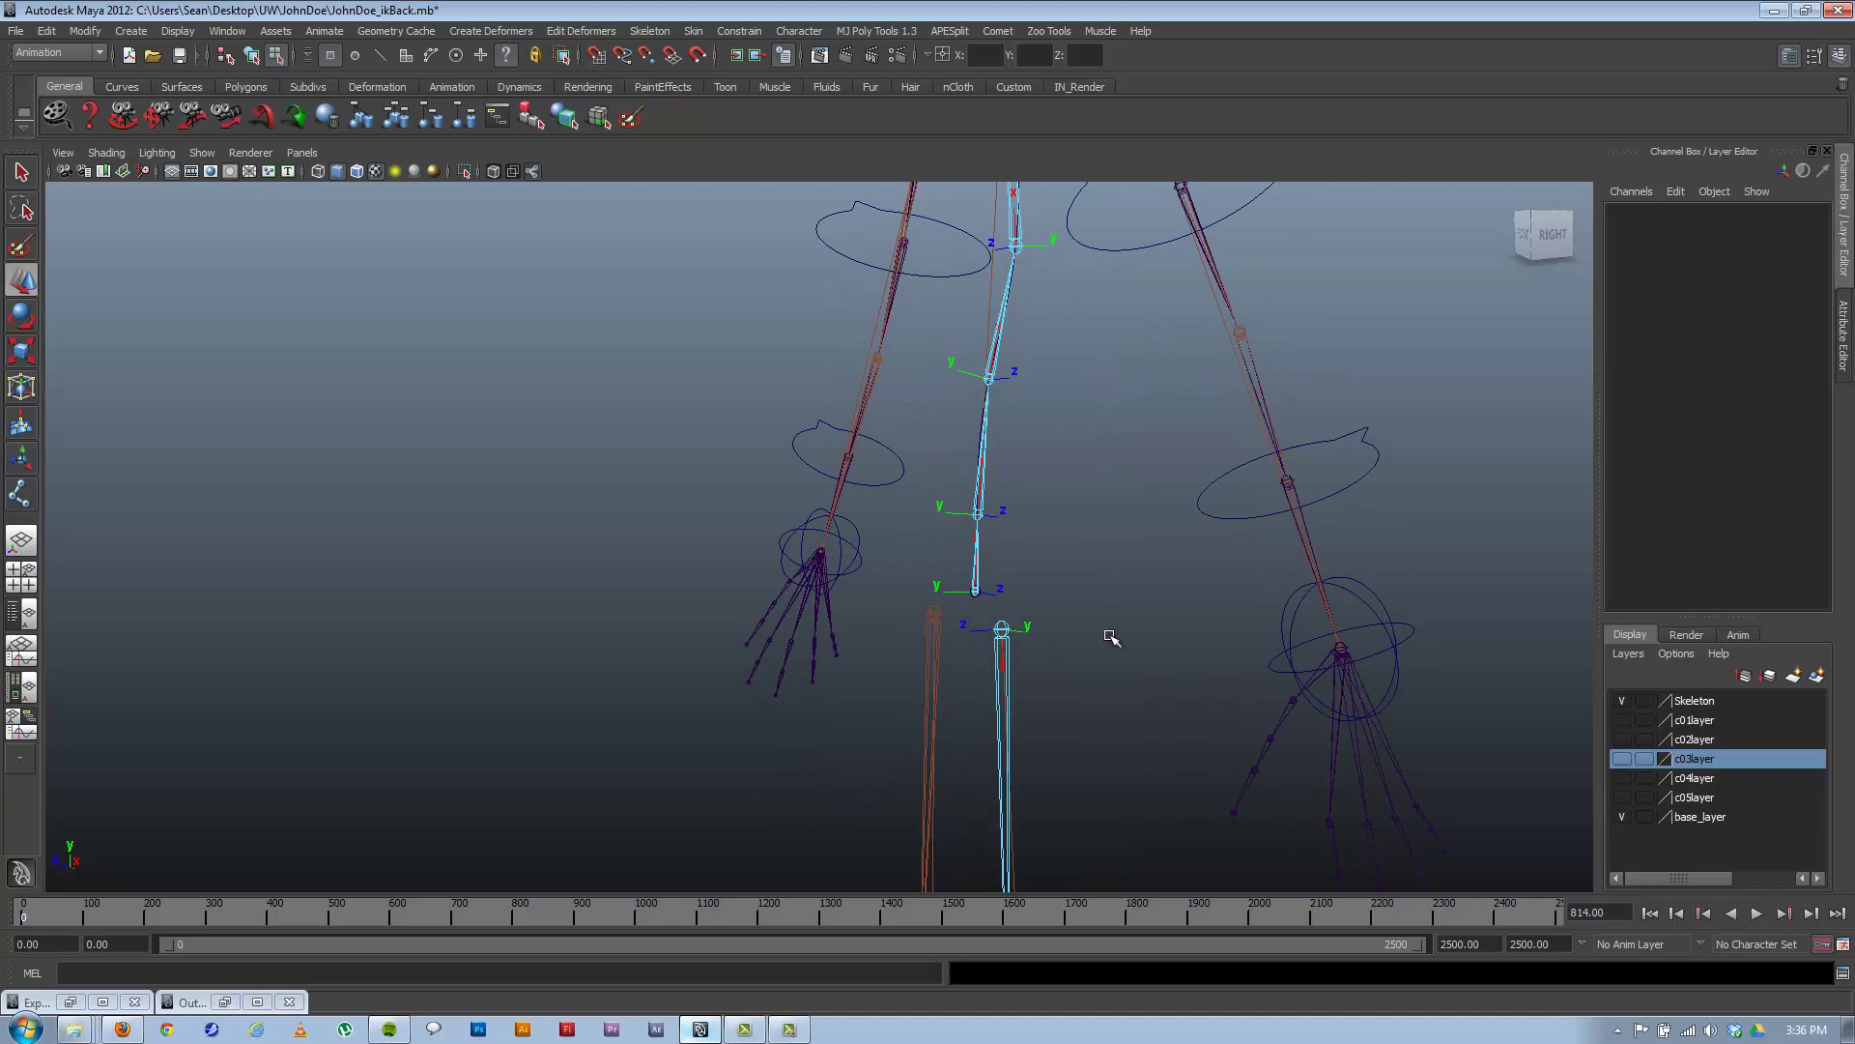
alt+middle_drag(1036, 625, 959, 512)
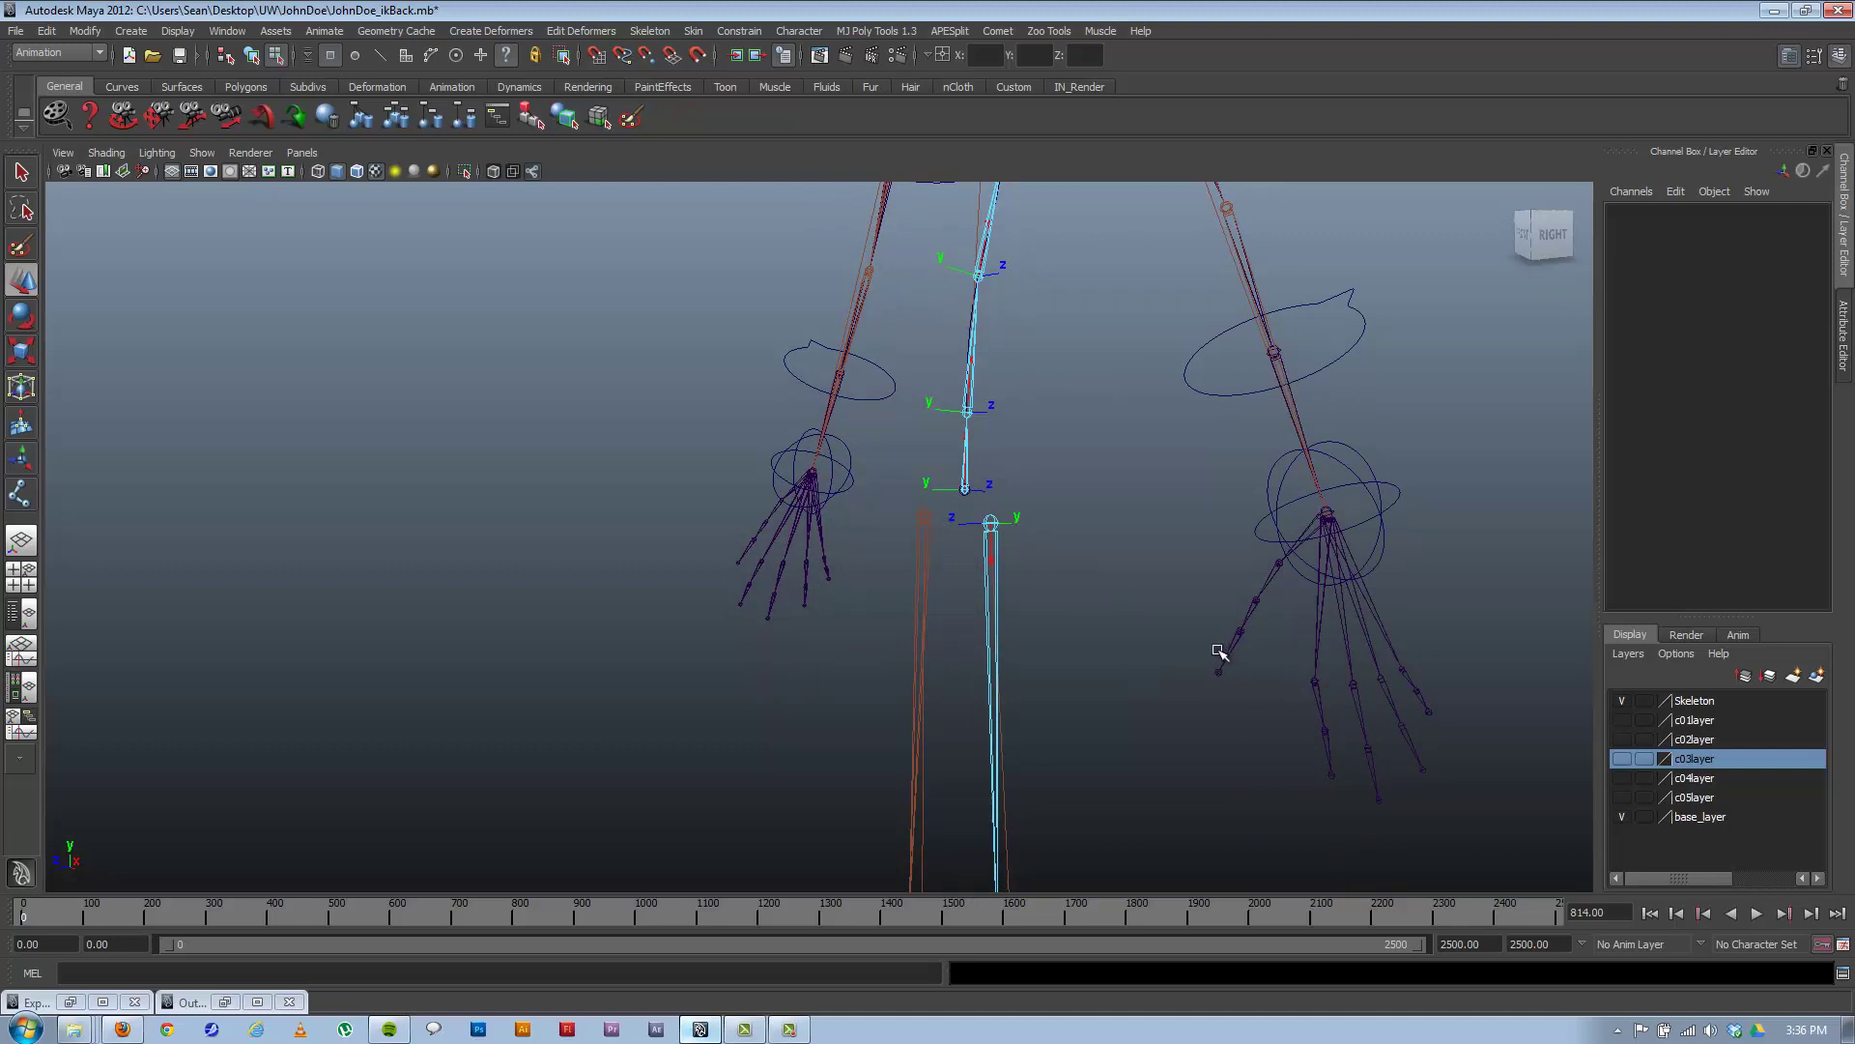
Select the local rotation axes of the three lowest new spine joints, try a free rotation about X, and undo it.
alt+drag(934, 500, 971, 674)
click(969, 672)
shift+click(975, 587)
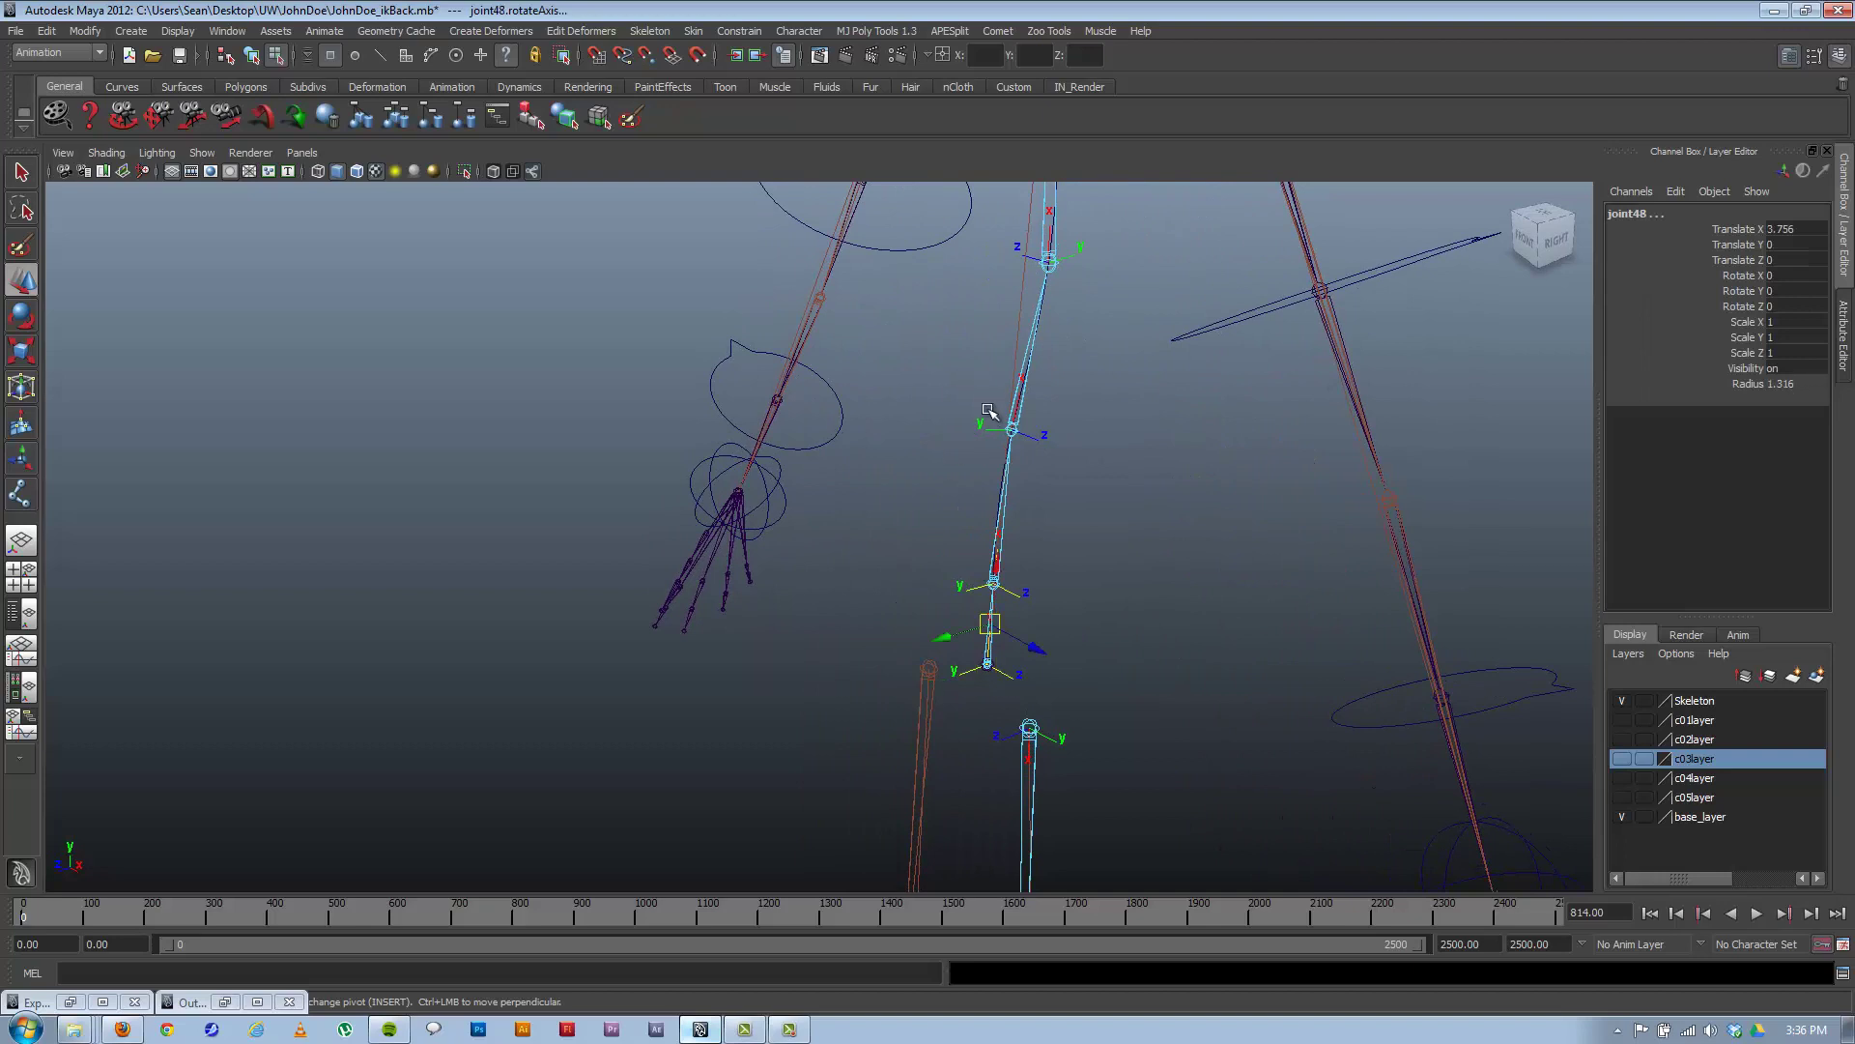
click(992, 431)
key(e)
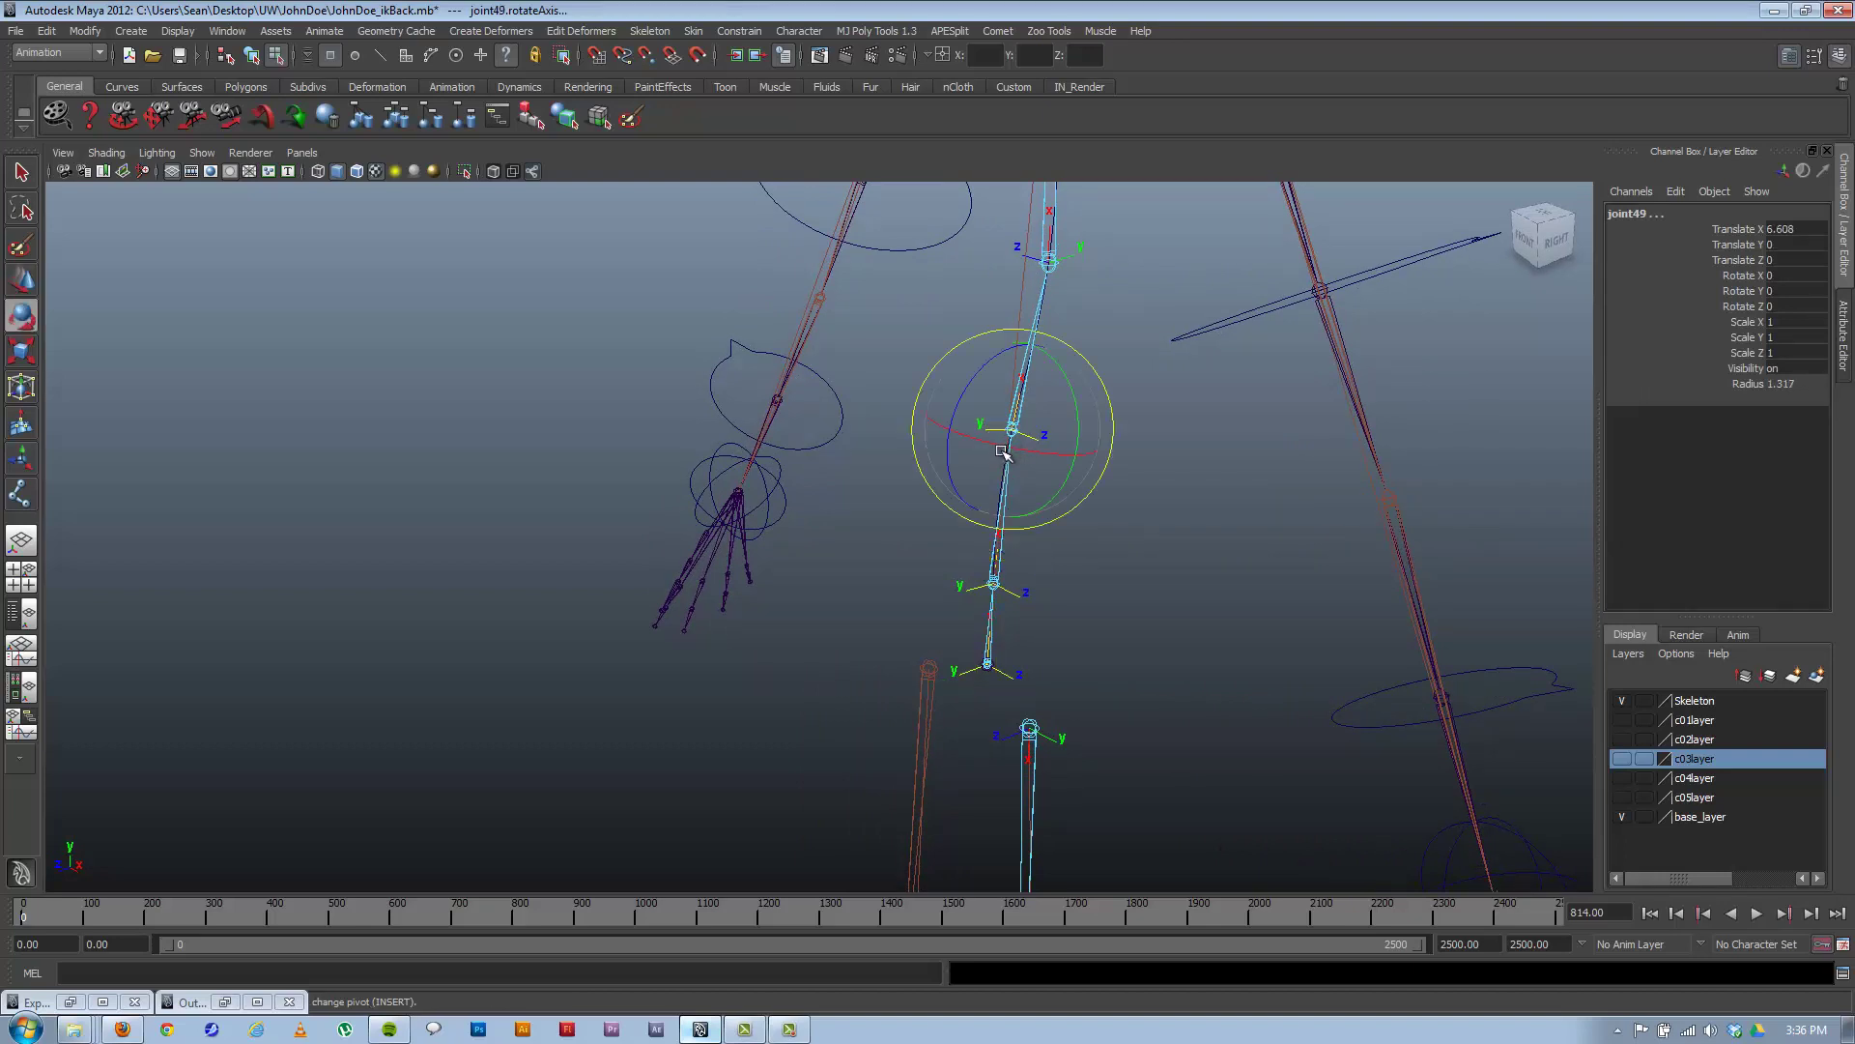
drag(1003, 446, 1037, 449)
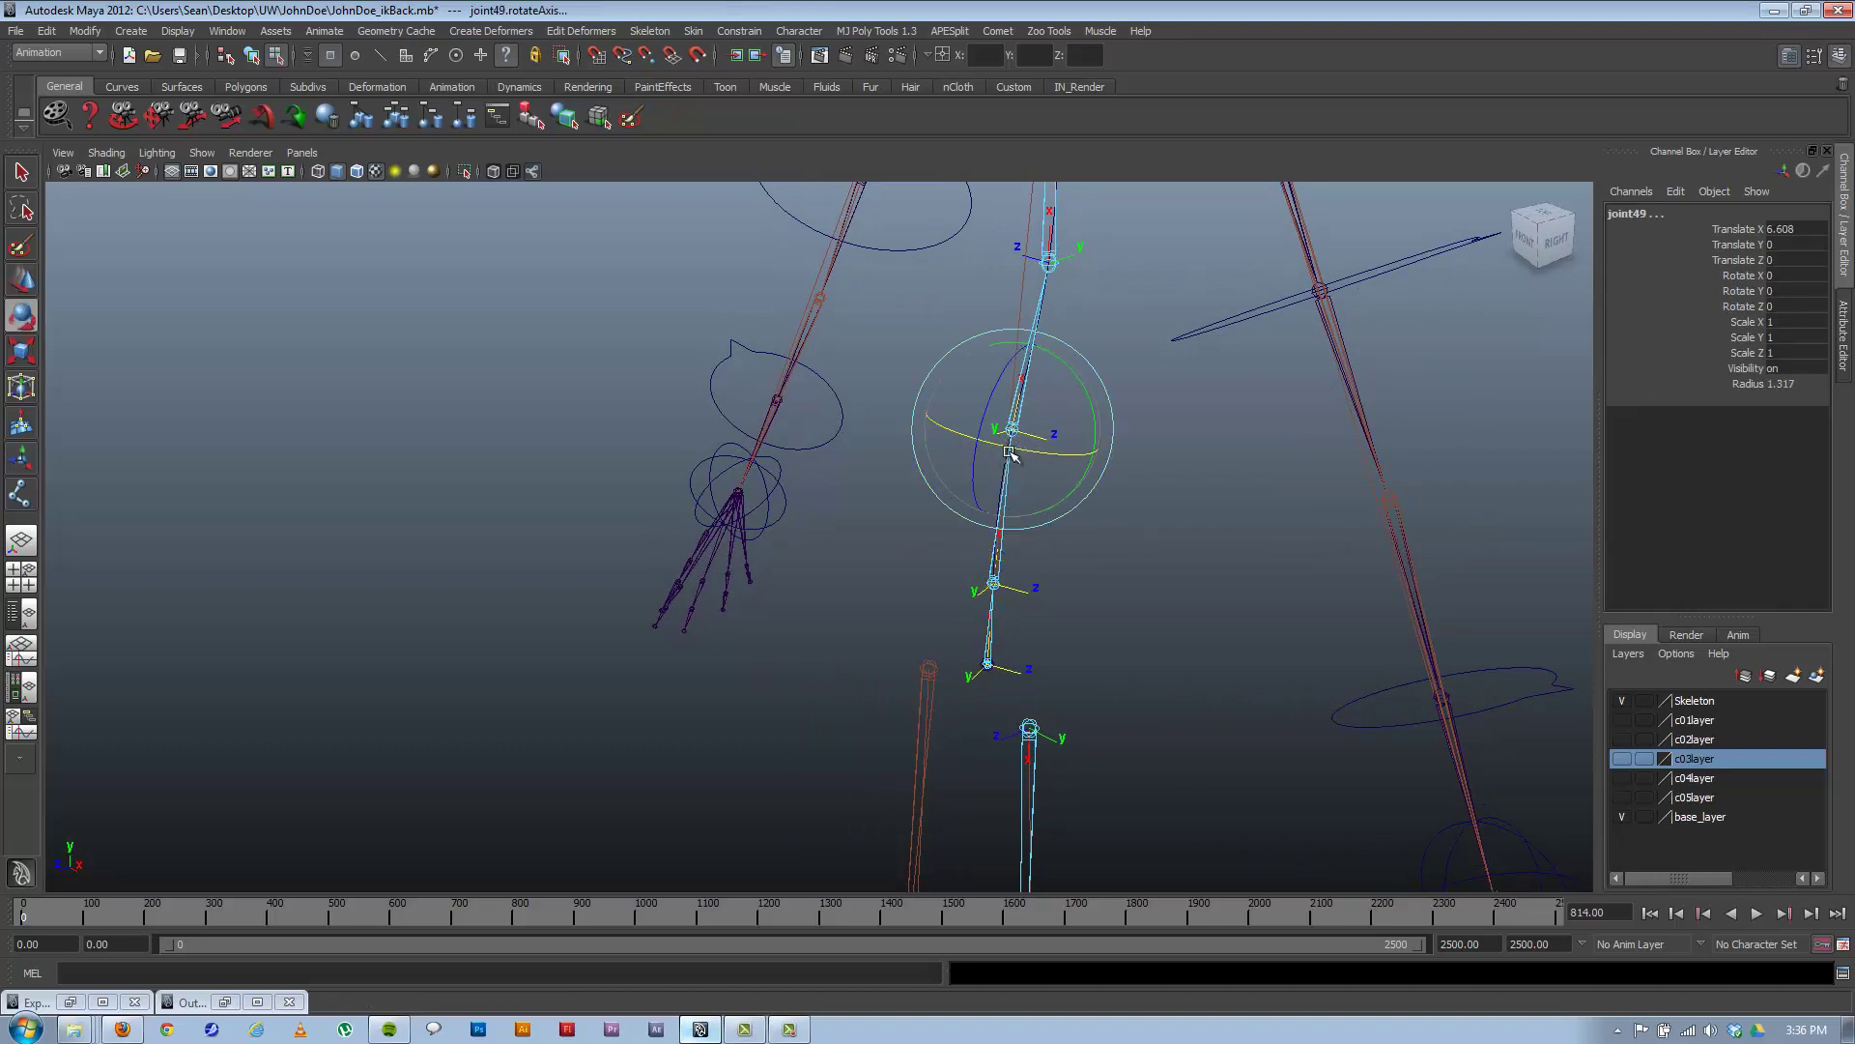
key(ctrl+z)
Turn on Discrete rotate for the Rotate Tool and rotate the selected lower spine joints' local rotation axes about X.
double_click(21, 314)
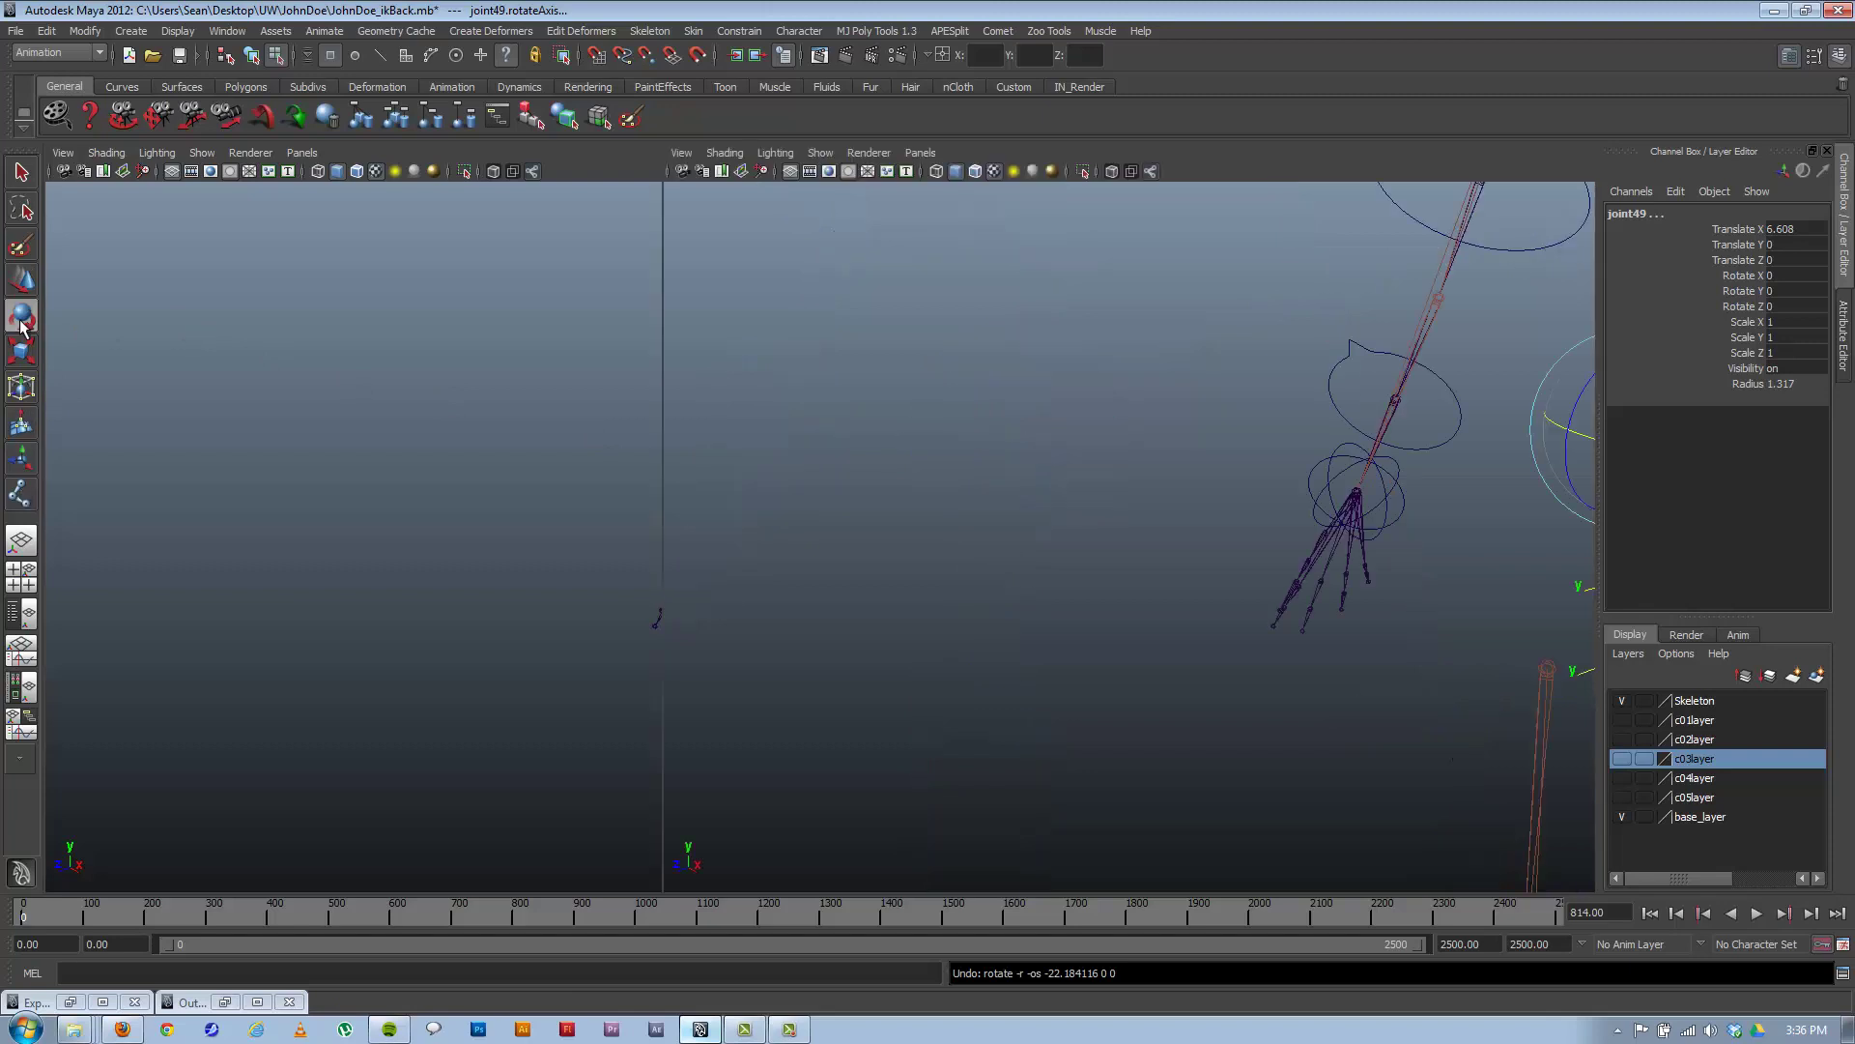
click(191, 261)
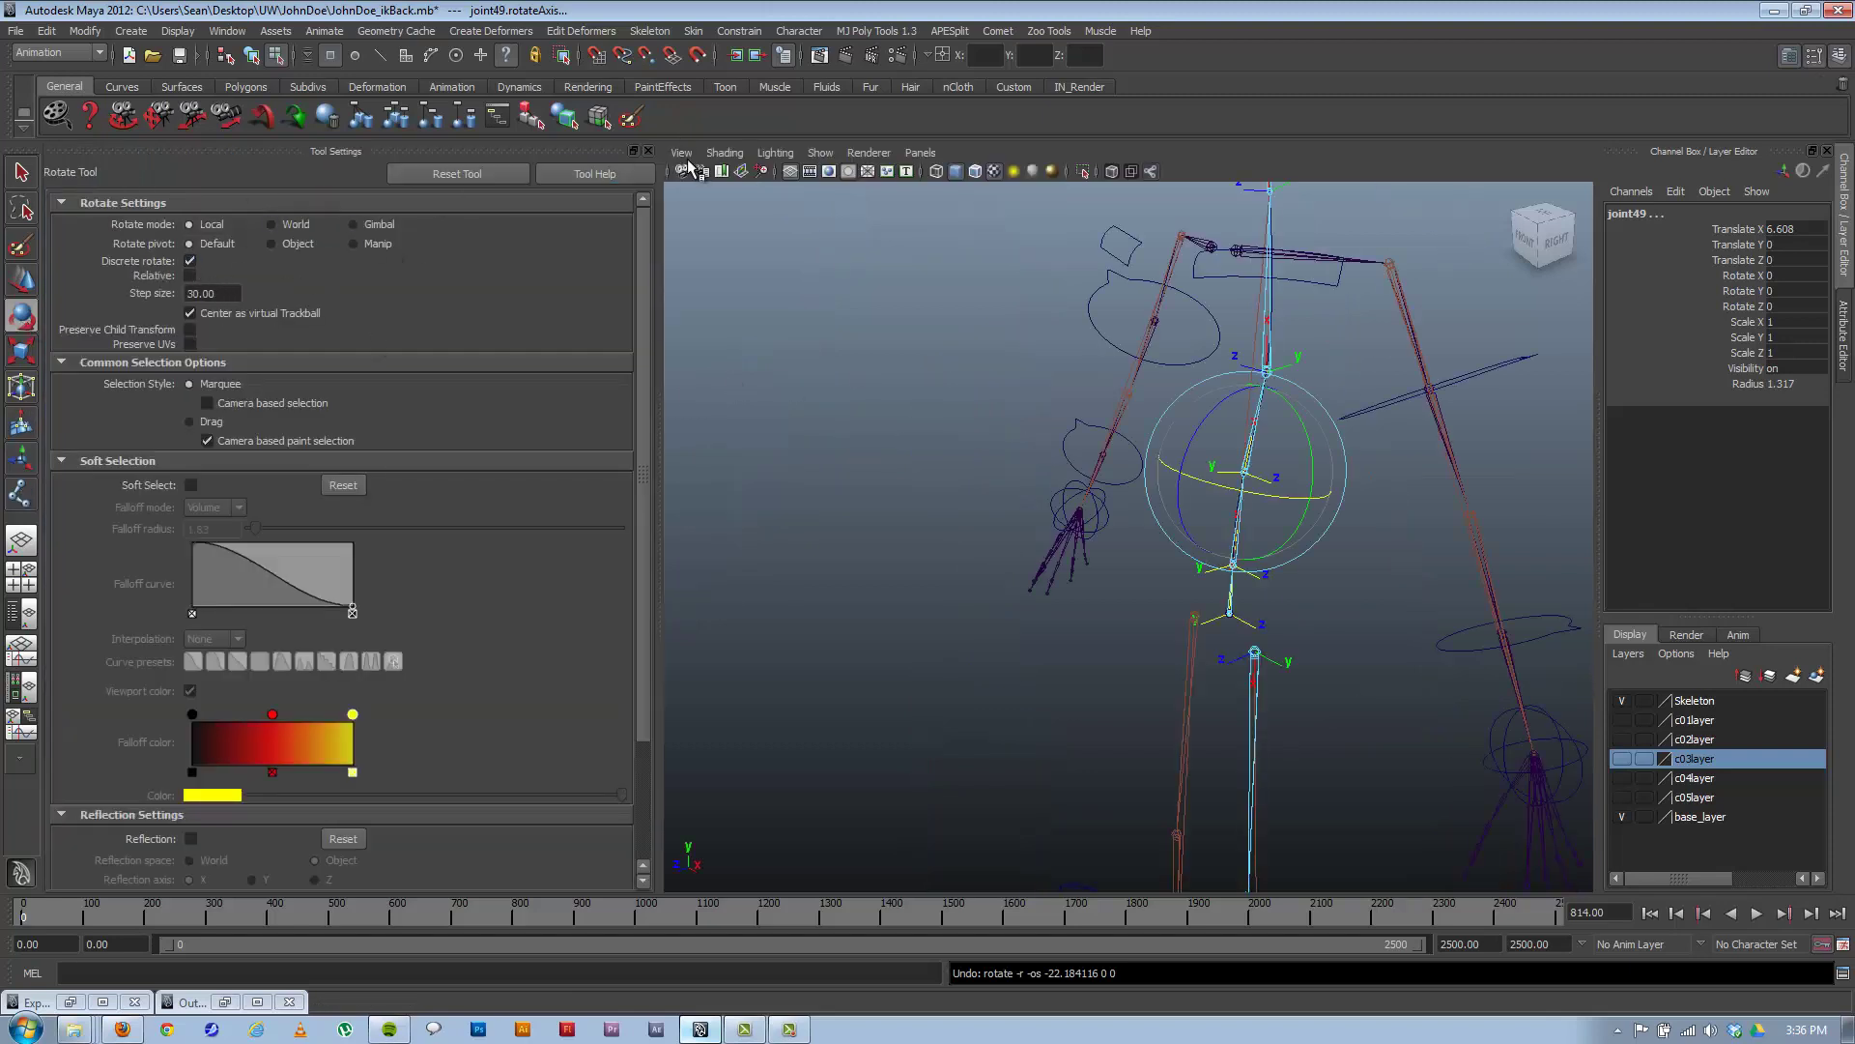
click(648, 151)
alt+middle_drag(985, 450, 810, 522)
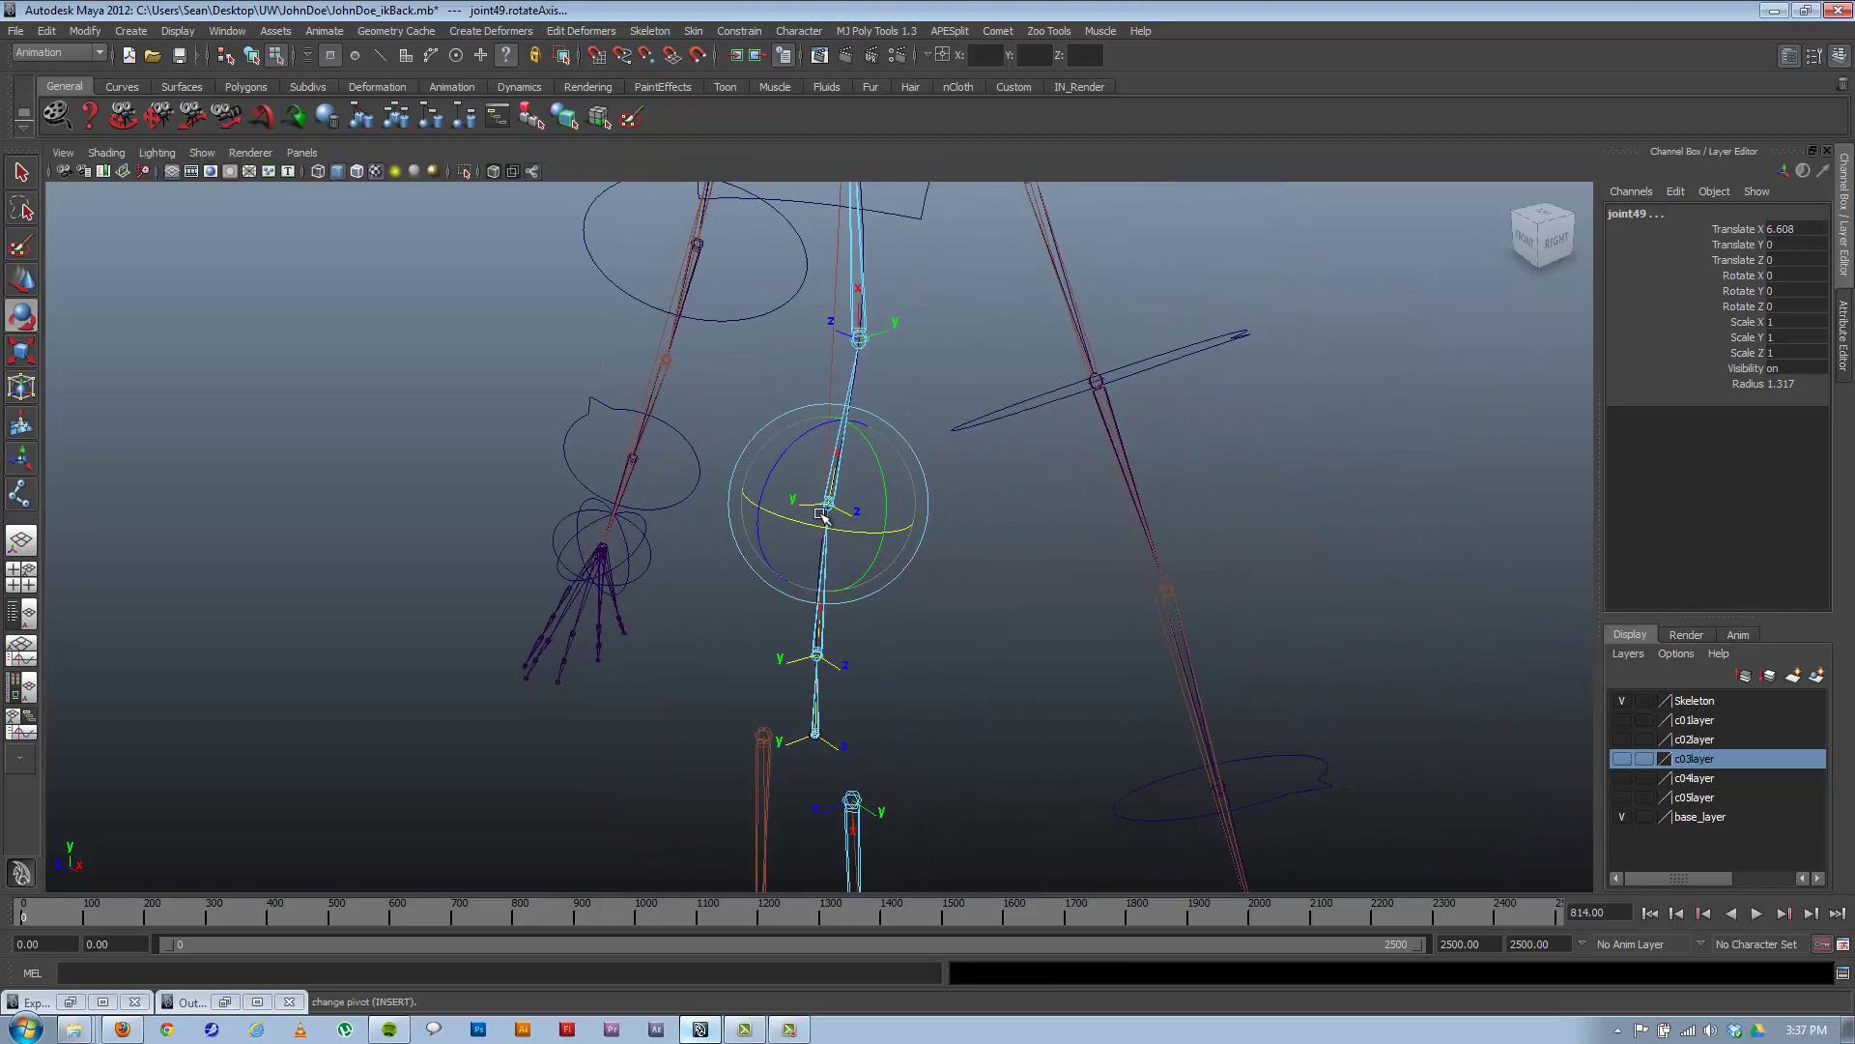
mouse_move(798, 522)
mouse_down()
mouse_move(917, 544)
mouse_move(841, 576)
mouse_move(831, 453)
mouse_move(822, 474)
mouse_move(695, 454)
mouse_move(824, 466)
mouse_move(771, 641)
mouse_move(758, 521)
mouse_move(809, 530)
mouse_up()
Rotate the local rotation axes of the new chain's upper spine and neck joints about X to match the lower joints' orientation.
key(Up)
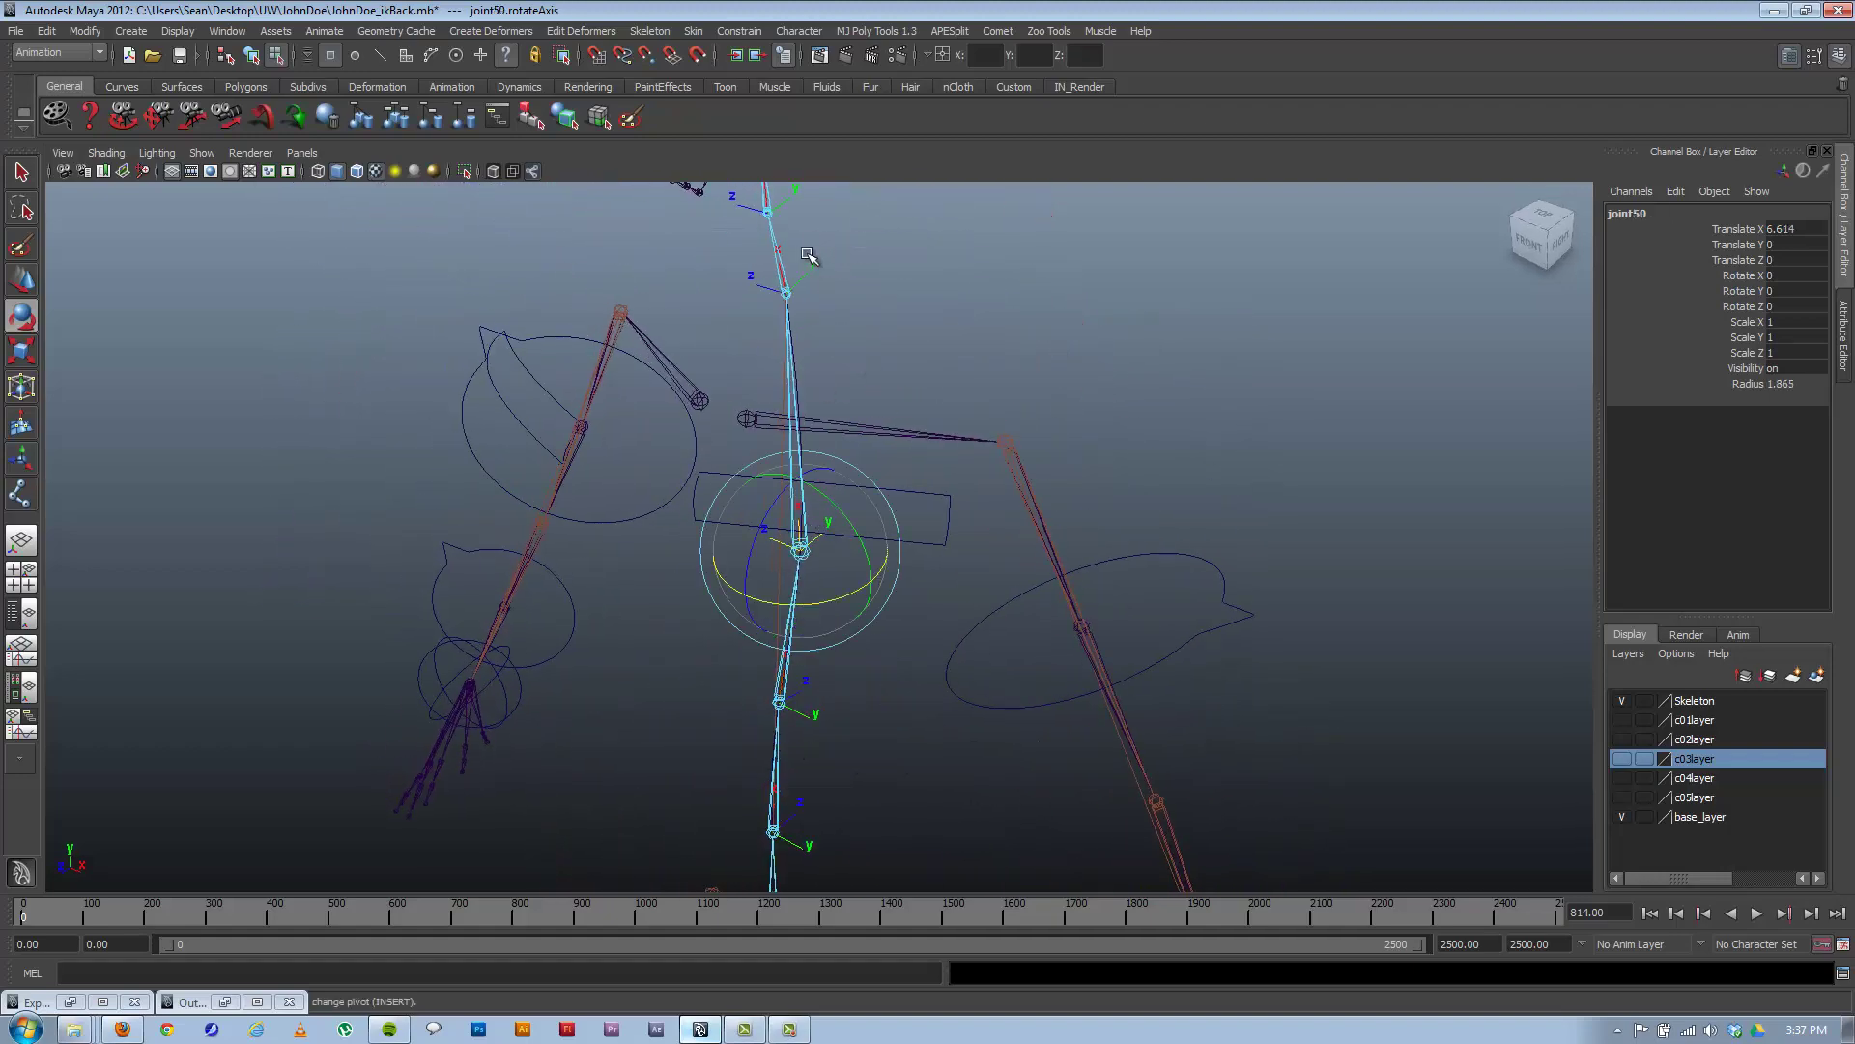
key(Up)
alt+middle_drag(816, 261, 846, 360)
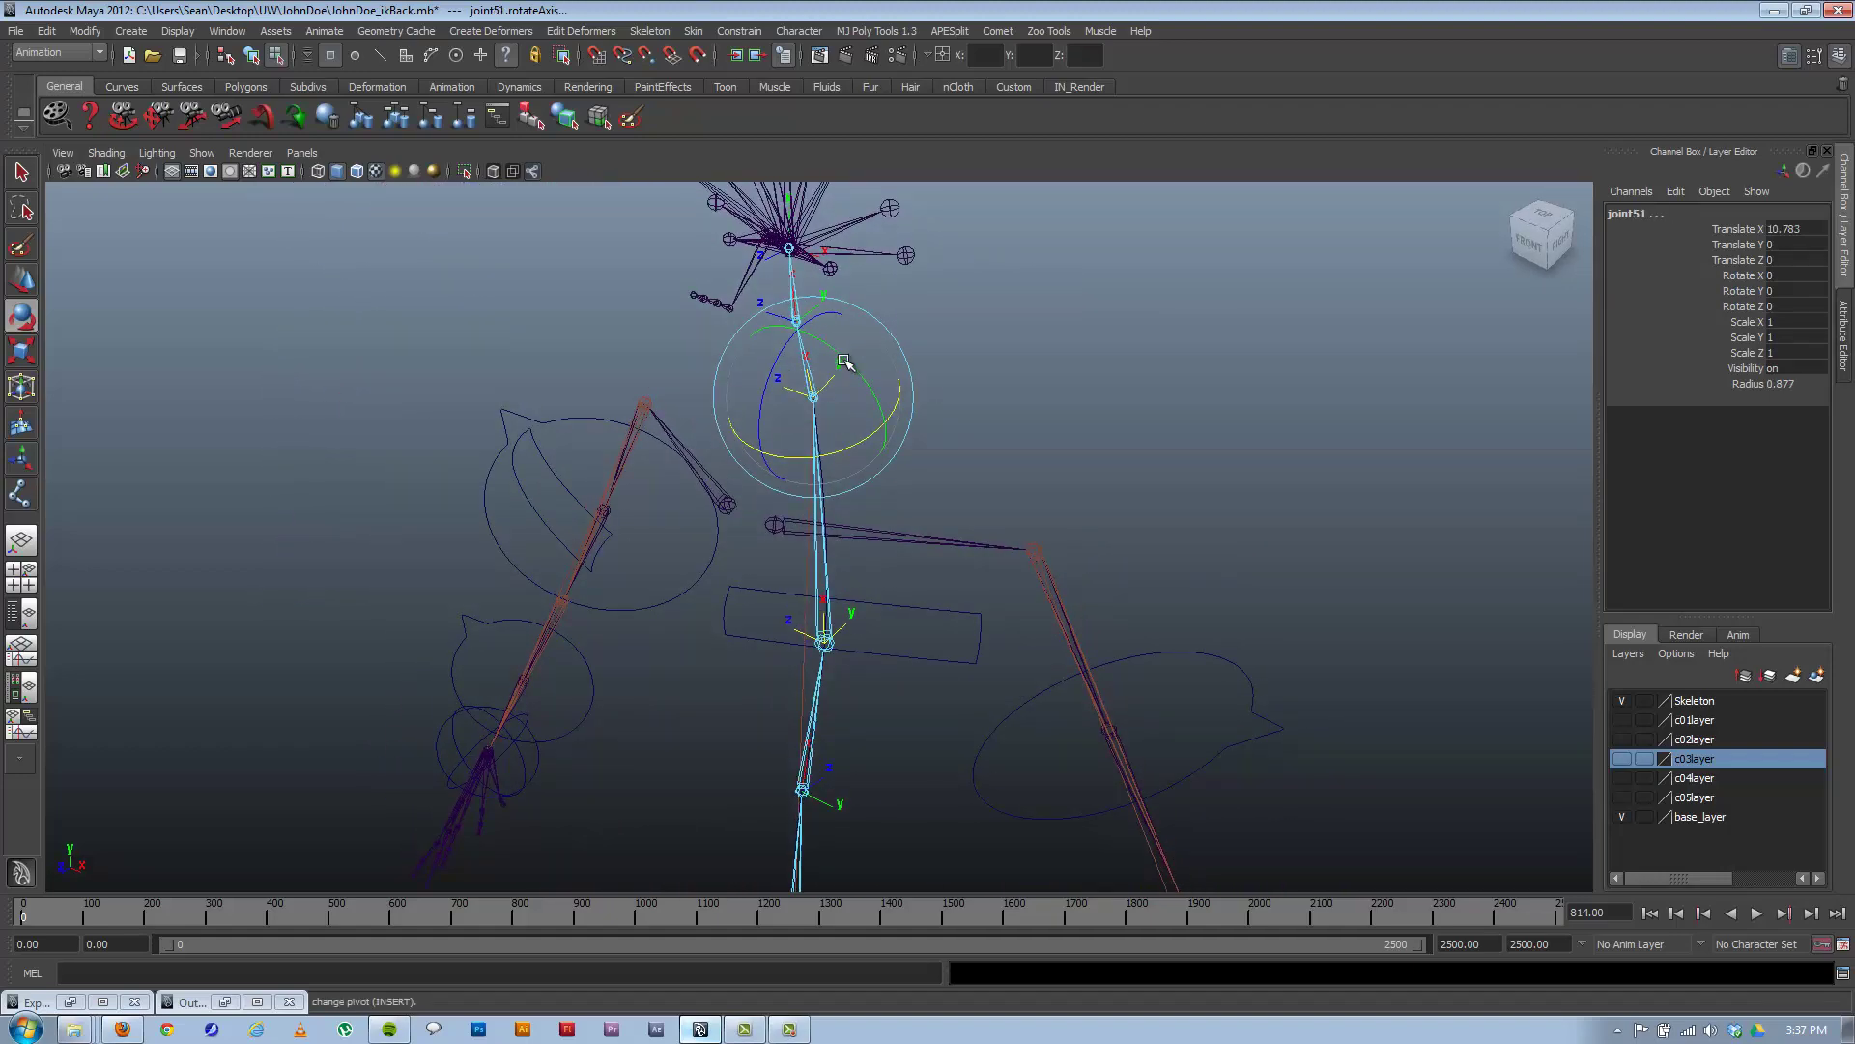
key(q)
click(820, 310)
key(e)
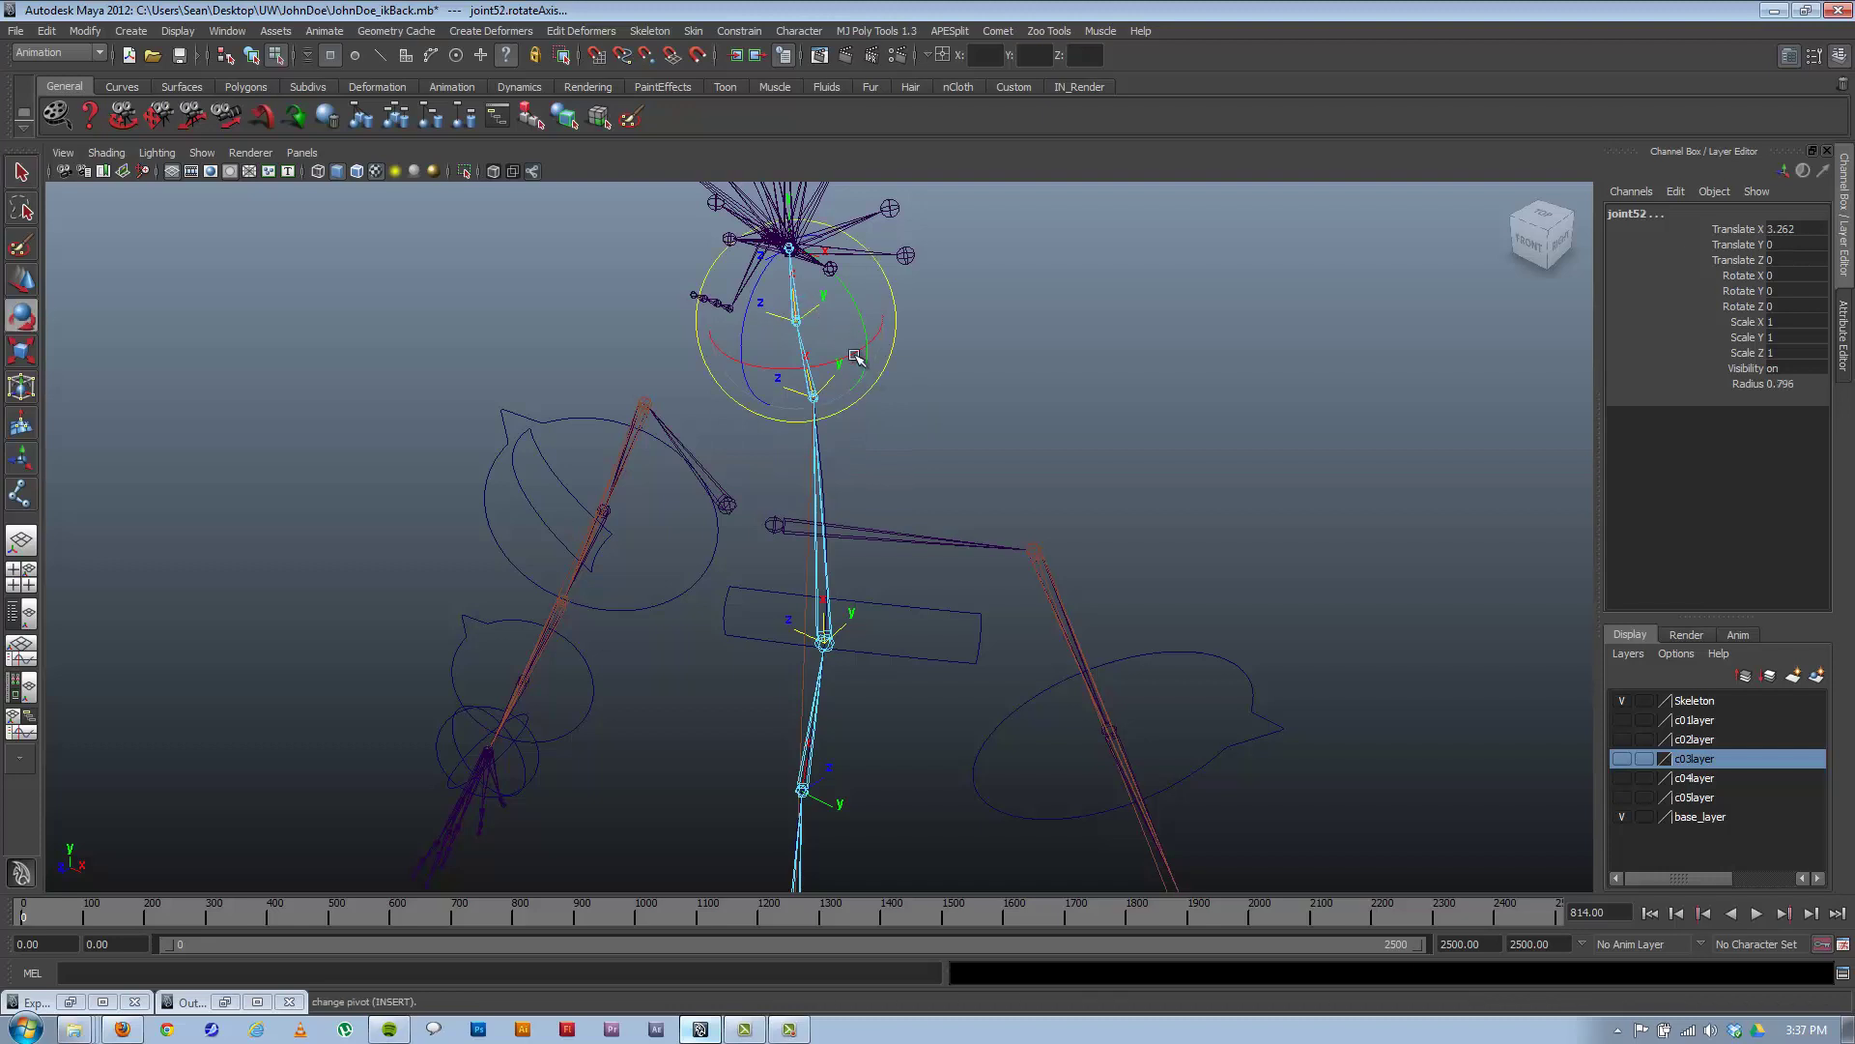
drag(851, 359, 800, 356)
alt+middle_drag(799, 357, 921, 693)
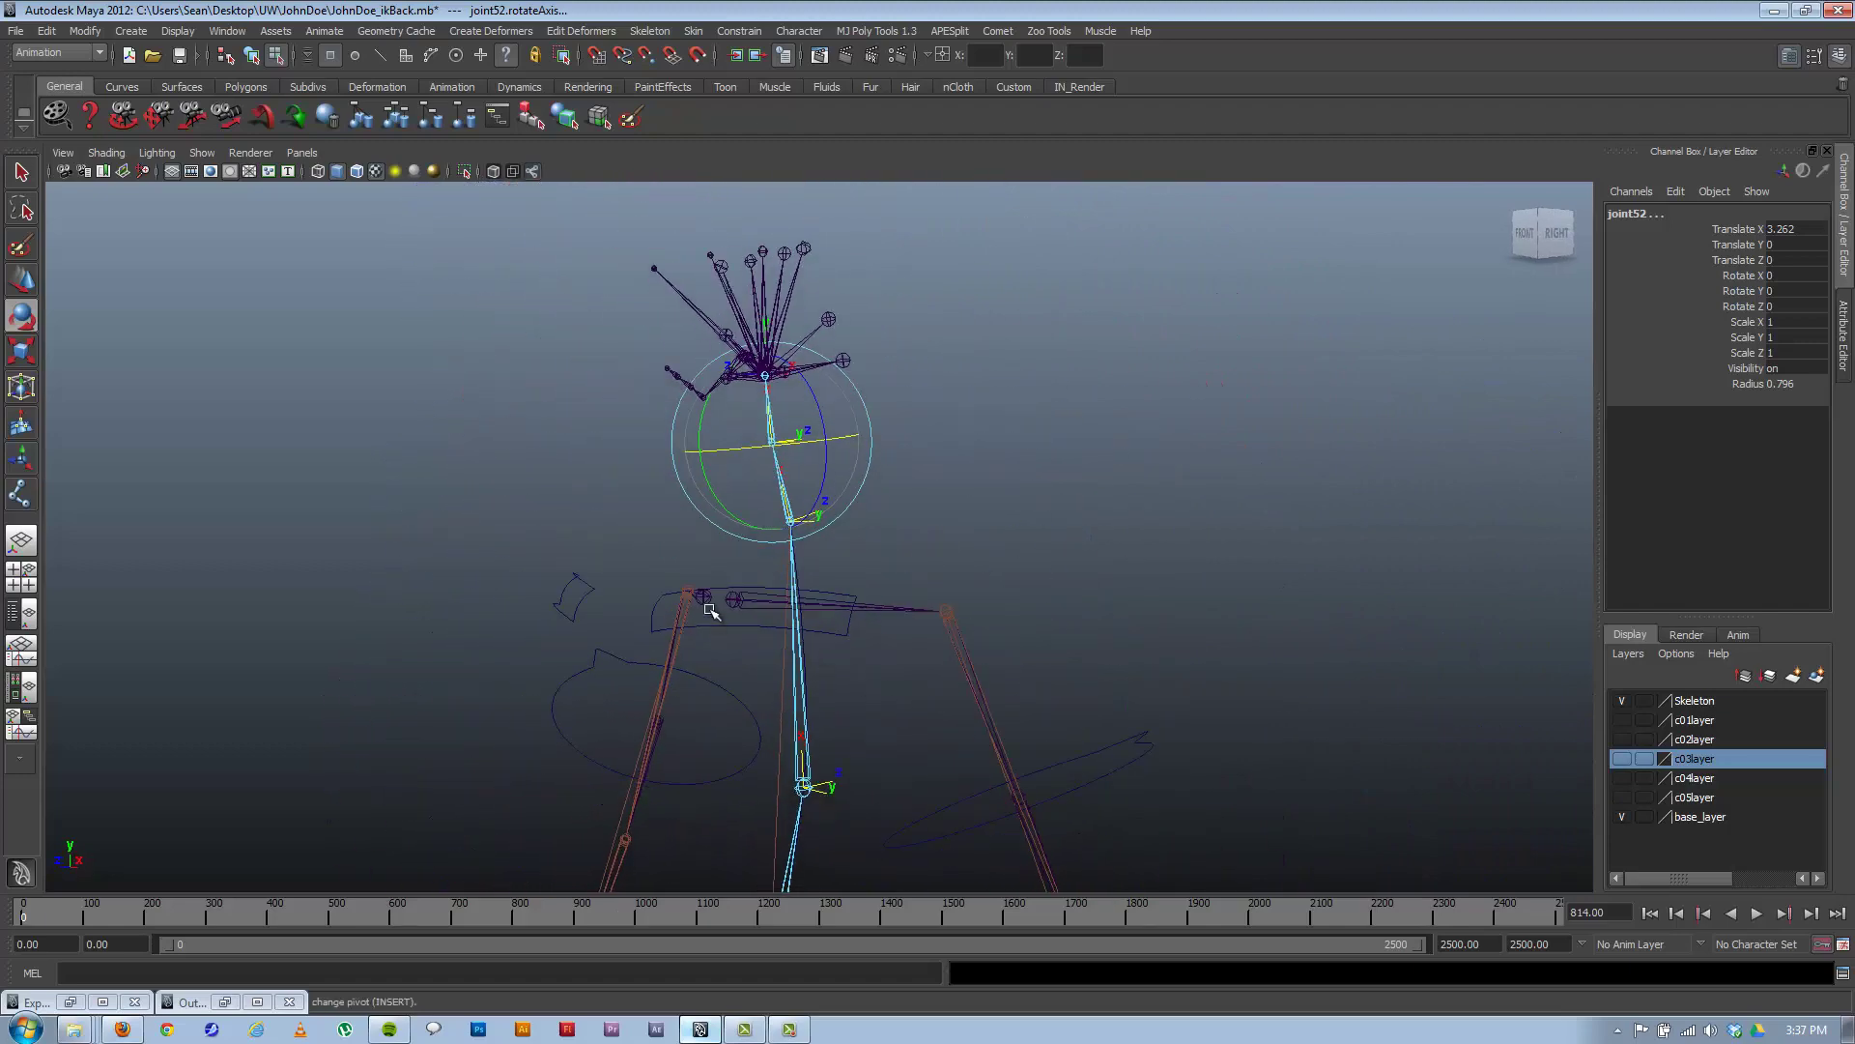
alt+middle_drag(709, 608, 801, 573)
Return to object selection and unparent joint48 from joint47 at the base of the new chain.
click(20, 283)
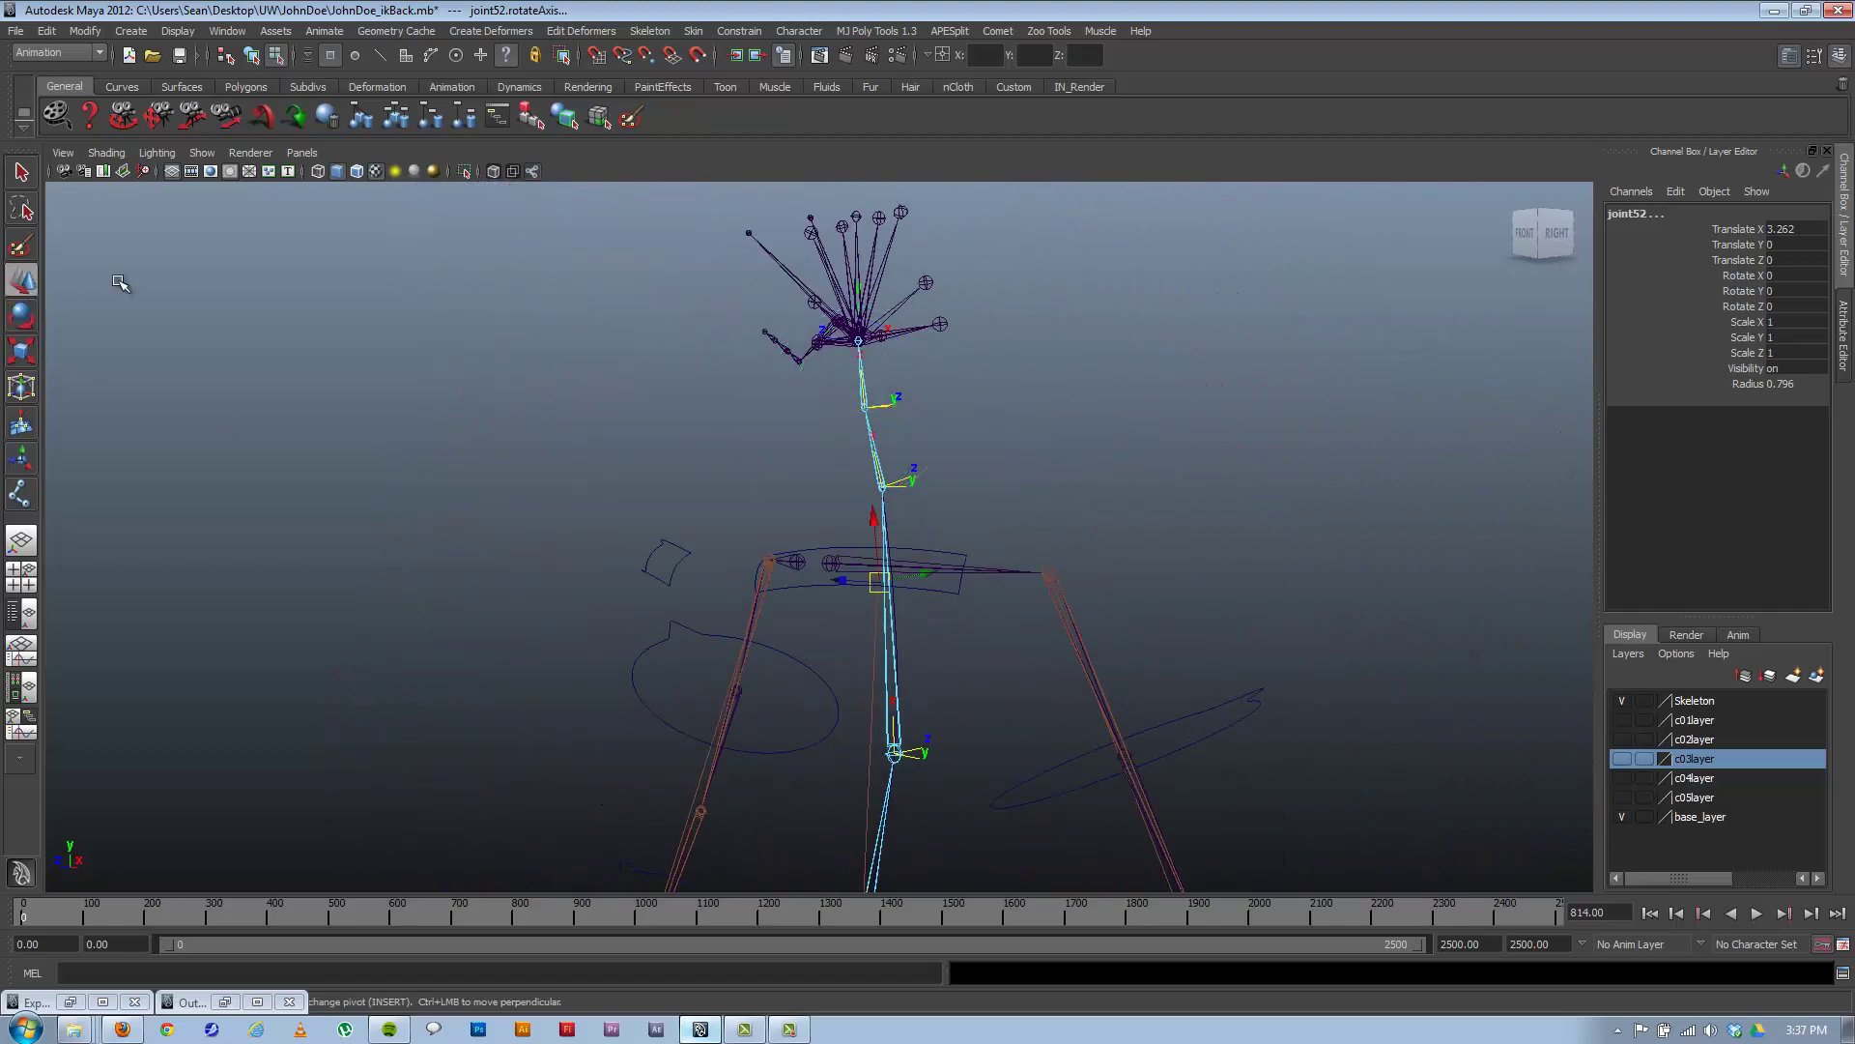
click(254, 58)
alt+middle_drag(853, 651, 855, 290)
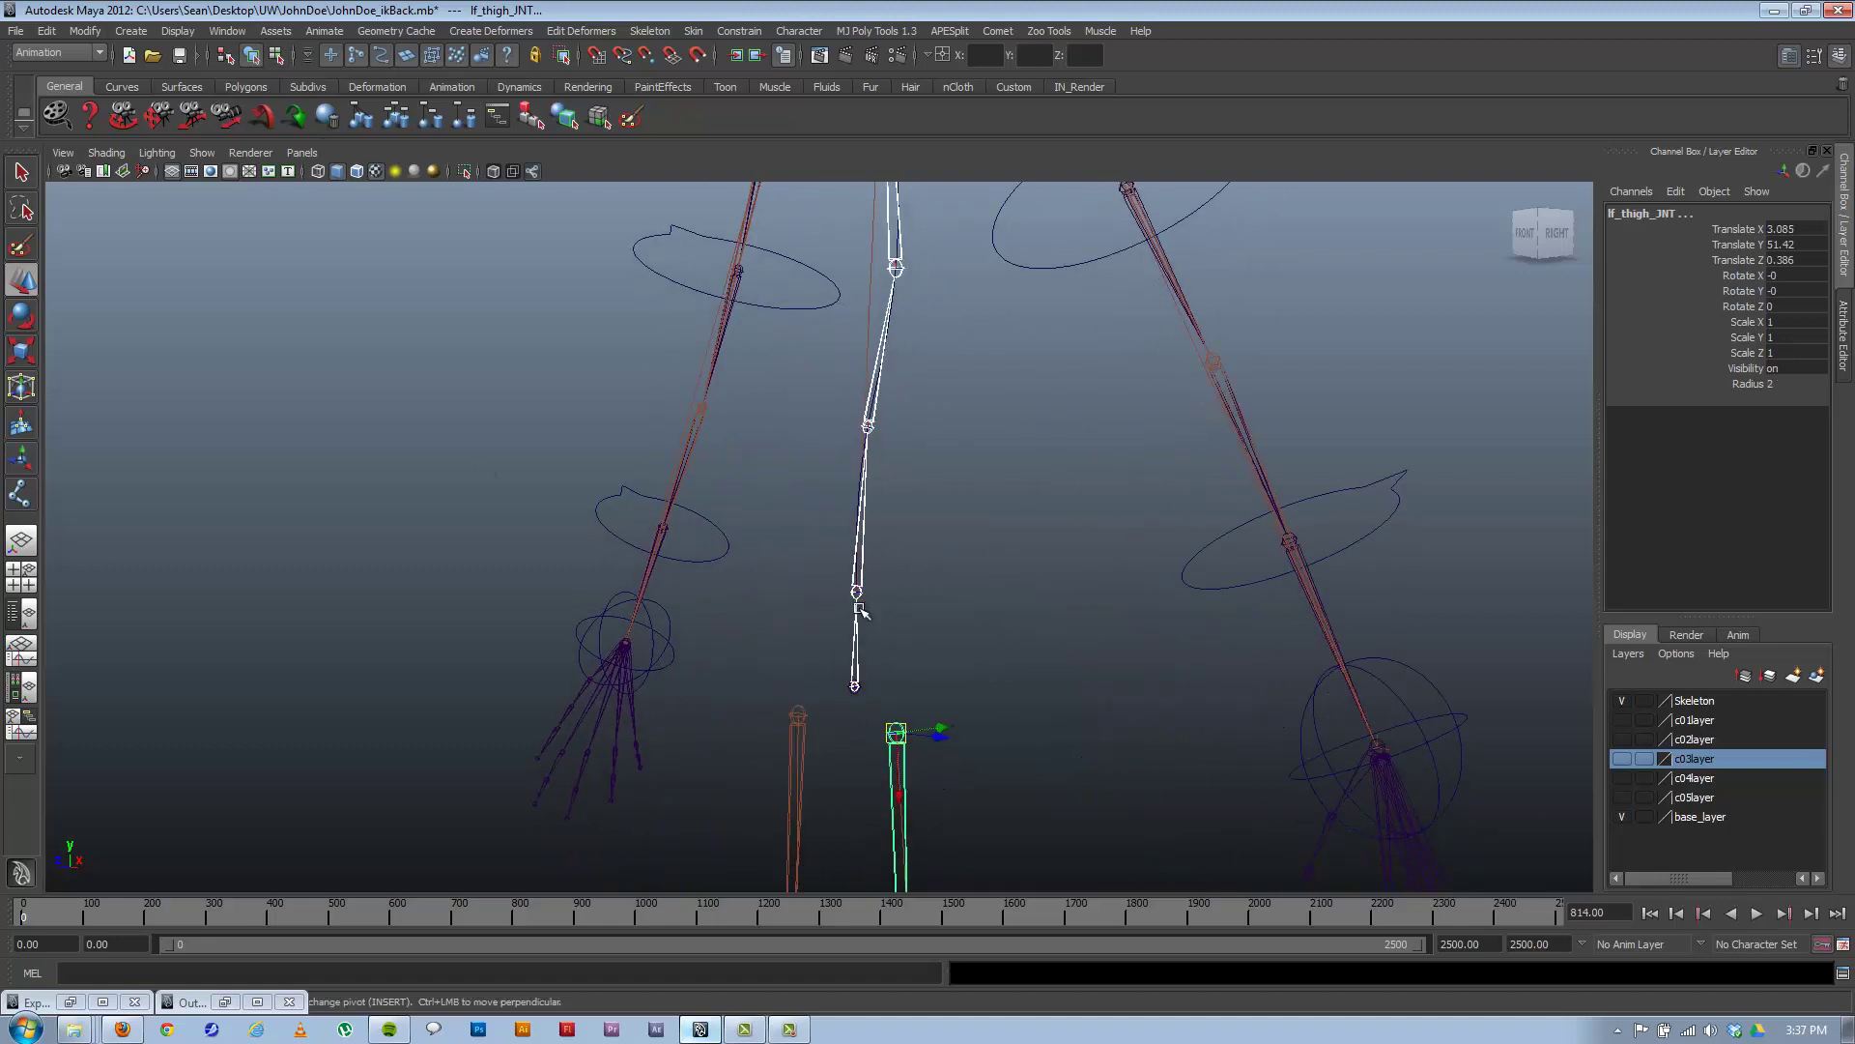
click(859, 645)
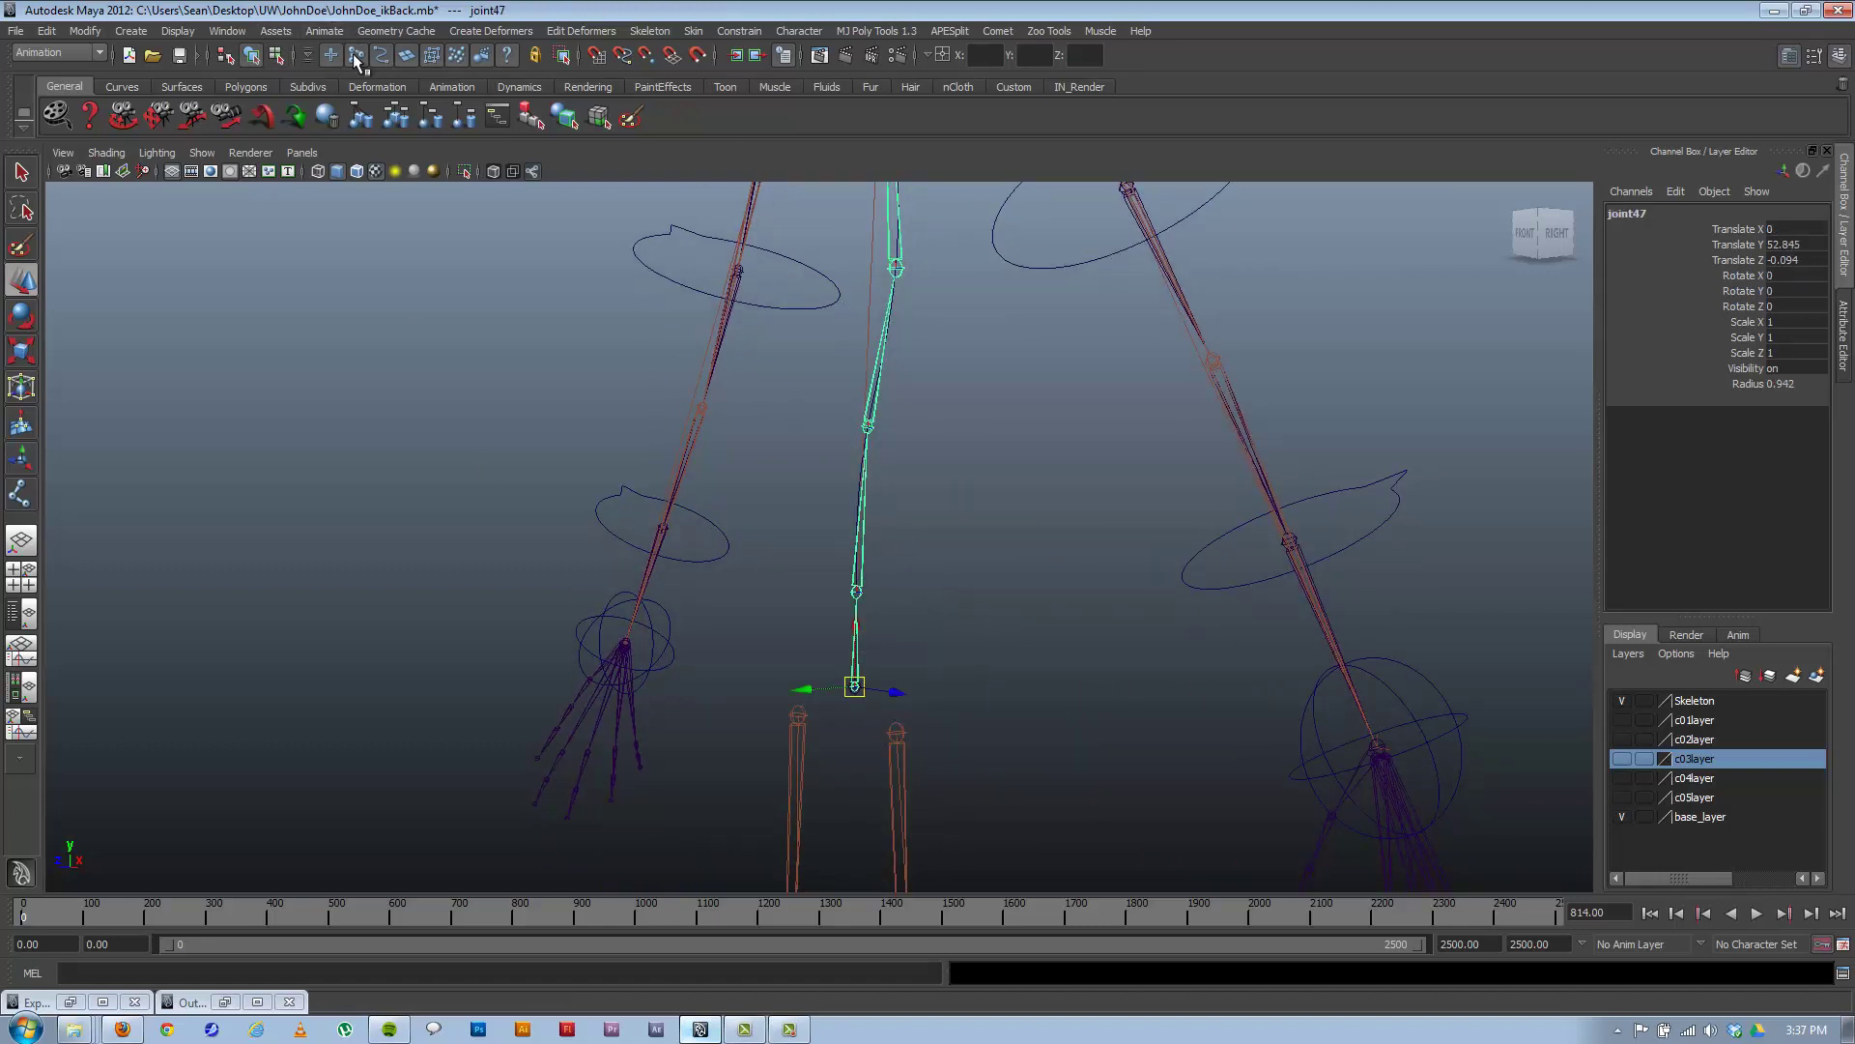
key(Up)
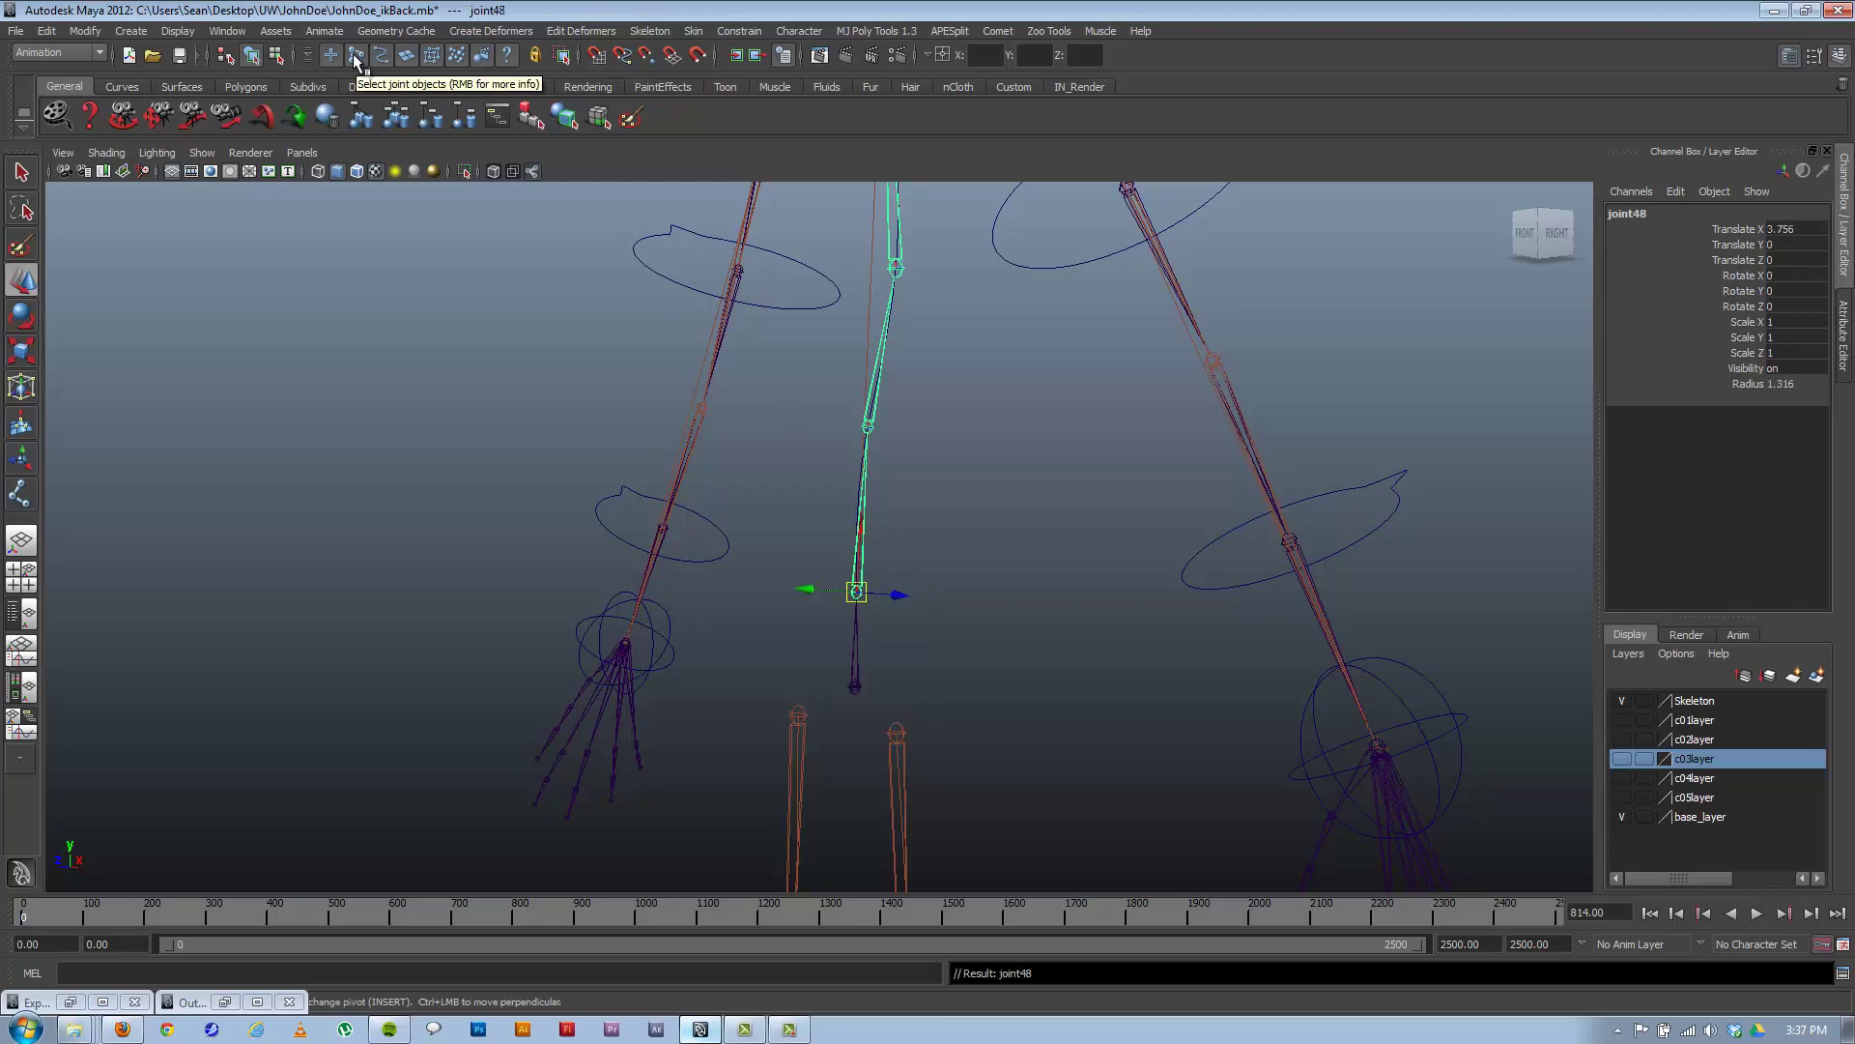
key(shift+p)
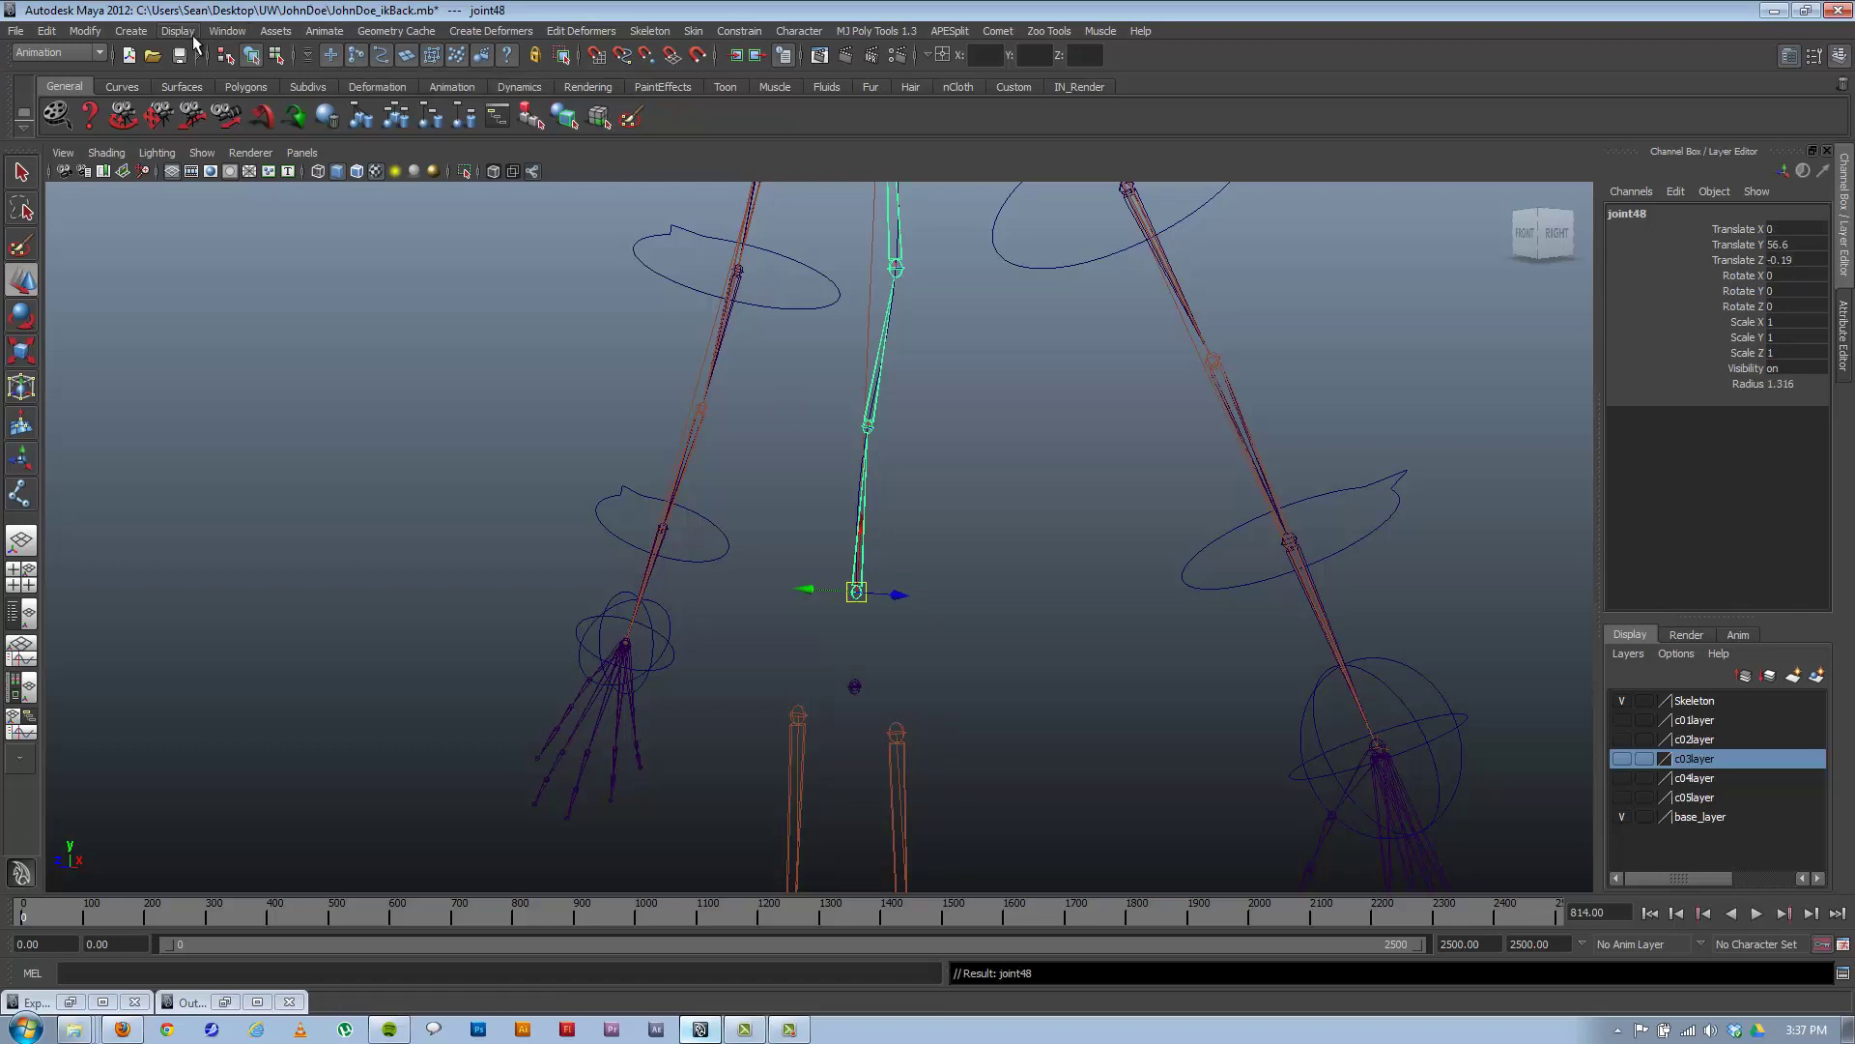
Open the Outliner, delete the detached joint47, and select joint48.
click(226, 30)
click(288, 170)
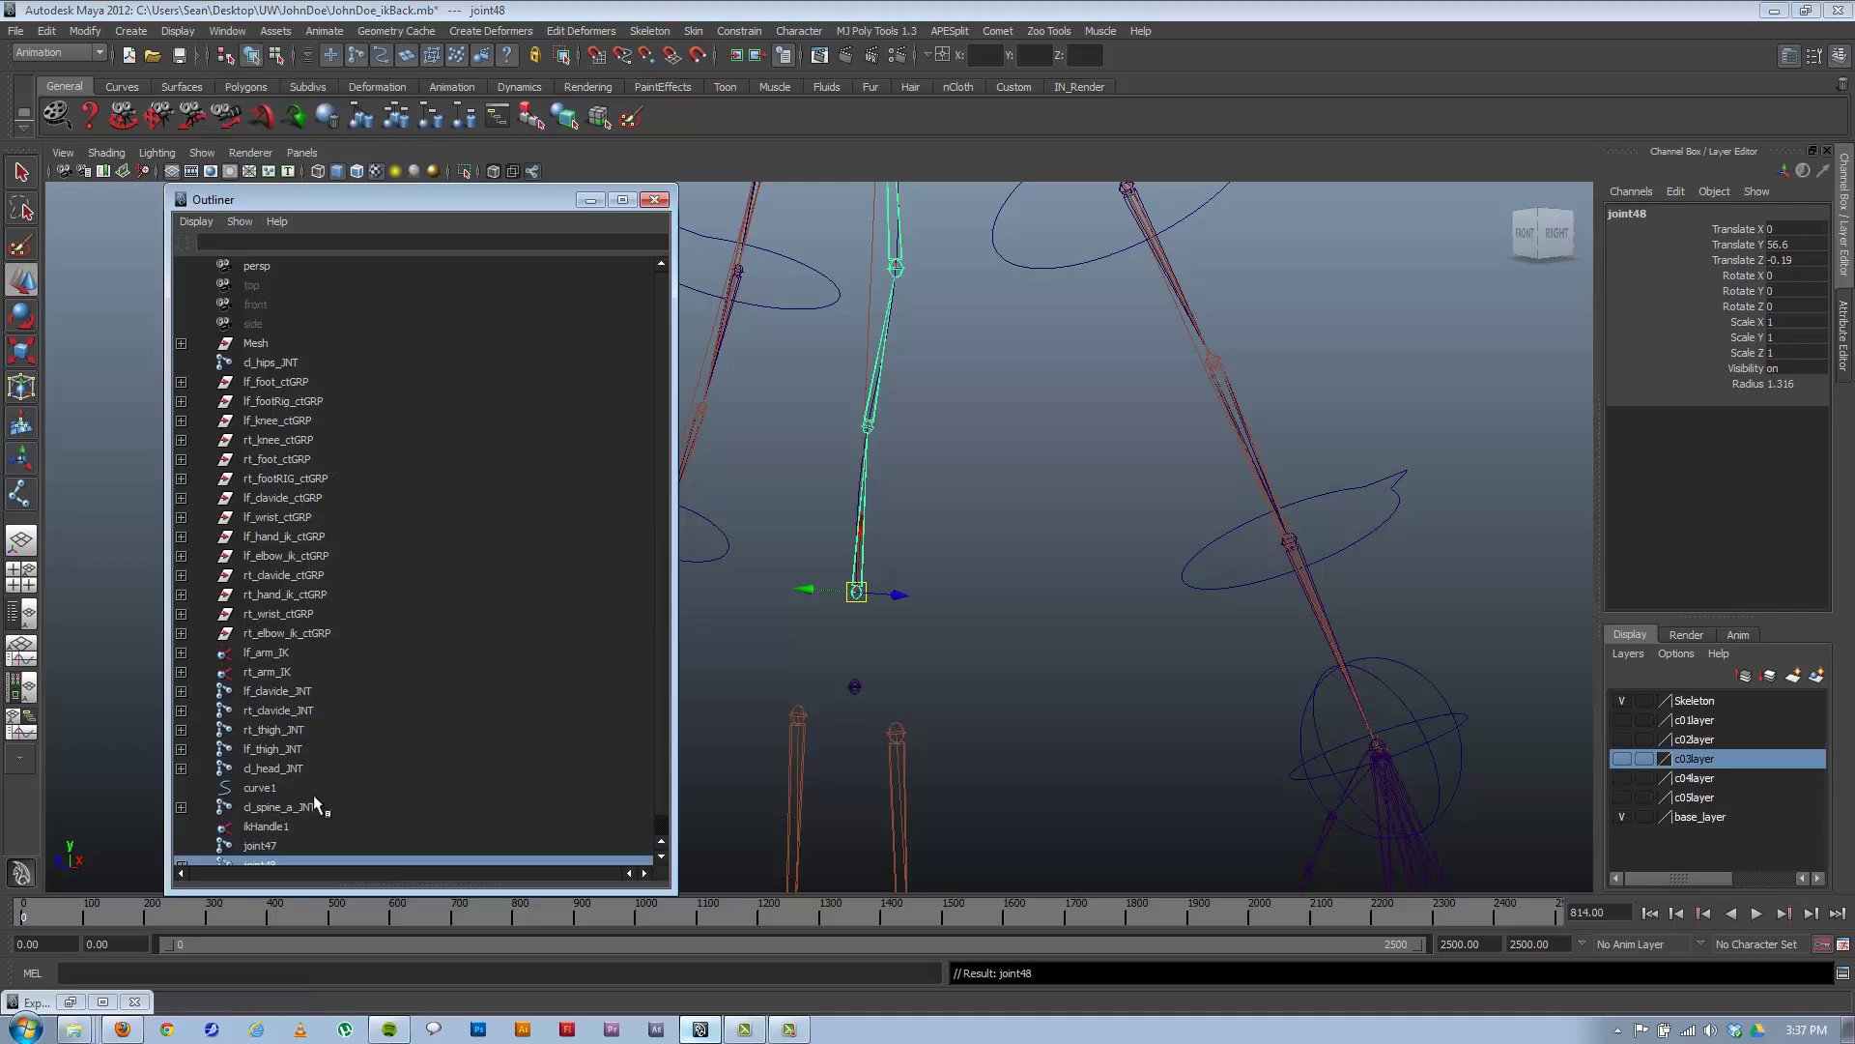
click(259, 826)
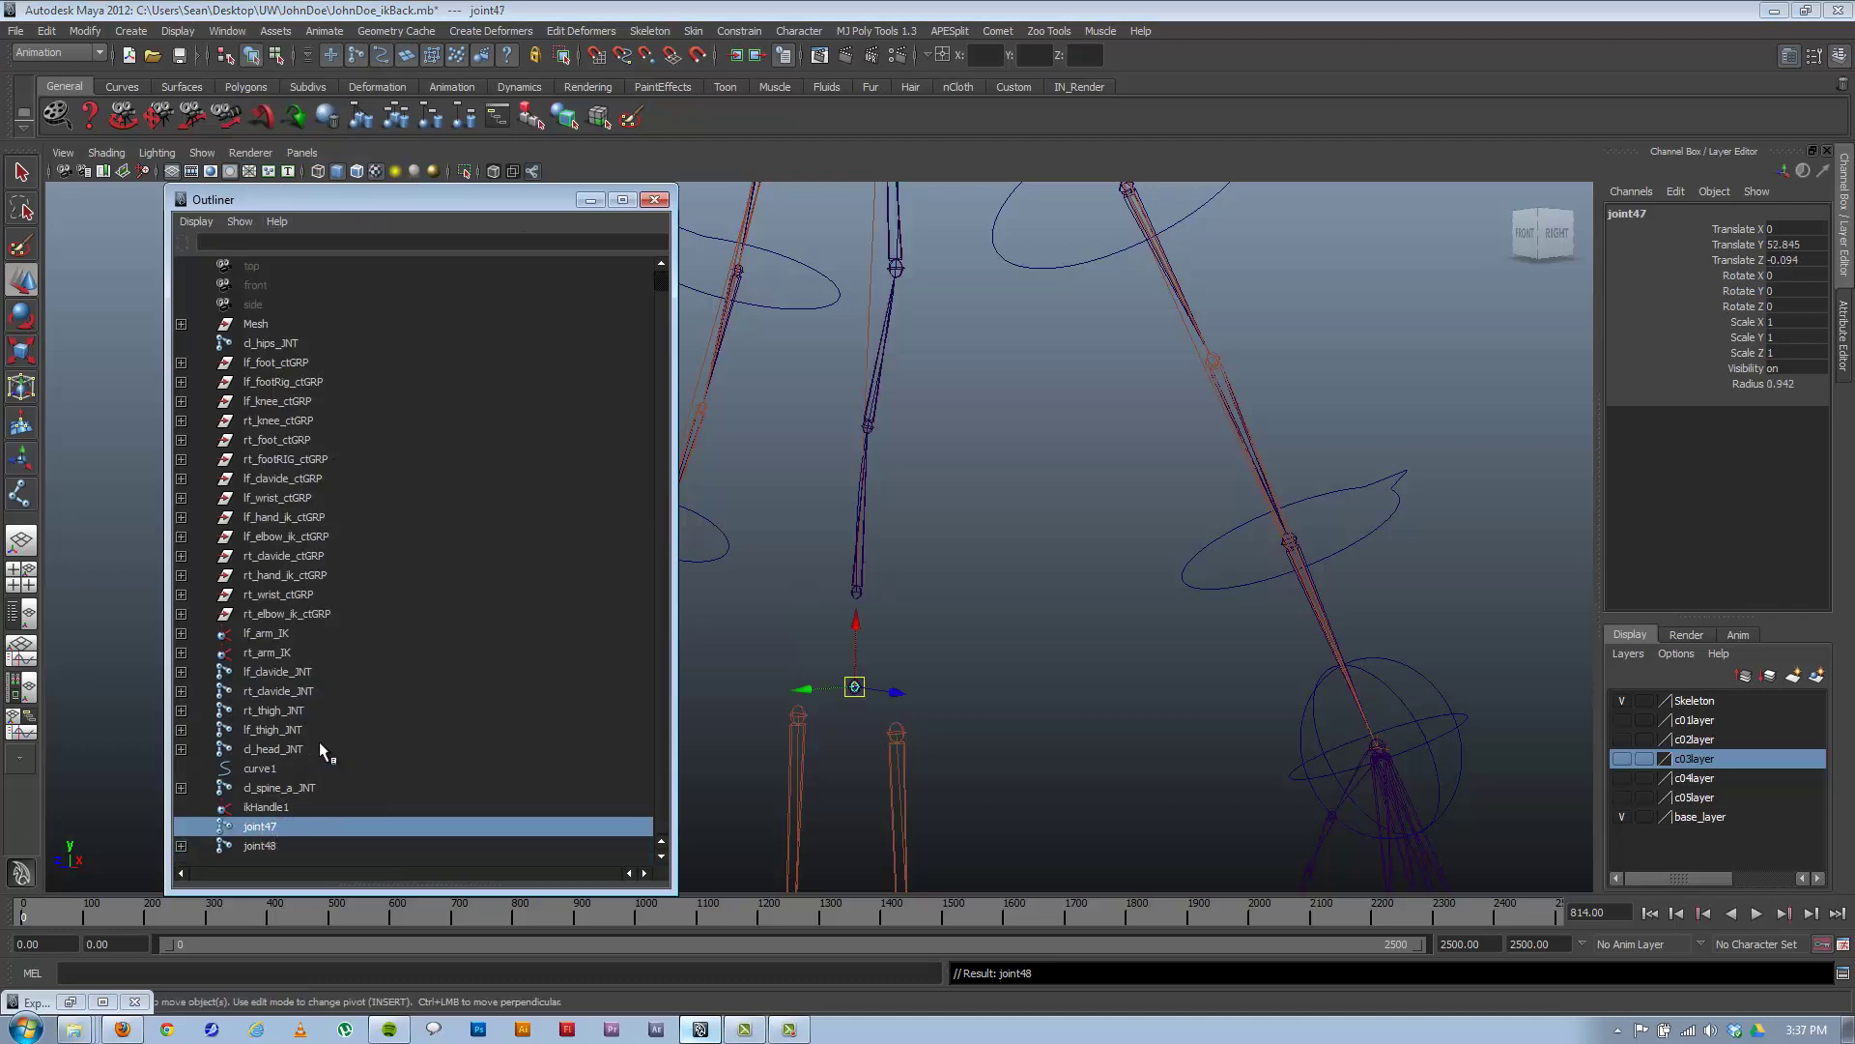
middle_drag(259, 826, 259, 846)
click(259, 845)
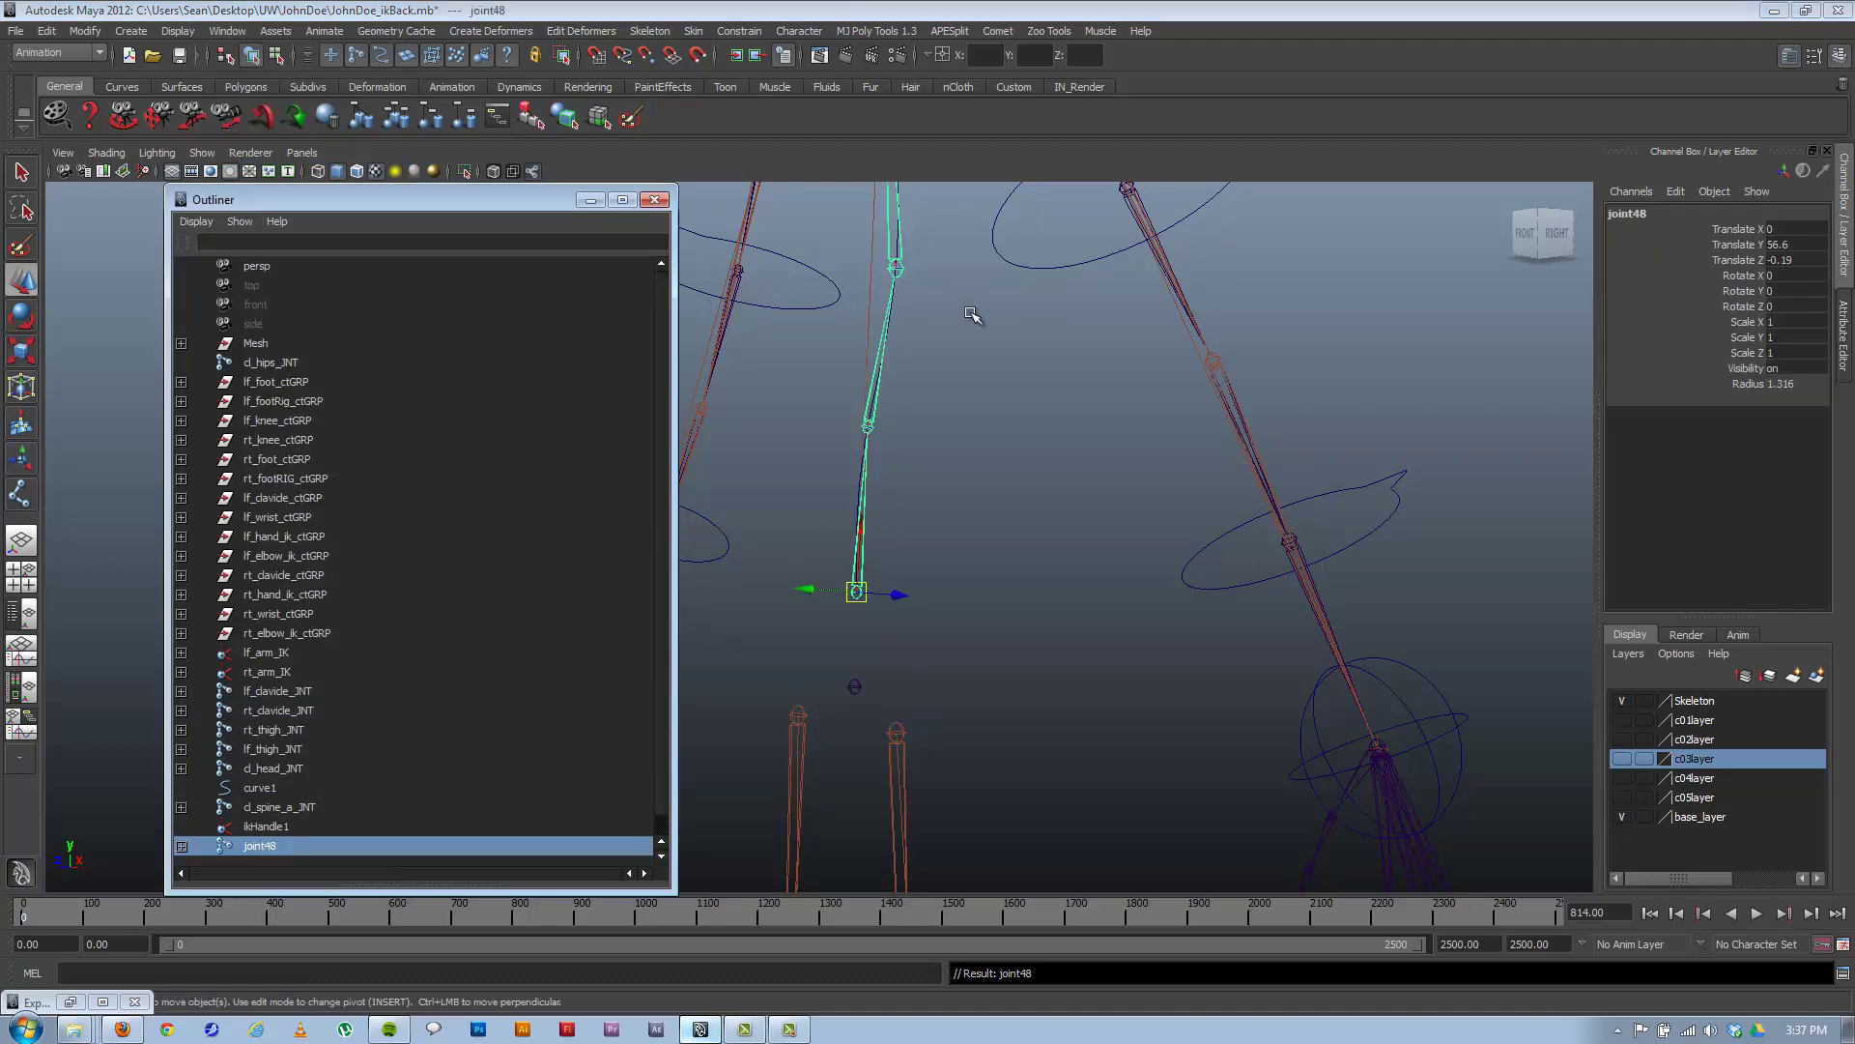
Delete joint53, the end joint of the new chain at the head, and clear the selection.
alt+middle_drag(971, 314, 1030, 644)
click(953, 425)
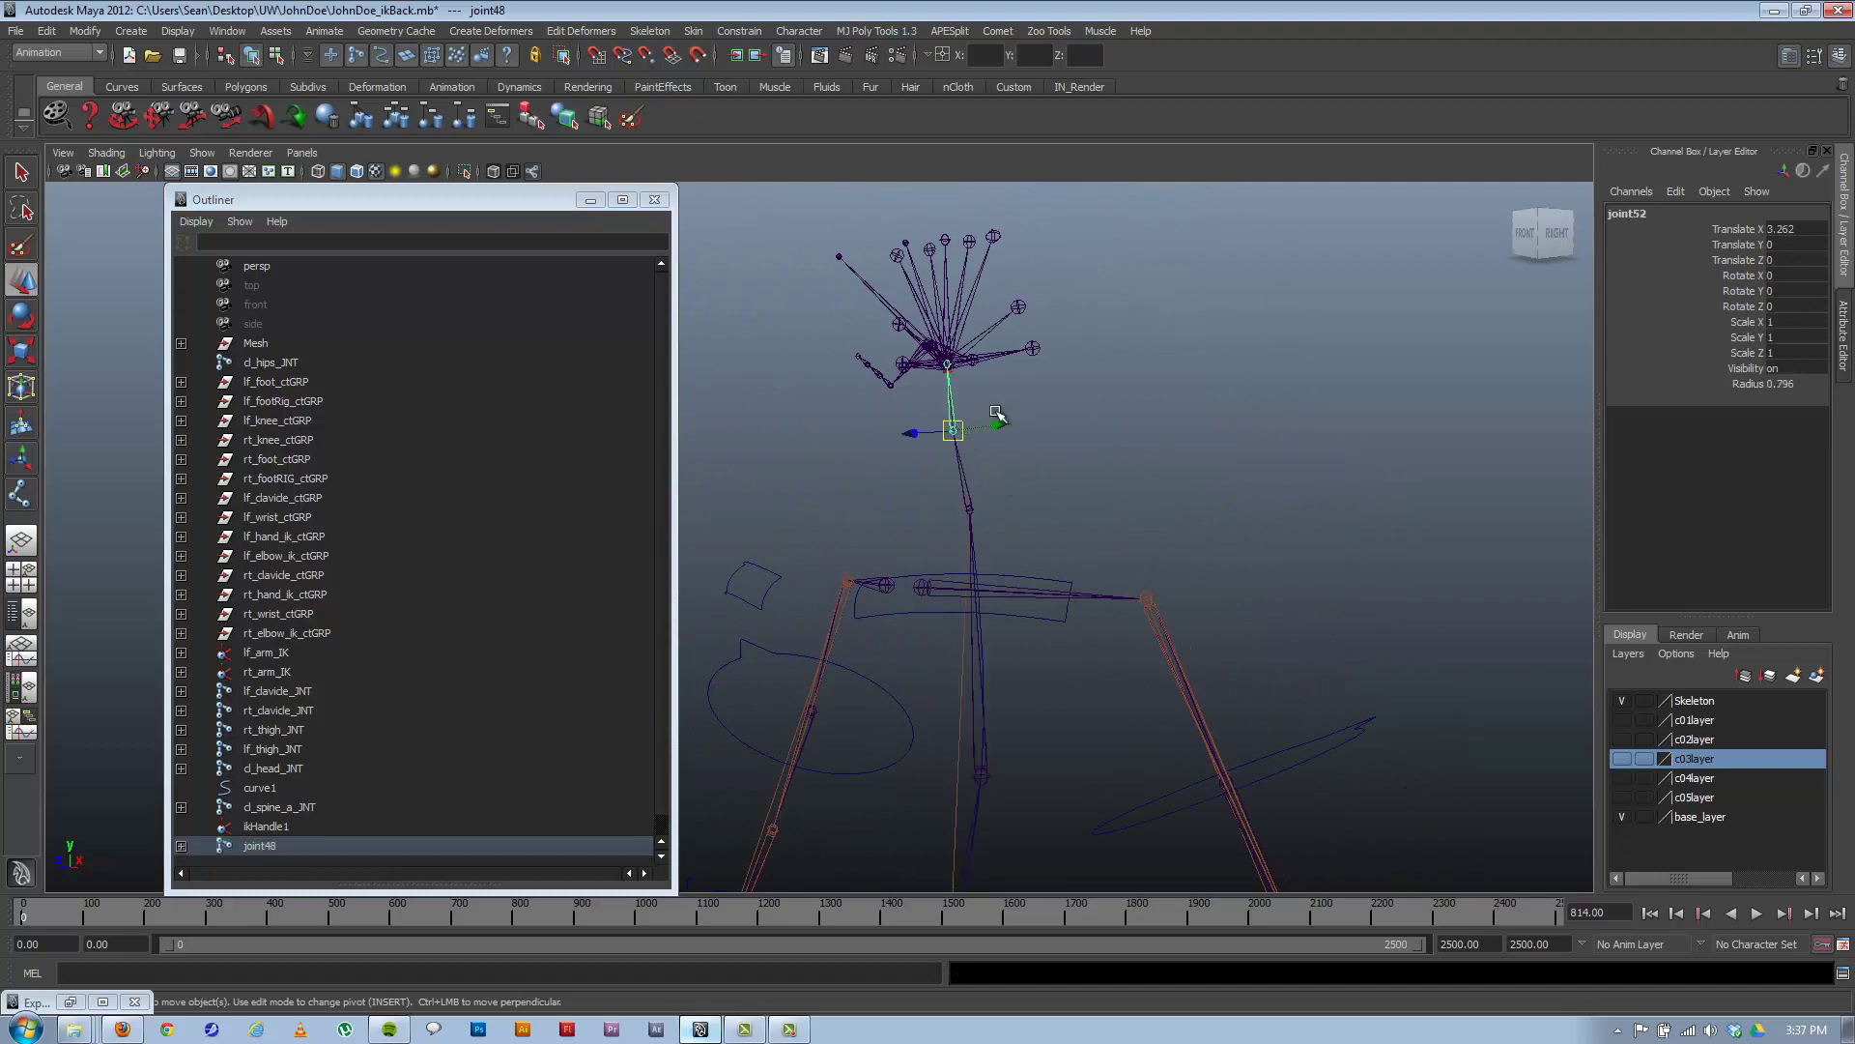
key(Down)
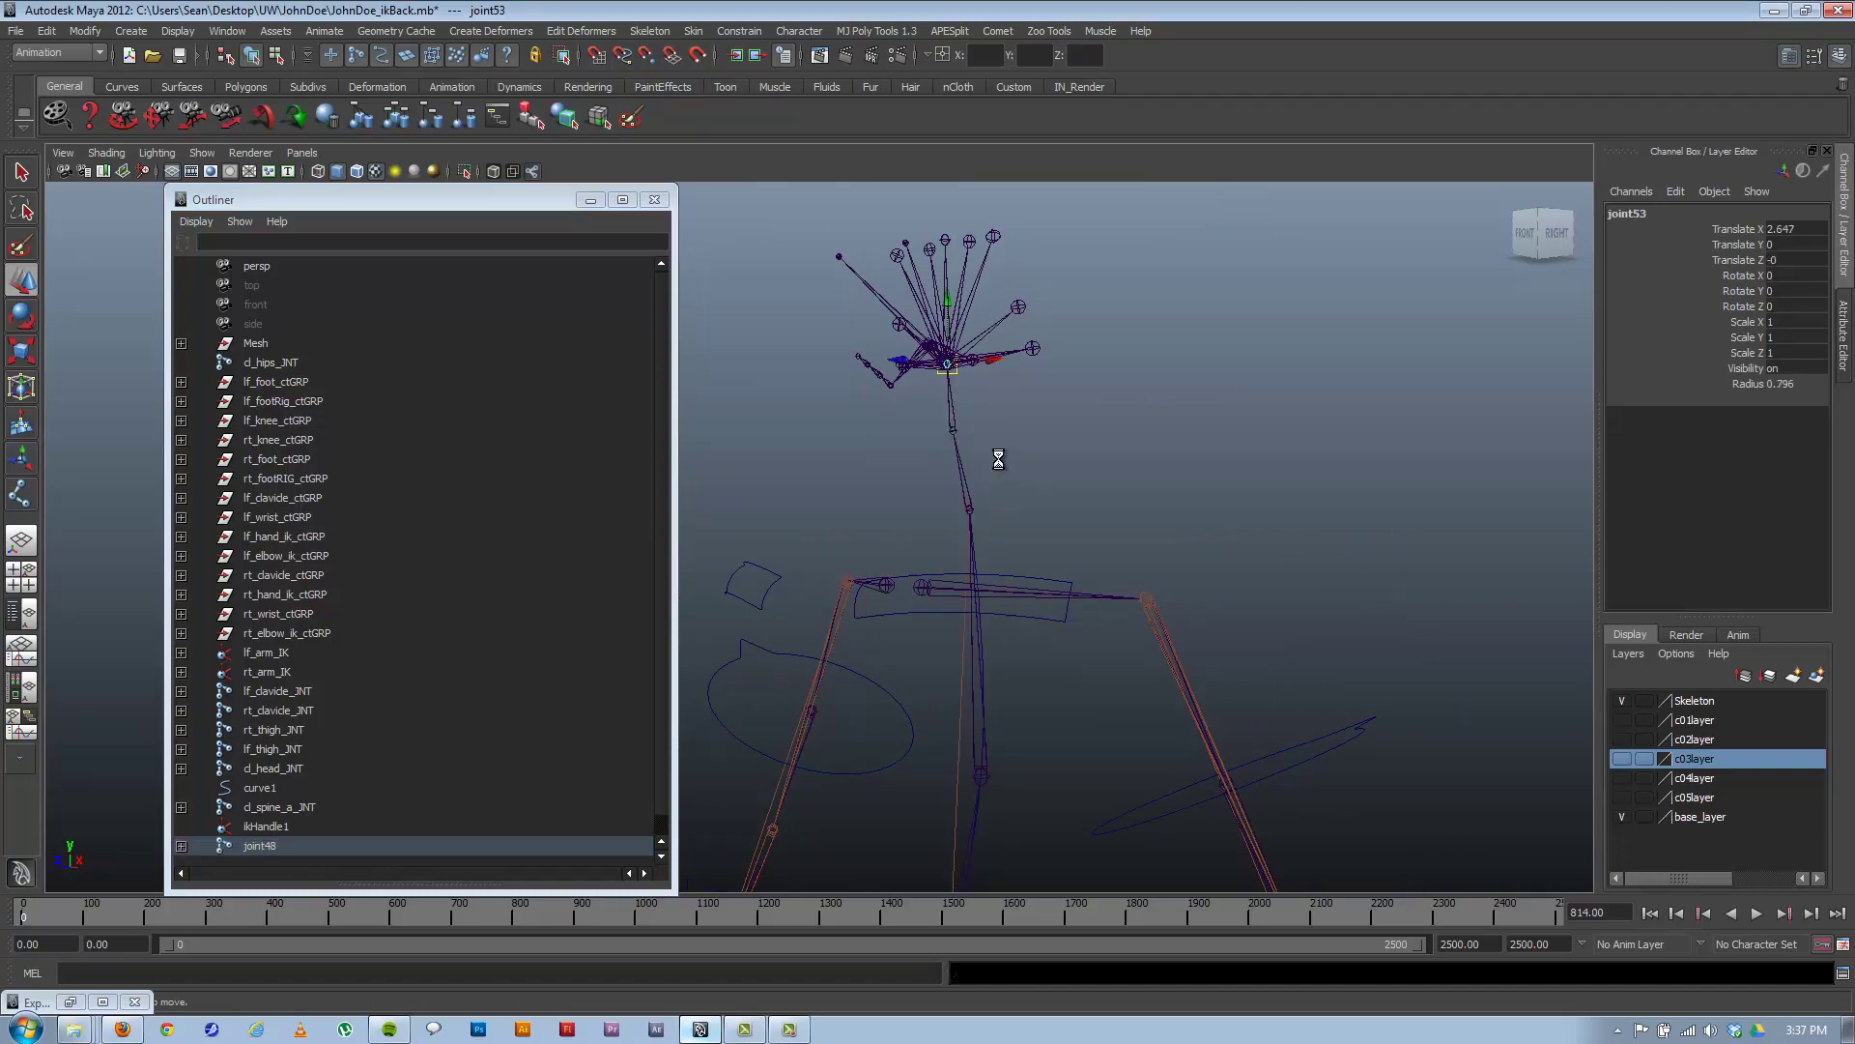
click(1082, 547)
Expand the joint48 hierarchy, name its root joint cl_spine_a_JNT and copy that name for reuse.
alt+middle_drag(1017, 621, 1121, 87)
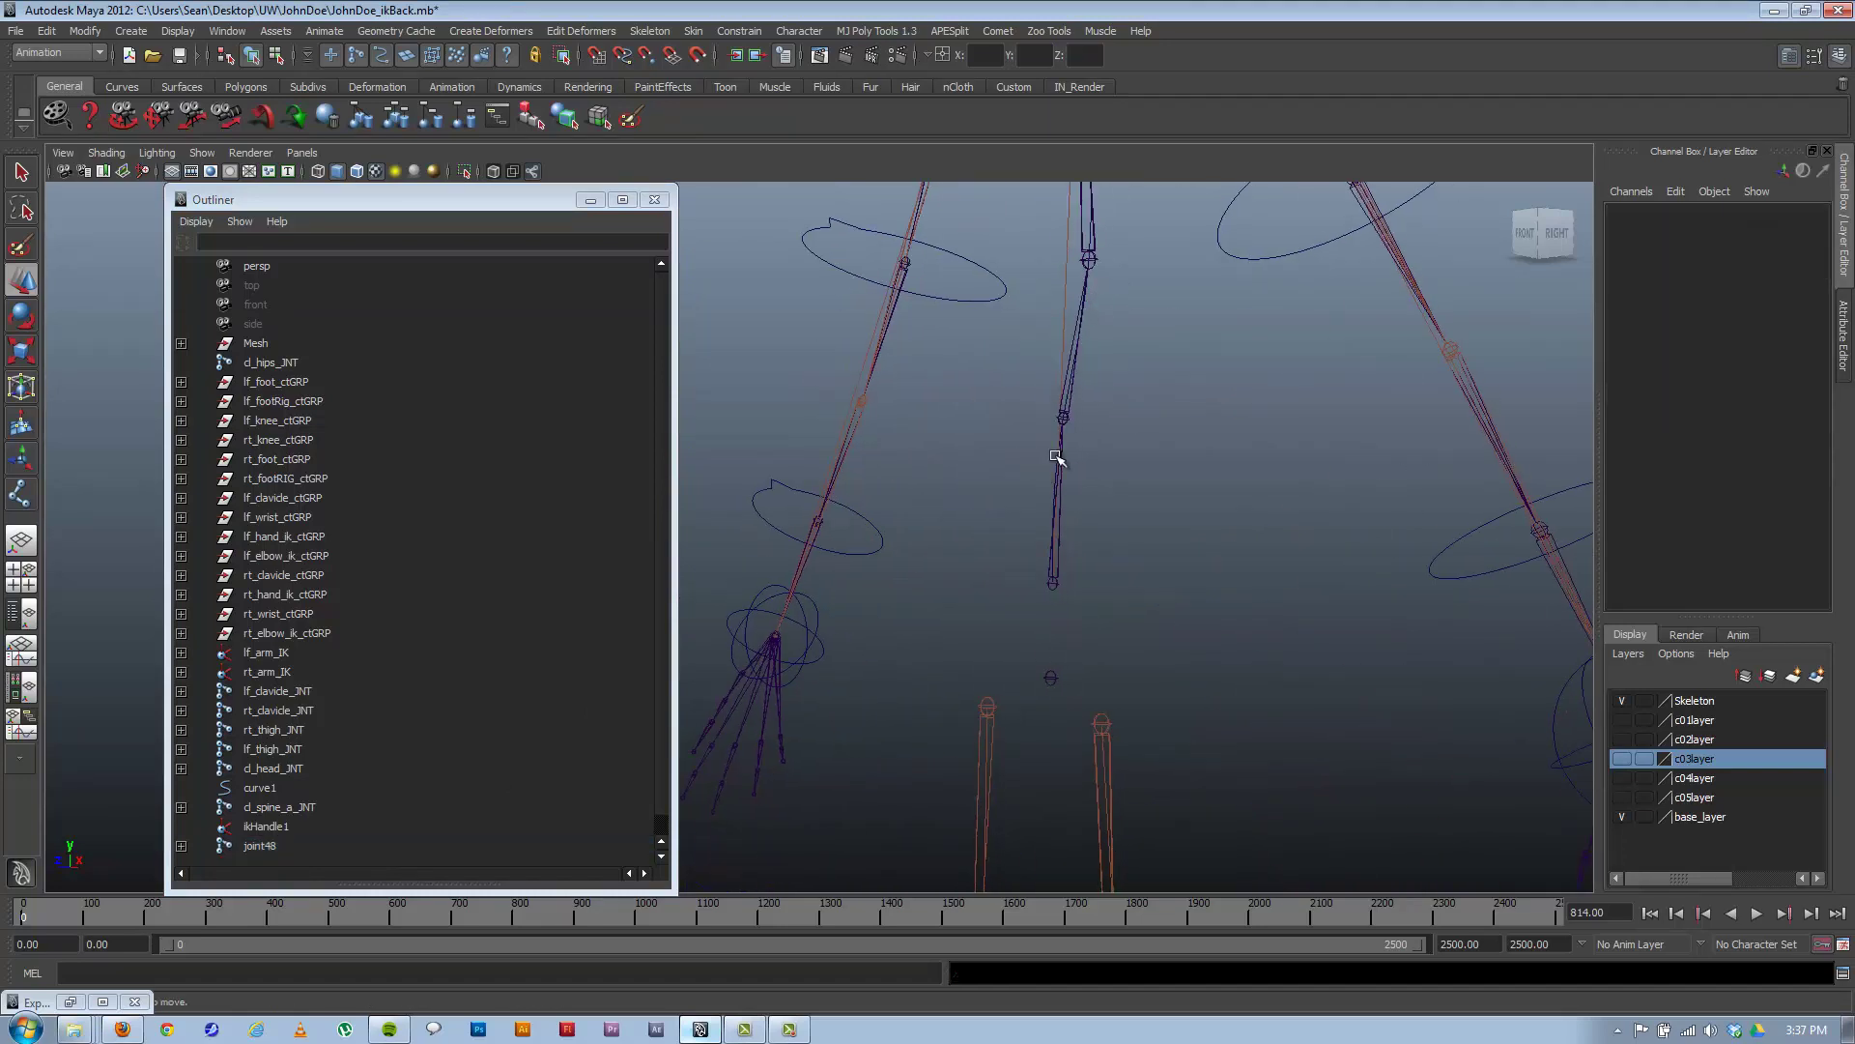
alt+middle_drag(1186, 340, 1174, 518)
shift+click(181, 847)
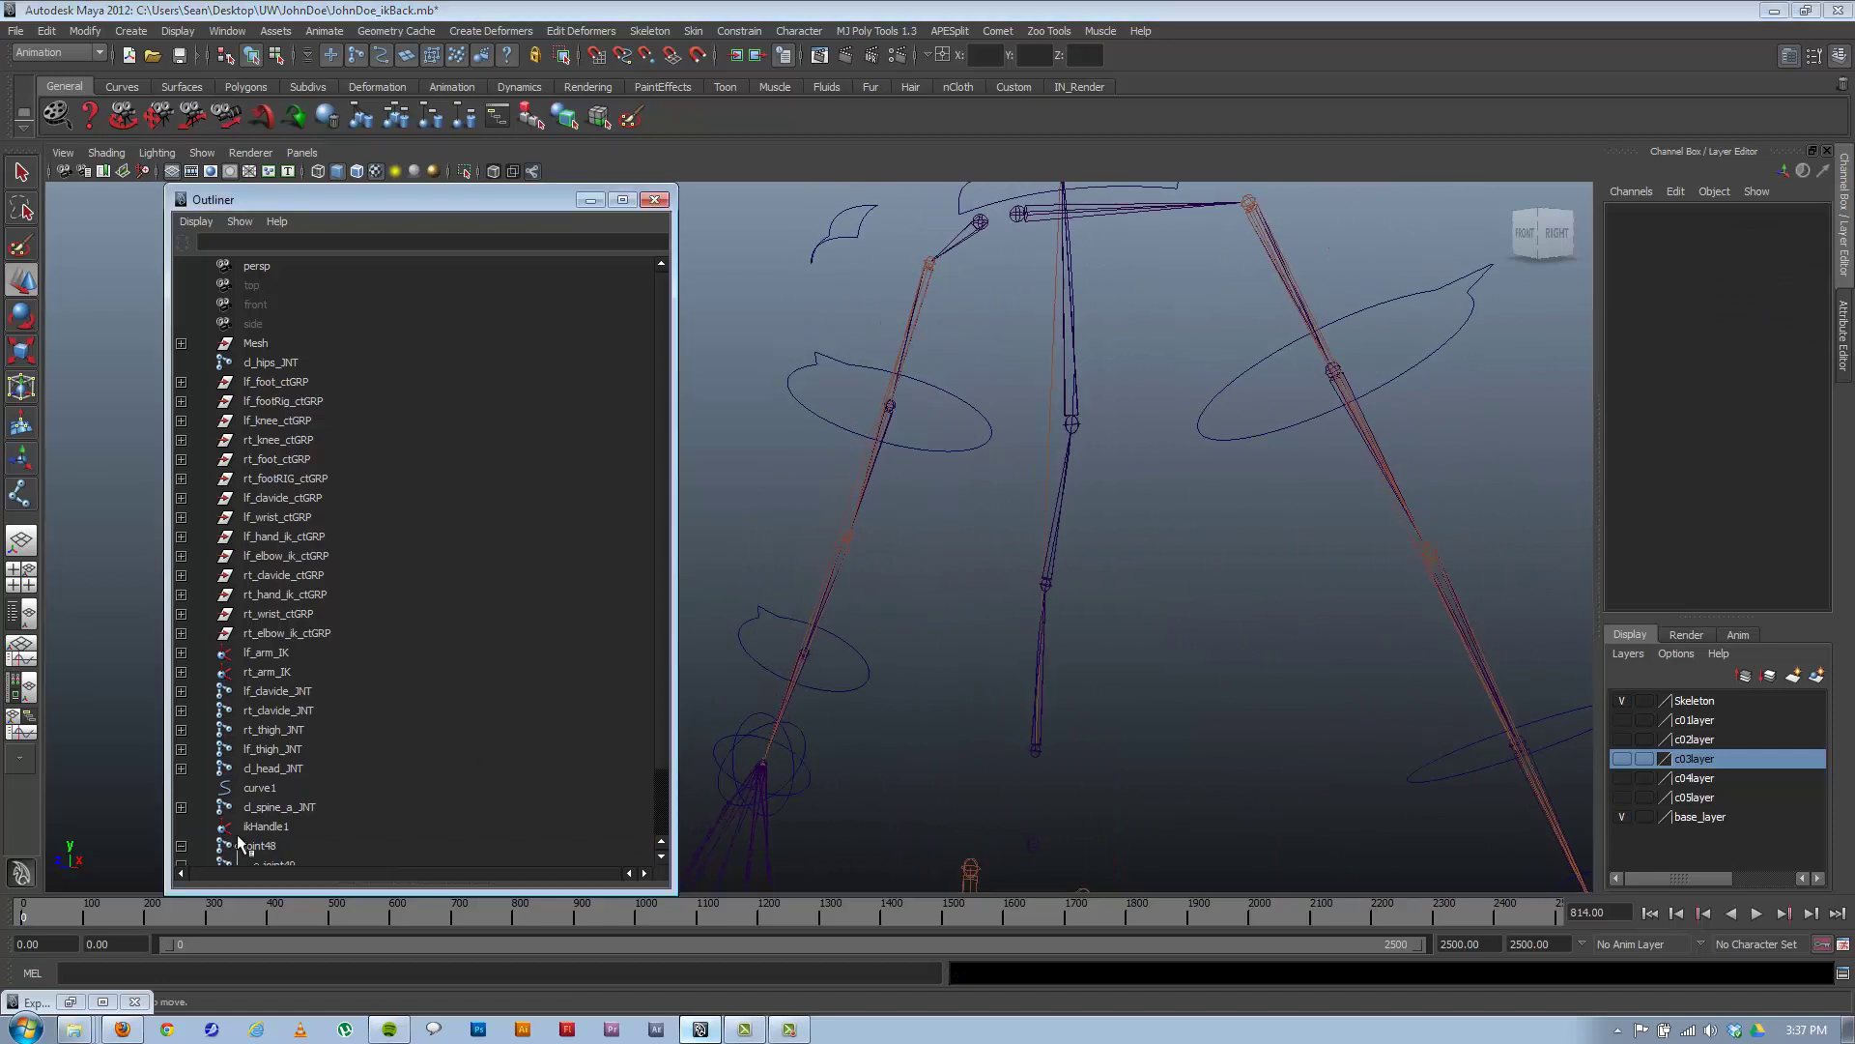
scroll(352, 729, down, 2)
click(264, 770)
double_click(264, 770)
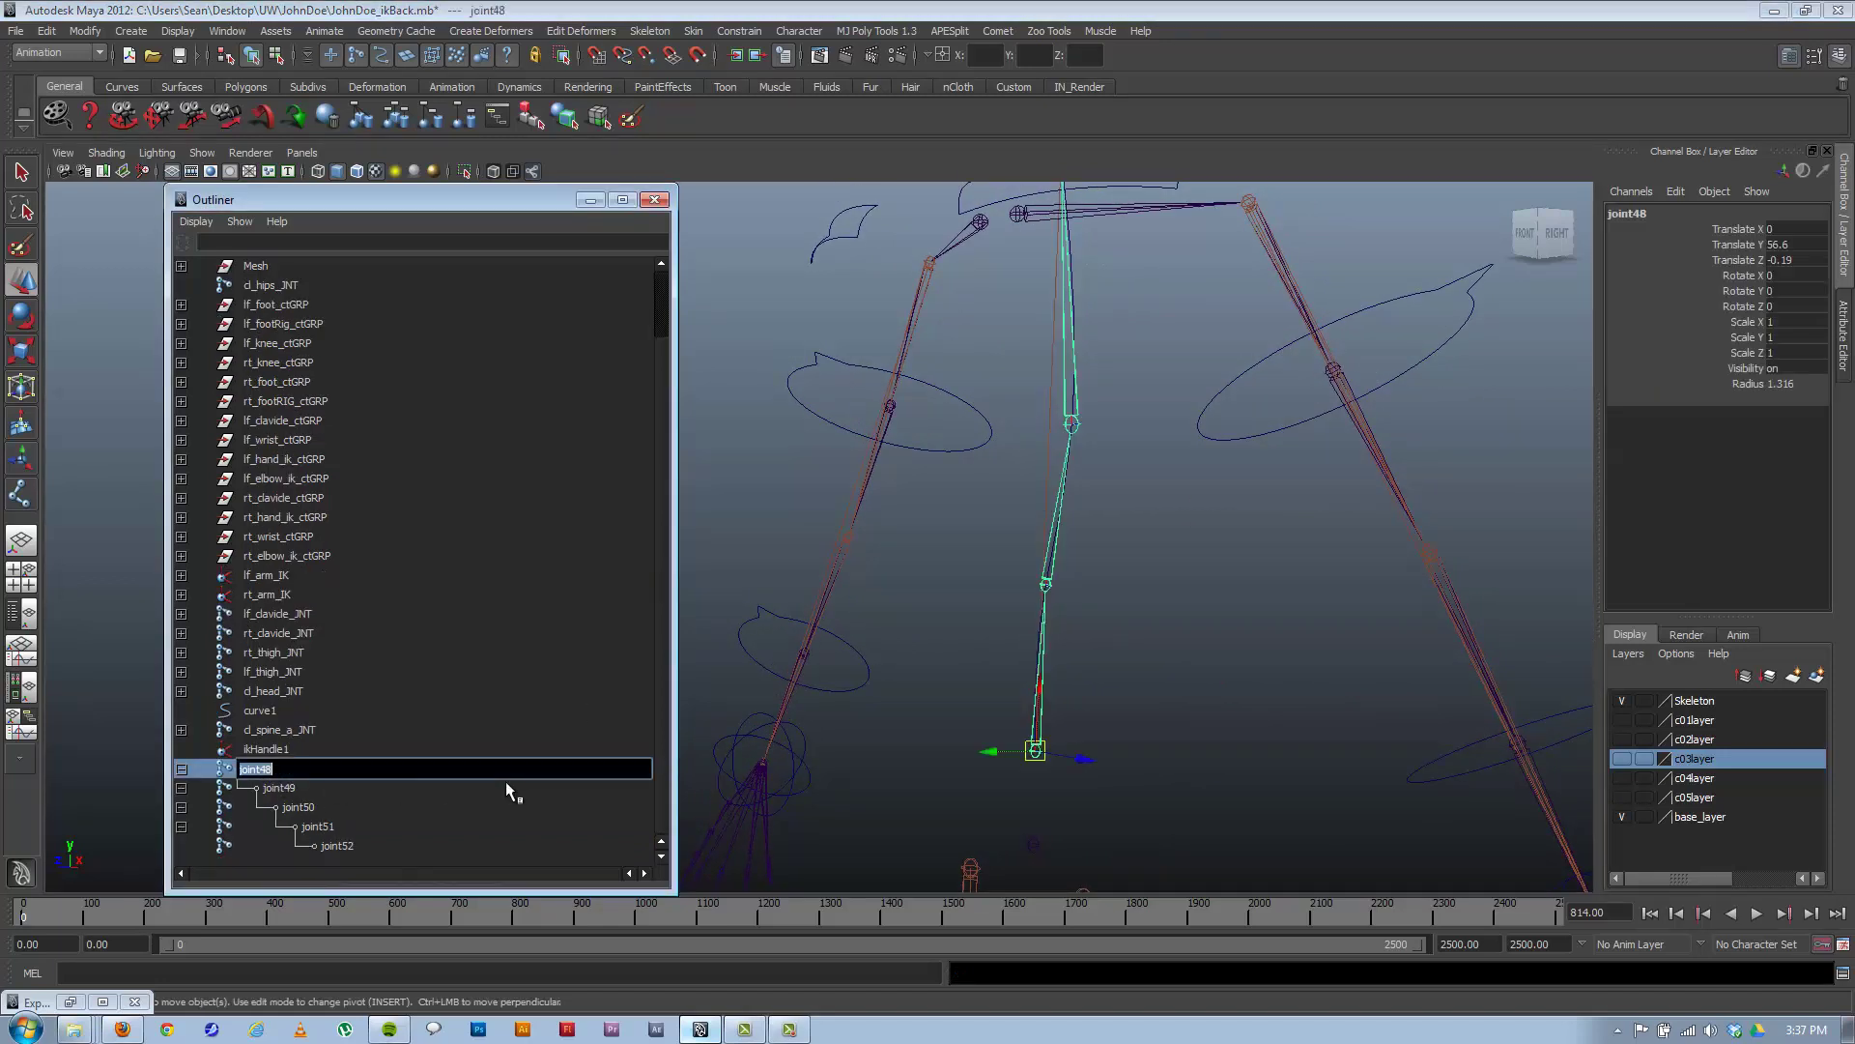
text(d_spine_a_JNT)
drag(322, 767, 33, 775)
key(ctrl+c)
key(Return)
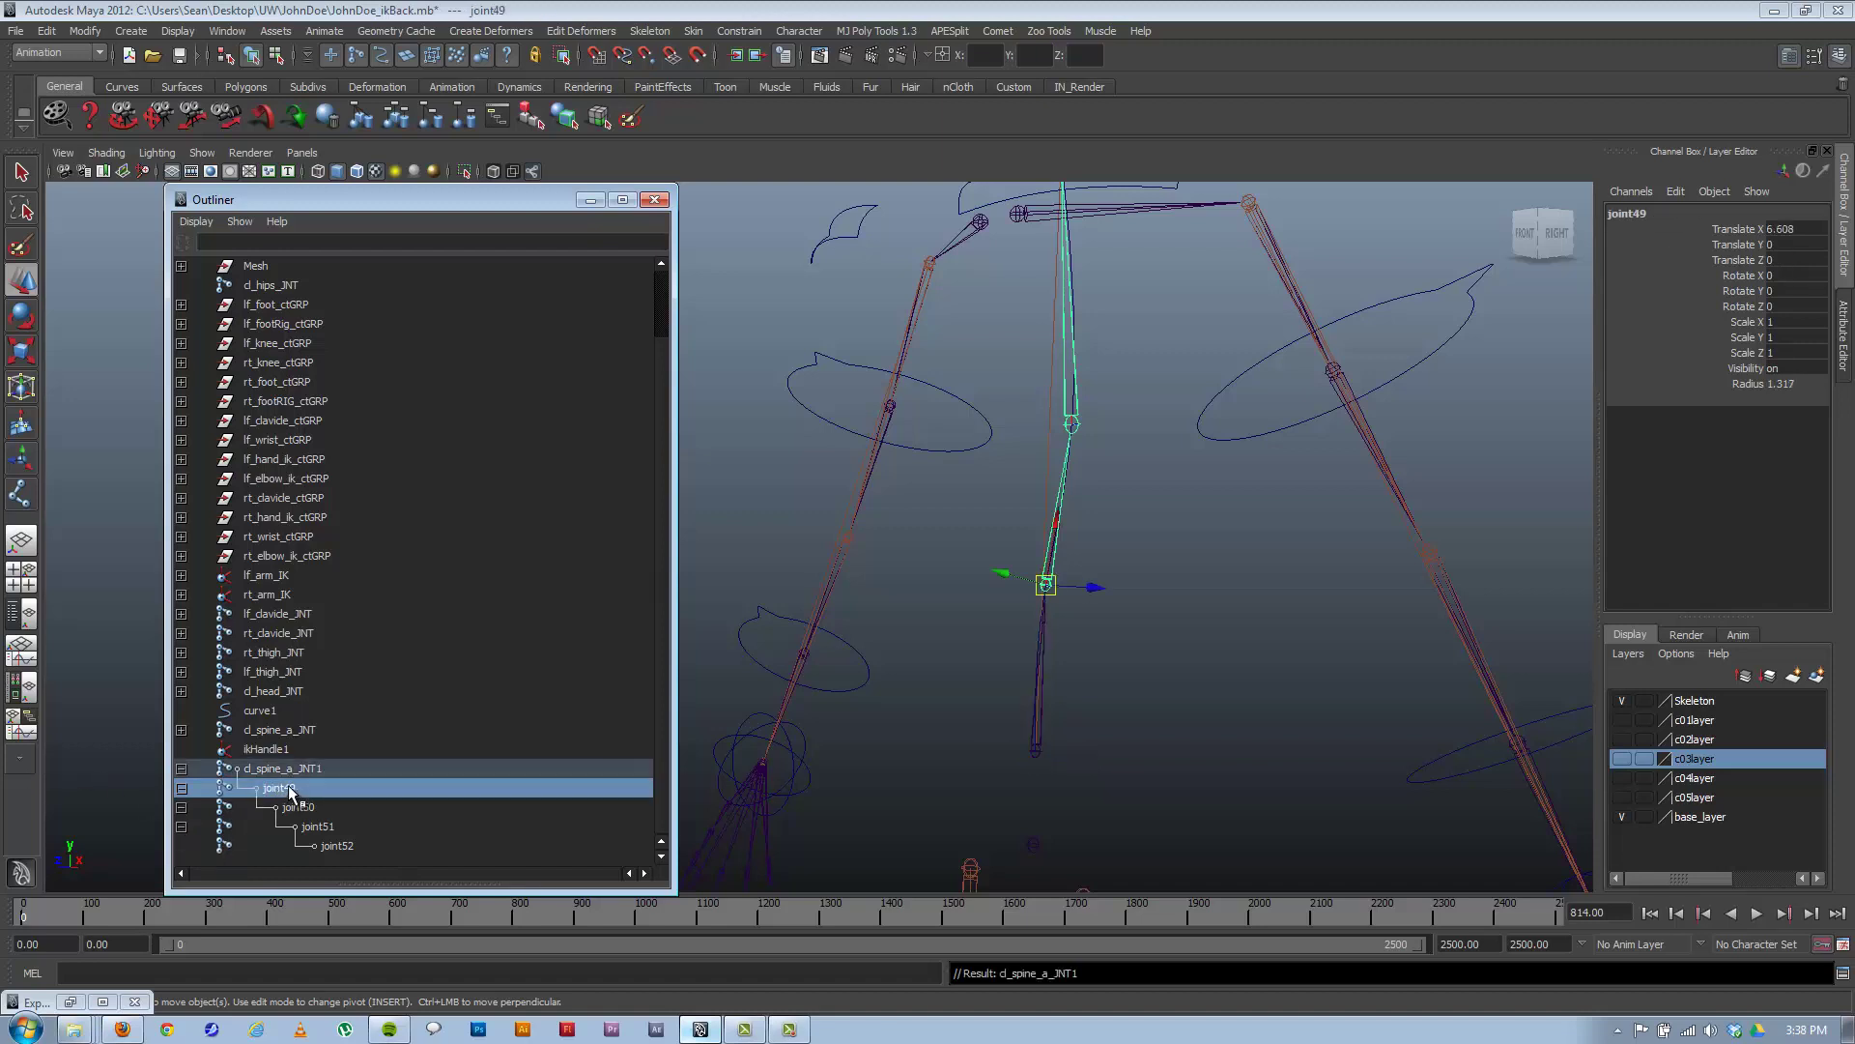
Delete the old cl_spine_a_JNT chain that was driven by the IK spline handle.
click(342, 729)
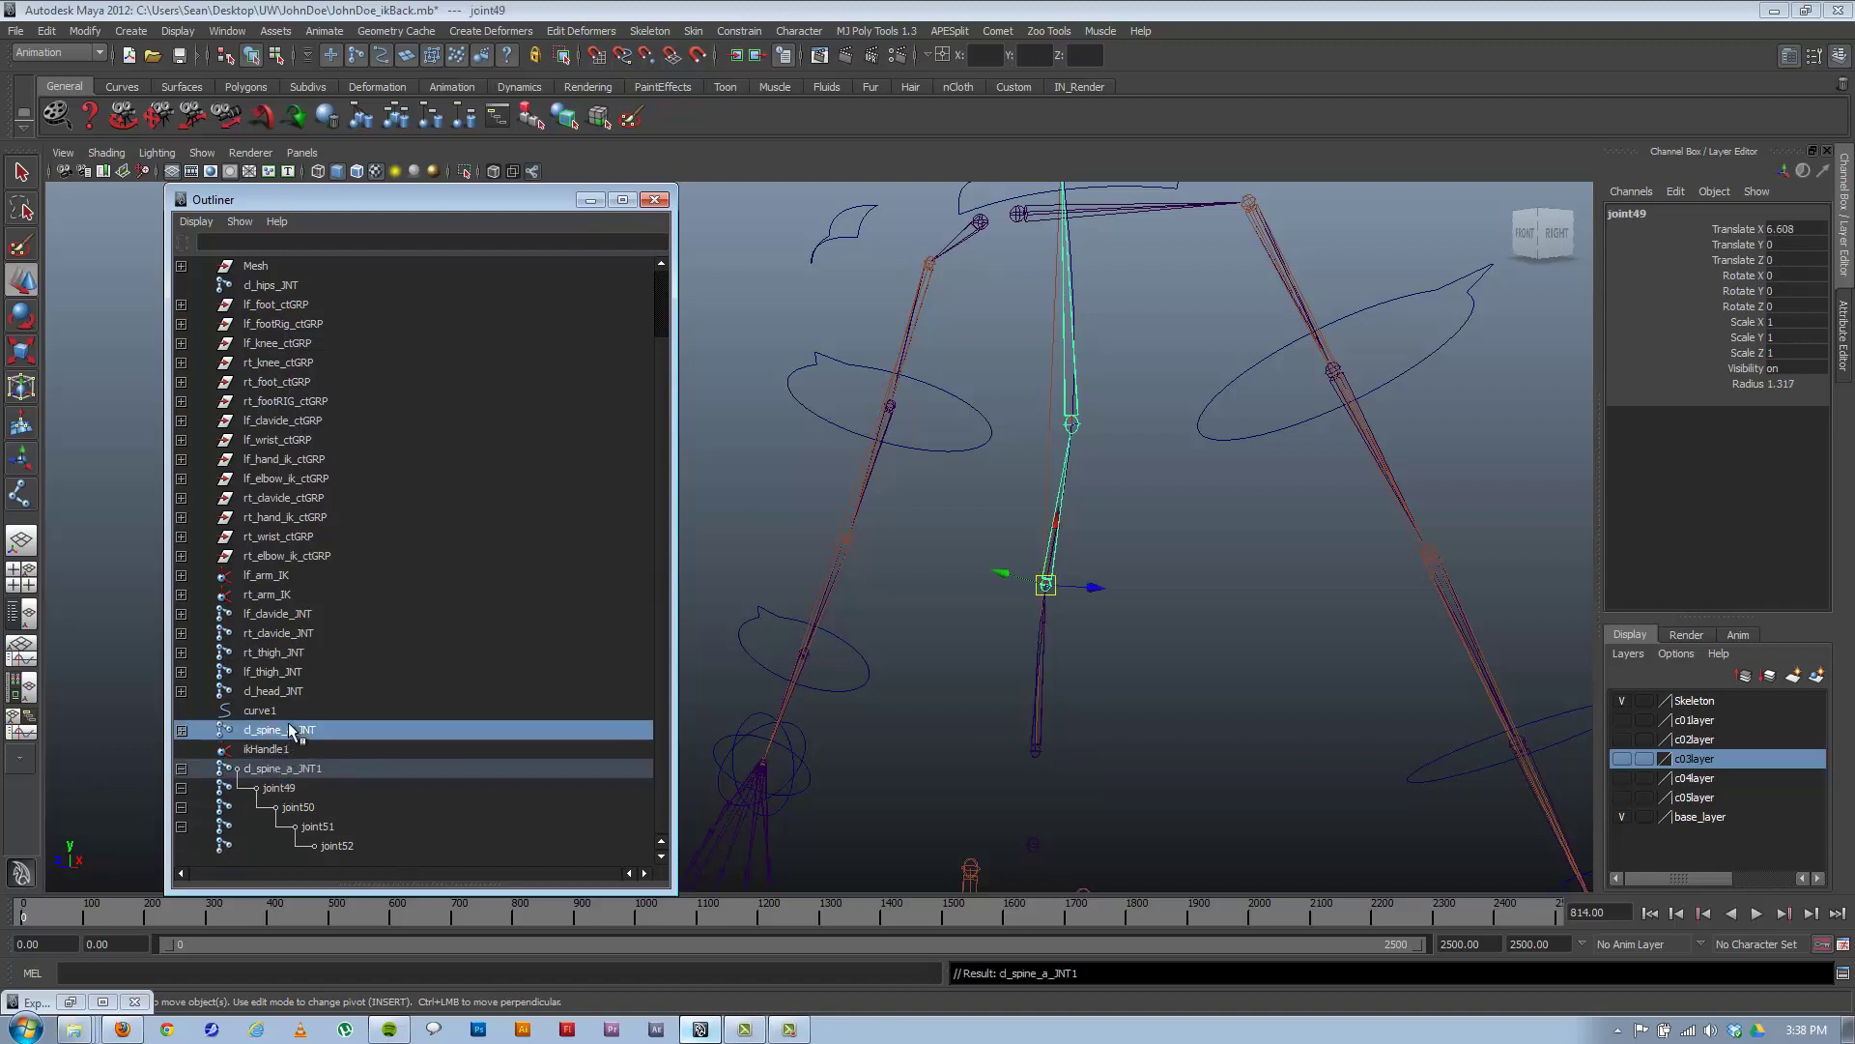
alt+right_drag(1093, 686, 862, 582)
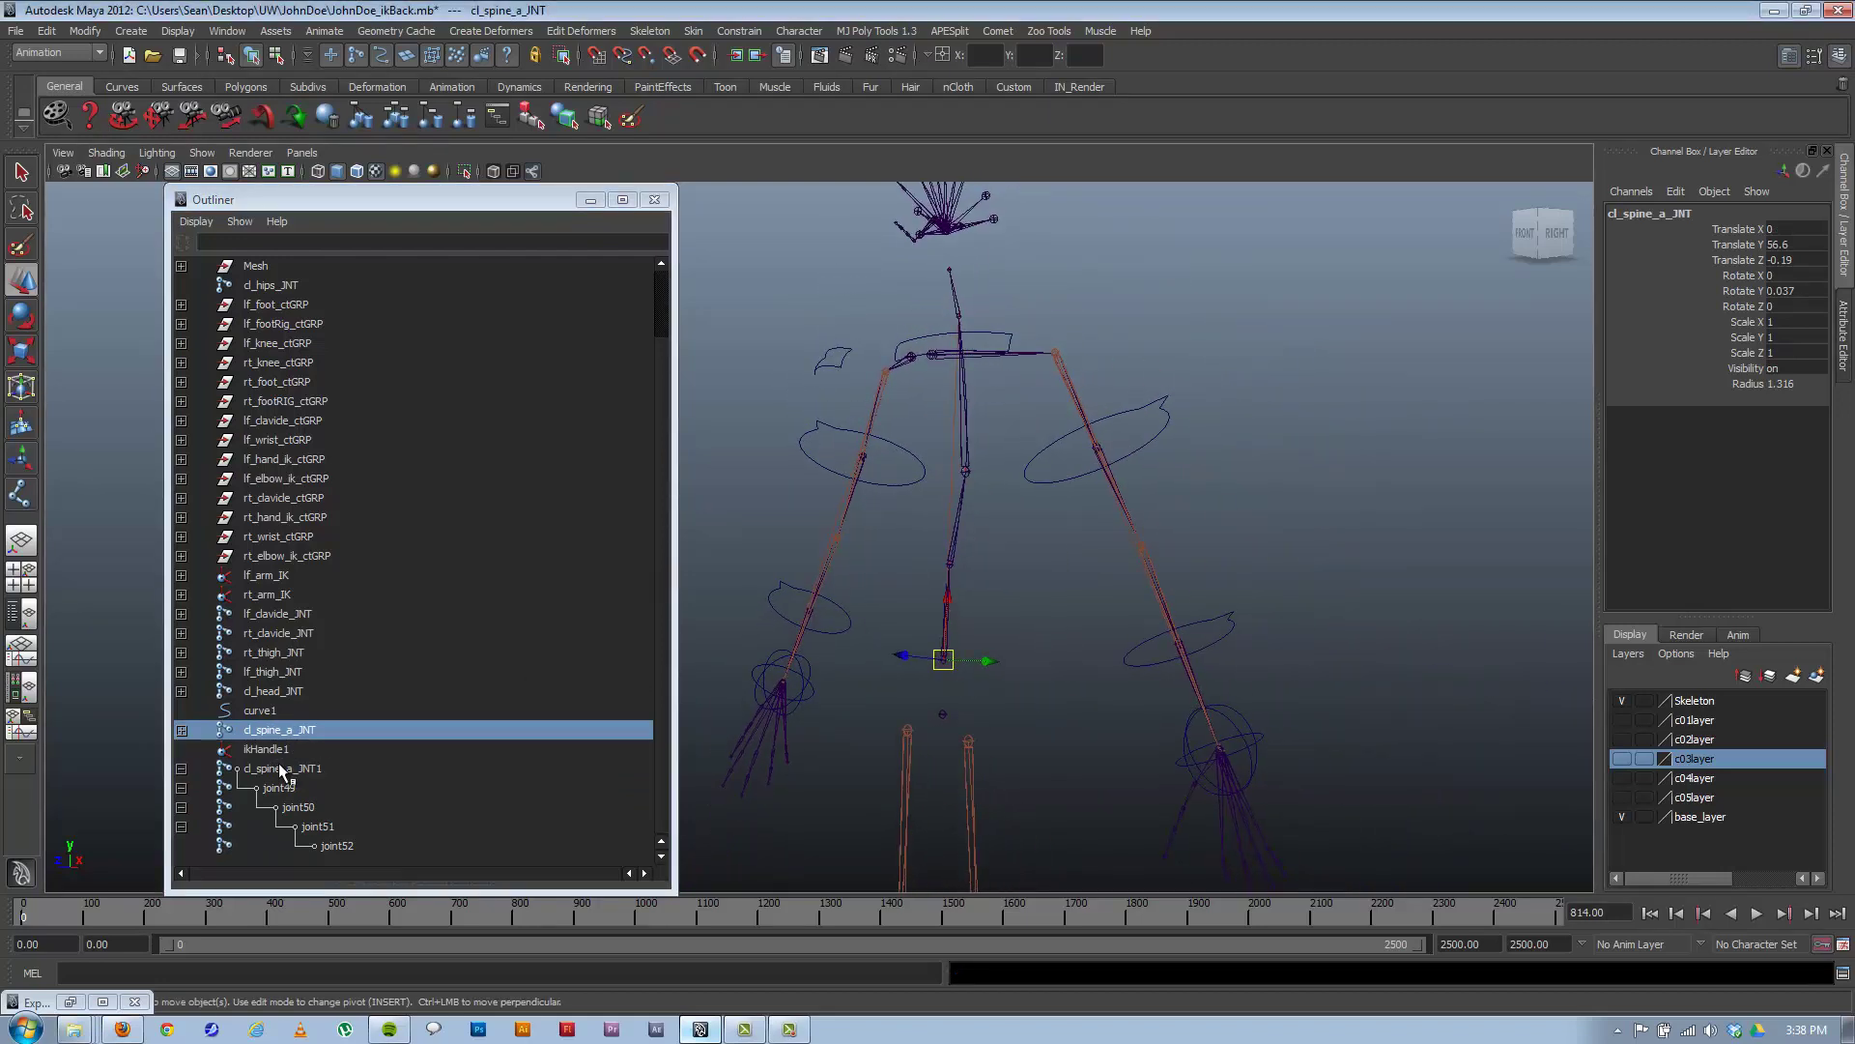
key(Delete)
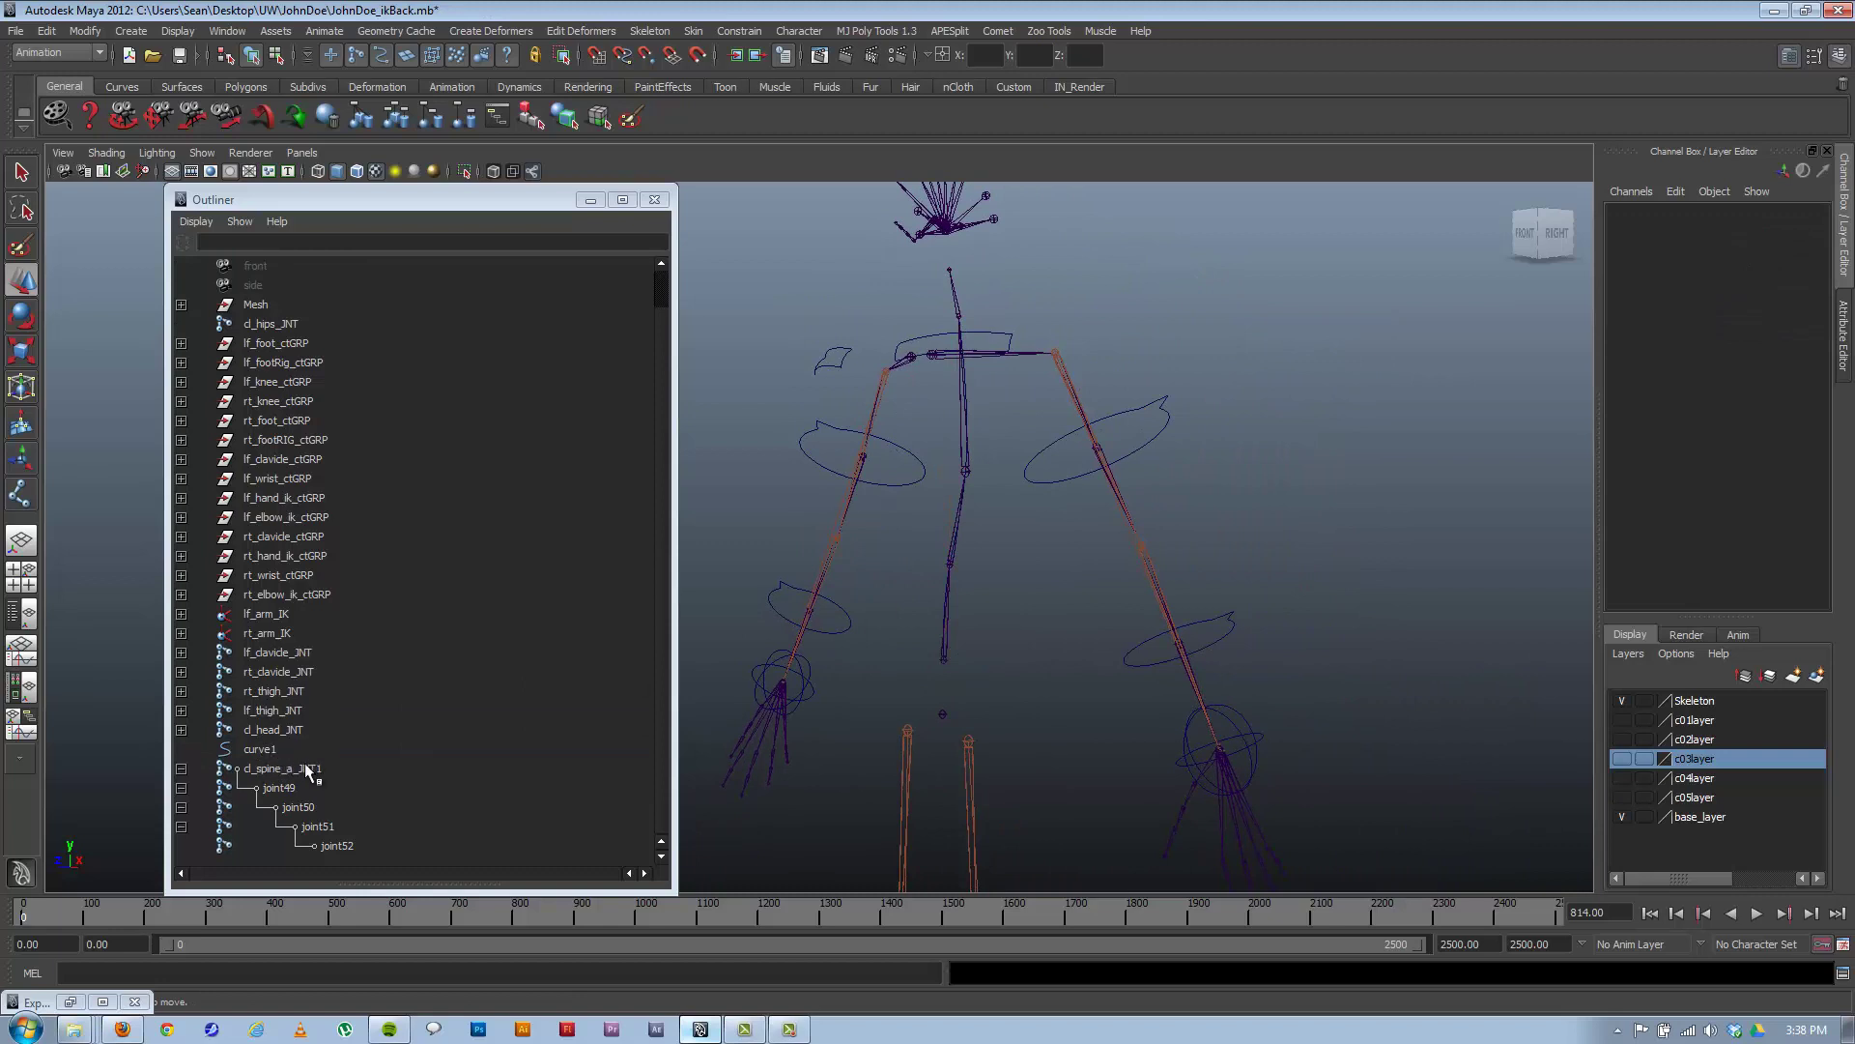
Remove the trailing 1 from the new chain's root joint name, making it cl_spine_a_JNT.
mouse_move(315, 799)
mouse_down()
mouse_move(369, 746)
mouse_move(319, 783)
mouse_up()
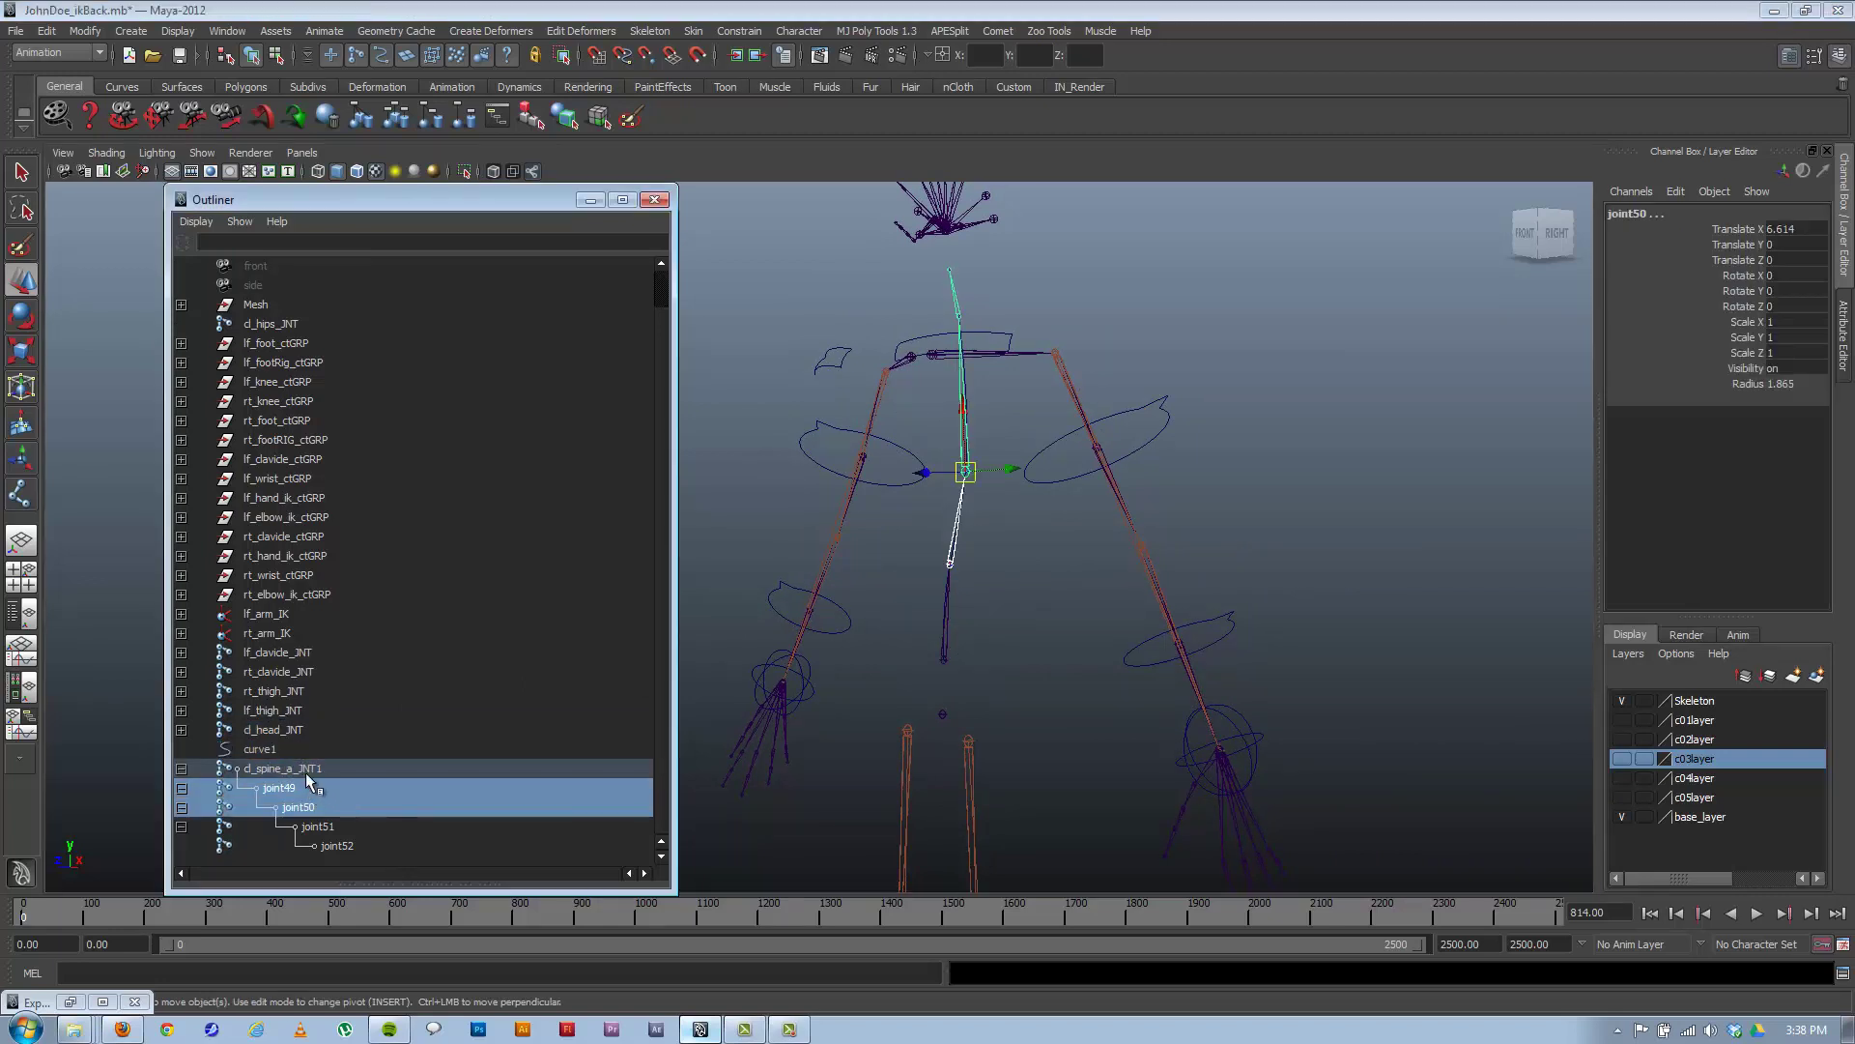
click(305, 770)
double_click(304, 772)
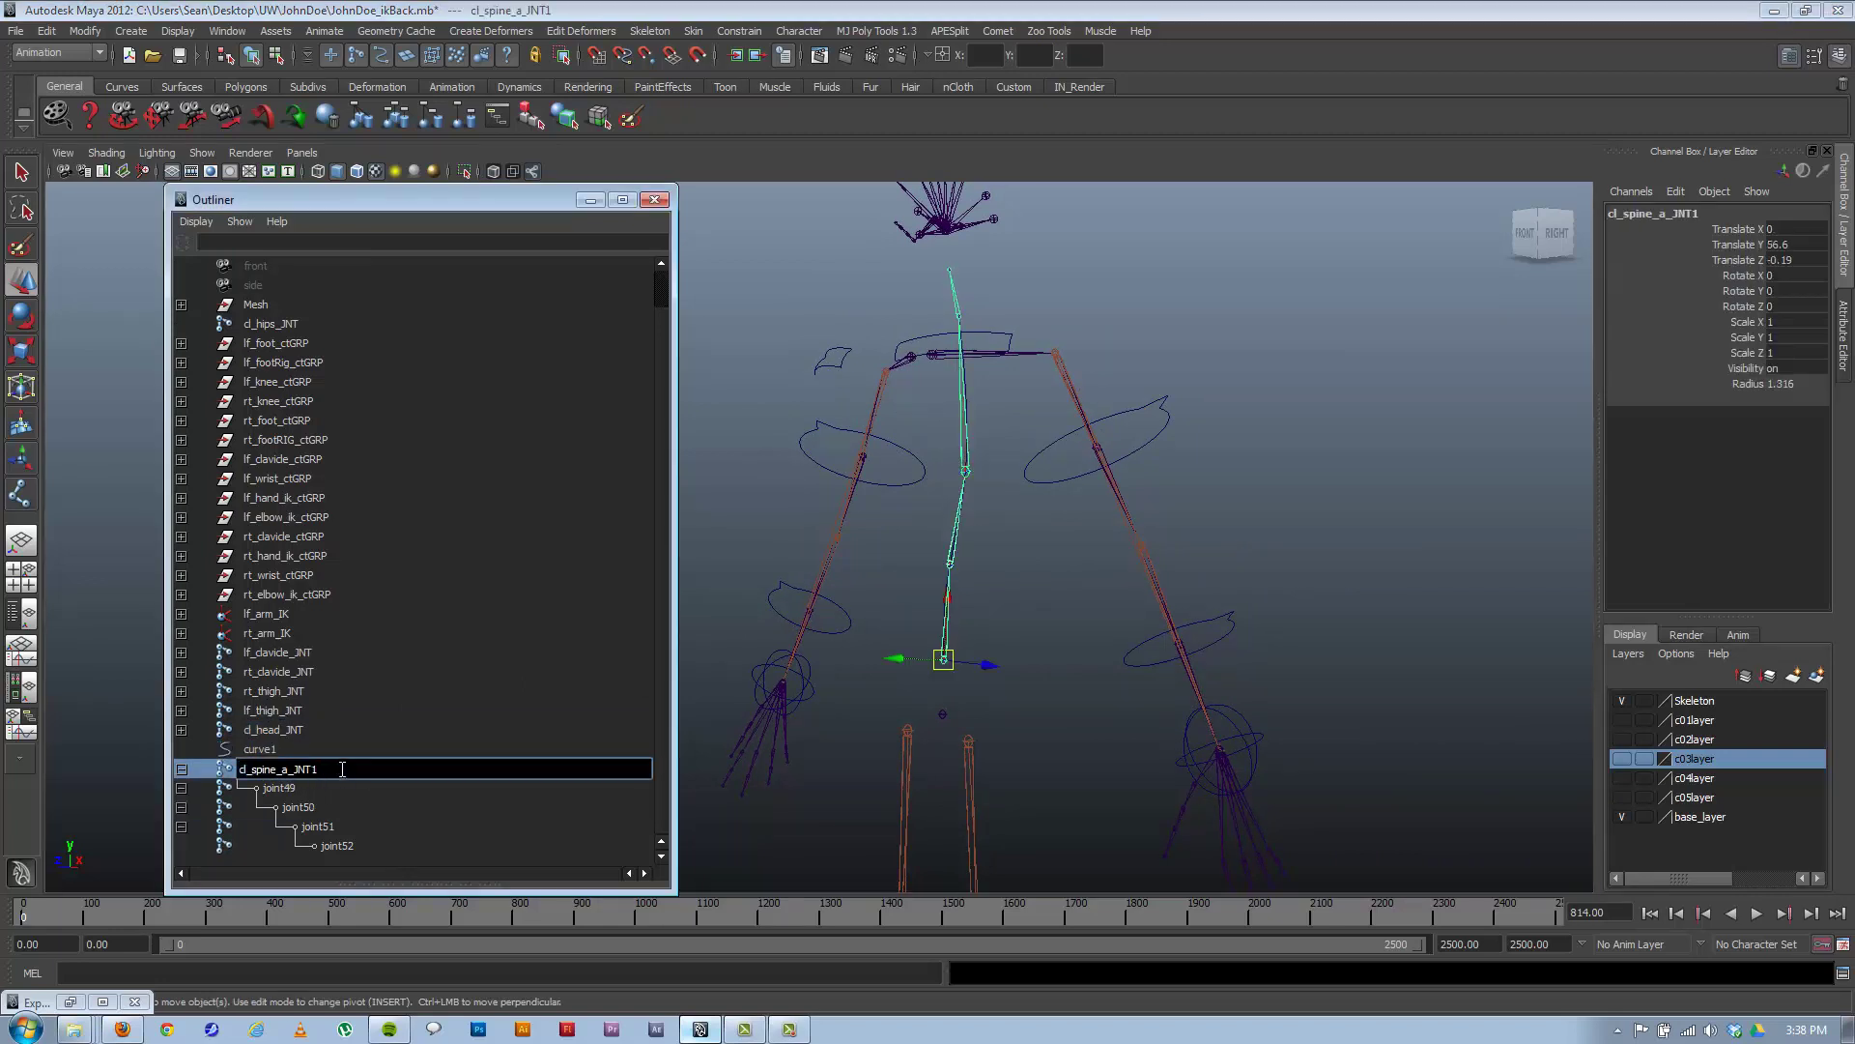
key(Return)
Rename joint49 as cl_spine_b_JNT and joint50 as cl_spine_c_JNT.
double_click(344, 783)
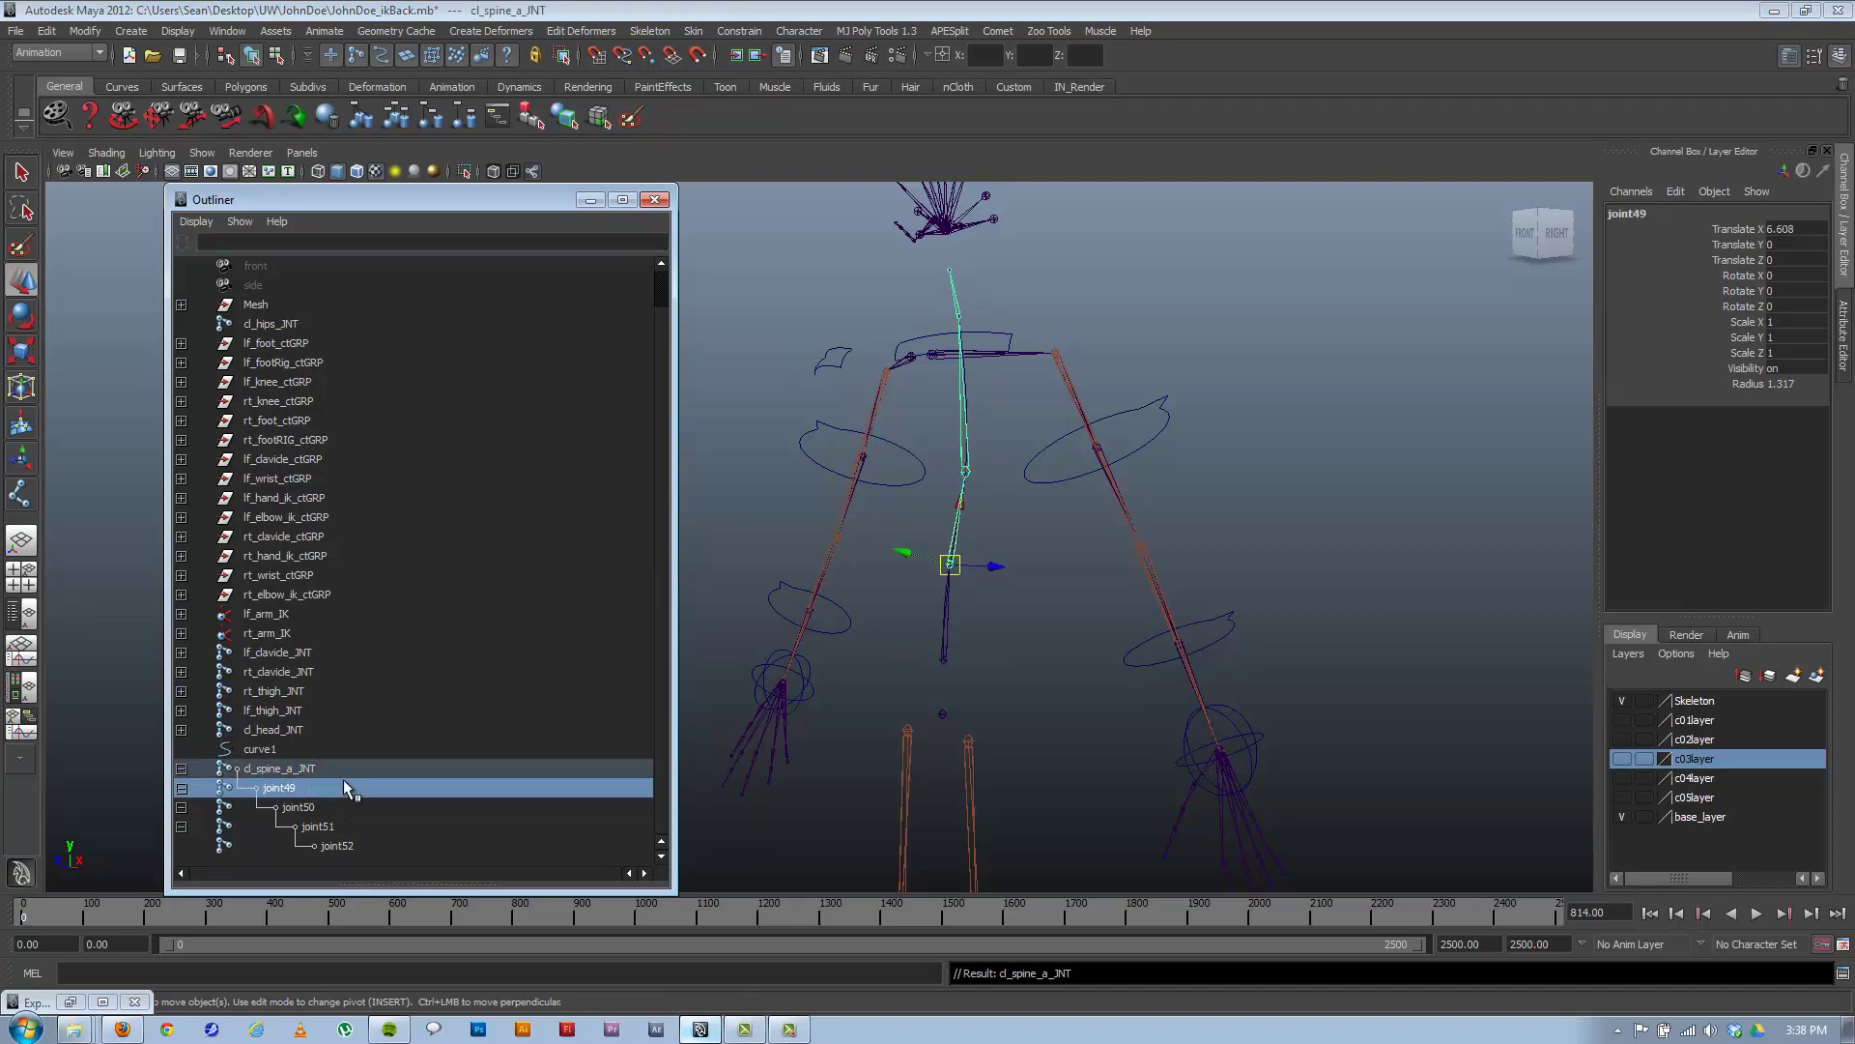
key(ctrl+v)
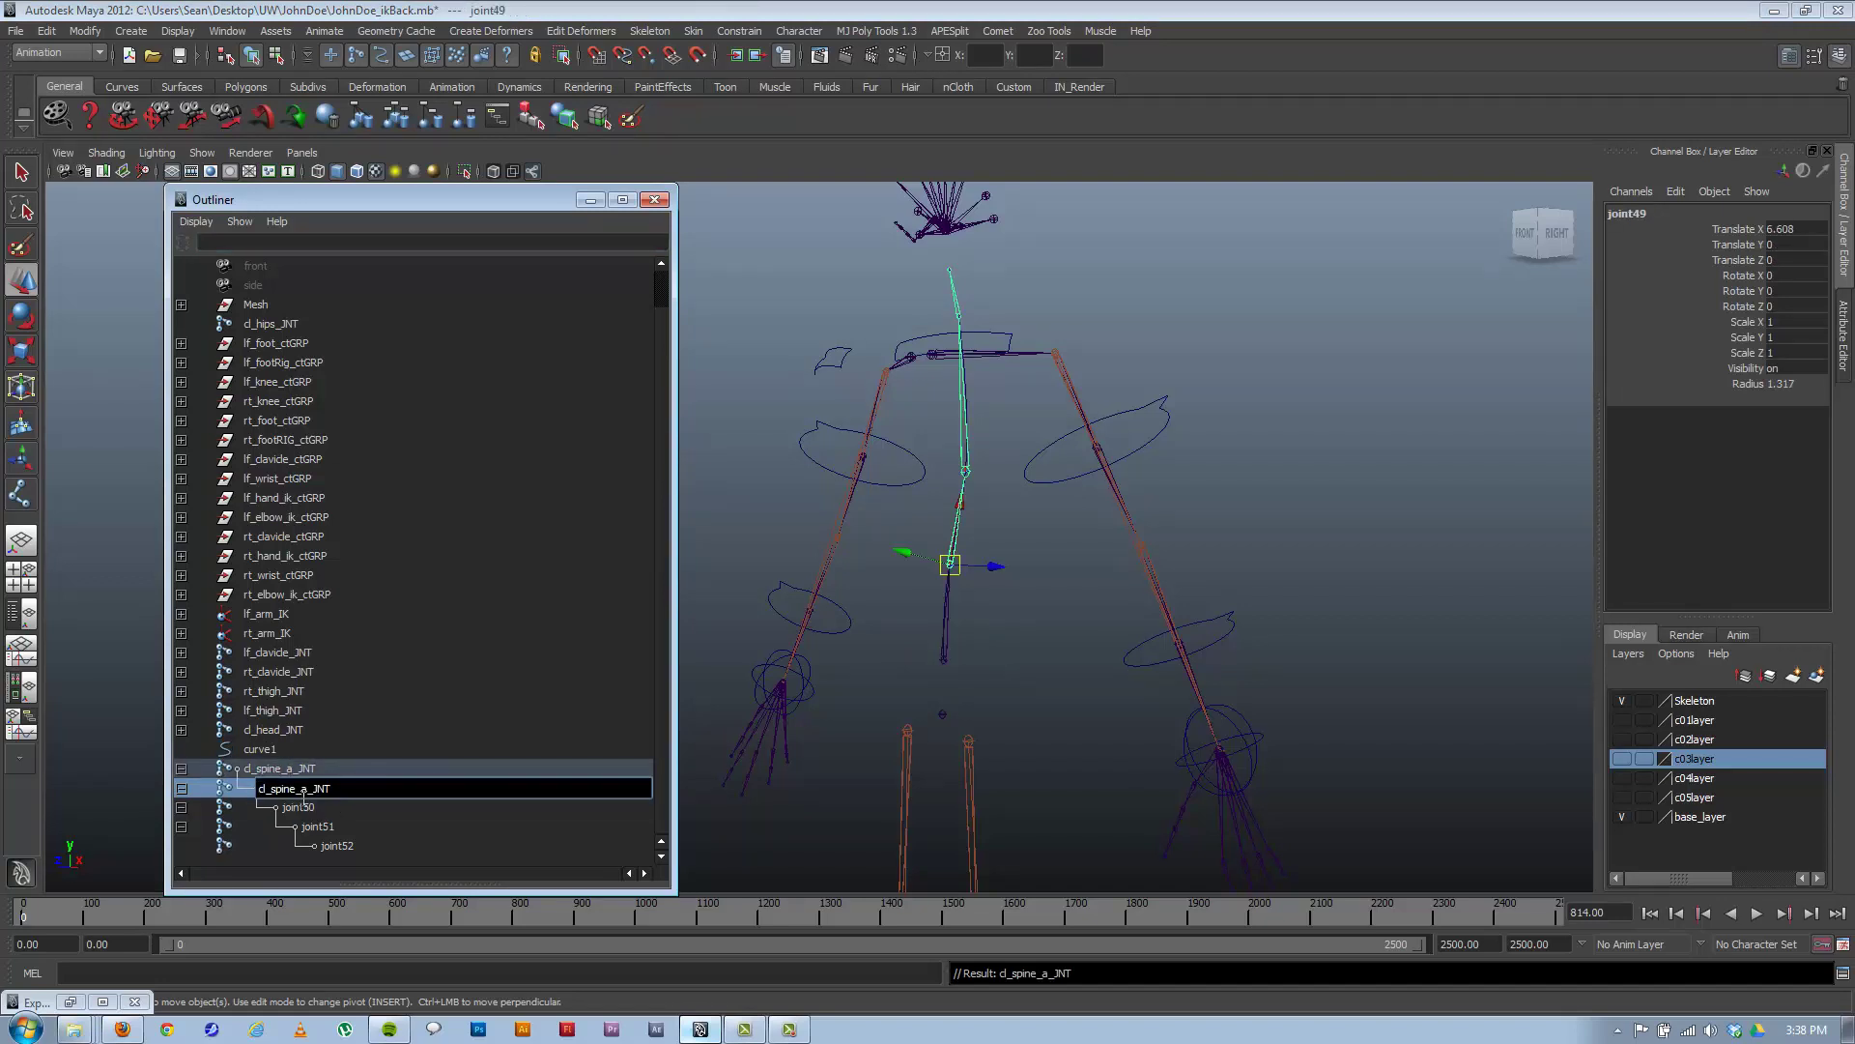
key(Return)
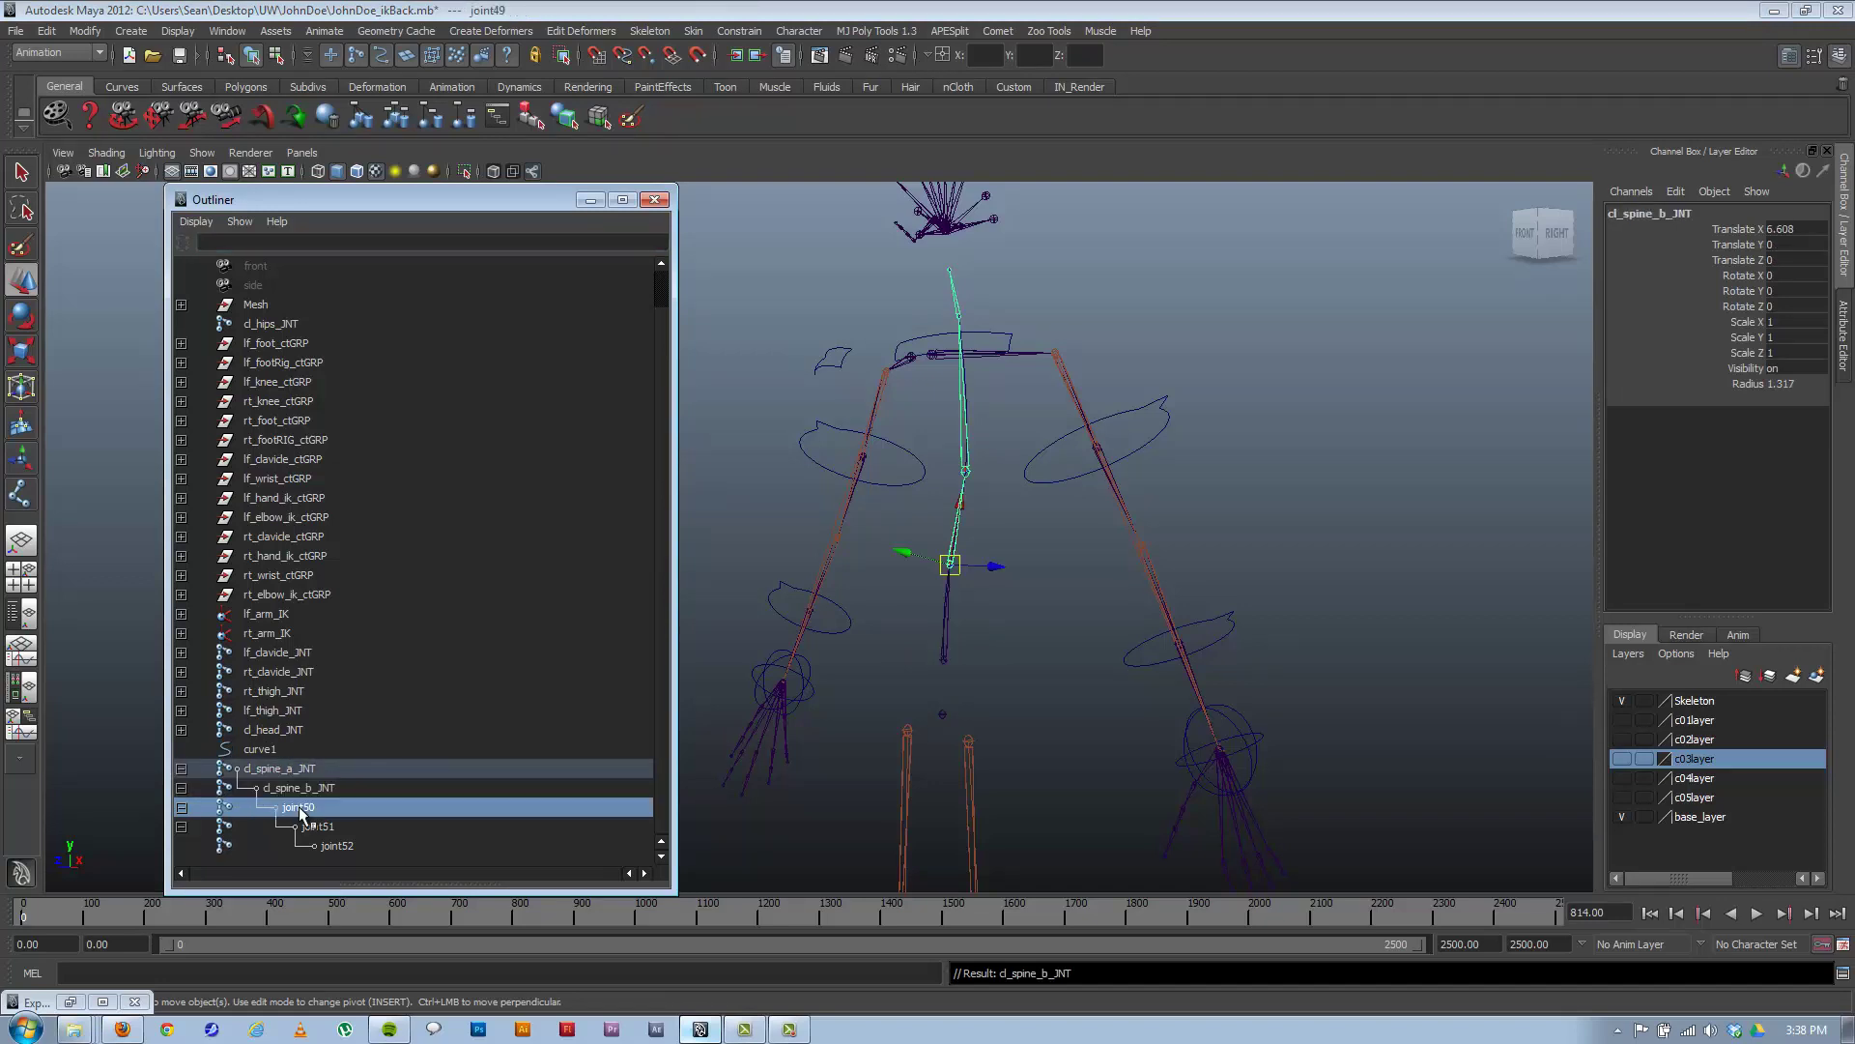
double_click(299, 808)
key(ctrl+v)
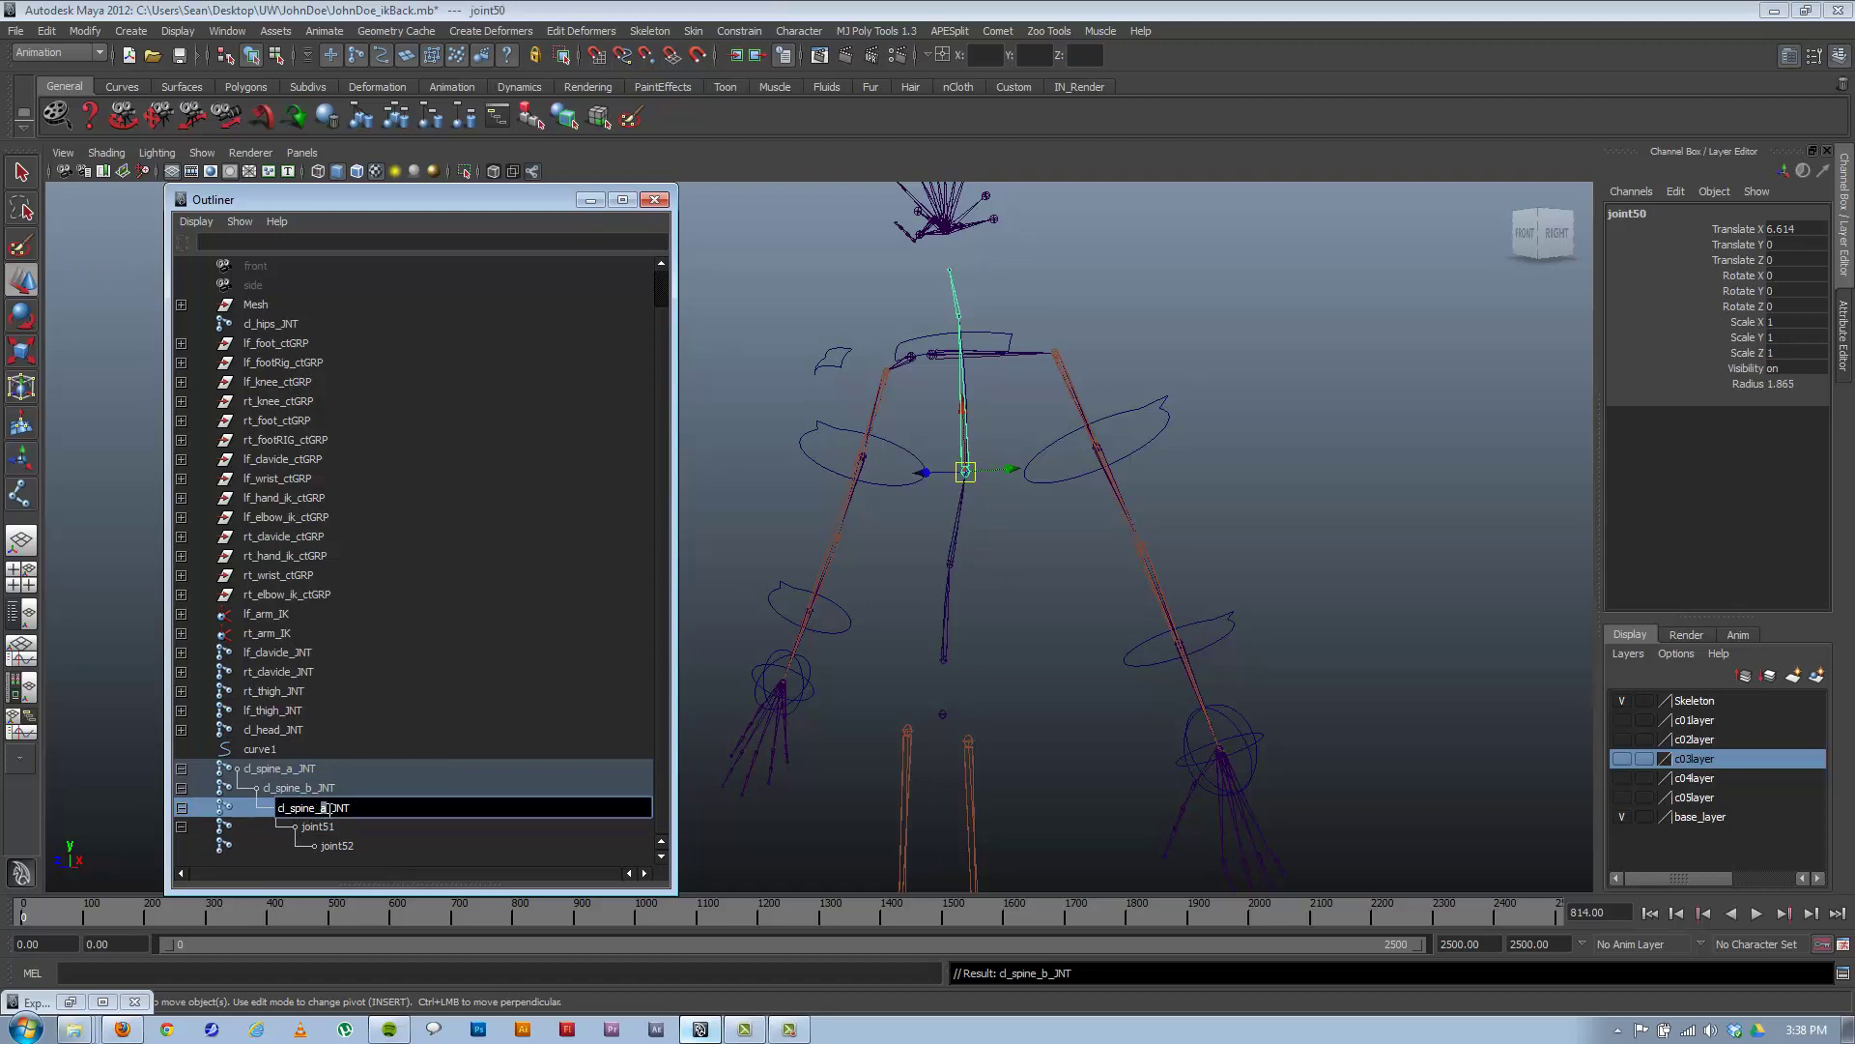
text(c)
key(Return)
Rename joint51 as cl_spine_d_JNT and joint52 as cl_spine_e_JNT.
double_click(314, 827)
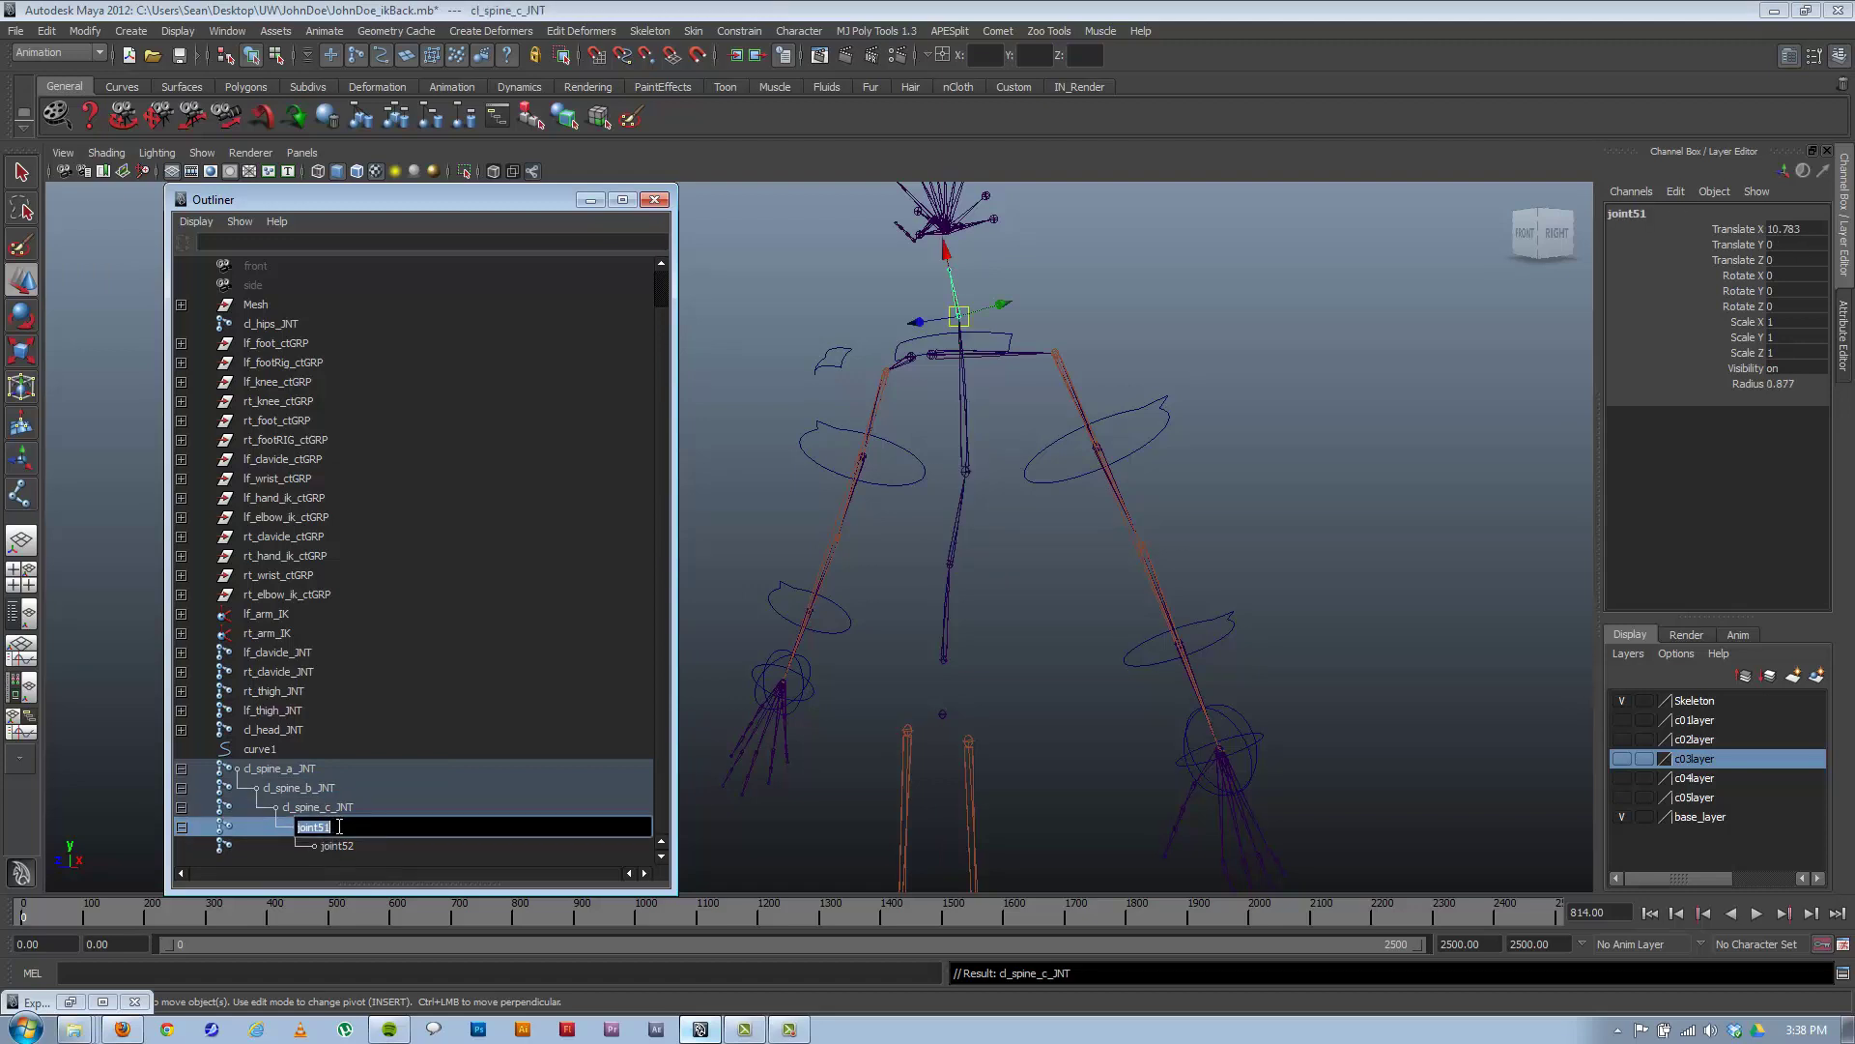
key(ctrl+v)
key(Return)
double_click(338, 846)
key(ctrl+v)
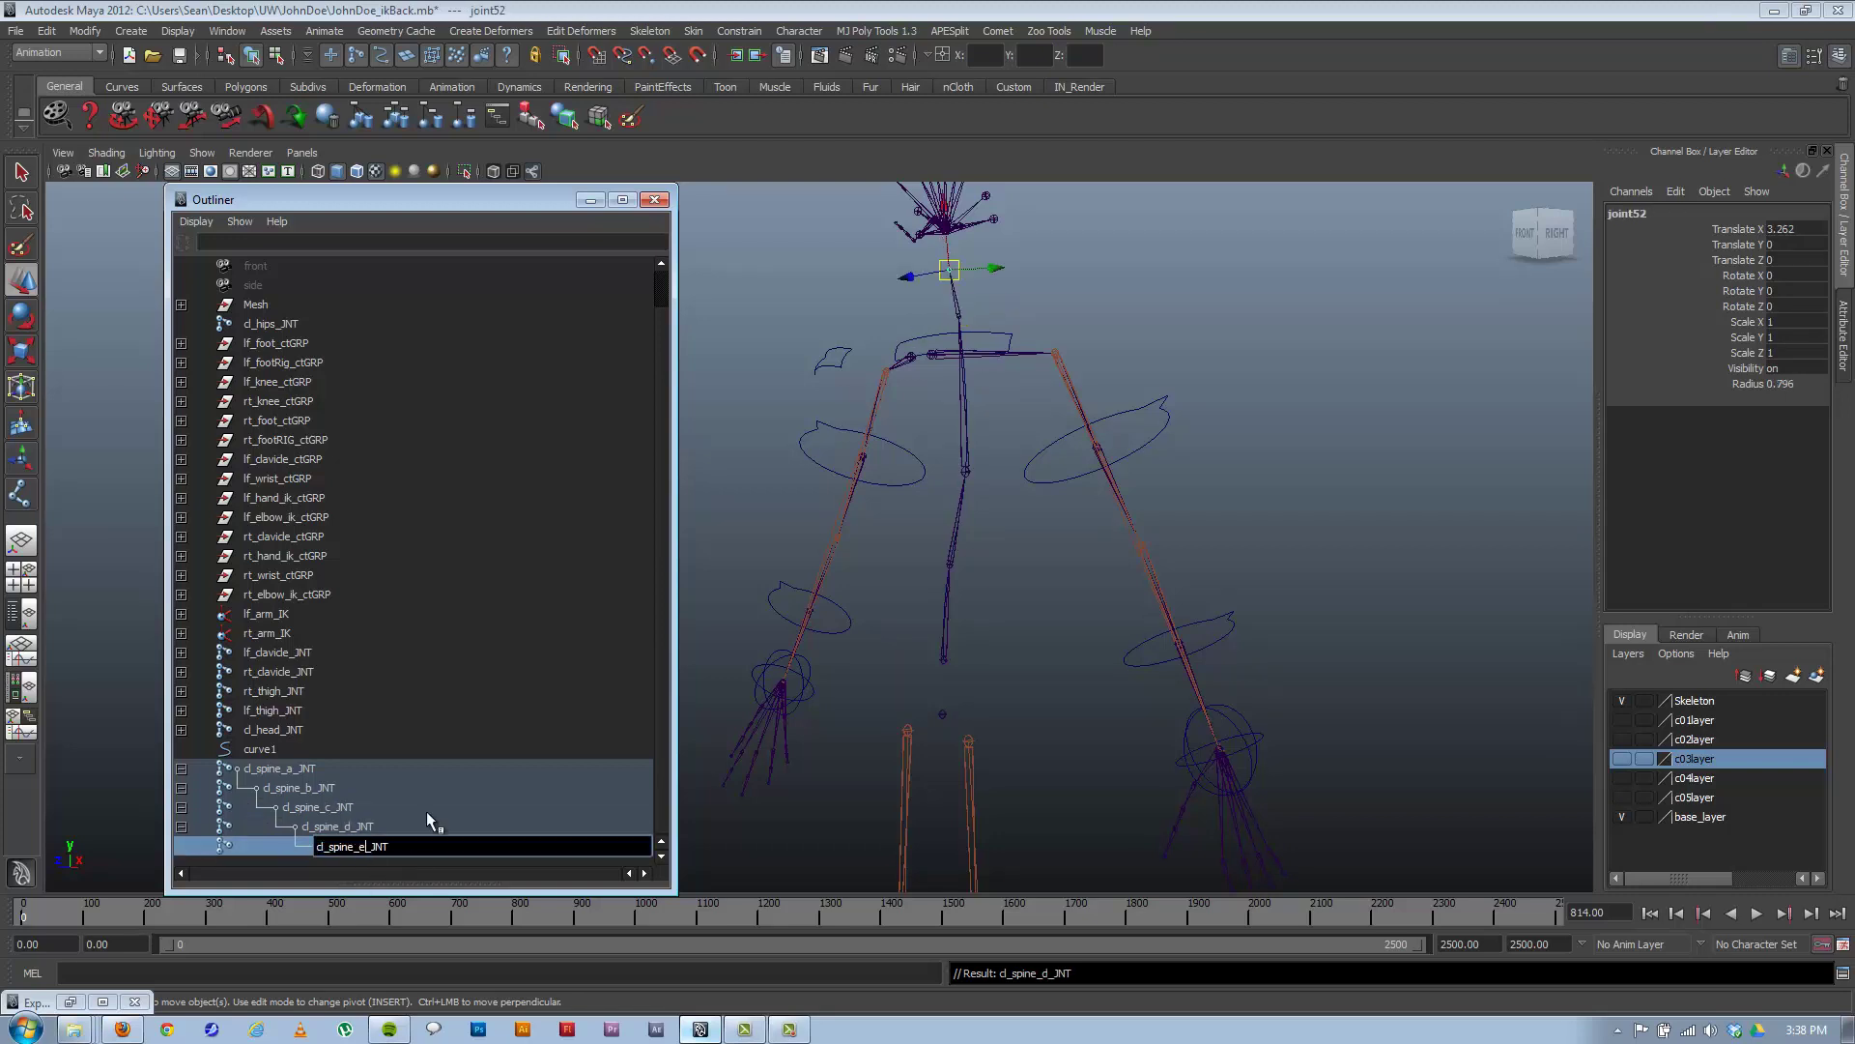
key(Return)
Examine curve1 and the renamed spine chain from its base joint up to the neck.
click(481, 750)
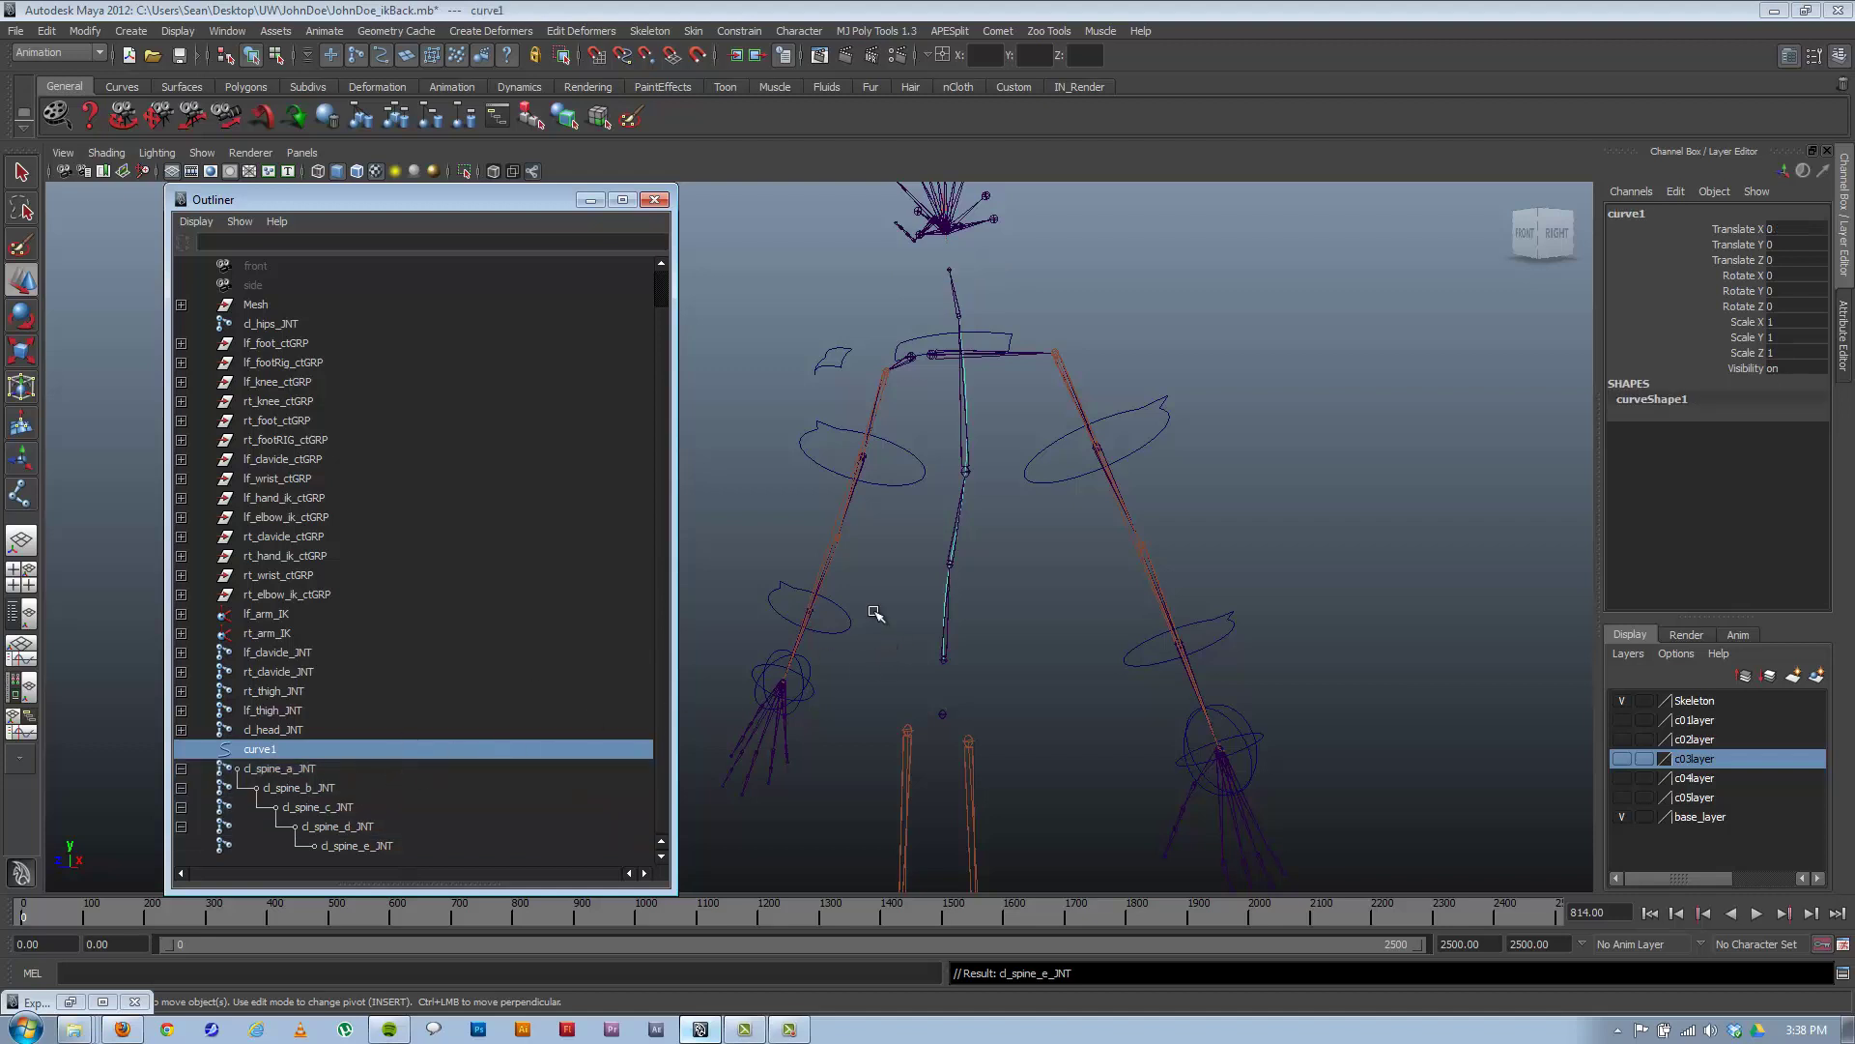
alt+middle_drag(1043, 629, 1121, 629)
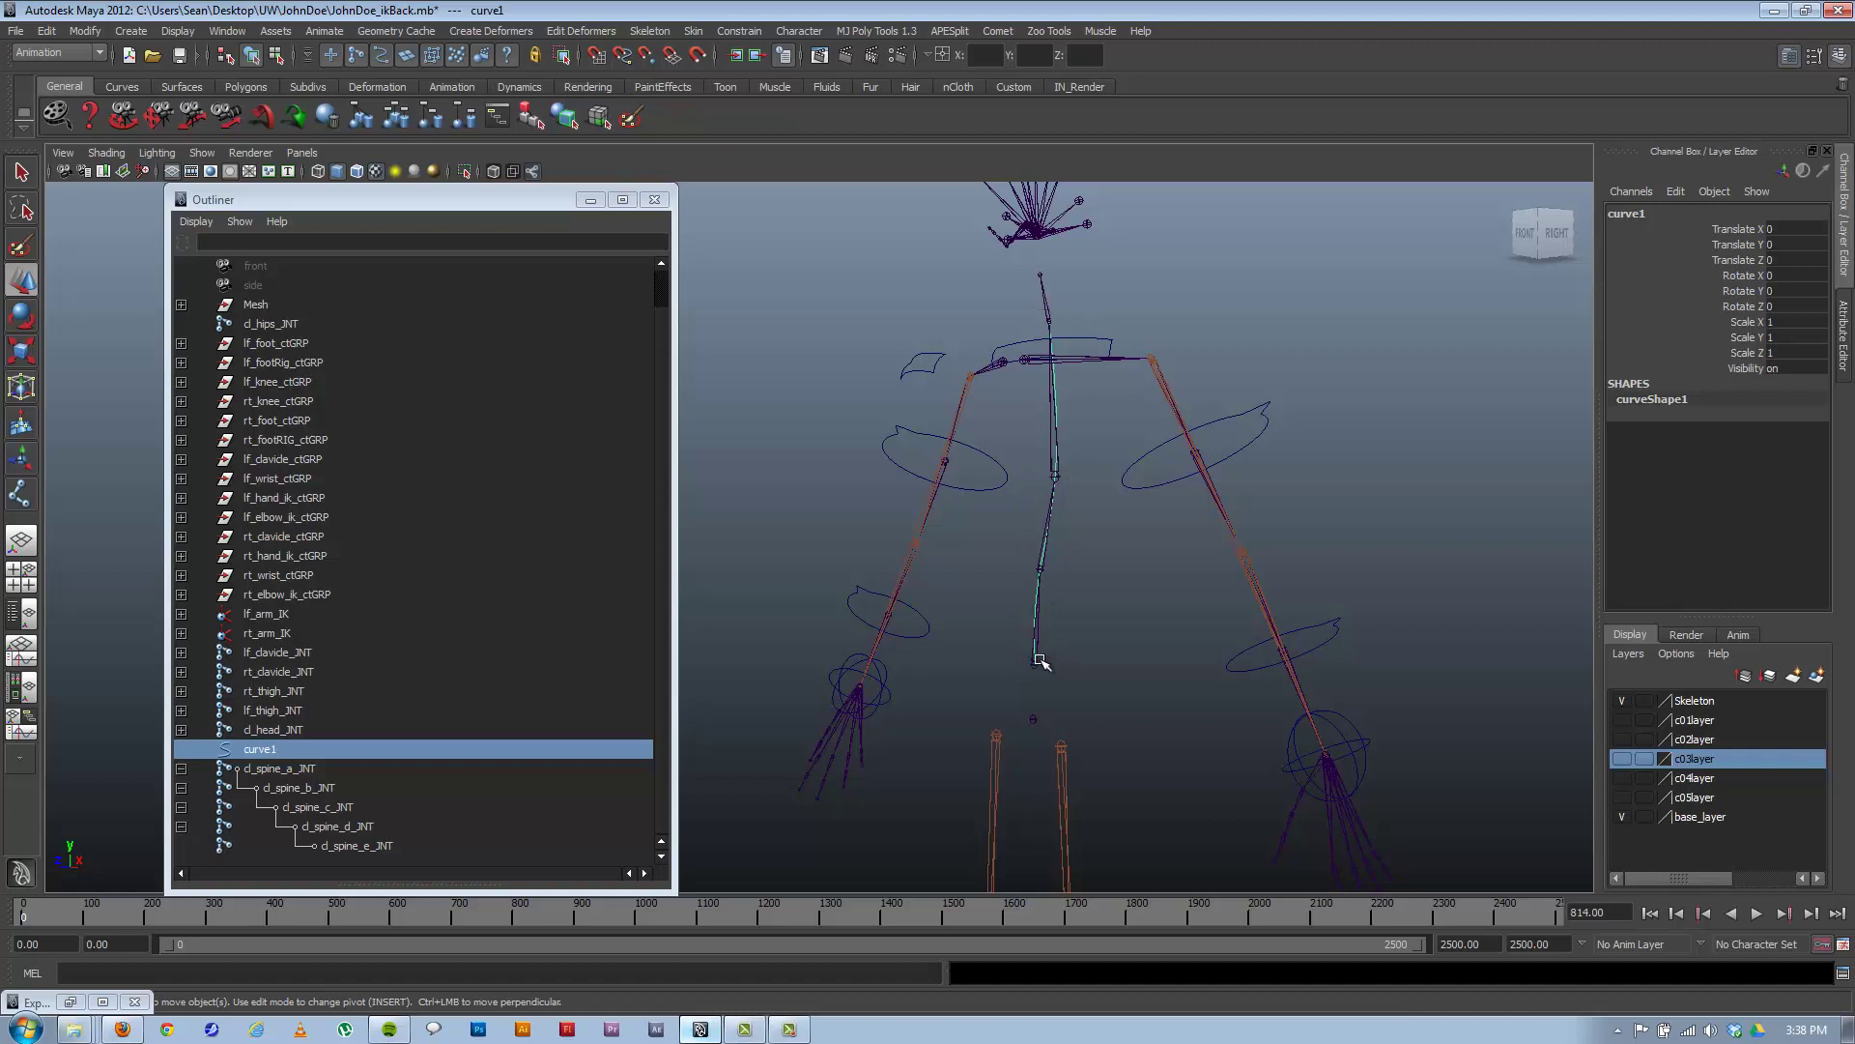
alt+right_drag(1014, 663, 1087, 687)
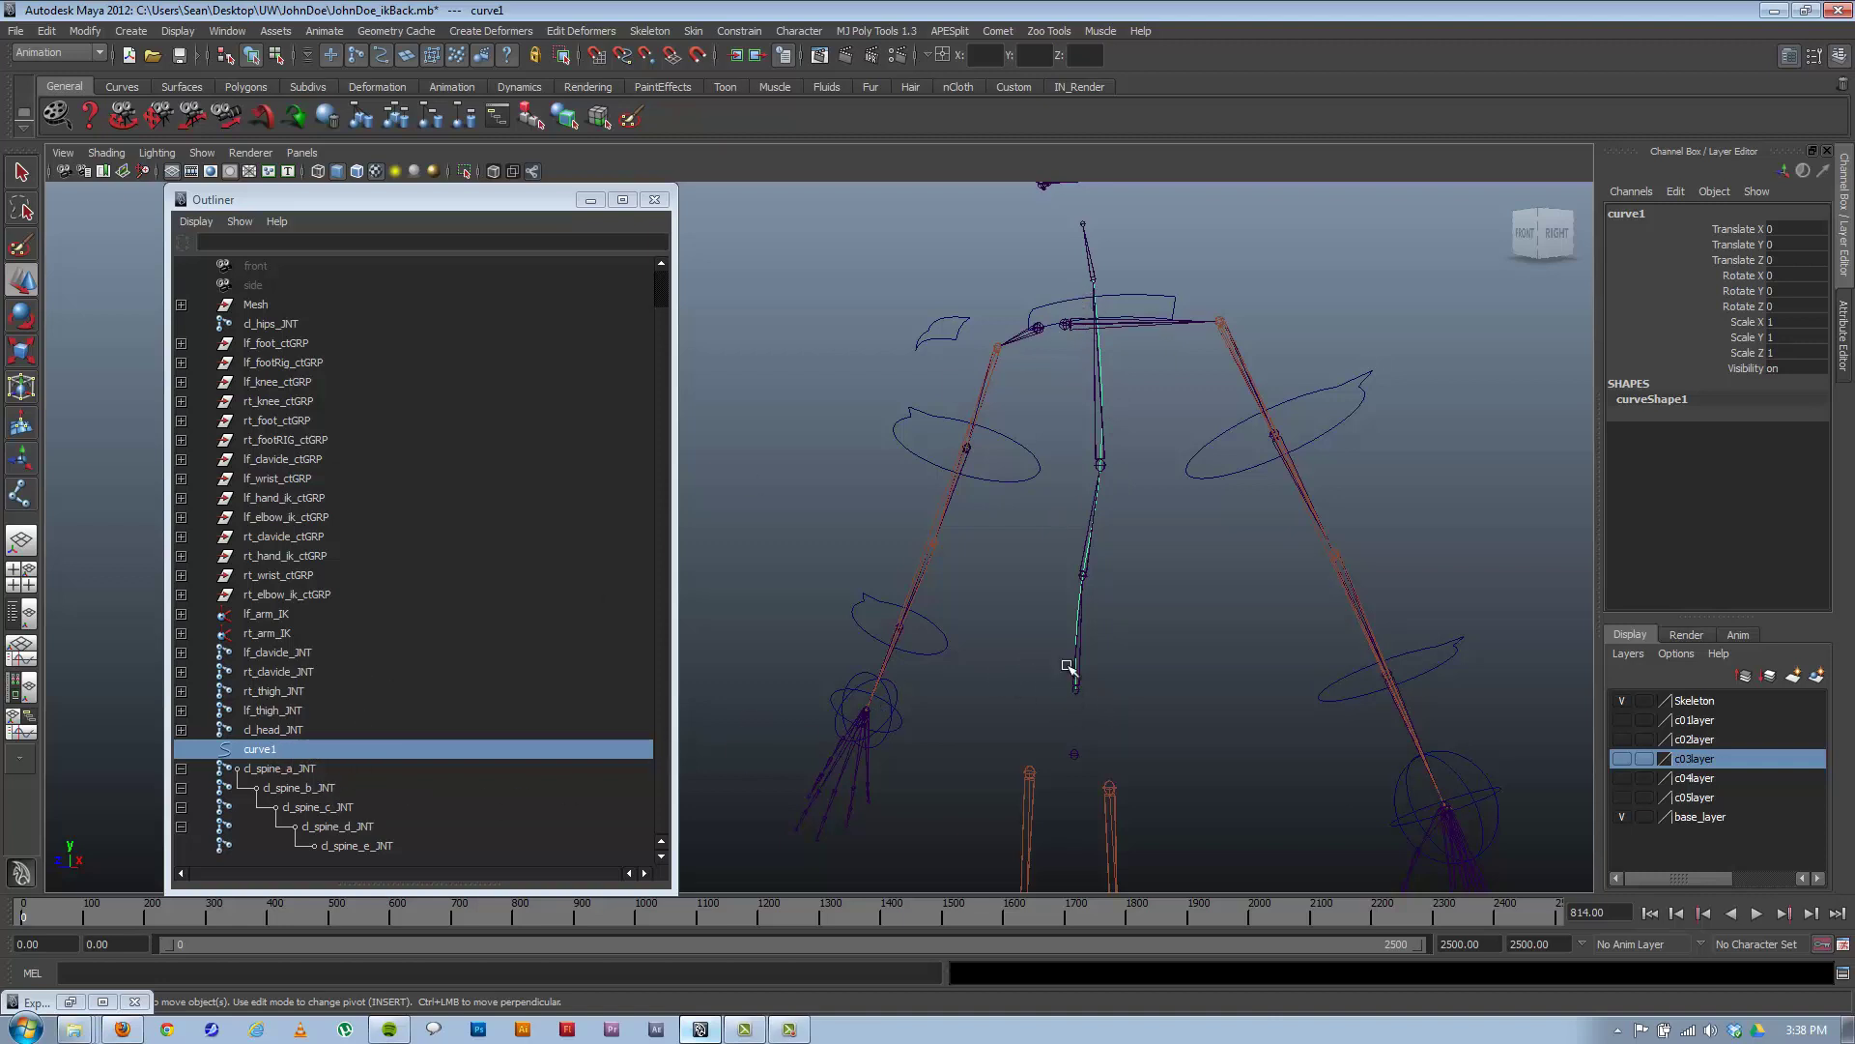
alt+middle_drag(1098, 648, 1128, 599)
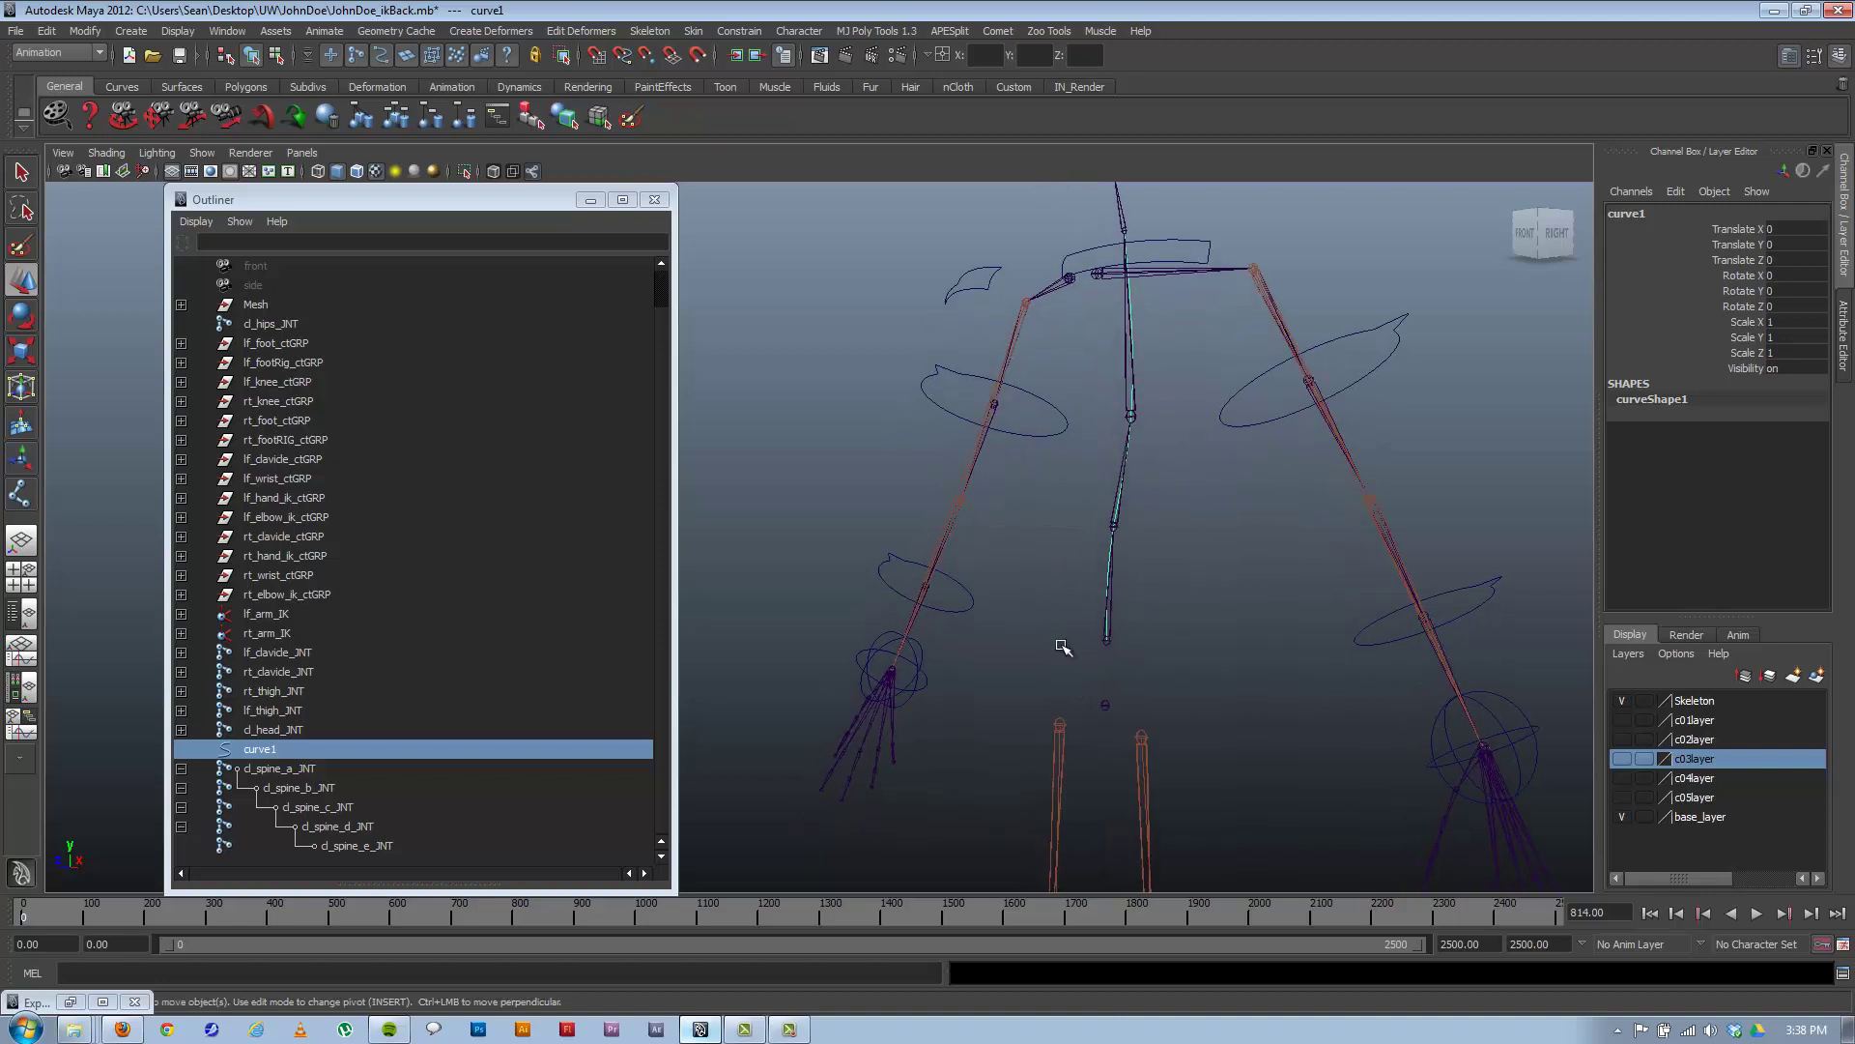
alt+right_drag(1060, 647, 1236, 648)
click(1214, 640)
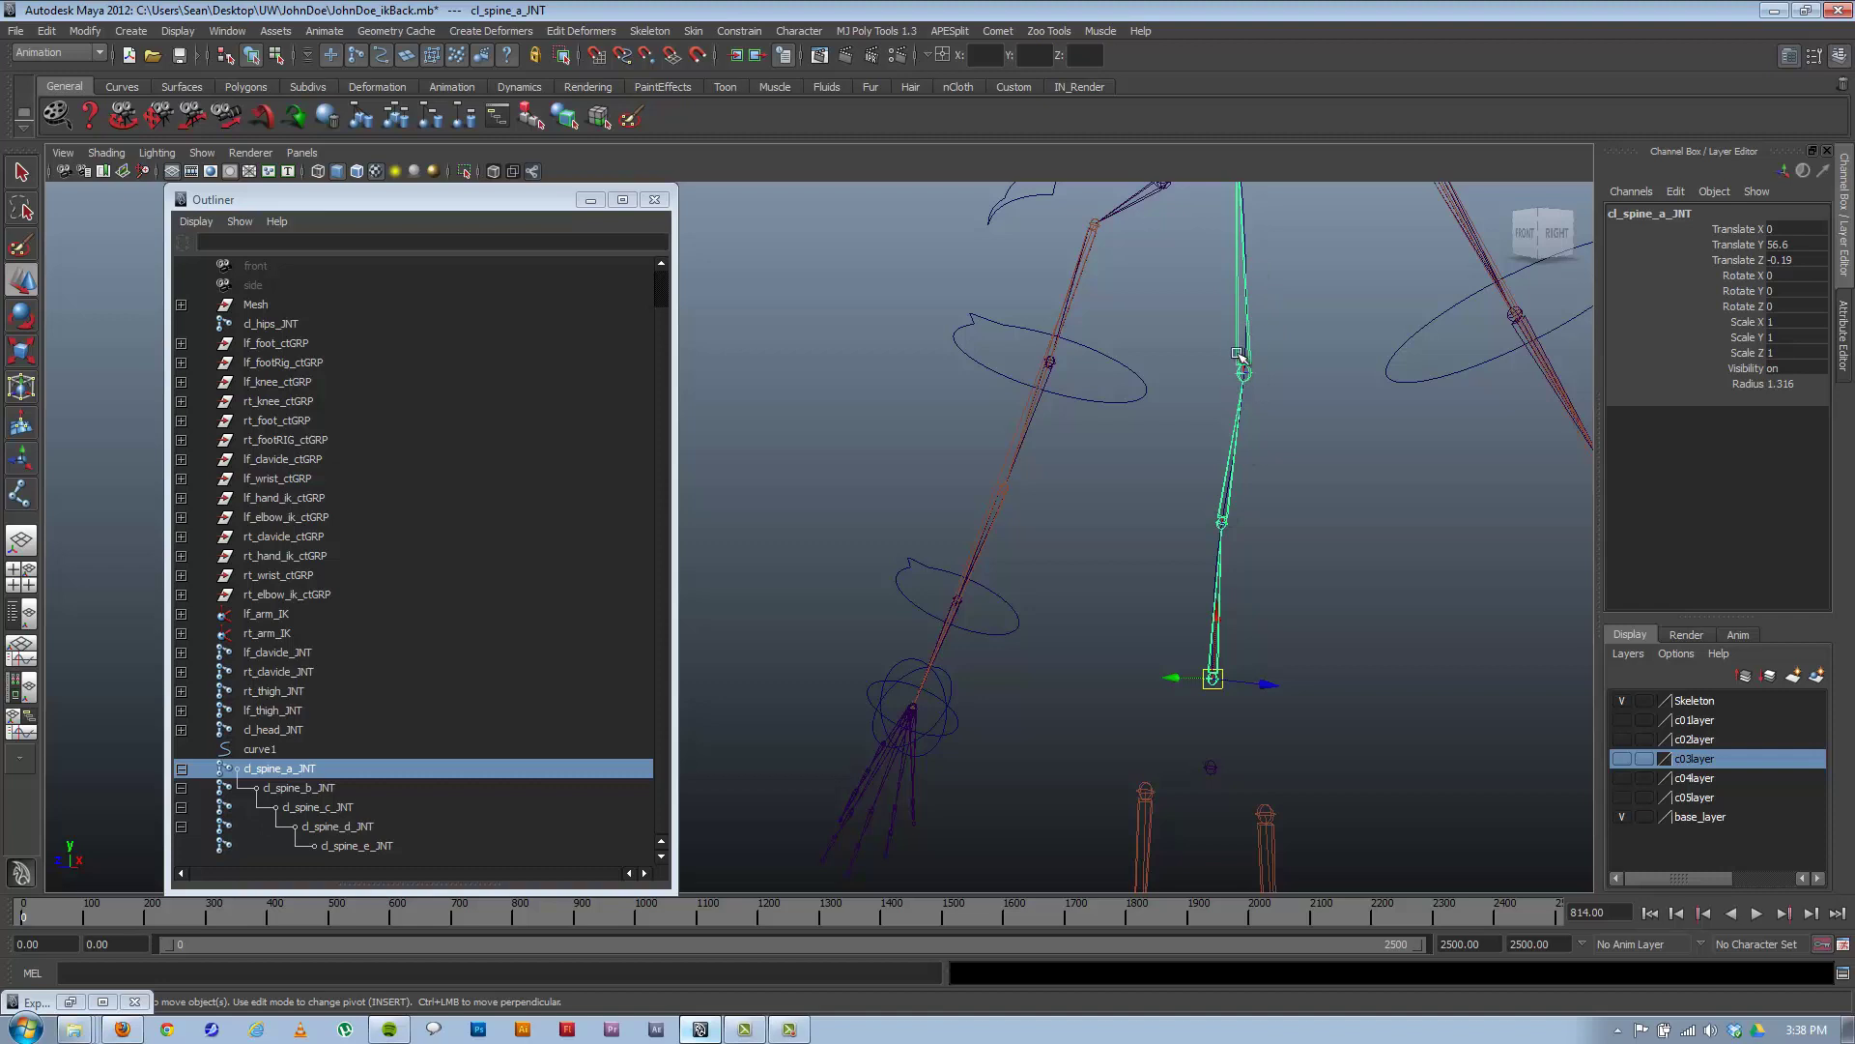
alt+middle_drag(1214, 443, 1151, 500)
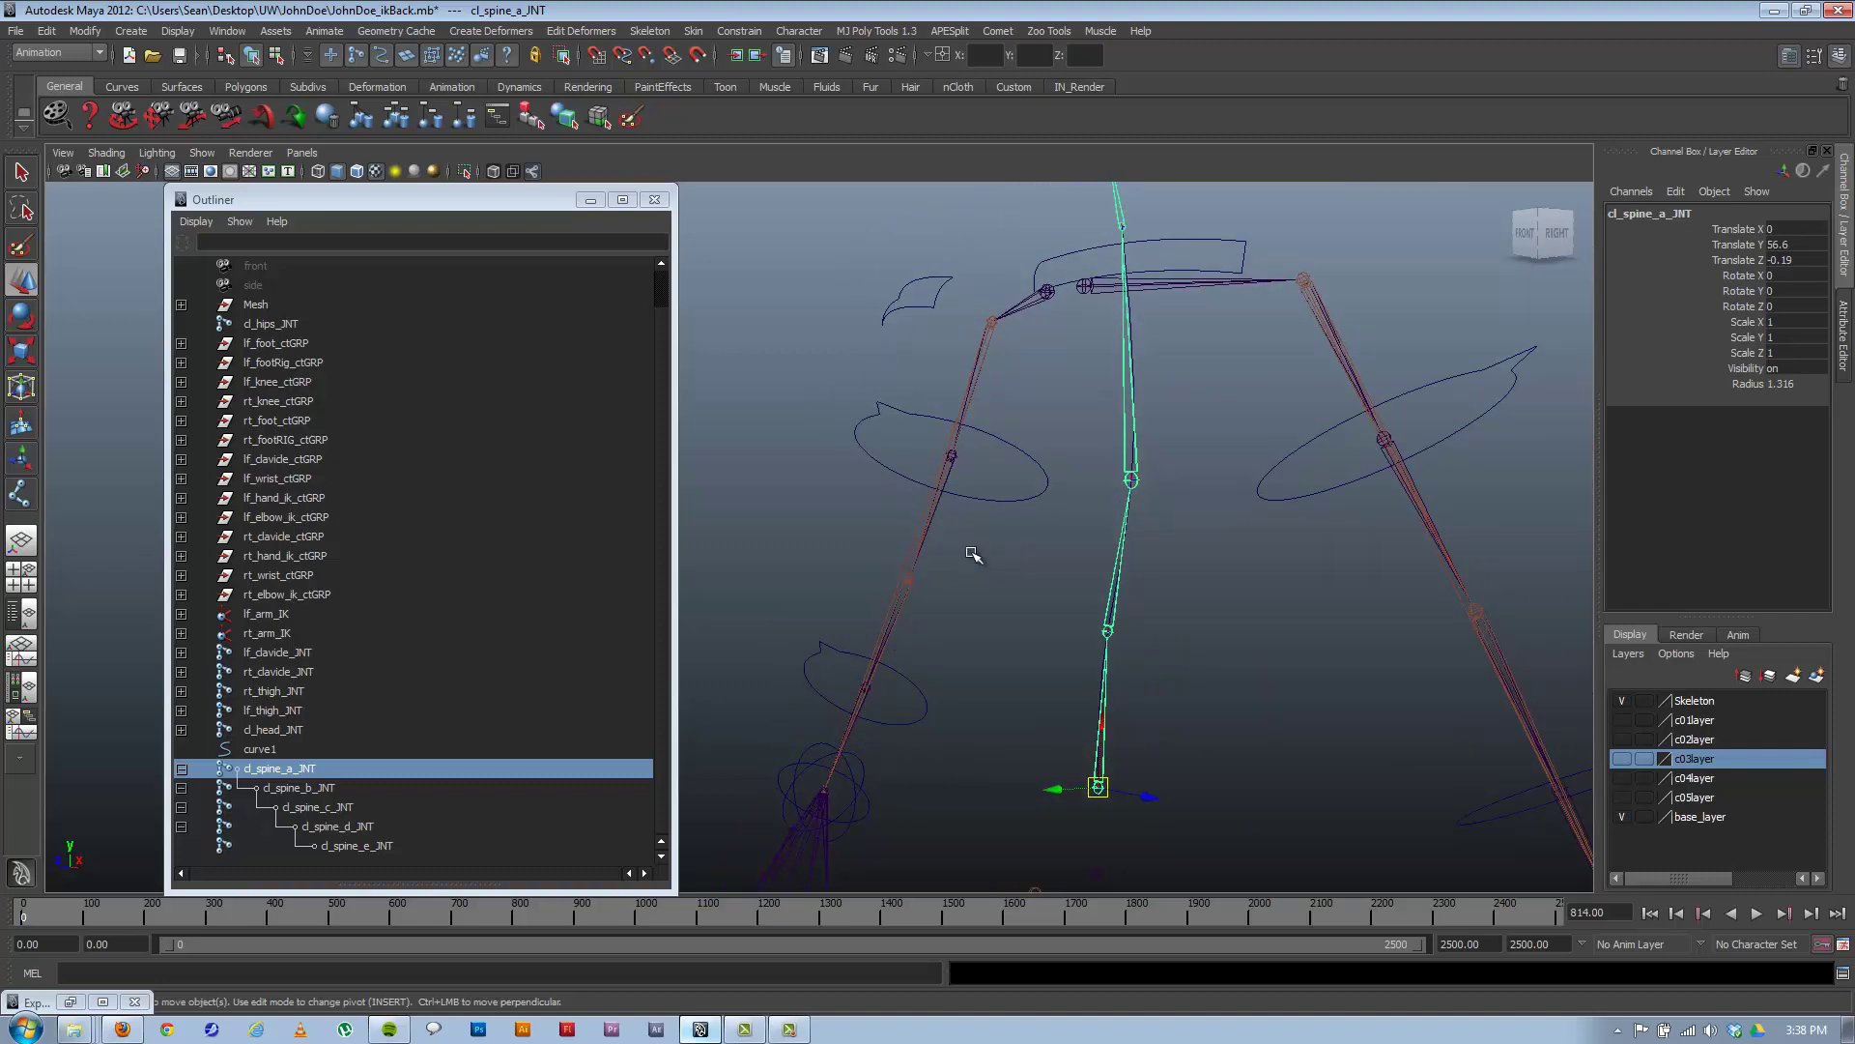
alt+middle_drag(1052, 704, 1050, 555)
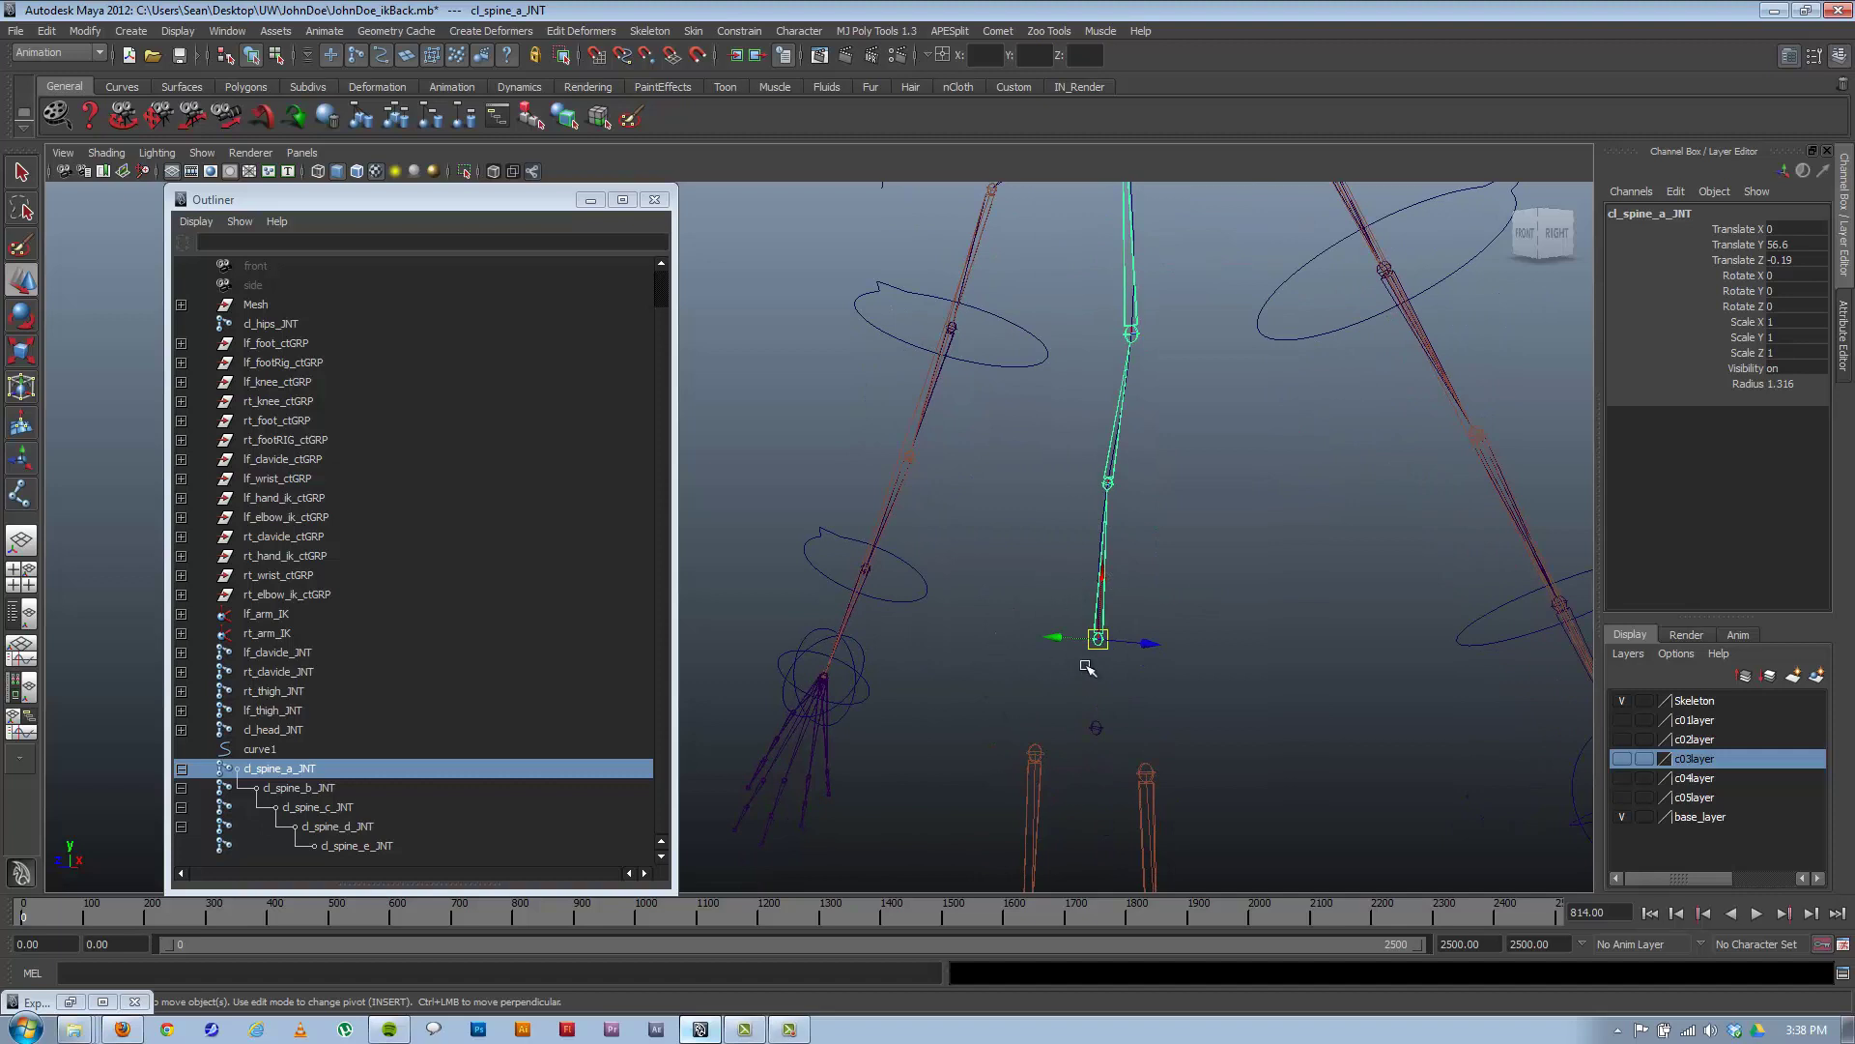
alt+drag(1083, 443, 1016, 497)
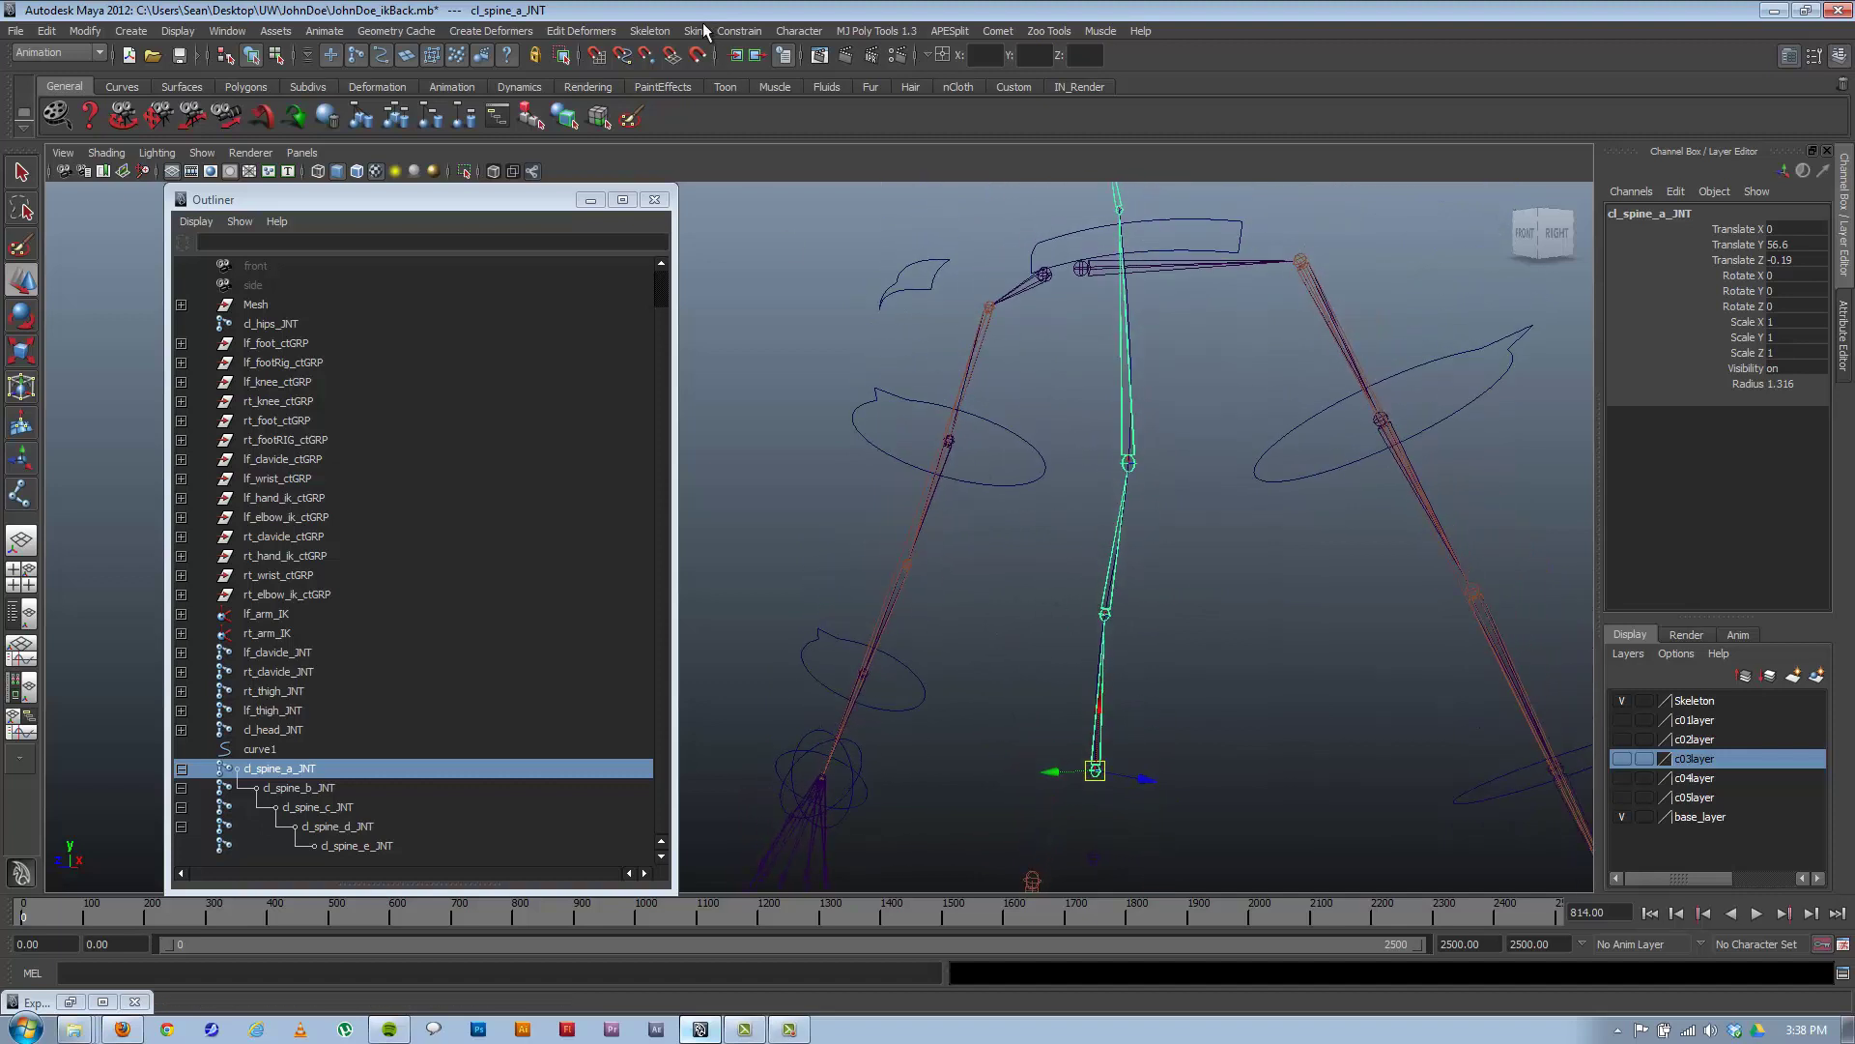
Create an IK spline handle from cl_spine_a_JNT to cl_spine_d_JNT, using the existing curve1 along the spine.
click(663, 33)
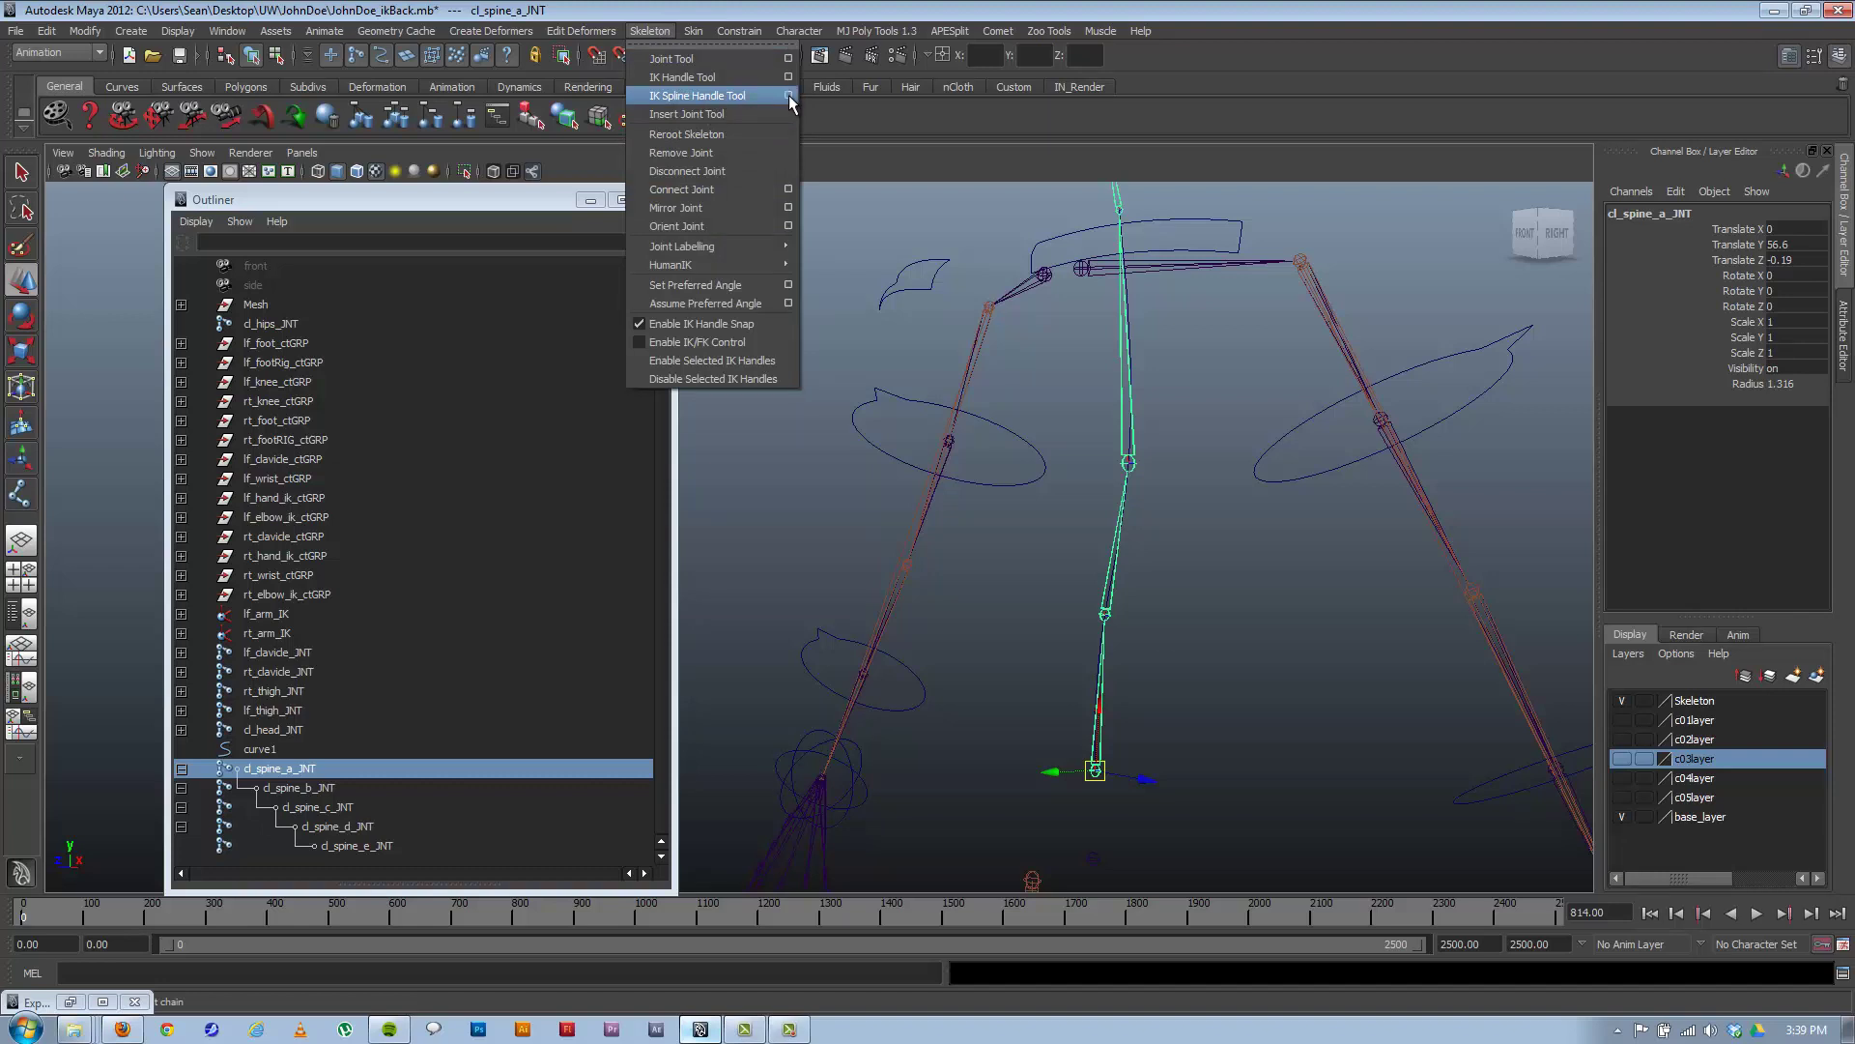
click(742, 96)
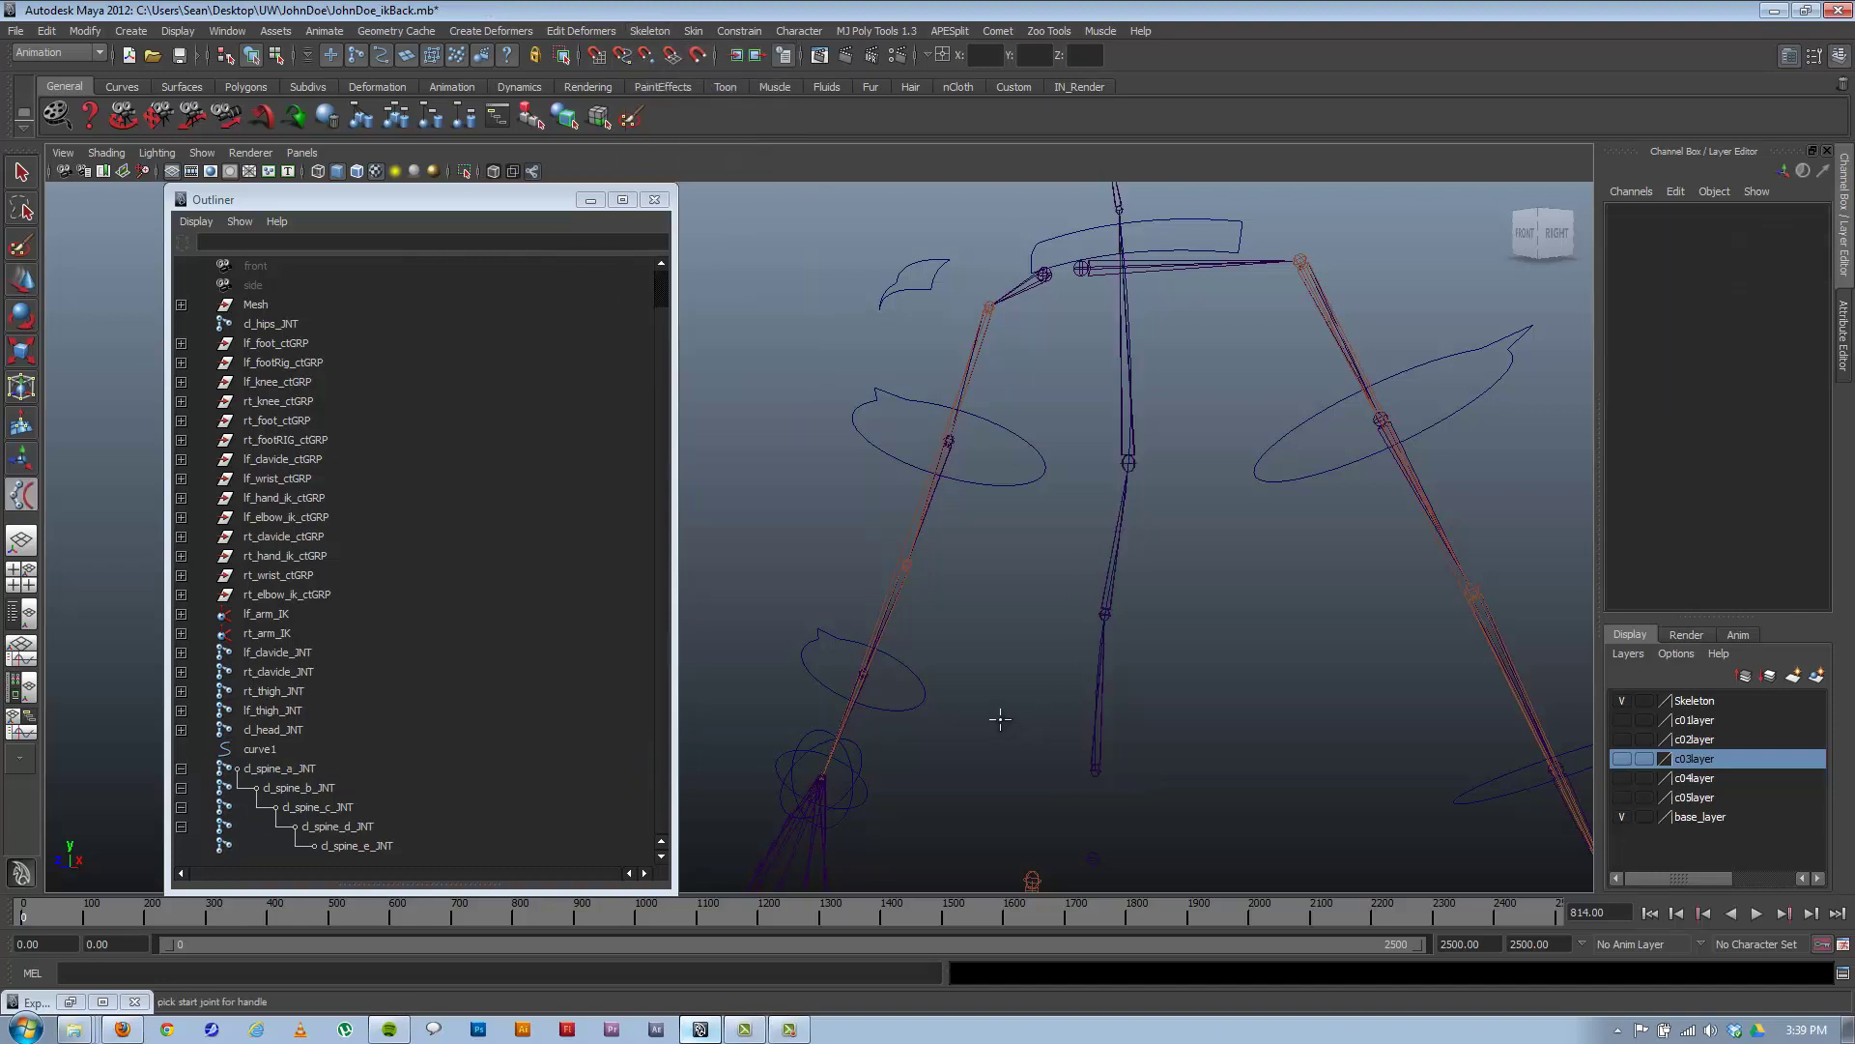
alt+right_drag(1002, 712, 1056, 525)
click(1078, 571)
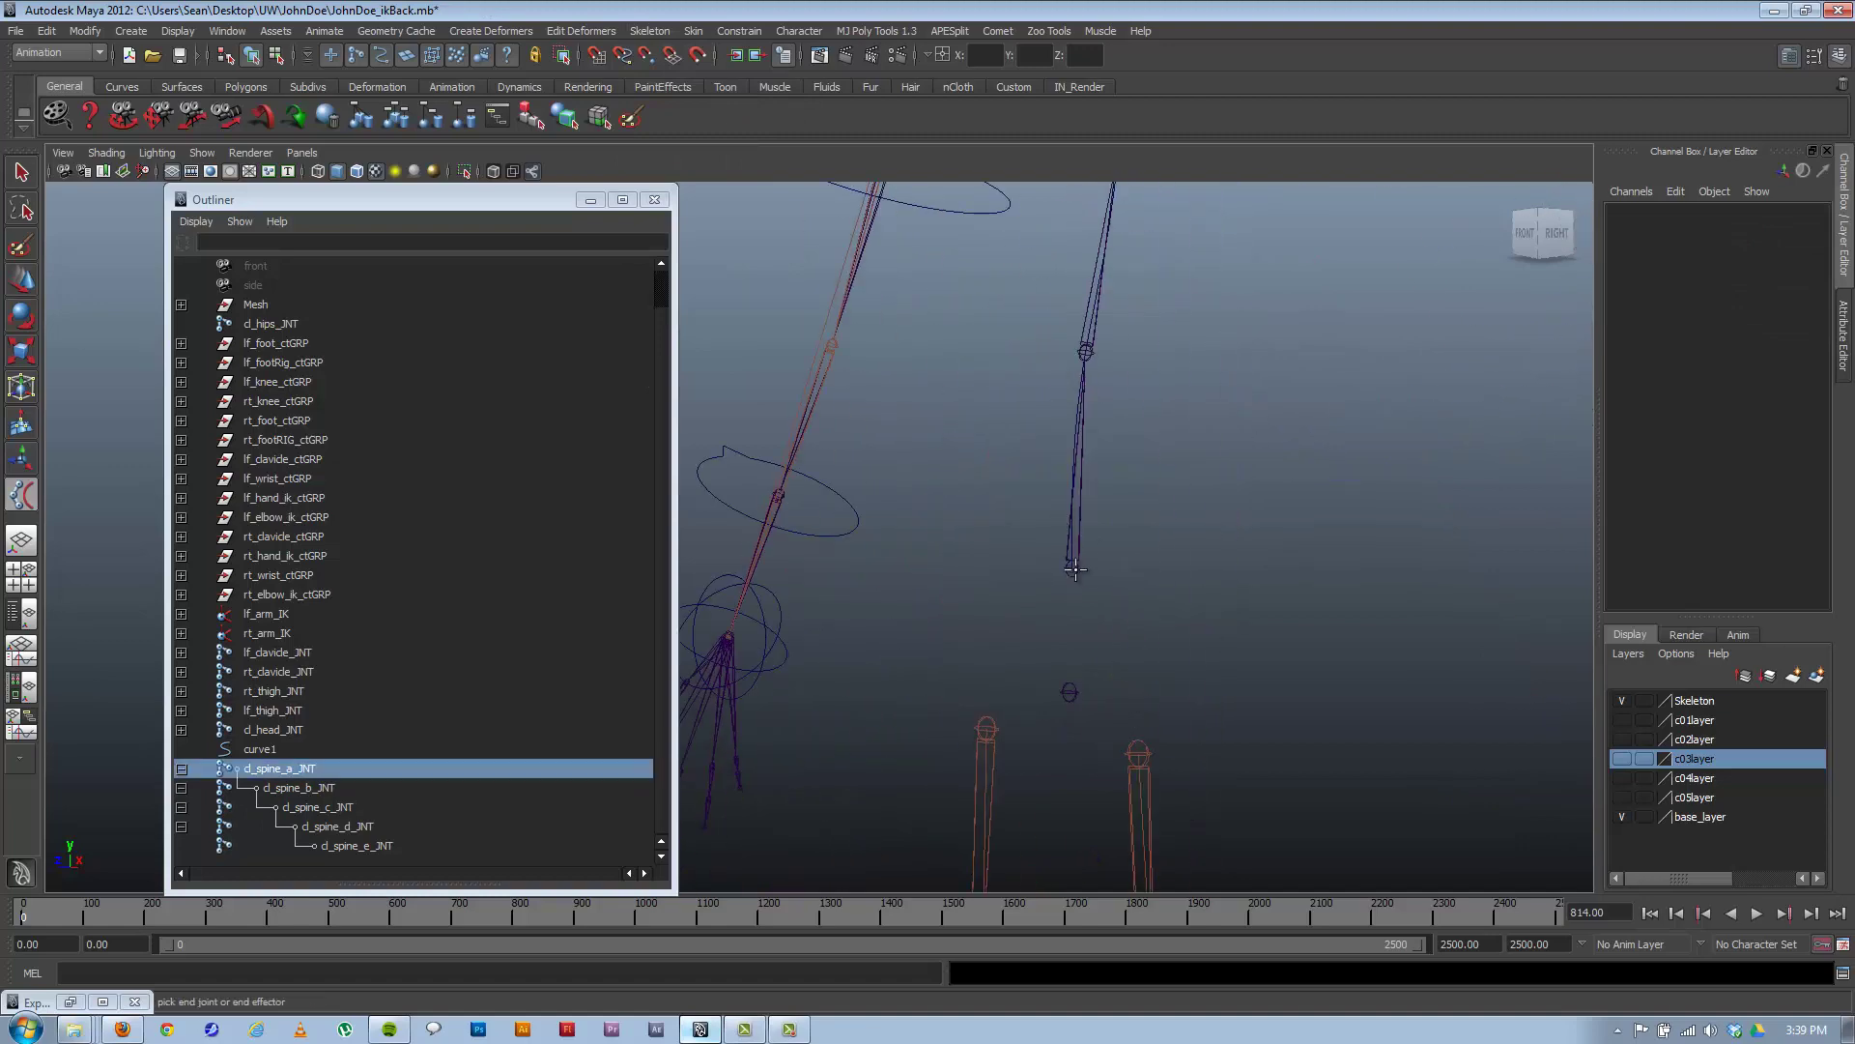
alt+middle_drag(1152, 331, 1143, 737)
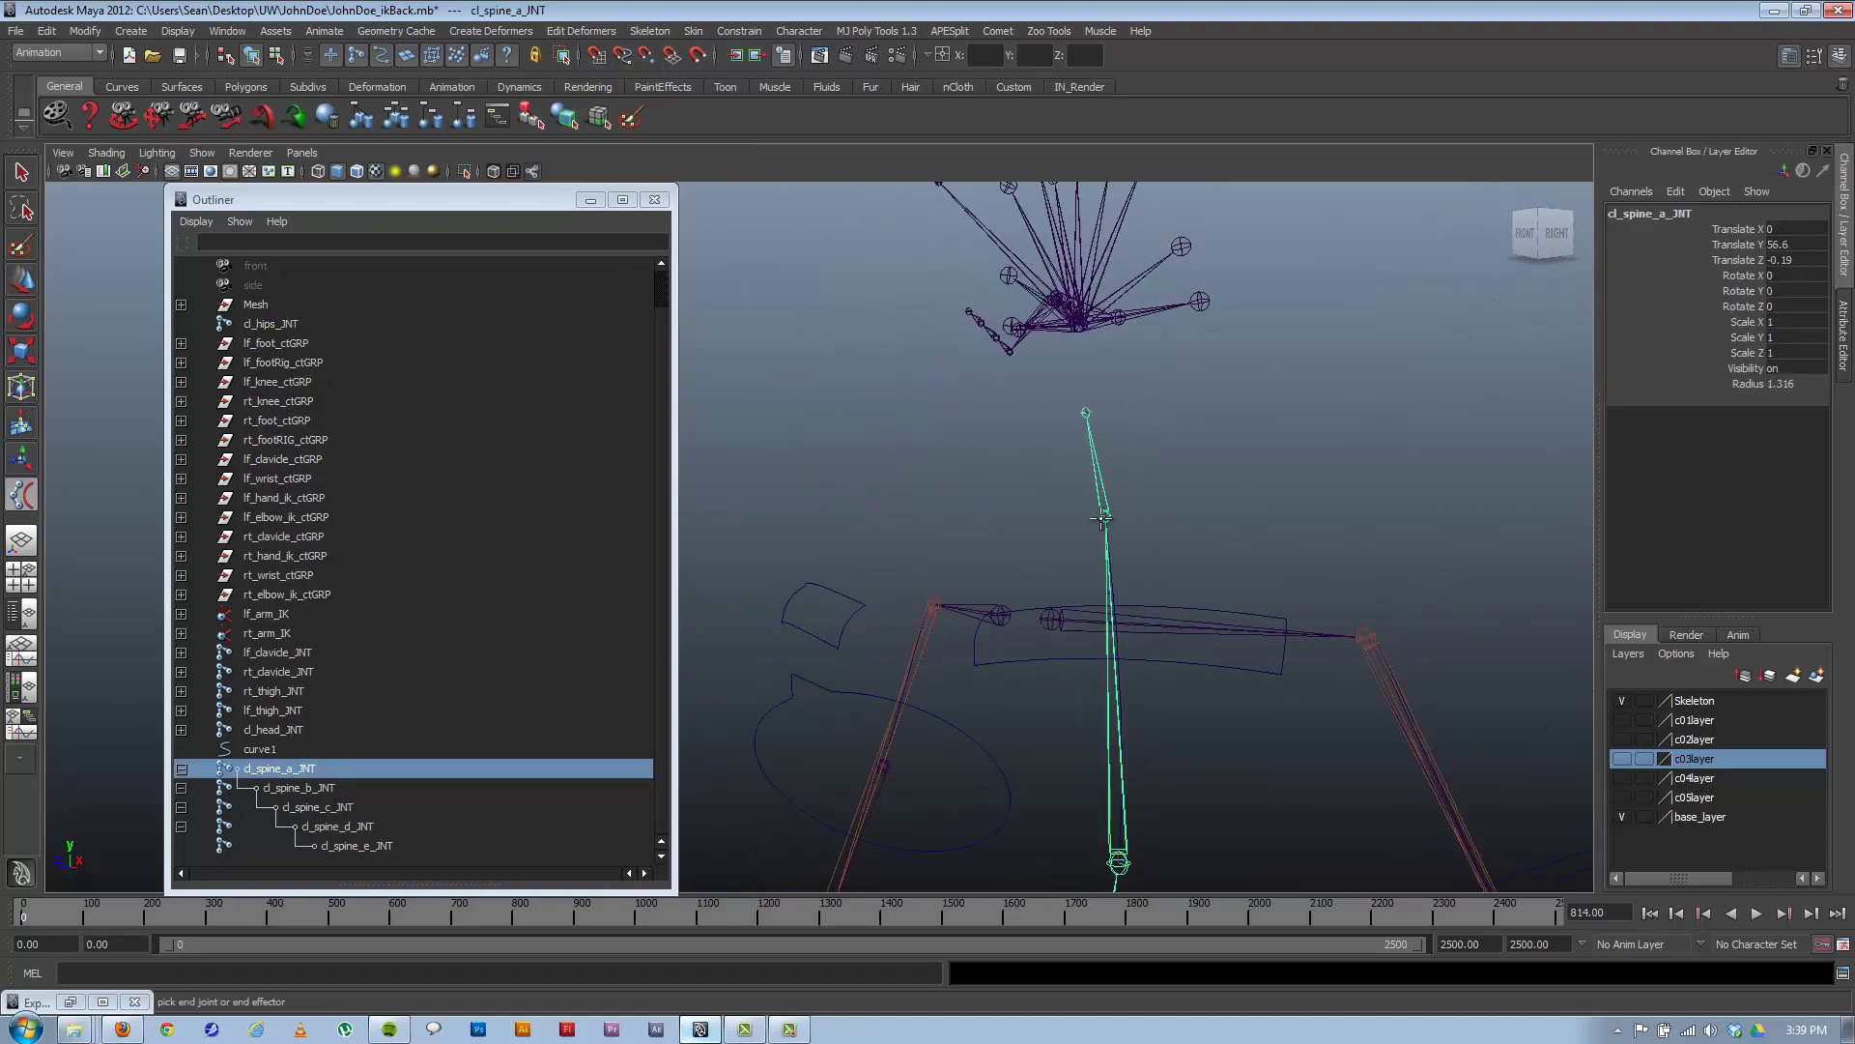
click(1104, 517)
alt+middle_drag(1039, 698, 1006, 521)
alt+right_drag(1039, 562, 1105, 613)
alt+middle_drag(1148, 360, 1060, 448)
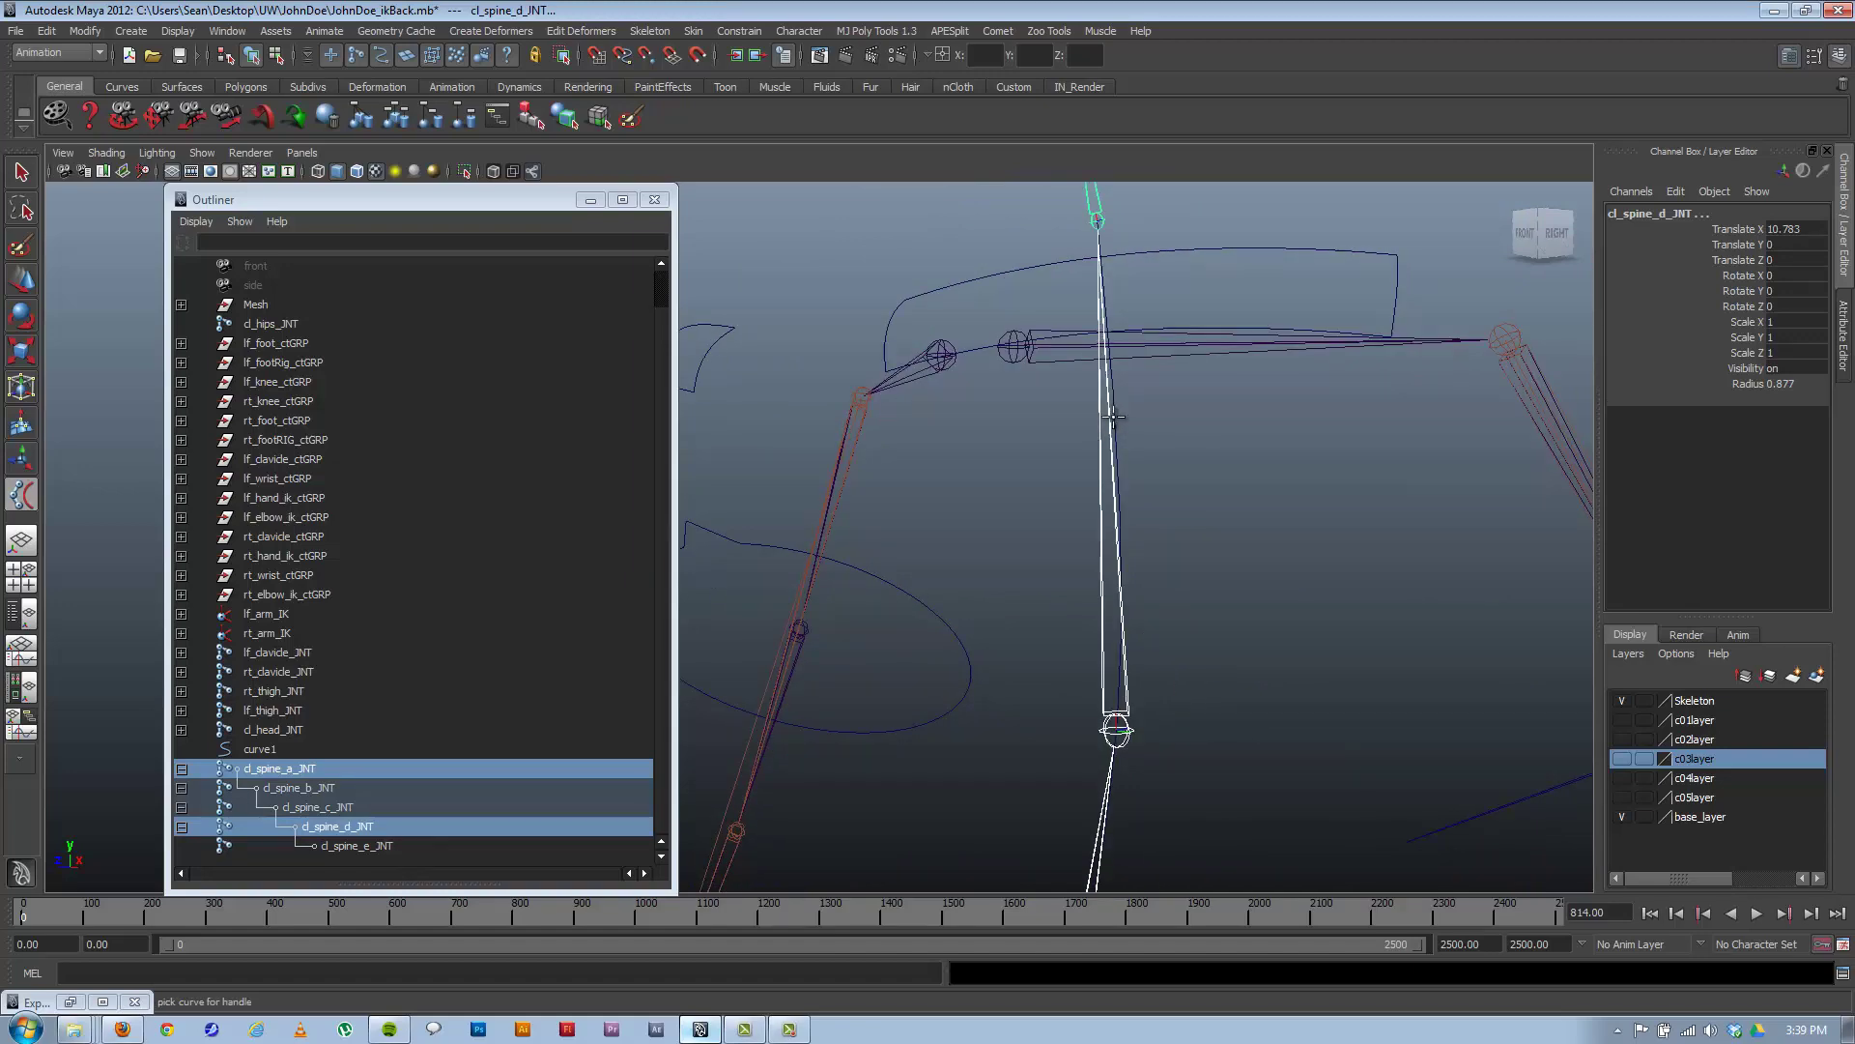
click(1111, 416)
Check the rotation values of the spine joints one by one, from cl_spine_a_JNT up to cl_spine_e_JNT.
alt+right_drag(1221, 550, 941, 562)
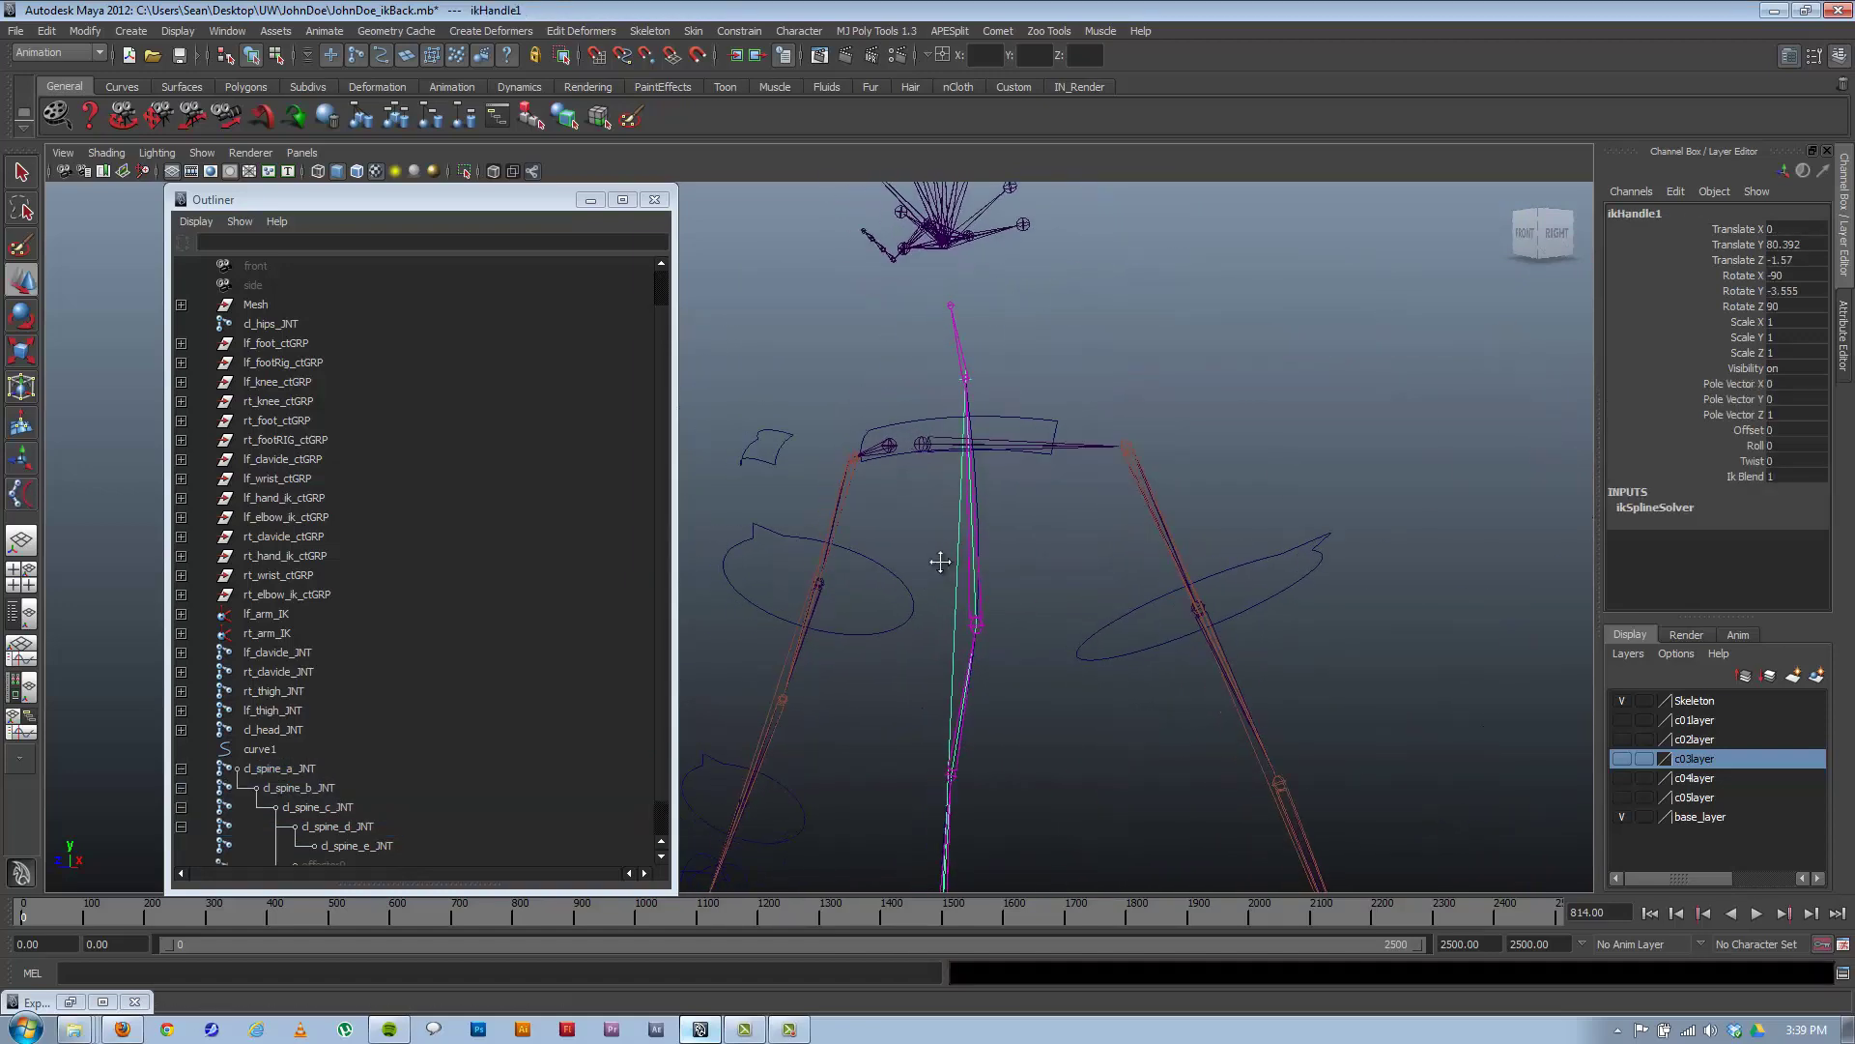
alt+middle_drag(940, 562, 1049, 396)
click(1056, 730)
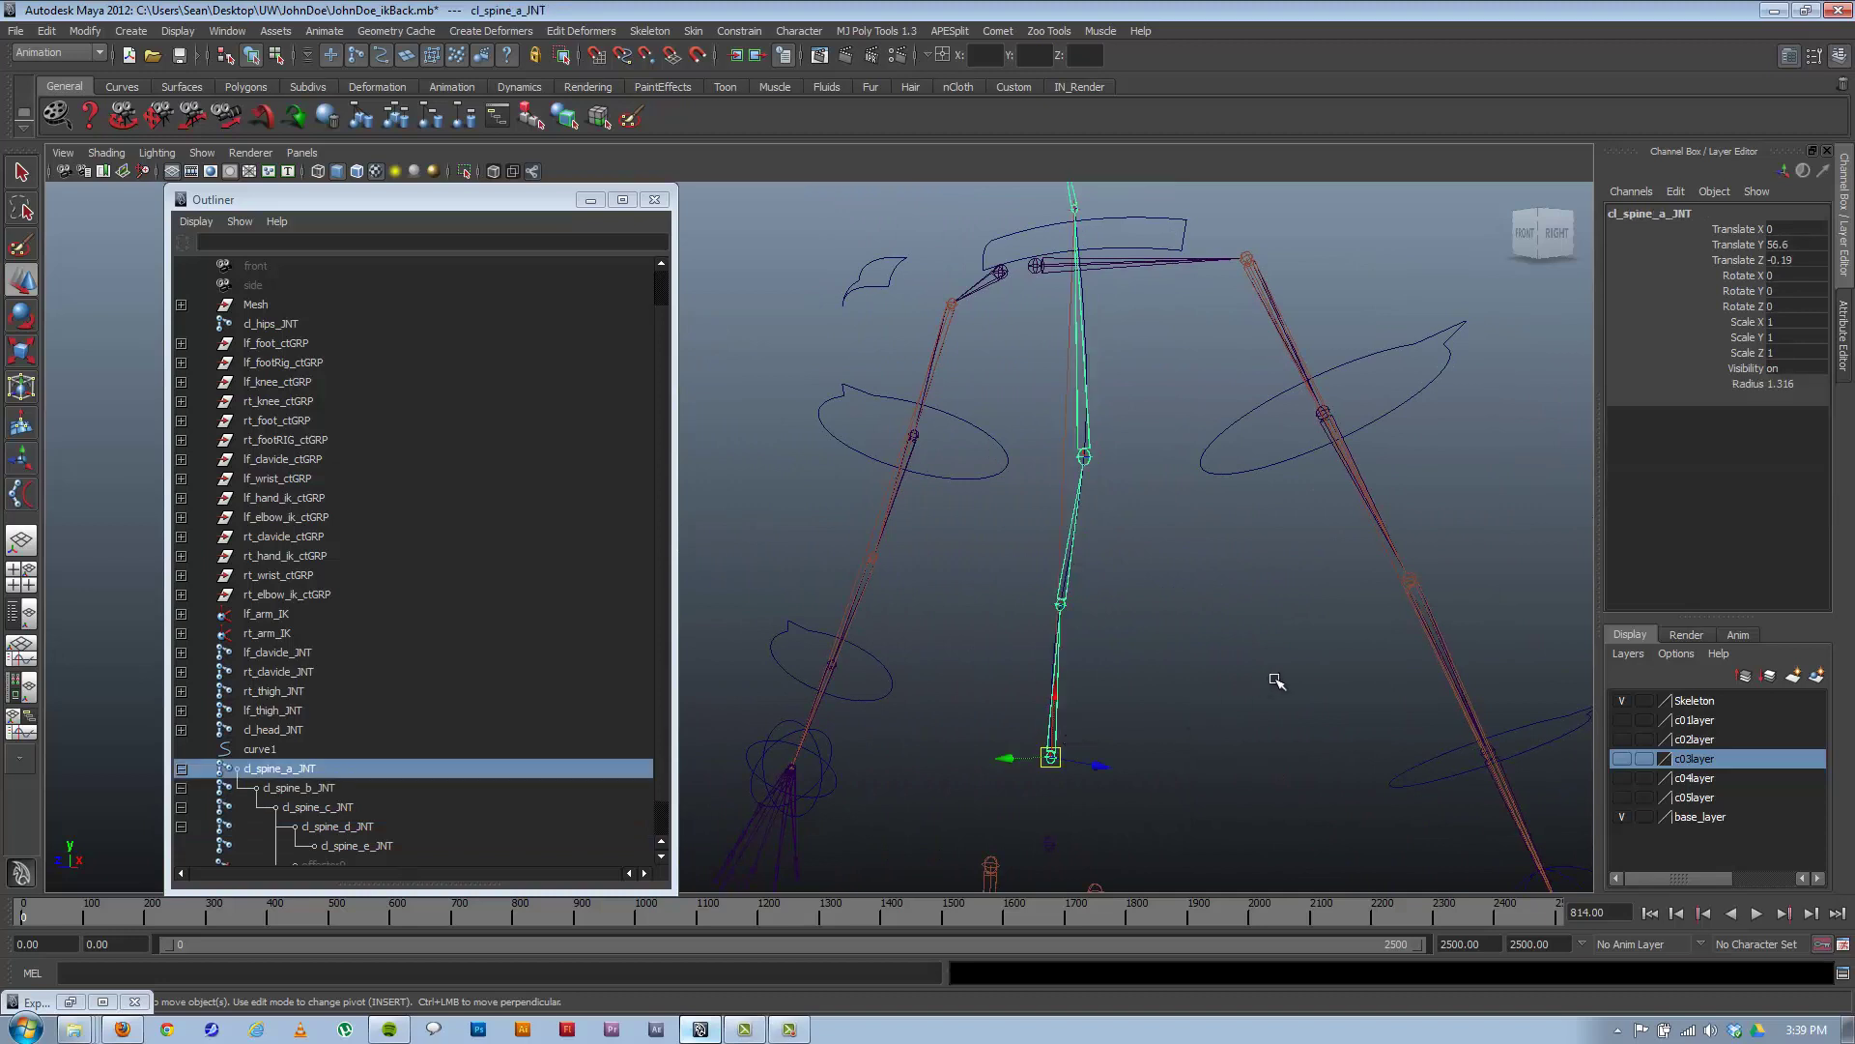
key(Right)
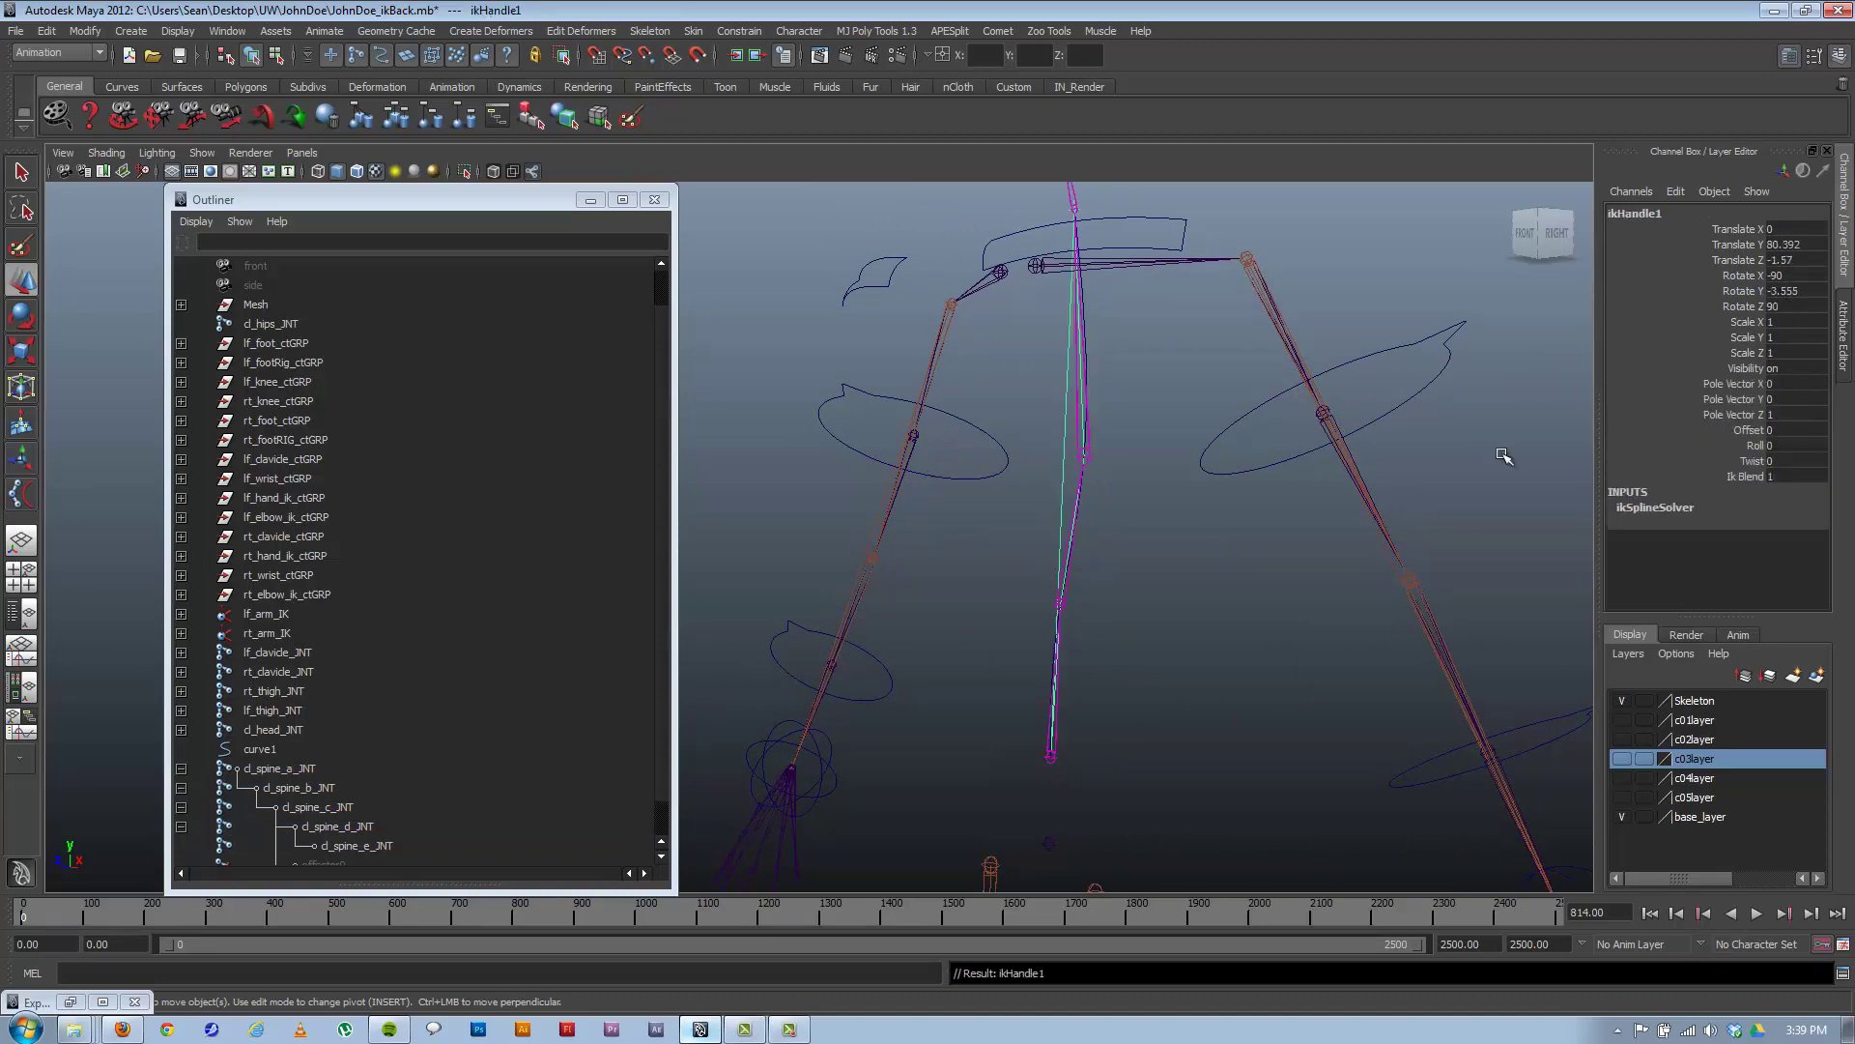
key(Left)
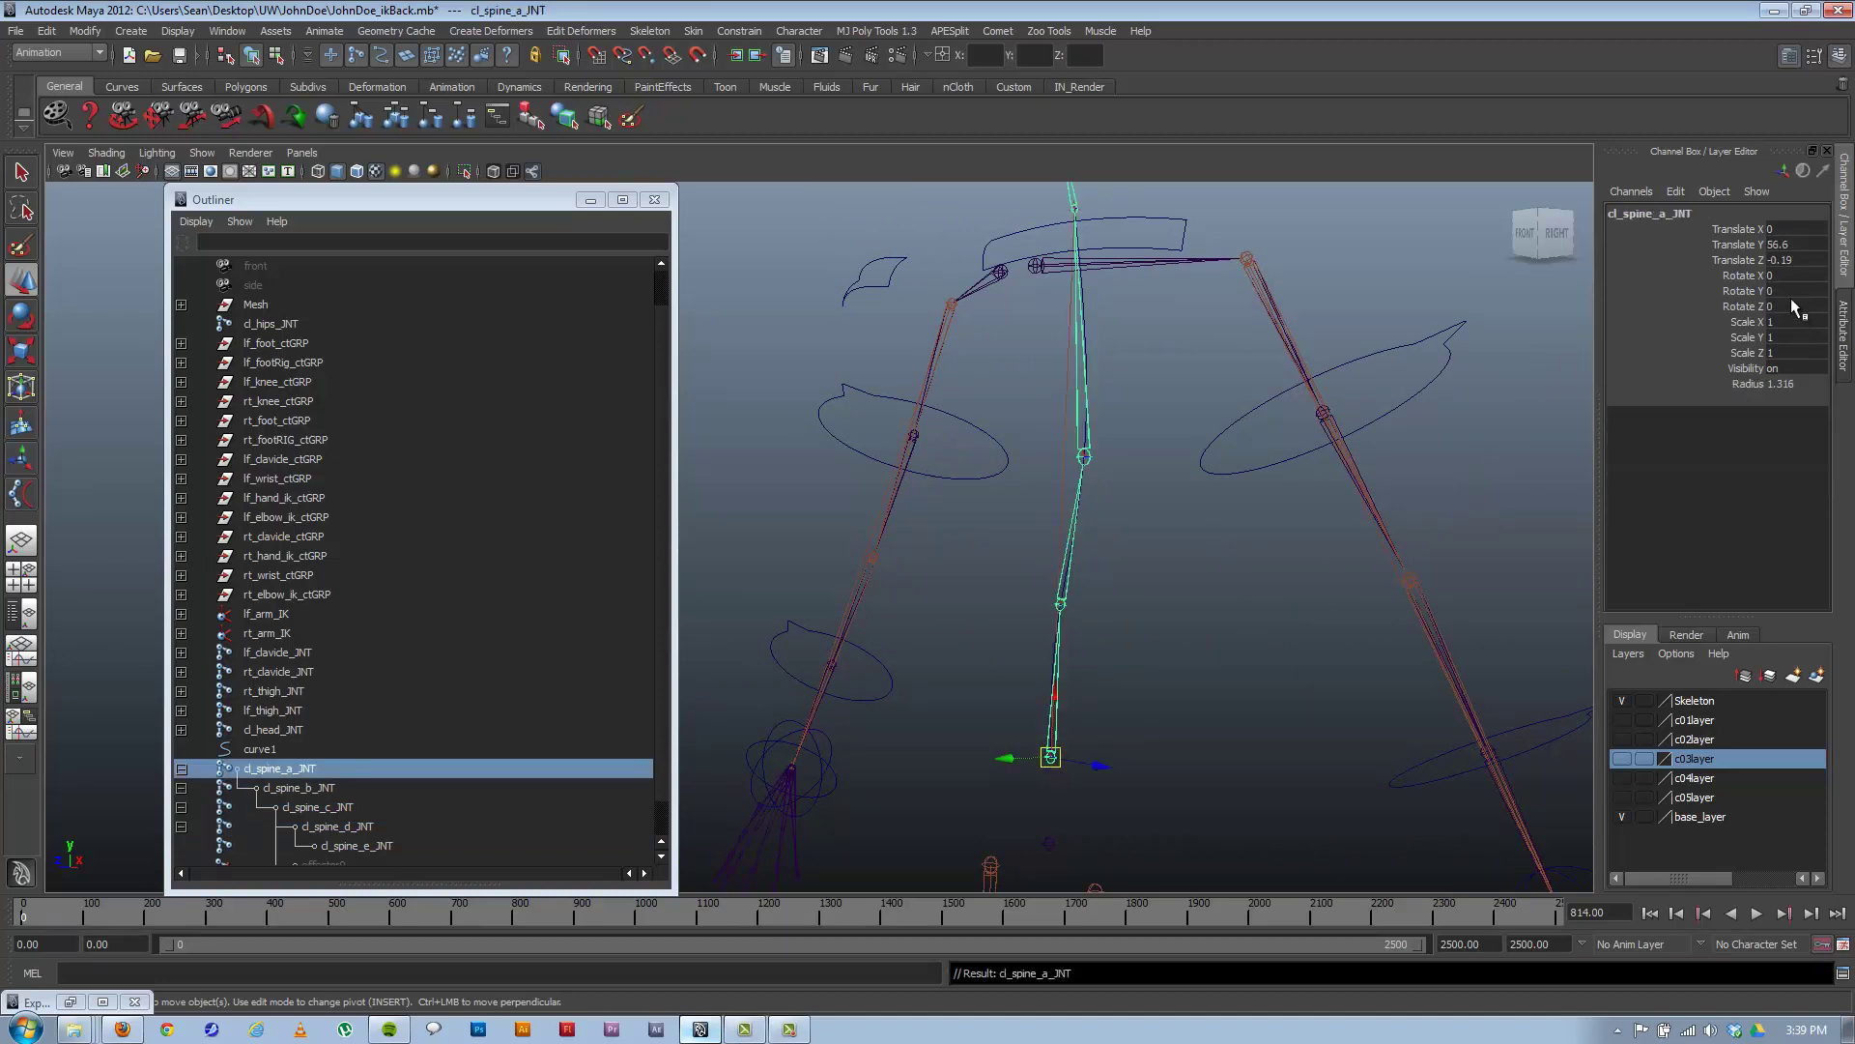
key(Down)
key(Down)
key(Down)
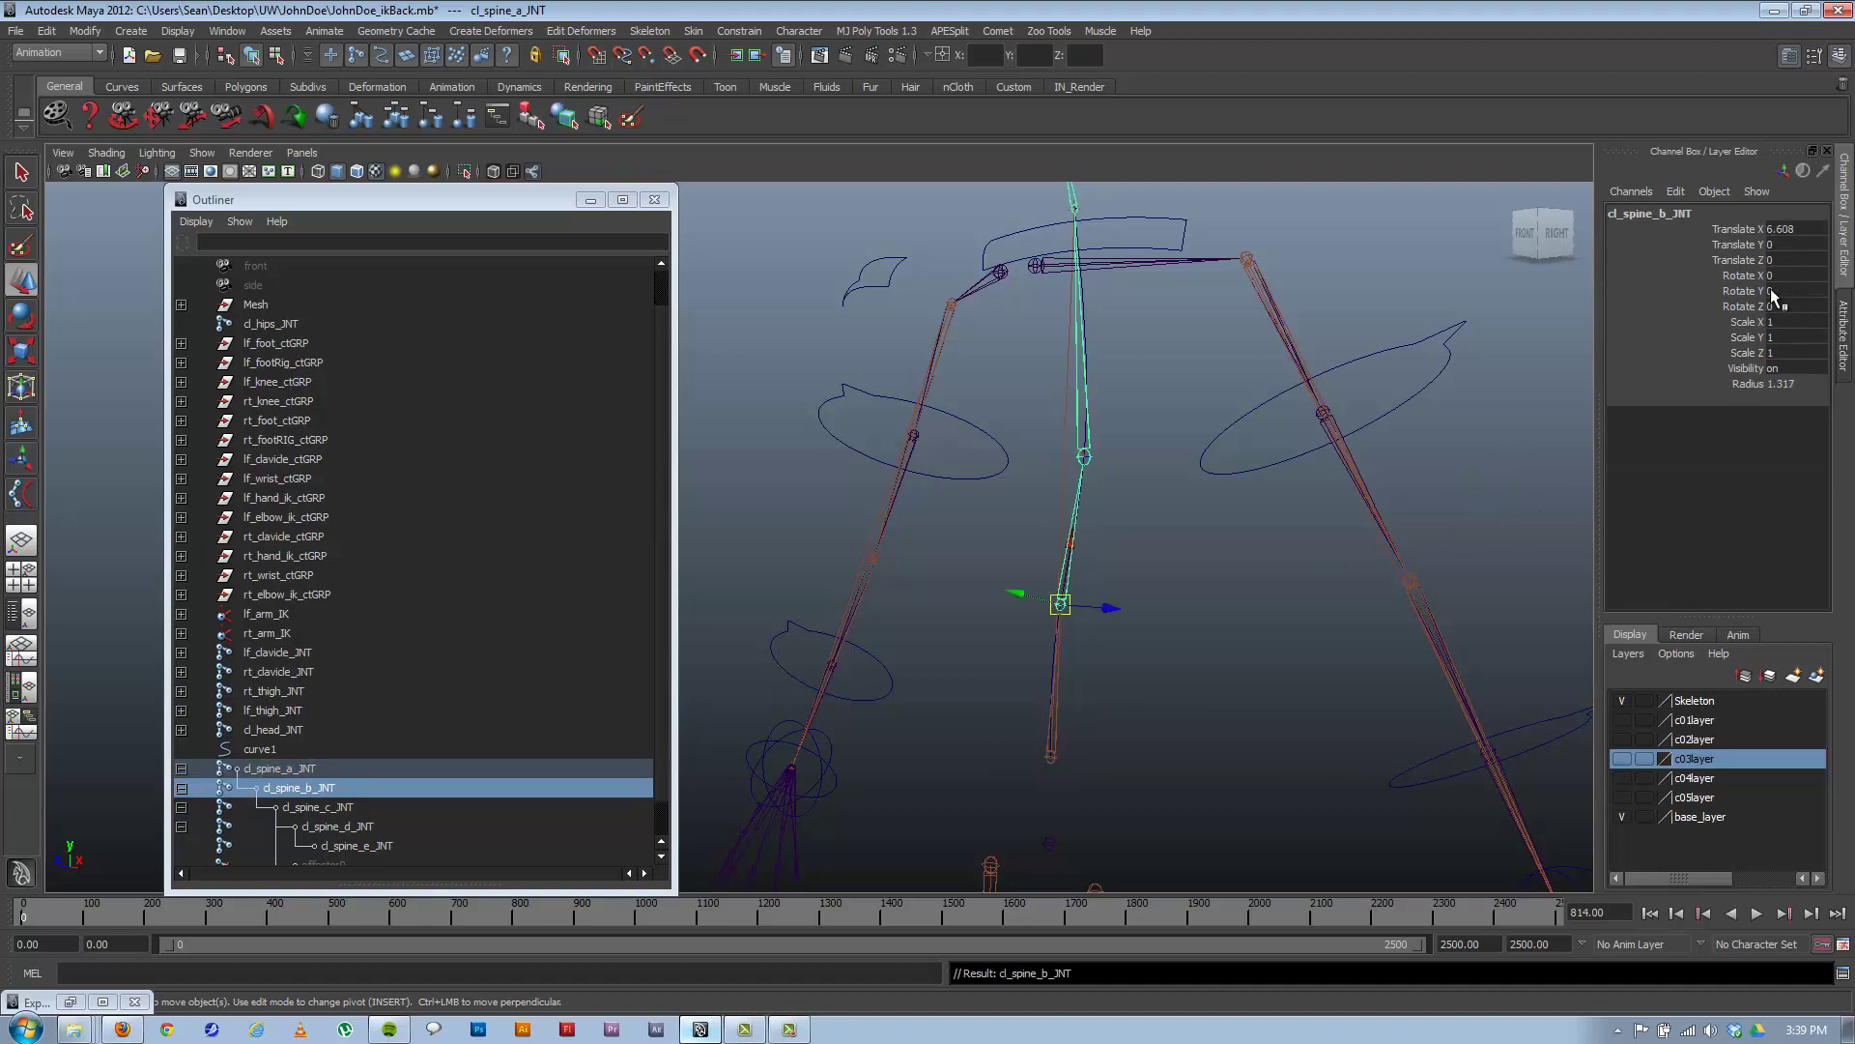
key(Down)
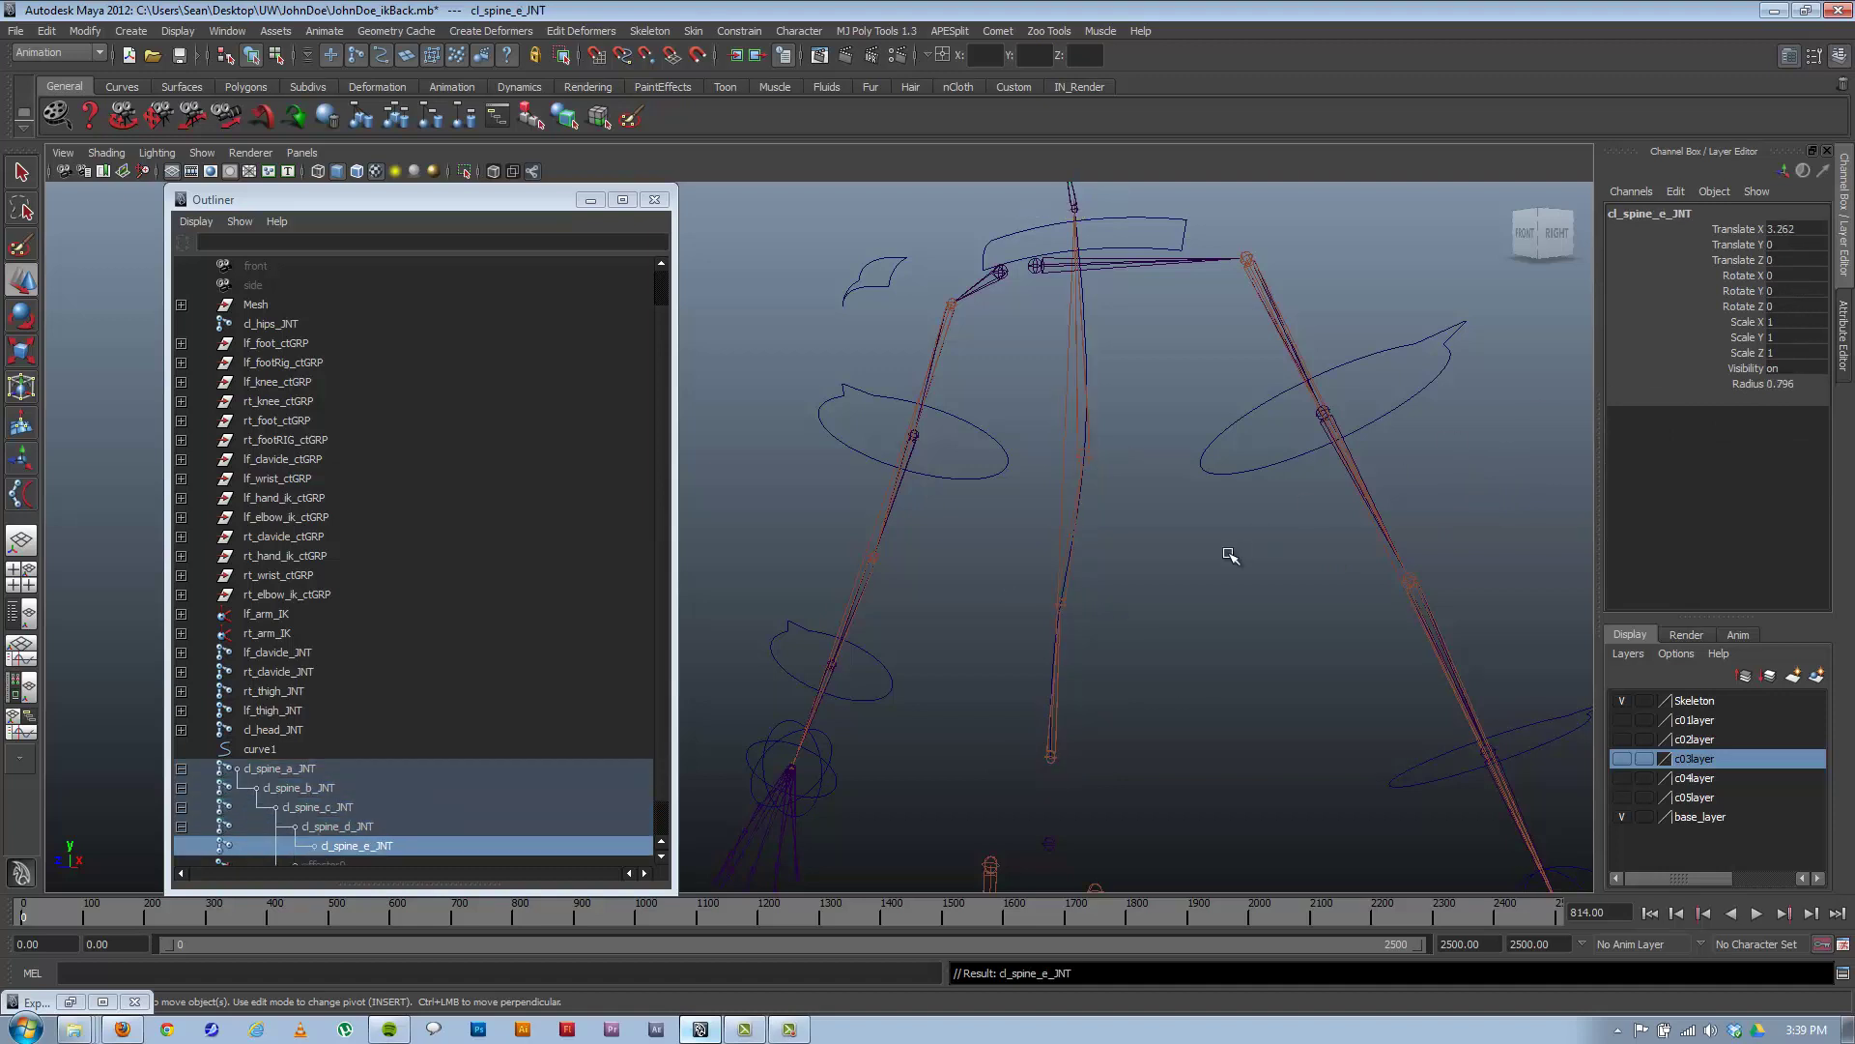
alt+right_drag(1267, 576, 1054, 570)
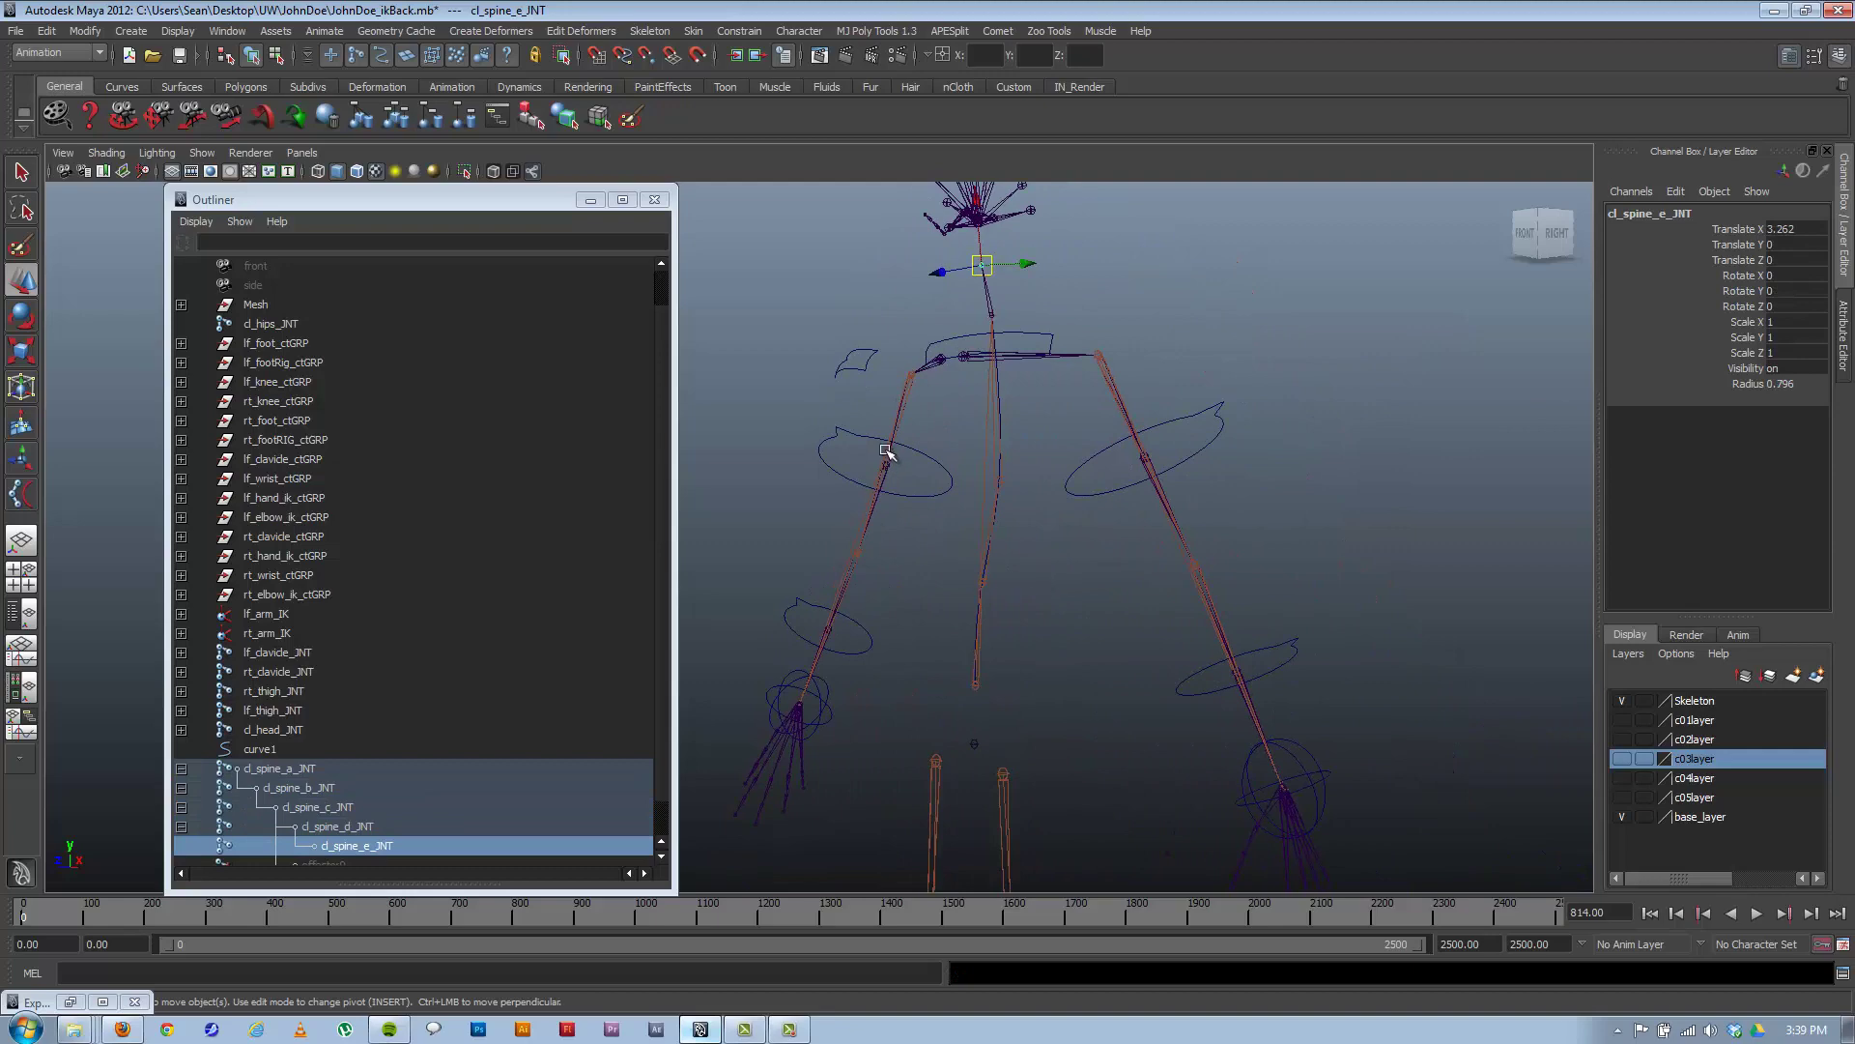
Parent cl_spine_a_JNT under cl_hips_JNT to connect the spine chain to the hips.
alt+middle_drag(891, 451, 932, 408)
alt+right_drag(956, 760, 1111, 738)
click(1090, 693)
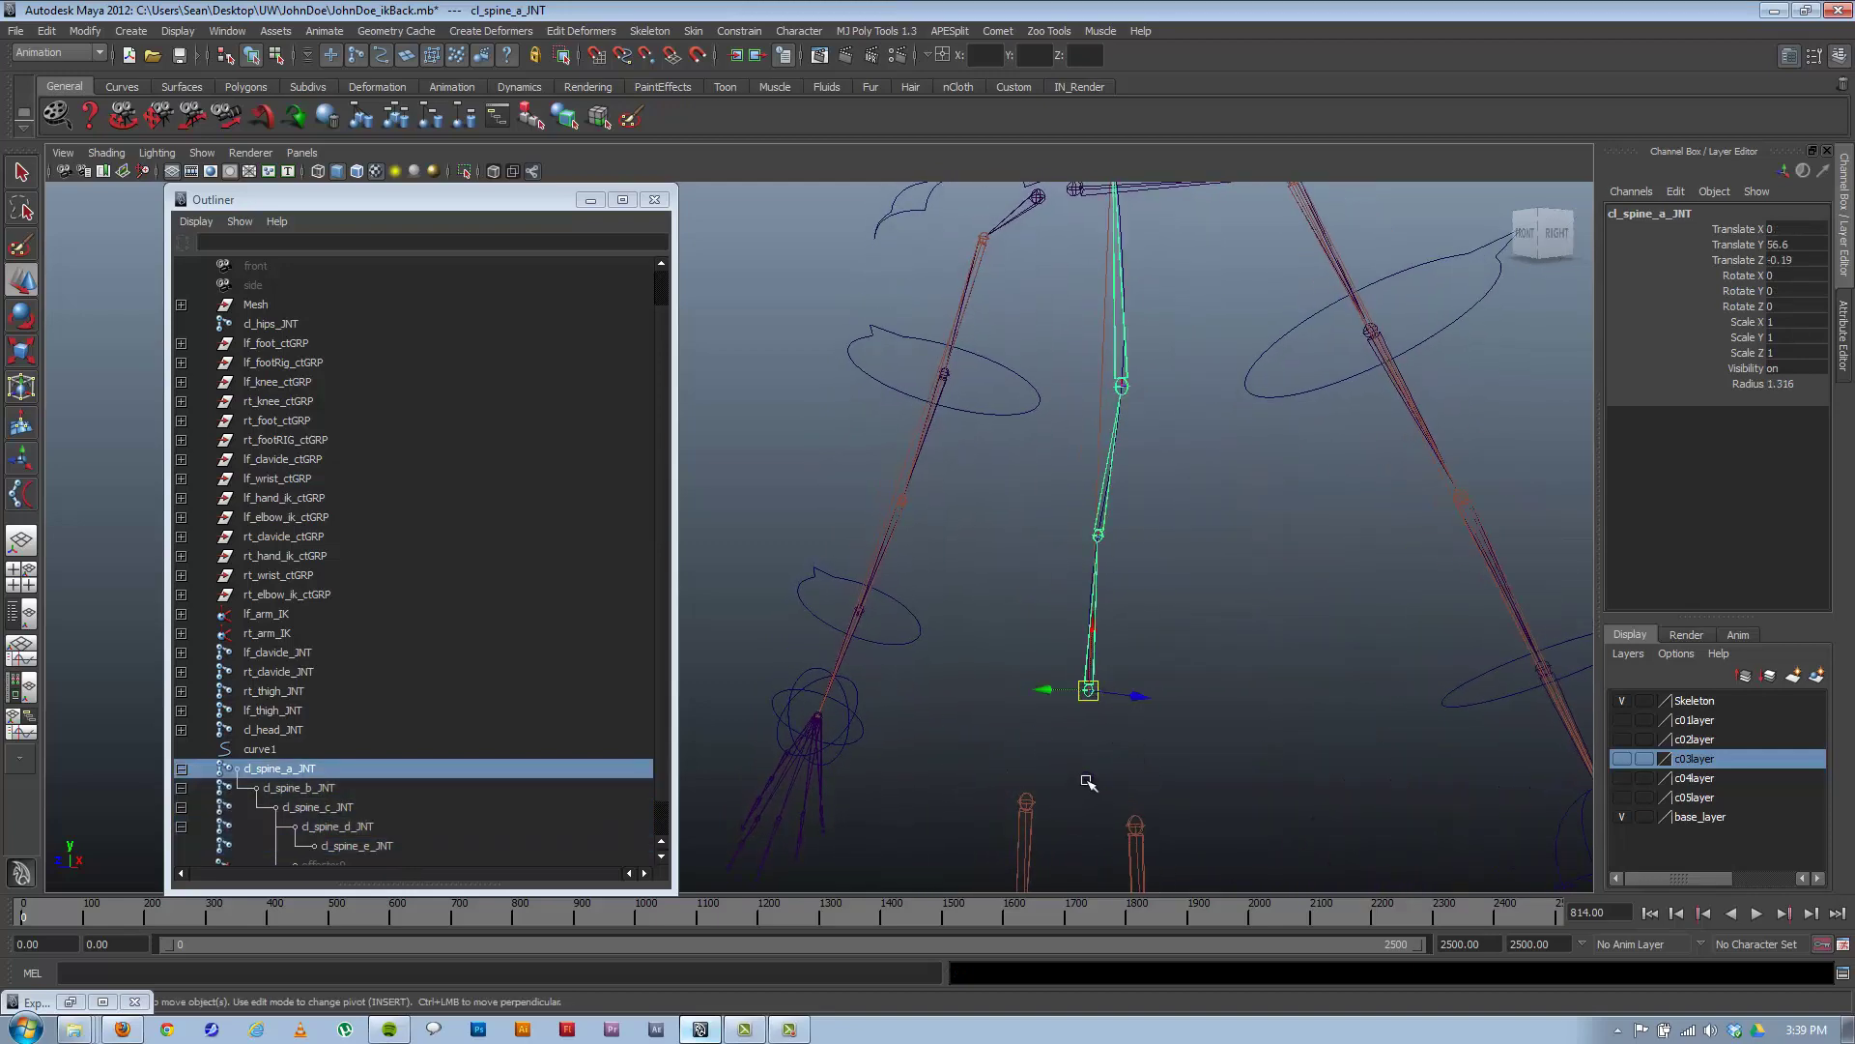
shift+click(1090, 777)
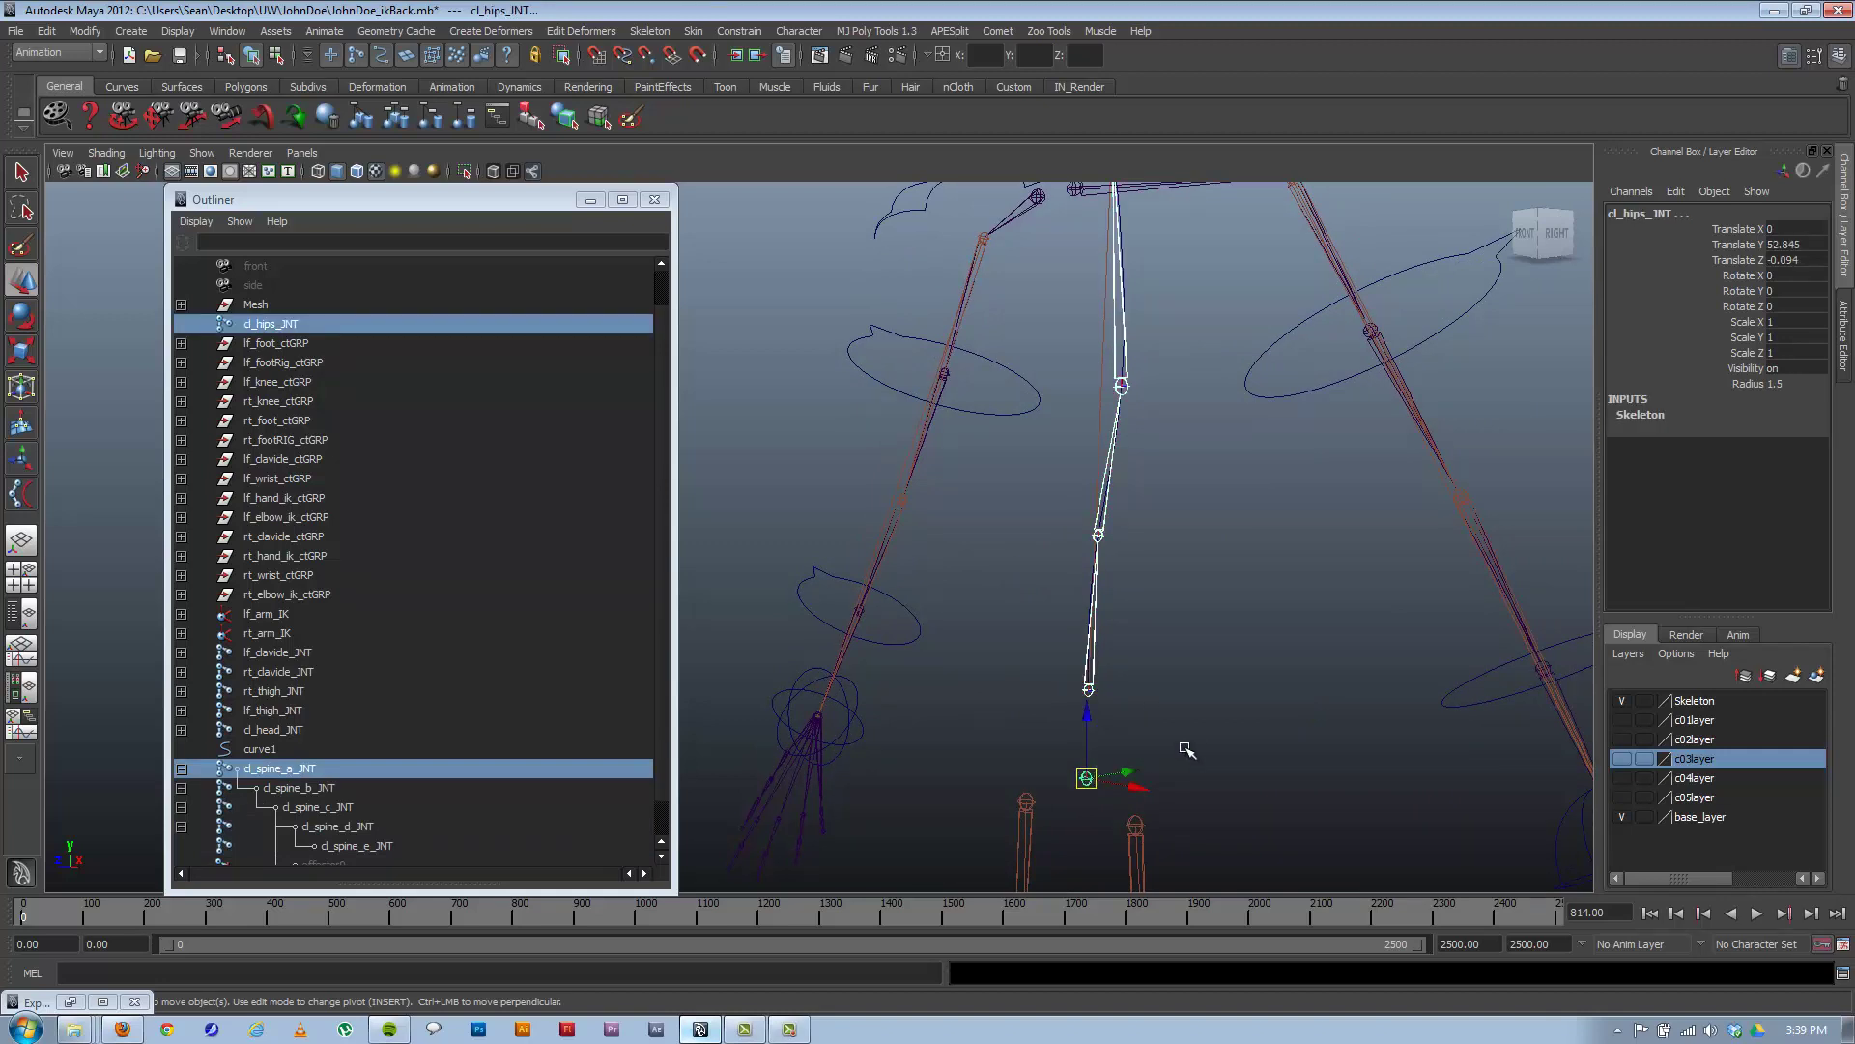
key(p)
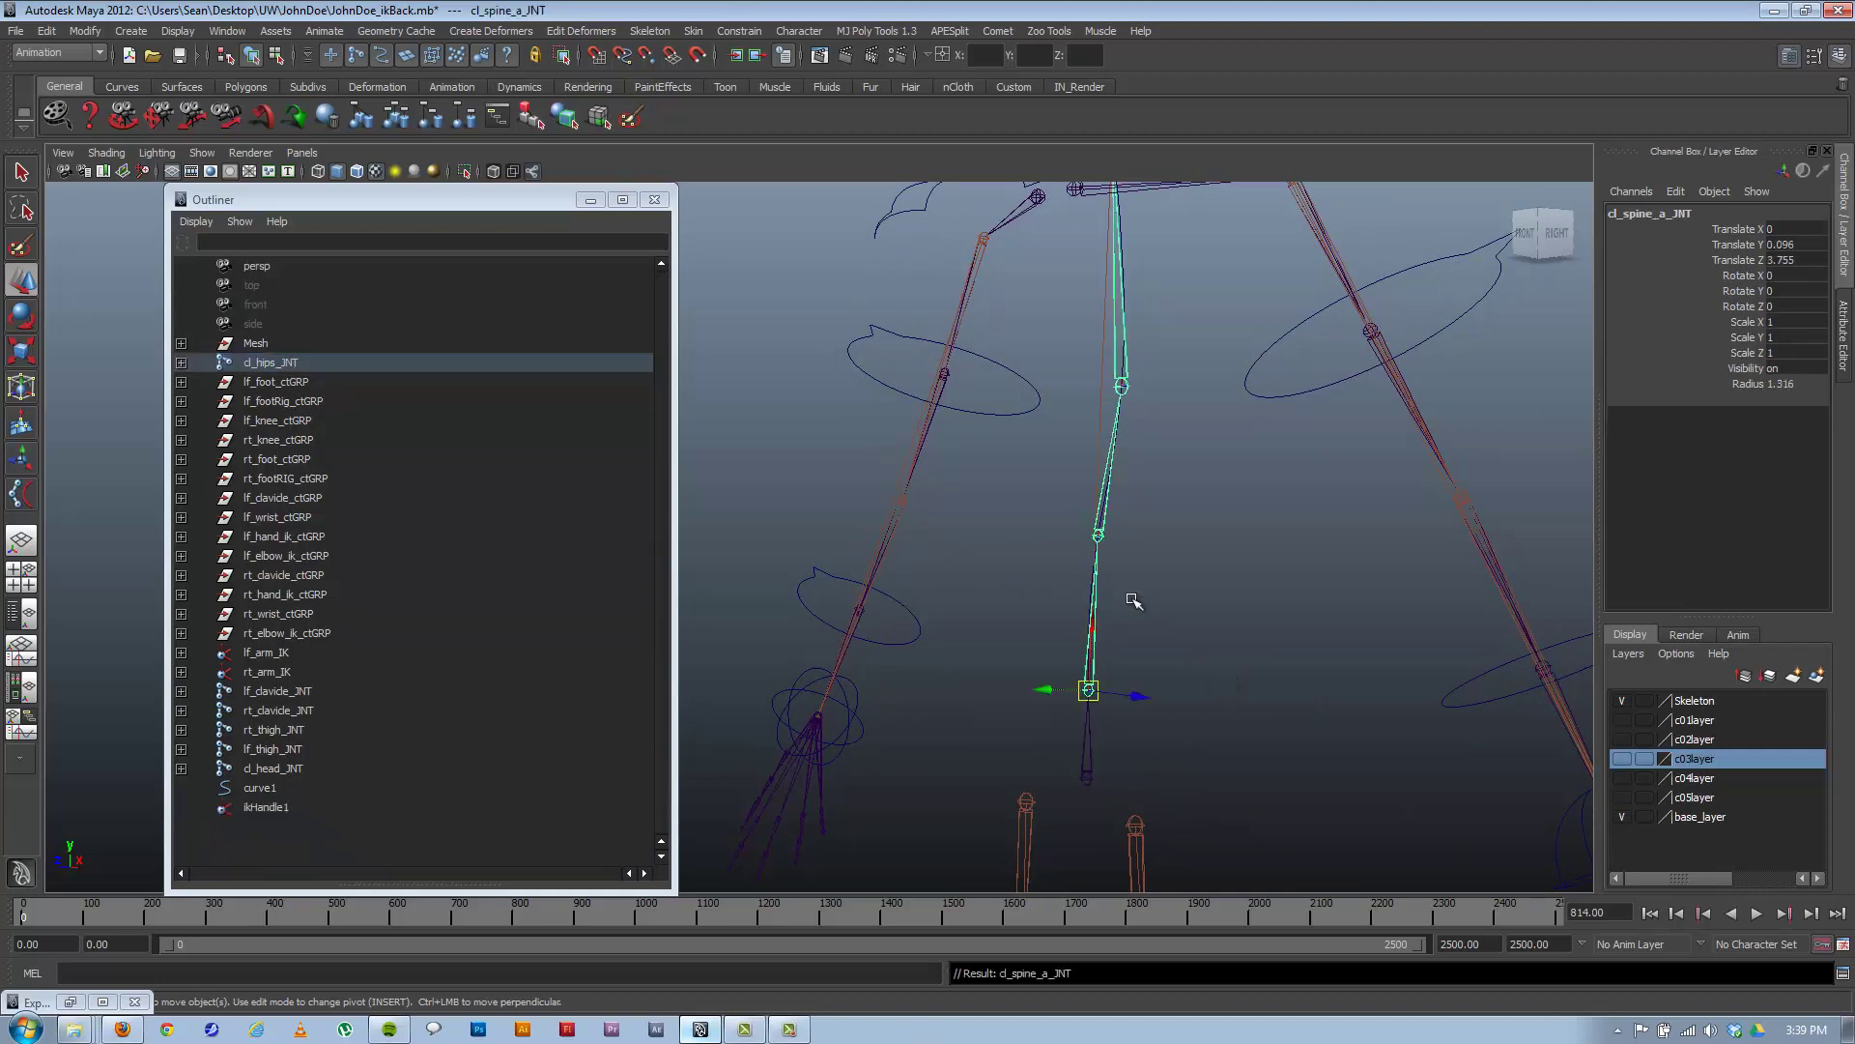
alt+drag(1135, 601, 1172, 592)
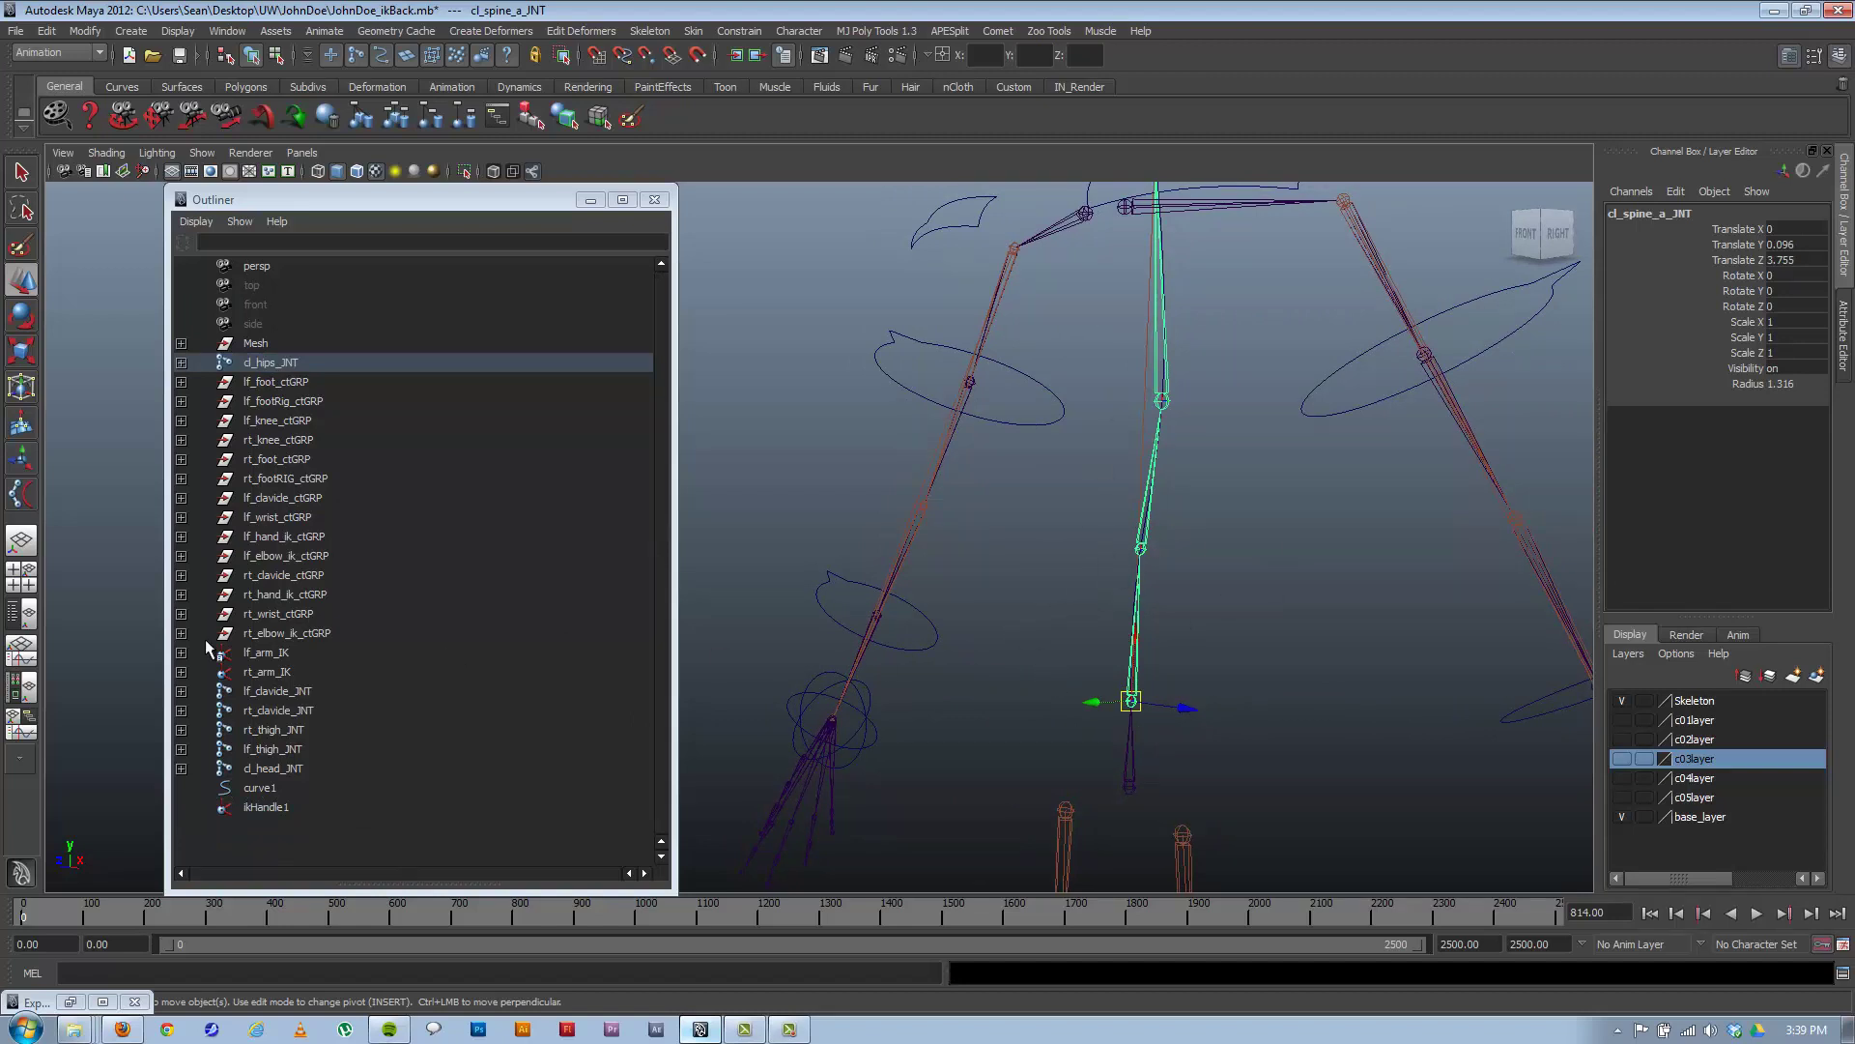
Rename curve1 as cl_spine_CRV.
double_click(270, 789)
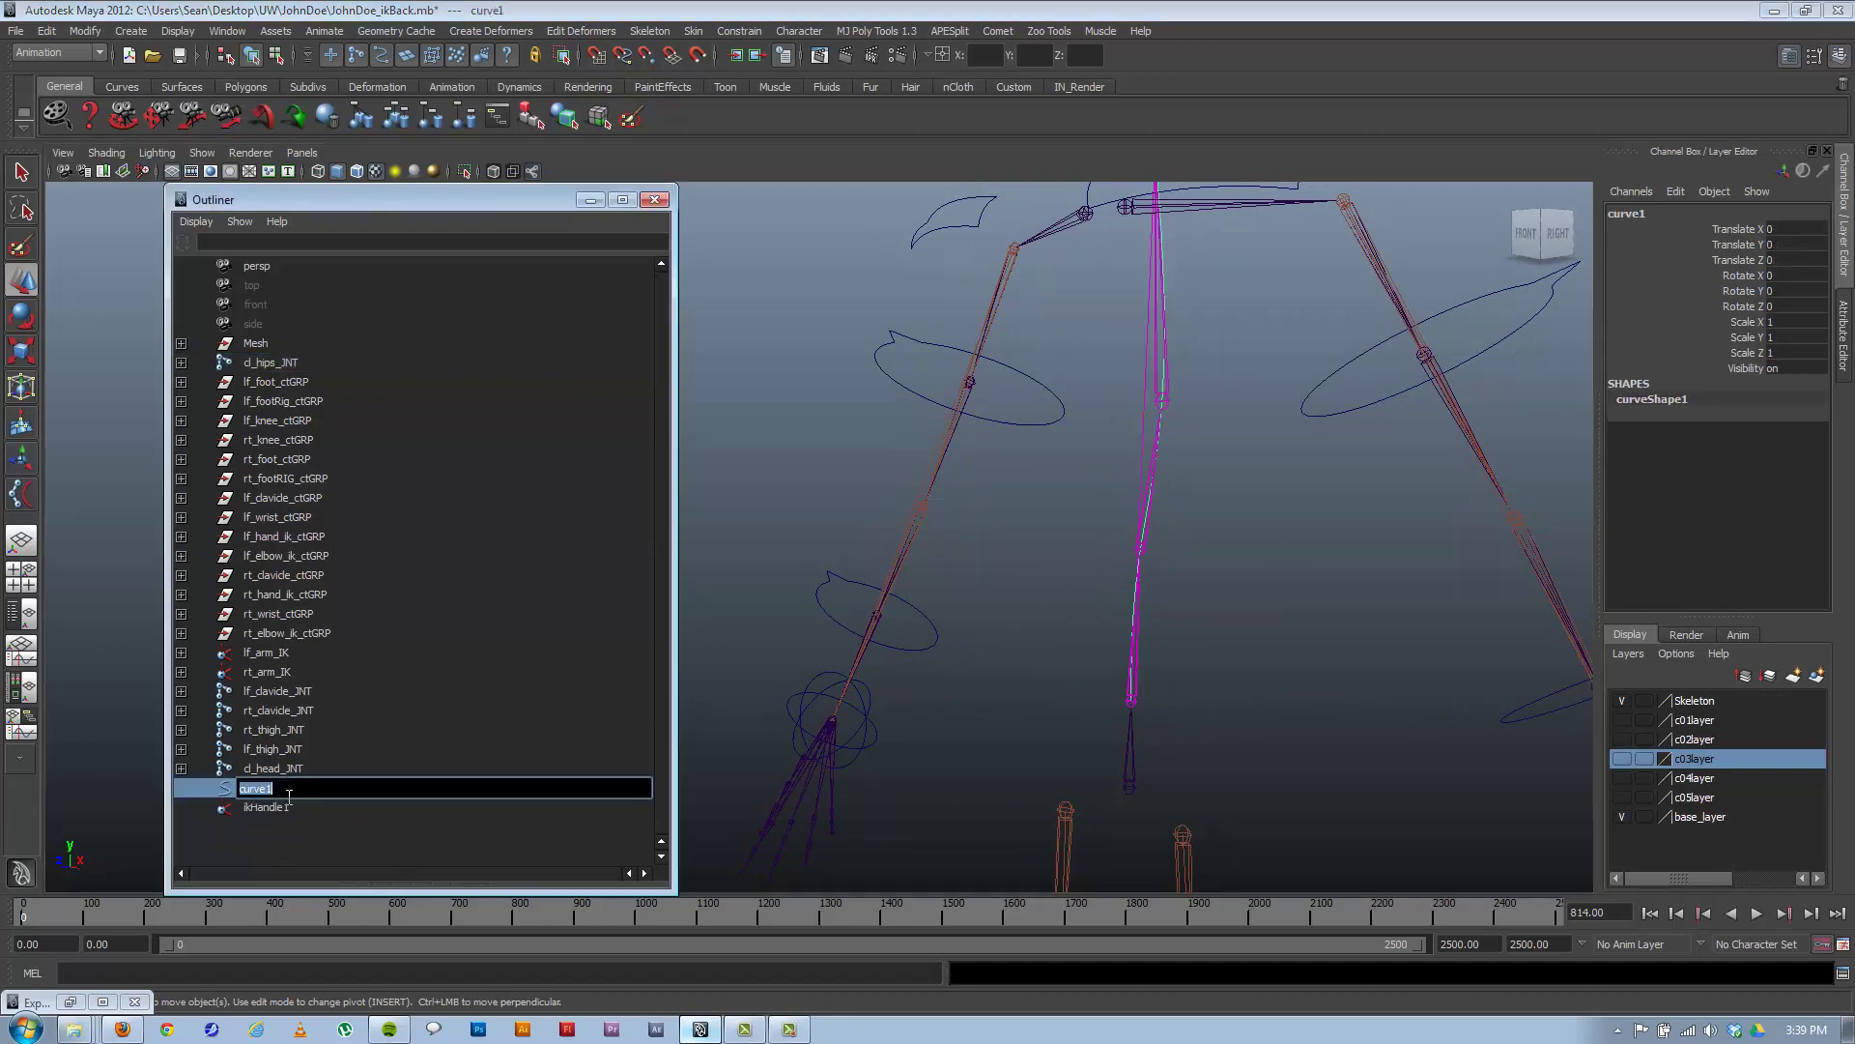
text(cl_spine_CRV)
key(Return)
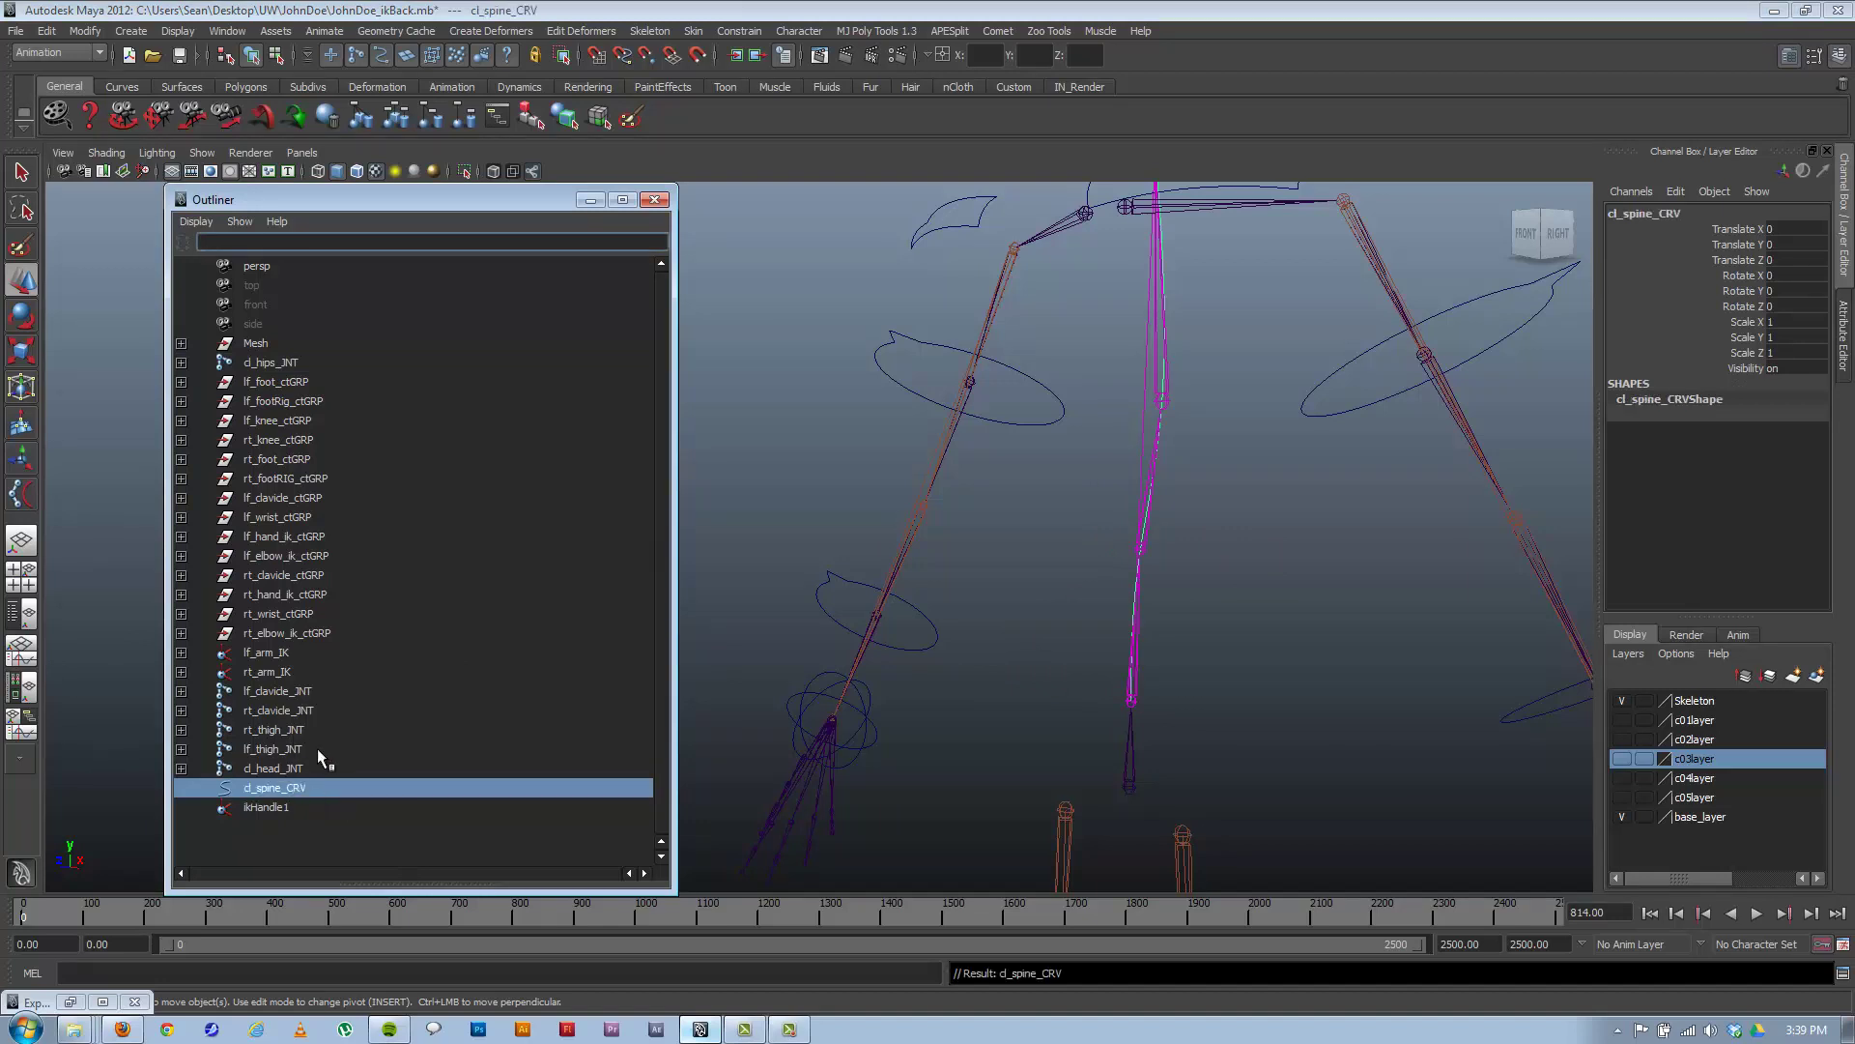
Rename ikHandle1 as cl_spine_ikSpline.
click(261, 808)
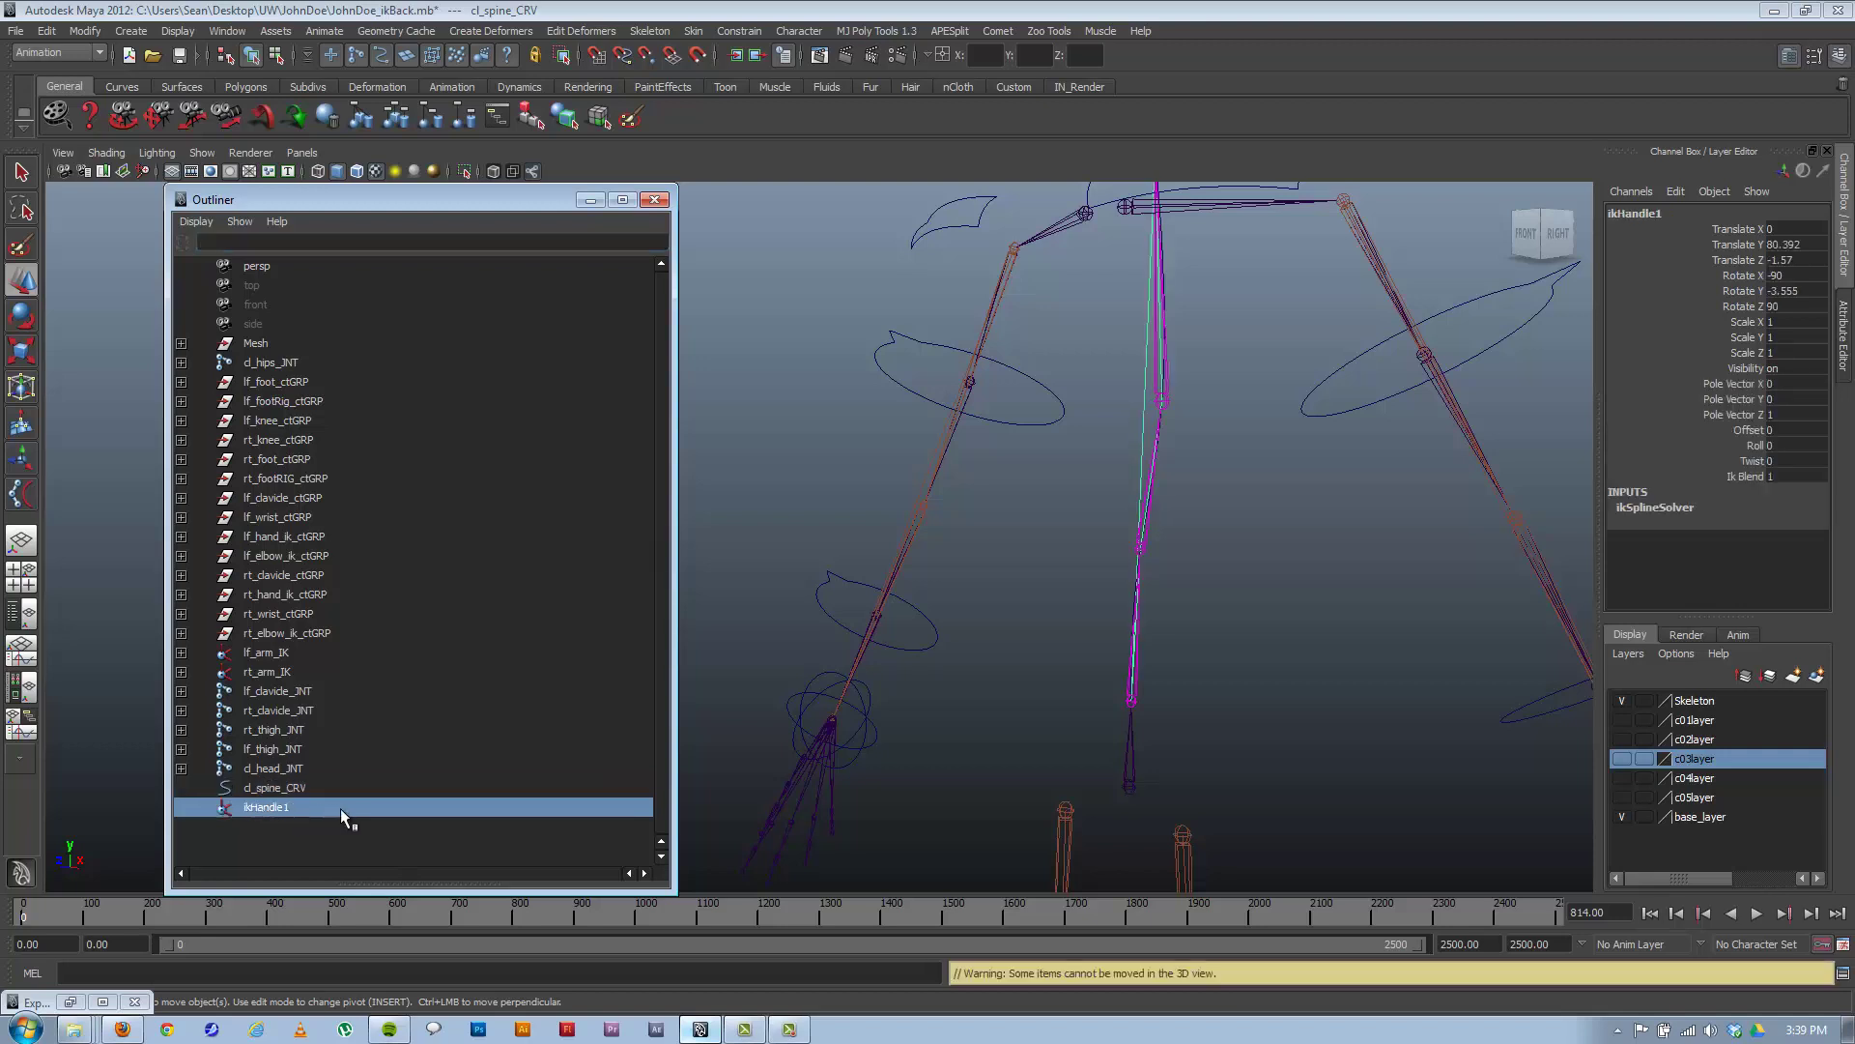
double_click(337, 808)
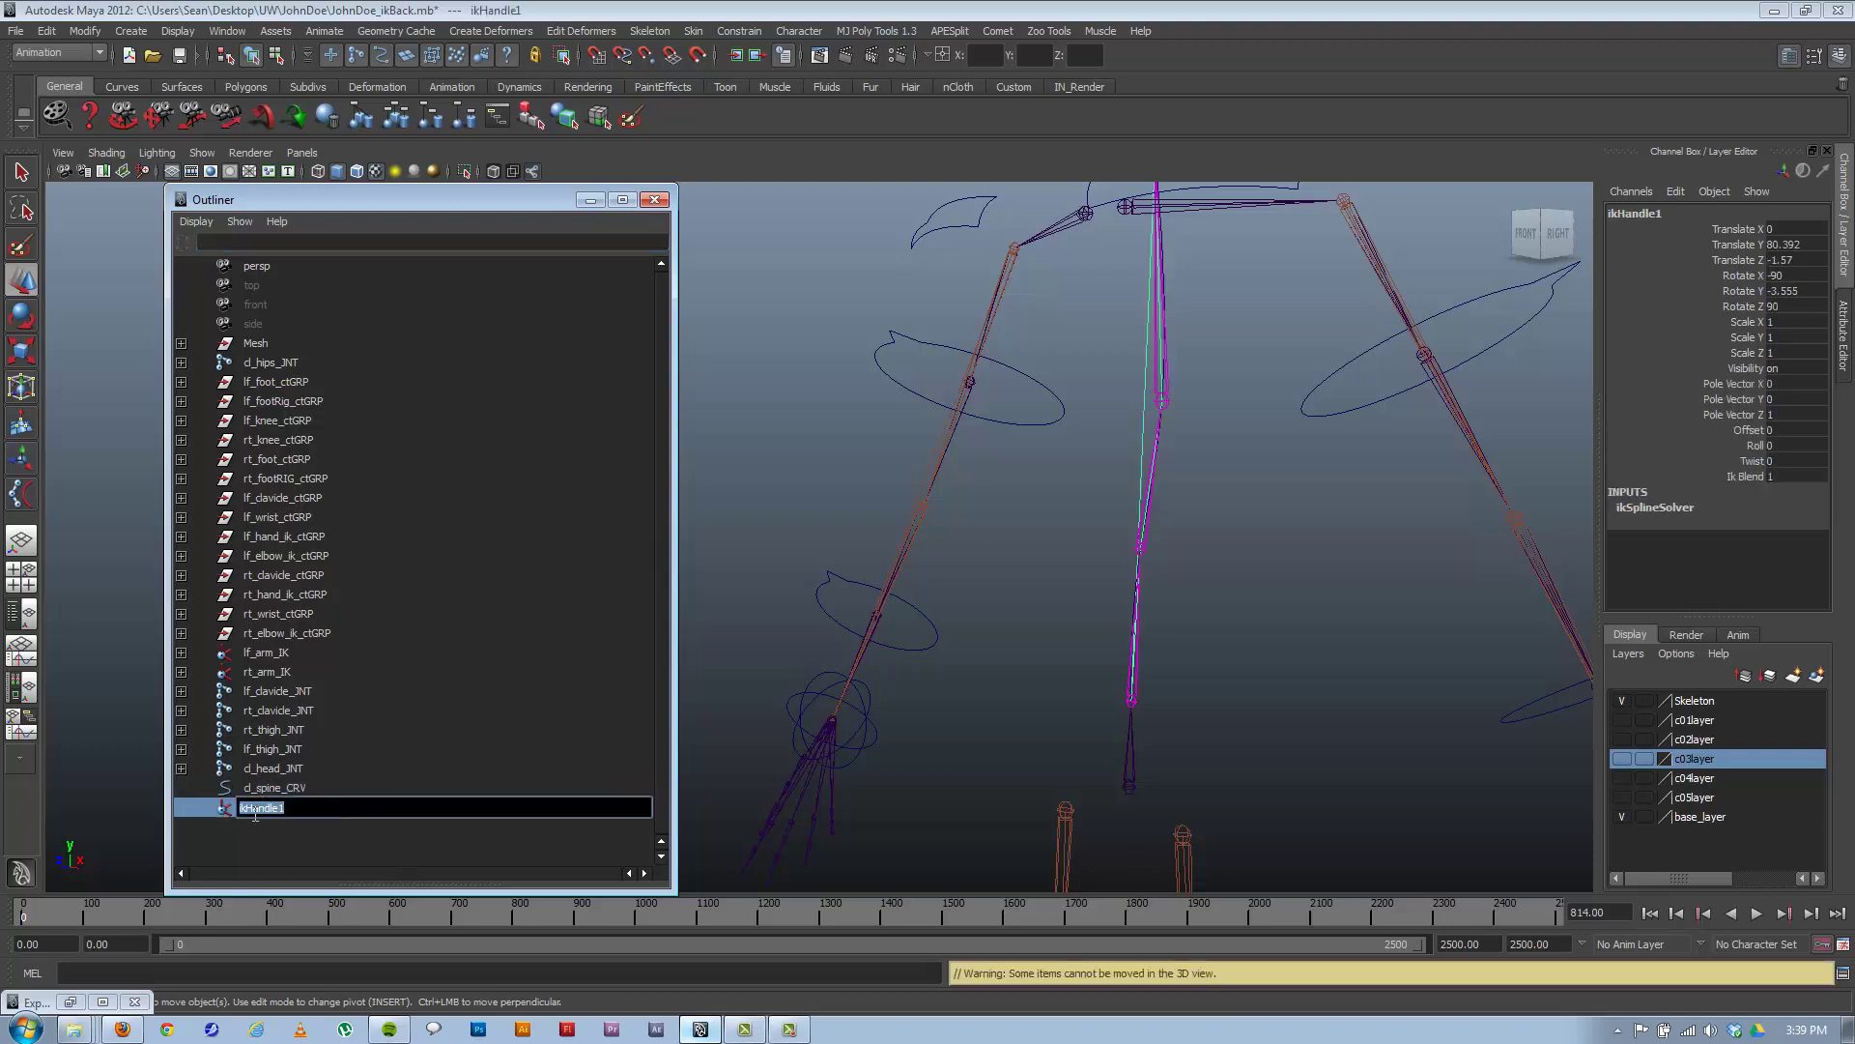
text(cl_spine_ikSpline)
key(Return)
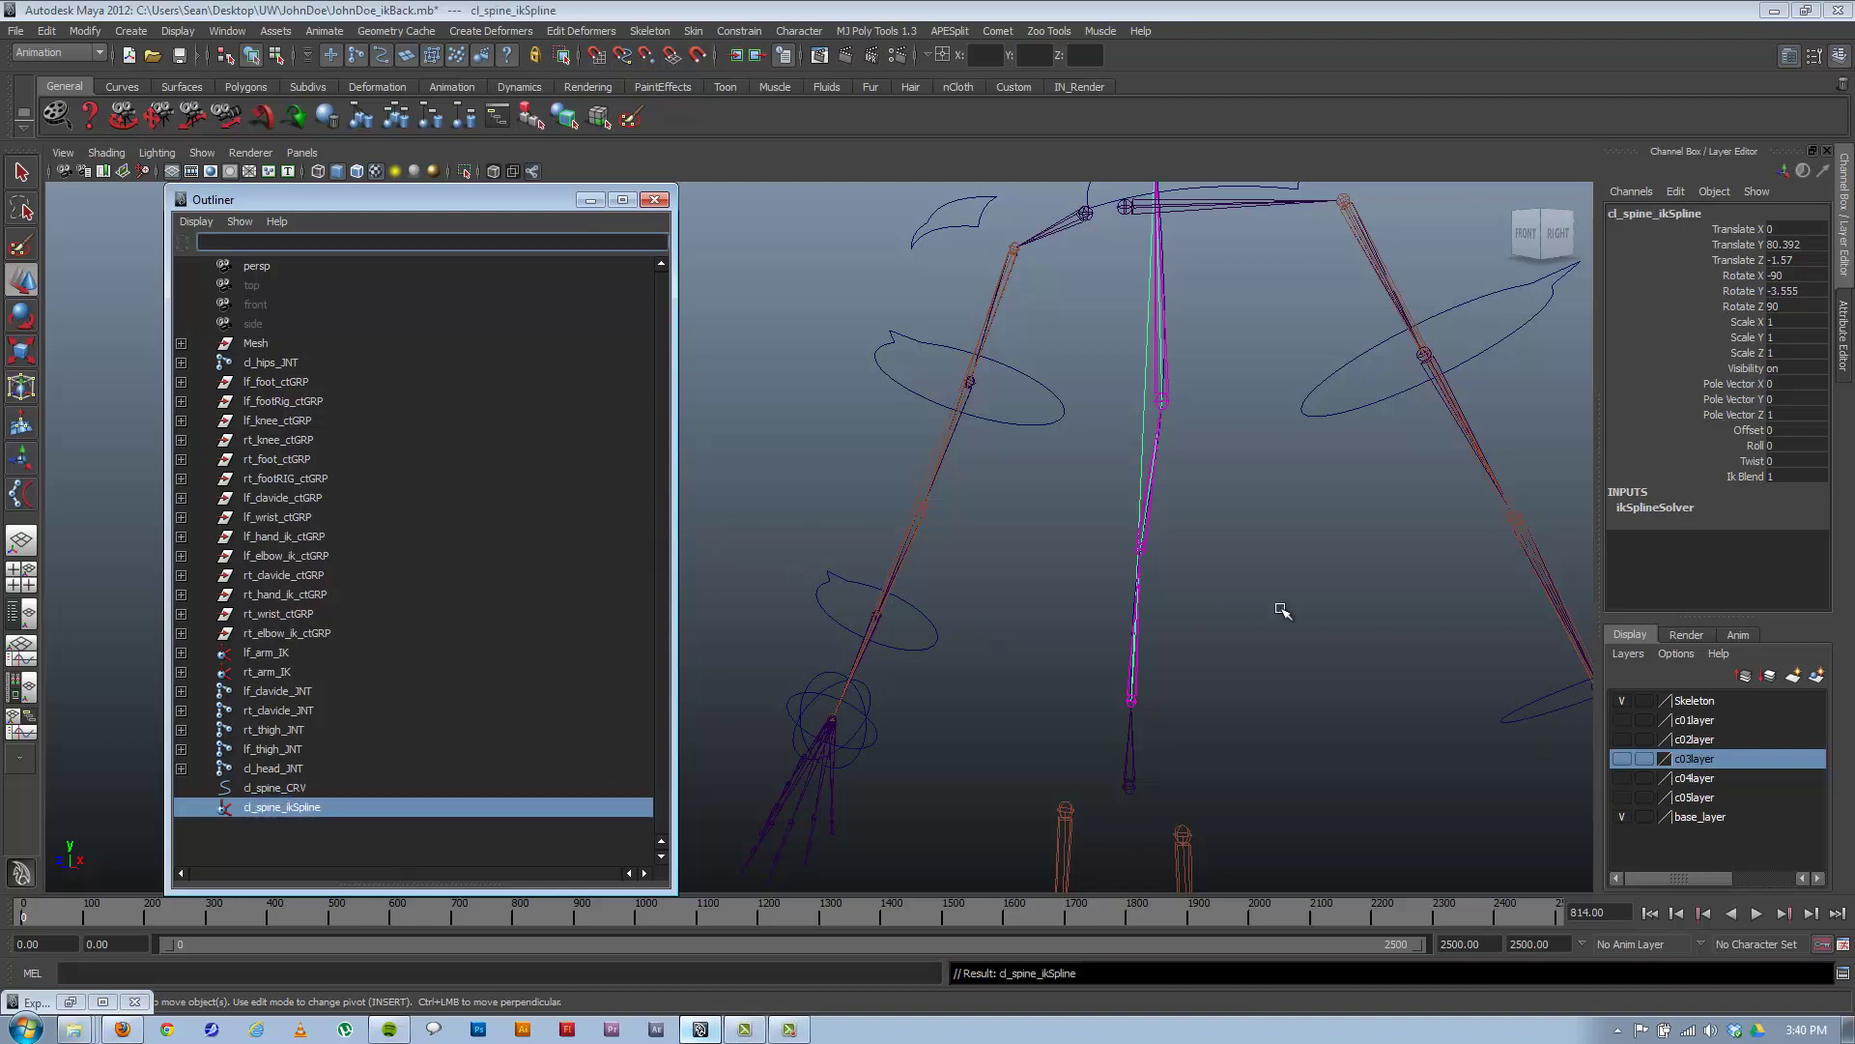
alt+right_drag(1285, 591, 1171, 559)
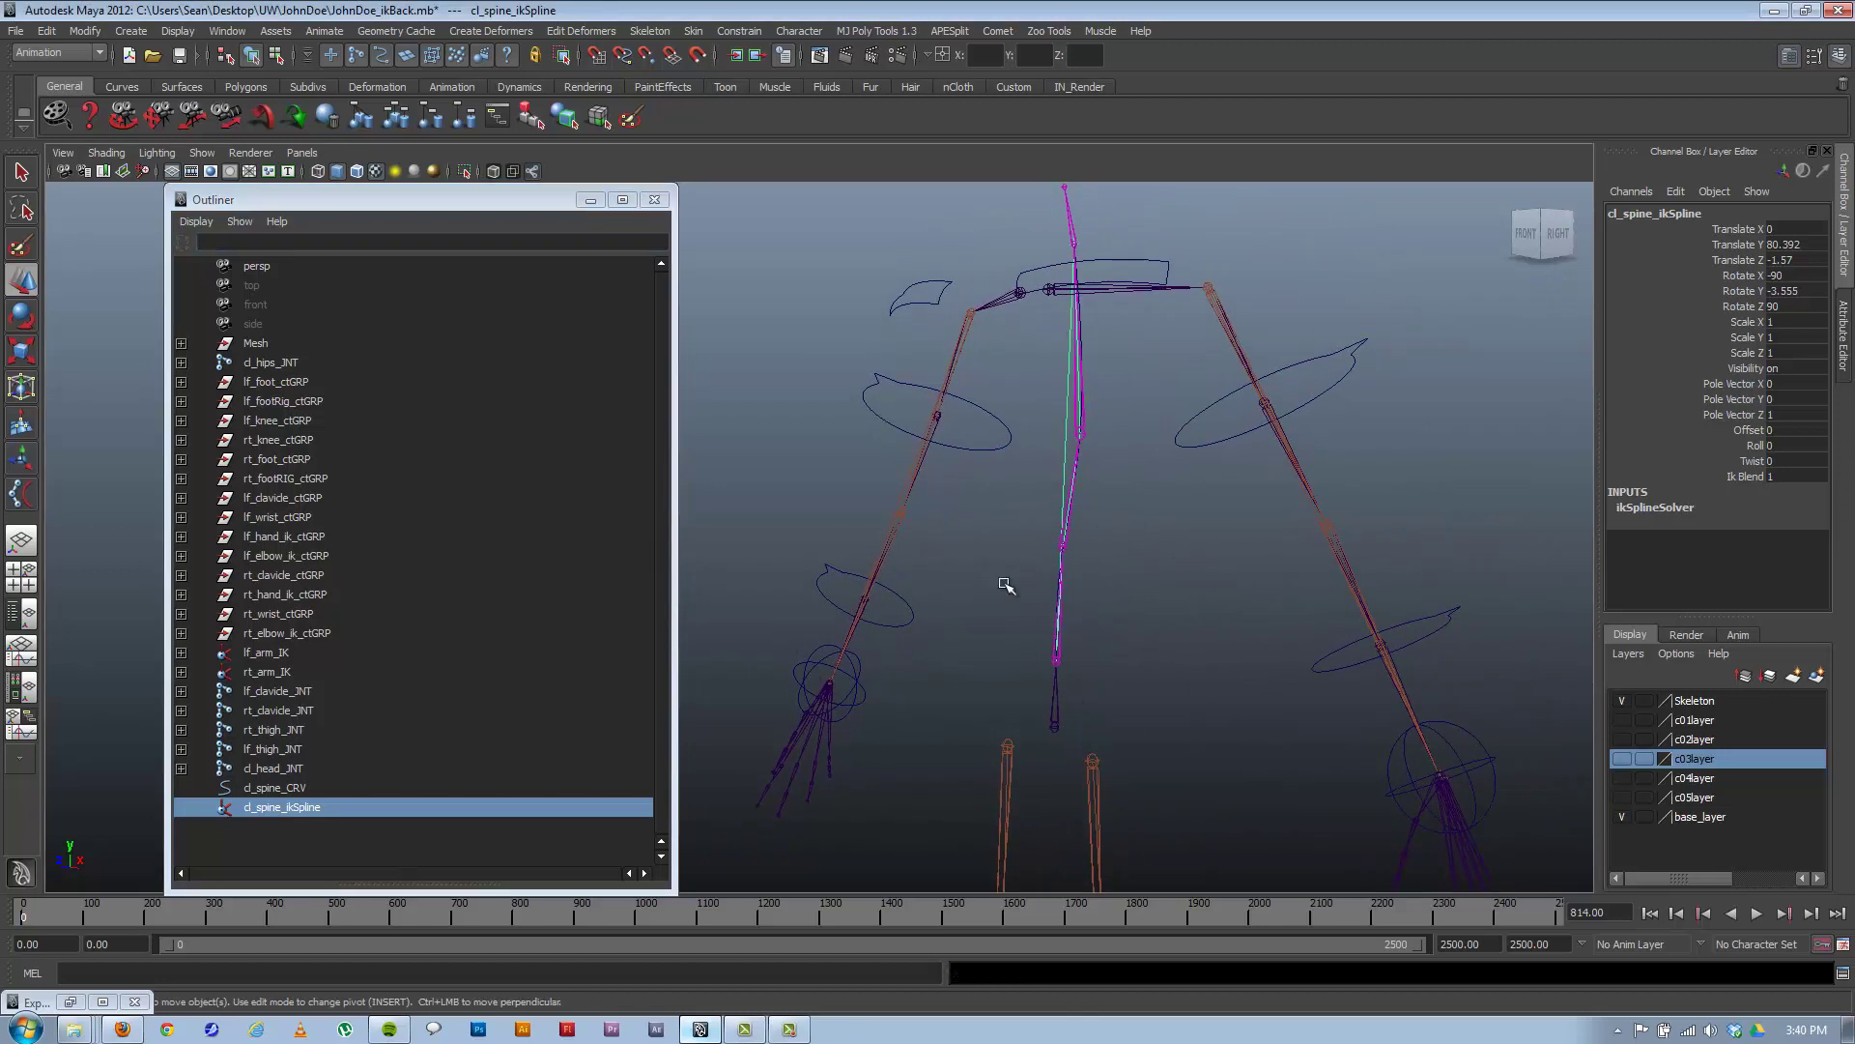
Create a cluster deformer from the three lowest control vertices of cl_spine_CRV.
click(329, 787)
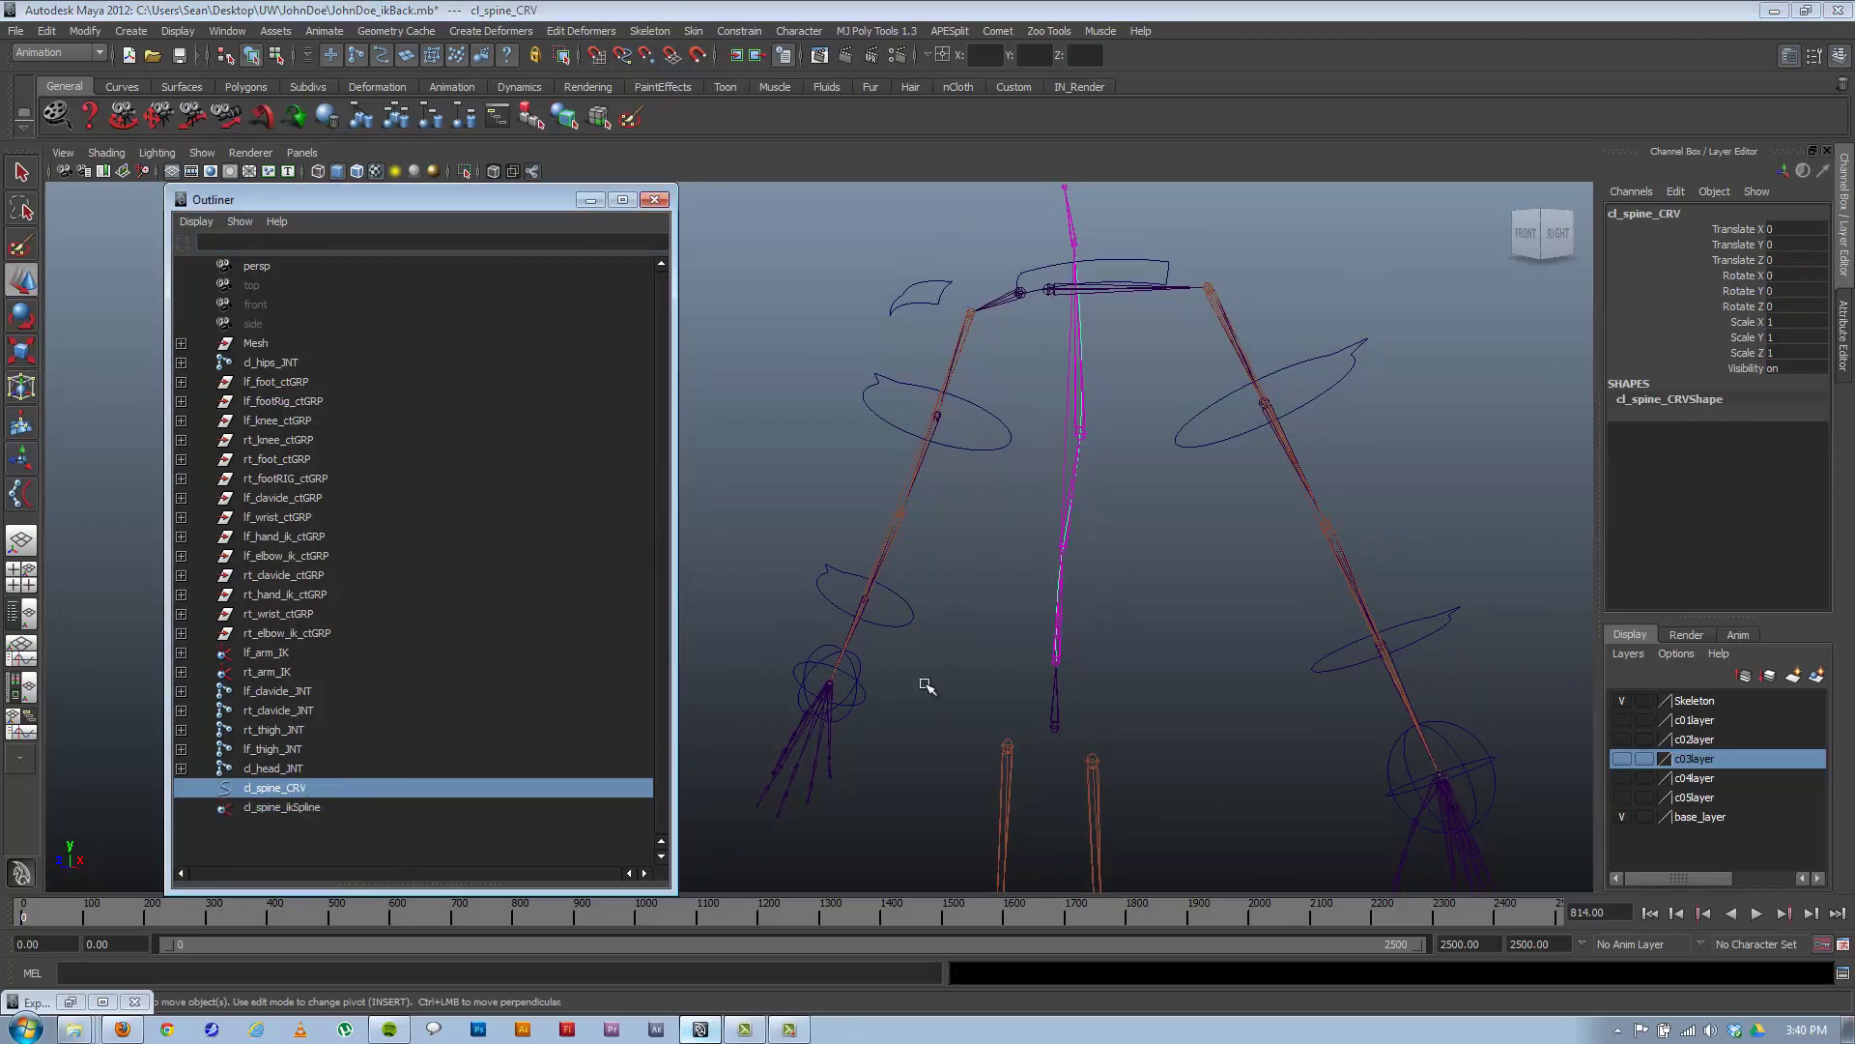
alt+drag(973, 593, 735, 445)
click(277, 58)
alt+right_drag(872, 582, 1047, 520)
drag(1048, 520, 1203, 754)
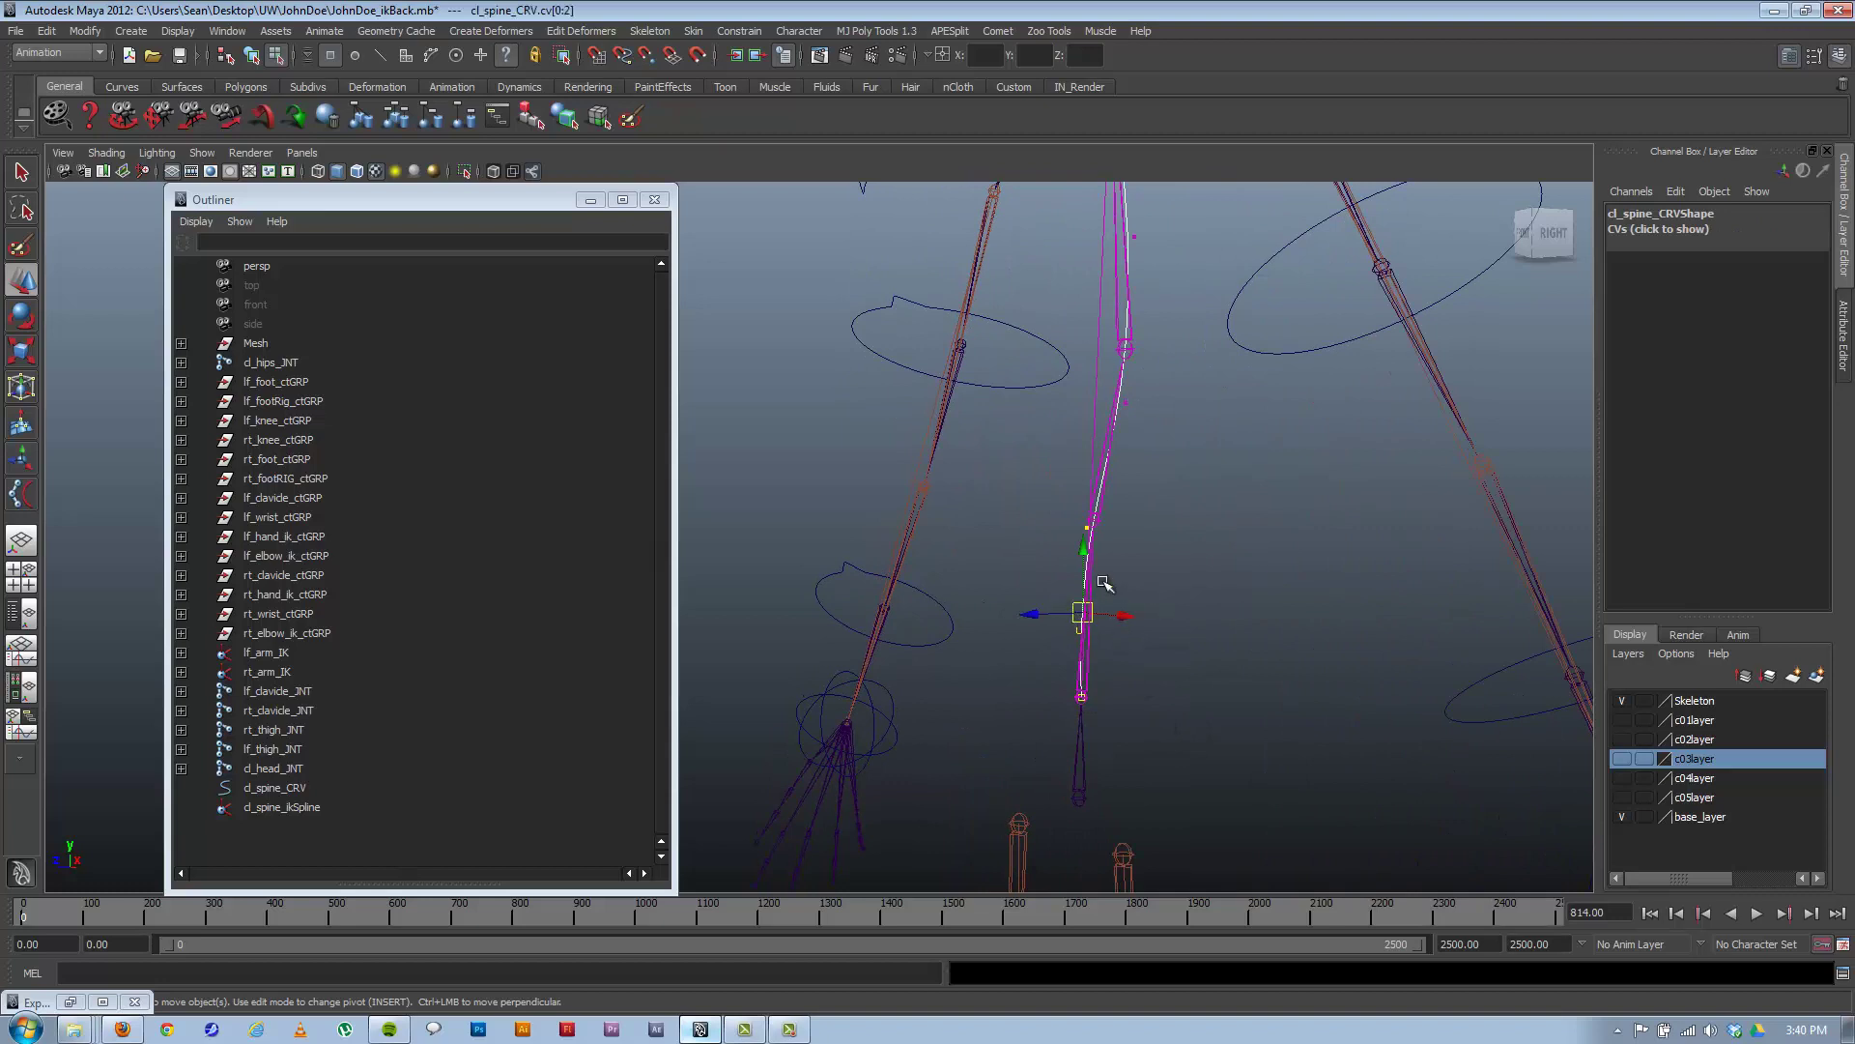
middle_drag(1019, 631, 1035, 538)
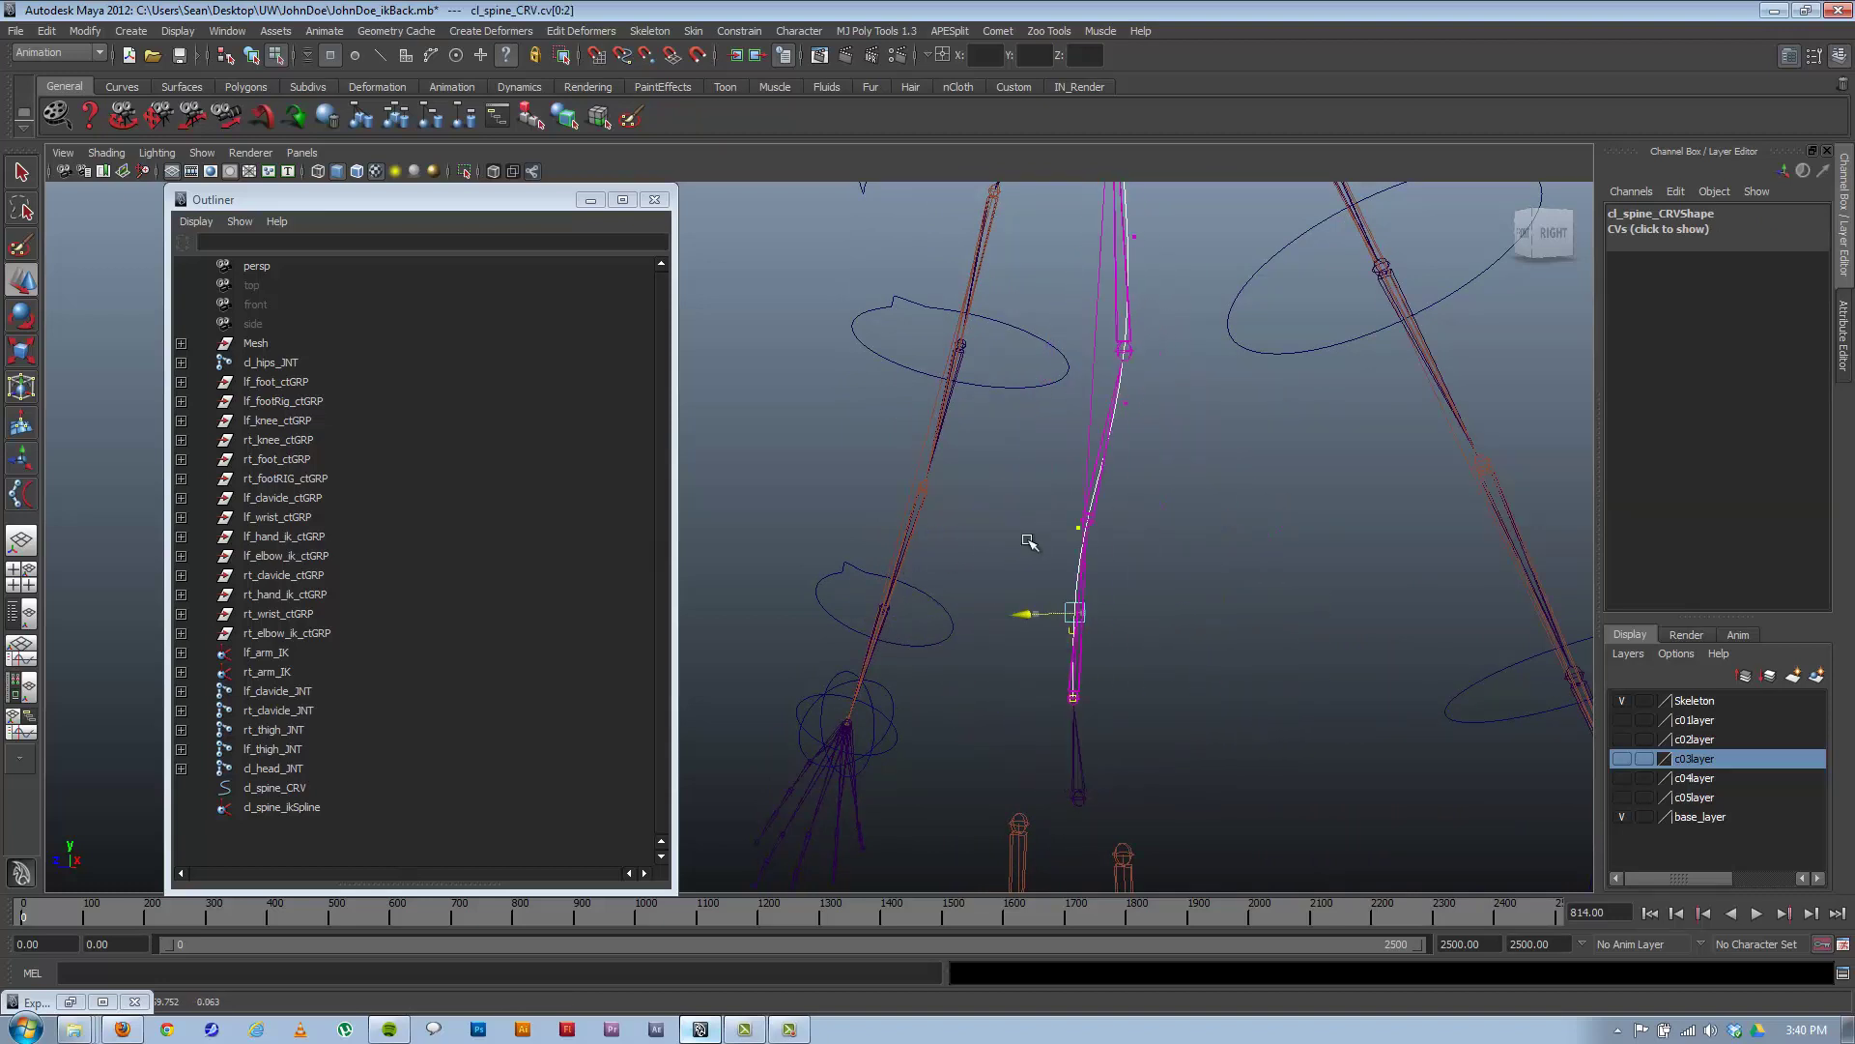
key(ctrl+z)
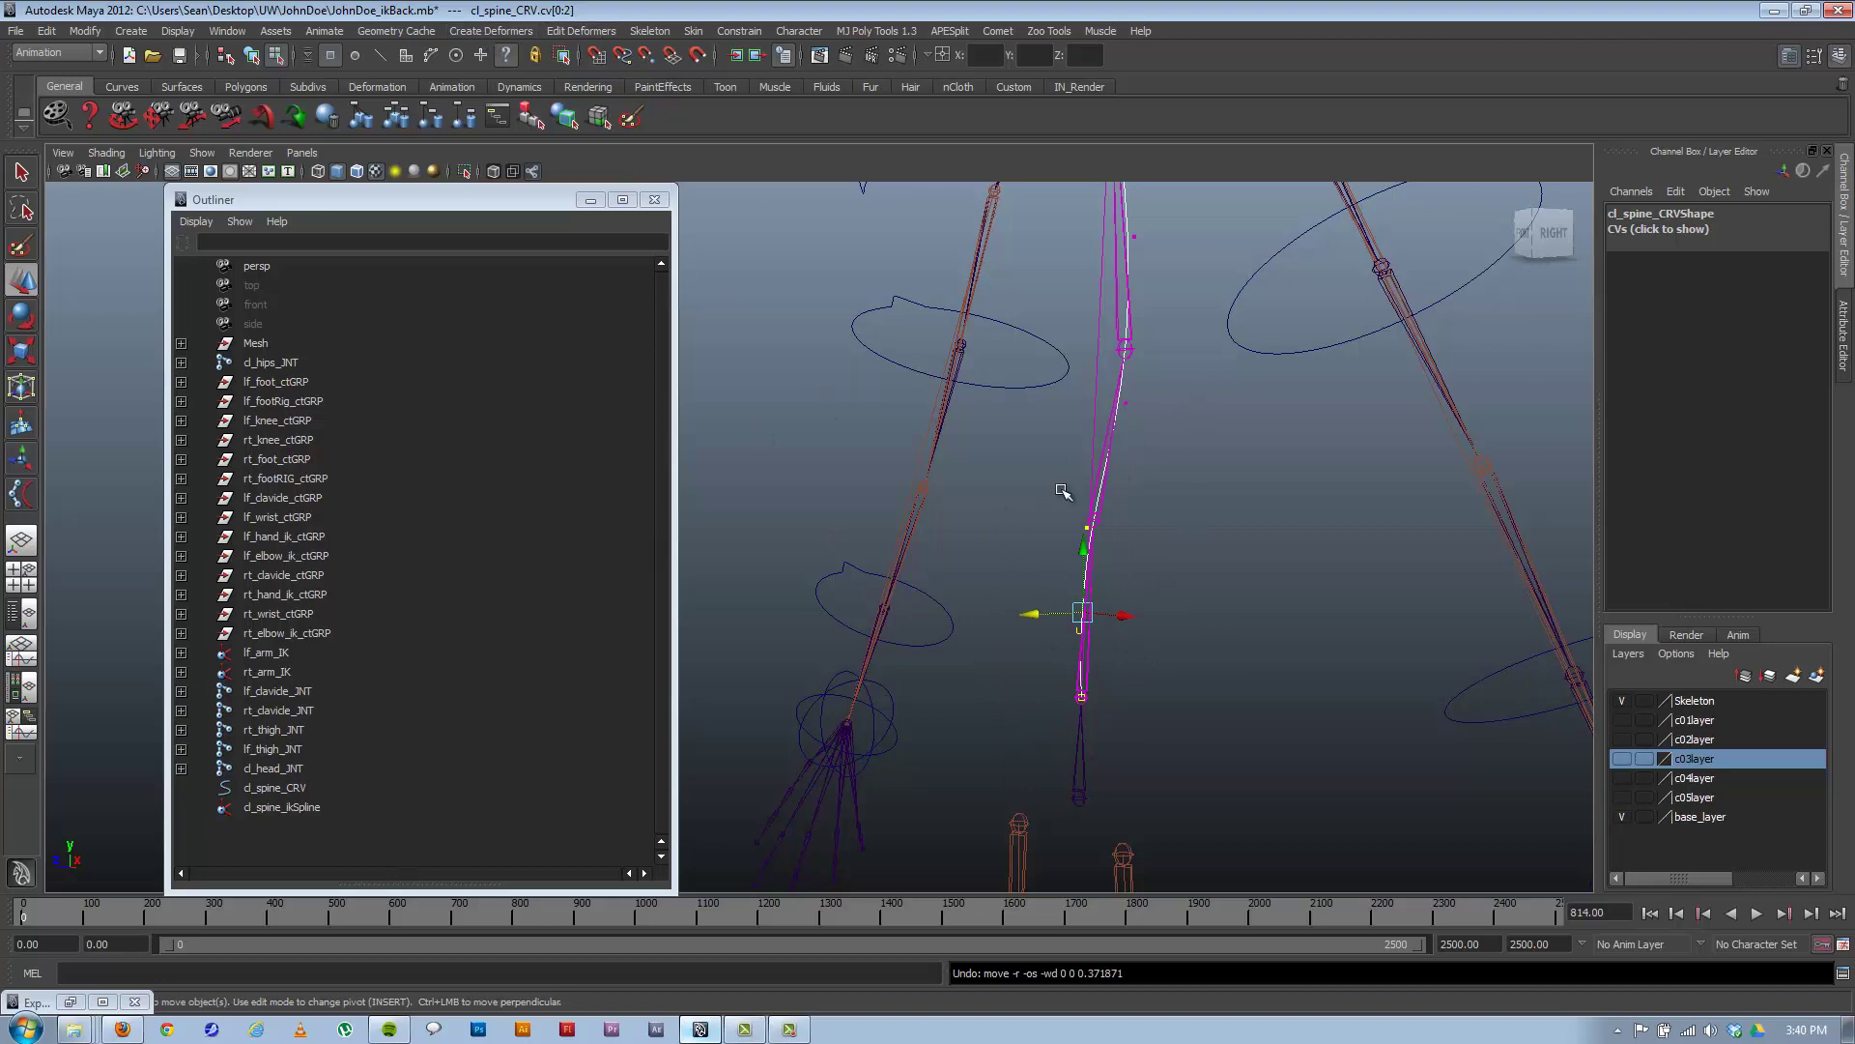
click(493, 31)
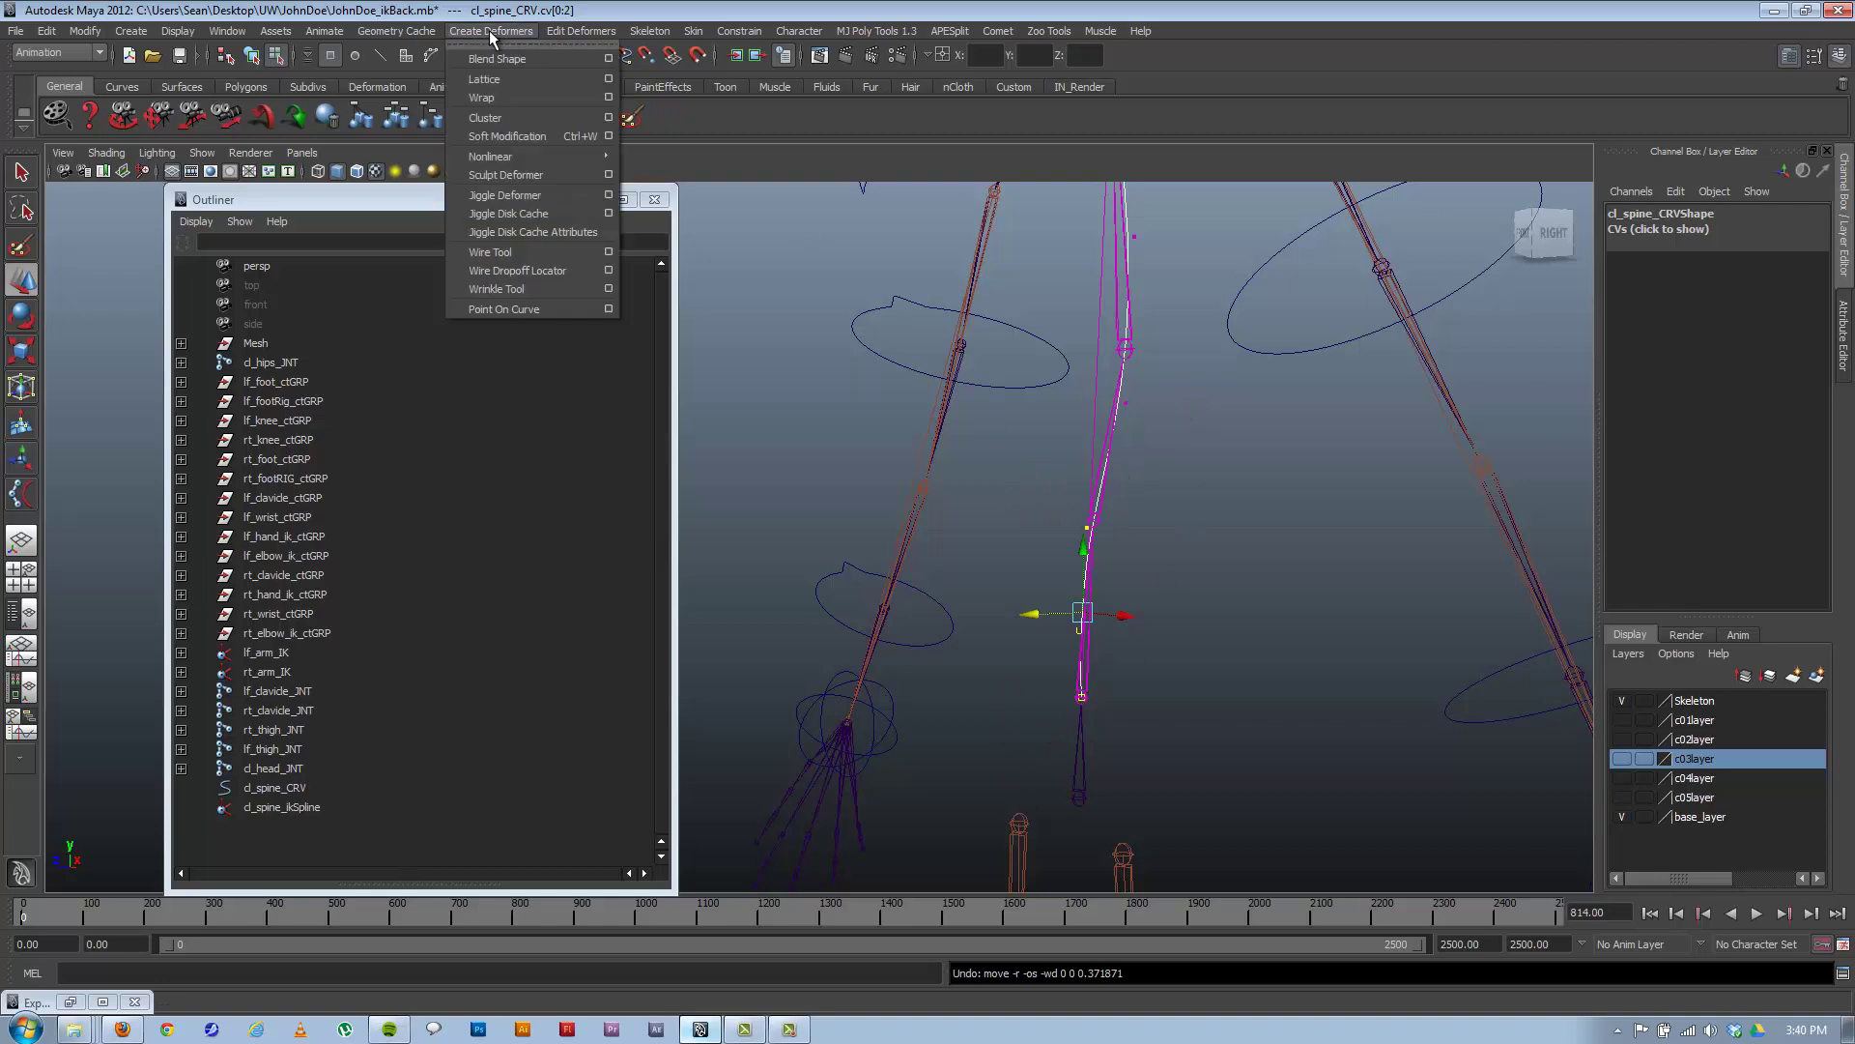
click(508, 118)
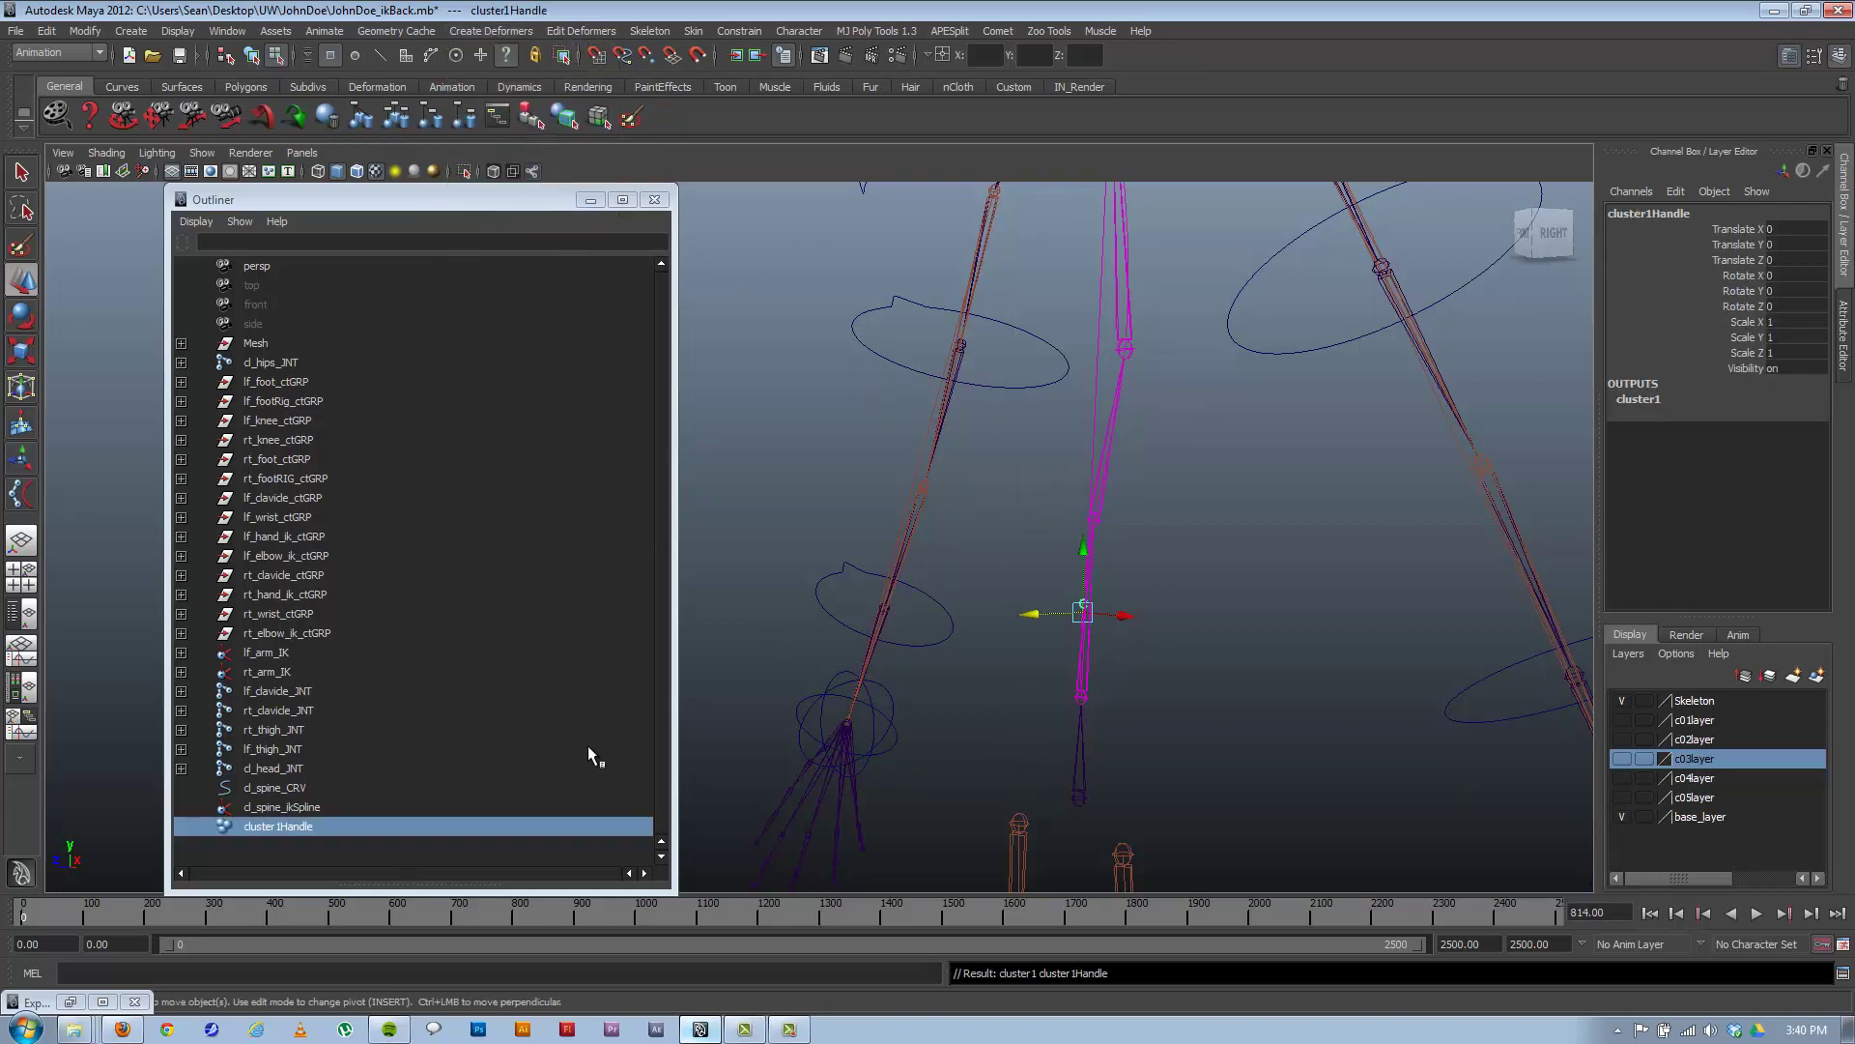
Test the lower cluster by moving its handle along Z, and undo the move.
click(303, 829)
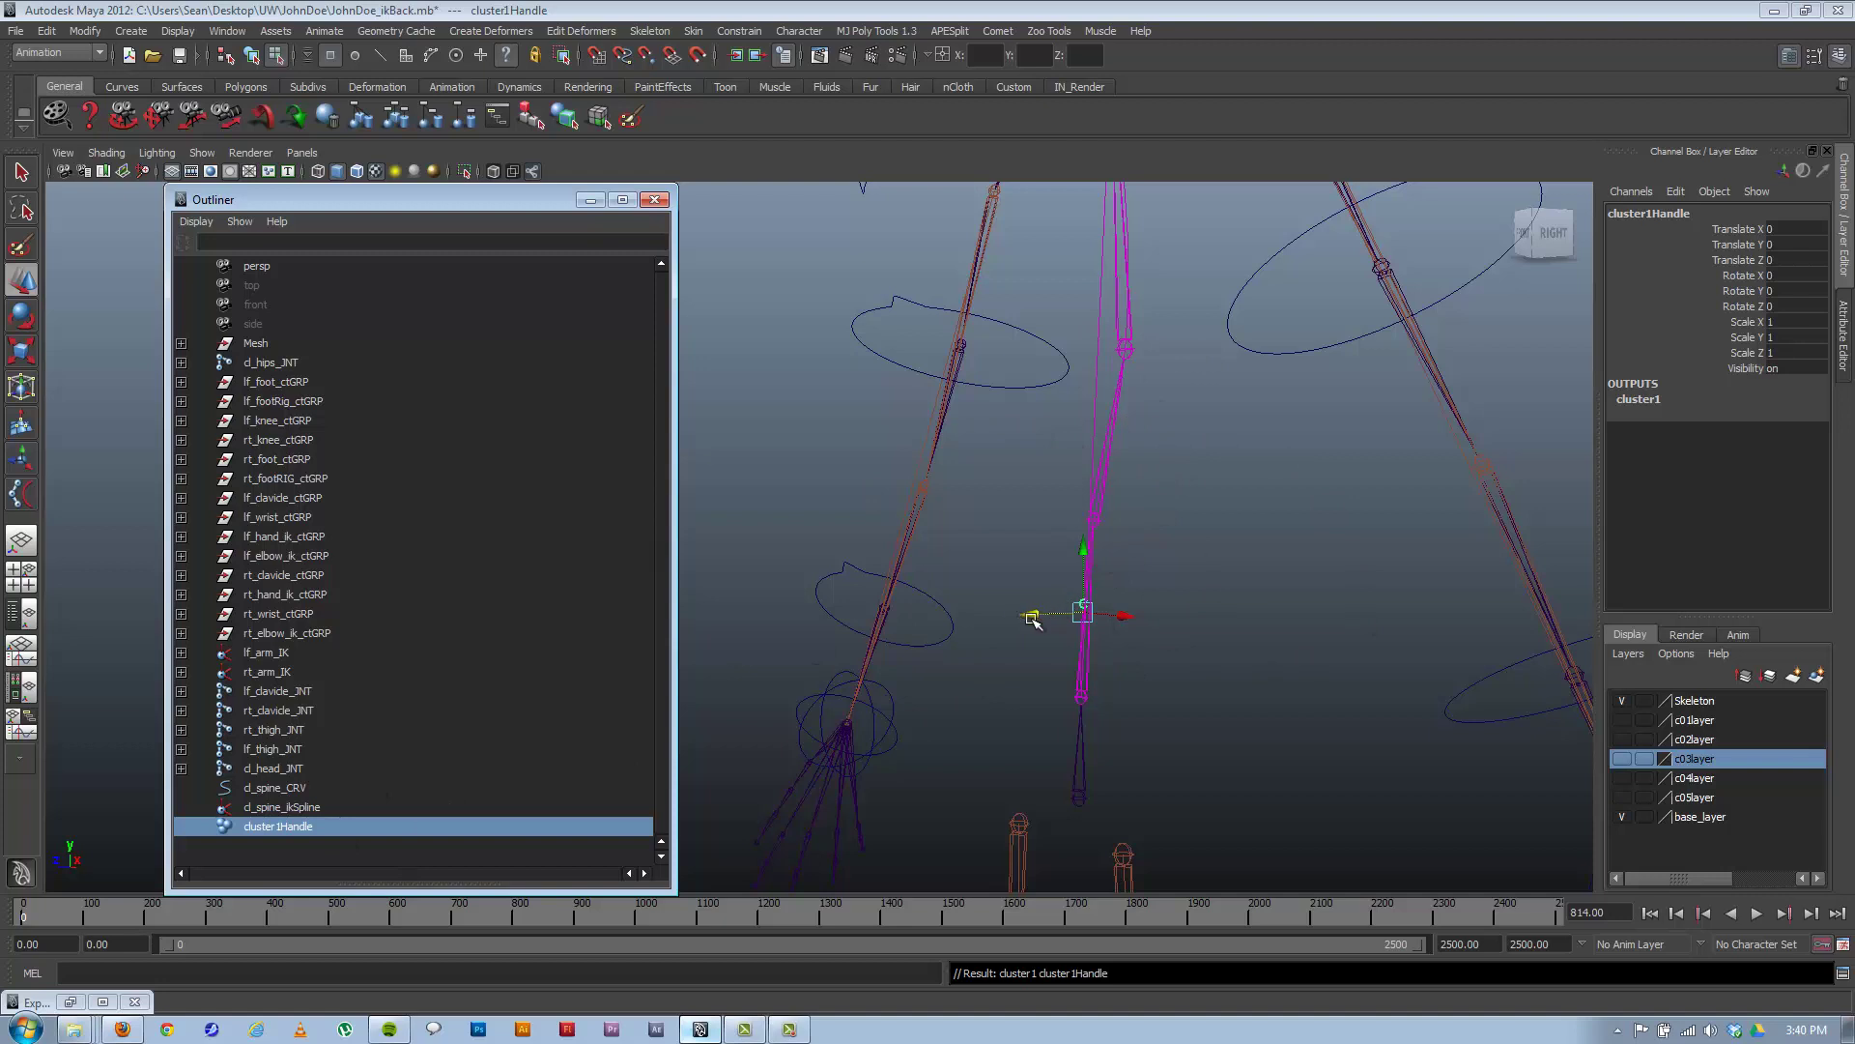
drag(1027, 615, 976, 611)
key(ctrl+z)
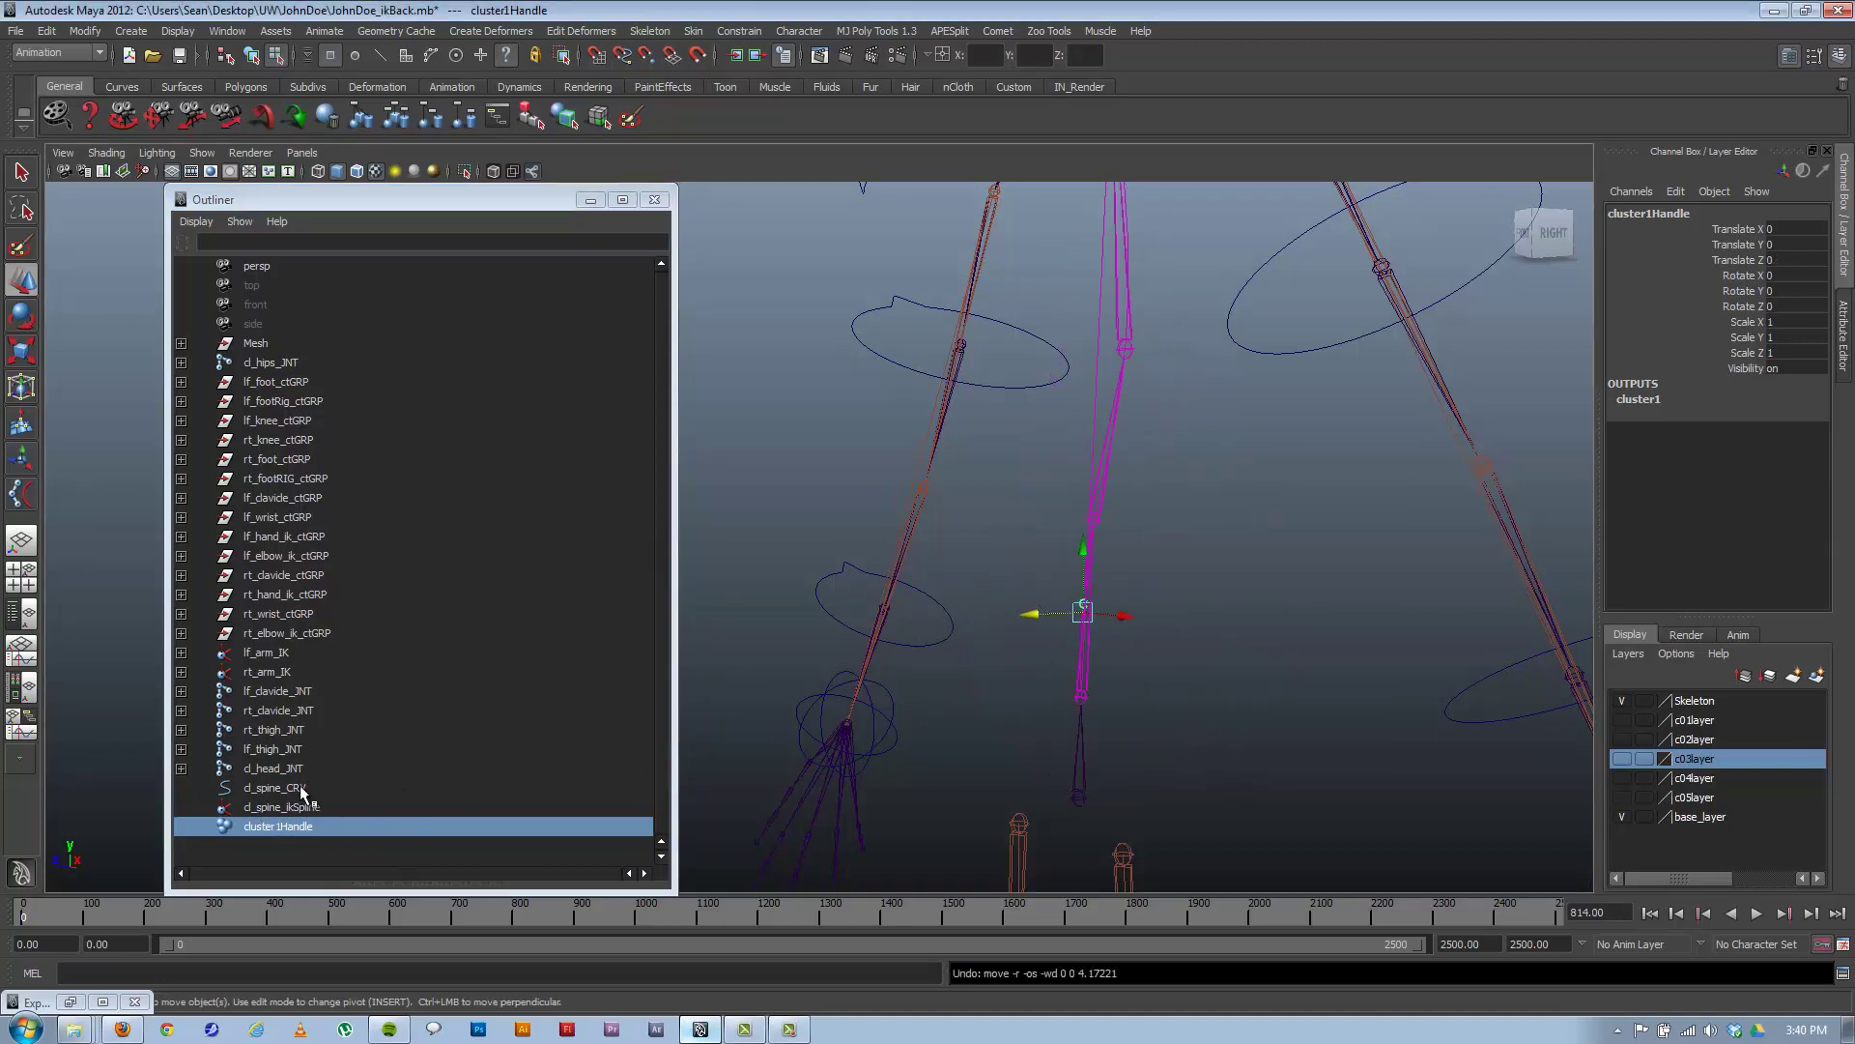
Create a second cluster deformer from the three uppermost control vertices of cl_spine_CRV.
click(276, 788)
key(f)
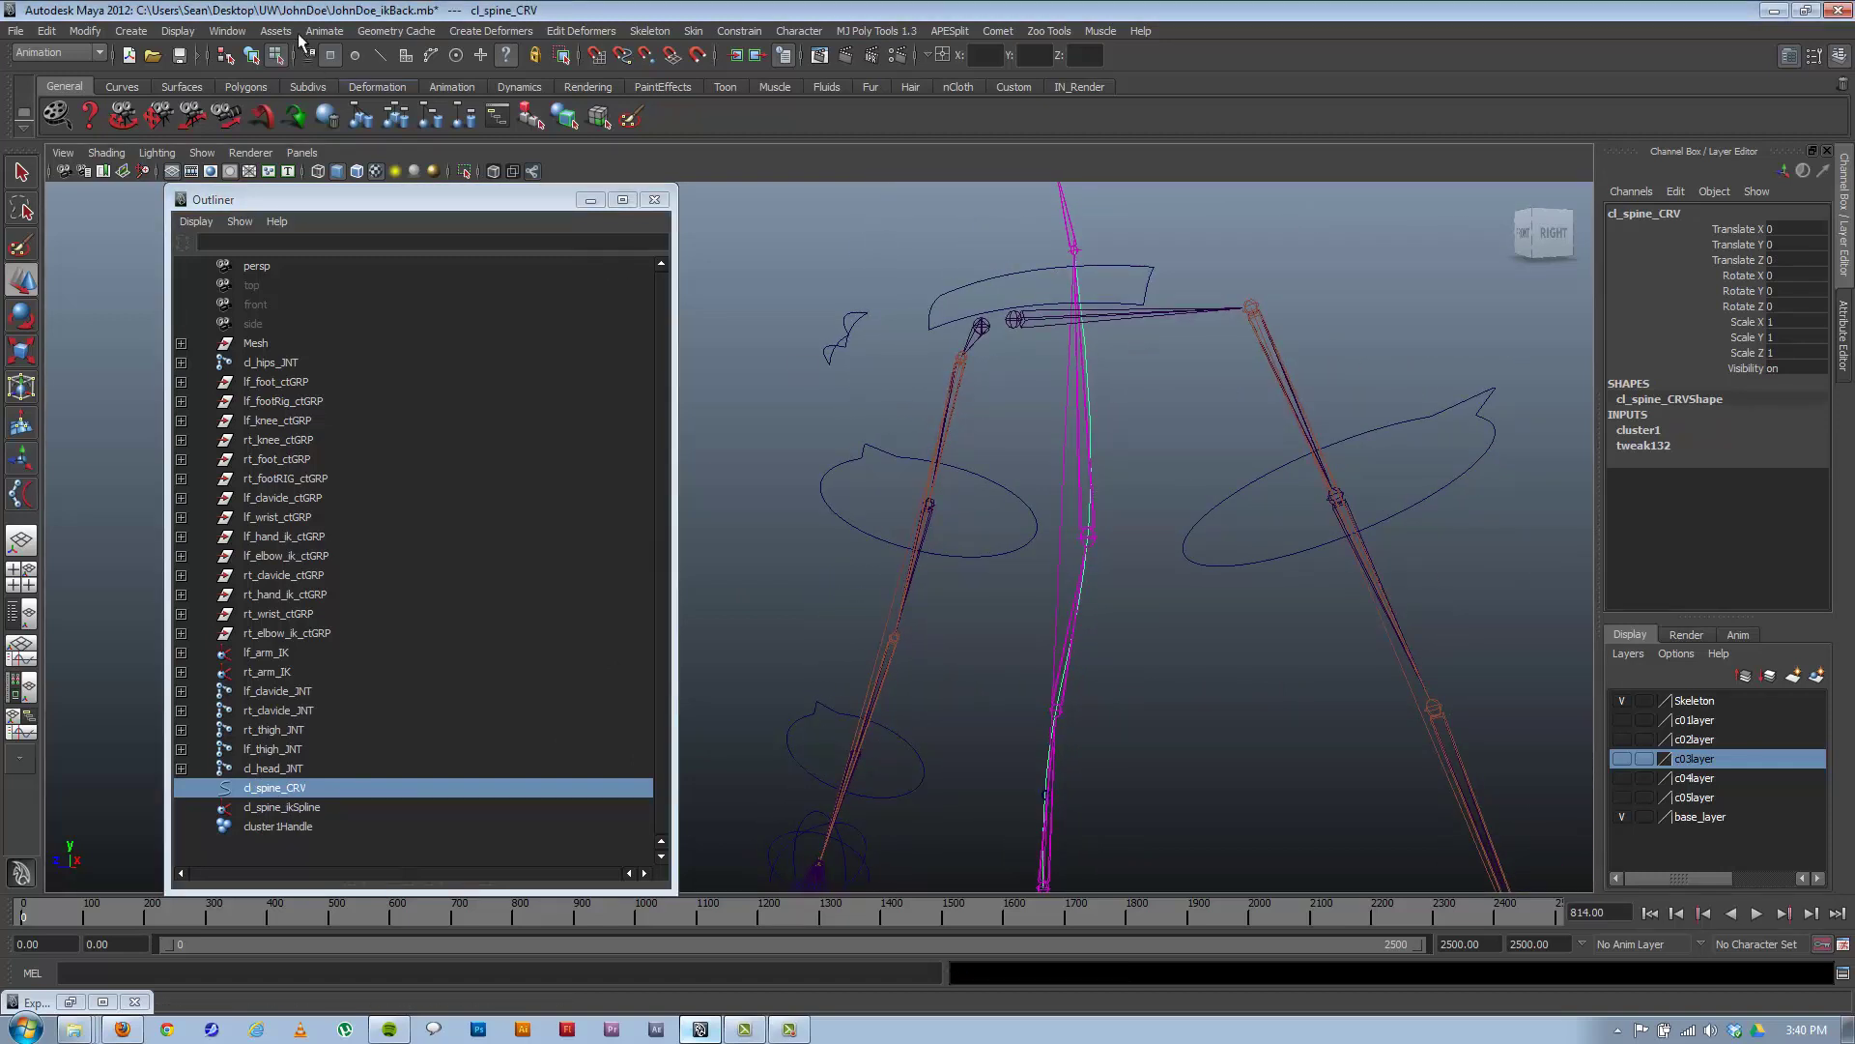
click(252, 57)
click(277, 58)
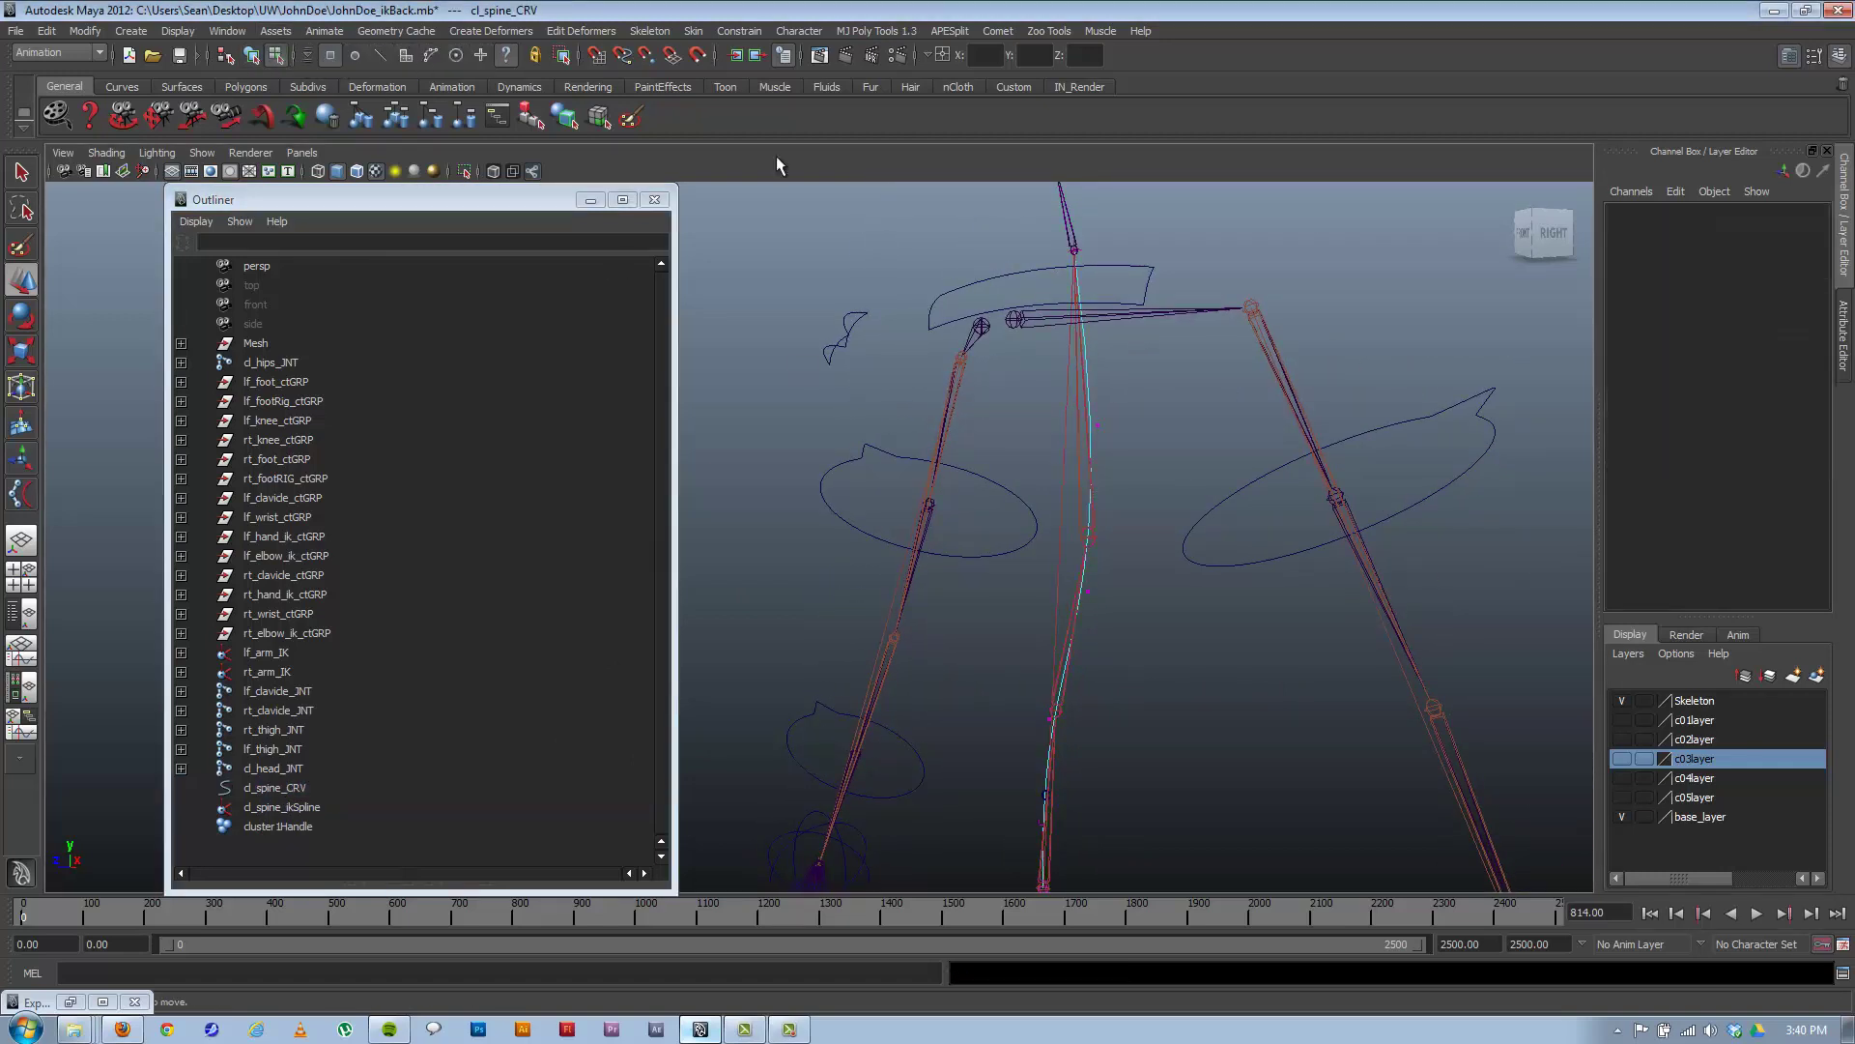
scroll(1064, 451, down, 3)
drag(1006, 613, 1137, 177)
alt+middle_drag(1111, 331, 1139, 342)
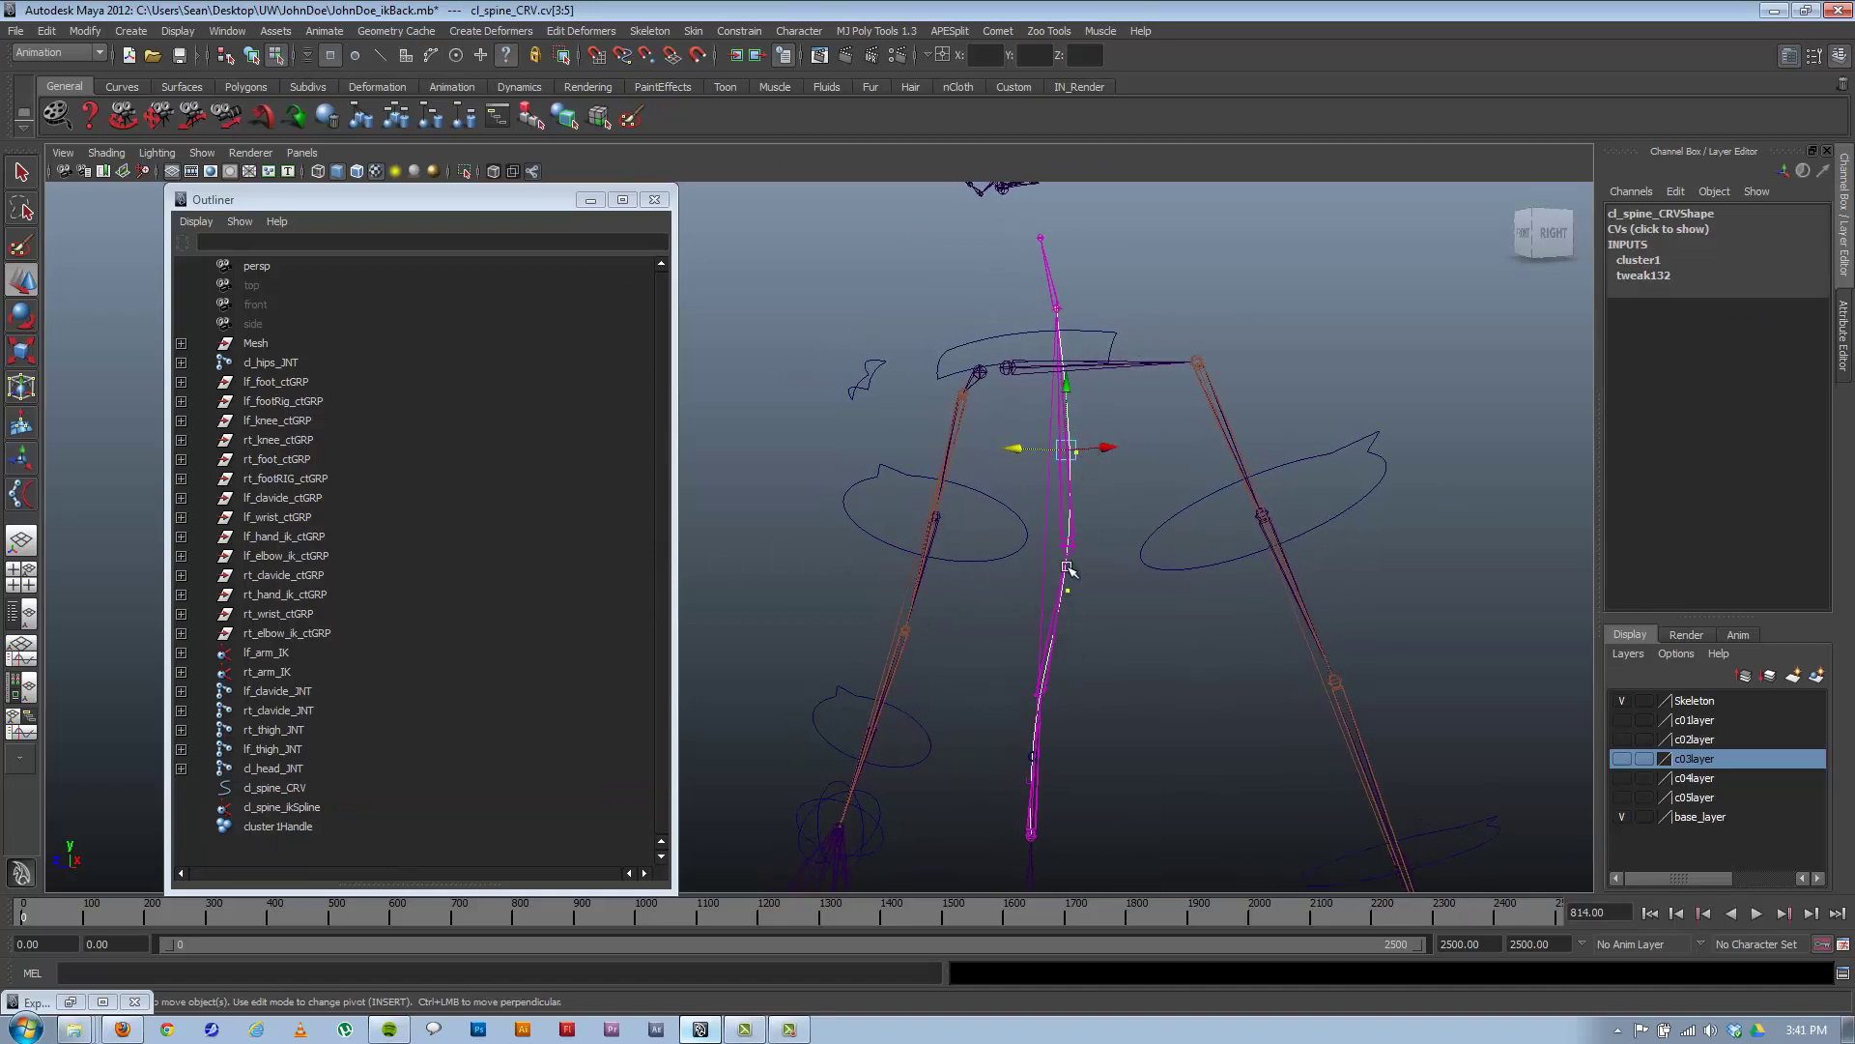
key(g)
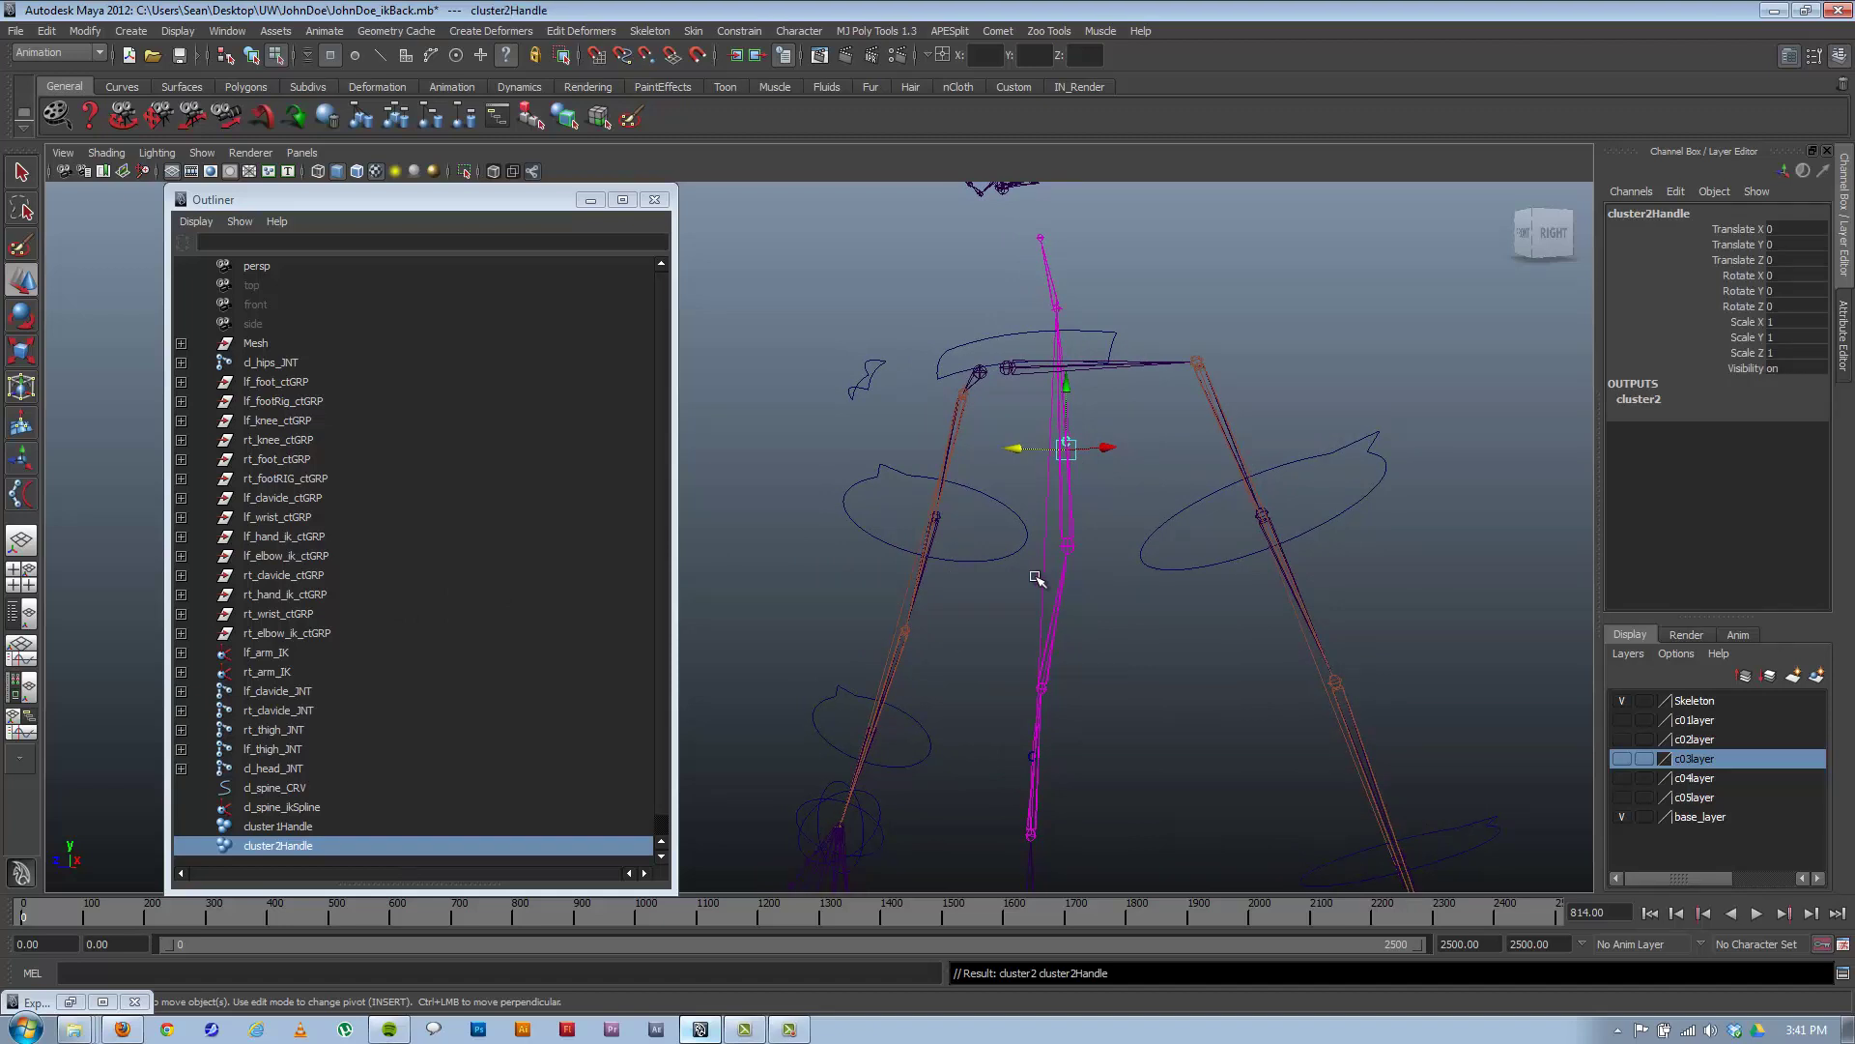
click(496, 27)
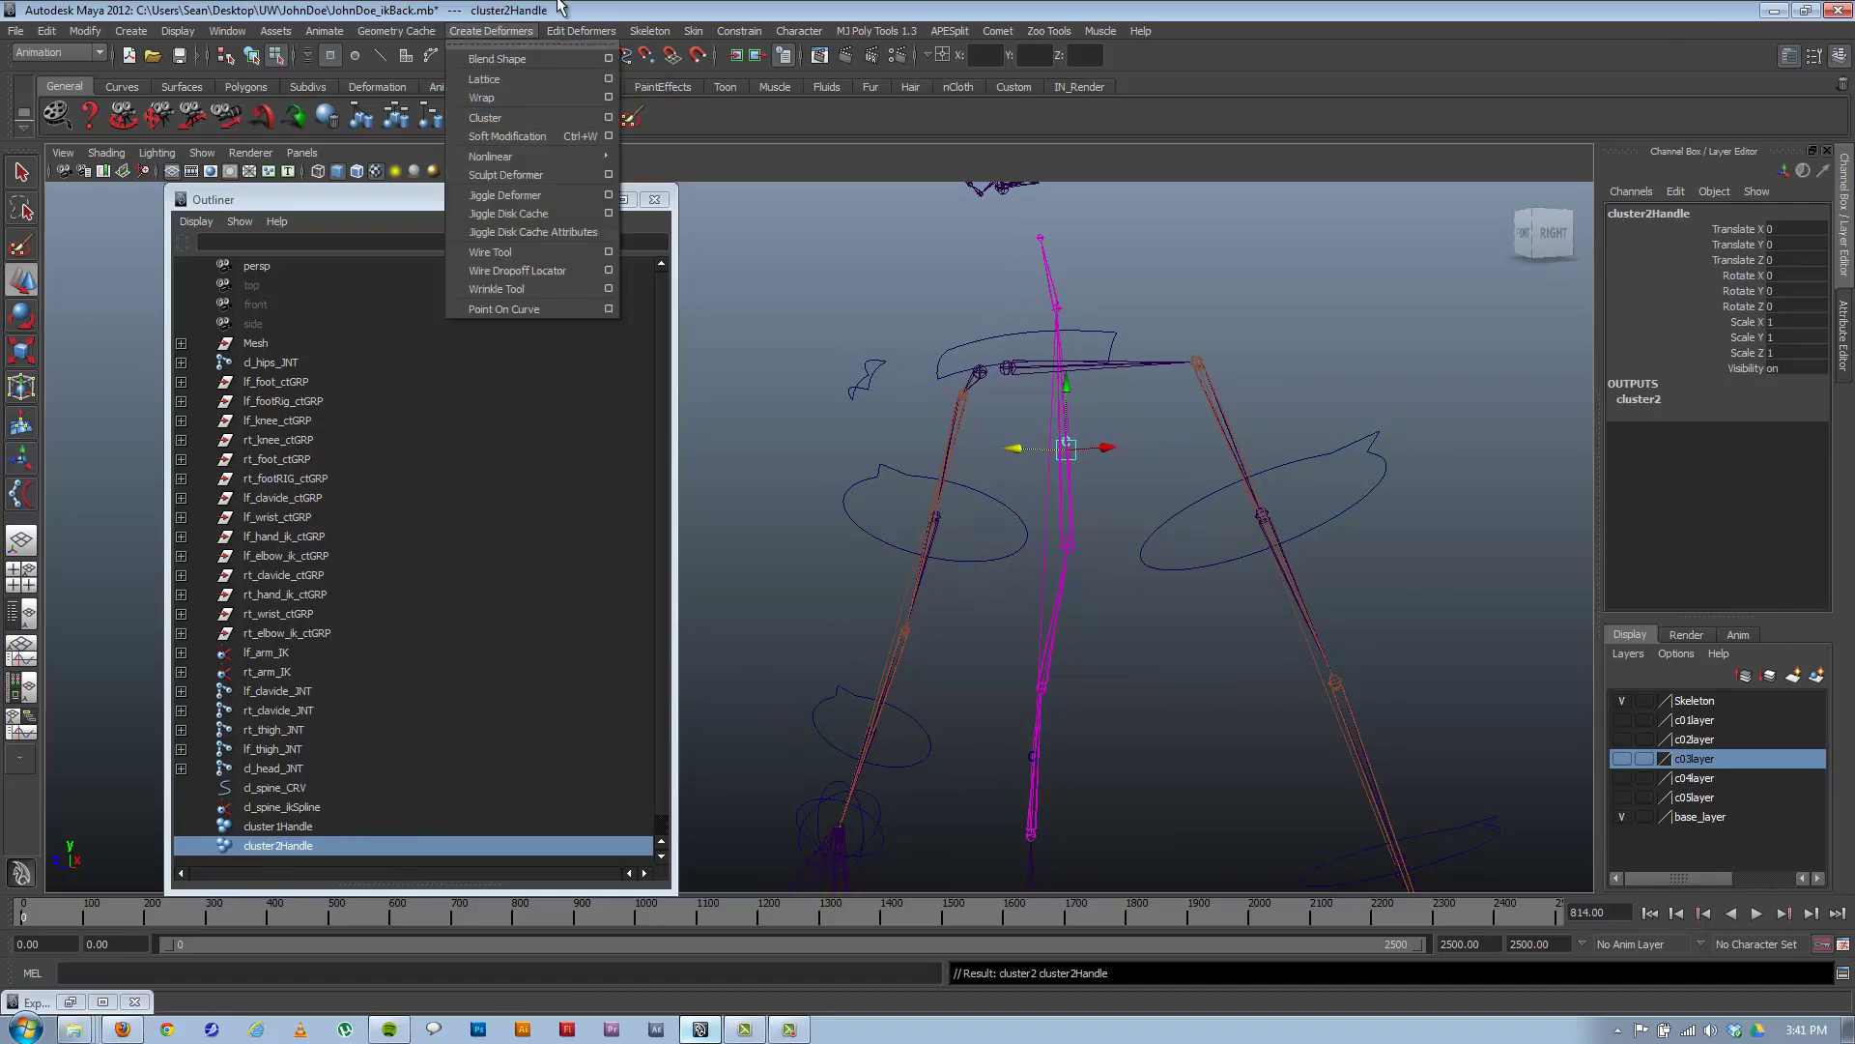
Rename cluster1Handle as cl_hips_Cluster.
alt+right_drag(994, 506, 1069, 541)
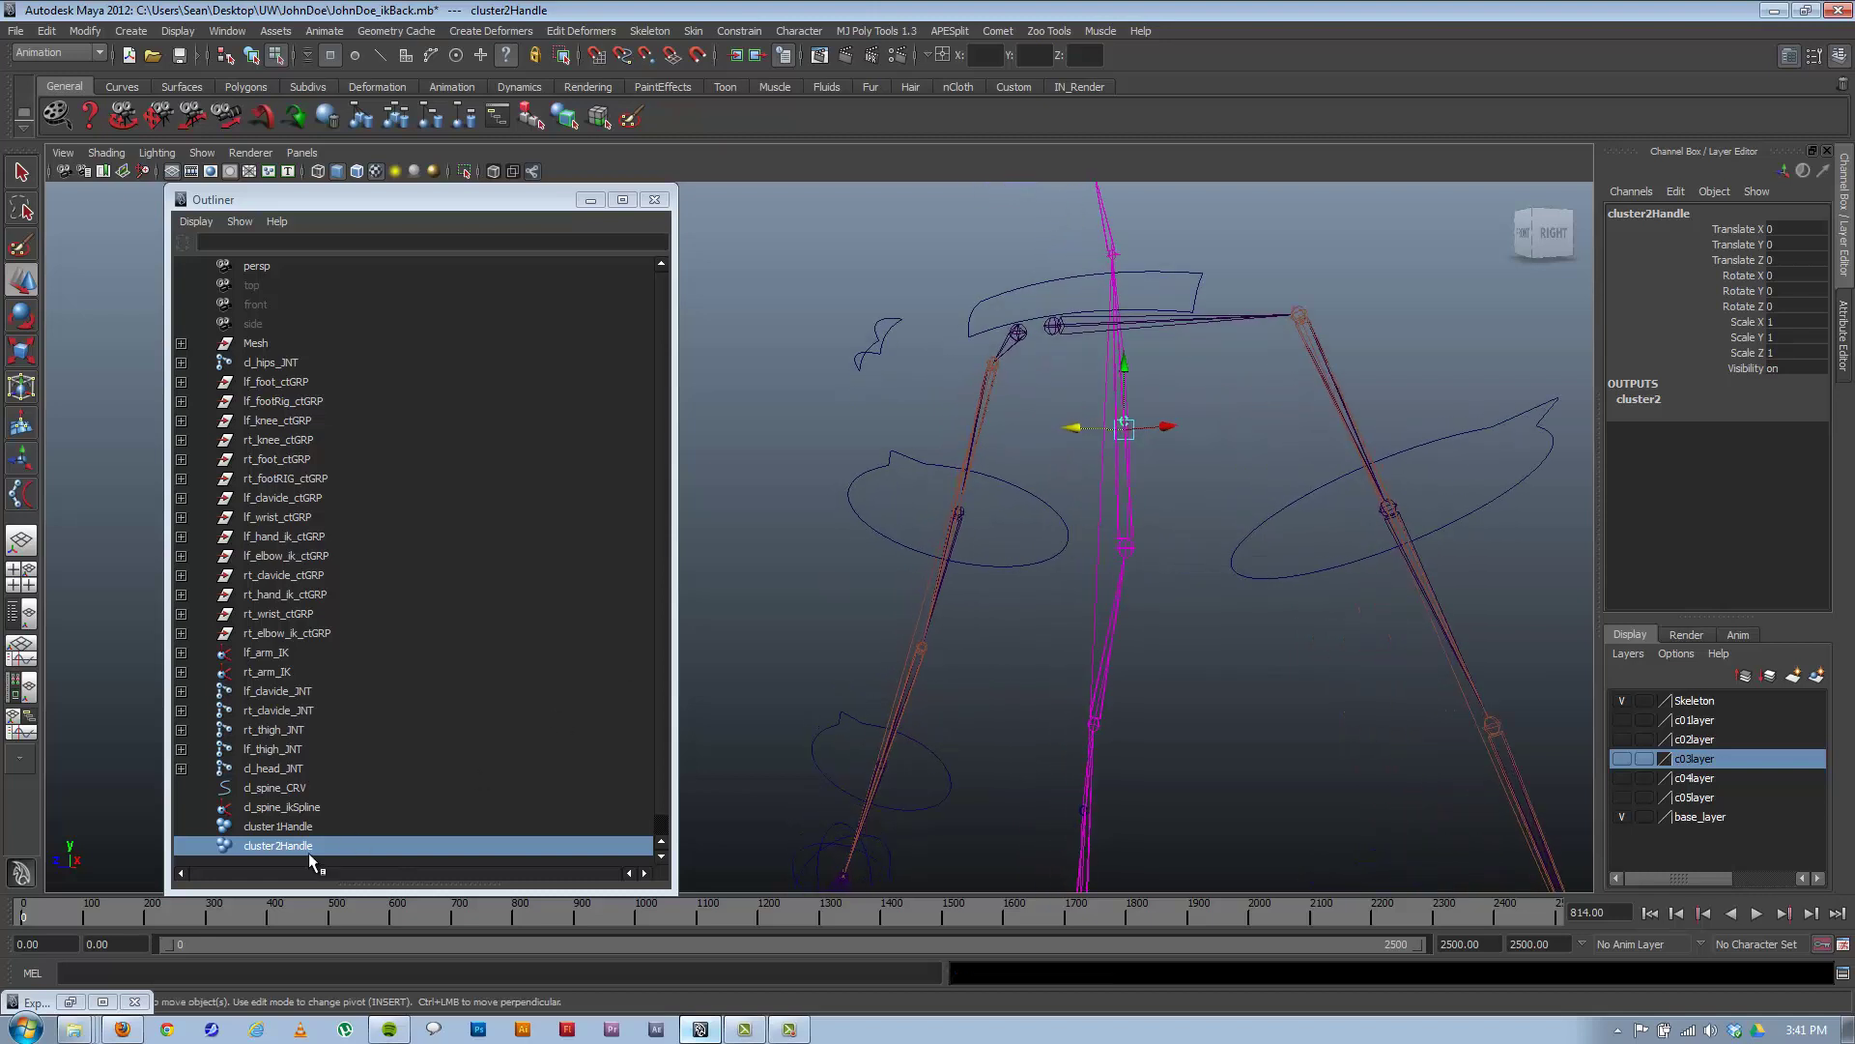
double_click(271, 826)
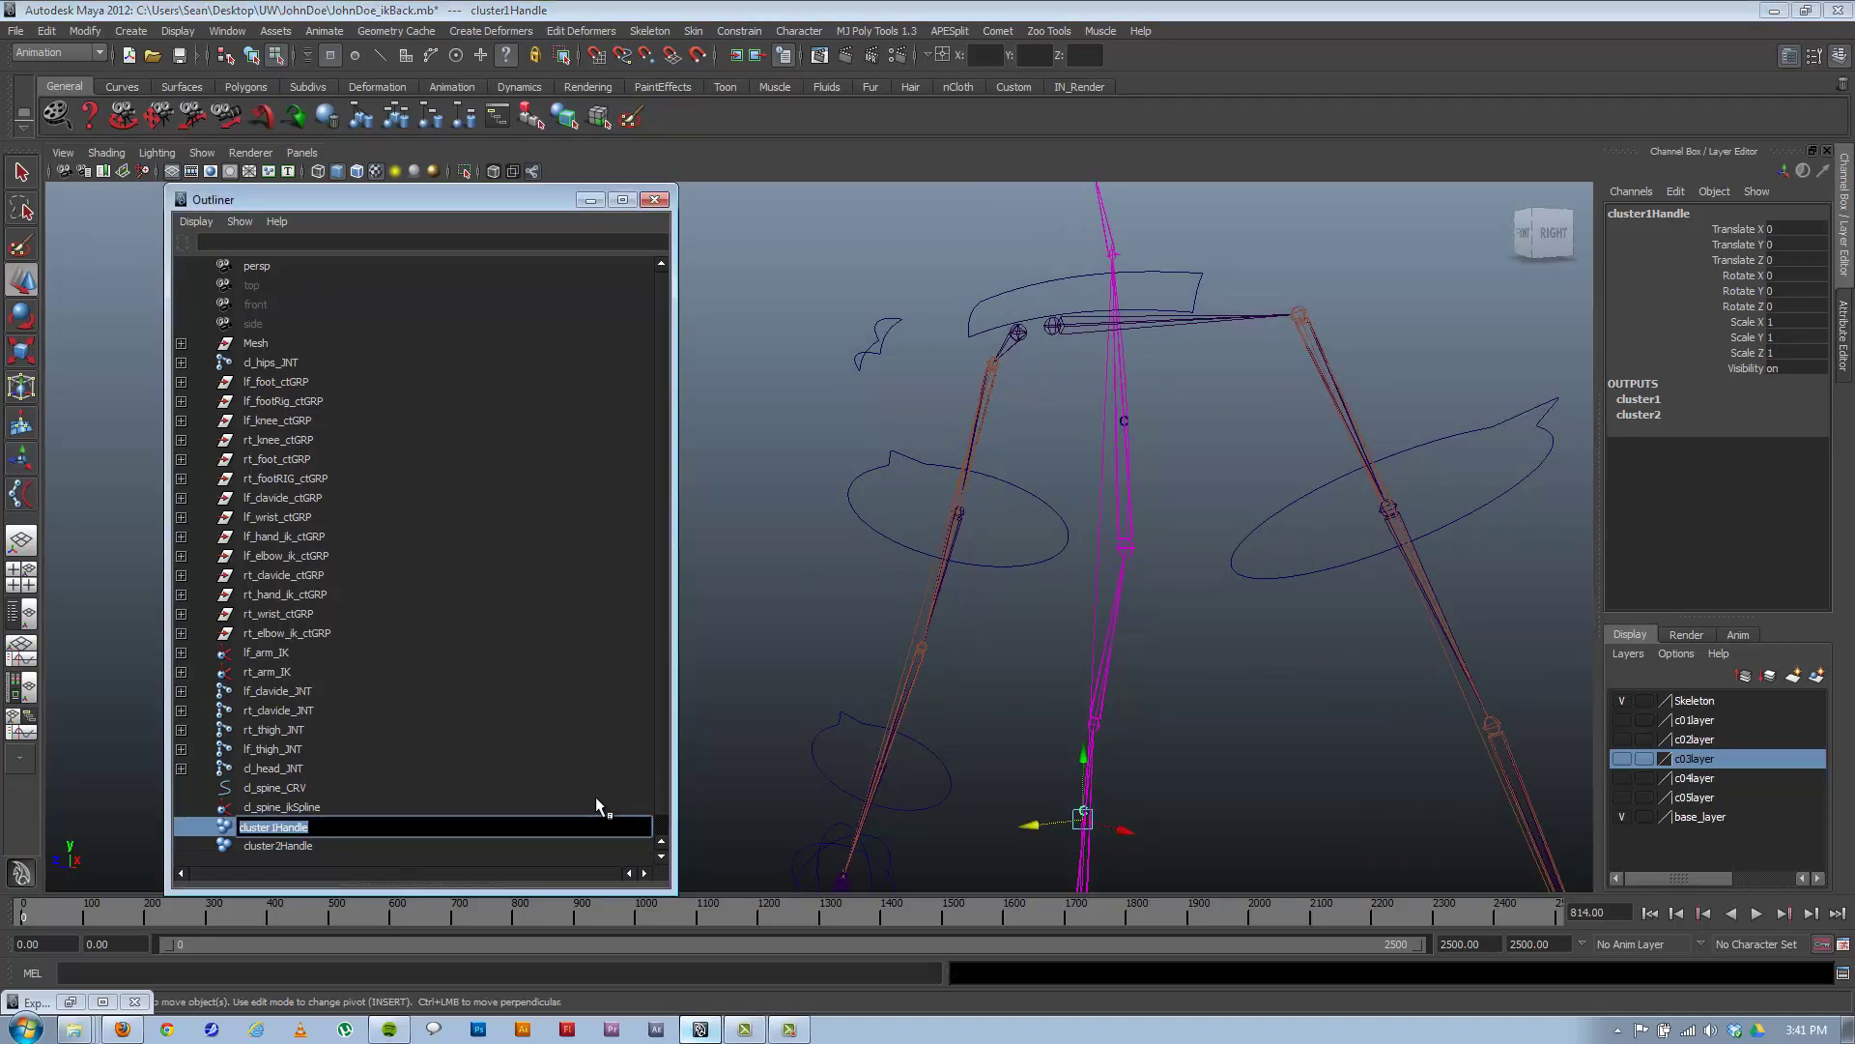
text(c)
text(ster)
key(Return)
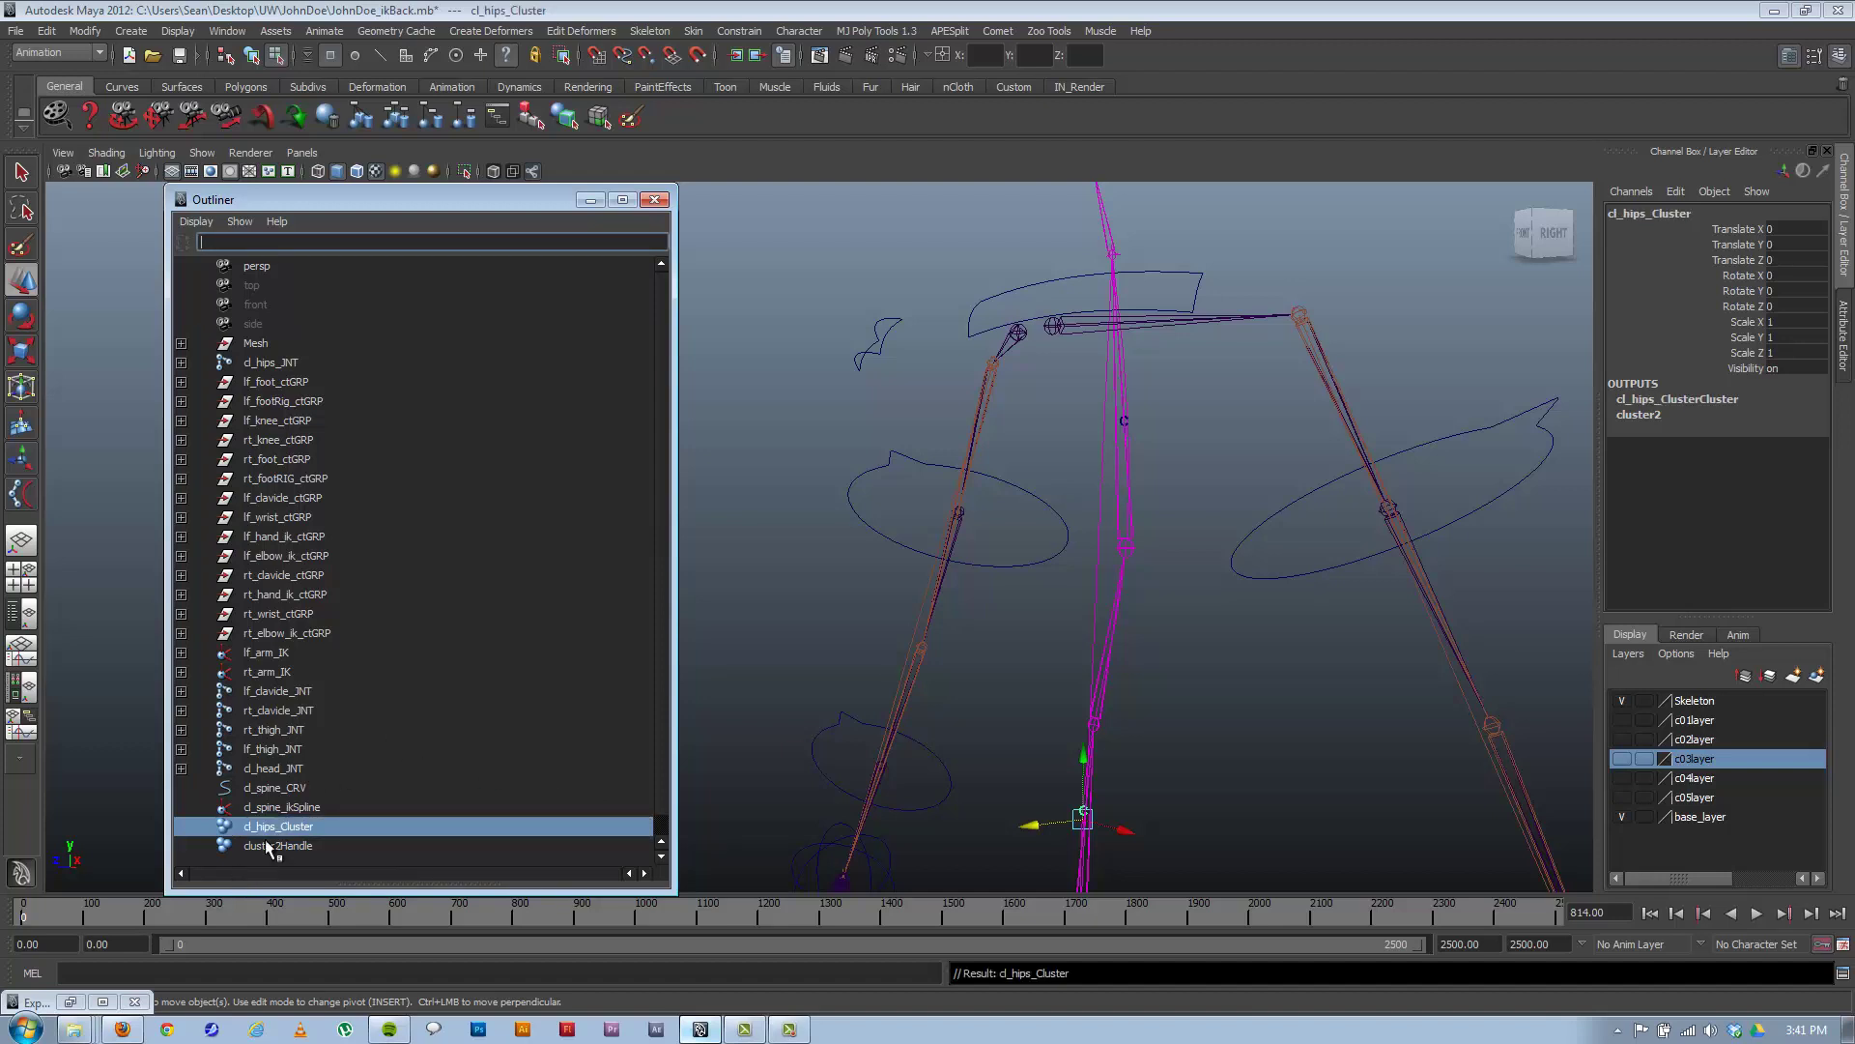
Shorten the hips cluster's name to cl_hips_CLS.
double_click(288, 827)
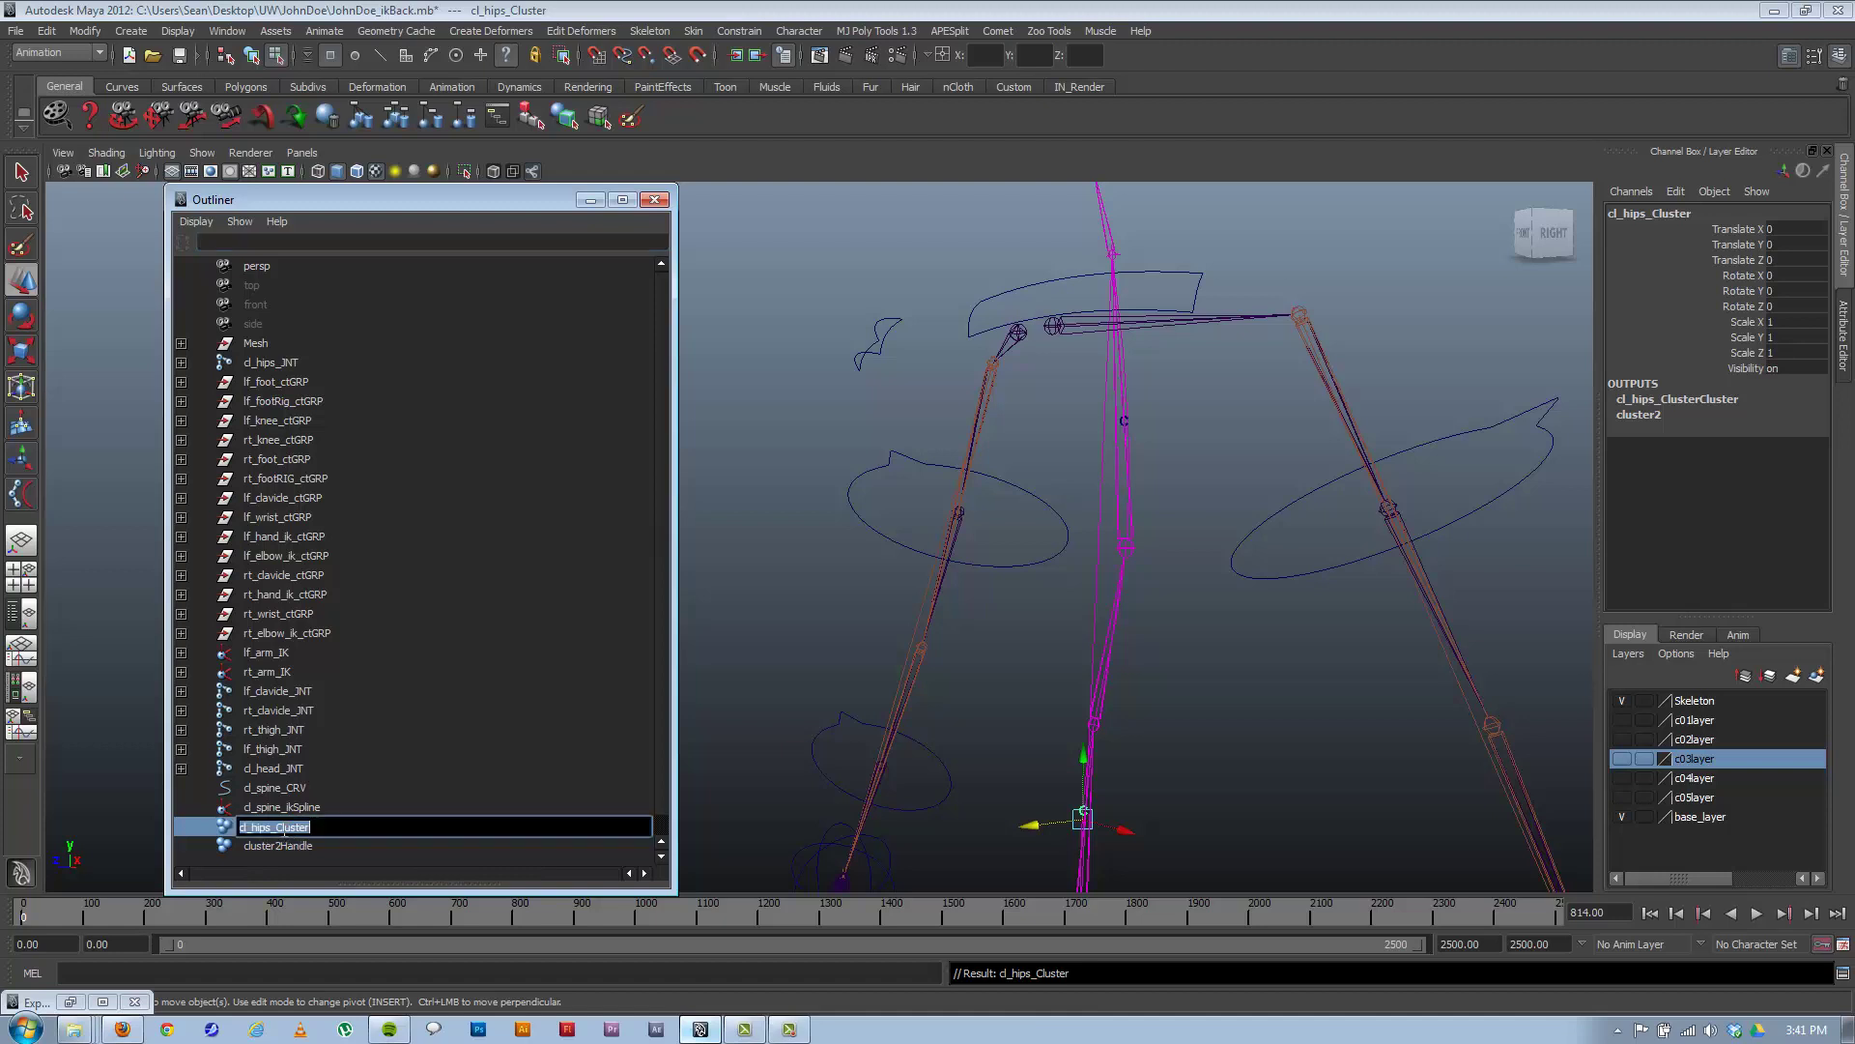
drag(283, 827, 562, 836)
text(CLS)
key(Return)
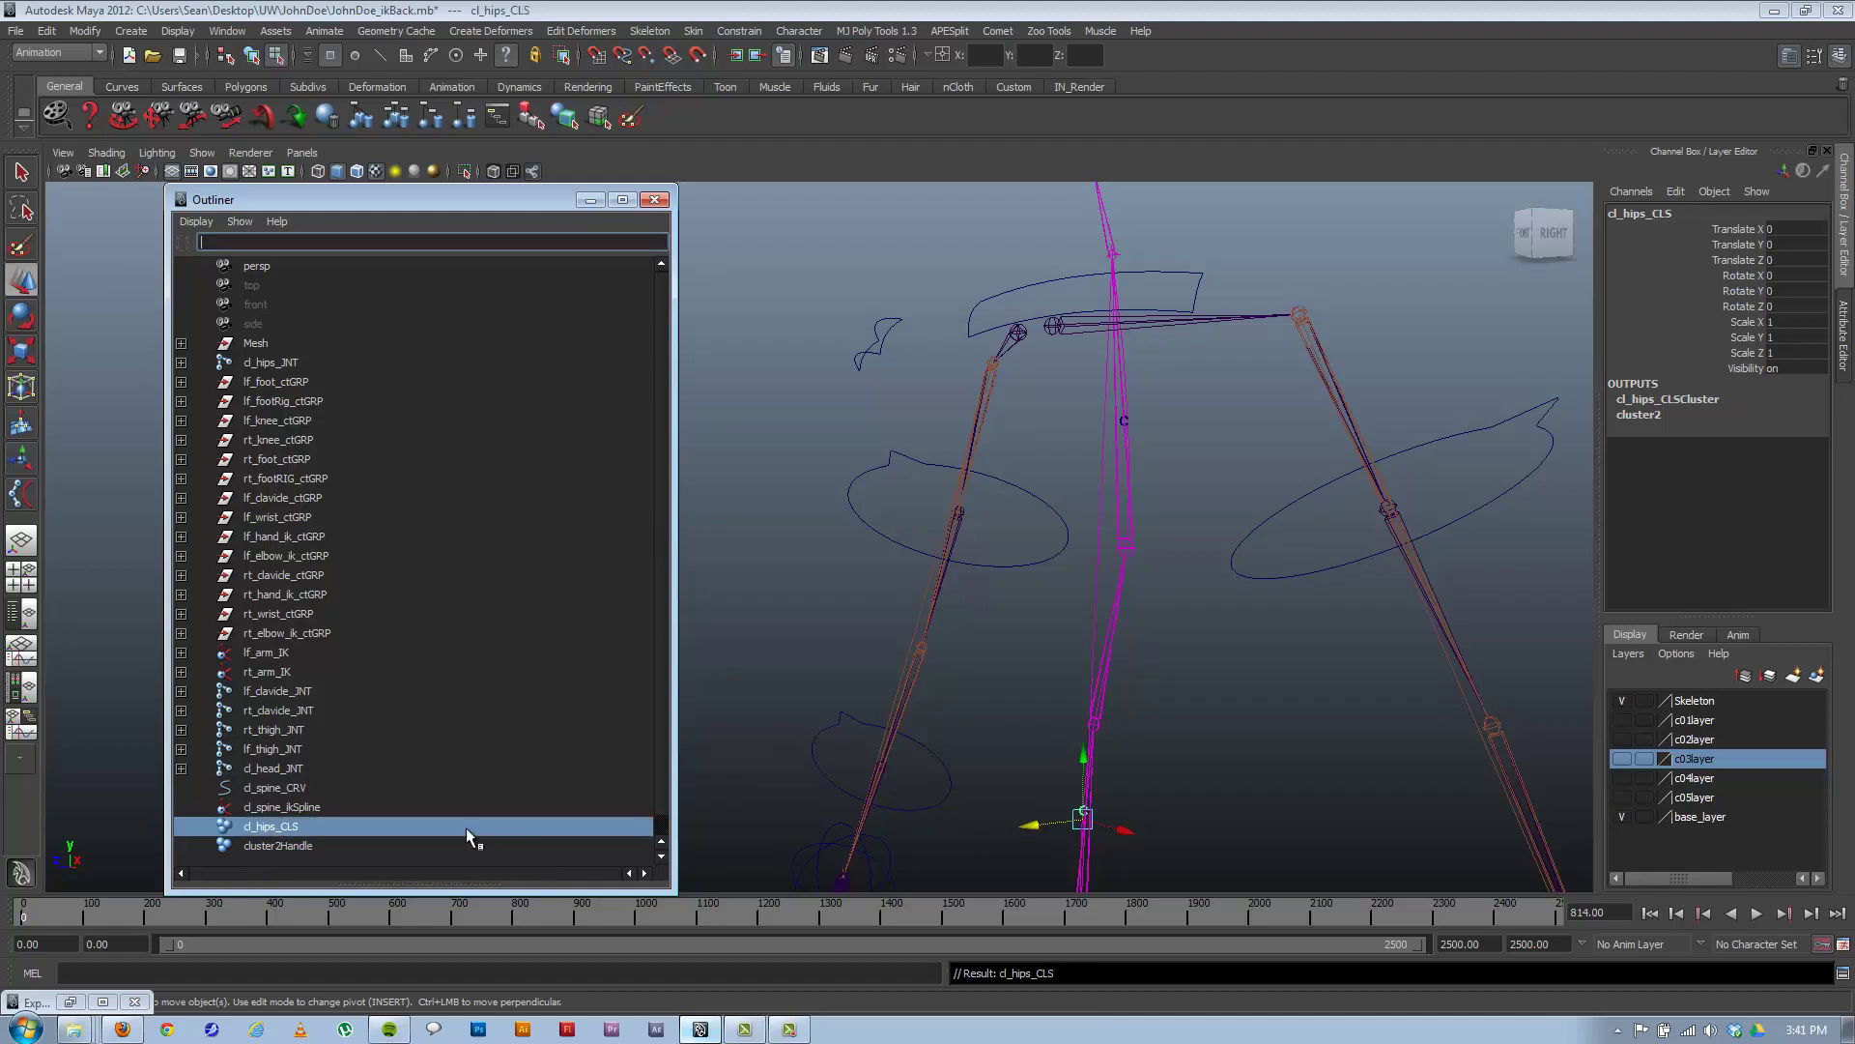
Rename cluster2Handle as cl_chest_CLS.
double_click(283, 844)
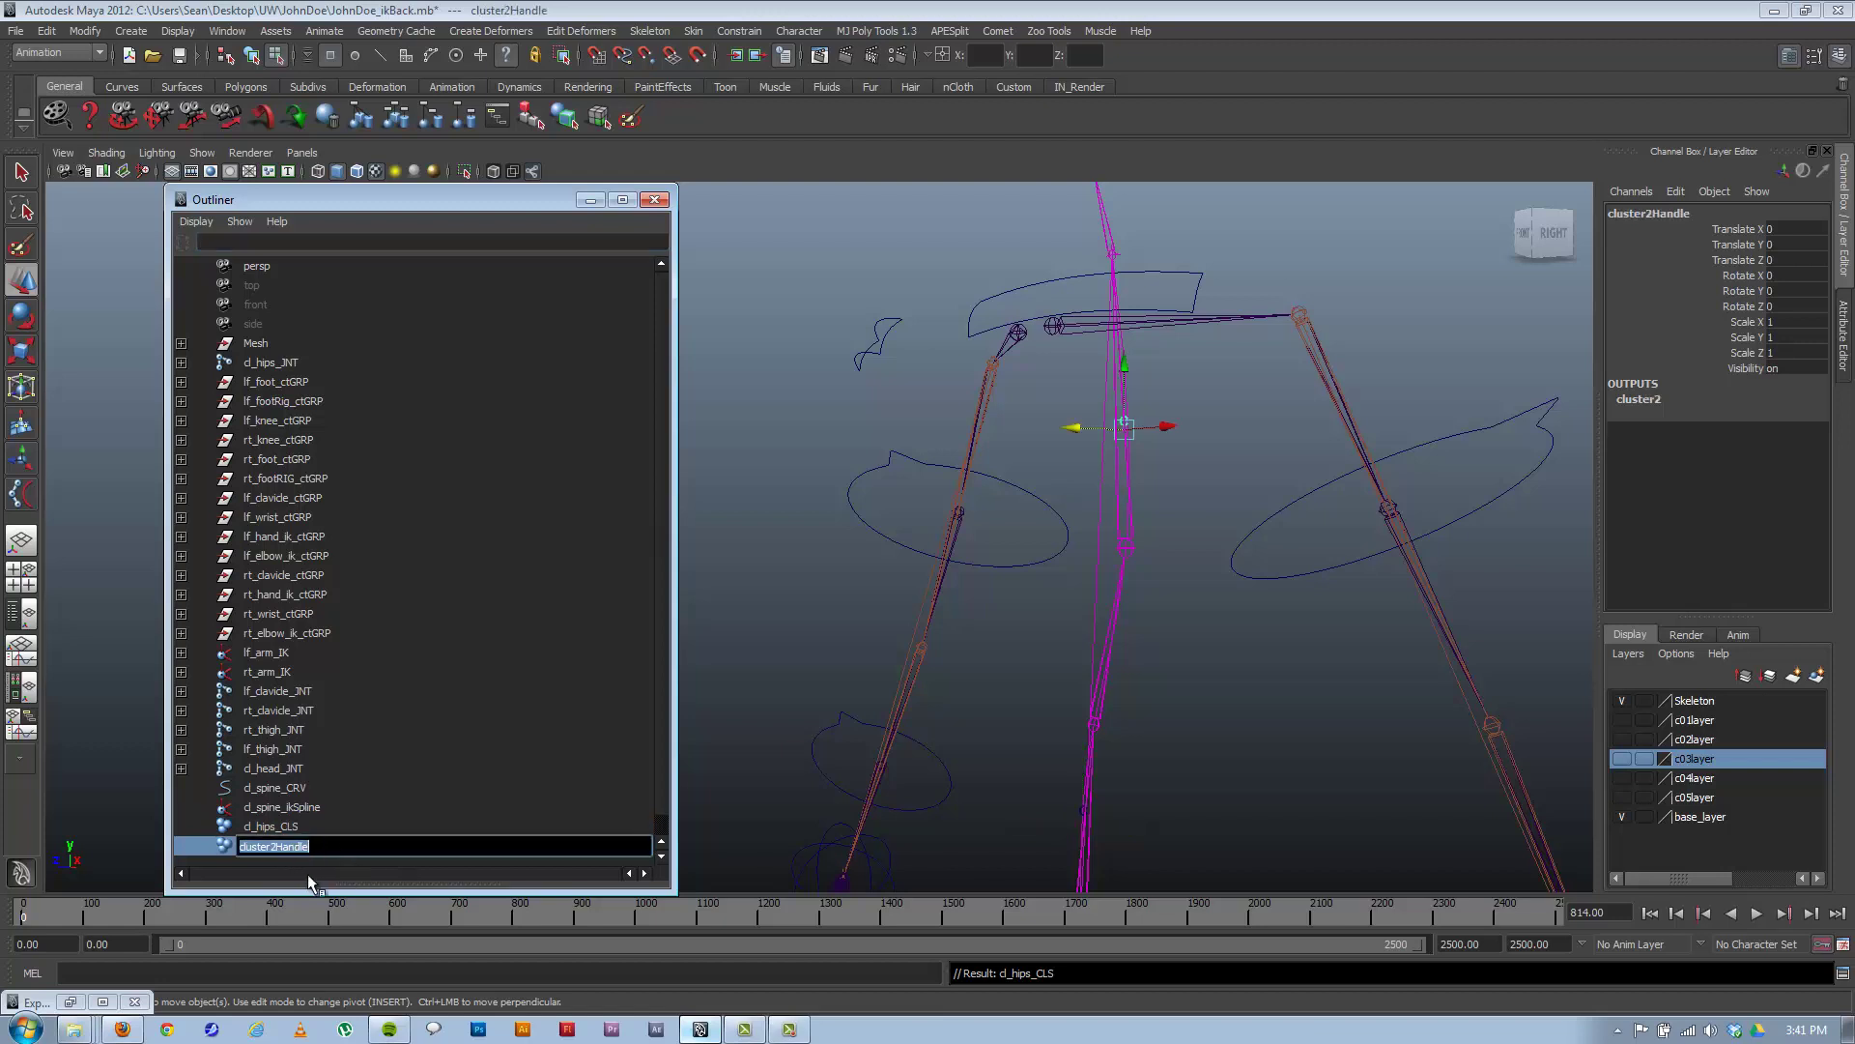
text(cl_chest_CLS)
key(Return)
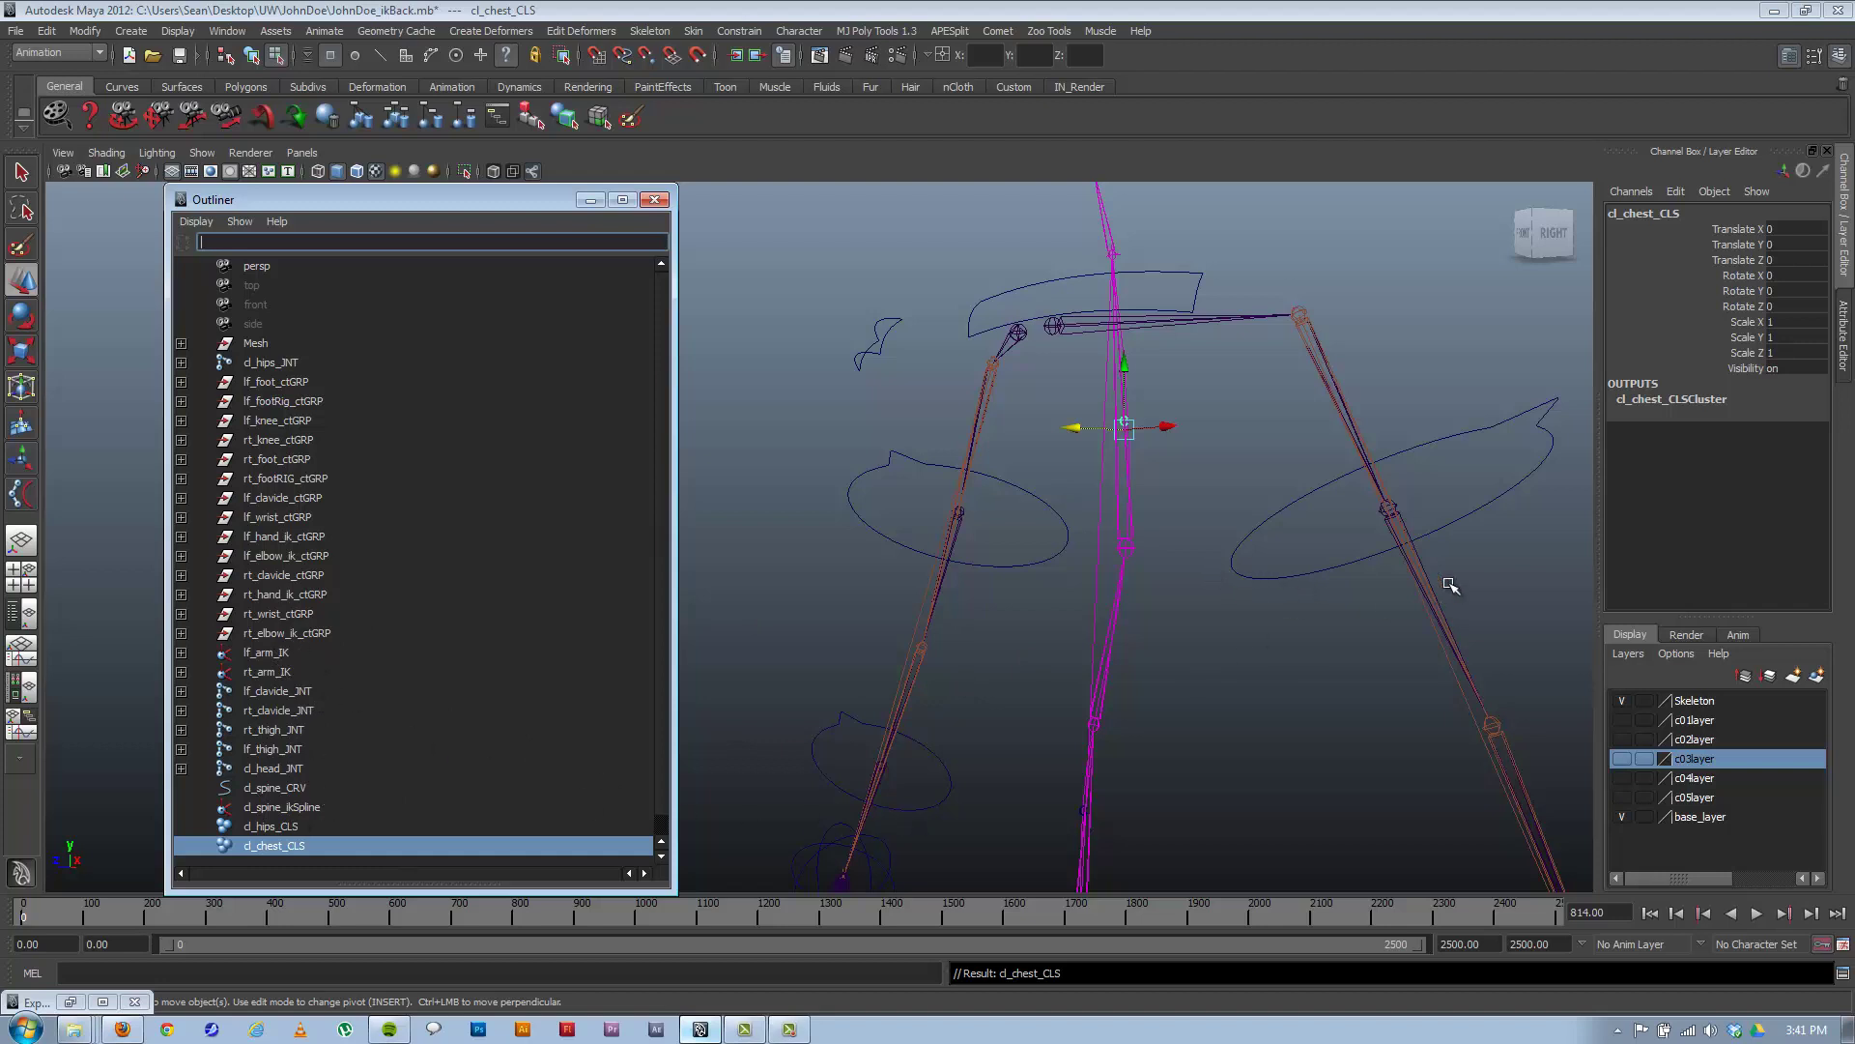
Test the spine's bending by moving cl_chest_CLS freely, undo the move and clear the selection.
alt+right_drag(1446, 584, 1214, 551)
alt+middle_drag(1003, 696, 1045, 609)
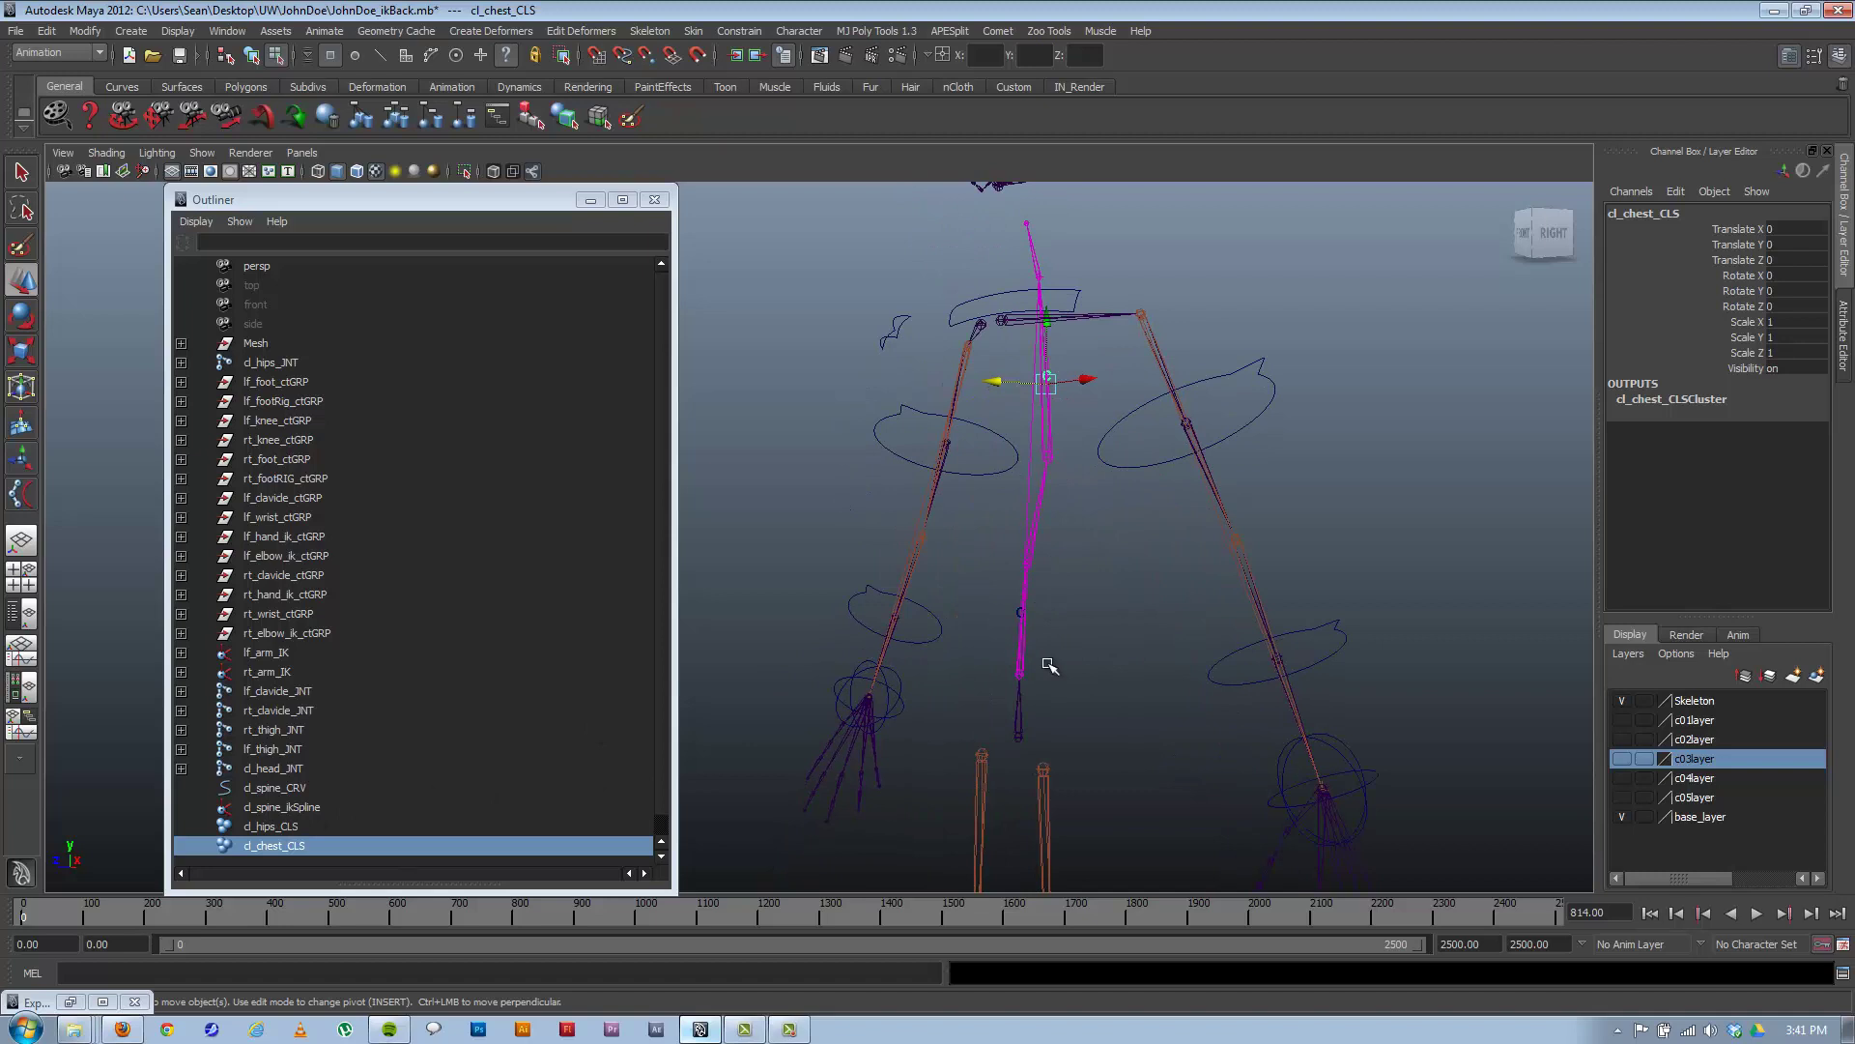
alt+middle_drag(1082, 638, 1108, 642)
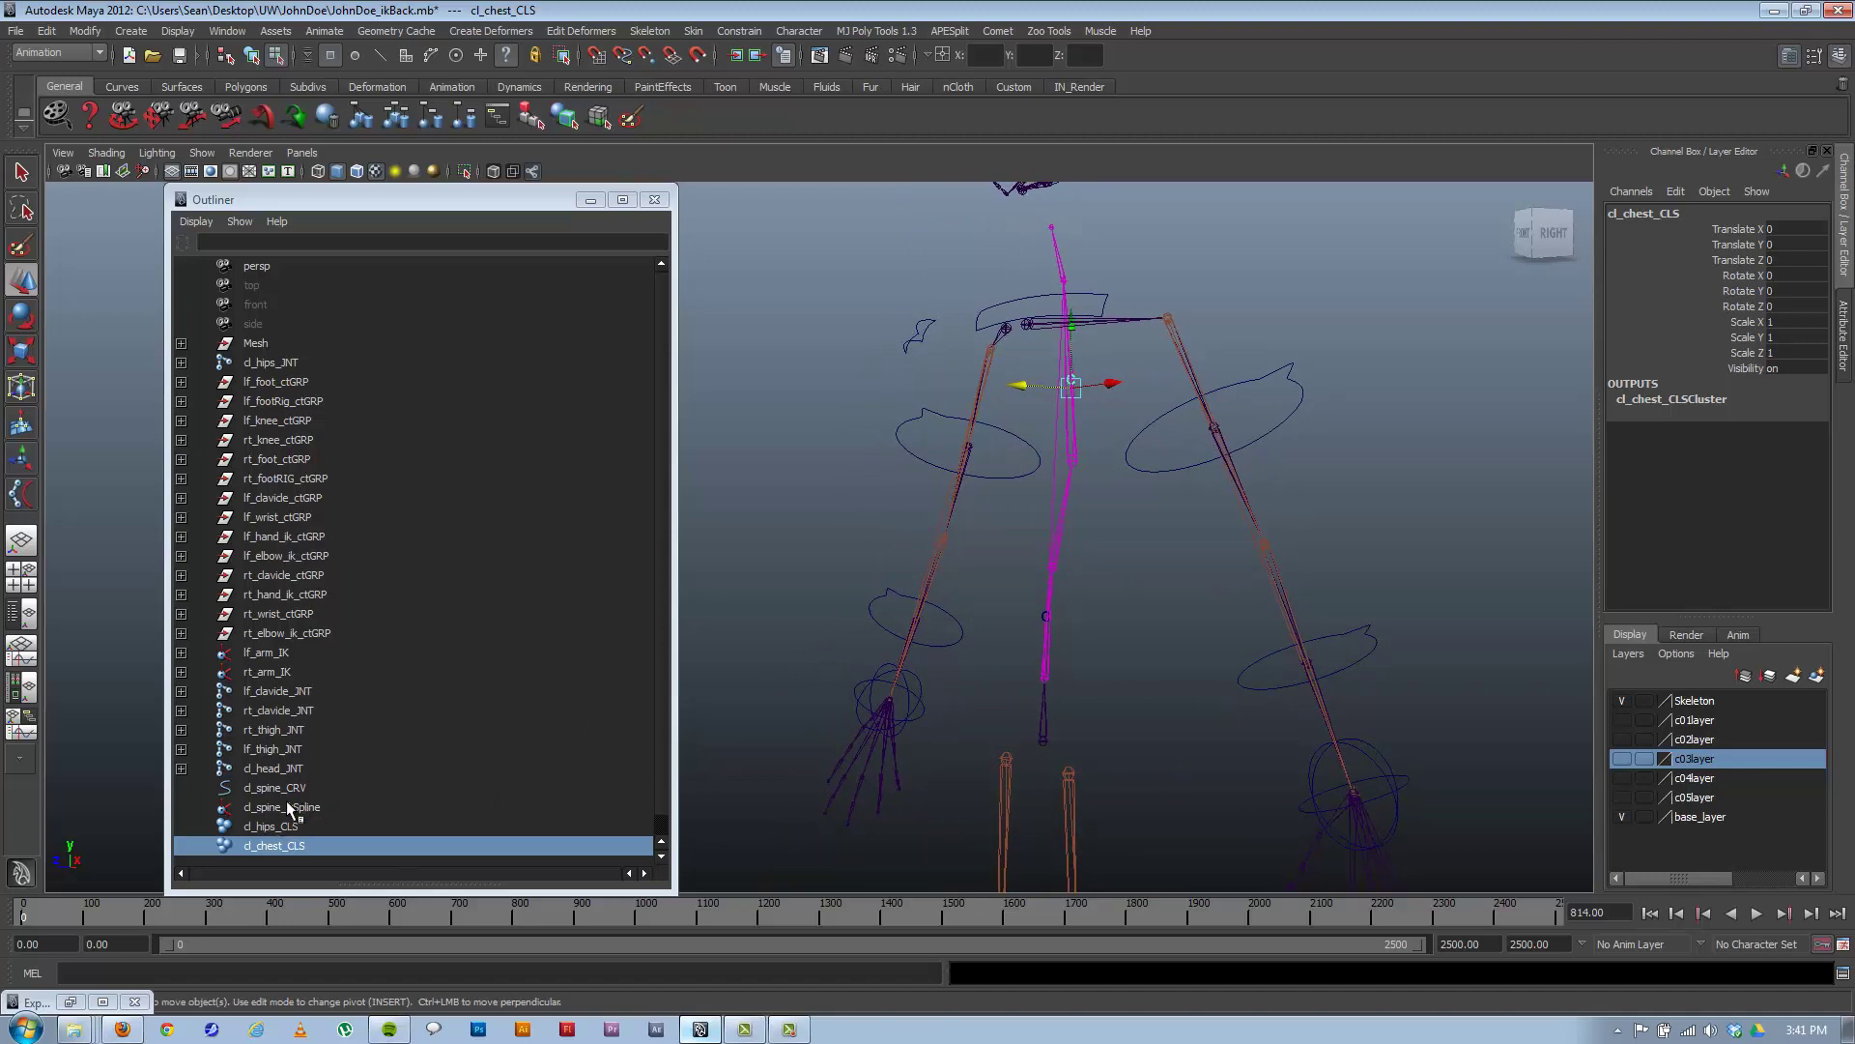
mouse_move(1118, 644)
alt+middle_down()
mouse_move(1105, 634)
mouse_move(1099, 661)
alt+middle_up()
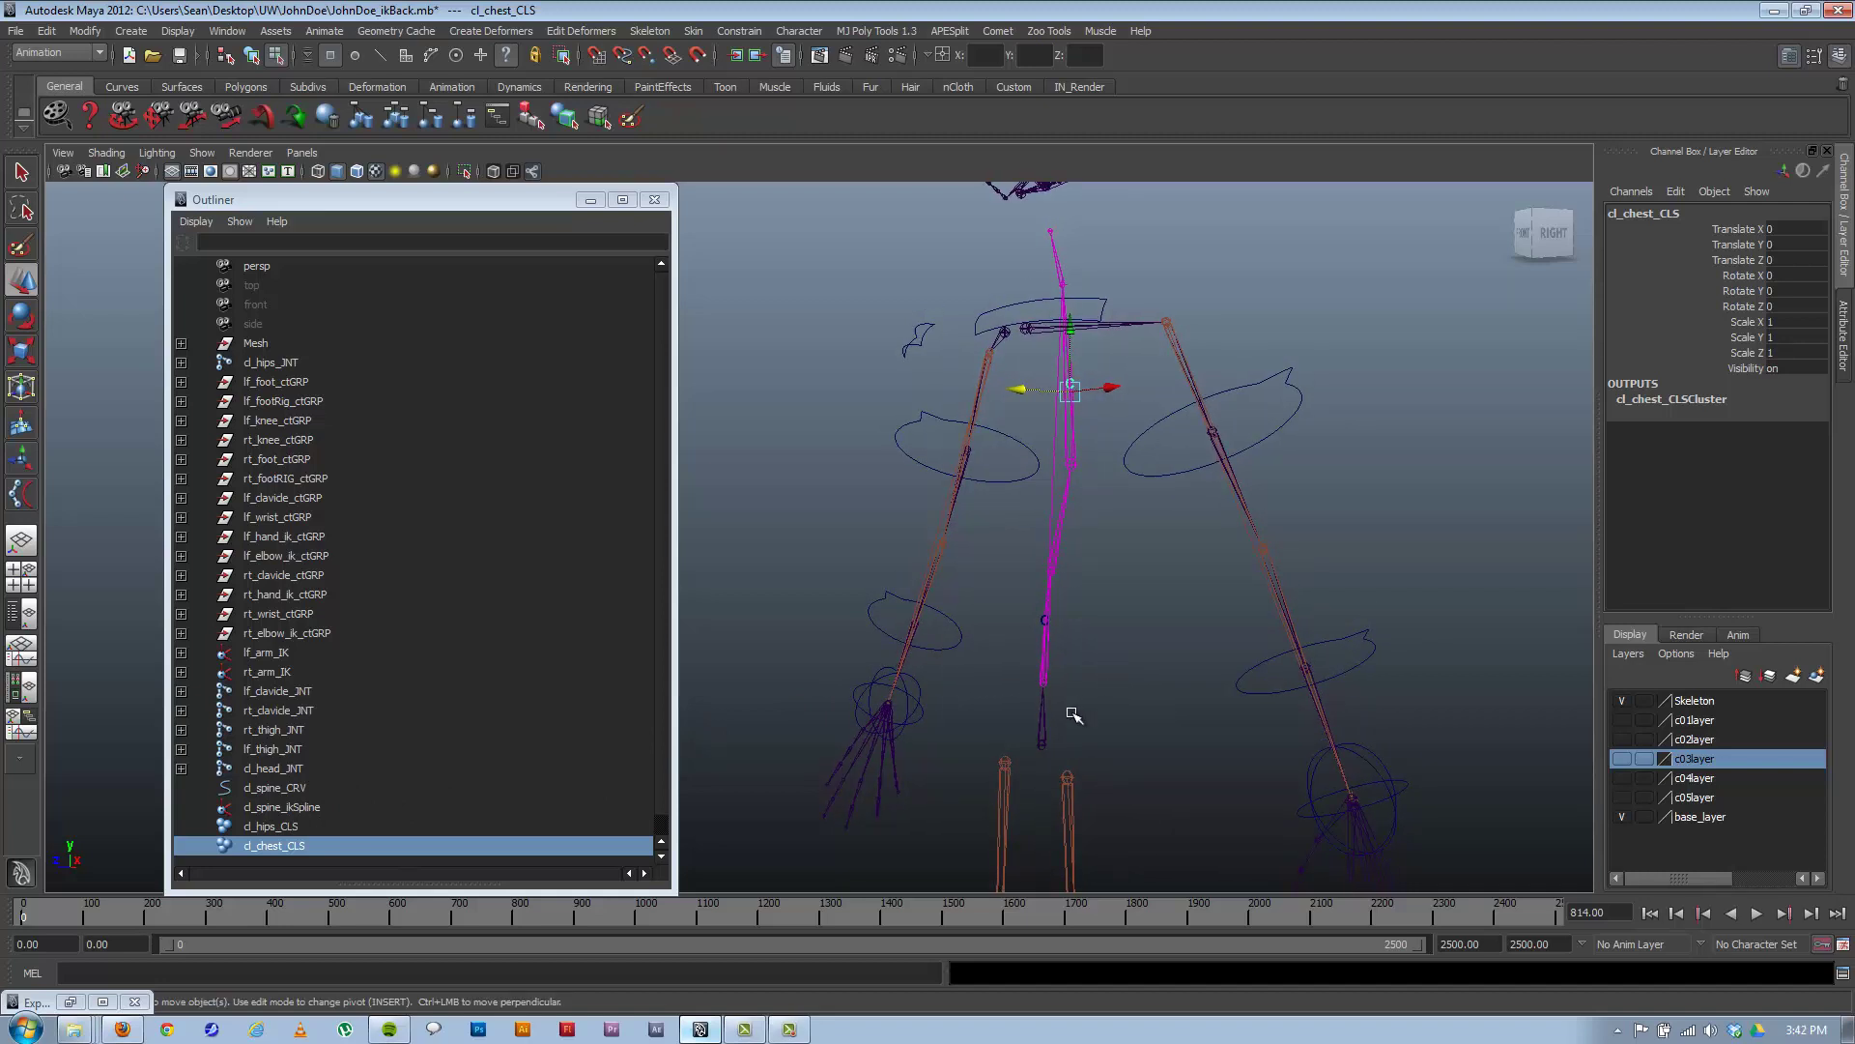
mouse_move(1074, 713)
alt+mouse_down()
mouse_move(1106, 708)
mouse_move(1075, 715)
alt+mouse_up()
alt+right_drag(1094, 722, 1141, 742)
drag(1108, 365, 1317, 462)
key(ctrl+z)
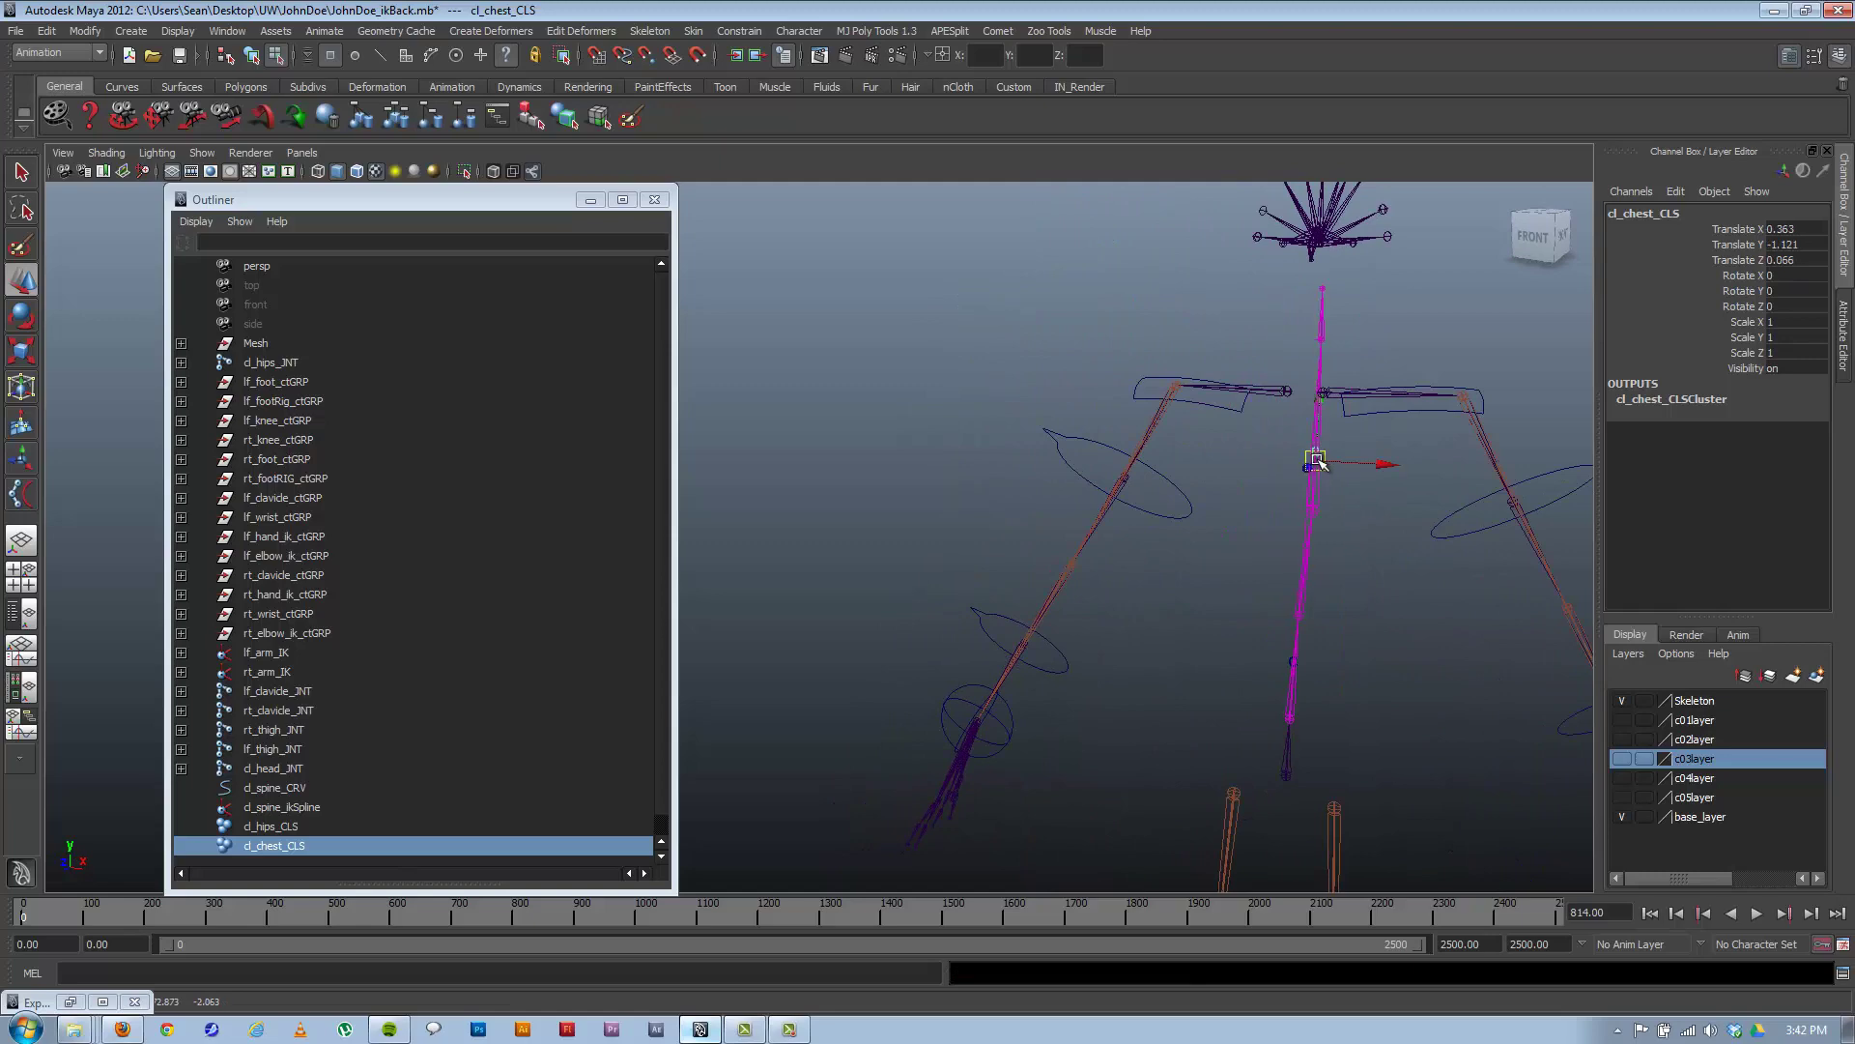
key(ctrl+z)
click(1388, 622)
alt+right_drag(1371, 651, 1026, 593)
alt+middle_drag(1025, 592, 1026, 412)
mouse_move(1075, 581)
alt+mouse_down()
mouse_move(1085, 597)
mouse_move(1068, 591)
alt+mouse_up()
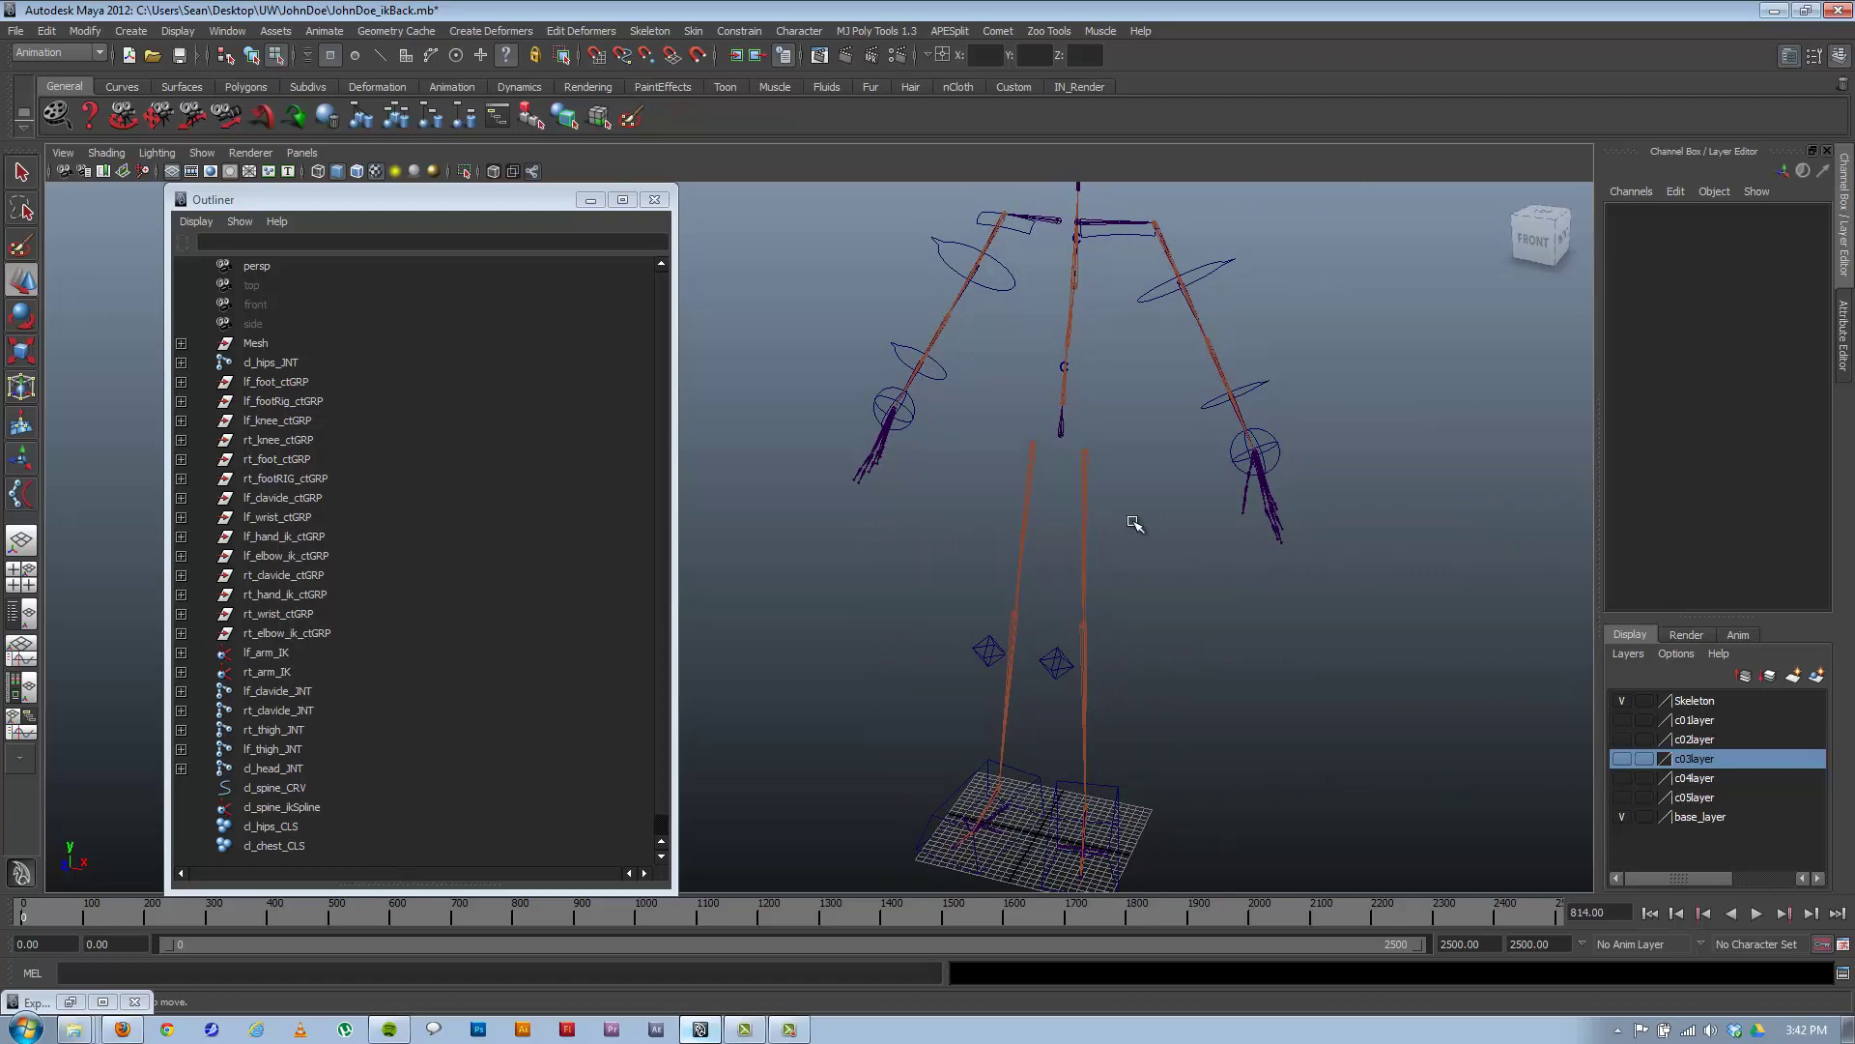
Switch to object selection mode, try moving and rotating cl_spine_a_JNT at the spine's base, and clear the selection.
alt+right_drag(1053, 414, 1398, 606)
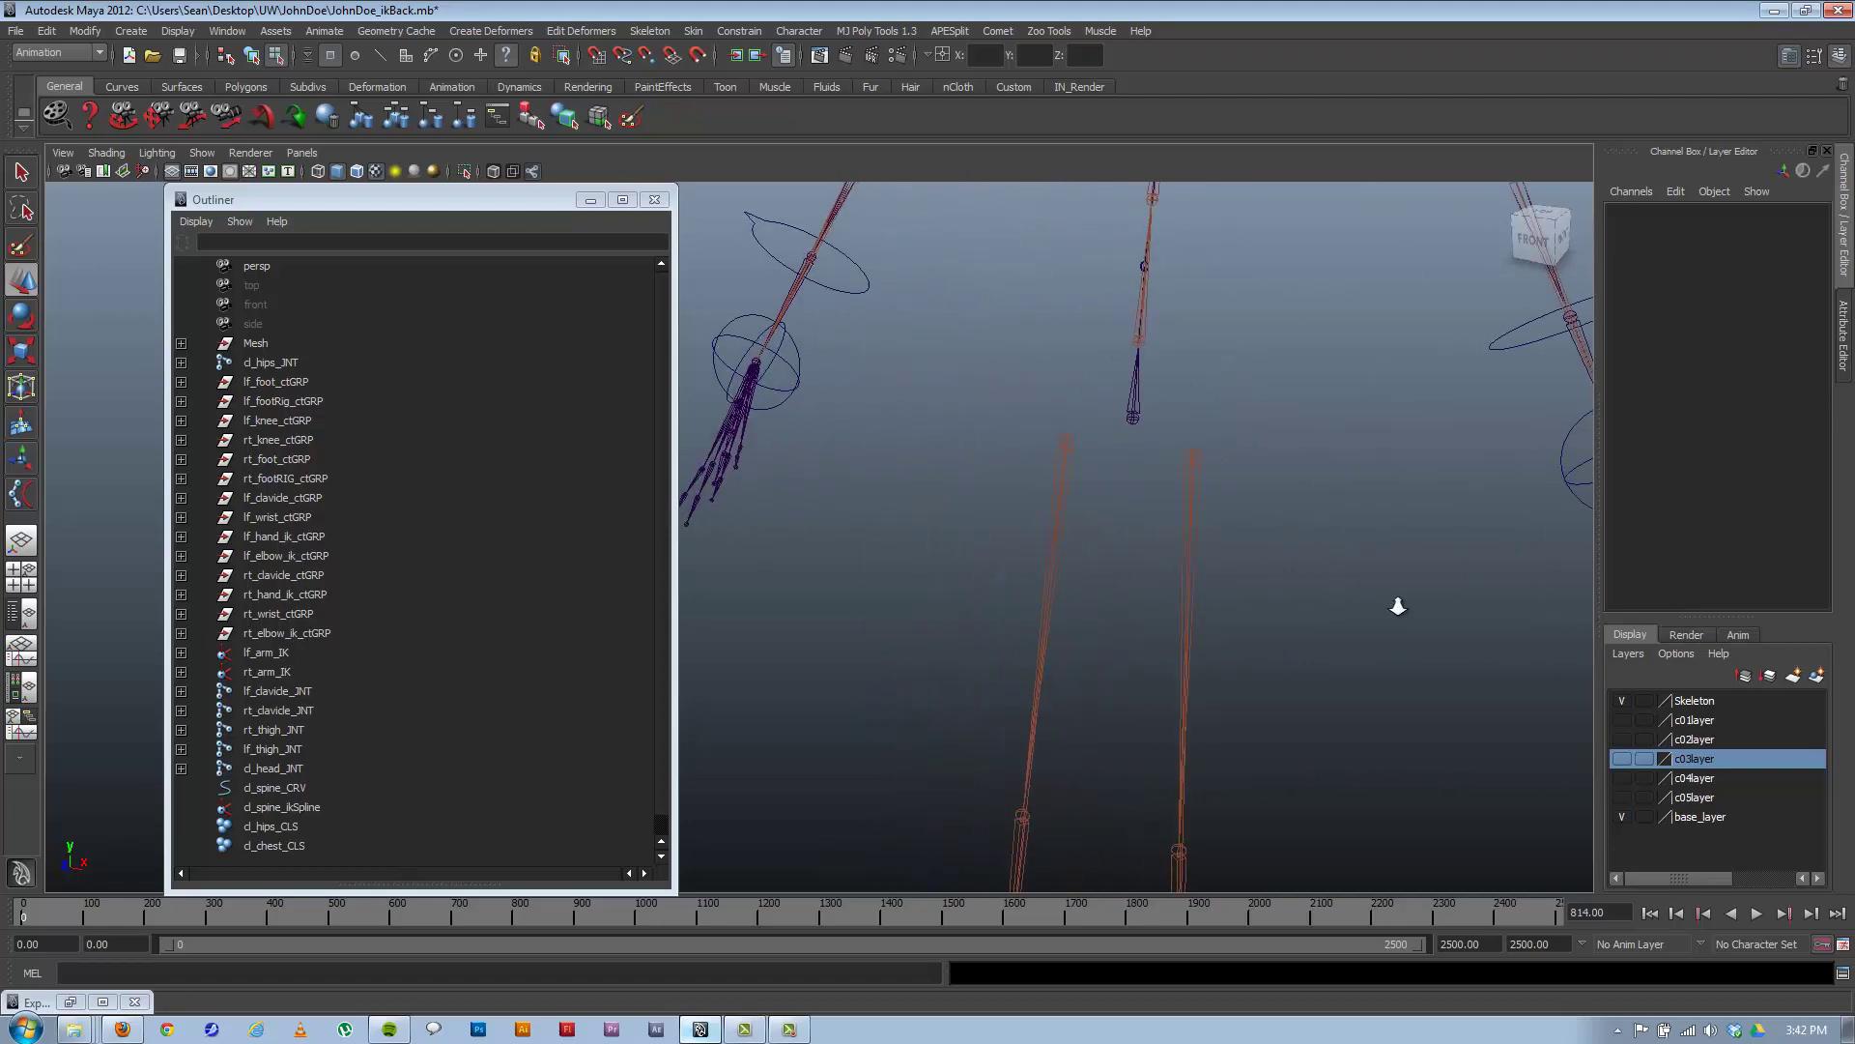
click(1141, 342)
alt+drag(1126, 361, 1081, 264)
alt+middle_drag(1081, 264, 1002, 505)
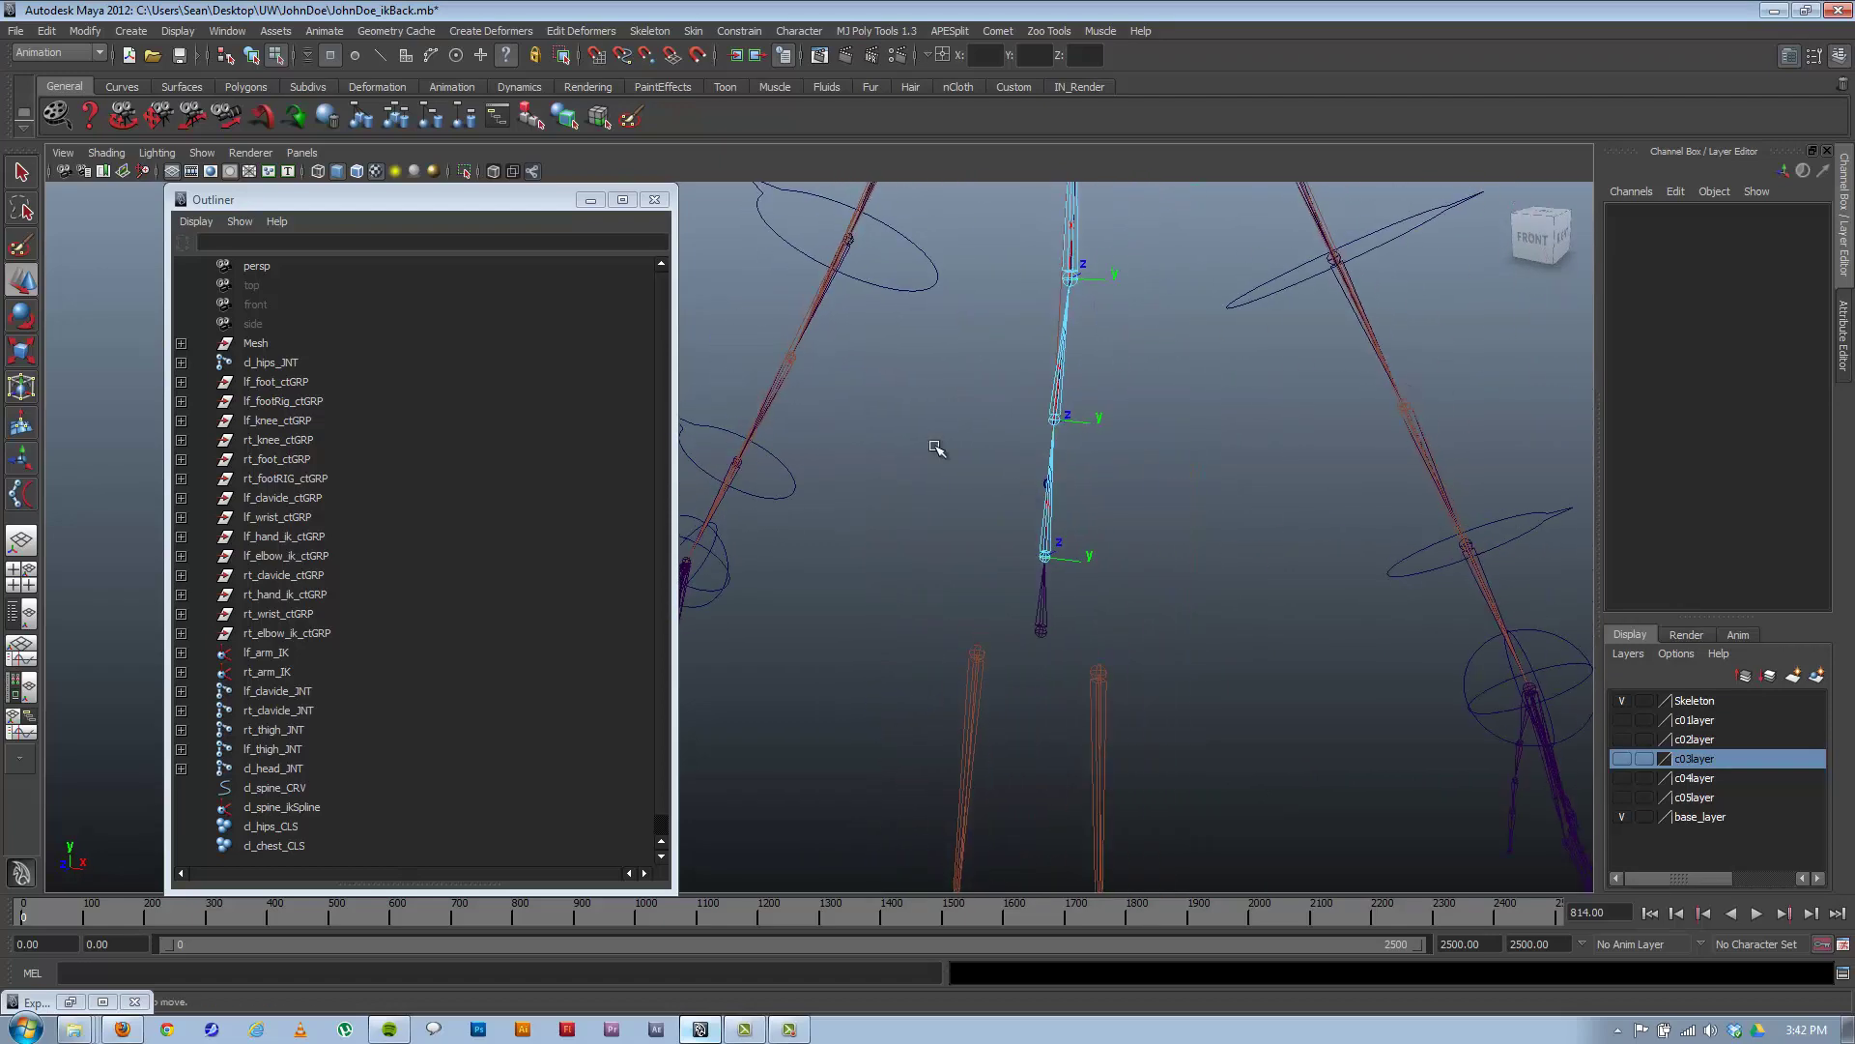
click(253, 57)
drag(1045, 556, 1048, 558)
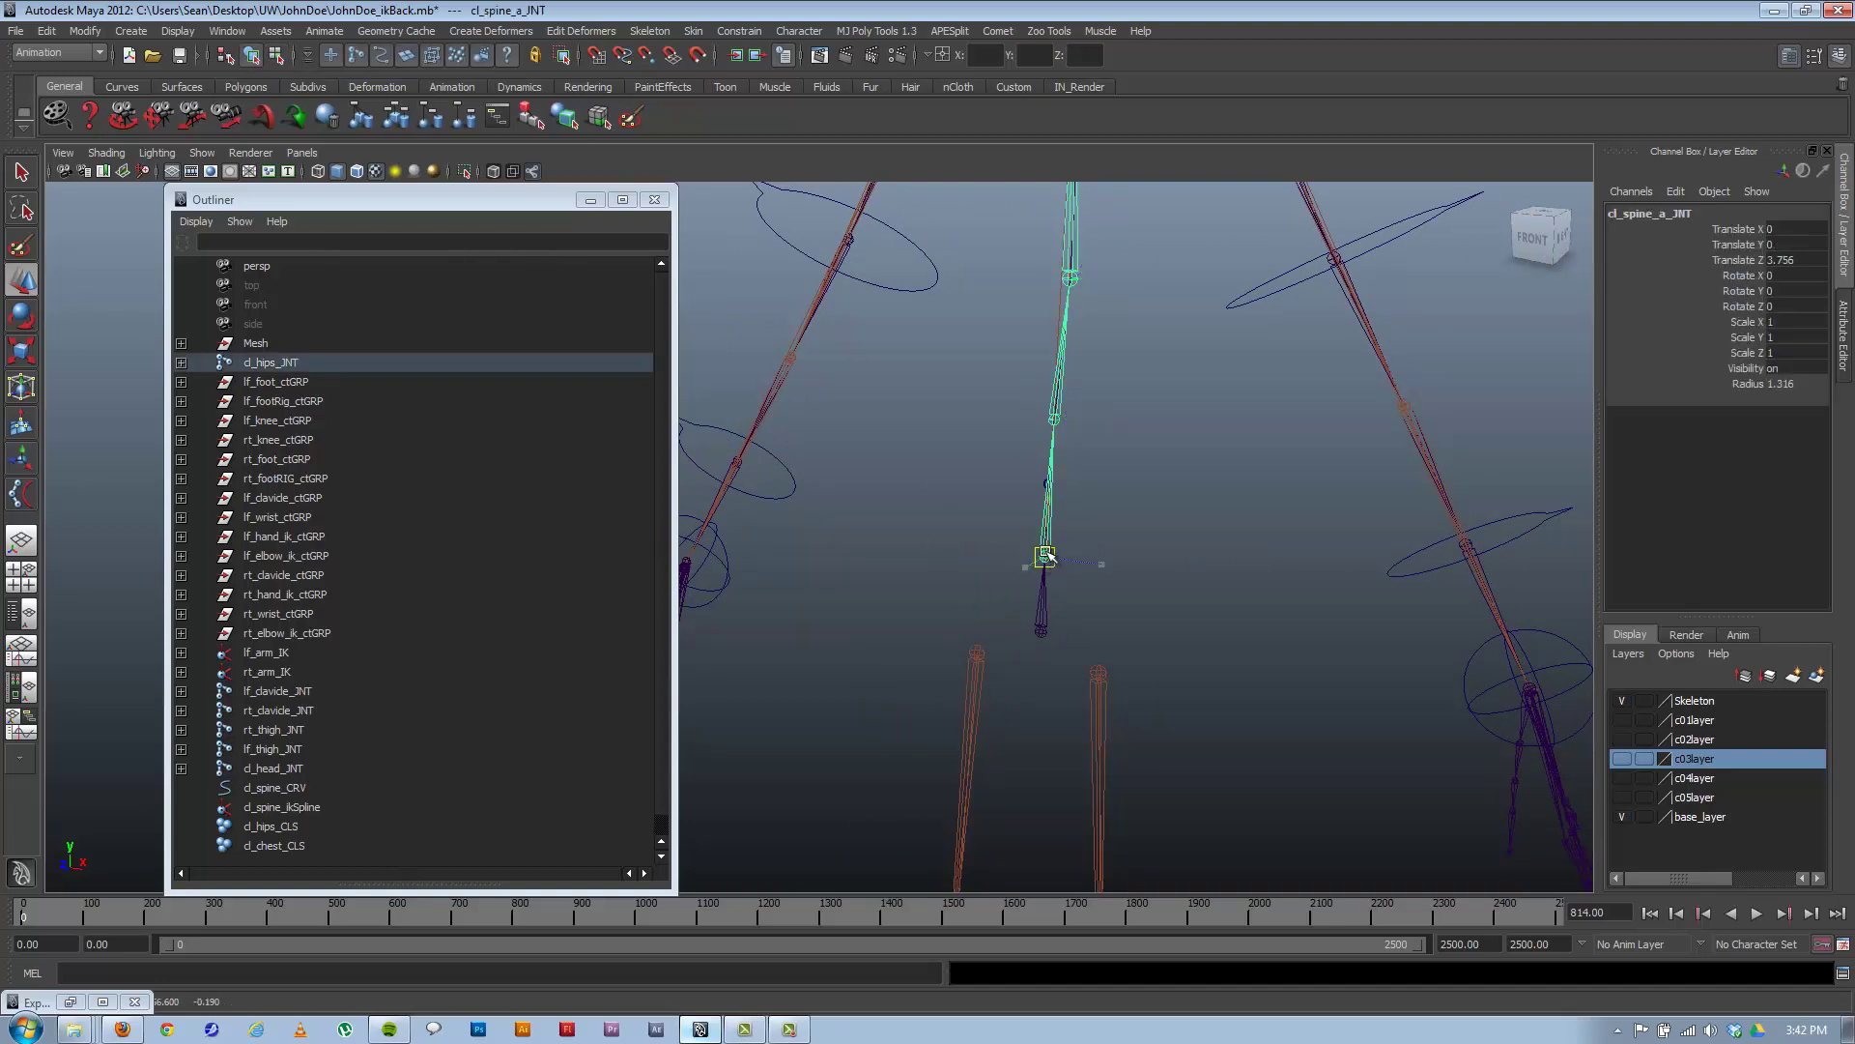
key(e)
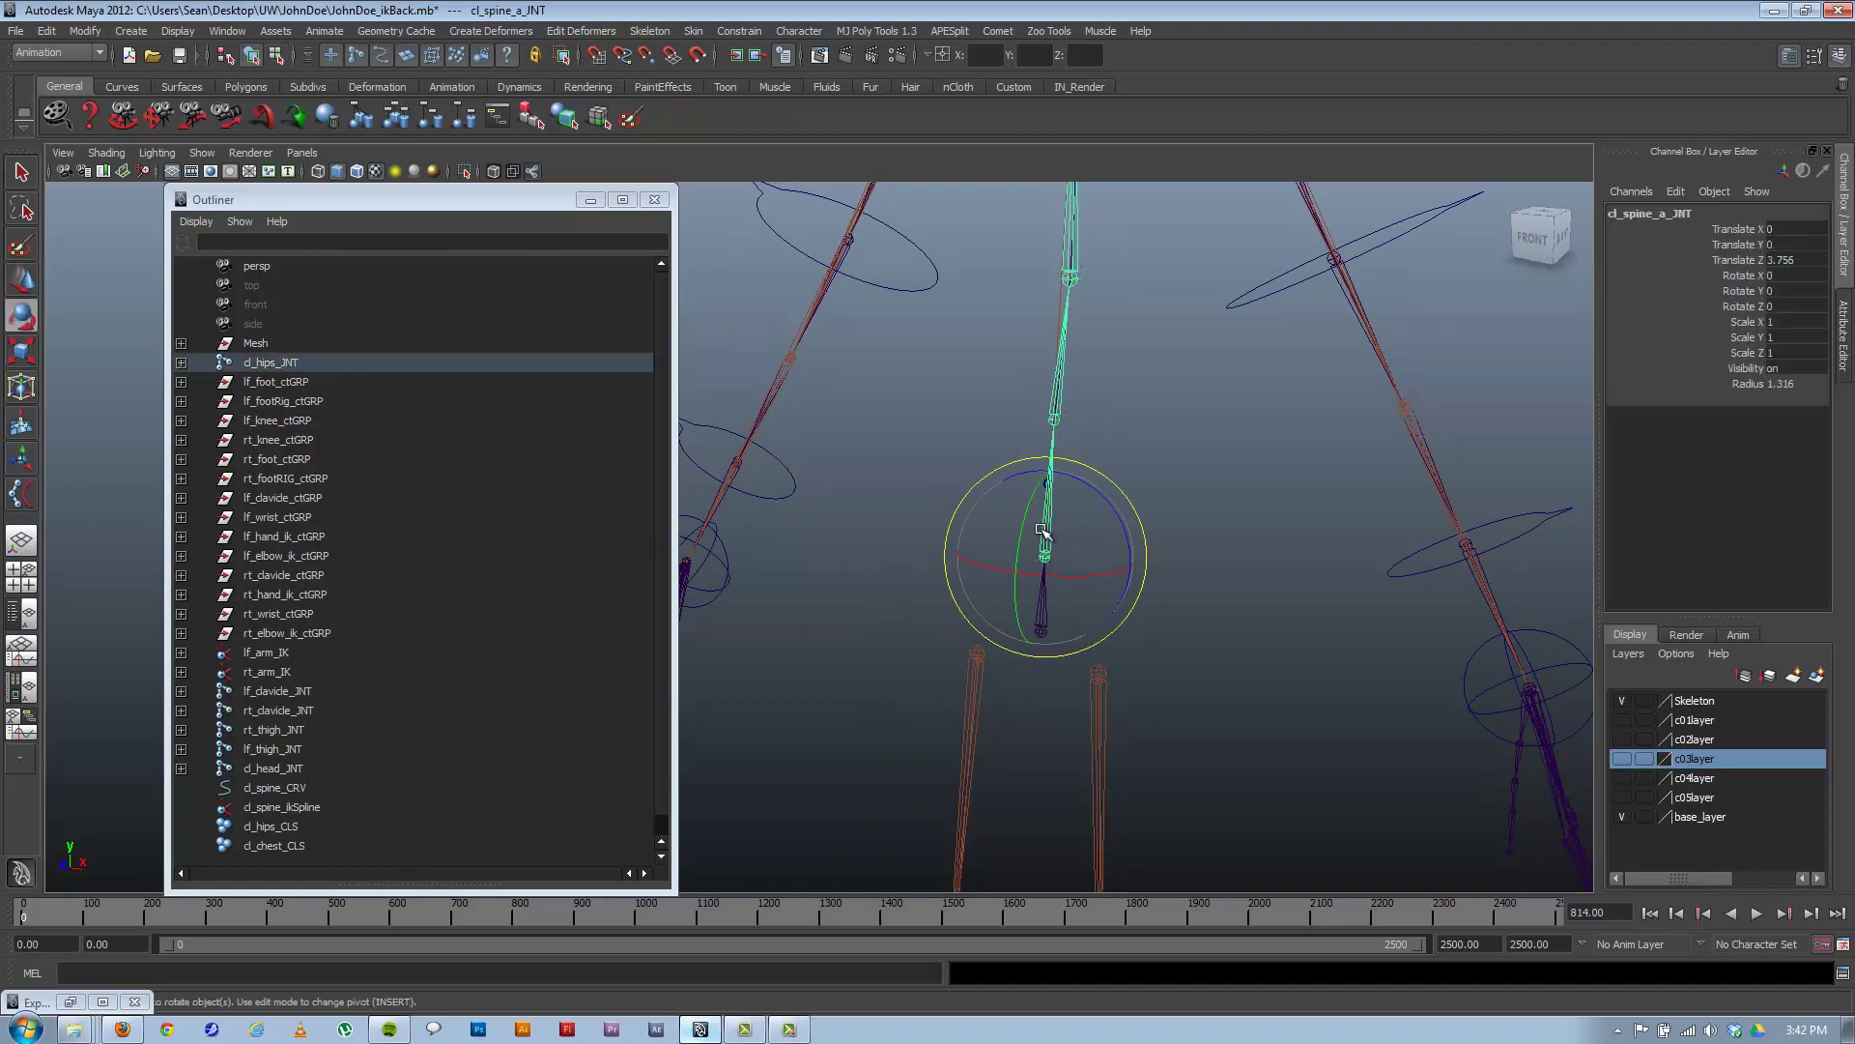
click(1240, 522)
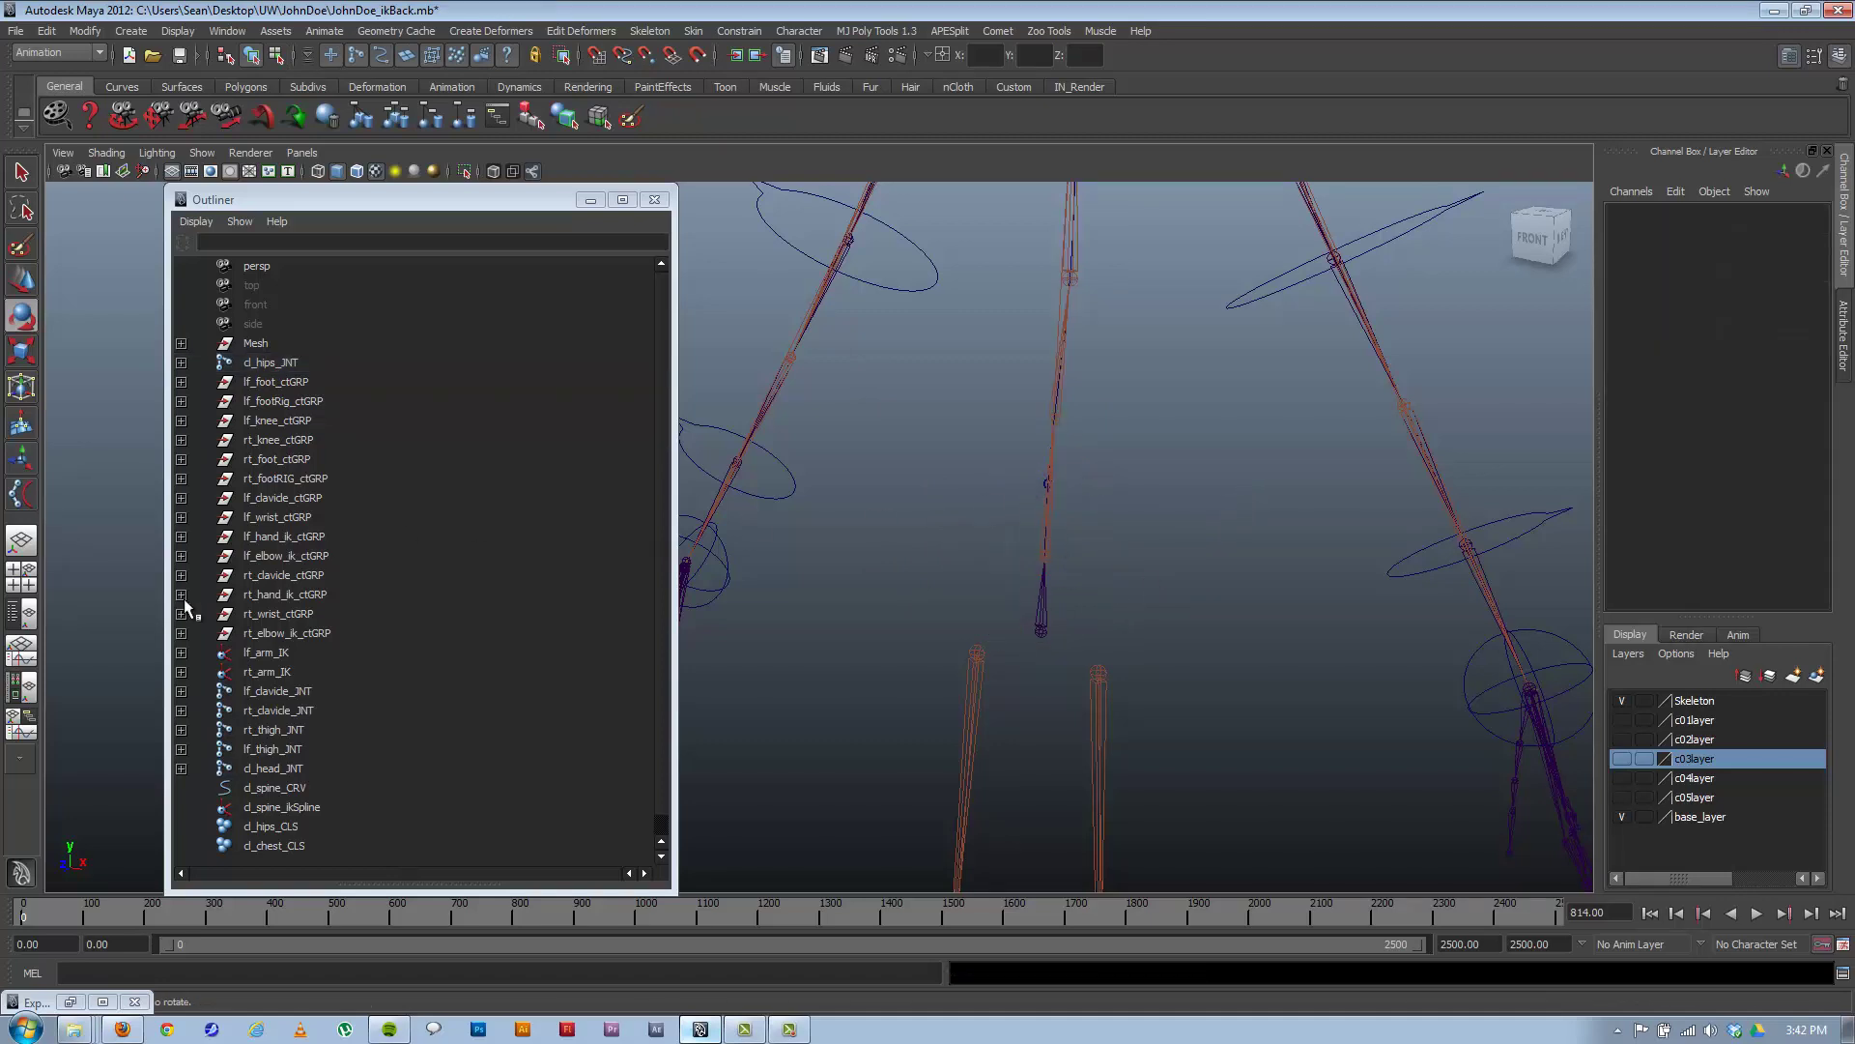
Test the lower spine by moving the cl_hips_CLS cluster freely, undo the move and select cl_spine_a_JNT.
click(271, 826)
key(w)
drag(1048, 493, 1092, 526)
key(ctrl+z)
click(1046, 557)
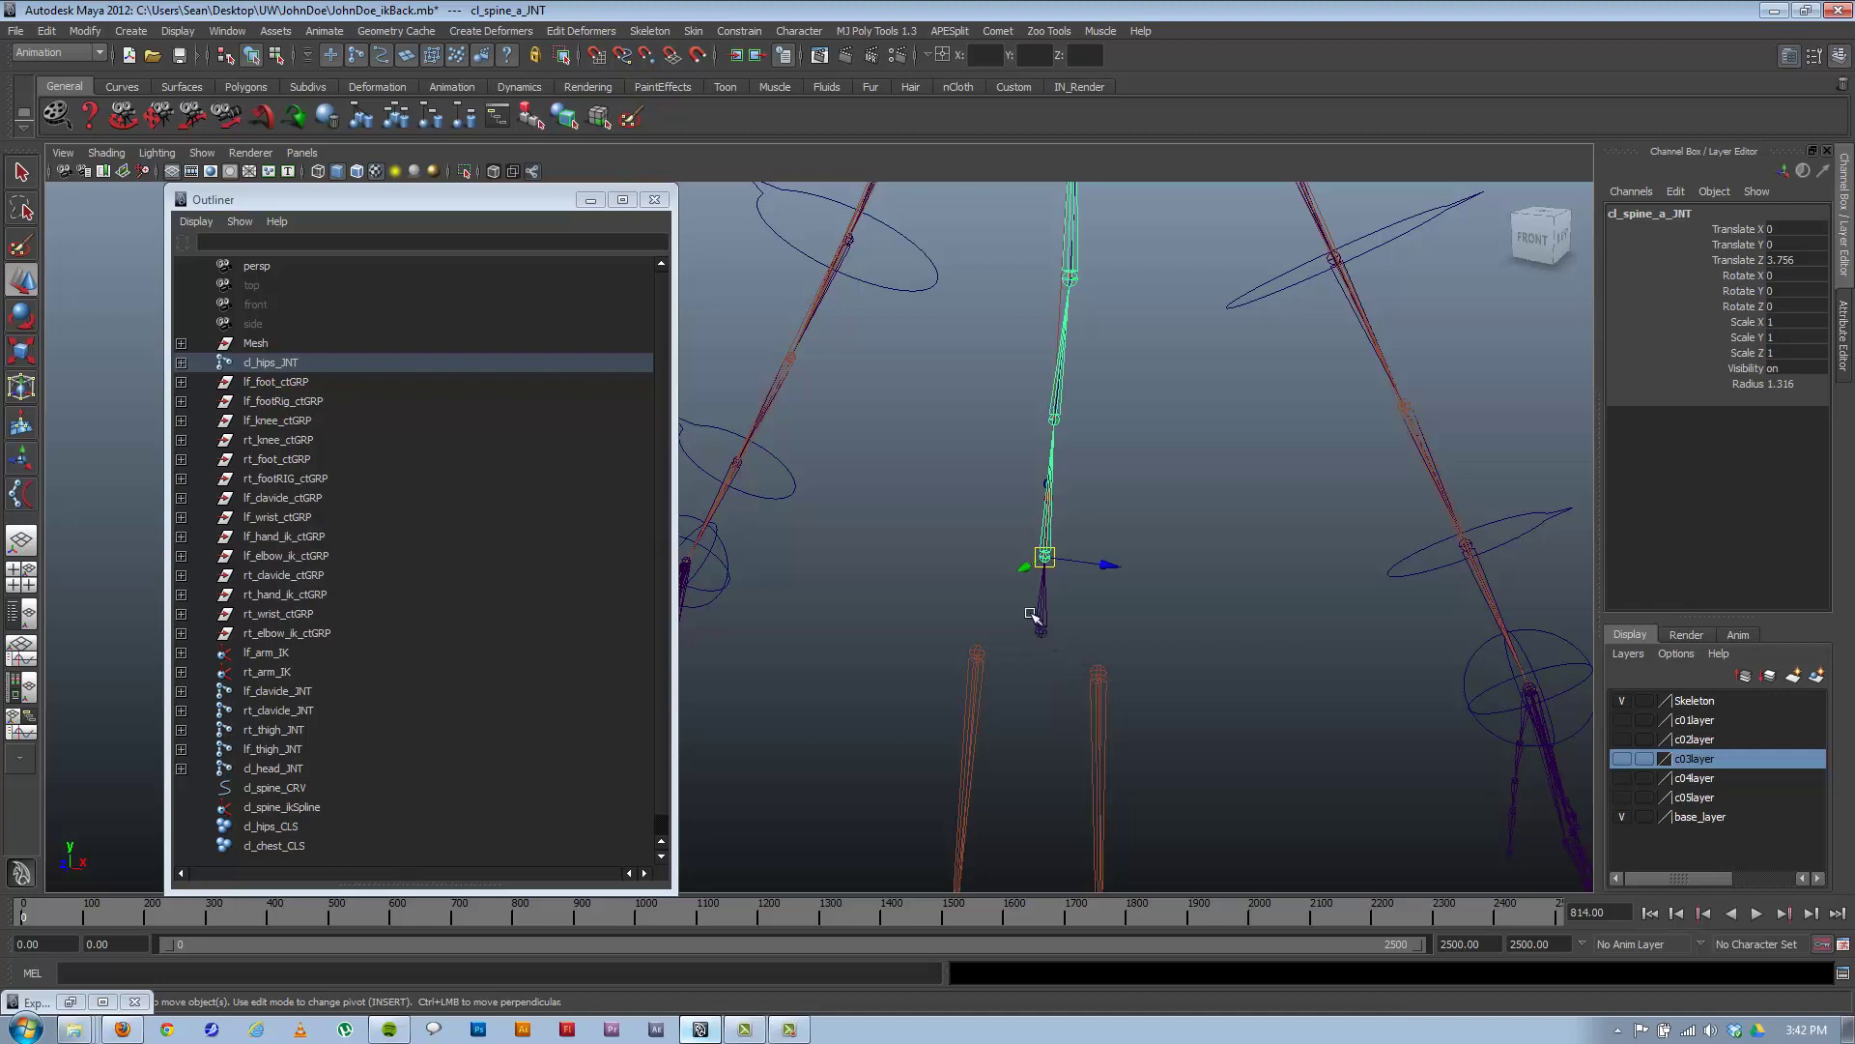
Test moving the root joint cl_hips_JNT freely and undo the move.
click(1042, 631)
alt+right_drag(1099, 631, 976, 556)
alt+middle_drag(973, 553, 967, 595)
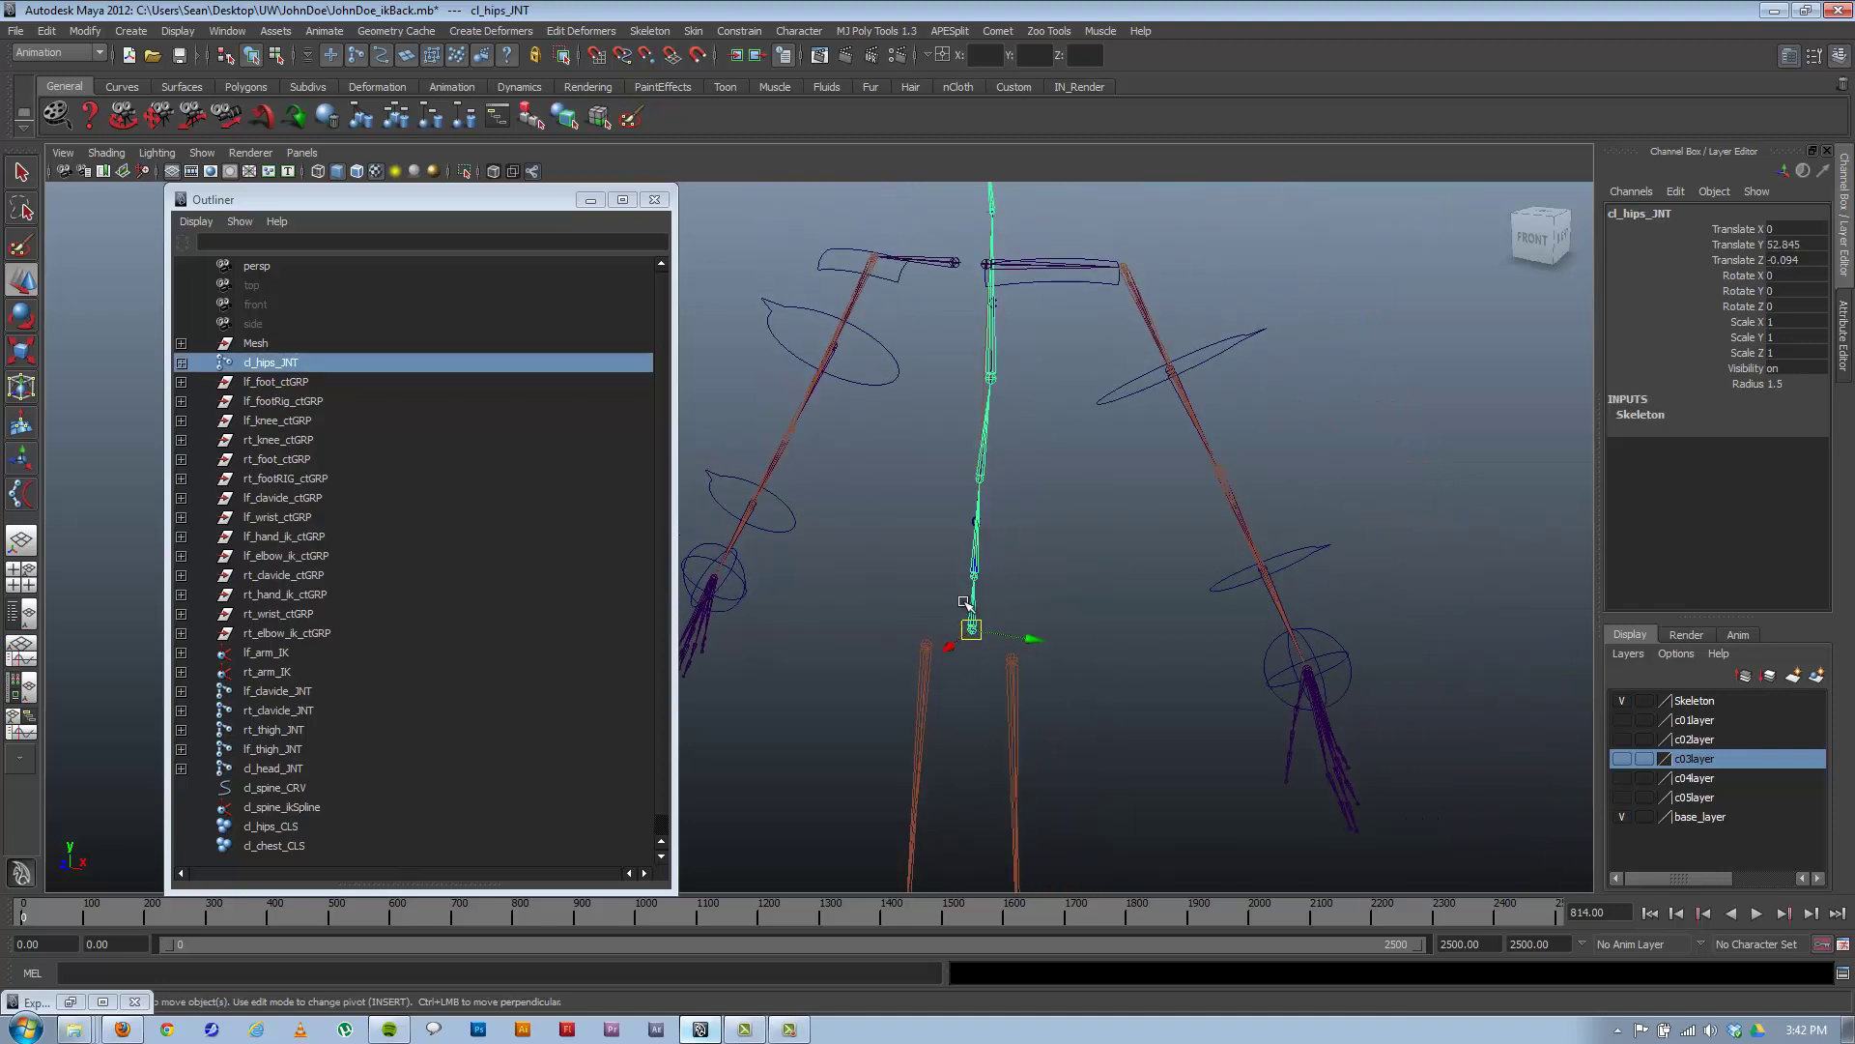
drag(972, 629, 1048, 608)
key(ctrl+z)
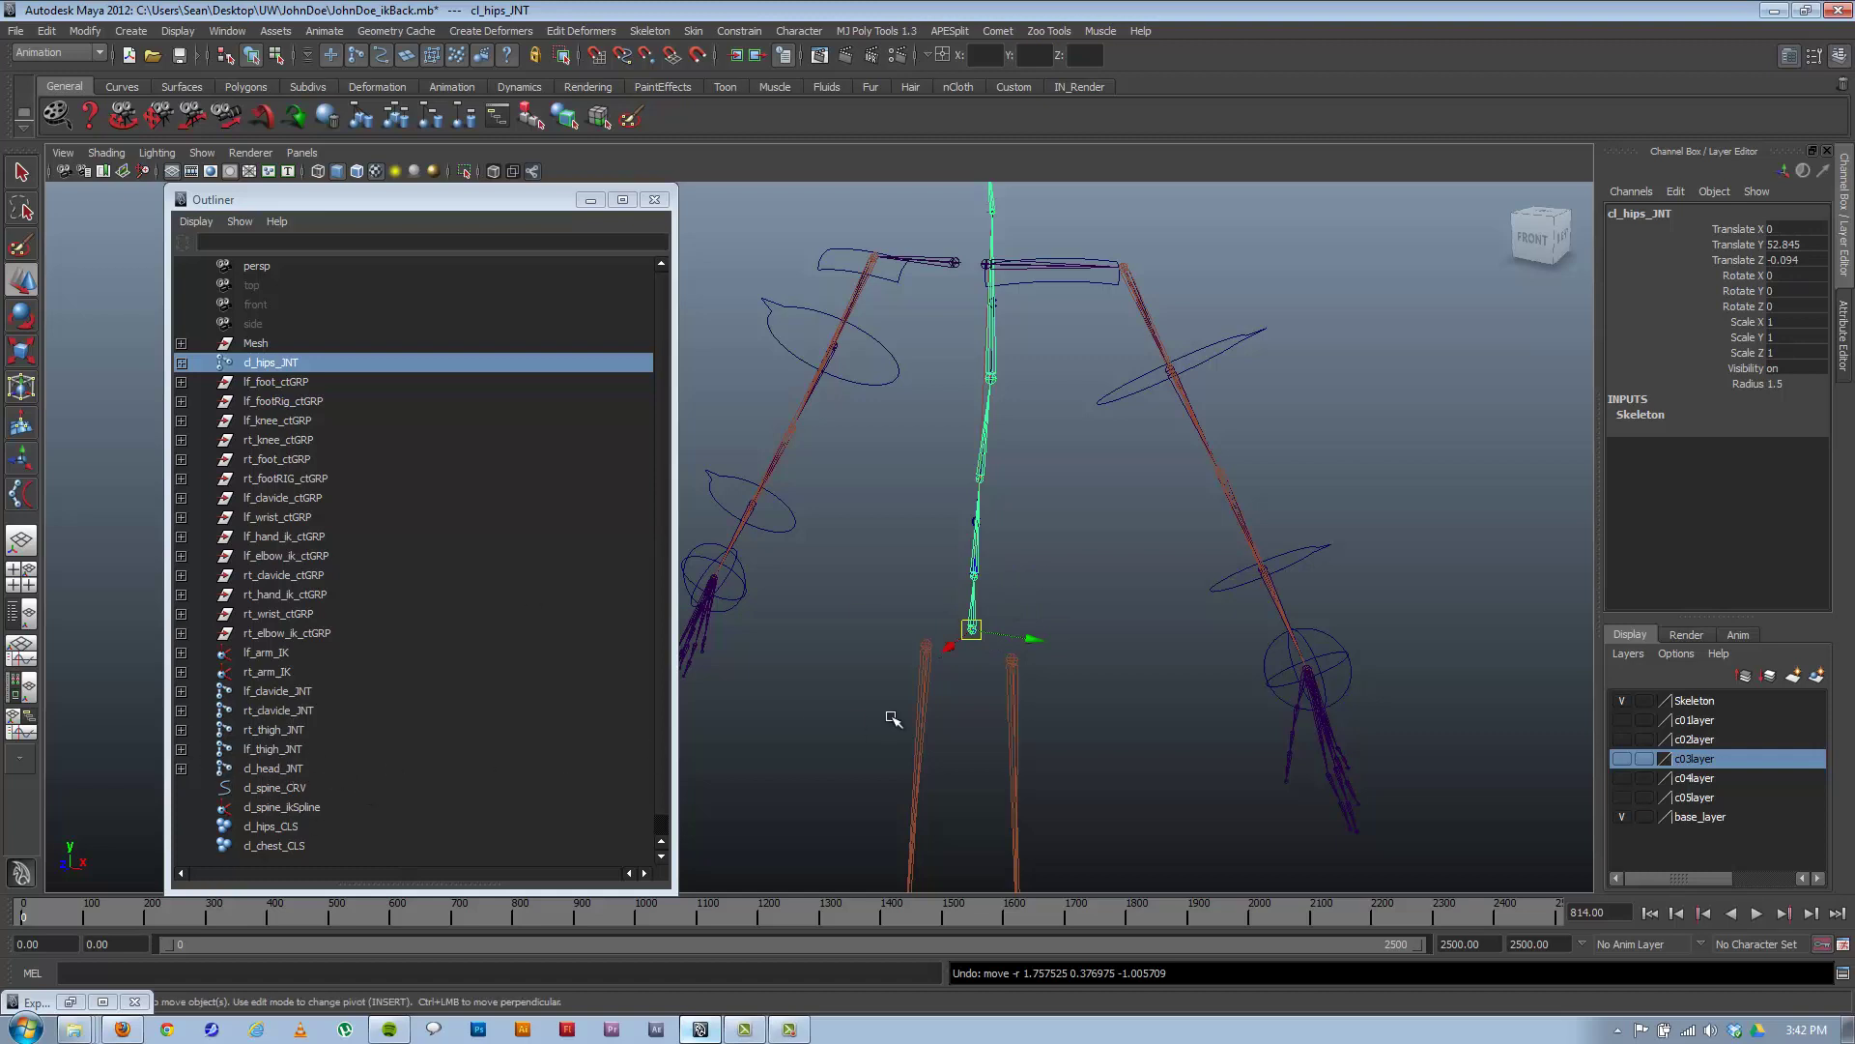
Turn off discrete rotation for the Rotate tool, test-rotate cl_hips_JNT about X and undo the rotation.
key(e)
click(969, 658)
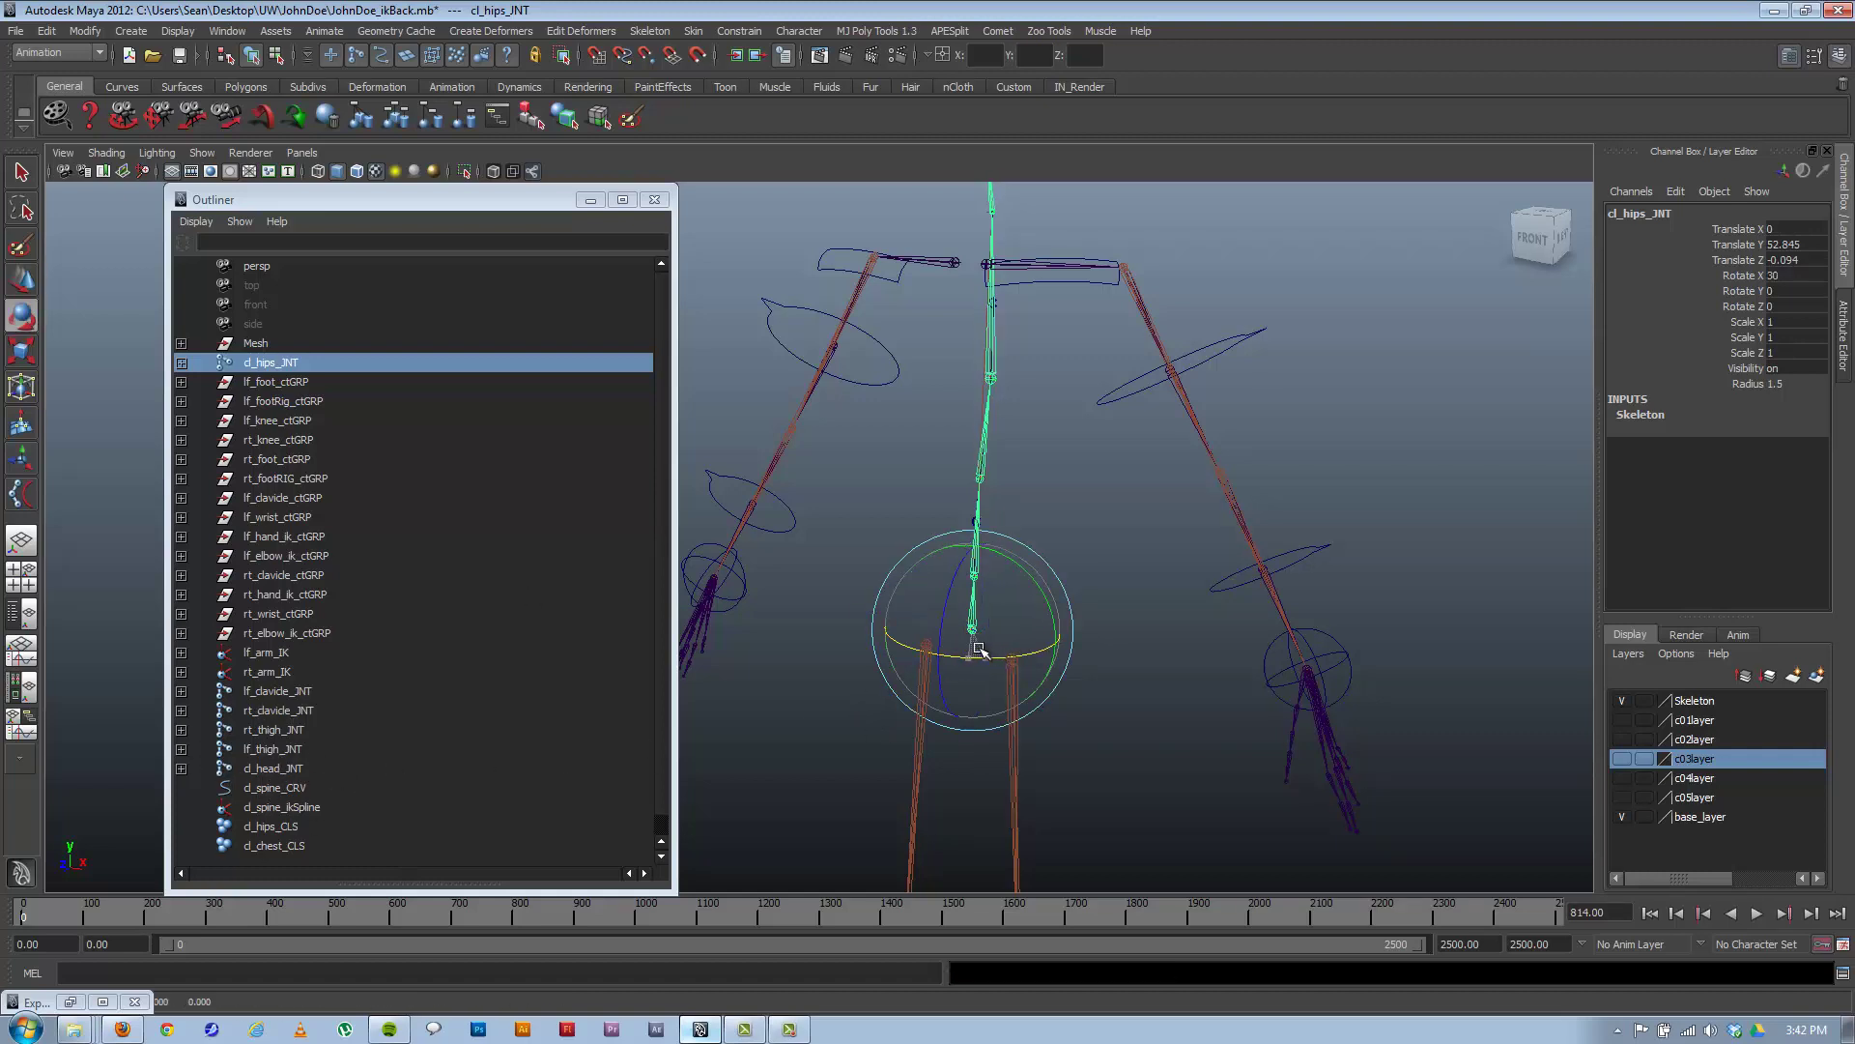
double_click(21, 317)
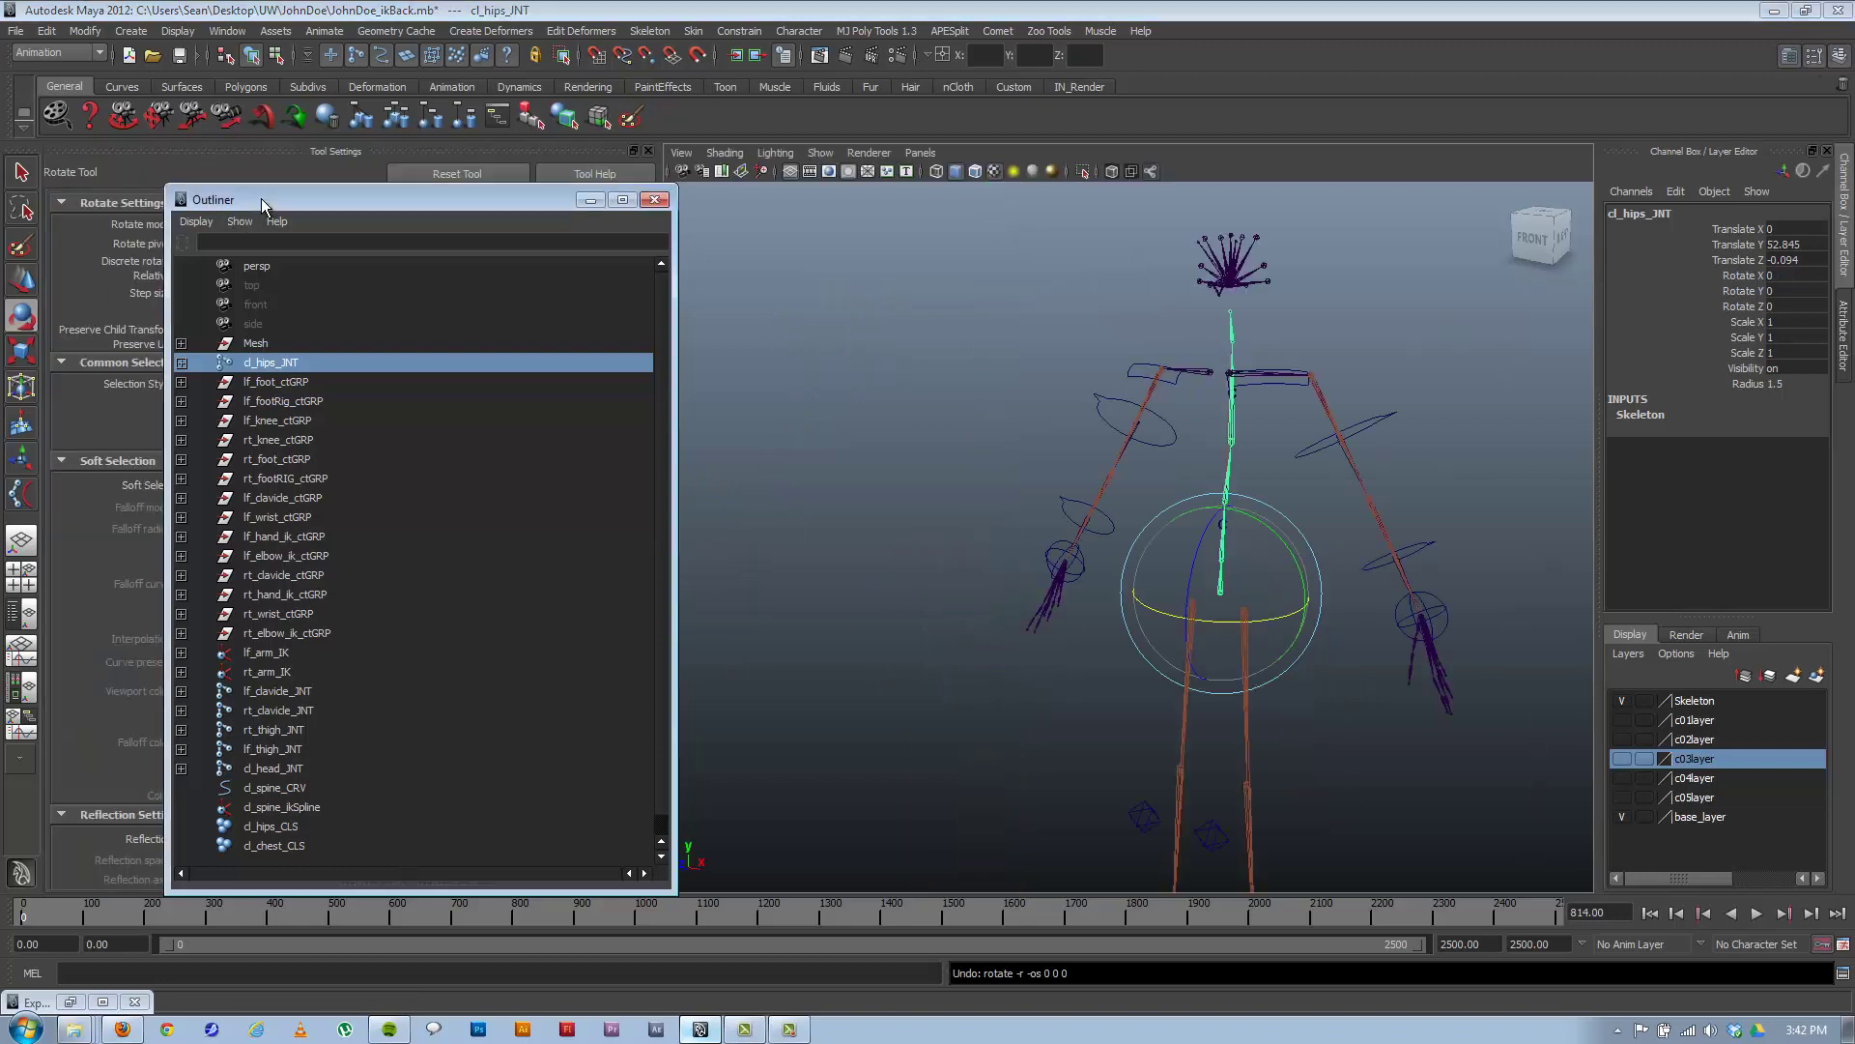
drag(257, 199, 226, 521)
click(191, 259)
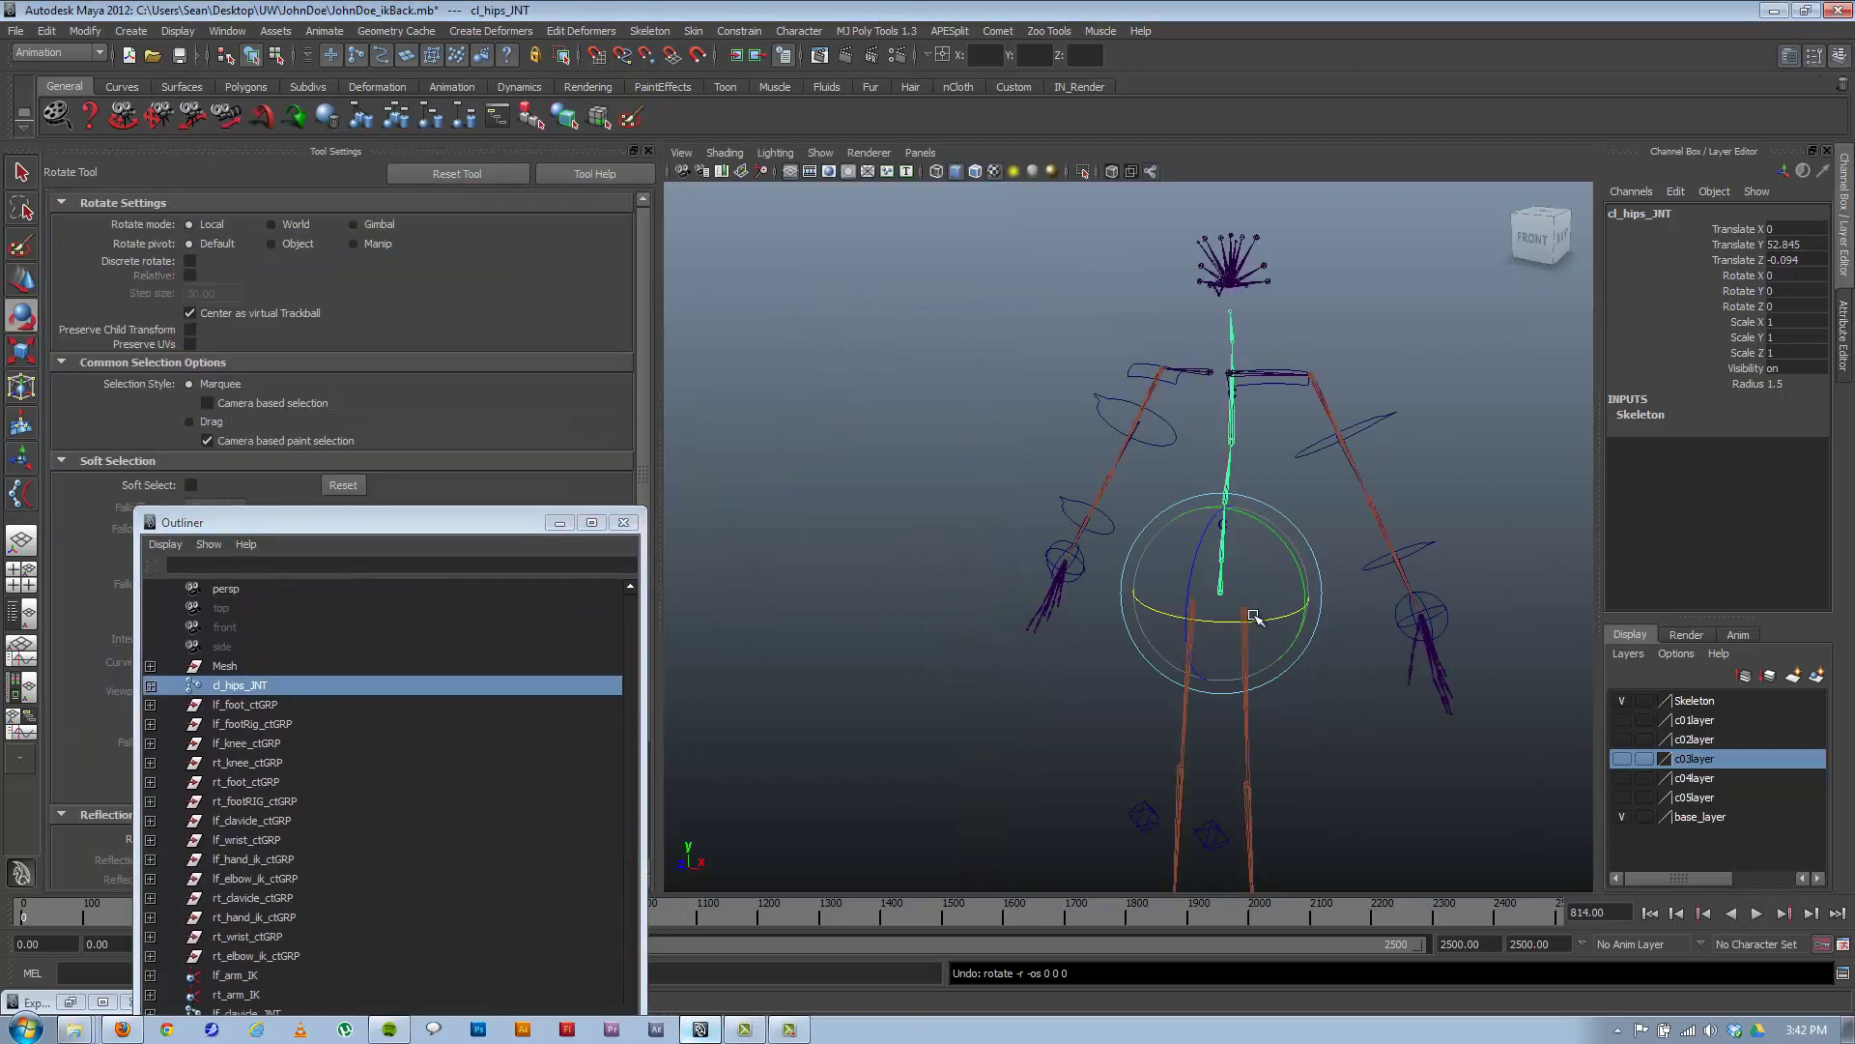
mouse_move(1249, 612)
mouse_down()
mouse_move(1300, 619)
mouse_move(1209, 617)
mouse_move(1279, 612)
mouse_up()
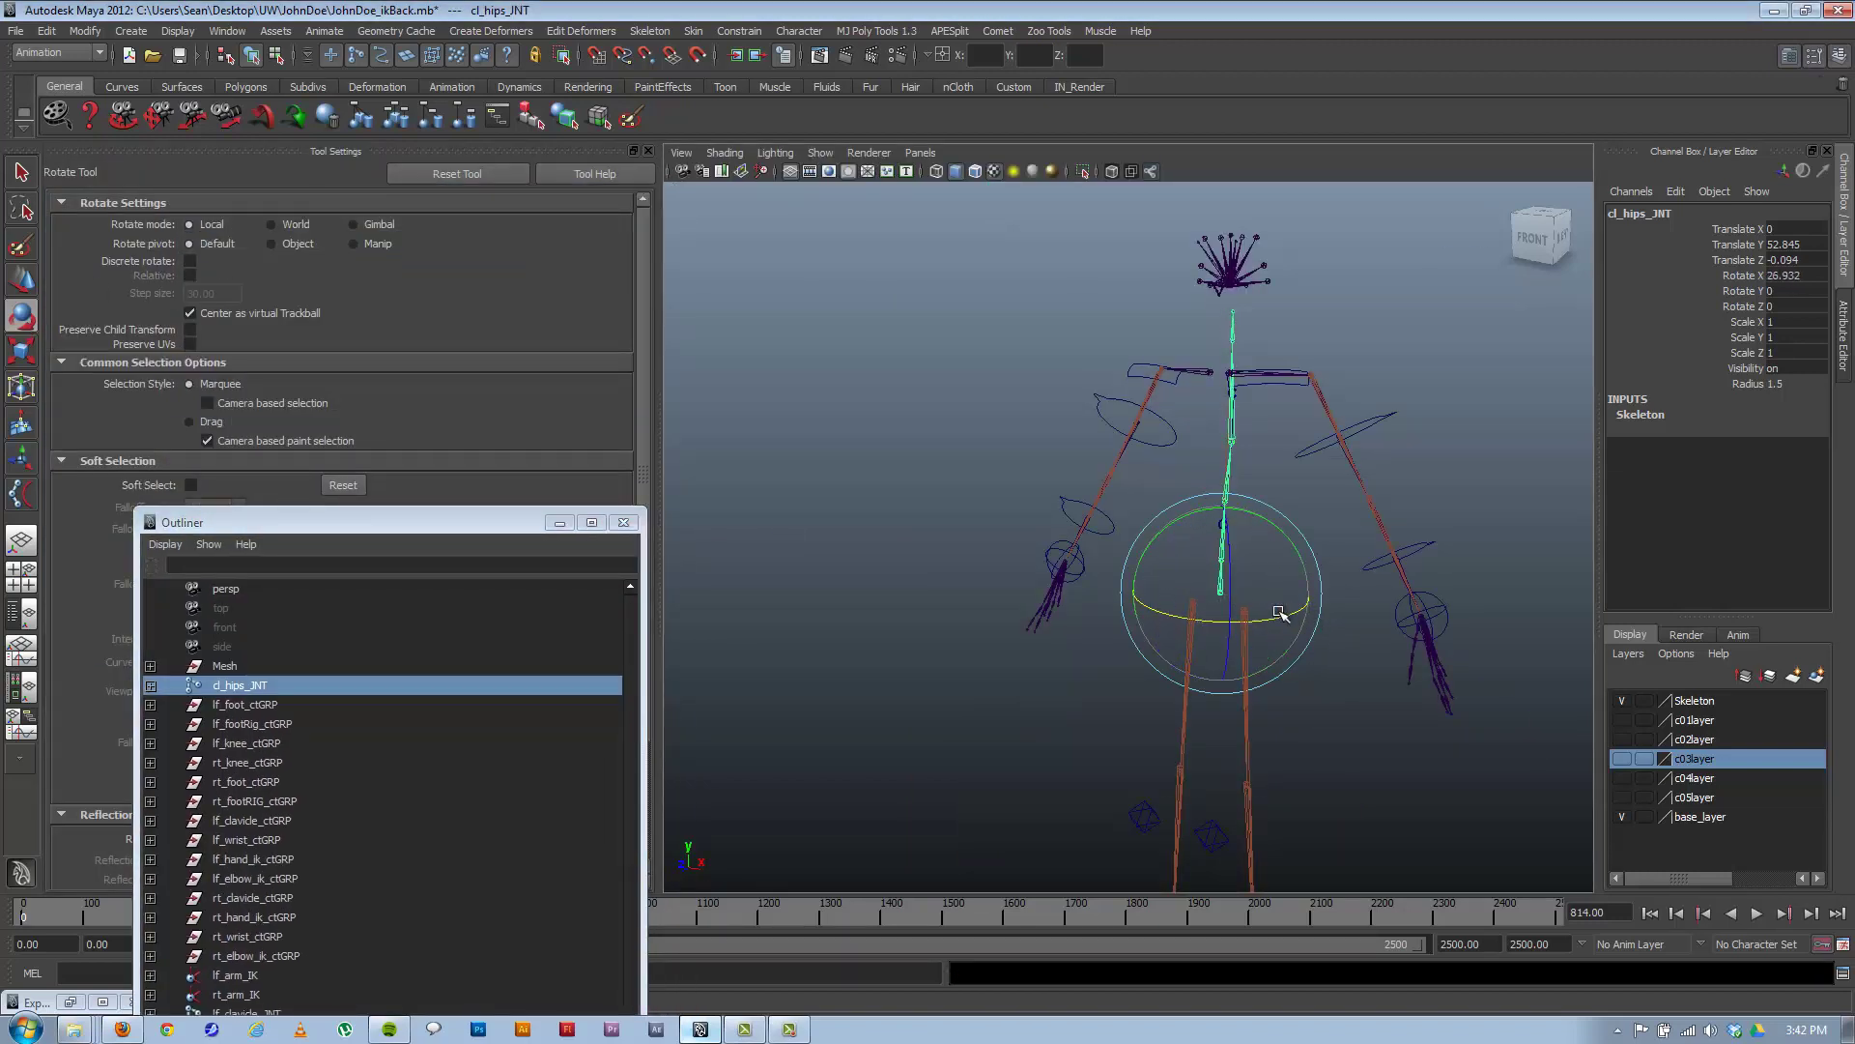
key(ctrl+z)
Examine the pivot of cl_spine_a_JNT in relation to the hips joint and clear the selection.
alt+middle_drag(1128, 638, 1034, 635)
alt+right_drag(1034, 635, 1388, 745)
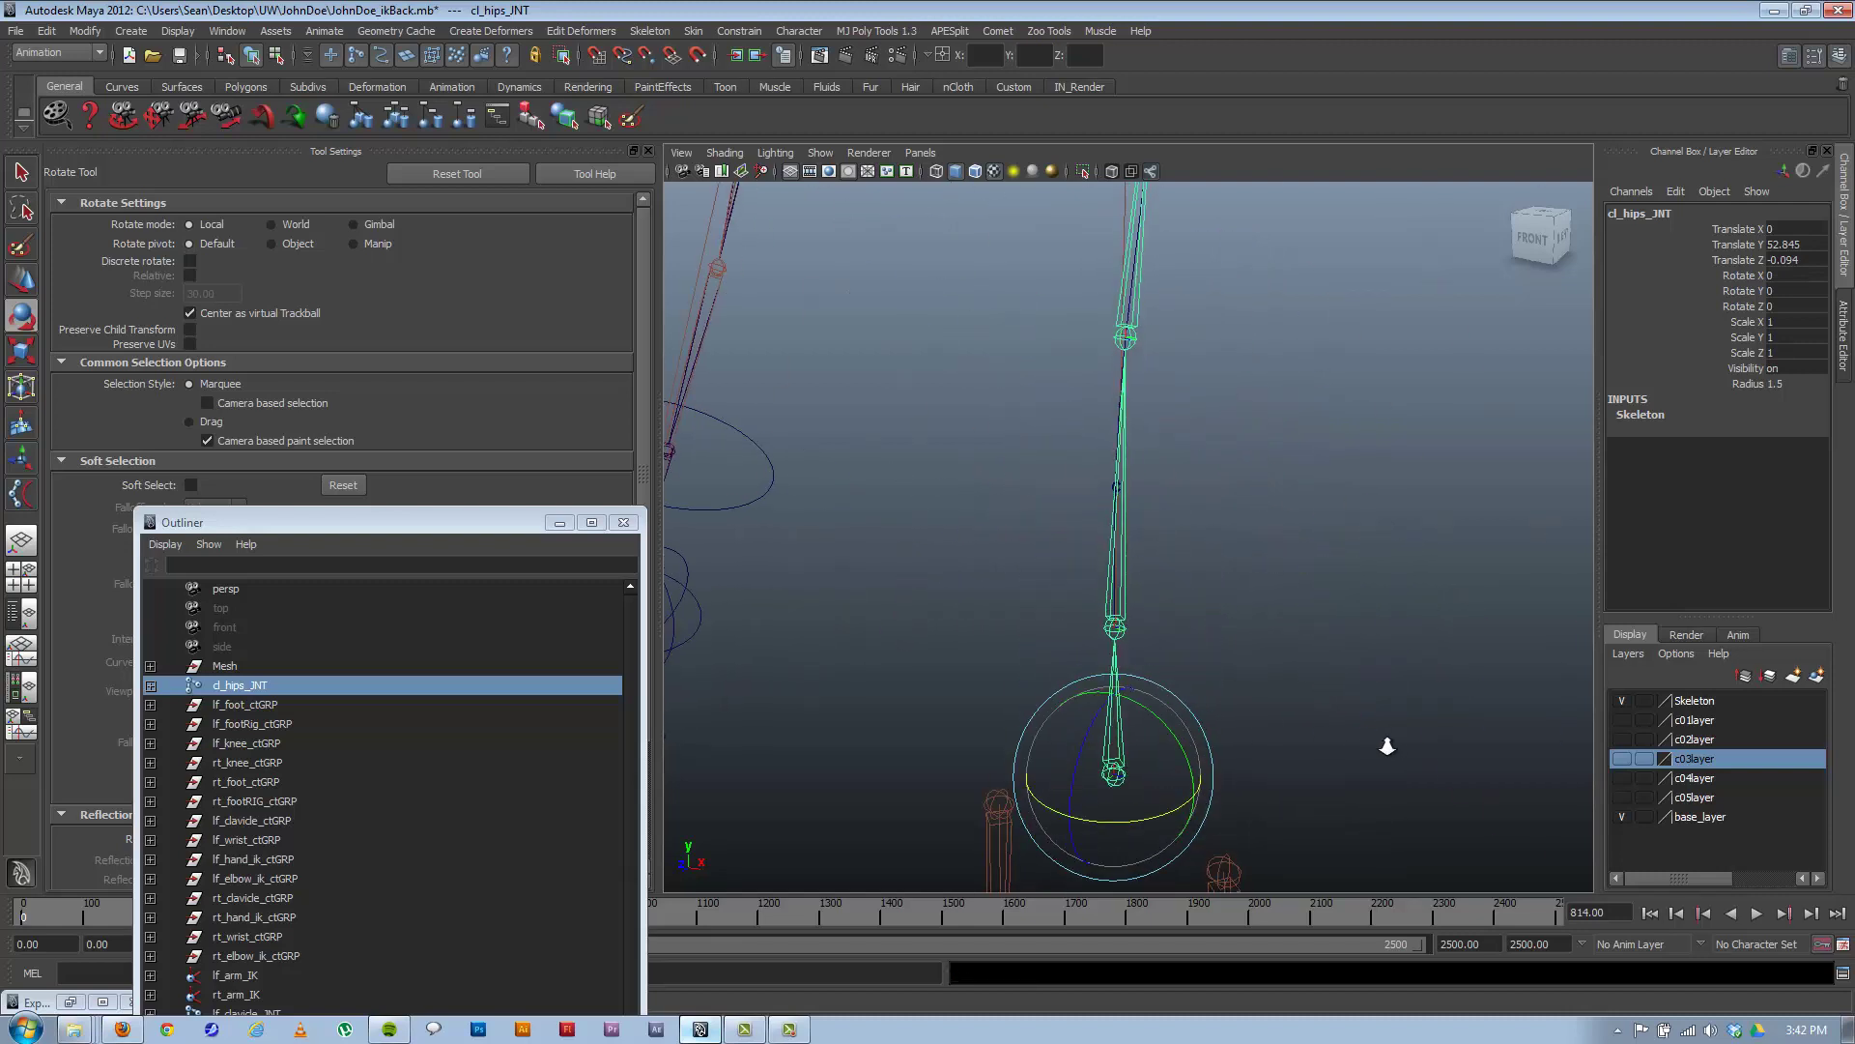
click(1123, 624)
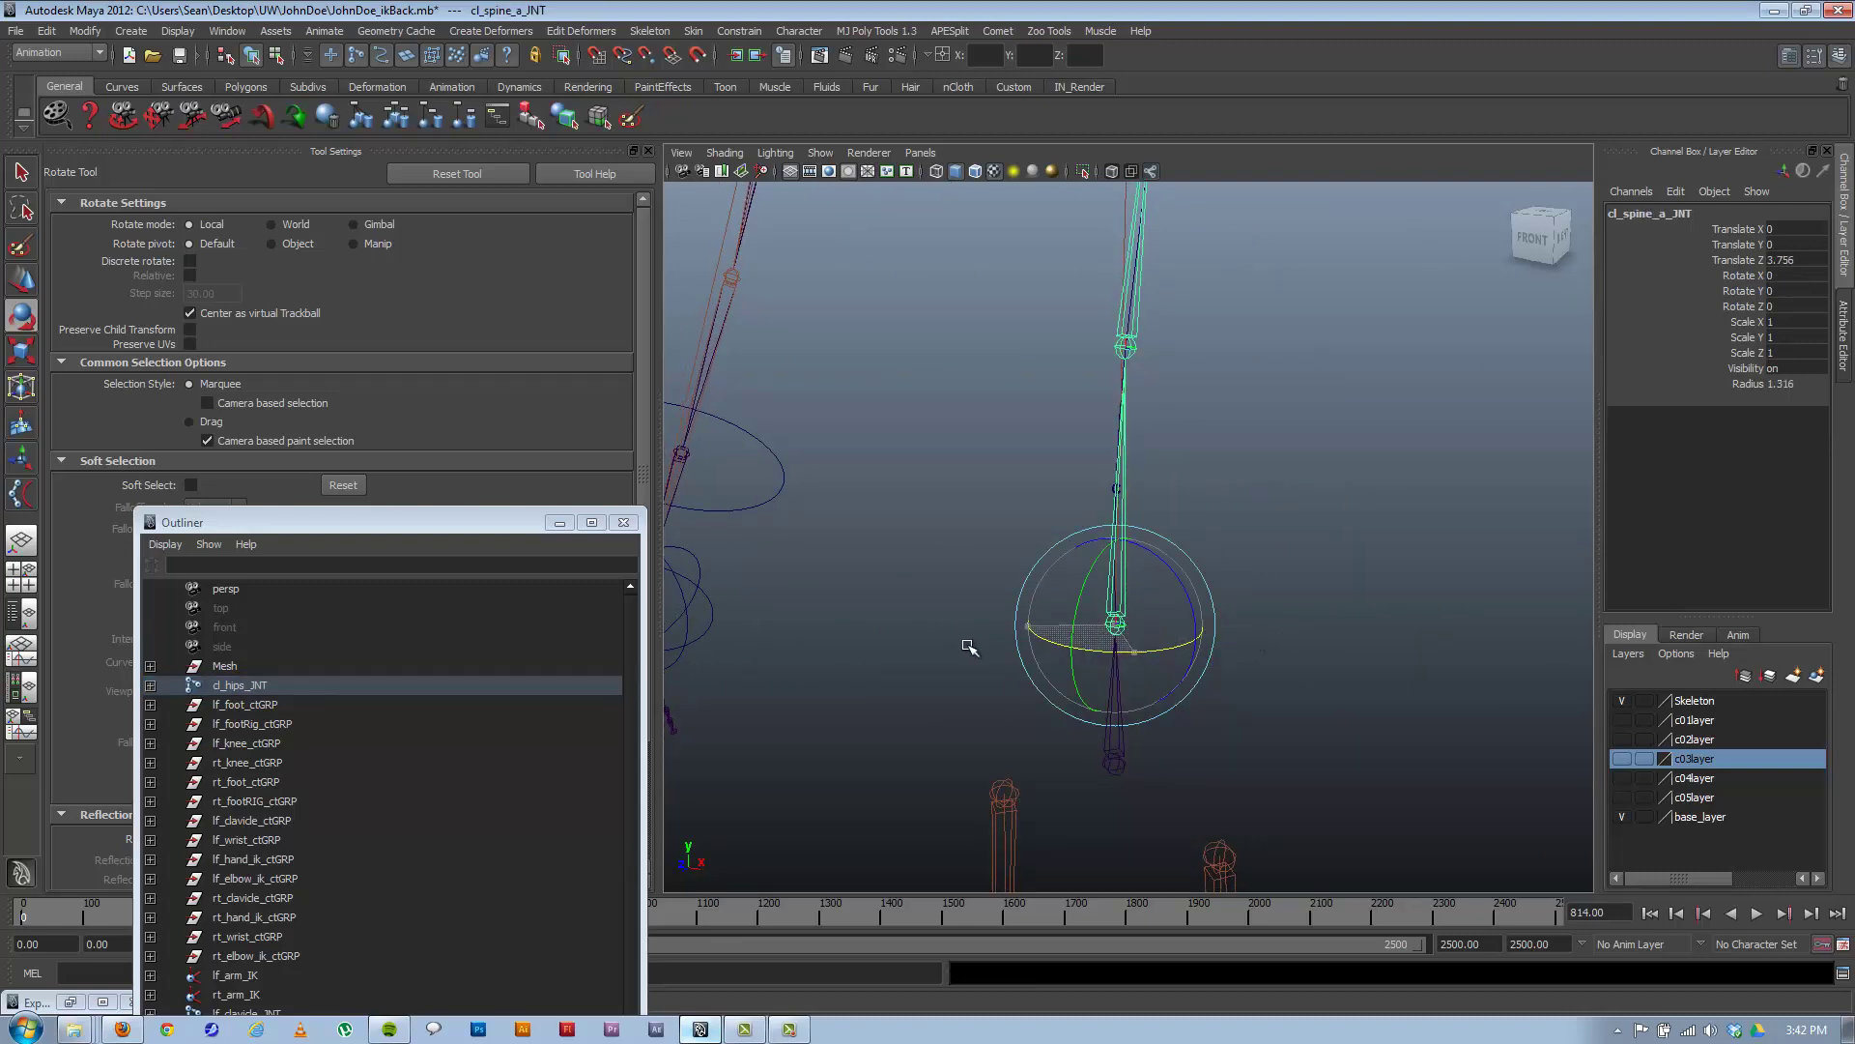
alt+right_drag(1392, 634, 1020, 478)
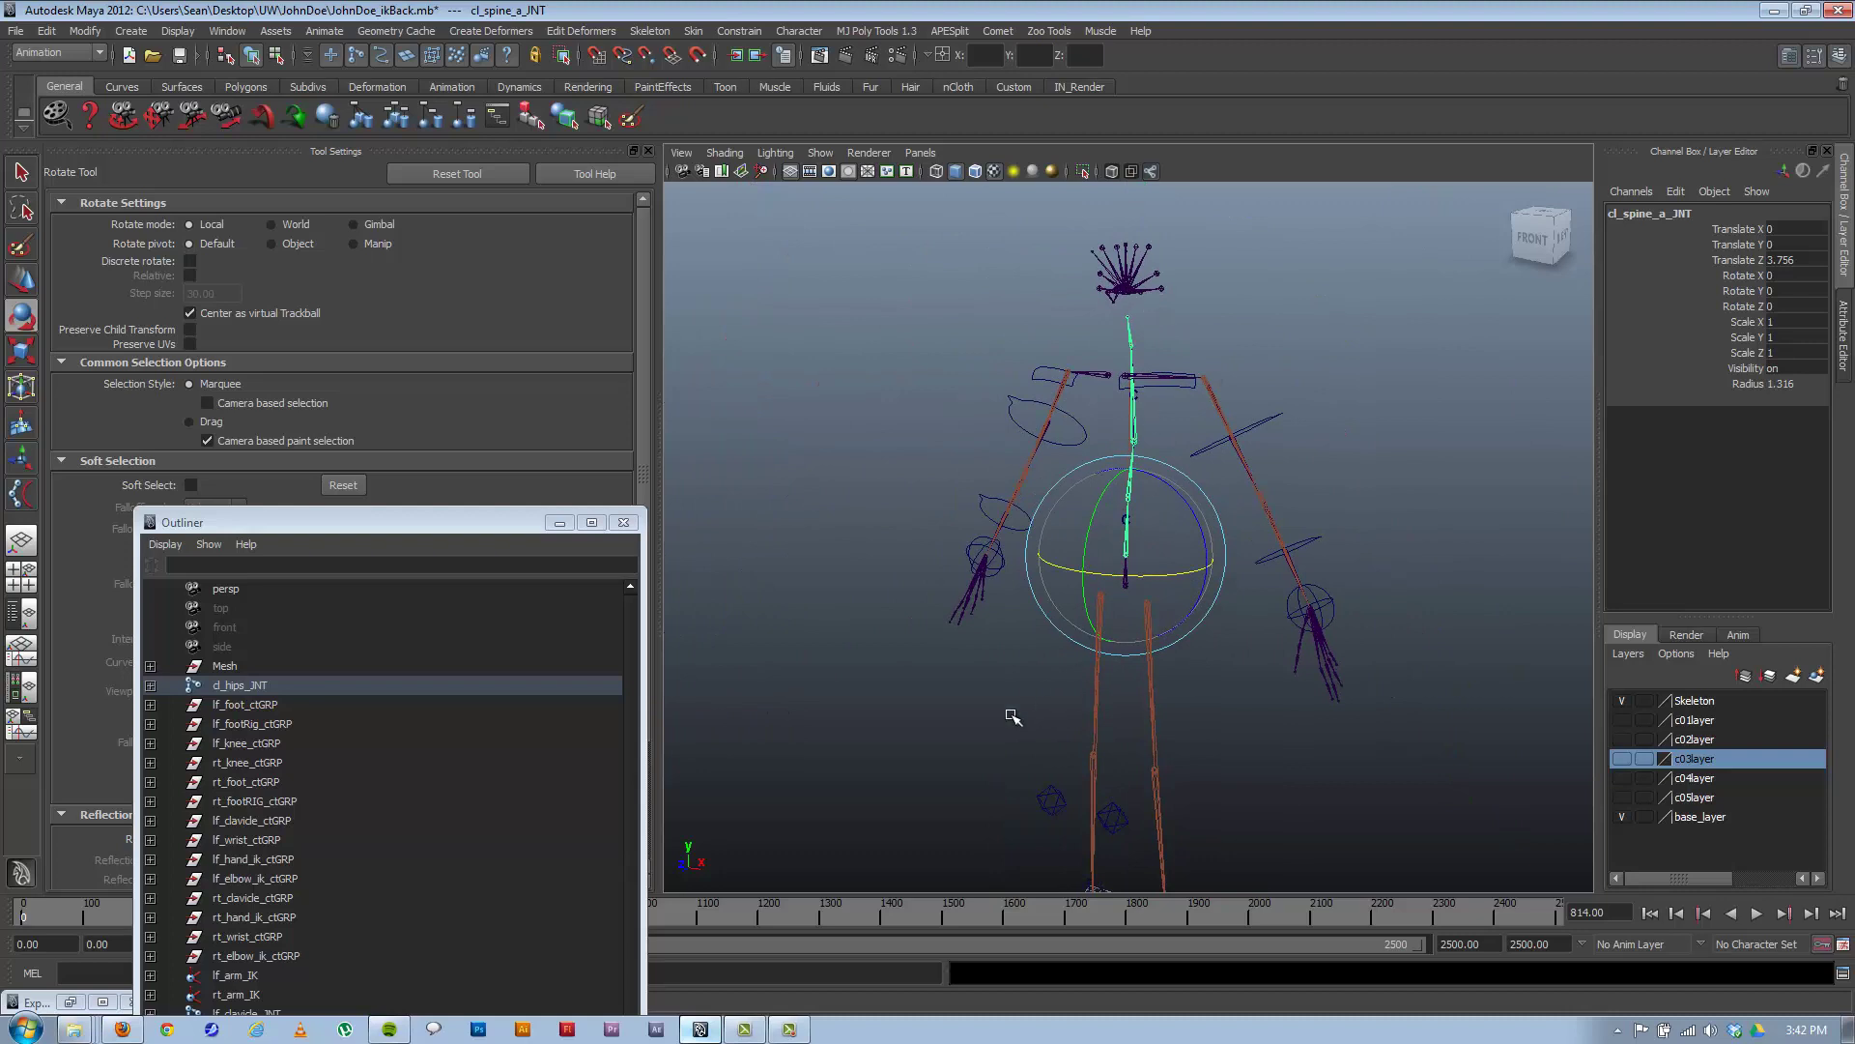
alt+right_drag(1015, 717, 1217, 731)
click(1295, 646)
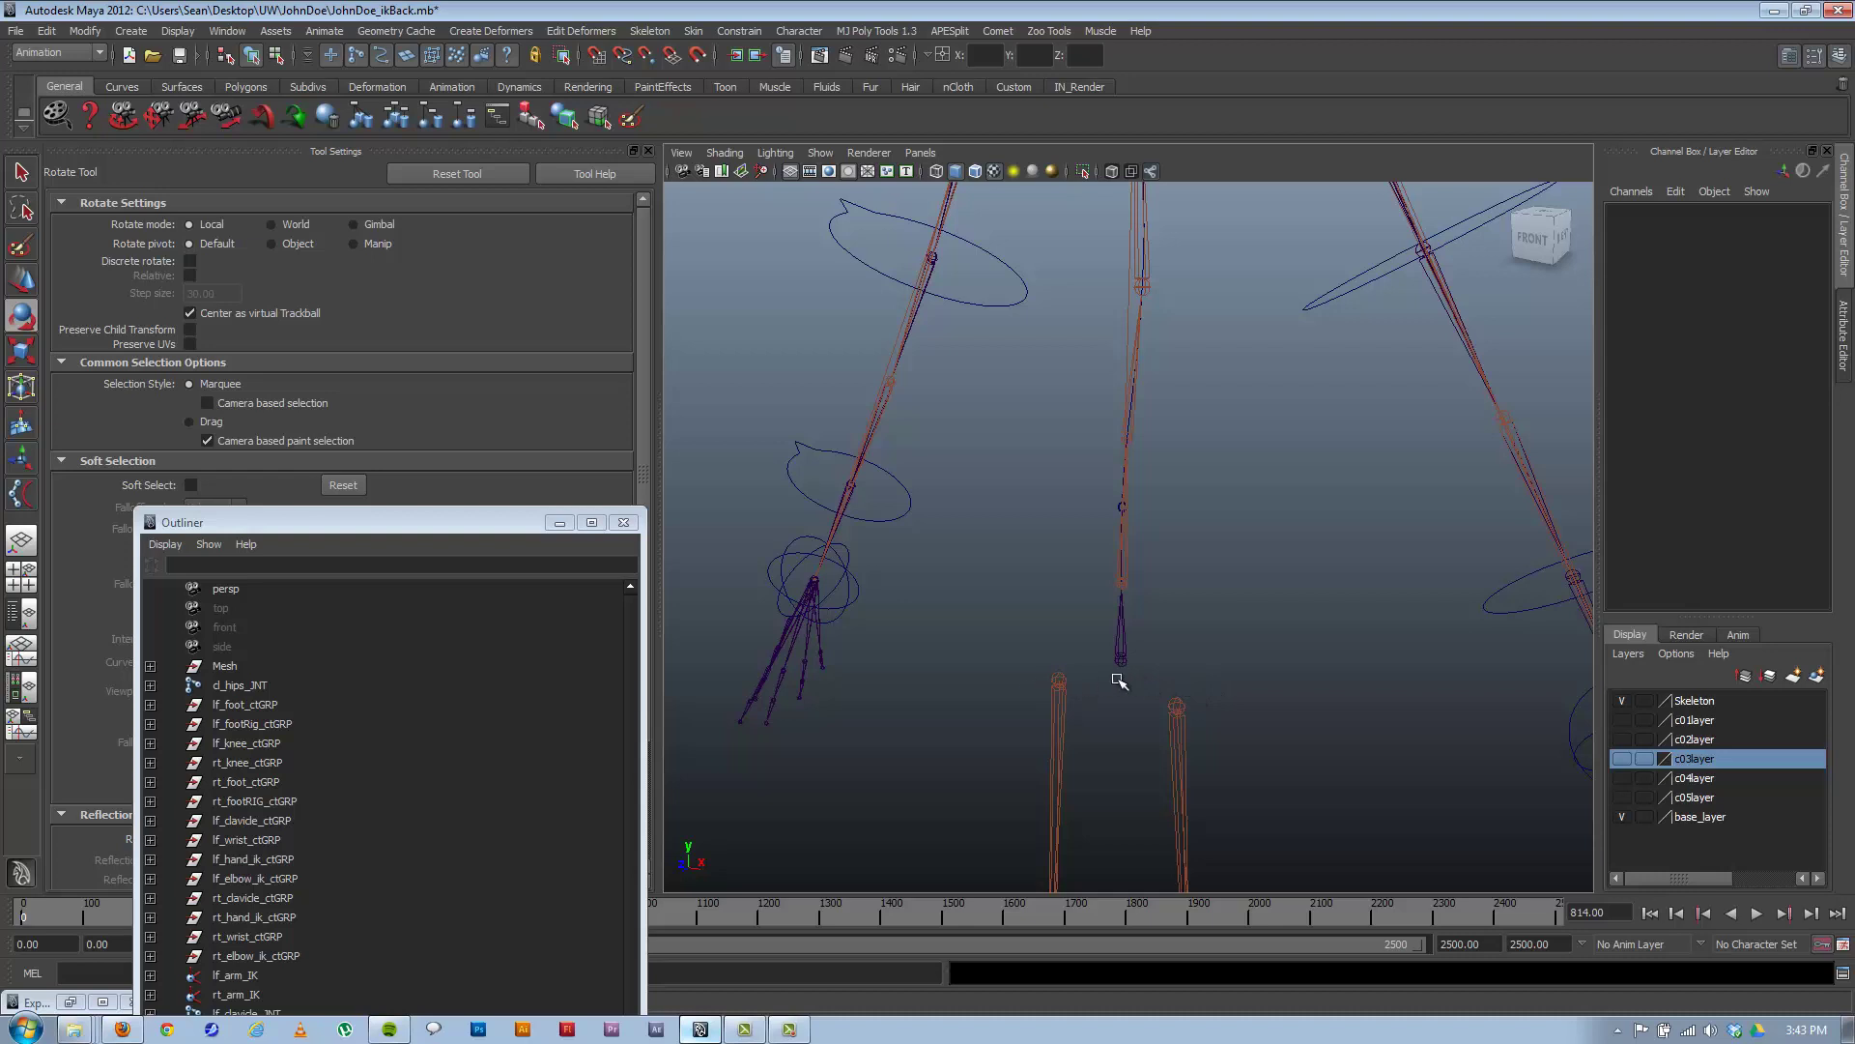
click(560, 522)
alt+right_drag(1241, 666, 1005, 686)
alt+middle_drag(1079, 658, 1016, 470)
alt+drag(875, 583, 936, 598)
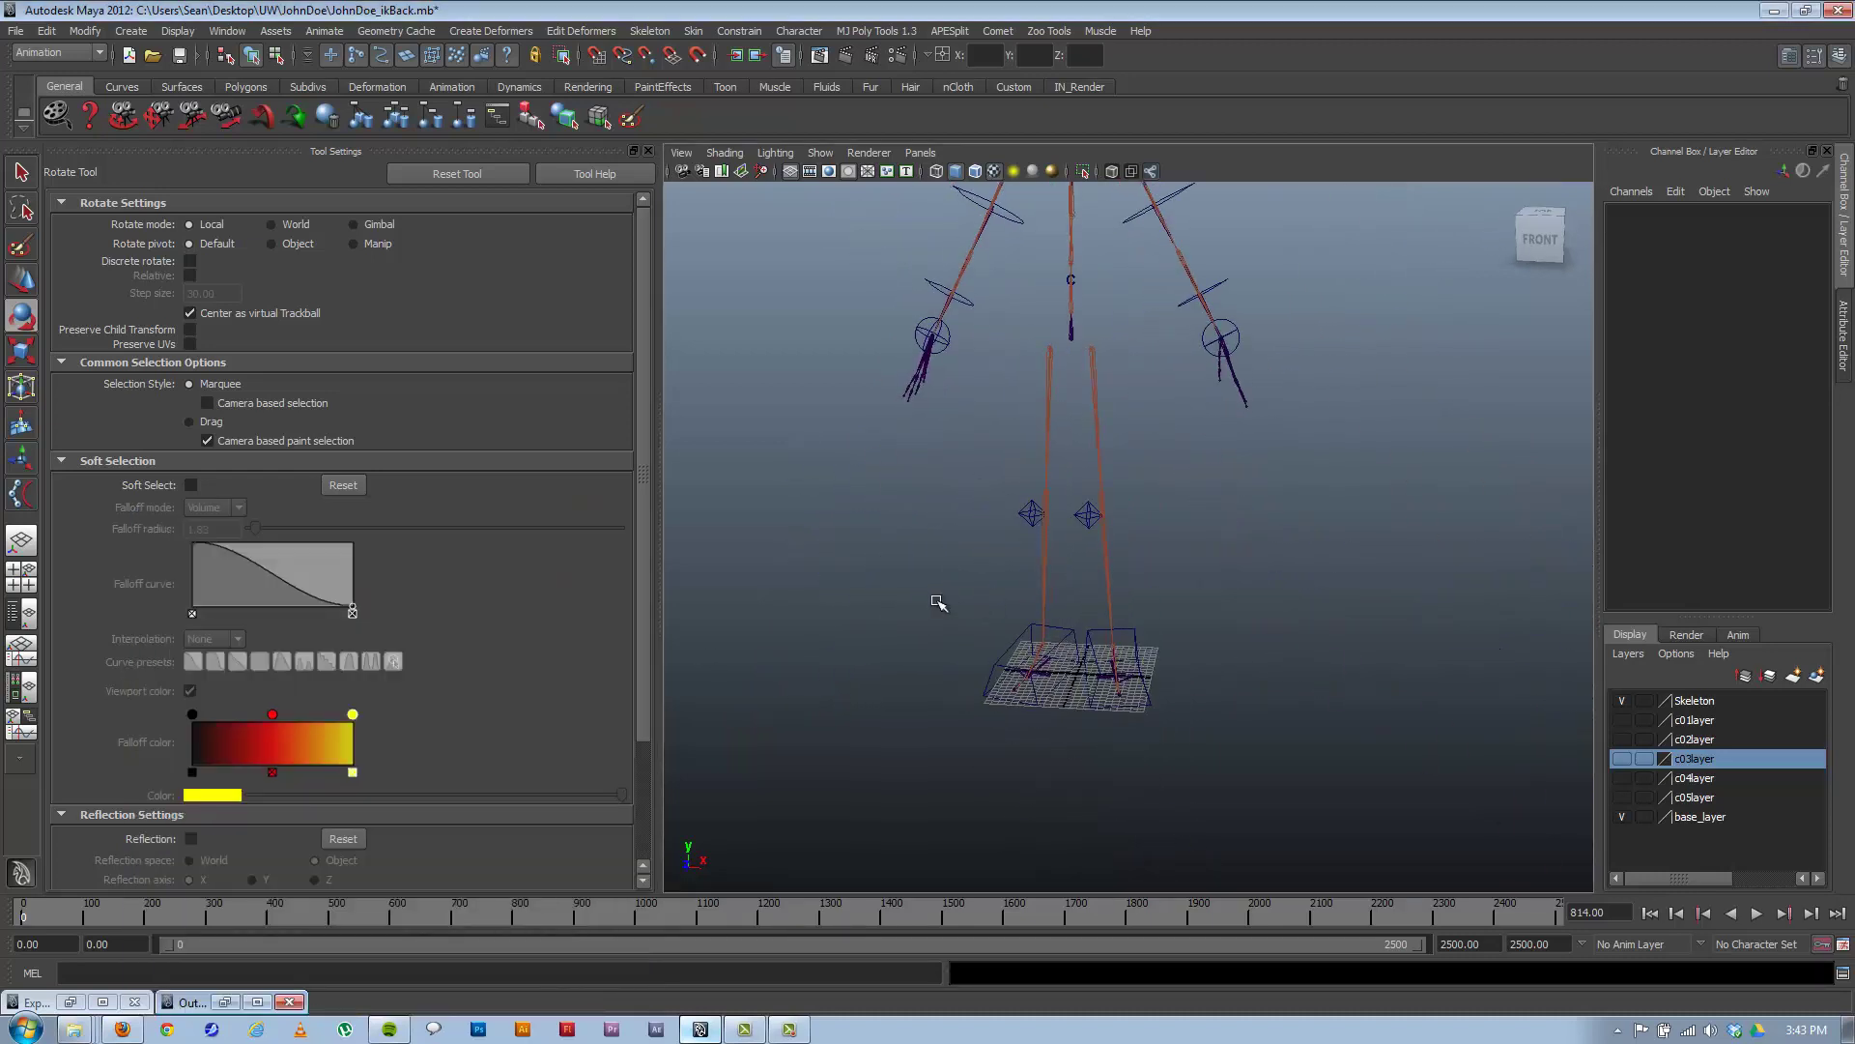
alt+right_drag(935, 598, 964, 708)
alt+middle_drag(958, 653, 1011, 525)
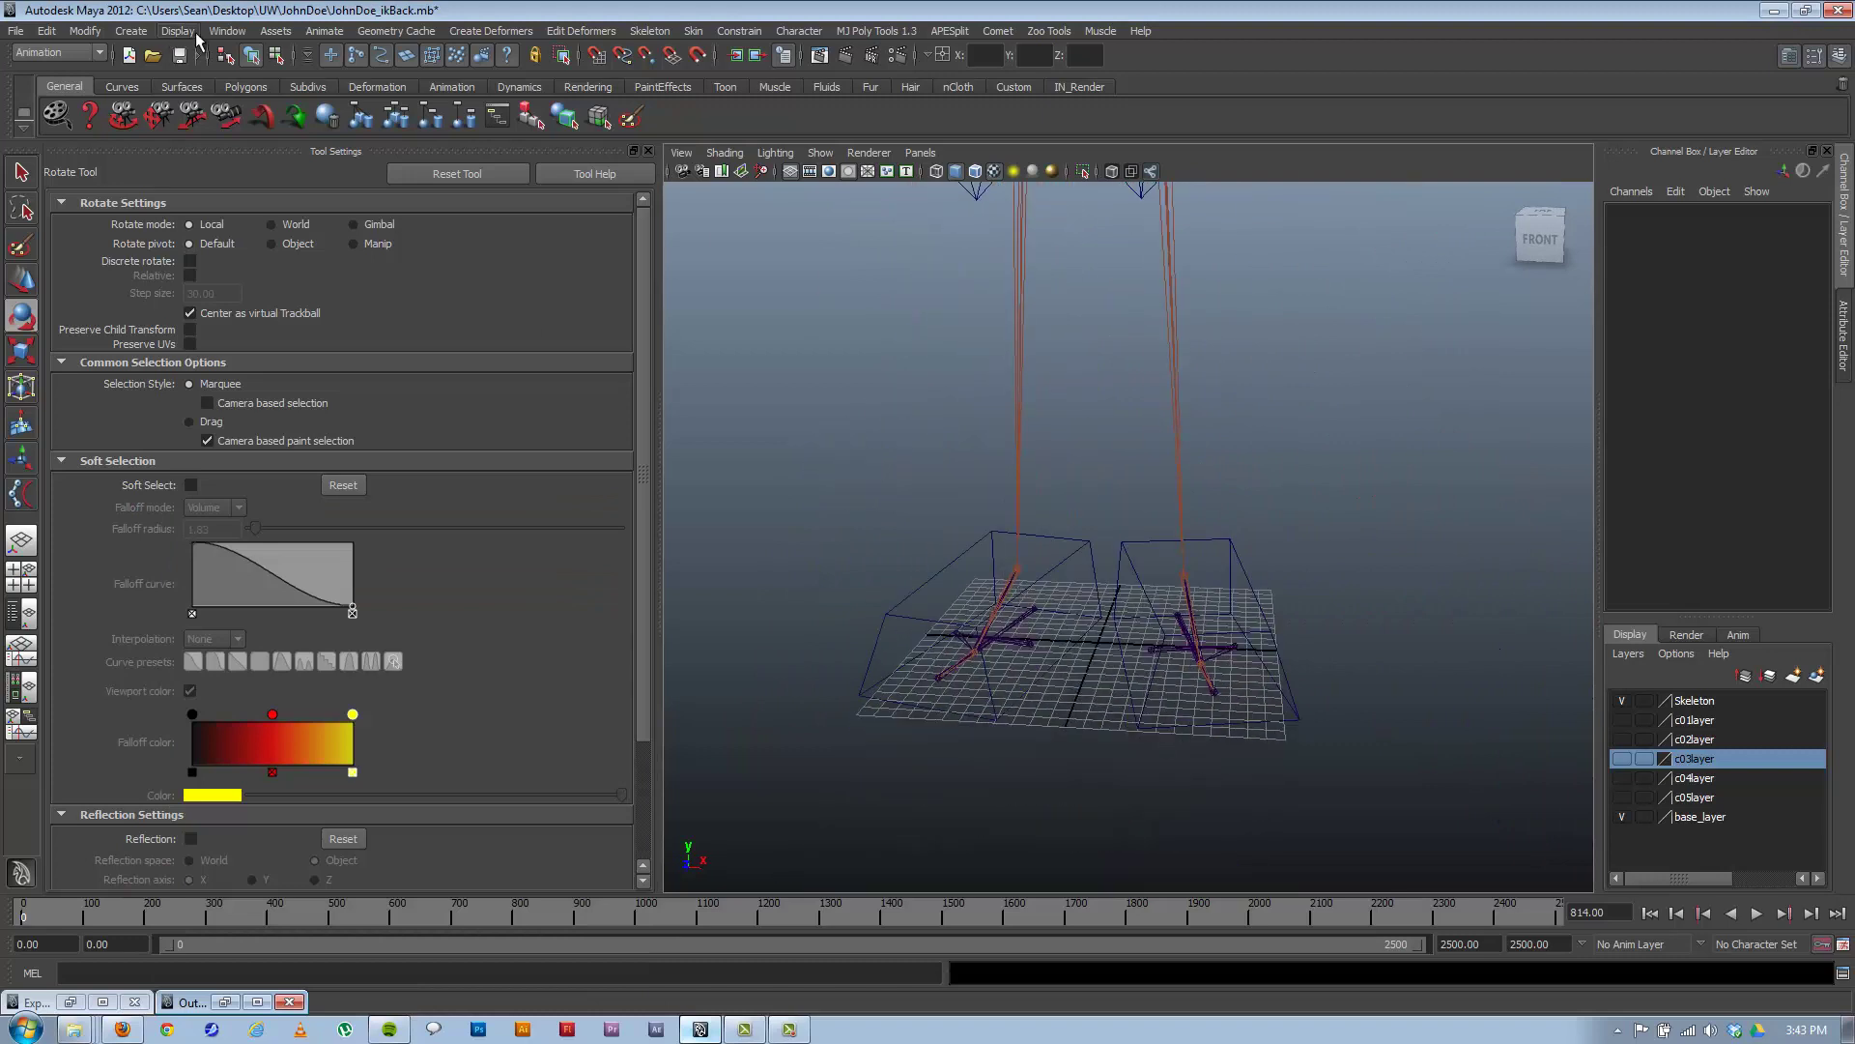
click(130, 31)
mouse_move(152, 60)
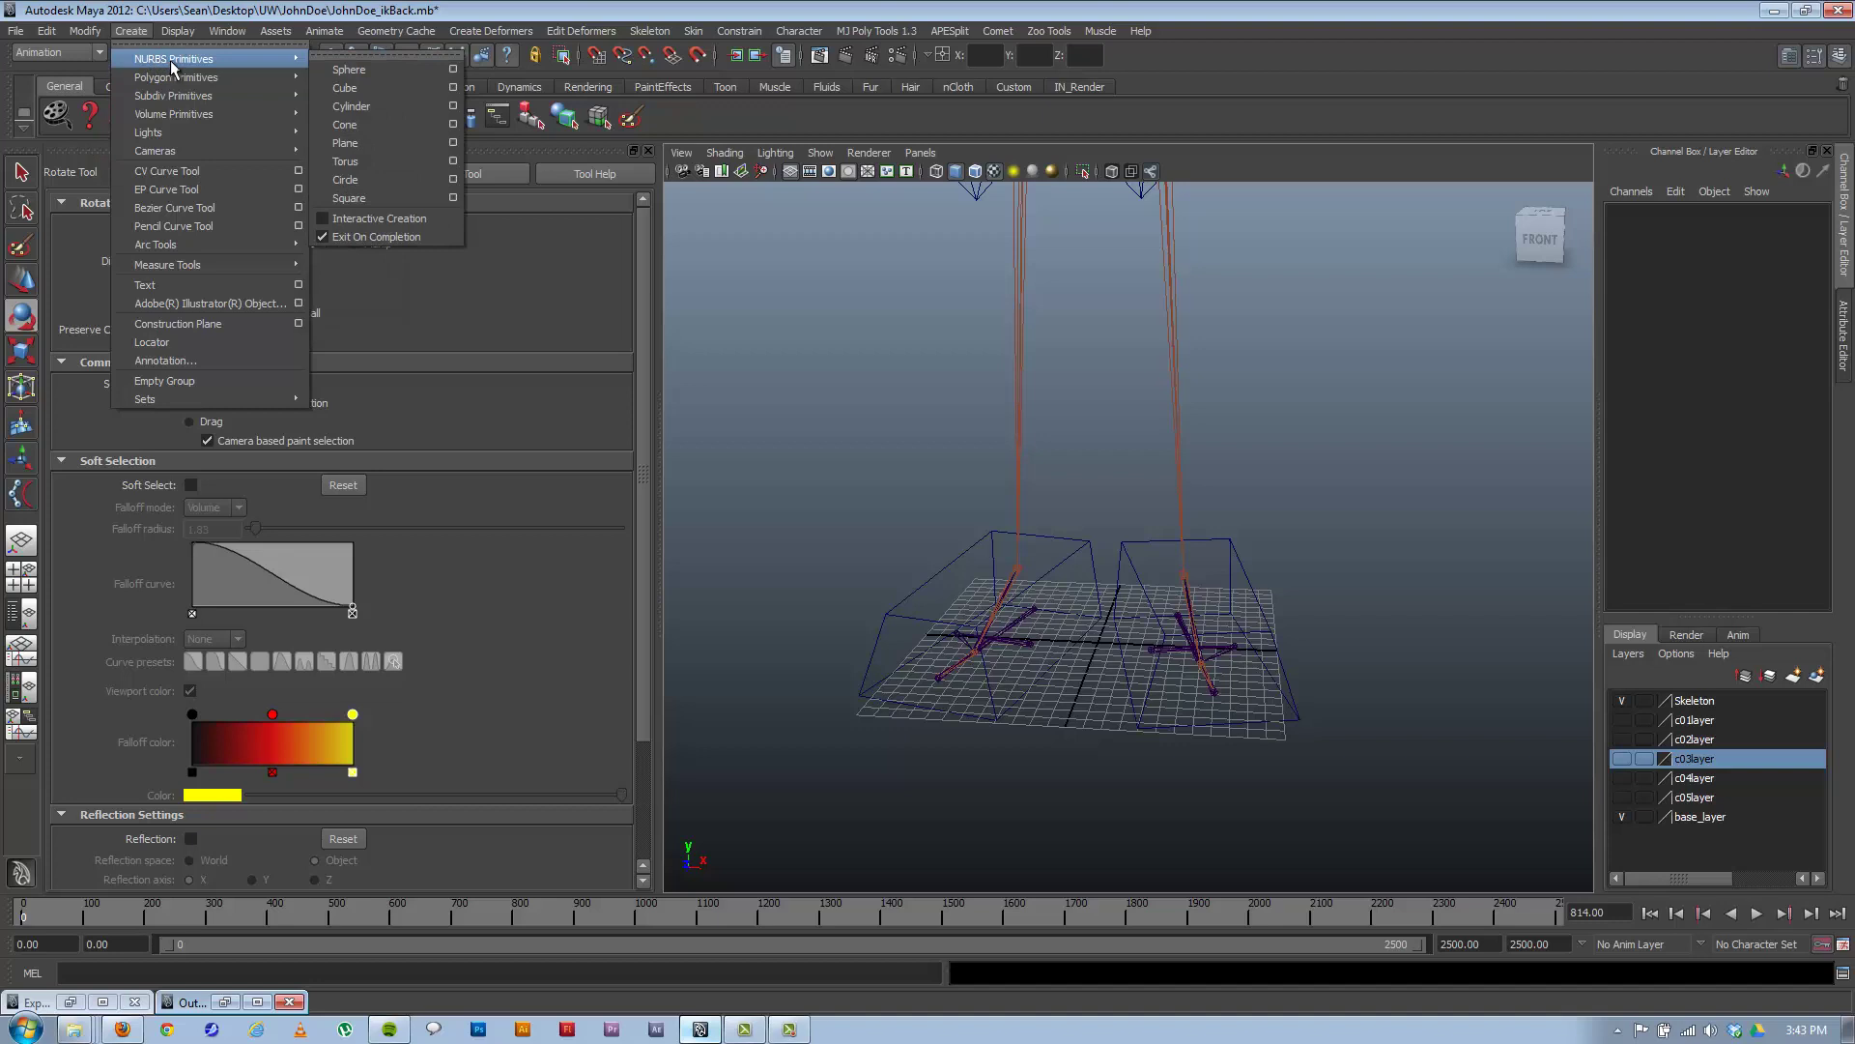
click(497, 6)
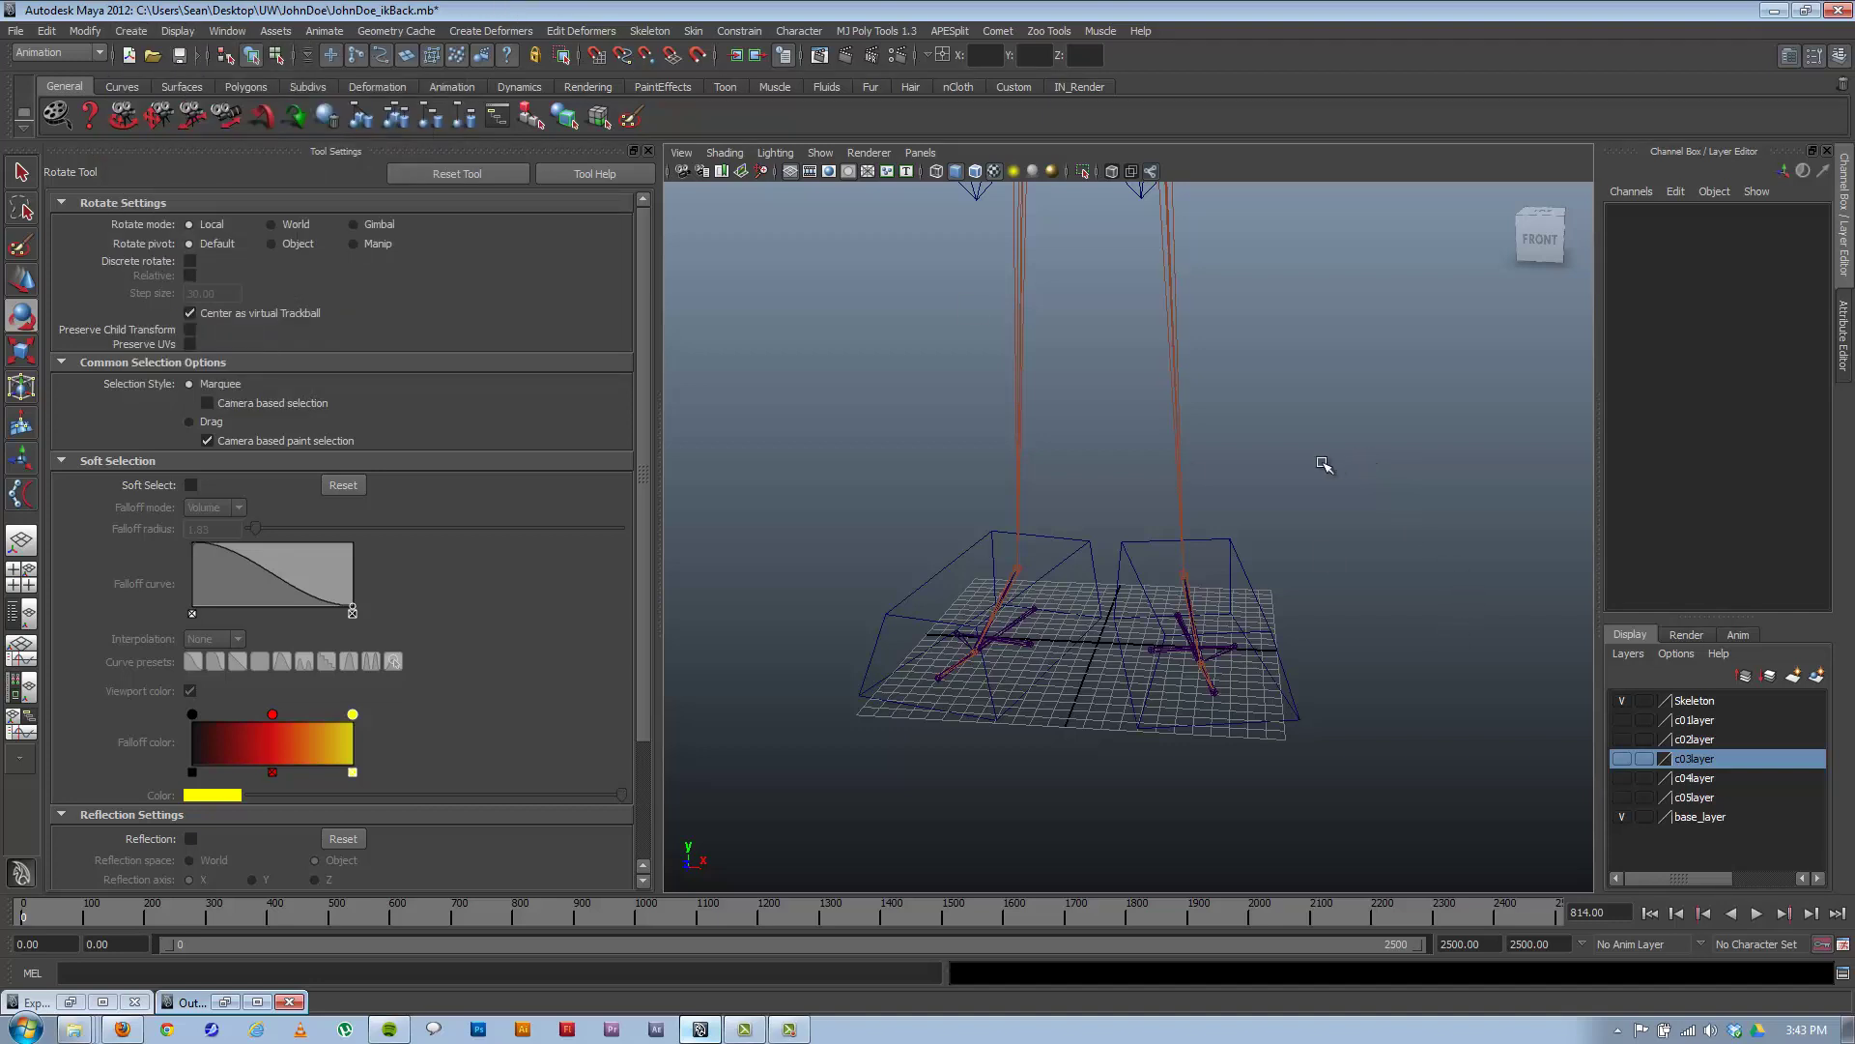
Set the FK IK Switch of lf_wrist_CTRL to 1 to show the left arm's IK controls.
alt+middle_drag(1296, 396, 1213, 613)
alt+right_drag(1214, 613, 1093, 529)
alt+middle_drag(1232, 358, 1214, 491)
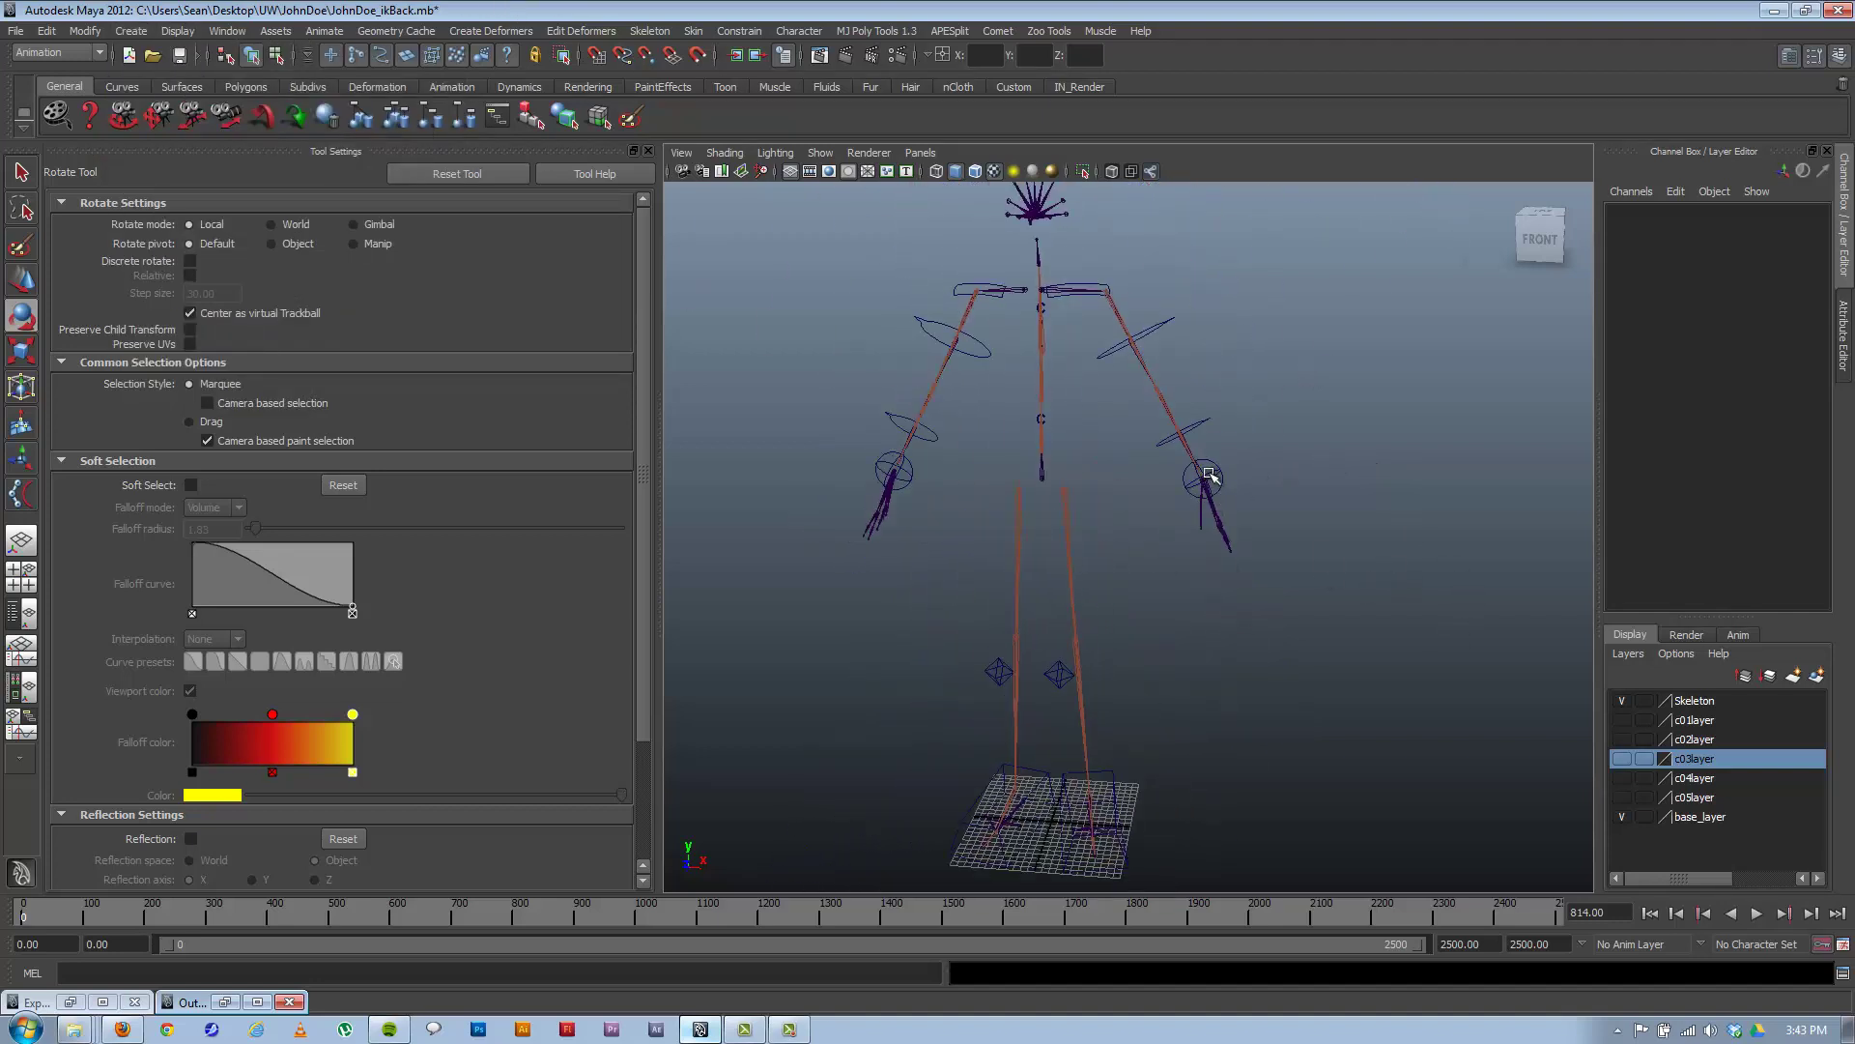
click(1209, 476)
click(1736, 383)
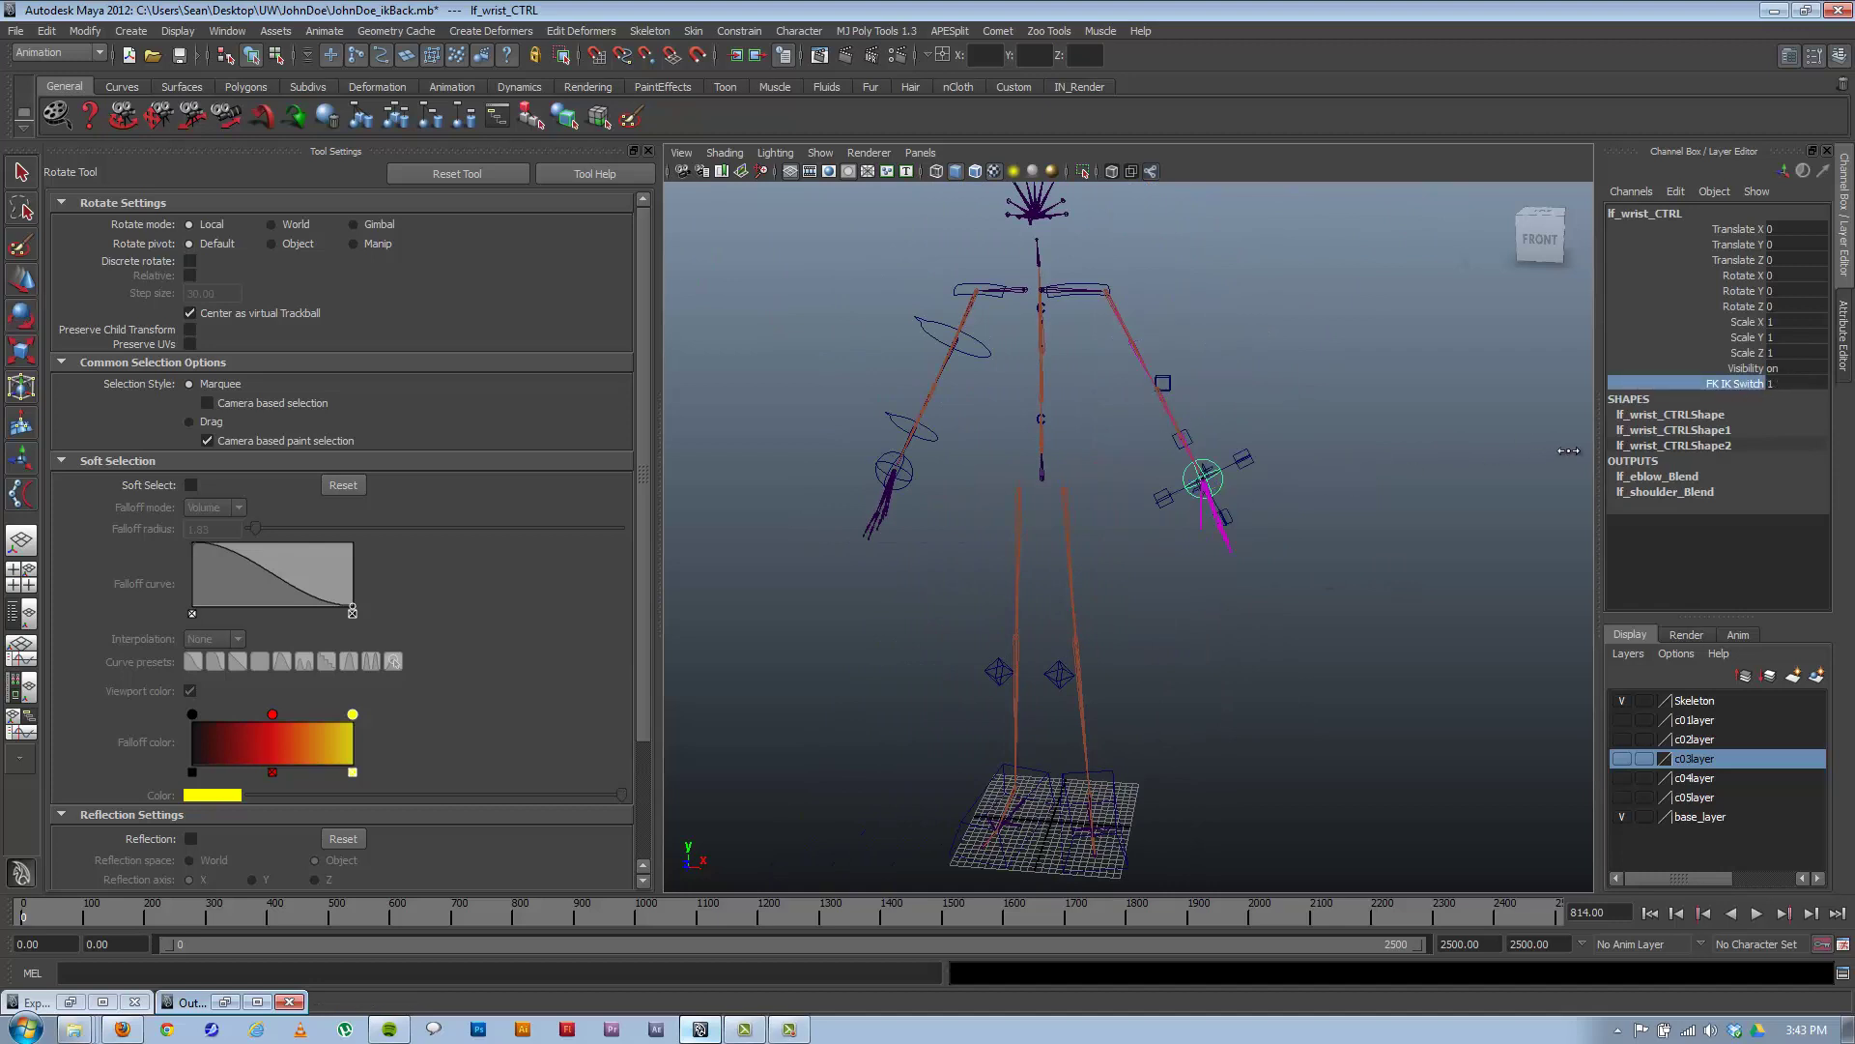
alt+drag(1015, 458, 959, 468)
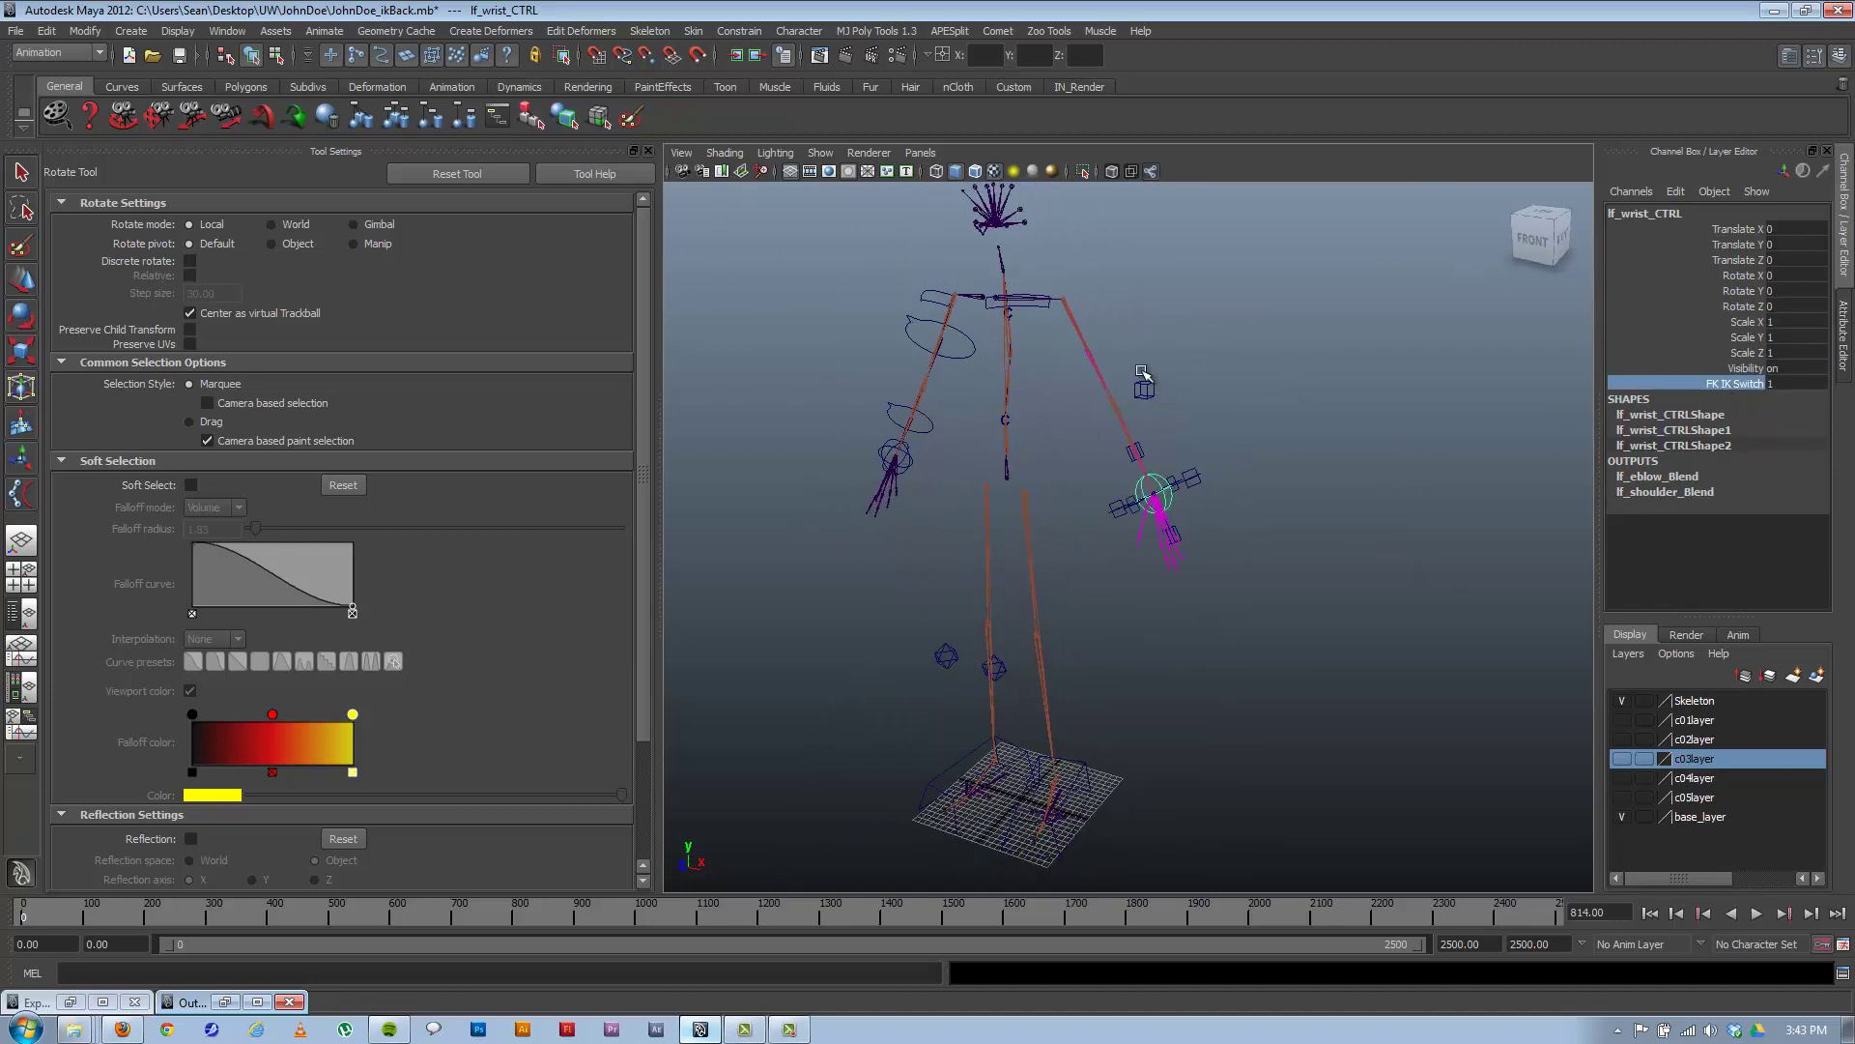
Duplicate lf_elbow_ik_ctGRP, the parent group of the left elbow's IK control.
drag(1140, 372, 1190, 400)
key(Up)
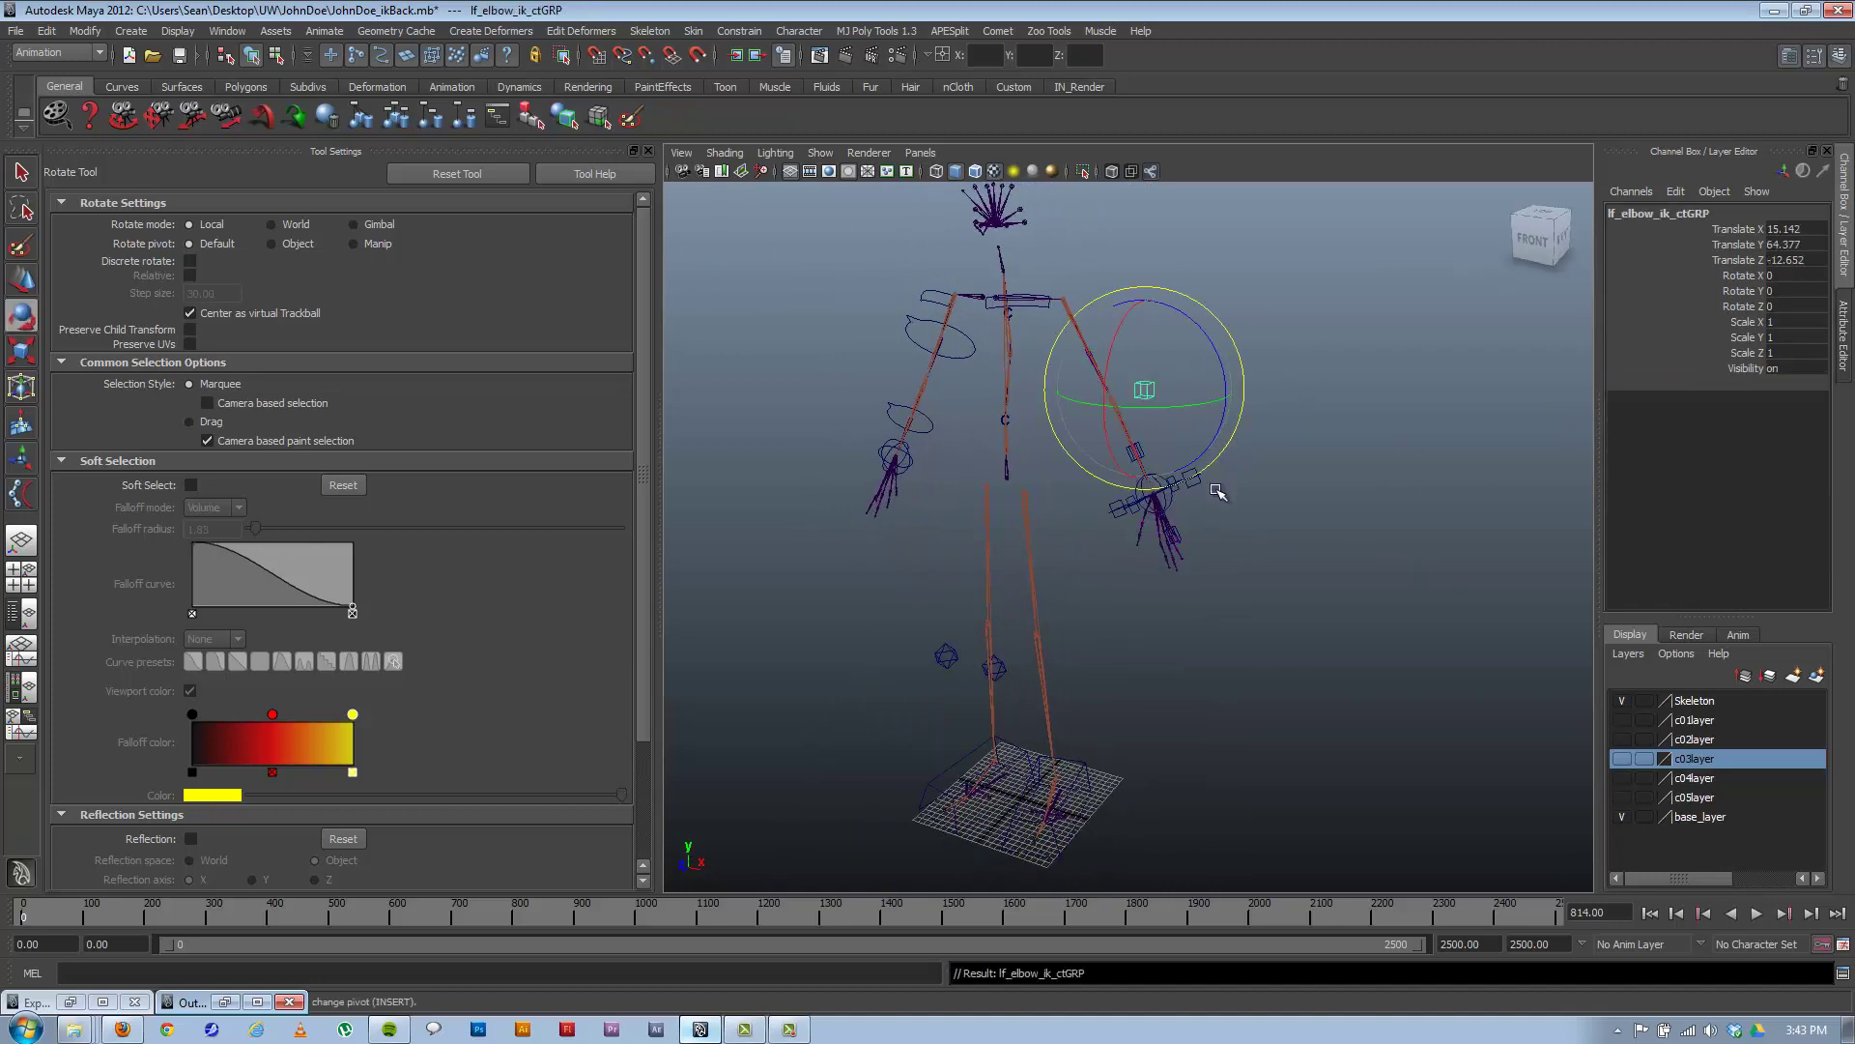
key(ctrl+d)
Set the duplicated elbow group's Translate X, Y and Z to 0 and clear the selection.
drag(1811, 230, 1806, 260)
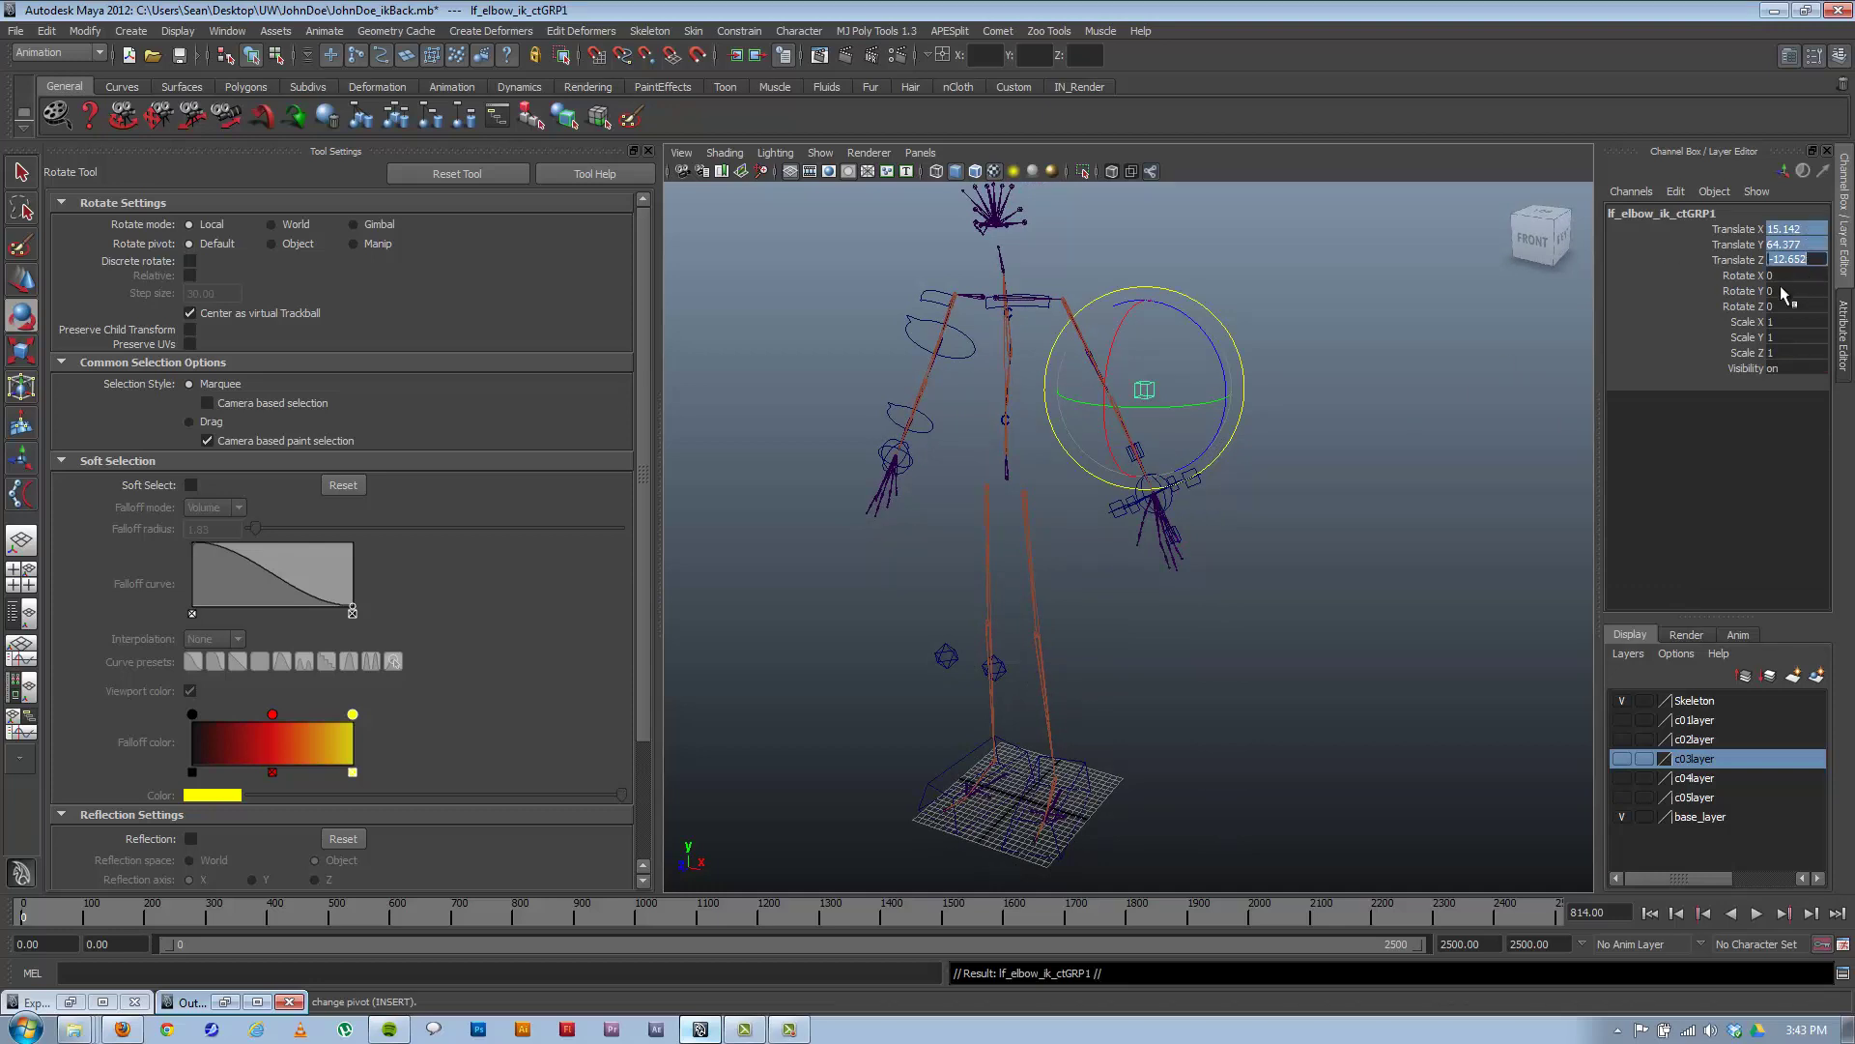
text(0)
key(Return)
alt+drag(847, 799, 959, 784)
alt+middle_drag(996, 717, 952, 495)
alt+drag(913, 570, 957, 595)
alt+right_drag(971, 609, 1146, 660)
alt+middle_drag(1104, 509, 1152, 550)
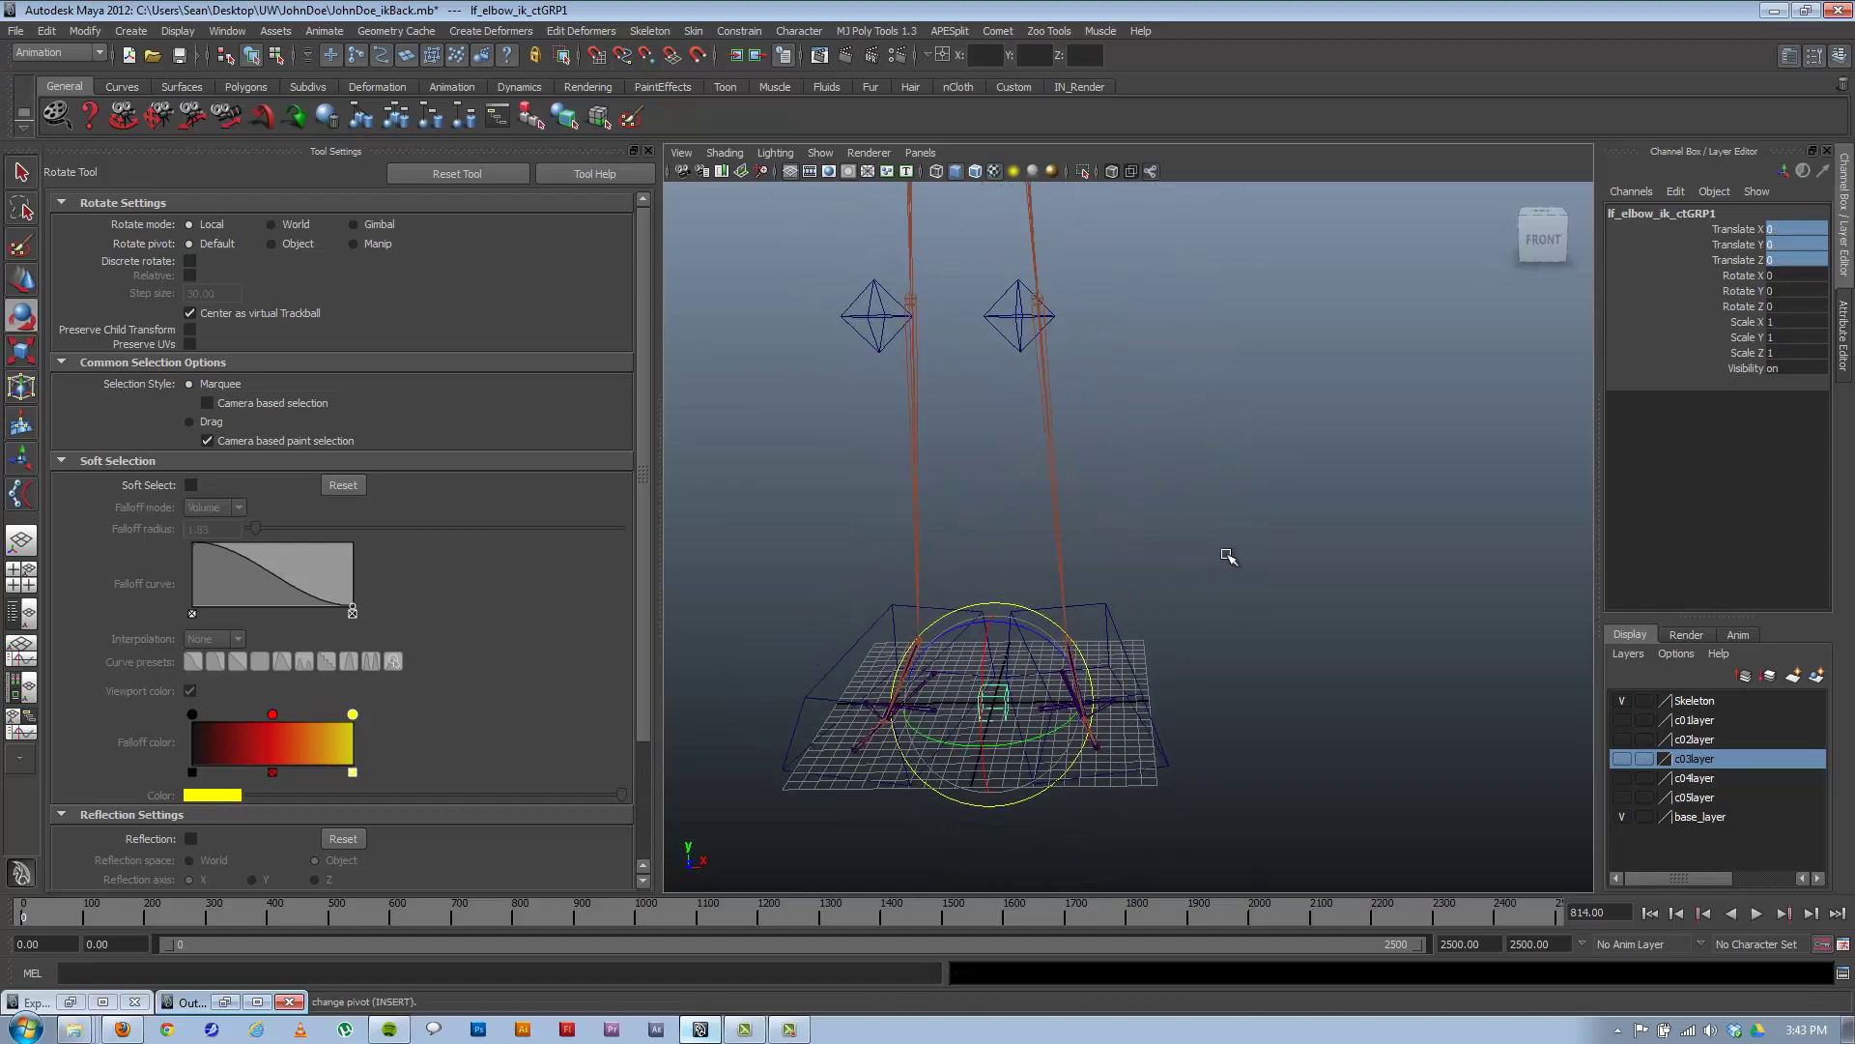
click(1253, 606)
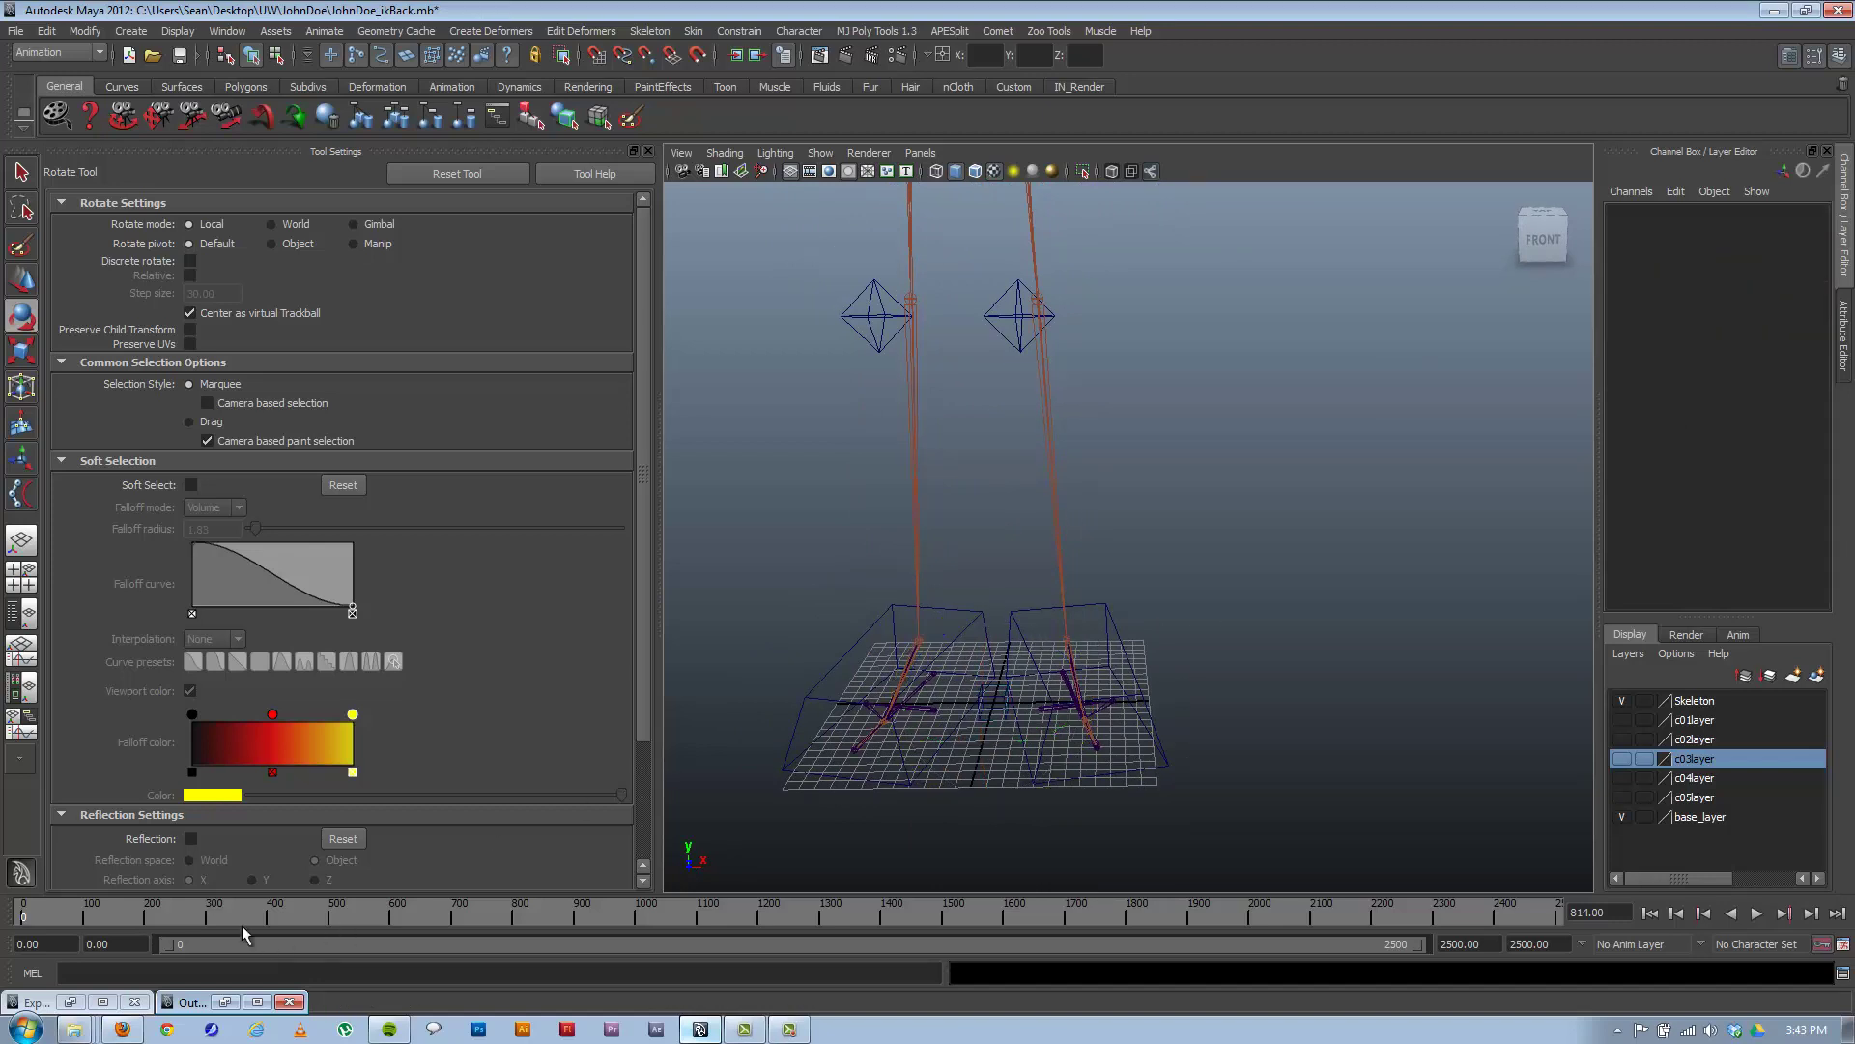
Restore the Outliner, expand the duplicated elbow group and rename it cl_hips_ctGRP.
click(226, 1003)
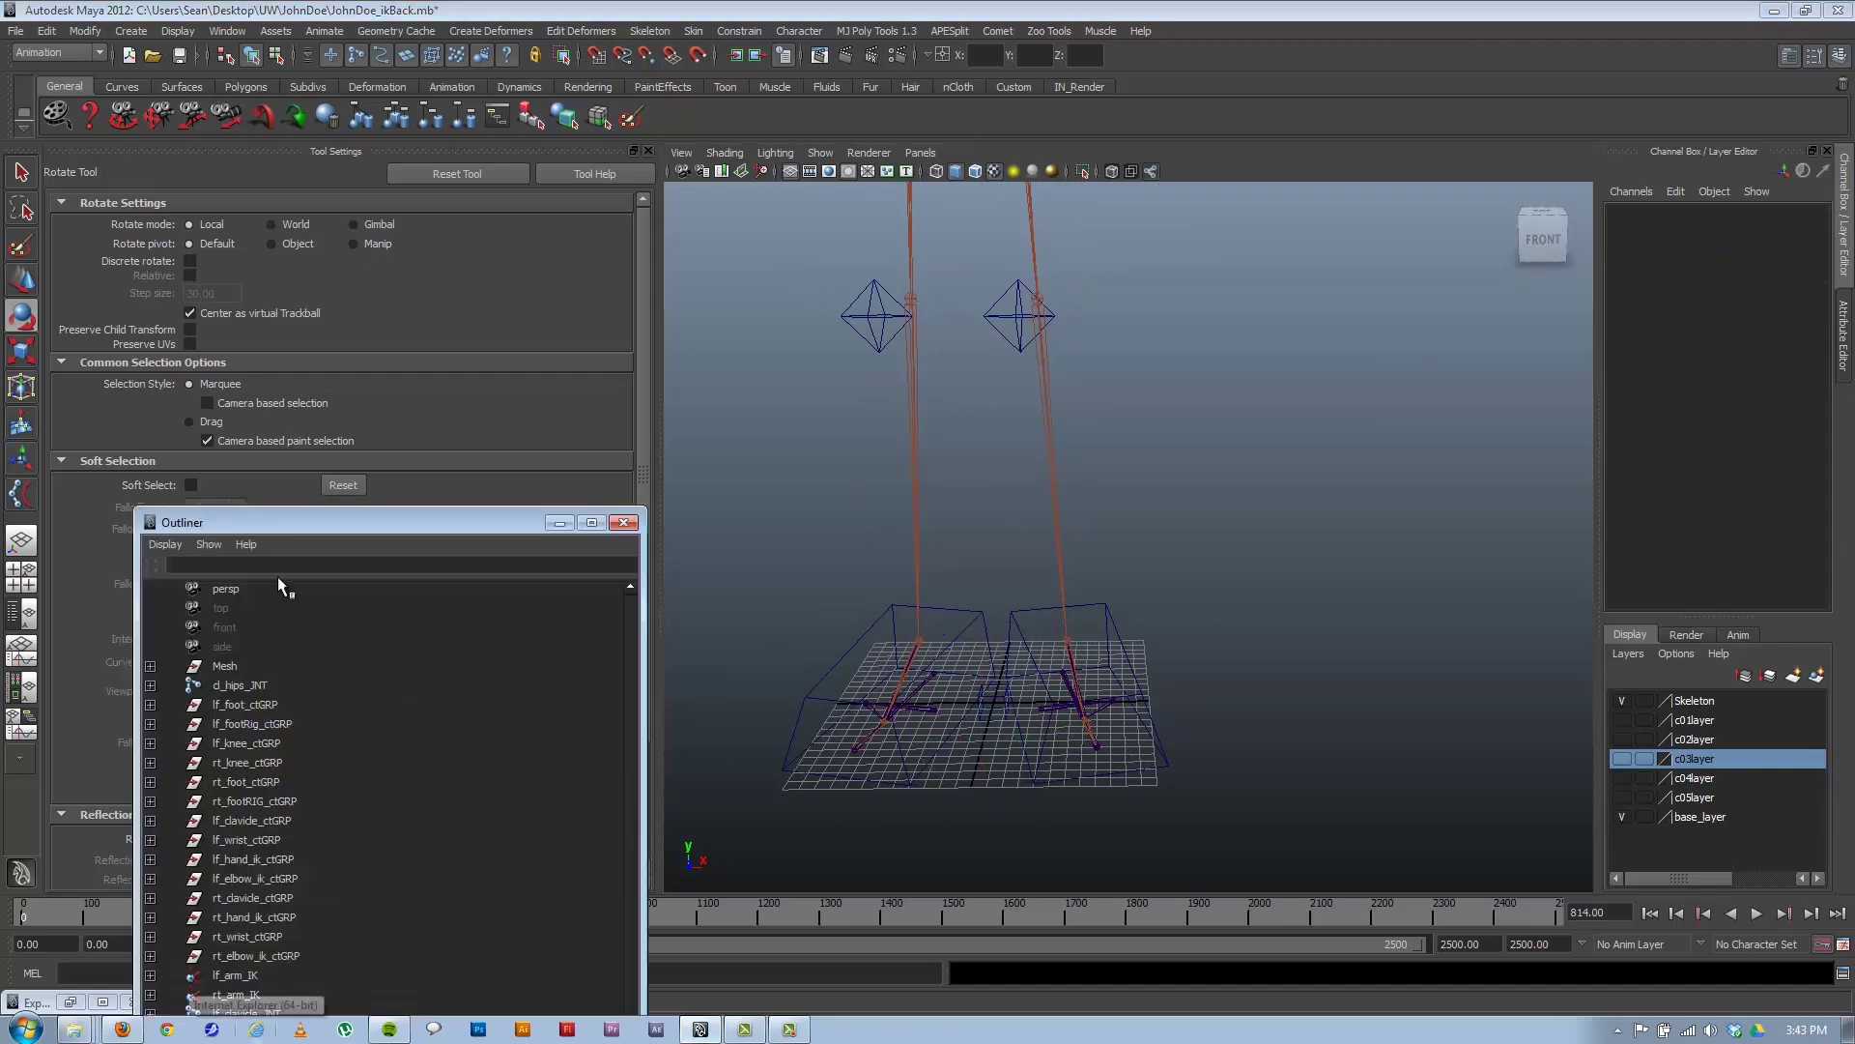
scroll(322, 696, down, 1)
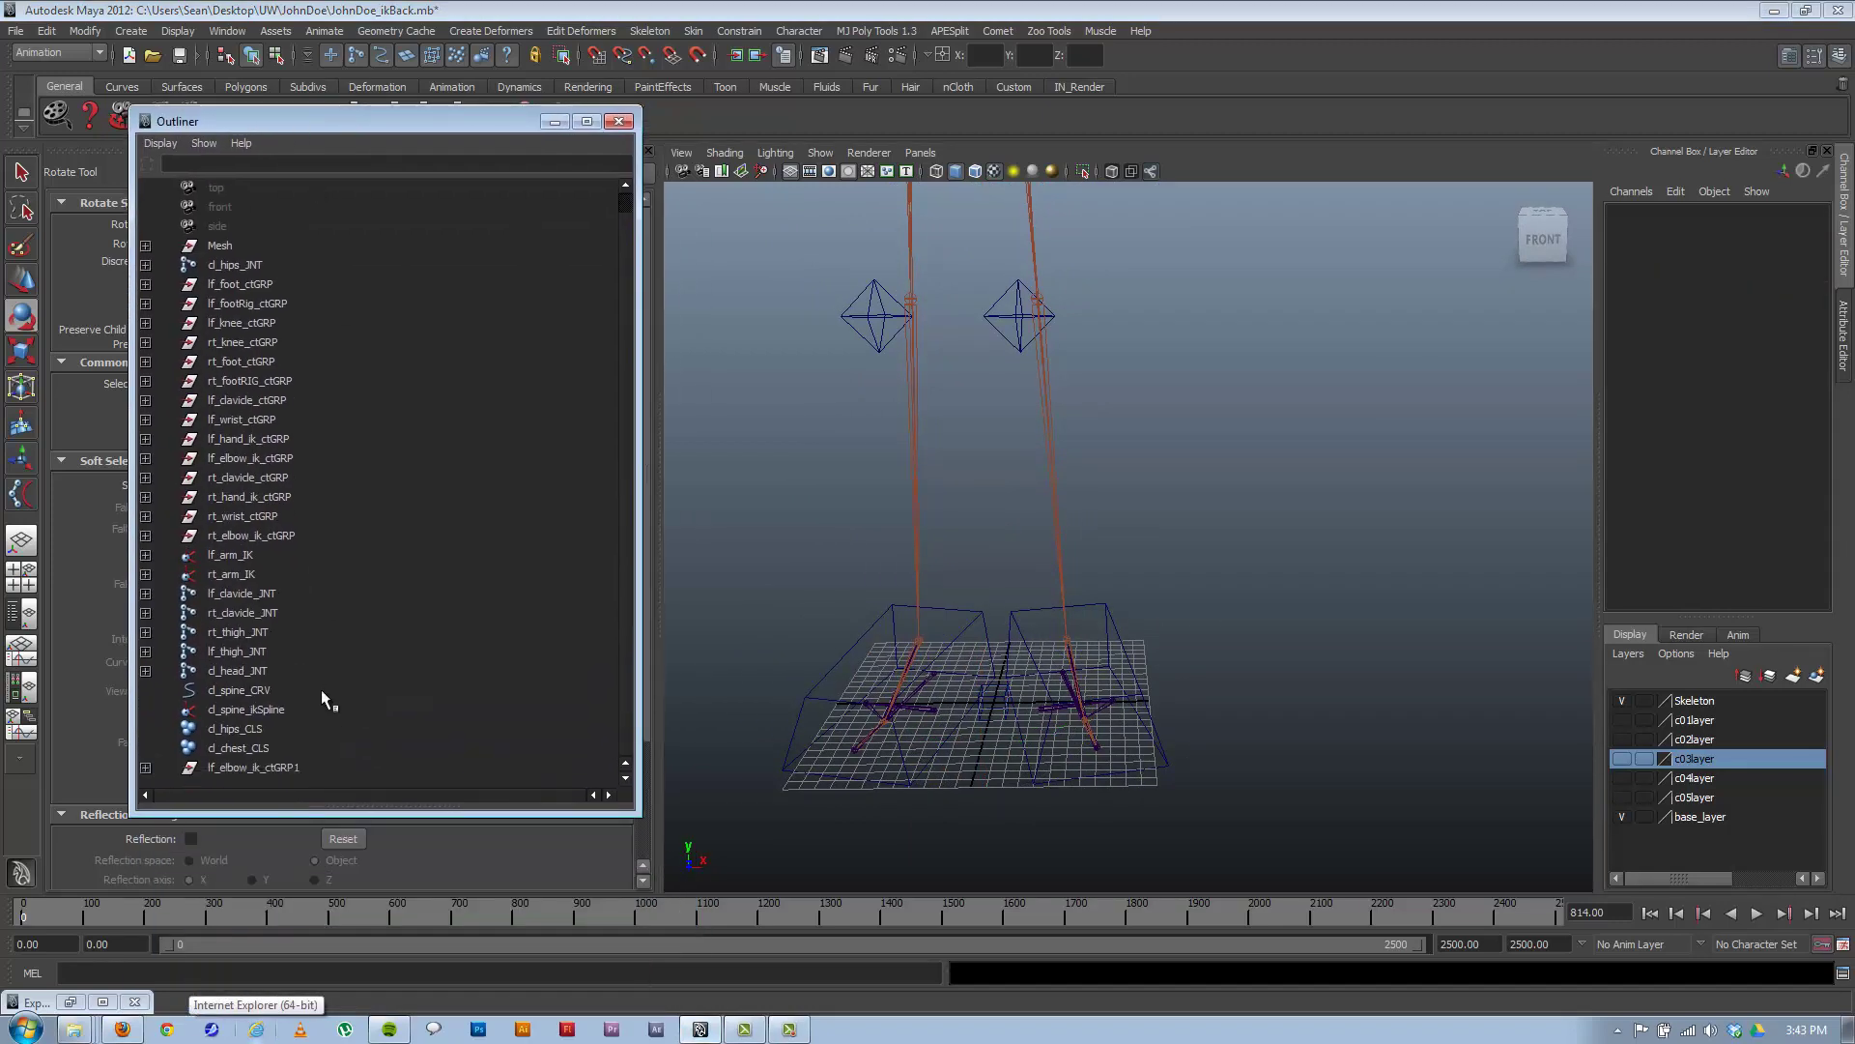
click(146, 767)
scroll(362, 731, down, 1)
click(250, 749)
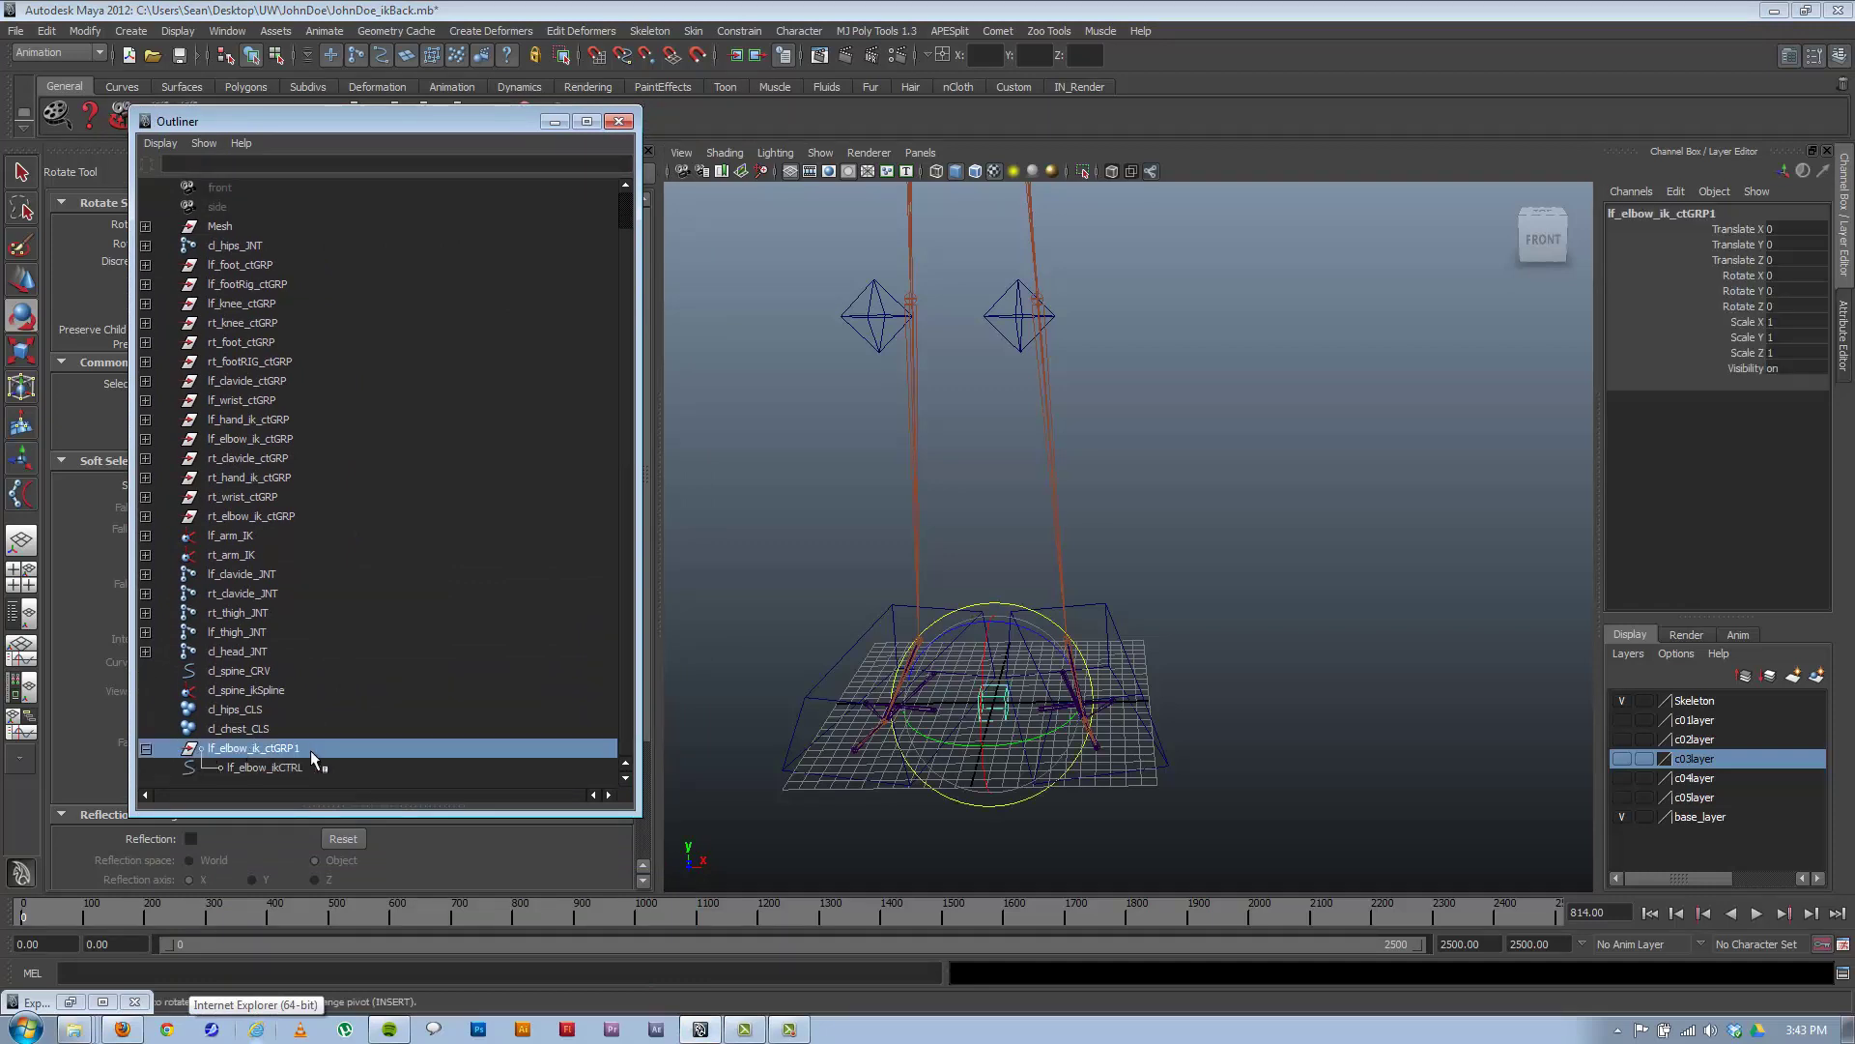
double_click(250, 749)
key(BackSpace)
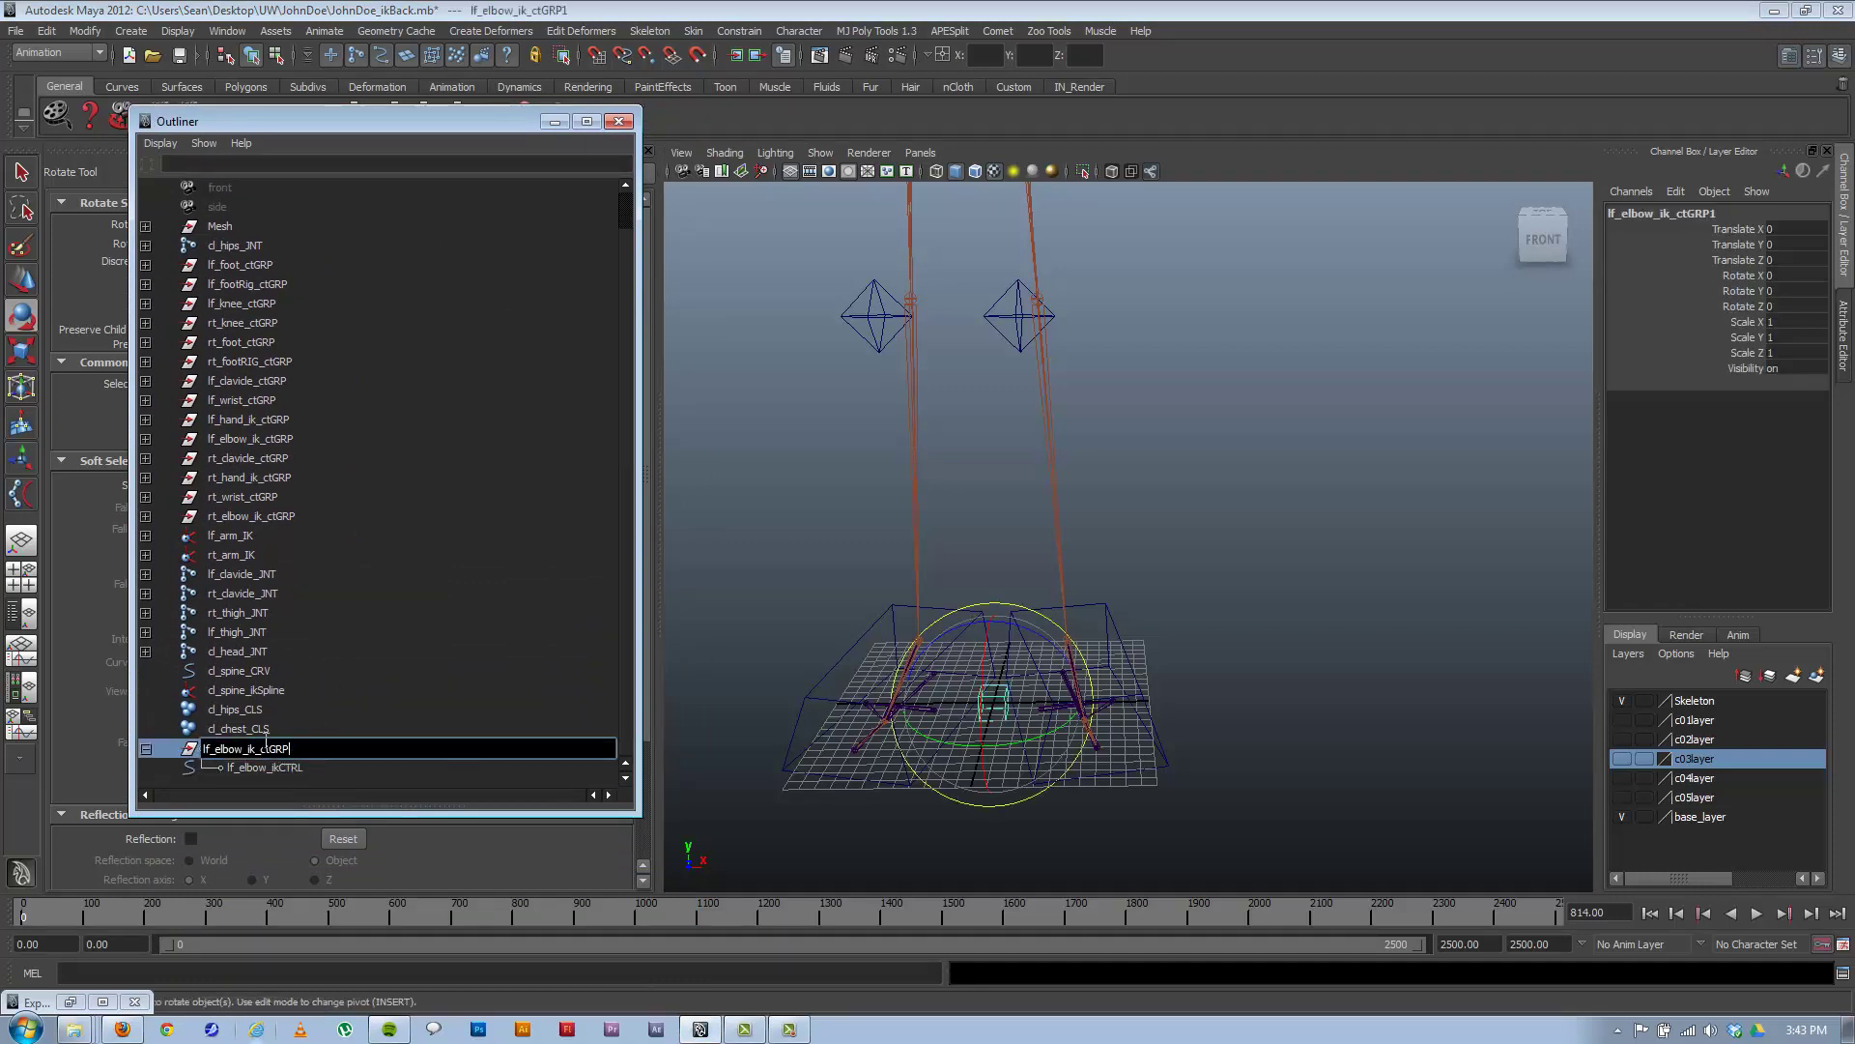
drag(256, 749, 104, 760)
text(cl)
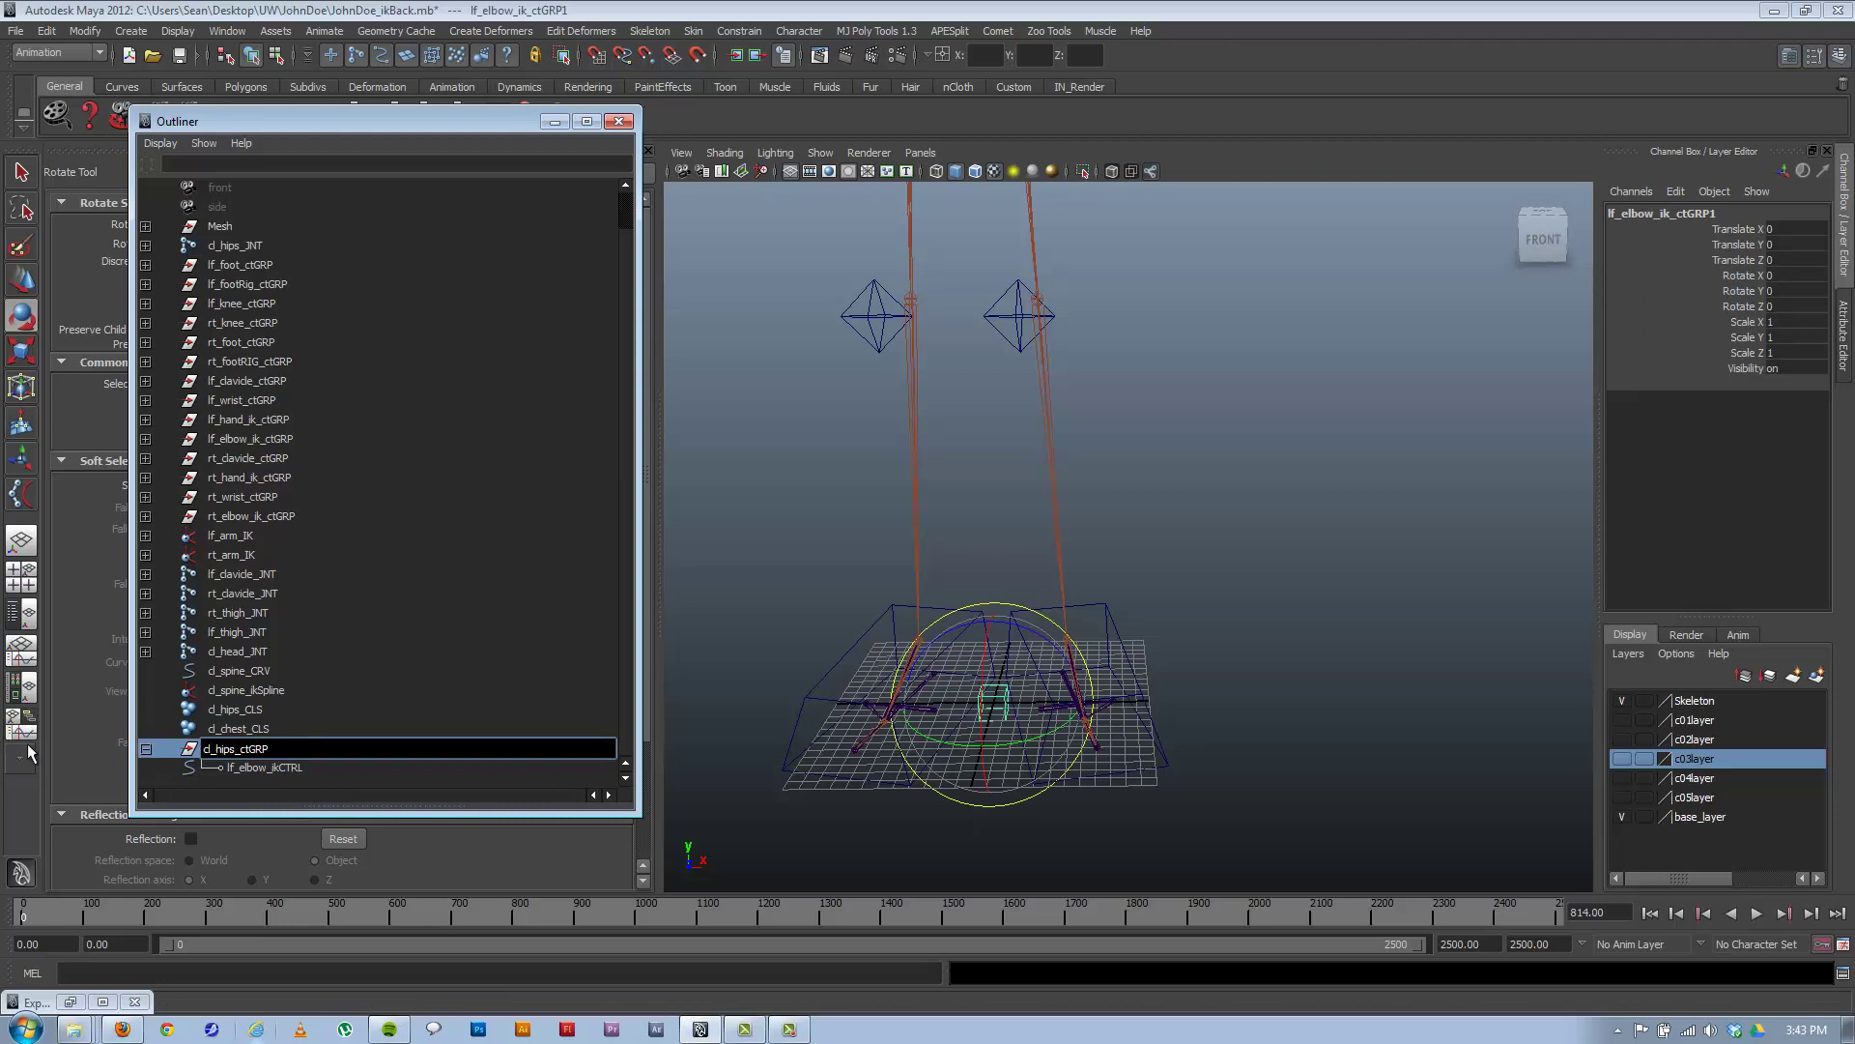
shift+click(203, 750)
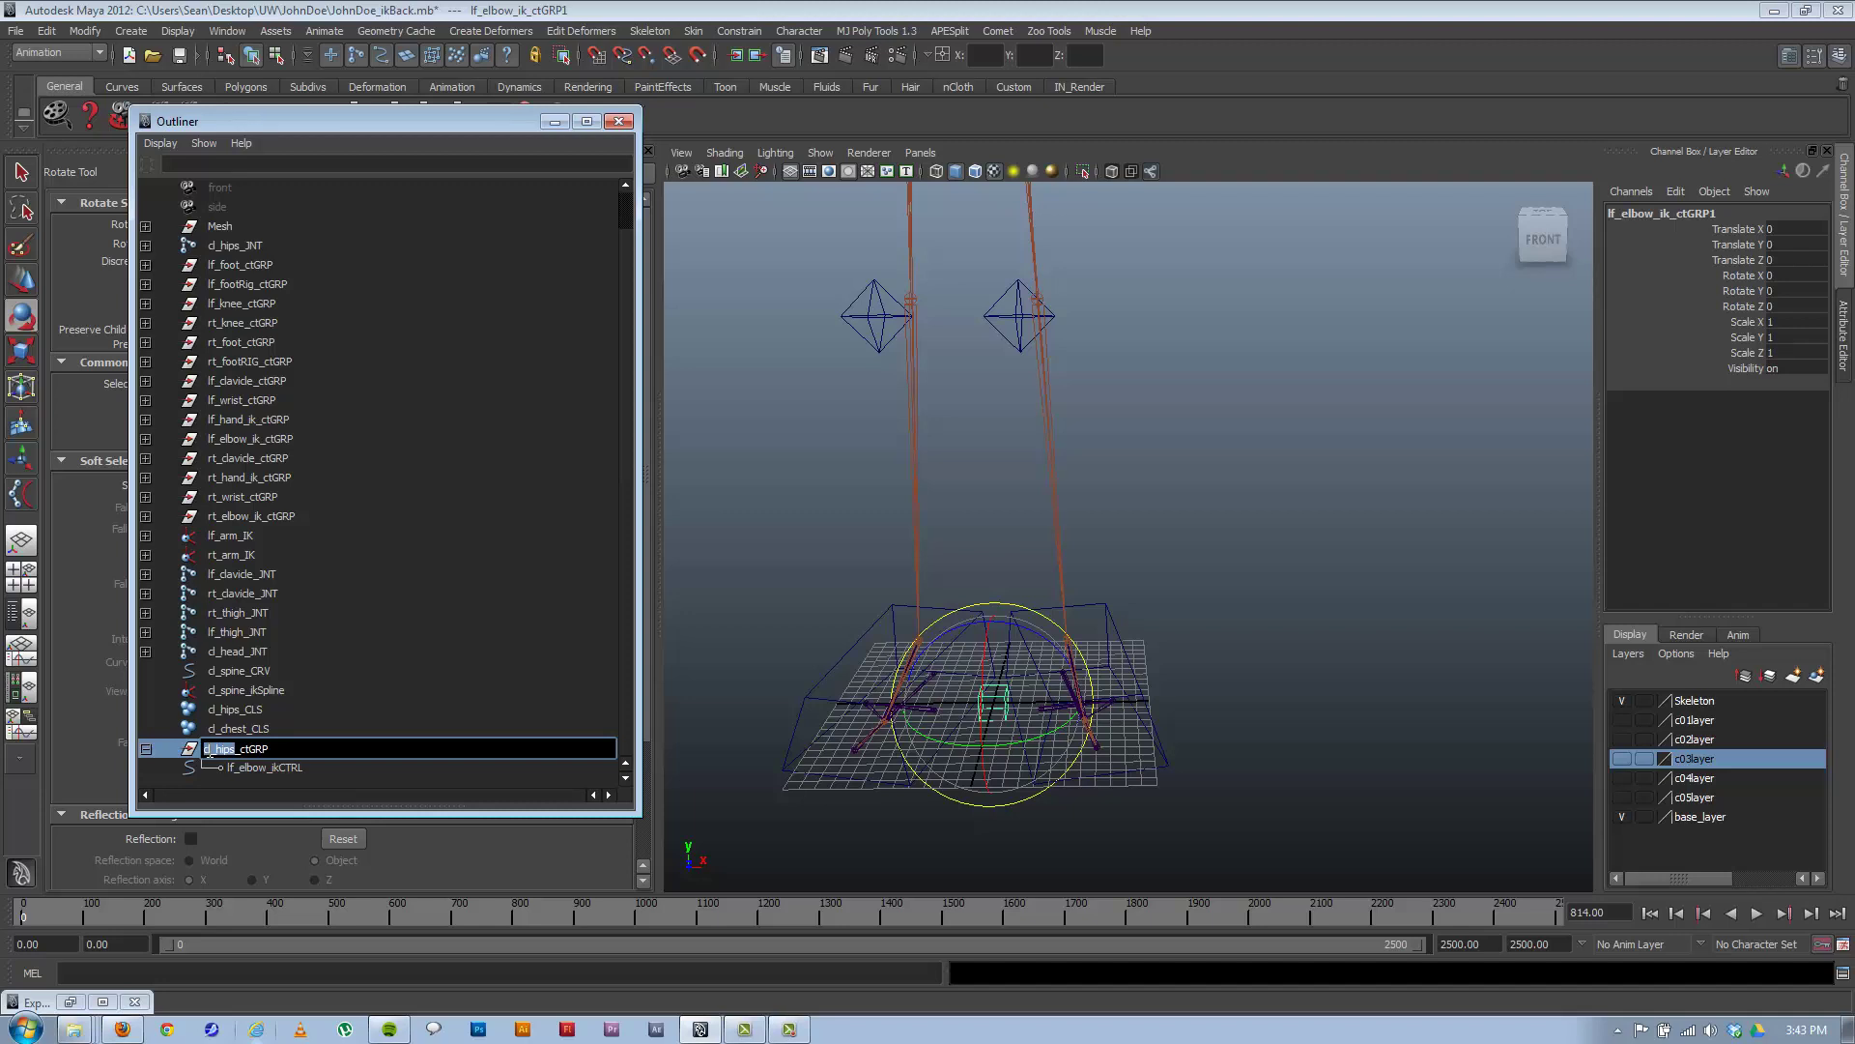
Rename the curve under cl_hips_ctGRP as cl_hips_CTRL.
double_click(259, 768)
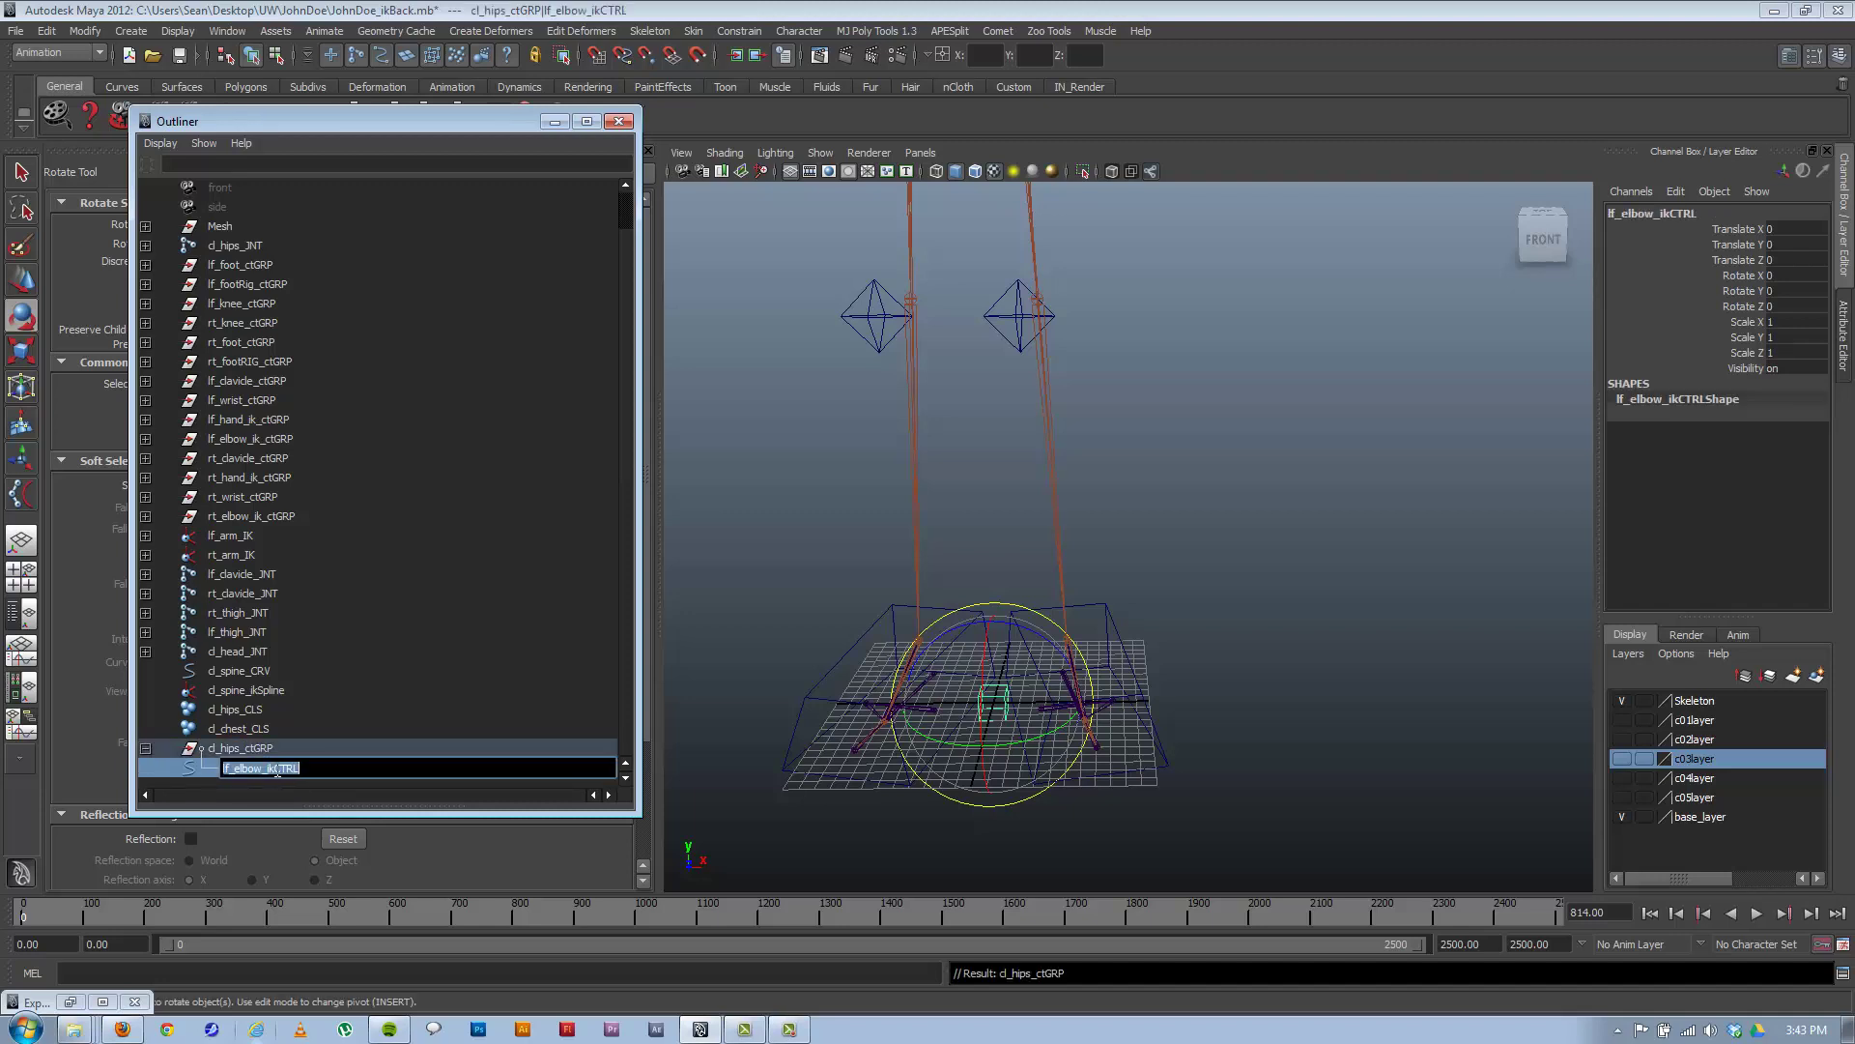
text(cl_hips)
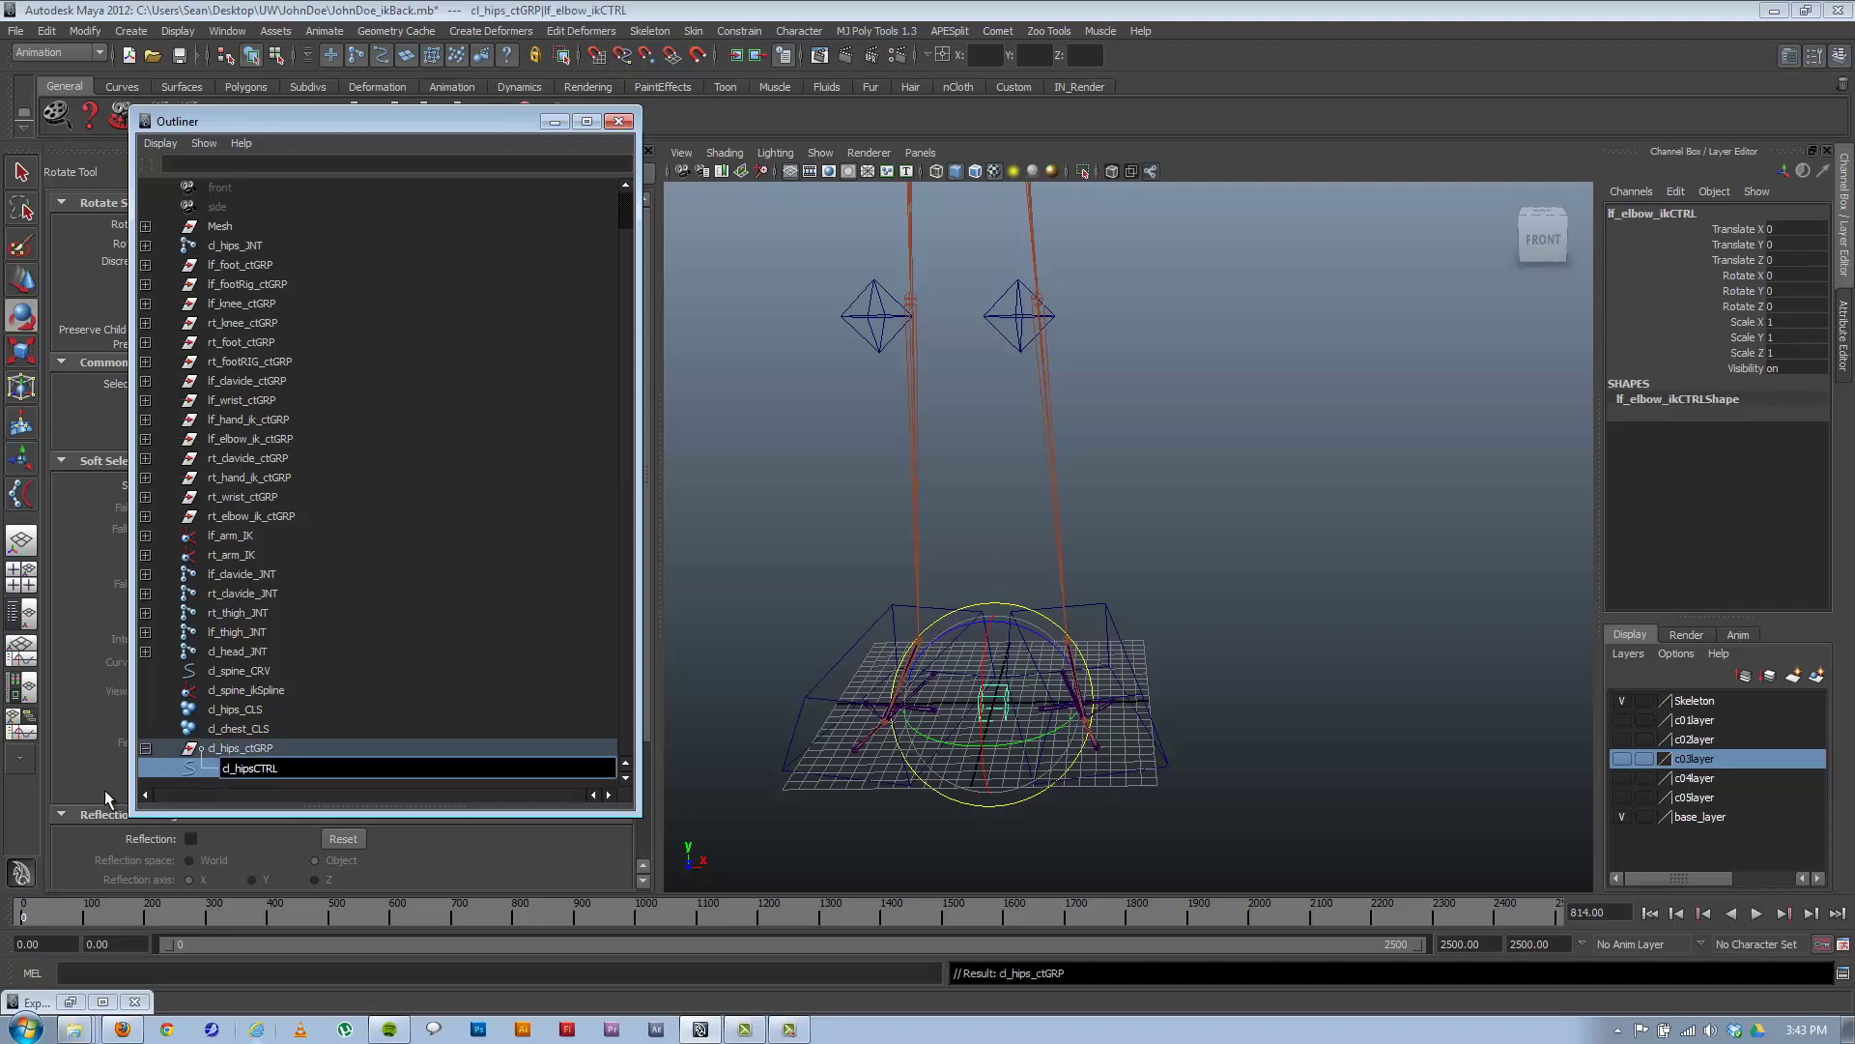
text(_)
key(Return)
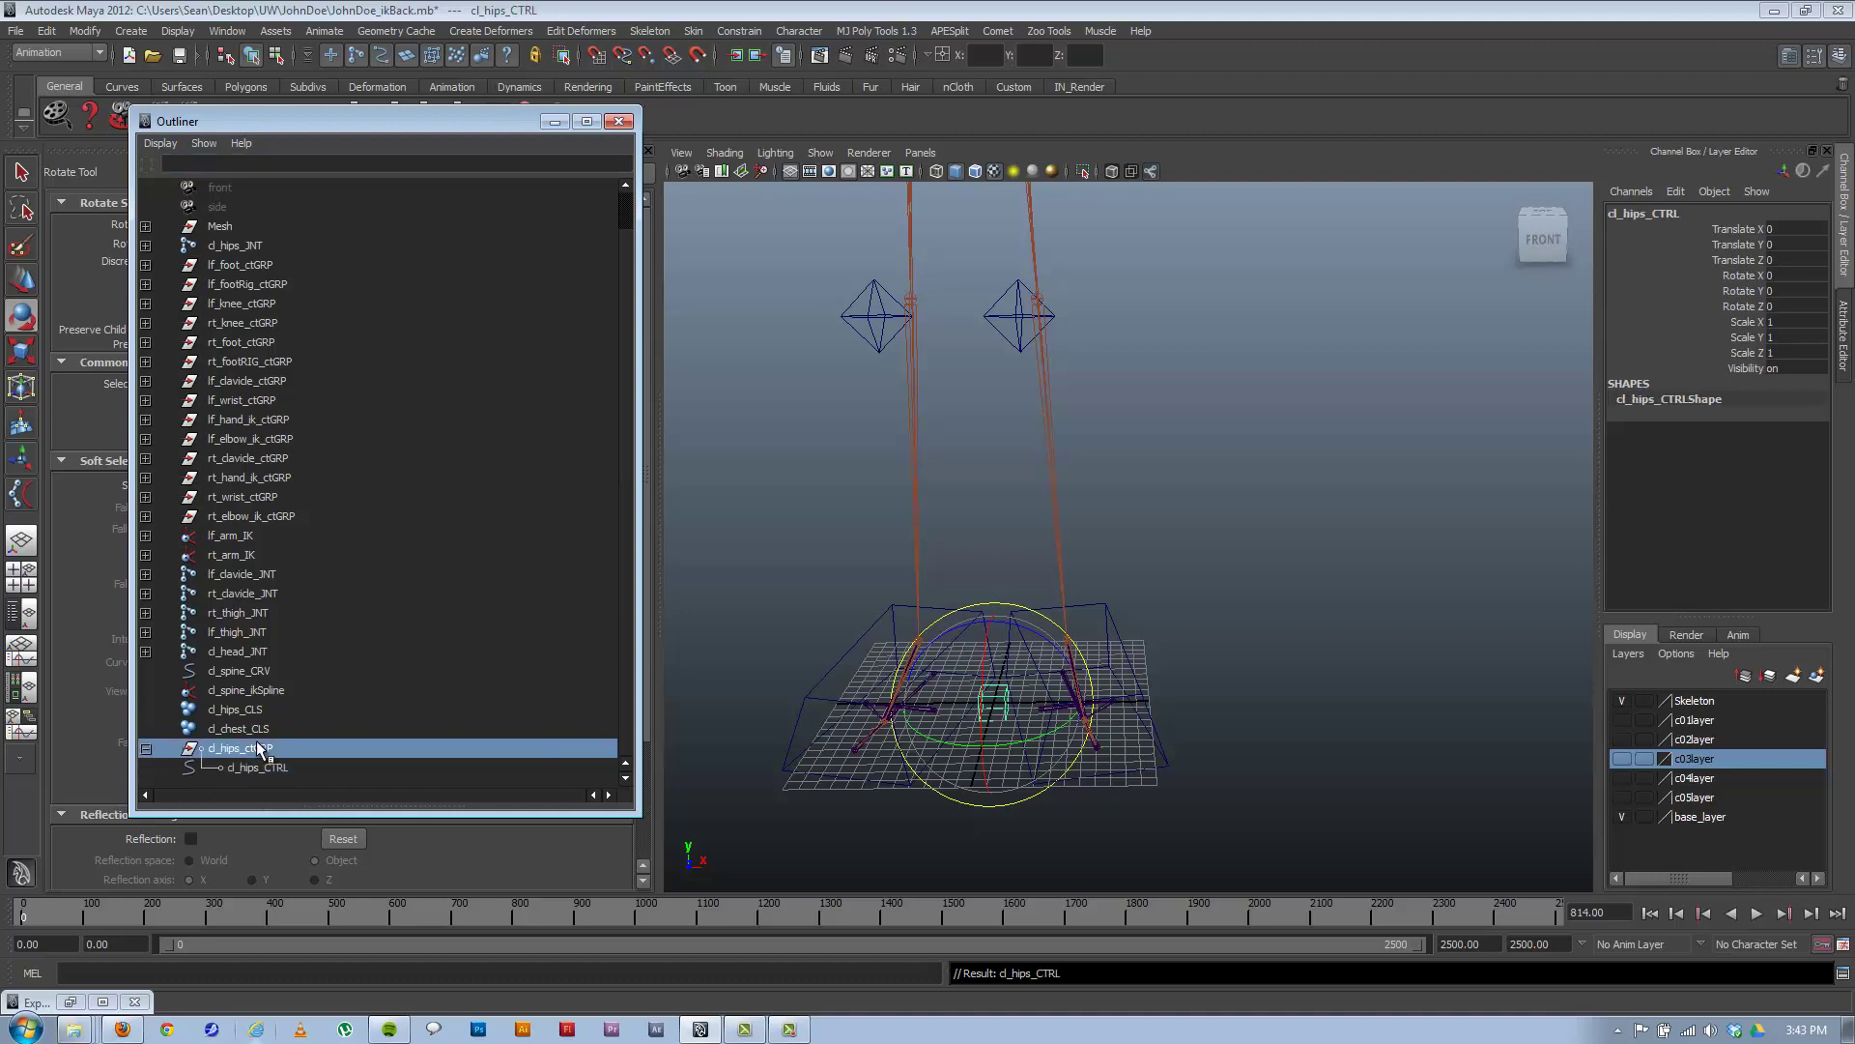
Duplicate cl_hips_ctGRP, expand the copy and rename it cl_chest_ctGRP.
key(ctrl+d)
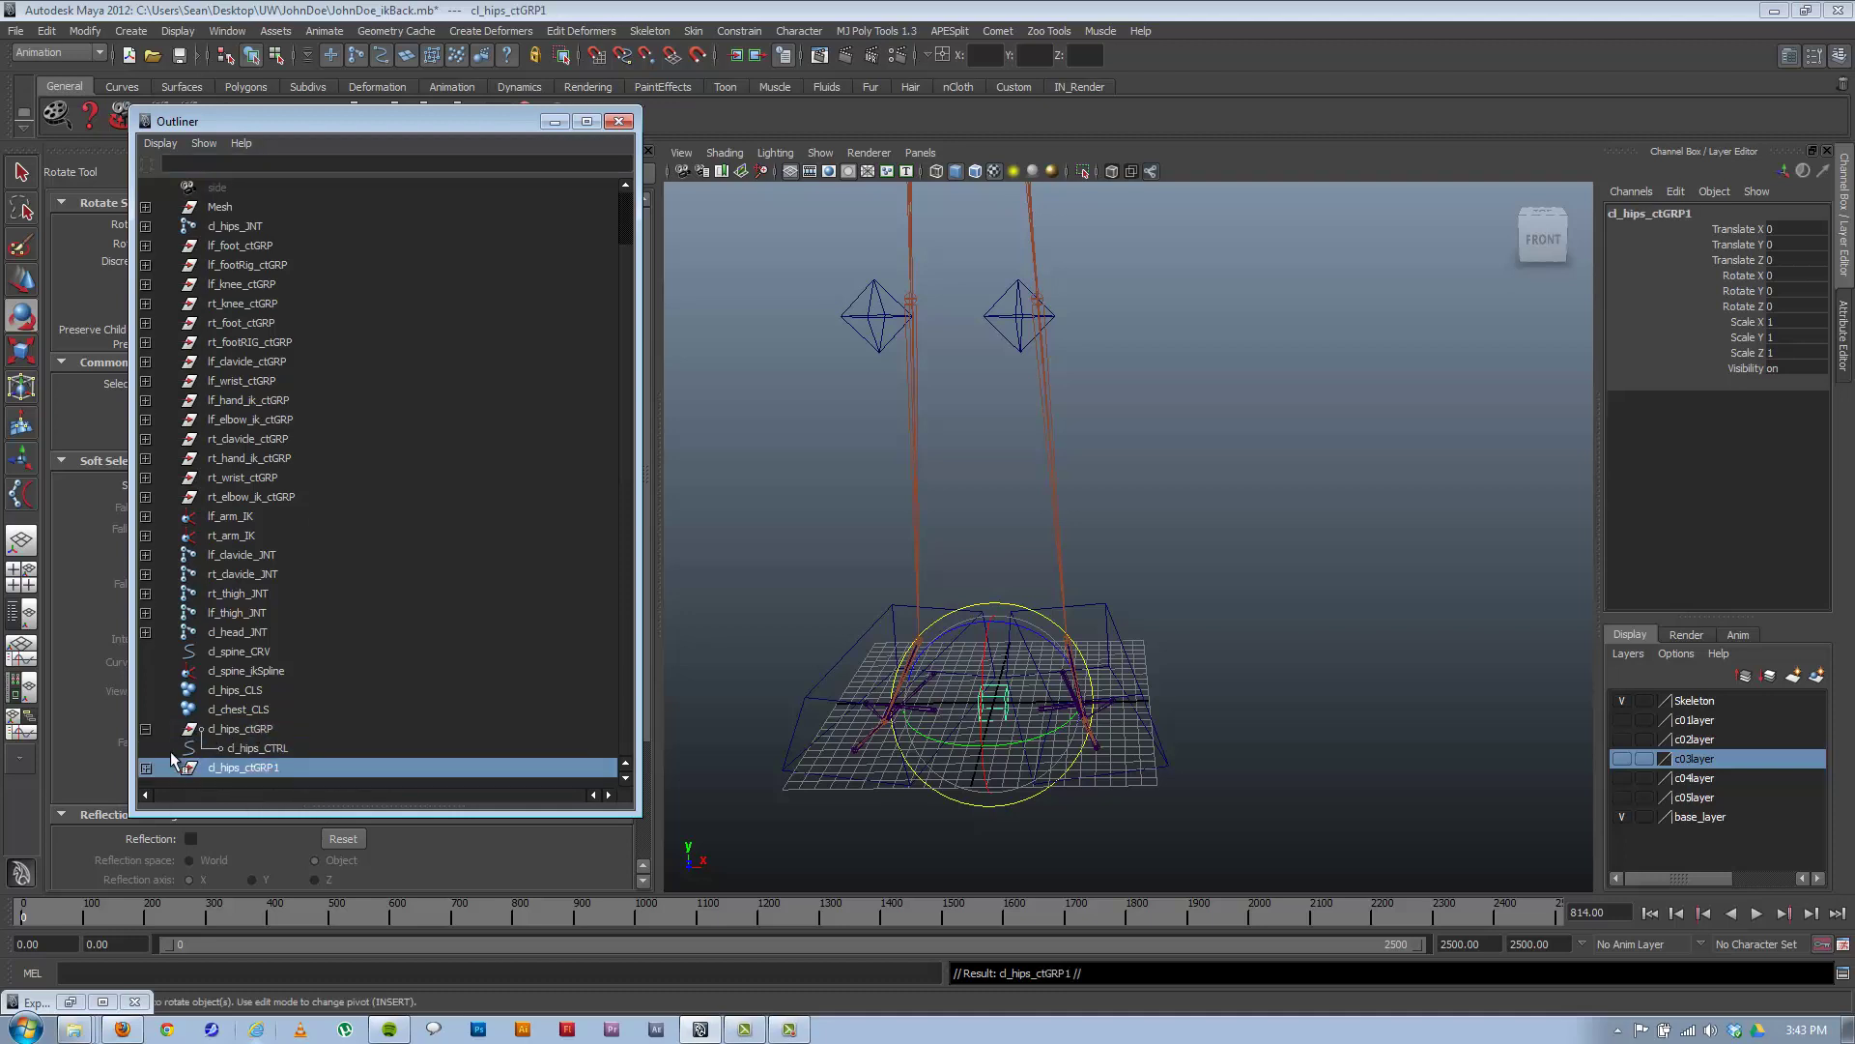
click(145, 769)
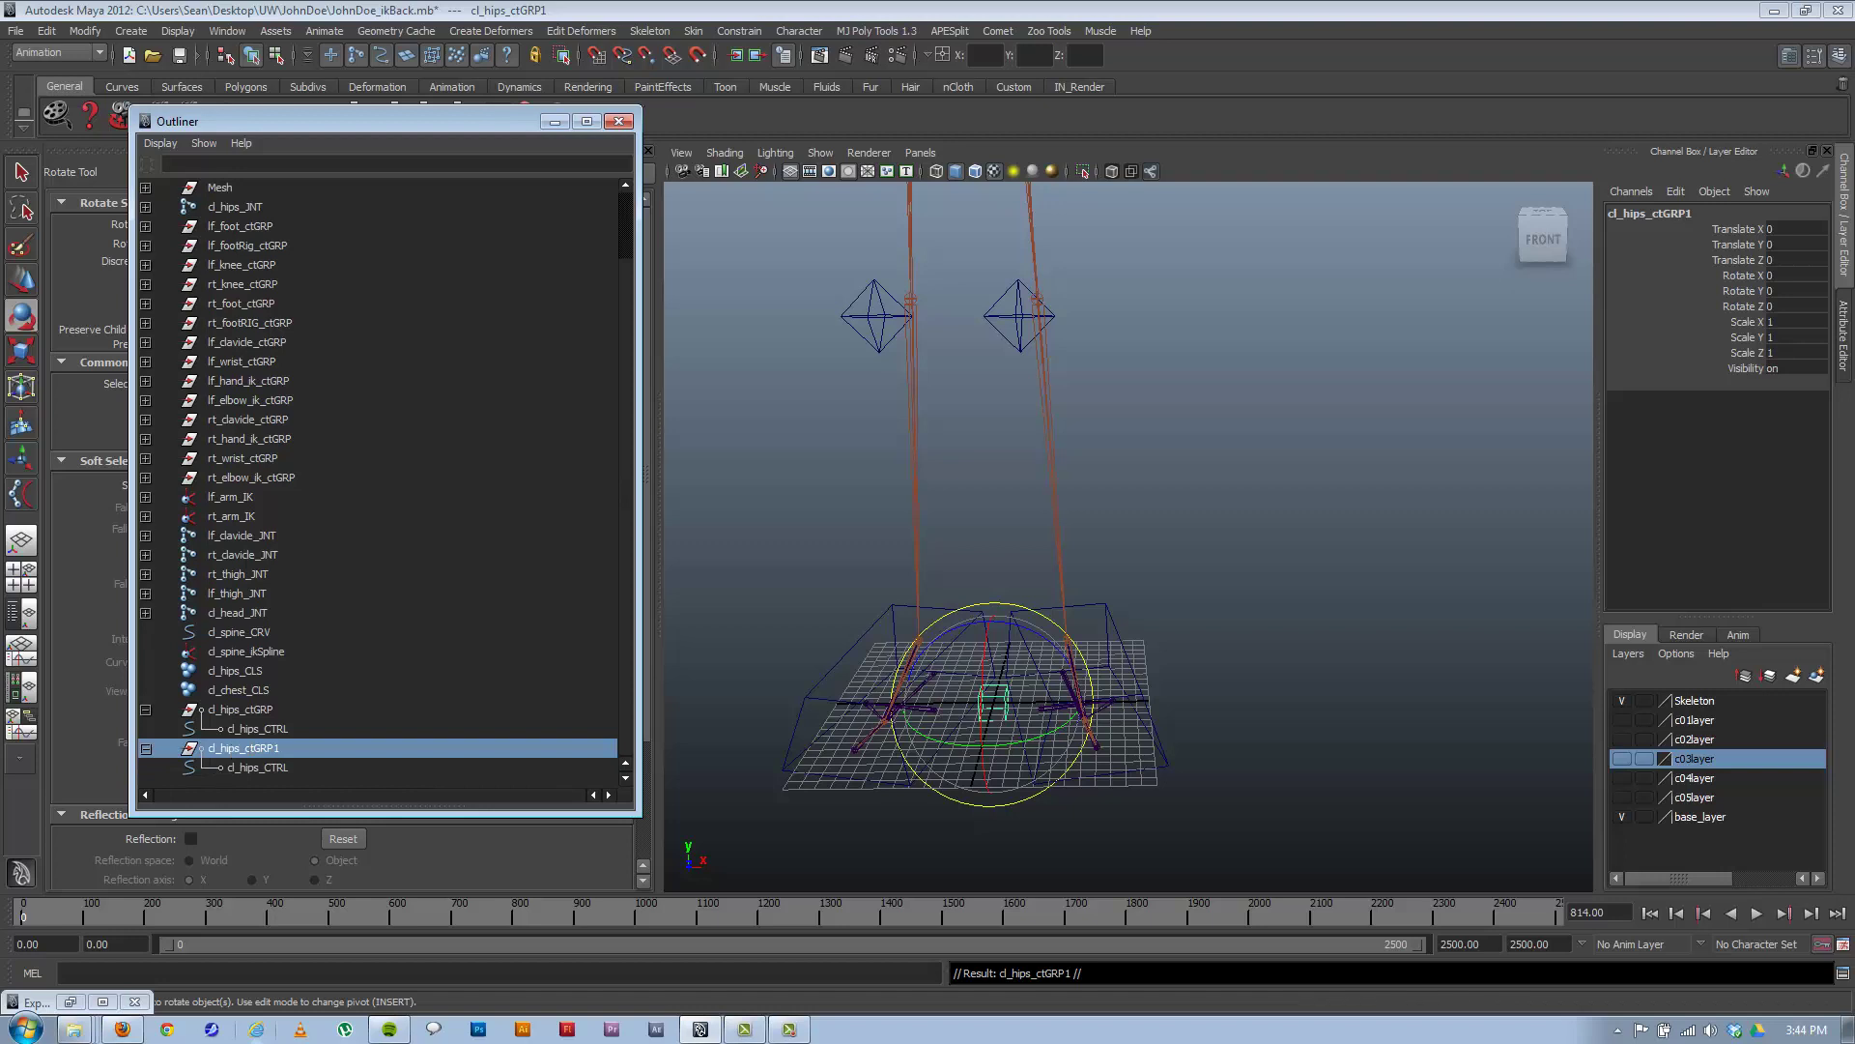
double_click(302, 749)
key(BackSpace)
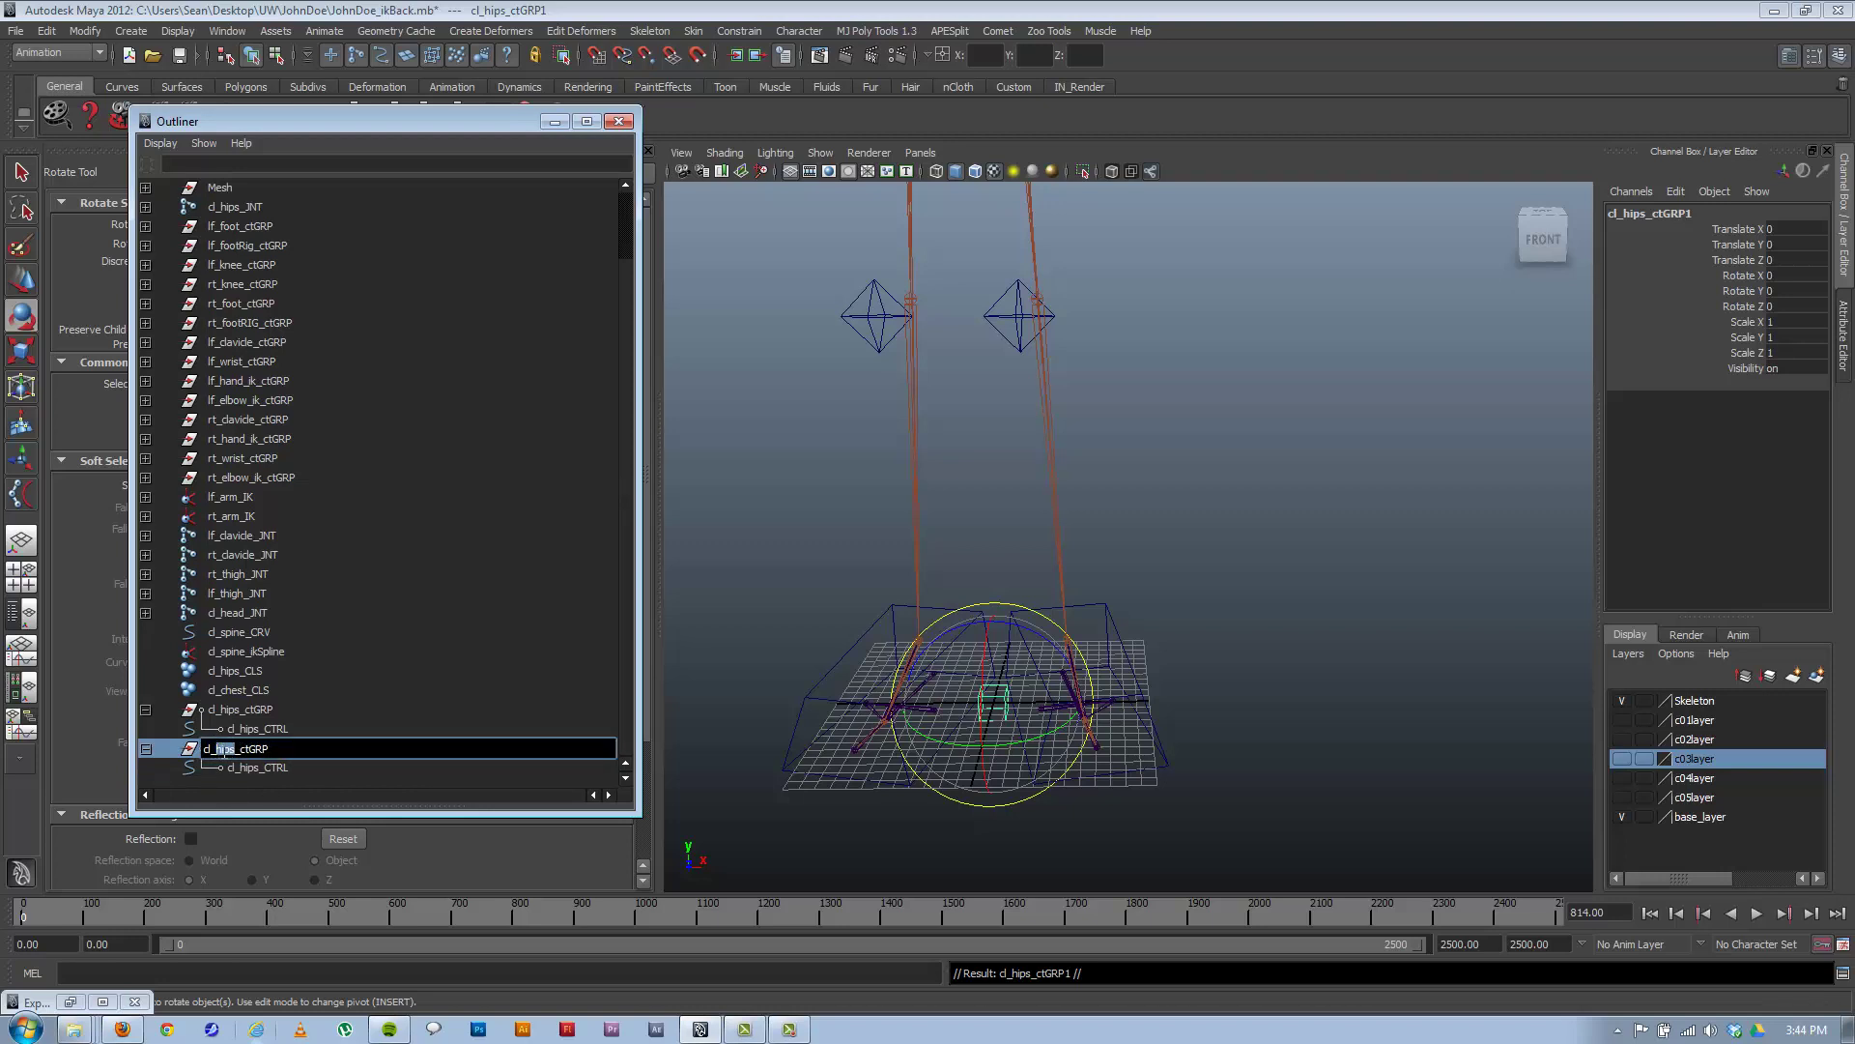
text(chest)
Rename the control curve inside cl_chest_ctGRP as cl_chest_CTRL.
click(257, 767)
double_click(254, 768)
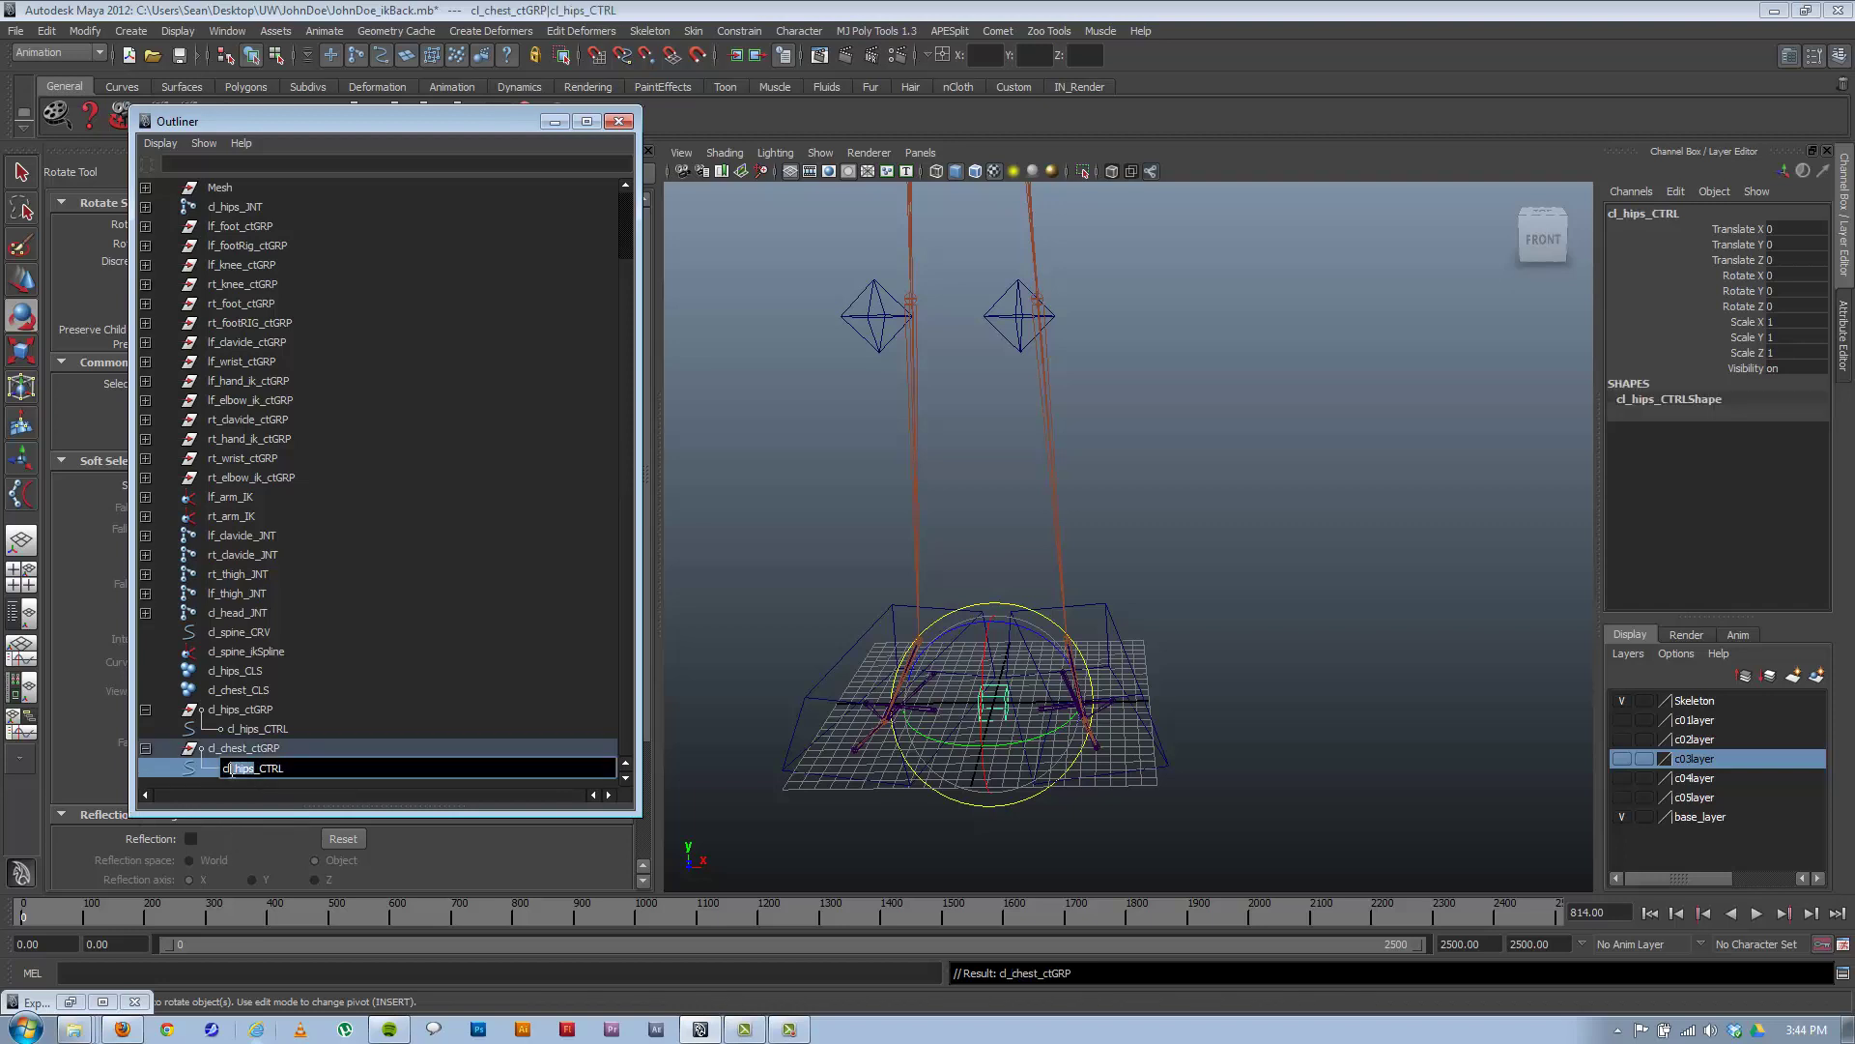
text(chest)
key(Return)
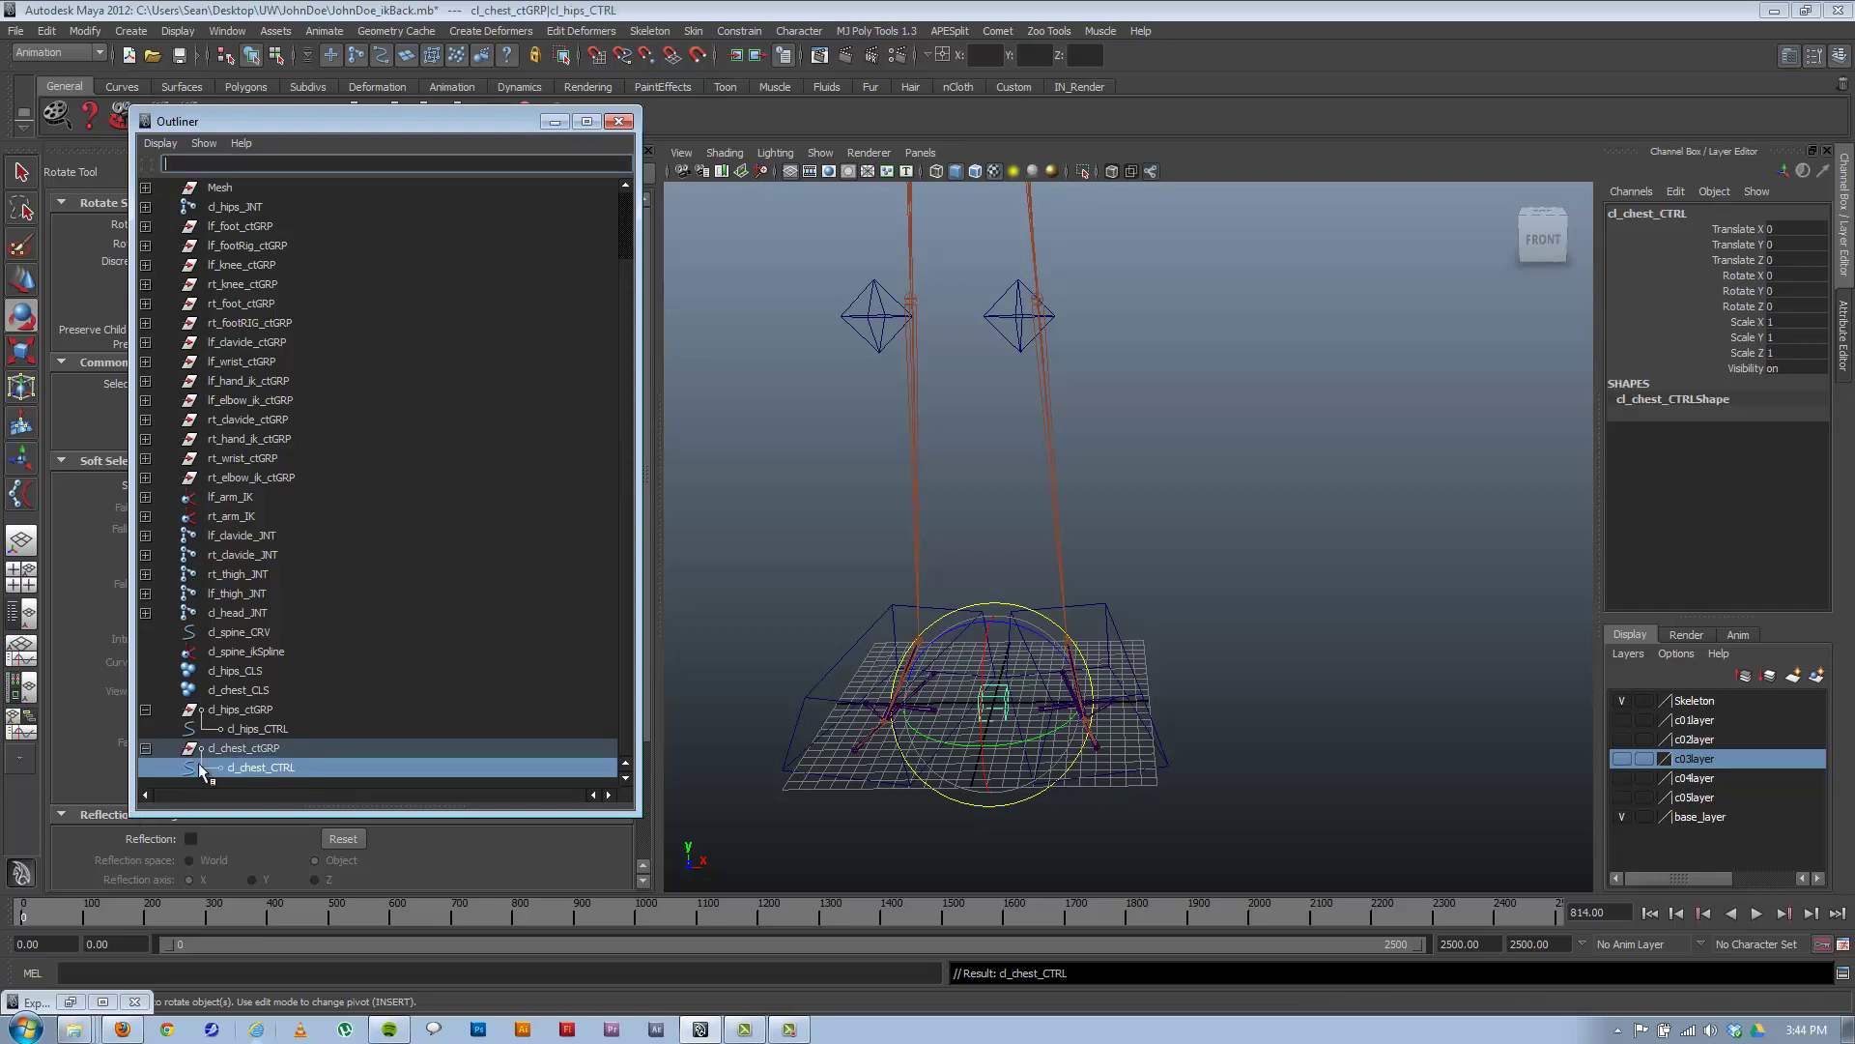
Move cl_hips_ctGRP from the origin and snap it onto the hips joint at the base of the spine.
click(241, 712)
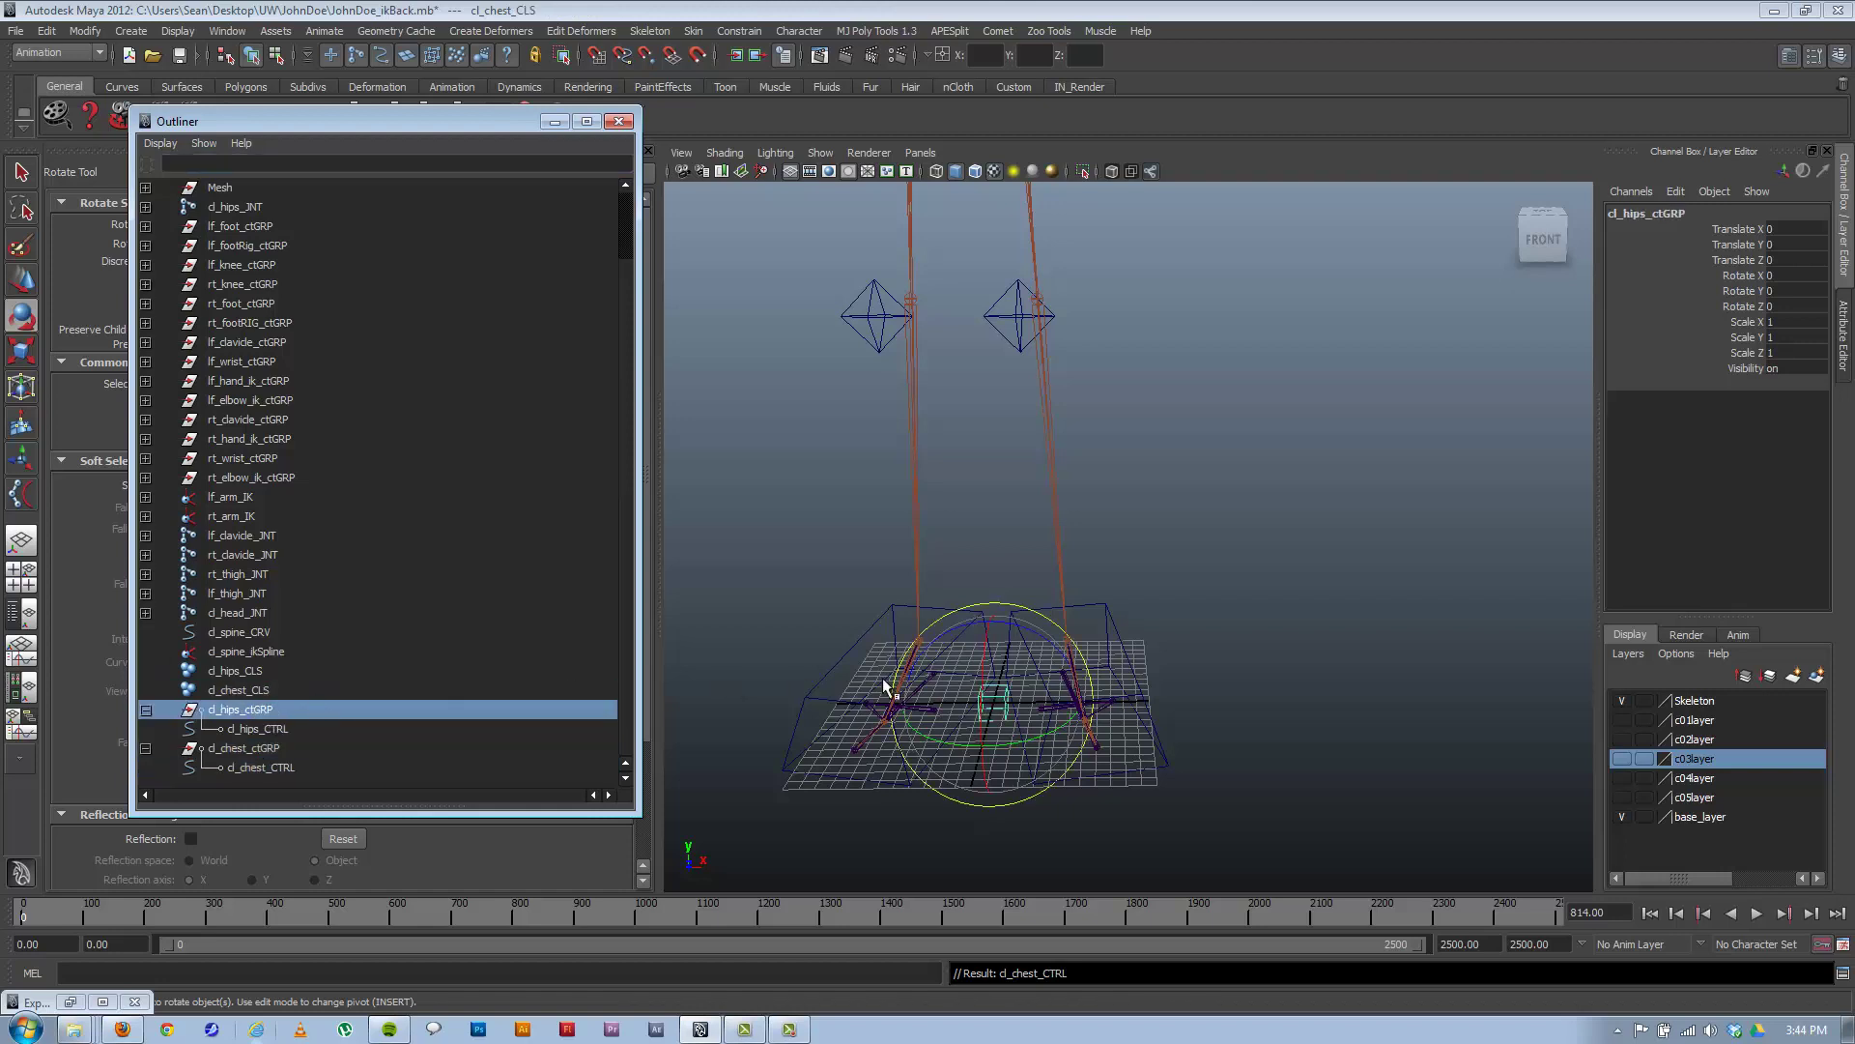
key(w)
key(f)
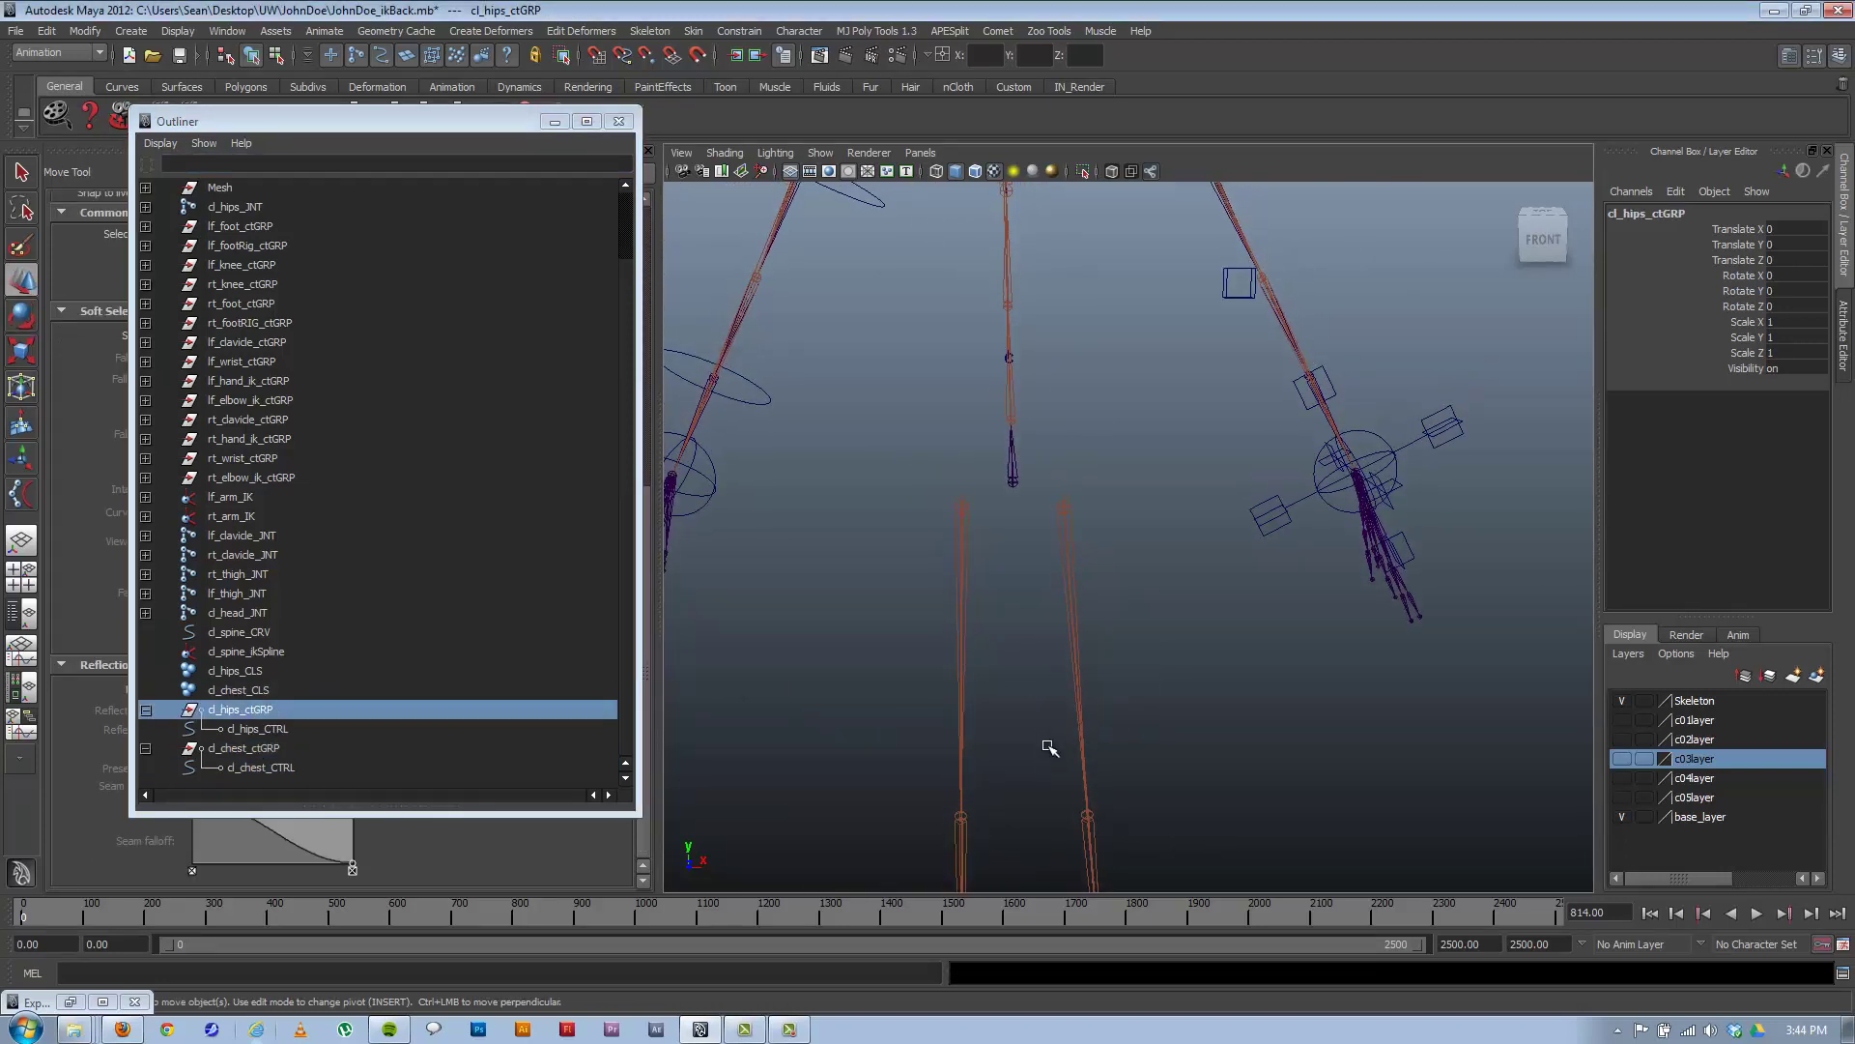
middle_drag(1011, 476, 1012, 481)
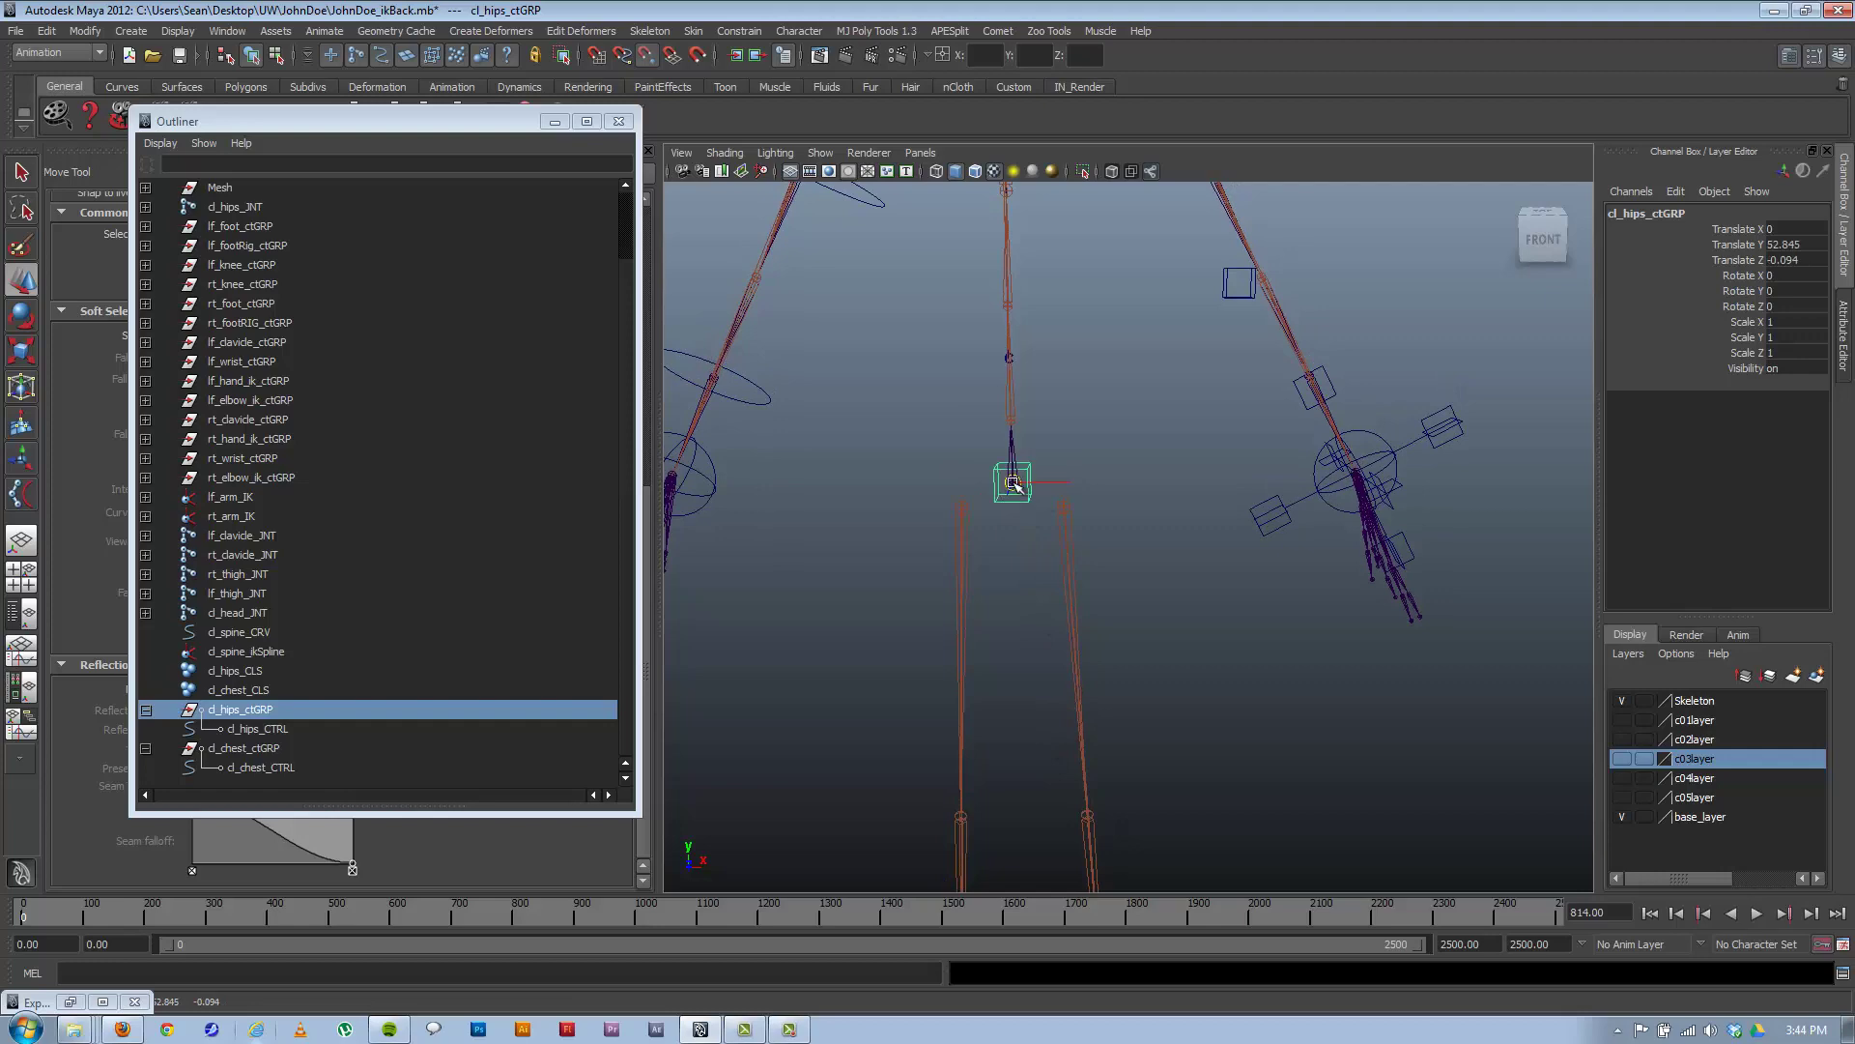
Move the Outliner clear of the viewport and turn on the display of polygons to show the character's body.
key(a)
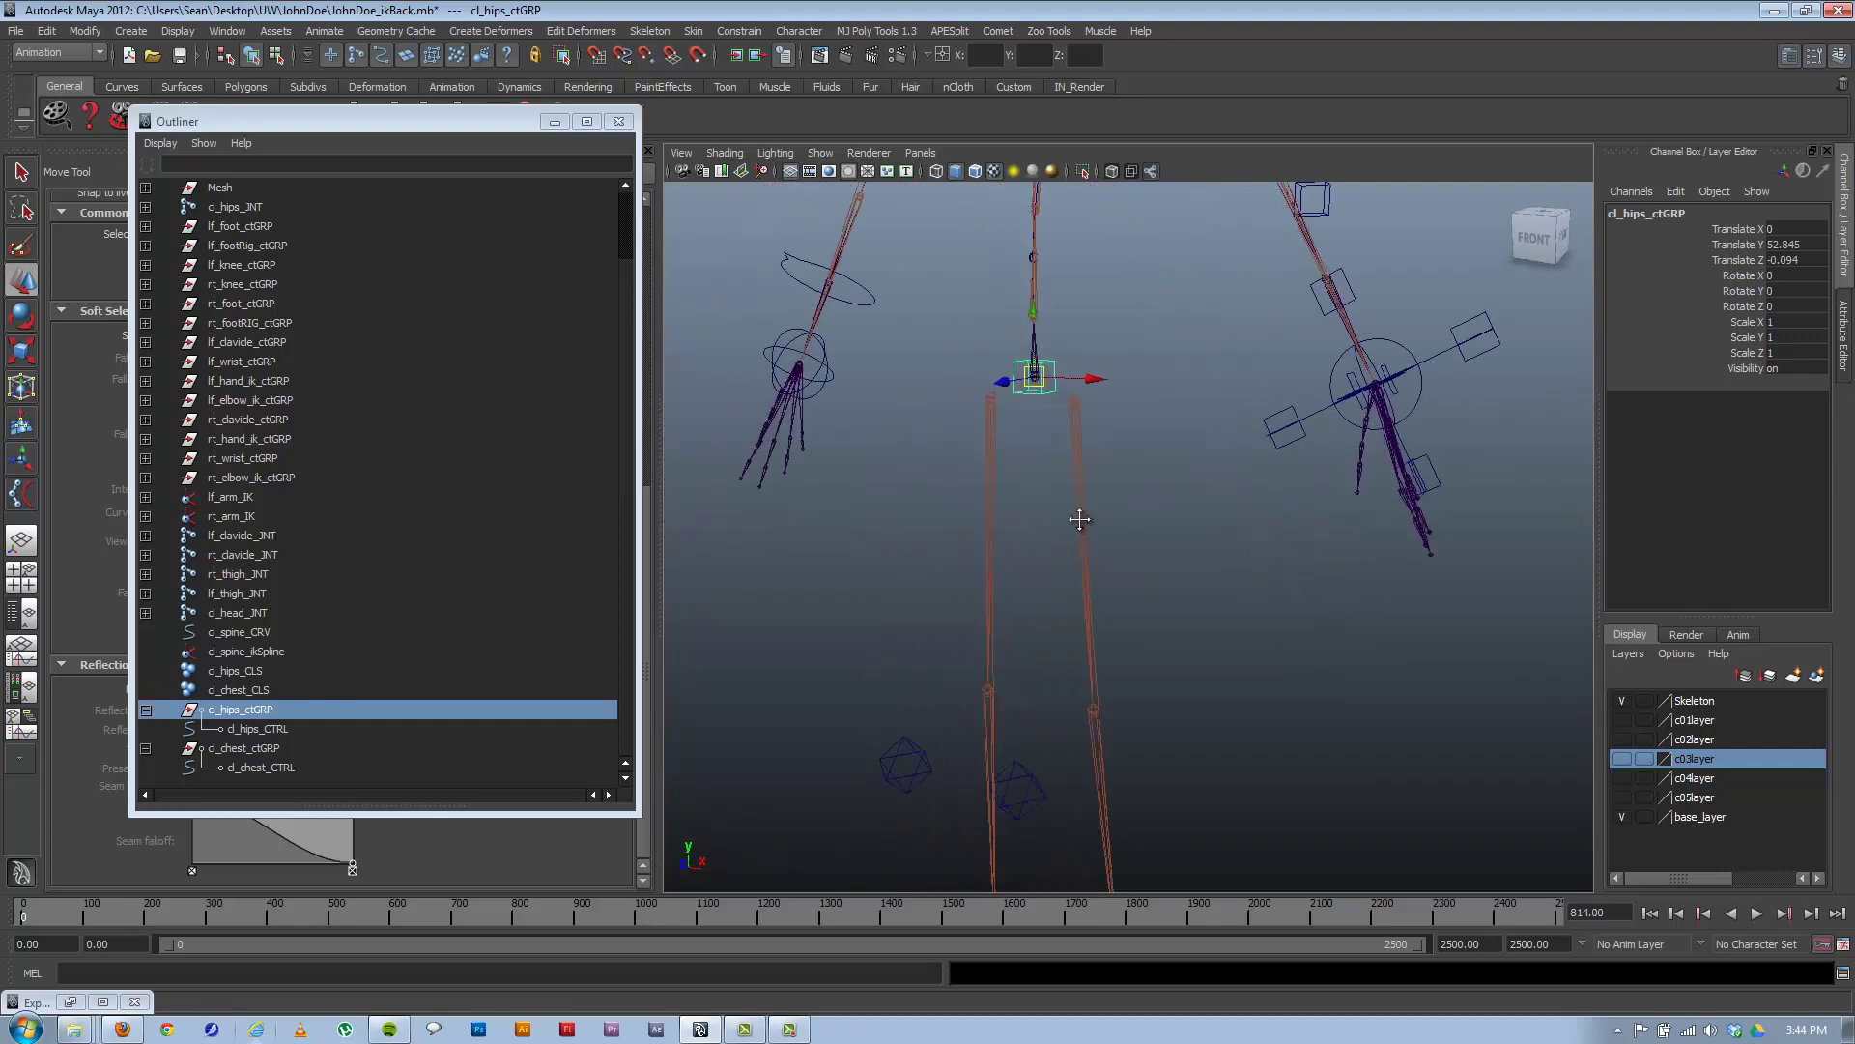
scroll(1247, 799, up, 4)
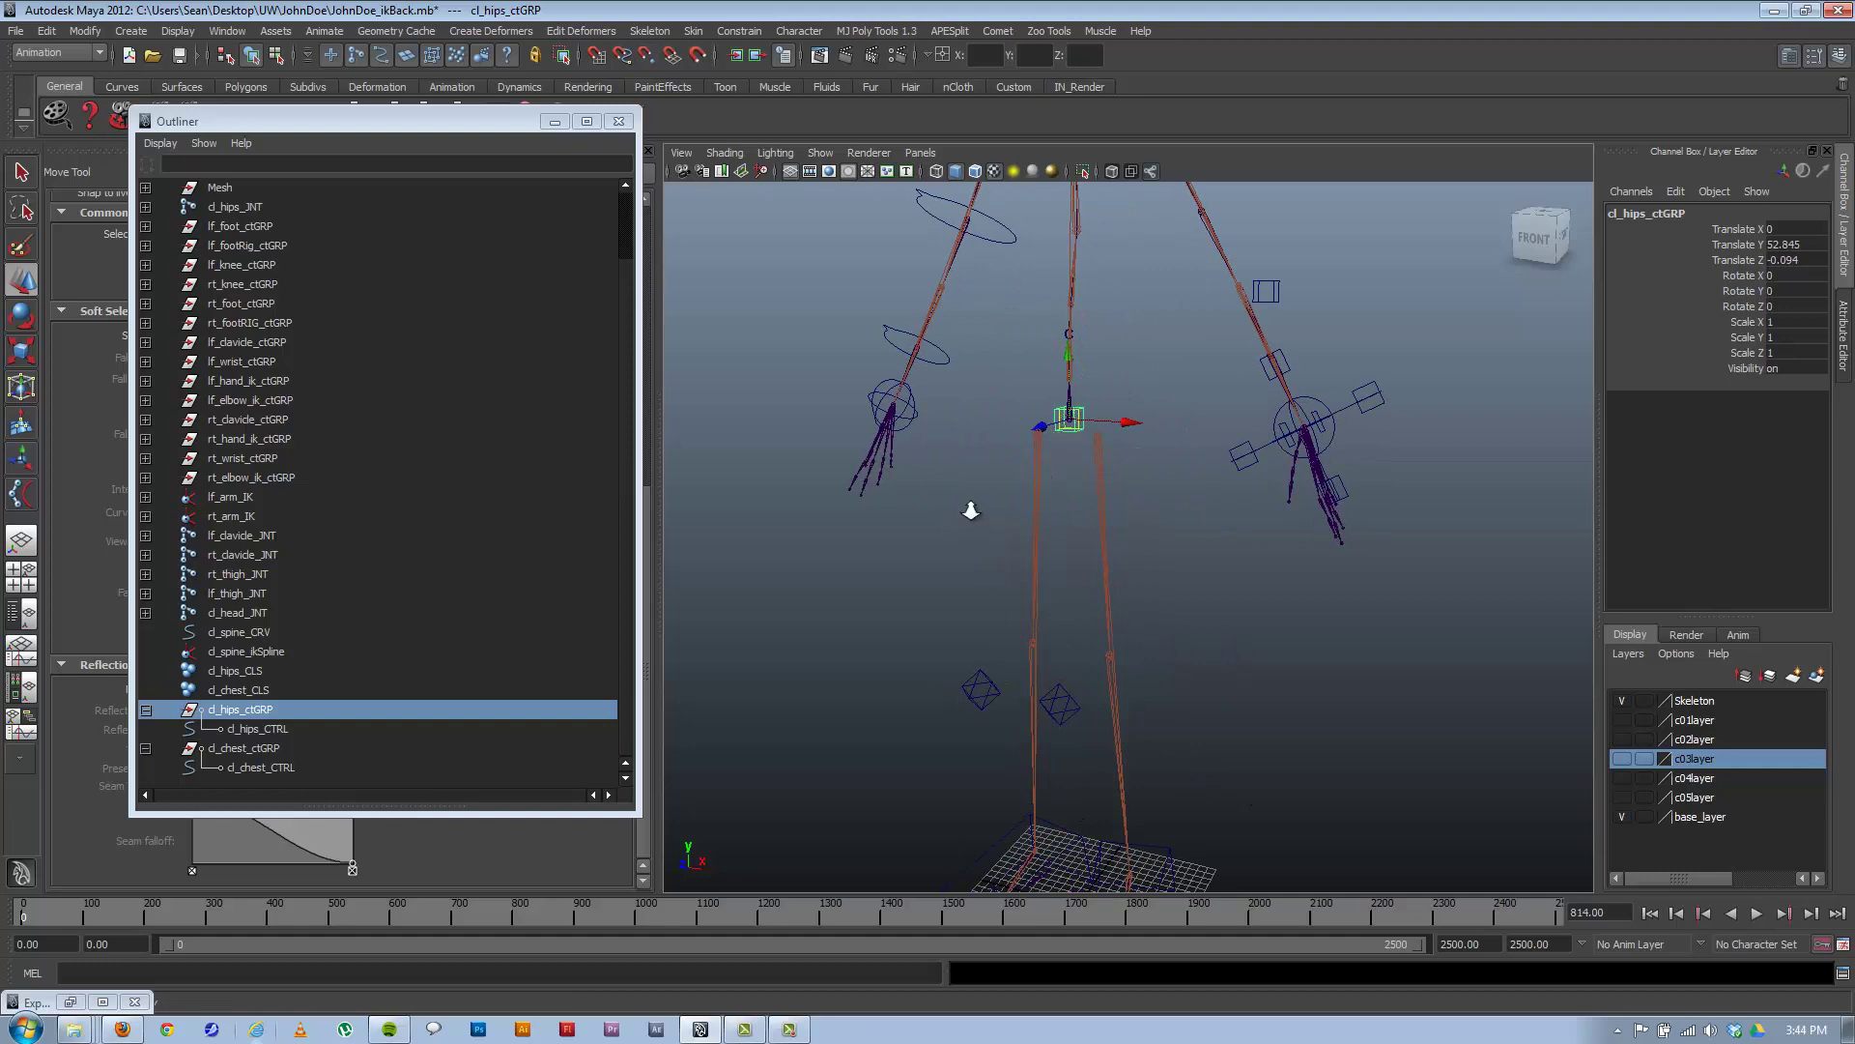
scroll(1044, 549, up, 3)
alt+middle_drag(1053, 360, 1054, 558)
alt+right_drag(936, 547, 1141, 604)
alt+middle_drag(1001, 544, 1111, 563)
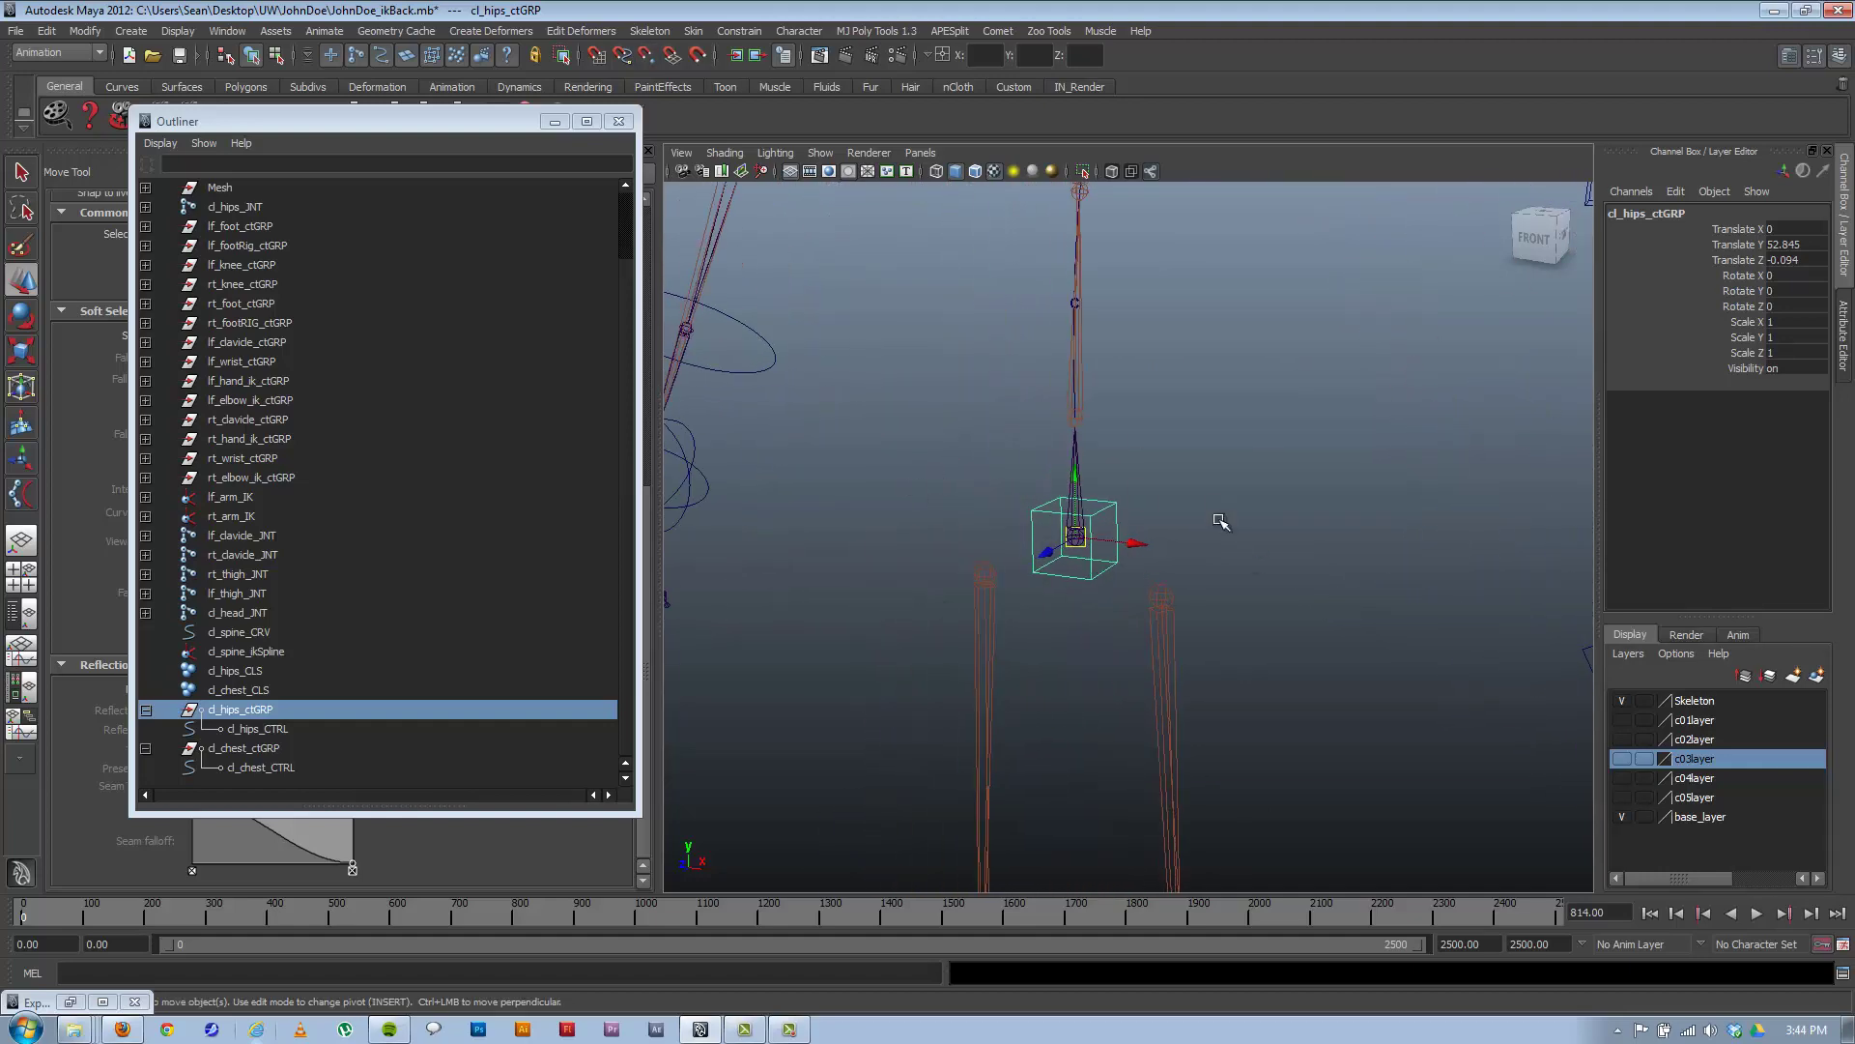
alt+right_drag(1173, 592, 1218, 592)
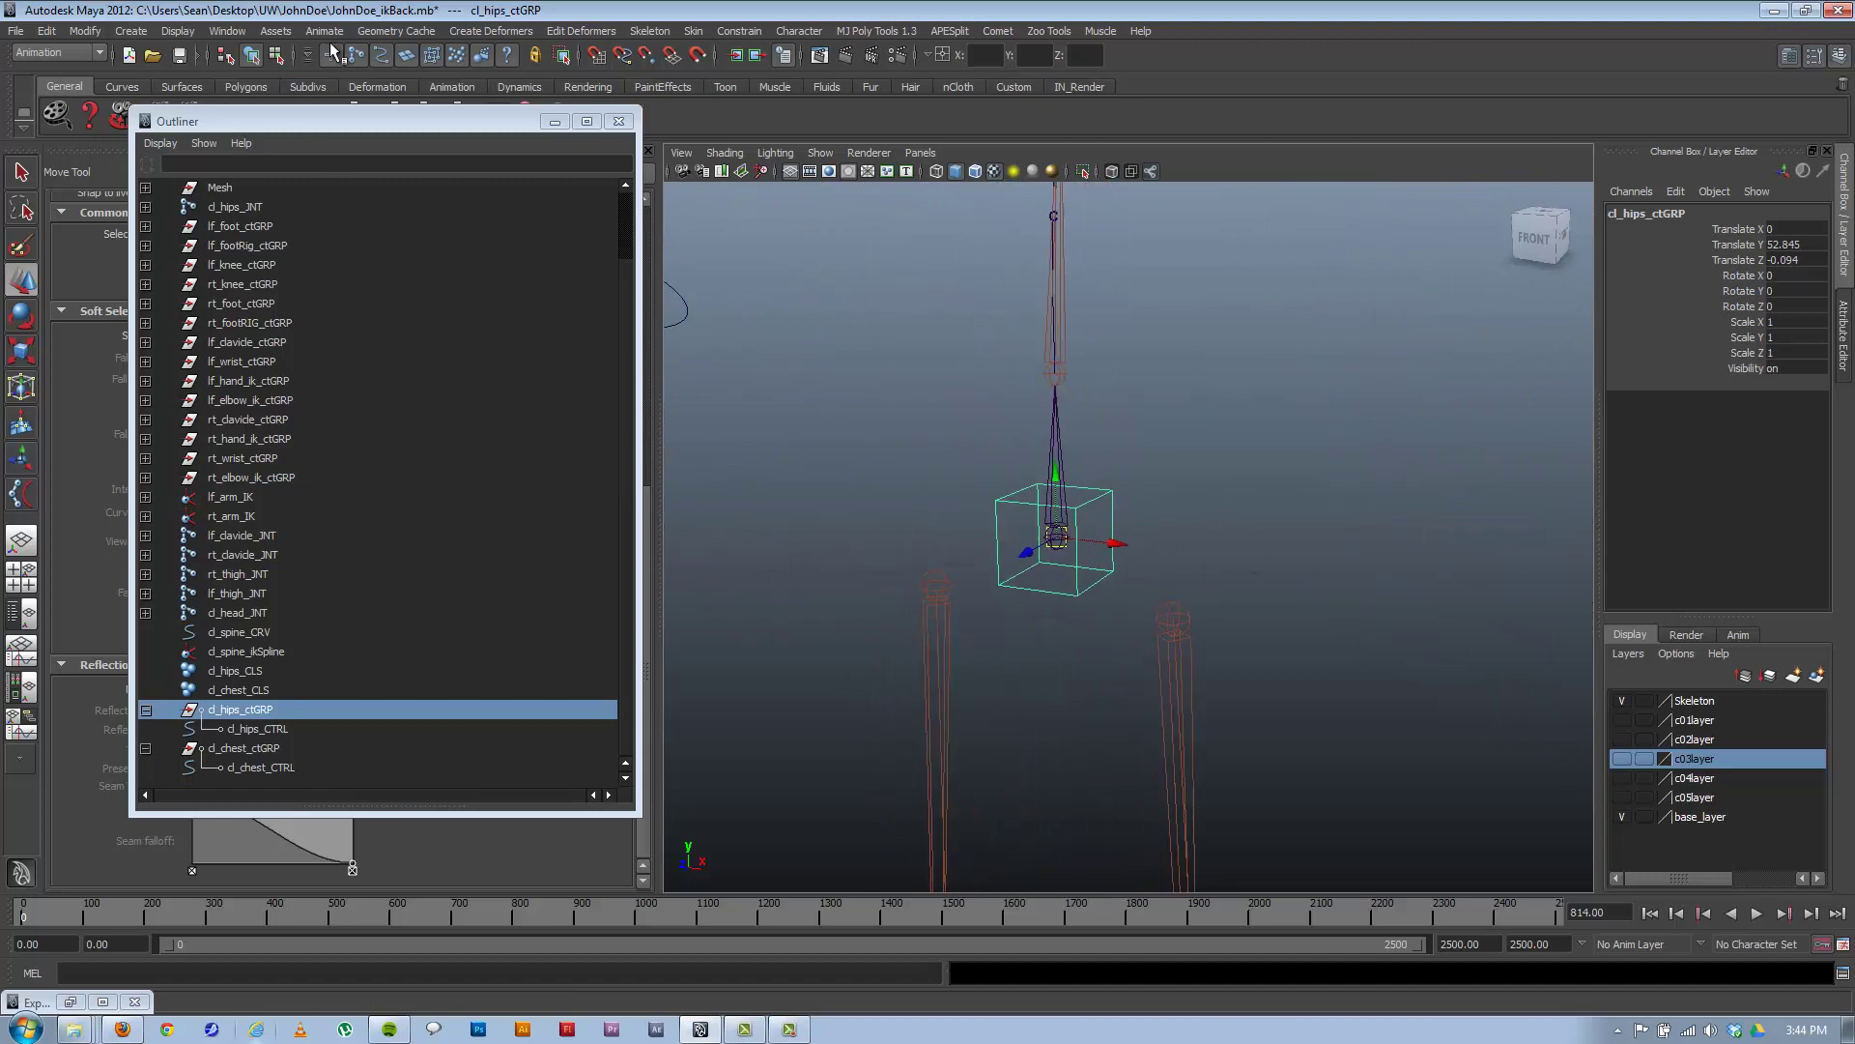
drag(455, 124, 376, 162)
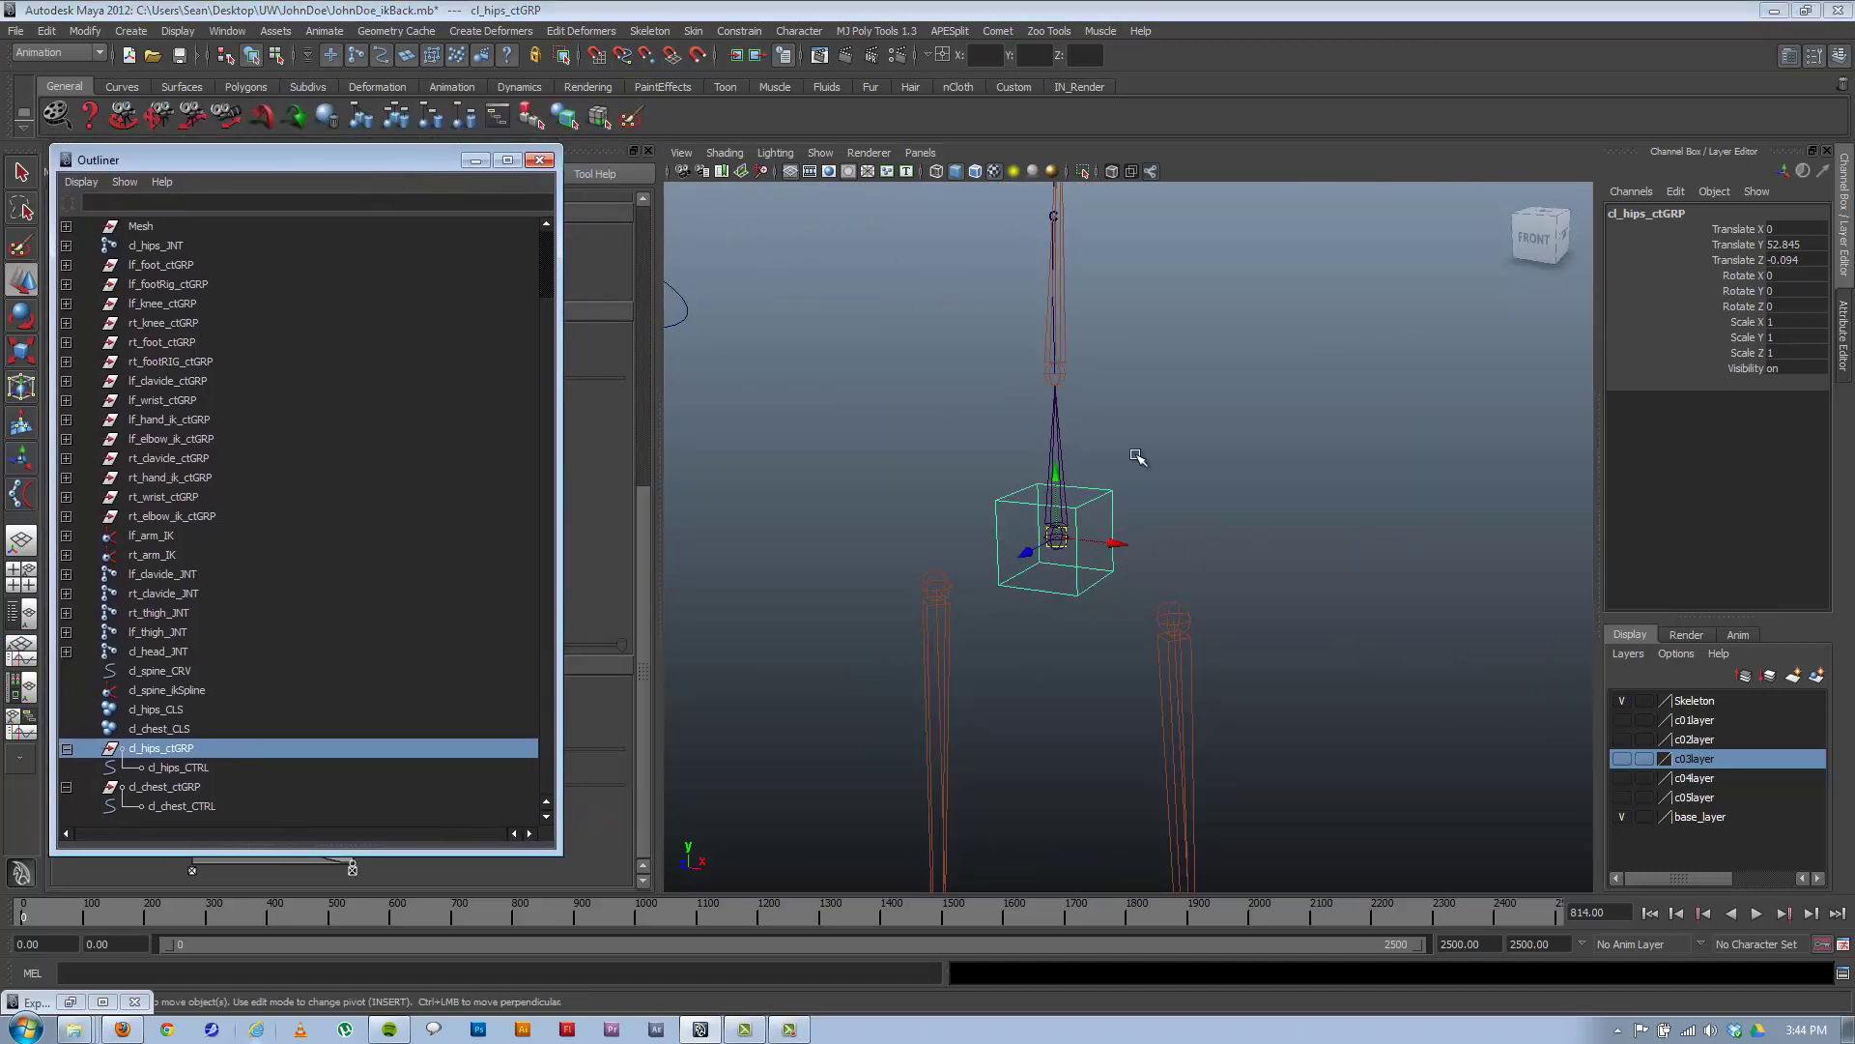
click(820, 153)
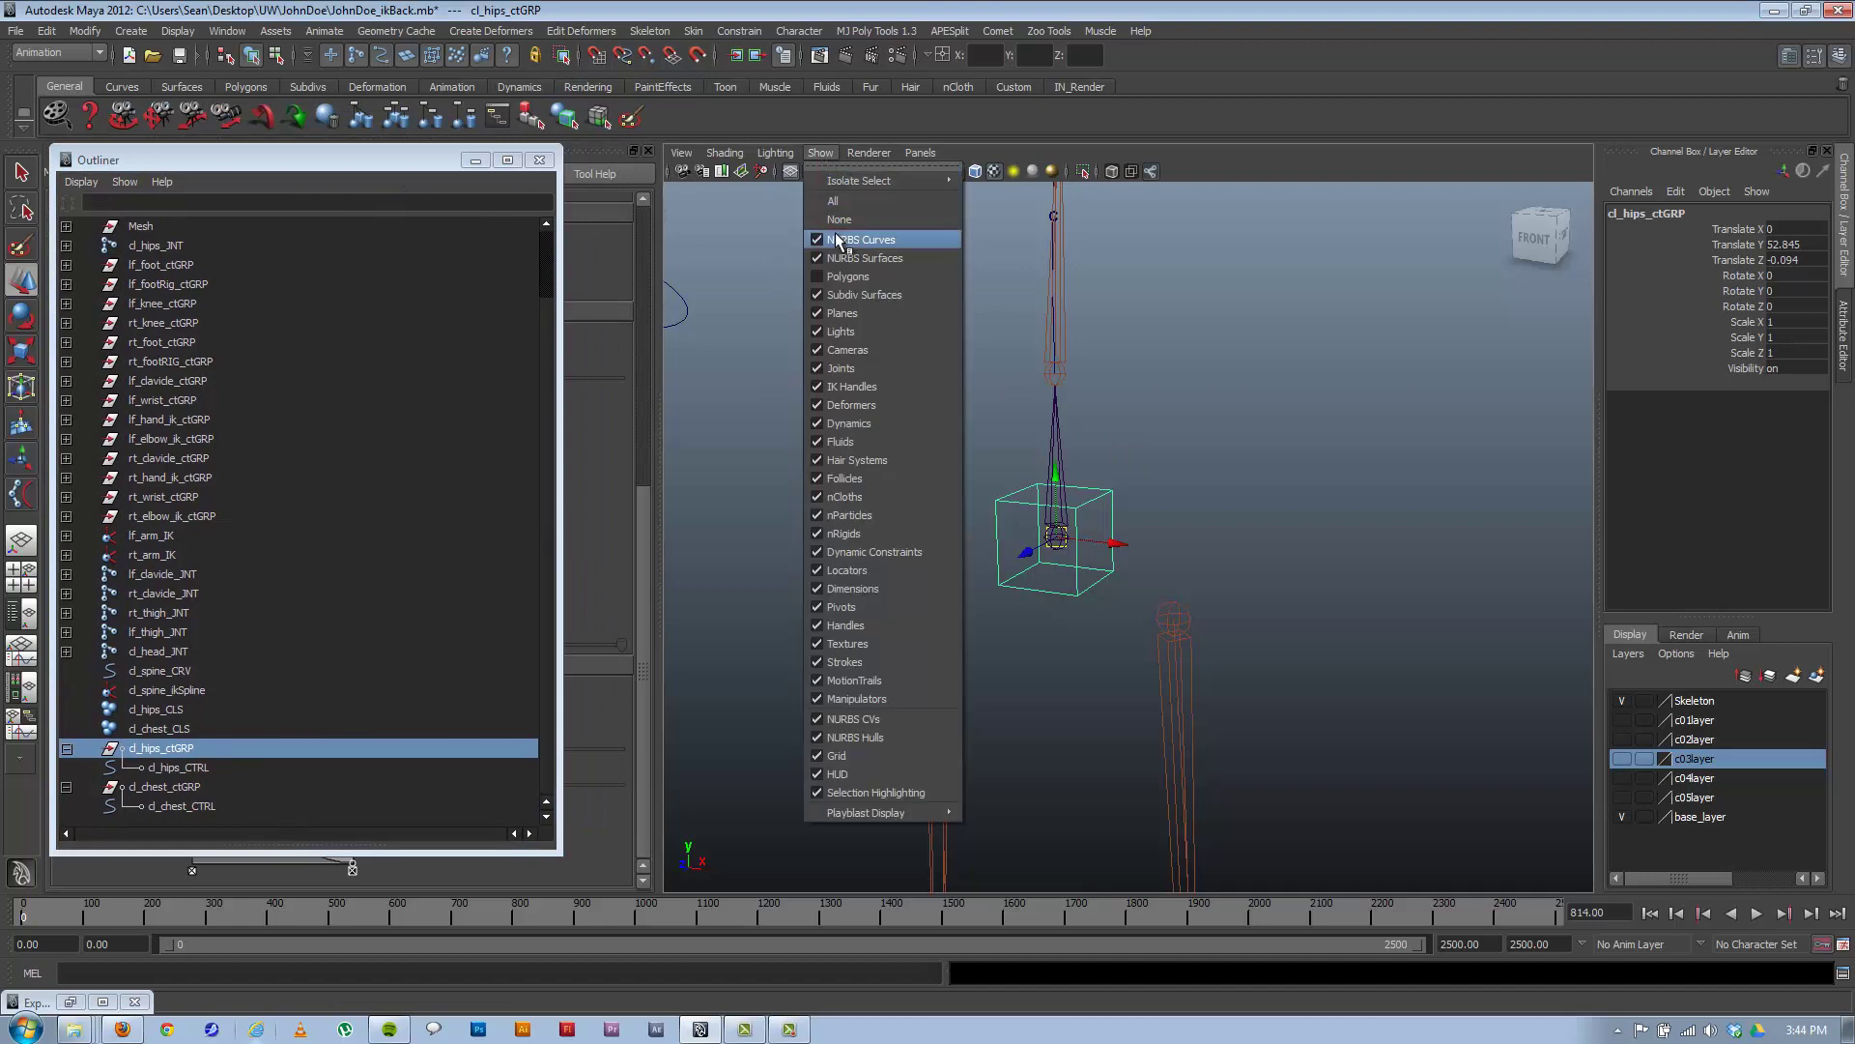
click(843, 276)
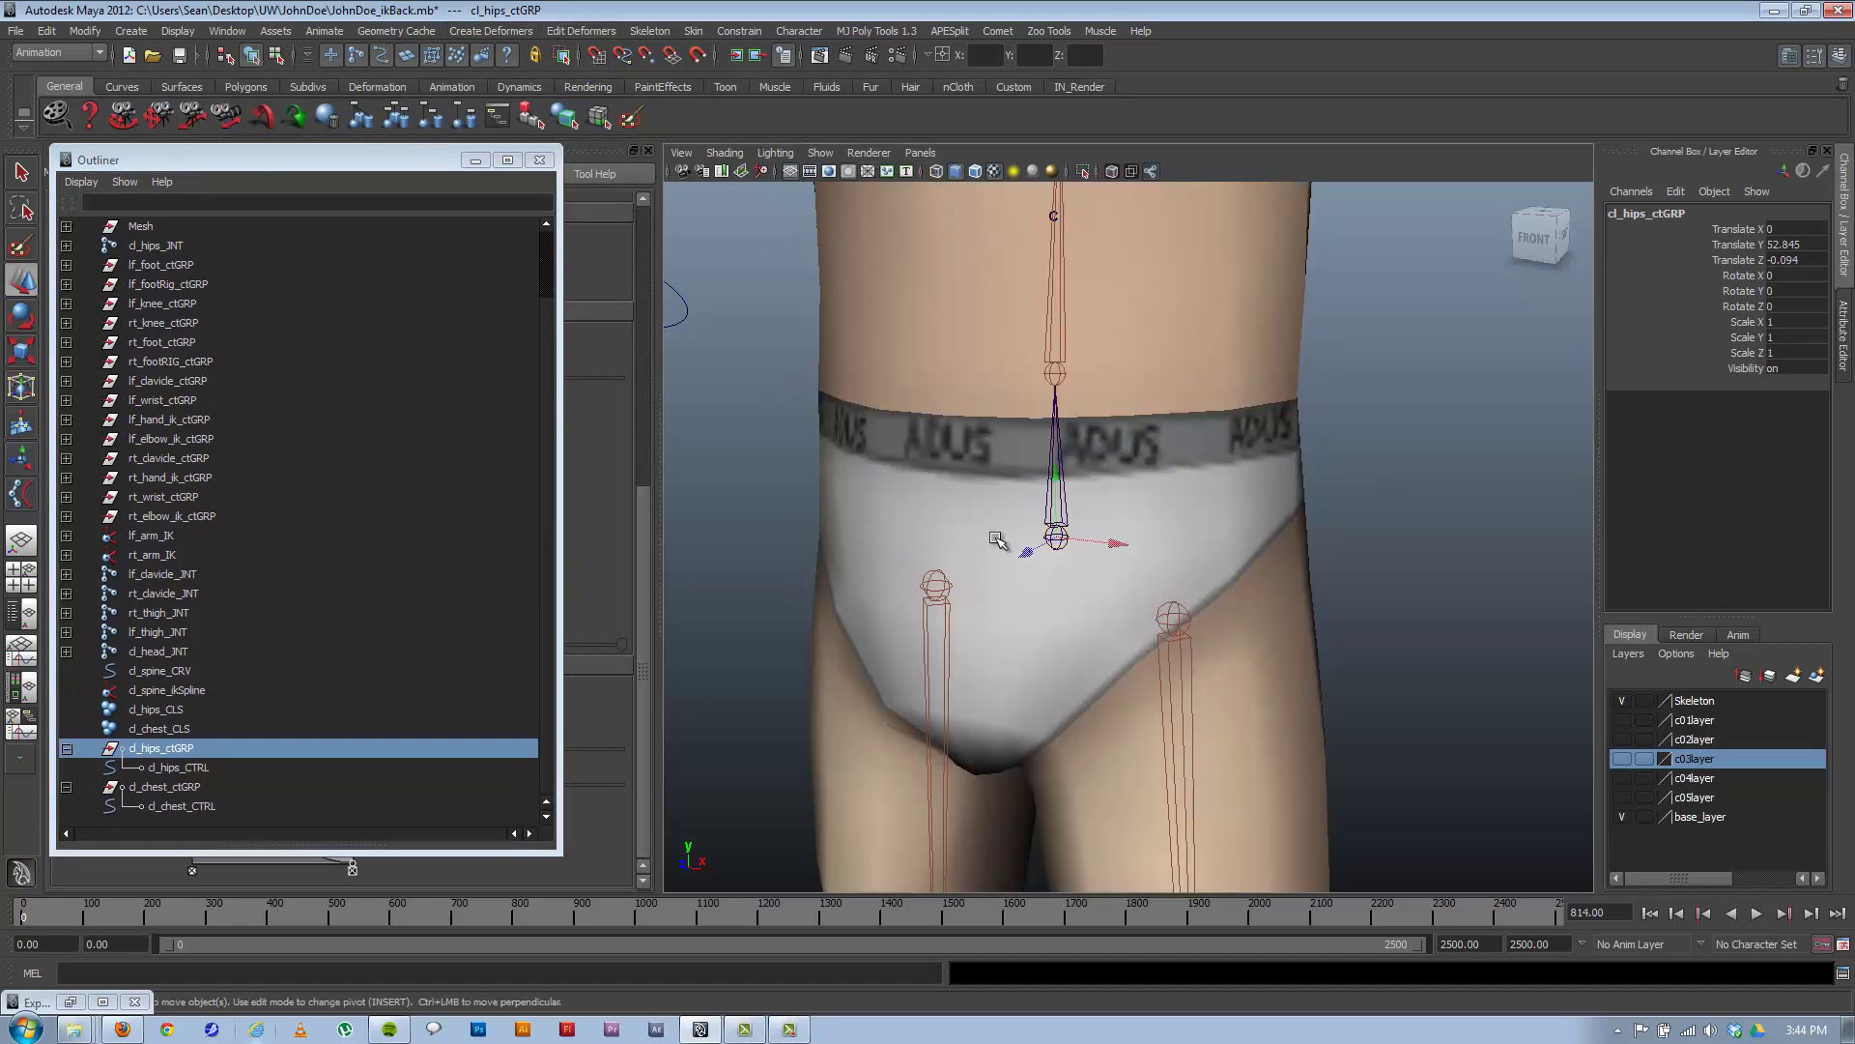
Scale cl_hips_CTRL uniformly to about 5.383 so the box surrounds the character's hips.
key(r)
click(170, 769)
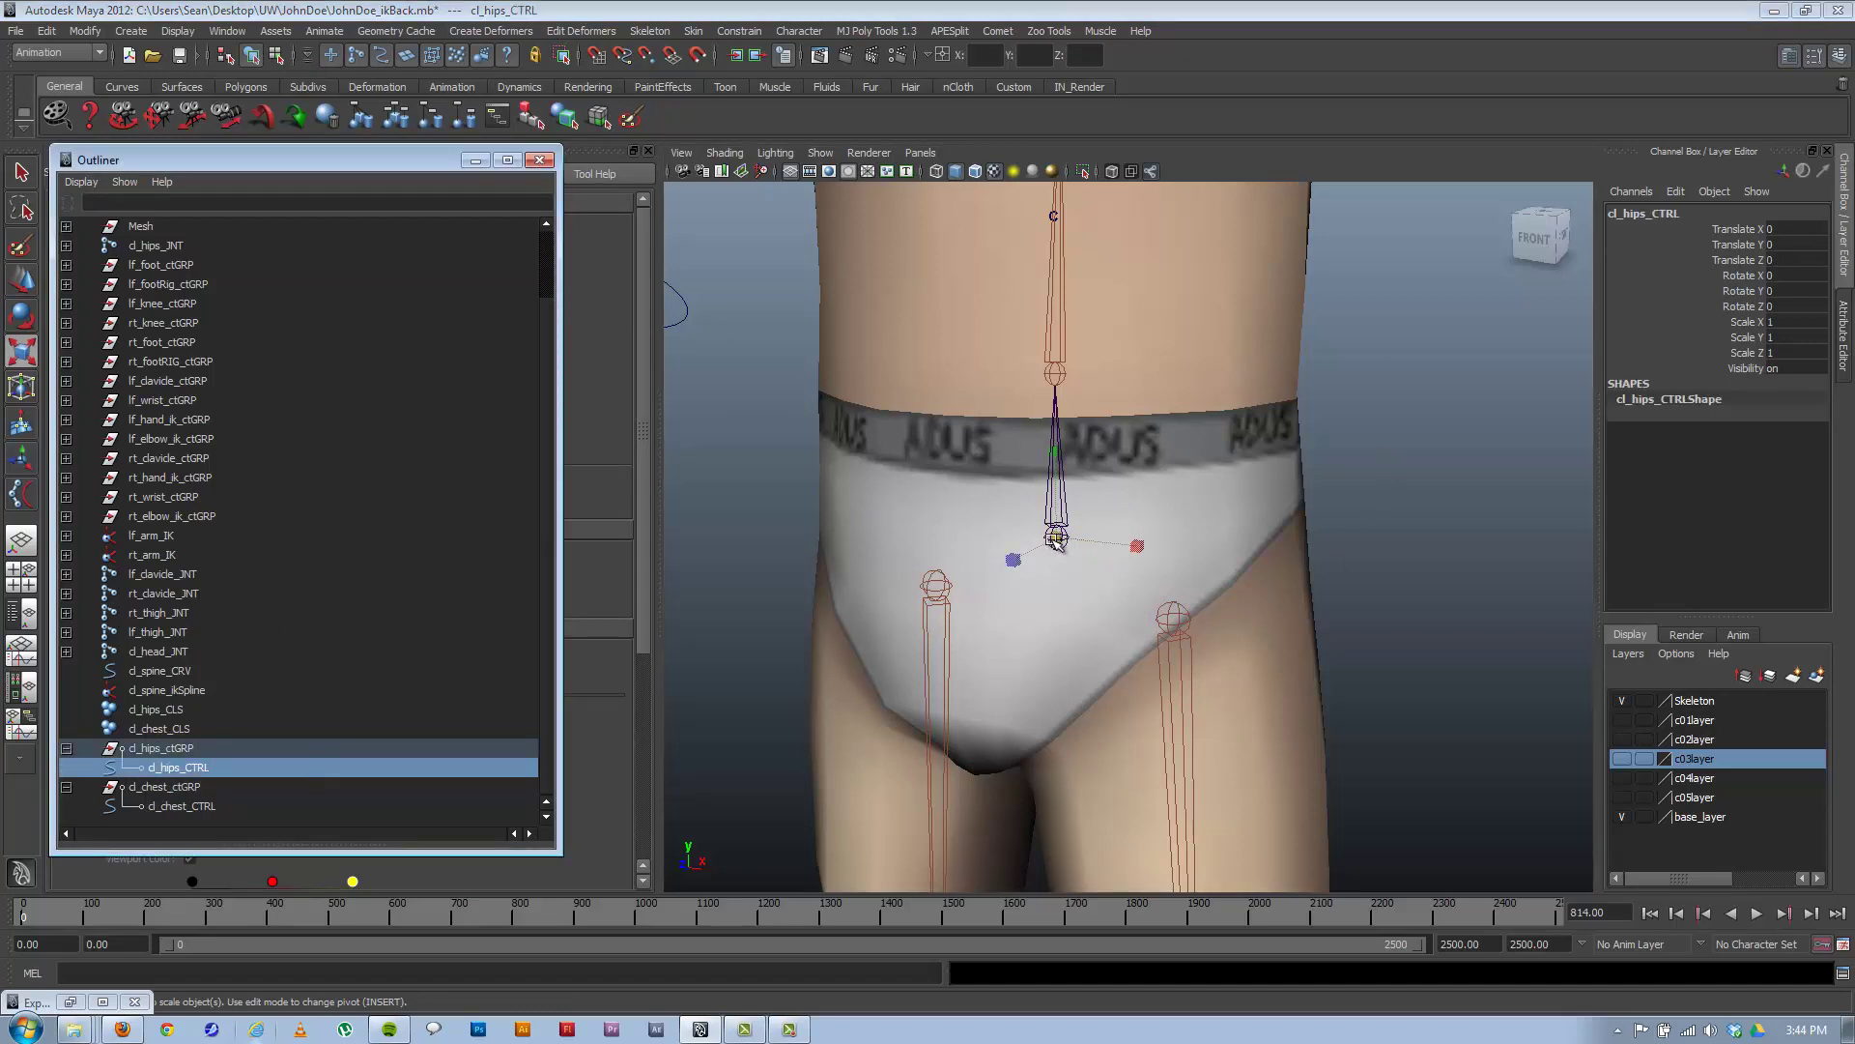
drag(1057, 538, 1382, 483)
Switch to component mode, select all CVs of cl_hips_CTRL and scale them into a flatter, wider box around the hips.
alt+right_drag(1429, 489, 1159, 464)
alt+drag(1160, 464, 1219, 375)
alt+middle_drag(1219, 375, 1162, 411)
alt+right_drag(1163, 410, 1266, 460)
click(274, 57)
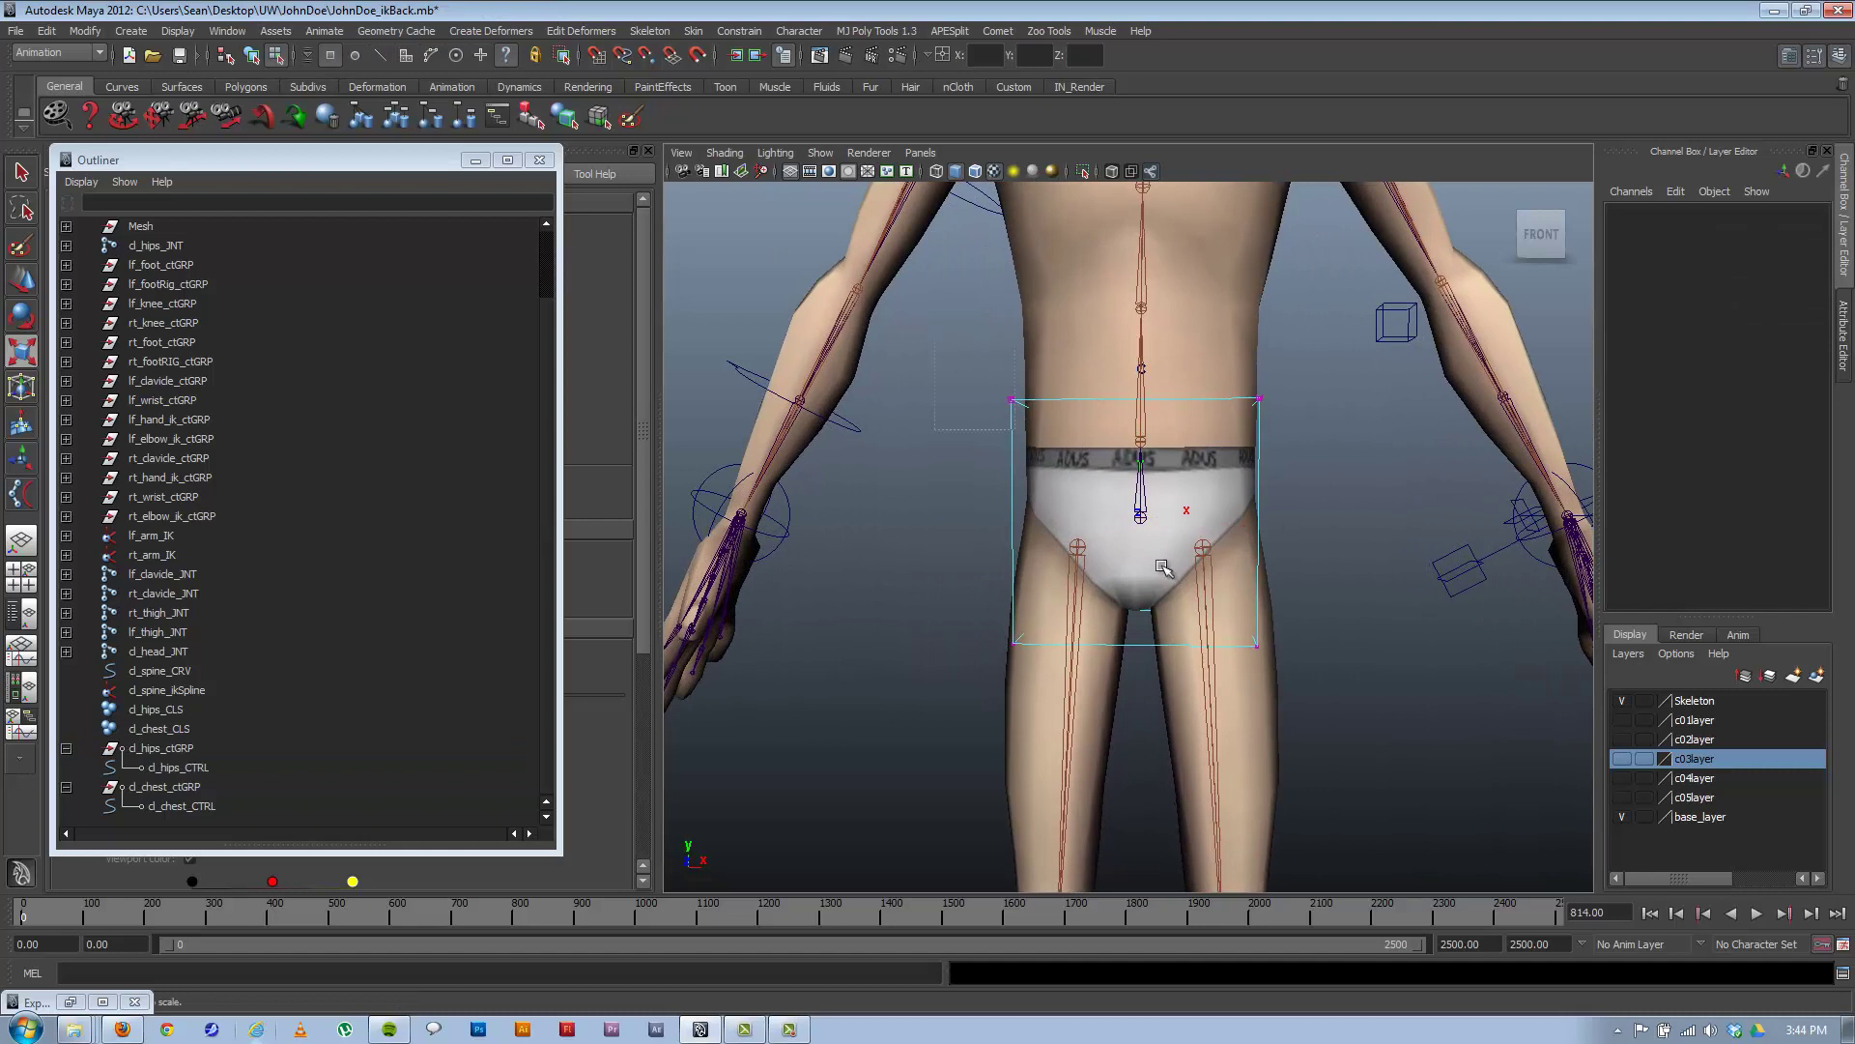
drag(1162, 567, 1346, 731)
alt+middle_drag(1188, 474, 1180, 479)
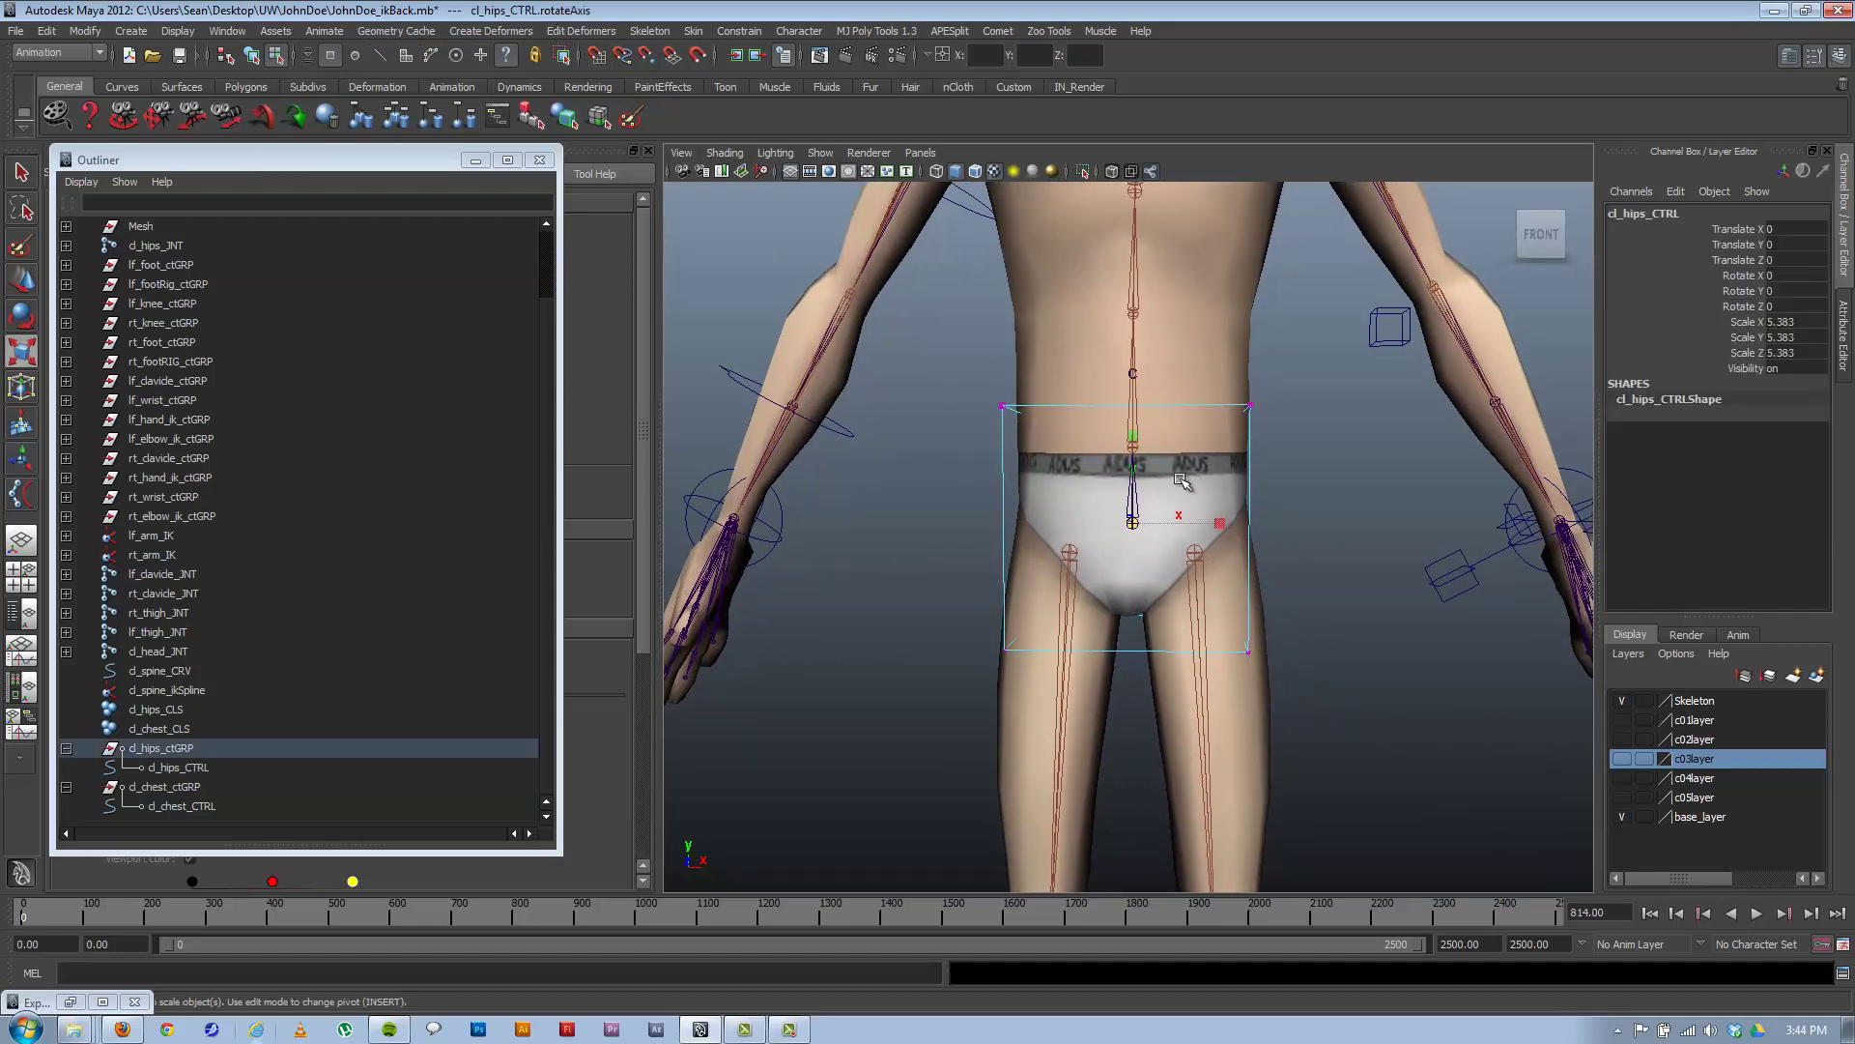
click(1135, 437)
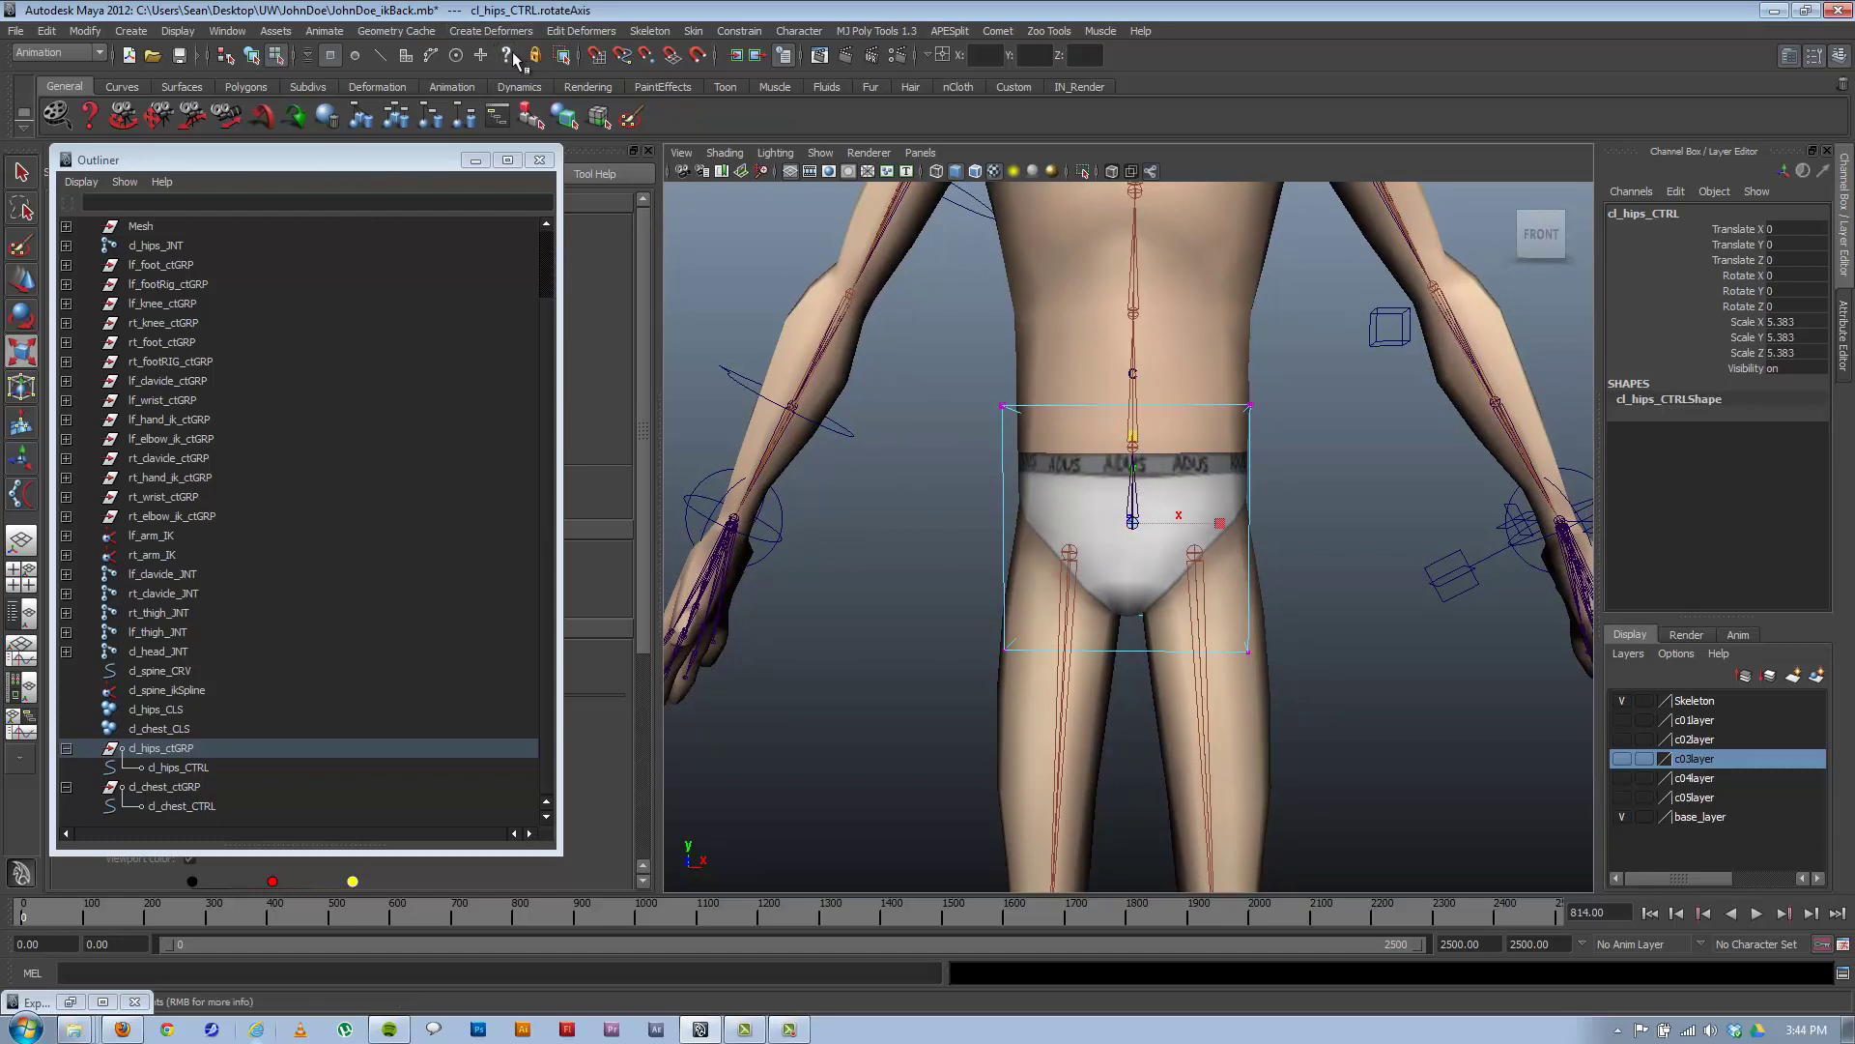
click(959, 389)
drag(946, 345, 1285, 663)
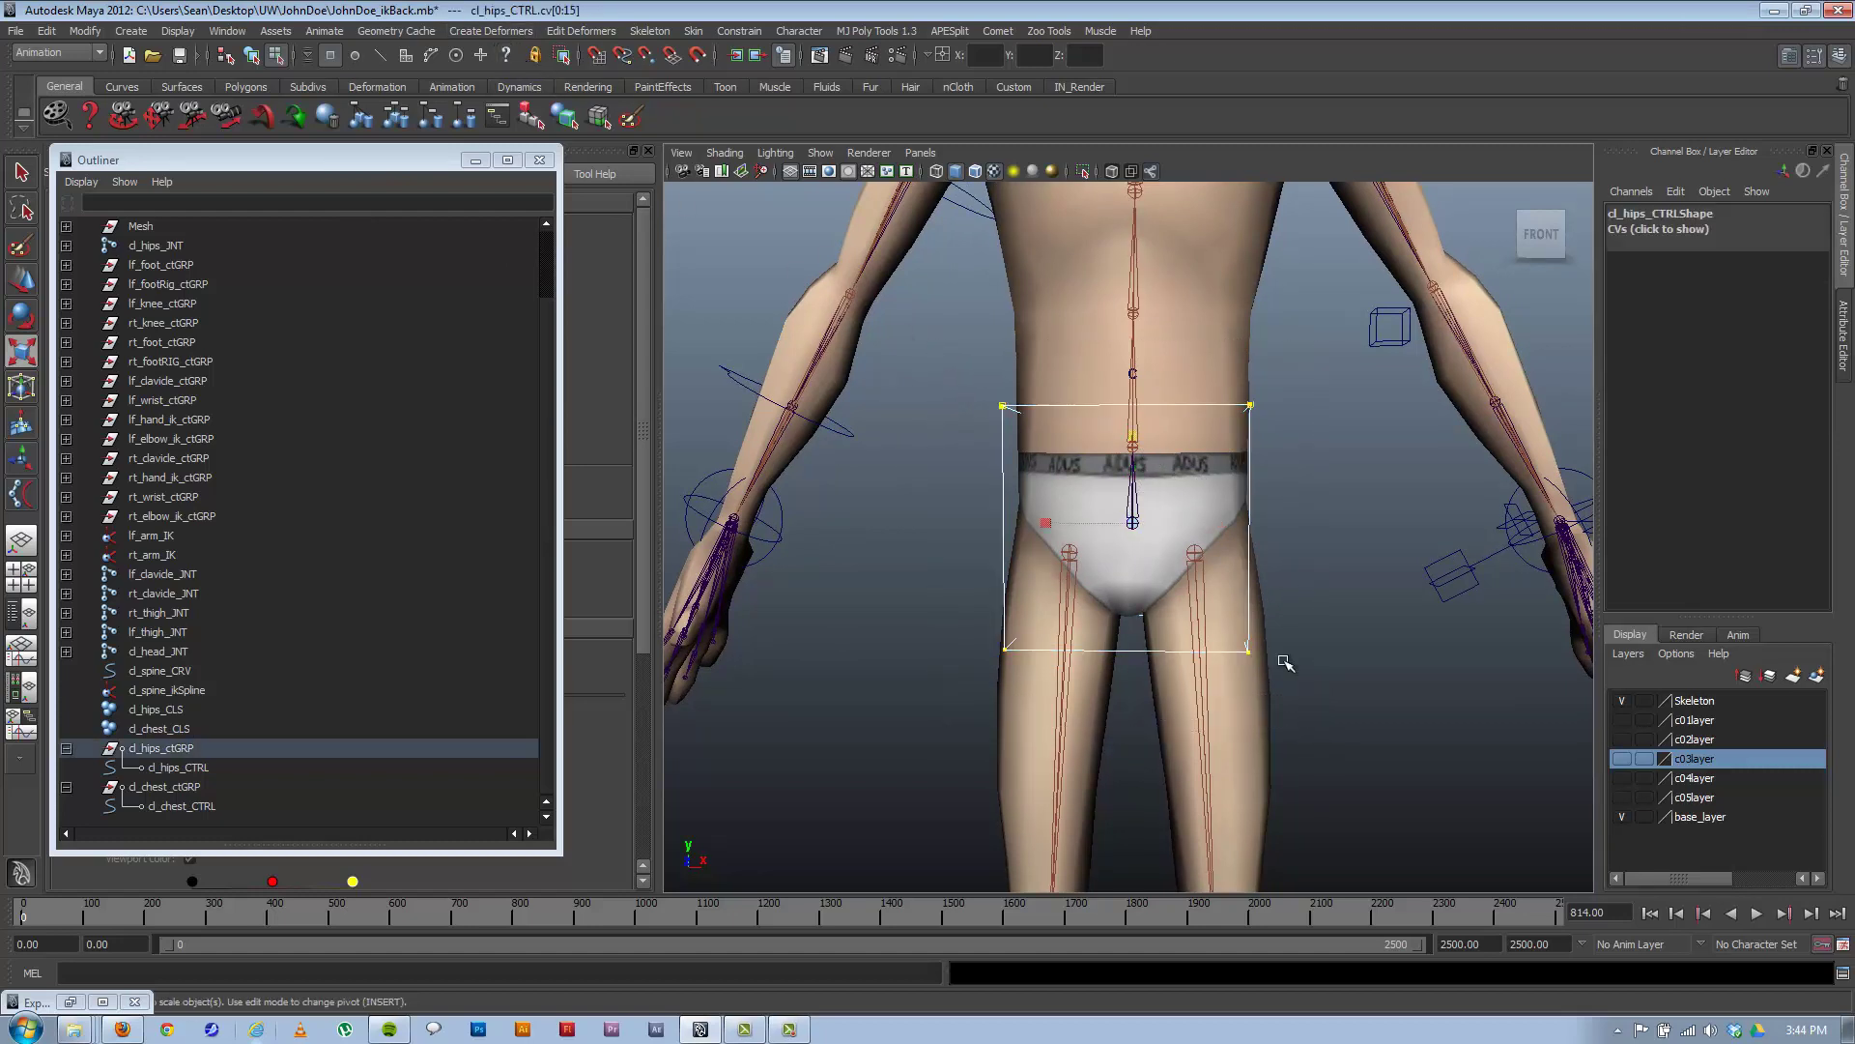
drag(1140, 438, 1397, 582)
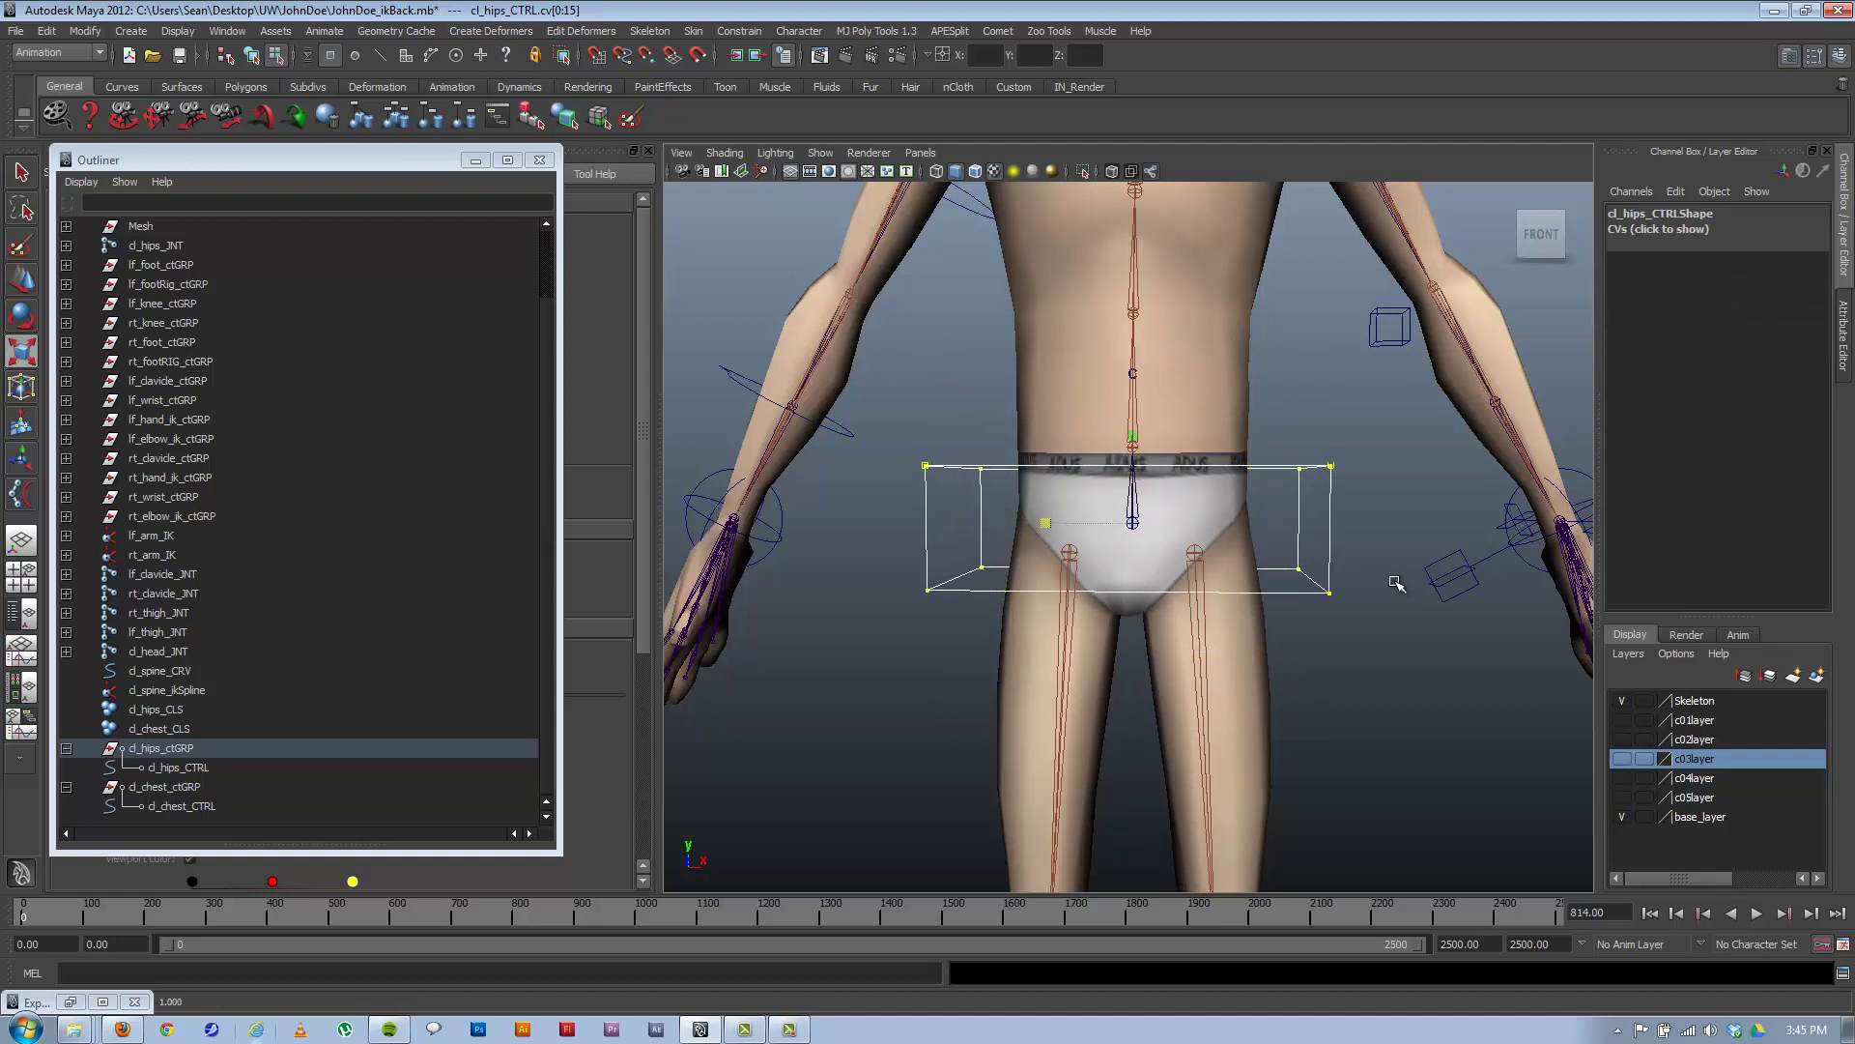
Toggle c01layer, c02layer and c03layer on and off to check the hip control's size against the clothing.
click(1622, 720)
click(1623, 720)
click(1624, 740)
click(1623, 740)
click(1622, 759)
click(1622, 759)
Scale the selected hip control CVs deeper from front to back, working from the character's side.
alt+drag(1111, 570, 754, 577)
alt+middle_drag(923, 571, 1145, 568)
alt+drag(1146, 569, 1232, 585)
drag(1029, 535, 994, 534)
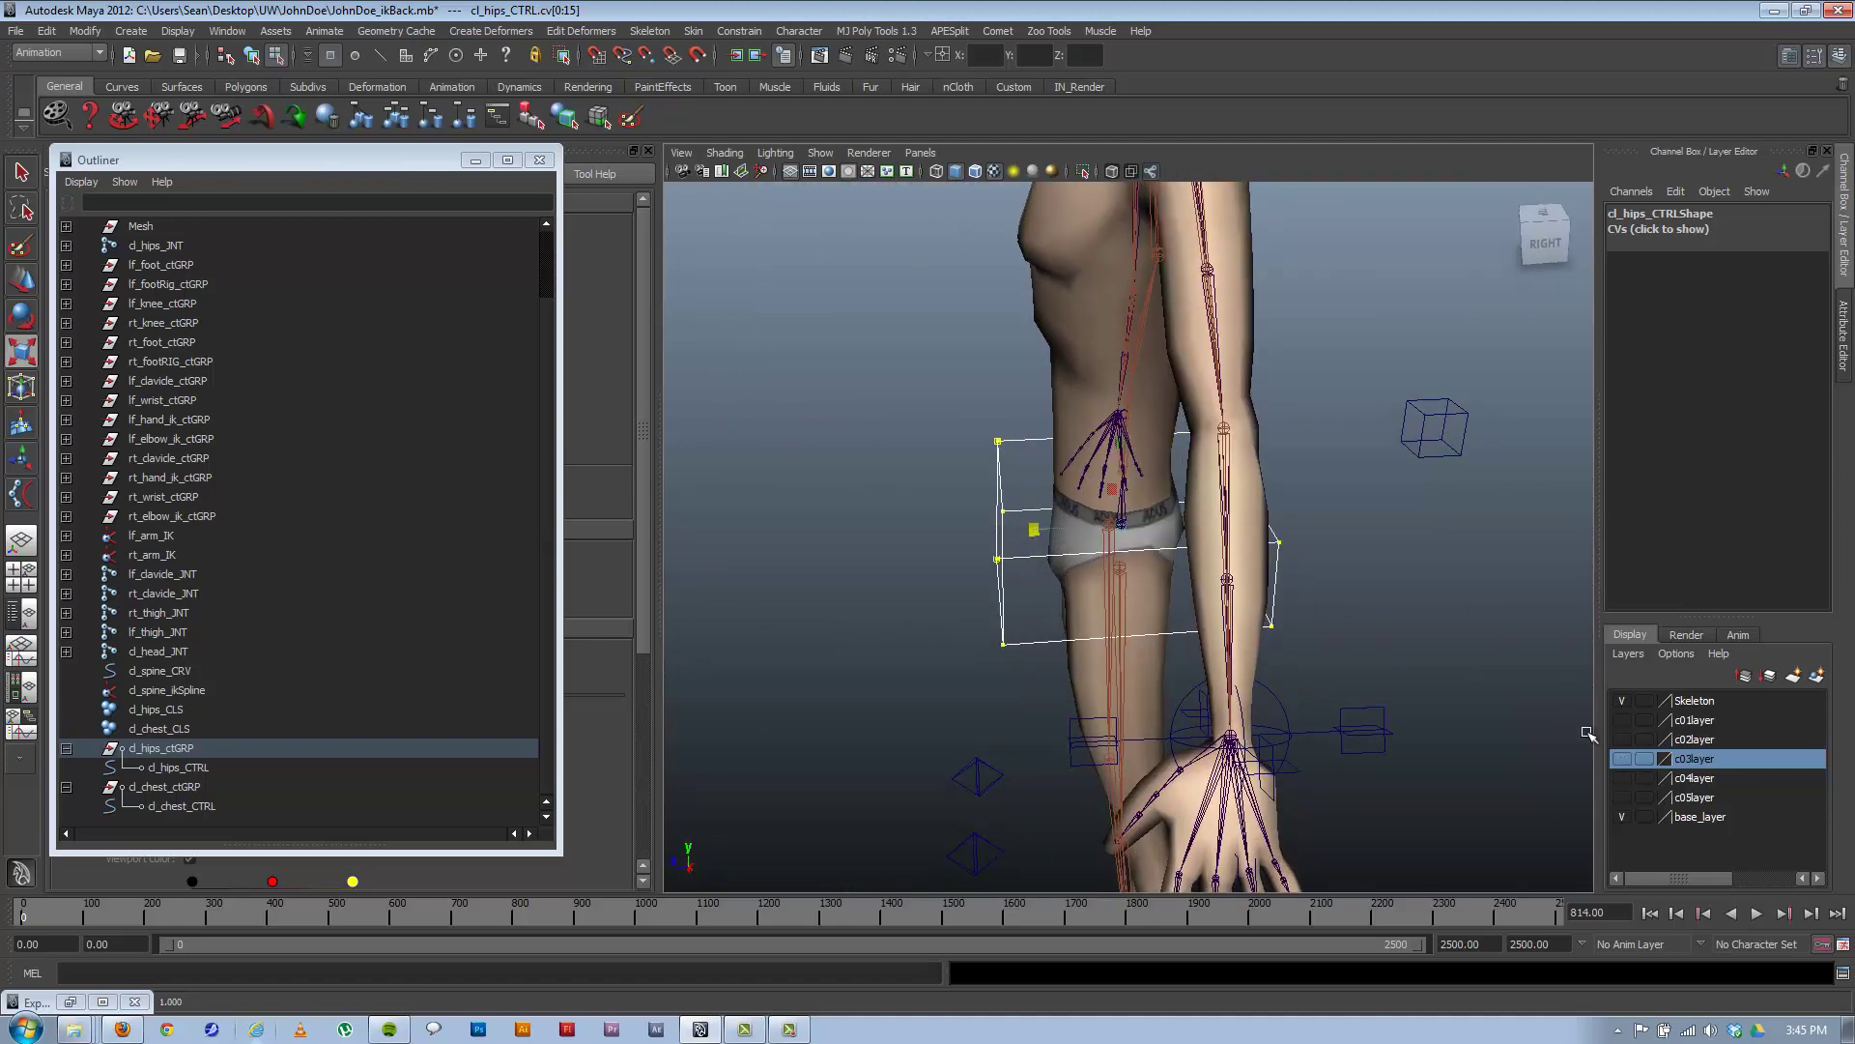
Toggle c03layer and c05layer on and off to check the deepened hip control against those meshes.
click(1623, 759)
alt+drag(1573, 745, 1251, 550)
click(1623, 759)
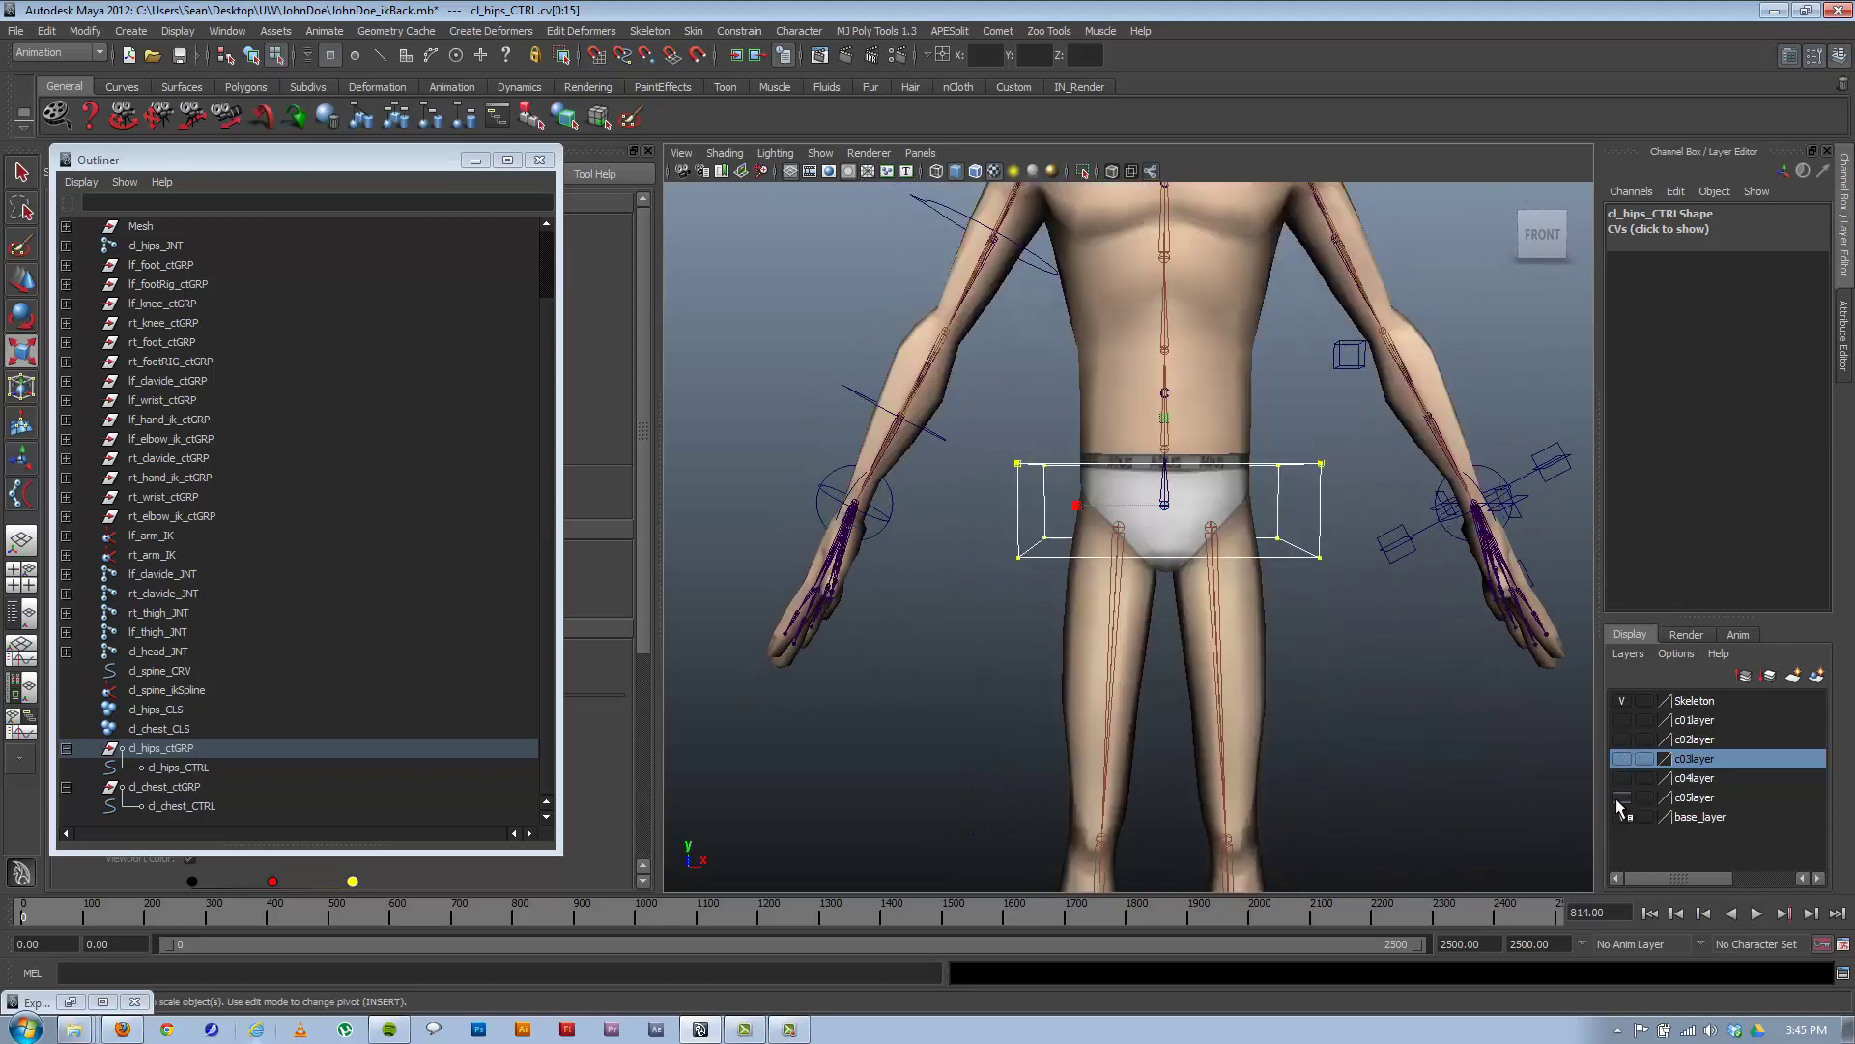
click(1621, 800)
click(1622, 799)
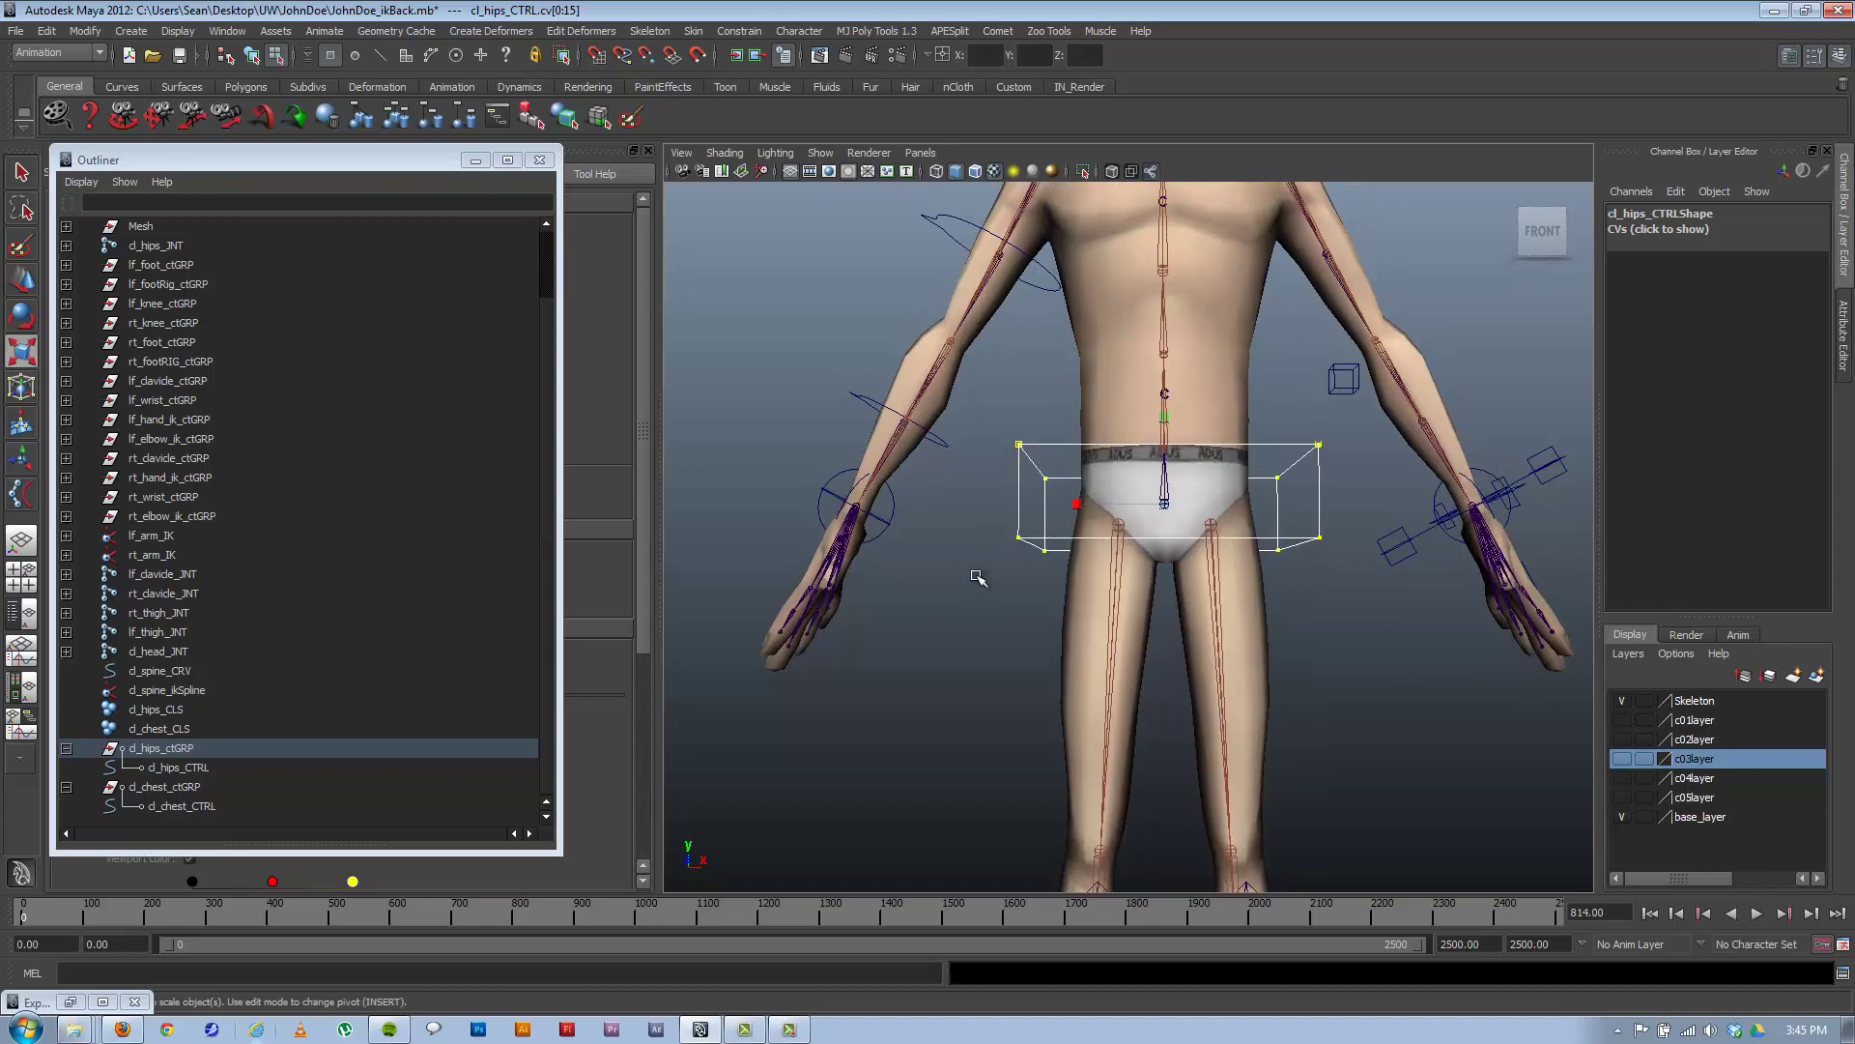
Select the lower CVs of the hip control and scale them outward so the box flares at its base.
drag(1013, 522, 1381, 592)
mouse_move(1146, 517)
alt+mouse_down()
mouse_move(1152, 577)
mouse_move(1174, 548)
mouse_move(919, 567)
mouse_move(1165, 567)
mouse_move(976, 567)
mouse_move(1185, 542)
mouse_move(1159, 541)
alt+mouse_up()
drag(1416, 595, 1416, 595)
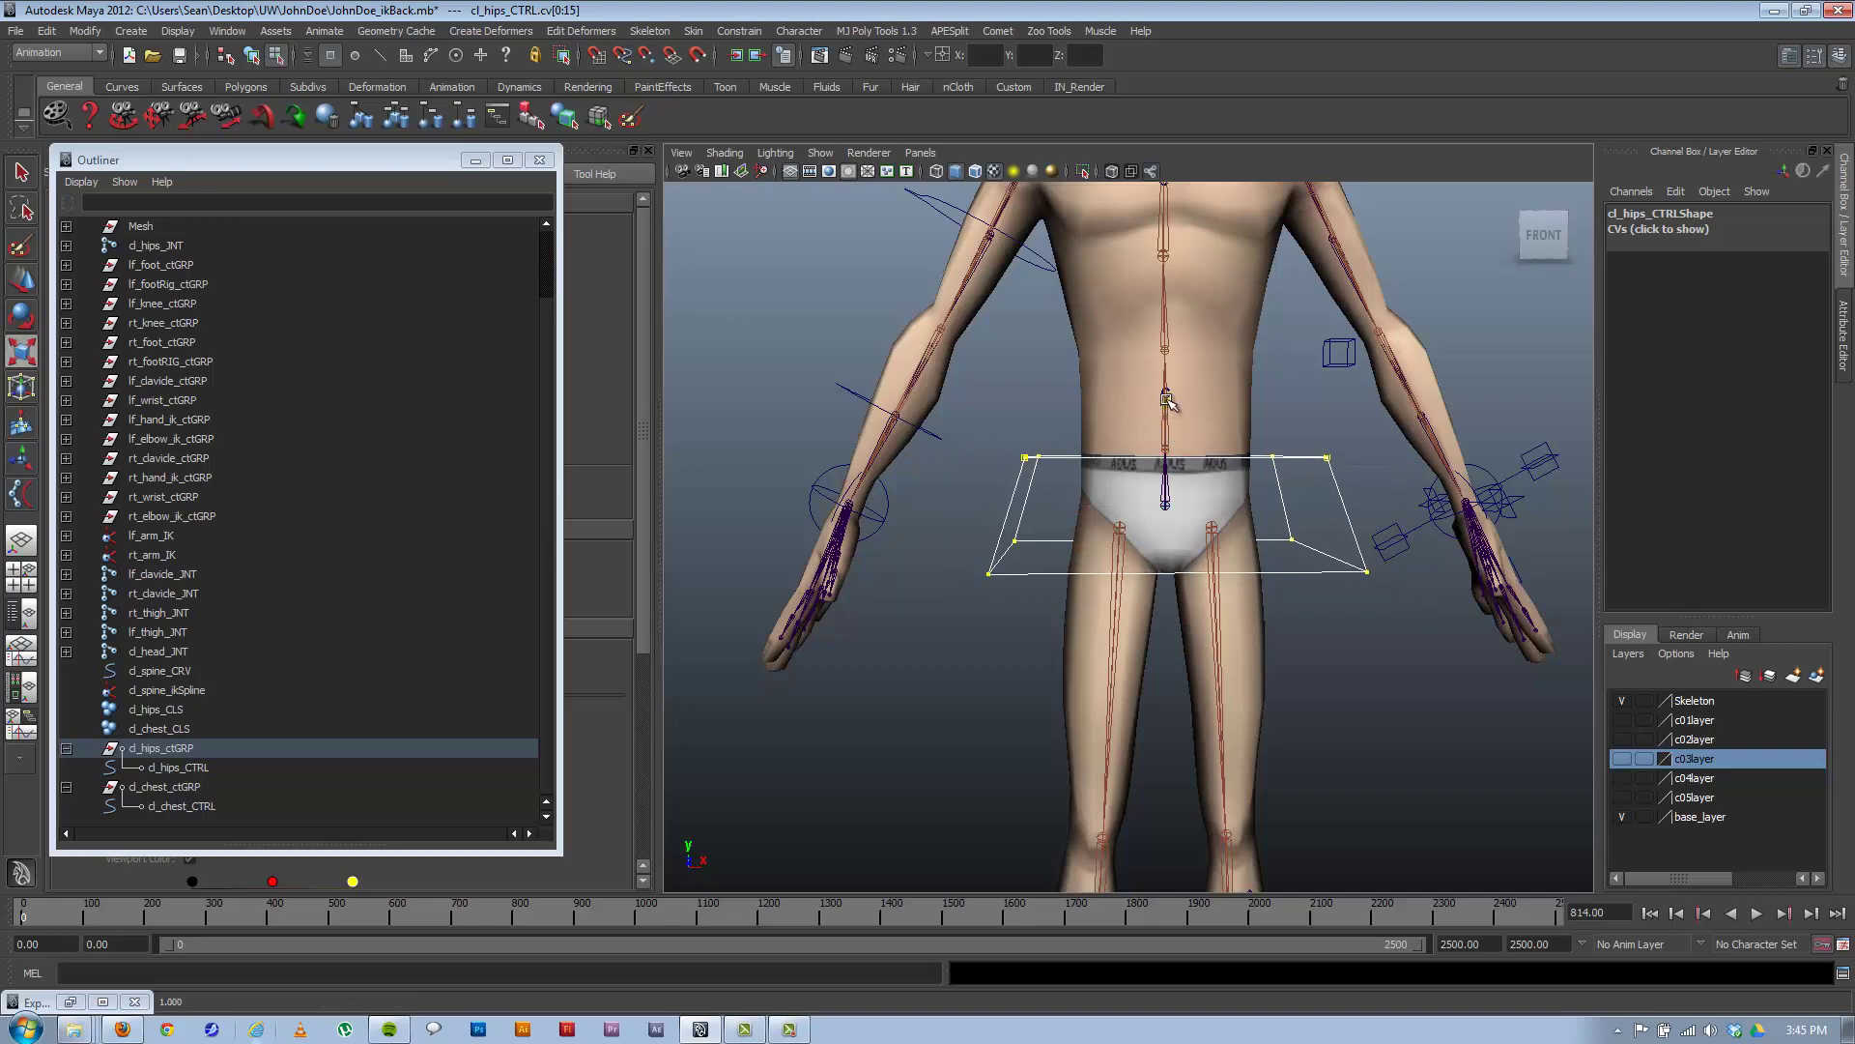
mouse_move(1152, 431)
alt+mouse_down()
mouse_move(1110, 426)
mouse_move(1160, 431)
mouse_move(1143, 426)
alt+mouse_up()
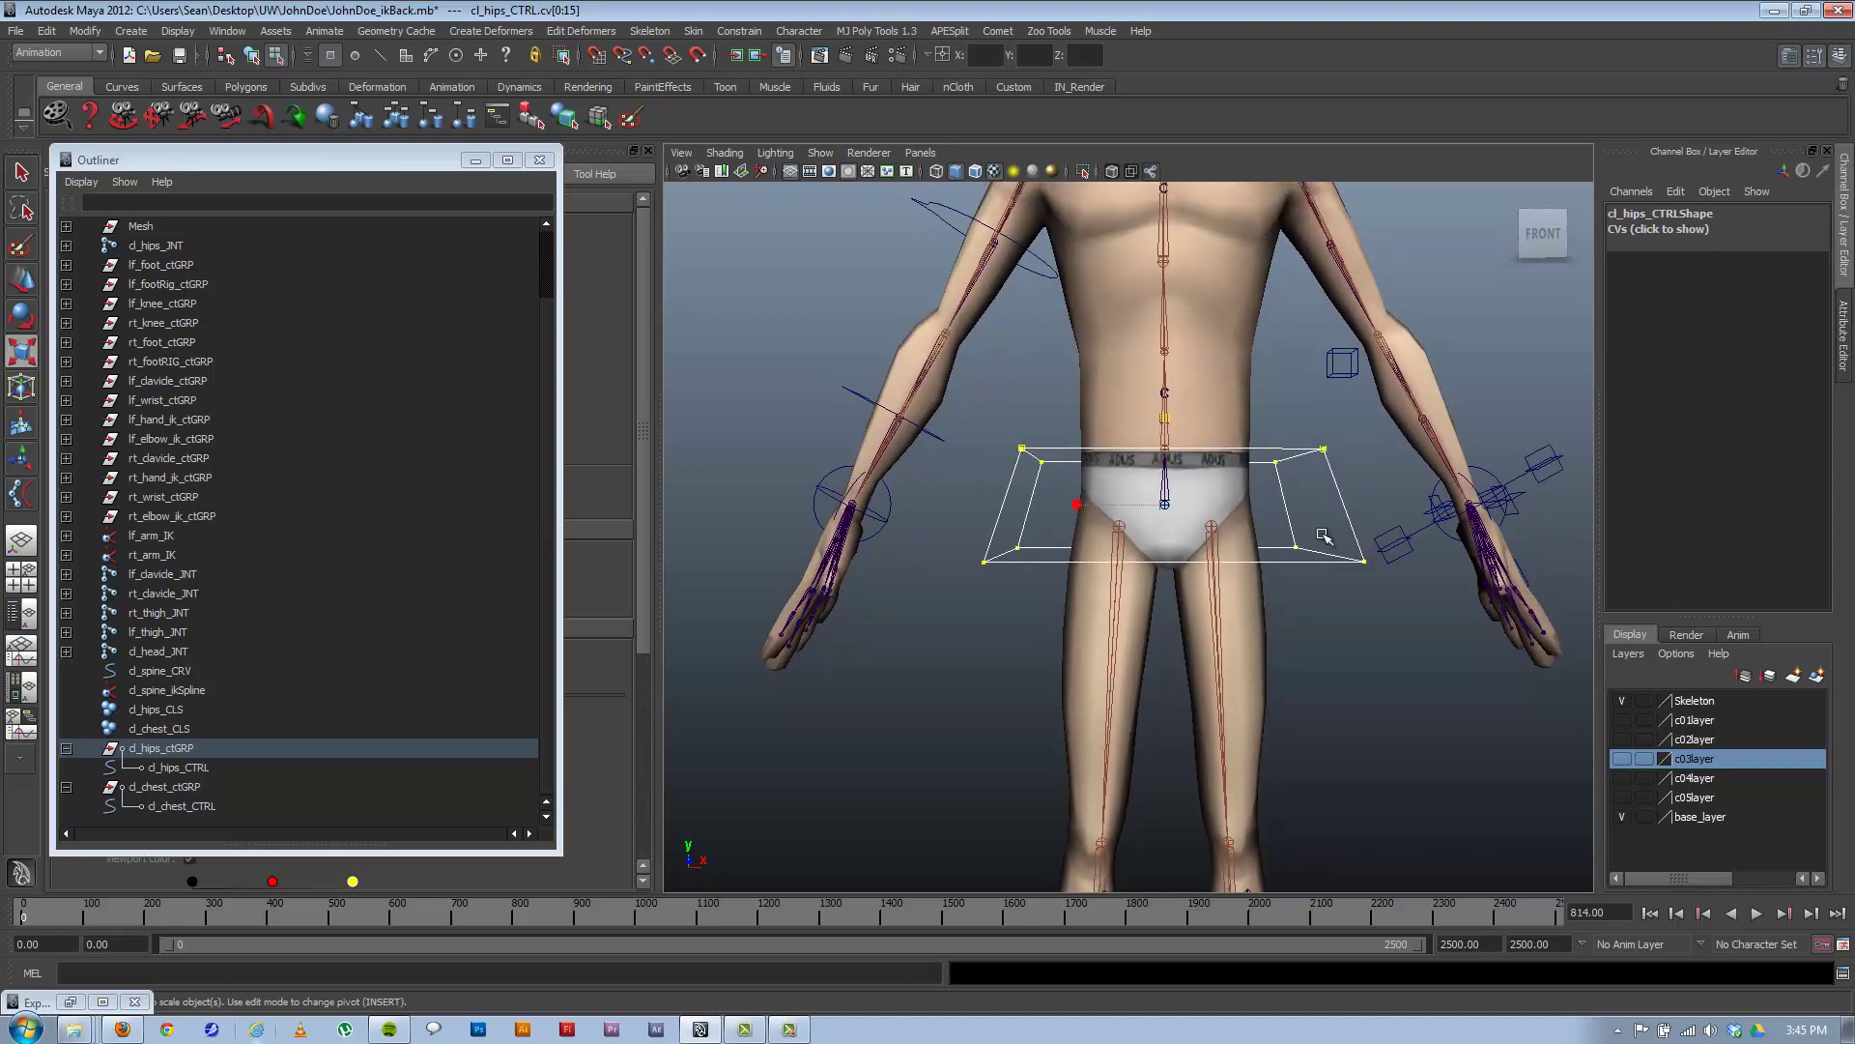
Show c02layer and inspect the hip control's shape around the shirt and shorts.
scroll(1325, 538, down, 4)
click(1623, 739)
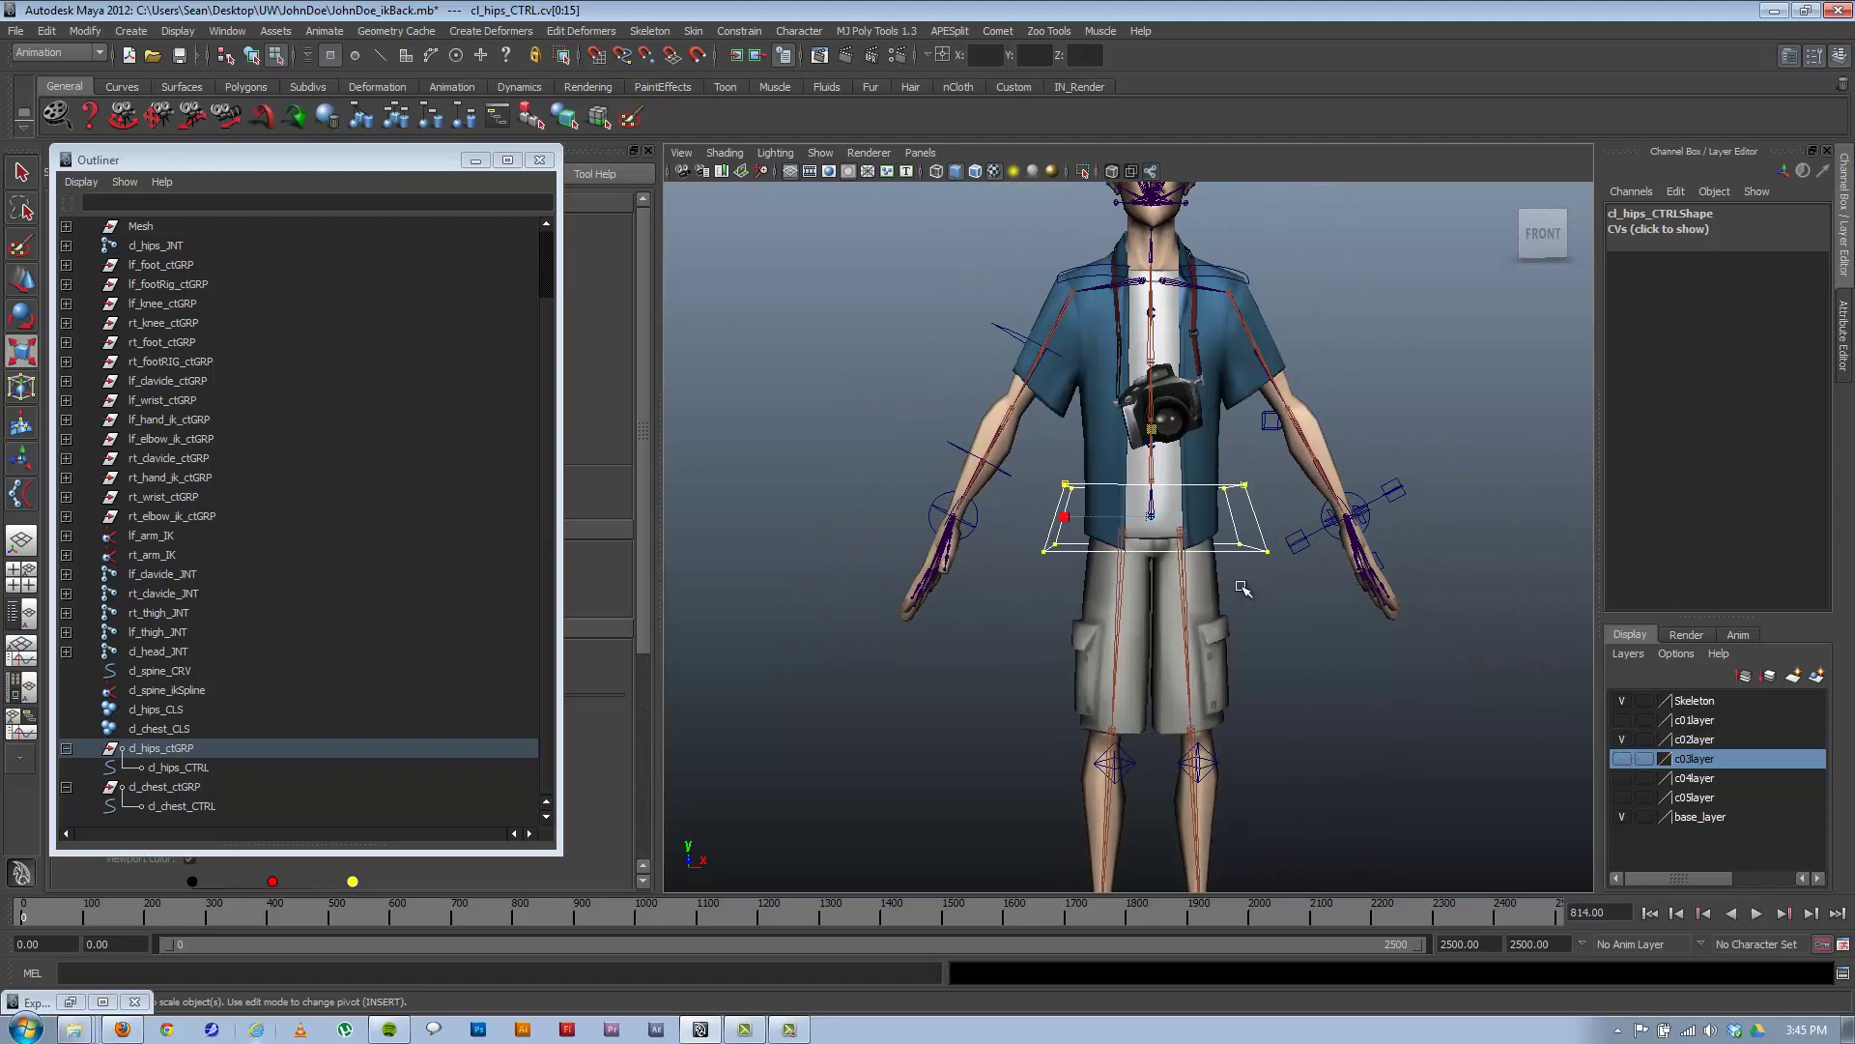
alt+drag(1275, 579, 1201, 614)
alt+drag(1230, 534, 1165, 598)
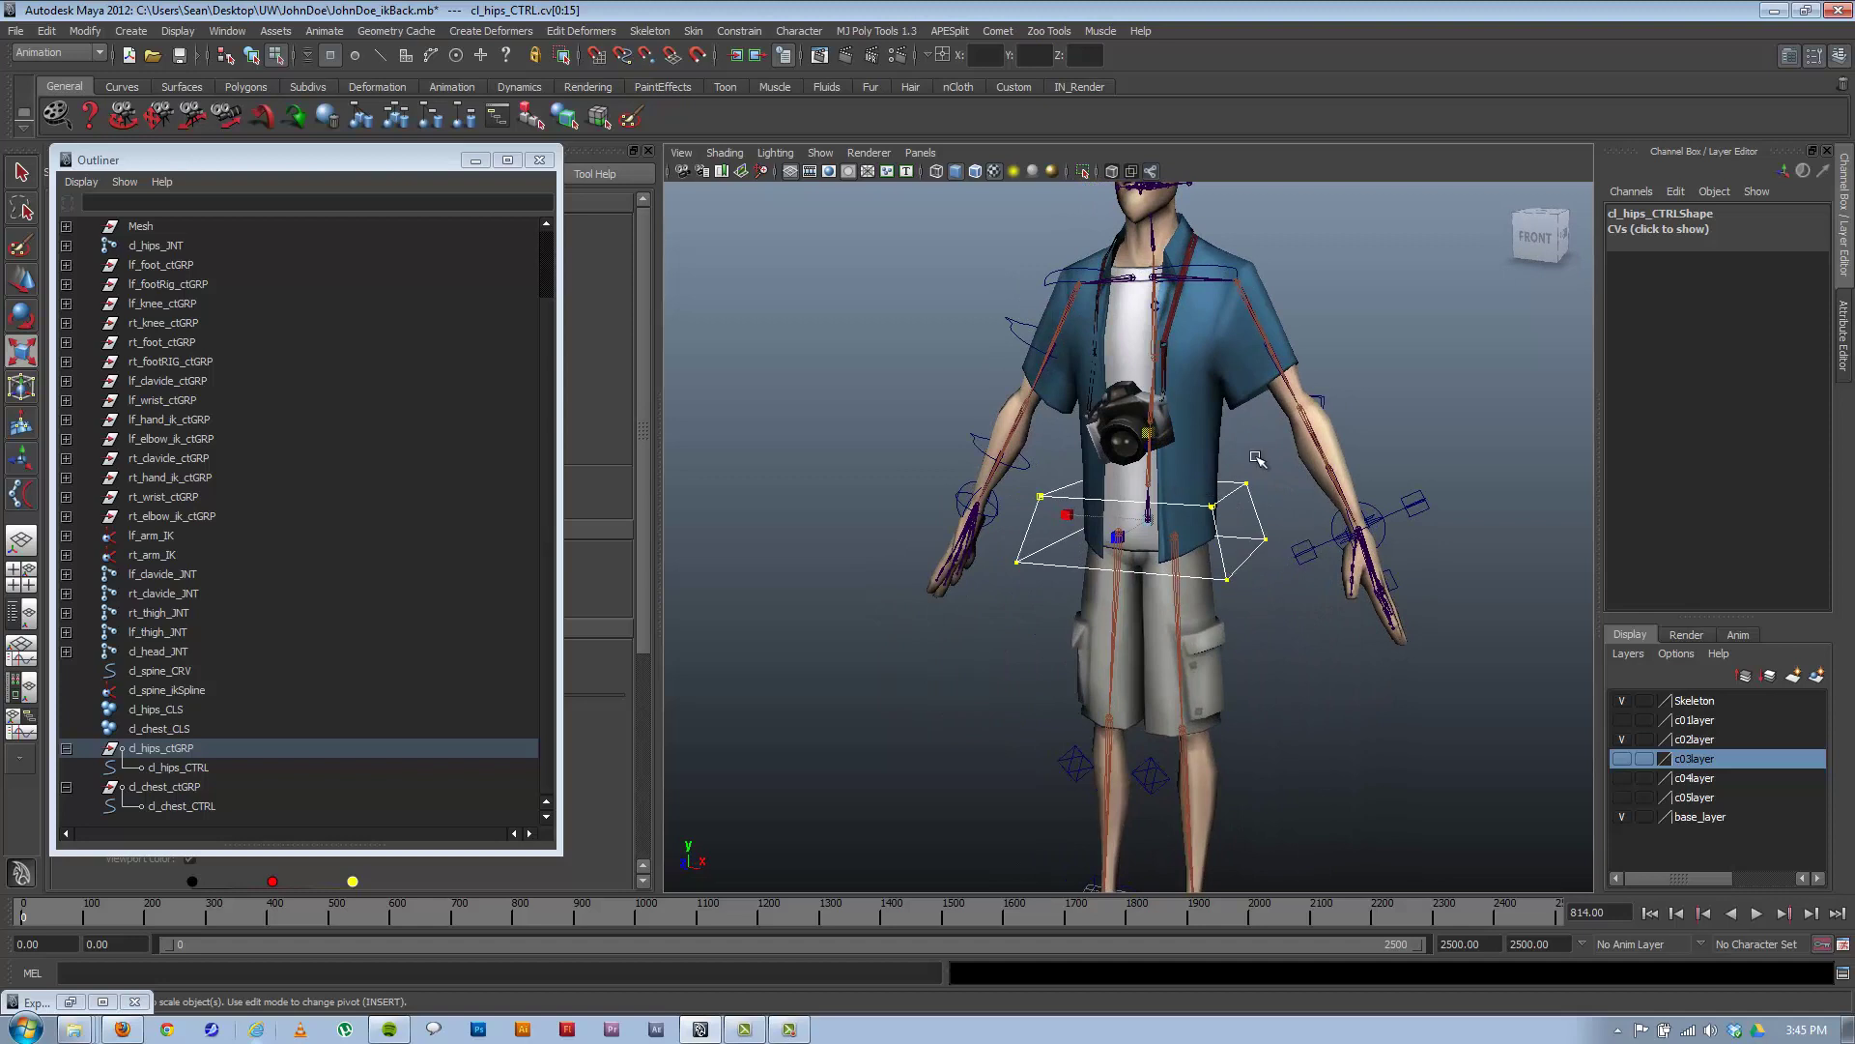
alt+drag(1110, 475, 1276, 611)
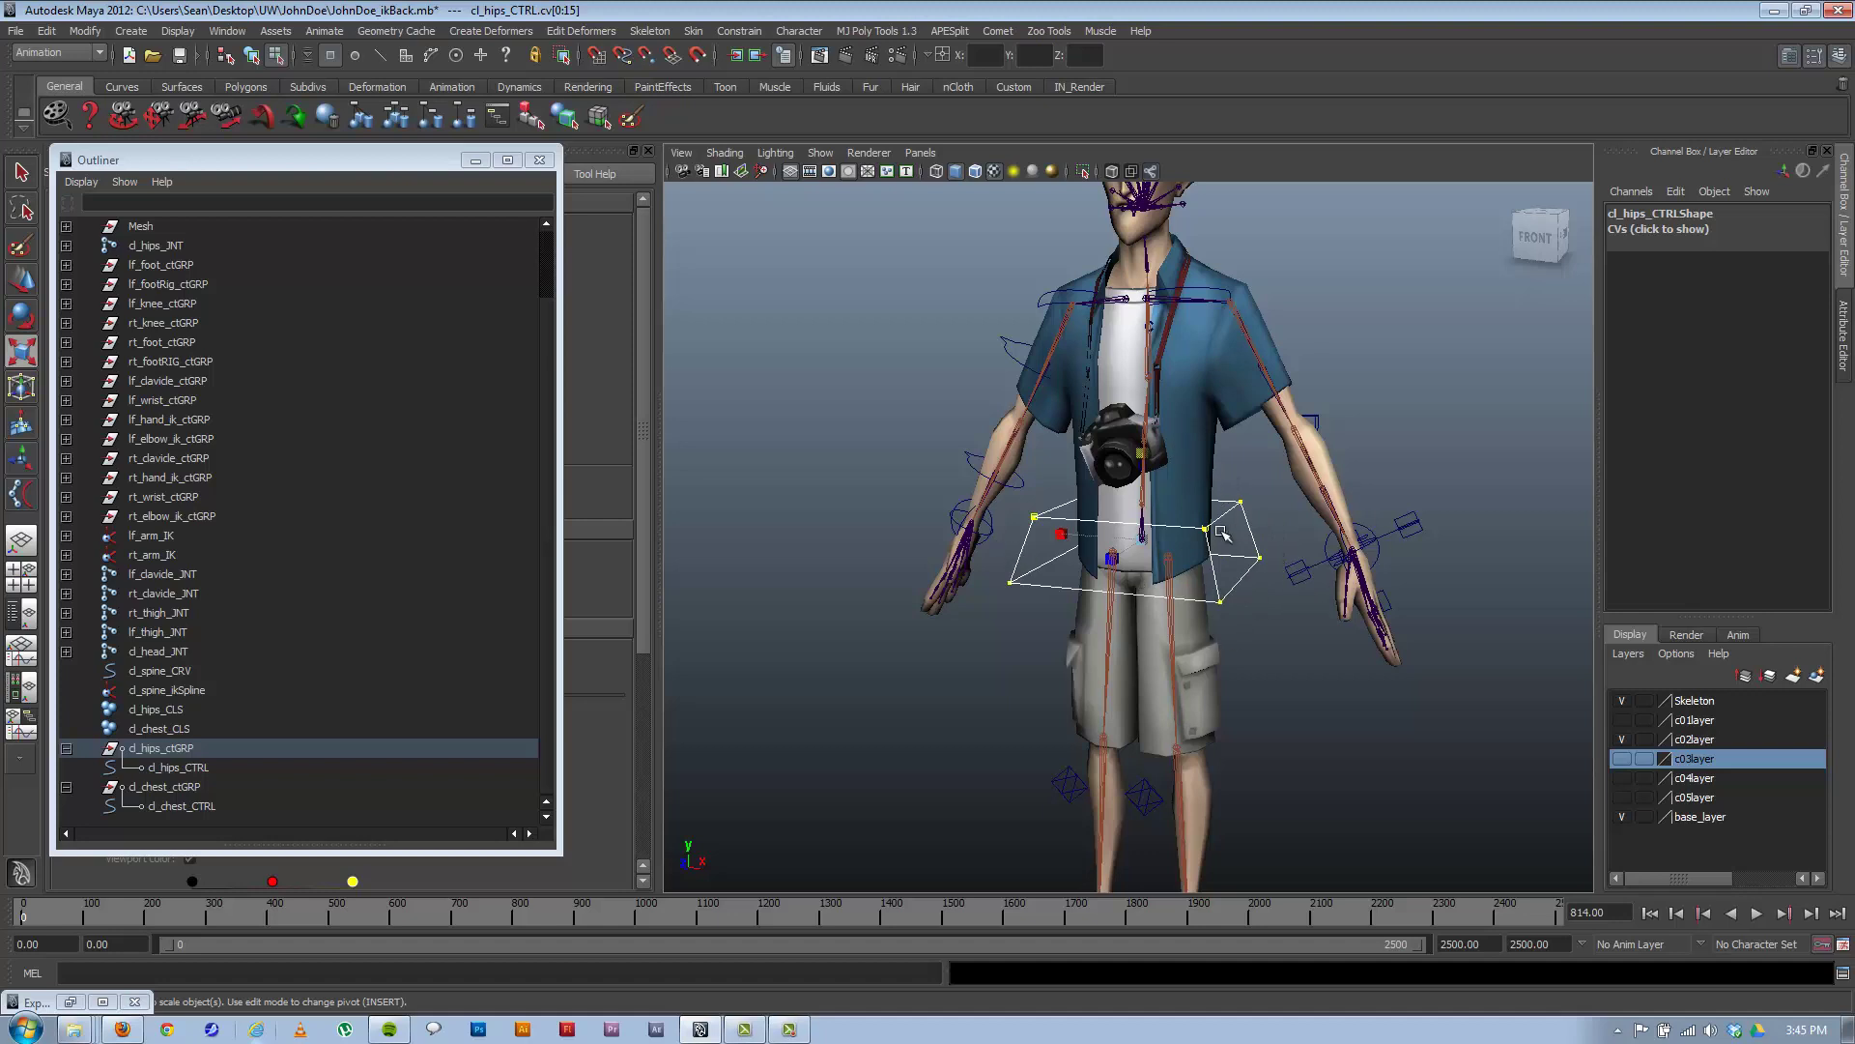
alt+right_drag(1067, 604, 1252, 631)
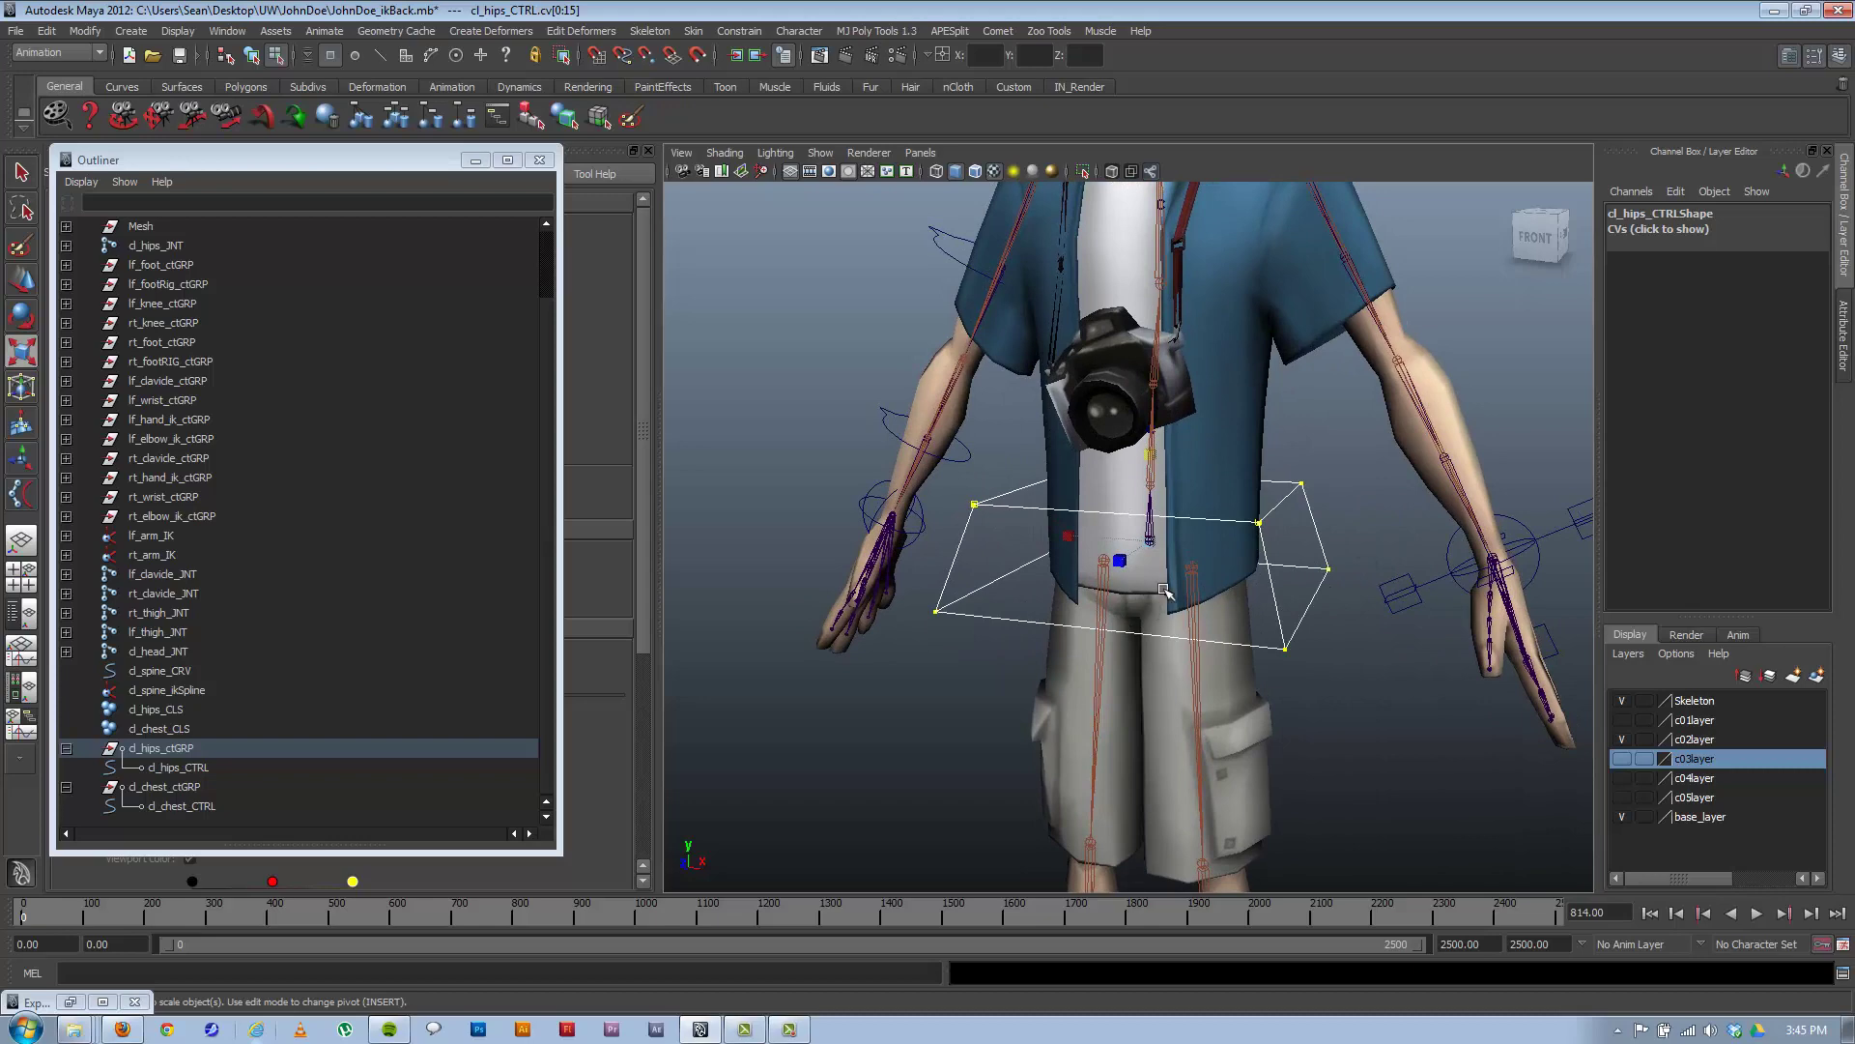
Switch to the Move tool, clear the CV selection and return cl_hips_CTRL to object mode.
key(w)
click(1354, 480)
alt+drag(1190, 599, 1242, 581)
alt+right_drag(1242, 582, 1083, 591)
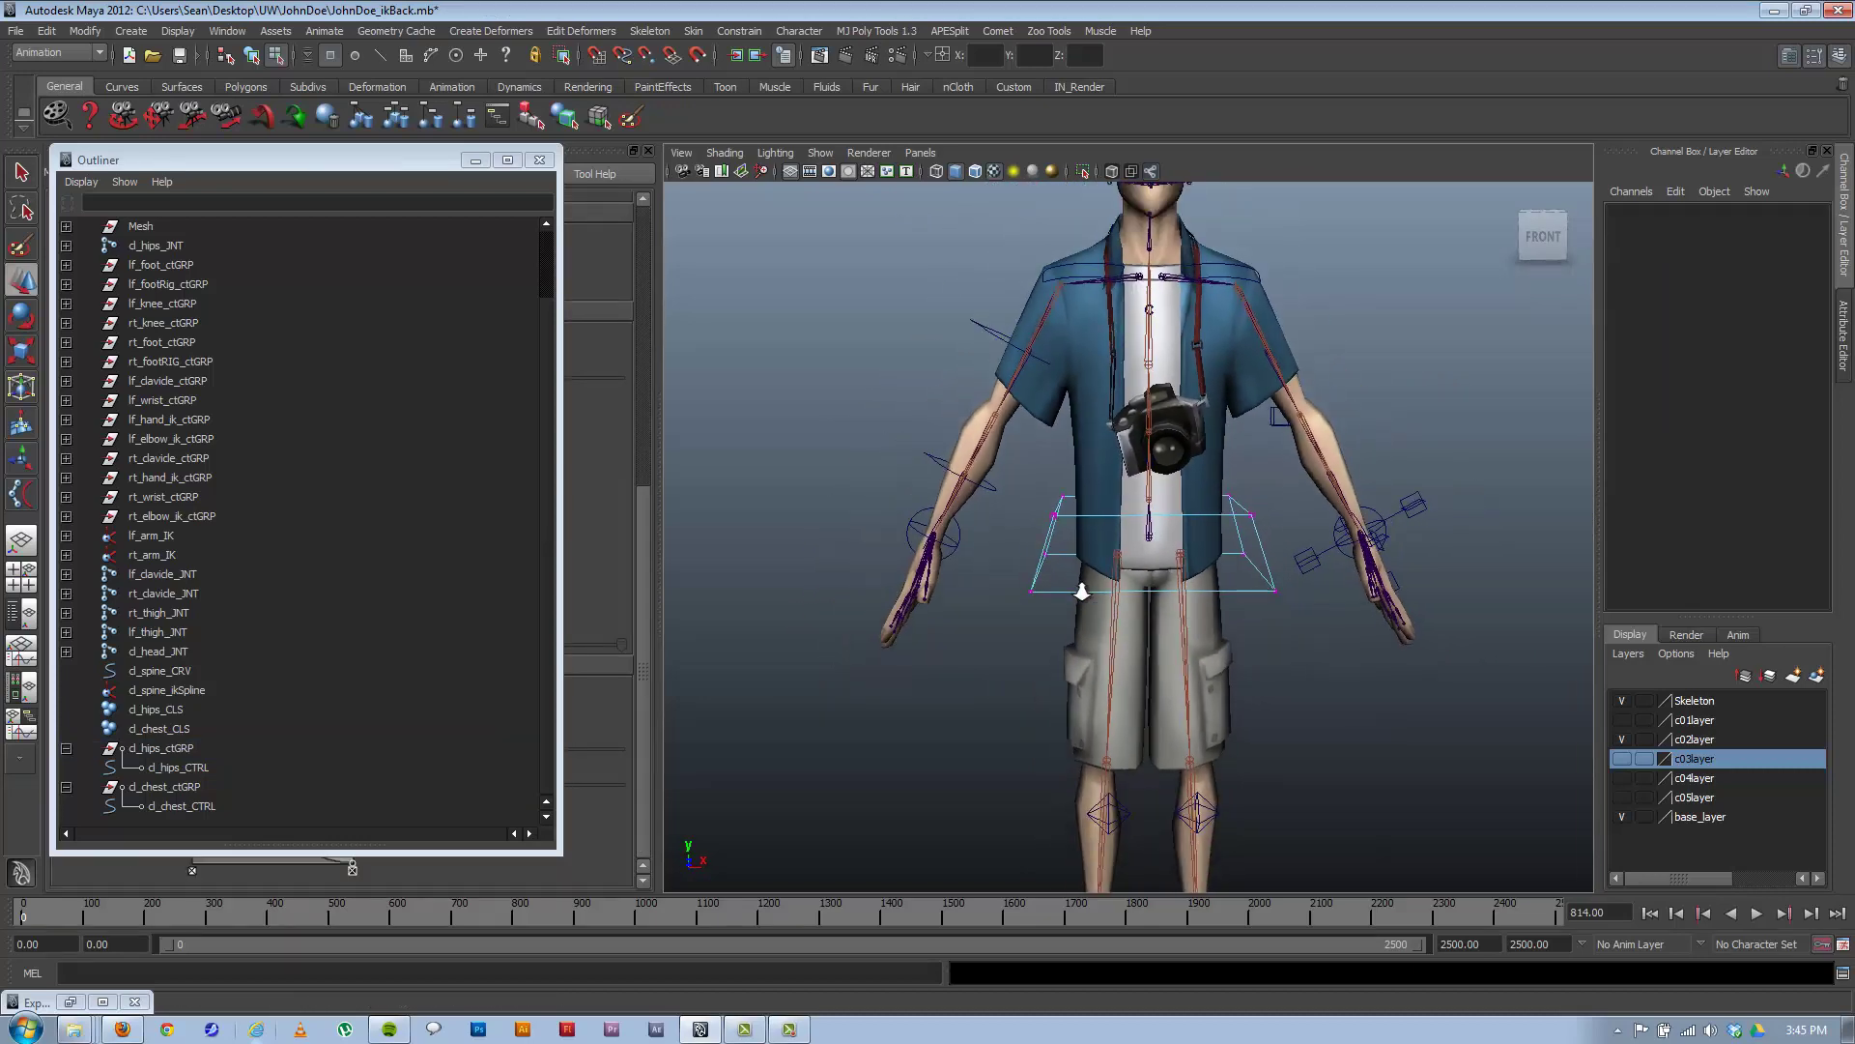
scroll(1082, 592, up, 3)
click(249, 59)
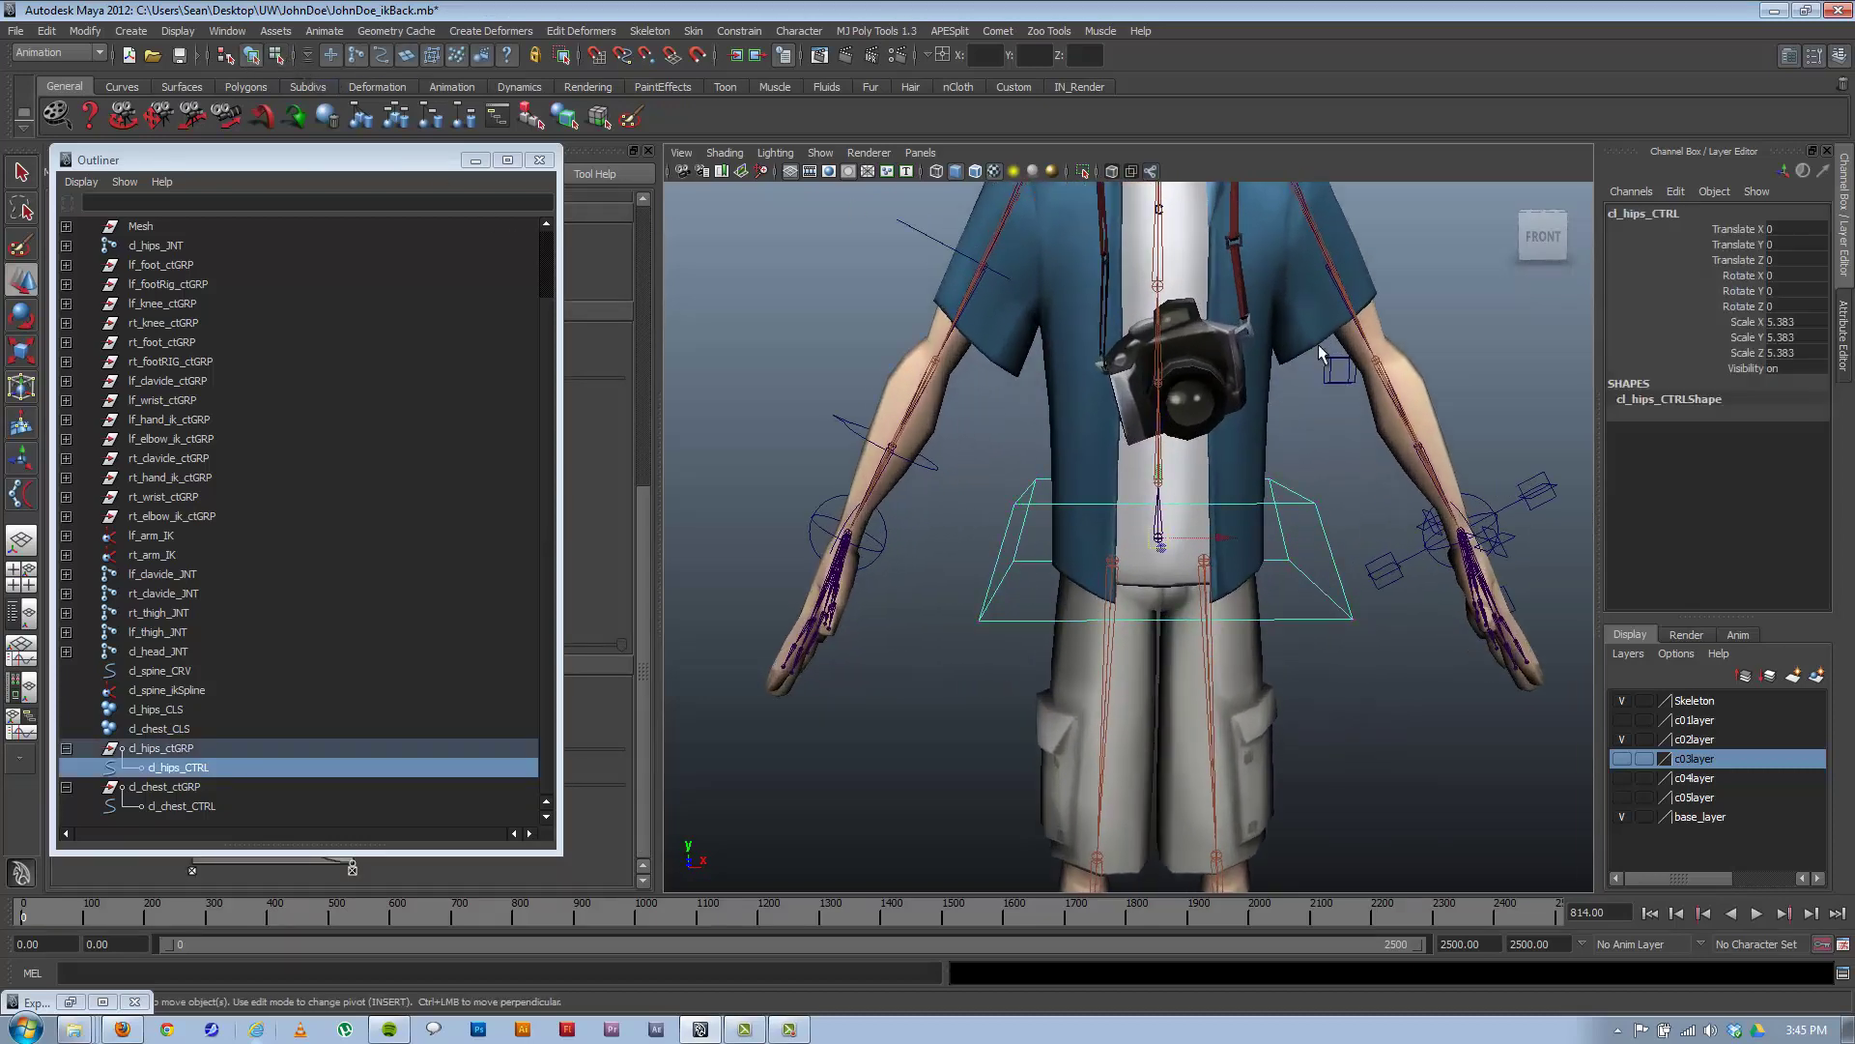
Move cl_chest_ctGRP up onto the spine joint in the chest, at Translate Y 69.629 and Translate Z -2.239.
click(1111, 522)
scroll(1137, 531, down, 2)
scroll(1137, 532, down, 5)
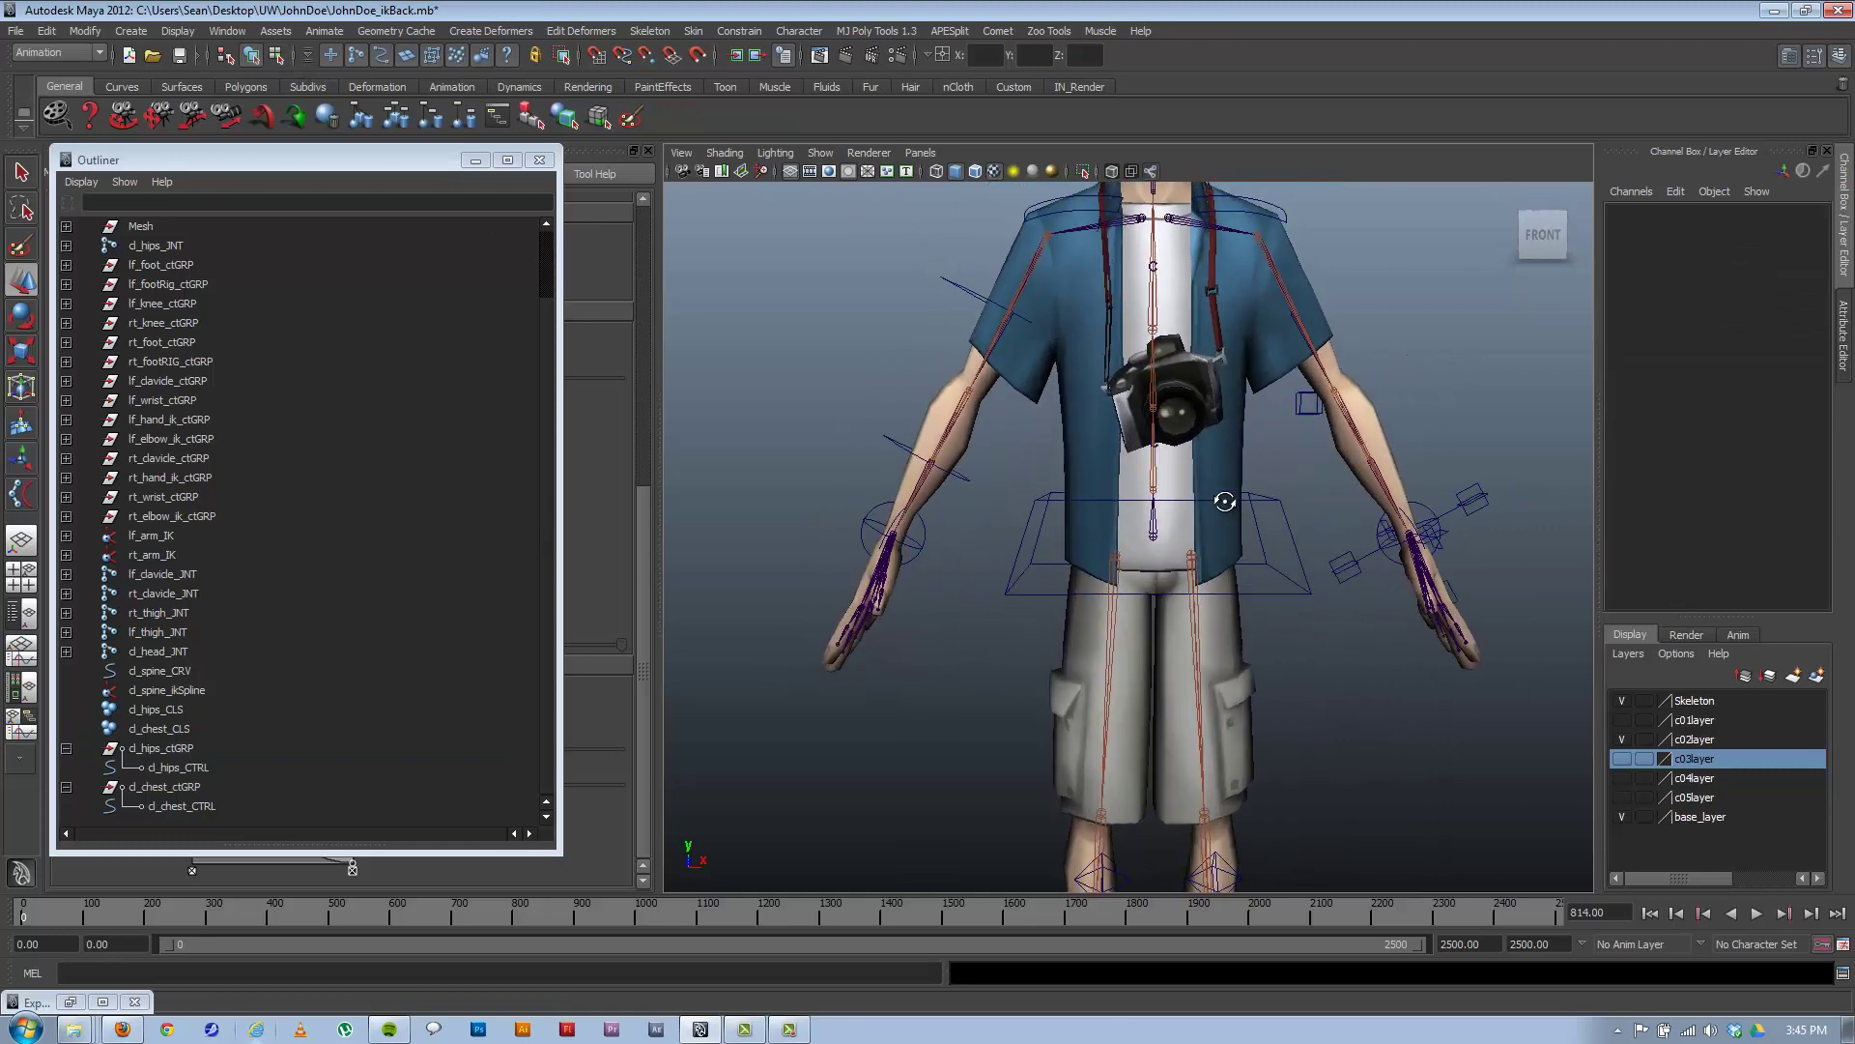
alt+middle_drag(1054, 506, 1054, 479)
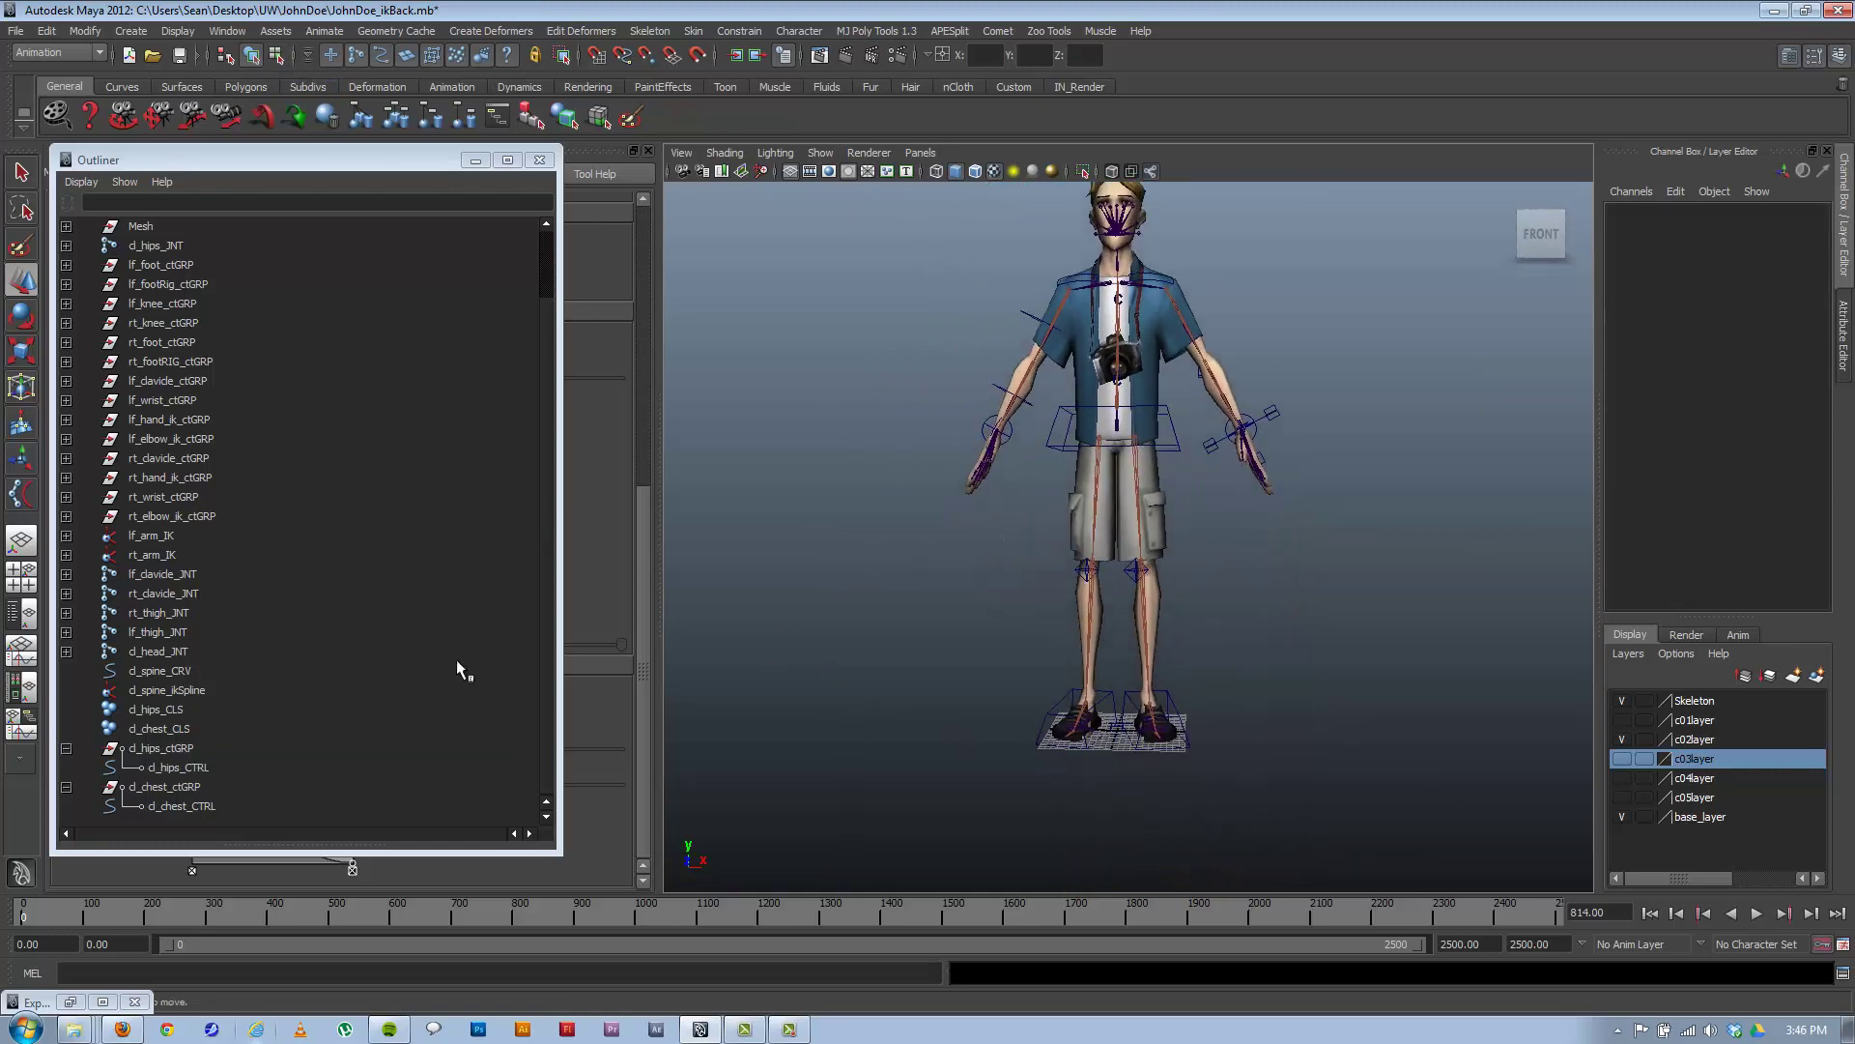
click(160, 787)
alt+drag(1073, 391, 944, 536)
alt+right_drag(943, 537, 1164, 435)
alt+drag(1165, 435, 1179, 377)
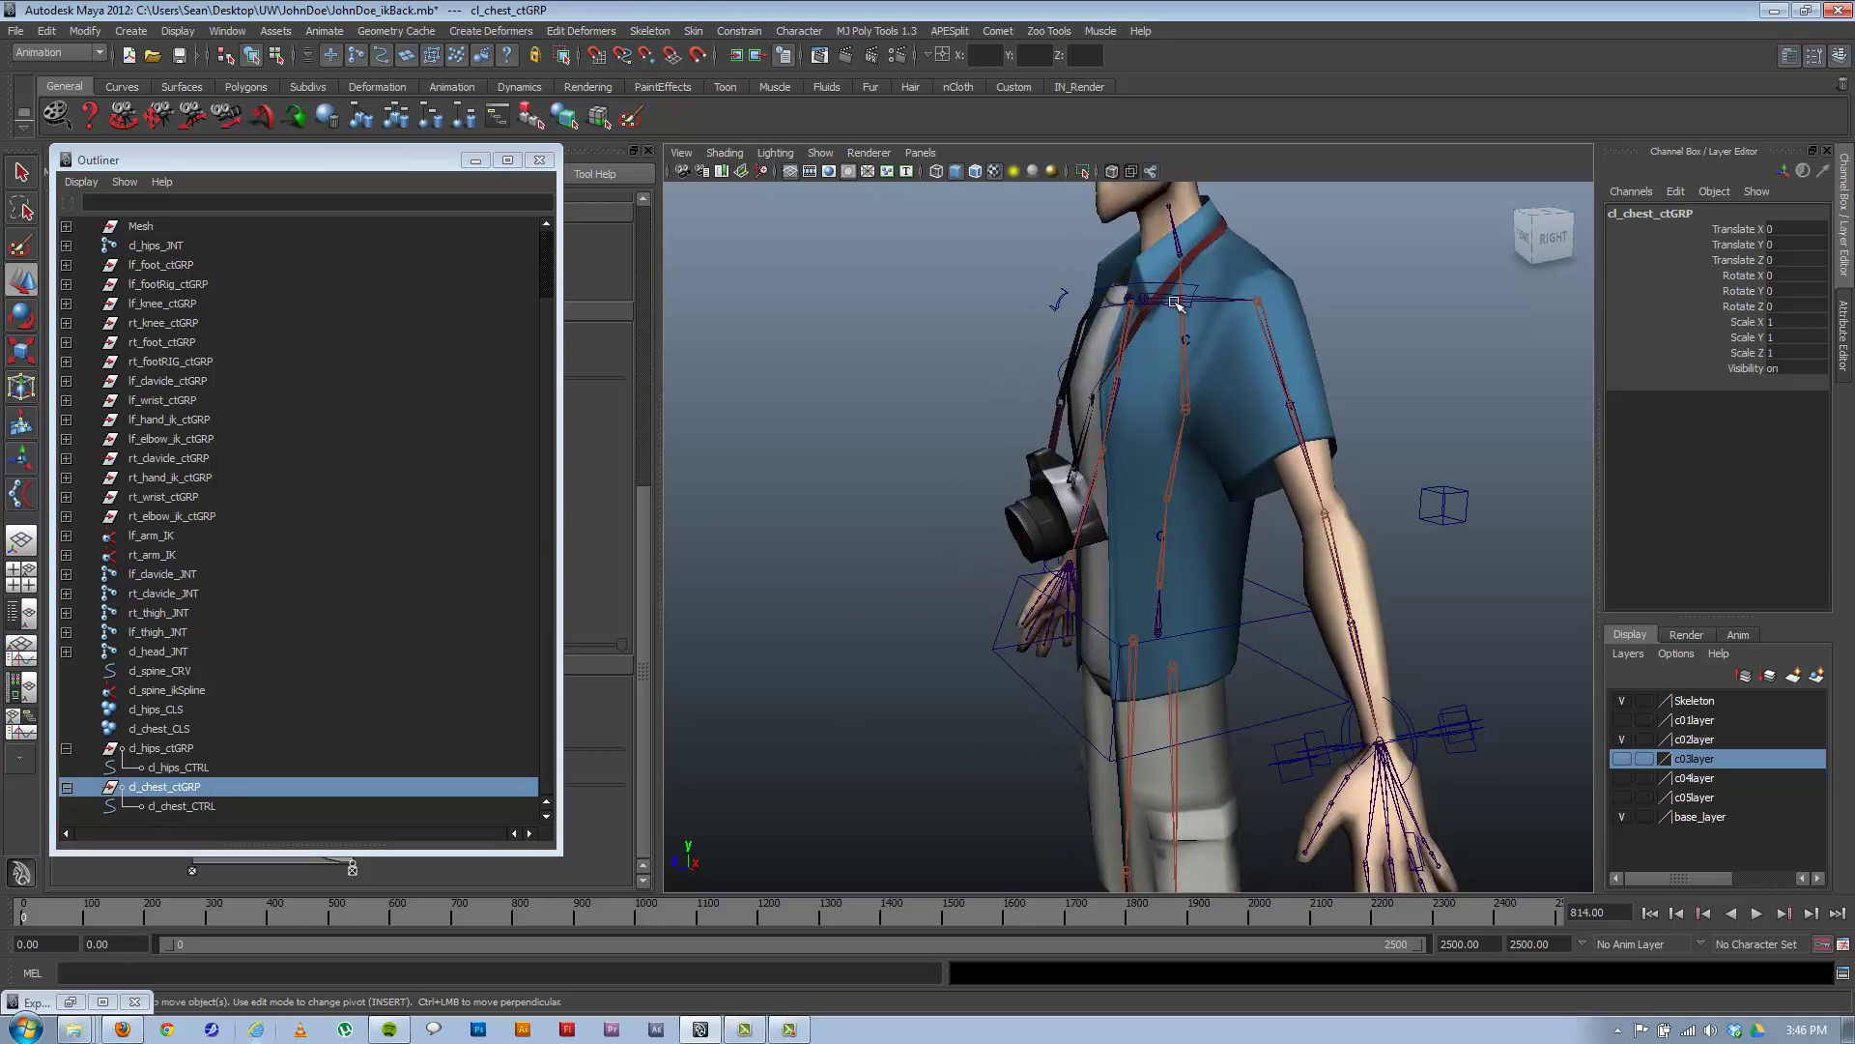
alt+middle_drag(1188, 358, 1199, 415)
drag(1206, 460, 1192, 460)
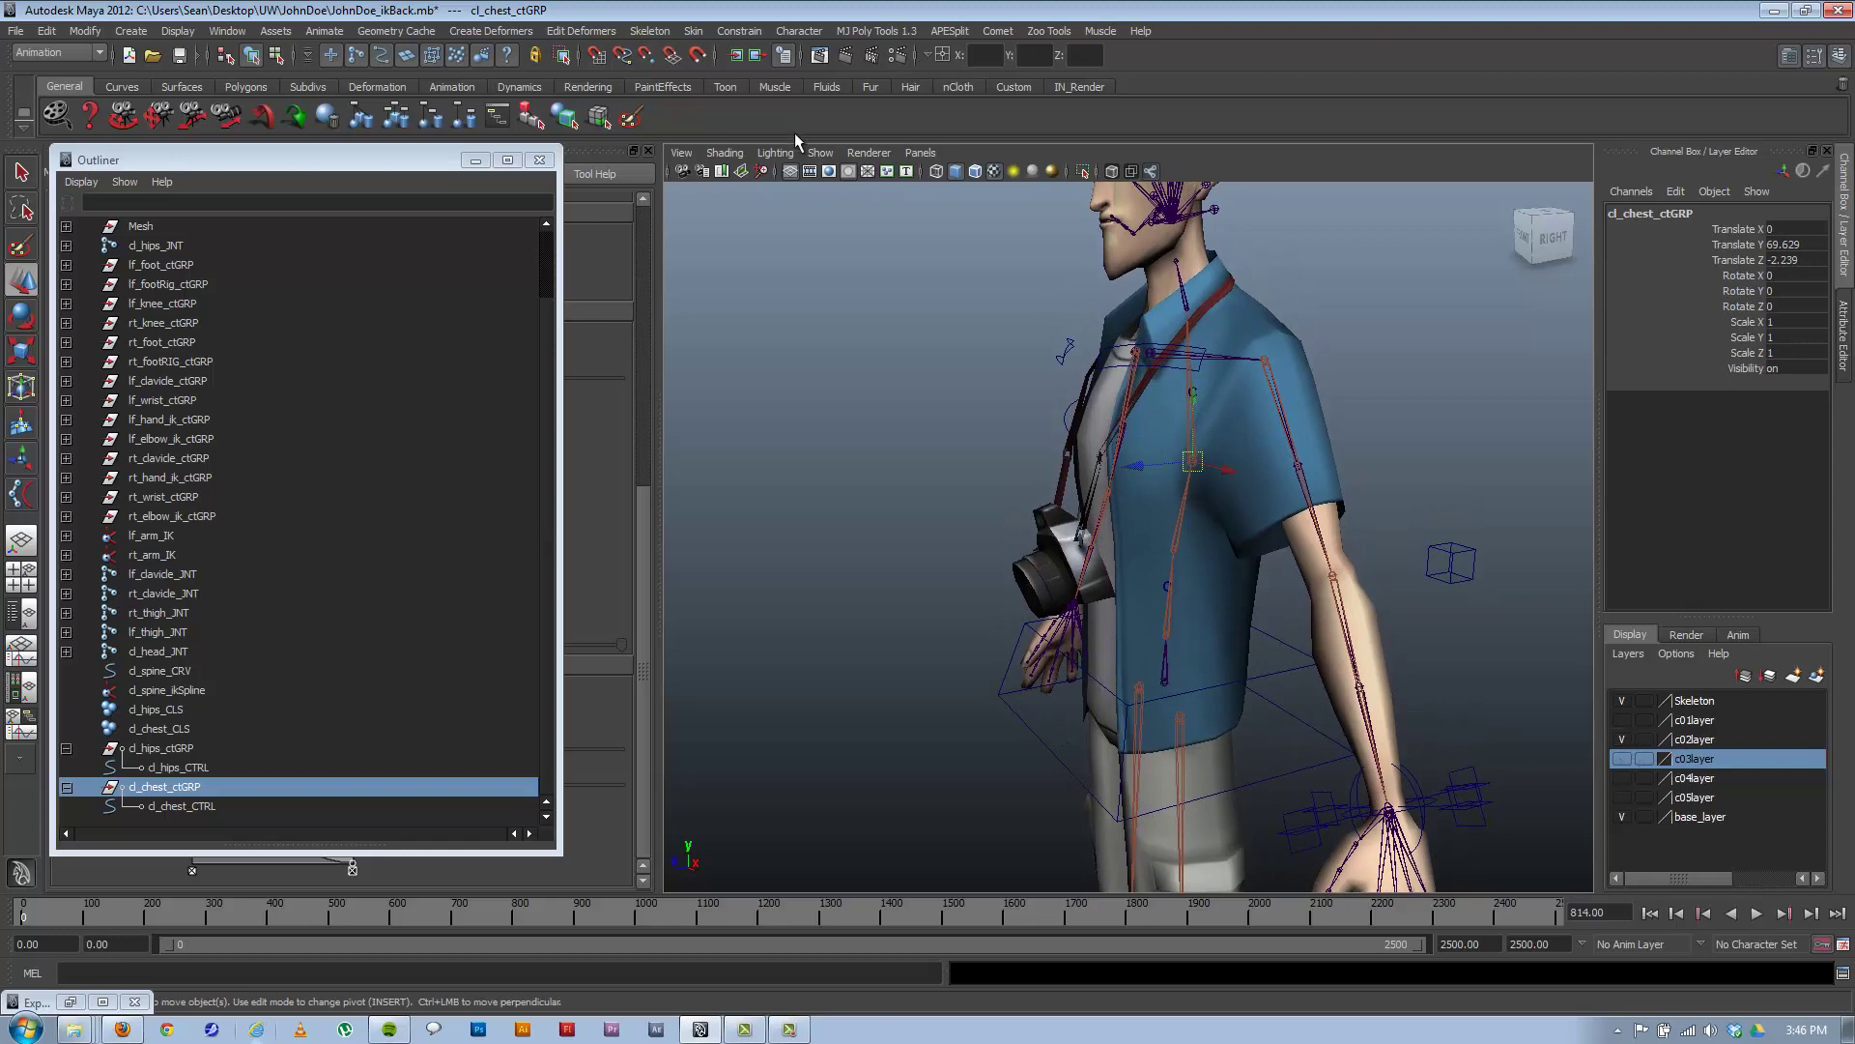
Hide the polygon meshes in the viewport and check the chest control's placement on the spine joints.
click(820, 152)
click(851, 282)
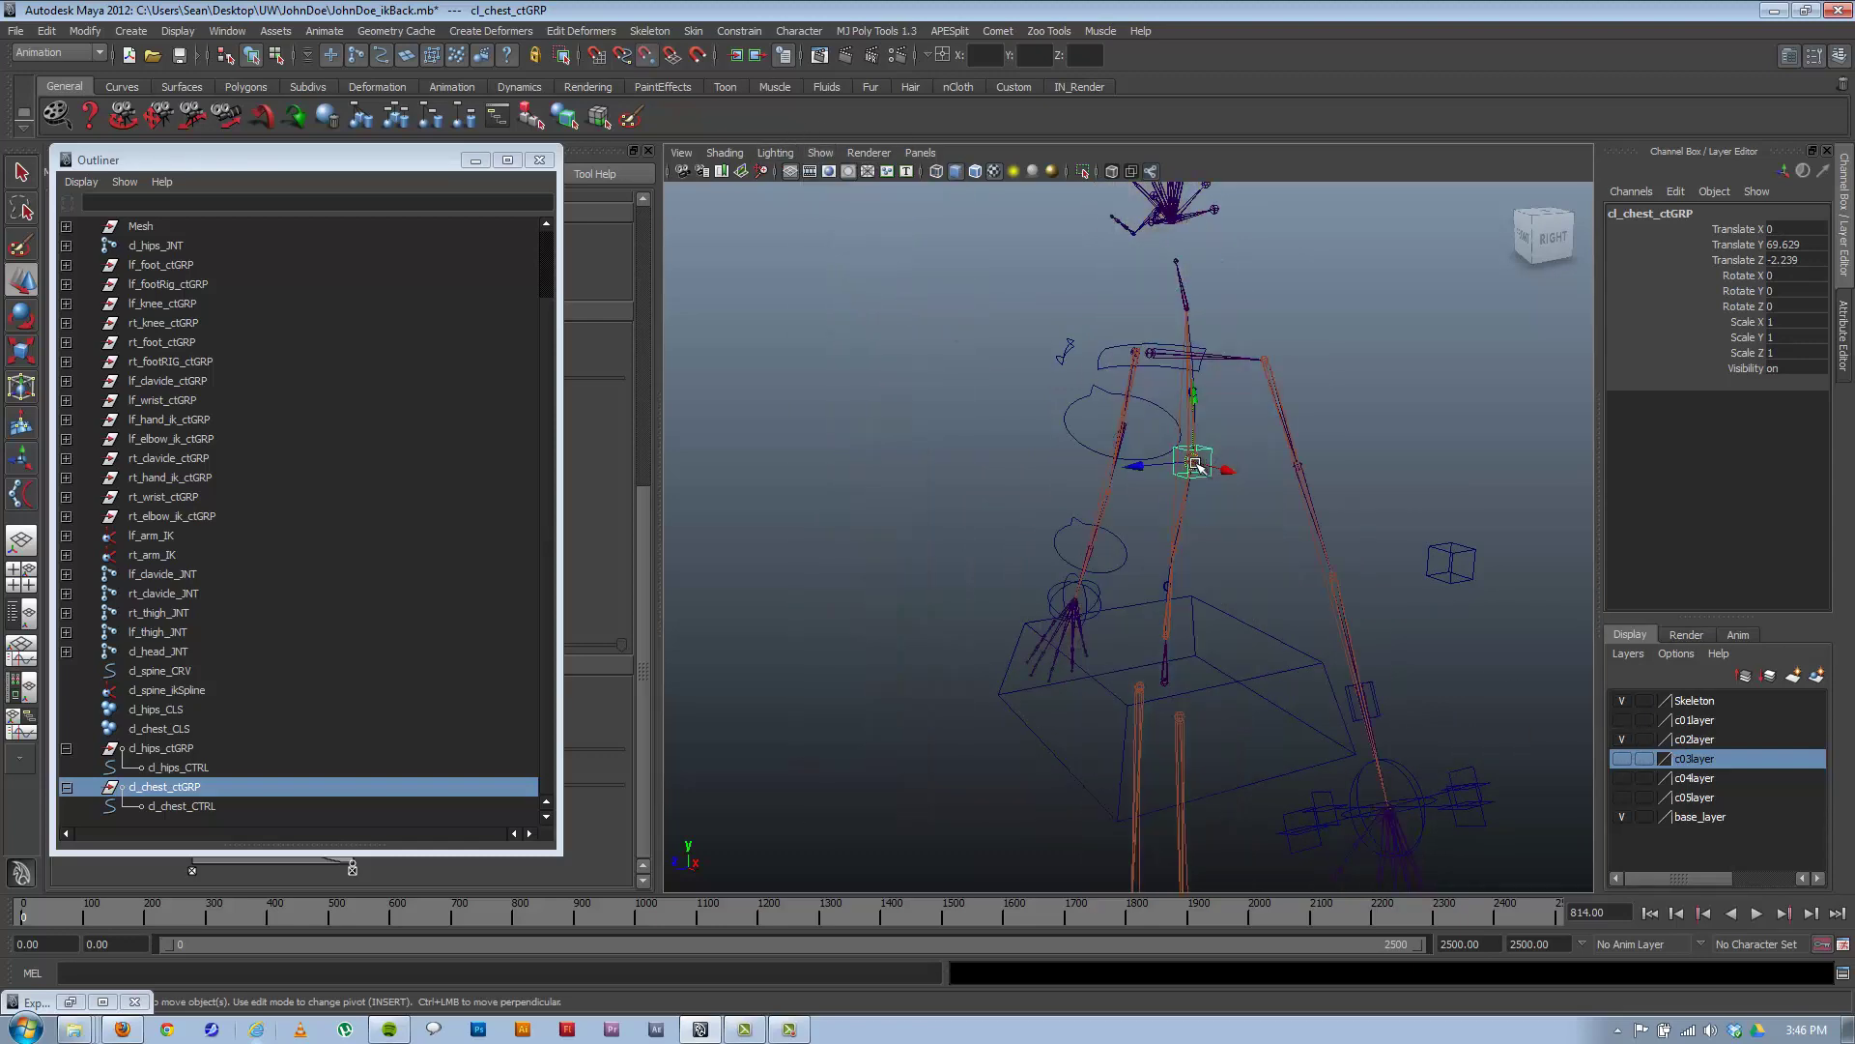
alt+drag(1208, 459, 867, 415)
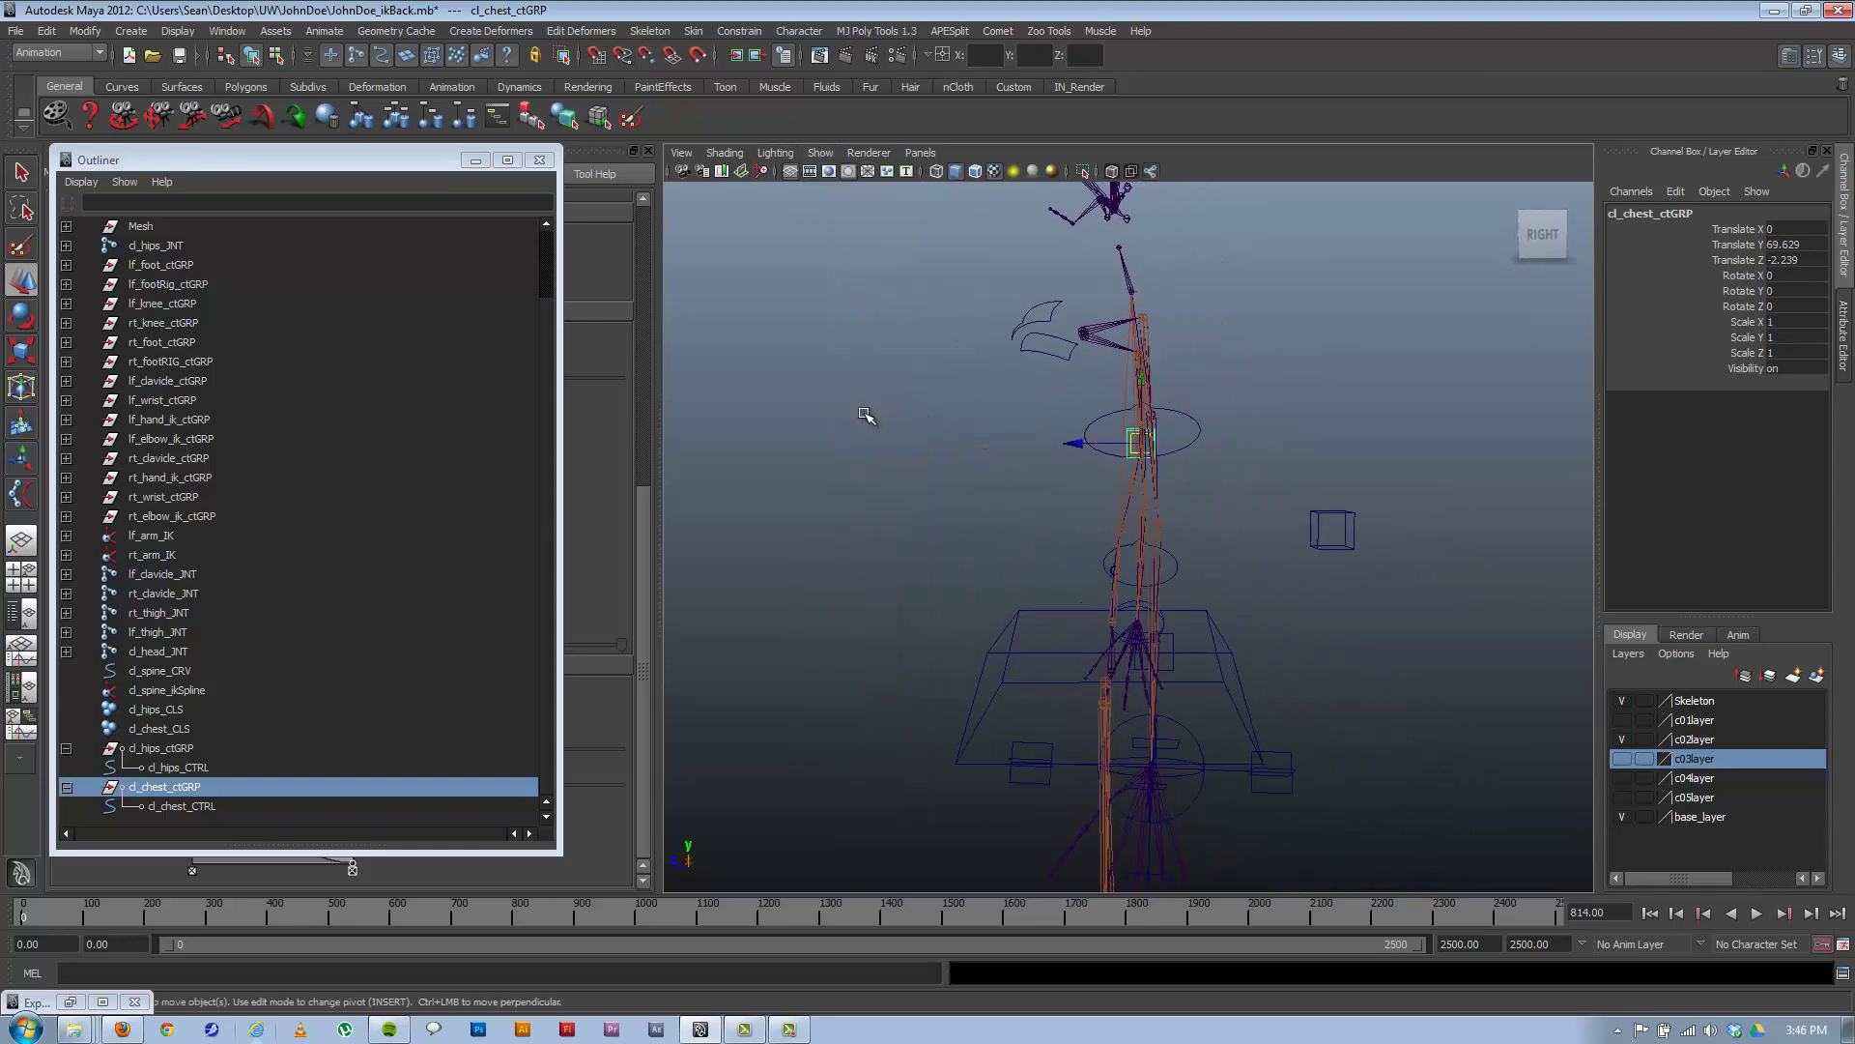
alt+drag(968, 381, 1024, 406)
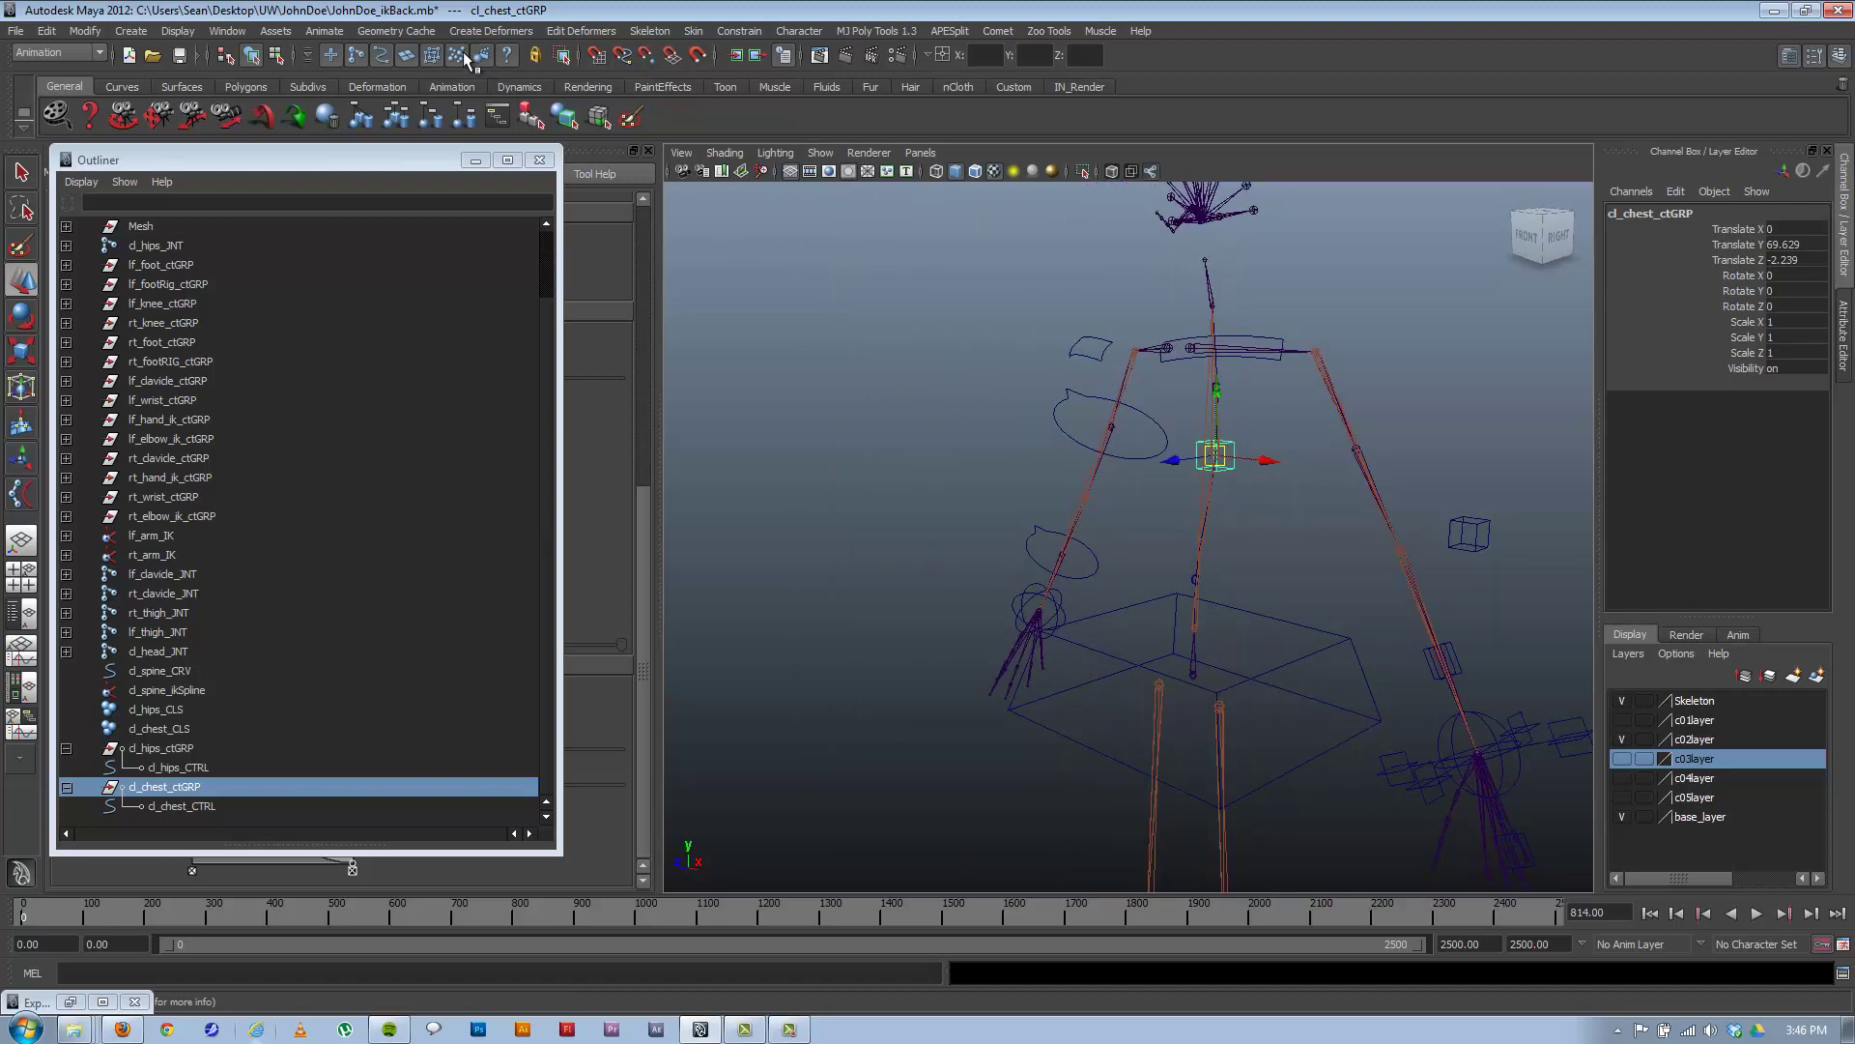
Scale cl_chest_CTRL in object mode into a wide, flatter box, about 7.845 in X and Z and 3.854 in Y.
click(275, 56)
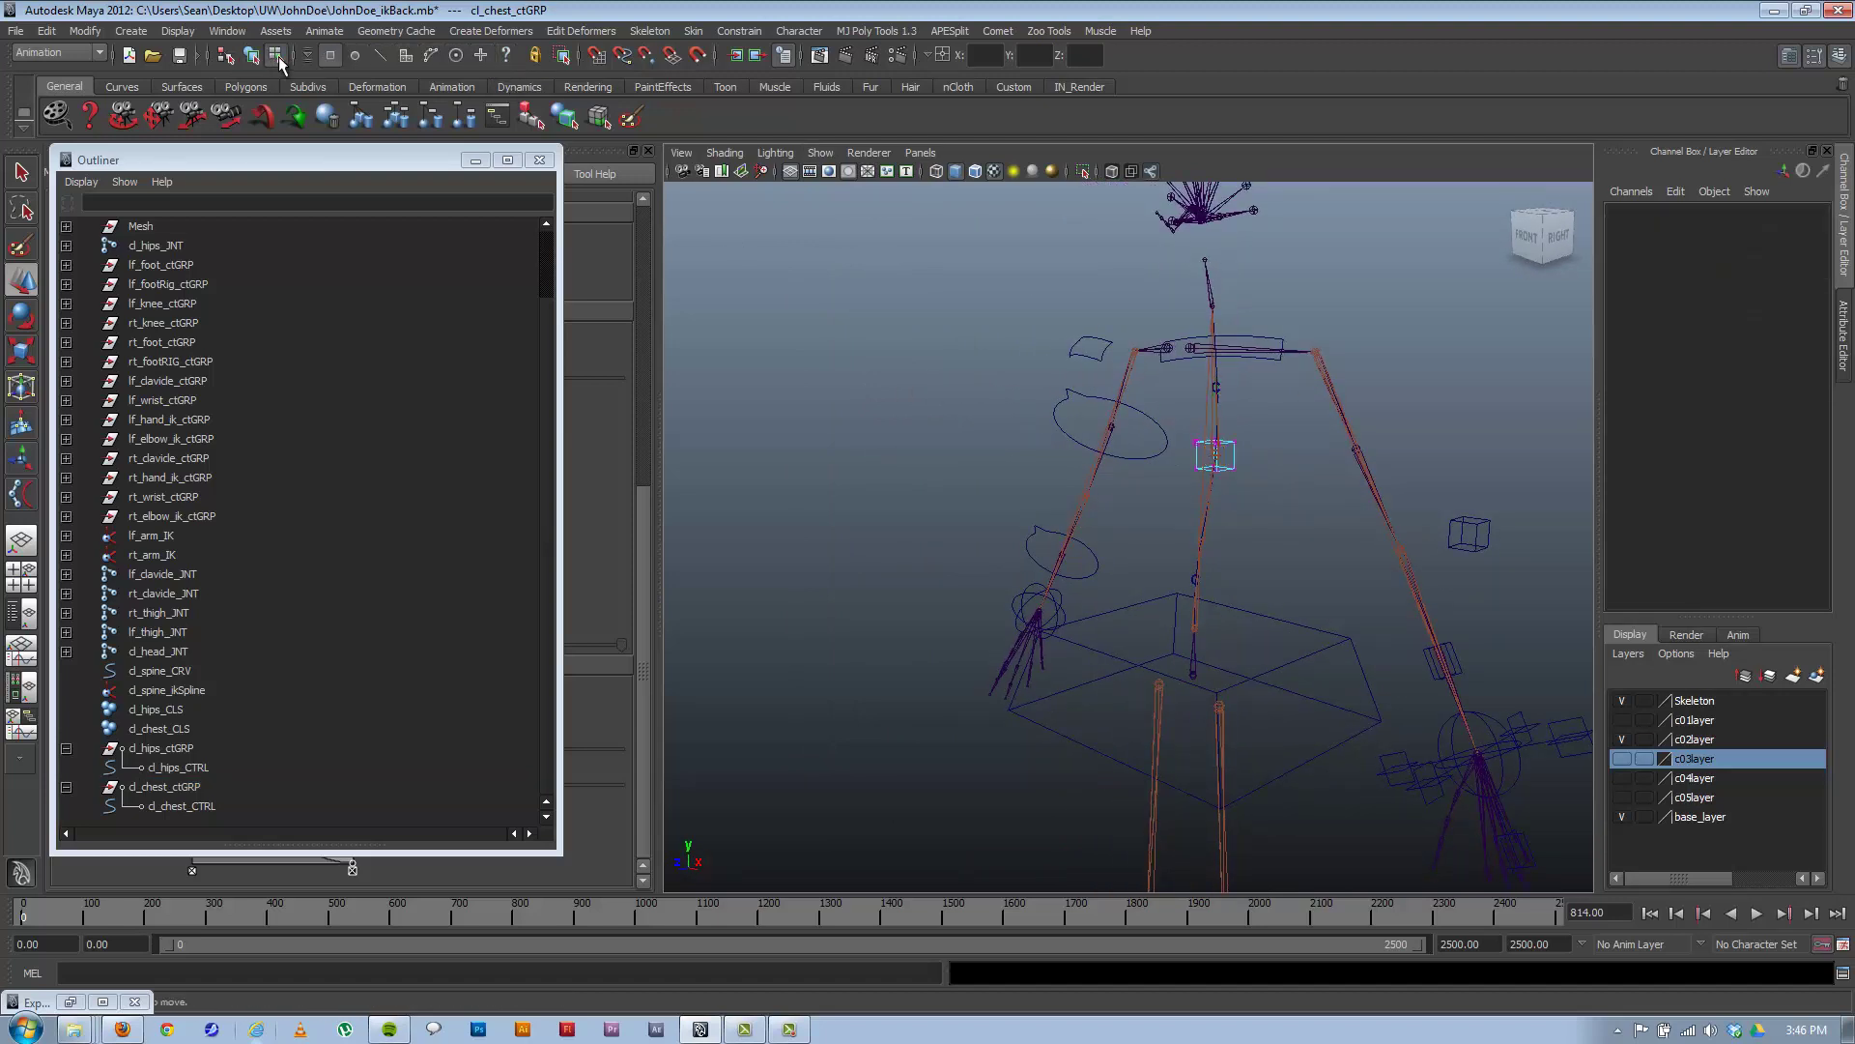
click(159, 805)
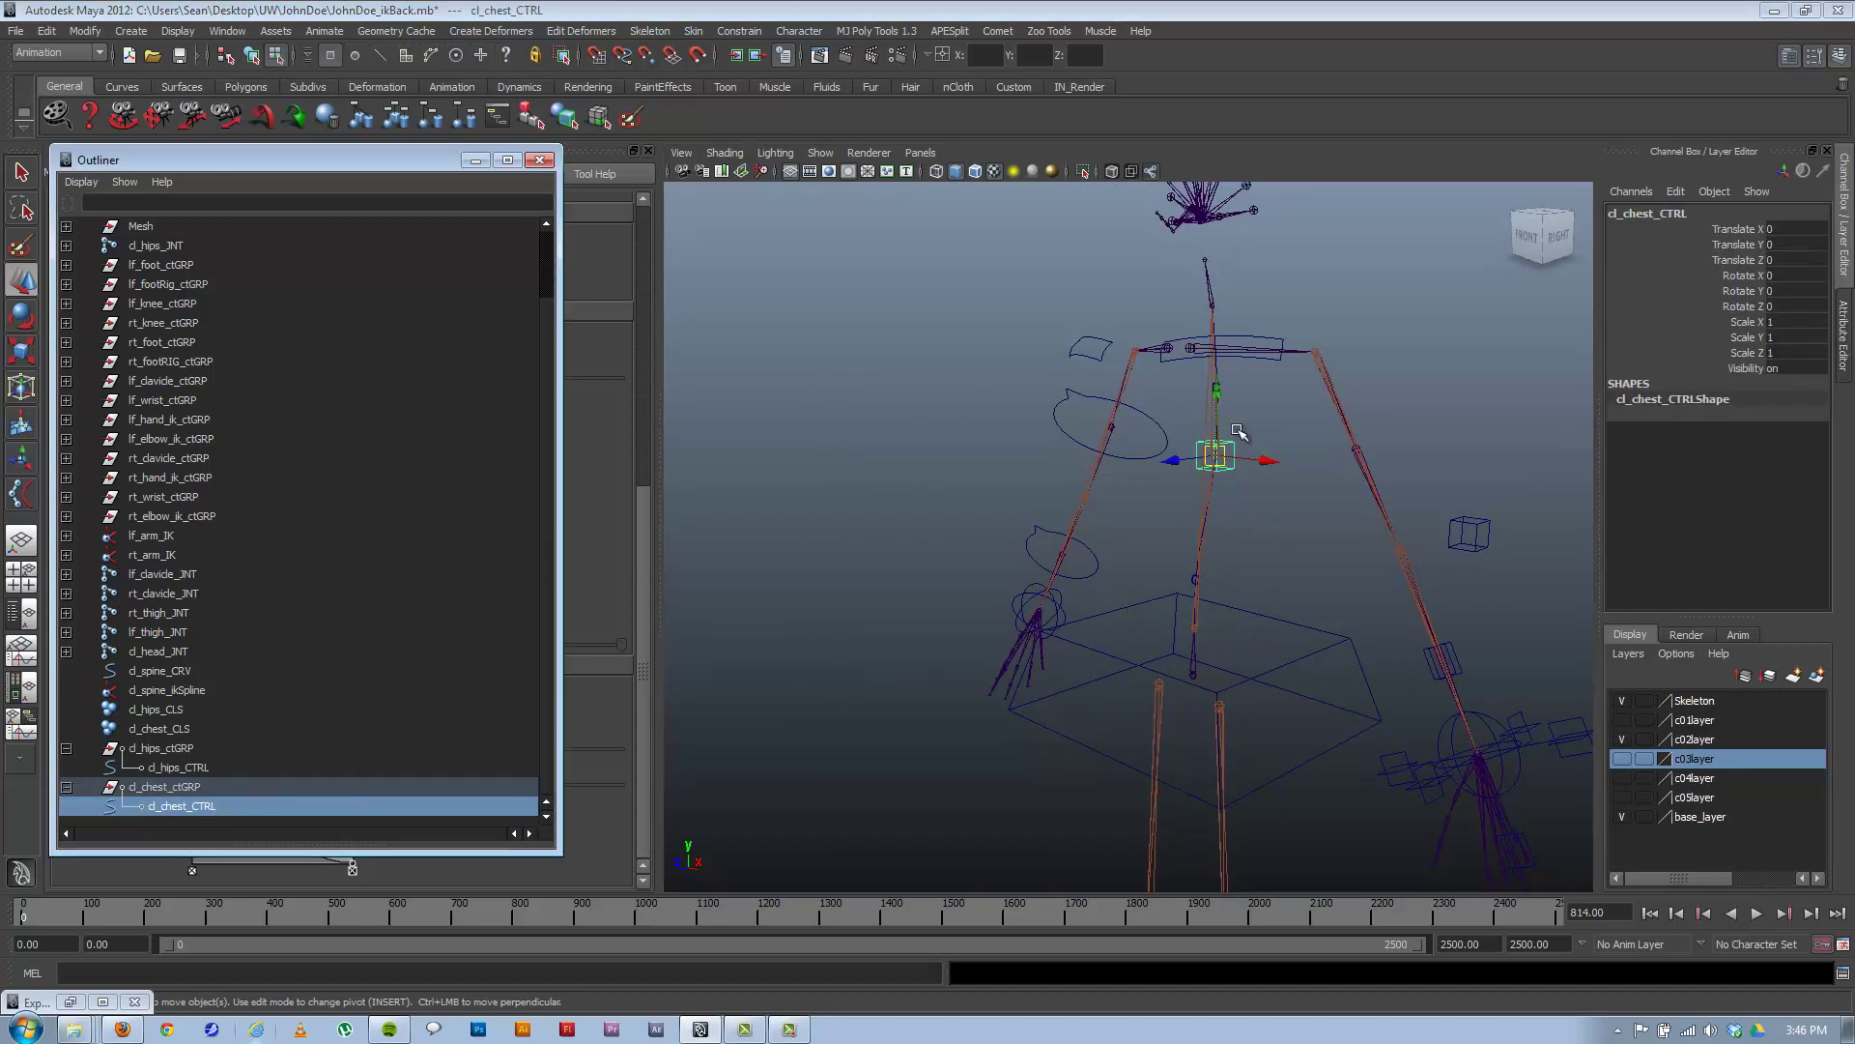
alt+drag(1203, 494, 1322, 496)
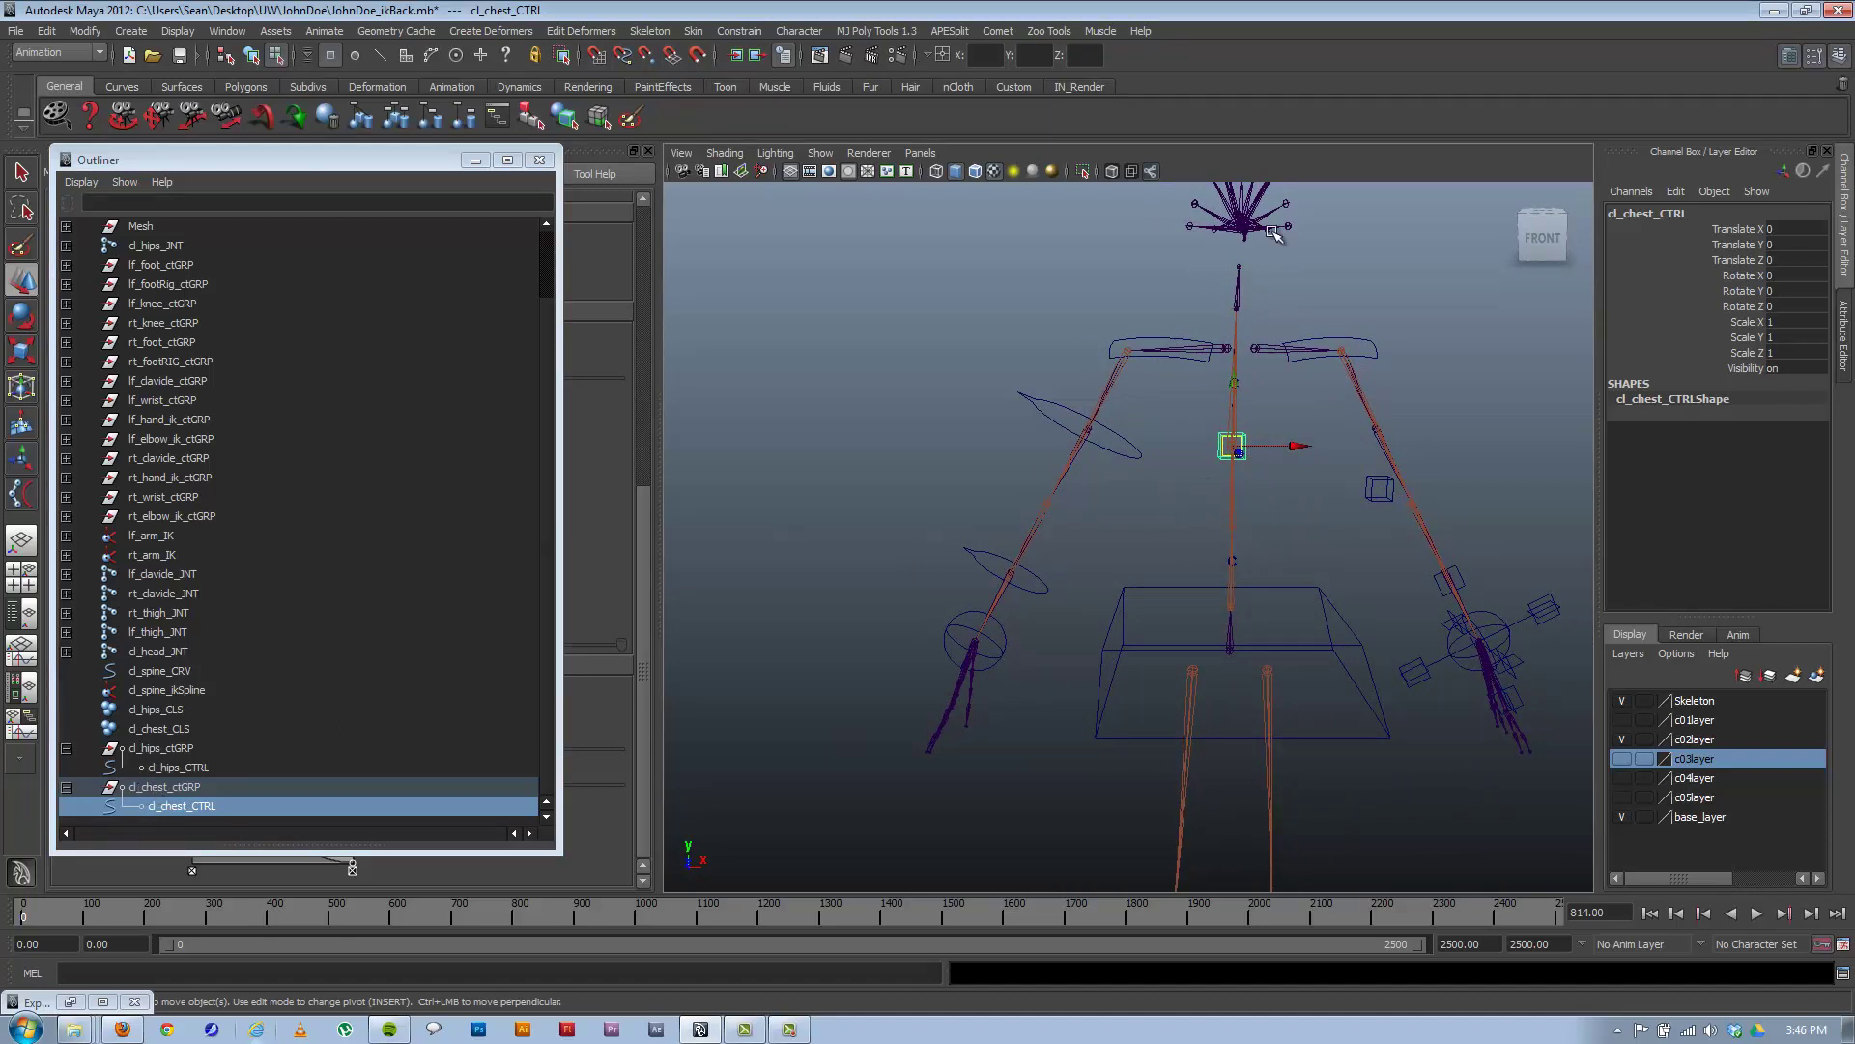
click(279, 56)
click(256, 56)
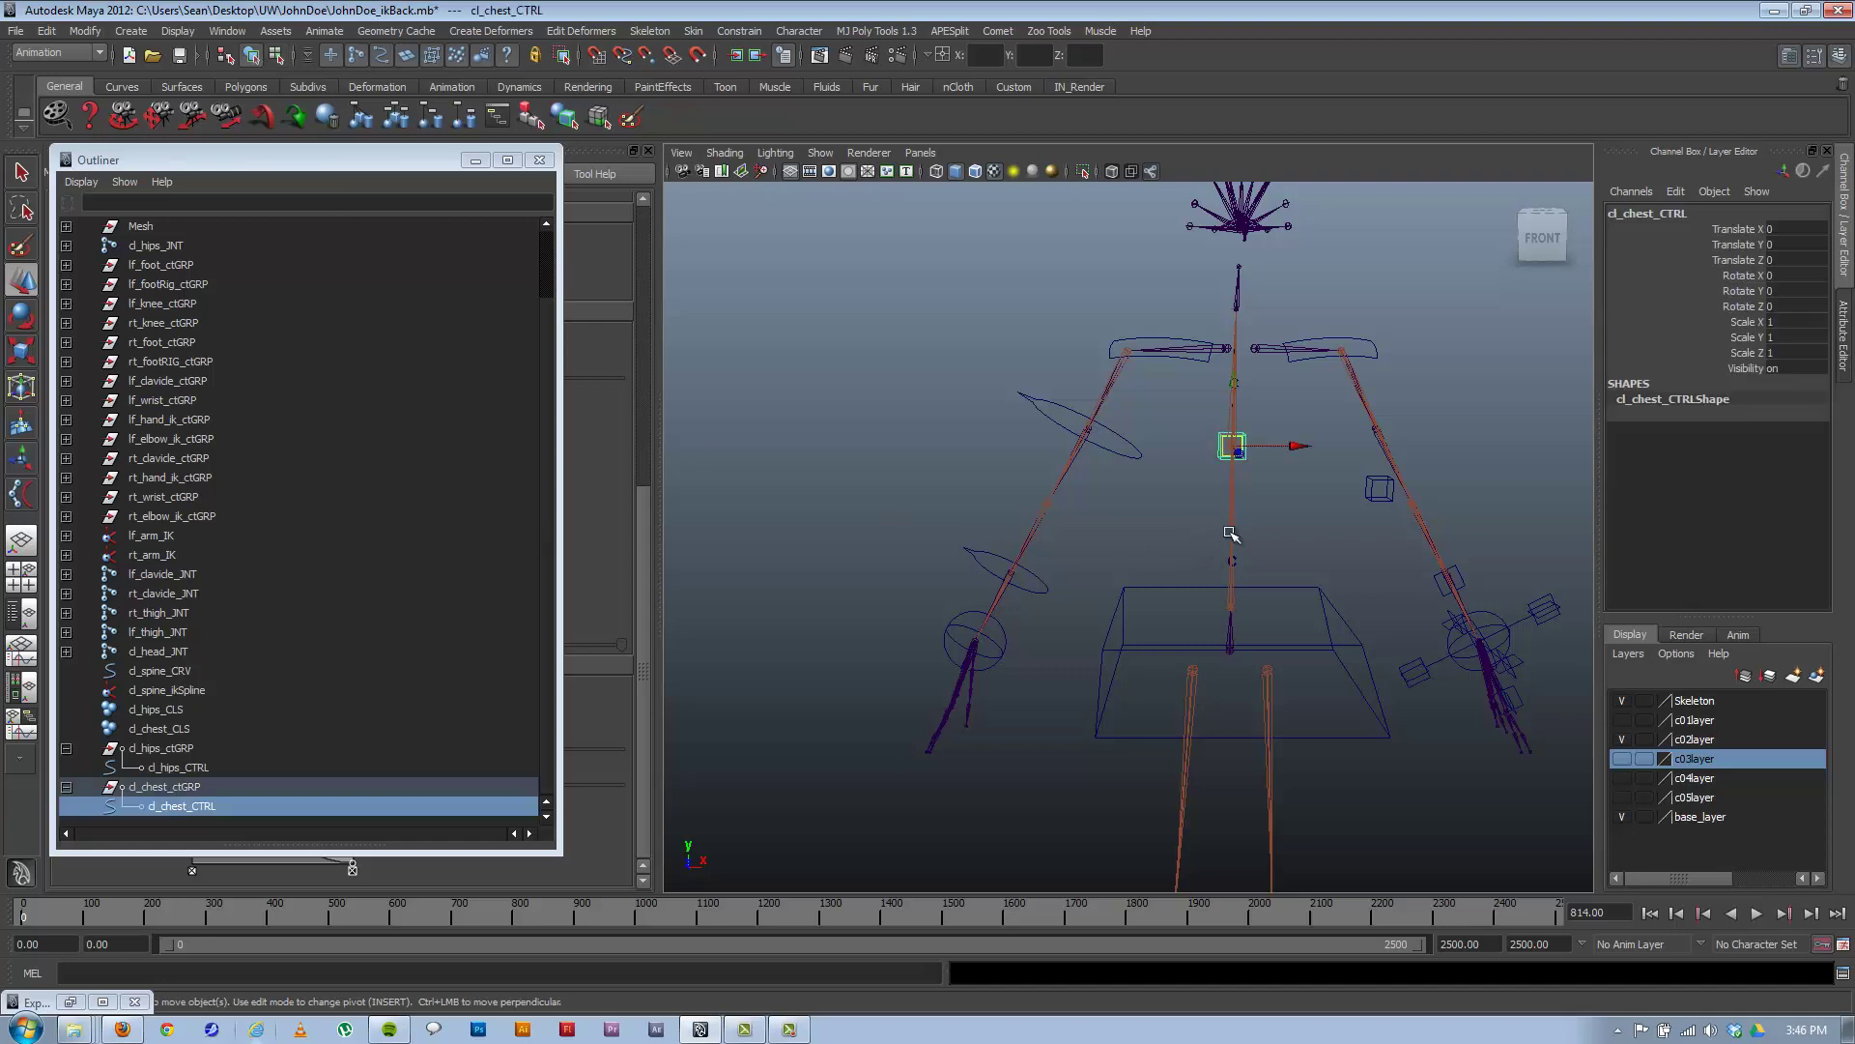
key(r)
drag(1236, 444, 1435, 649)
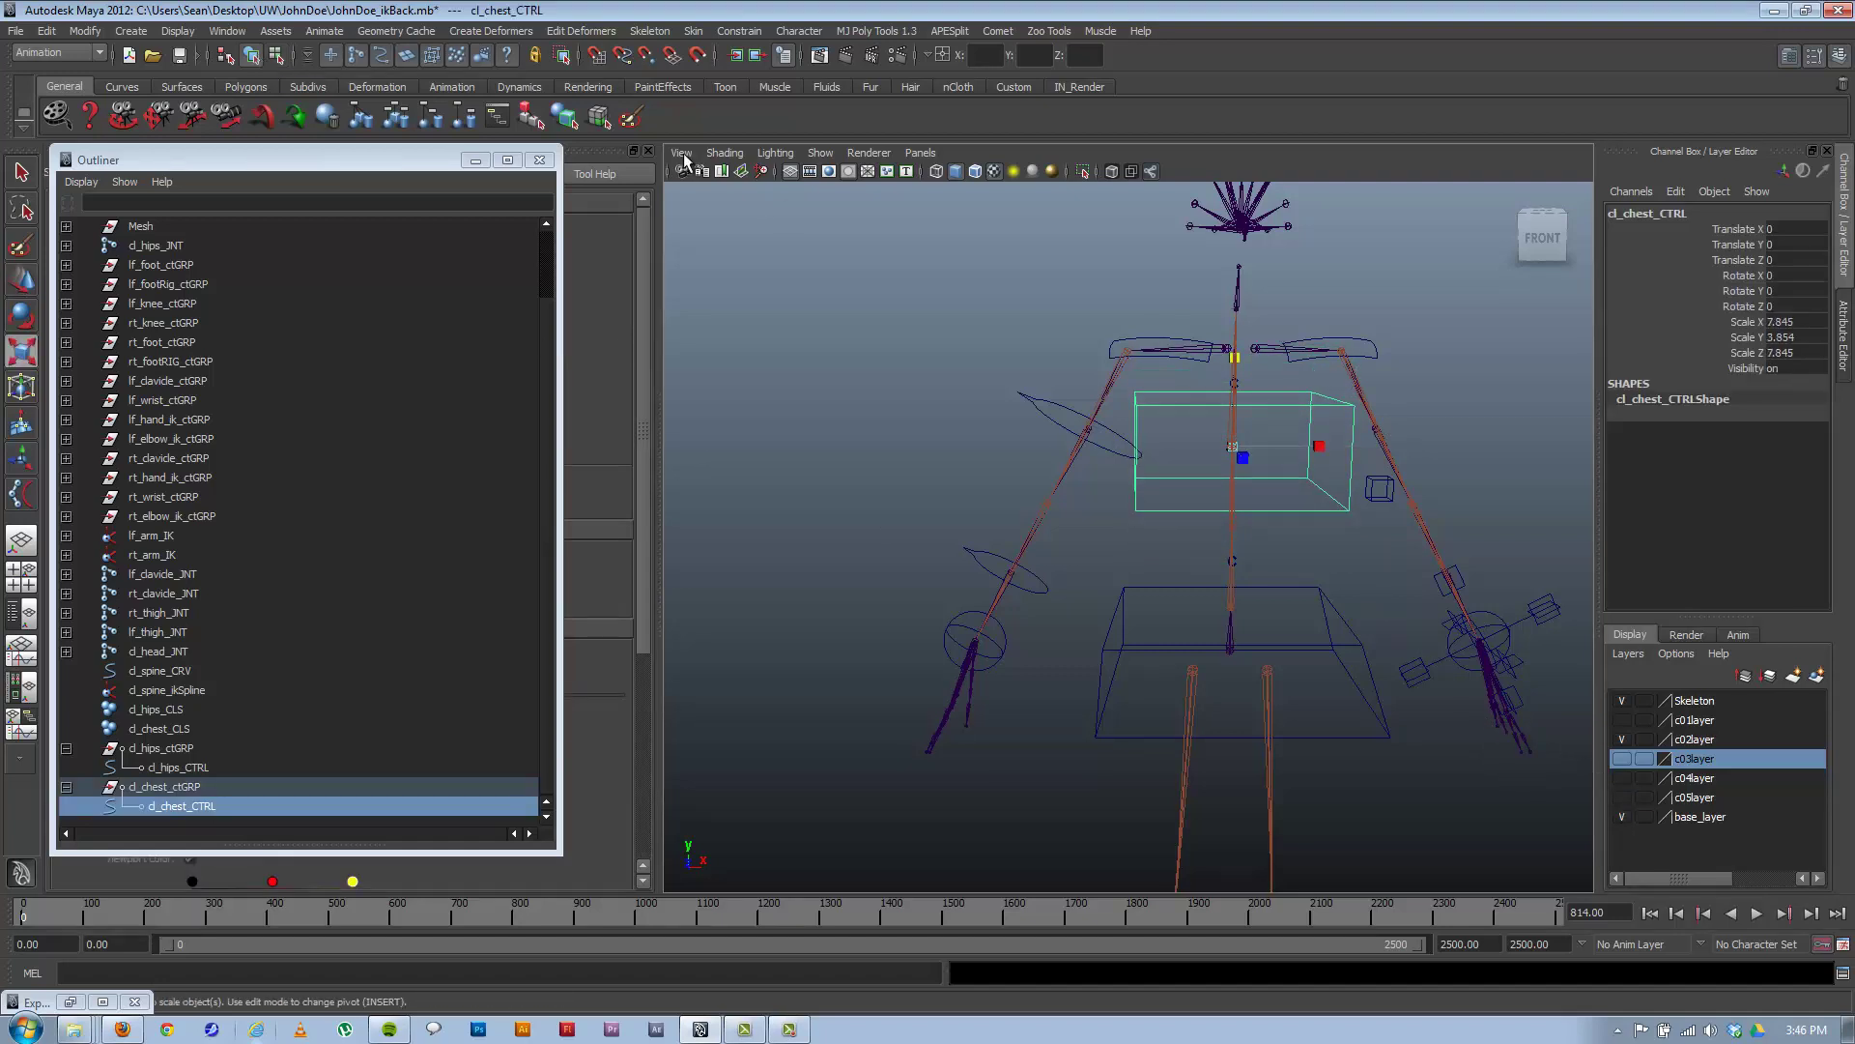
Show the polygon meshes again and compare the scaled chest control with the torso from the side.
click(820, 152)
click(867, 280)
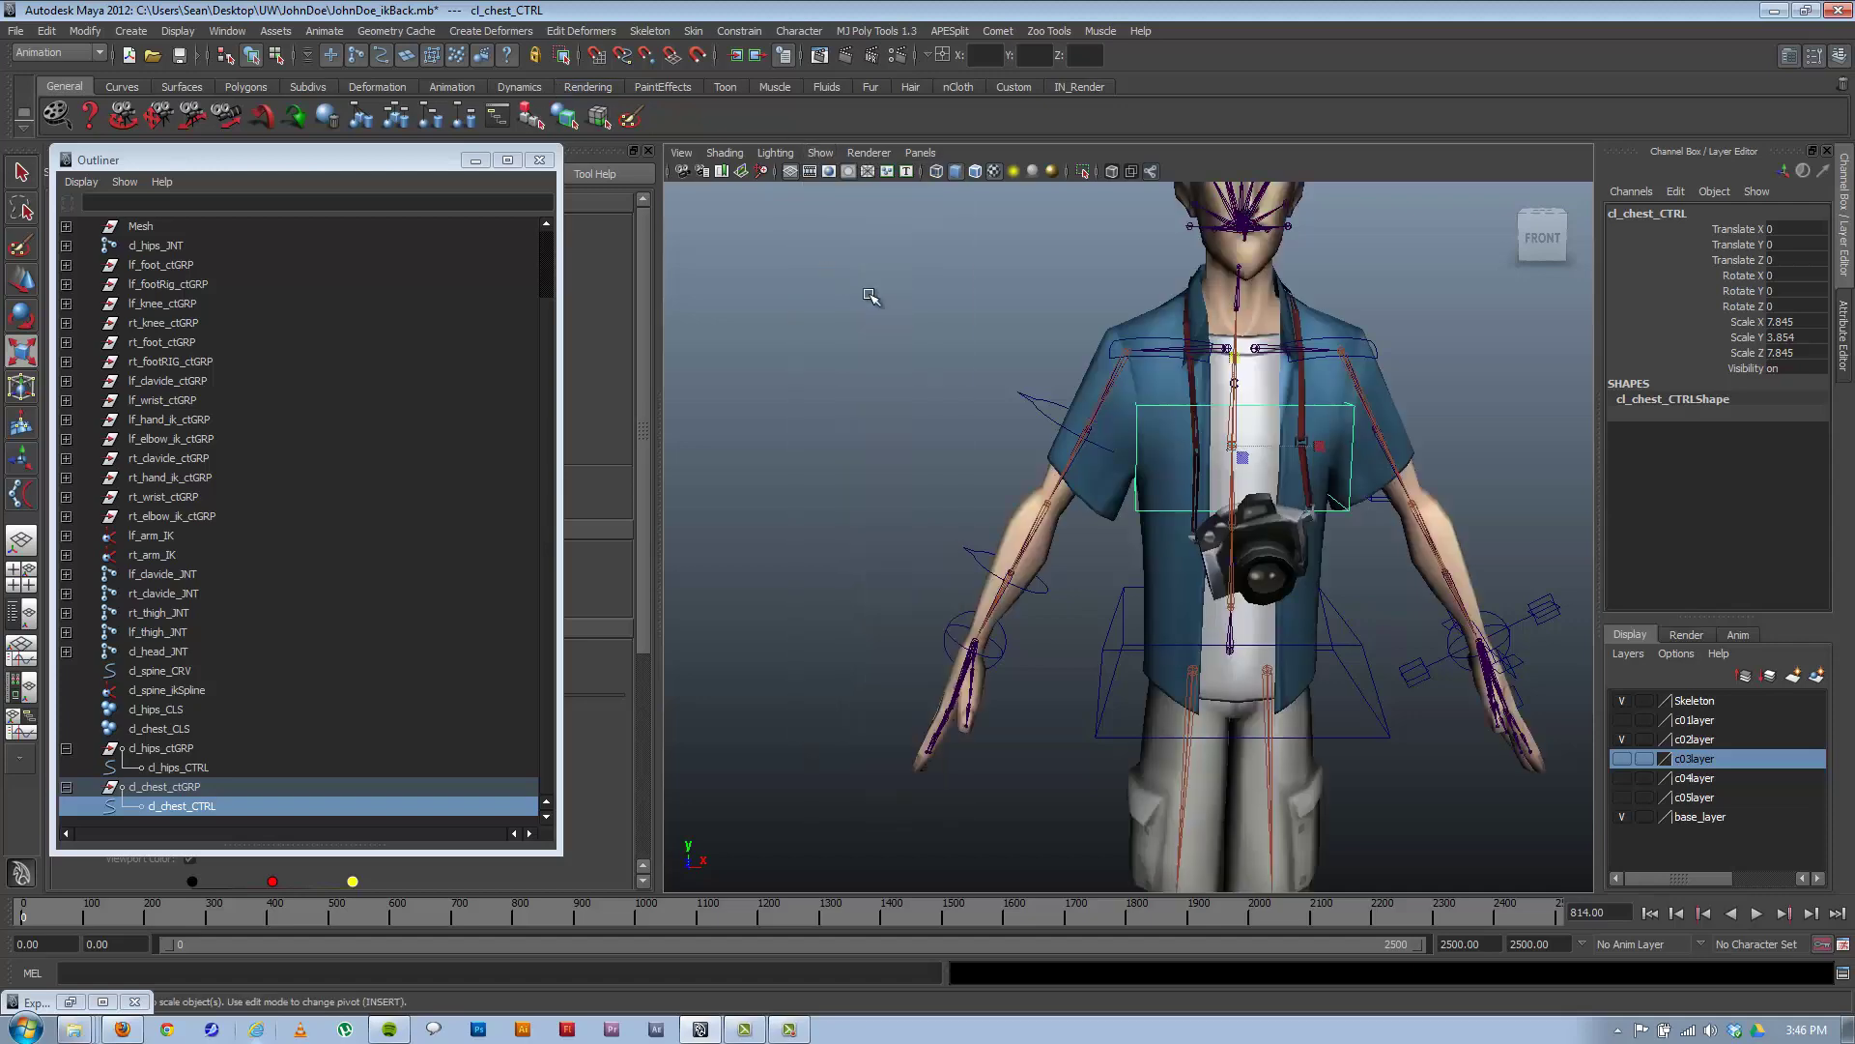
alt+drag(1304, 523, 1130, 456)
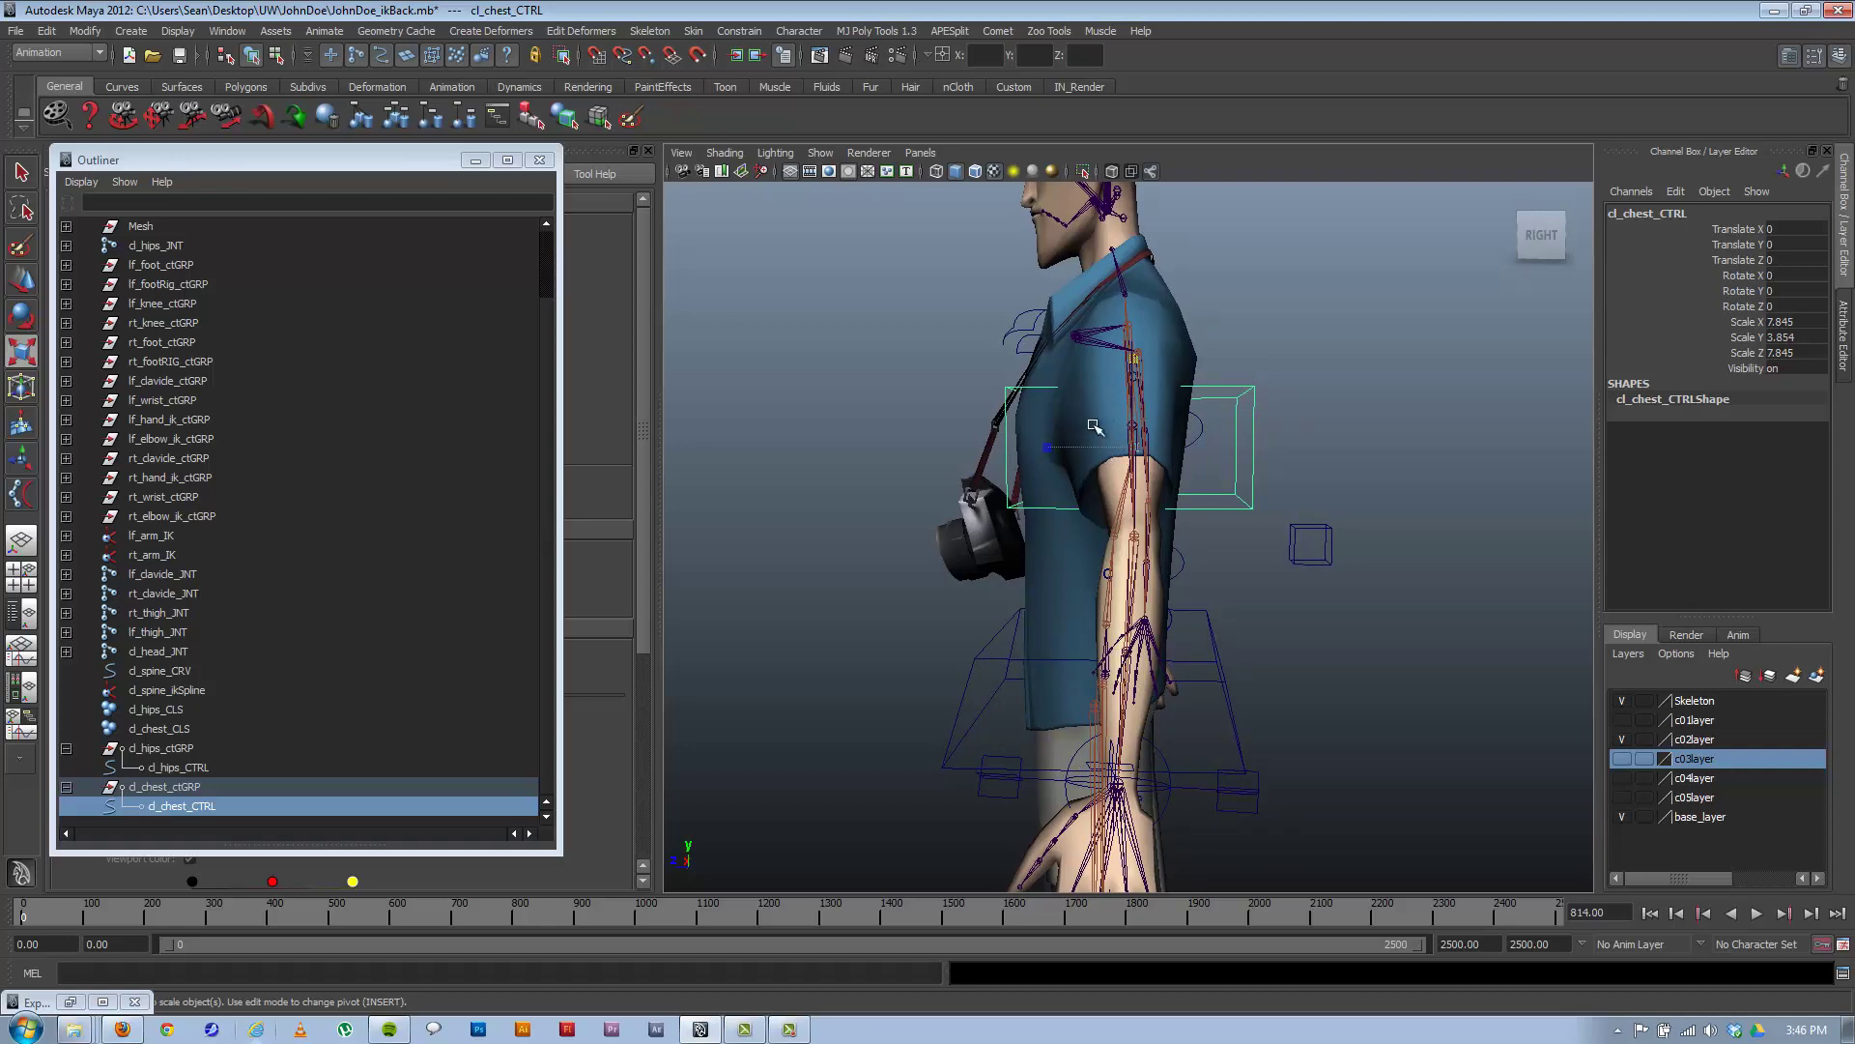
Raise cl_chest_ctGRP and shift it forward around the upper chest, to about Translate Y 73.348 and Z -0.8.
alt+drag(1094, 425, 1150, 342)
click(138, 788)
key(w)
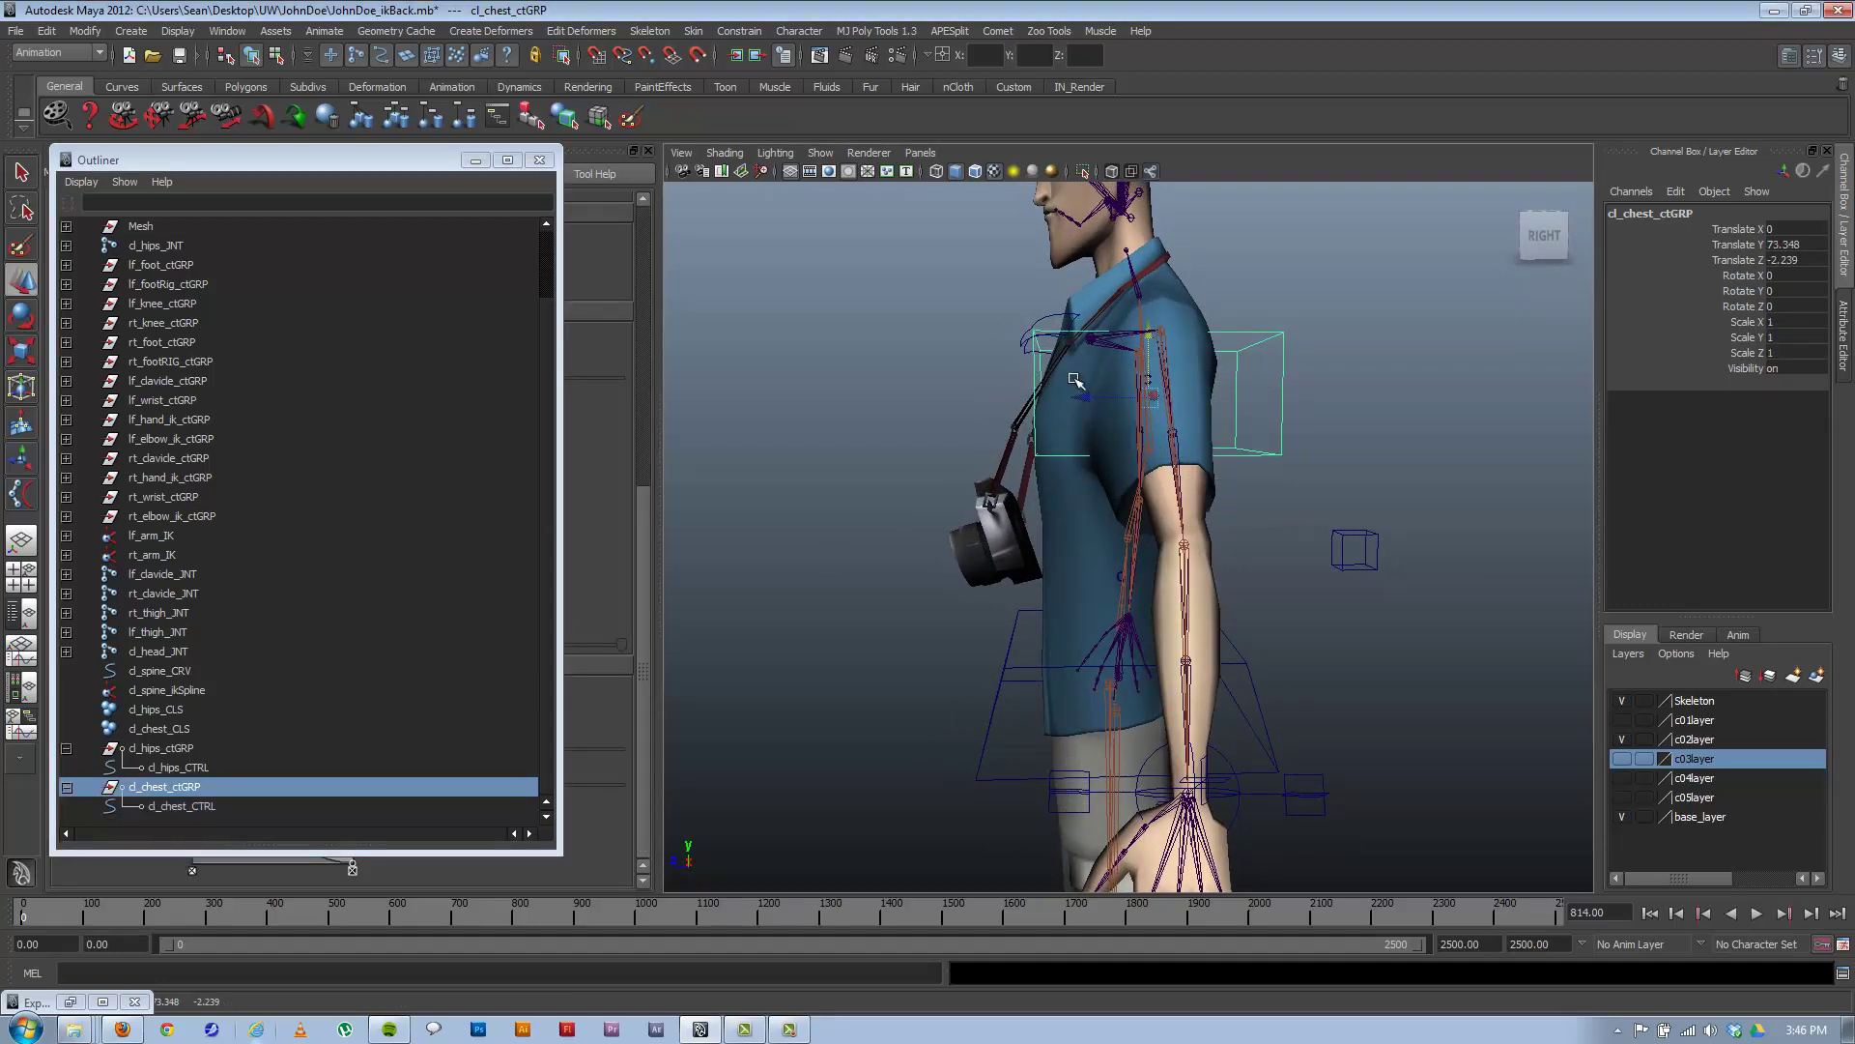
drag(1082, 396, 1183, 406)
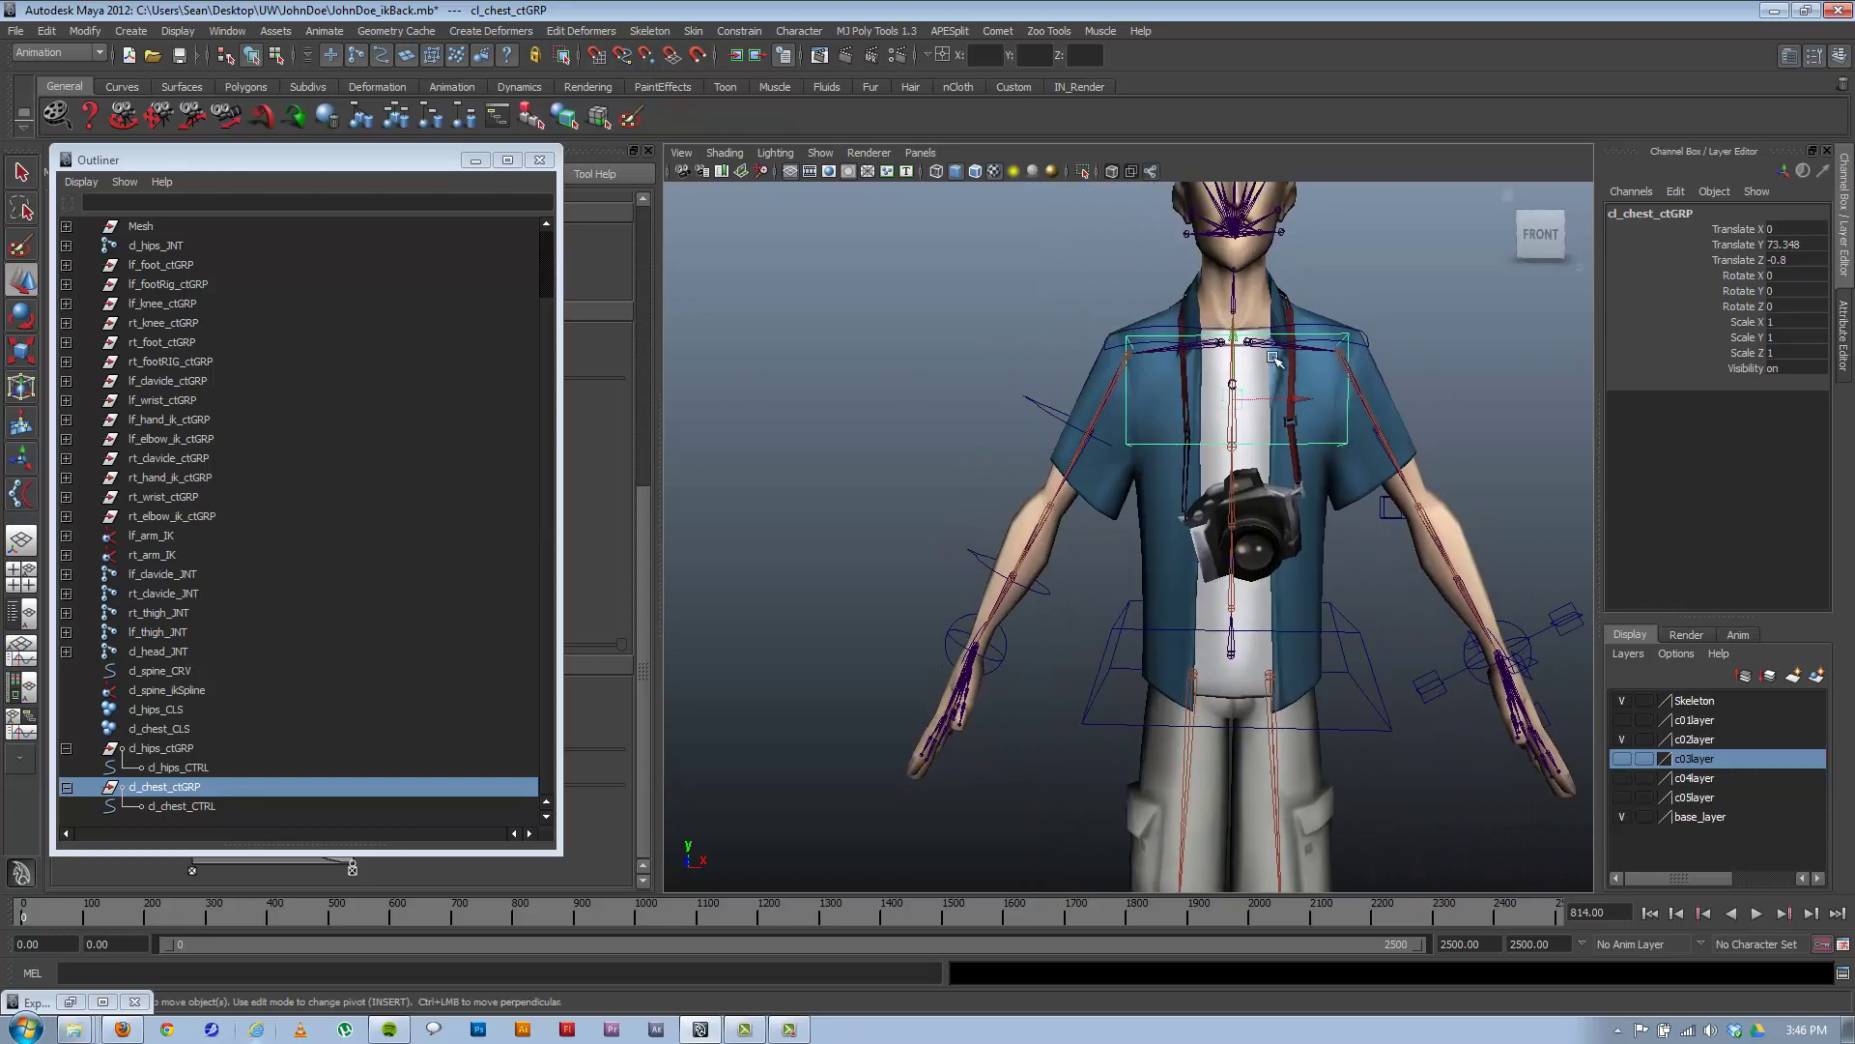
Undo the trial rotation of cl_chest_ctGRP and fine-tune its position to about Translate Y 72.605 and Z -0.109.
alt+drag(1241, 454, 1165, 439)
key(e)
key(ctrl+z)
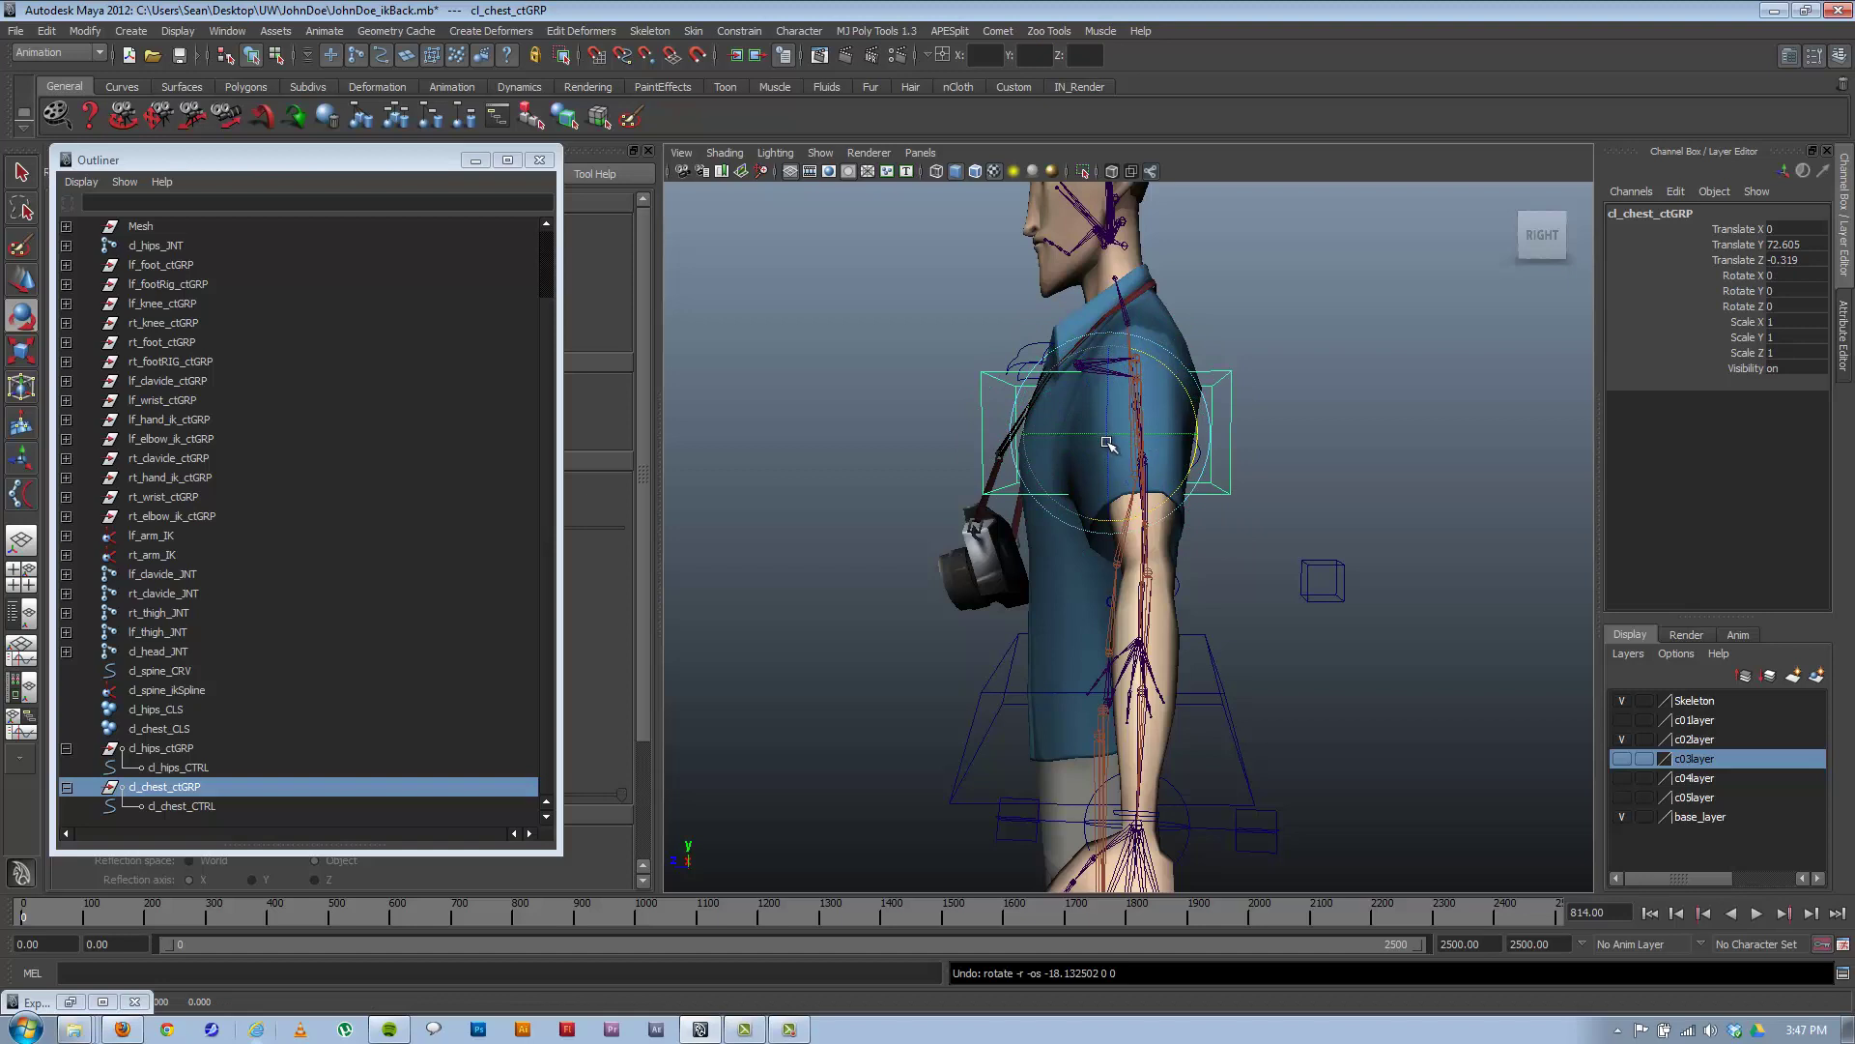
key(w)
drag(1061, 437, 1246, 440)
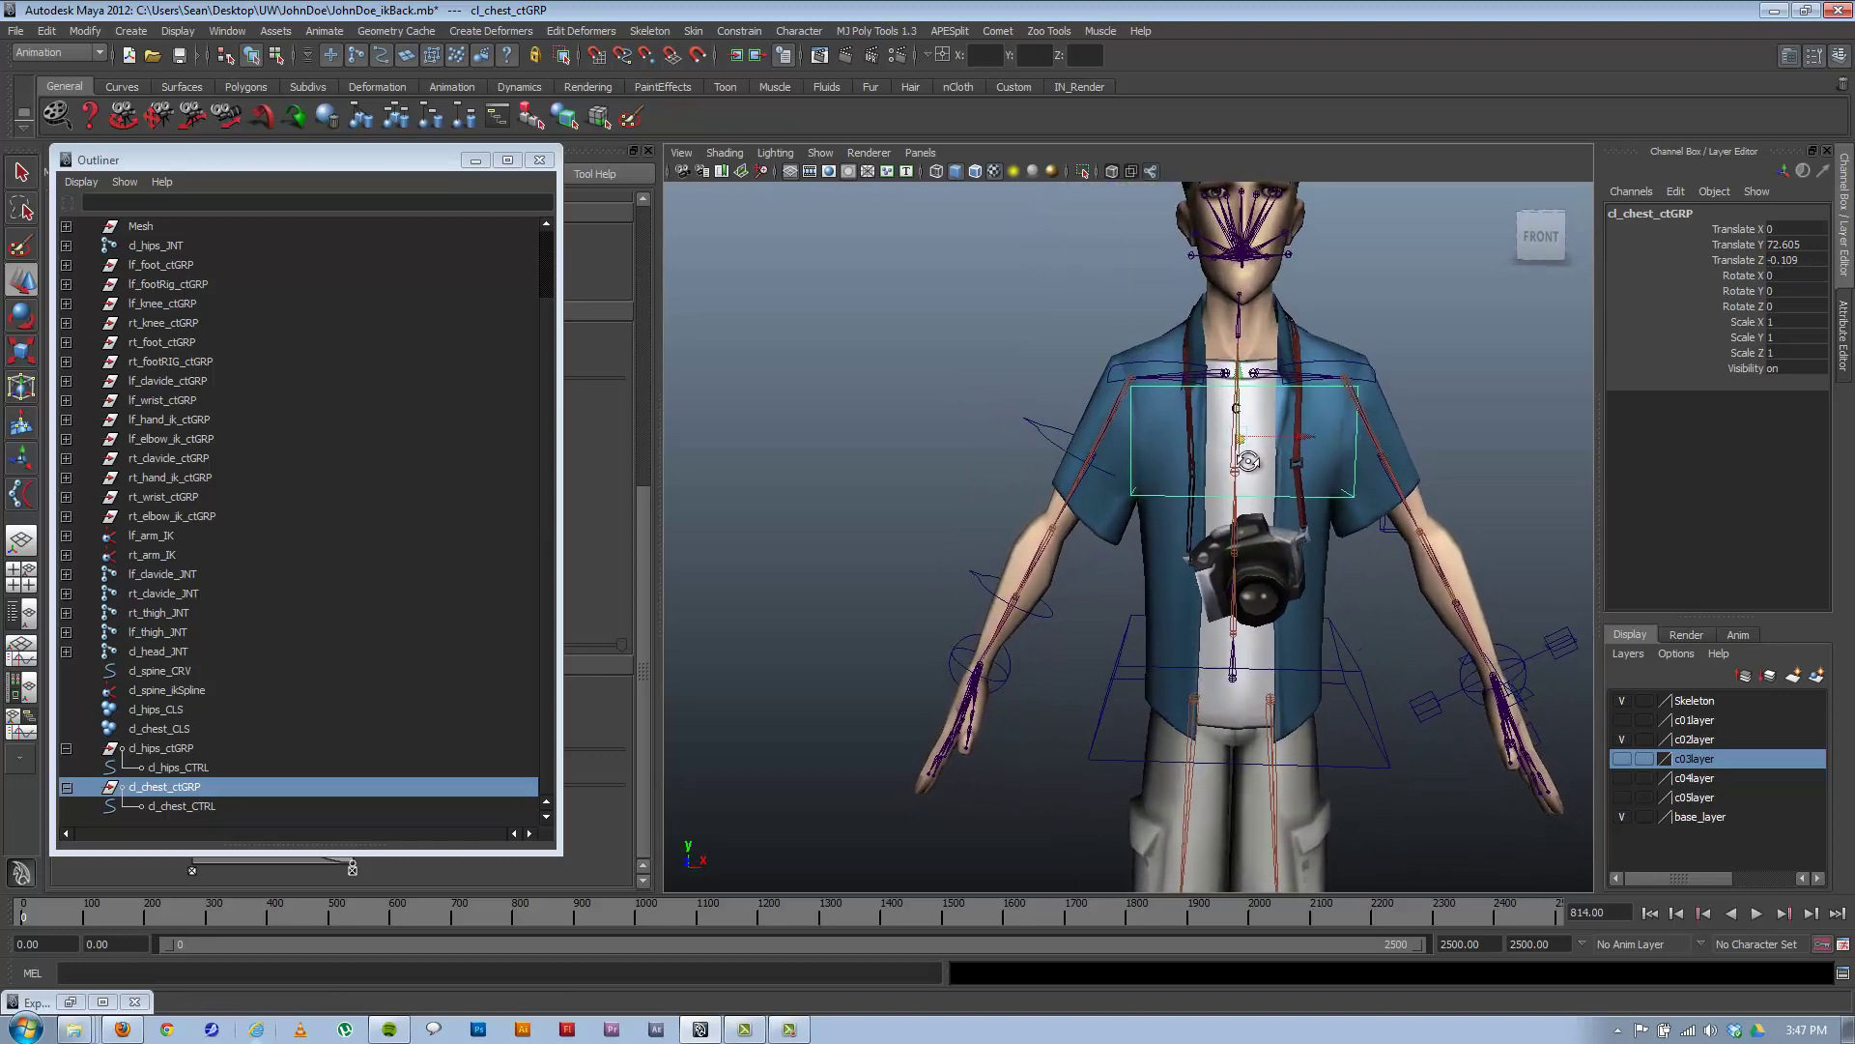
Show the control vertices of cl_chest_CTRL and scale the whole box slightly wider around the chest.
alt+drag(1156, 483, 1191, 351)
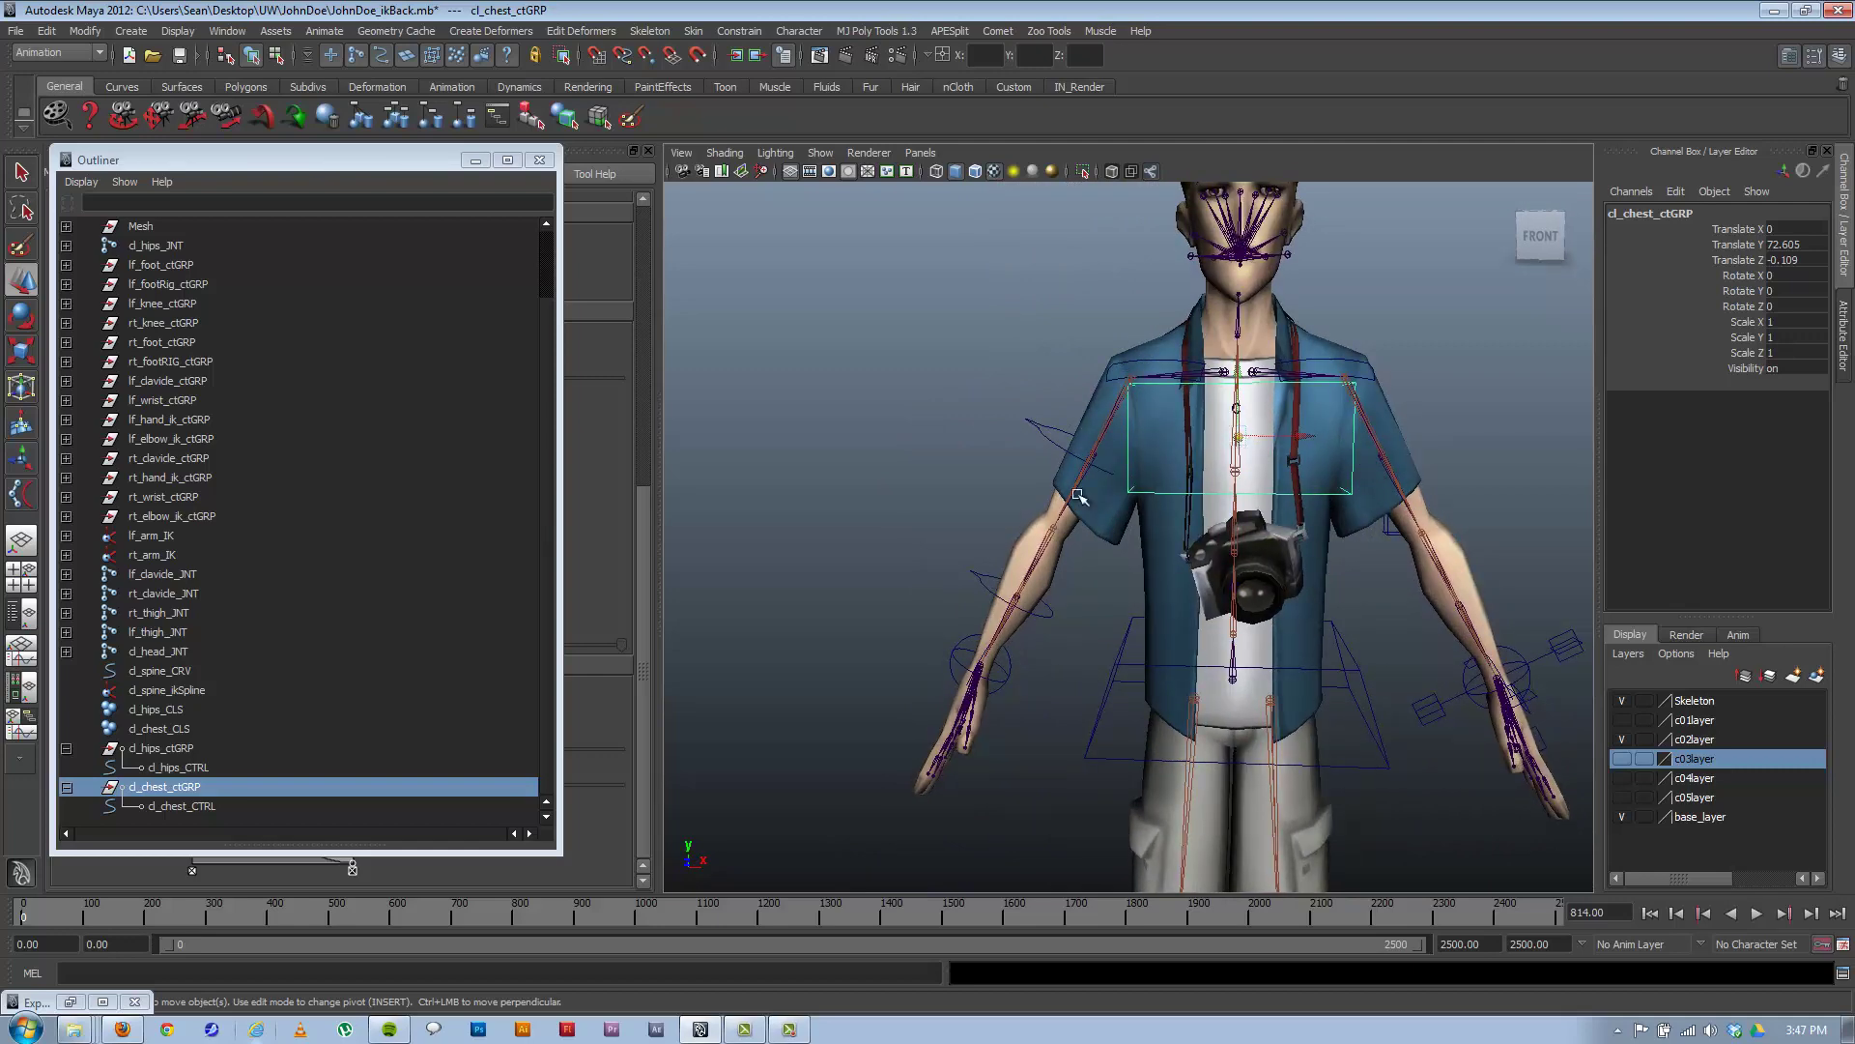
mouse_move(1394, 436)
alt+mouse_down()
mouse_move(1169, 434)
mouse_move(1383, 434)
alt+mouse_up()
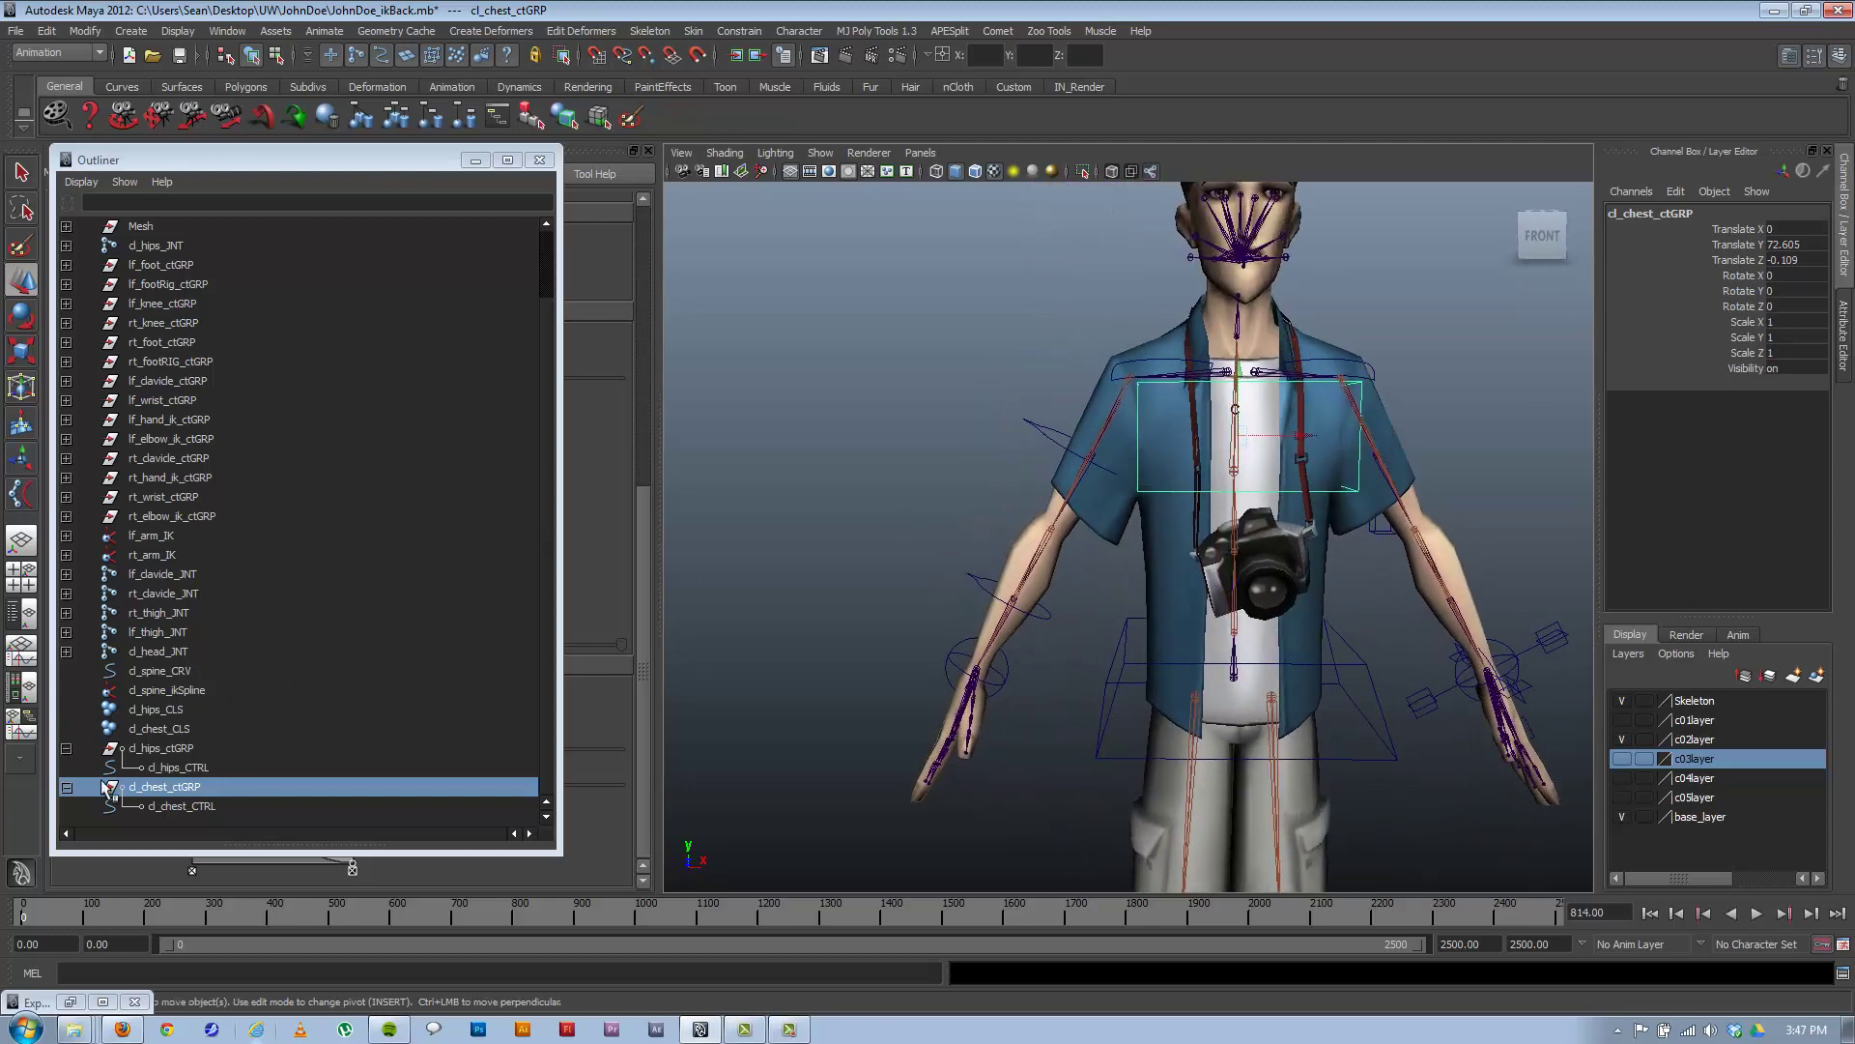
click(152, 806)
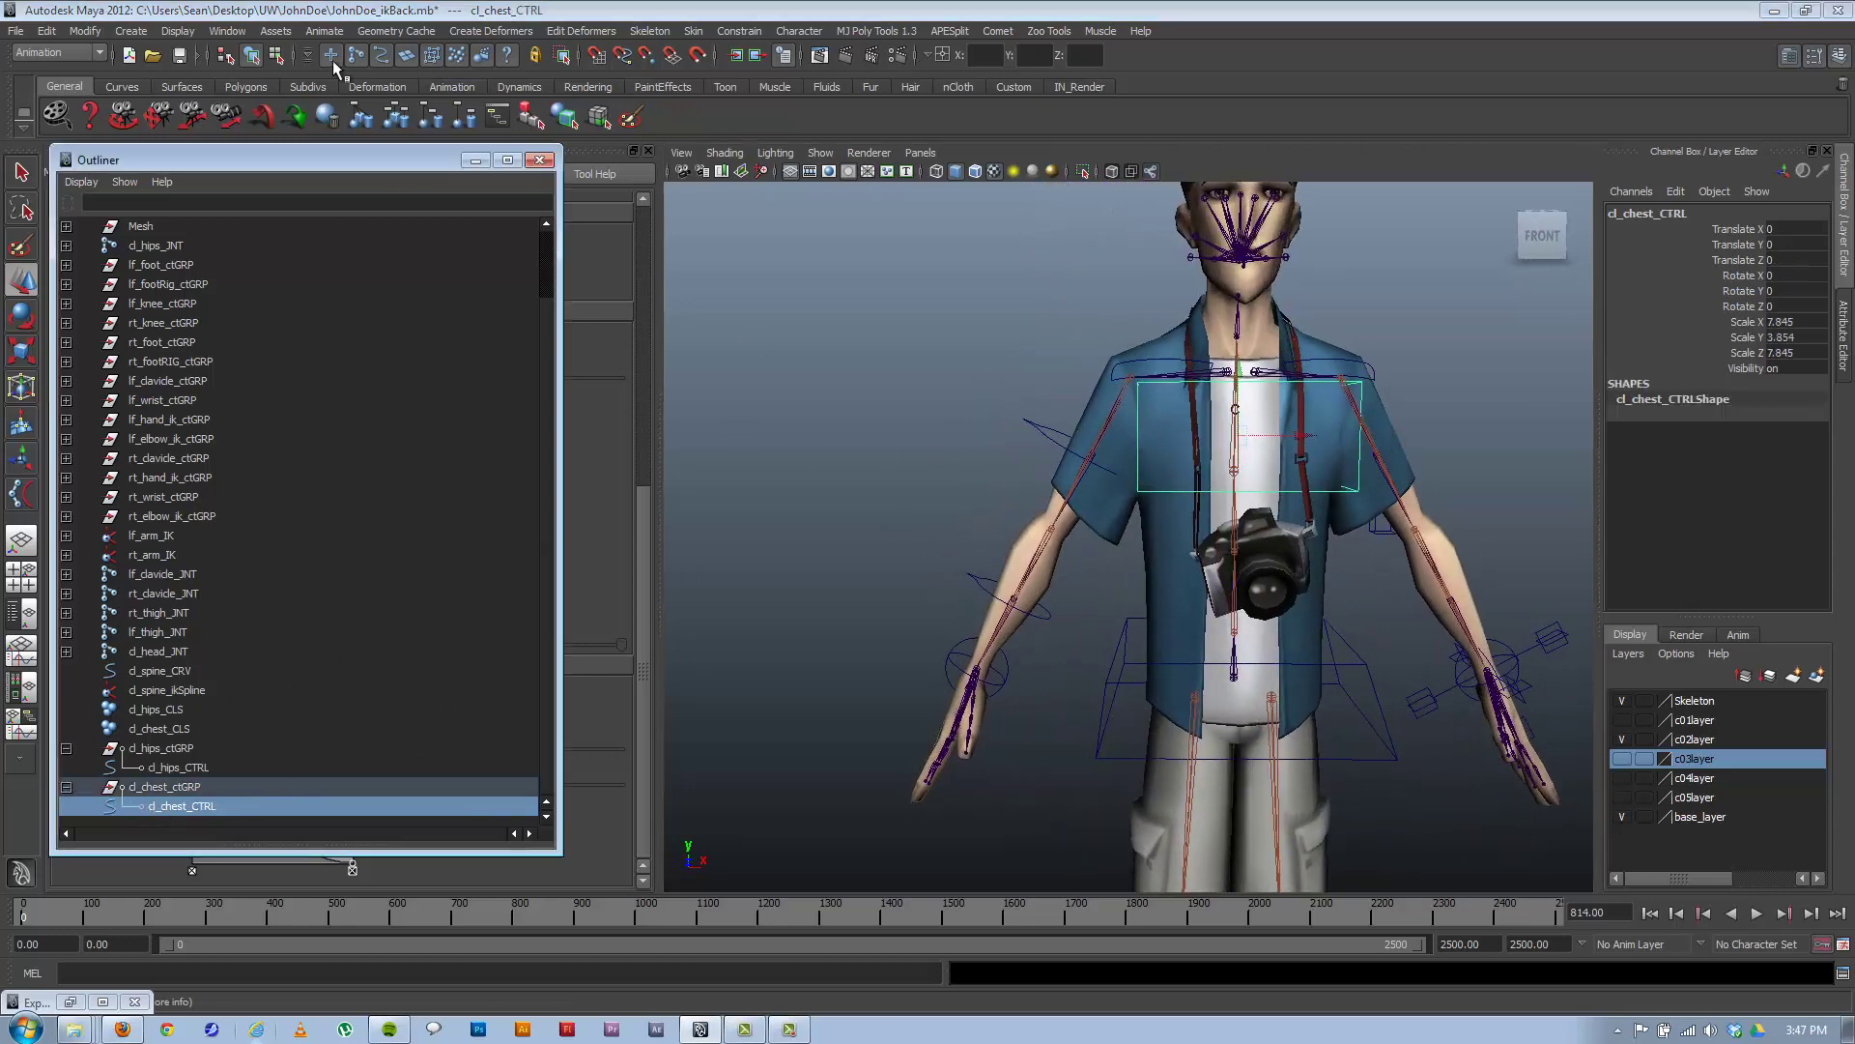
click(277, 57)
alt+middle_drag(1125, 365, 956, 418)
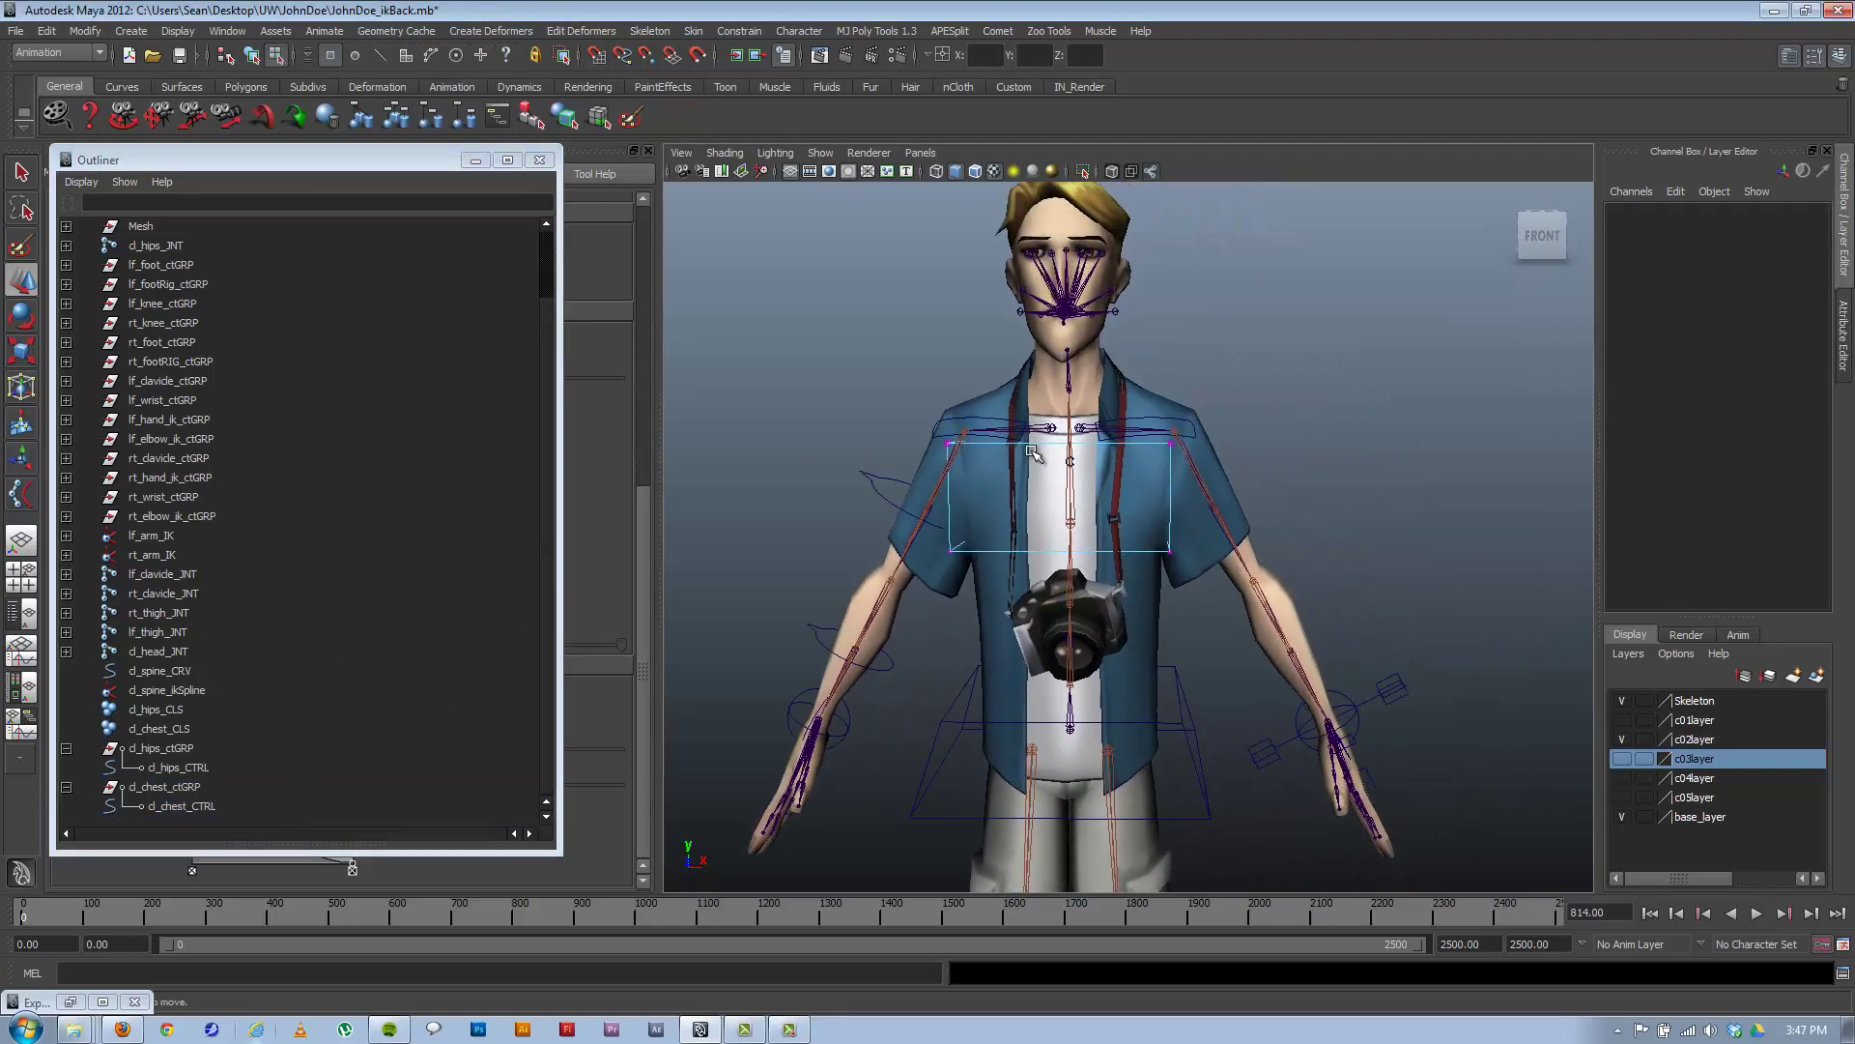
mouse_move(1036, 450)
alt+mouse_down()
mouse_move(1145, 446)
mouse_move(945, 447)
mouse_move(1244, 444)
mouse_move(1045, 451)
alt+mouse_up()
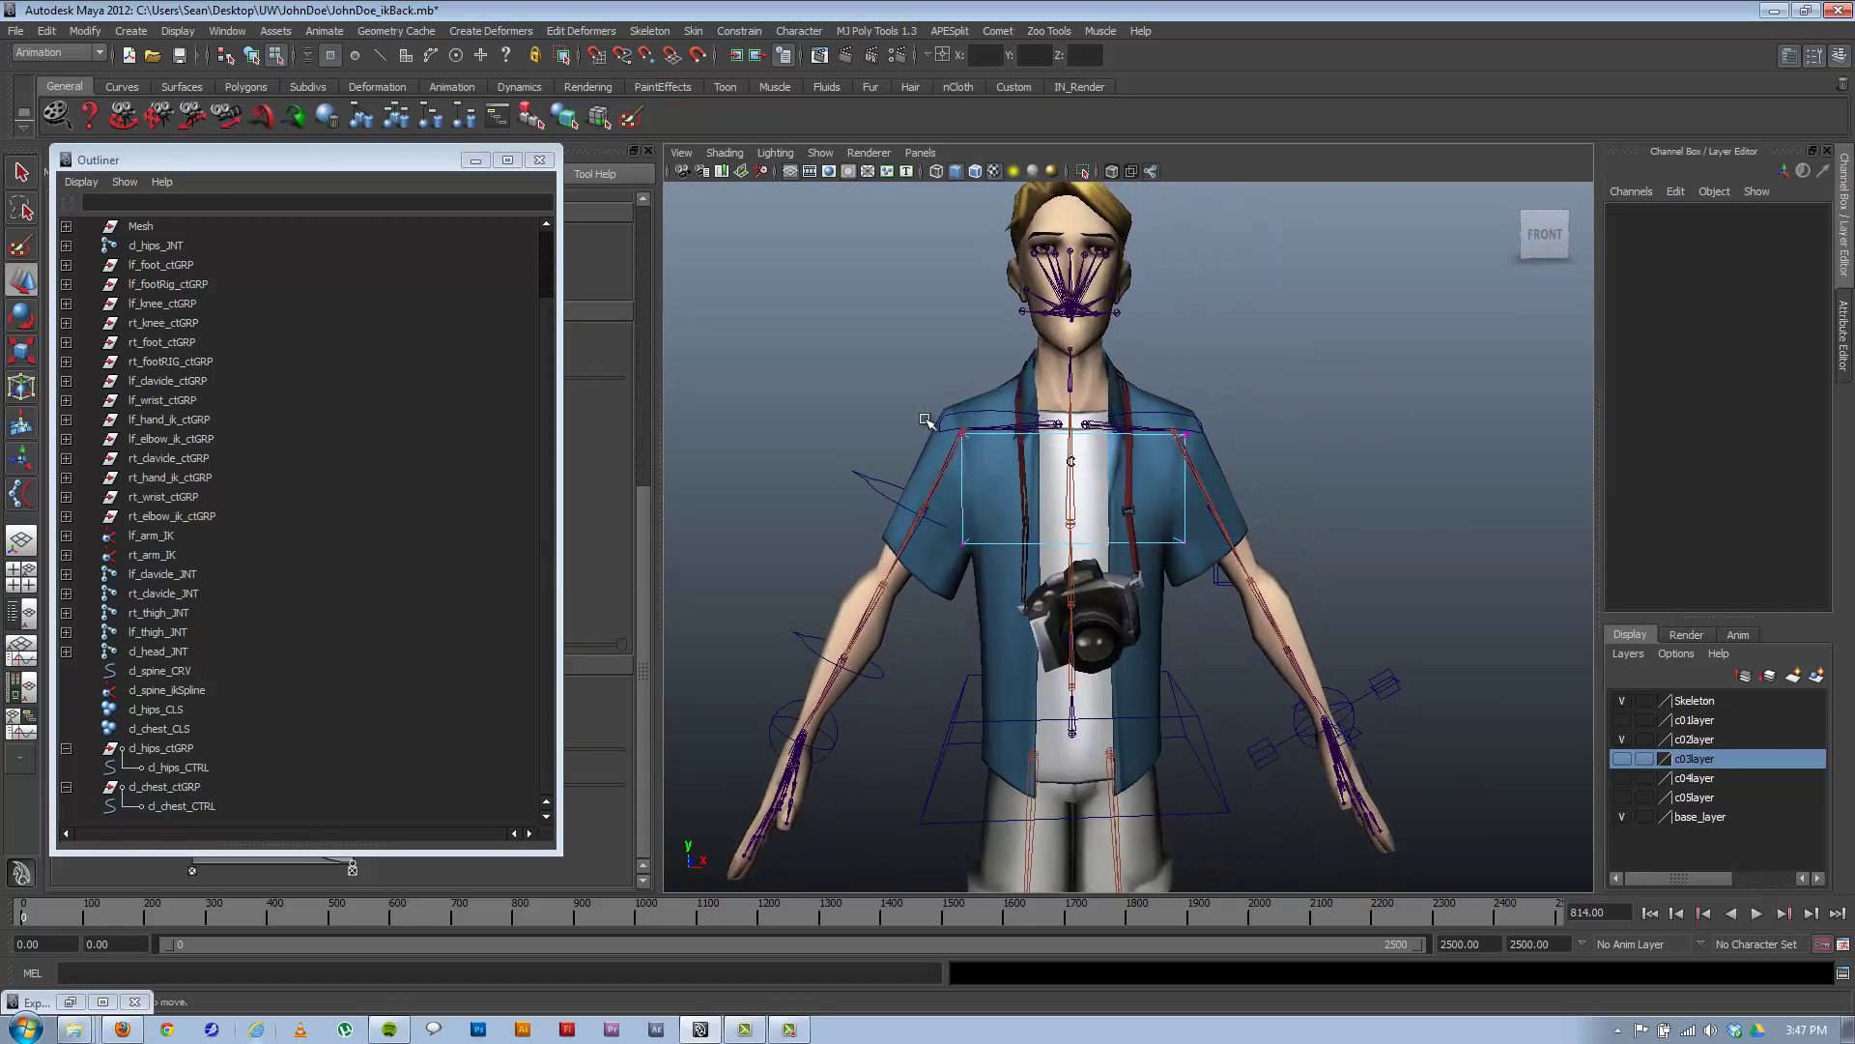
drag(1320, 481, 1321, 483)
alt+drag(1097, 449, 874, 444)
key(r)
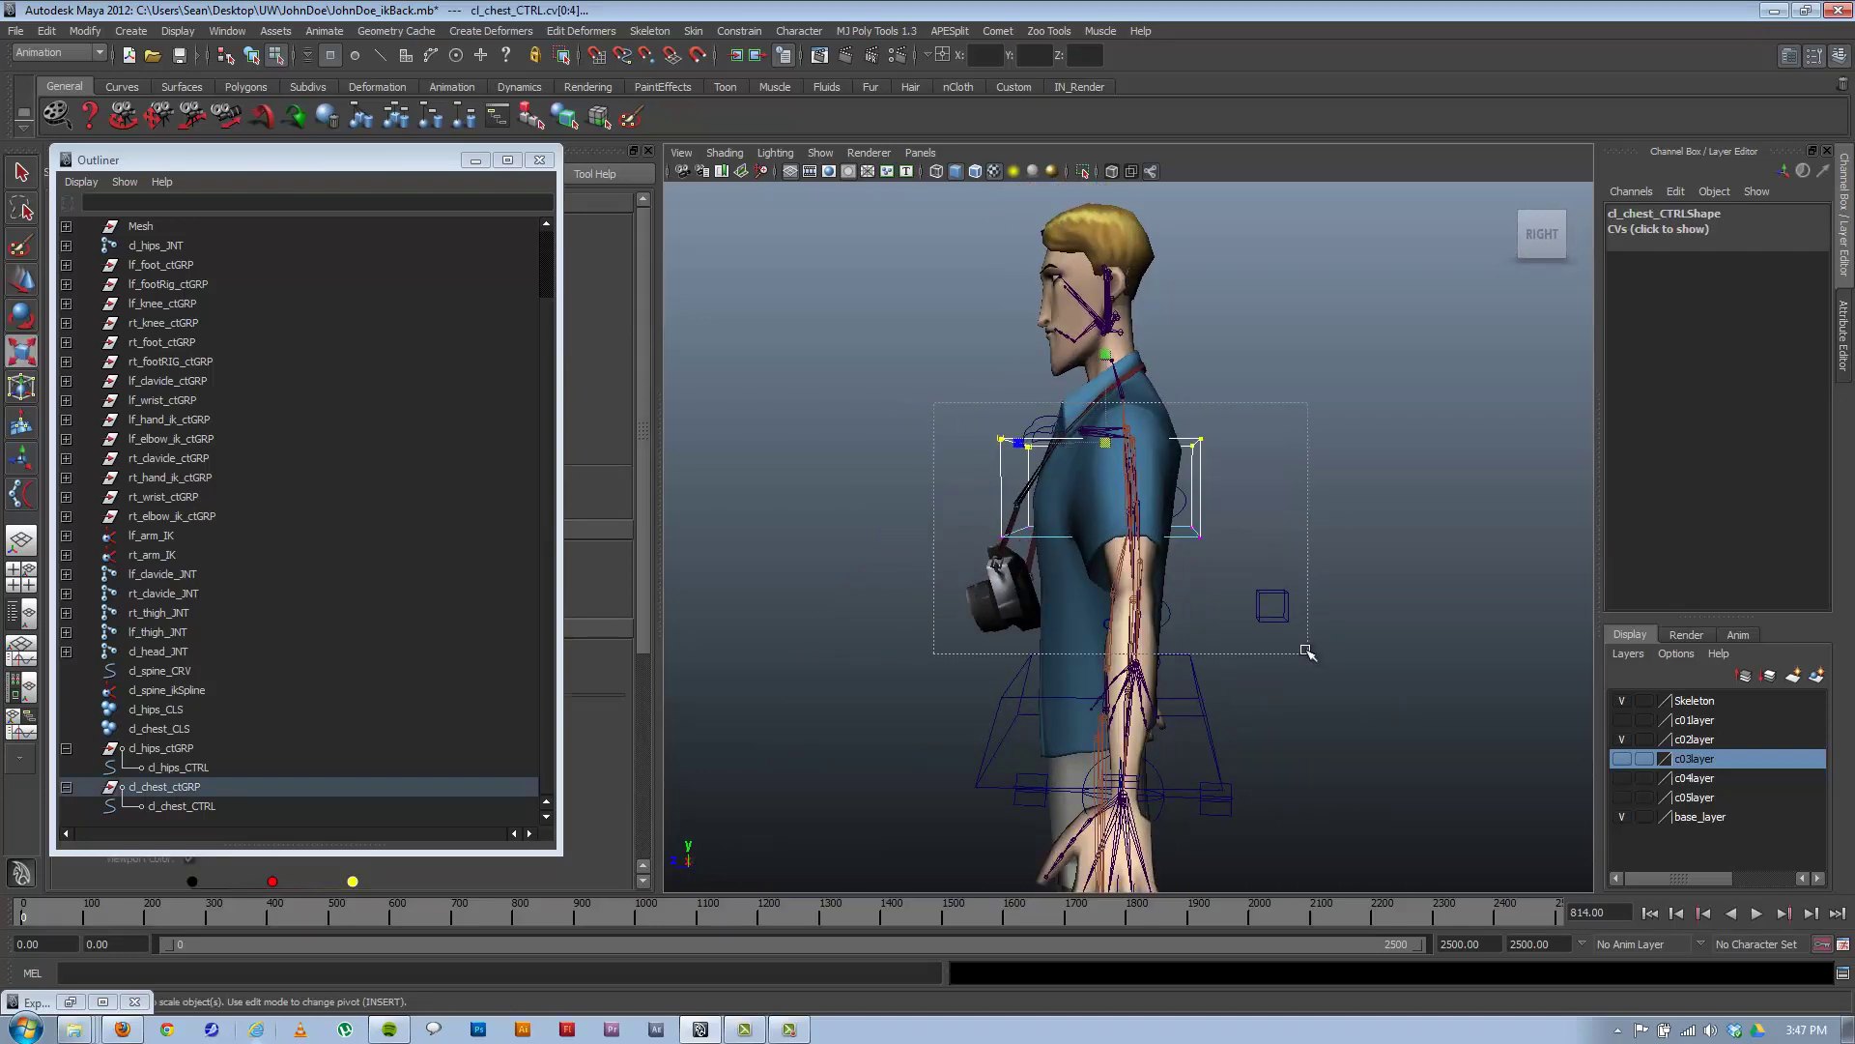
drag(1307, 653, 1308, 653)
drag(1022, 486, 1221, 520)
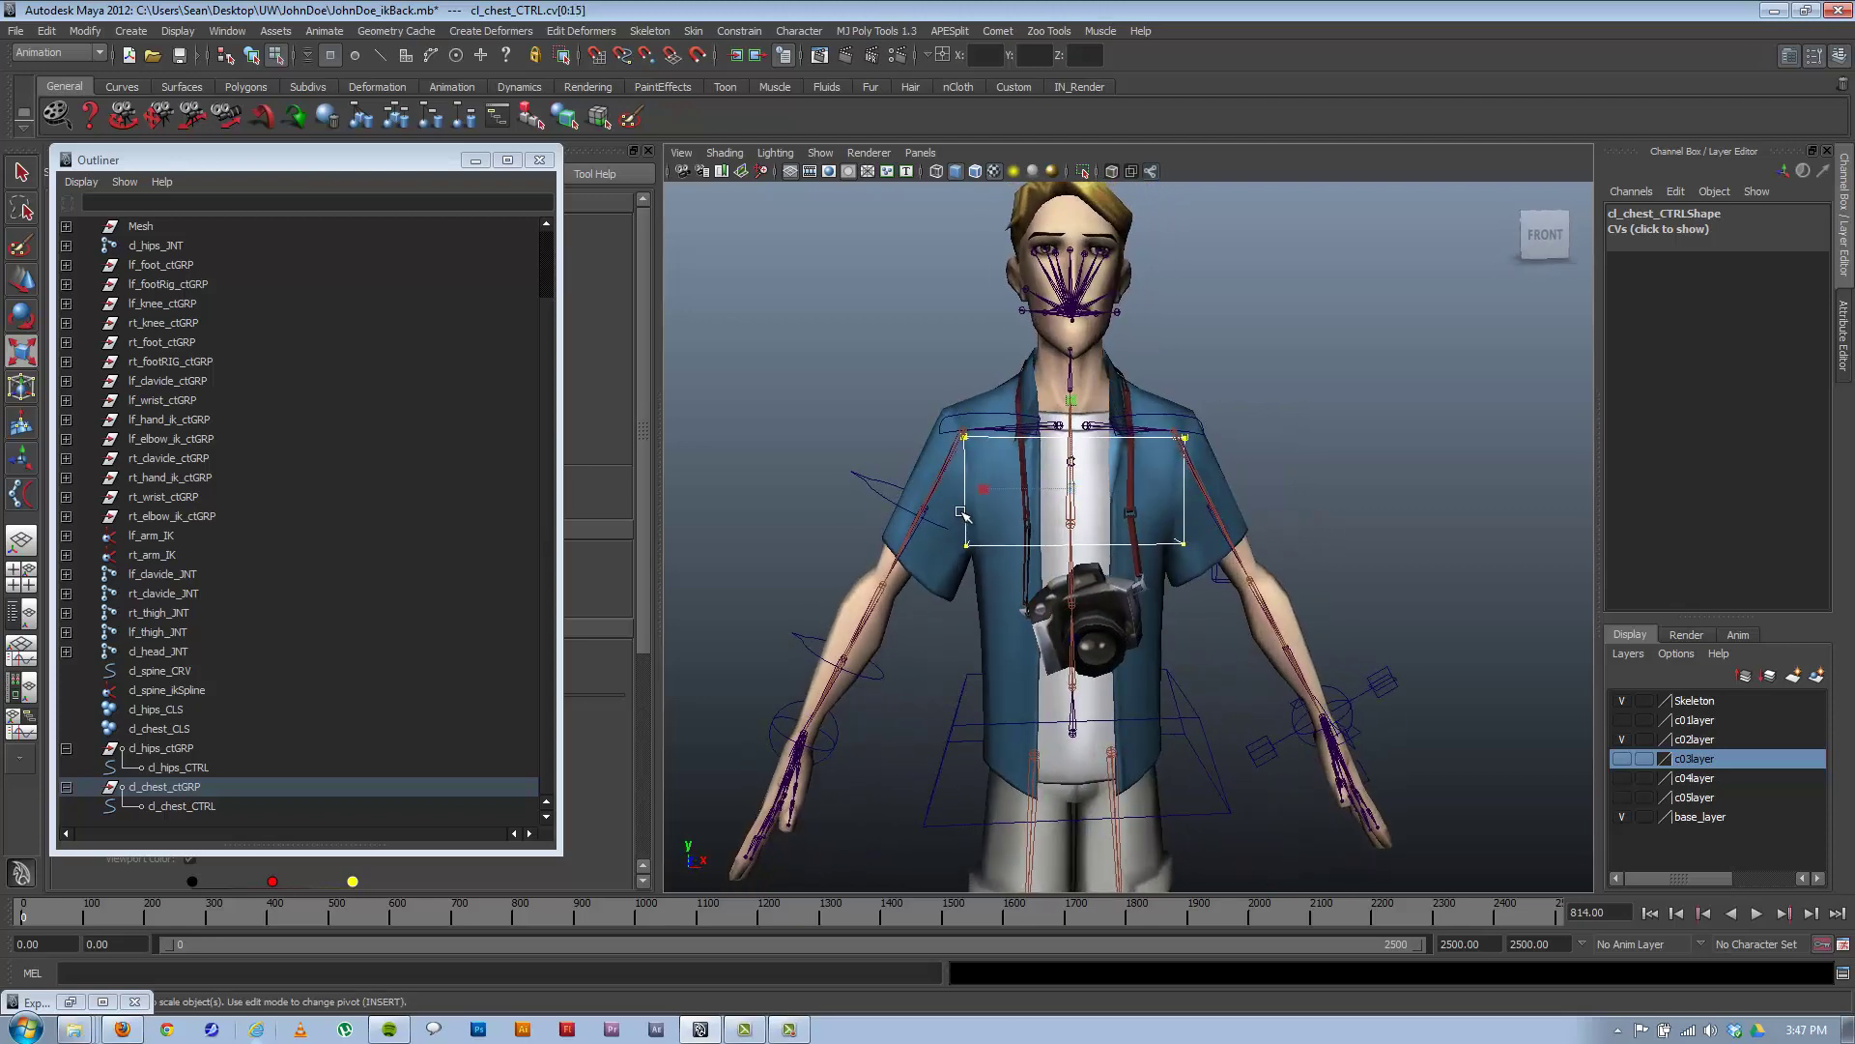
middle_drag(986, 489, 977, 489)
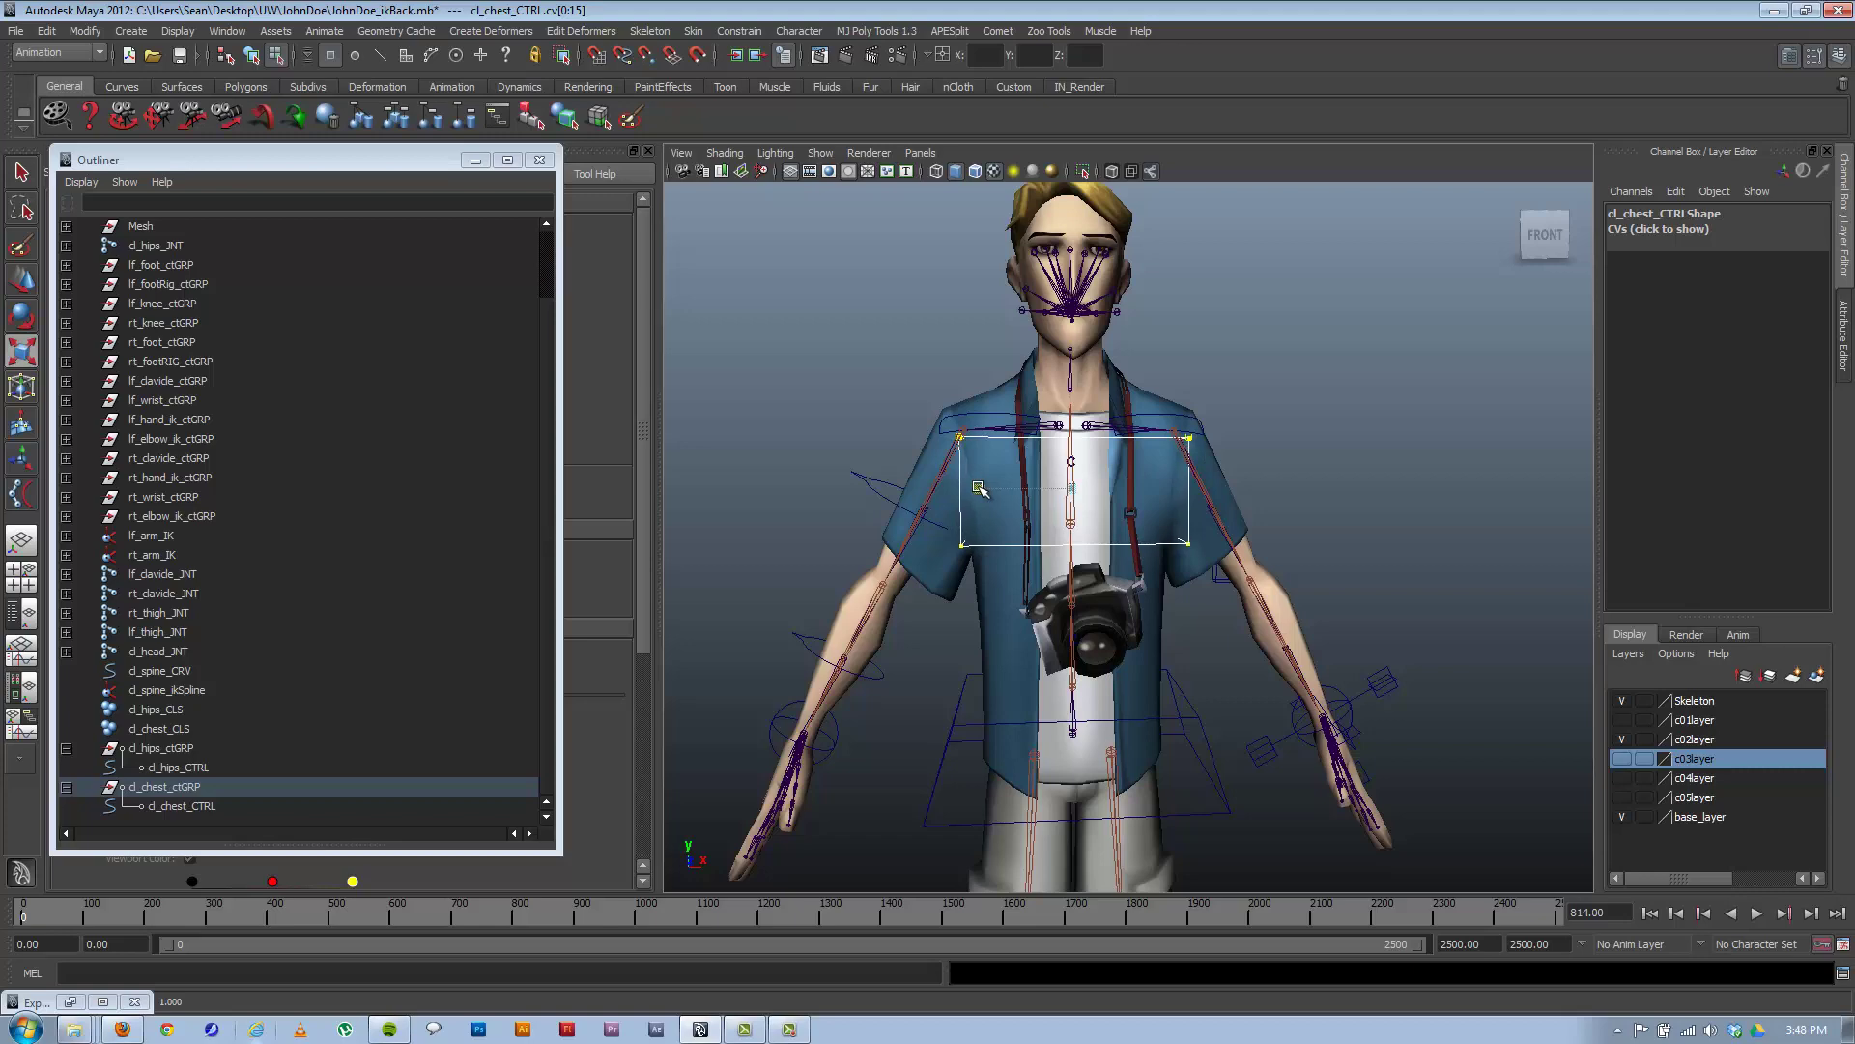
Scale the top vertices of the chest control outward so the box flares wider at the shoulders.
key(r)
drag(870, 409, 1310, 461)
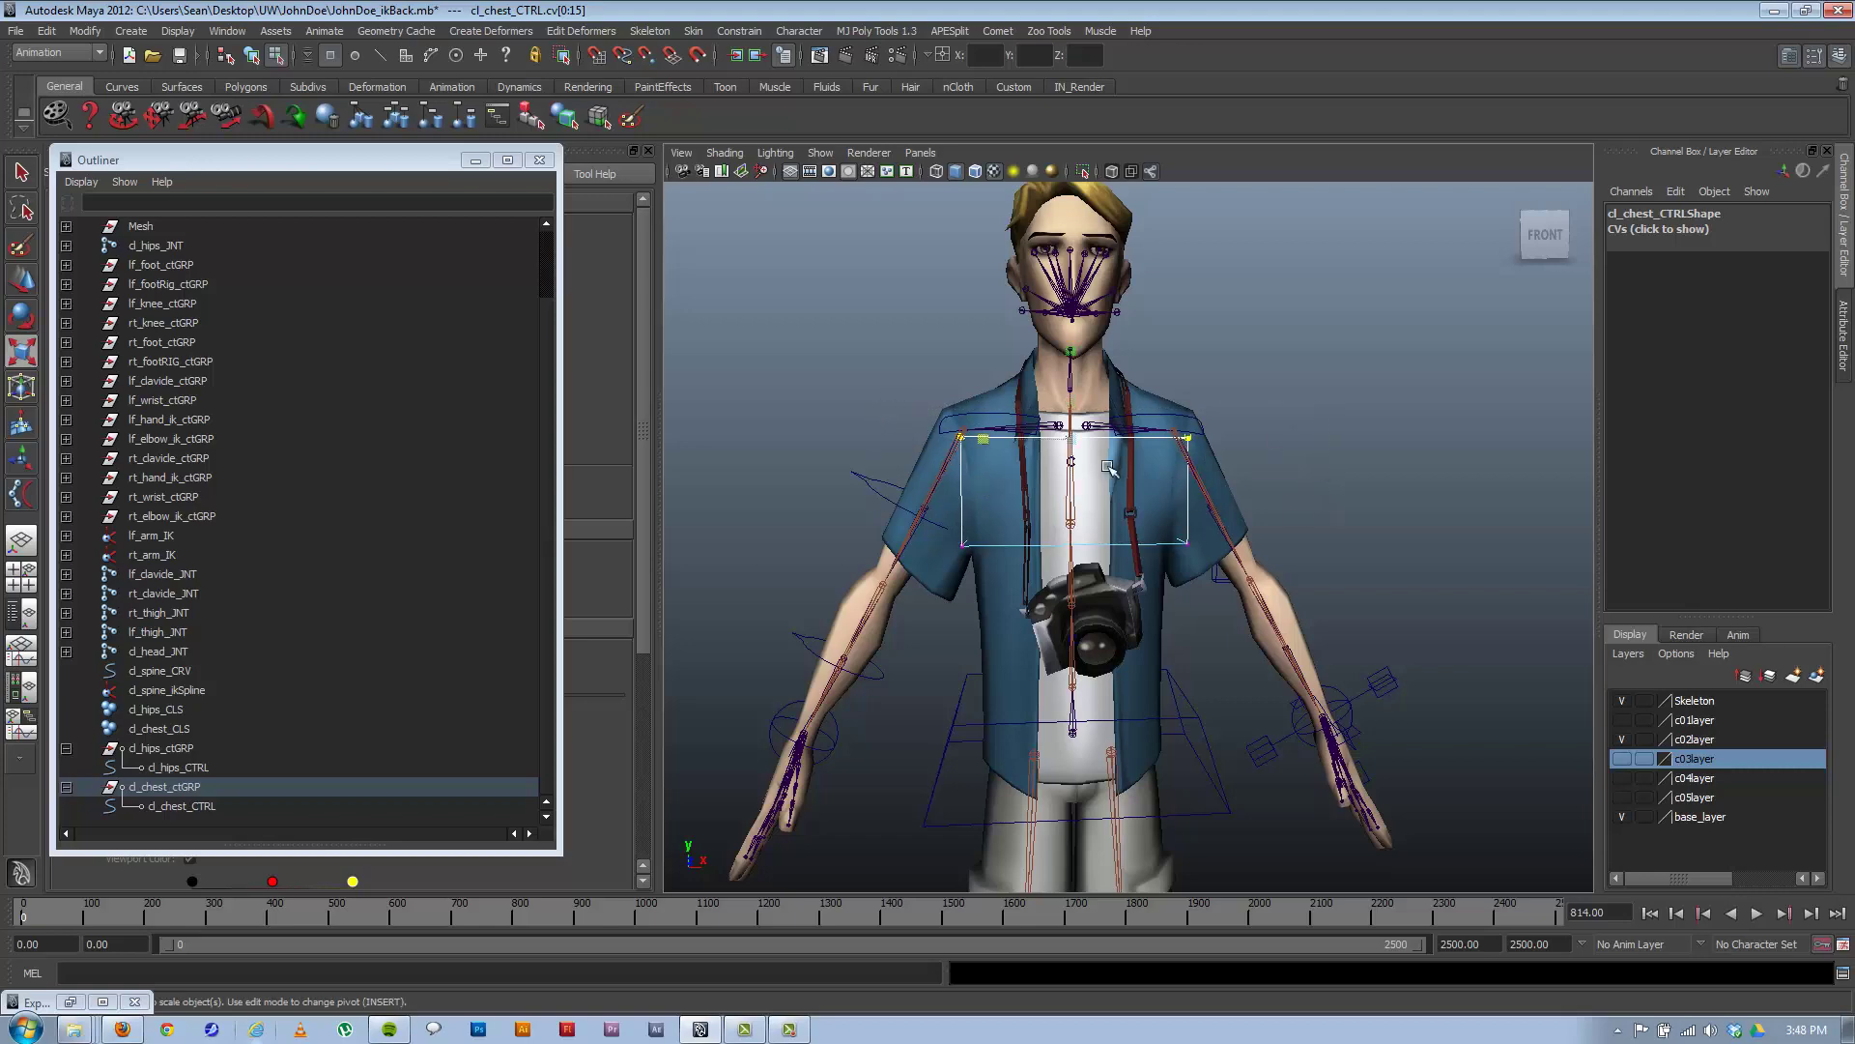
drag(981, 439, 959, 435)
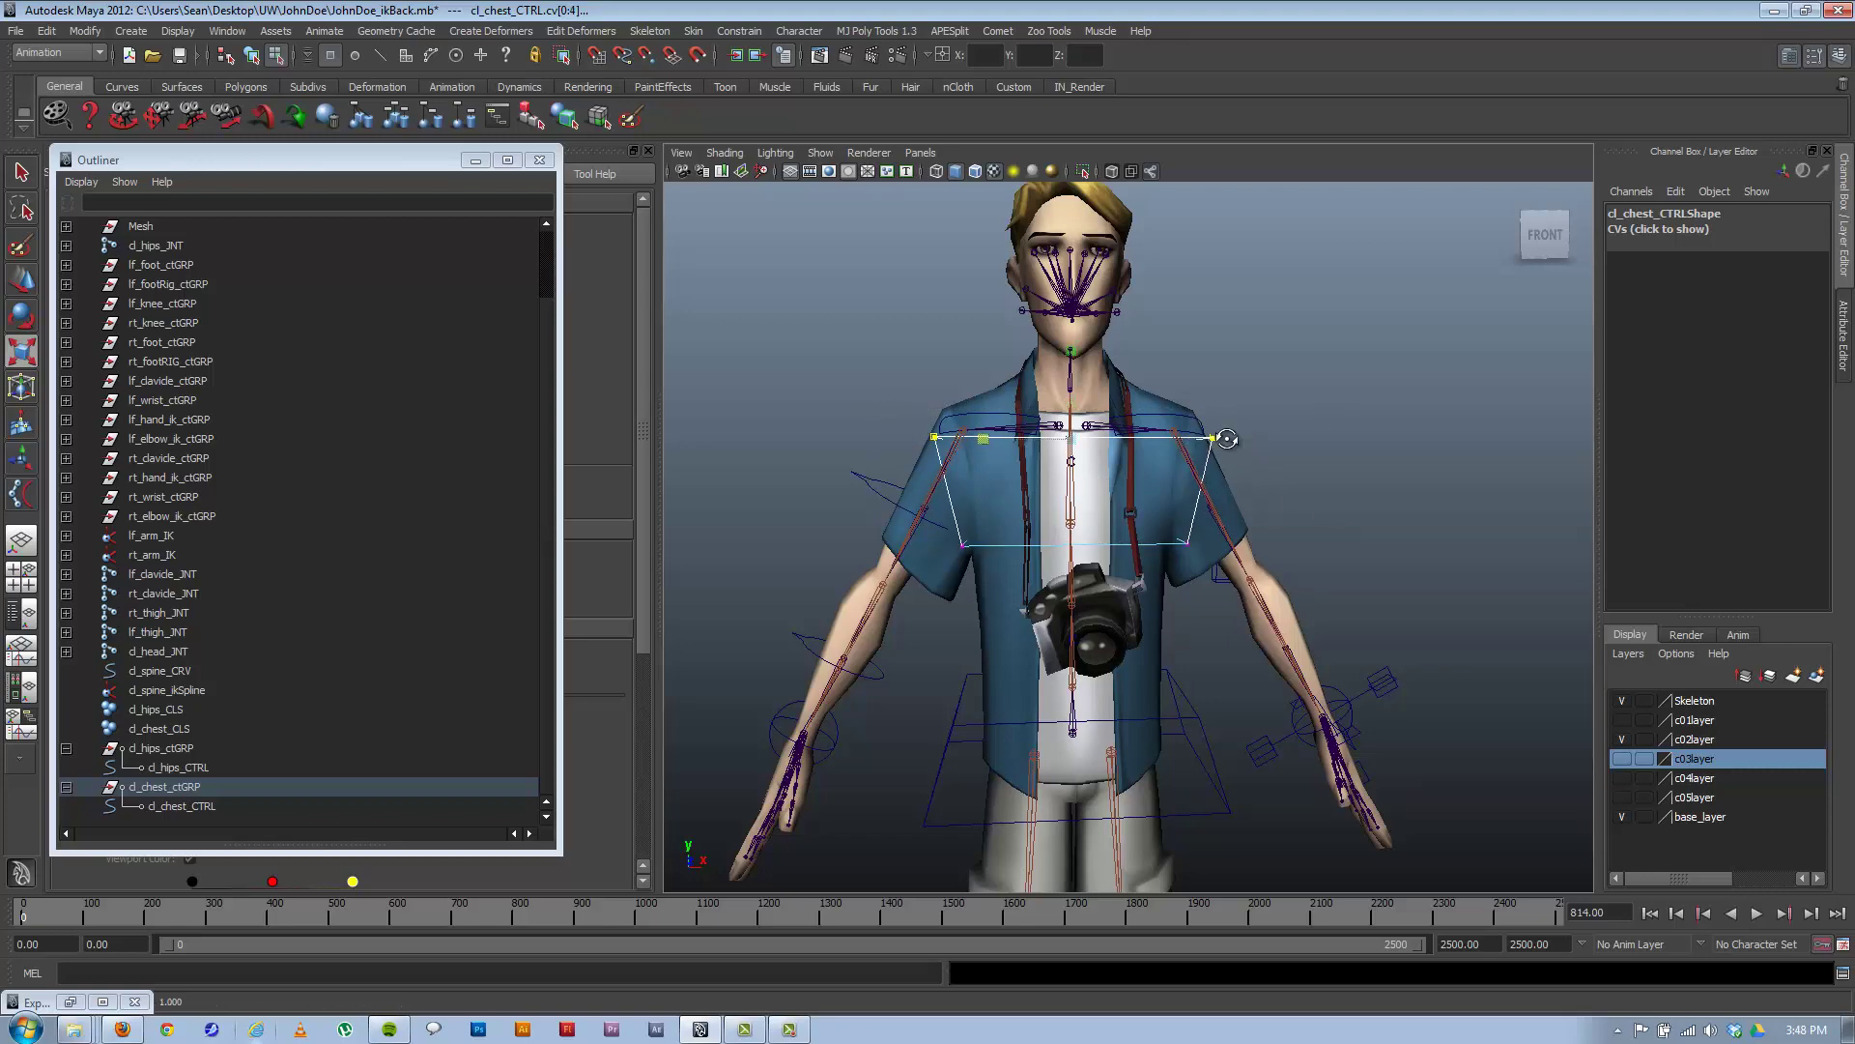
alt+drag(1227, 439, 999, 438)
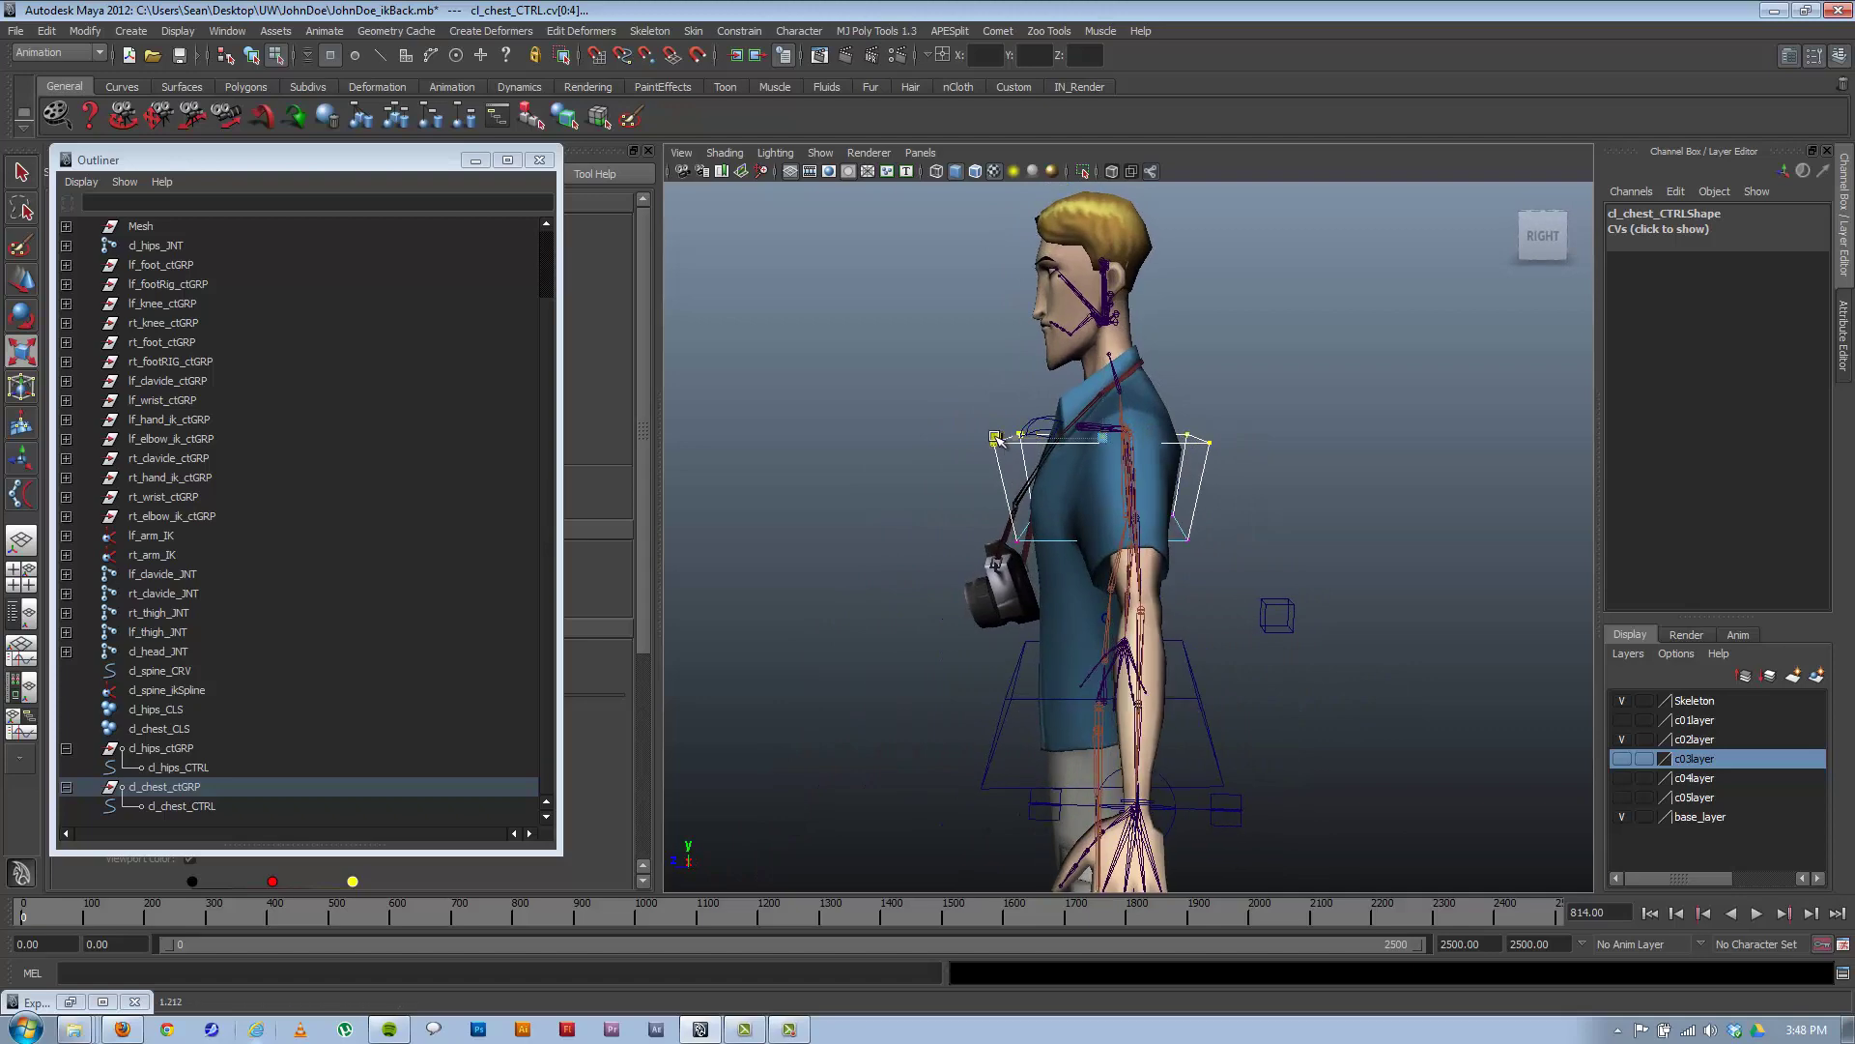
alt+drag(981, 437, 1181, 462)
Scale all chest control vertices taller, adjust the top vertices' depth, and return to object selection mode.
alt+right_drag(1181, 462, 1112, 478)
alt+drag(1112, 478, 882, 510)
drag(1162, 467, 1321, 580)
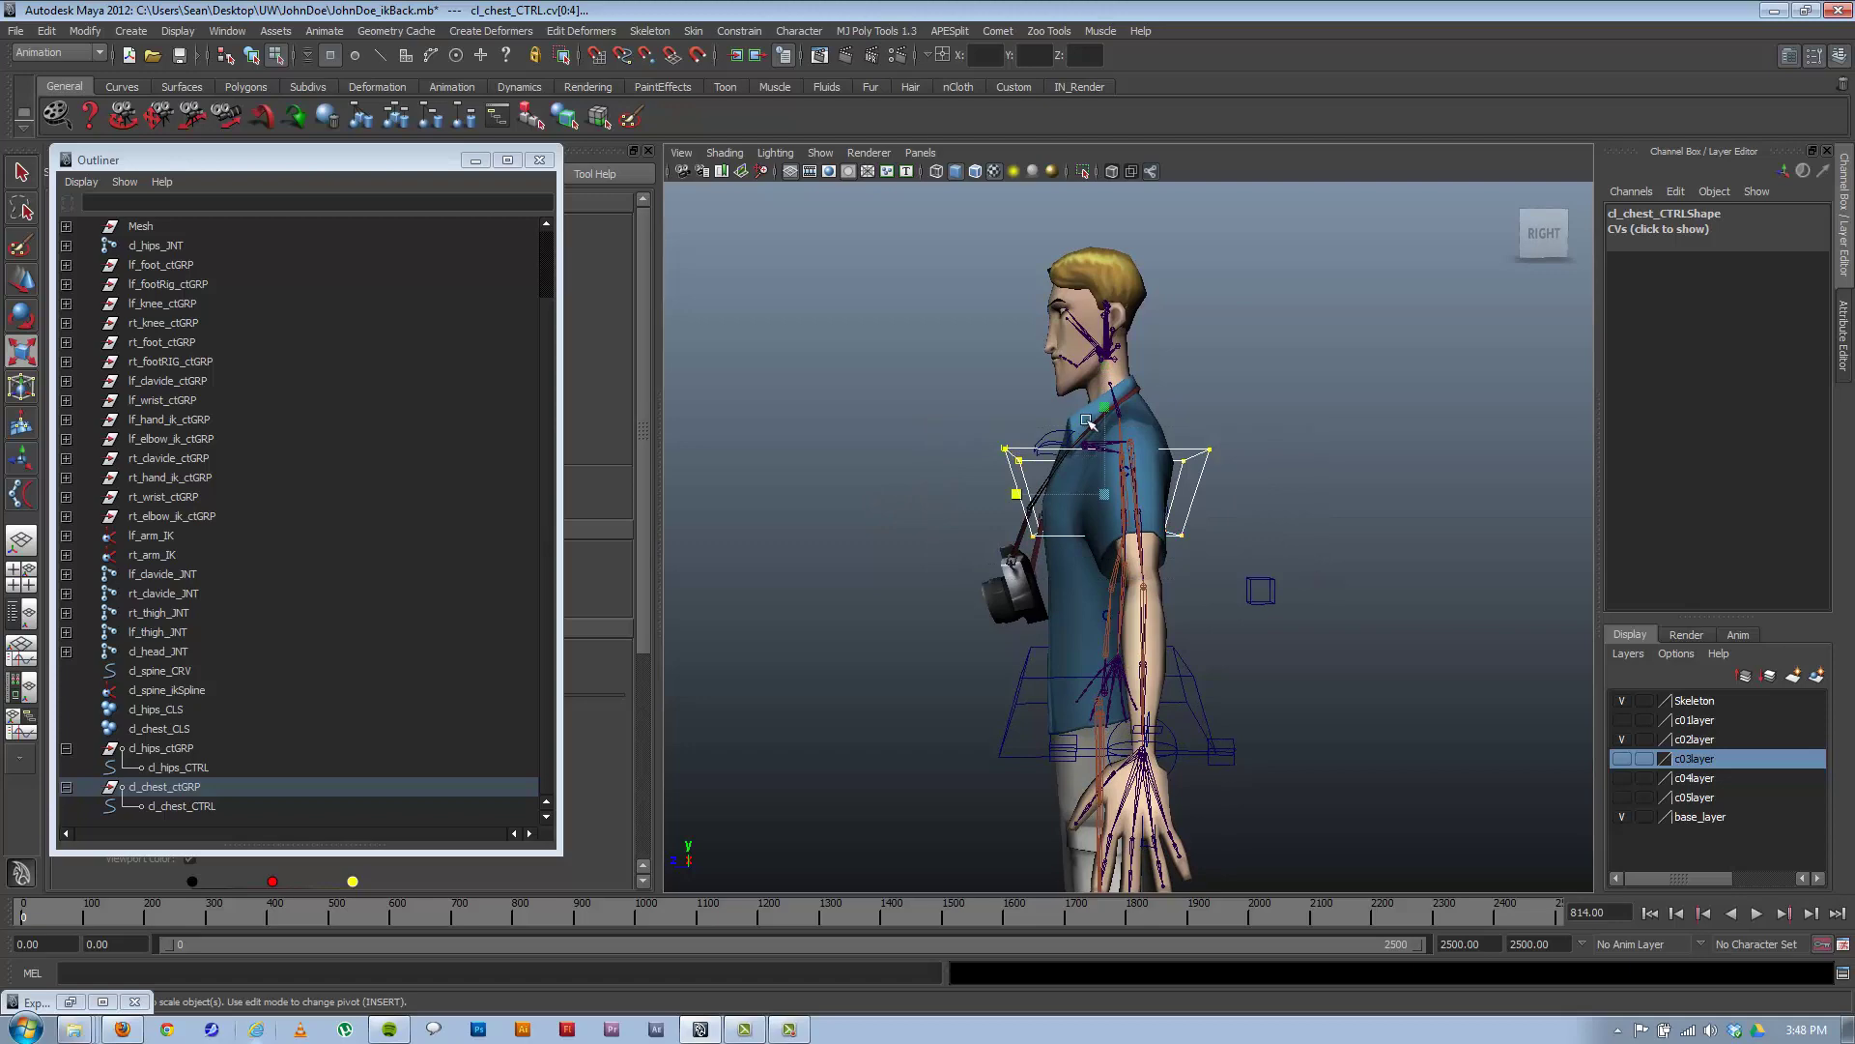
drag(1106, 408, 1130, 450)
alt+drag(1037, 486, 913, 481)
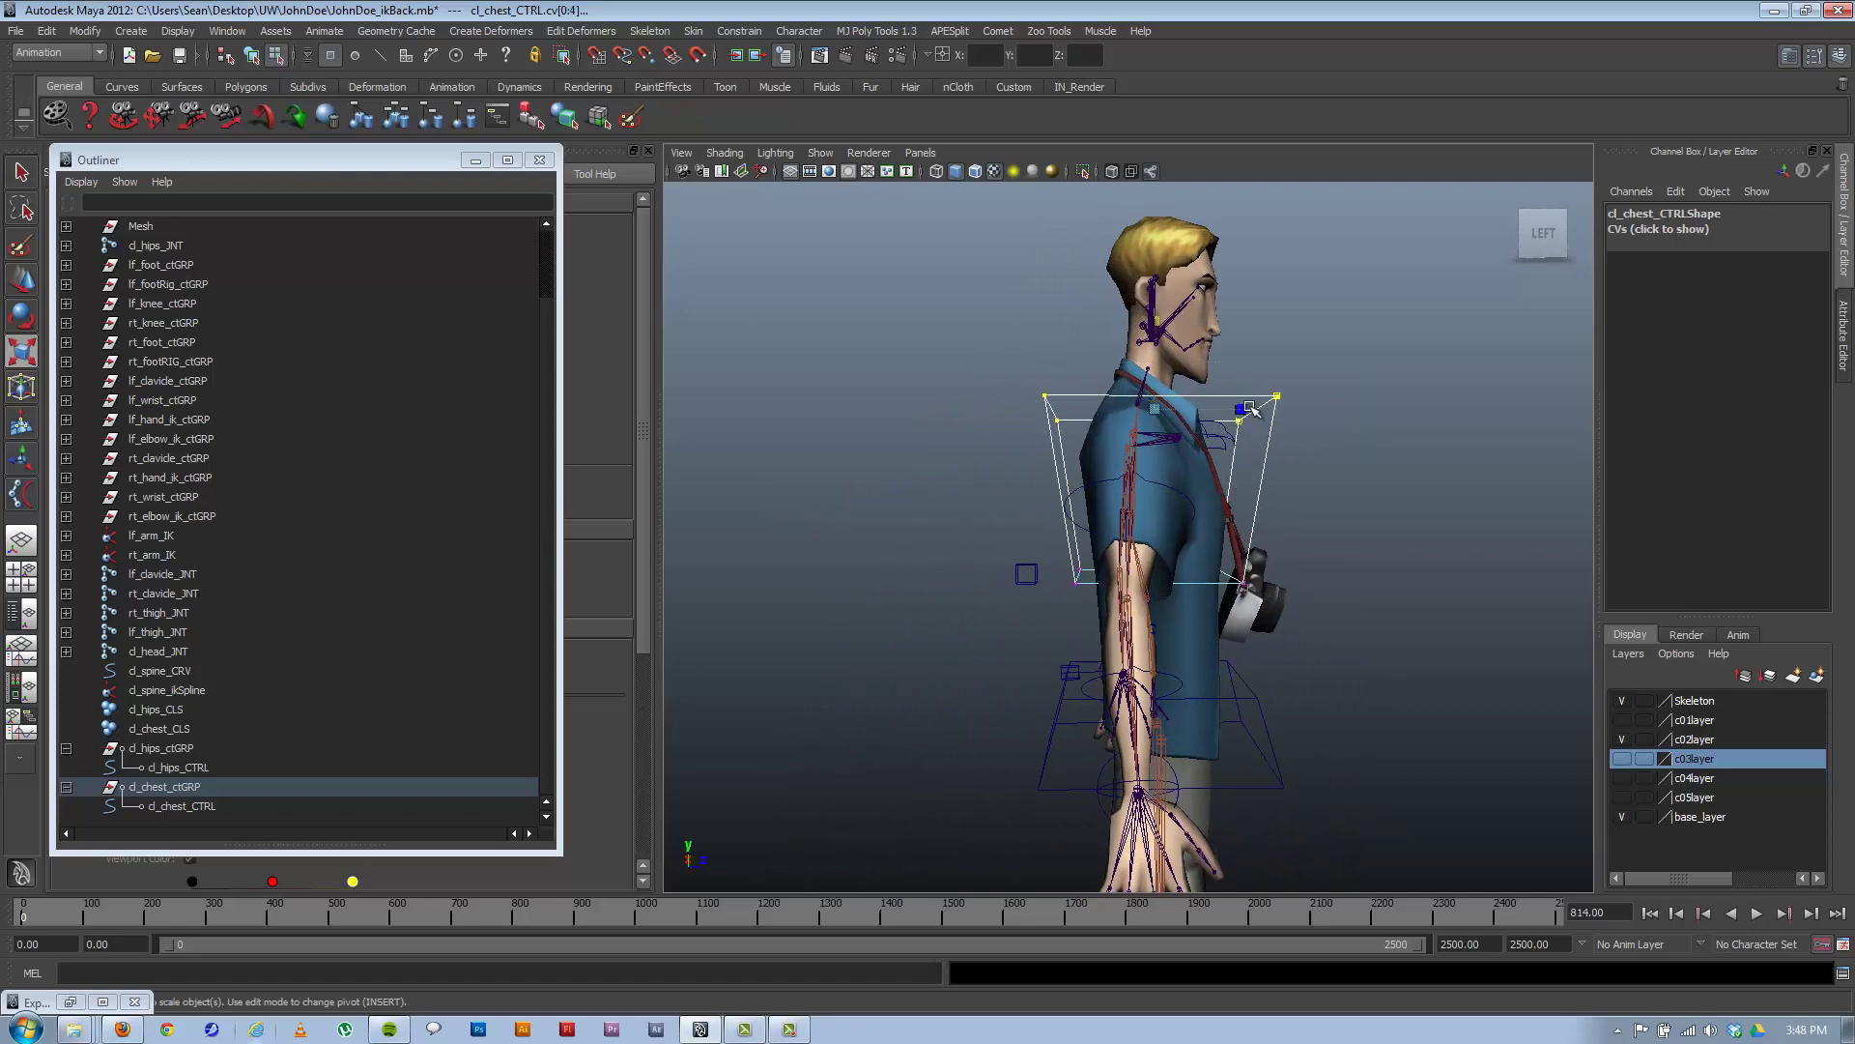
drag(1246, 409, 937, 418)
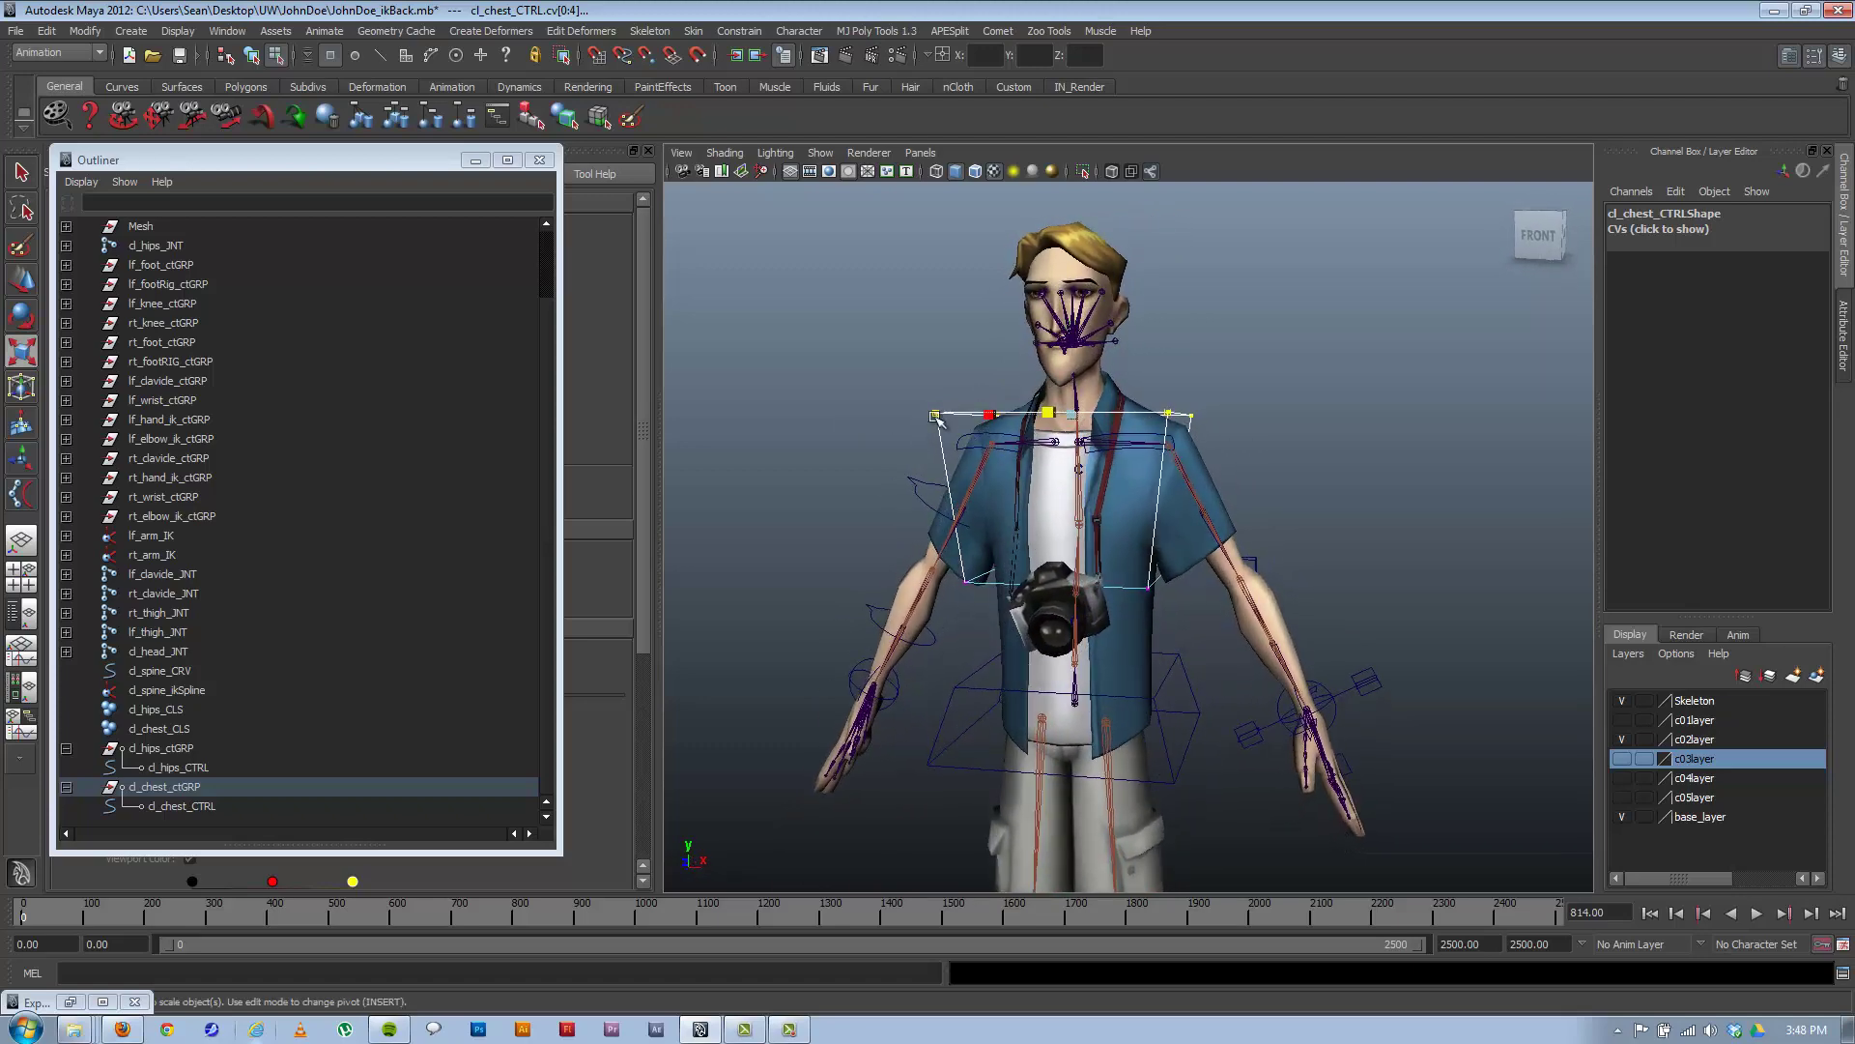
click(253, 56)
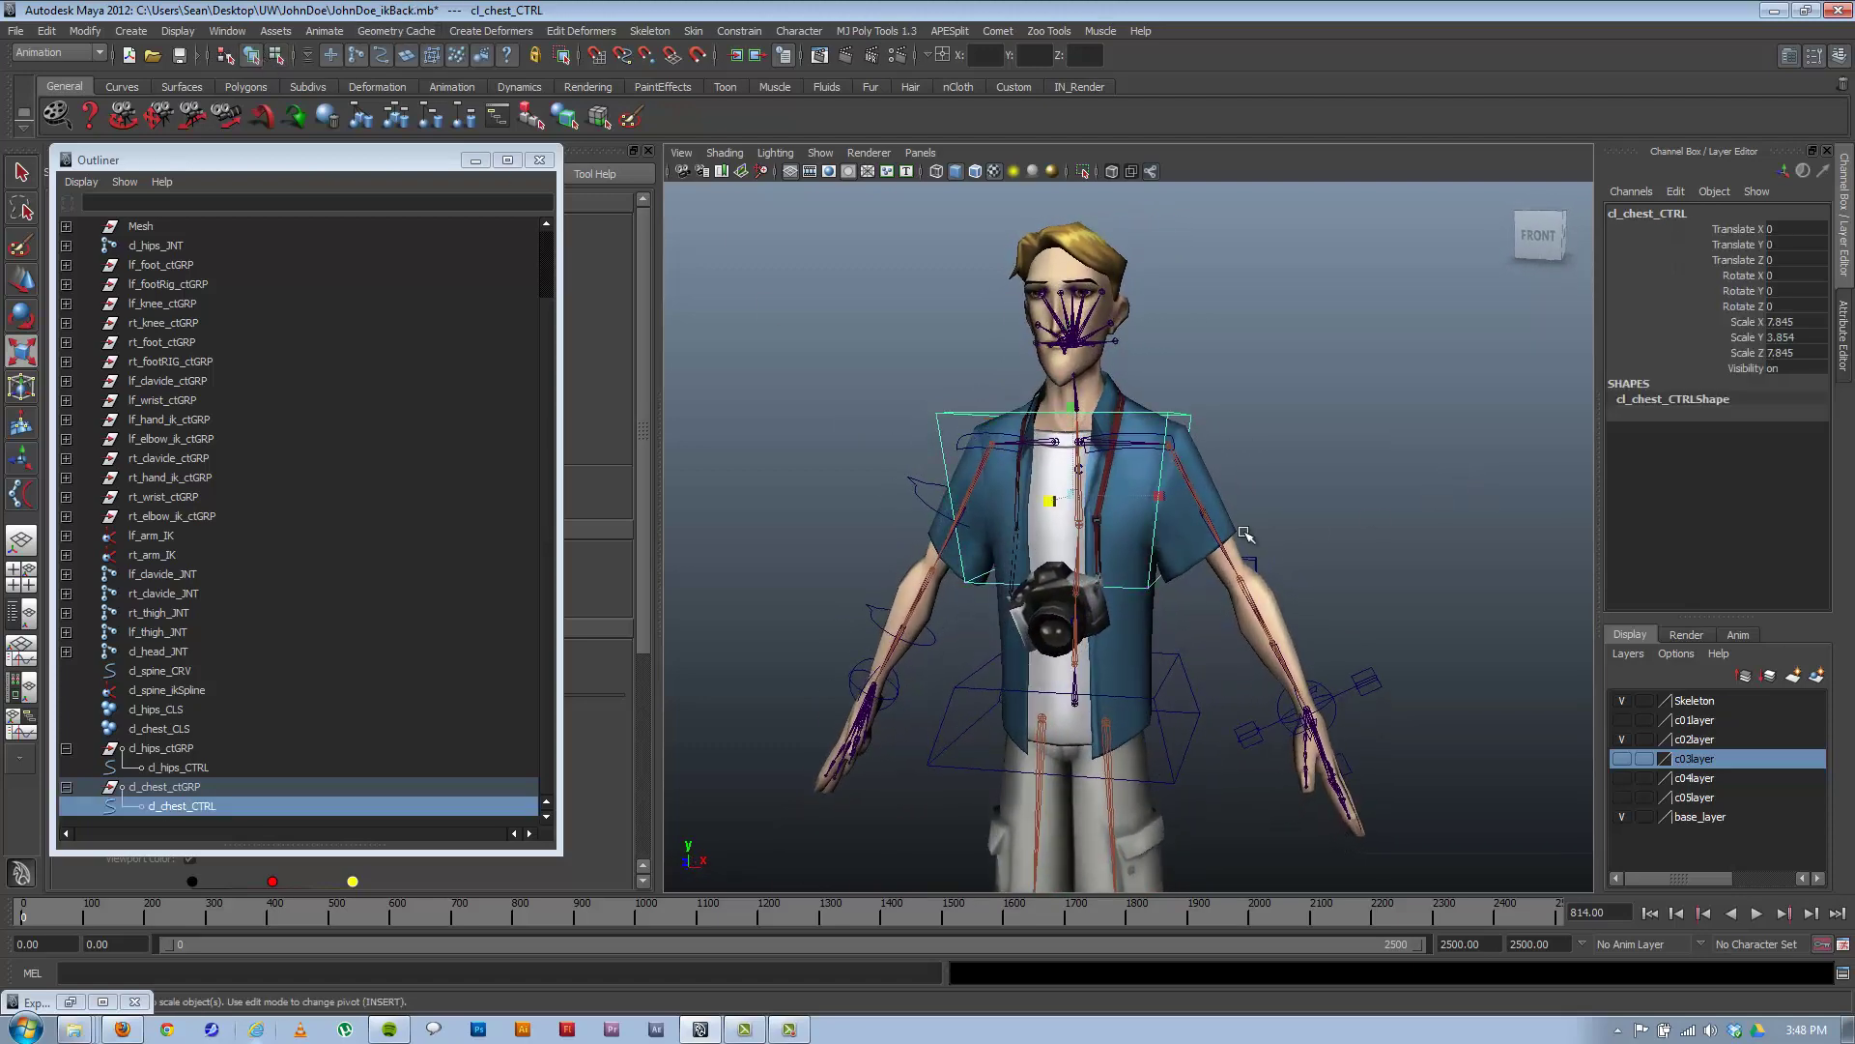
Examine the reshaped chest control around the torso and its relation to the hips control.
alt+drag(1246, 535, 1237, 673)
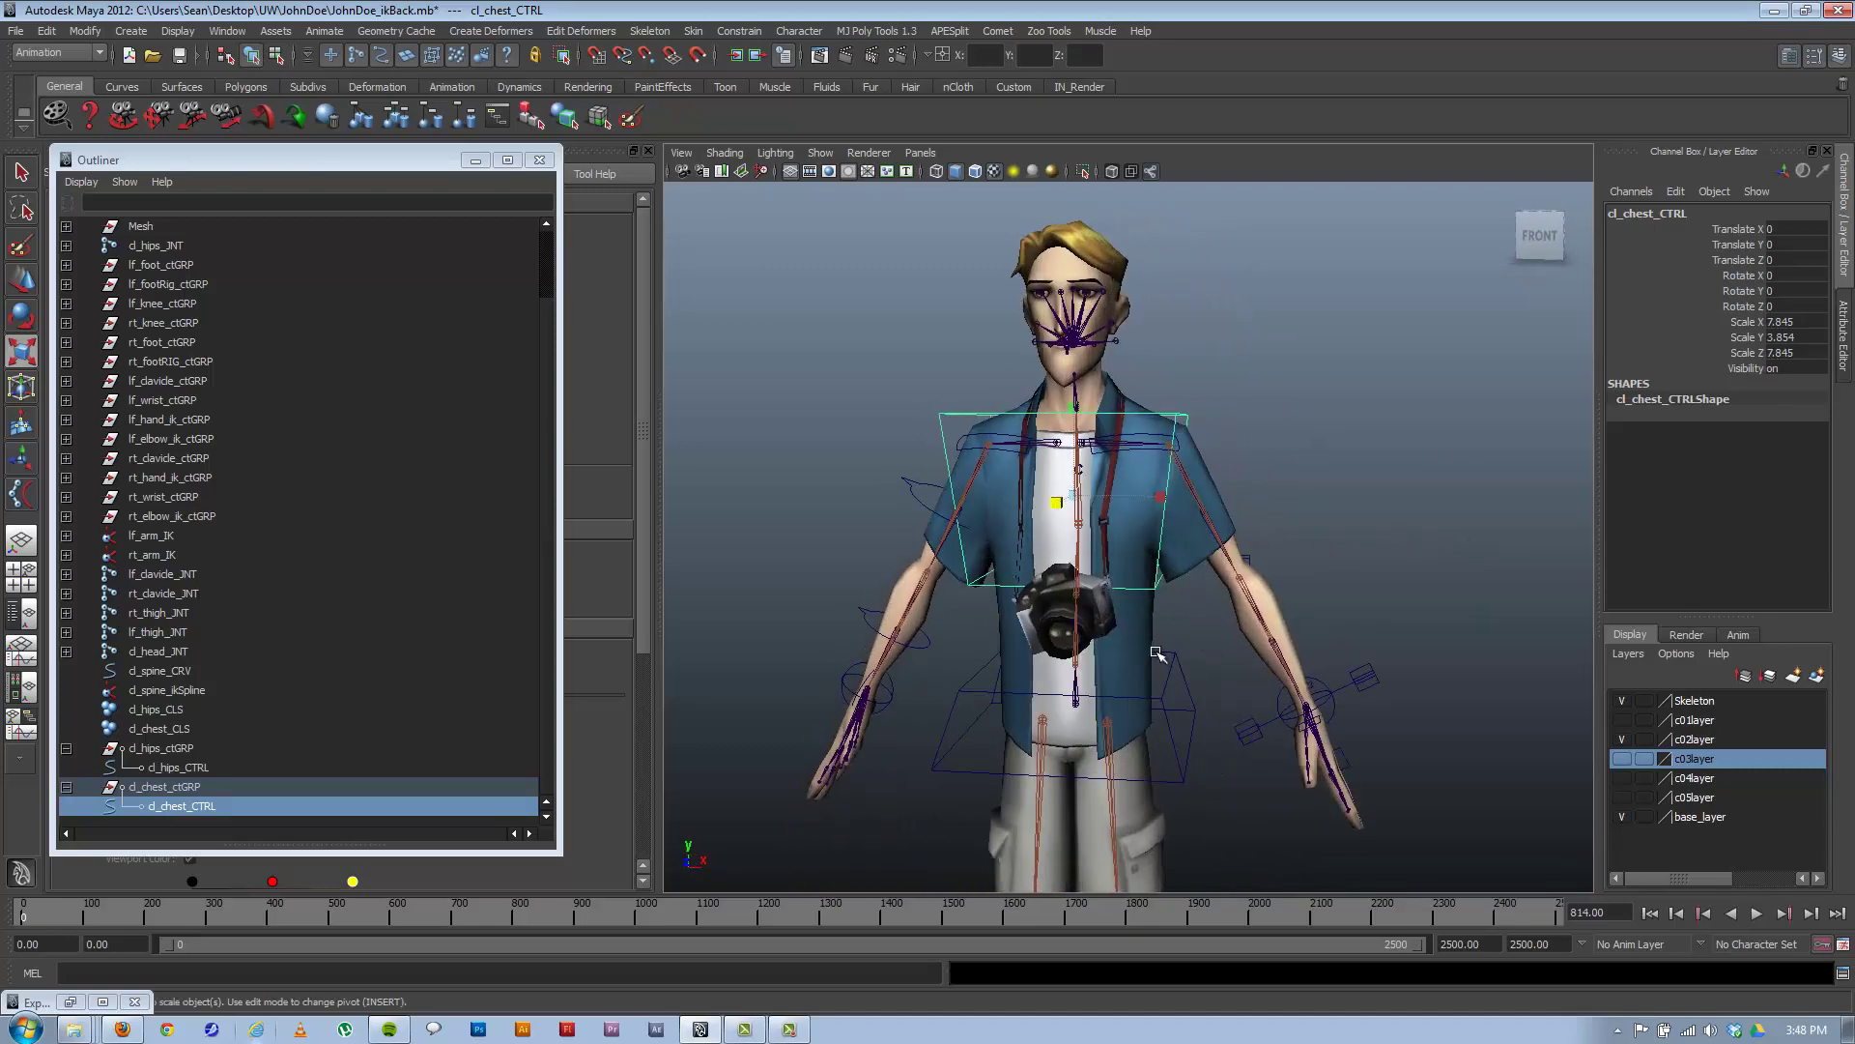
alt+drag(1242, 628, 1073, 543)
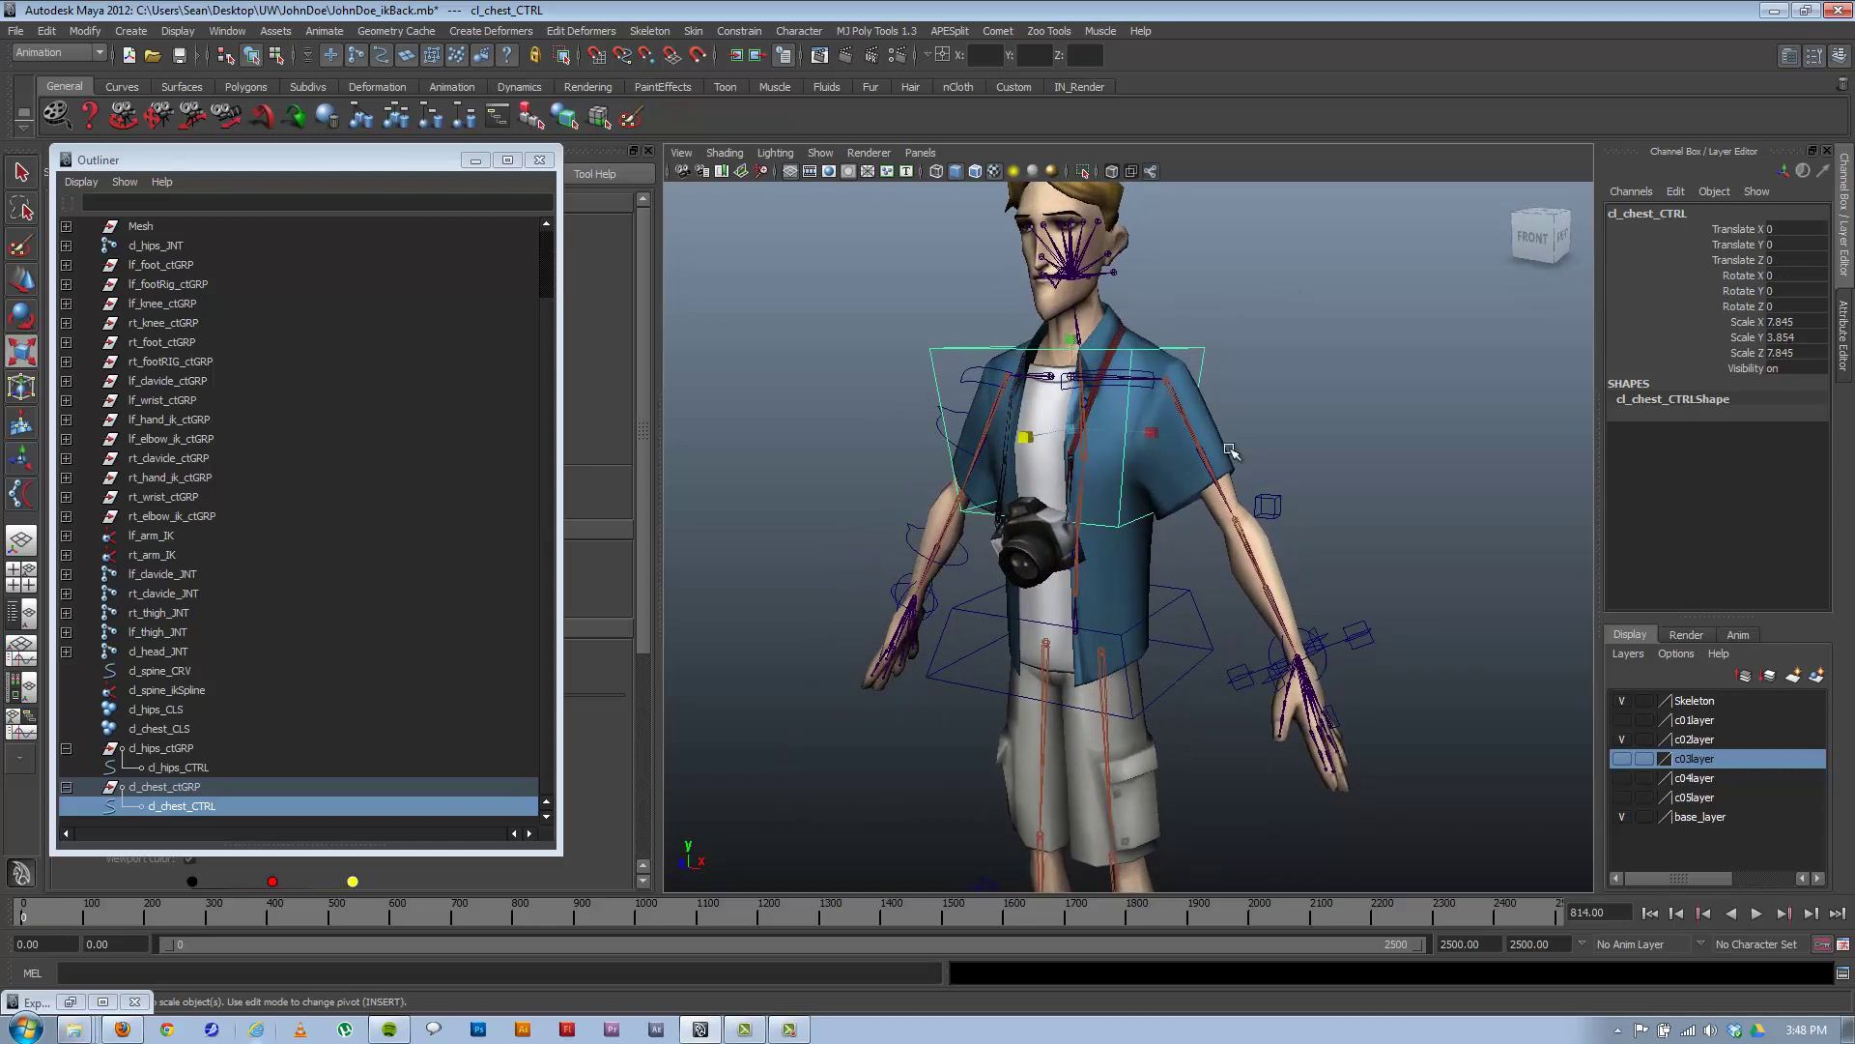
alt+drag(881, 643, 947, 609)
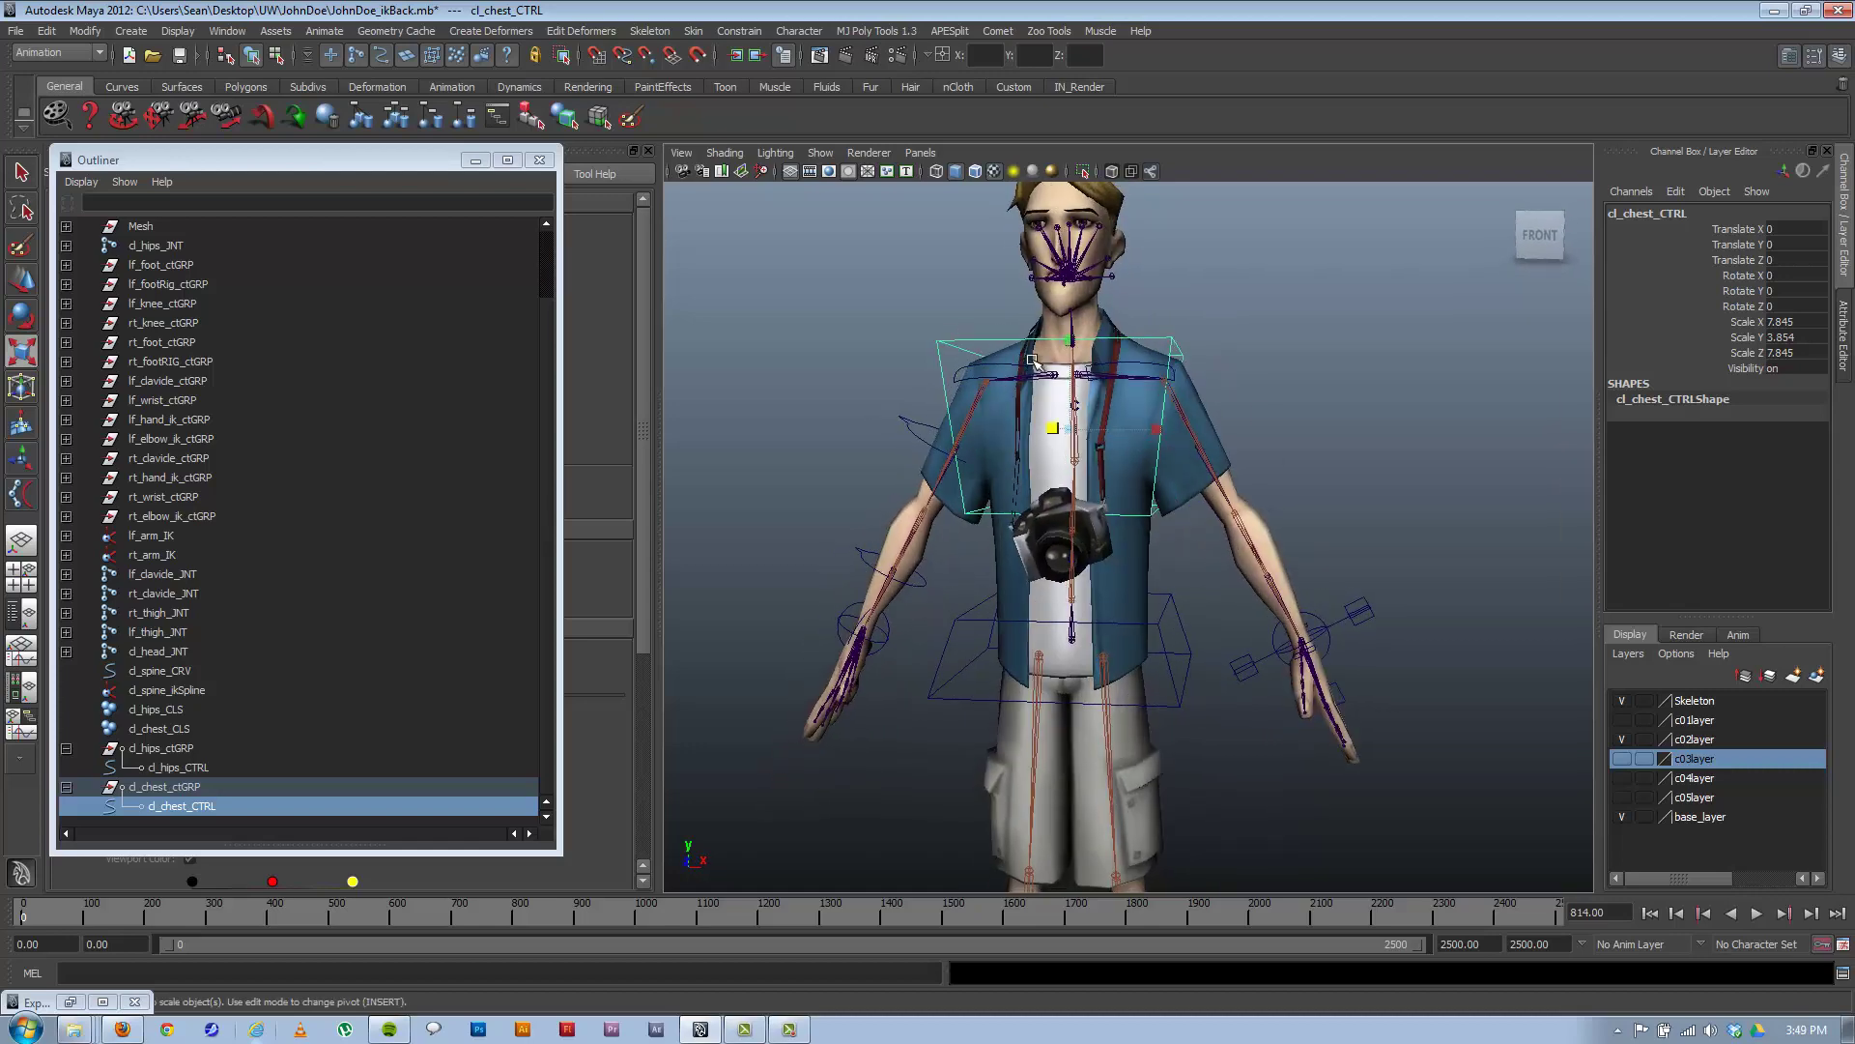
alt+drag(1170, 656, 1144, 586)
alt+middle_drag(1145, 580, 1190, 510)
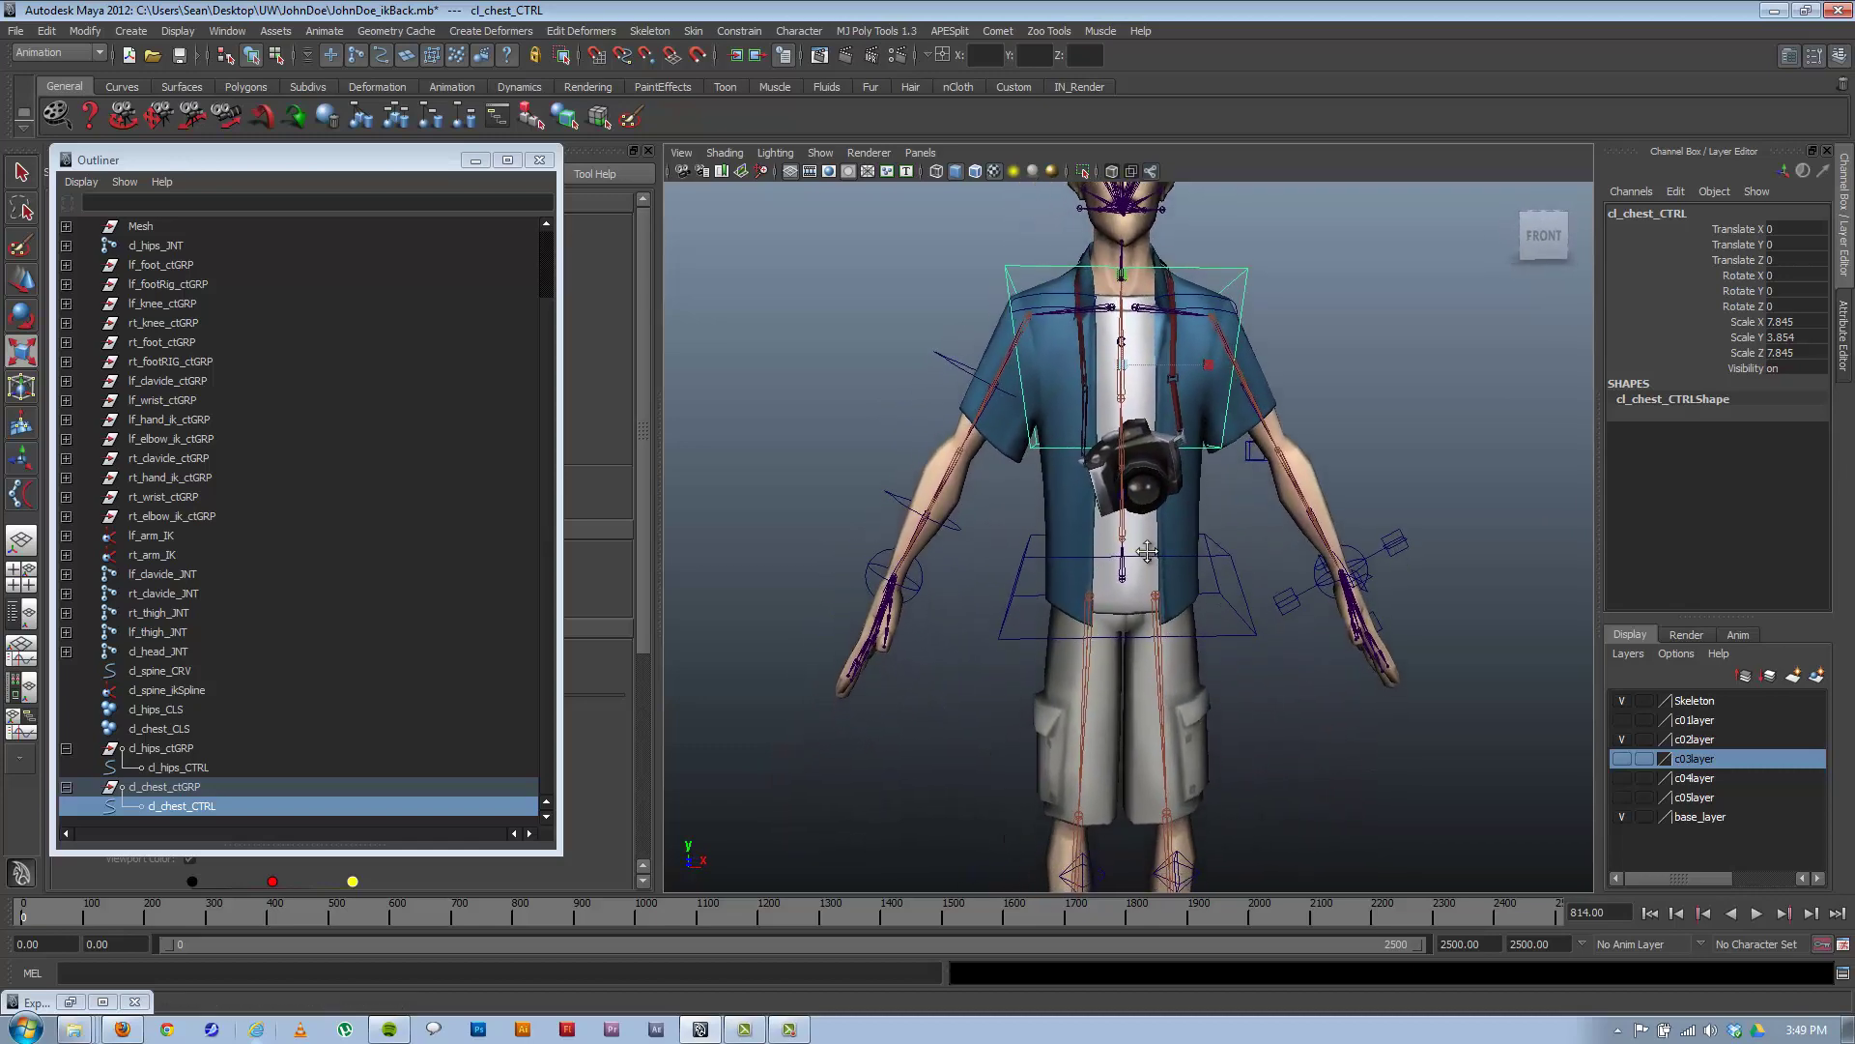
mouse_move(1169, 570)
alt+mouse_down()
mouse_move(1092, 575)
mouse_move(1146, 580)
alt+mouse_up()
alt+middle_drag(986, 474, 959, 560)
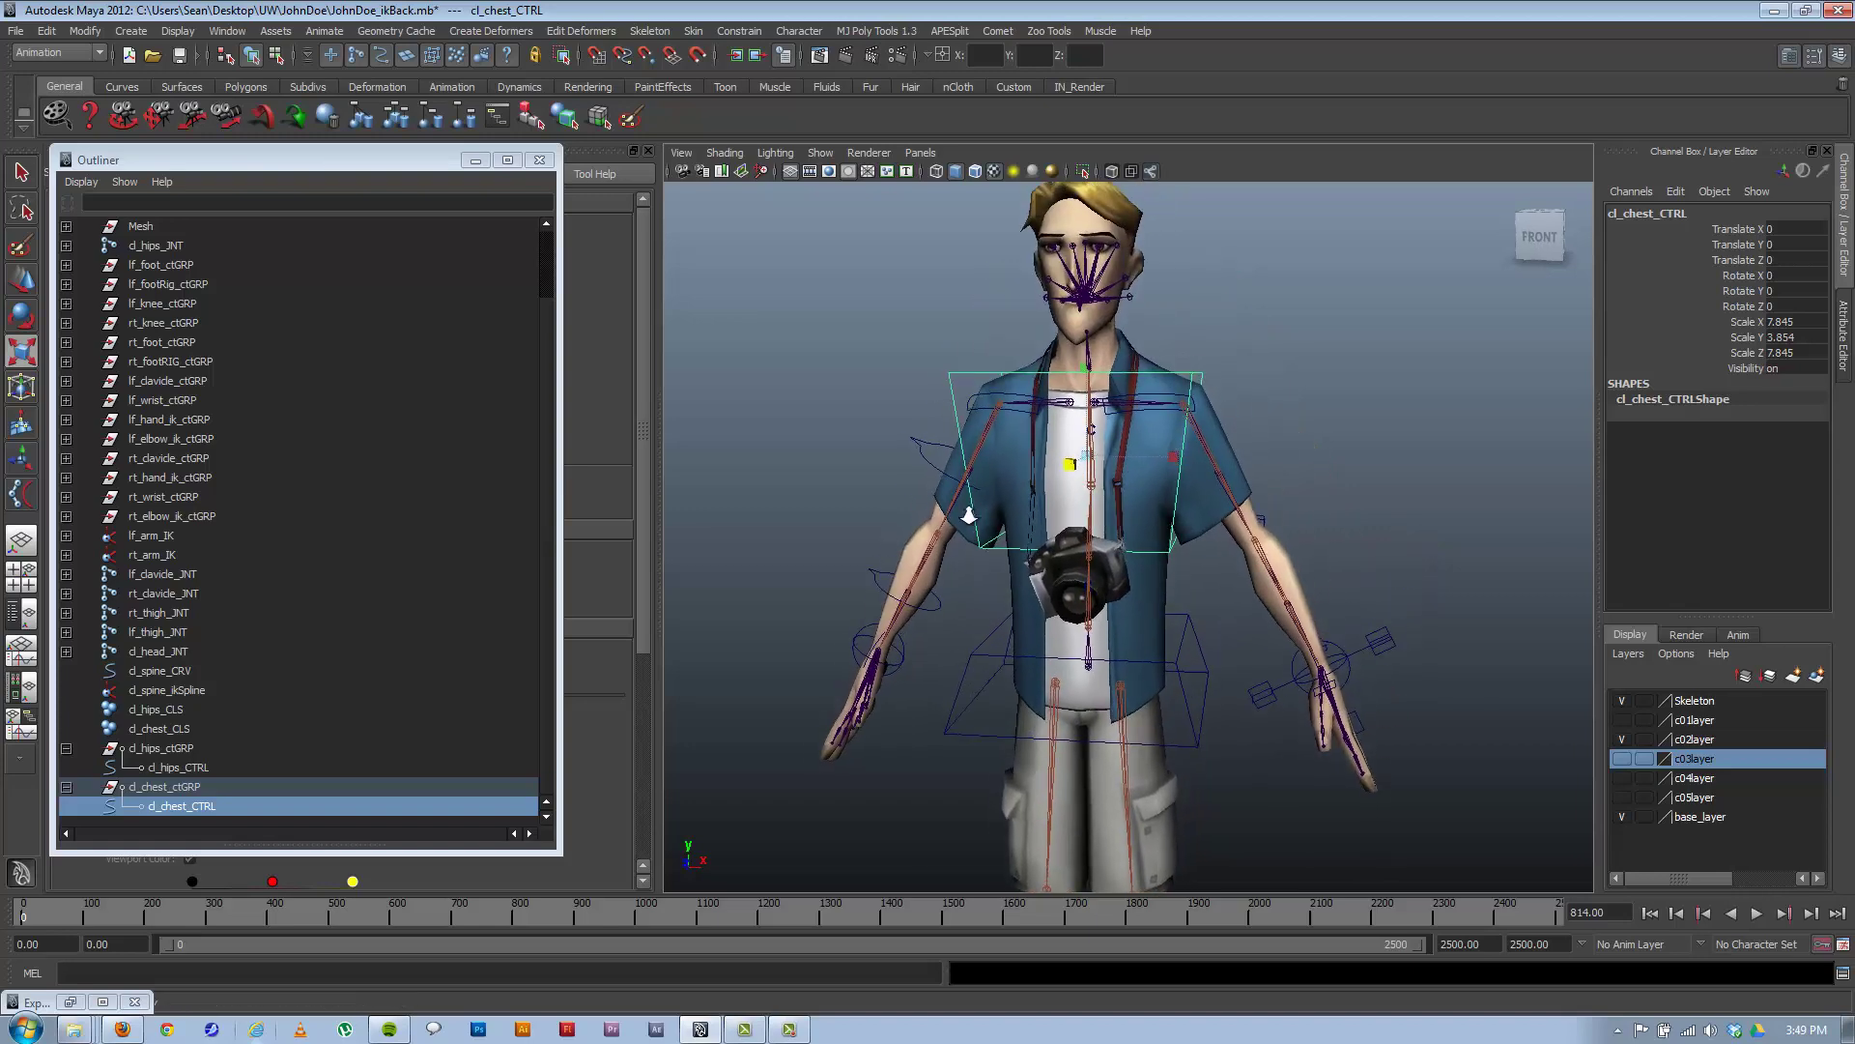
alt+right_drag(970, 513, 1073, 522)
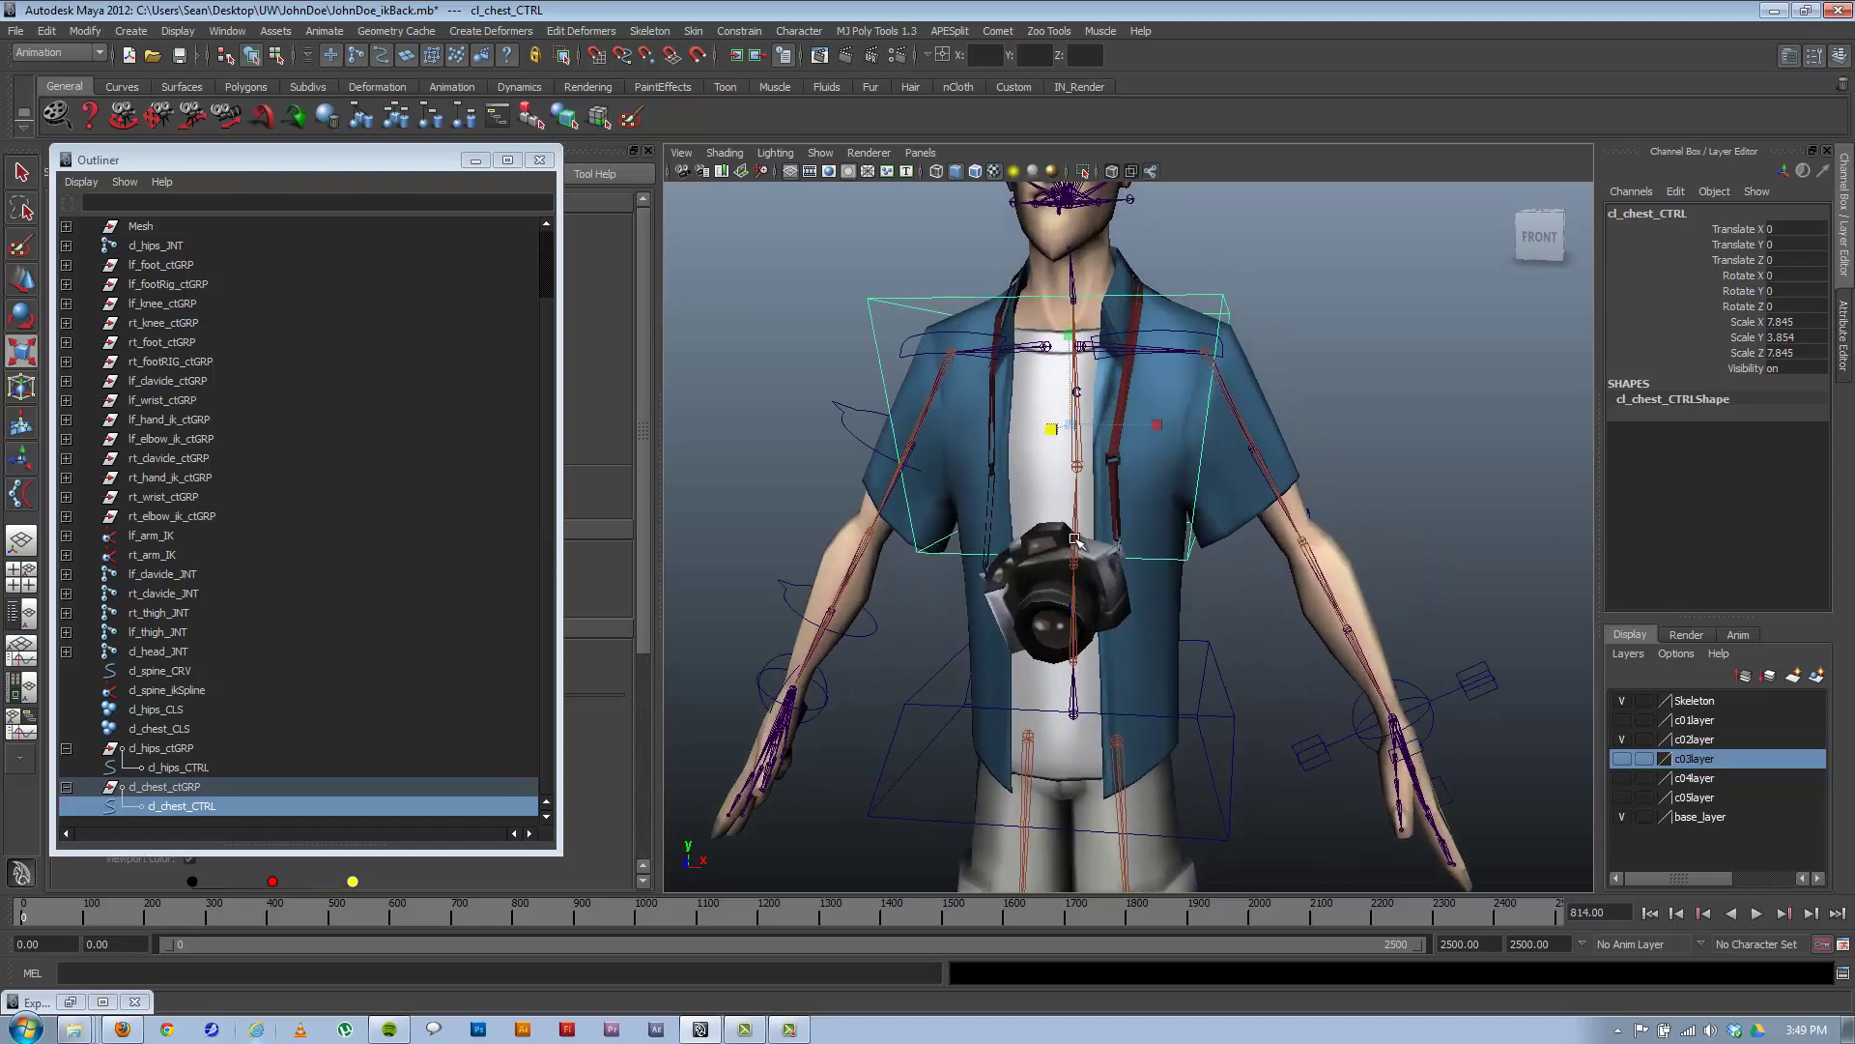
Freeze the transformations of cl_chest_CTRL and cl_hips_CTRL together.
ctrl+click(184, 767)
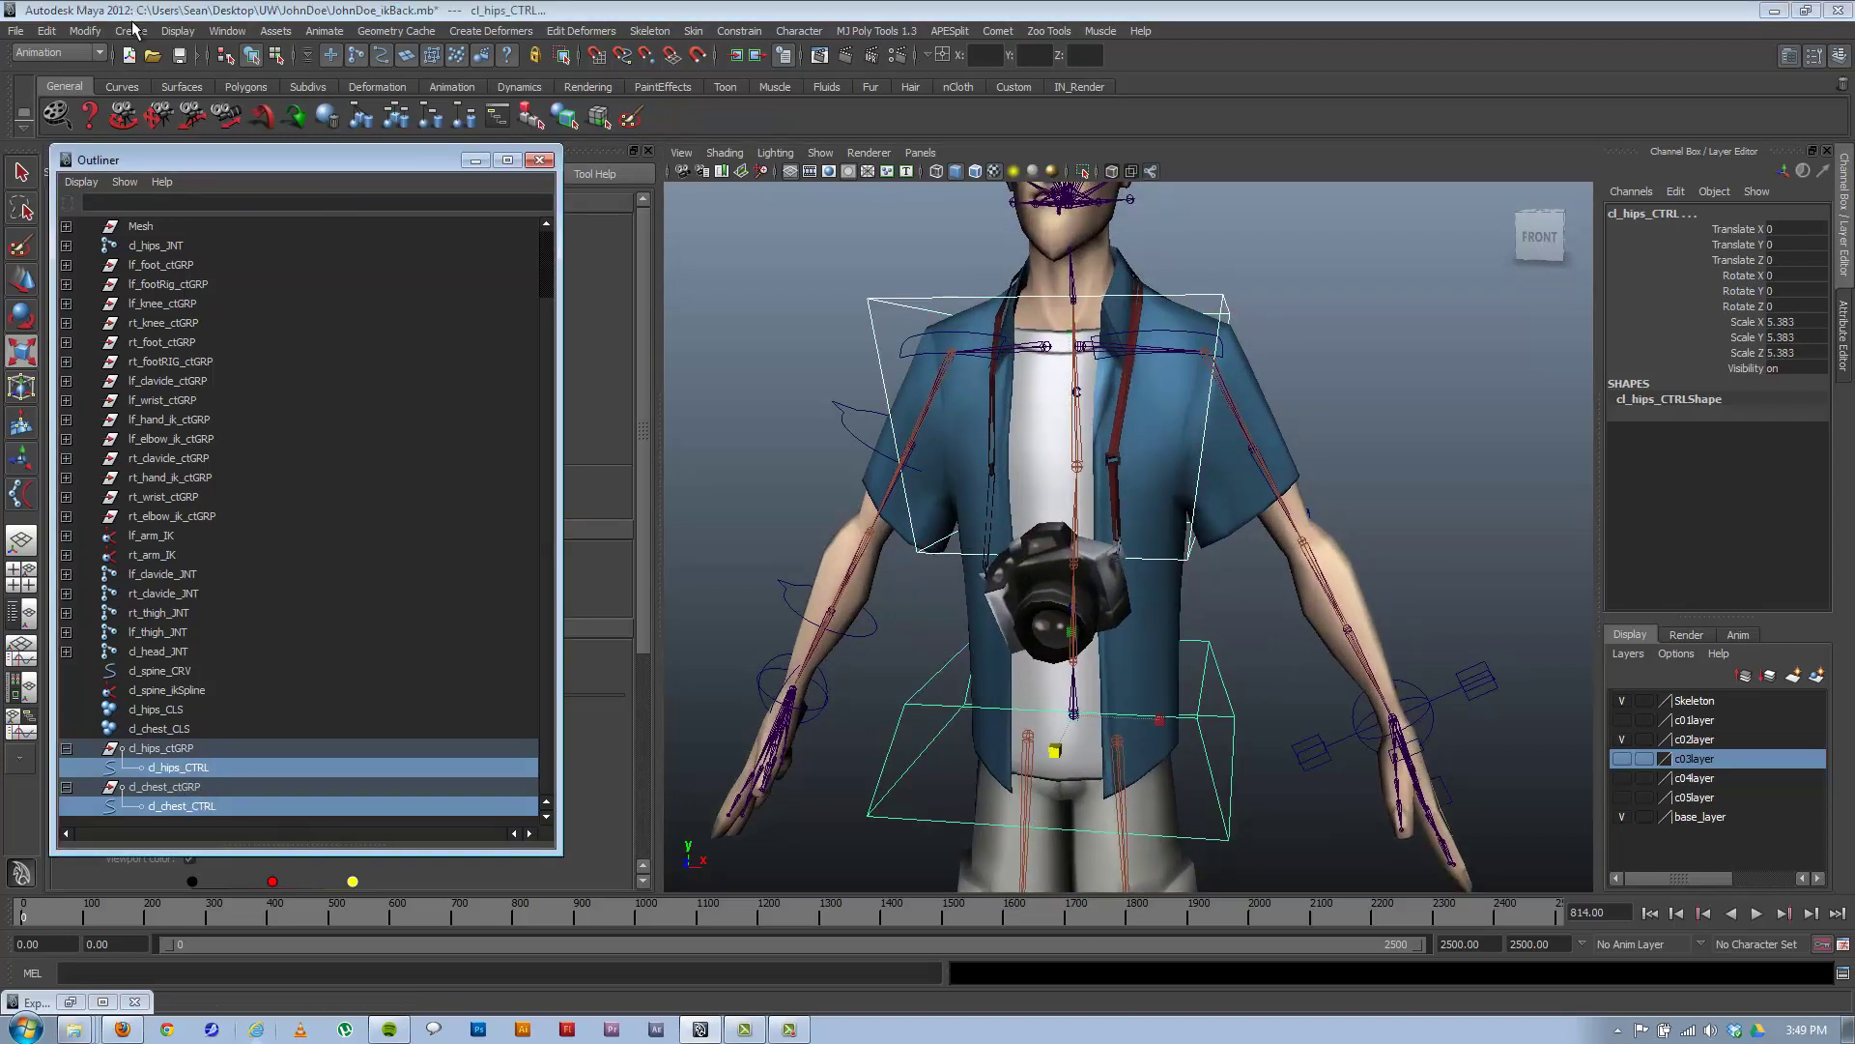
click(132, 30)
mouse_move(85, 29)
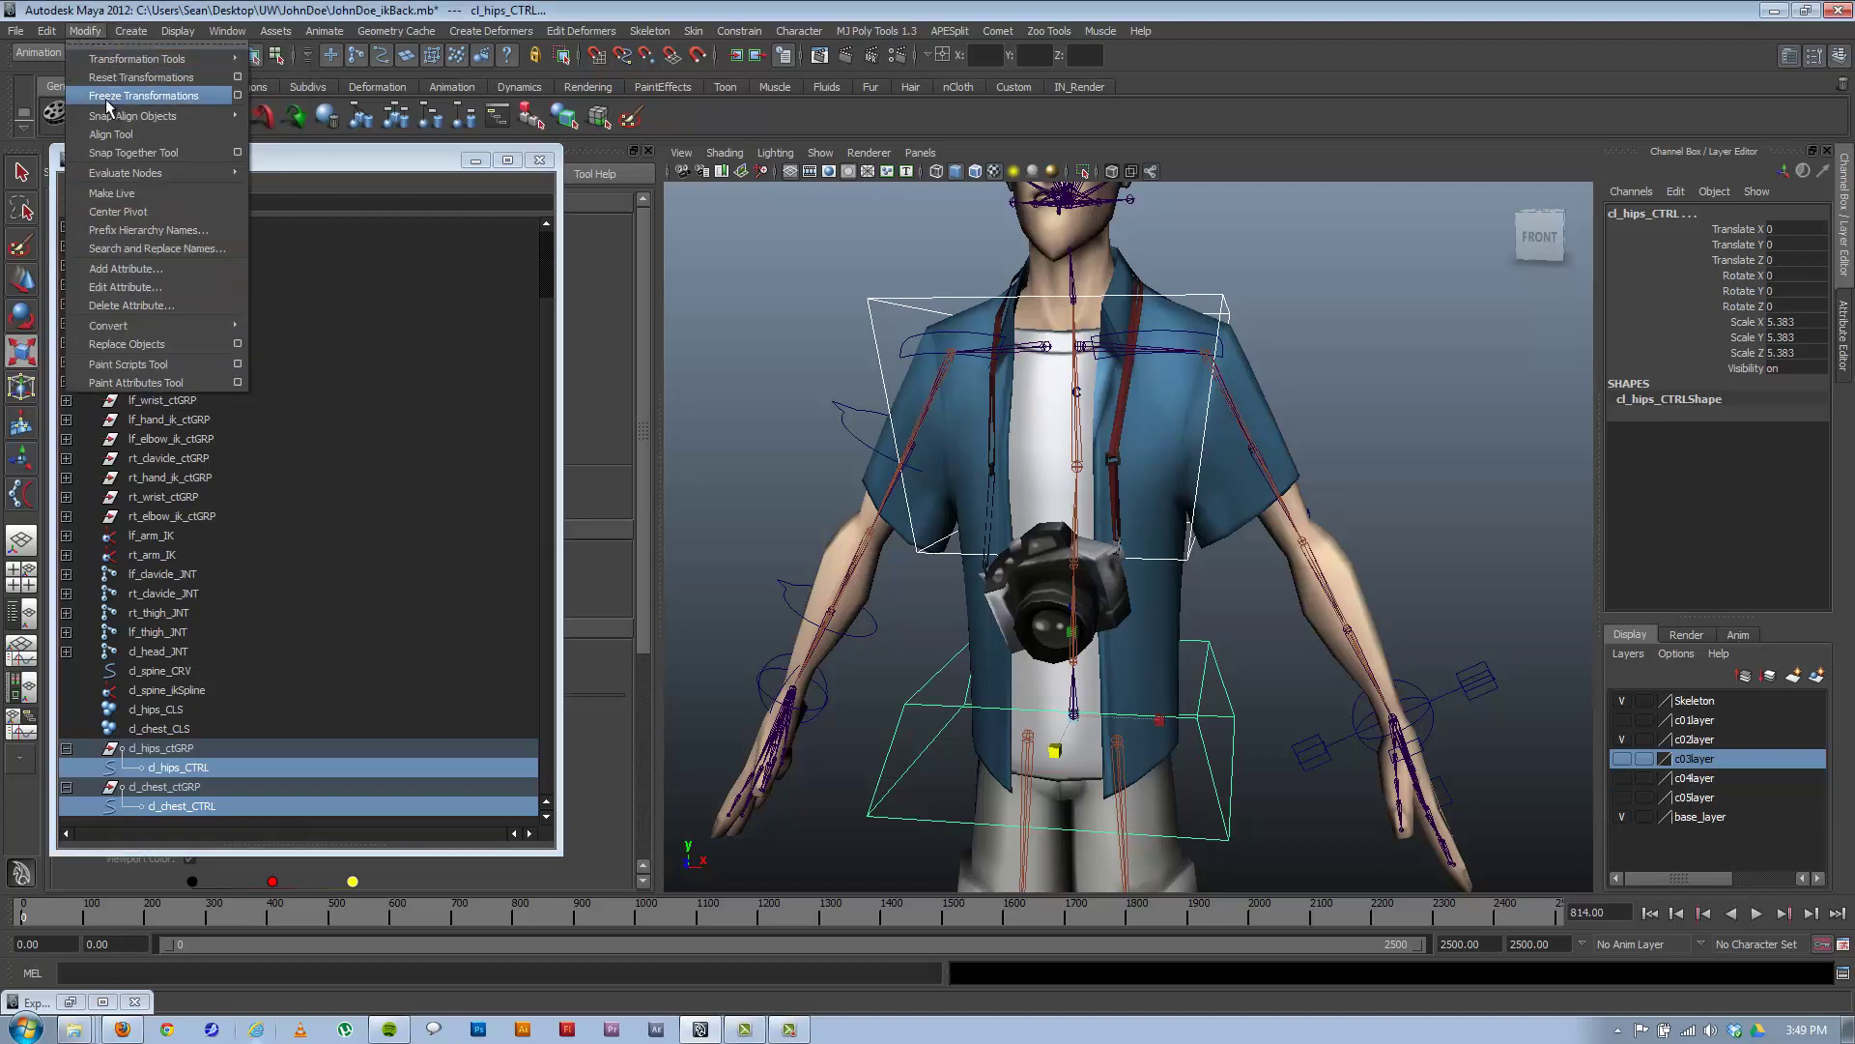
click(107, 96)
Compare the transform values of the hips and chest controls with those of their parent groups.
alt+drag(1317, 563, 1198, 555)
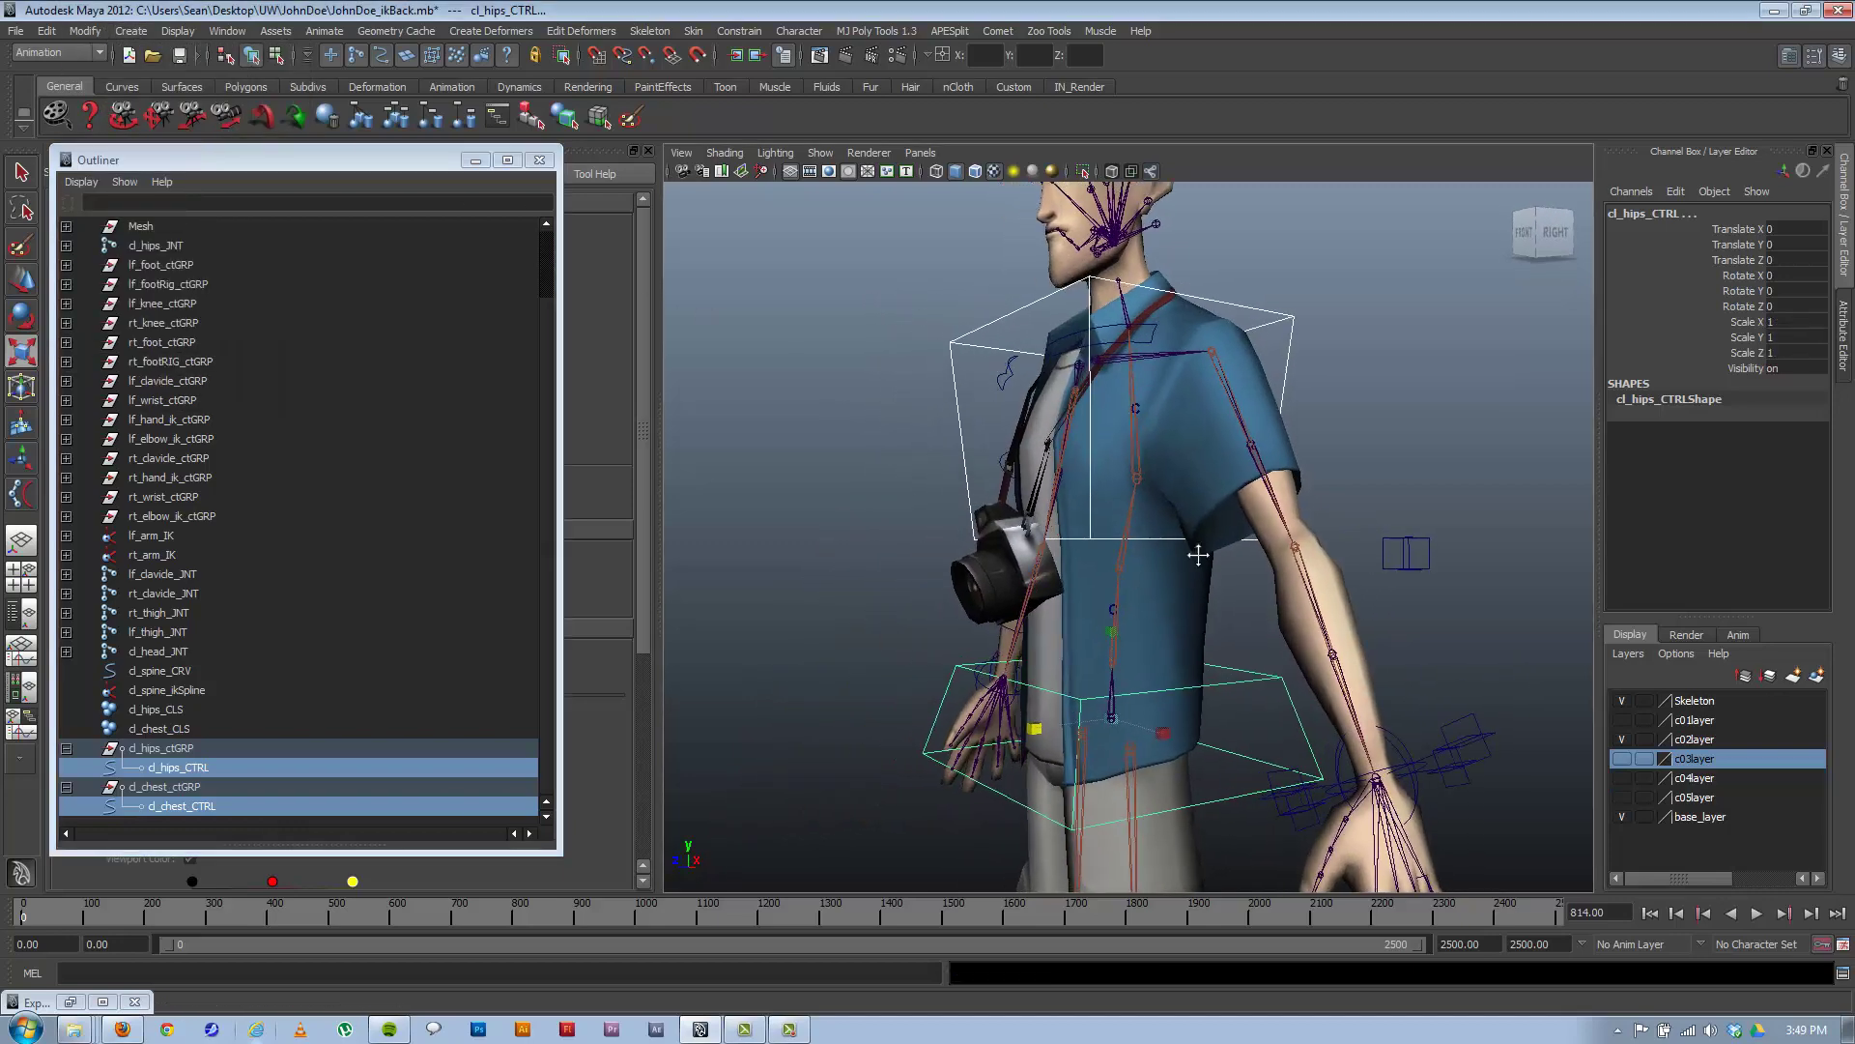
alt+middle_drag(1199, 555, 1320, 507)
alt+right_drag(1320, 508, 1130, 517)
alt+drag(1130, 517, 1201, 533)
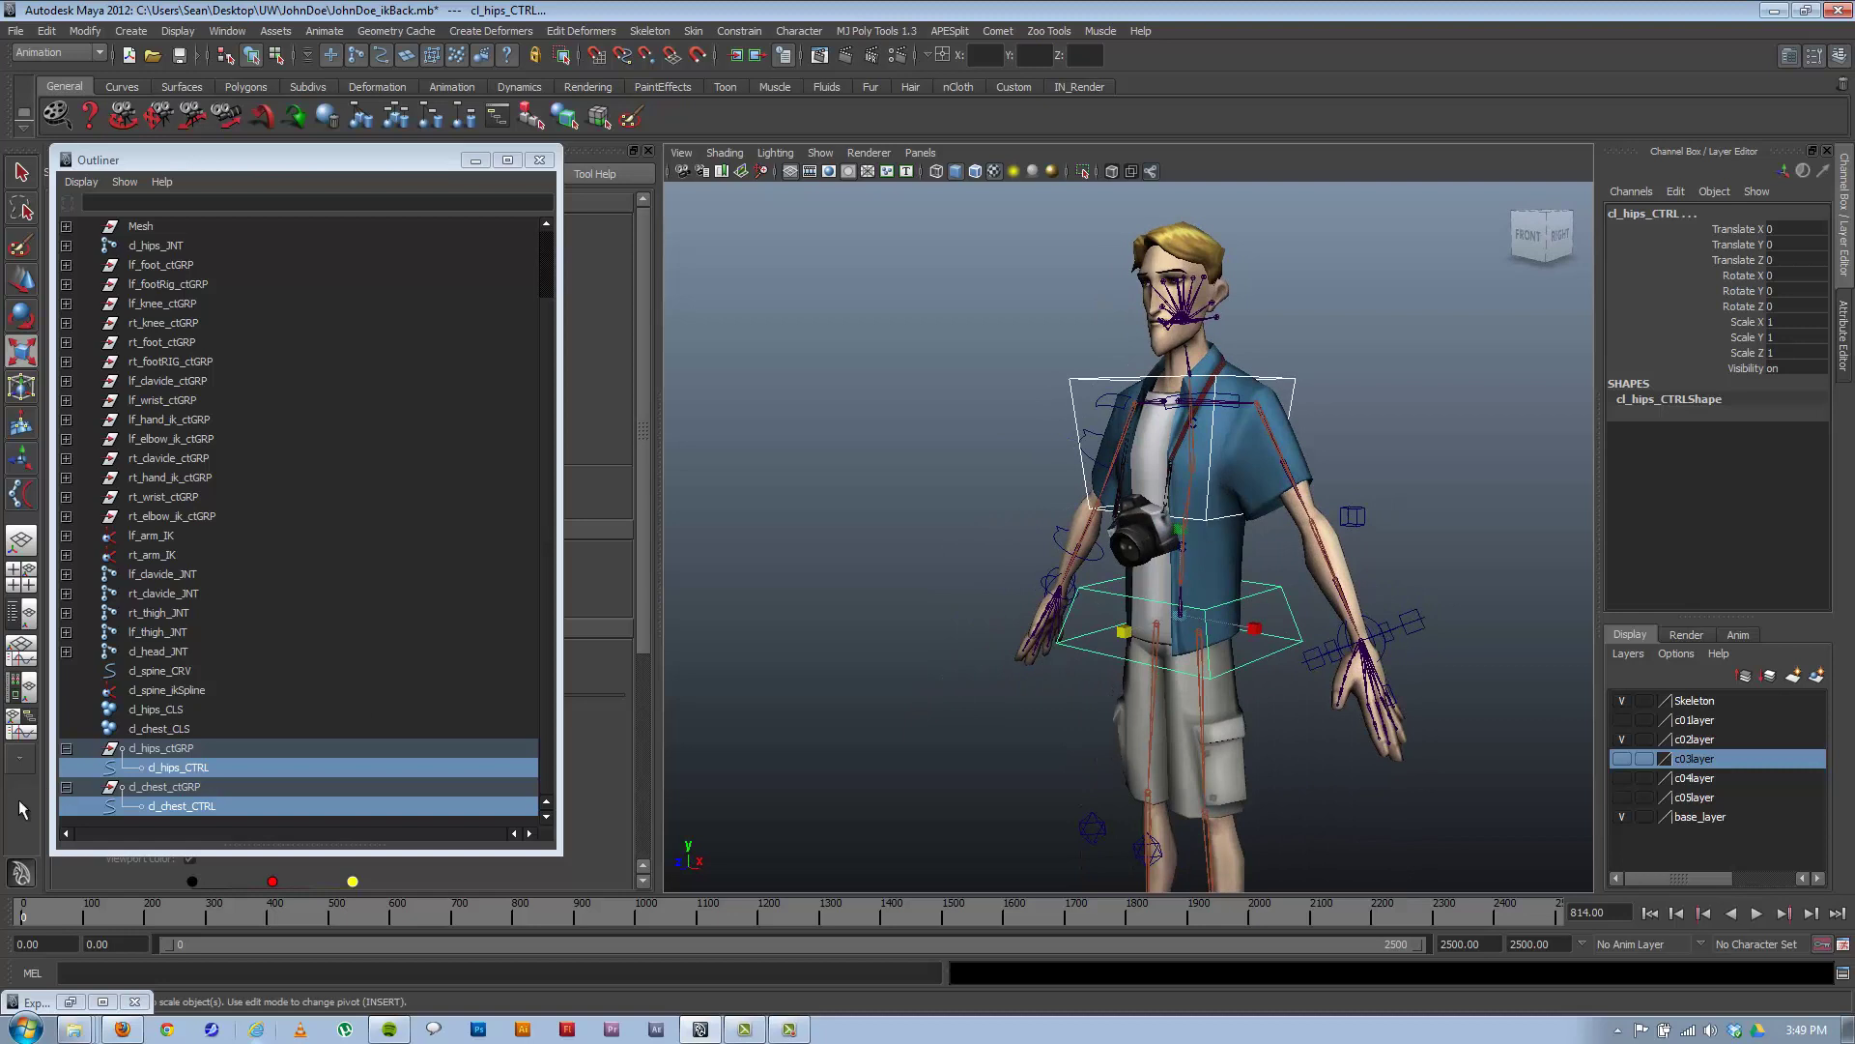
click(172, 749)
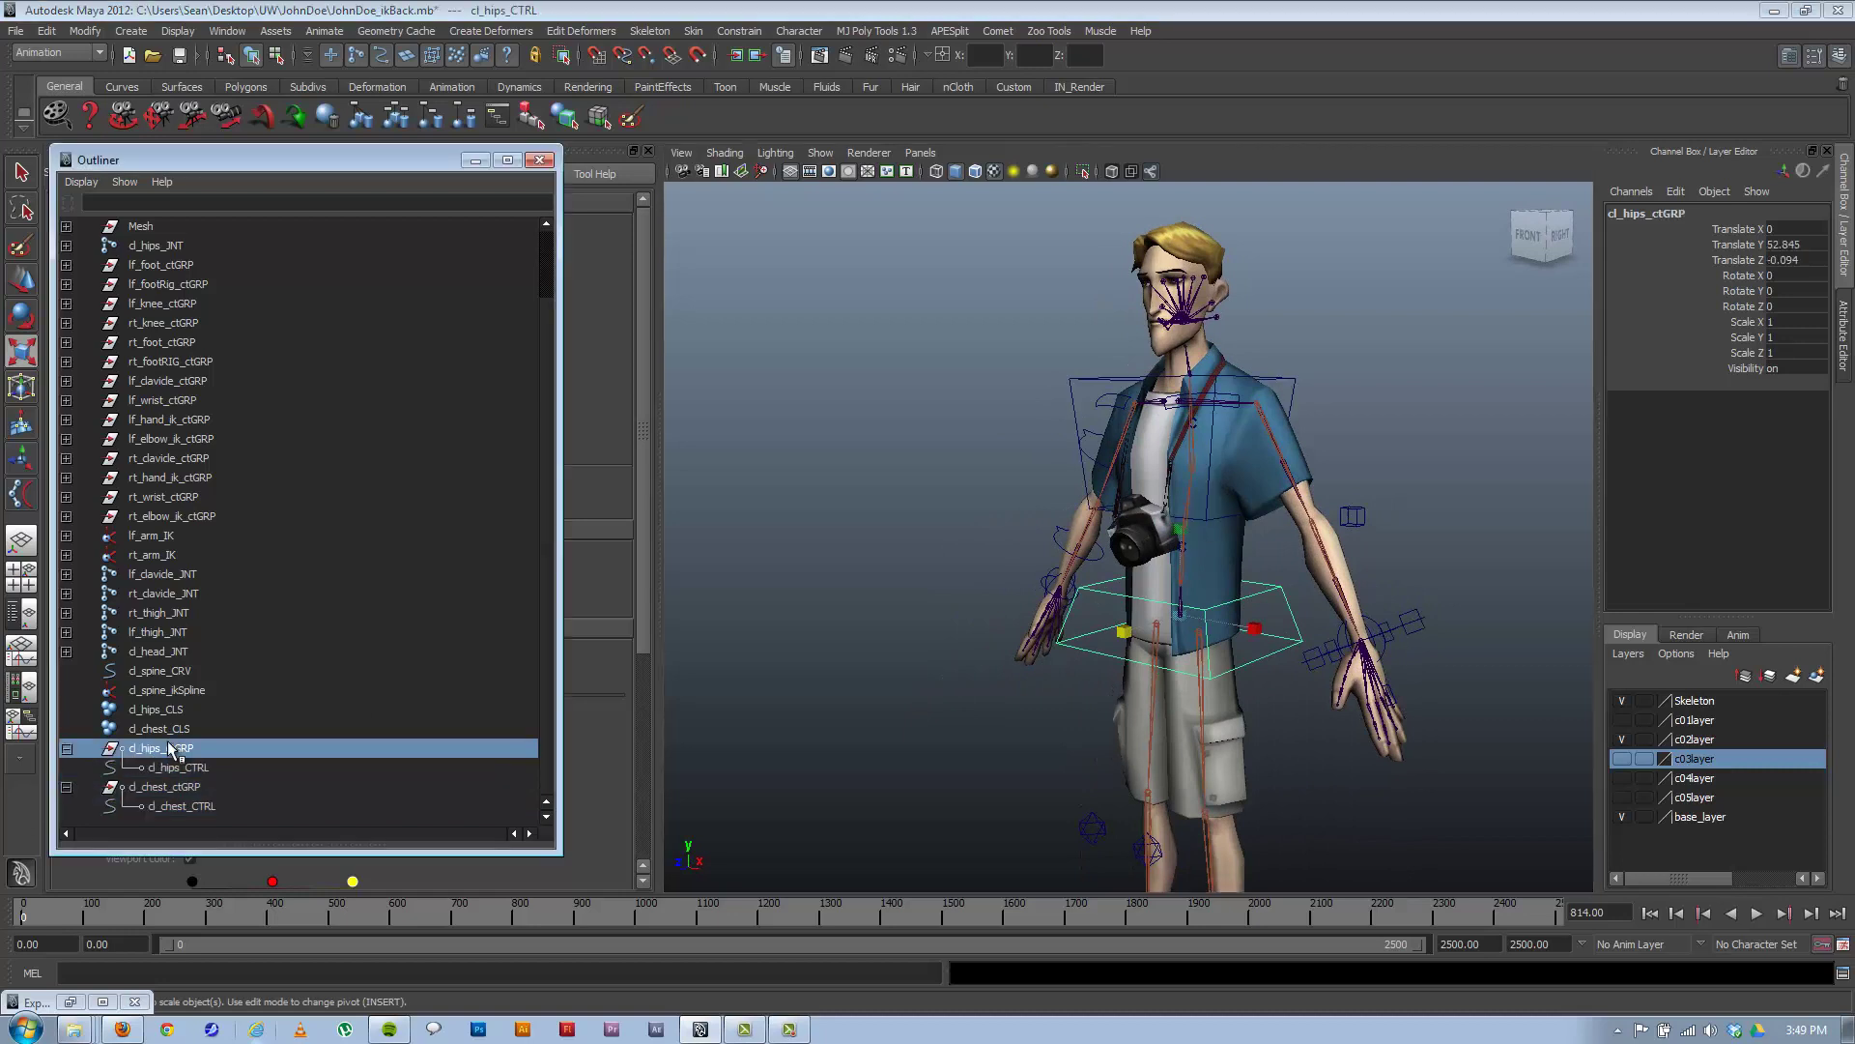
key(w)
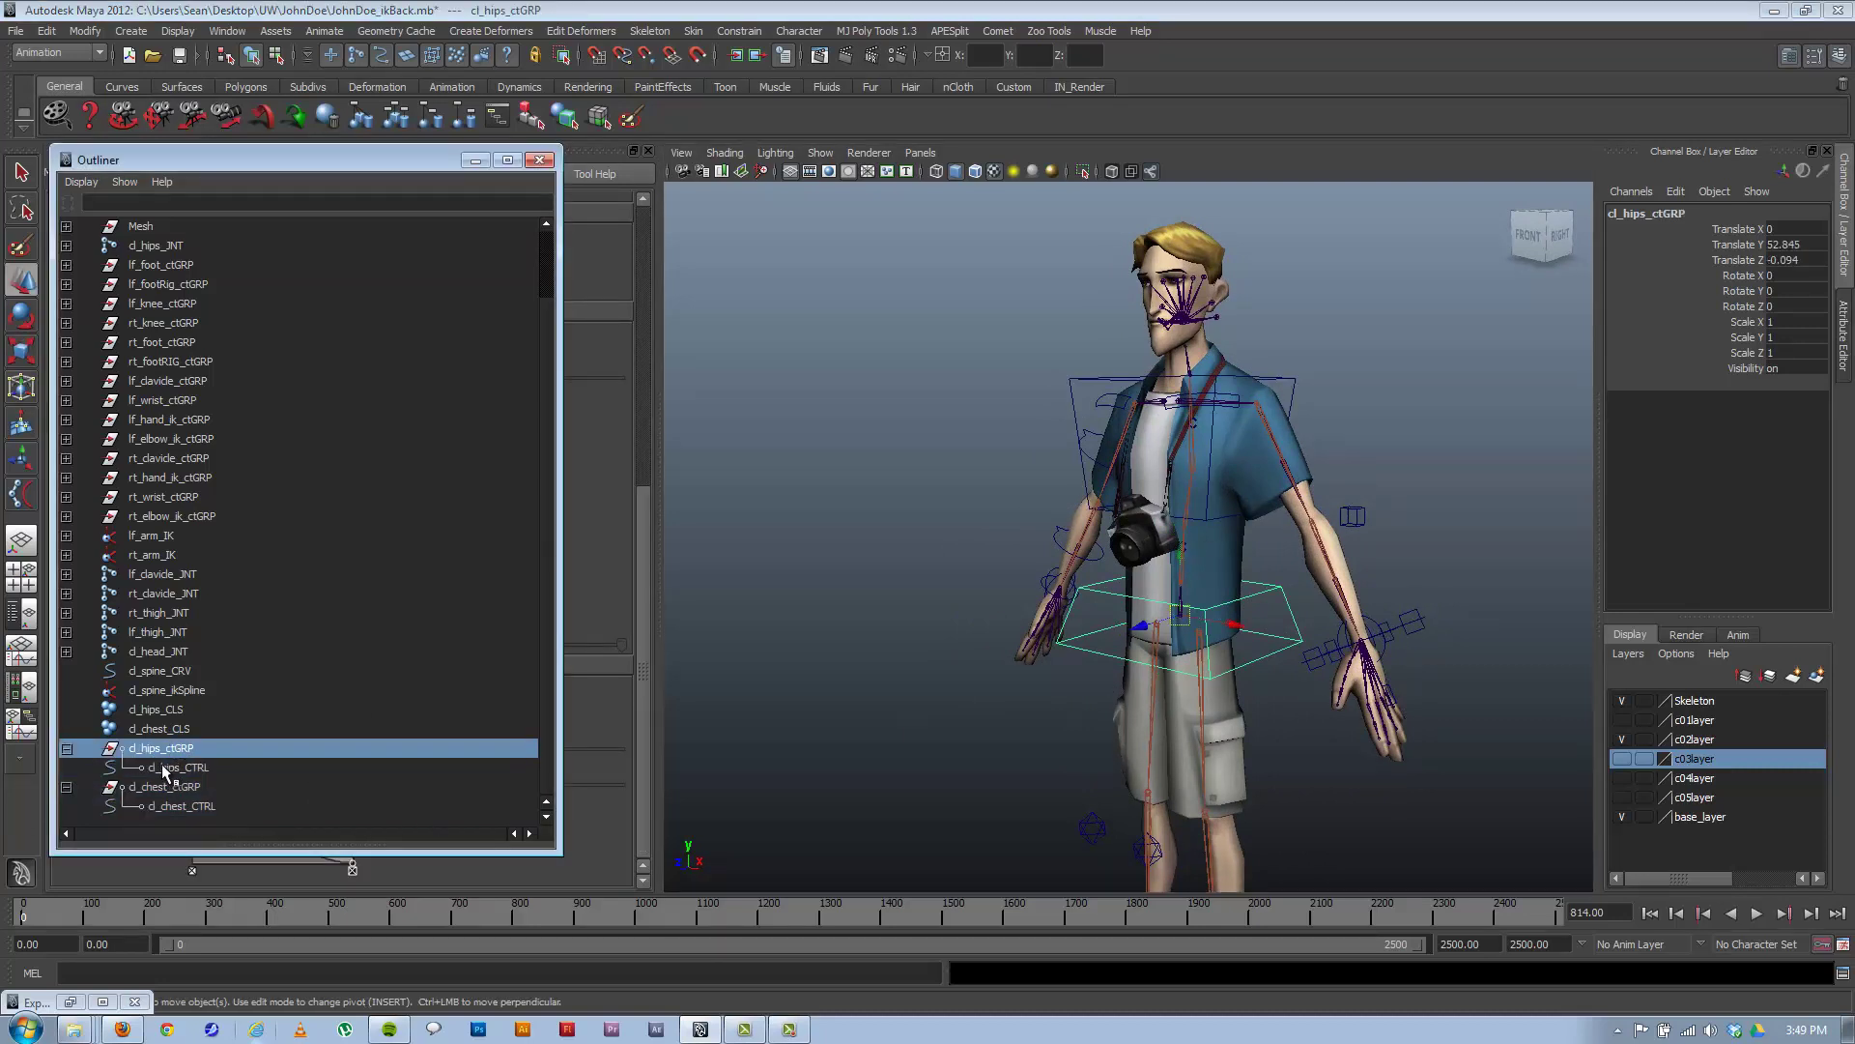
click(160, 767)
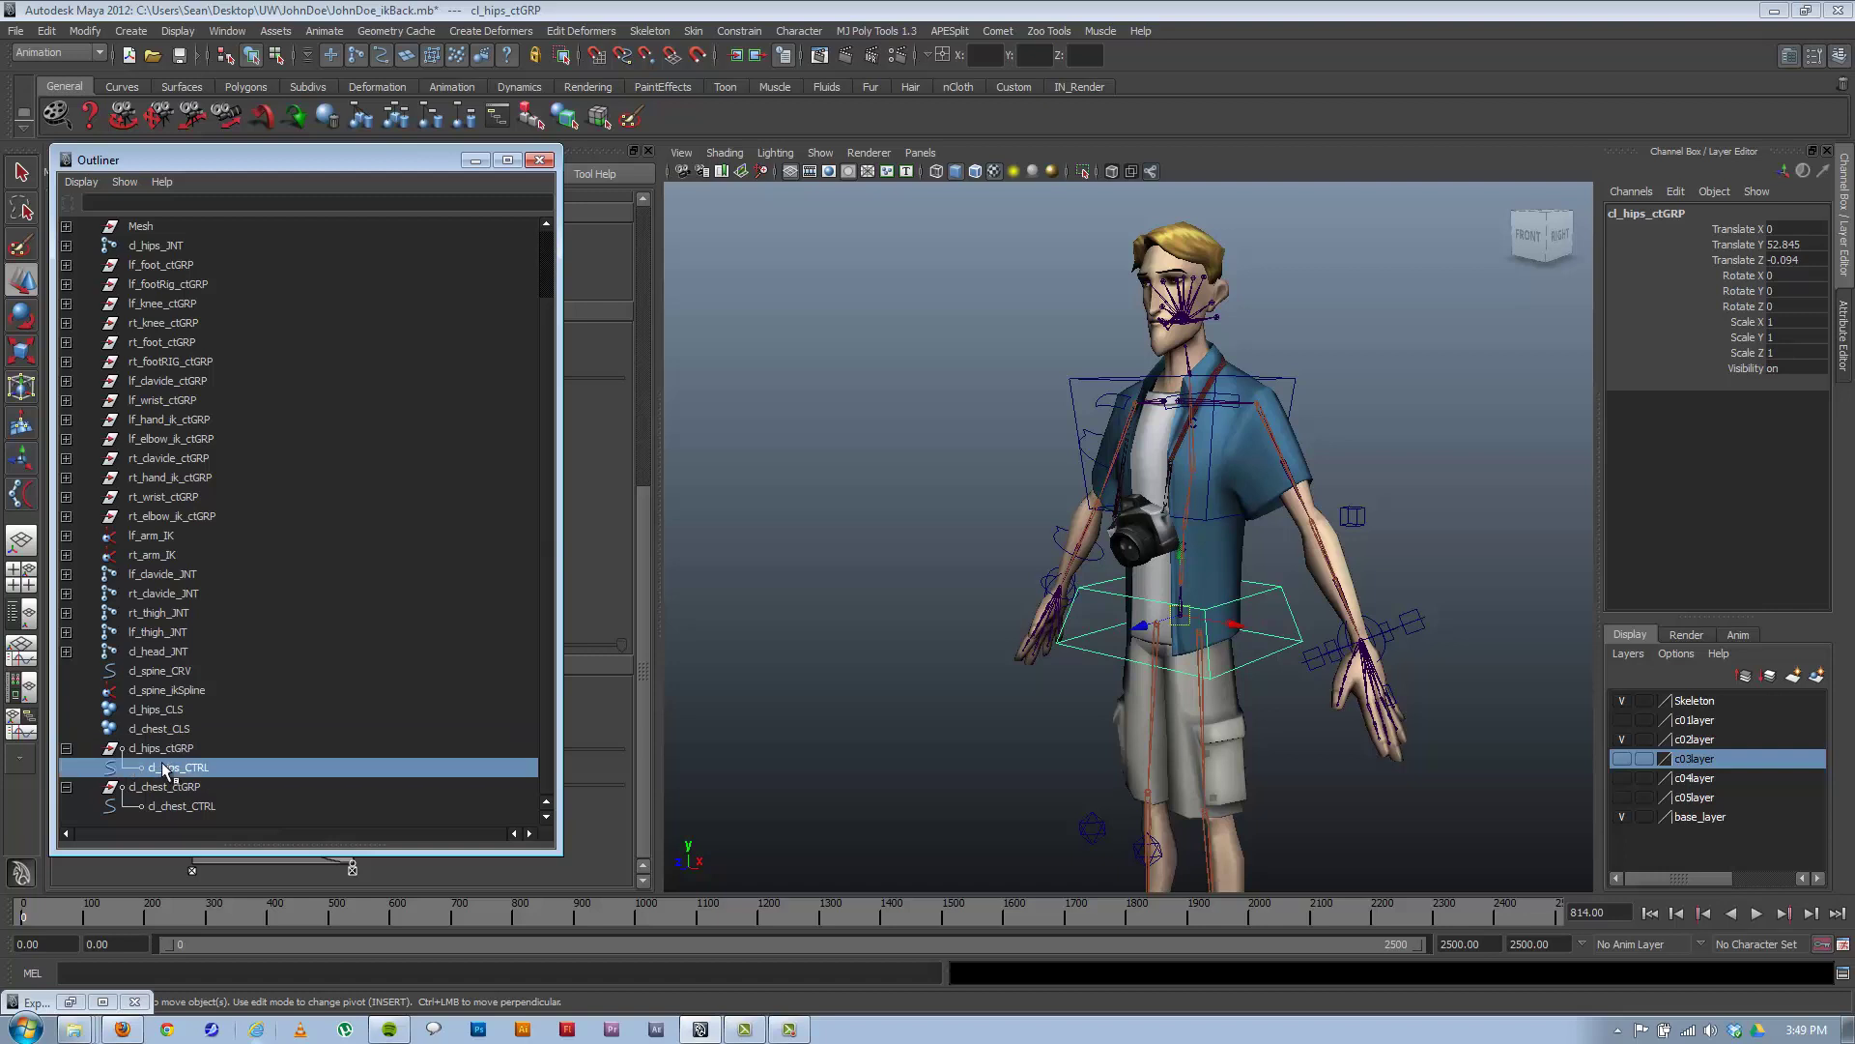
click(164, 786)
click(165, 809)
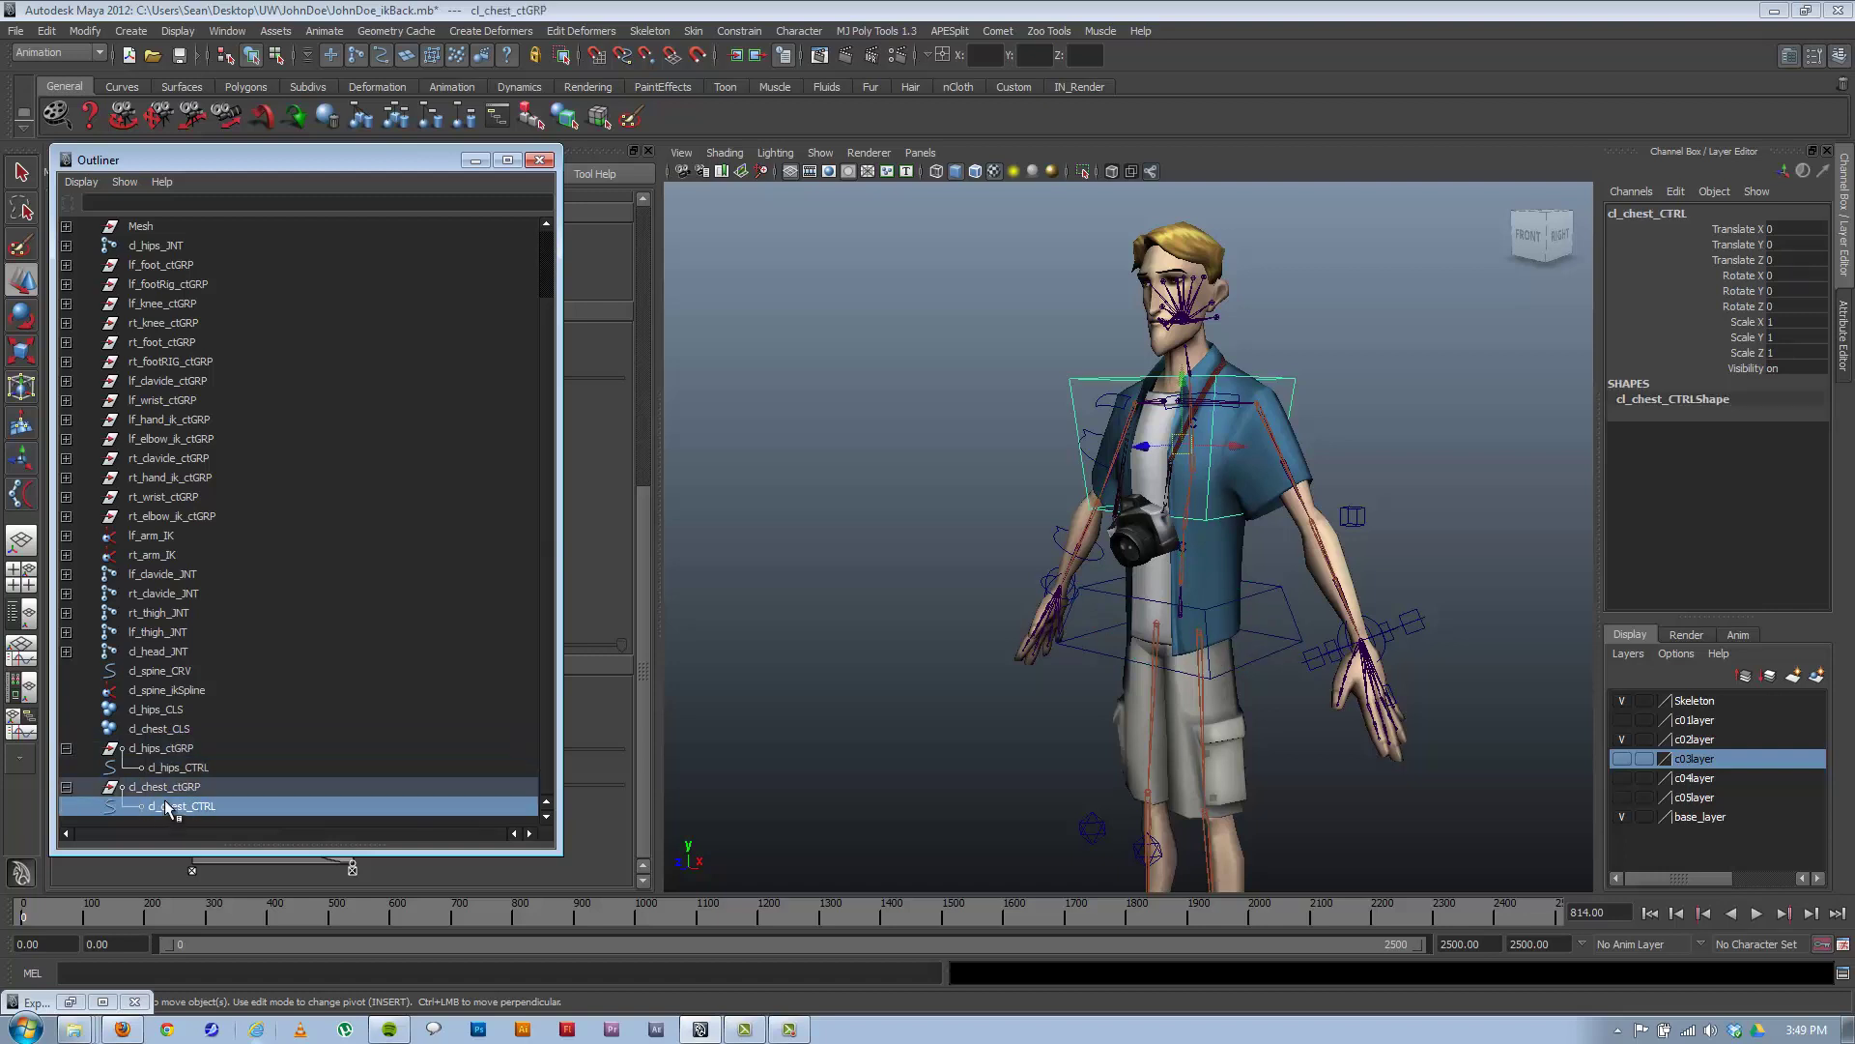
click(165, 788)
click(176, 809)
click(174, 788)
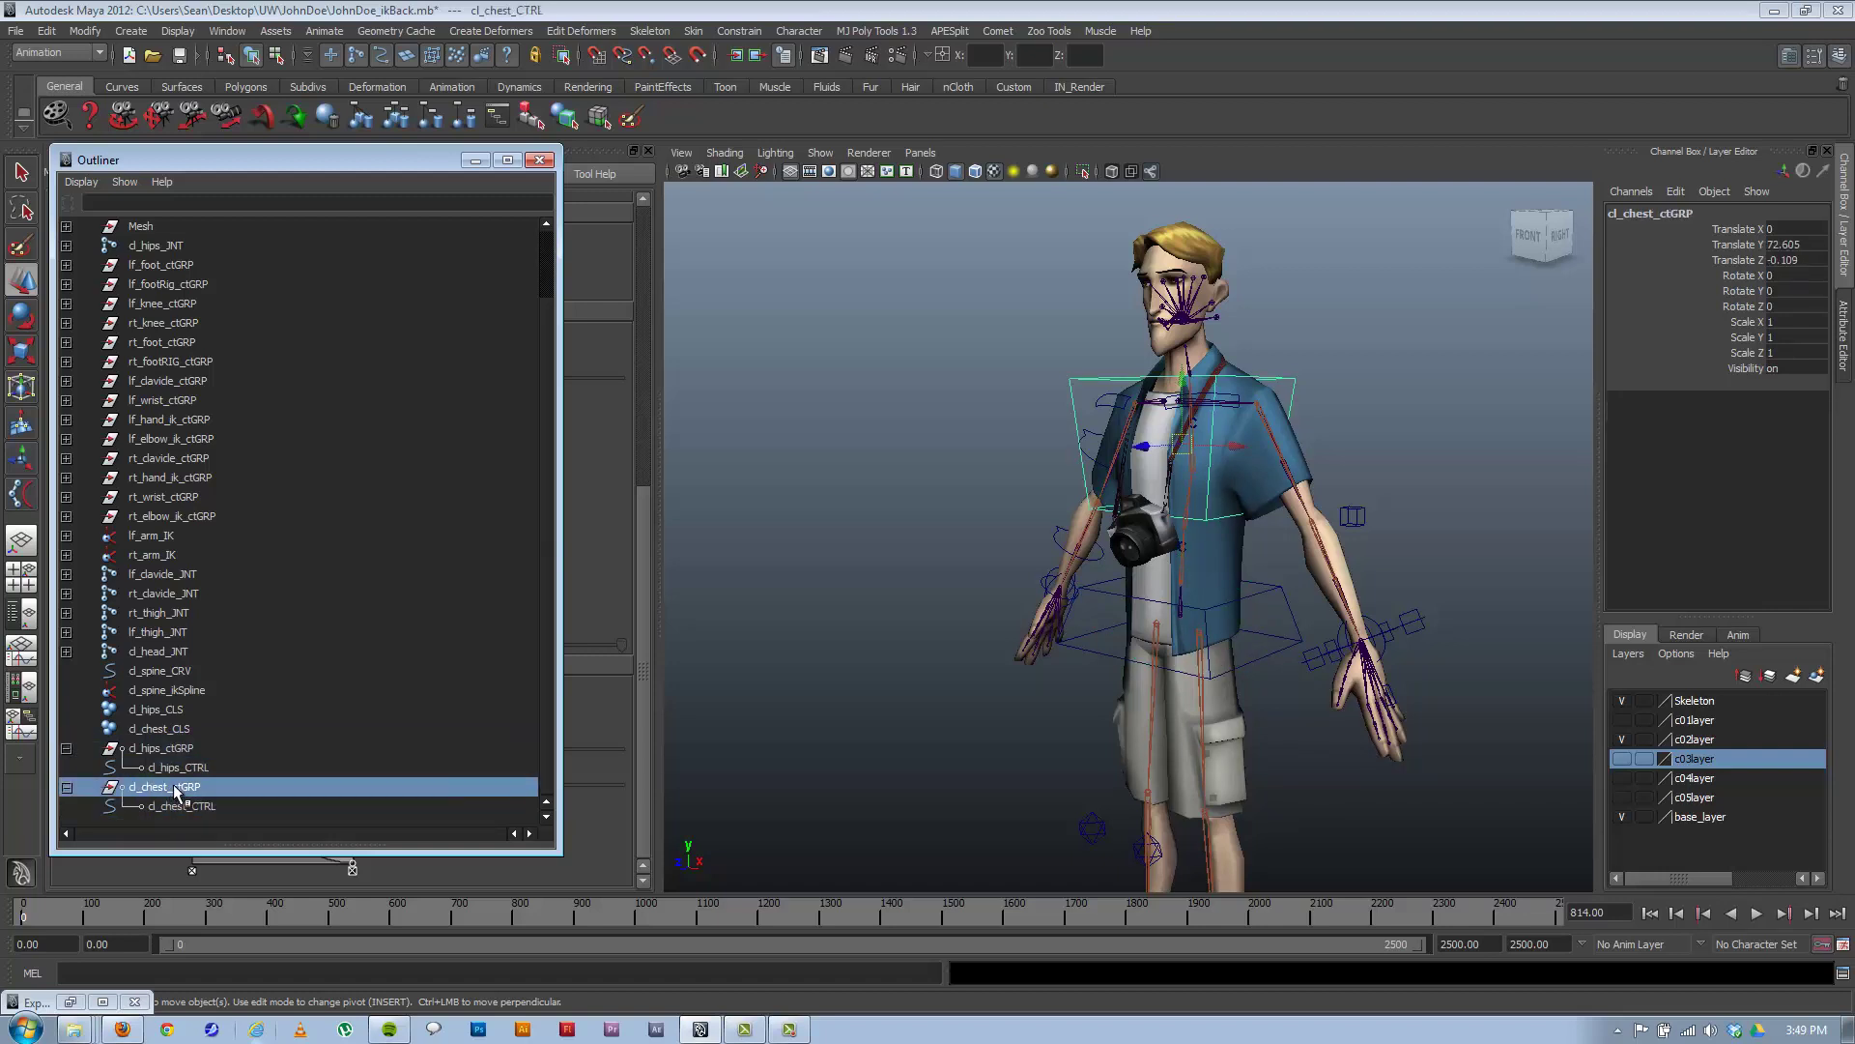
Parent-constrain the chest cluster cl_chest_CLS to cl_chest_CTRL.
mouse_move(1006, 621)
alt+mouse_down()
mouse_move(1197, 613)
mouse_move(1026, 637)
alt+mouse_up()
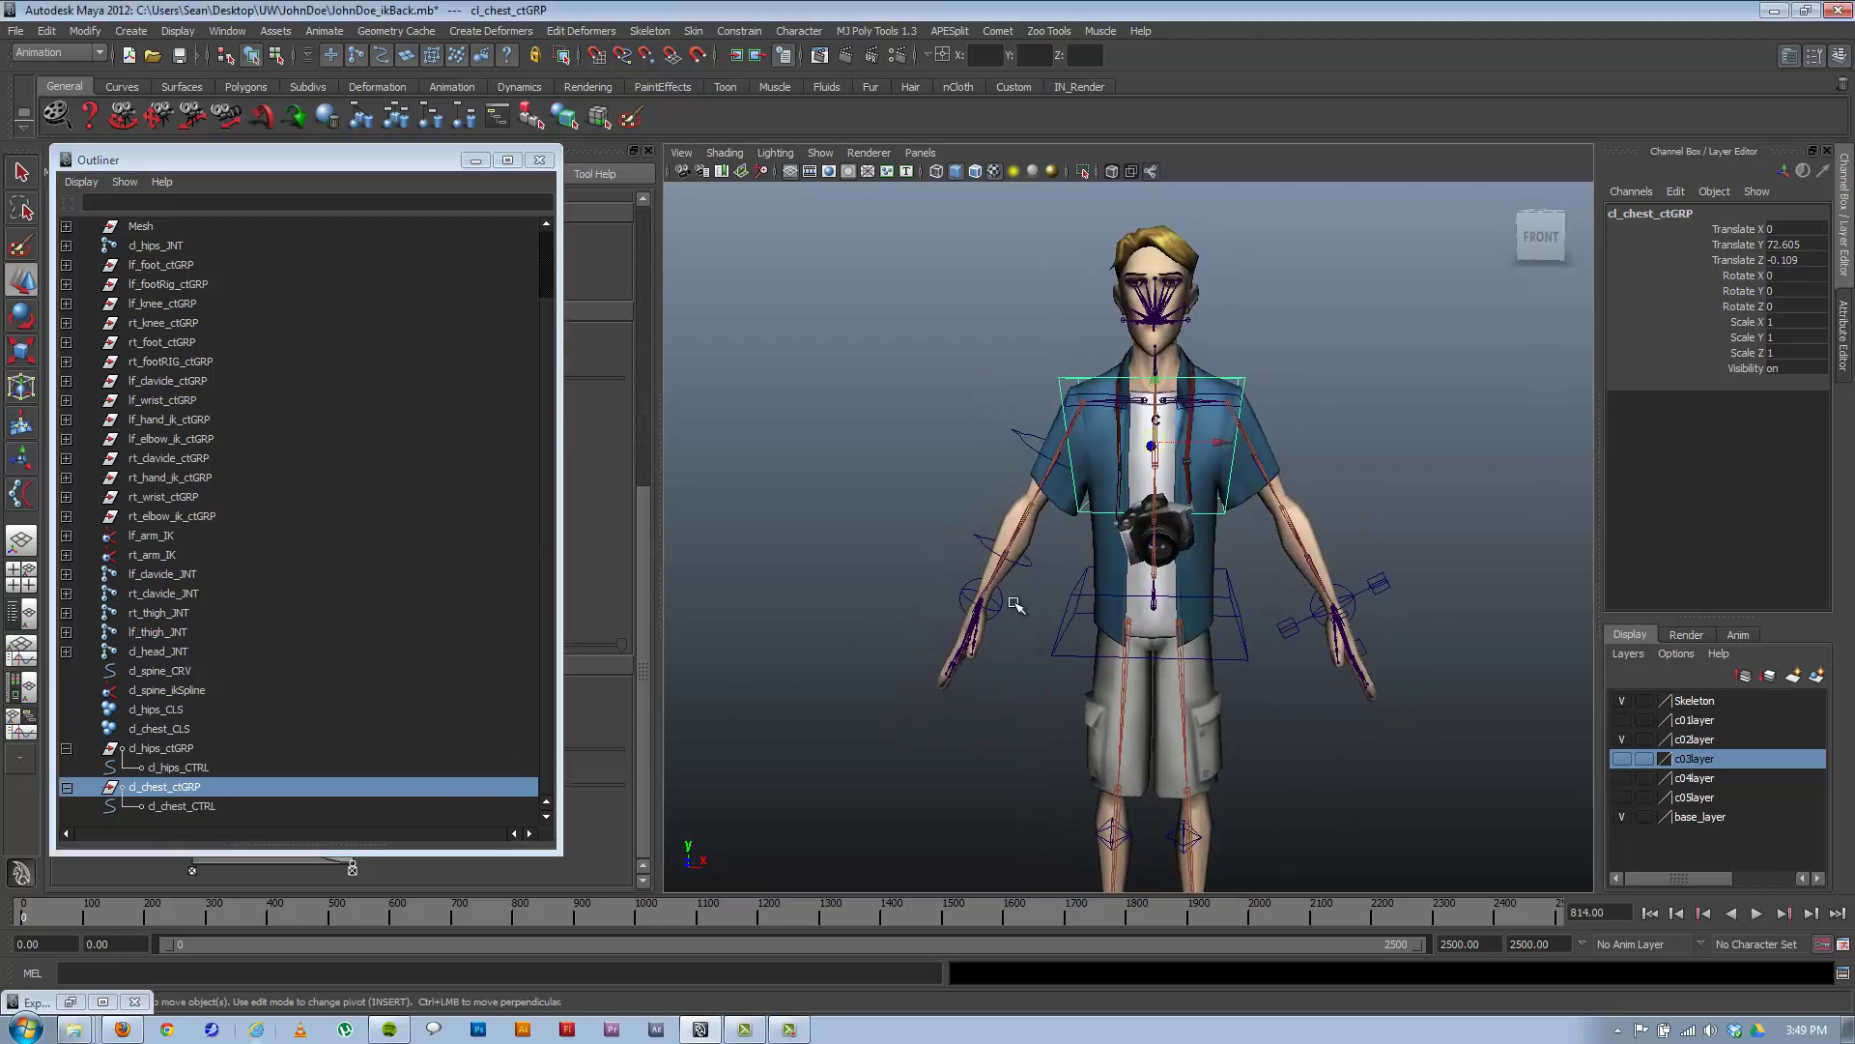
alt+drag(1242, 612, 1110, 637)
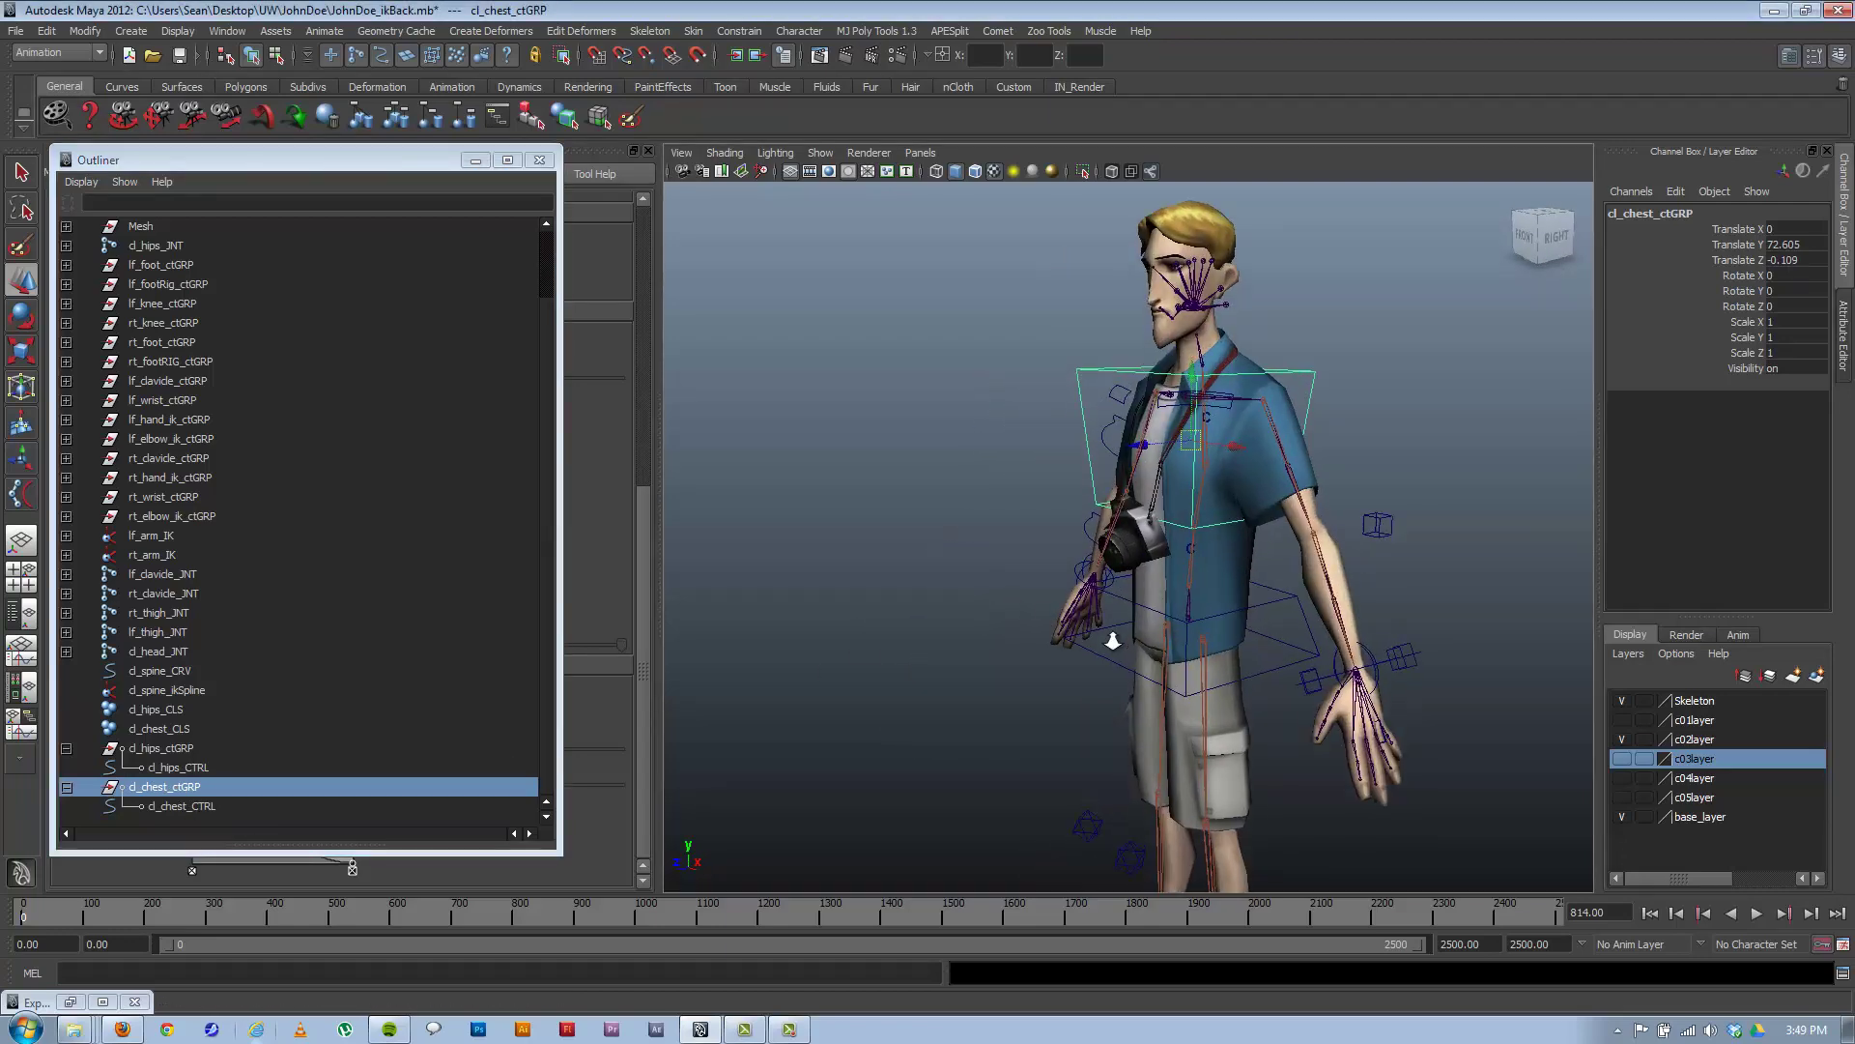
scroll(1112, 636, up, 5)
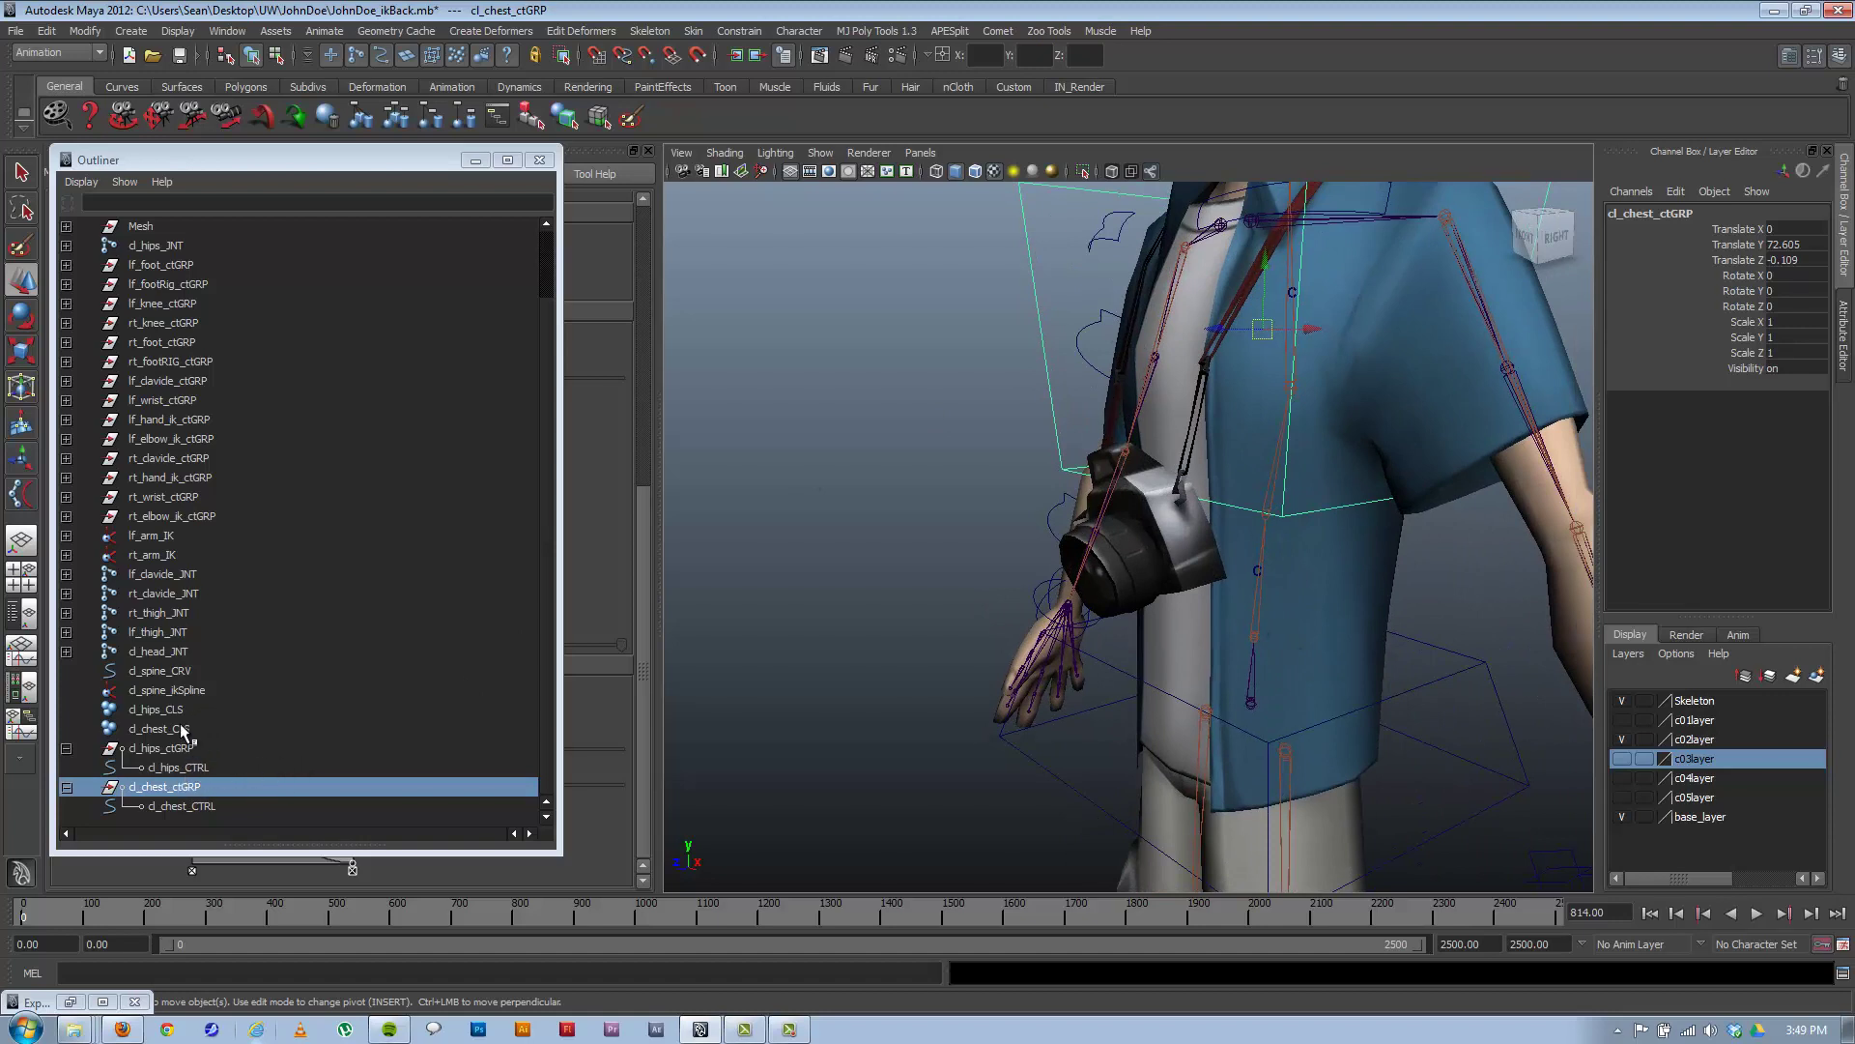
click(188, 808)
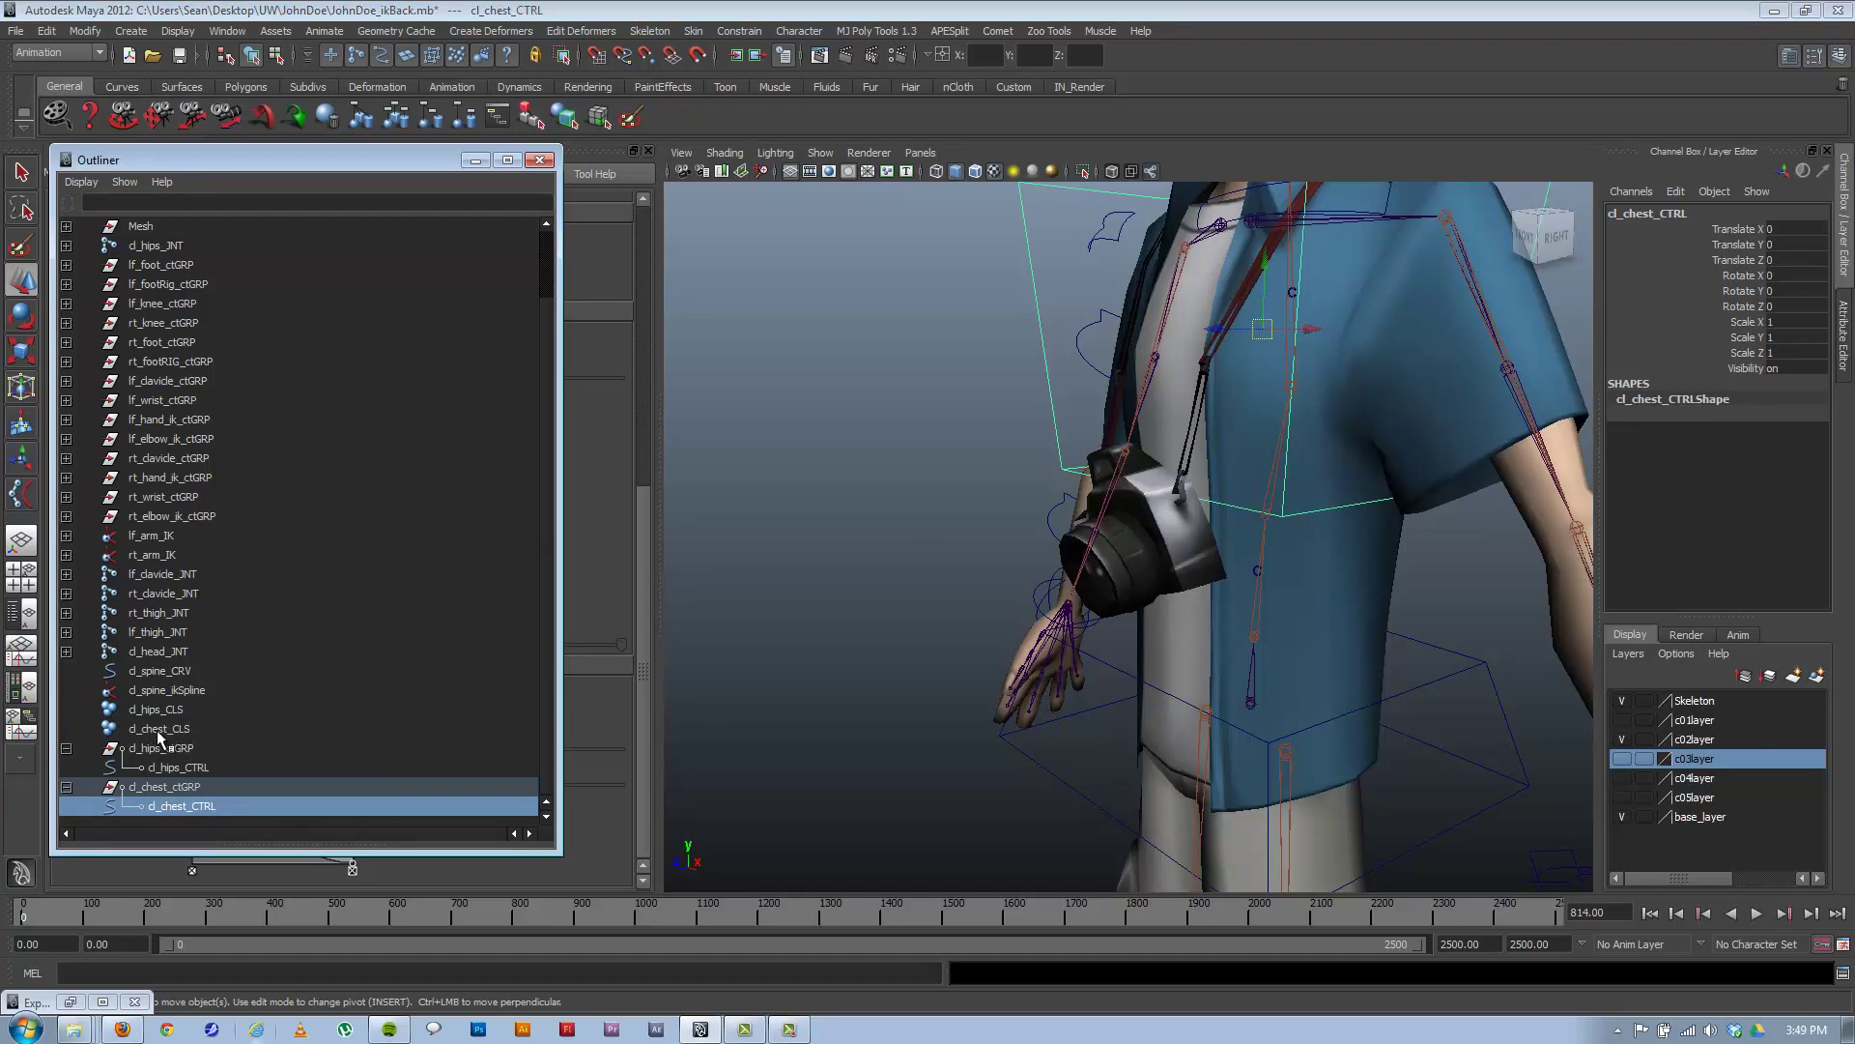
ctrl+click(157, 729)
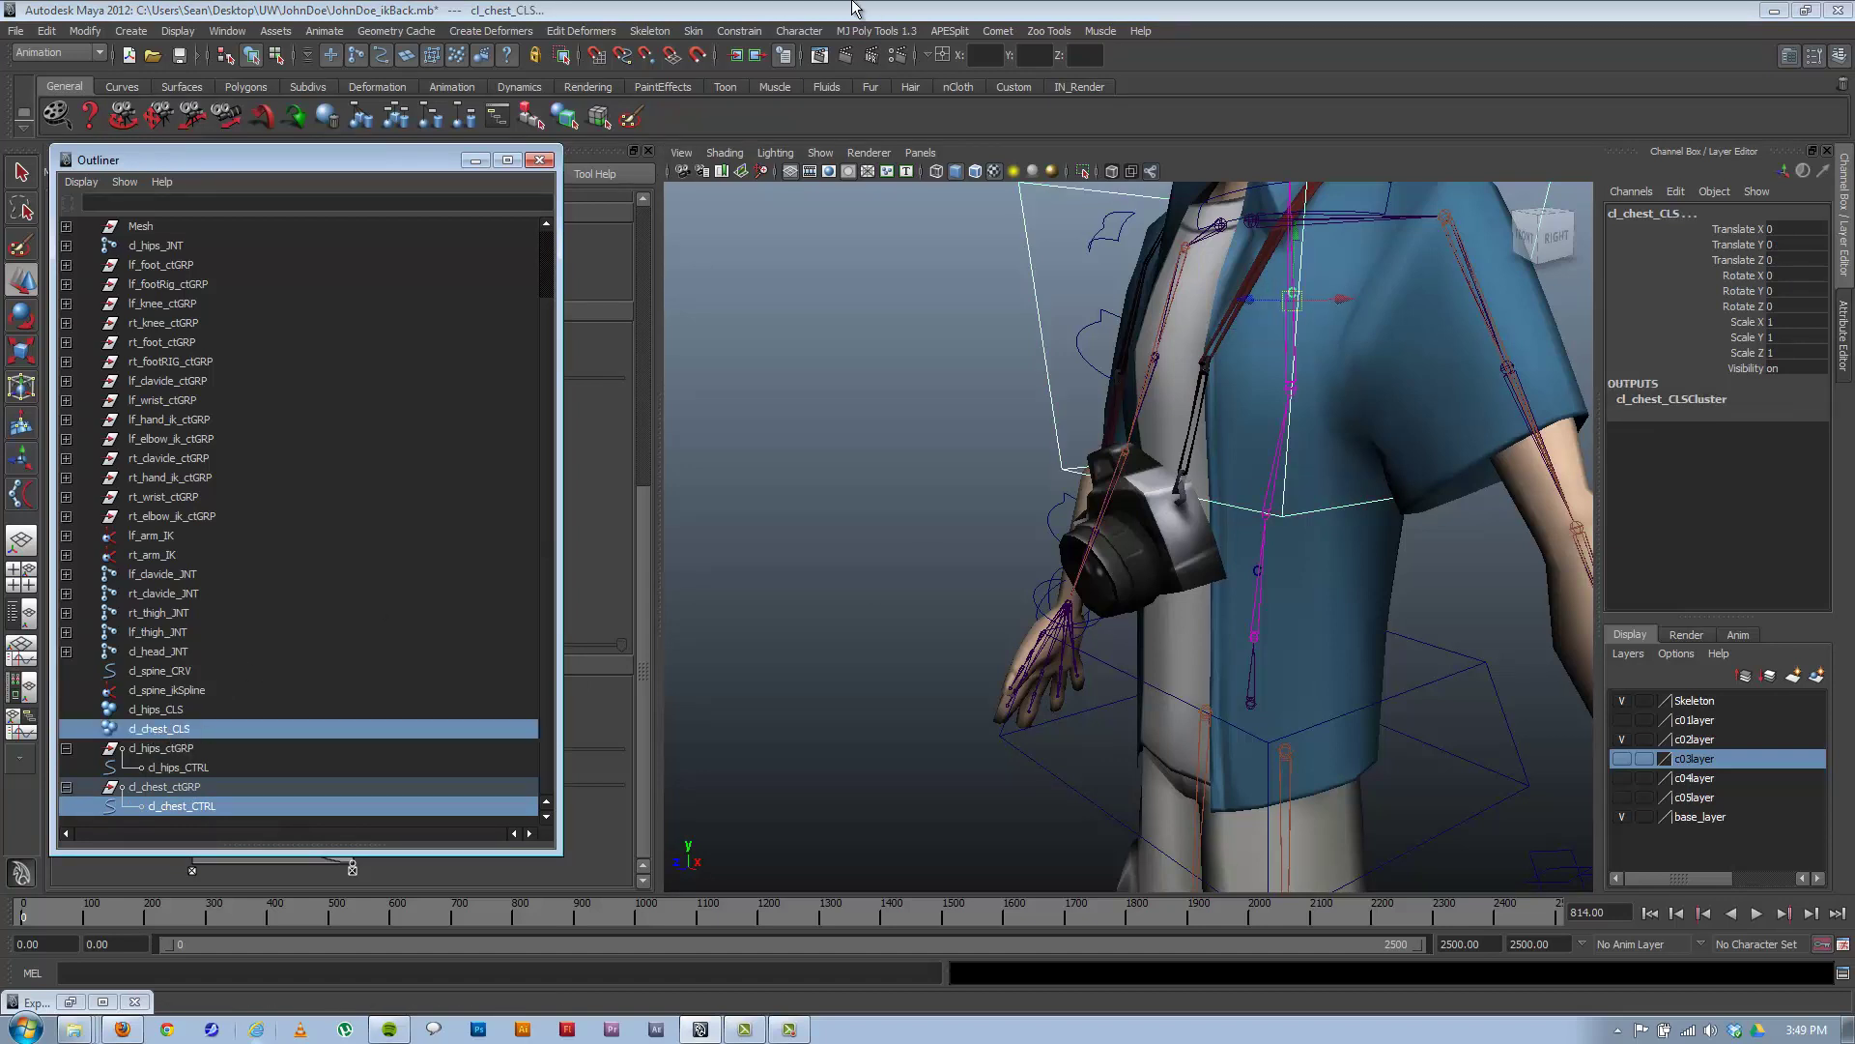
click(736, 37)
click(749, 135)
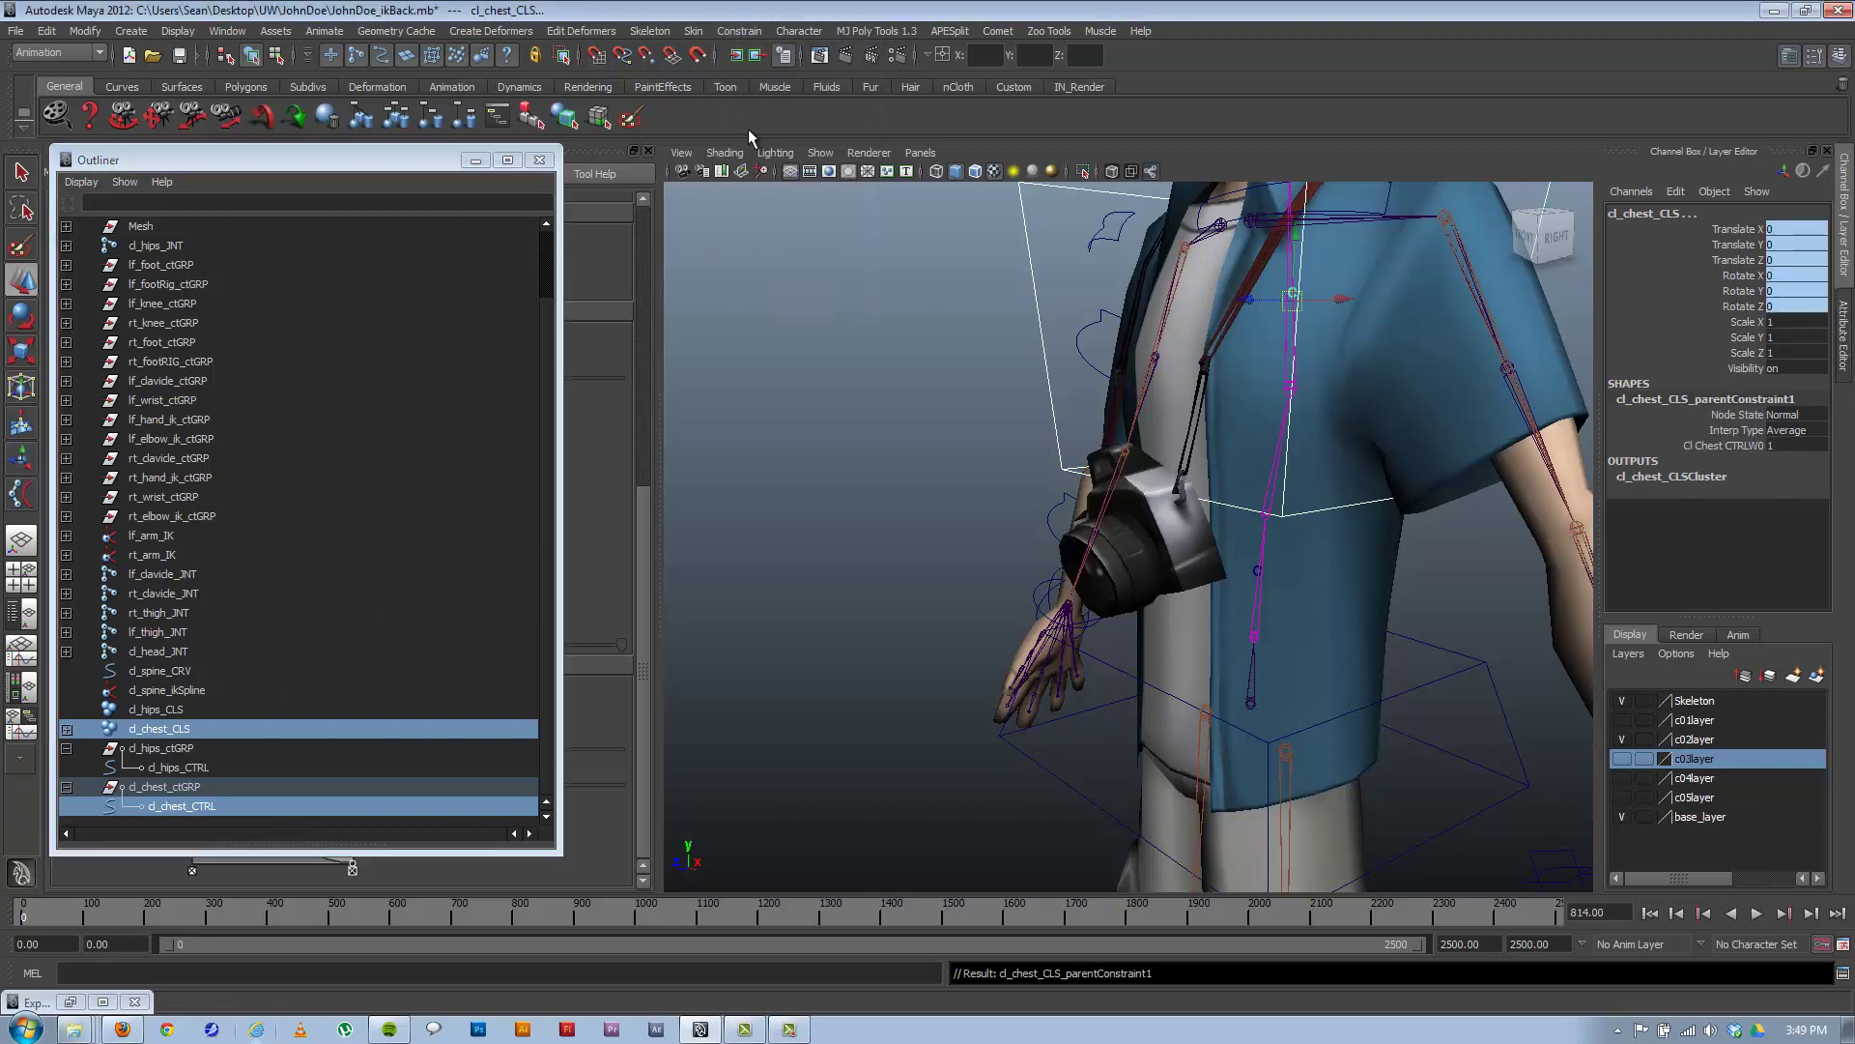
Parent-constrain the hips cluster cl_hips_CLS to cl_hips_CTRL.
alt+drag(951, 687, 1184, 532)
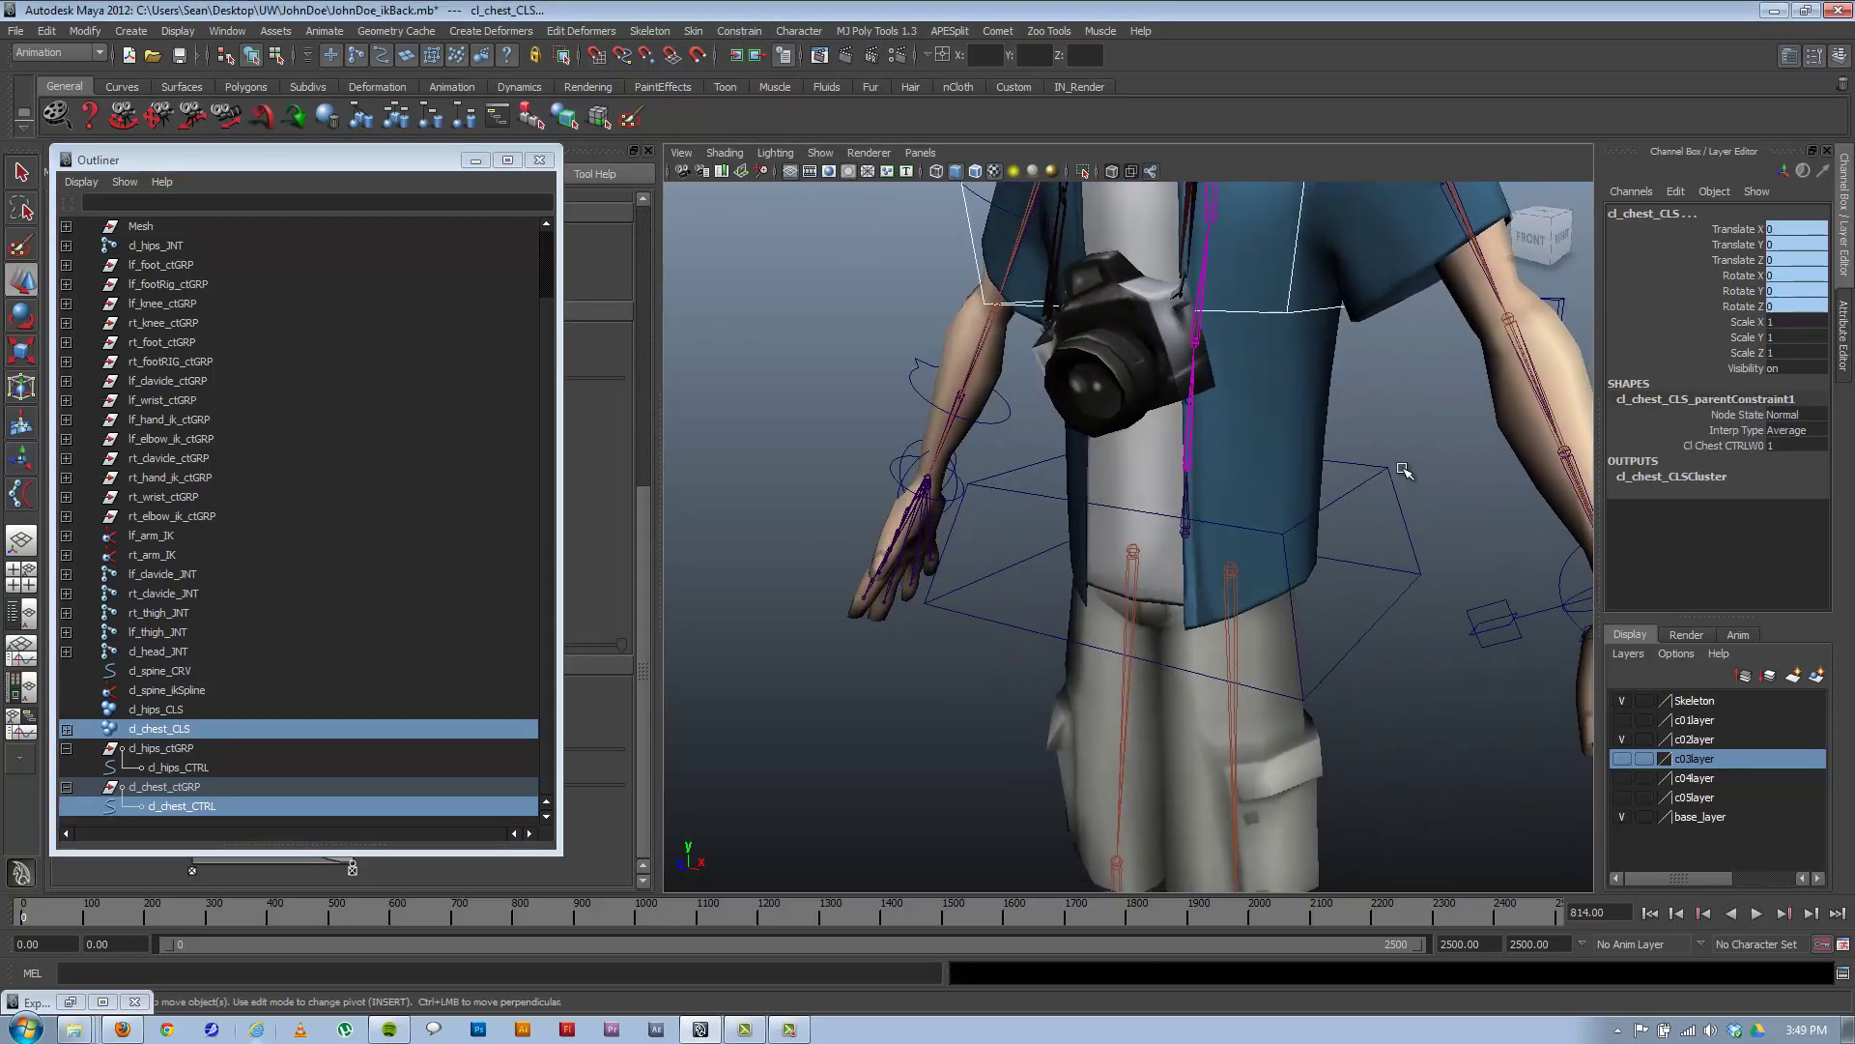
drag(1375, 460, 1401, 495)
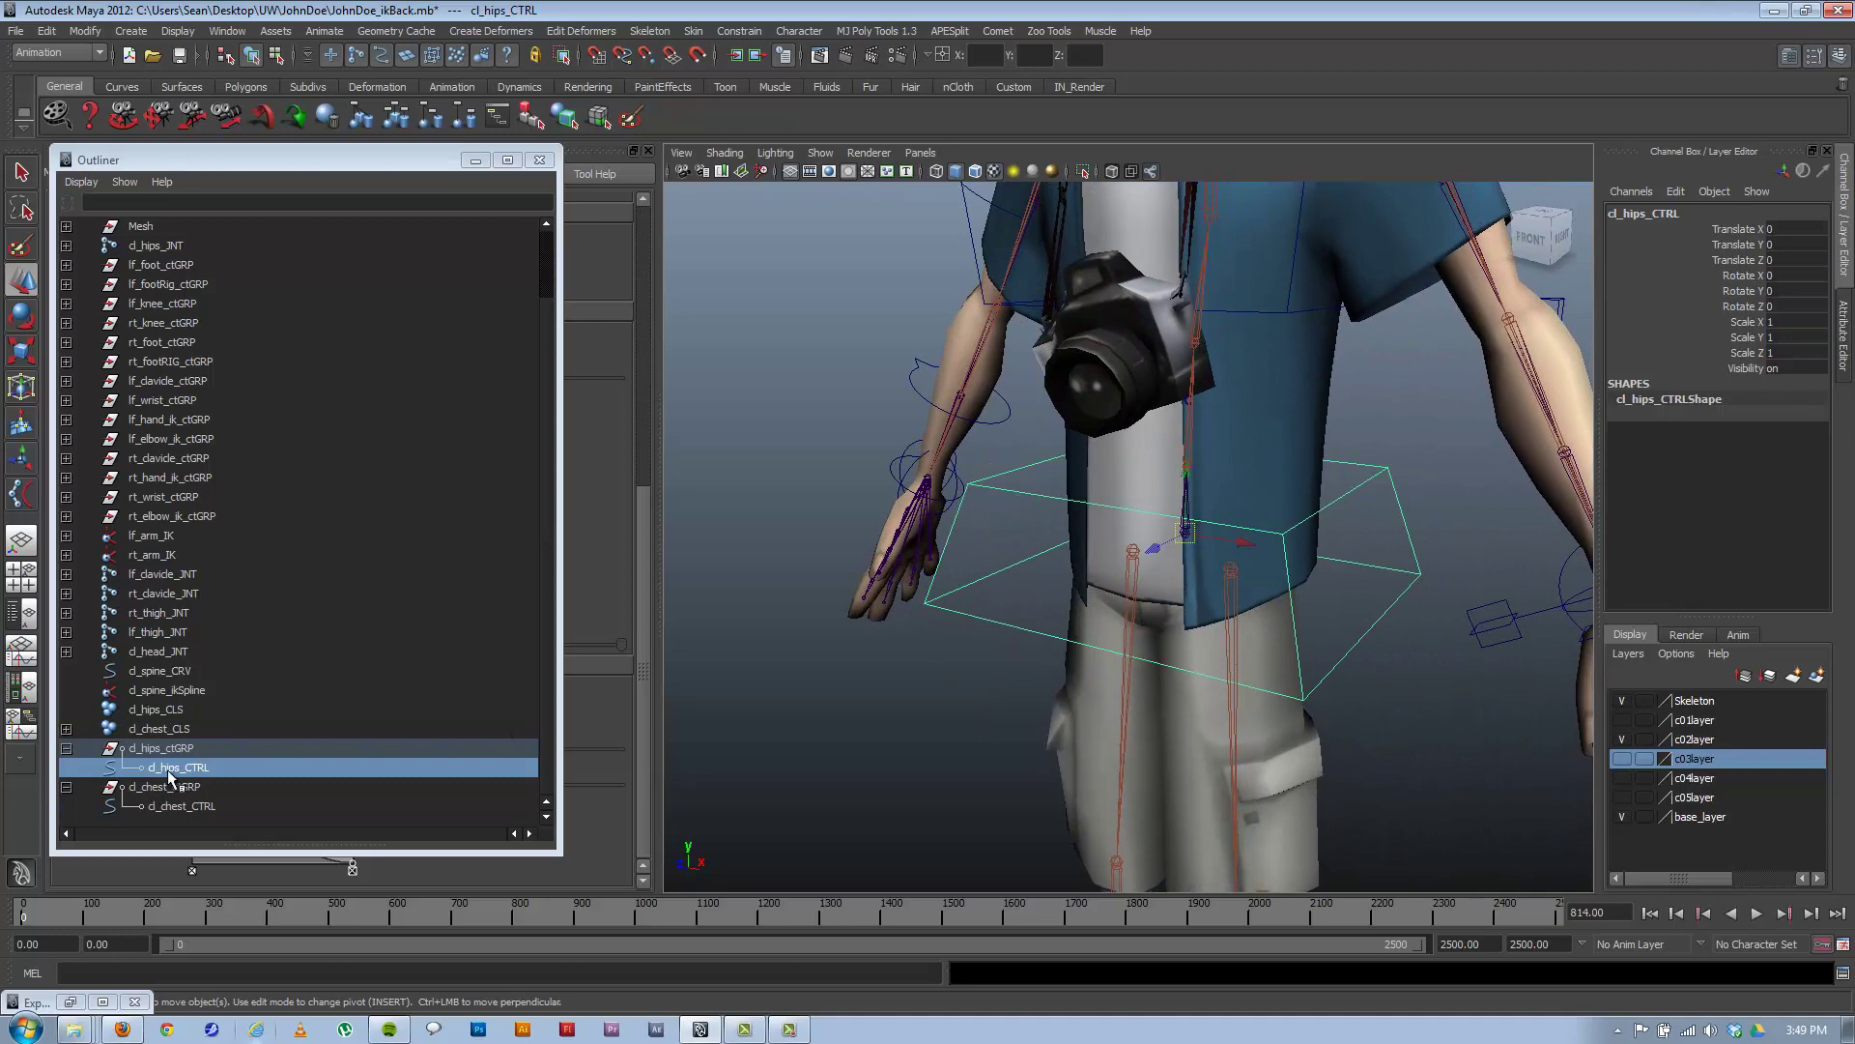
ctrl+click(298, 709)
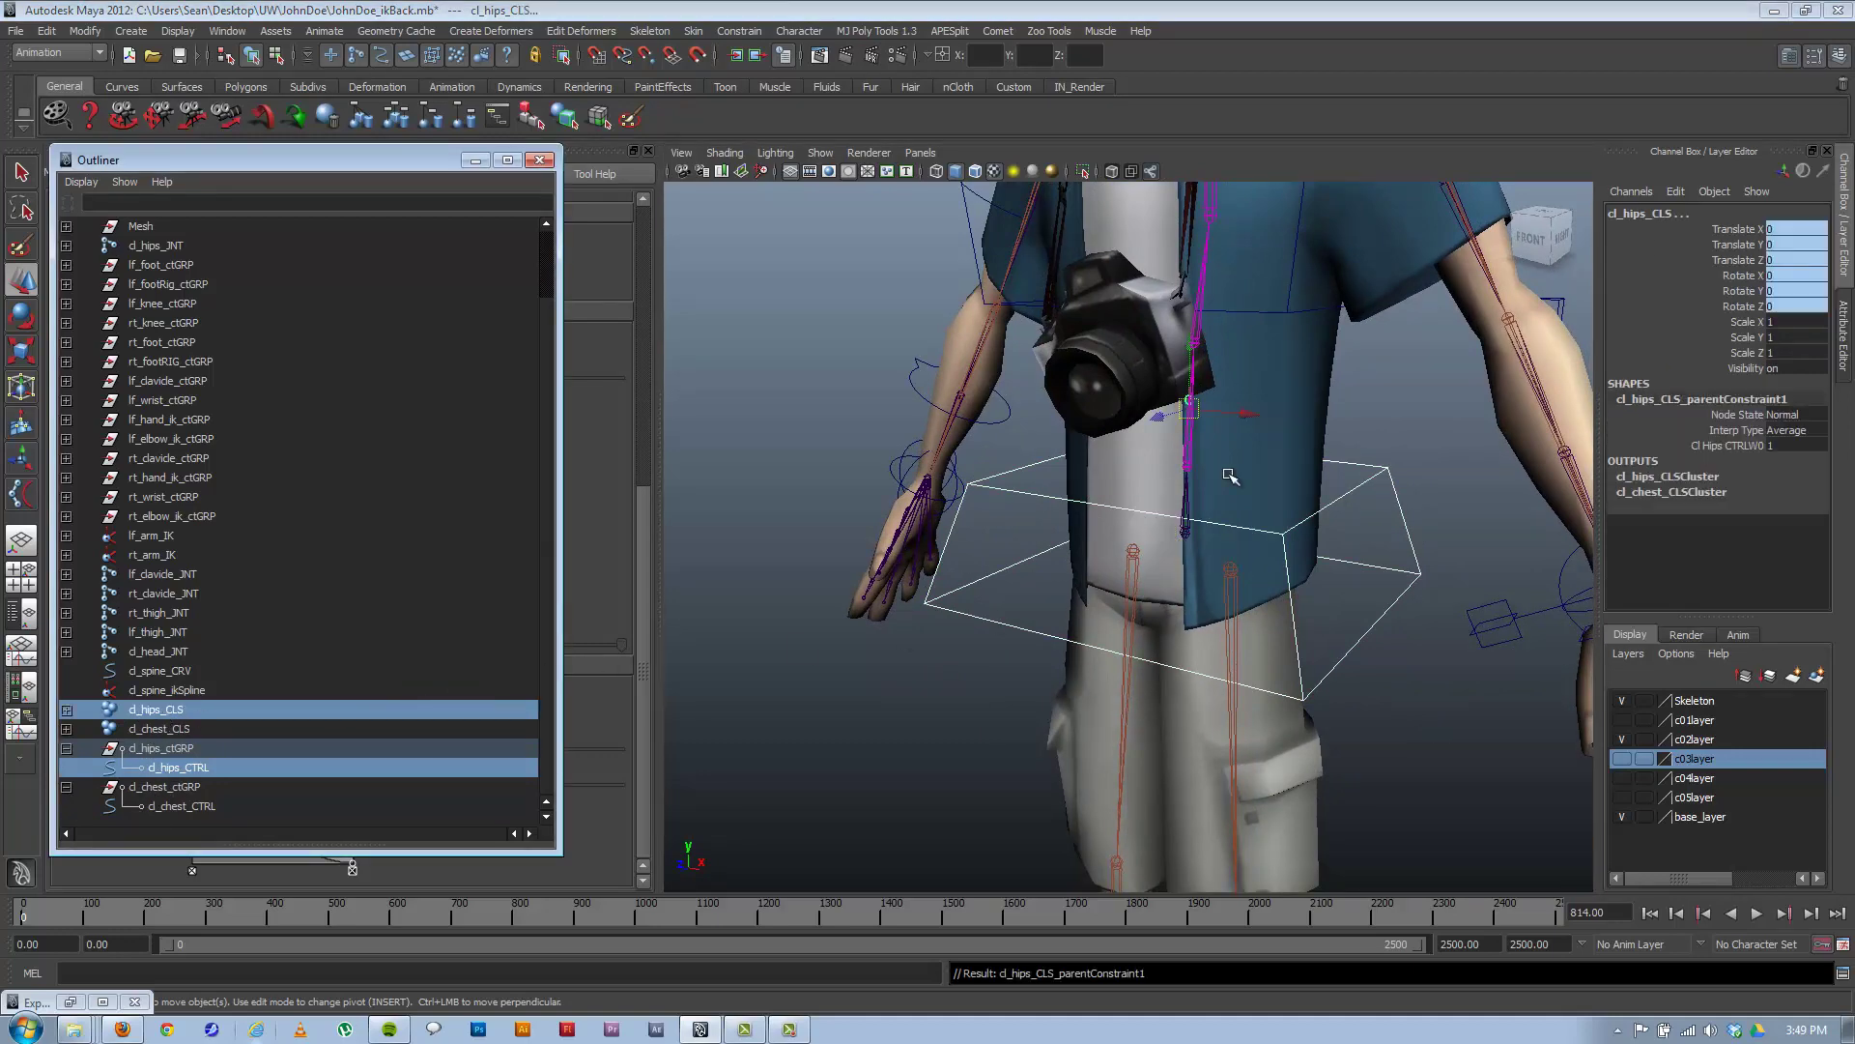
Test the hips cluster by moving cl_hips_CTRL about 6.4 units in Z, and undo the move.
alt+right_drag(1300, 483, 1157, 473)
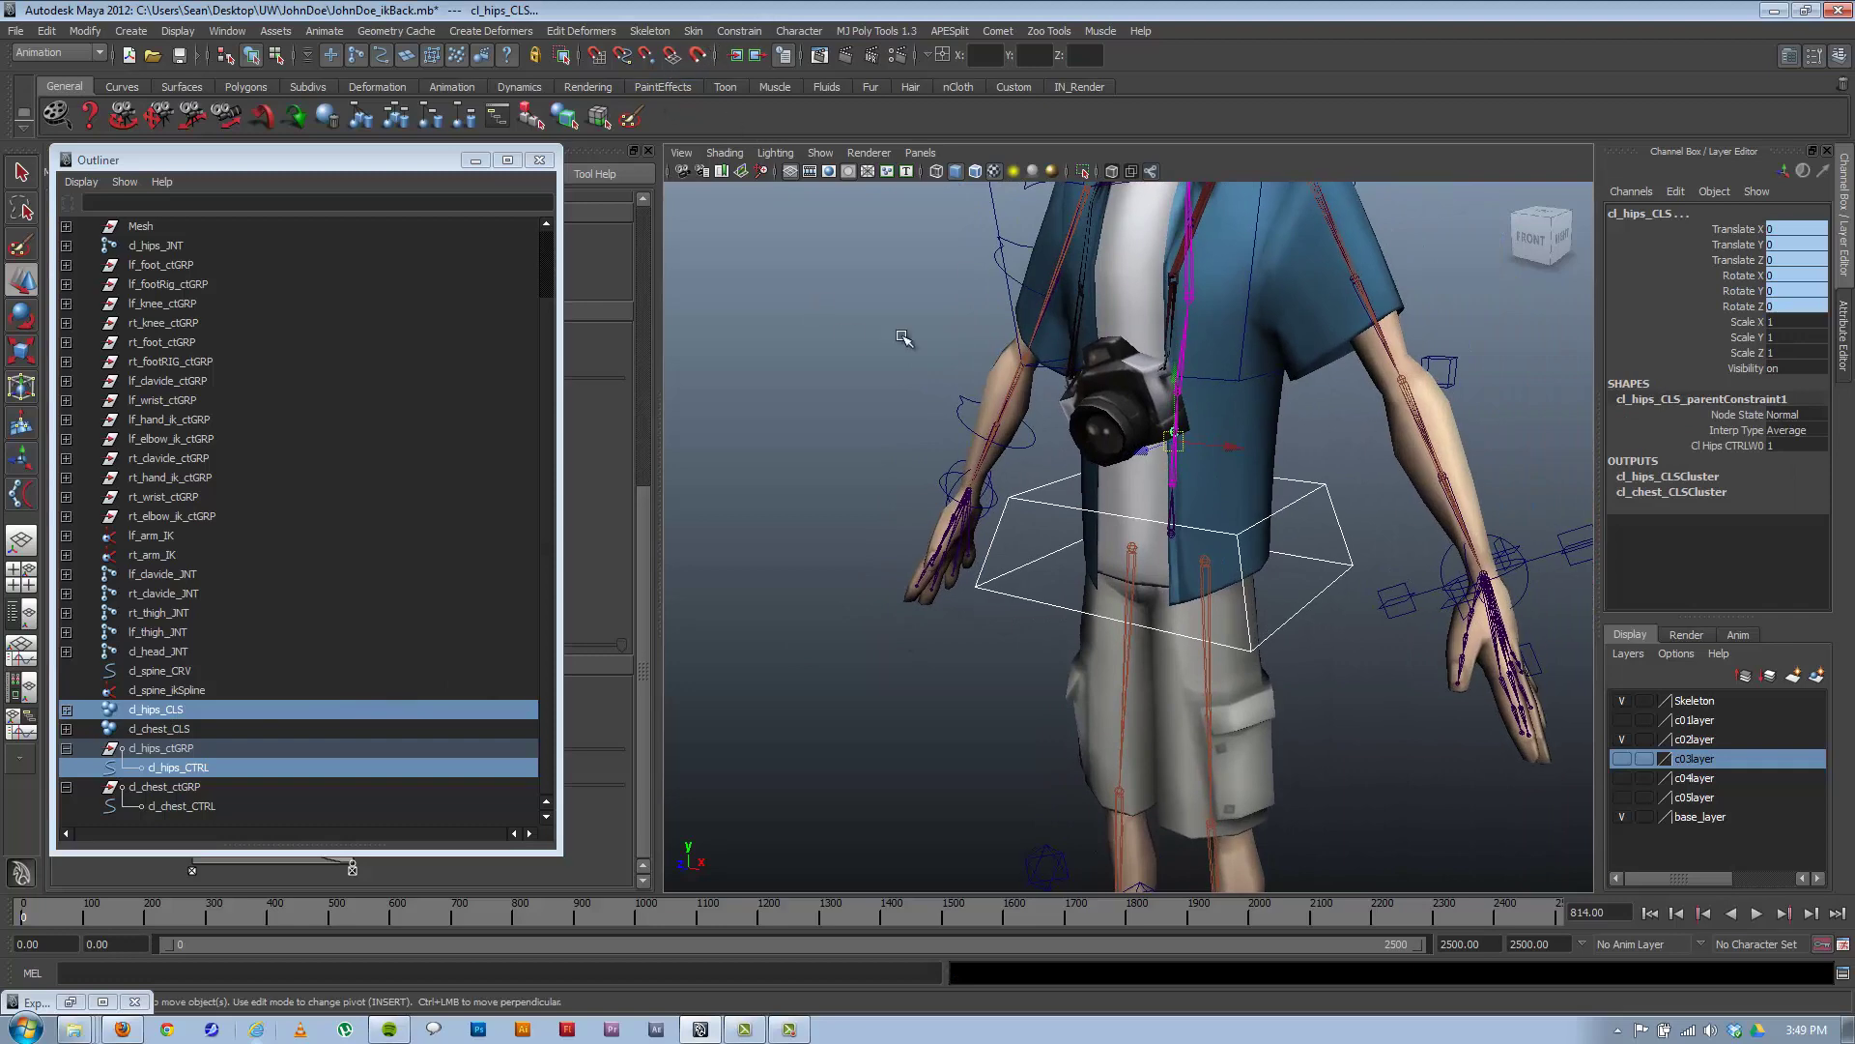
alt+drag(1159, 473, 1076, 569)
click(1331, 499)
key(ctrl+z)
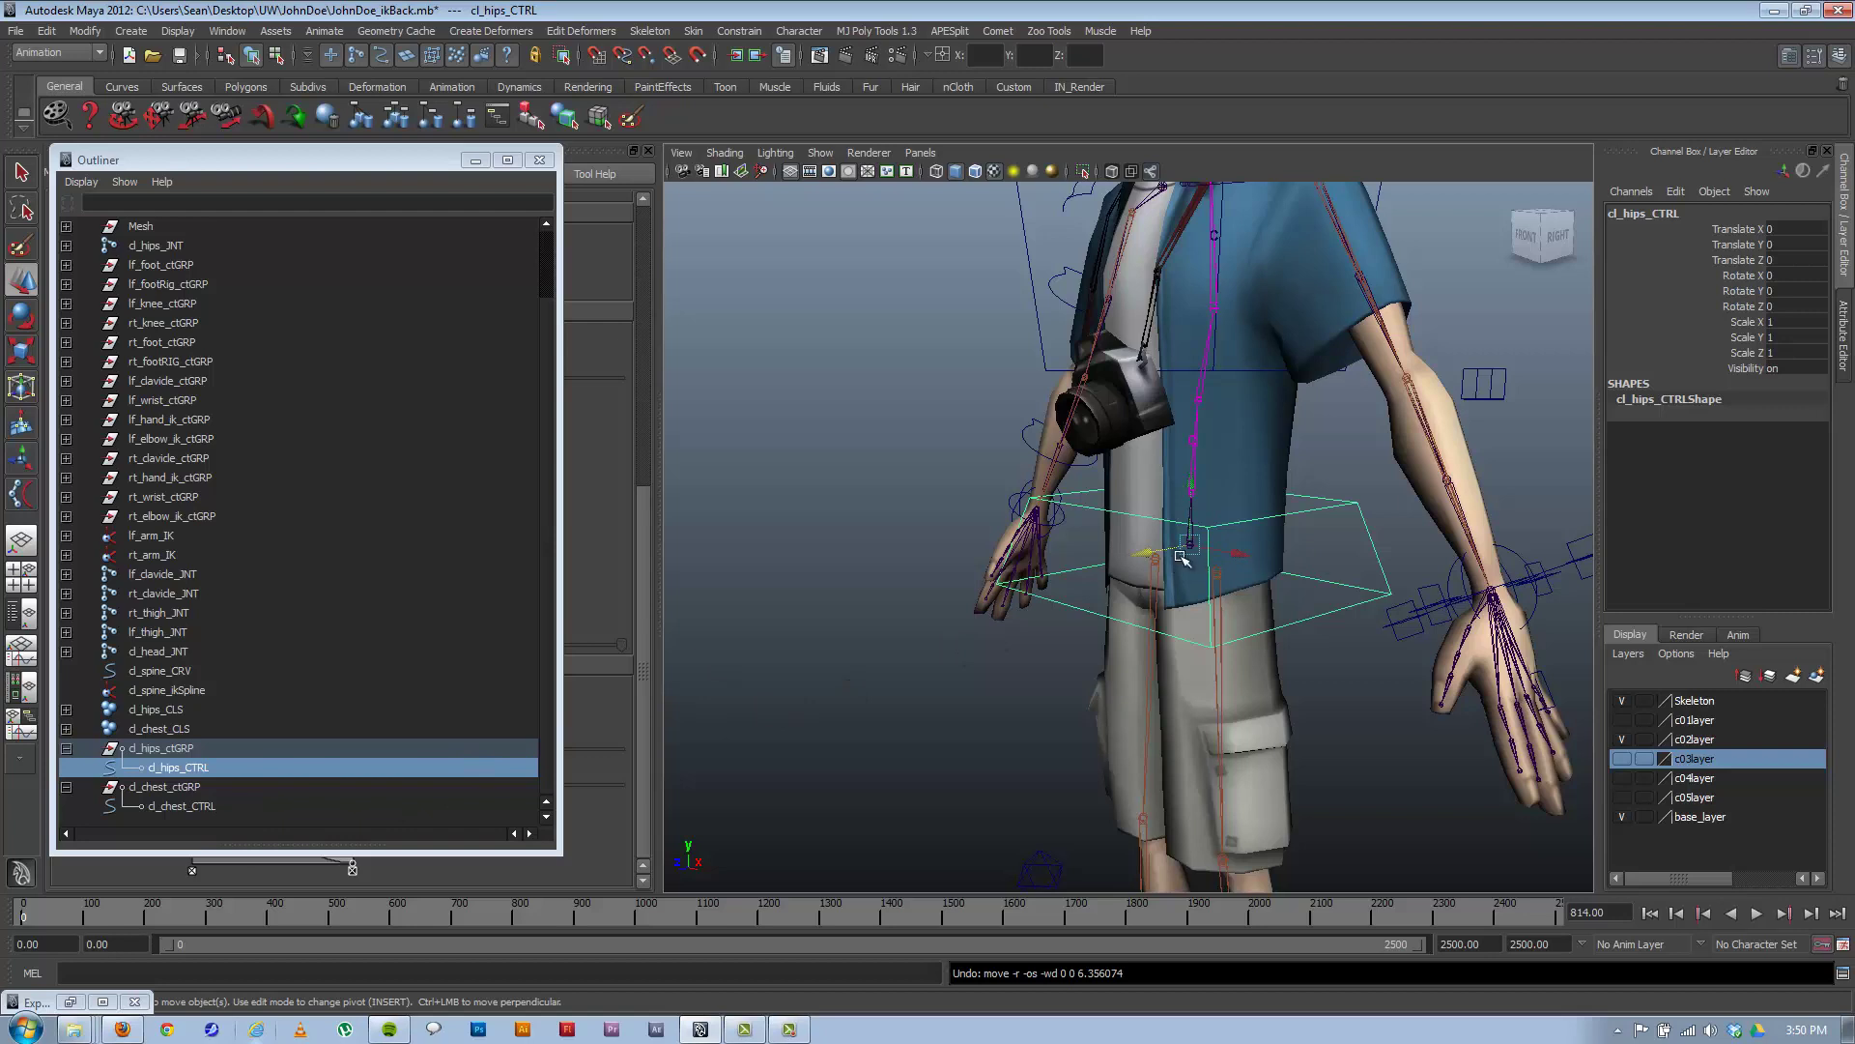
Parent-constrain the root joint cl_hips_JNT to cl_hips_CTRL.
drag(1331, 471, 1350, 527)
key(q)
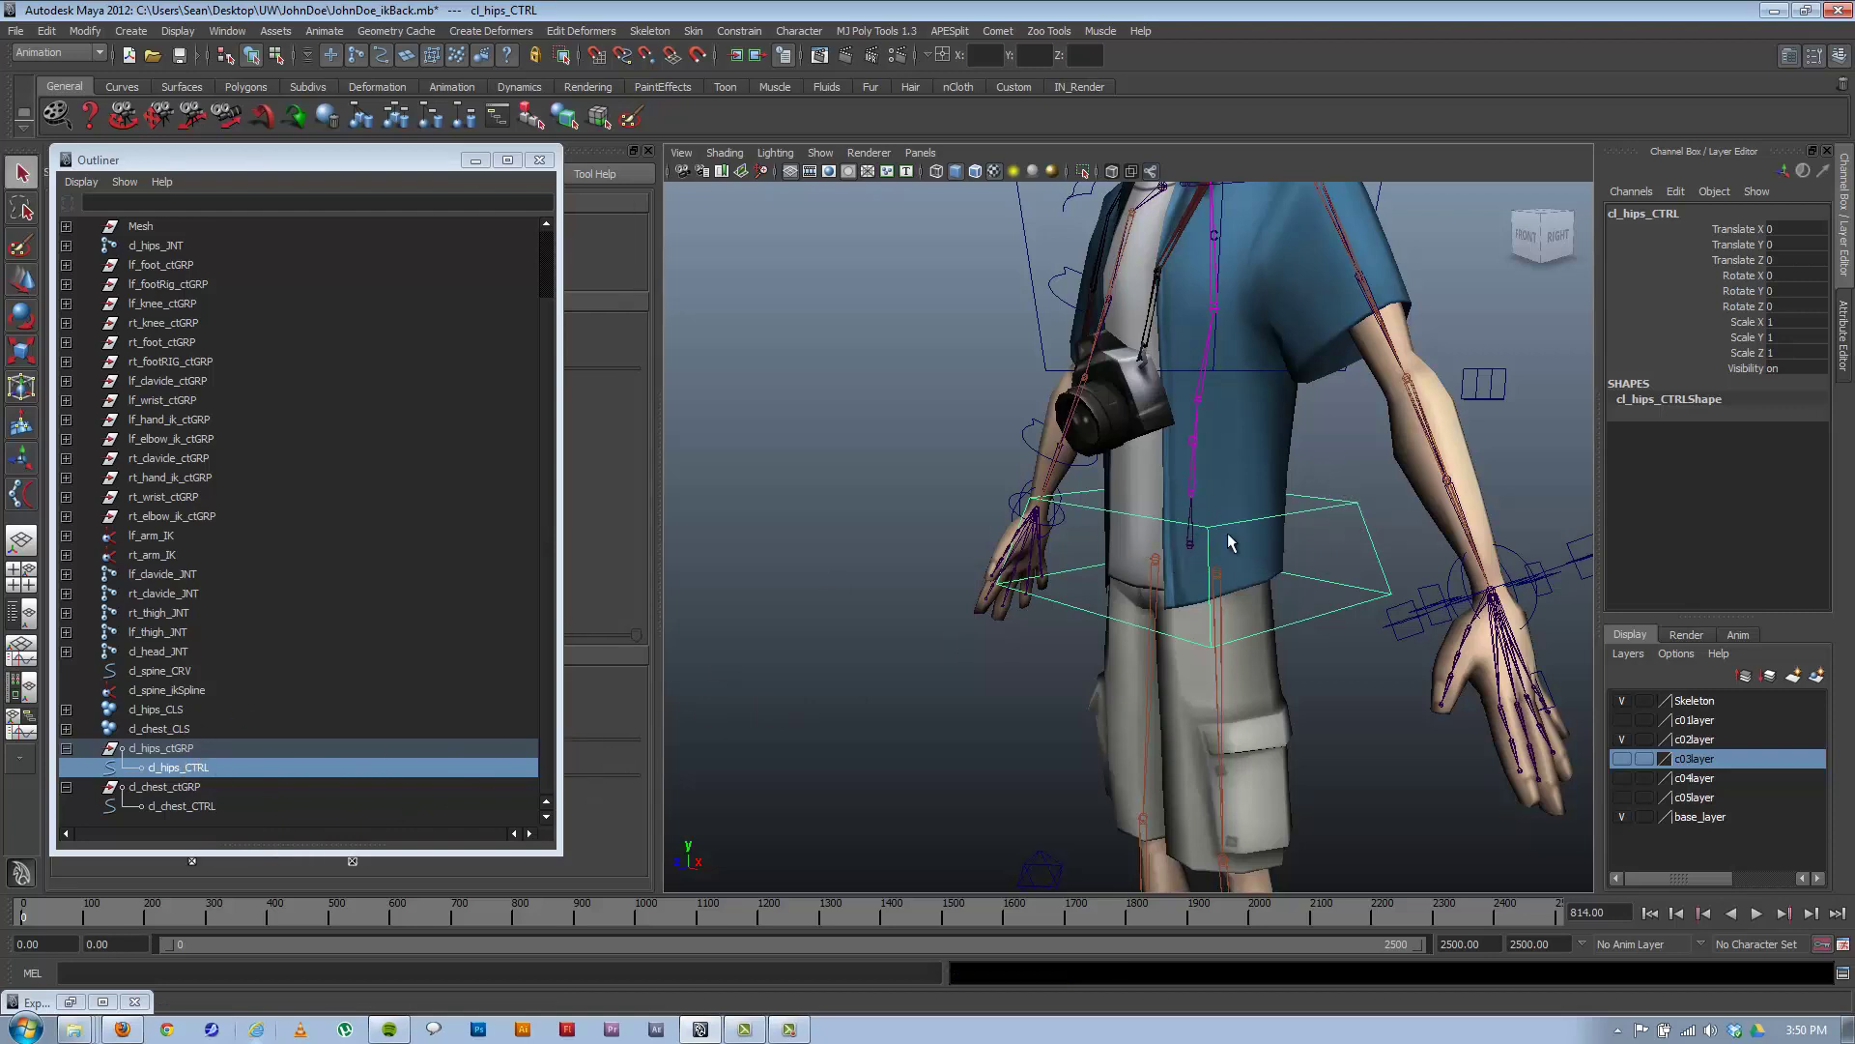
click(1192, 547)
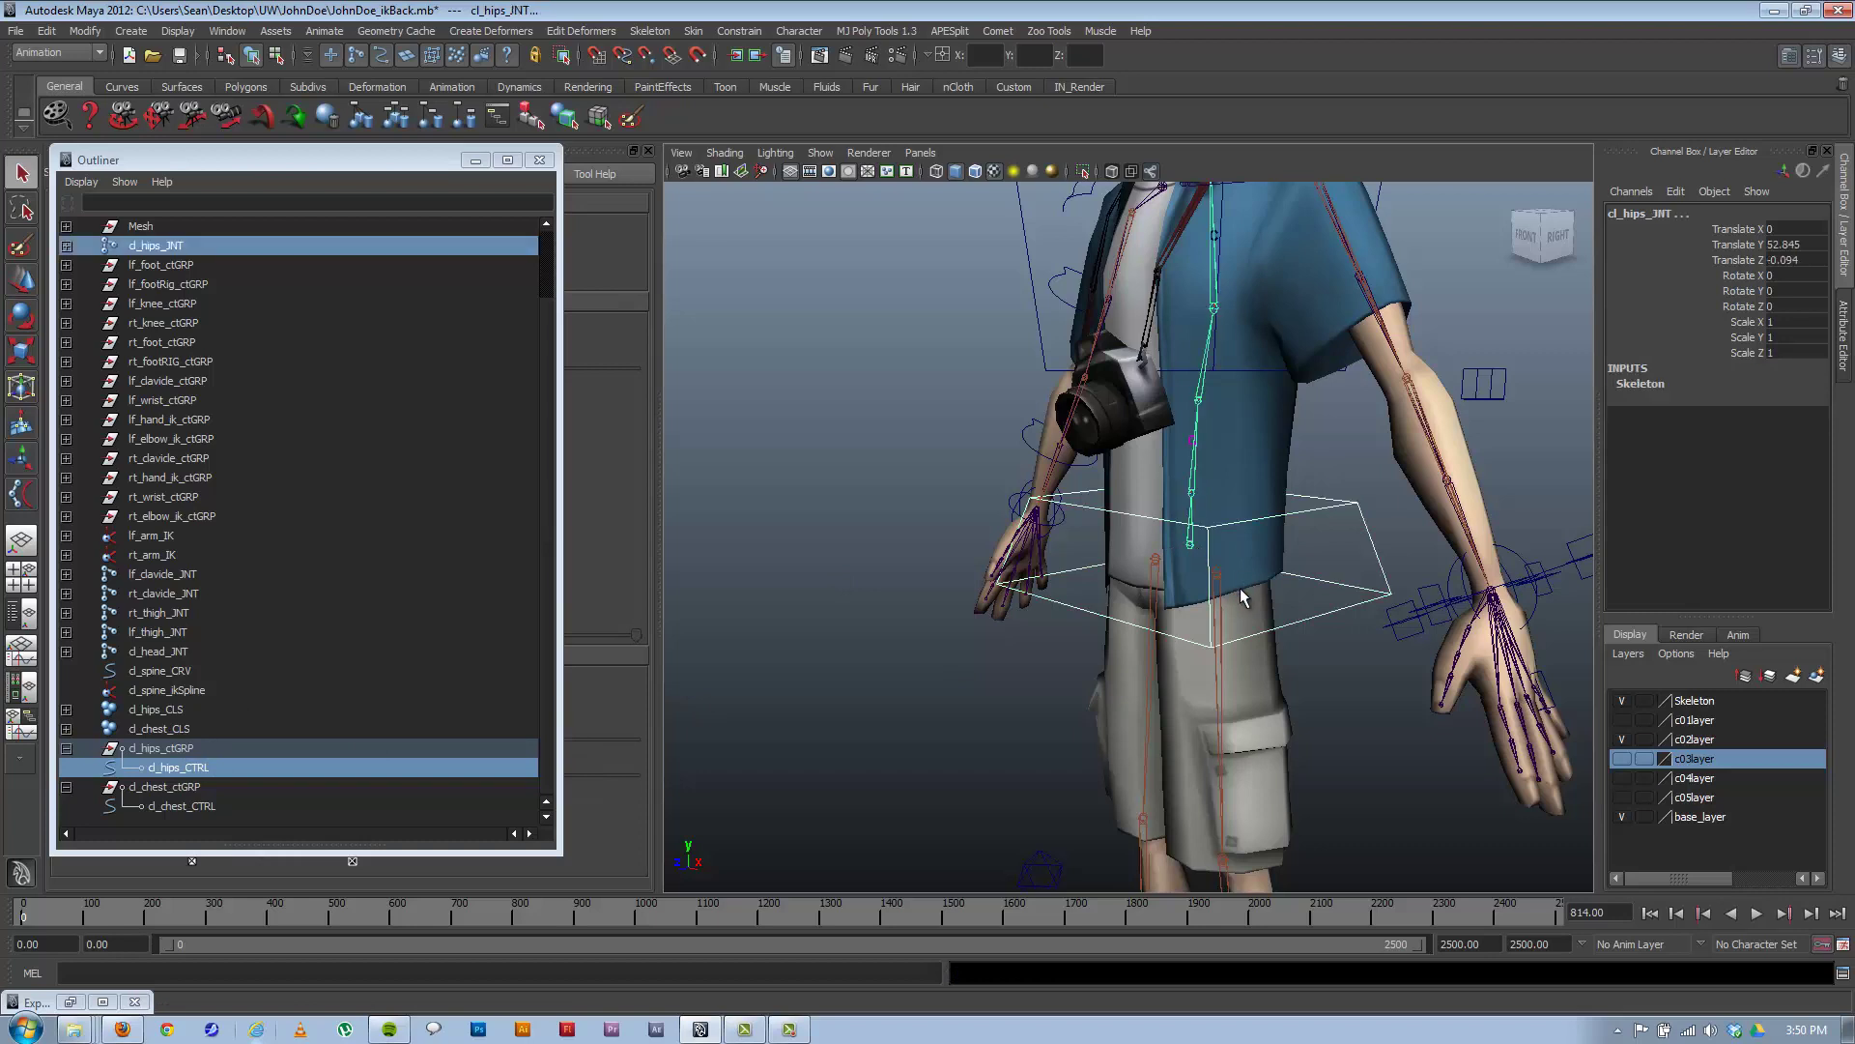
click(731, 31)
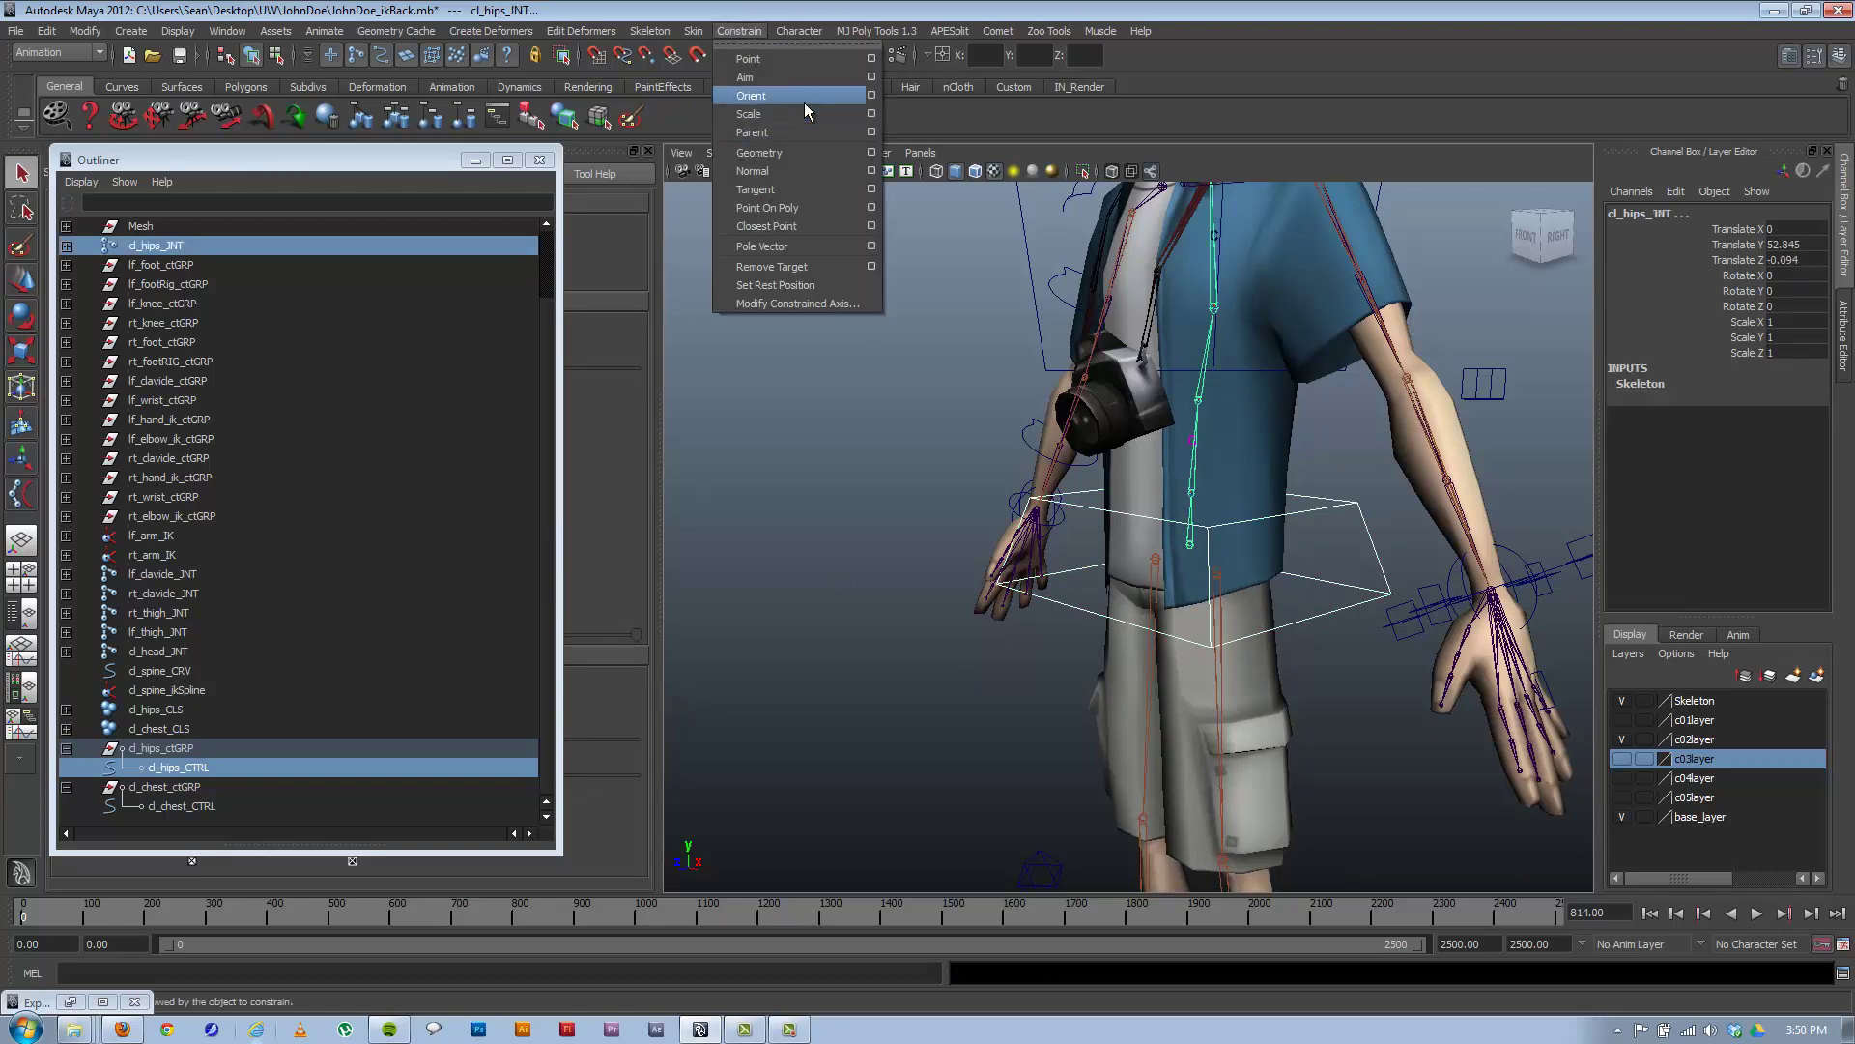
click(792, 135)
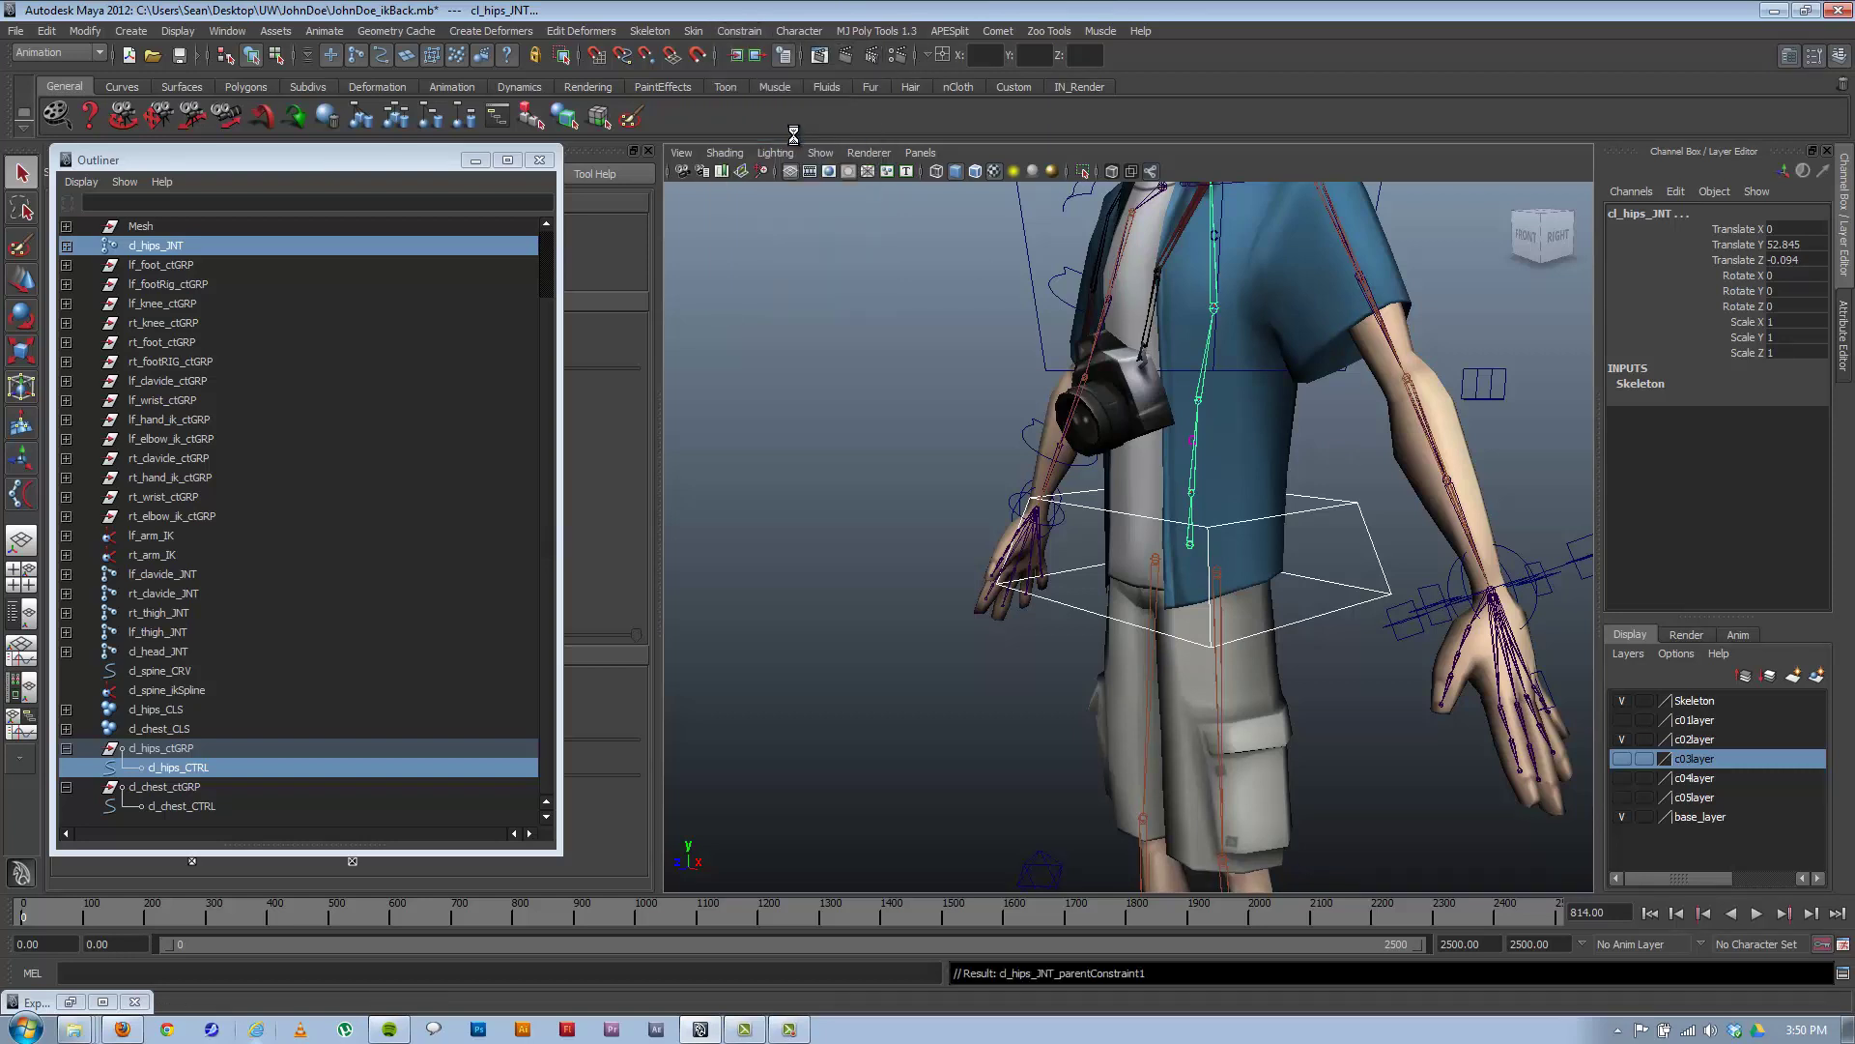
Test the hips joint by moving cl_hips_CTRL and rotating it about -23.6° in Y, undoing each change.
click(1345, 509)
key(w)
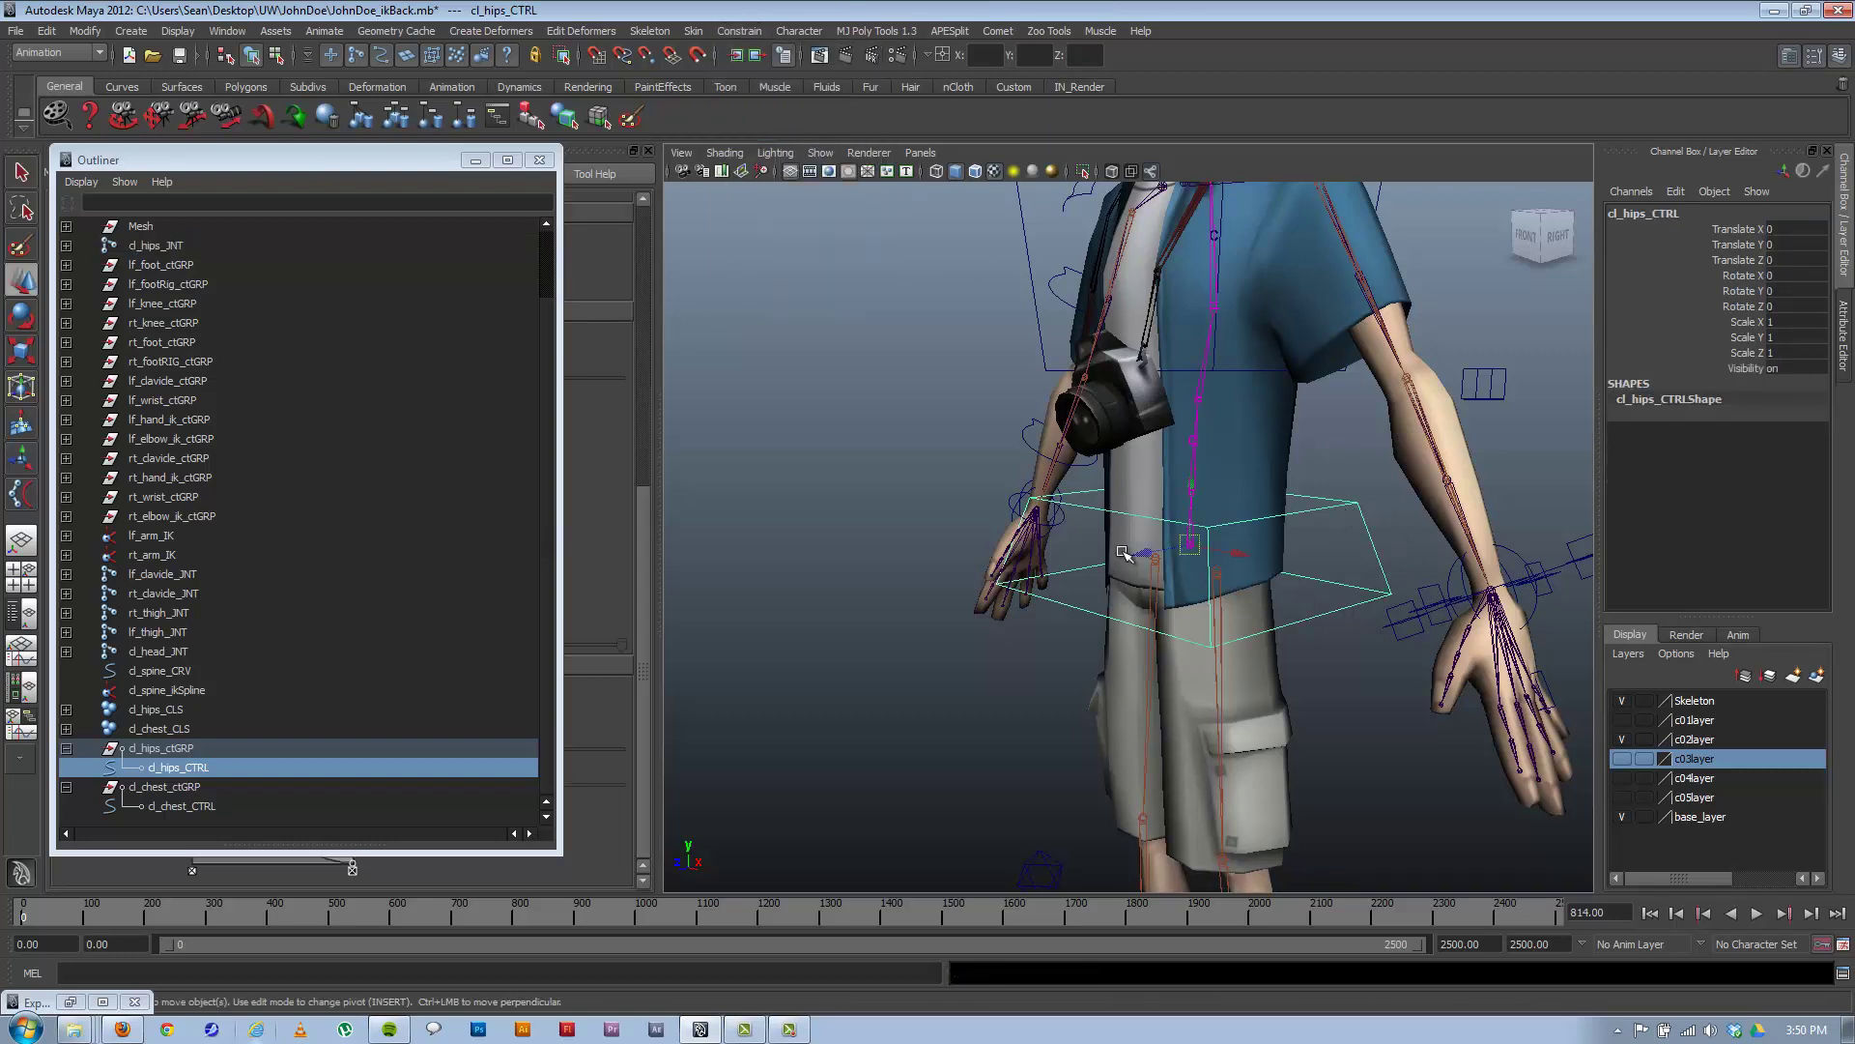
drag(1119, 548, 1202, 545)
key(ctrl+z)
key(e)
click(1530, 236)
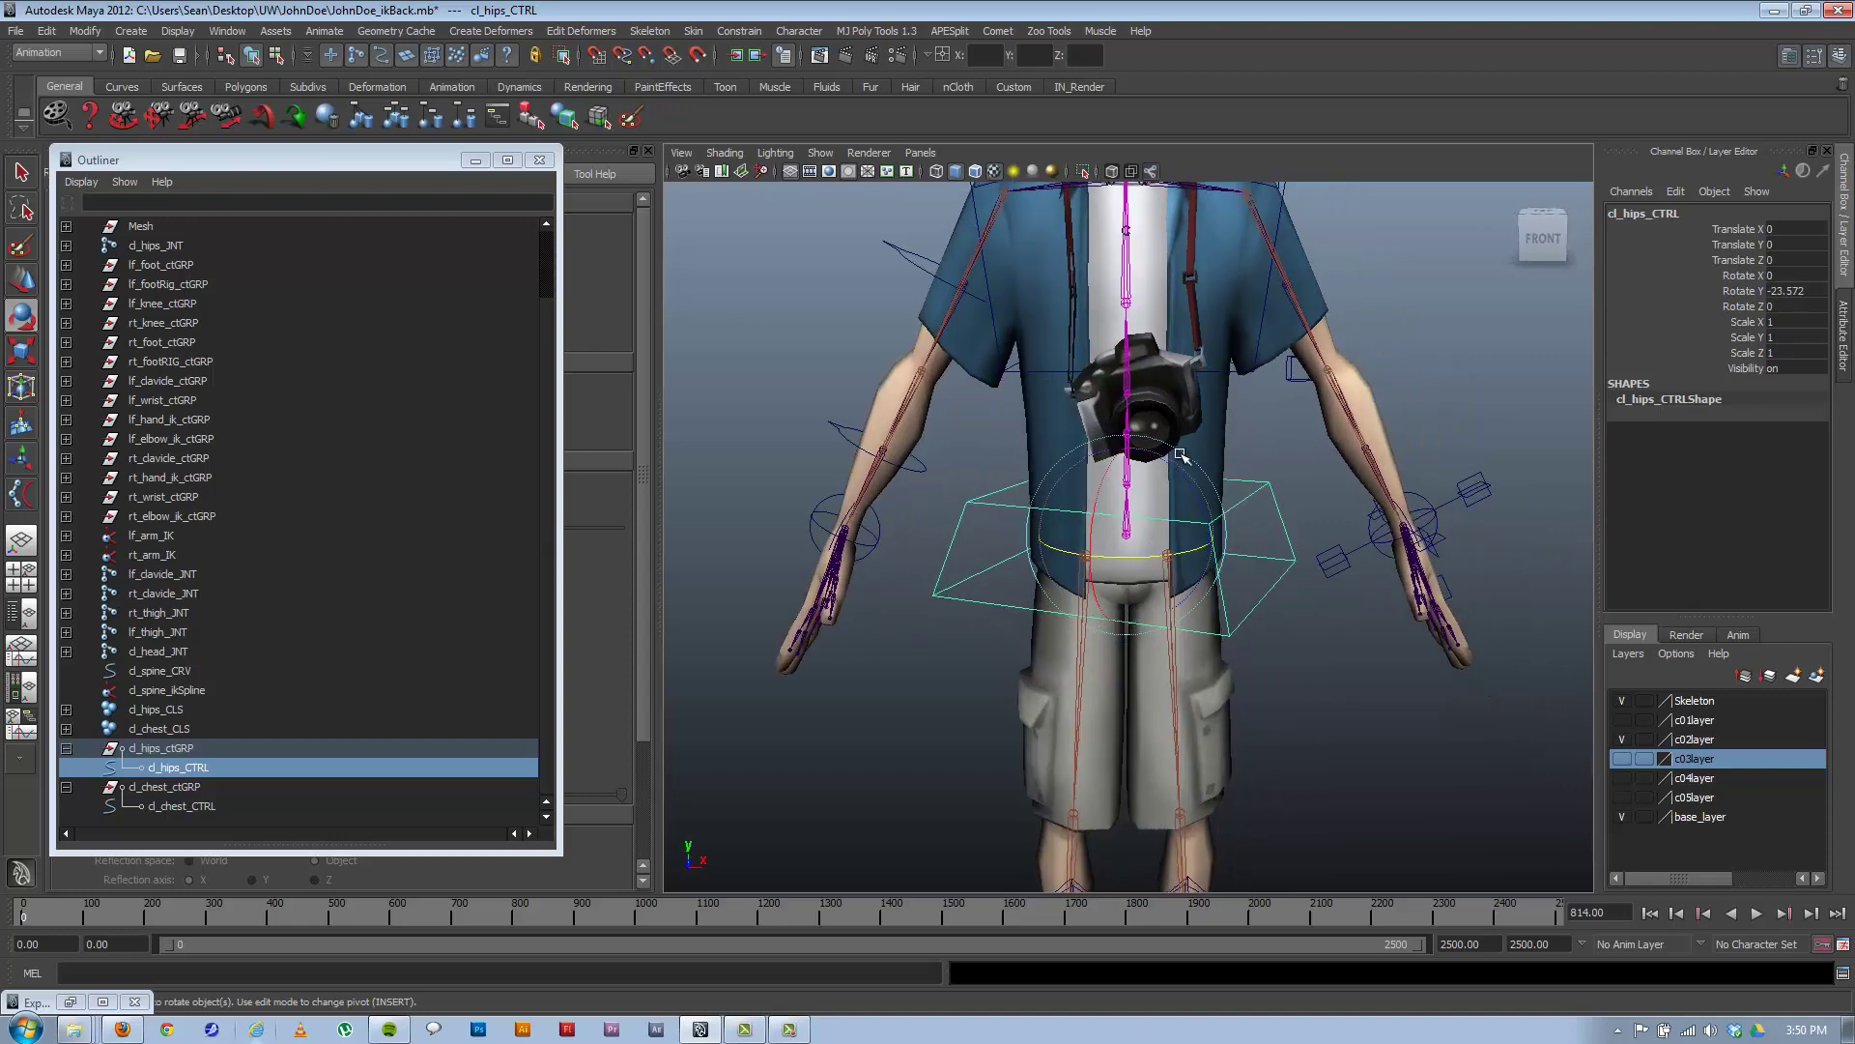
key(ctrl+z)
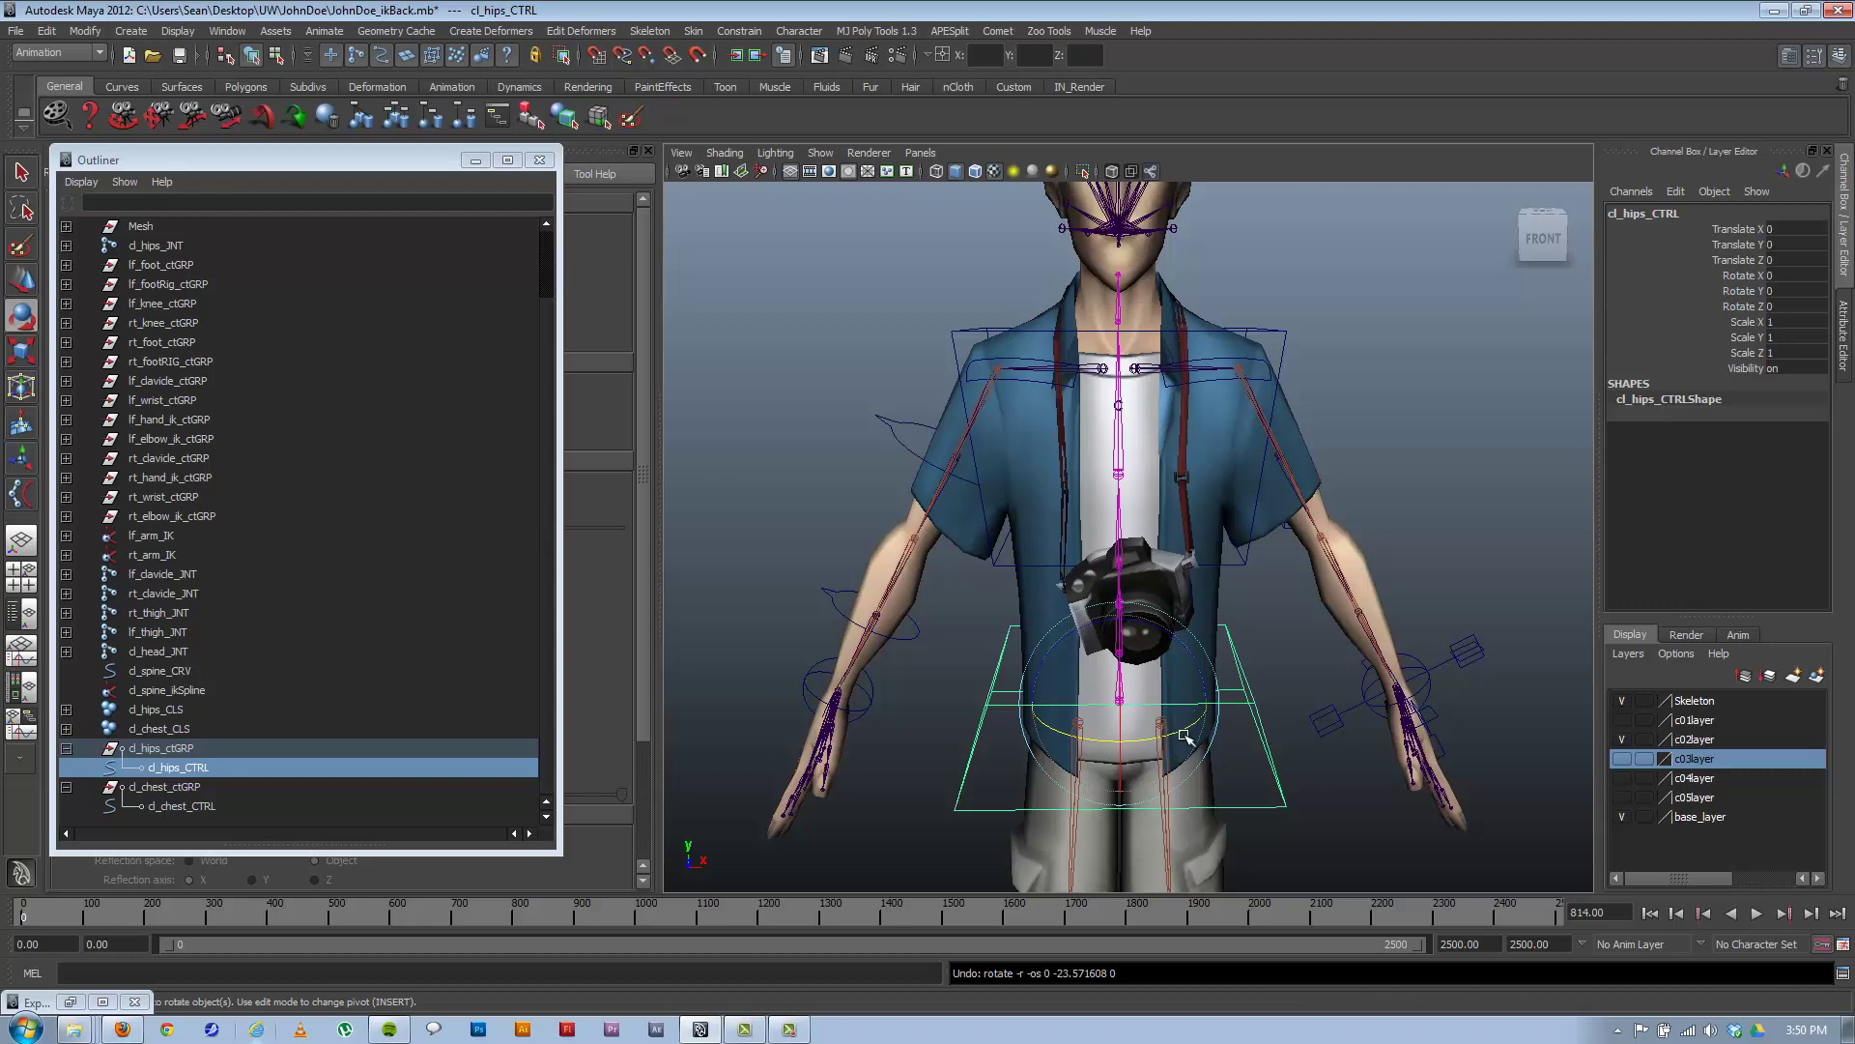
Rotate cl_hips_CTRL about -75.6° in Y, check the spine from the side, and undo the rotation.
drag(1185, 729, 1092, 546)
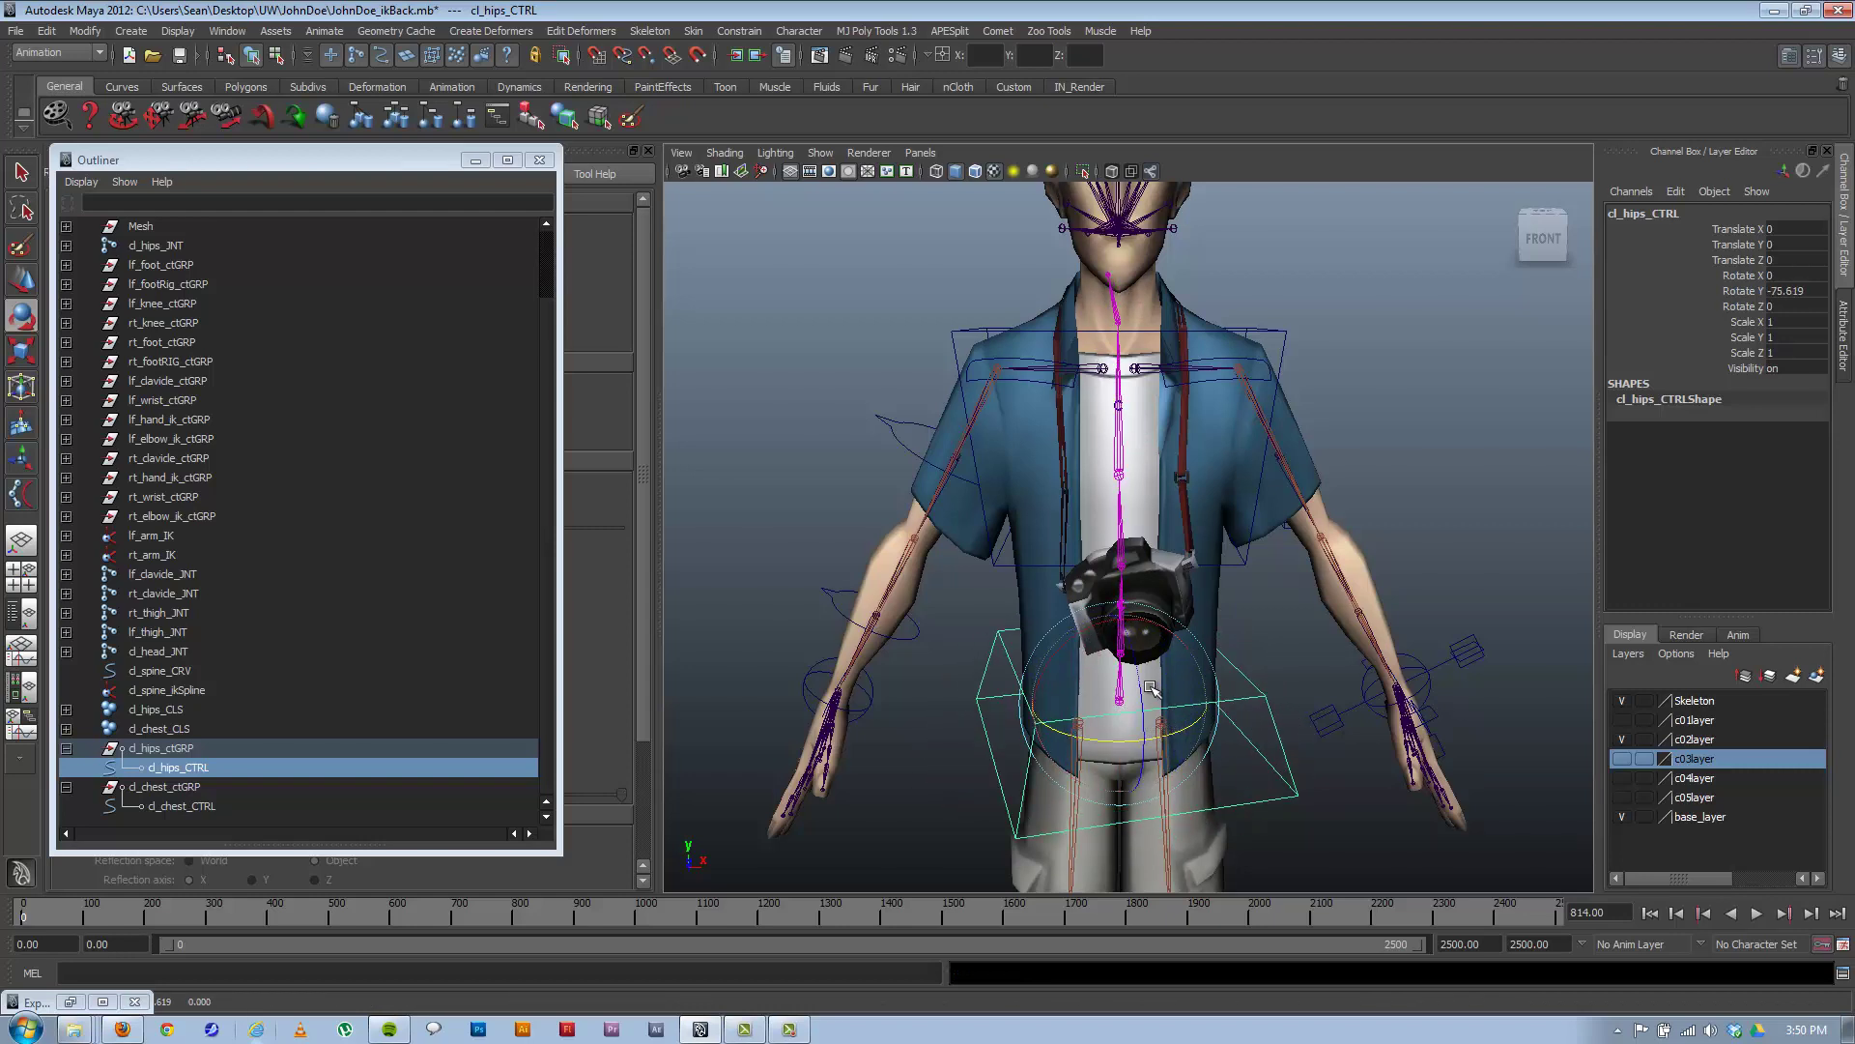
alt+drag(1138, 674, 1230, 663)
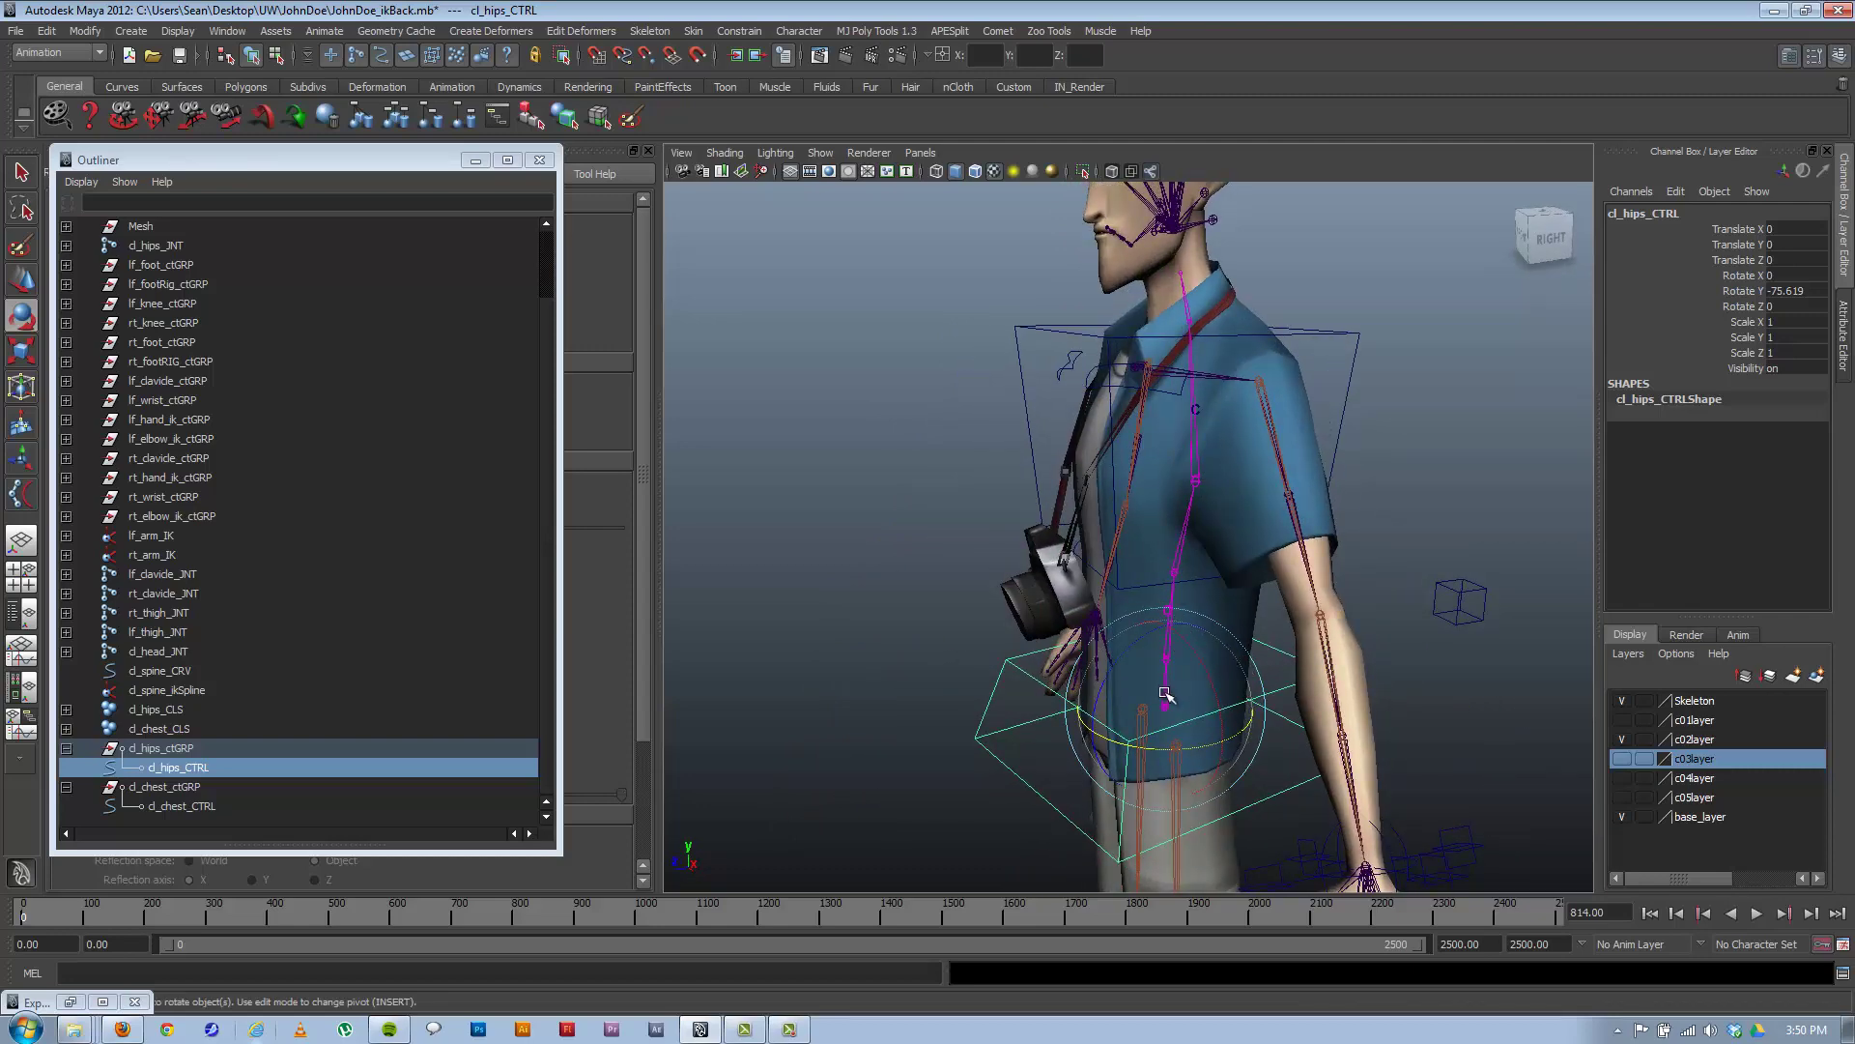
key(ctrl+z)
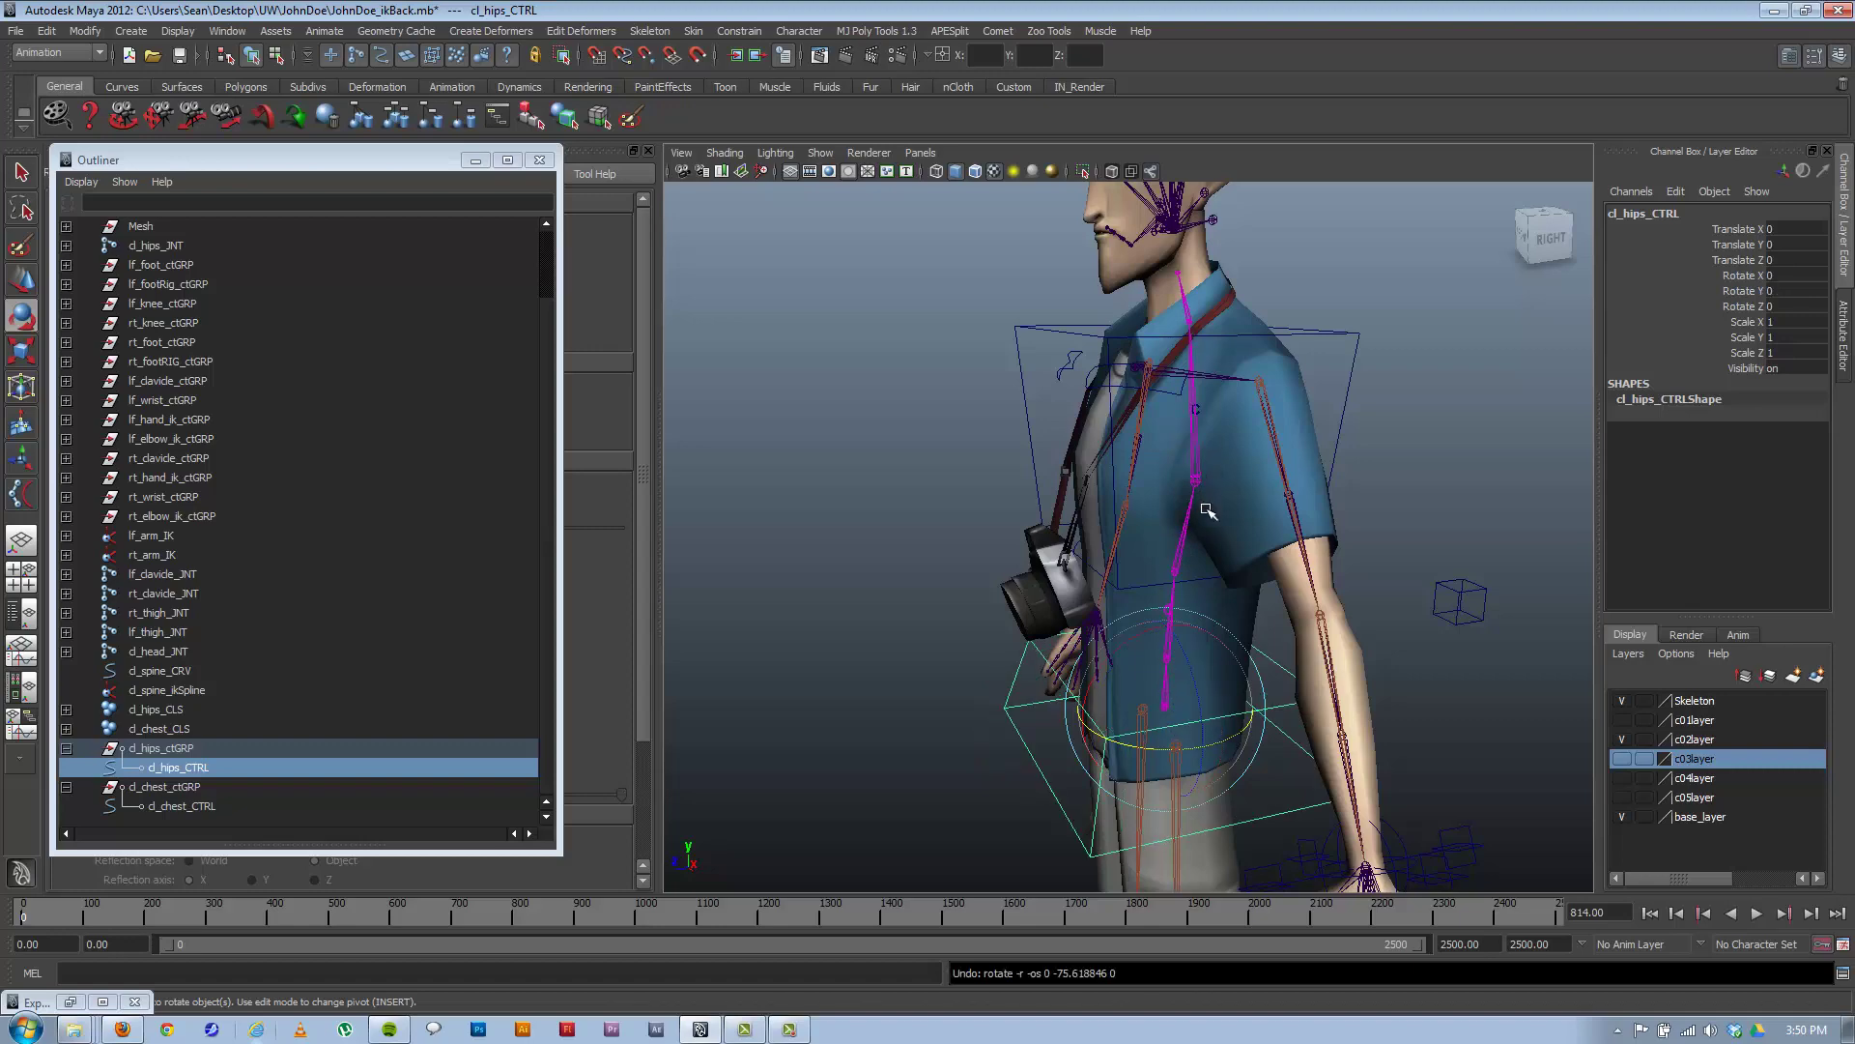
alt+drag(1073, 663, 1175, 711)
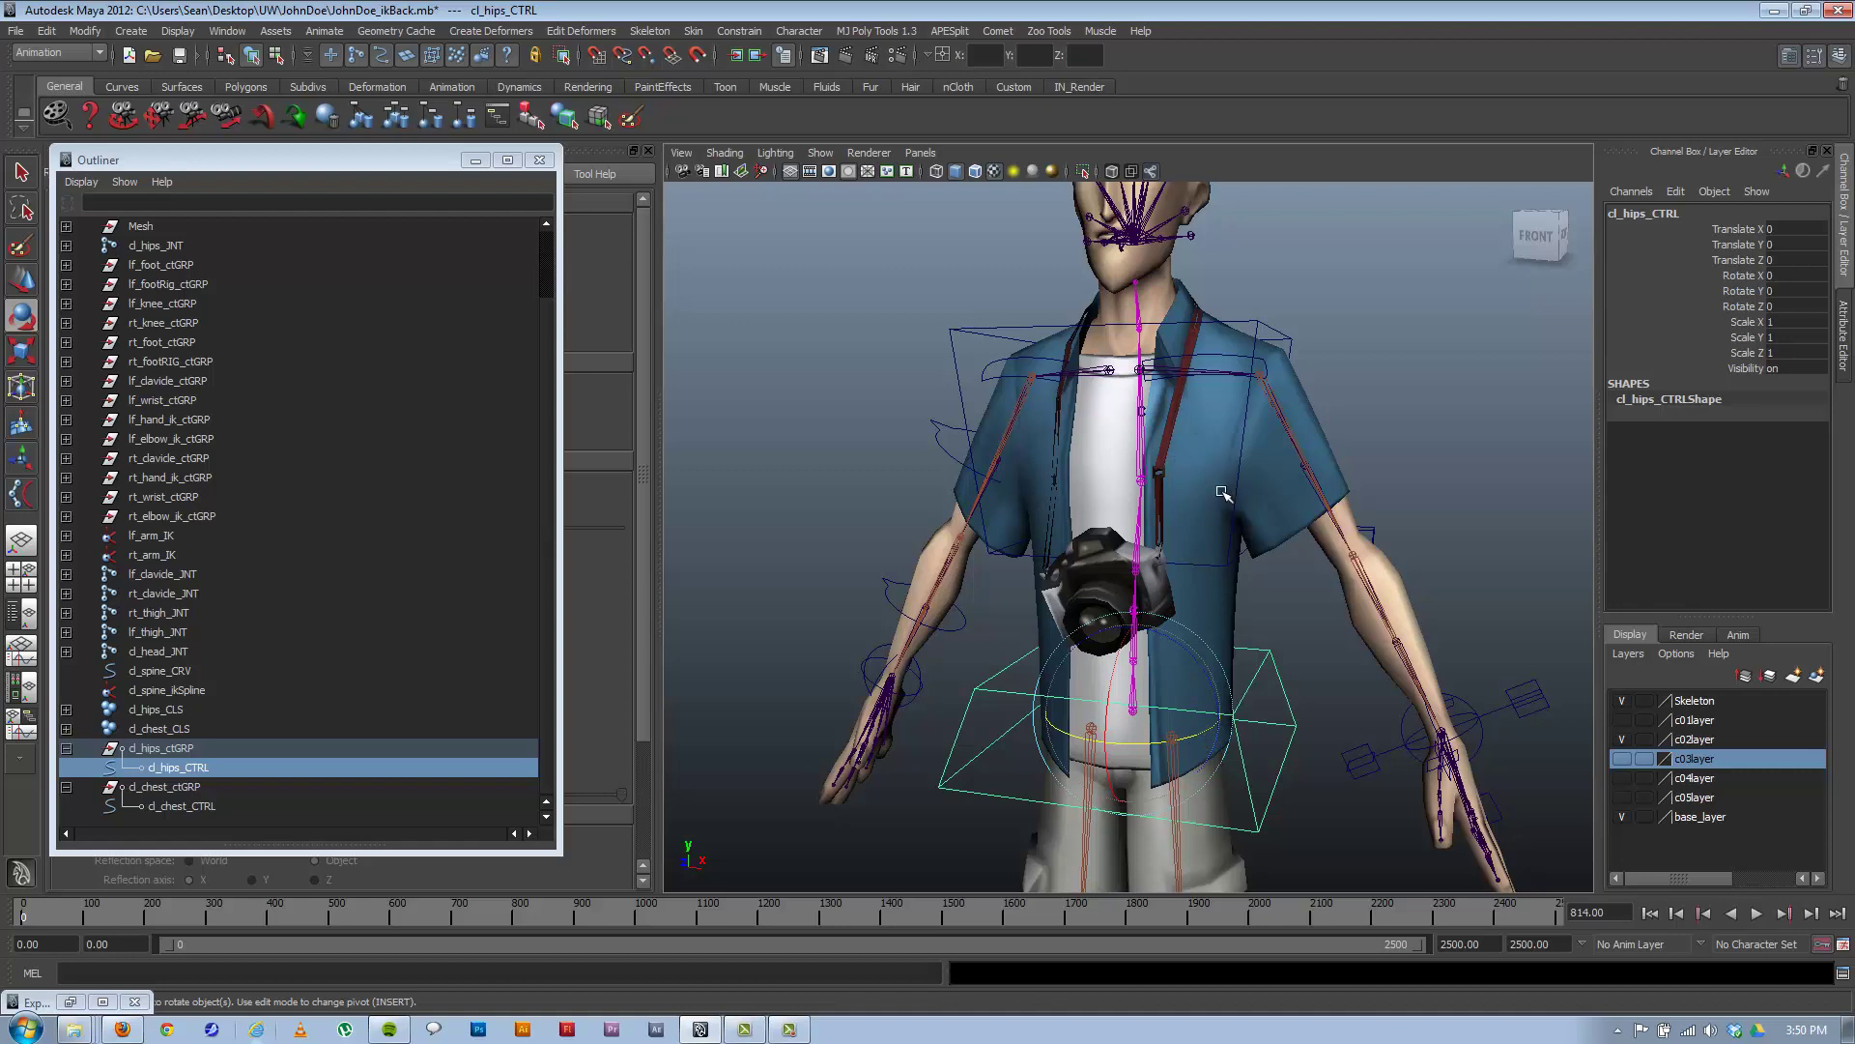
Test the spine's twist by rotating cl_chest_CTRL about 67.1° in Y, and undo the rotation.
click(1252, 404)
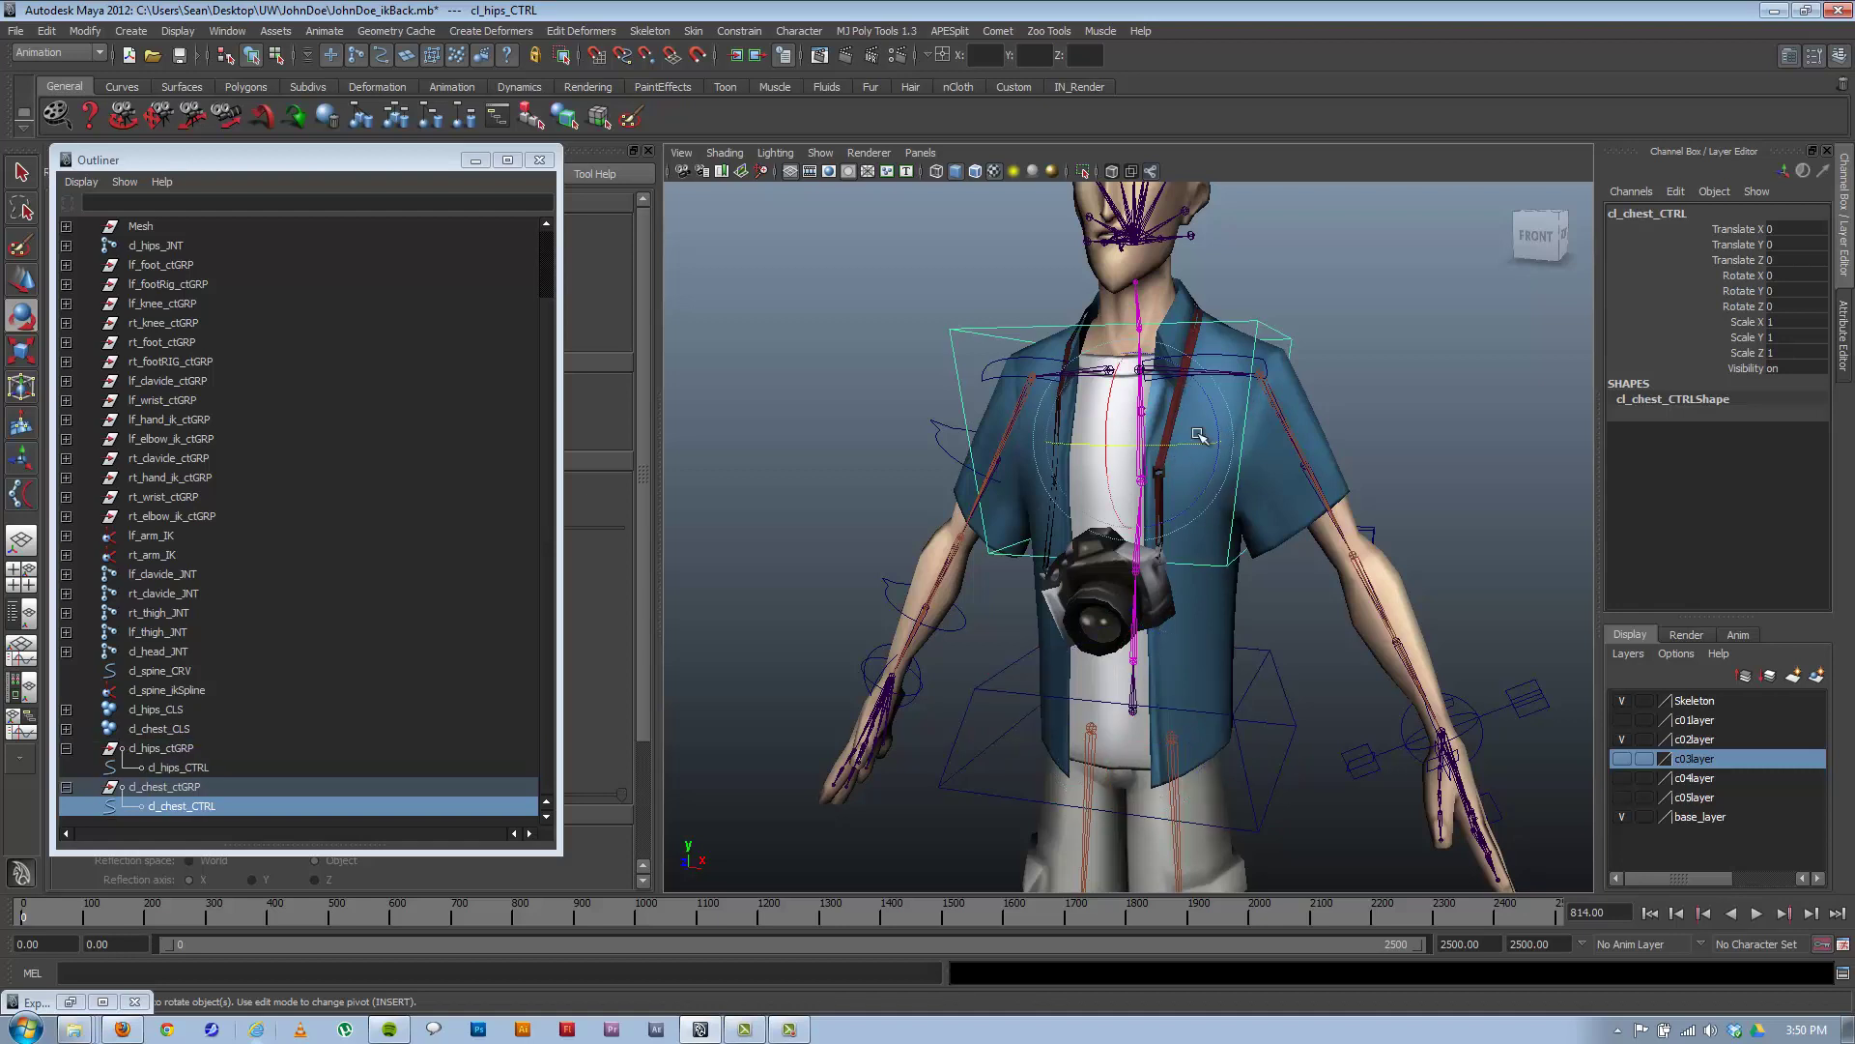
drag(1174, 444, 1238, 406)
key(ctrl+z)
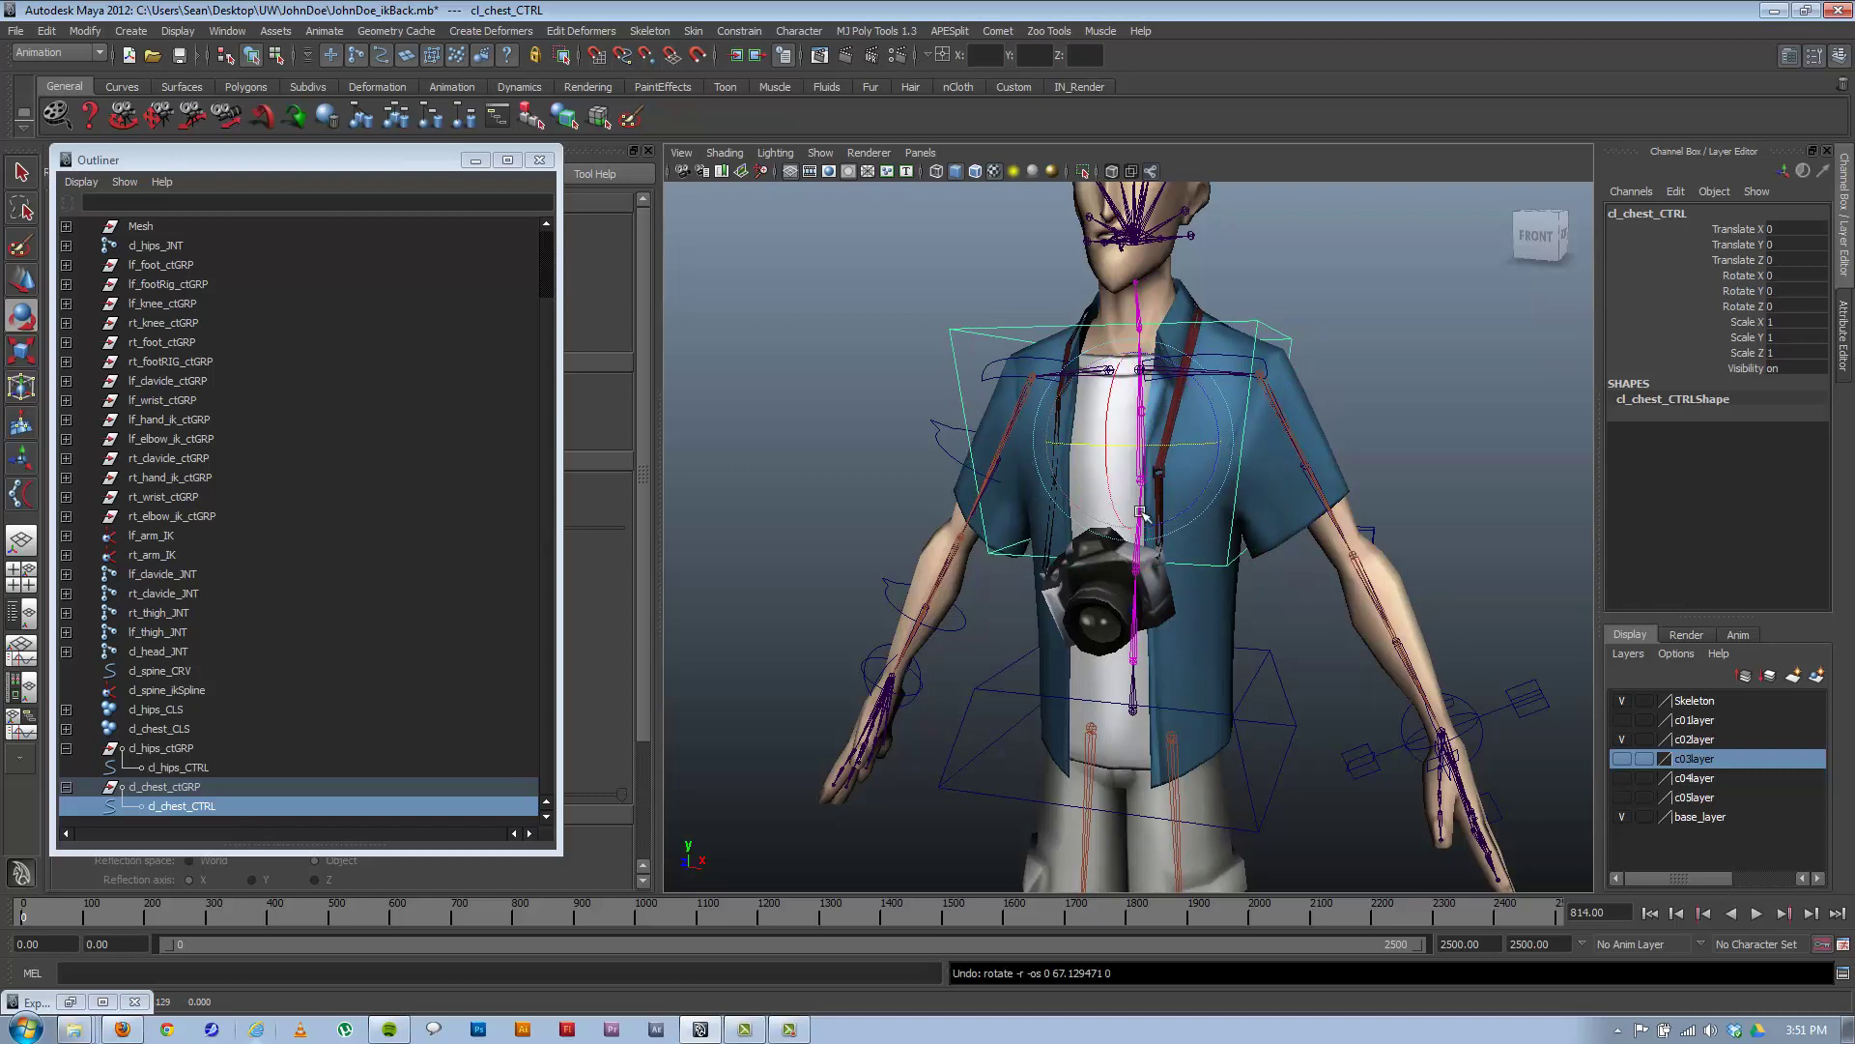
Rotate cl_hips_CTRL about -55.1° in Y to check the spine's twist, and undo the rotation.
alt+drag(1169, 614, 1229, 620)
click(1242, 711)
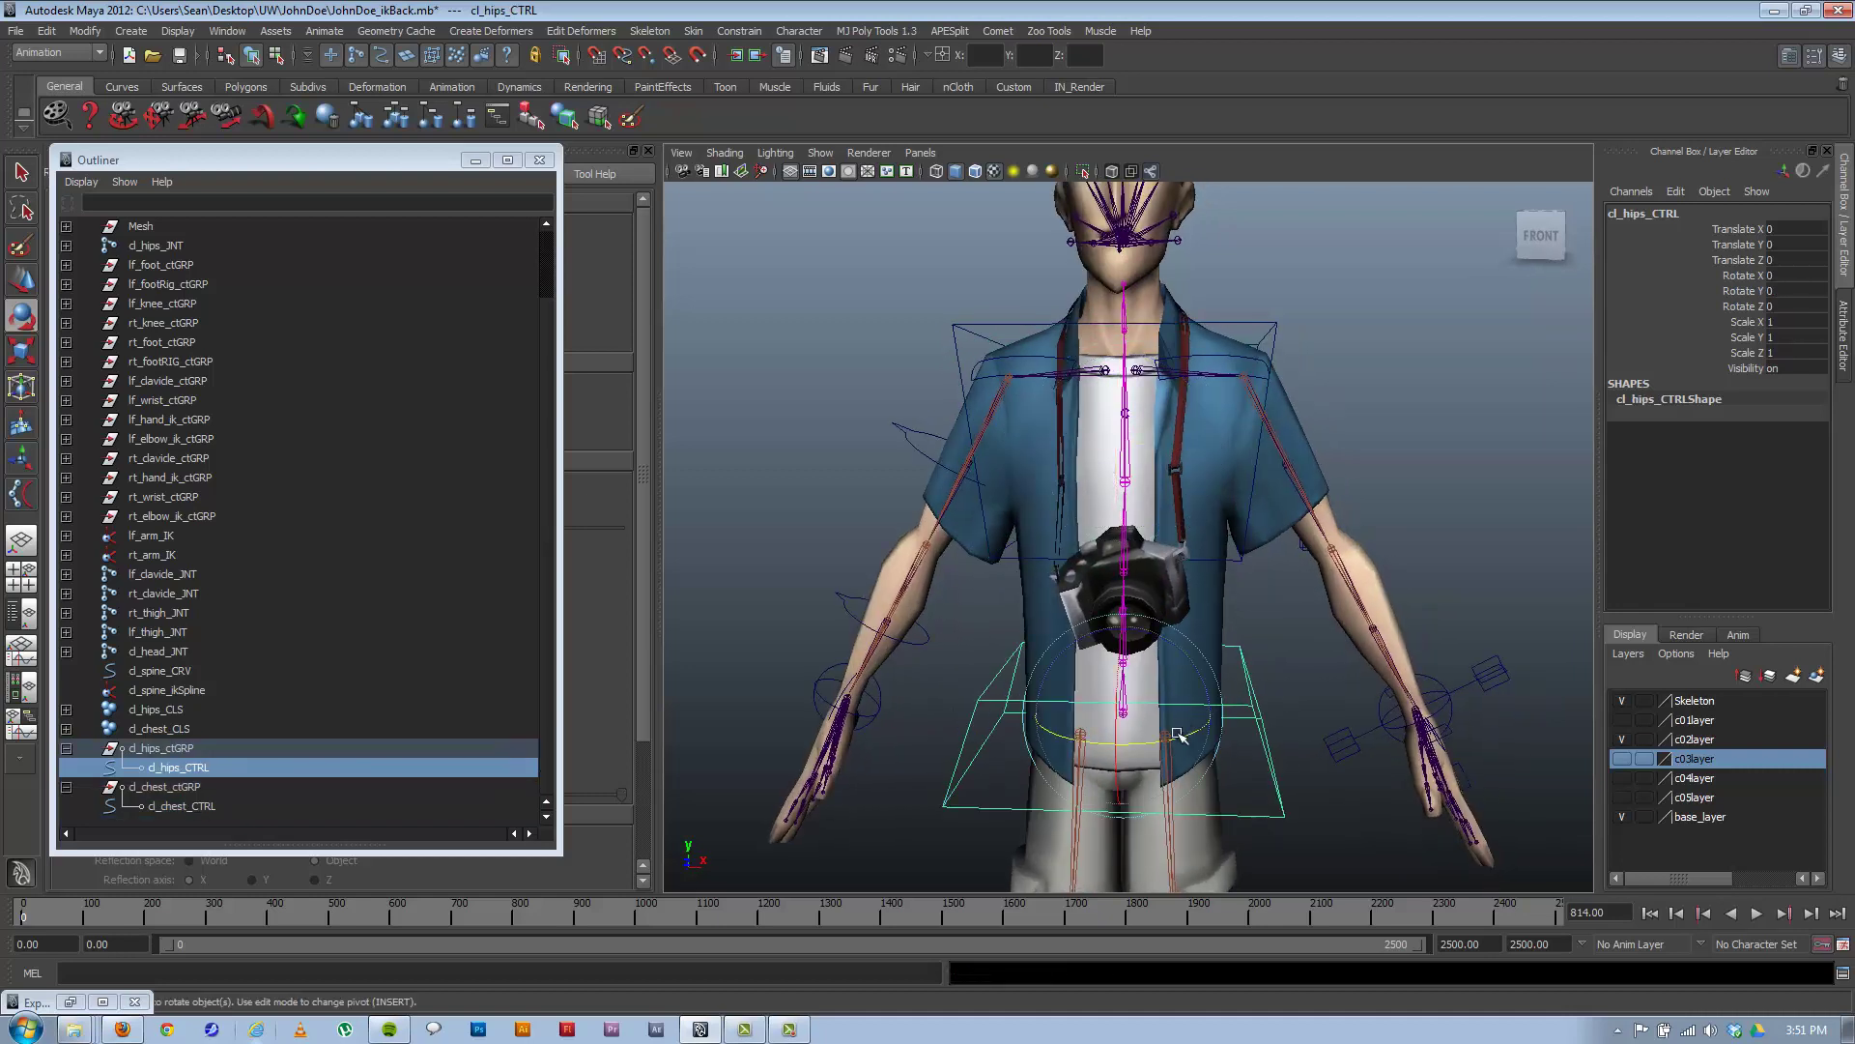
drag(1179, 736, 1103, 560)
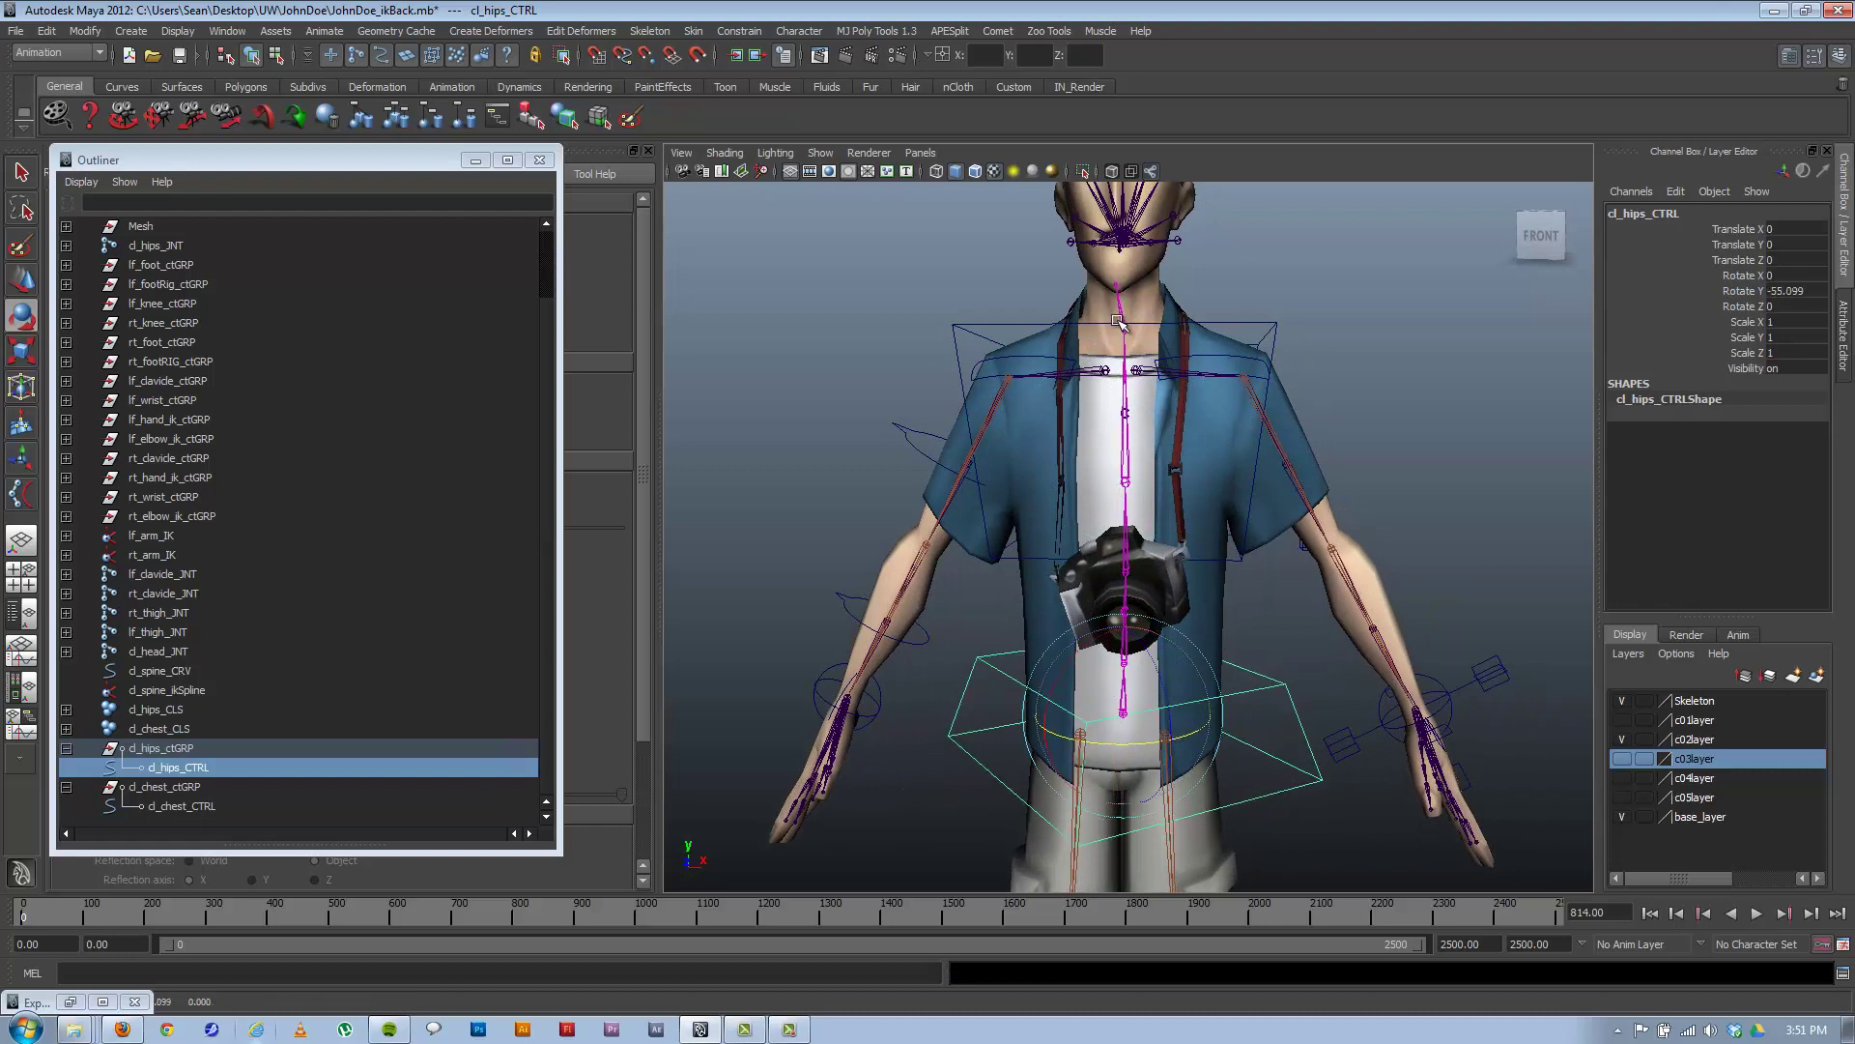
key(ctrl+z)
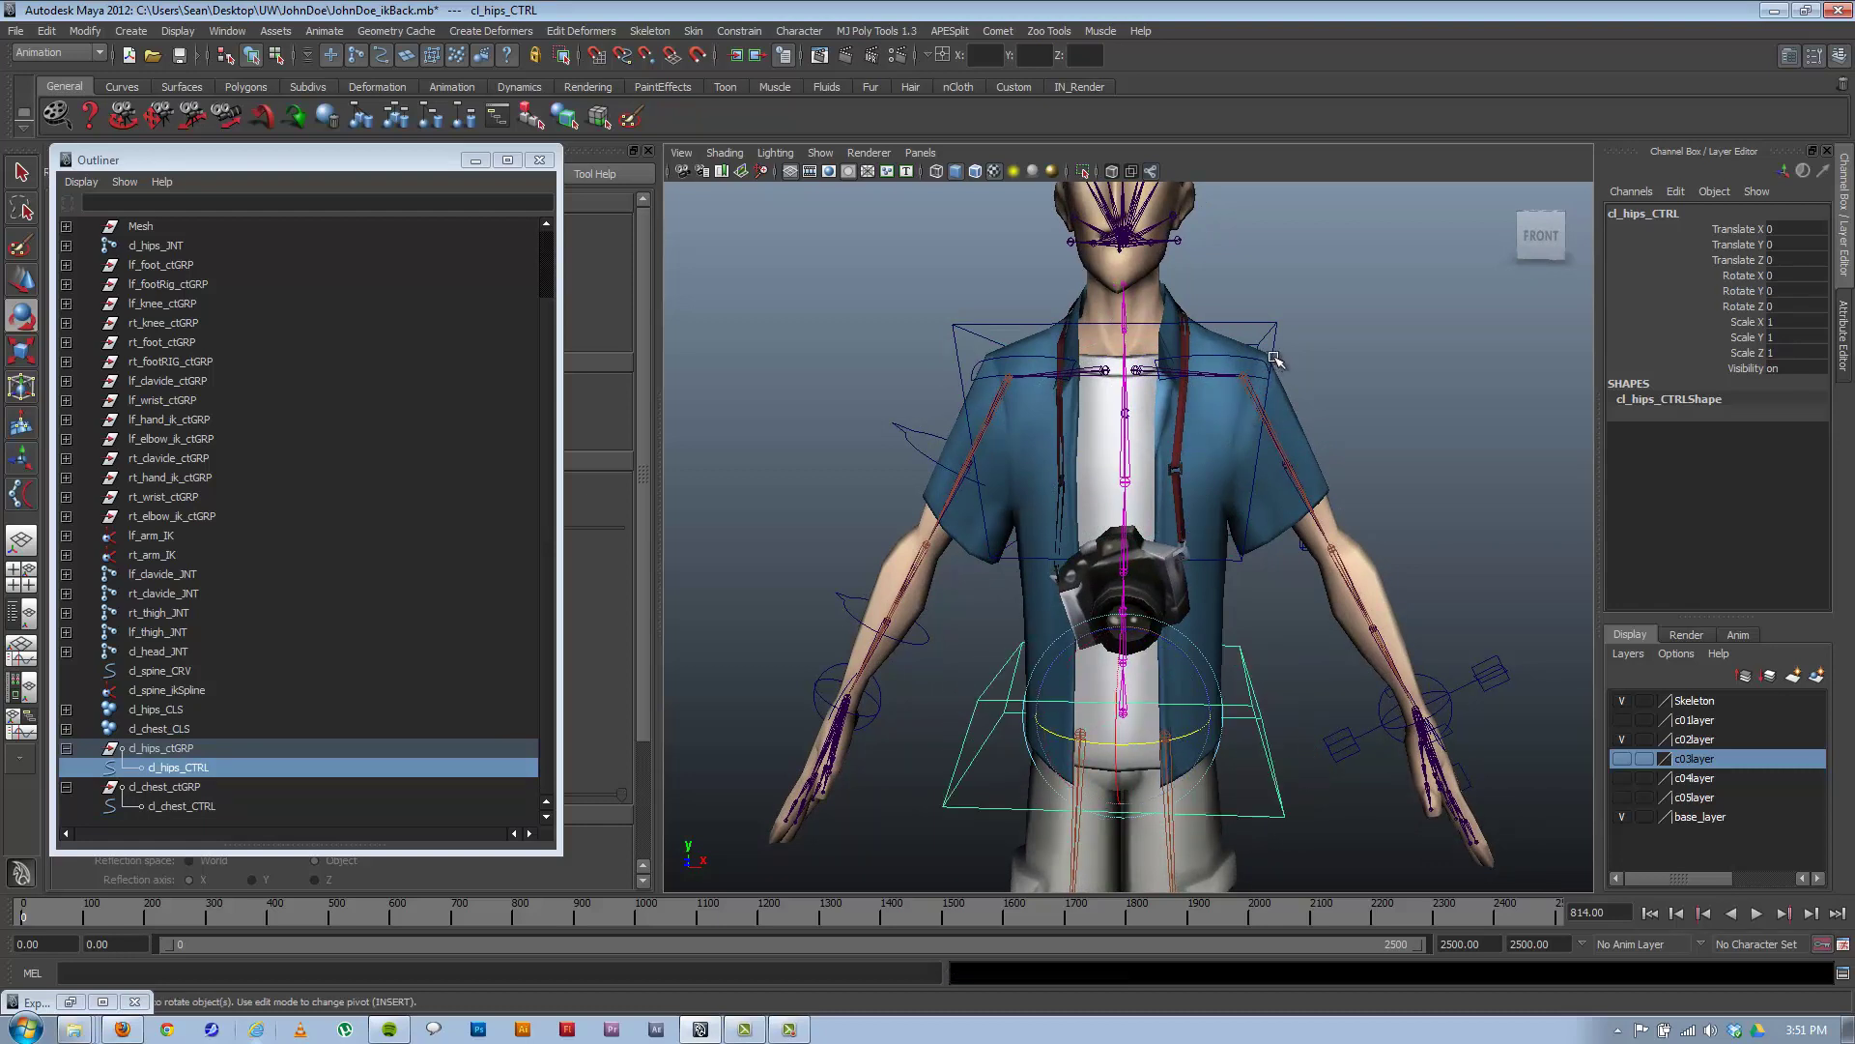
Rotate cl_chest_CTRL in two stages to about -58.9° in Y to check the upper spine, and undo both rotations.
click(1274, 357)
drag(1156, 442, 1101, 439)
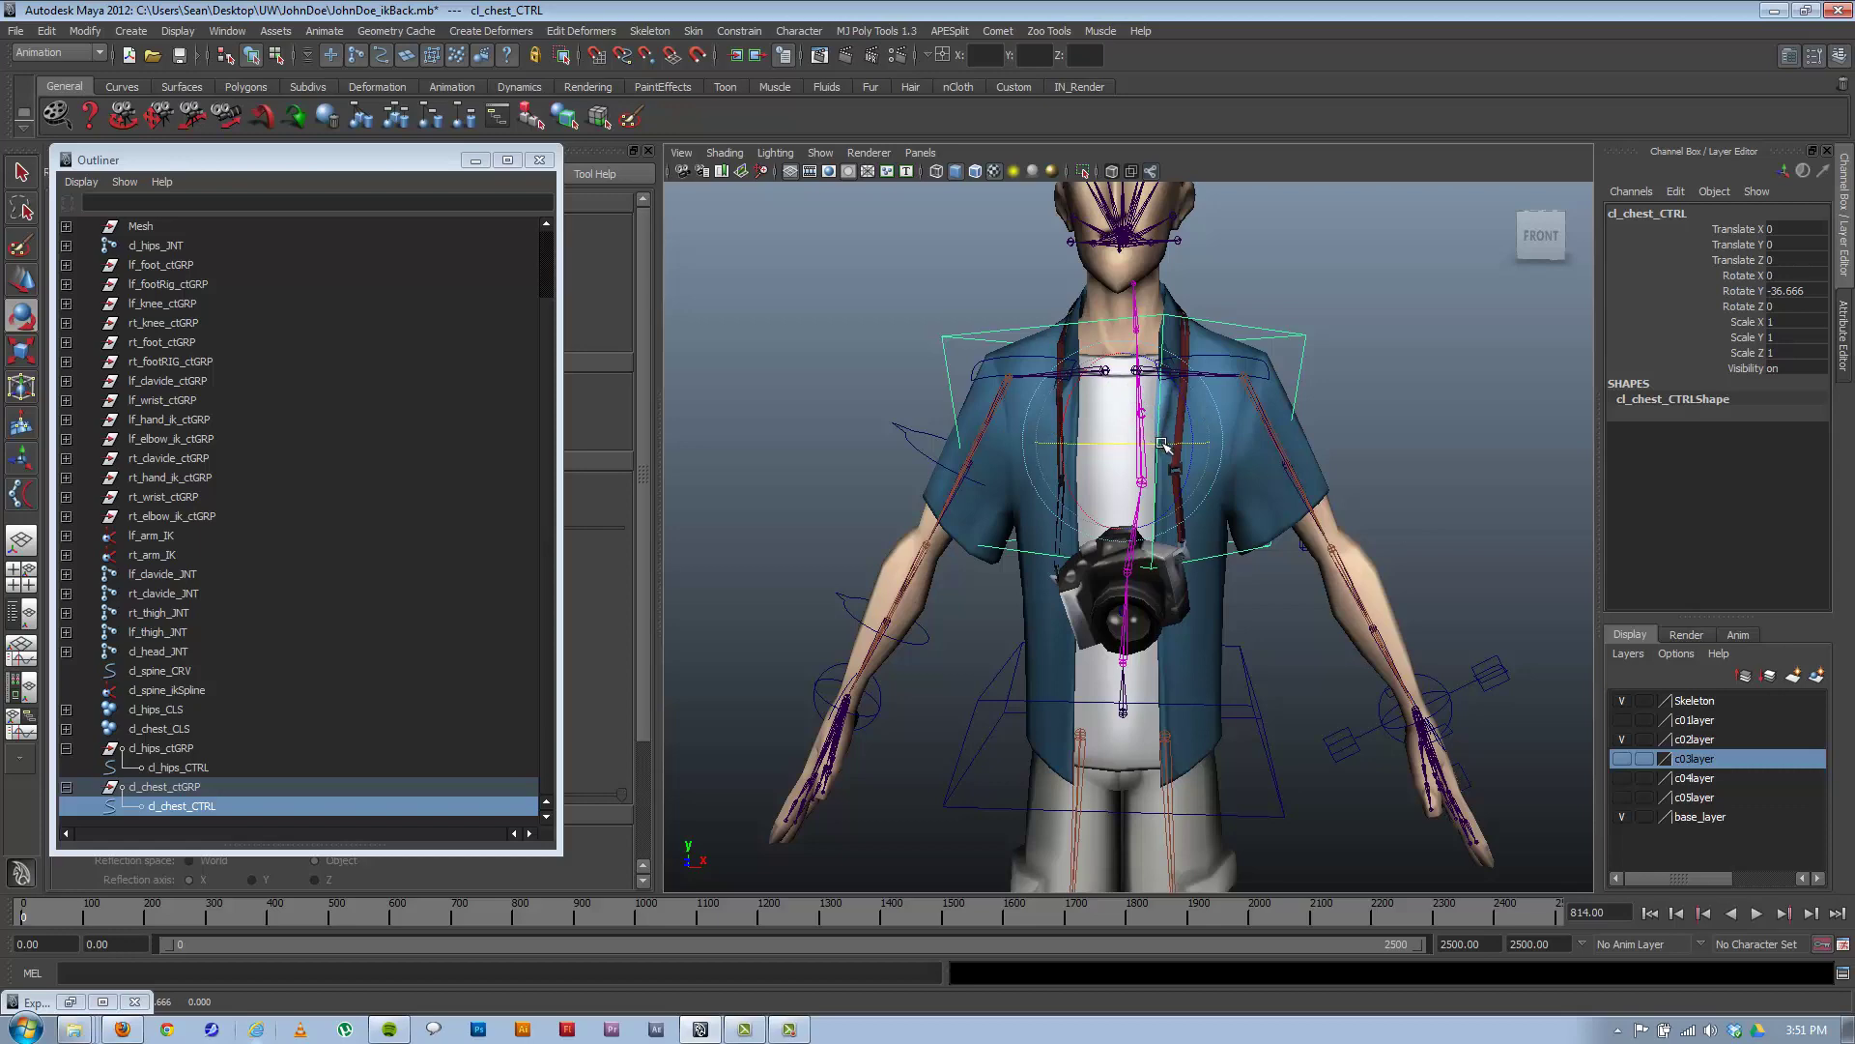
drag(1163, 443, 1127, 441)
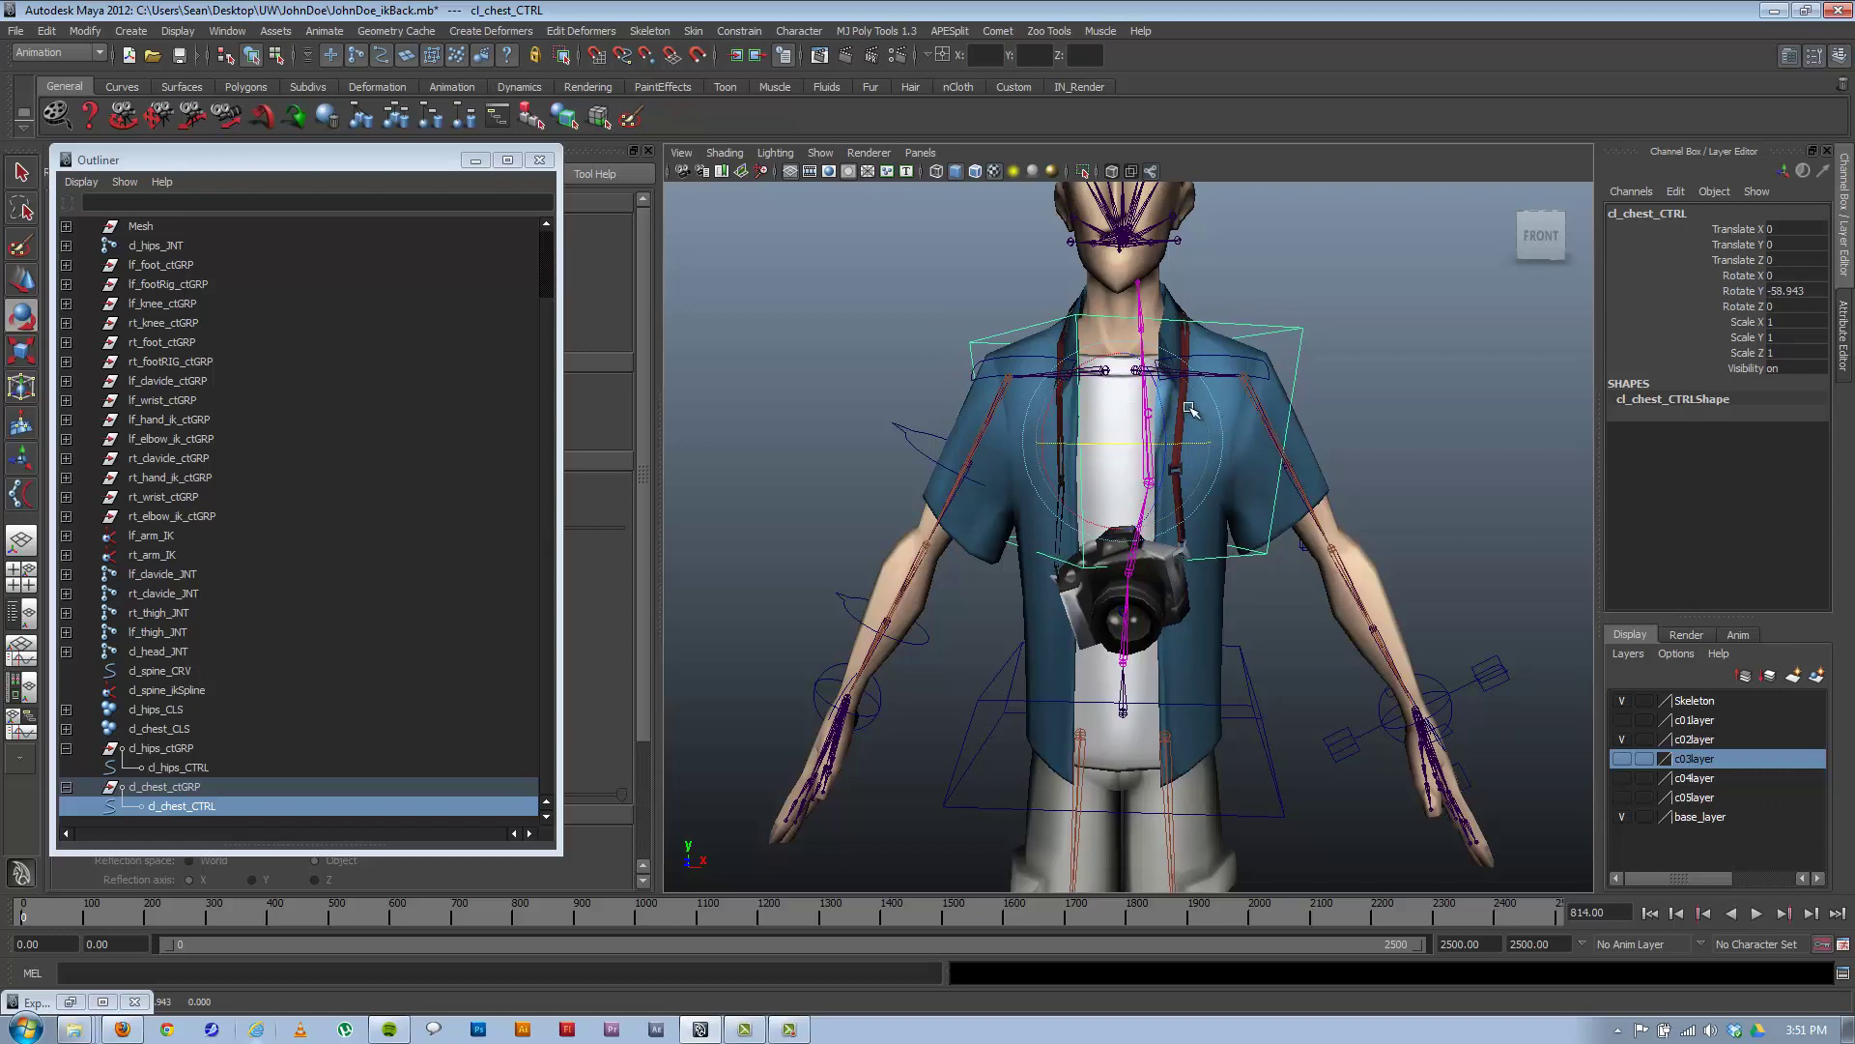
key(ctrl+z)
key(ctrl+z)
alt+drag(1116, 435, 1149, 467)
alt+drag(1224, 519, 1148, 514)
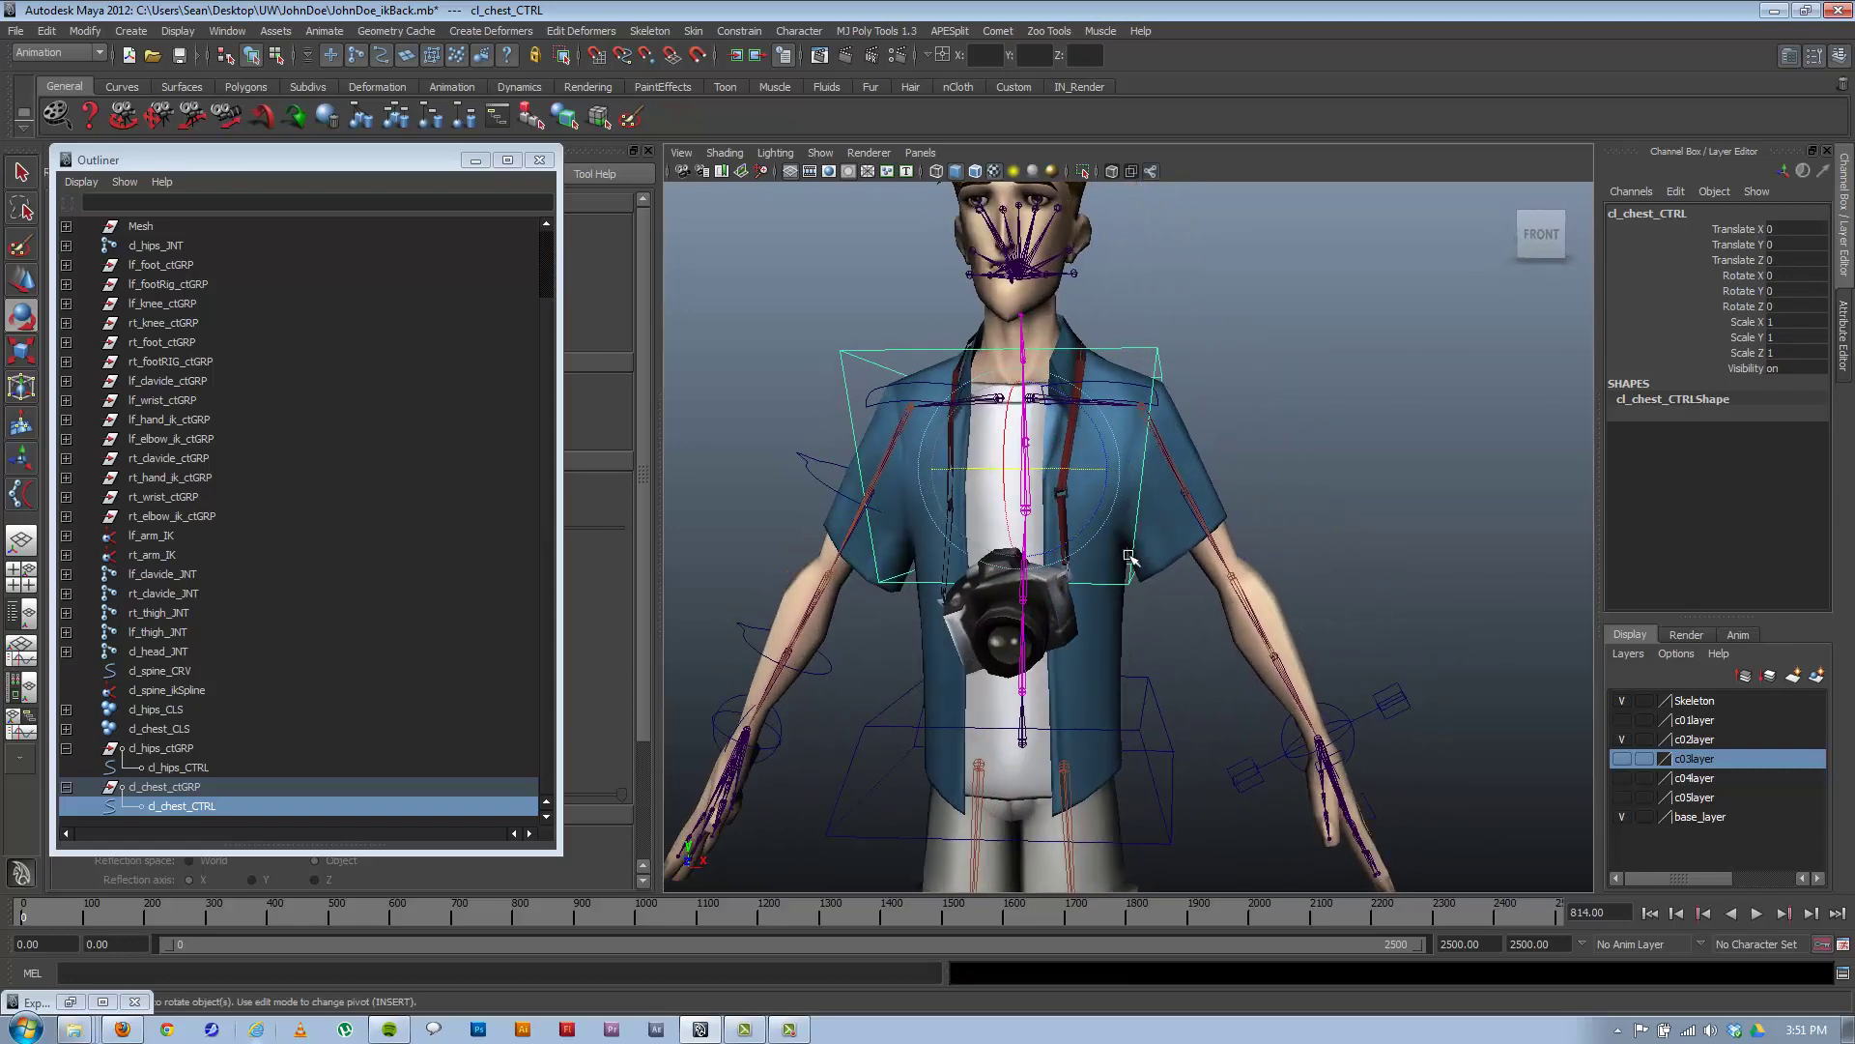
alt+middle_drag(1085, 501, 1108, 503)
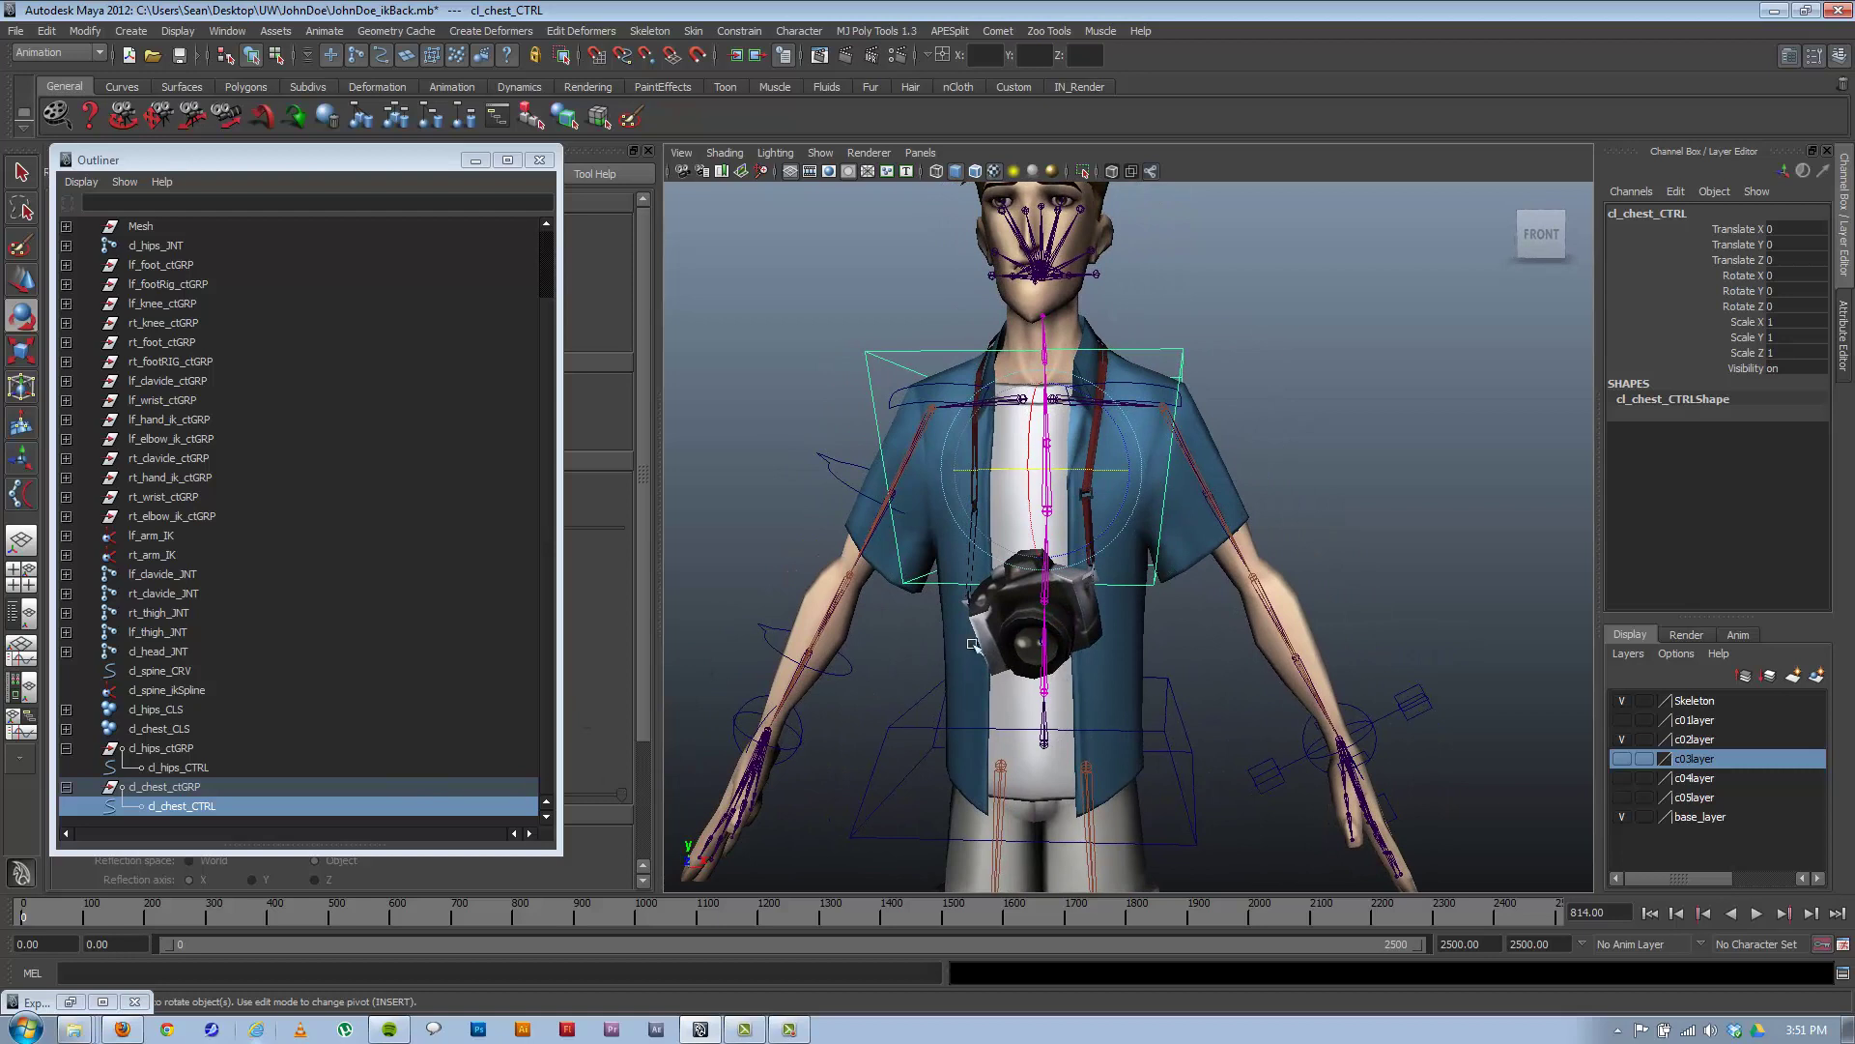
Open the attributes of cl_spine_ikSpline and expand its IK Solver Attributes to reach the Advanced Twist Controls.
click(160, 690)
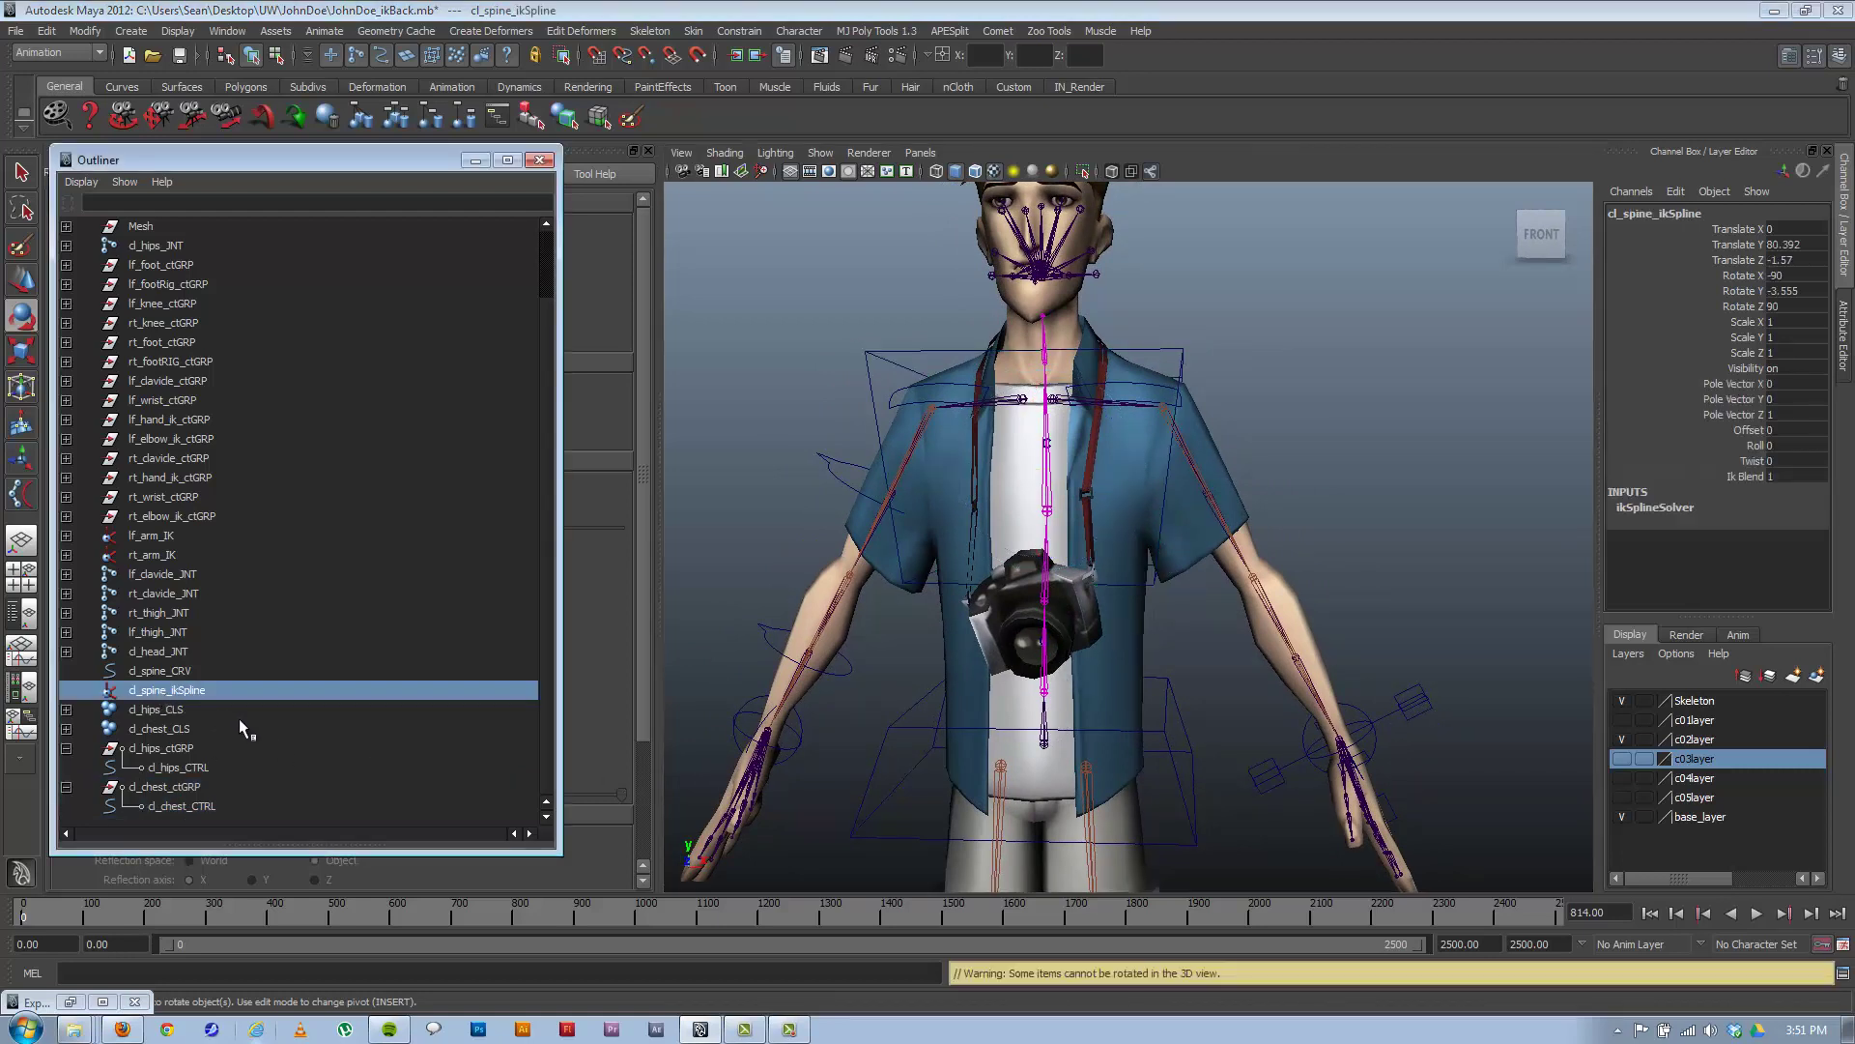
key(ctrl+a)
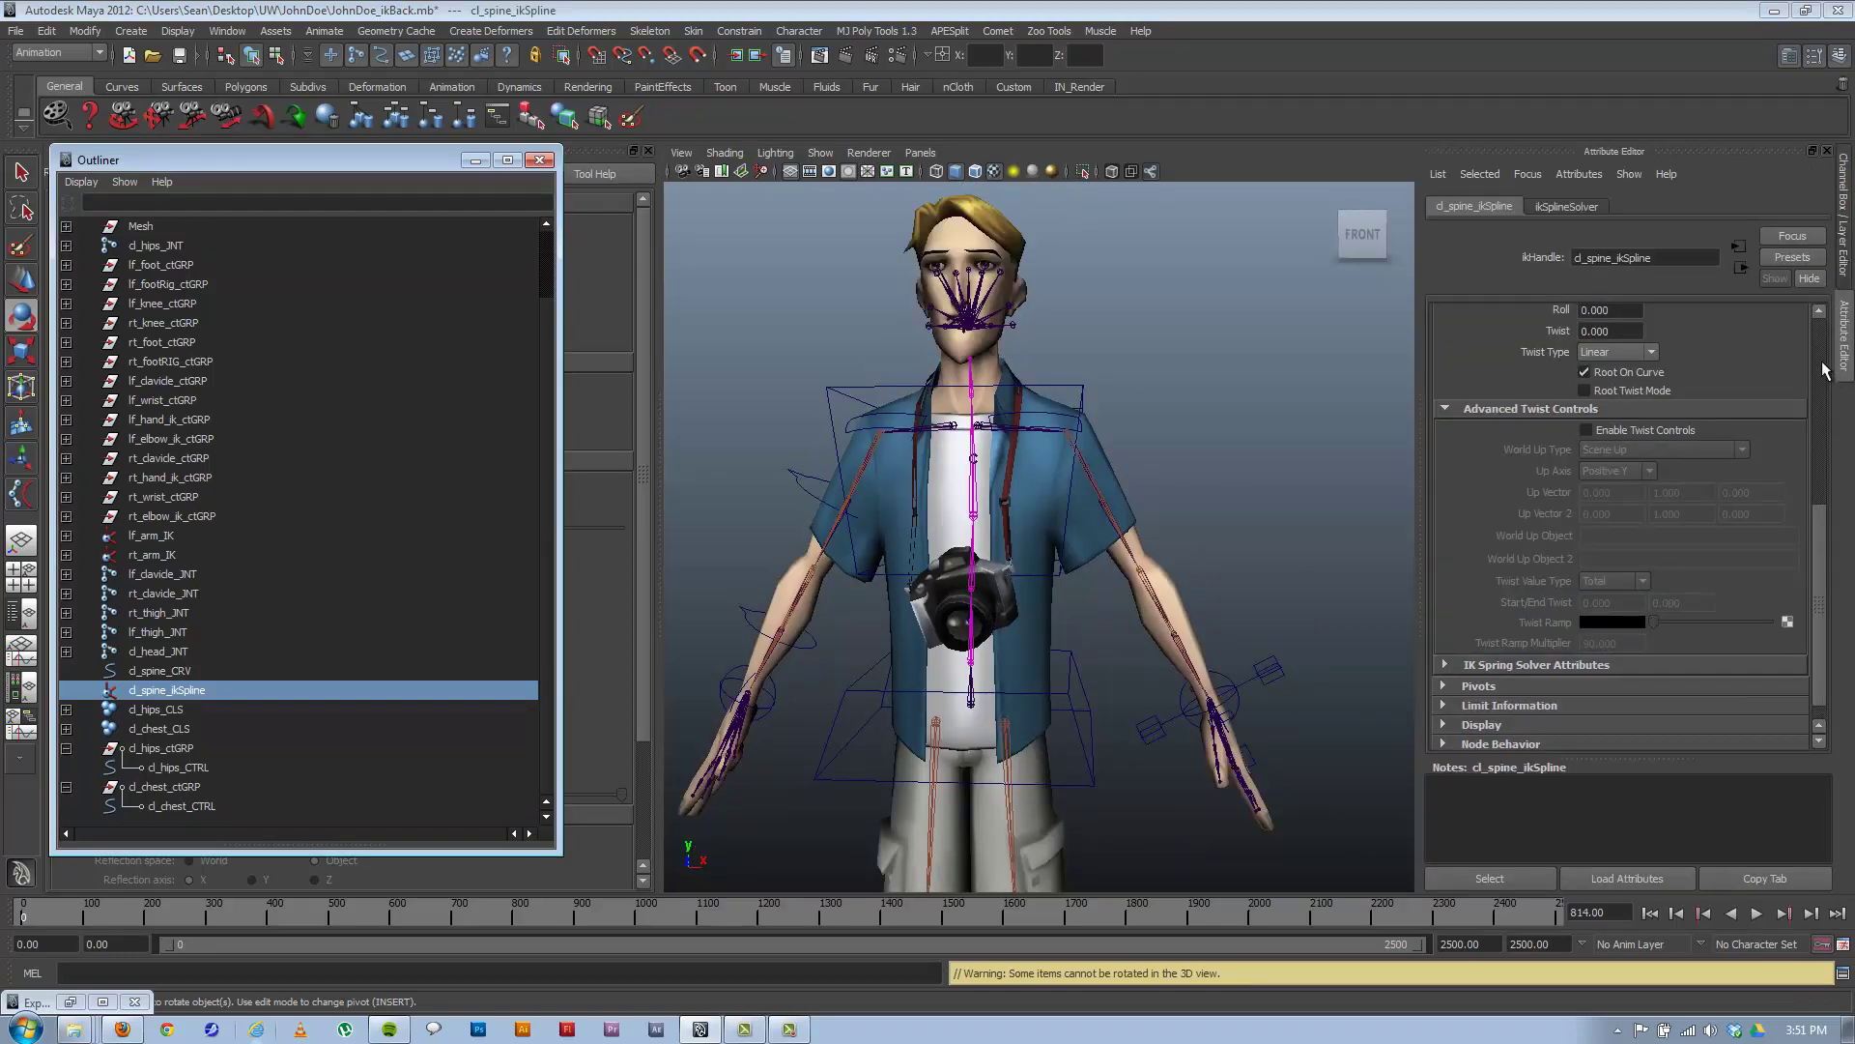
drag(1820, 544, 1815, 256)
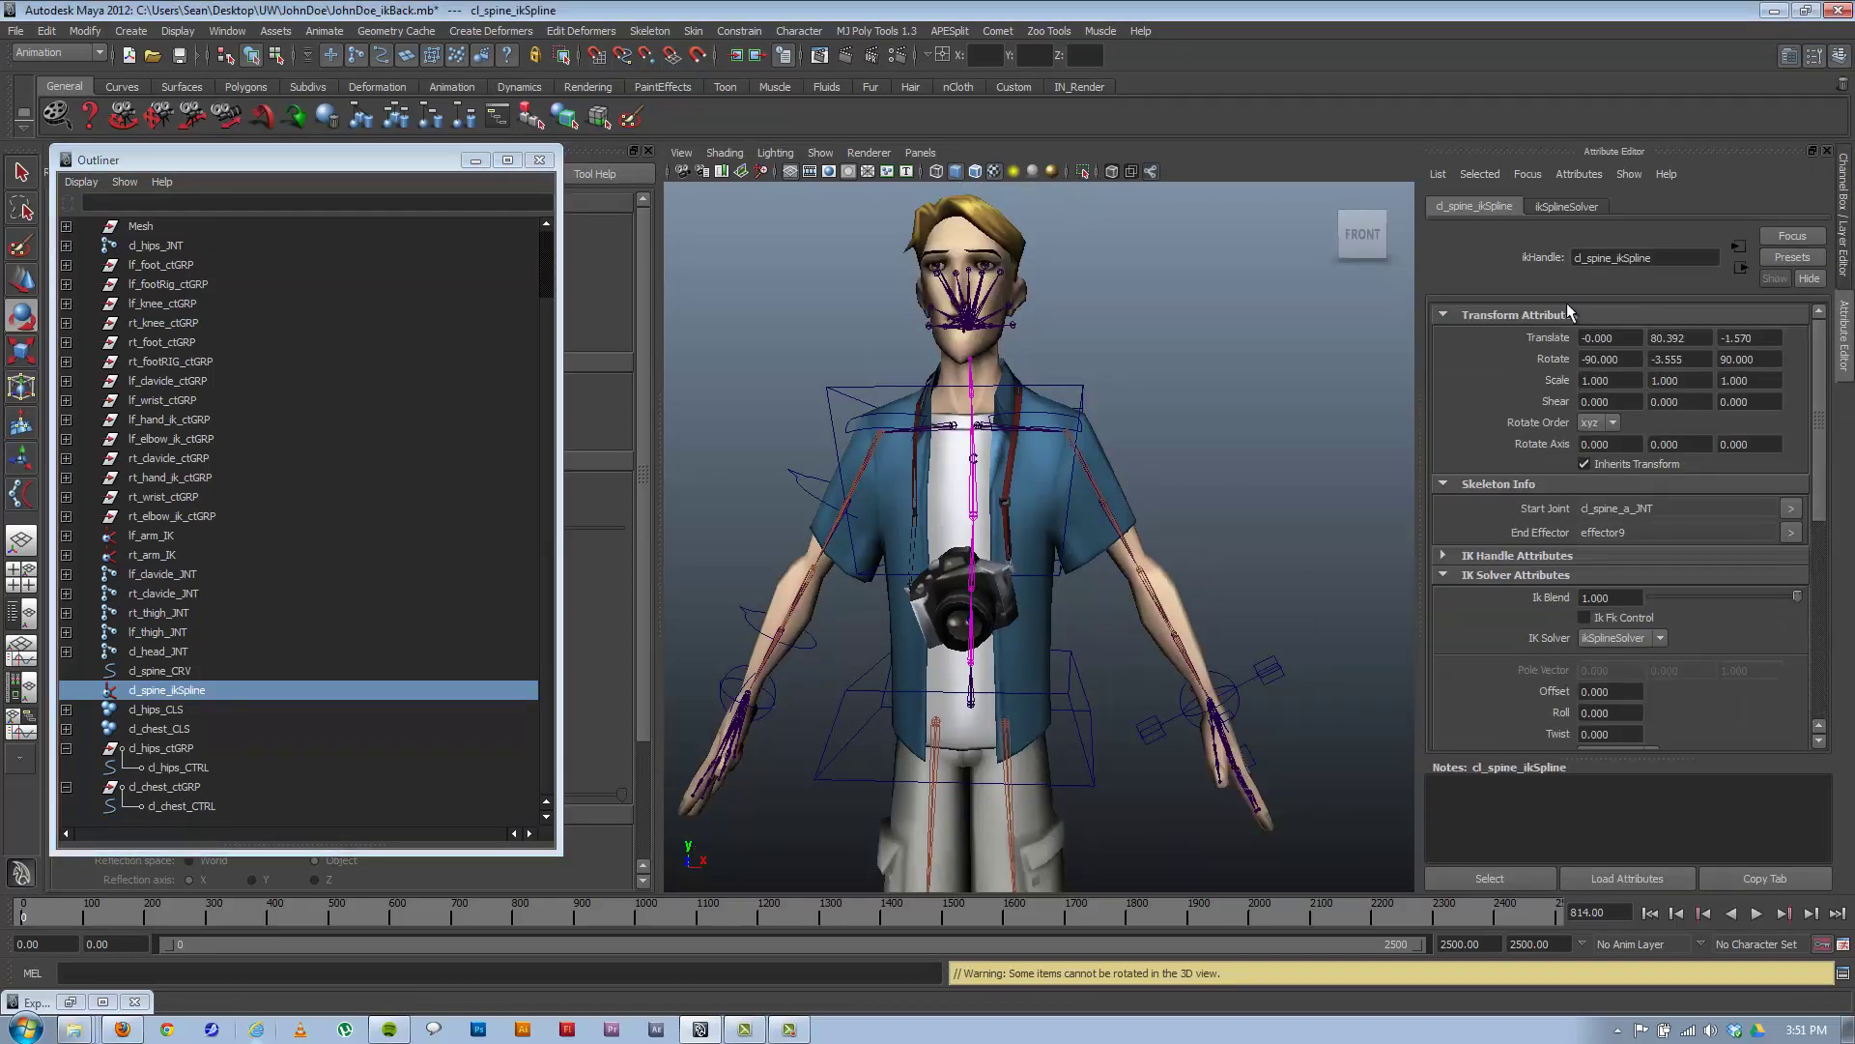
scroll(1546, 483, down, 5)
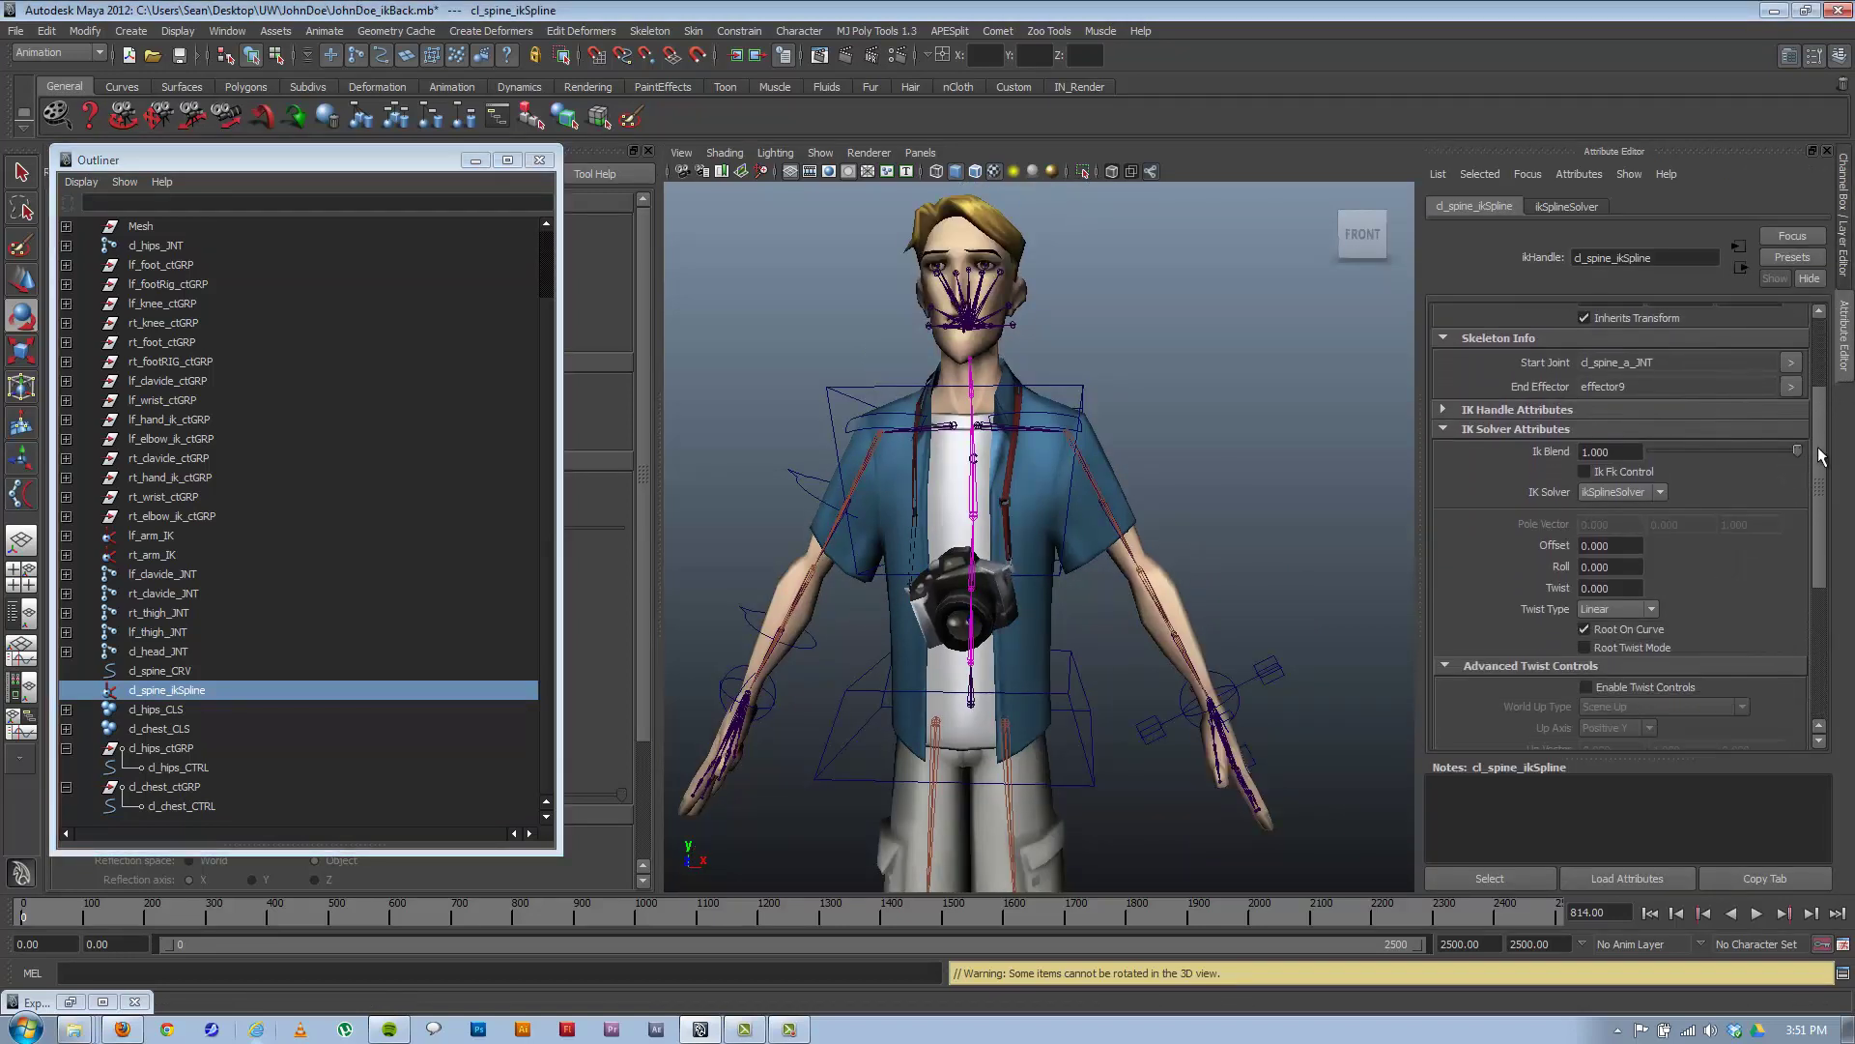
click(1443, 419)
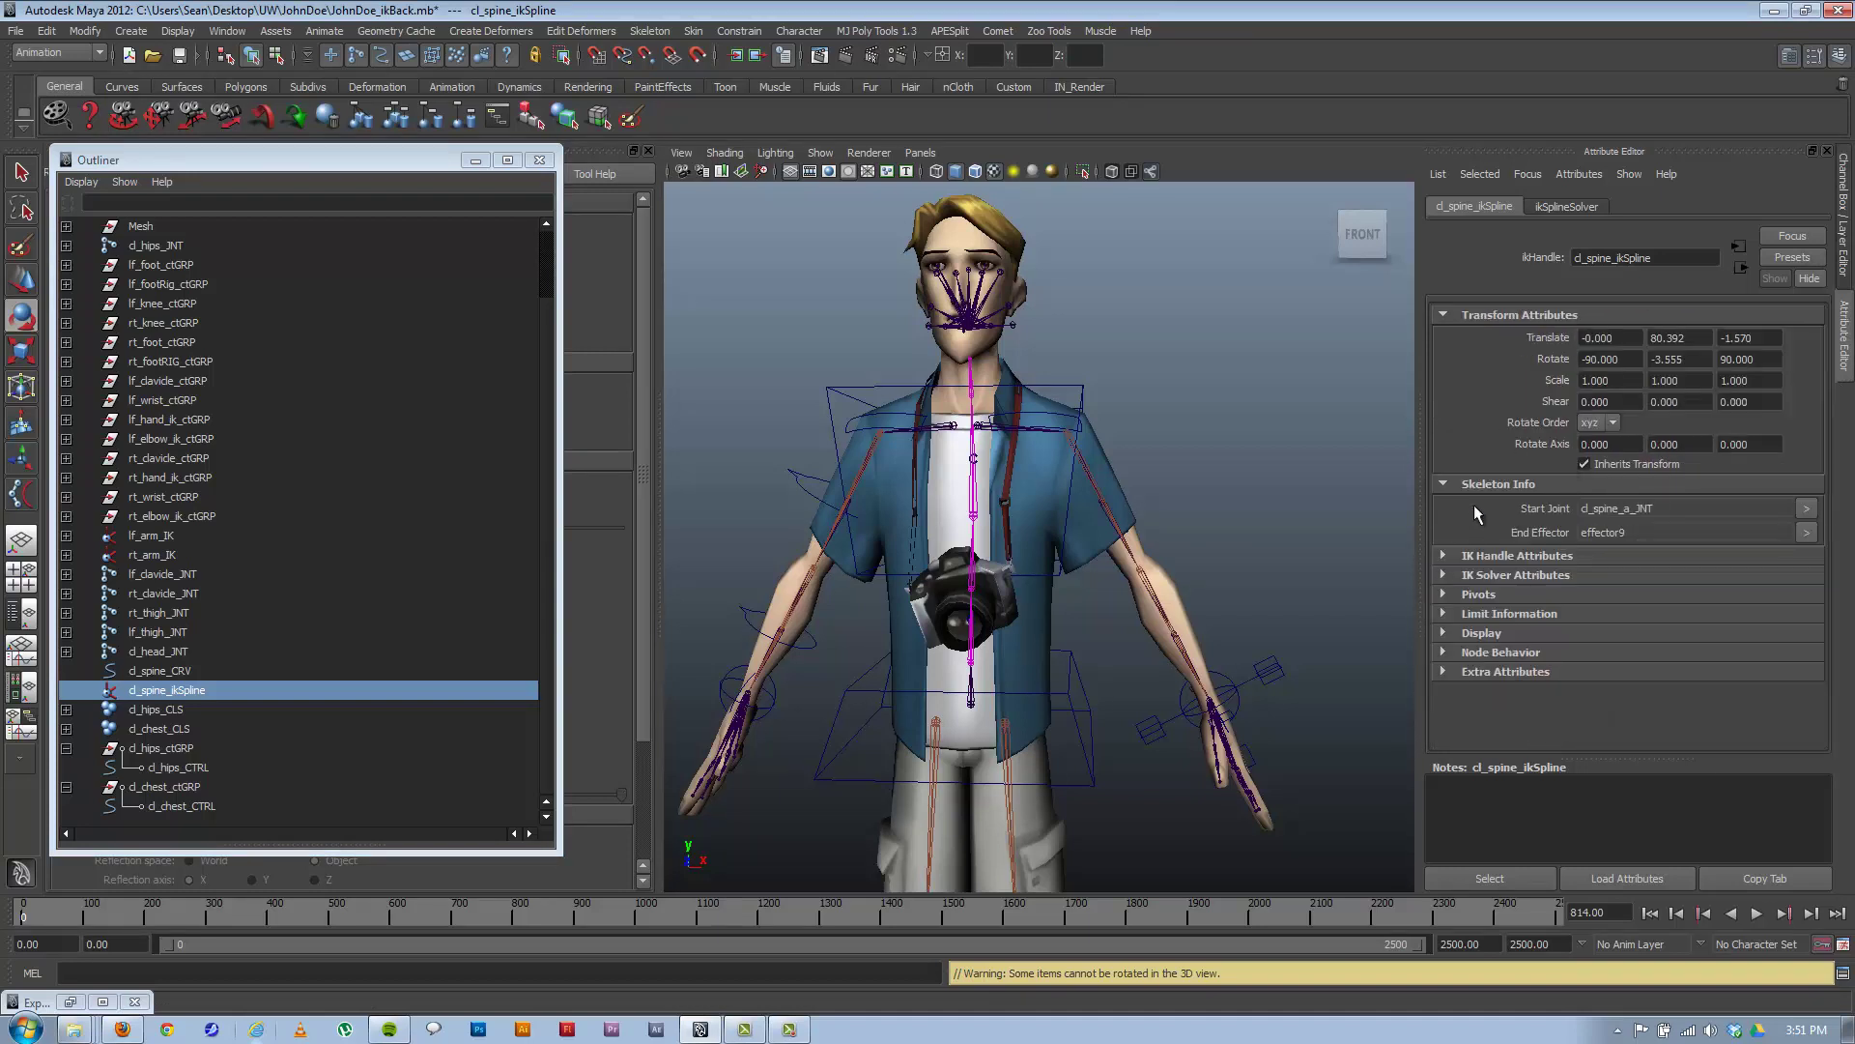
click(1447, 574)
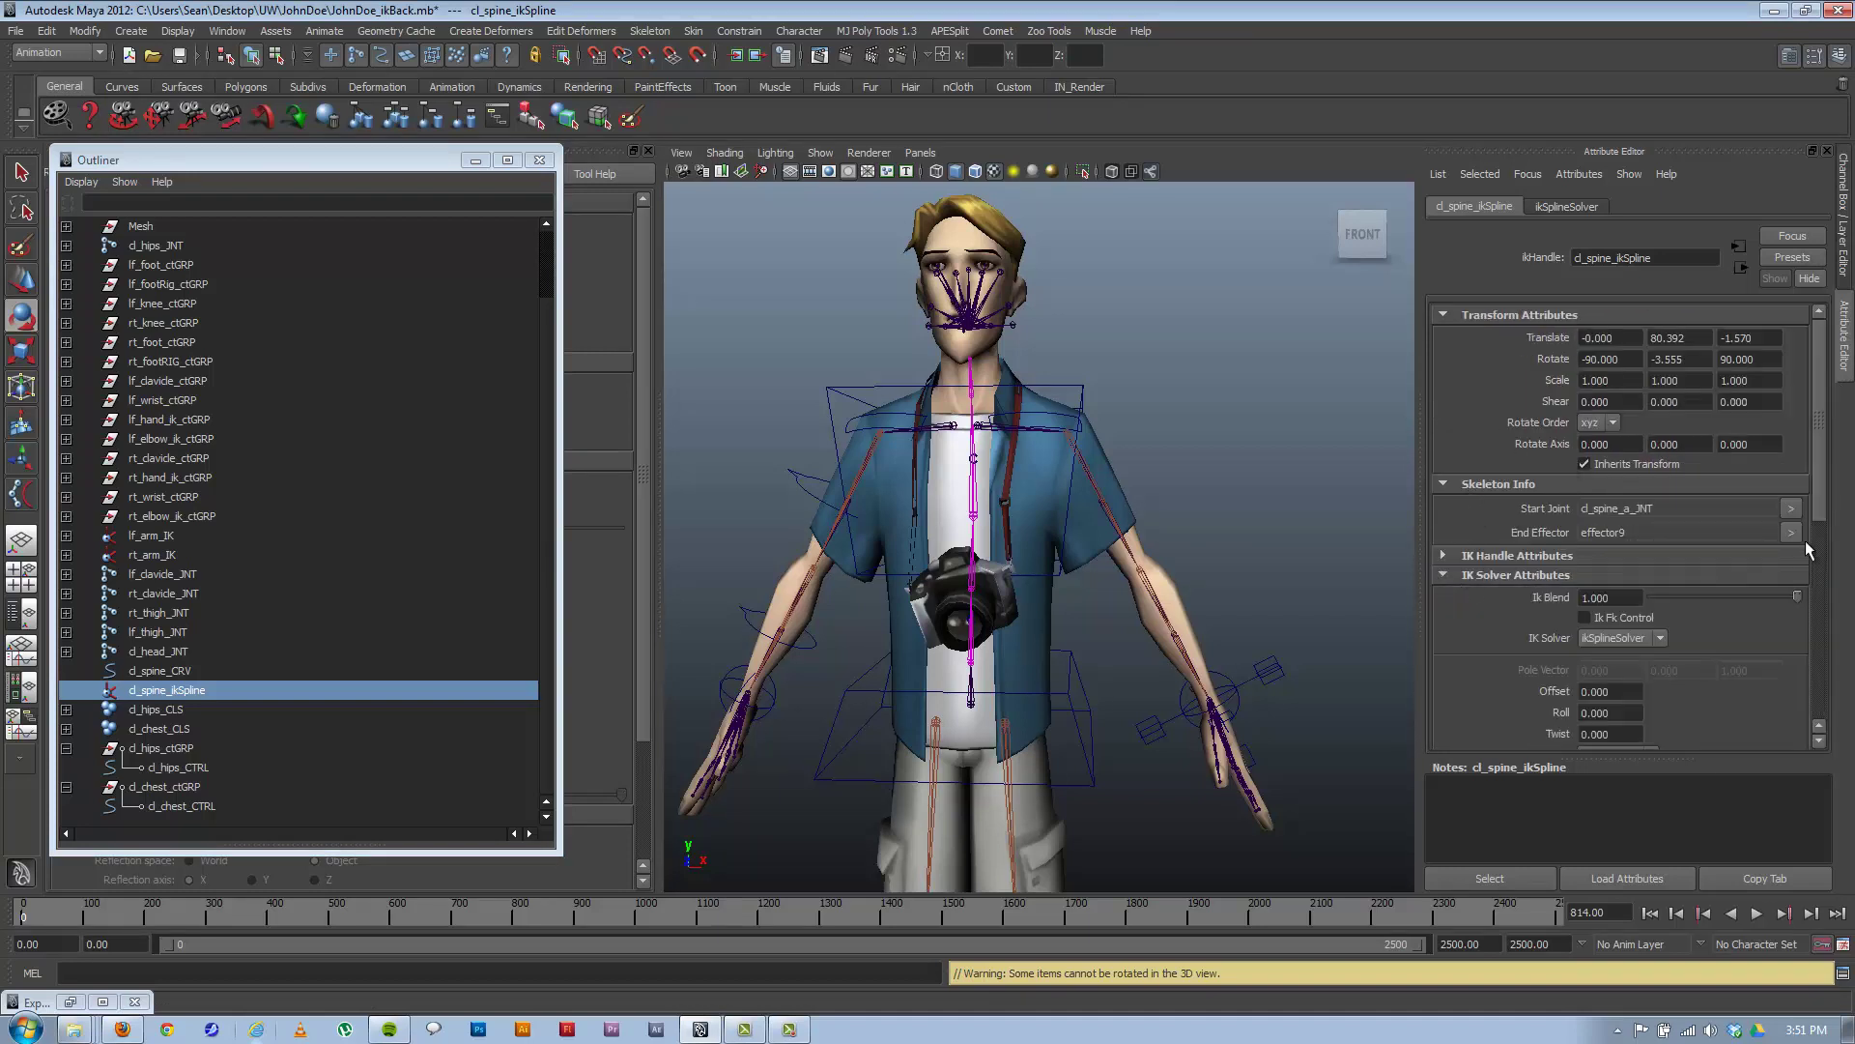
drag(1827, 392, 1825, 483)
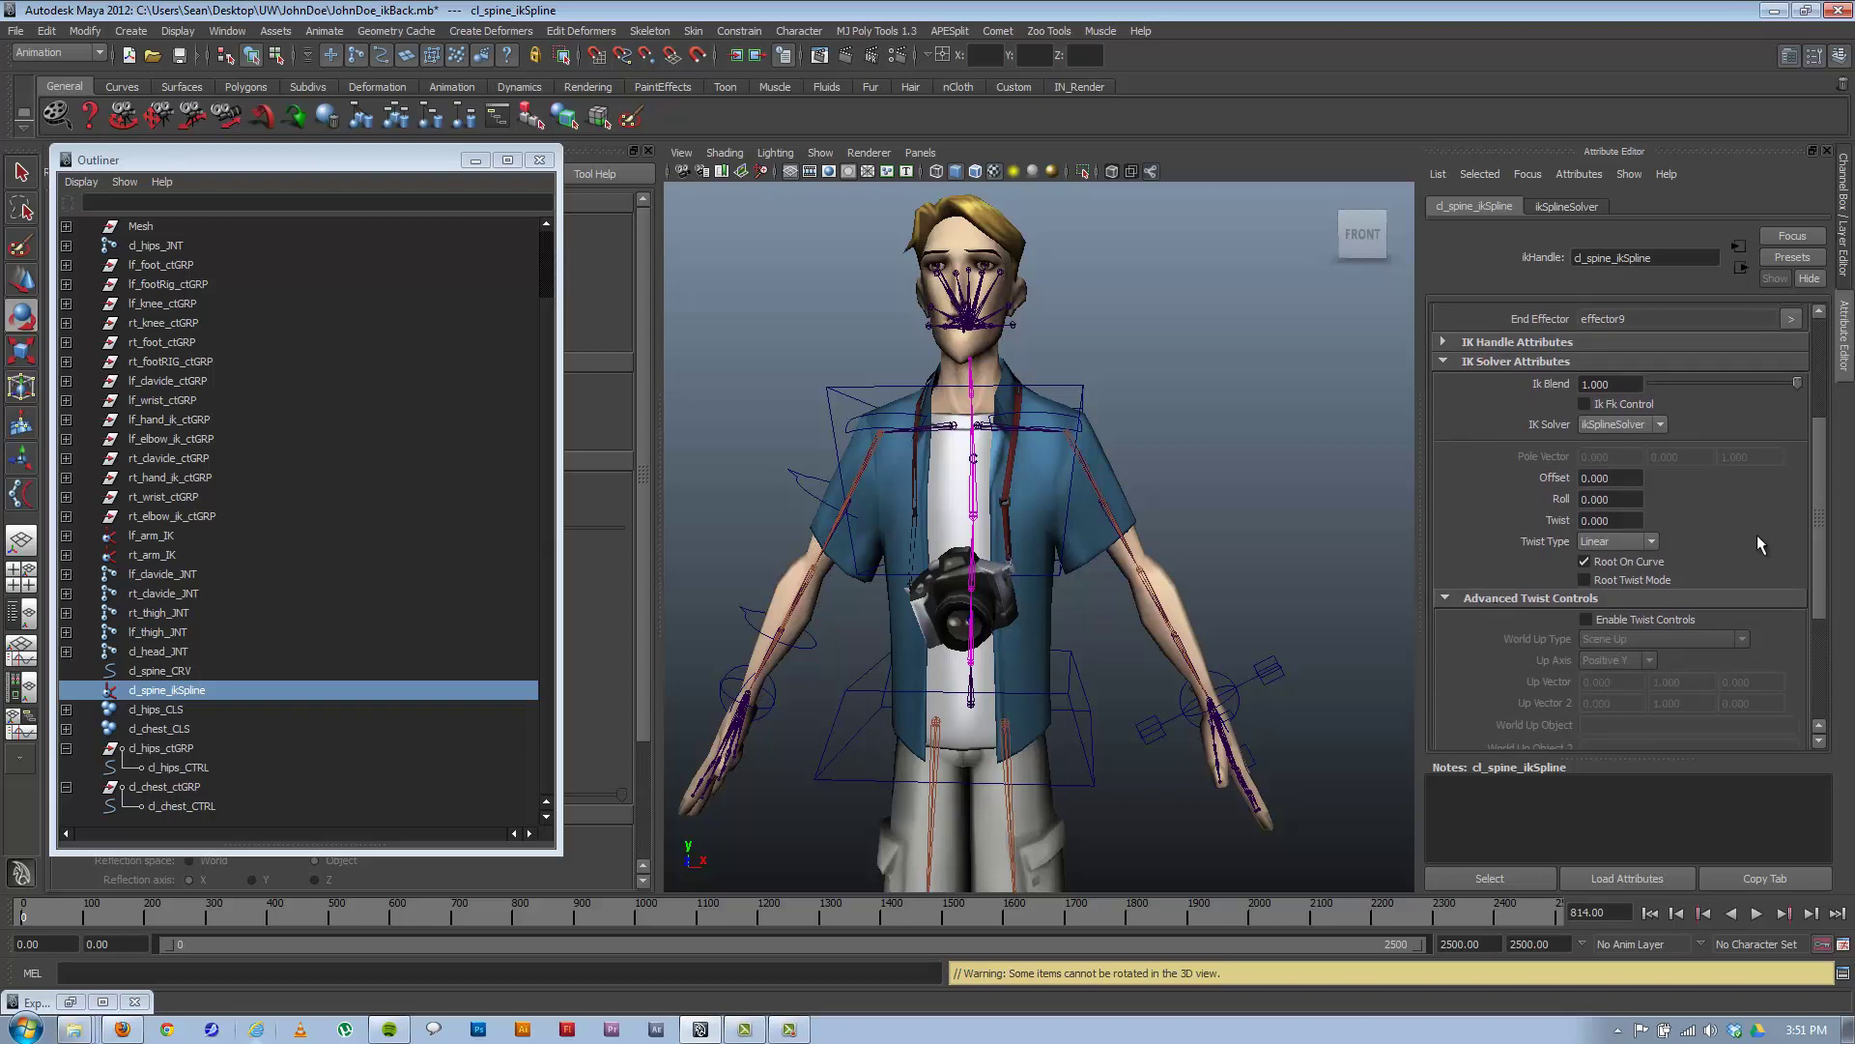
drag(1825, 470, 1811, 543)
Try enabling the twist controls on cl_spine_ikSpline and switch them off again.
click(1666, 456)
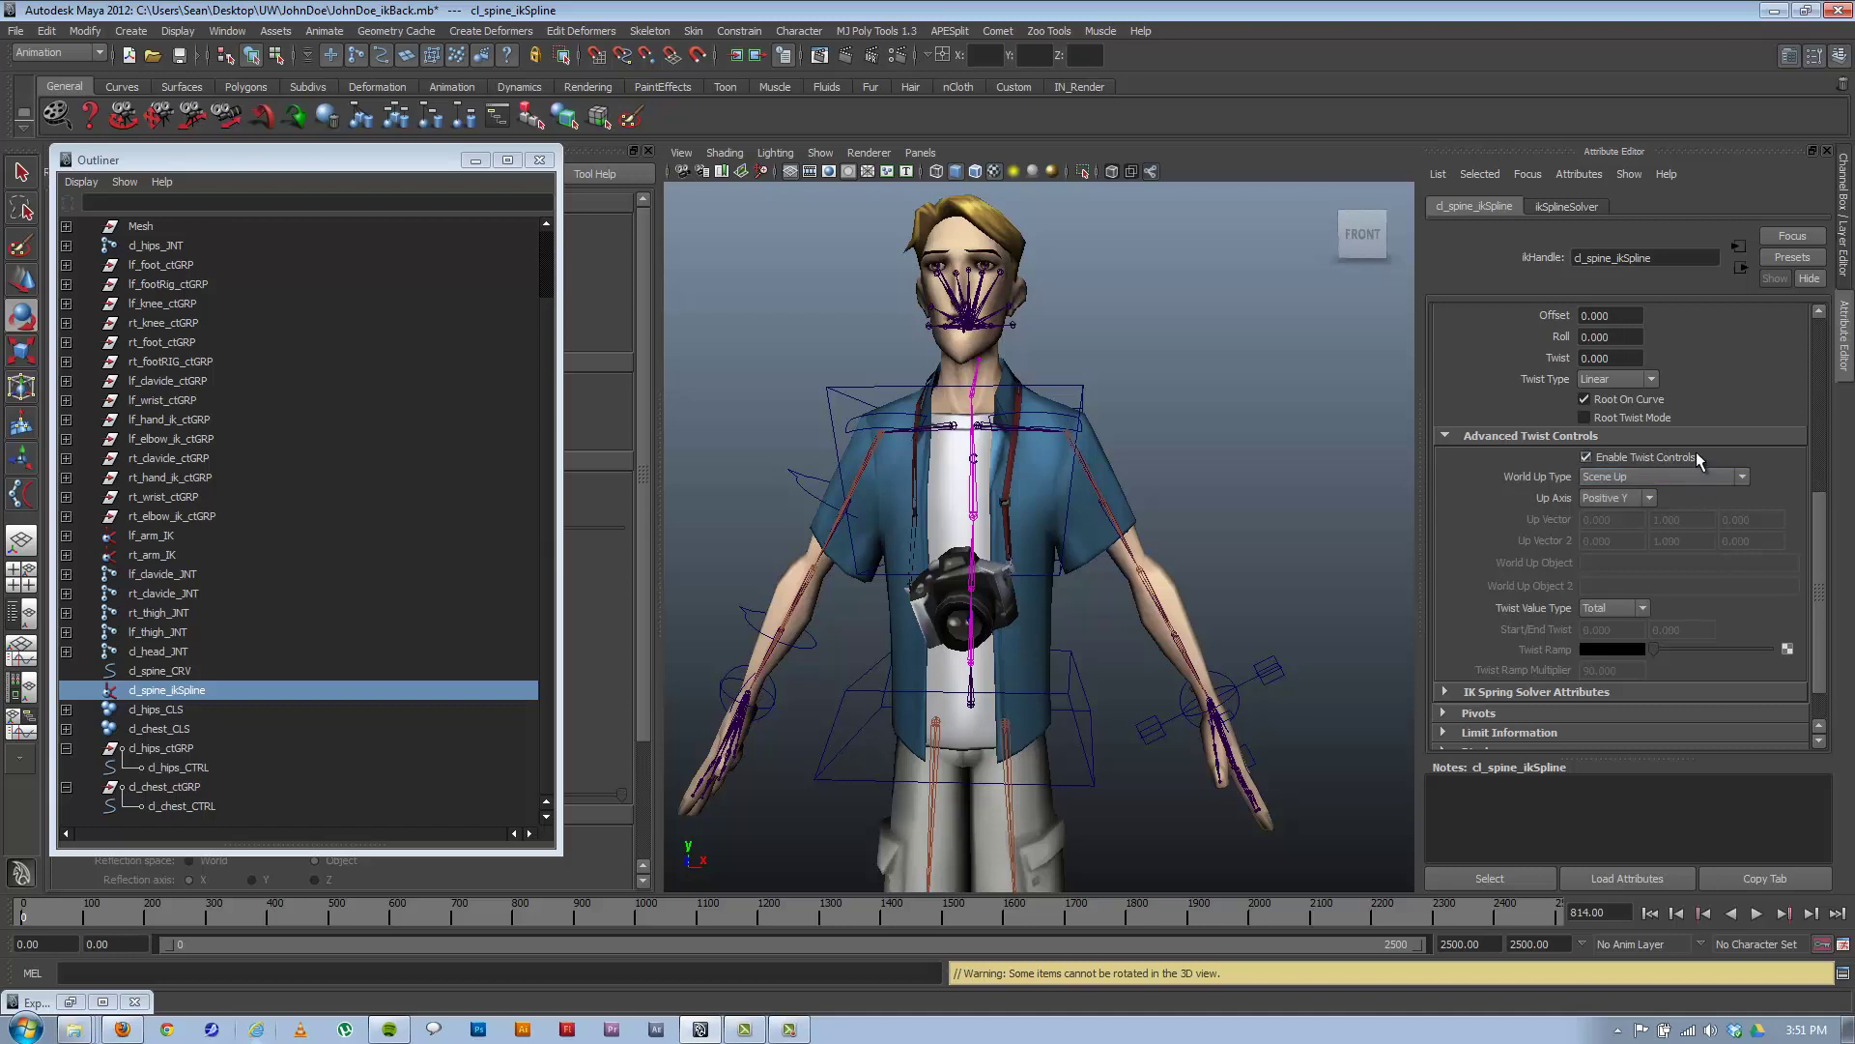
click(1650, 455)
click(1656, 460)
Hide polygon objects in the viewport so that only the rig's joints and control curves are displayed.
alt+drag(914, 623, 966, 618)
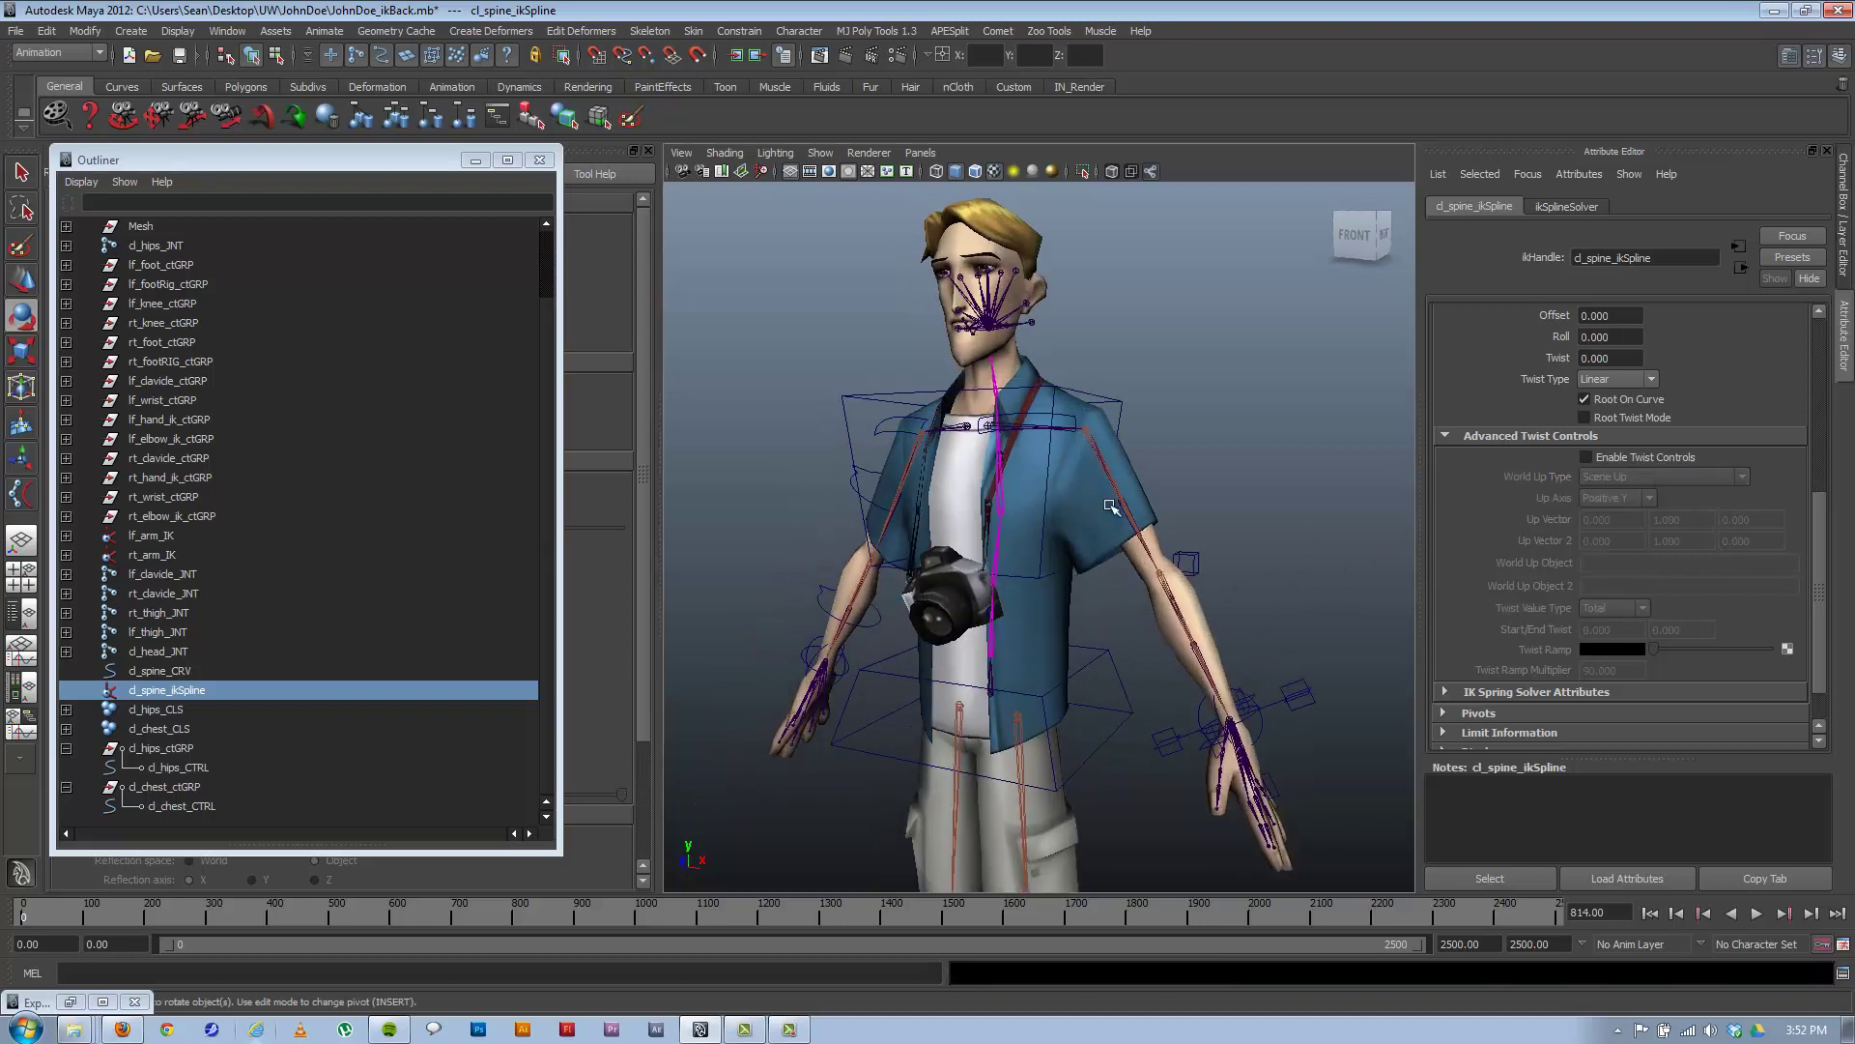
click(821, 153)
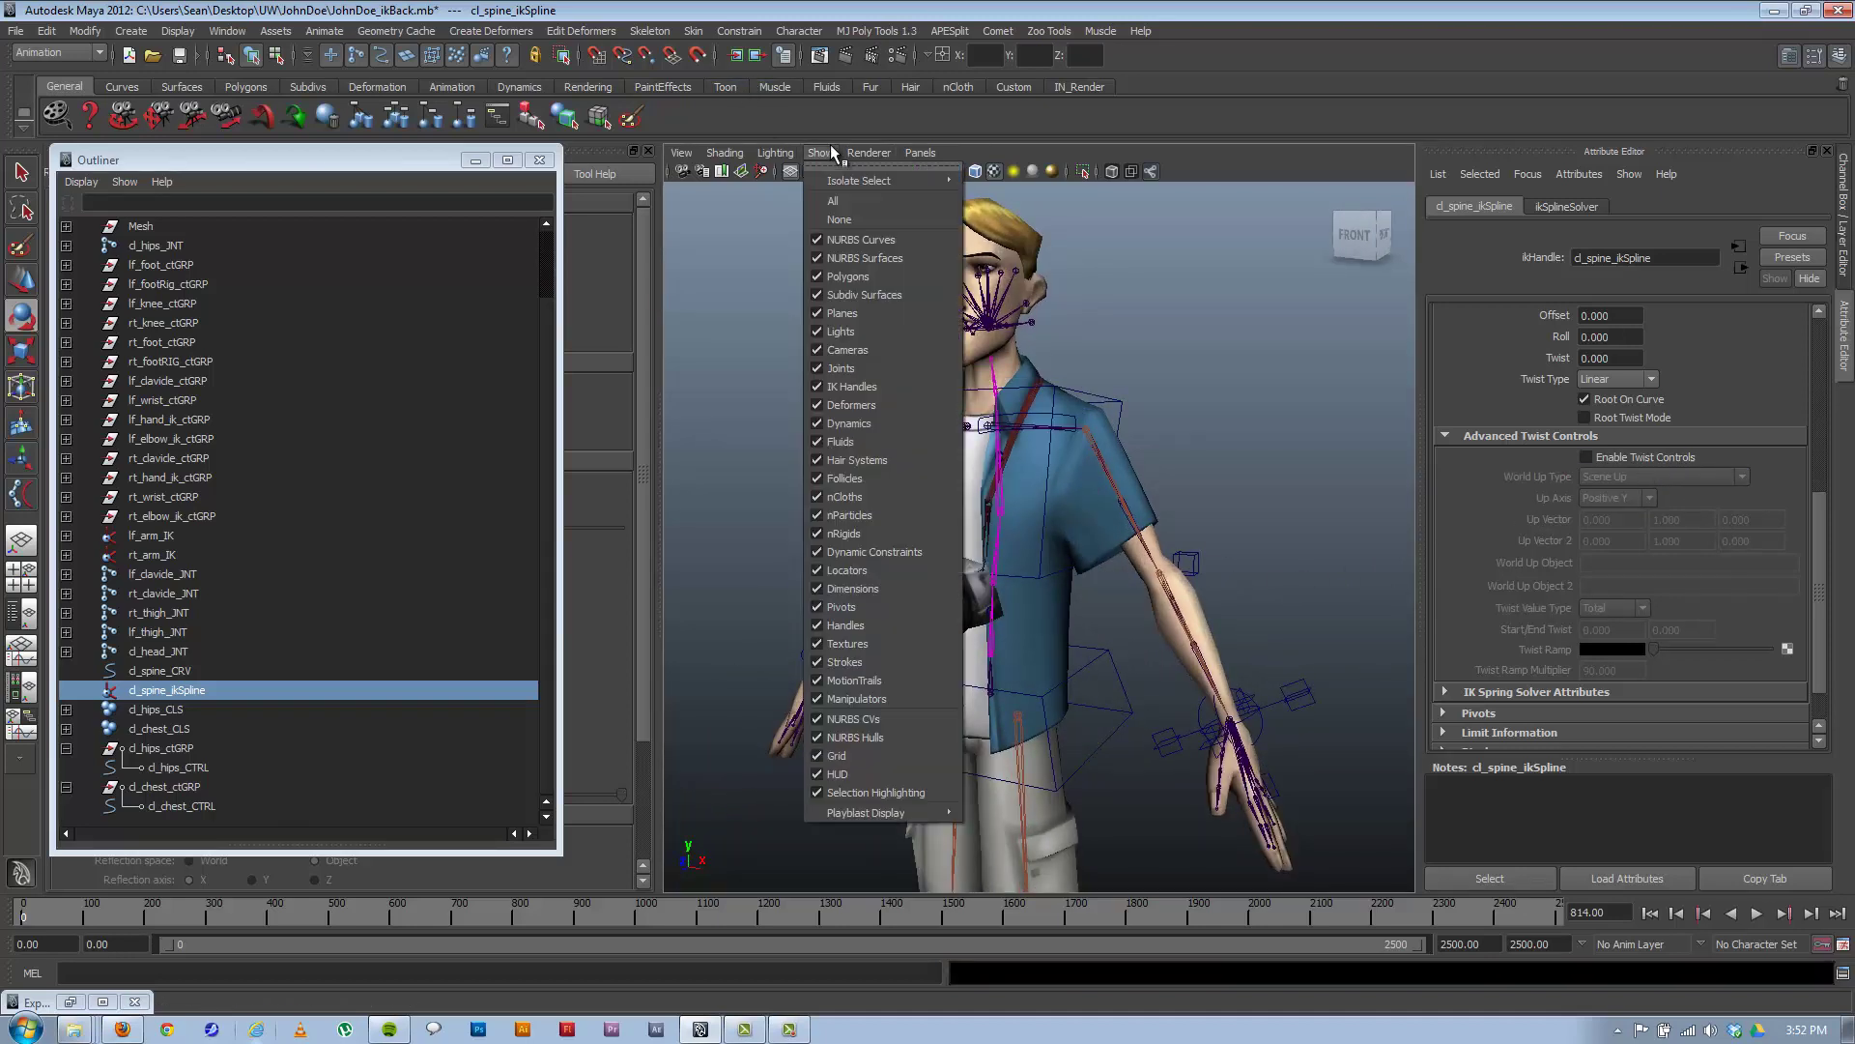
click(845, 277)
scroll(986, 619, up, 3)
Show the local rotation axes of the spine joints from cl_hips_JNT upward and examine their orientation from the front and above.
click(965, 764)
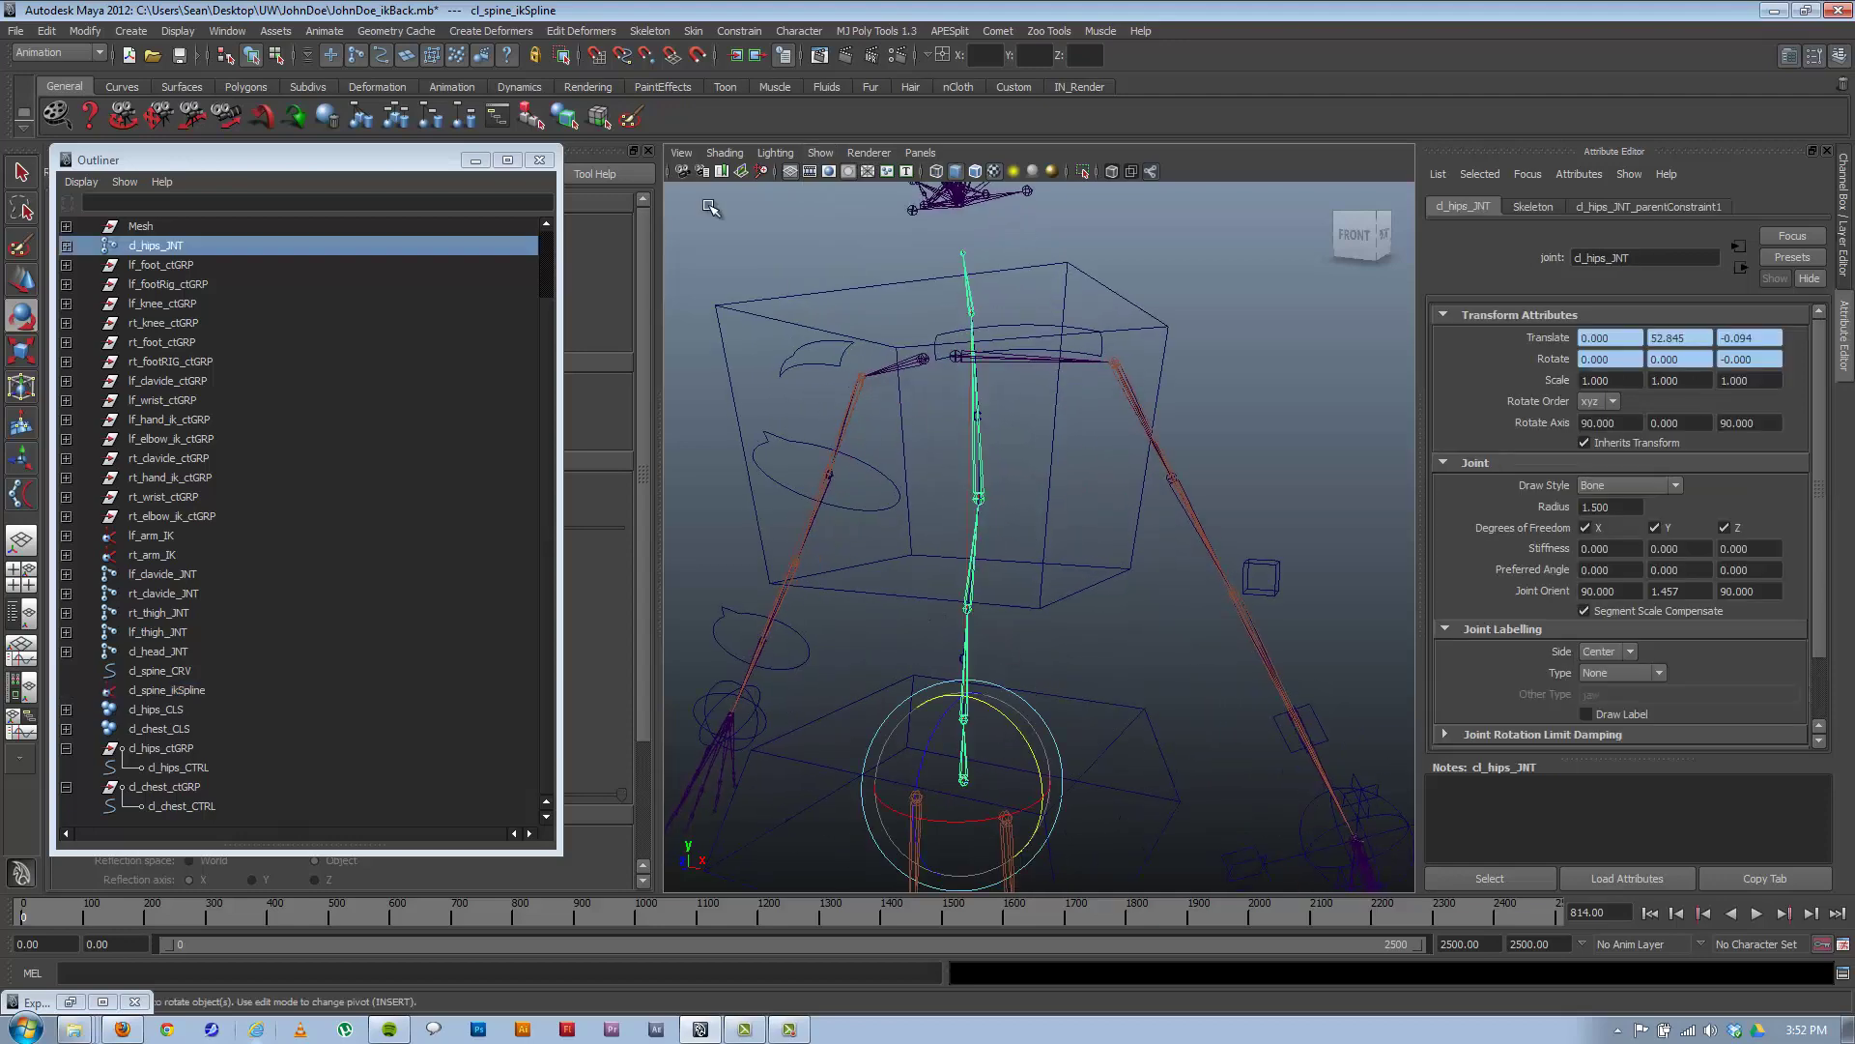
click(277, 56)
click(508, 58)
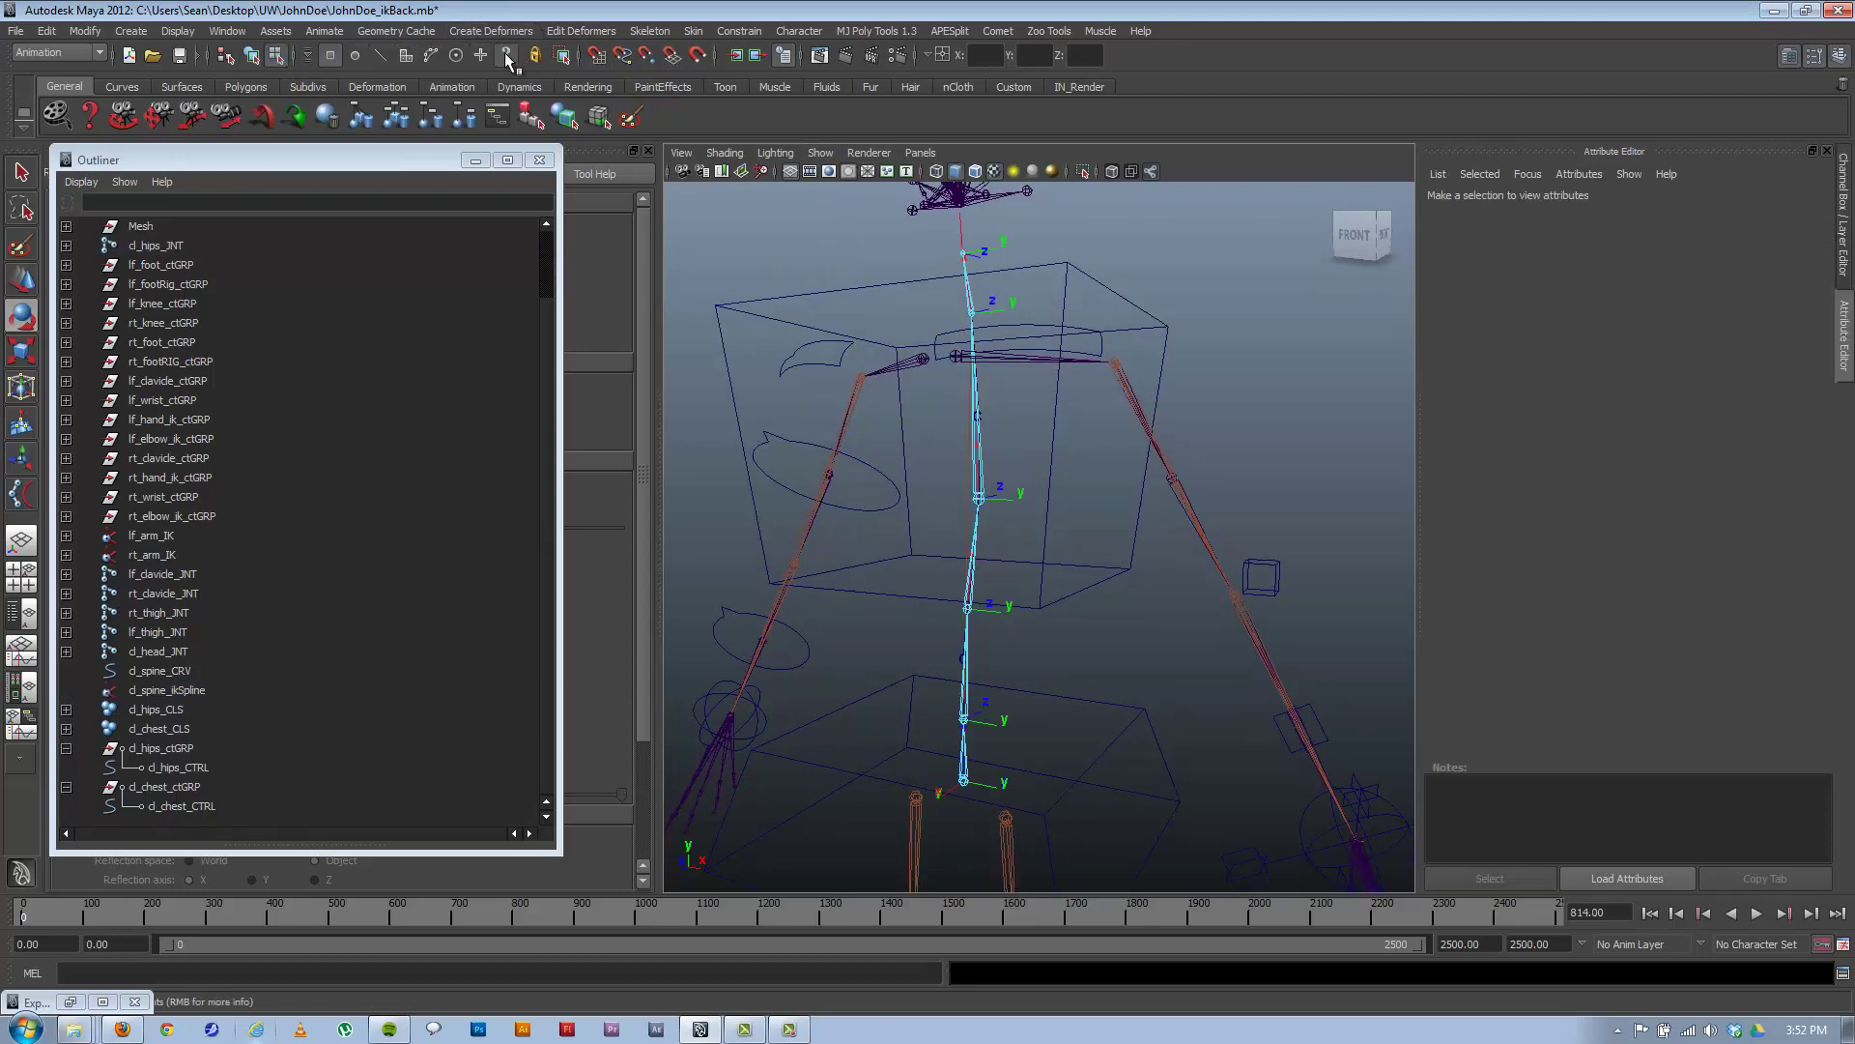
alt+drag(1044, 564, 1027, 611)
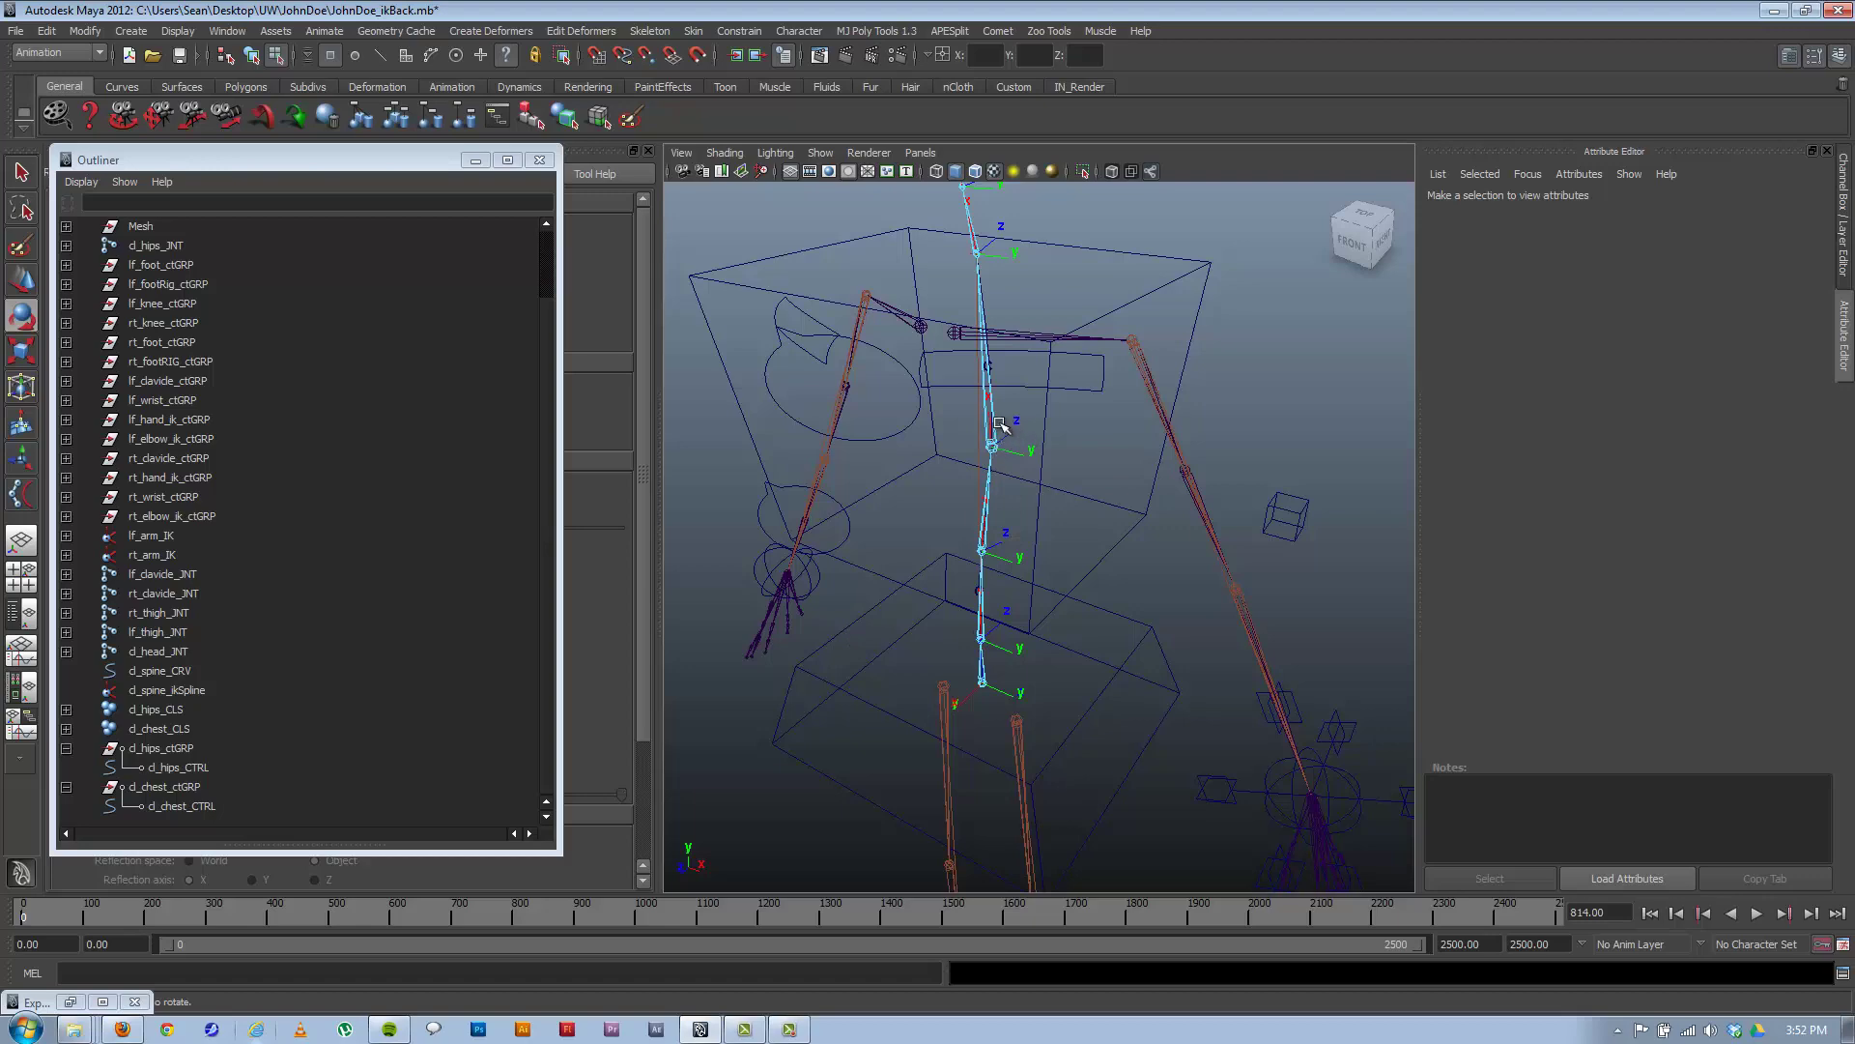
alt+drag(1000, 422, 1013, 516)
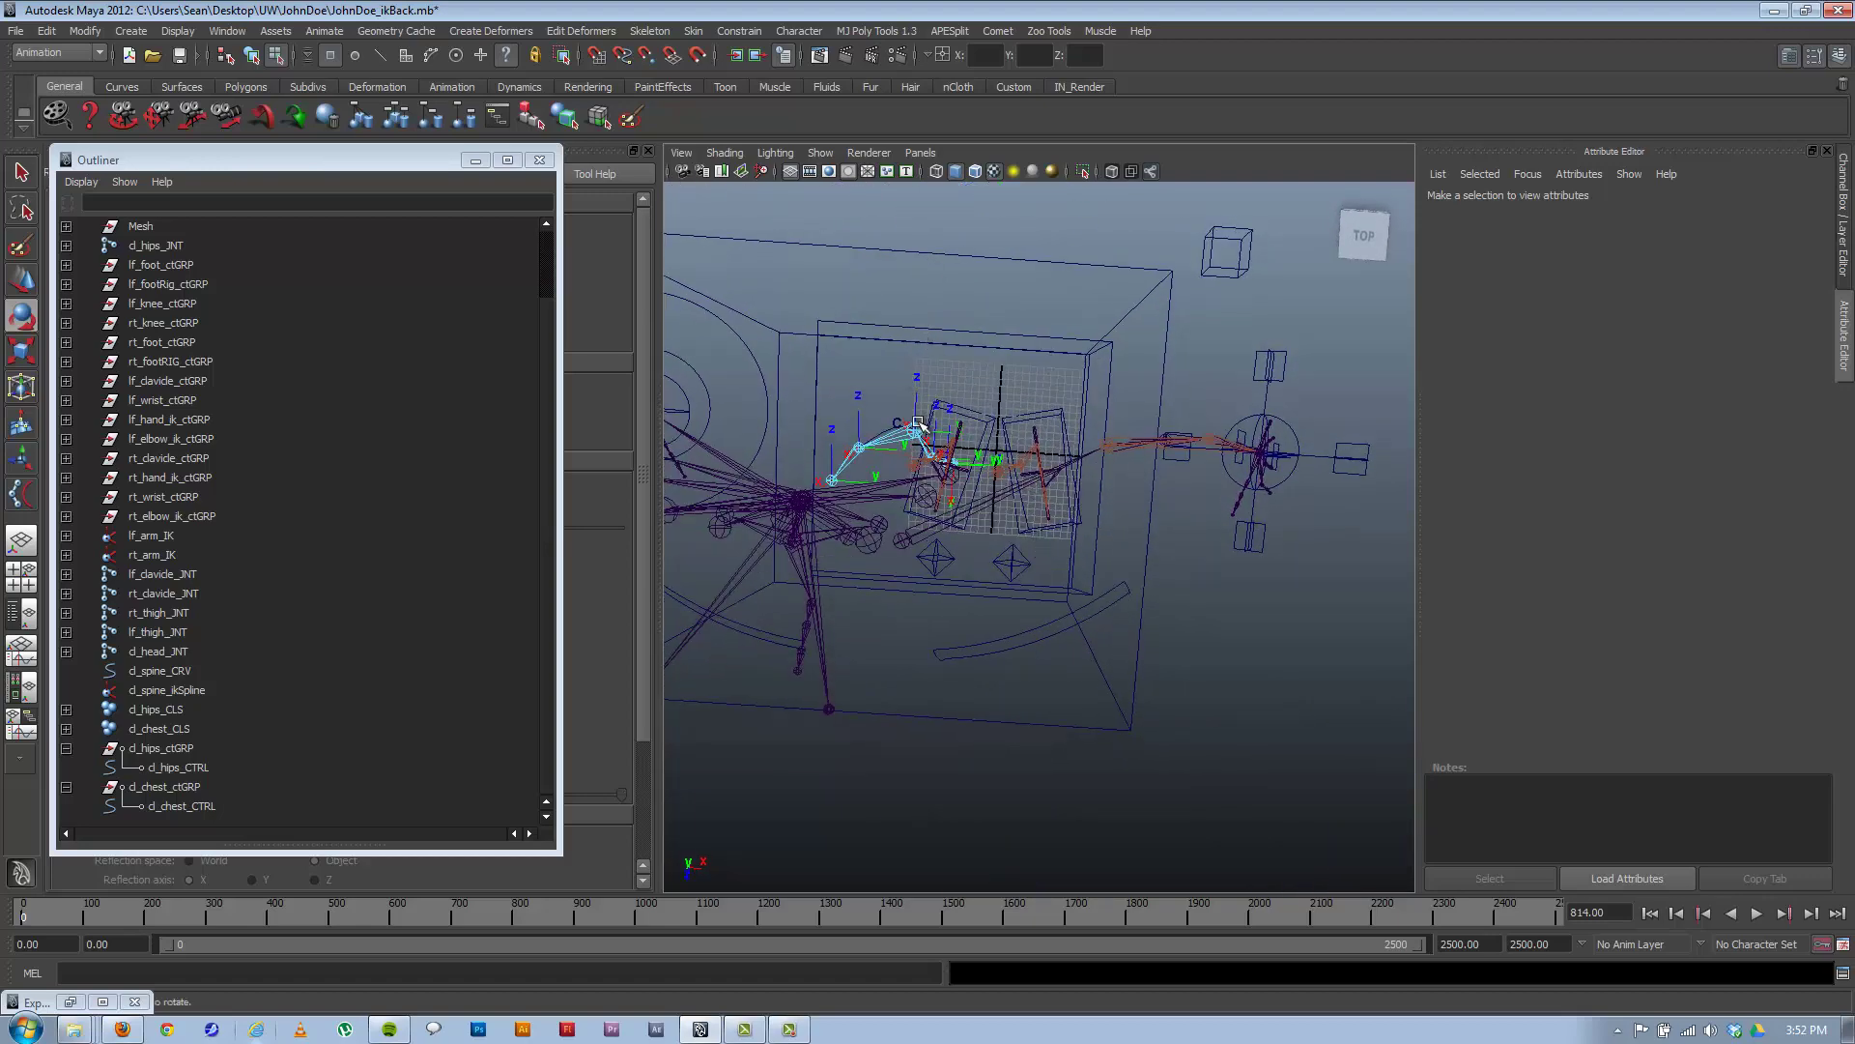
alt+drag(1020, 479, 1015, 346)
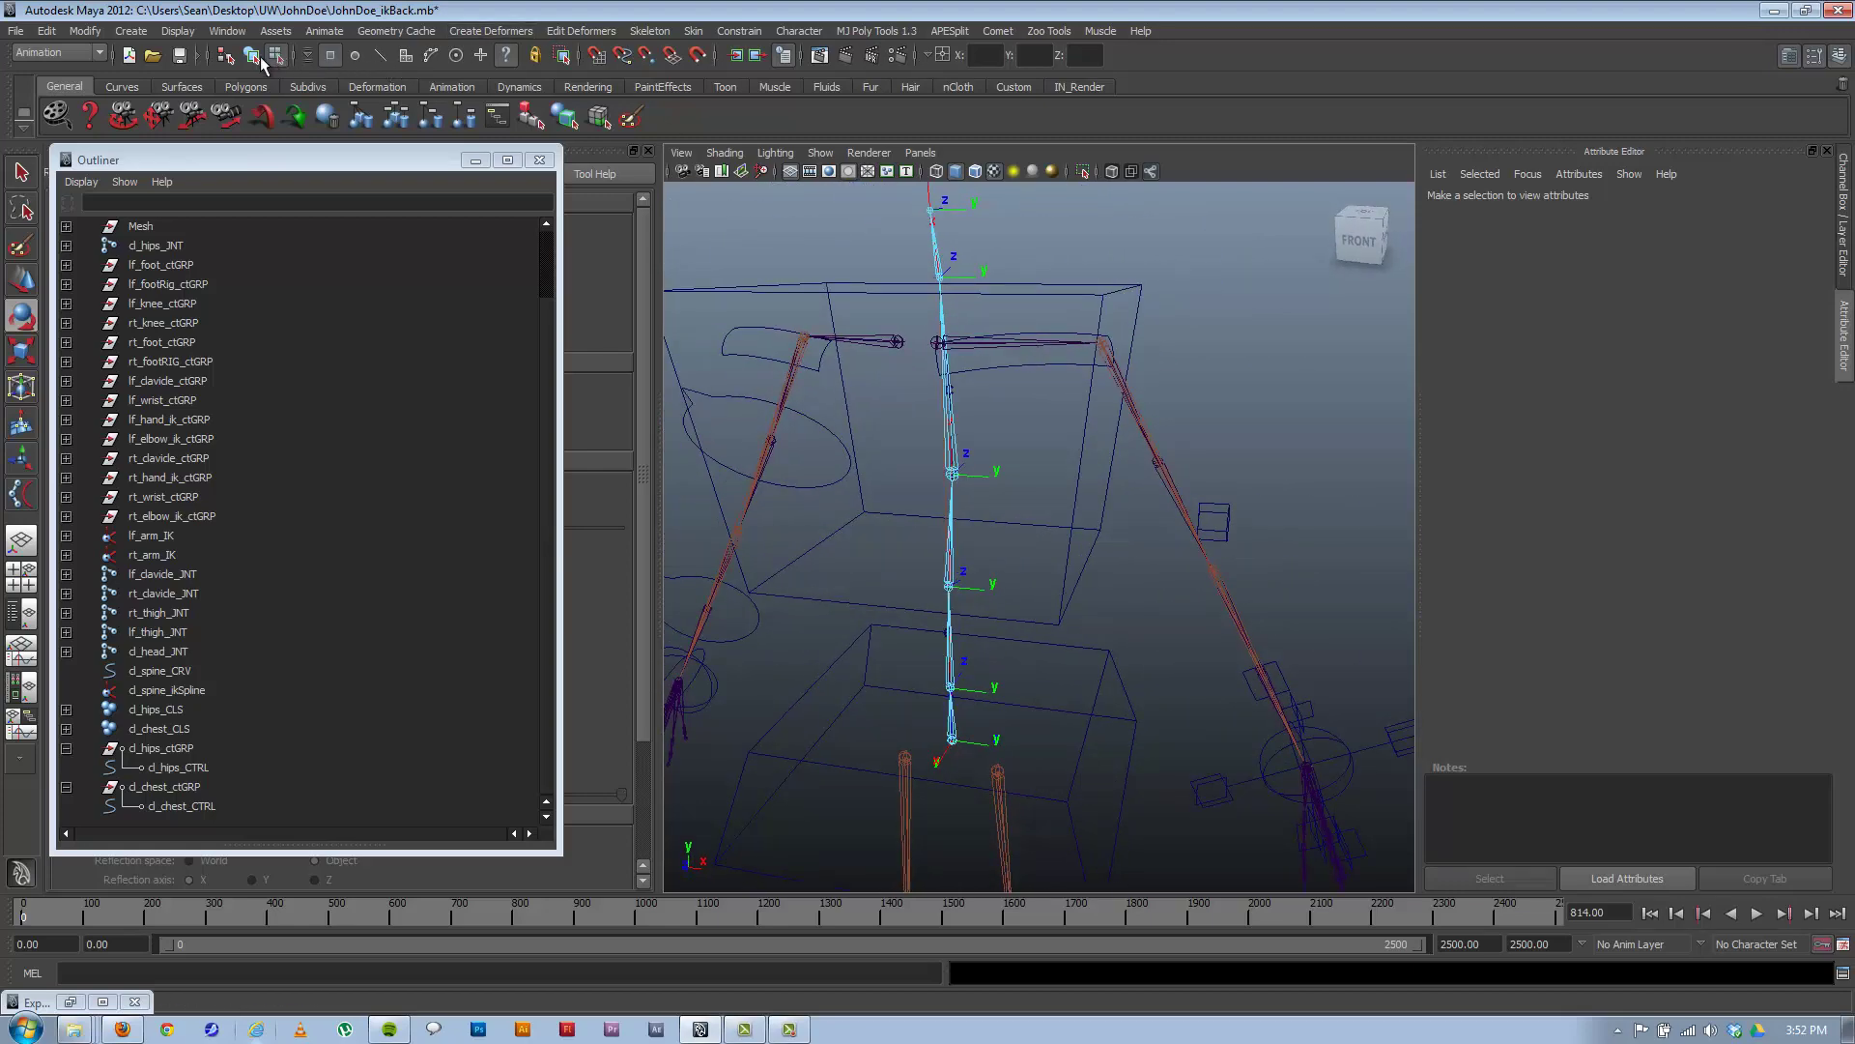
Return to object selection mode and enable the twist controls on cl_spine_ikSpline.
click(252, 55)
click(193, 245)
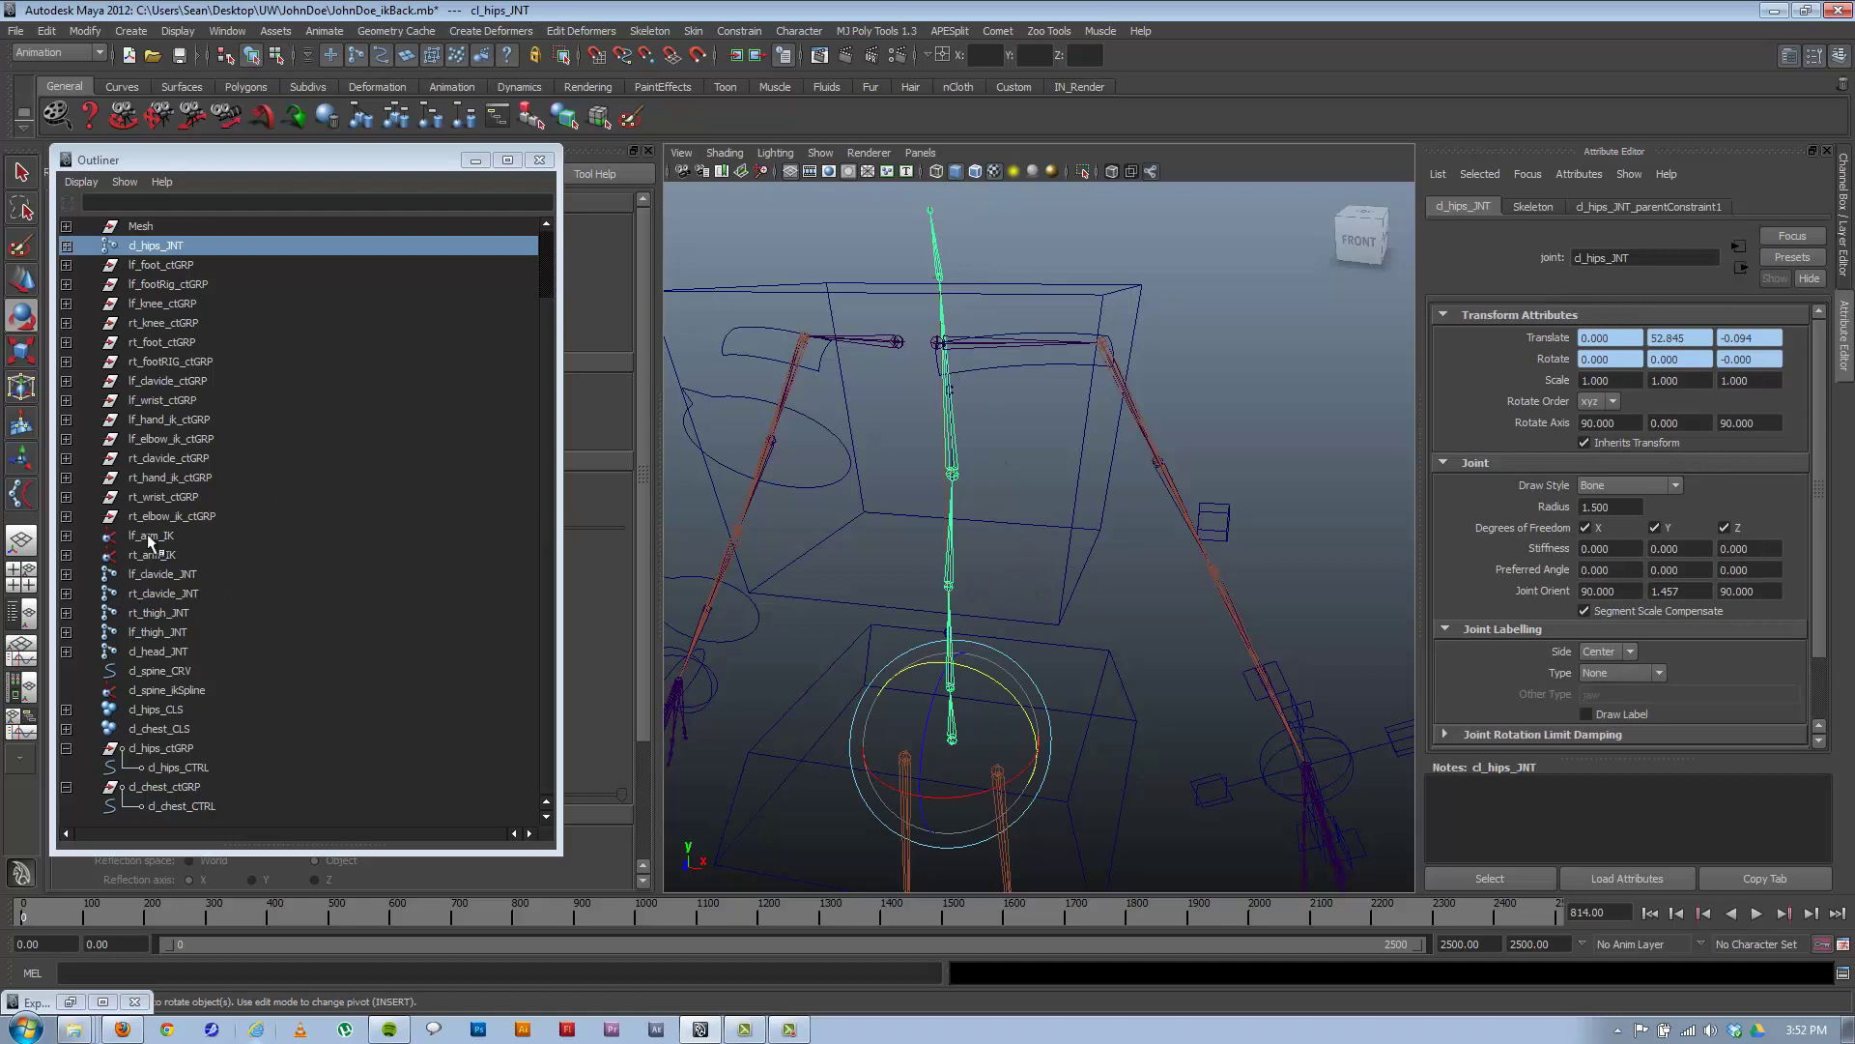
click(166, 690)
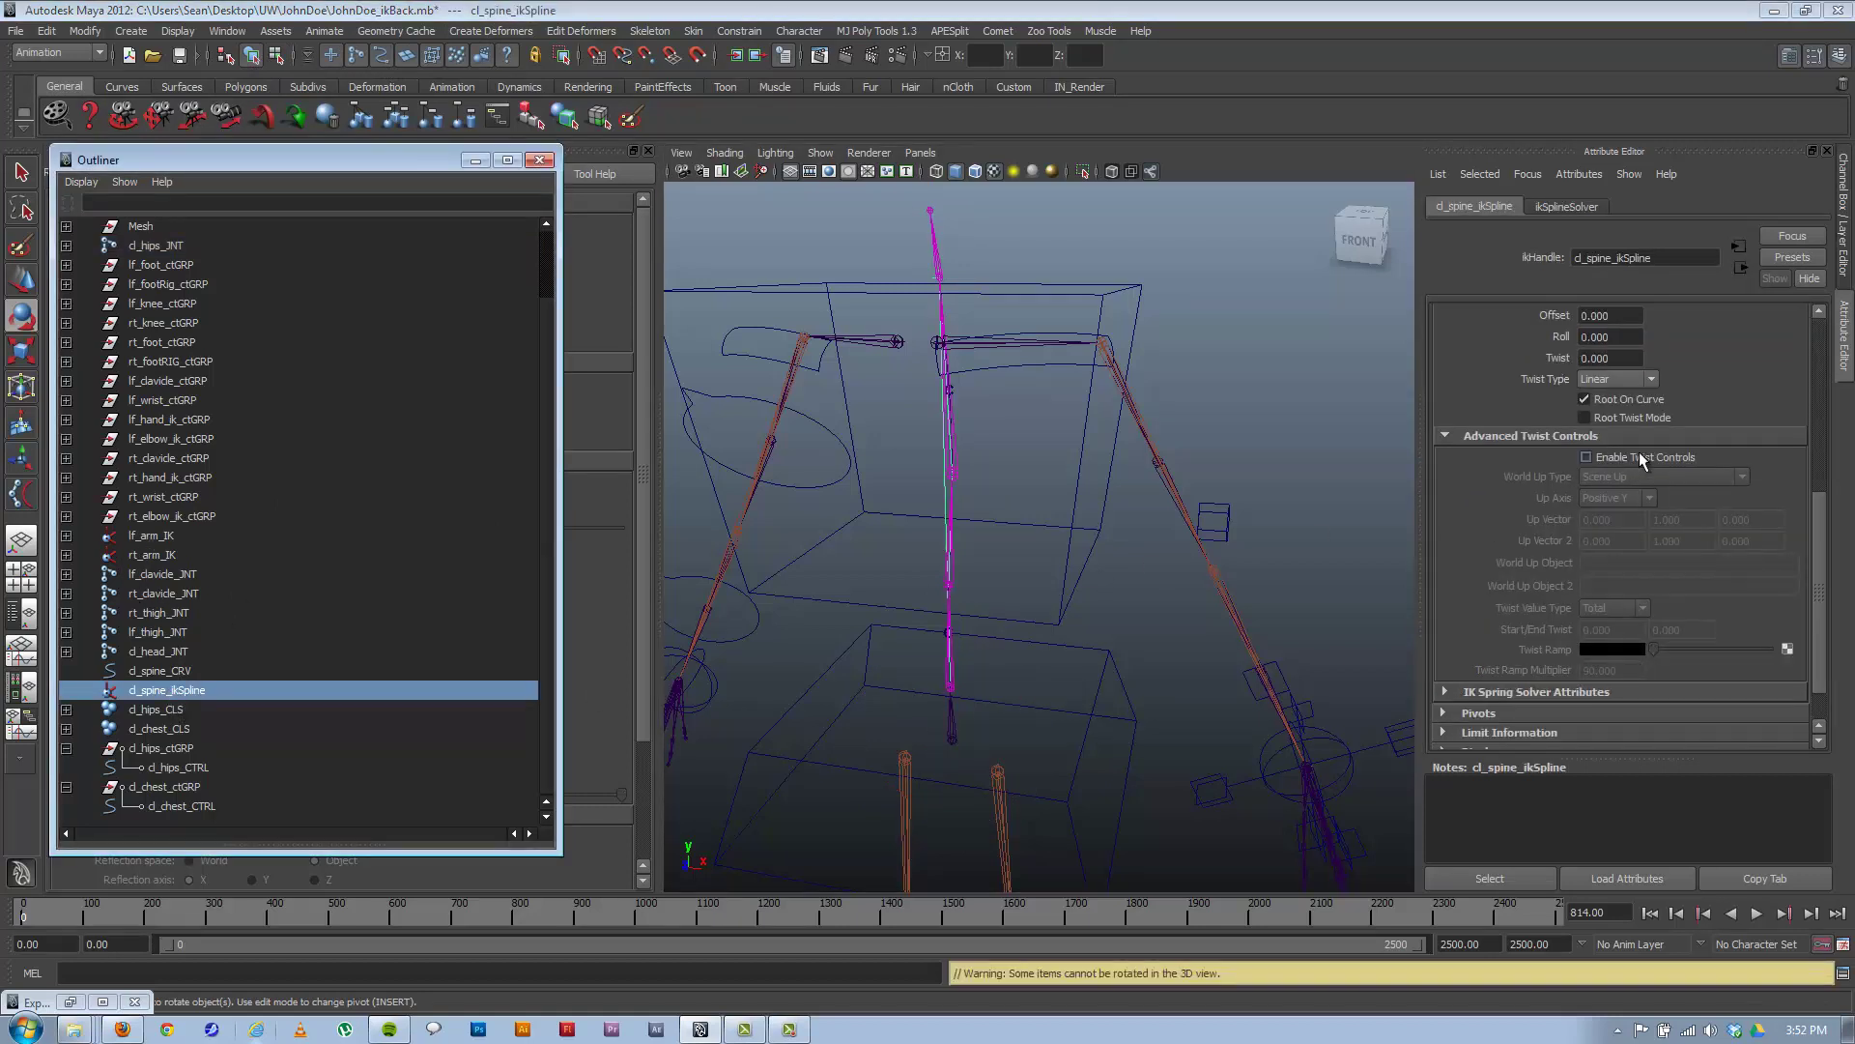
click(1638, 455)
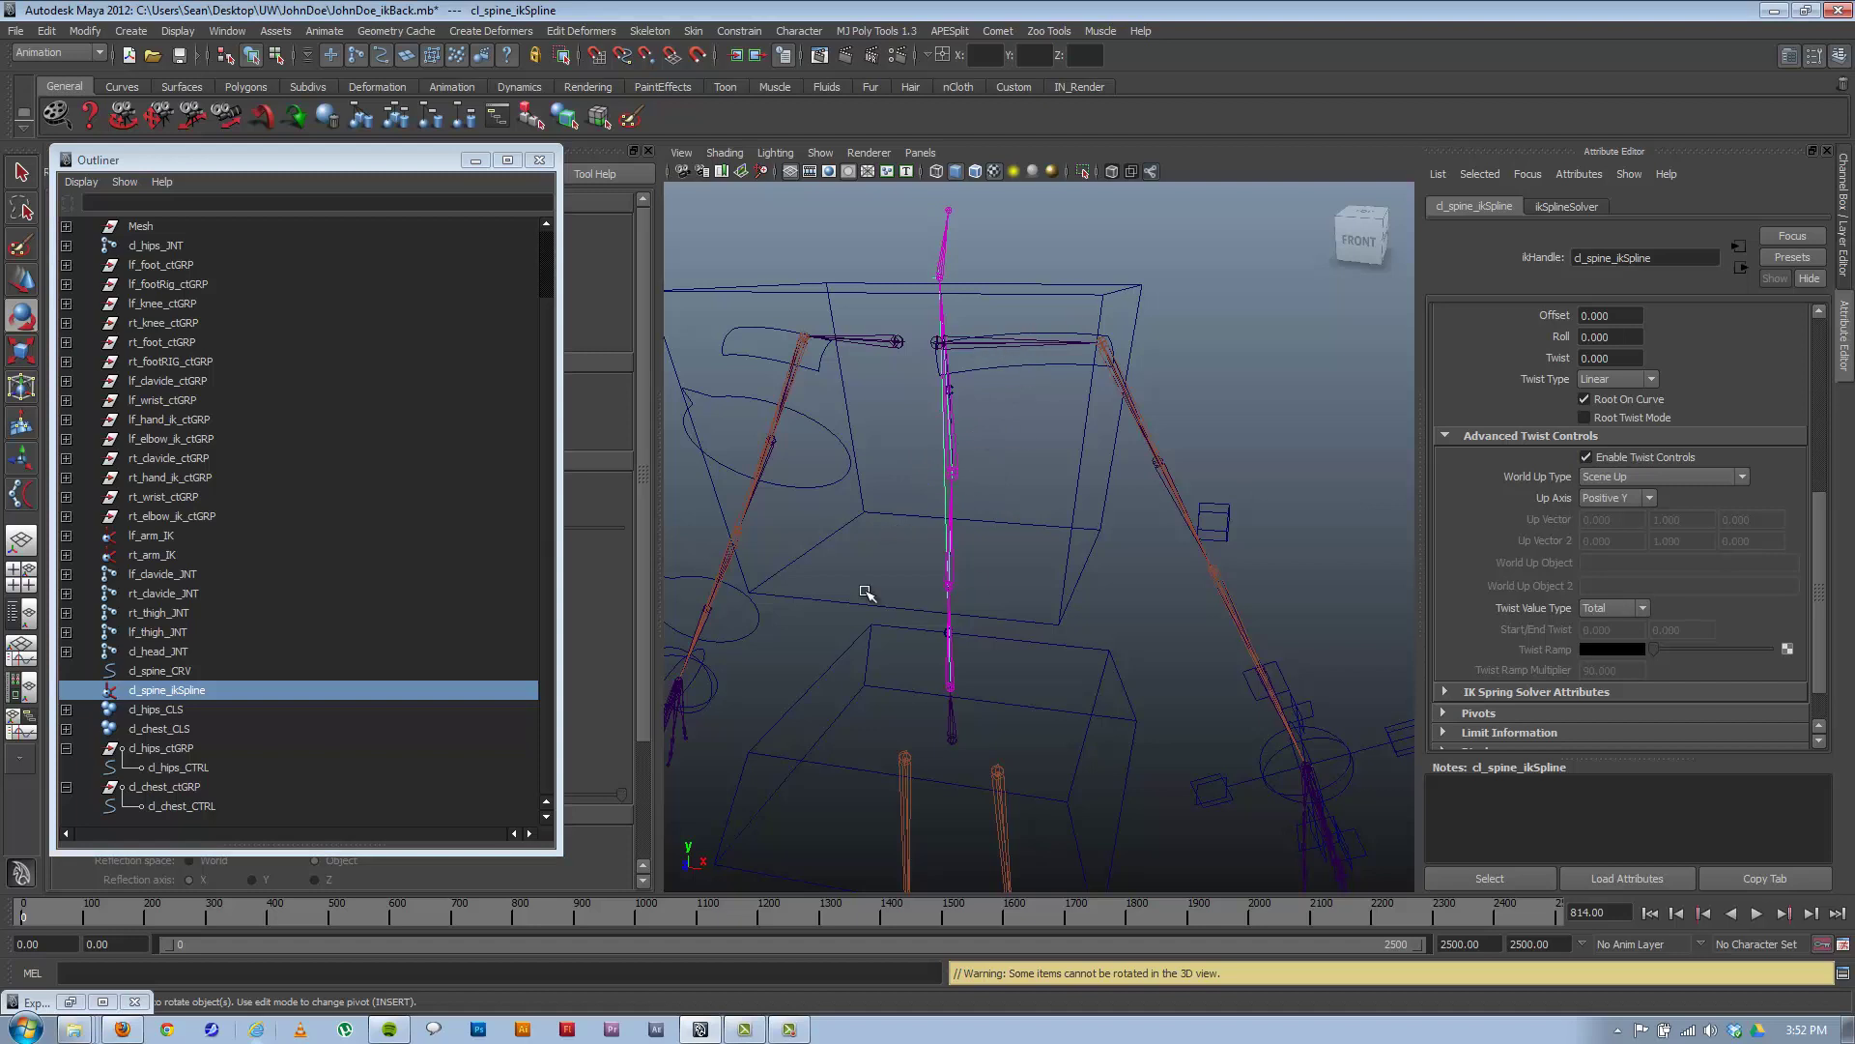
Show the local rotation axes of the cl_hips_JNT chain again to examine the spine's twist, and return to object selection mode.
click(943, 725)
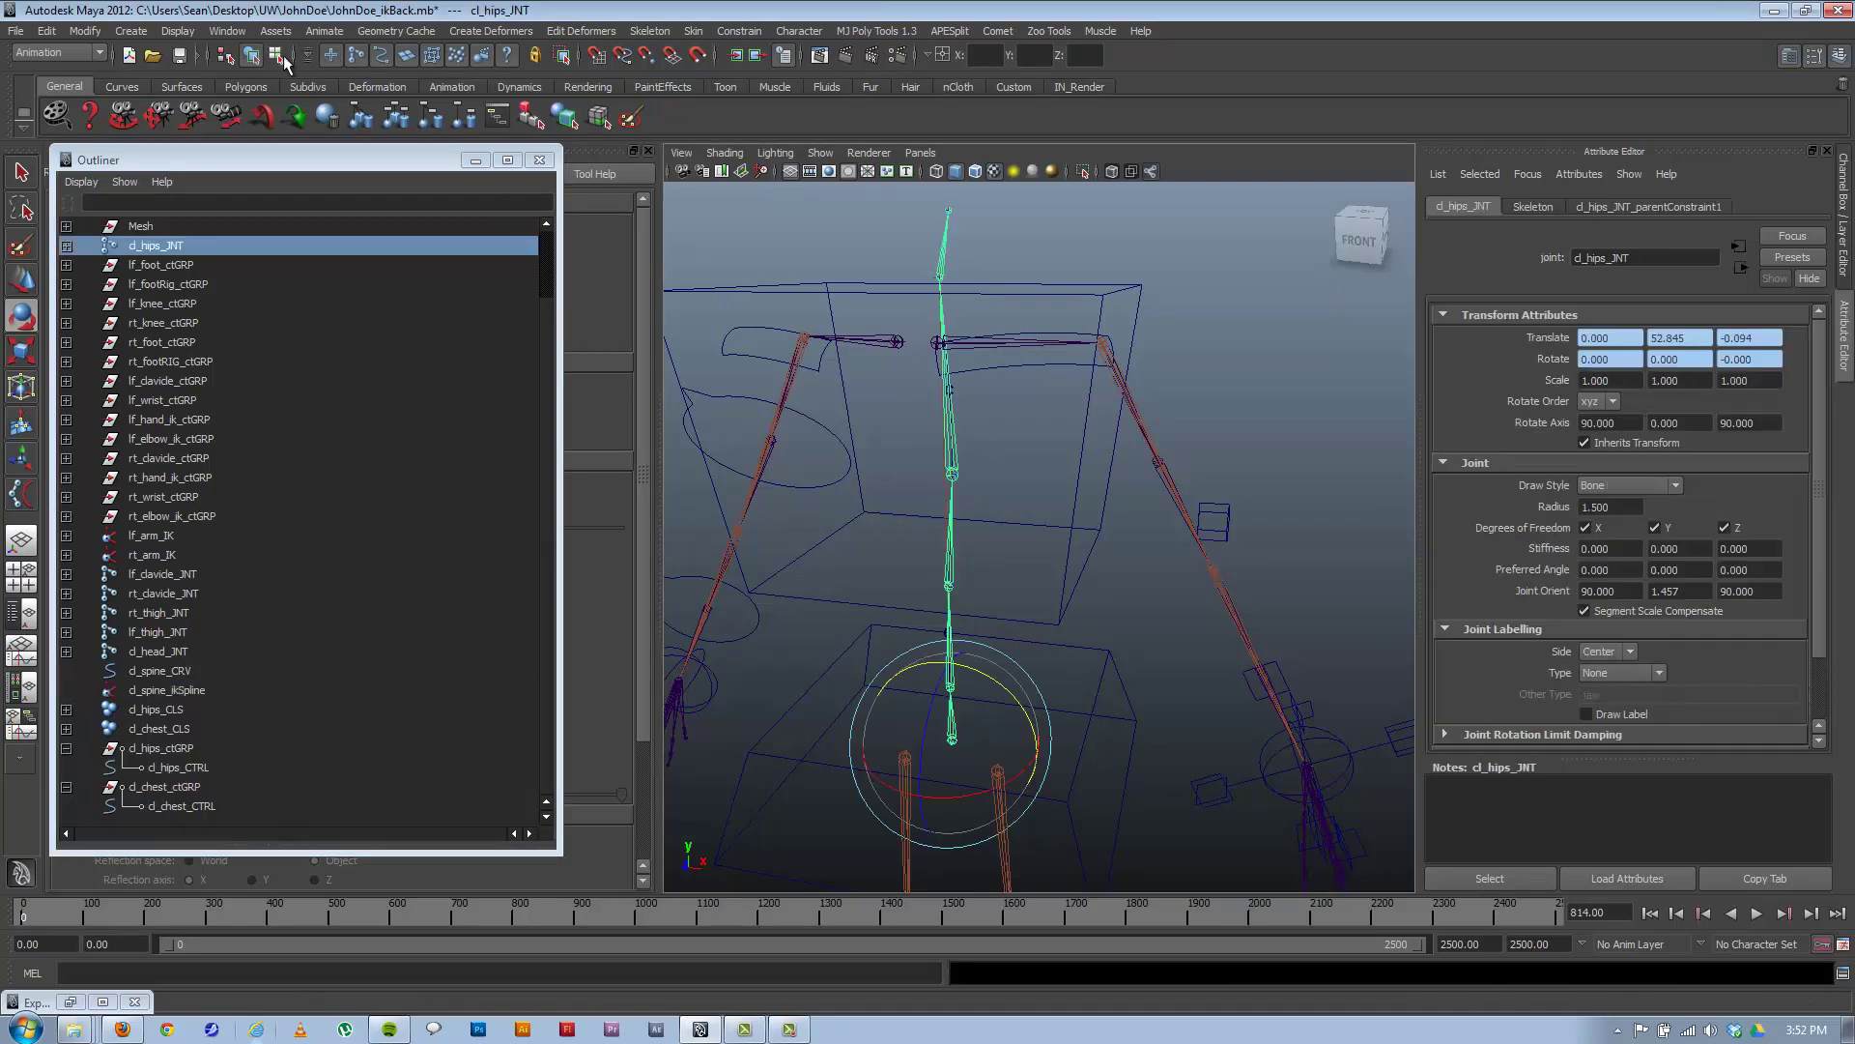
click(280, 57)
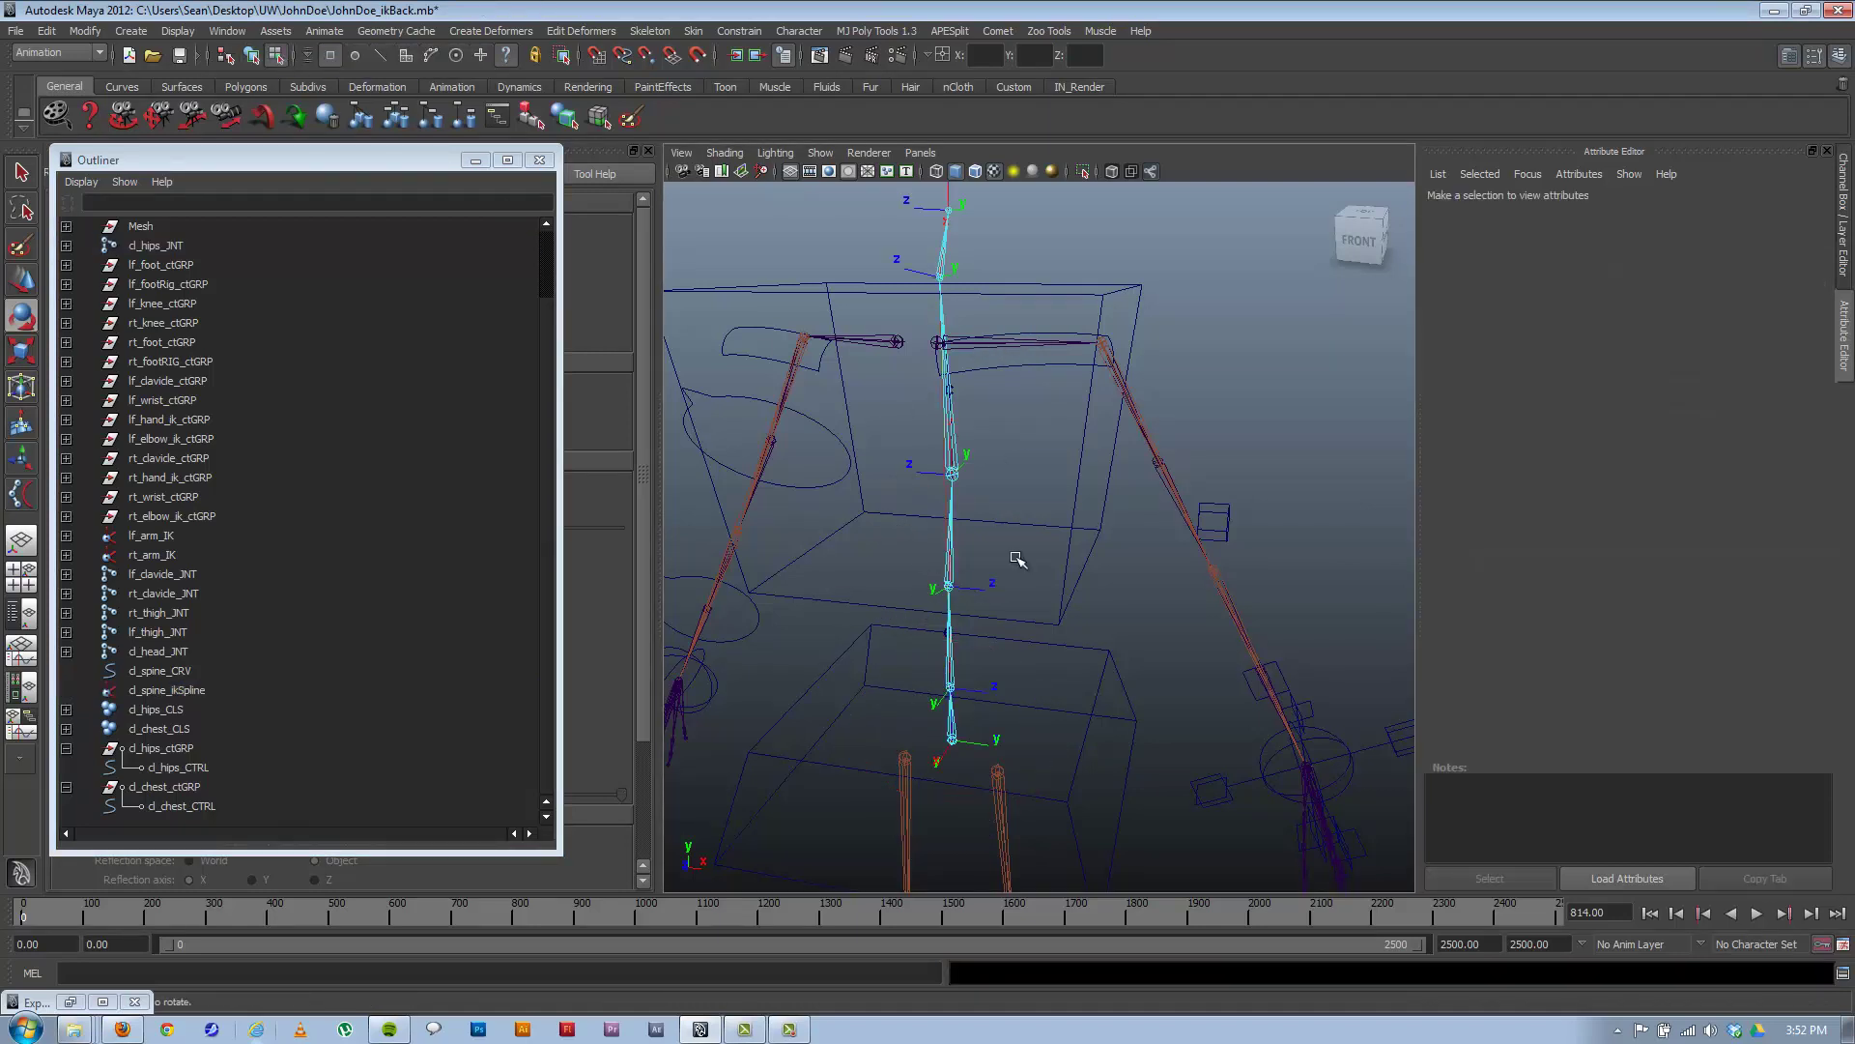
mouse_move(998, 429)
alt+mouse_down()
mouse_move(840, 410)
mouse_move(1073, 418)
mouse_move(940, 415)
mouse_move(1015, 426)
mouse_move(979, 431)
mouse_move(992, 450)
alt+mouse_up()
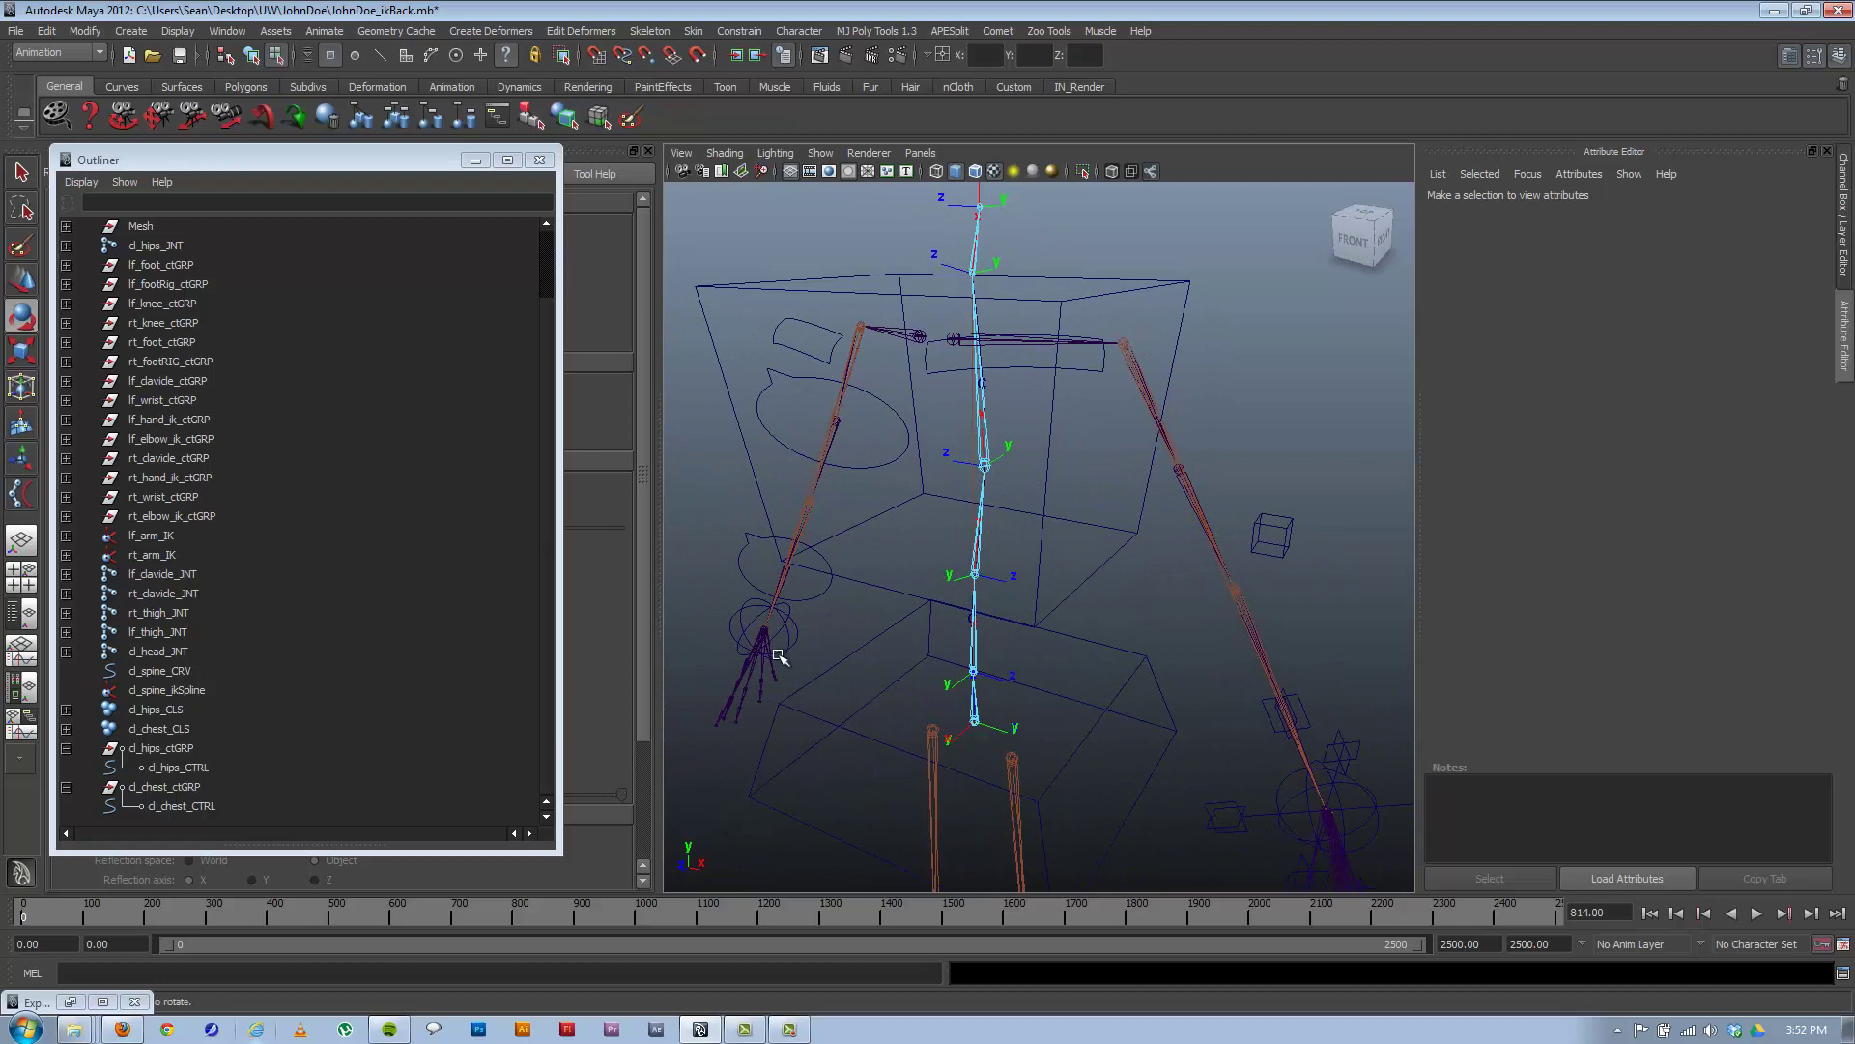
click(251, 56)
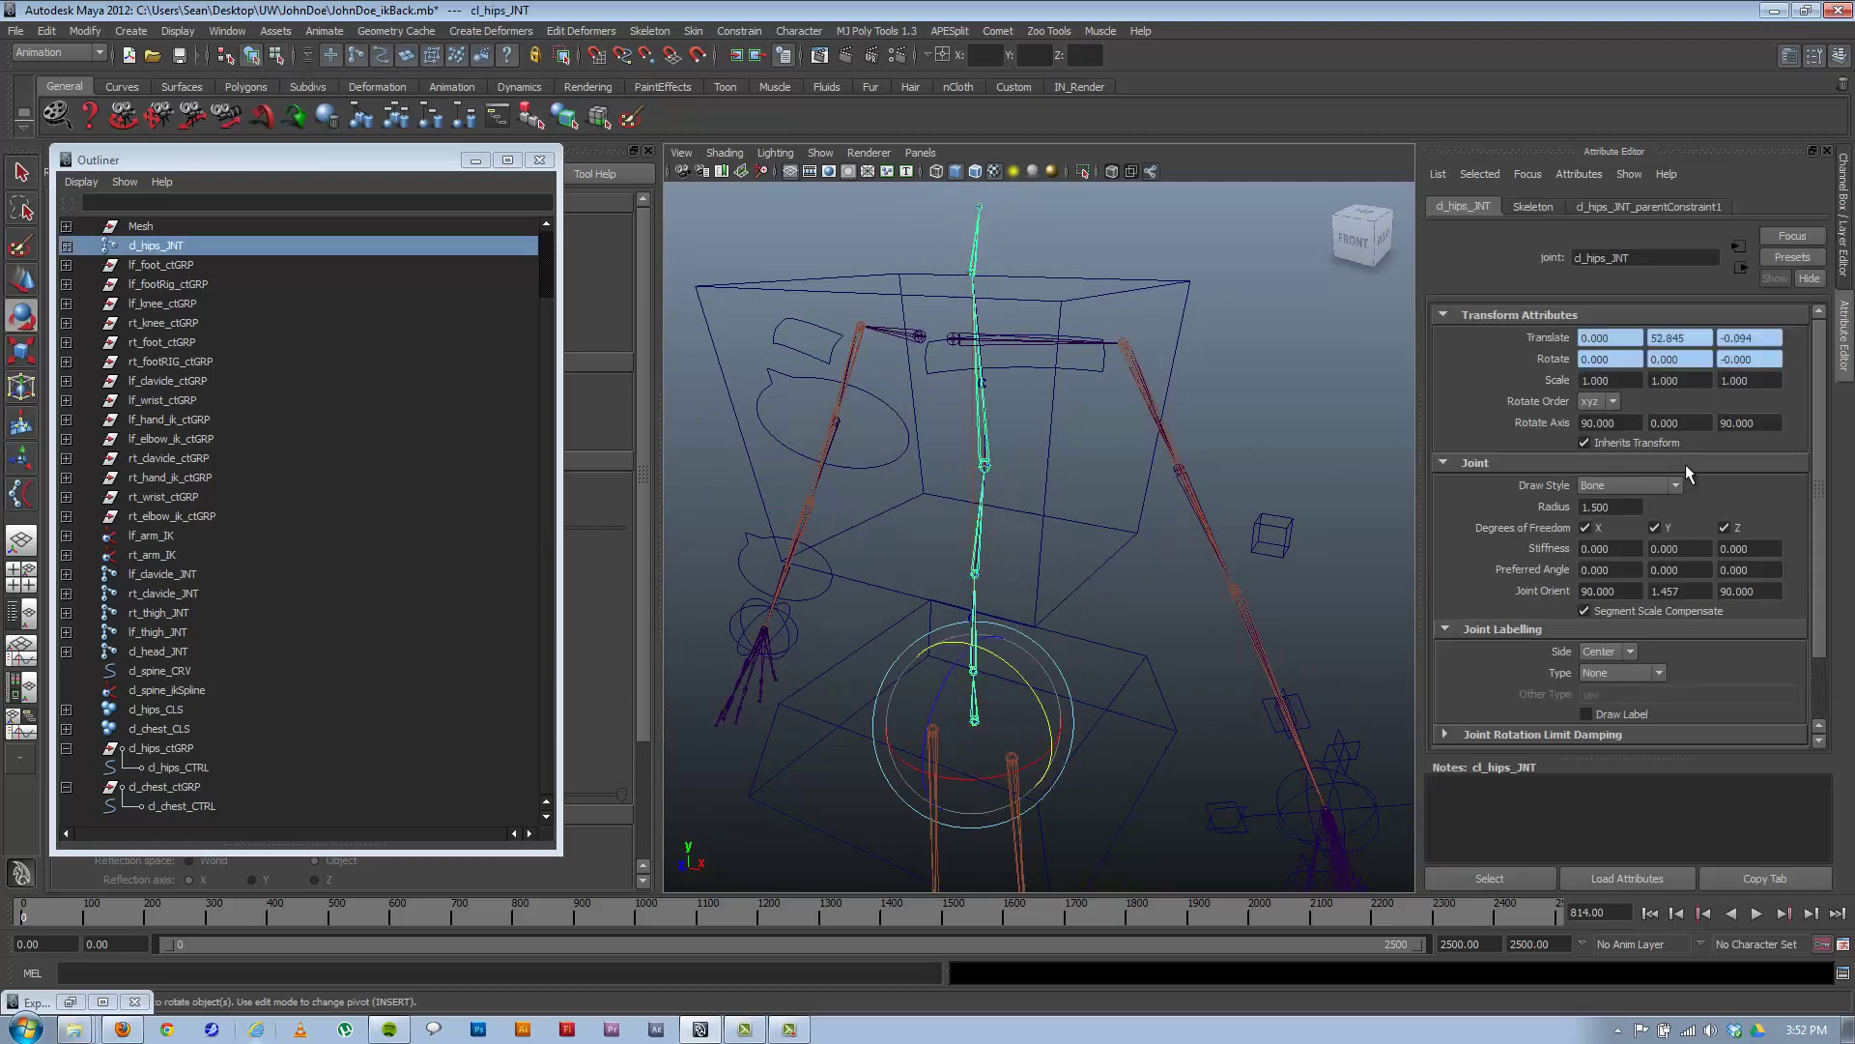
Set the World Up Type of cl_spine_ikSpline to Object Rotation Up (Start/End) and its Up Axis to Positive Z.
click(172, 688)
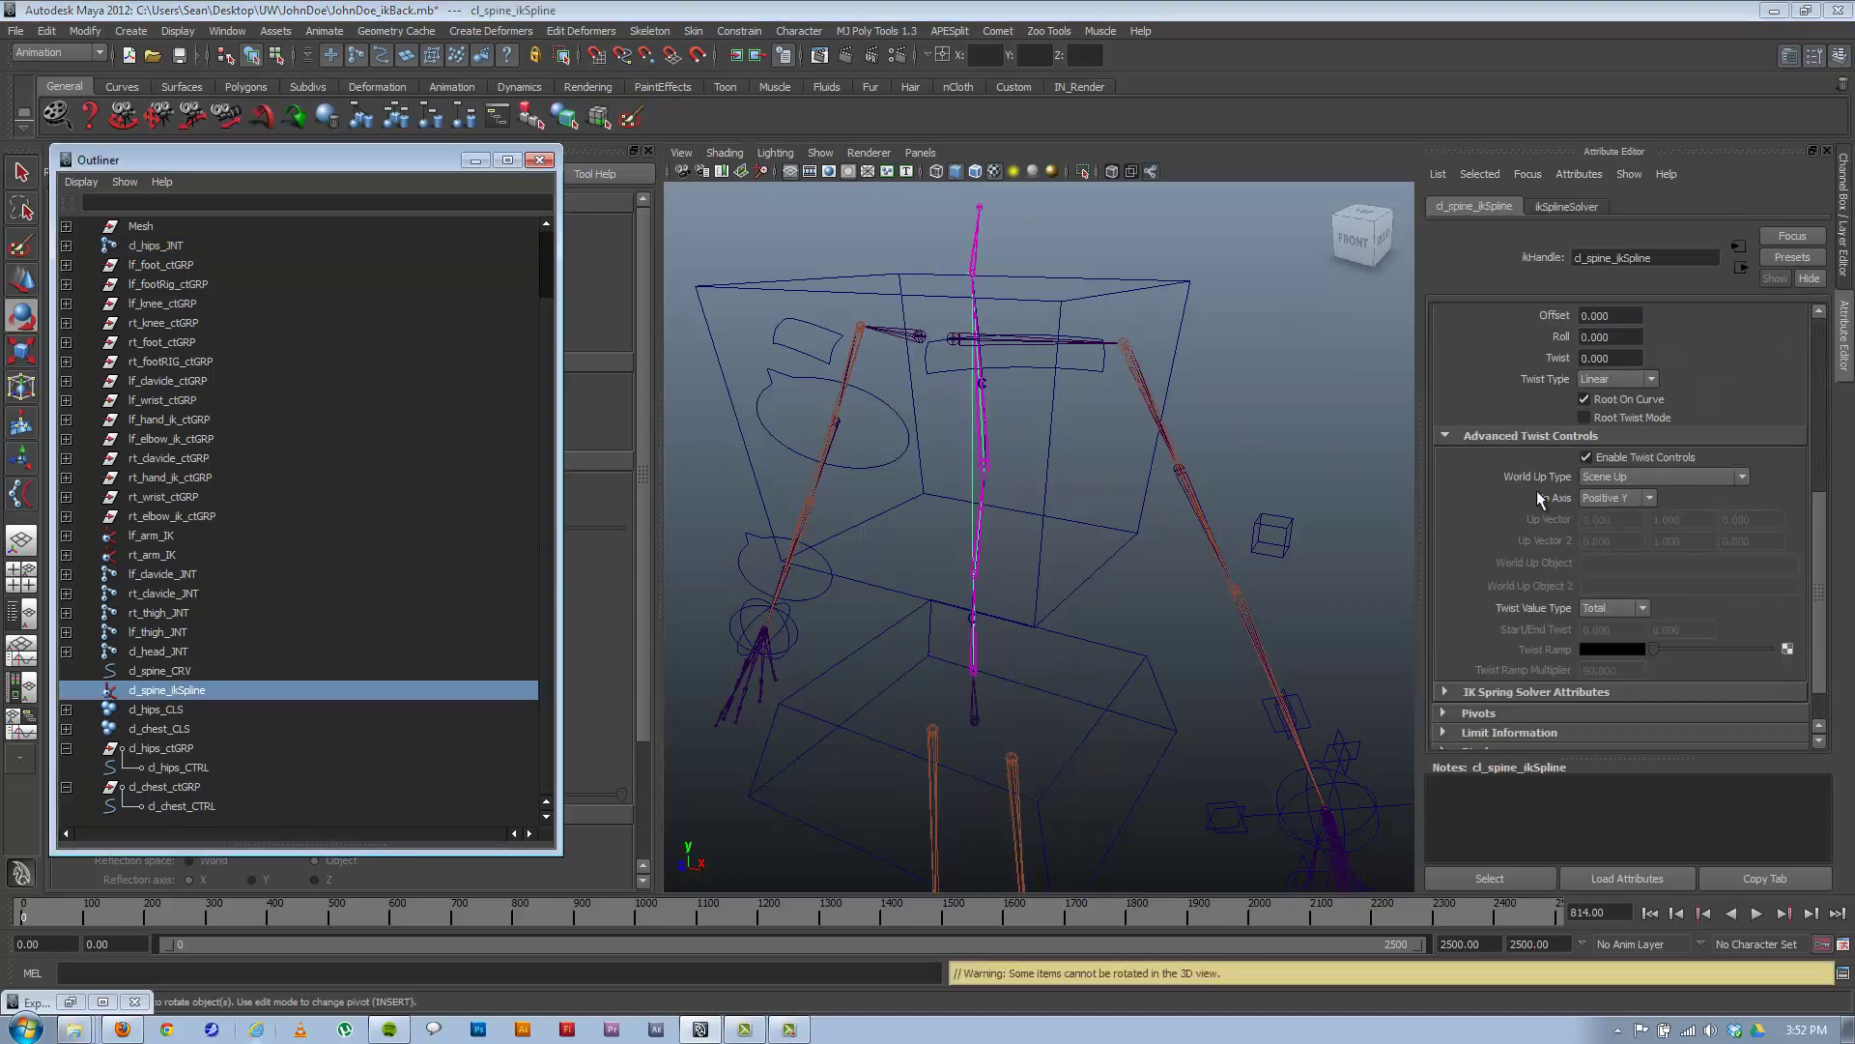
click(1672, 477)
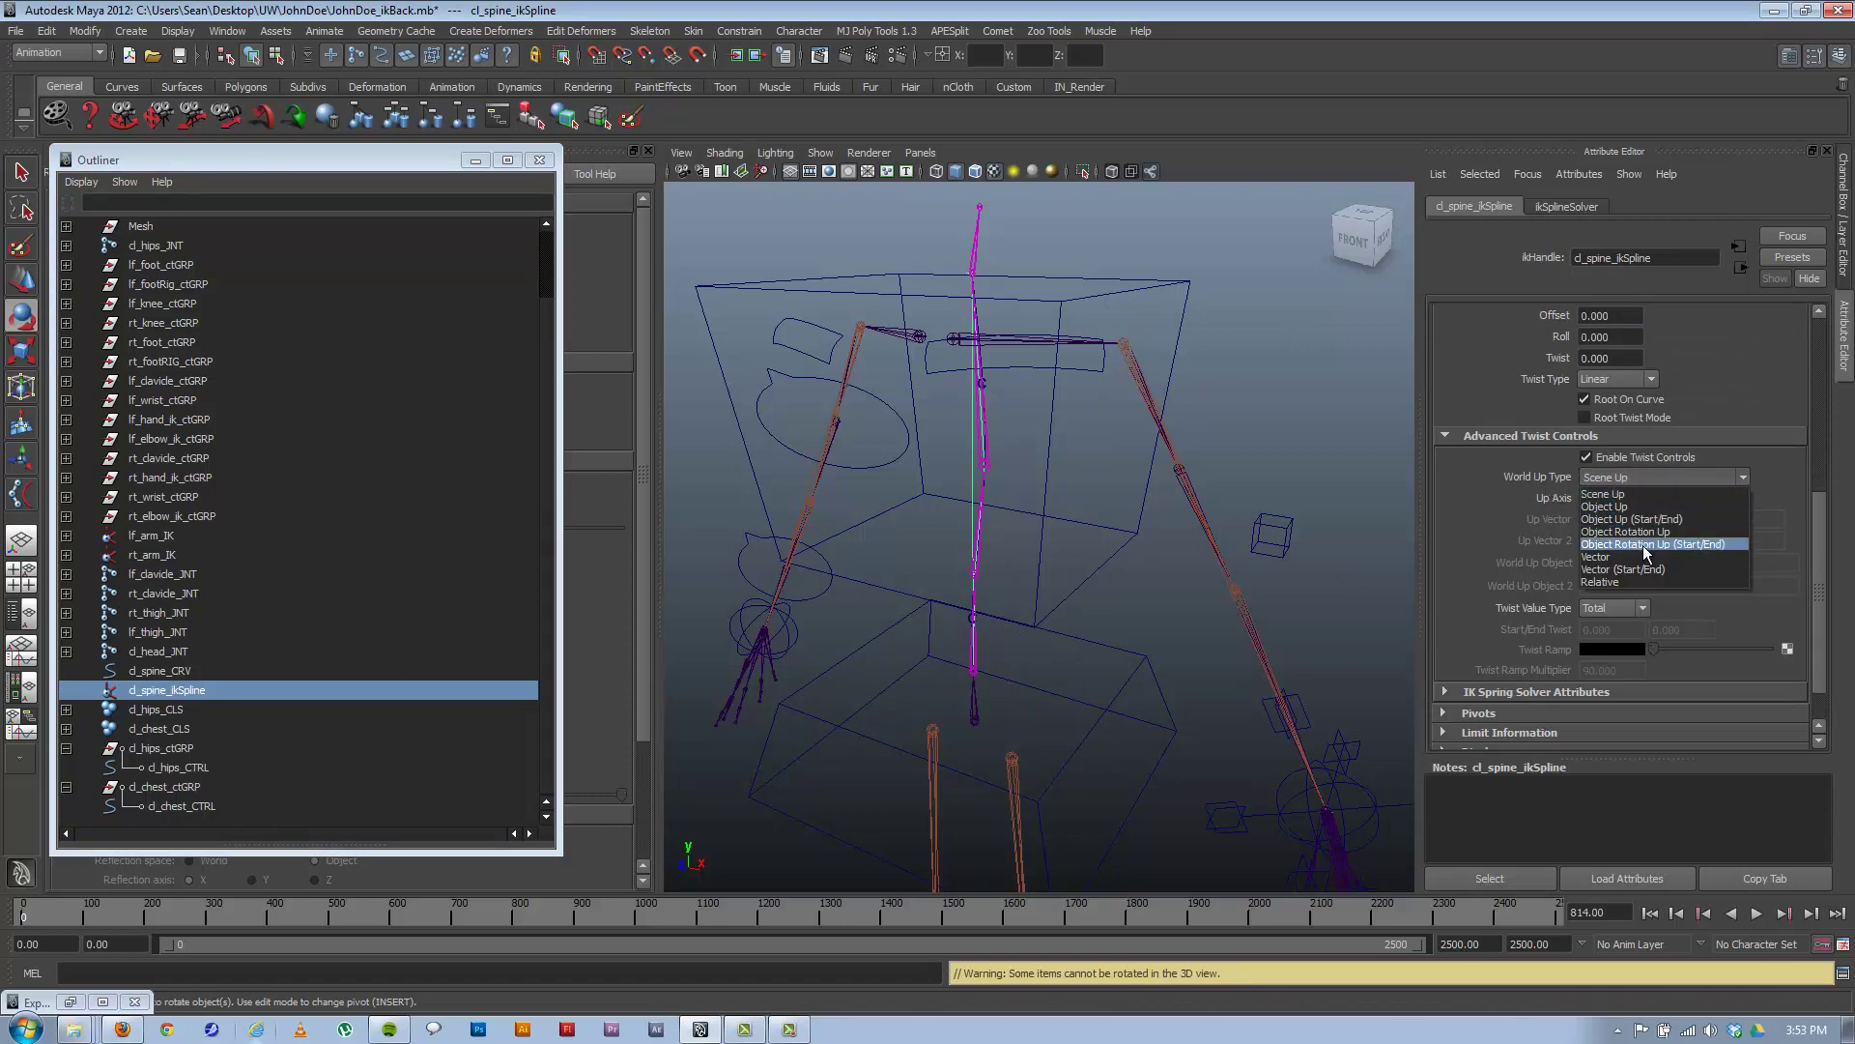
click(1658, 545)
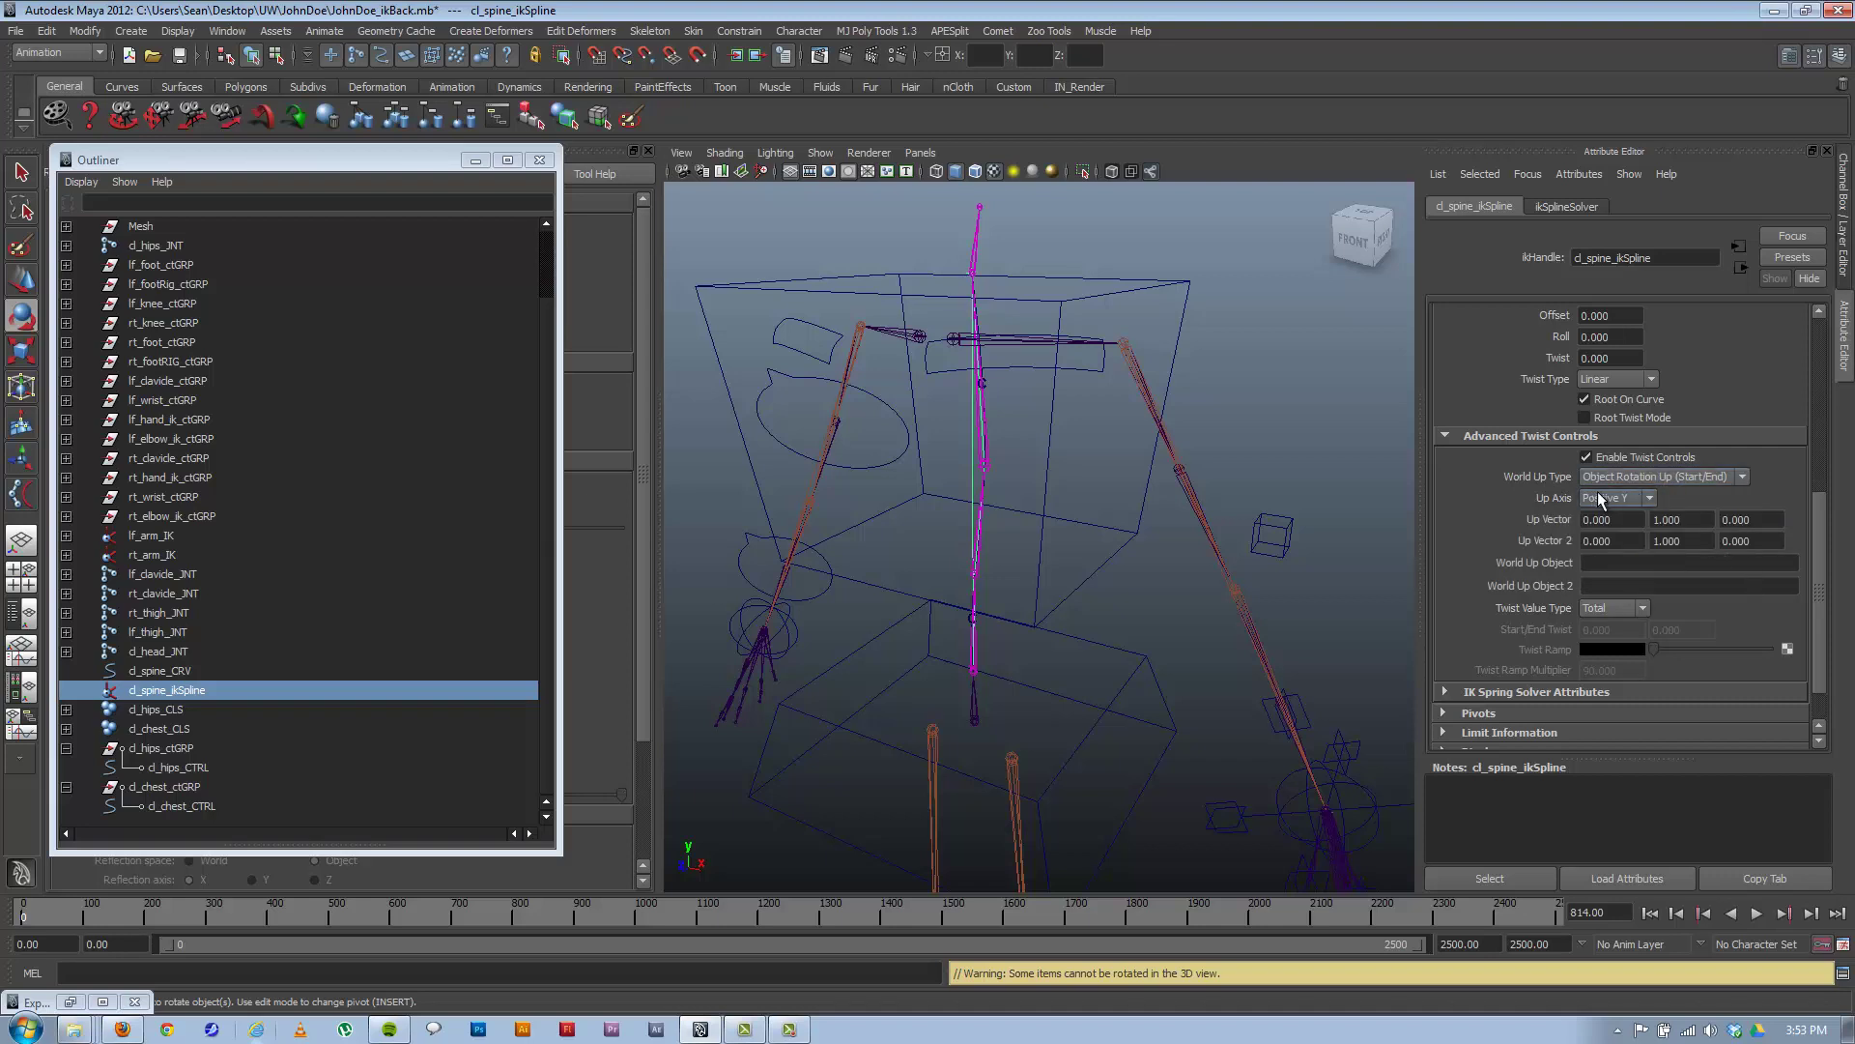
click(1645, 498)
click(1641, 556)
Set both Up Vector and Up Vector 2 of cl_spine_ikSpline to 0, 0, 1.
double_click(1679, 523)
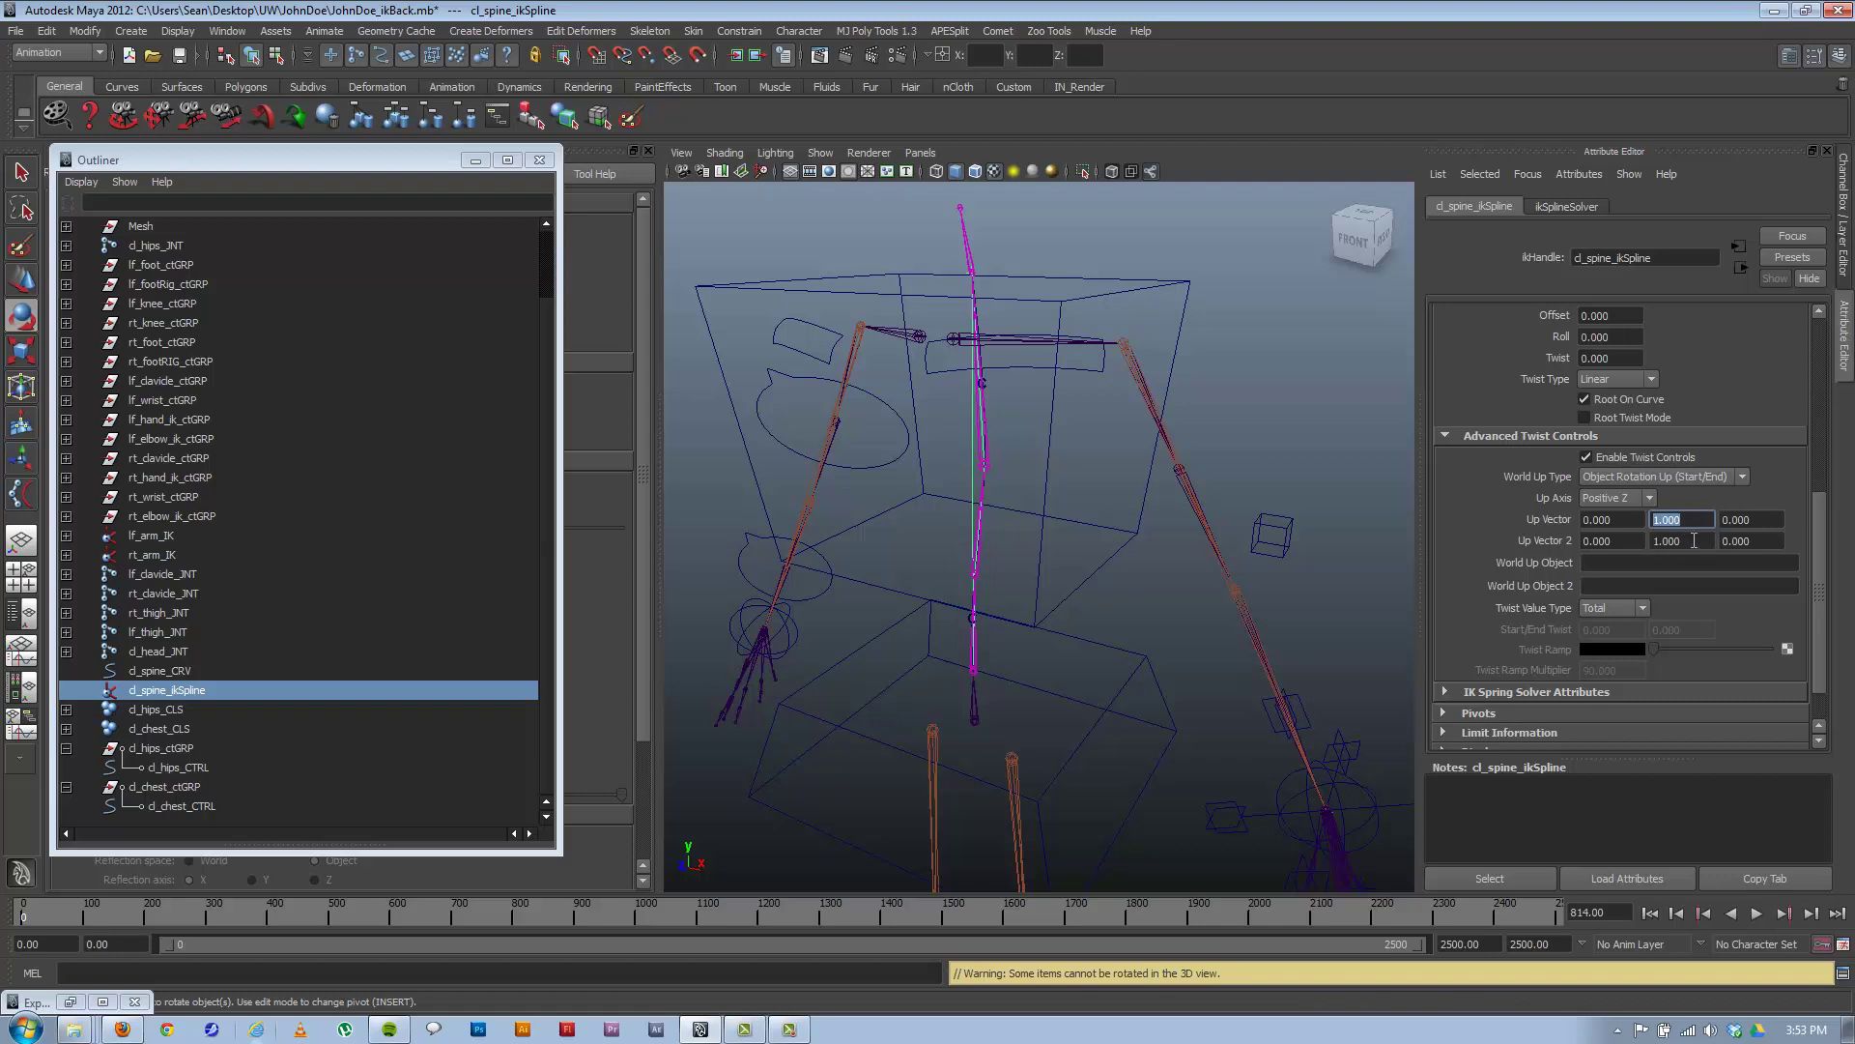
text(0)
key(Return)
double_click(1764, 523)
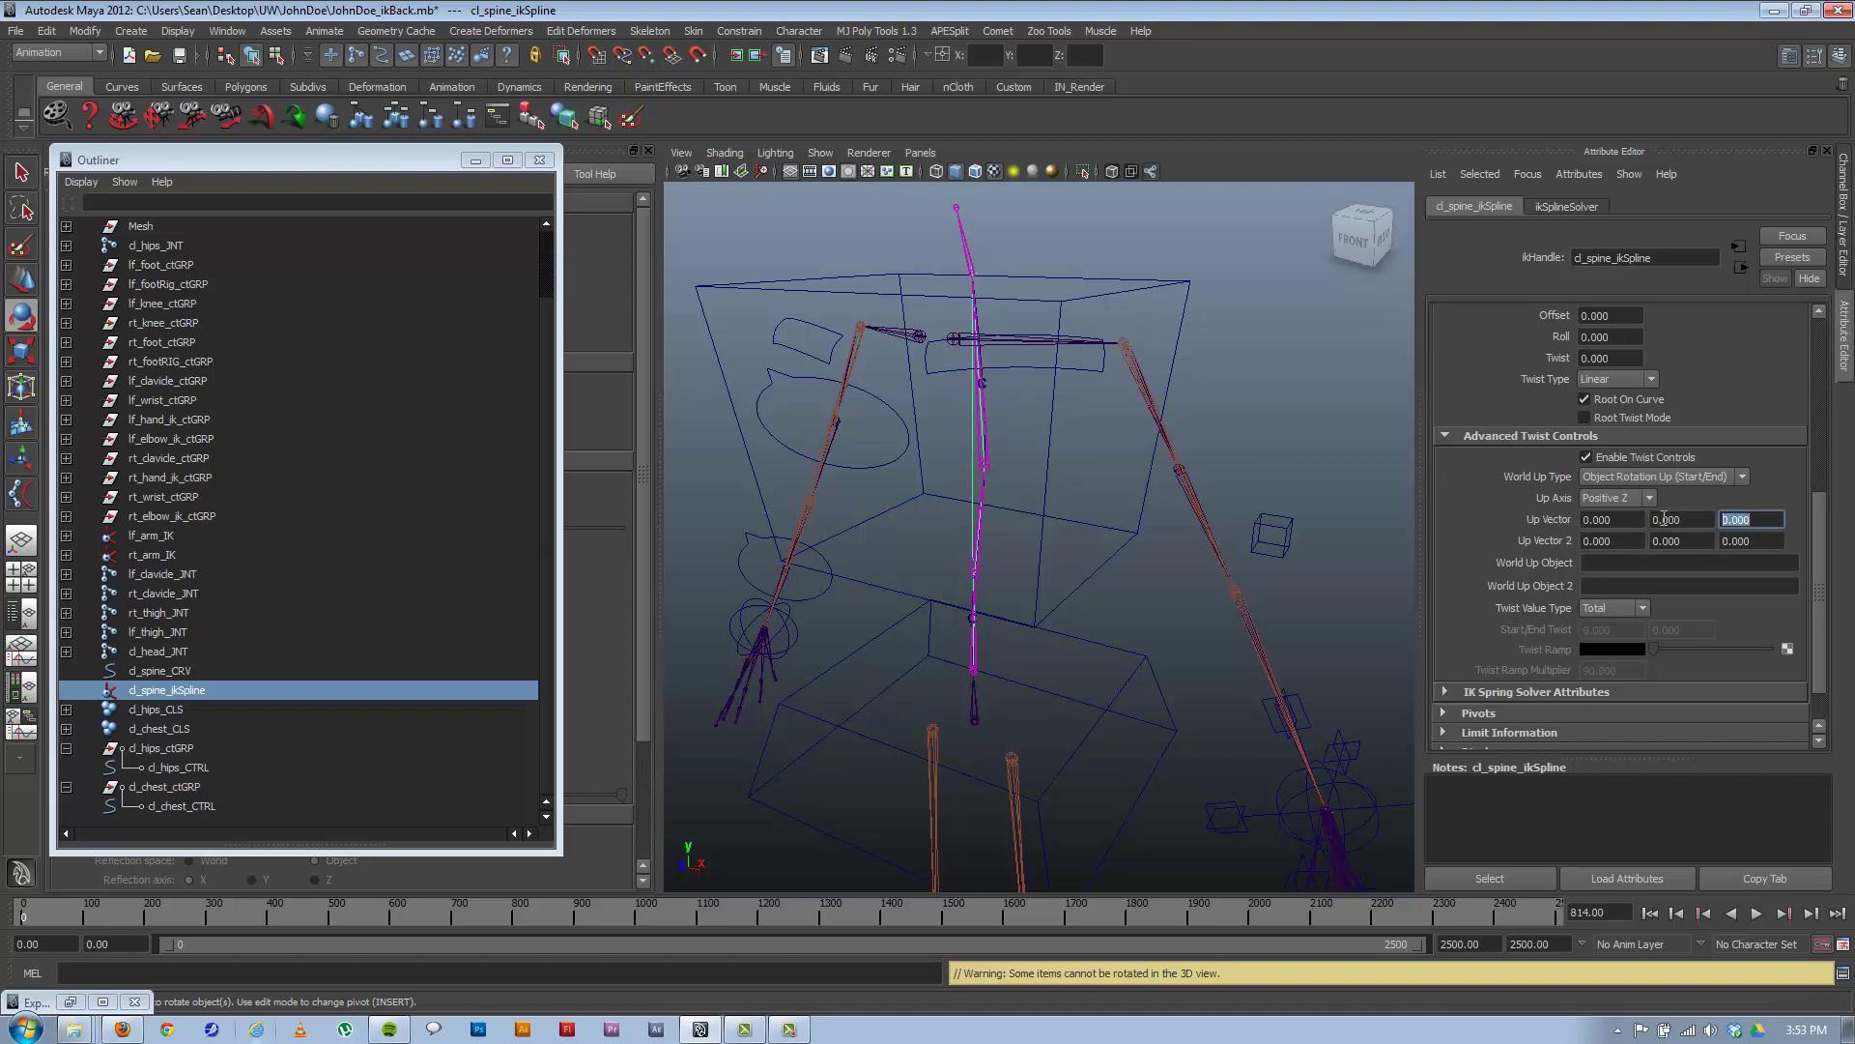
text(1)
key(Return)
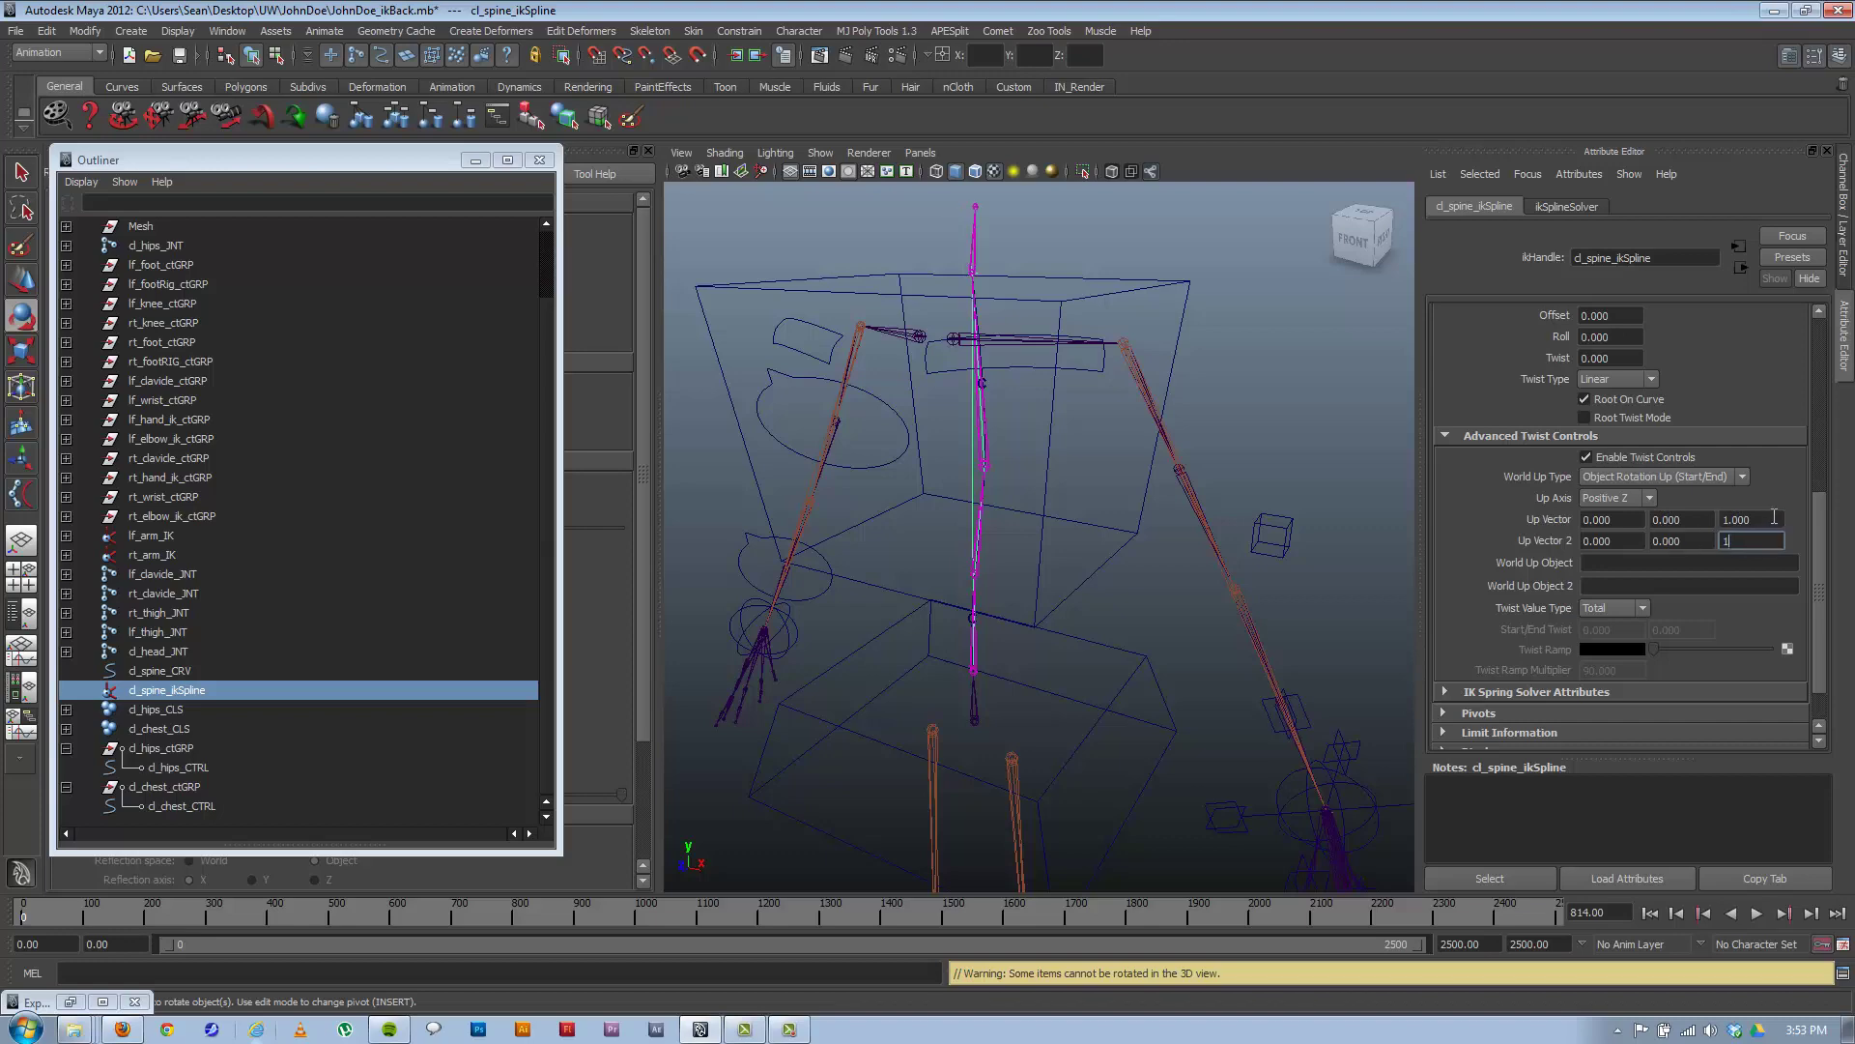
click(1699, 520)
mouse_move(1055, 496)
alt+mouse_down()
mouse_move(1135, 489)
mouse_move(935, 491)
mouse_move(1040, 484)
mouse_move(1073, 510)
alt+mouse_up()
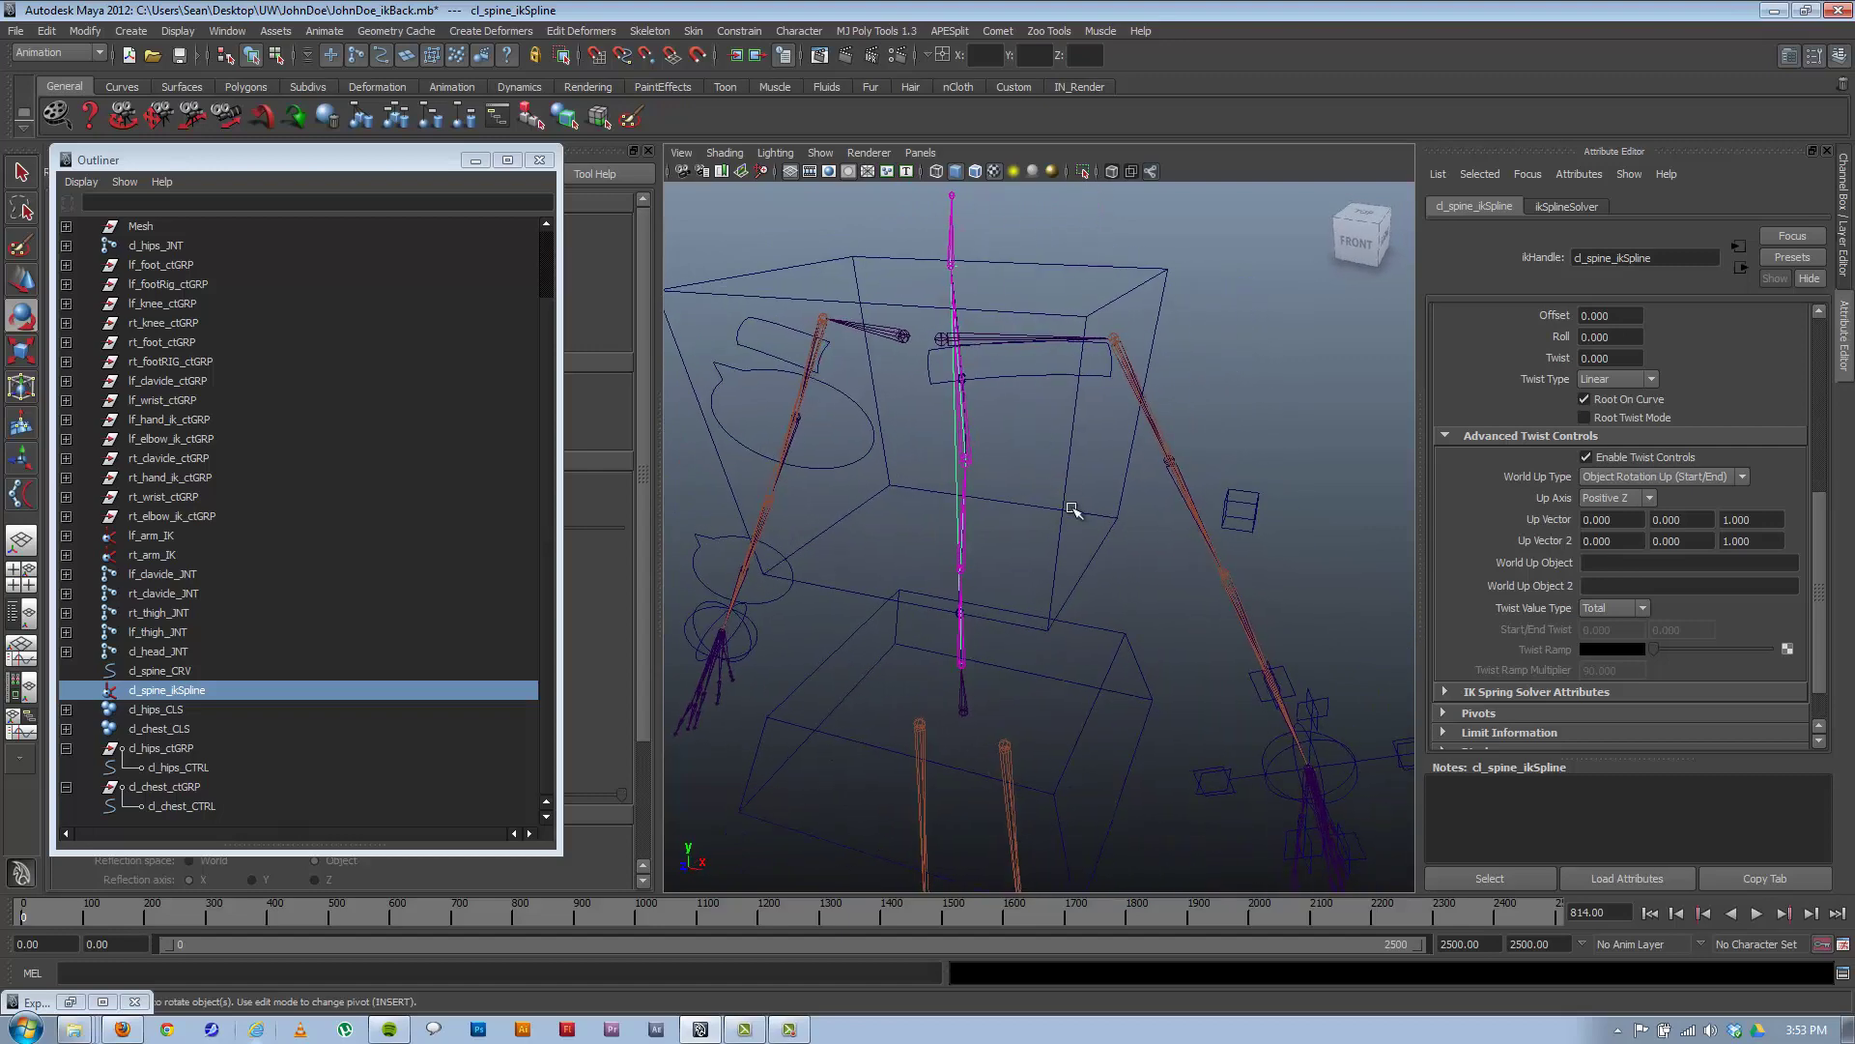
click(1063, 488)
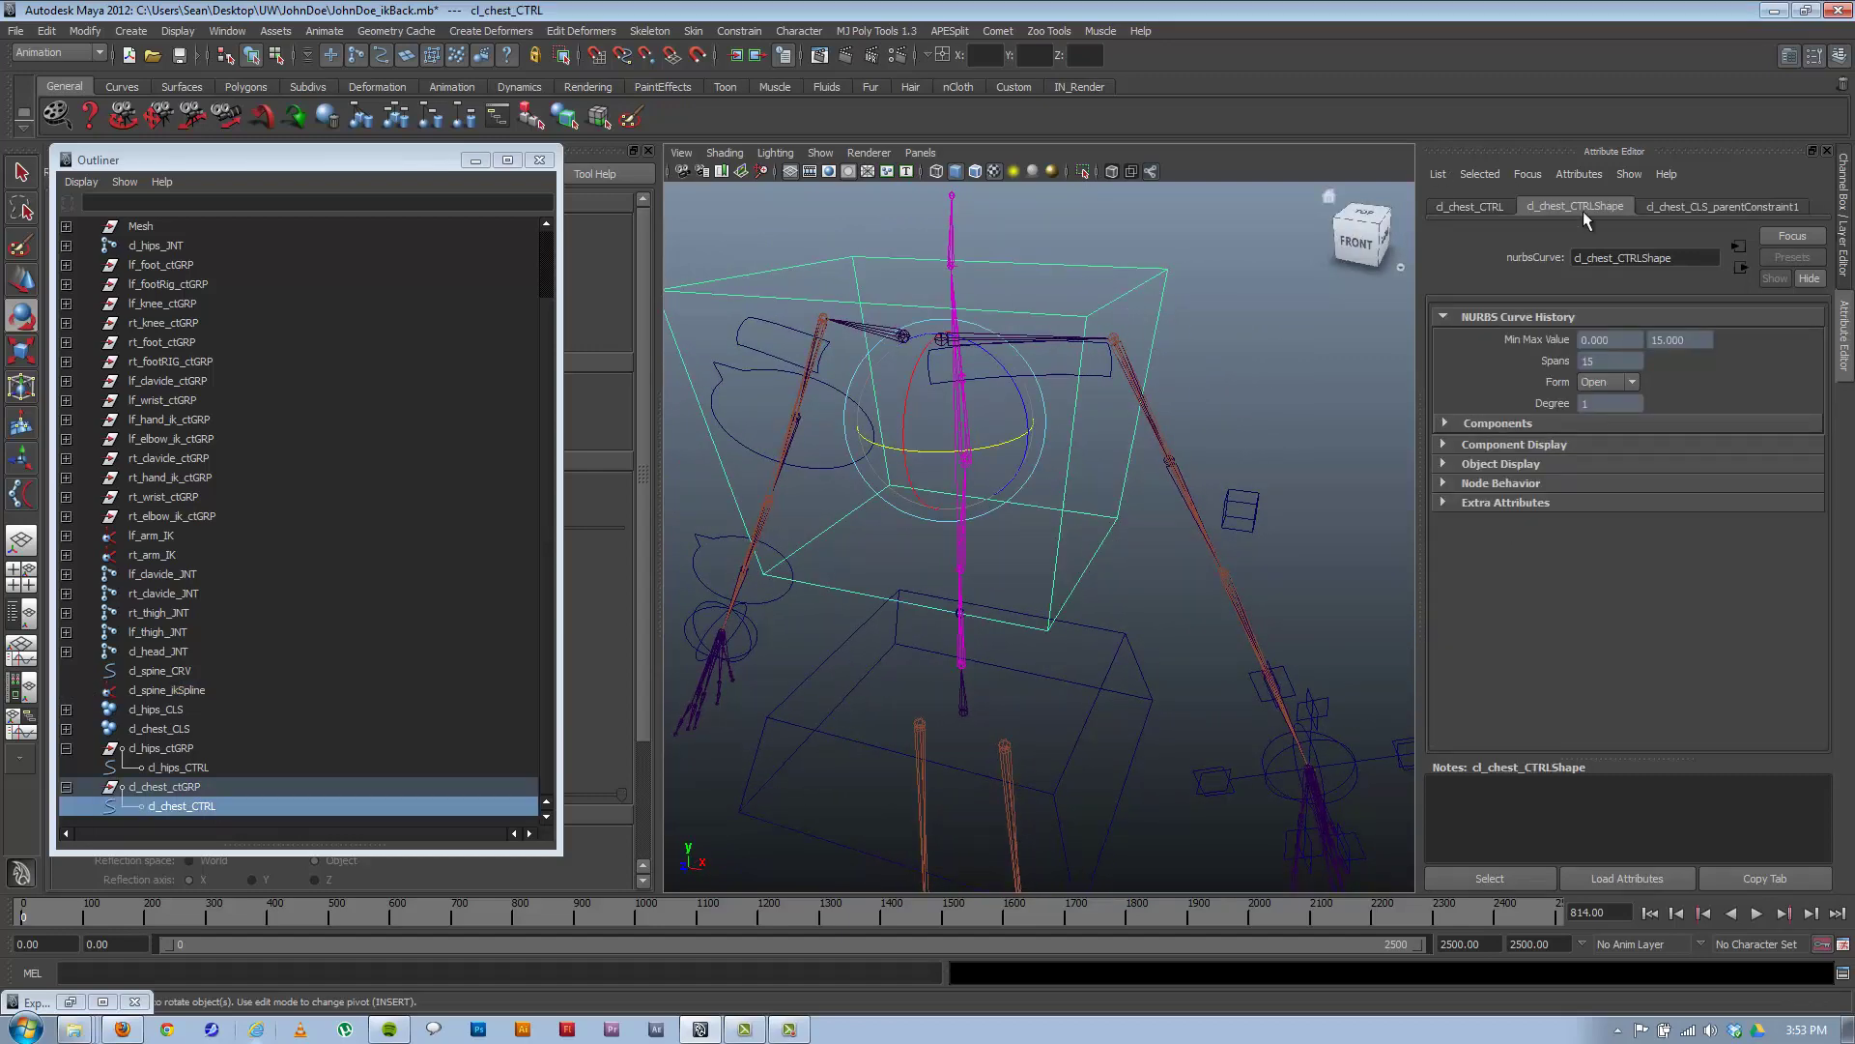
click(1470, 206)
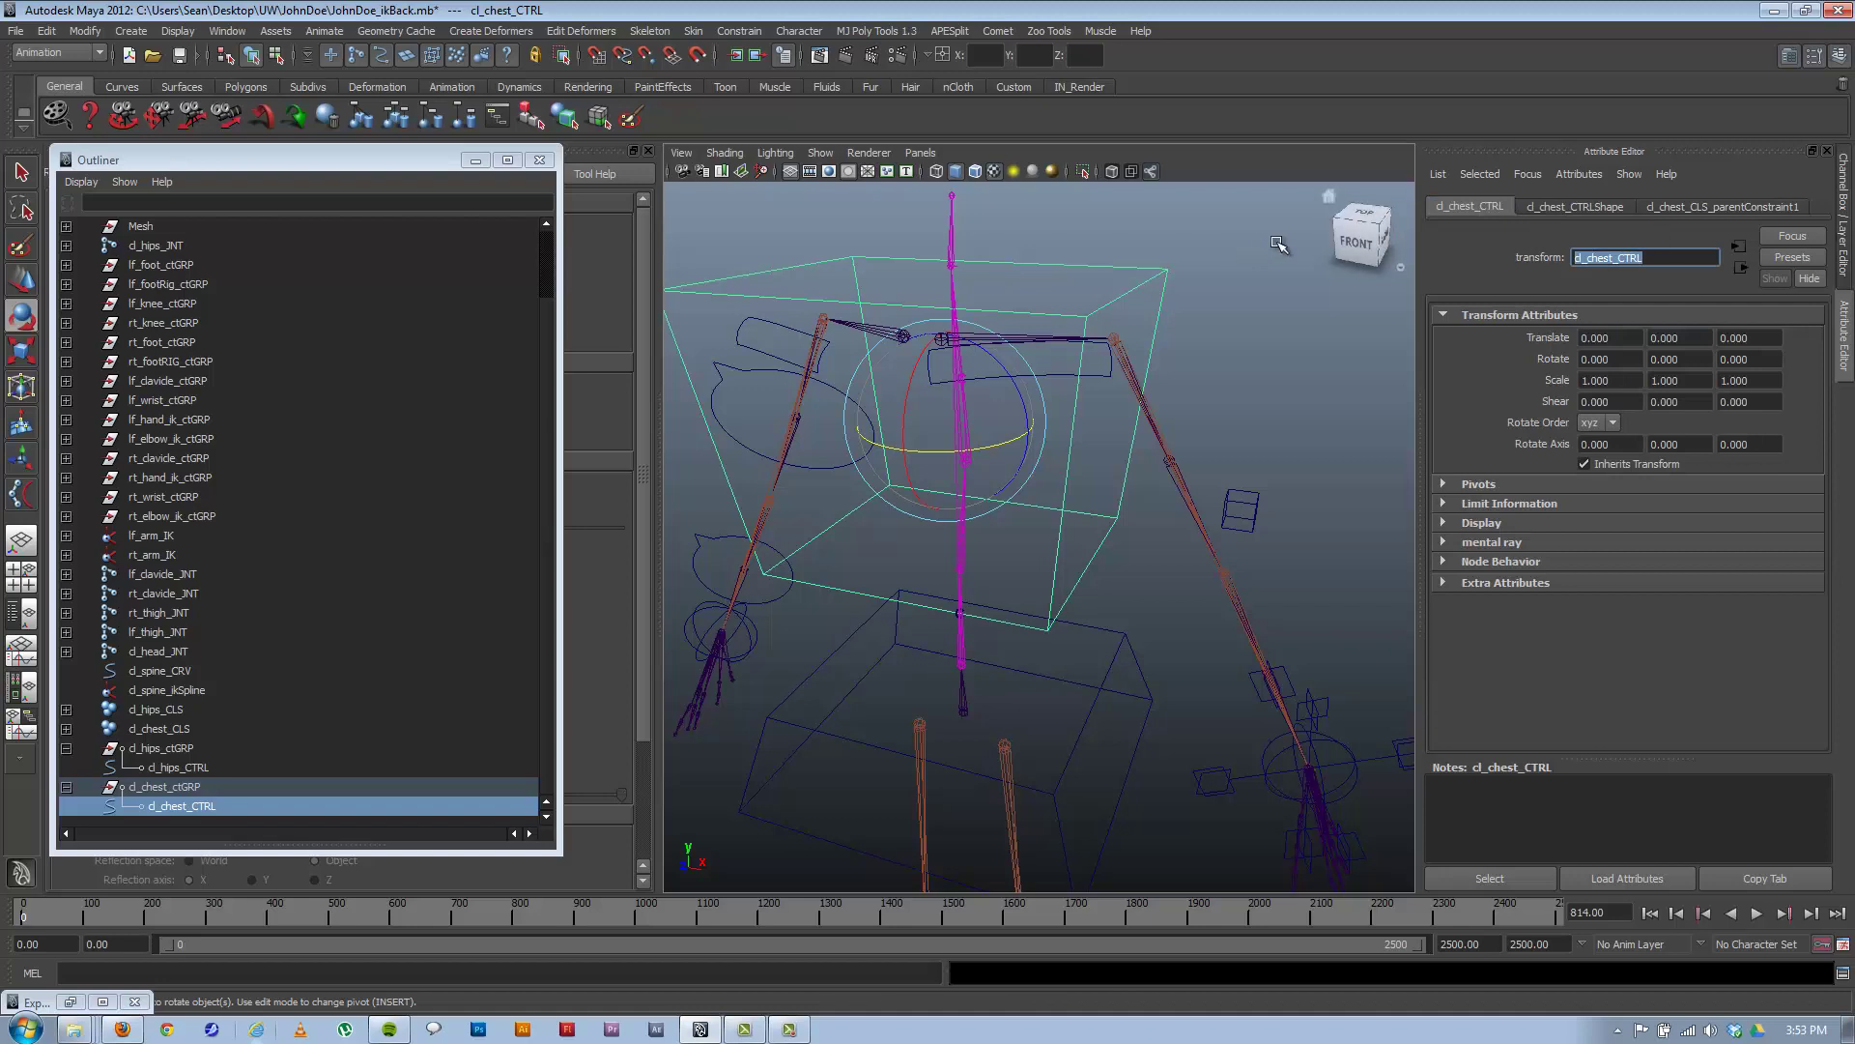
click(159, 690)
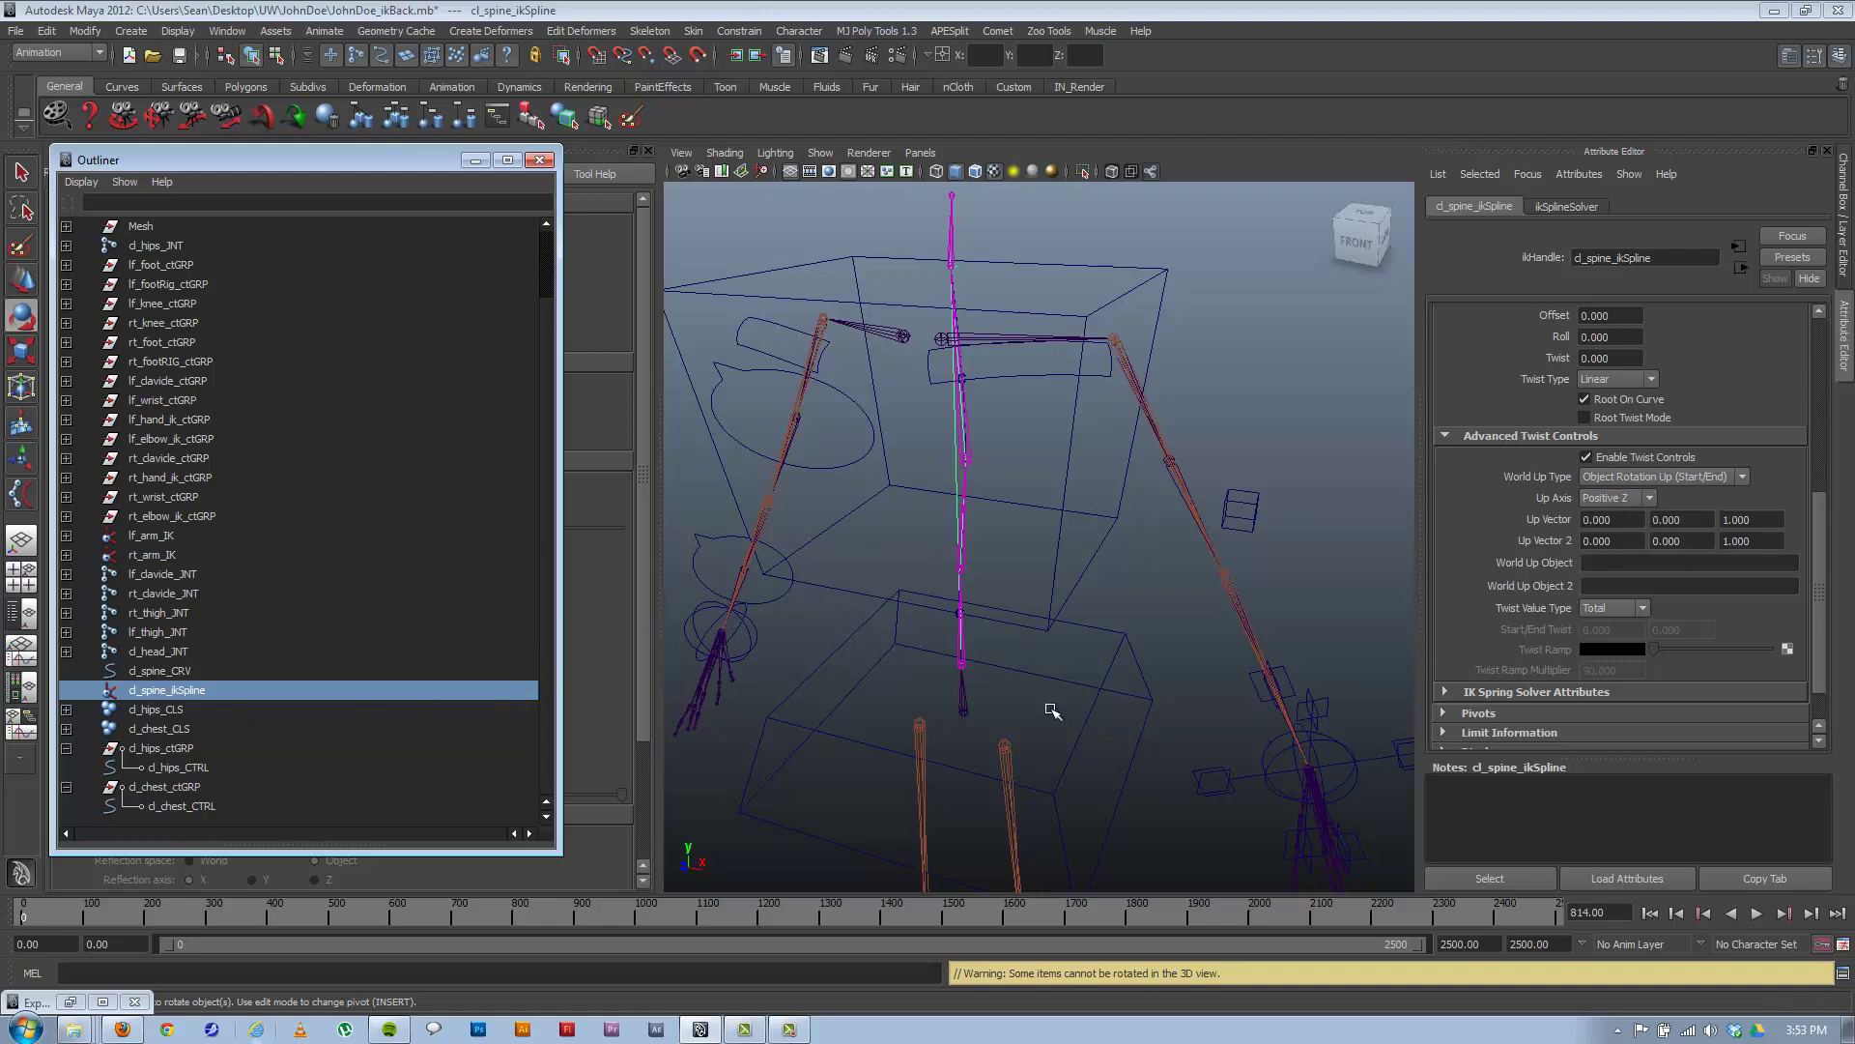
Copy the name of the hips control and enter cl_hips_CTRL as the World Up Object of cl_spine_ikSpline.
click(1111, 674)
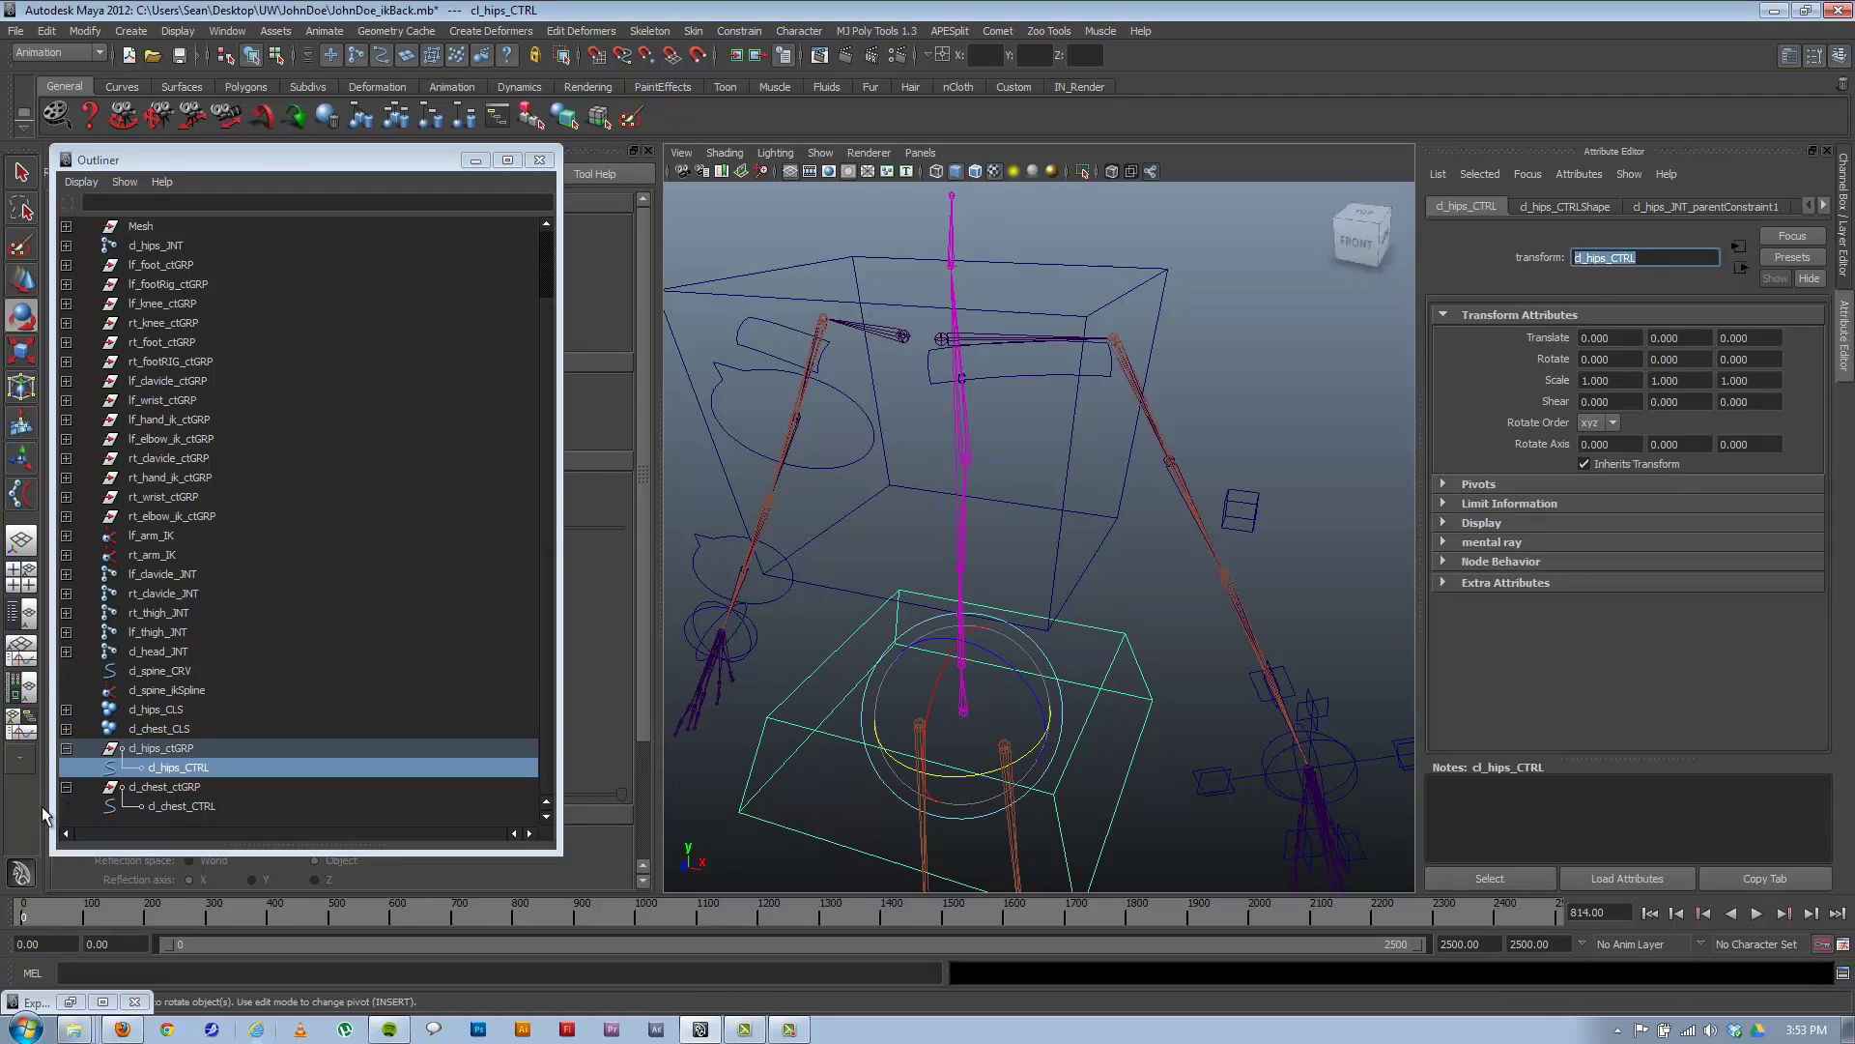
click(137, 691)
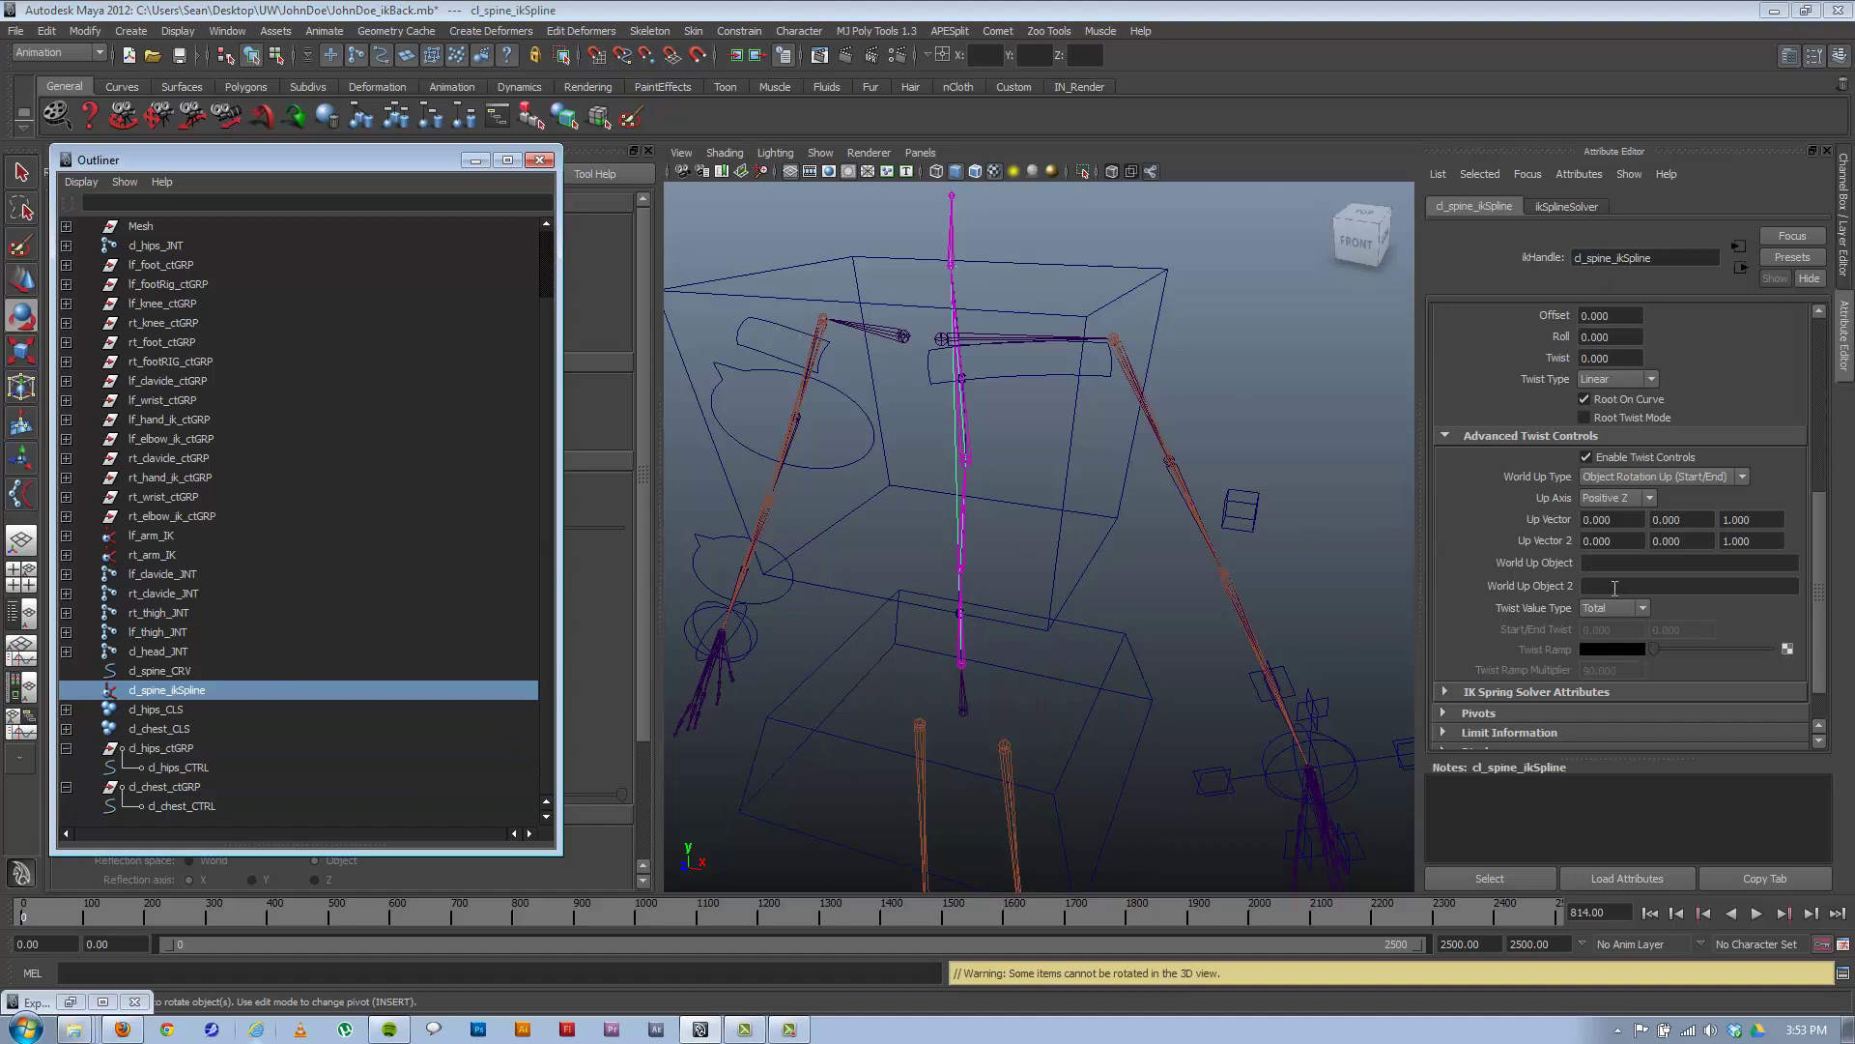
click(1616, 562)
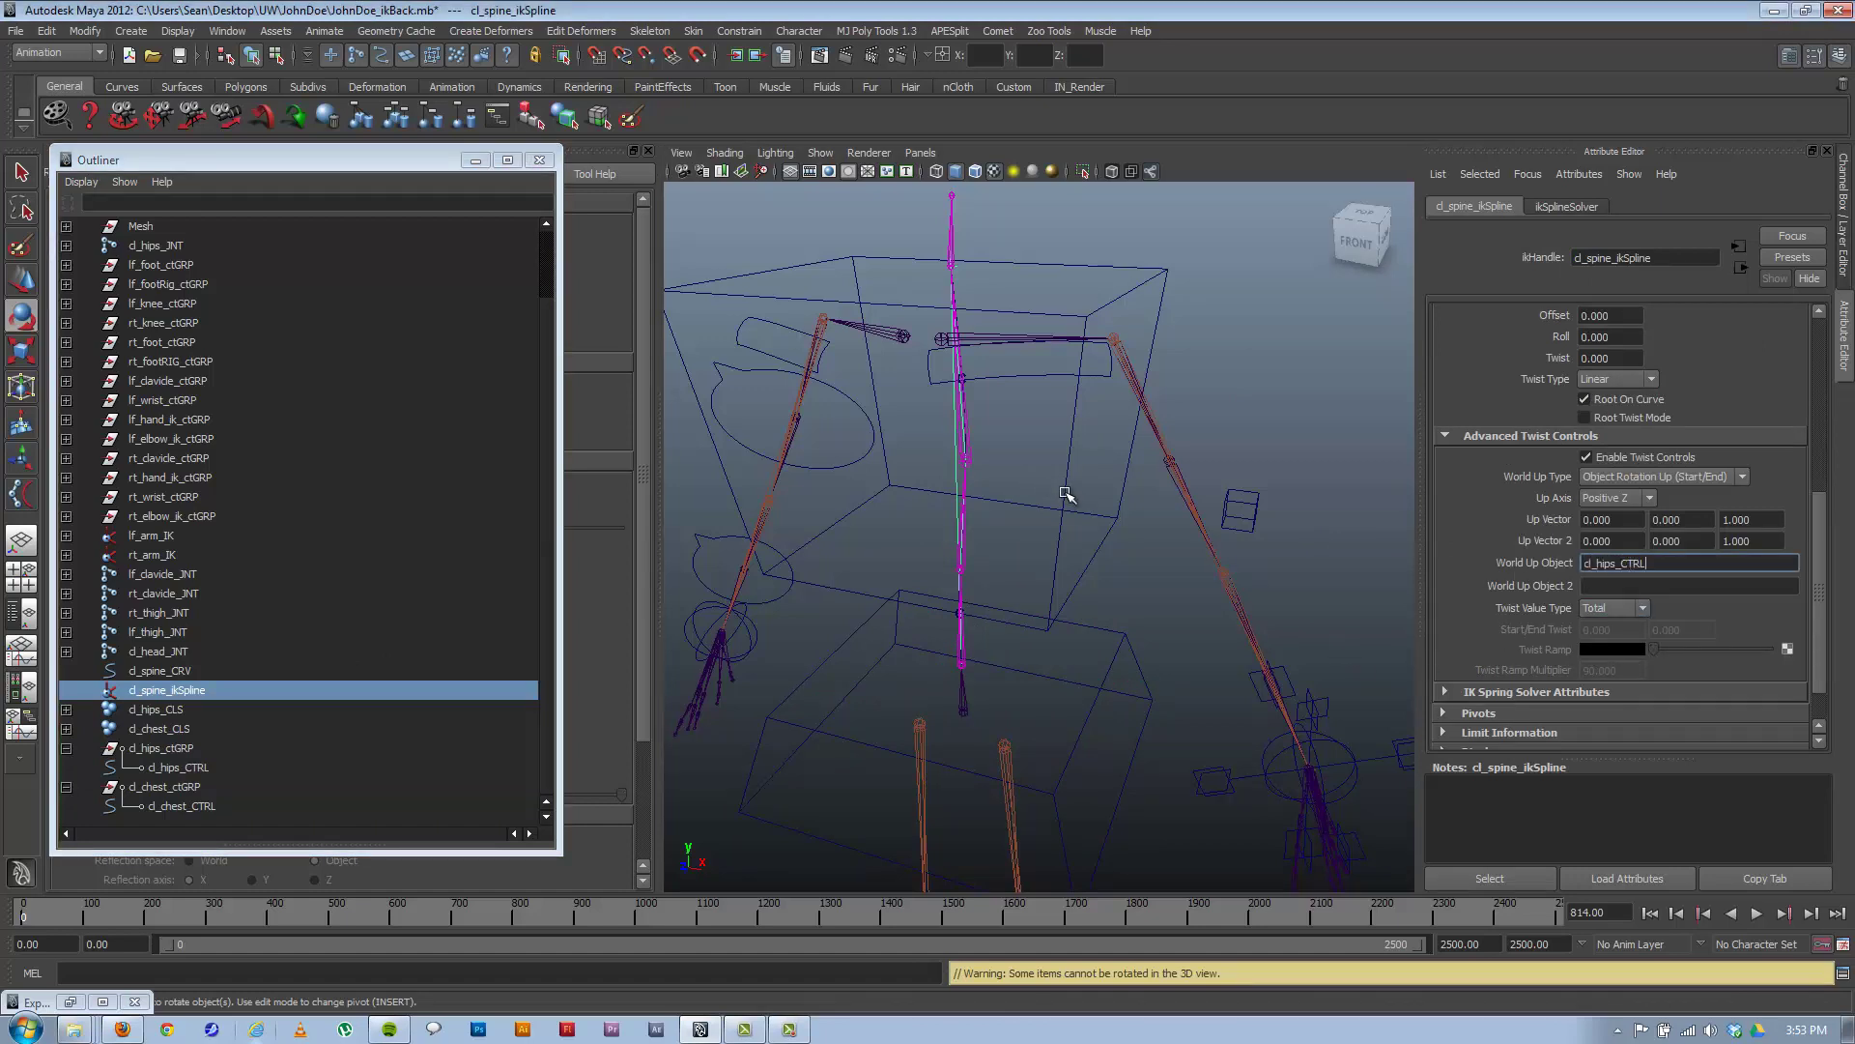
Copy the name of the chest control and enter cl_chest_CTRL as World Up Object 2 of cl_spine_ikSpline.
click(1071, 505)
double_click(1648, 257)
key(ctrl+c)
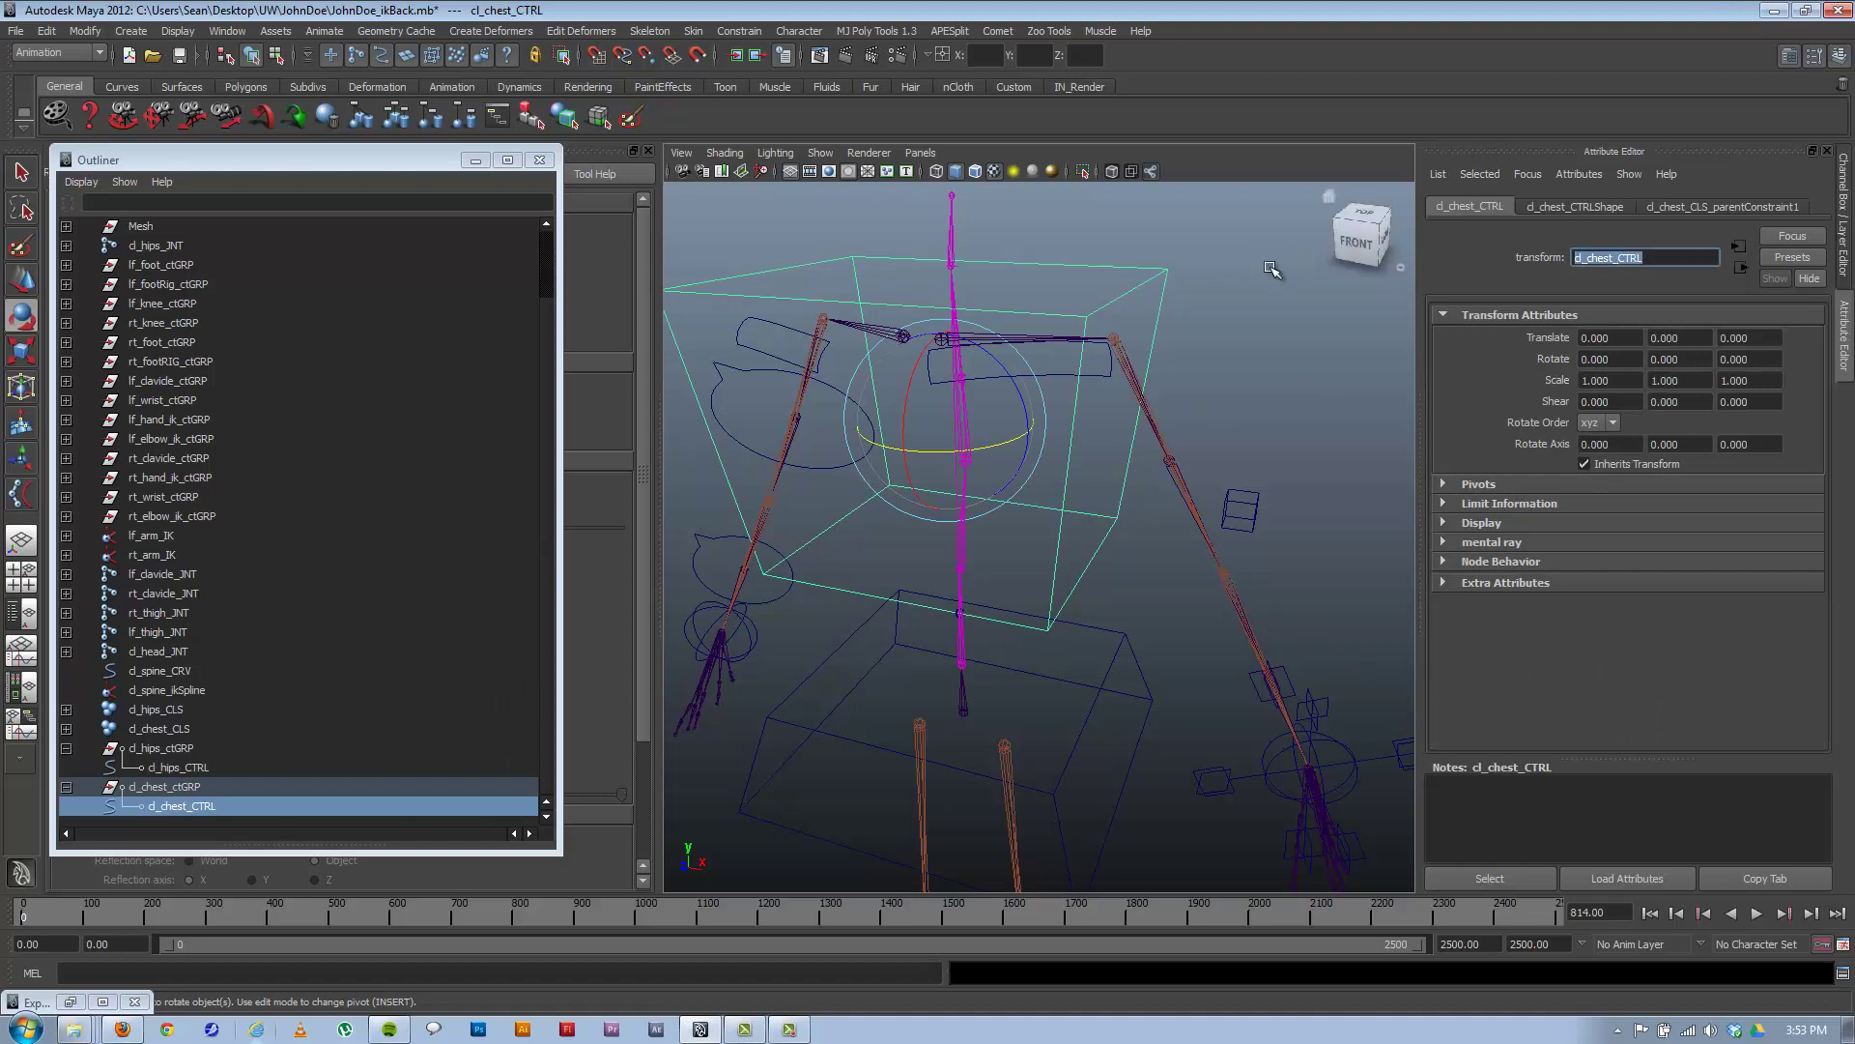
click(174, 689)
click(1655, 588)
key(ctrl+v)
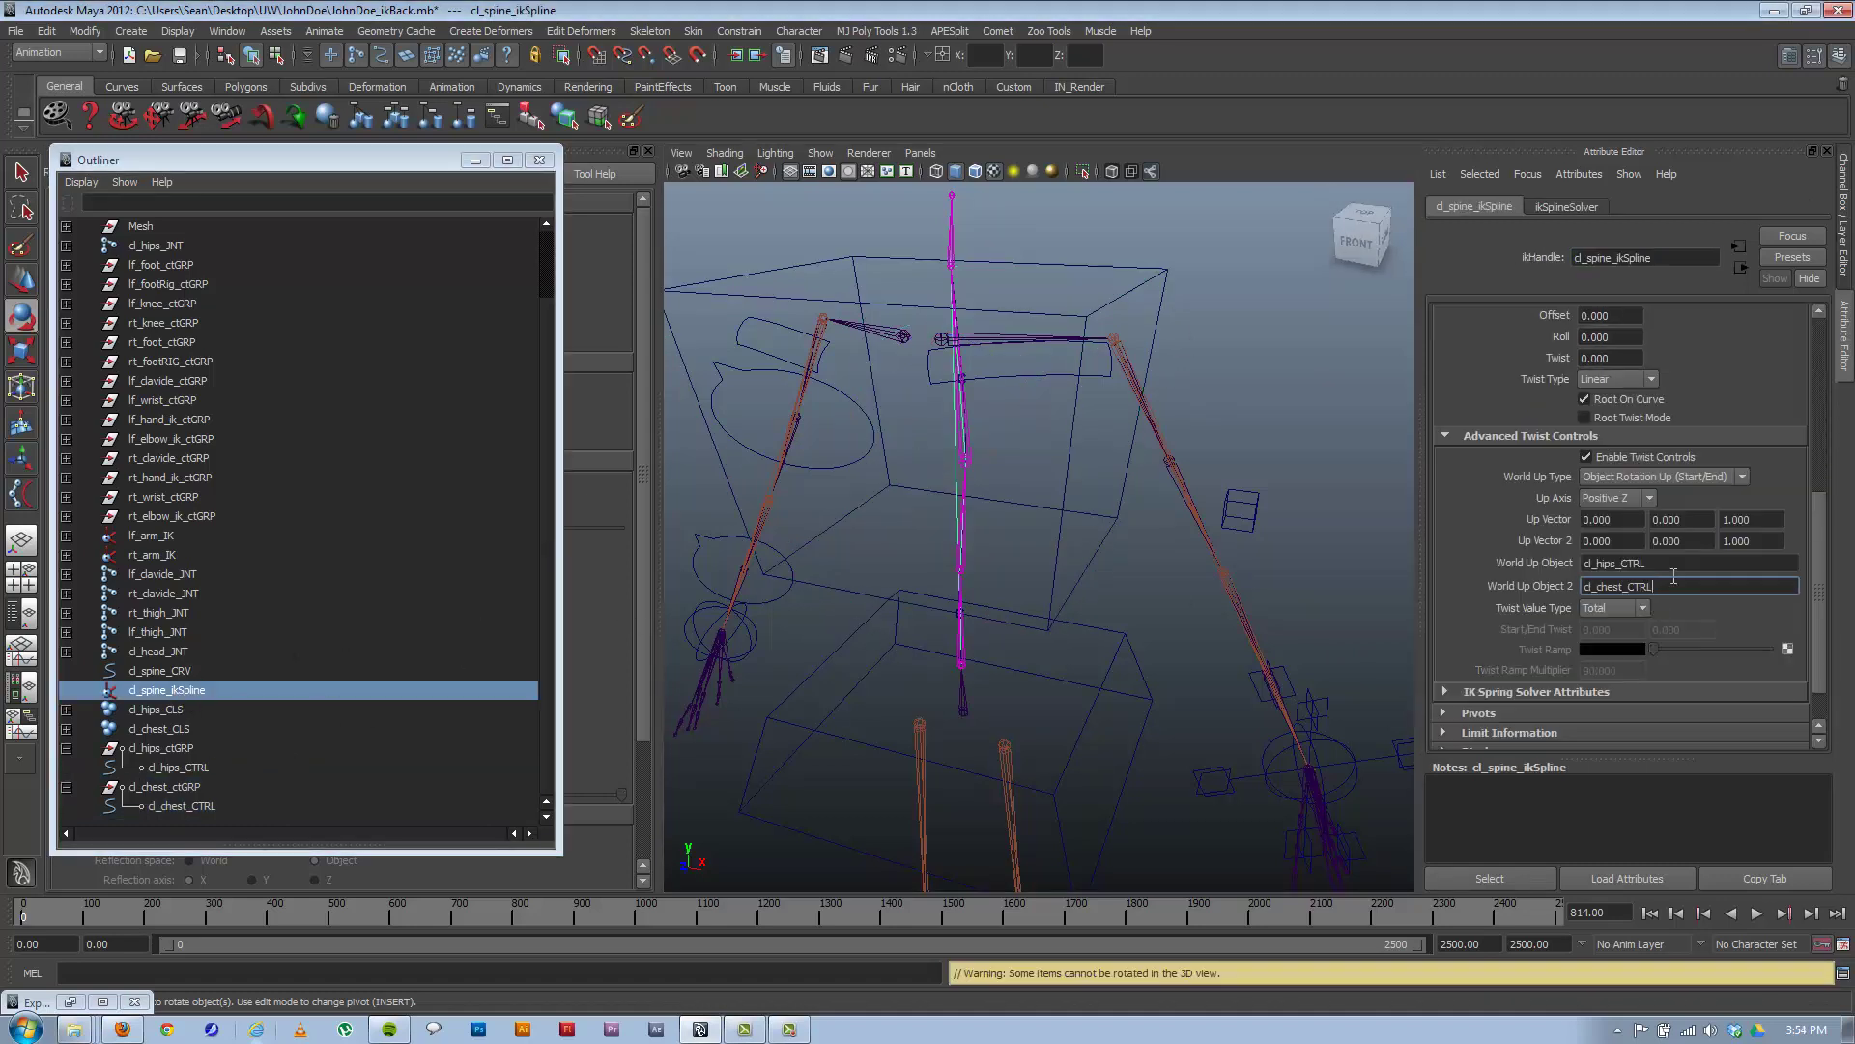
click(1686, 563)
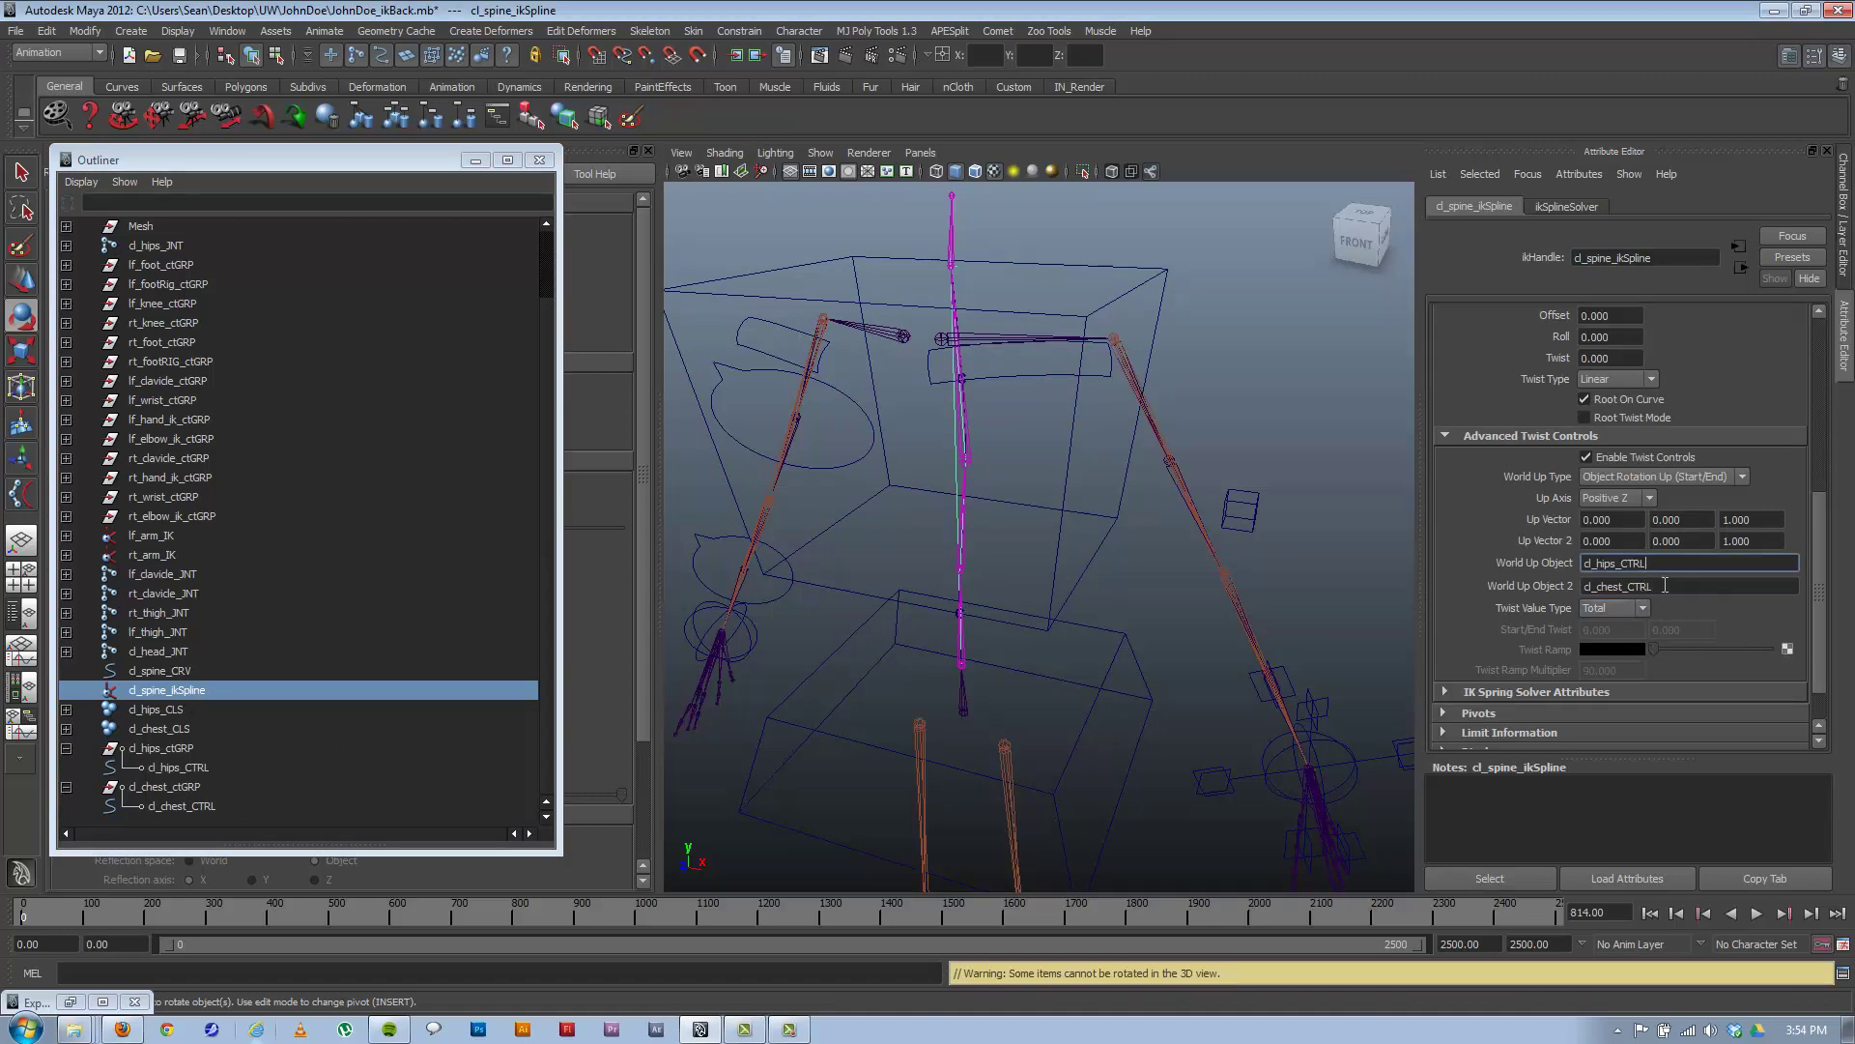
key(Return)
Show the local rotation axes of the spine joint chain to examine its orientation, and return to object selection mode.
click(966, 708)
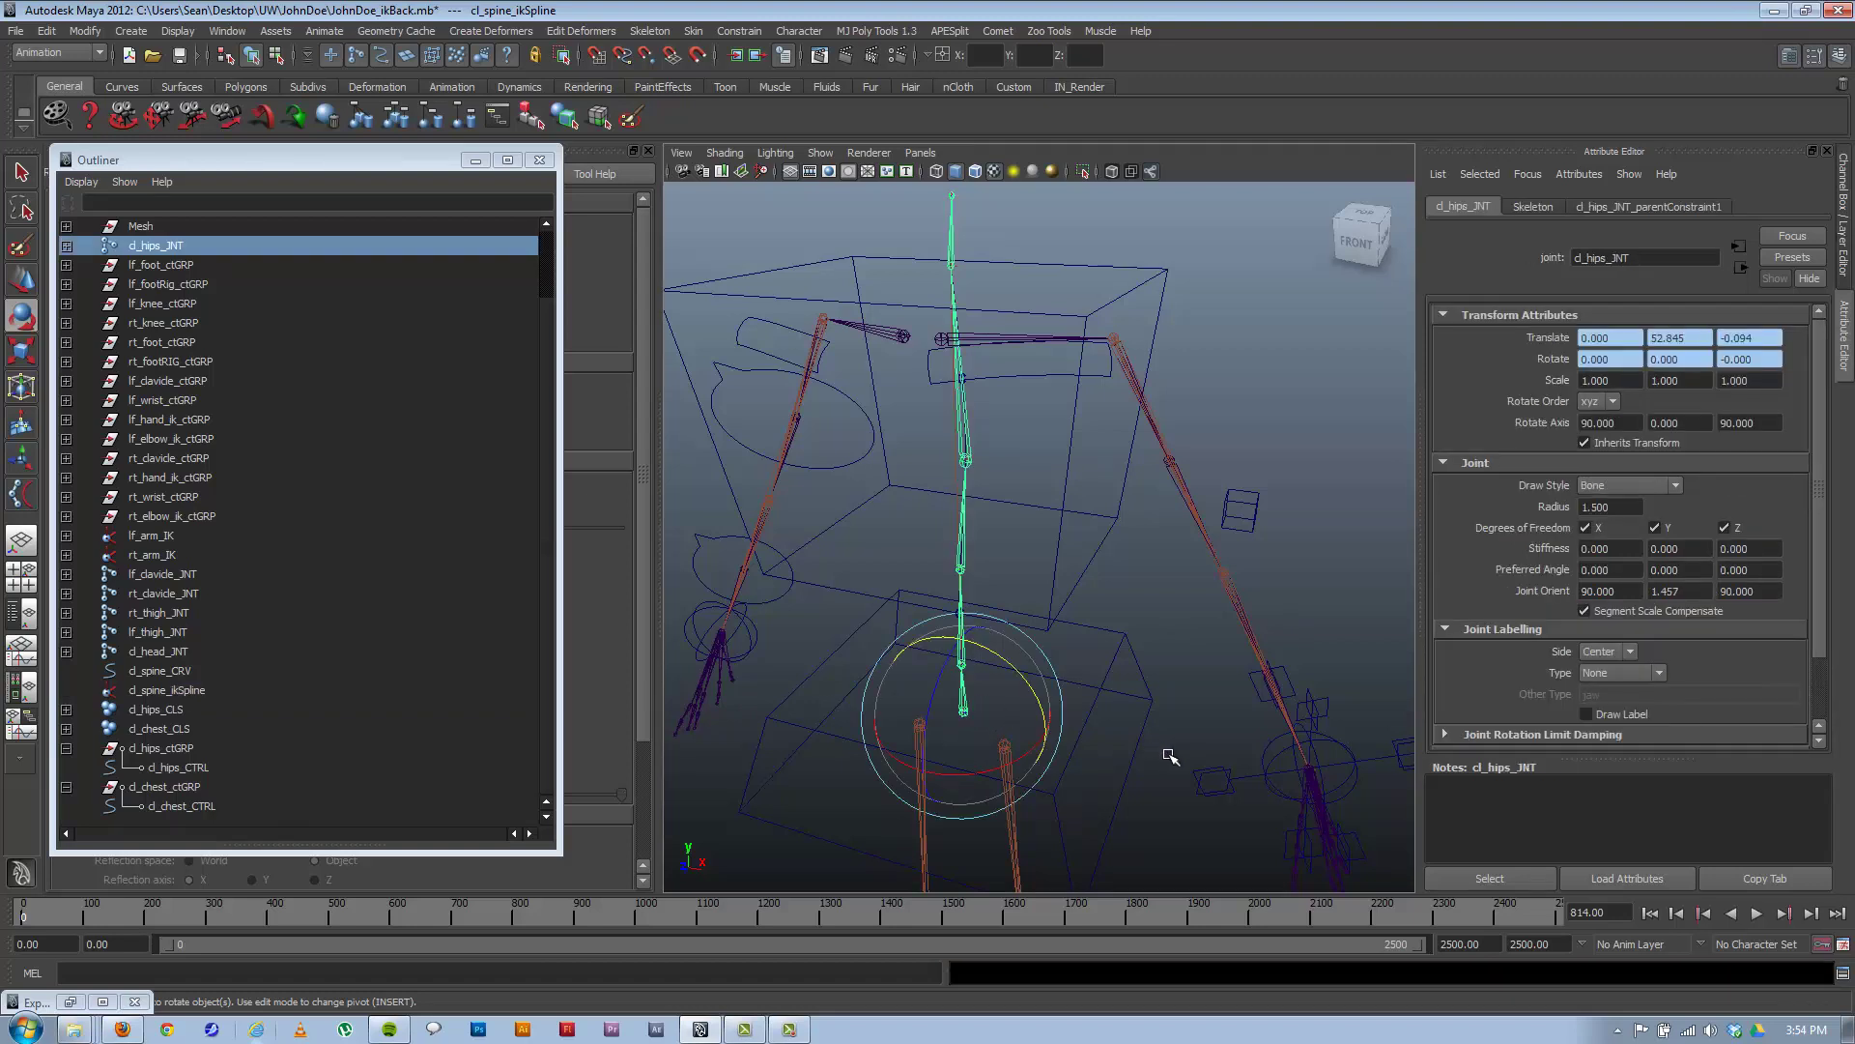
click(326, 56)
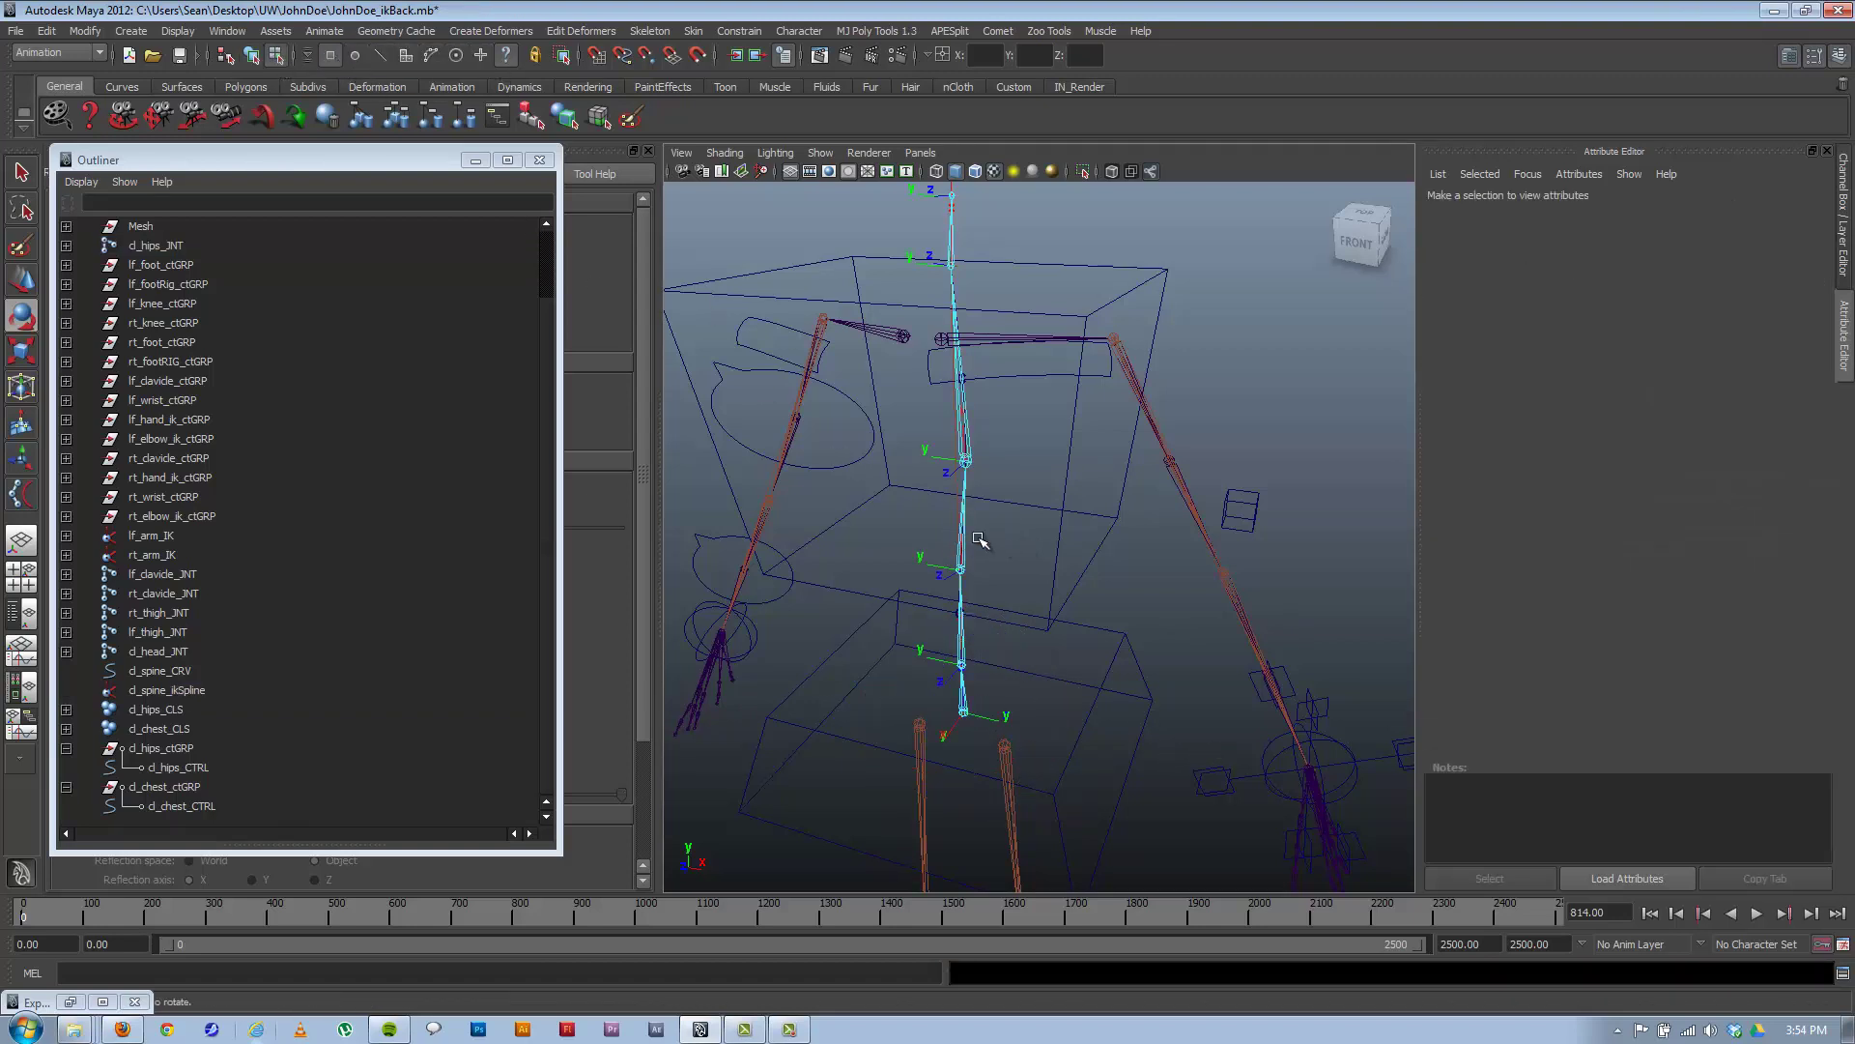
alt+drag(978, 539, 870, 454)
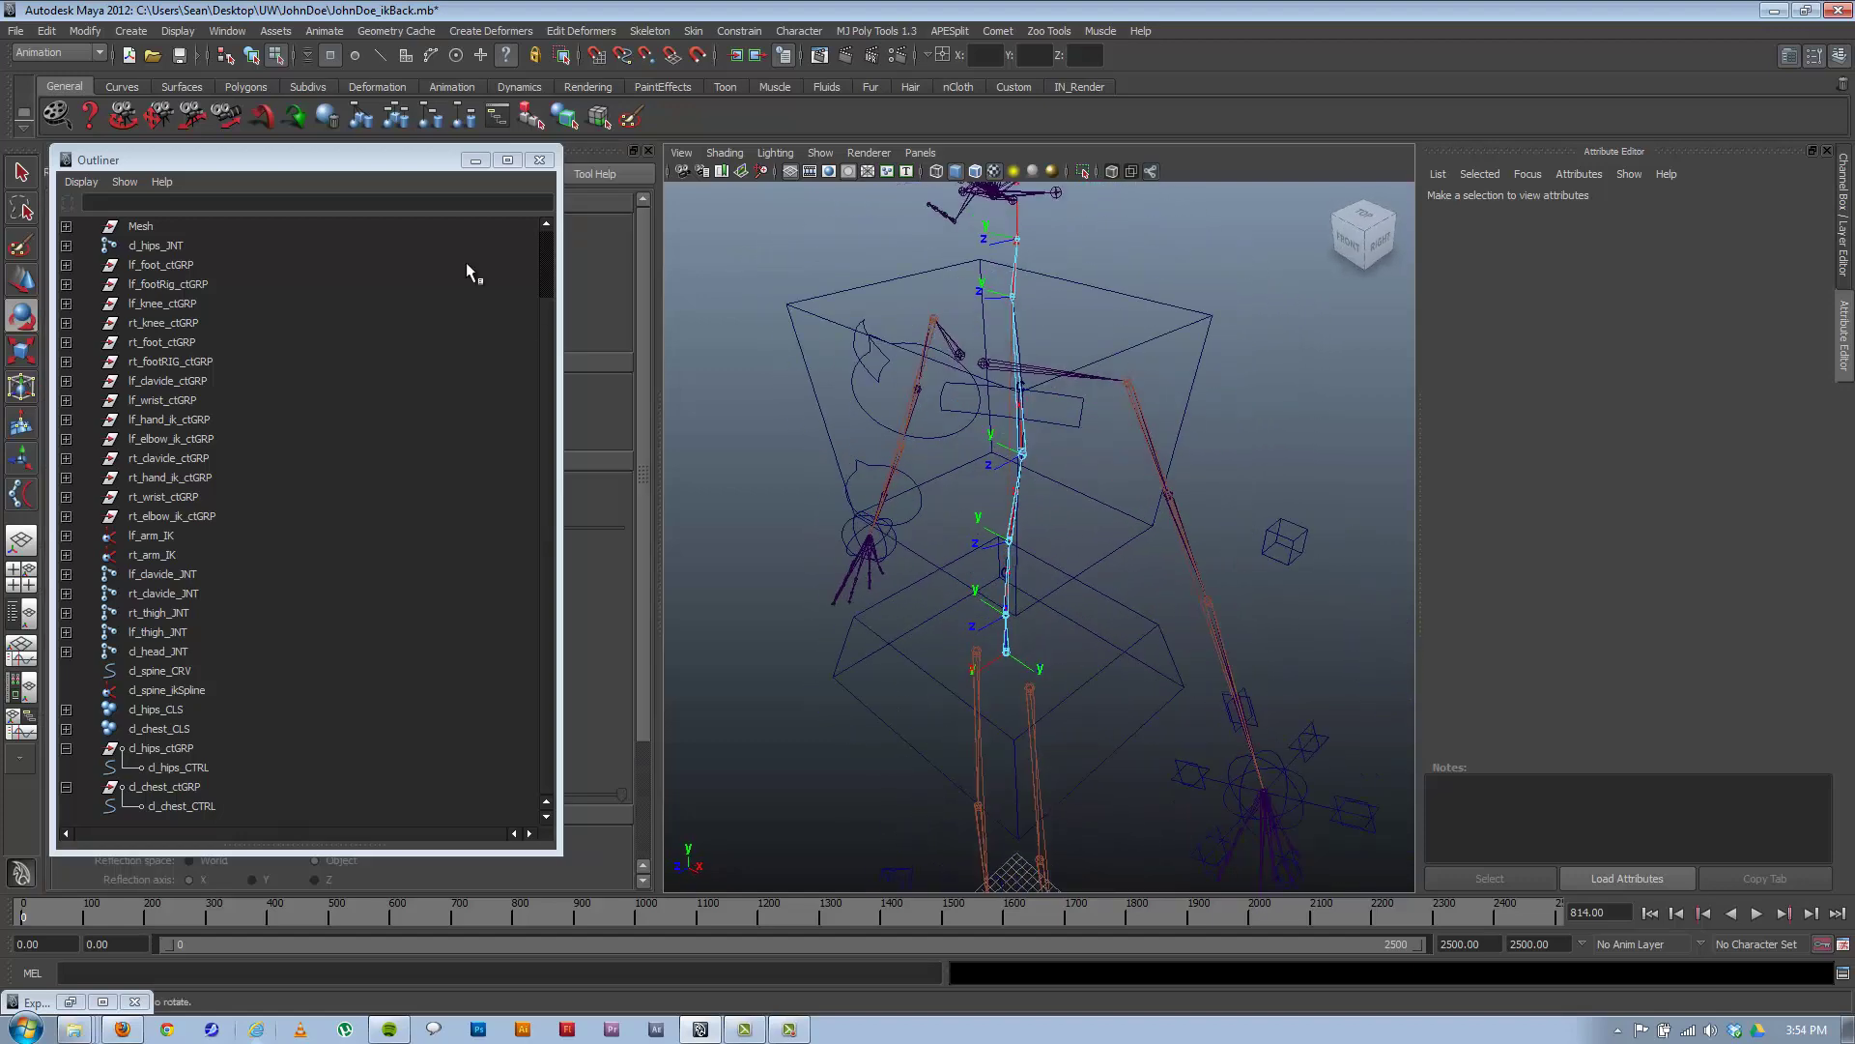
click(154, 246)
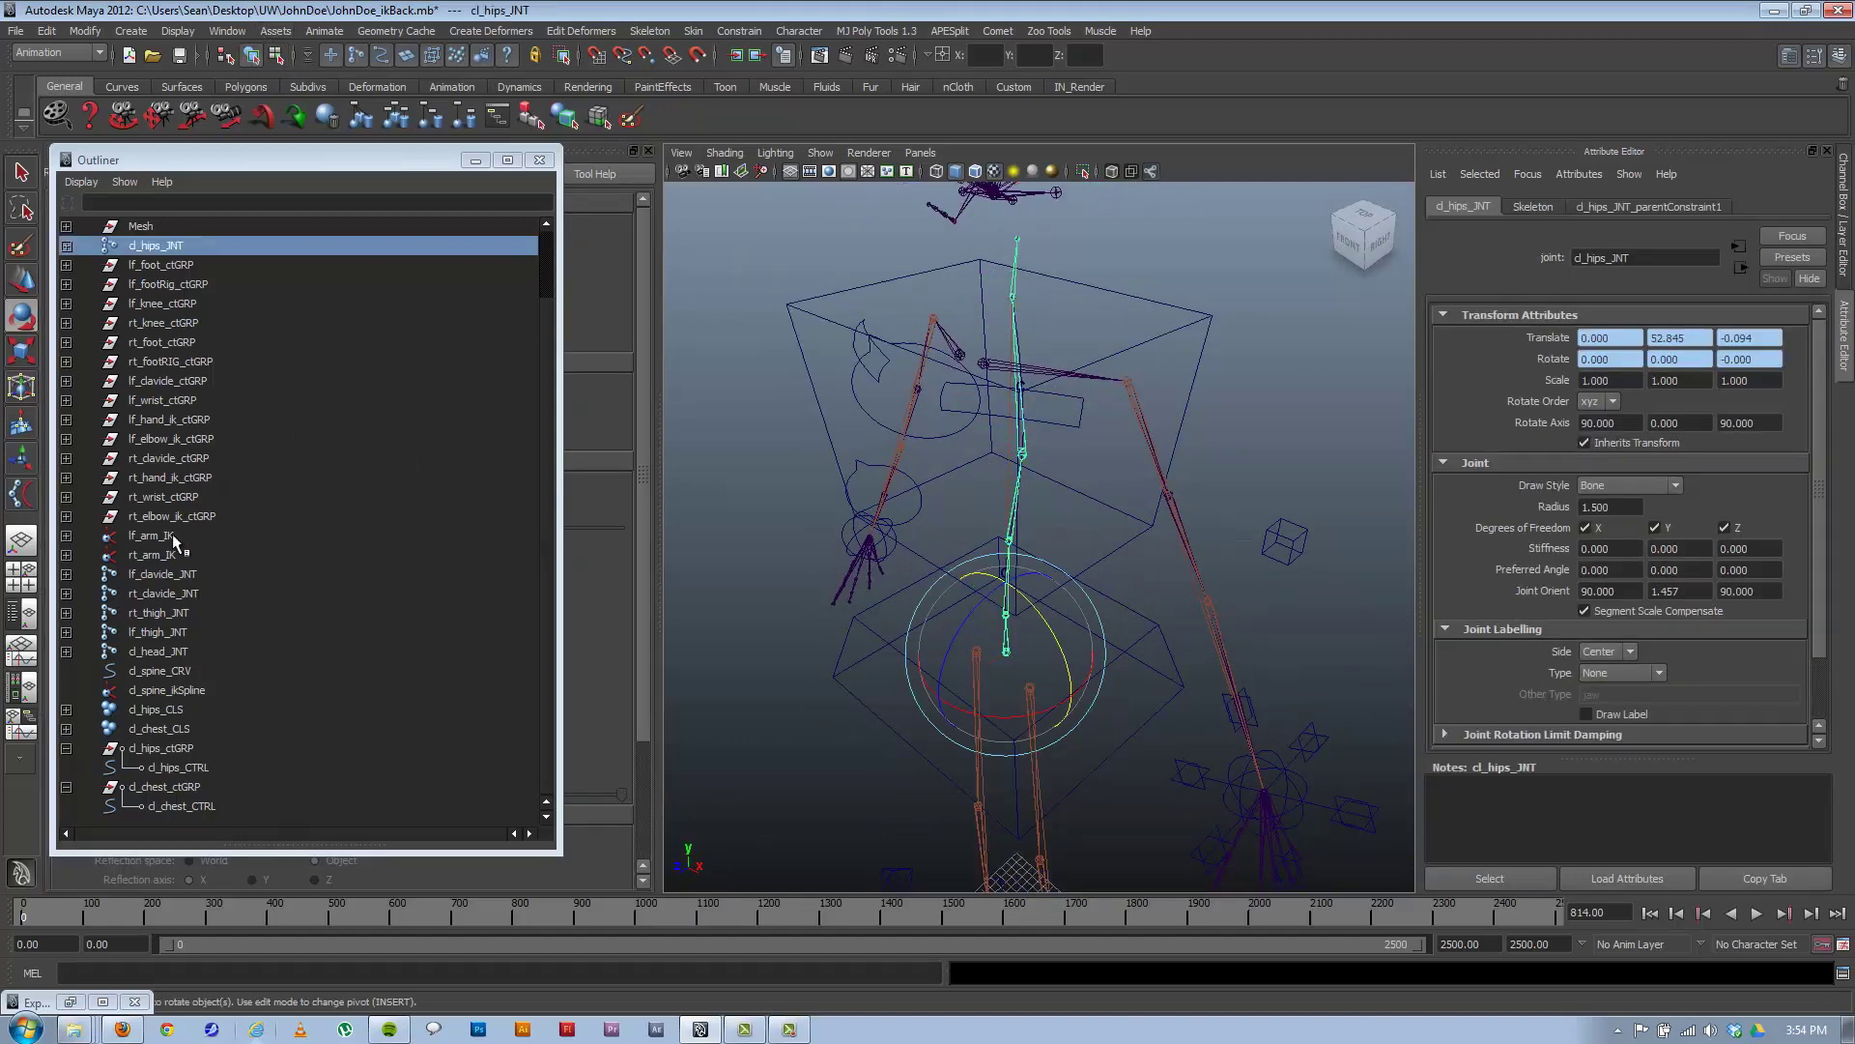
Set the Up Axis of cl_spine_ikSpline to Negative Z and both Up Vector and Up Vector 2 to 0, 0, -1.
click(159, 688)
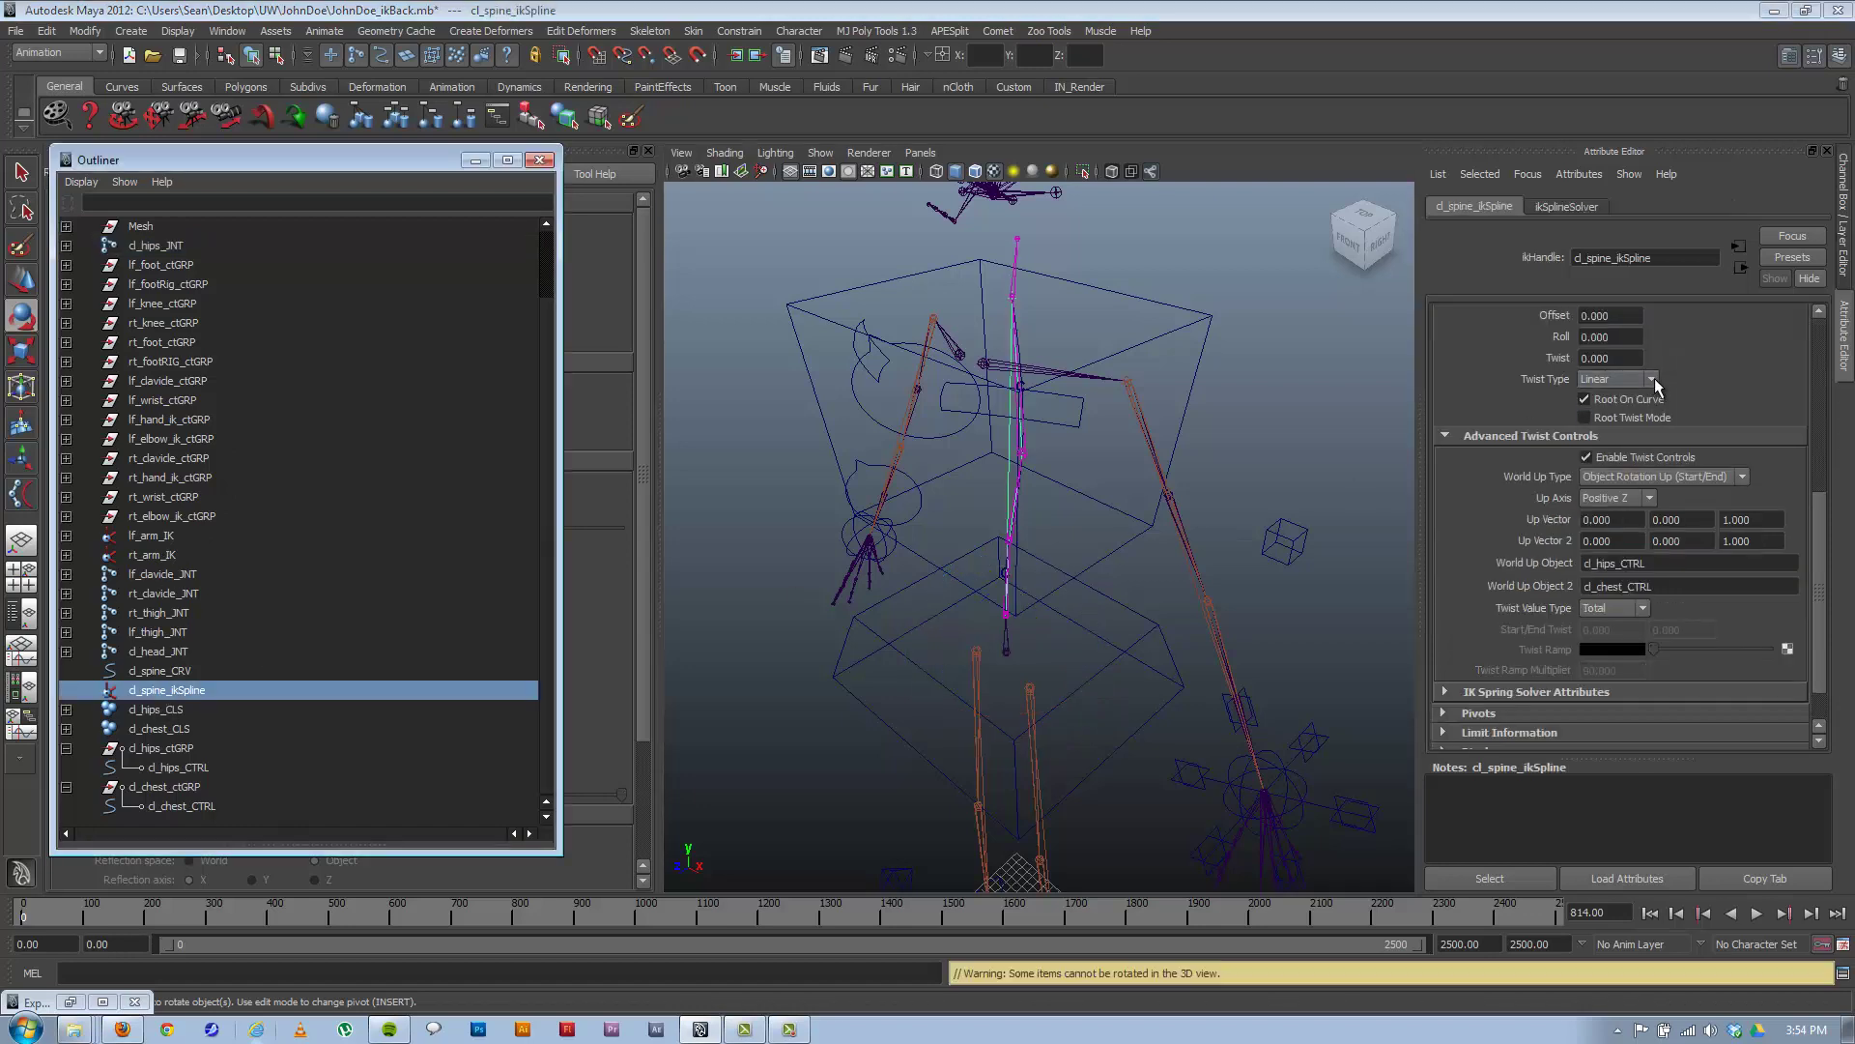
click(1635, 499)
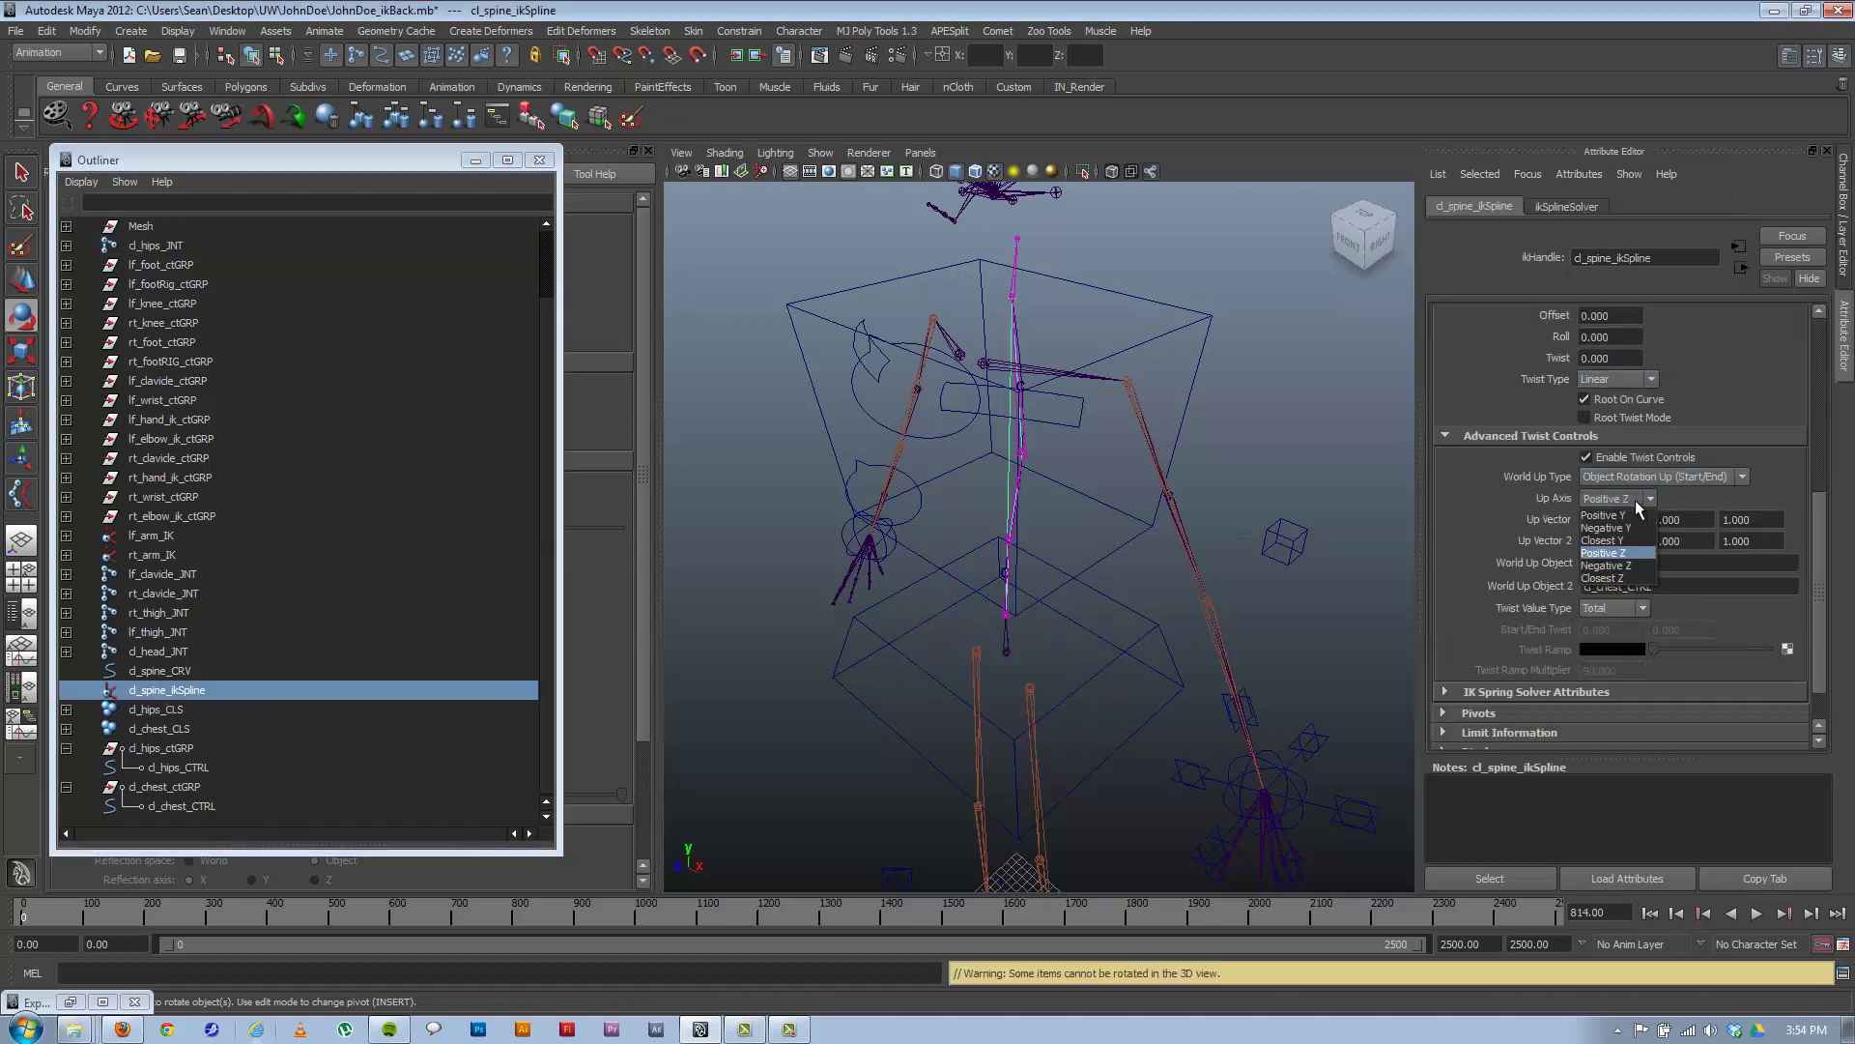
click(1730, 520)
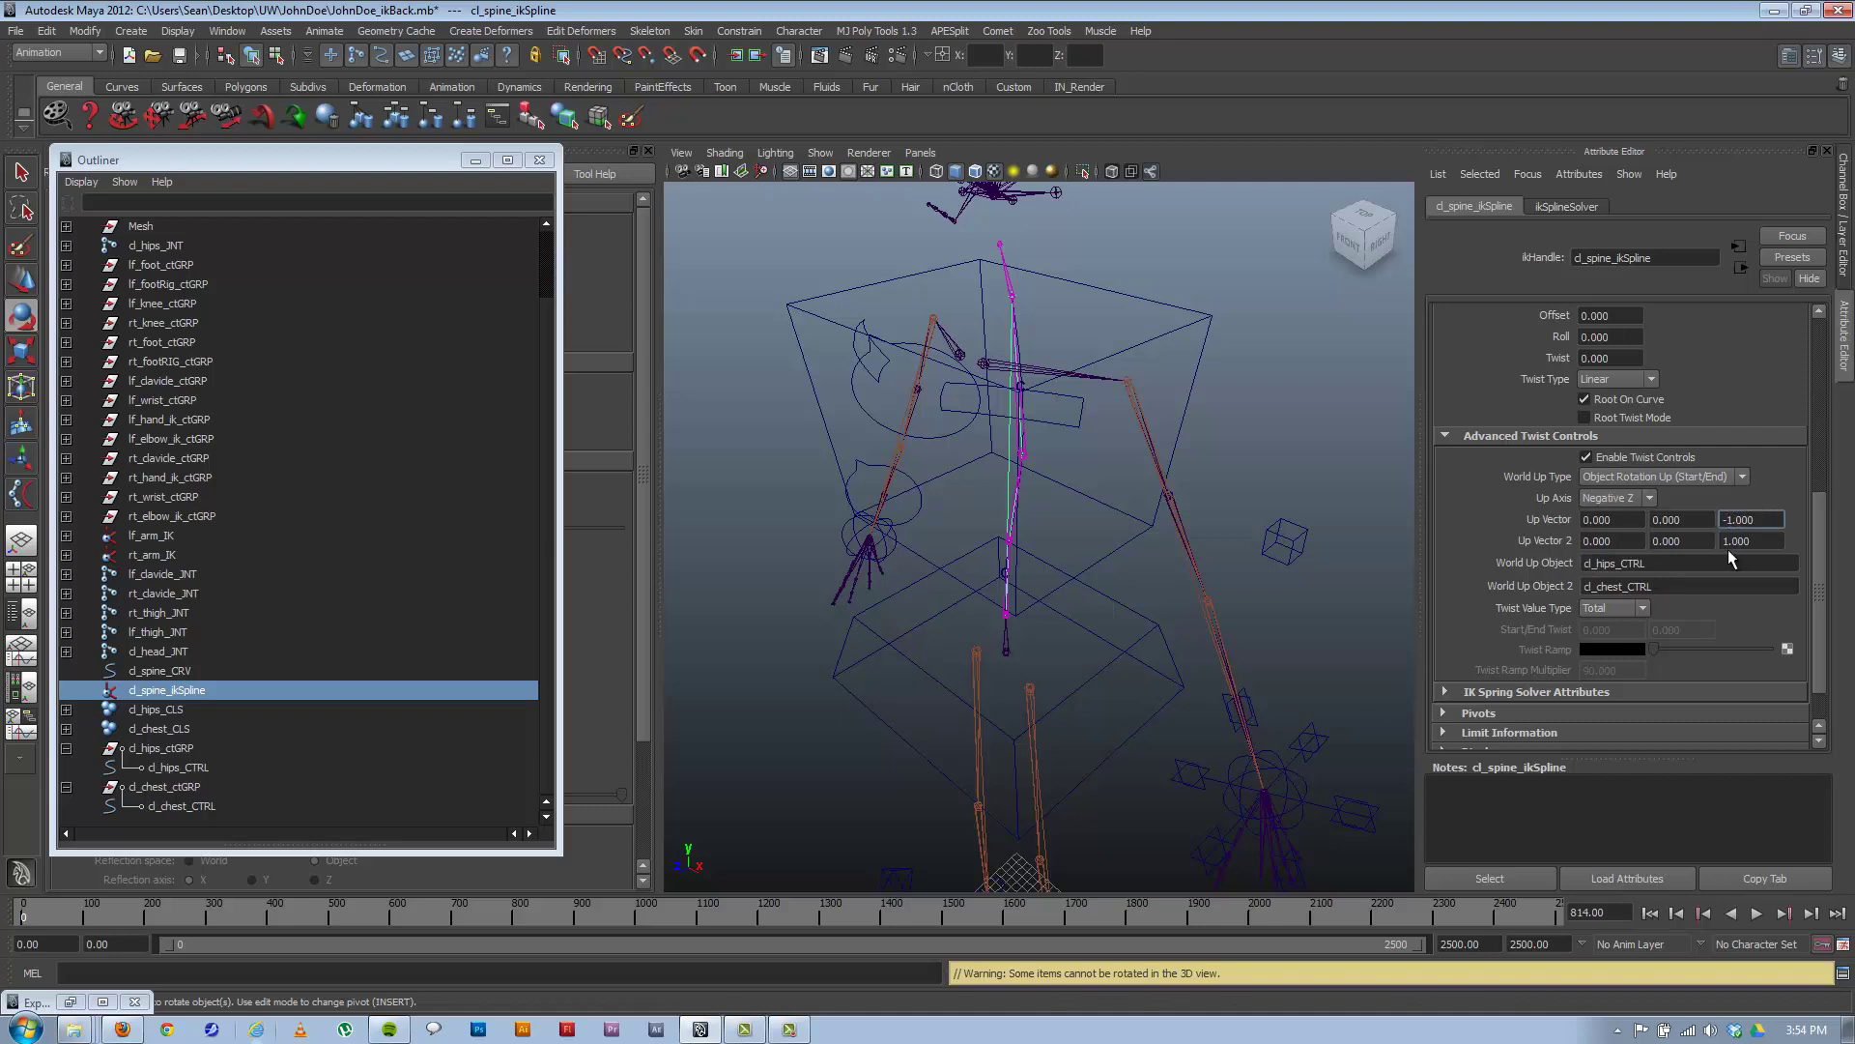
click(1727, 541)
text(-)
key(Return)
Check the spine joints' local rotation axes with the negative up vectors, and leave component selection mode.
click(1007, 656)
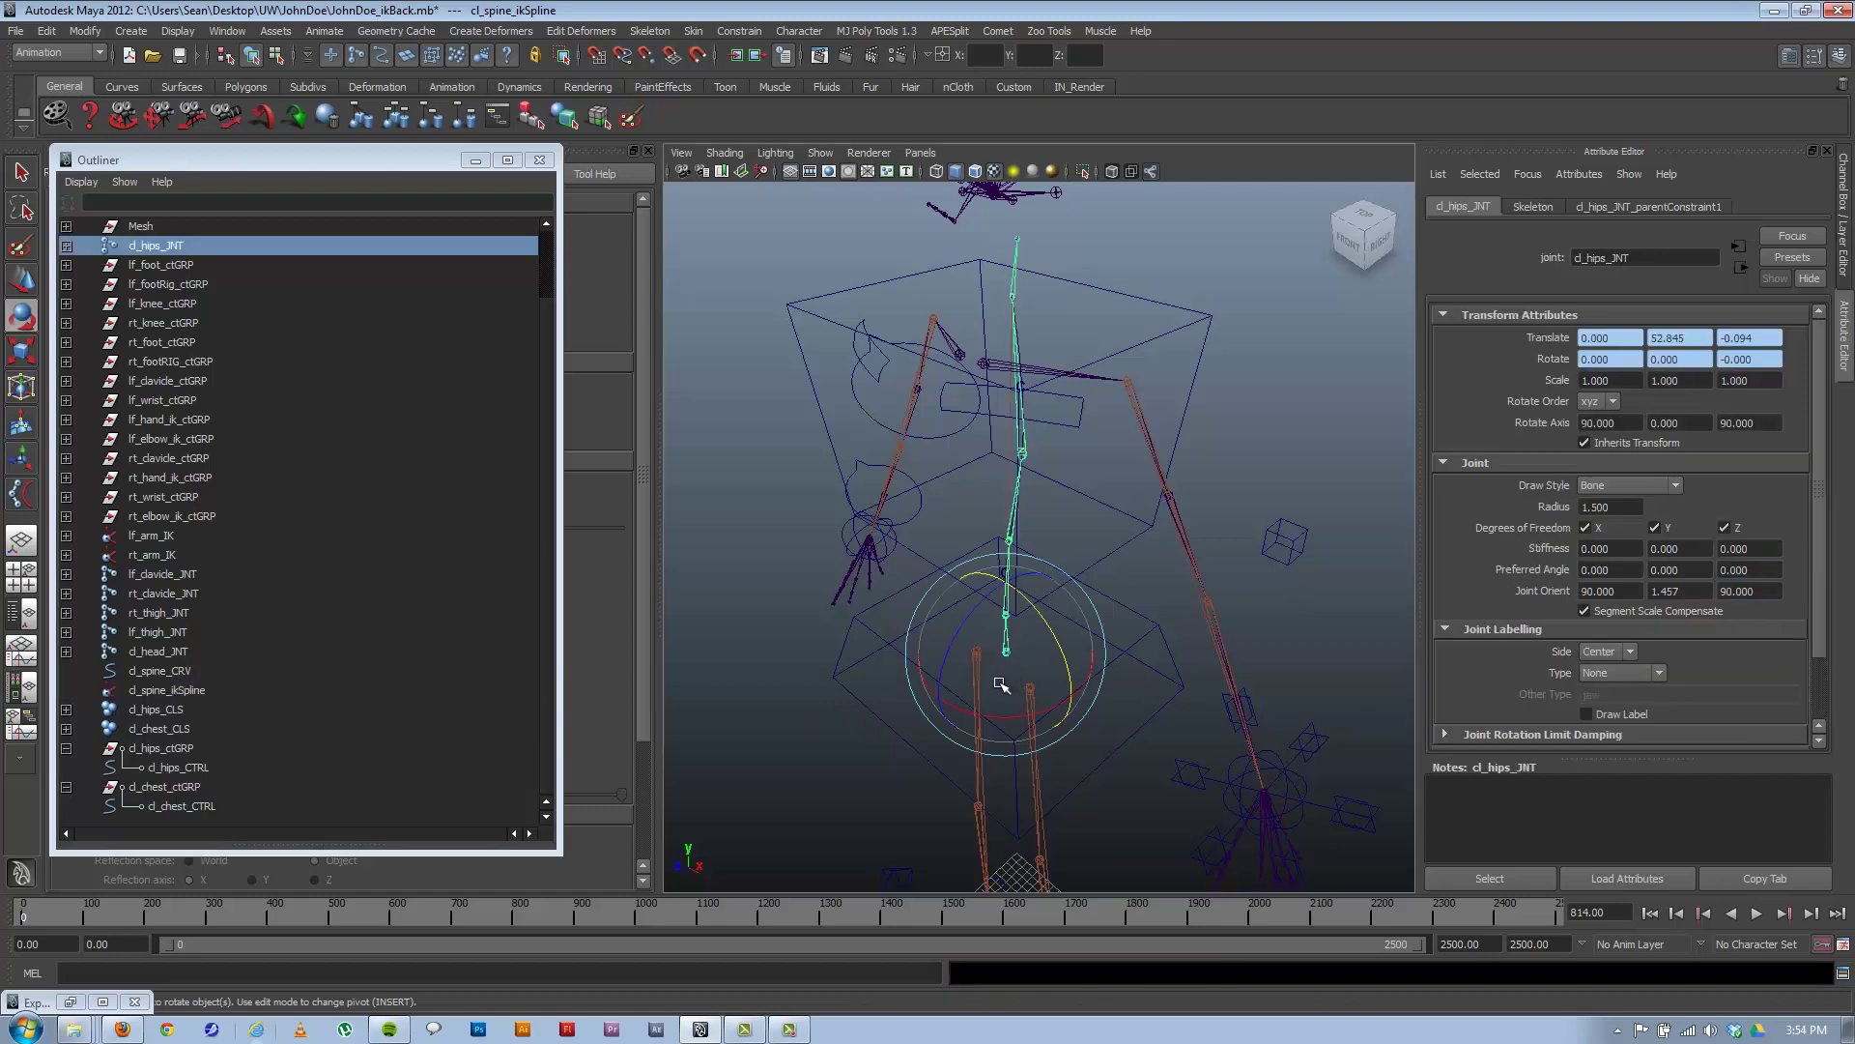
click(276, 56)
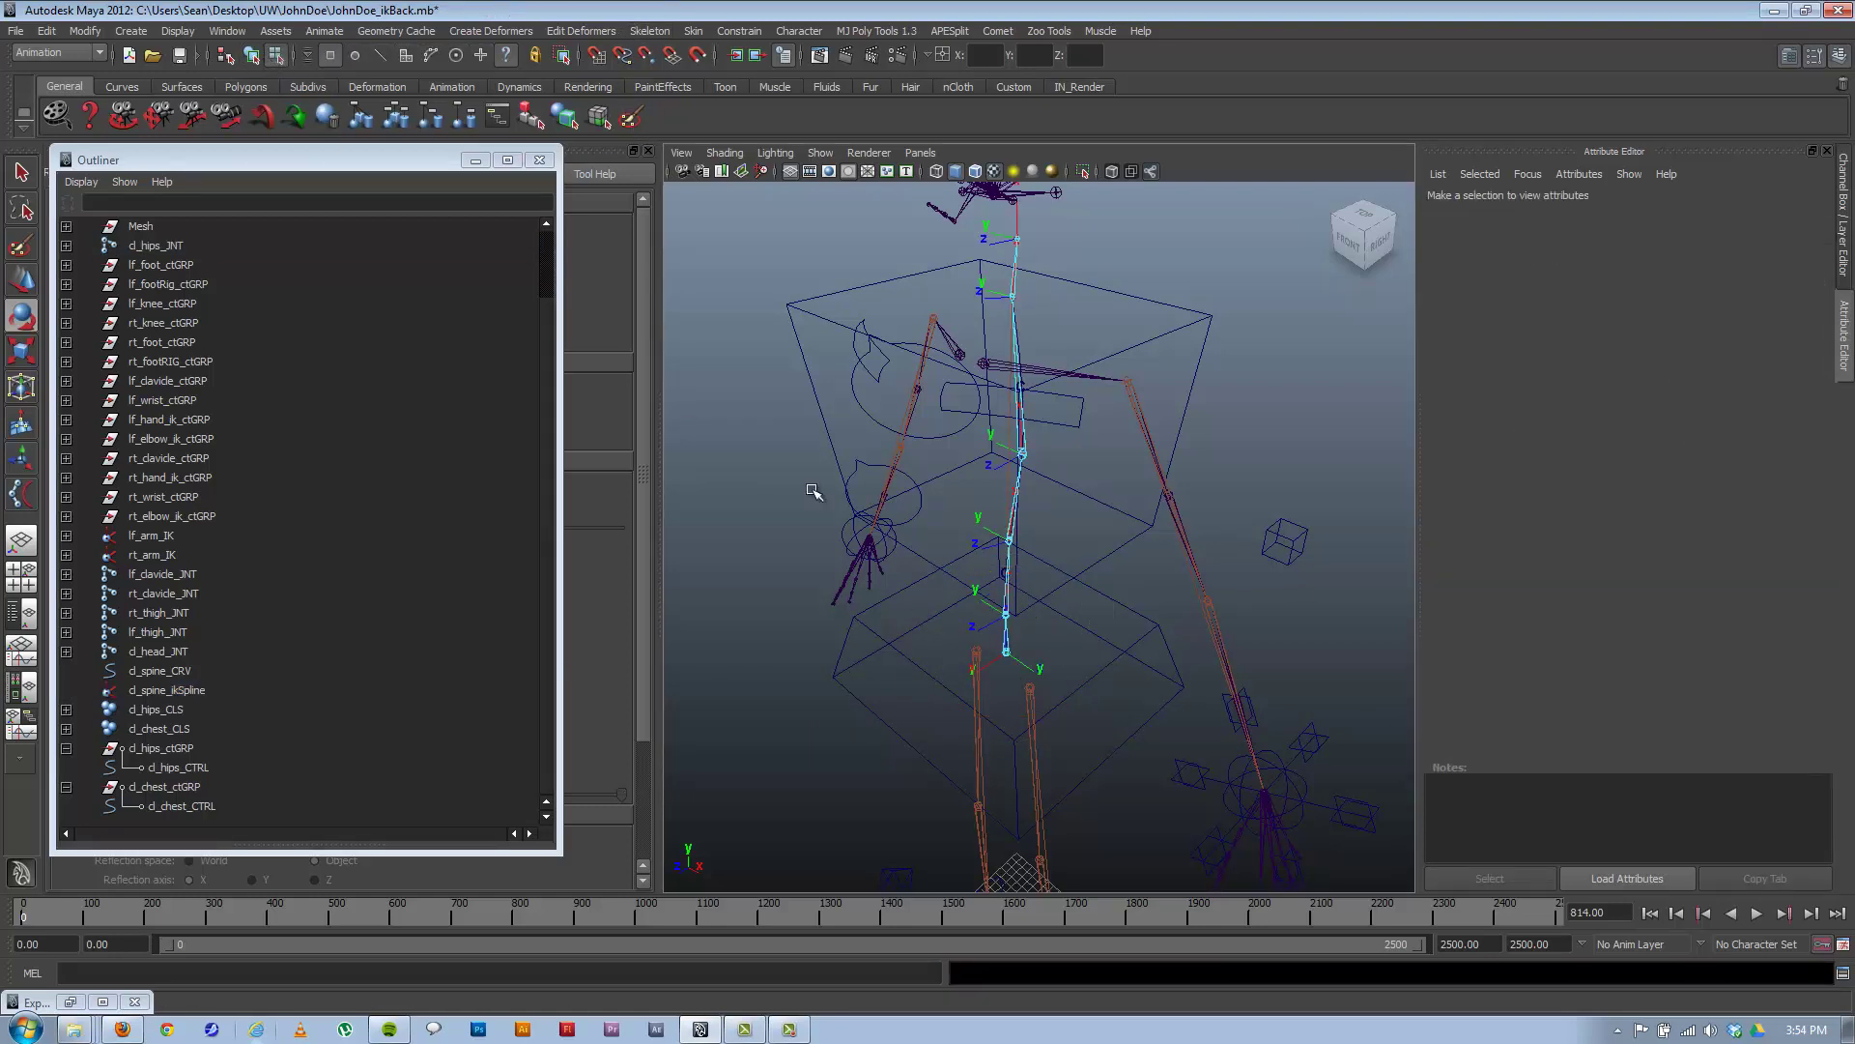
alt+drag(814, 492, 909, 522)
click(228, 57)
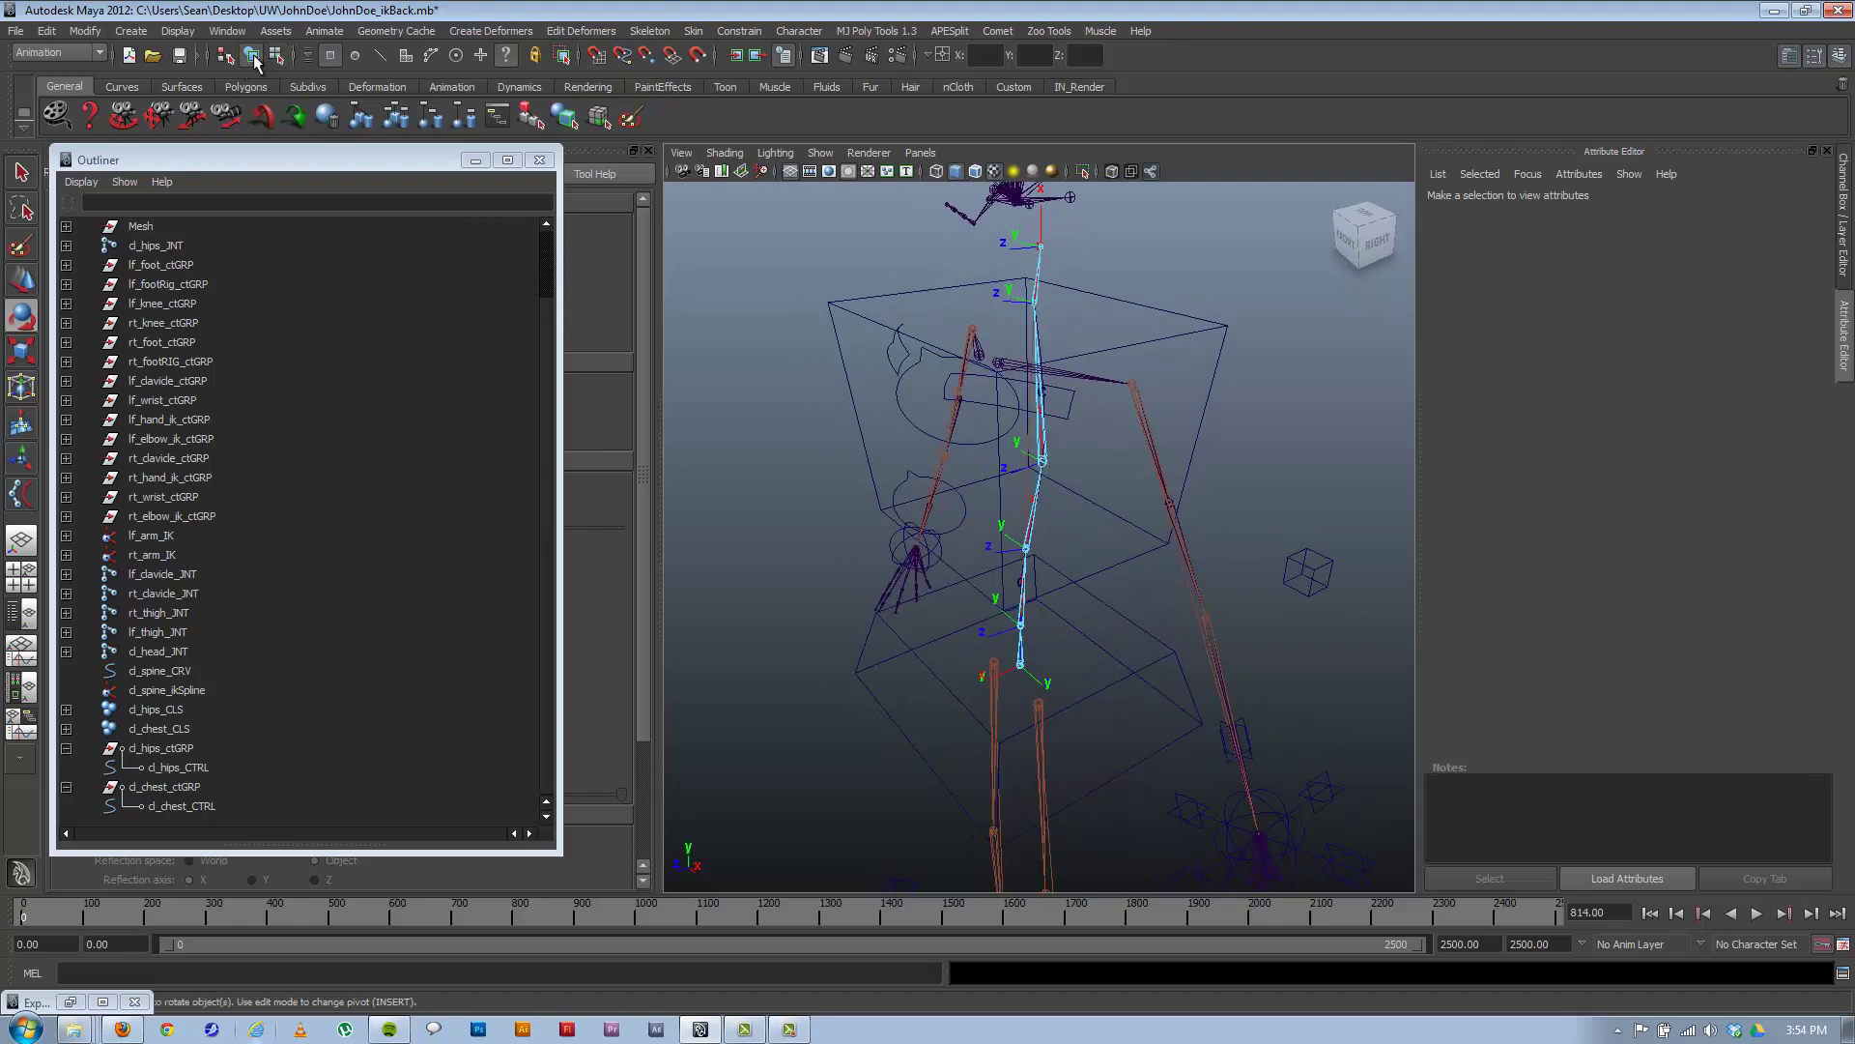
Set both Up Vector and Up Vector 2 of cl_spine_ikSpline back to 0, 0, 1.
click(155, 689)
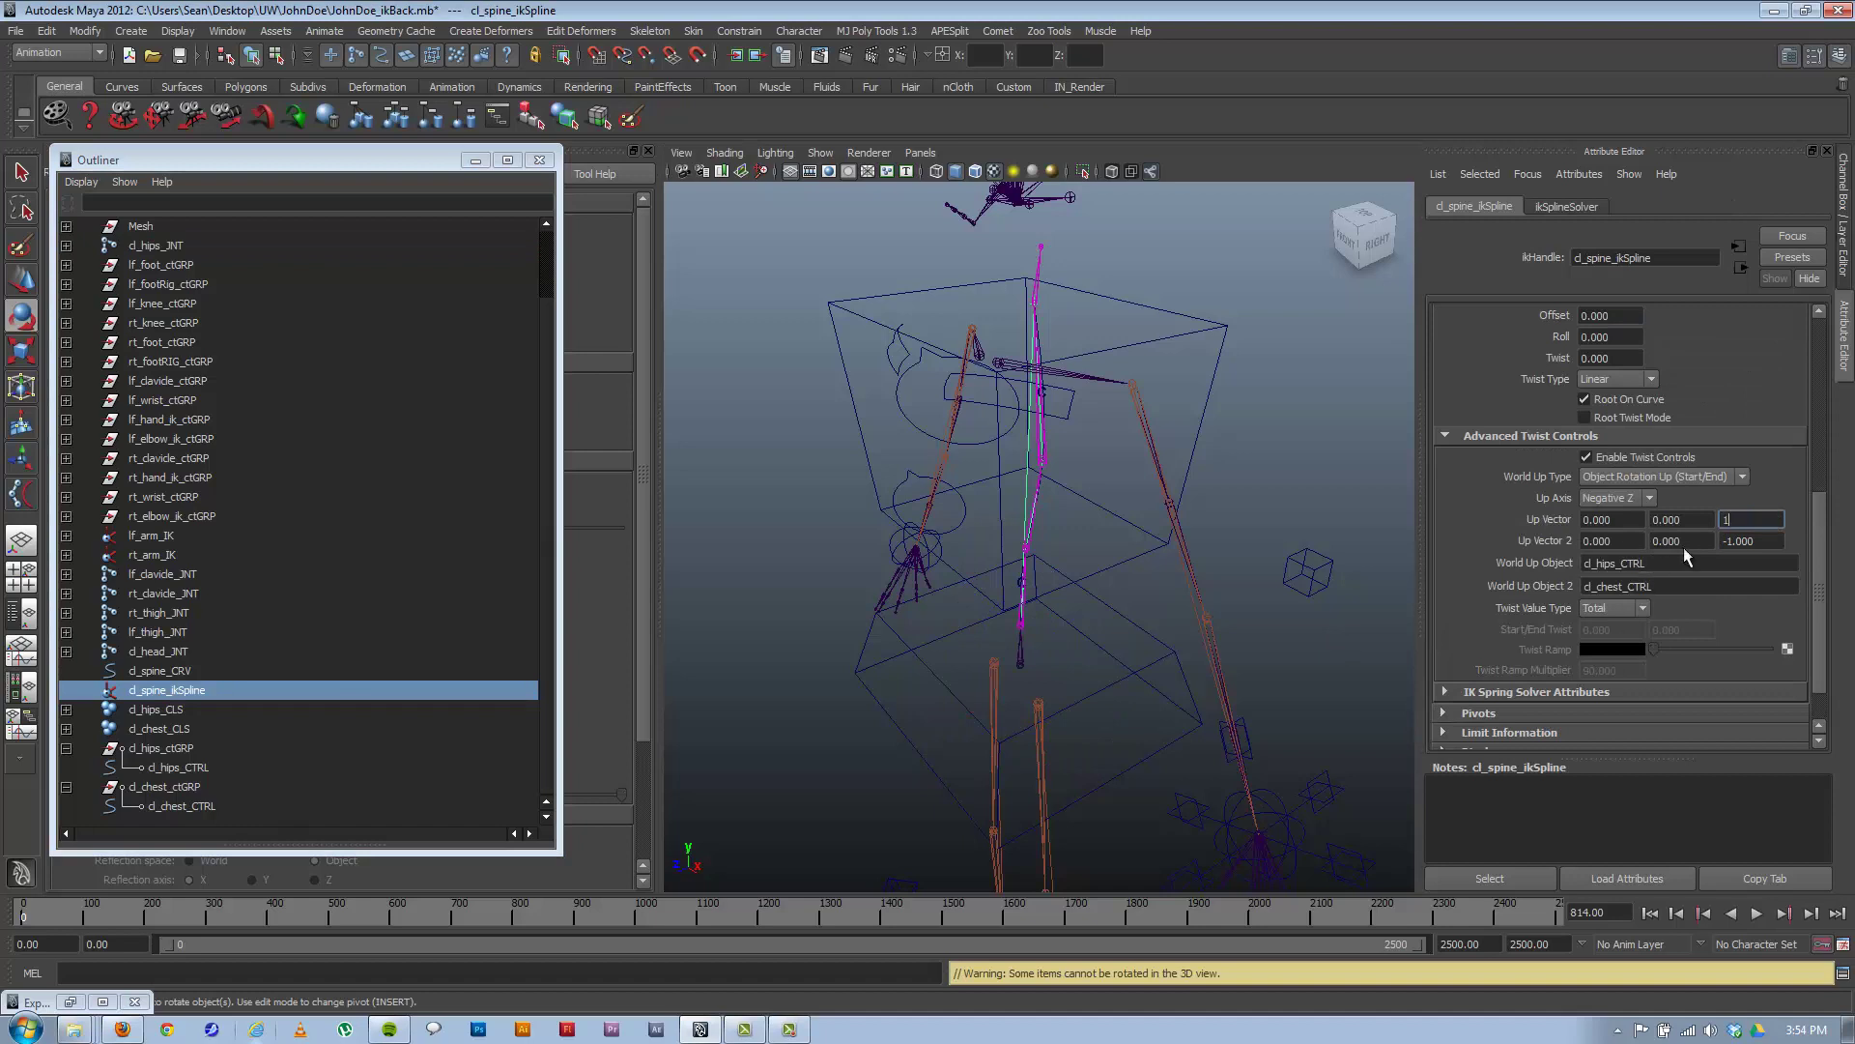
click(1766, 542)
click(1772, 521)
Examine the spine joints' local rotation axes with the Negative Z up axis and positive up vectors, and return to object selection mode.
click(1020, 665)
click(275, 55)
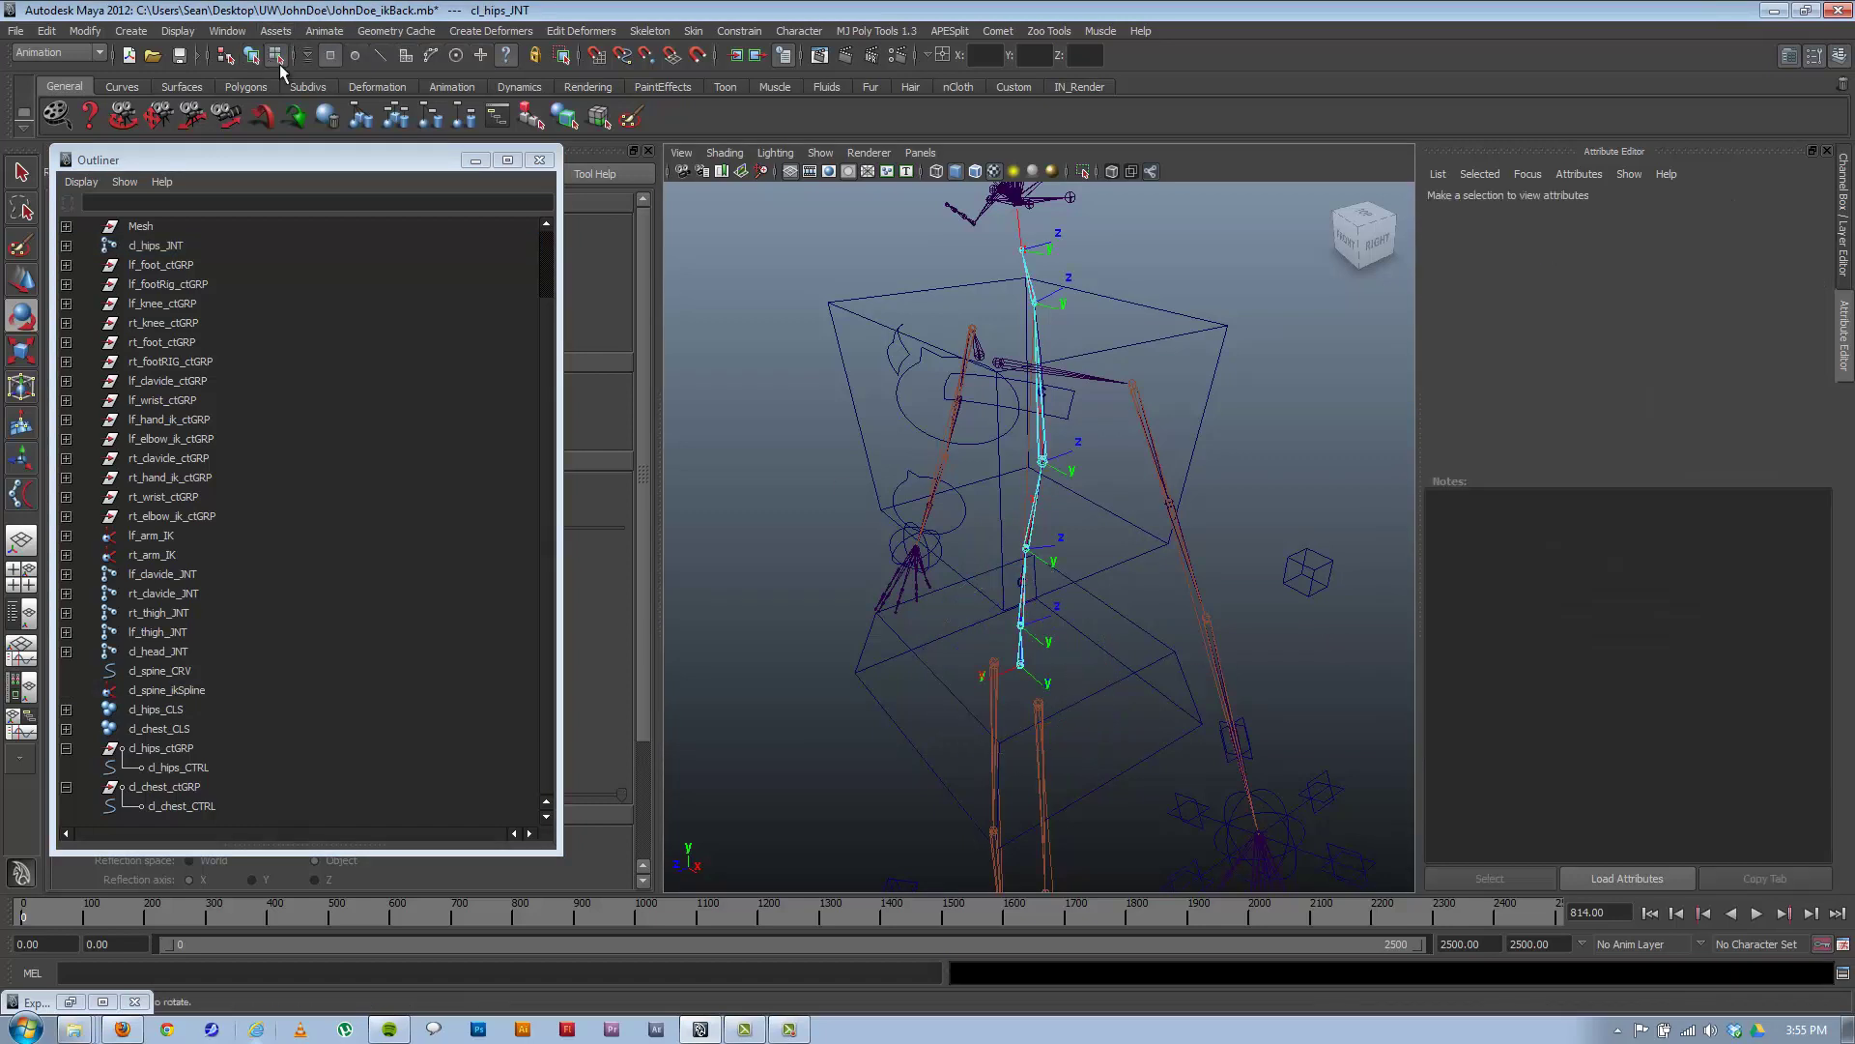
alt+drag(984, 537, 1012, 512)
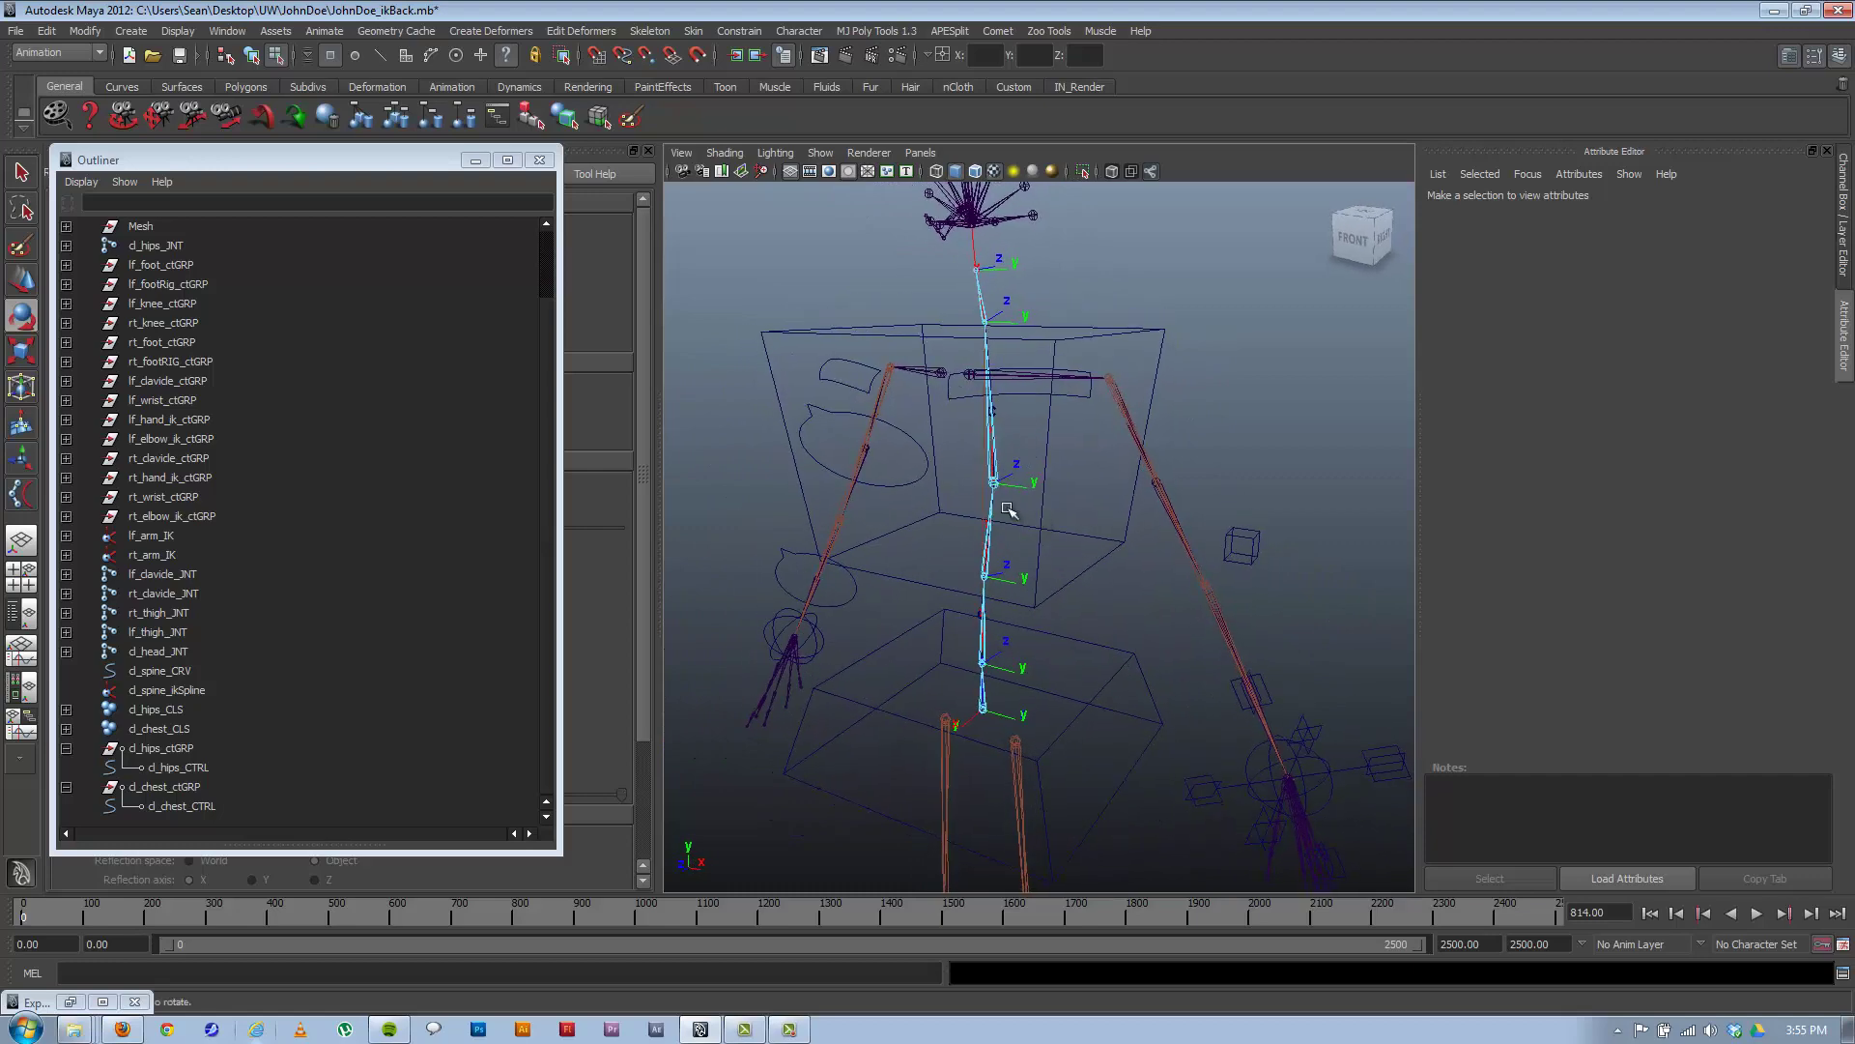
click(253, 58)
alt+drag(986, 592, 1021, 594)
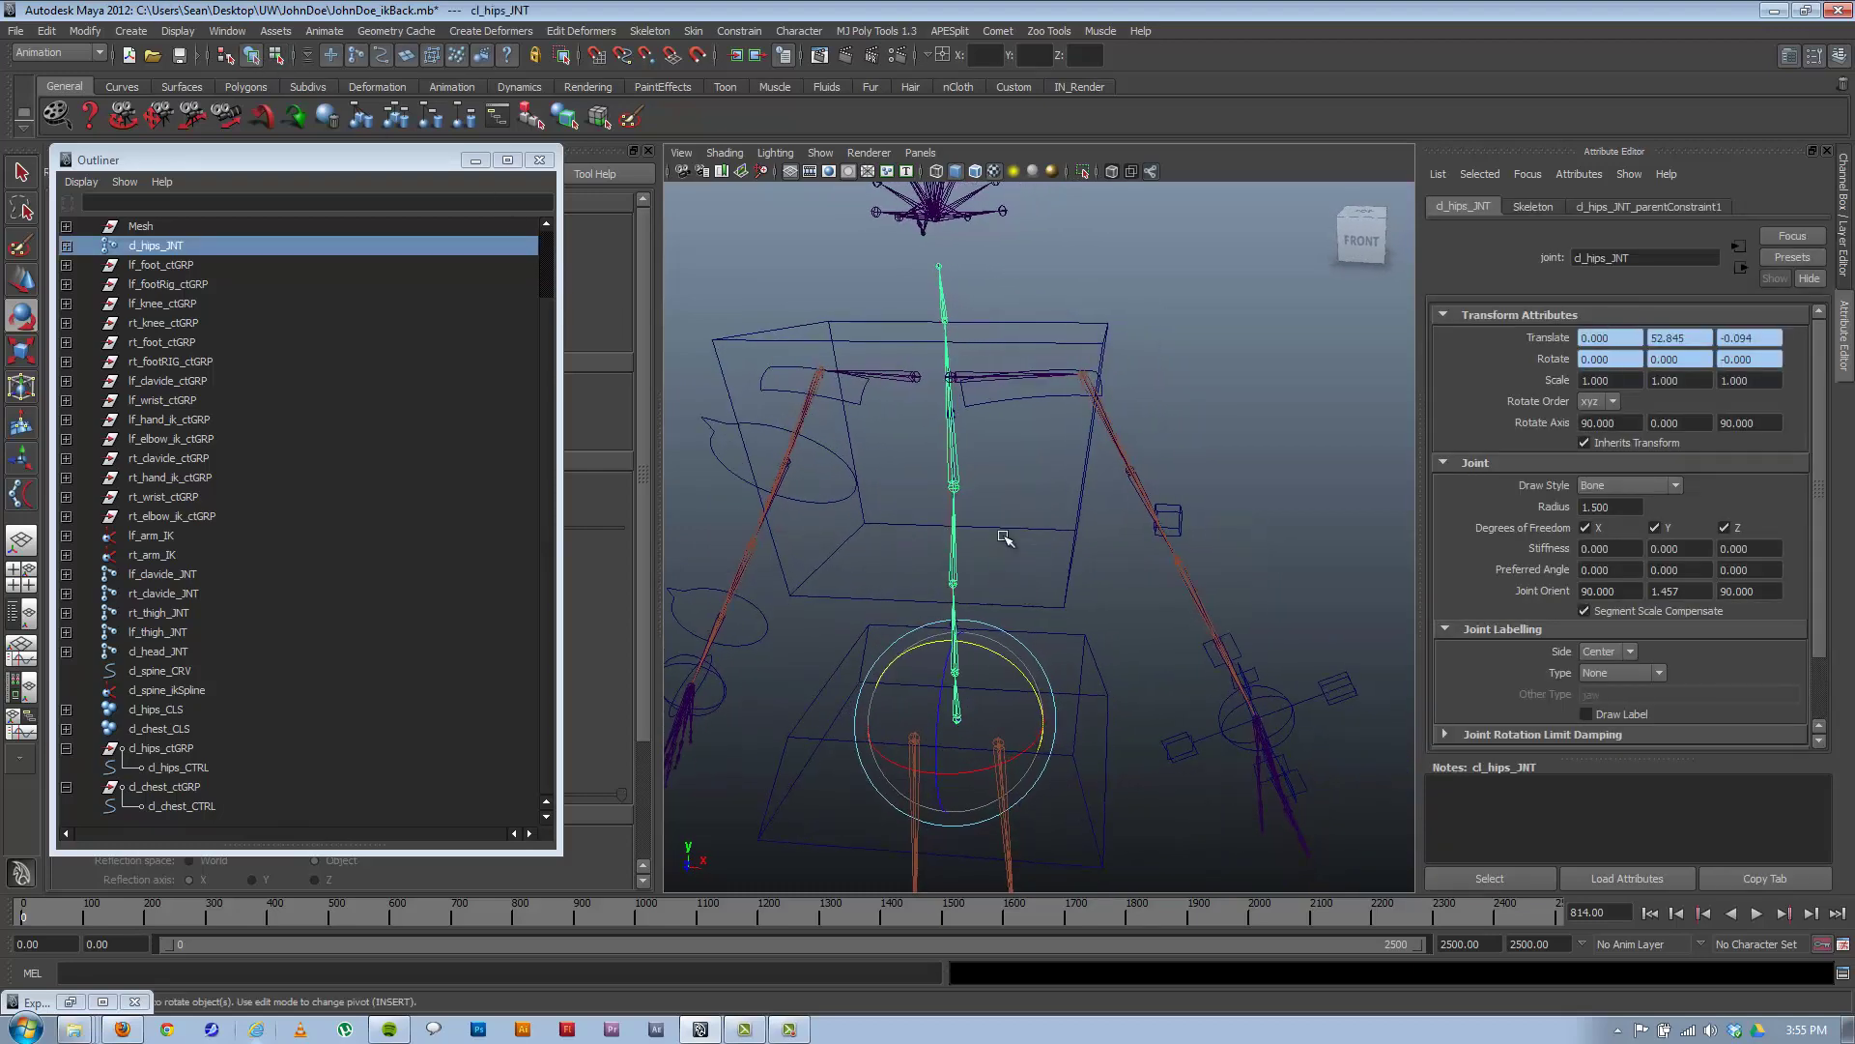
Clear the selection and save the scene.
alt+middle_drag(1007, 539, 1062, 426)
mouse_move(1090, 456)
alt+mouse_down()
mouse_move(1072, 438)
mouse_move(1097, 470)
alt+mouse_up()
click(1110, 534)
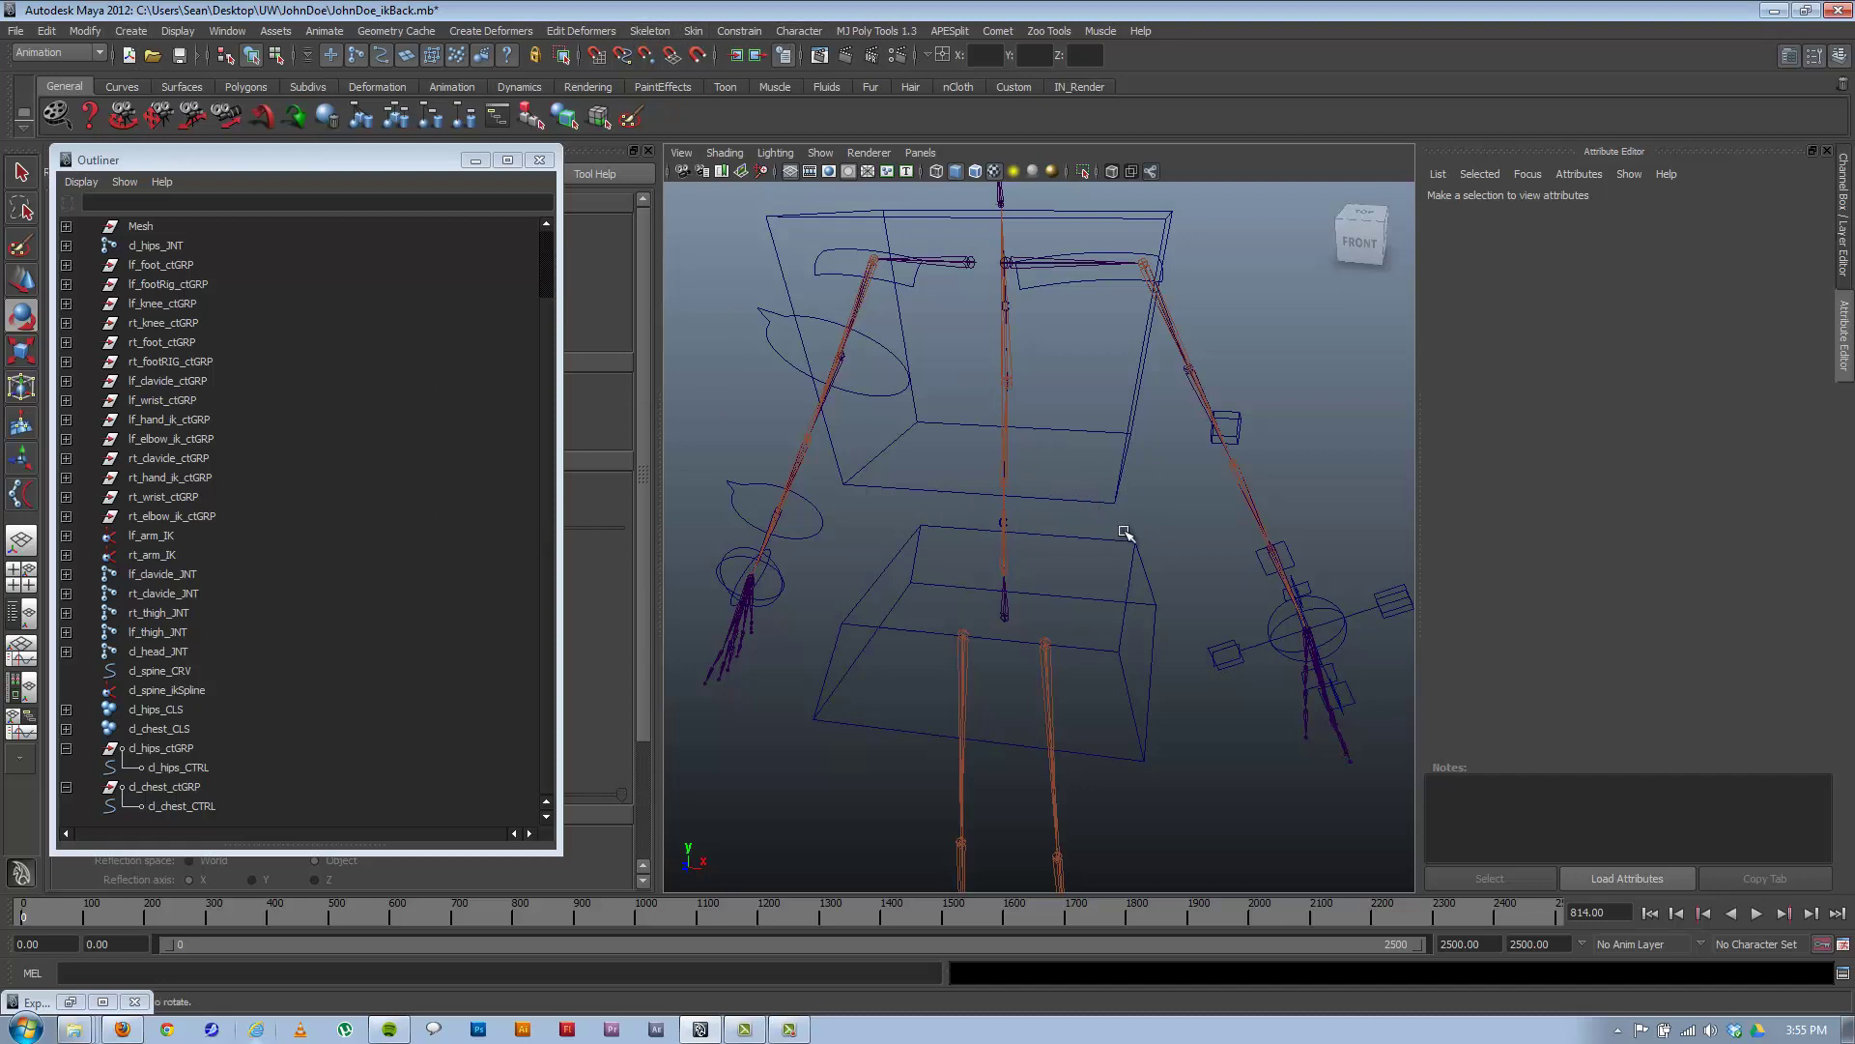
alt+drag(1125, 532, 1109, 367)
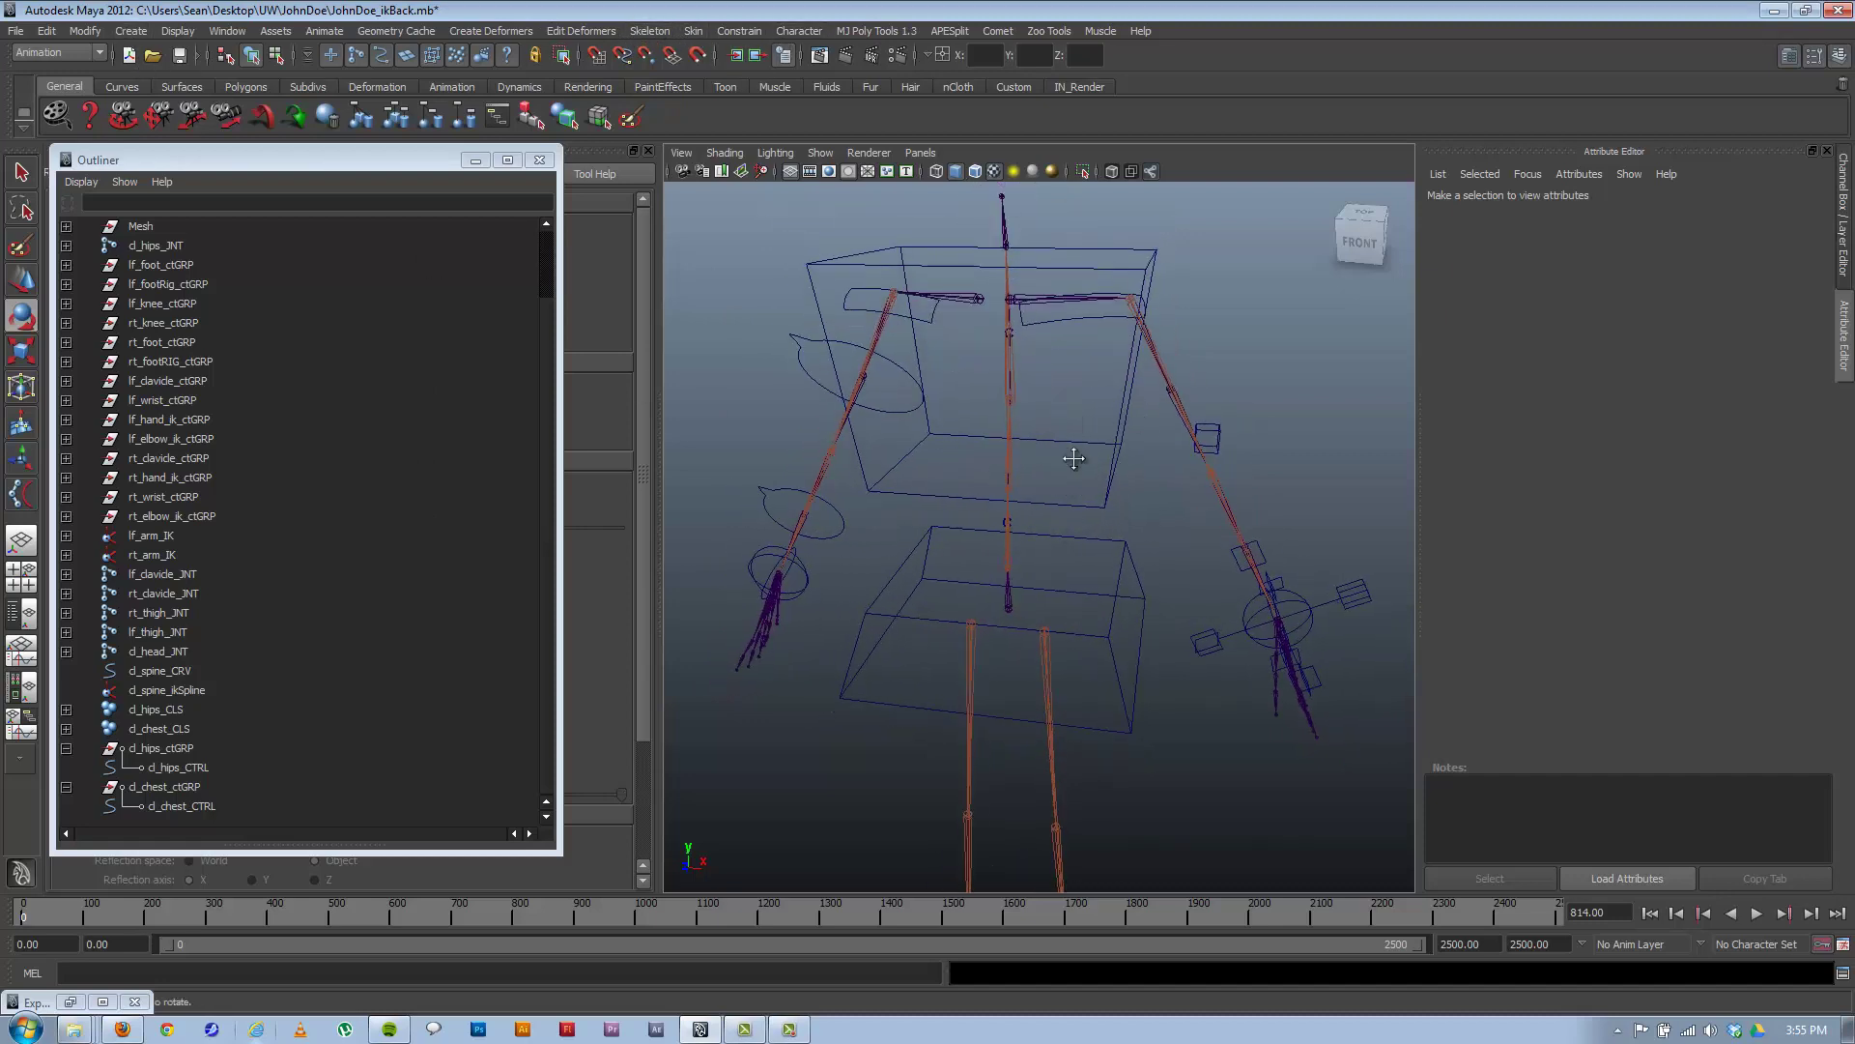
alt+middle_drag(1074, 458, 1073, 485)
alt+drag(1008, 554, 990, 525)
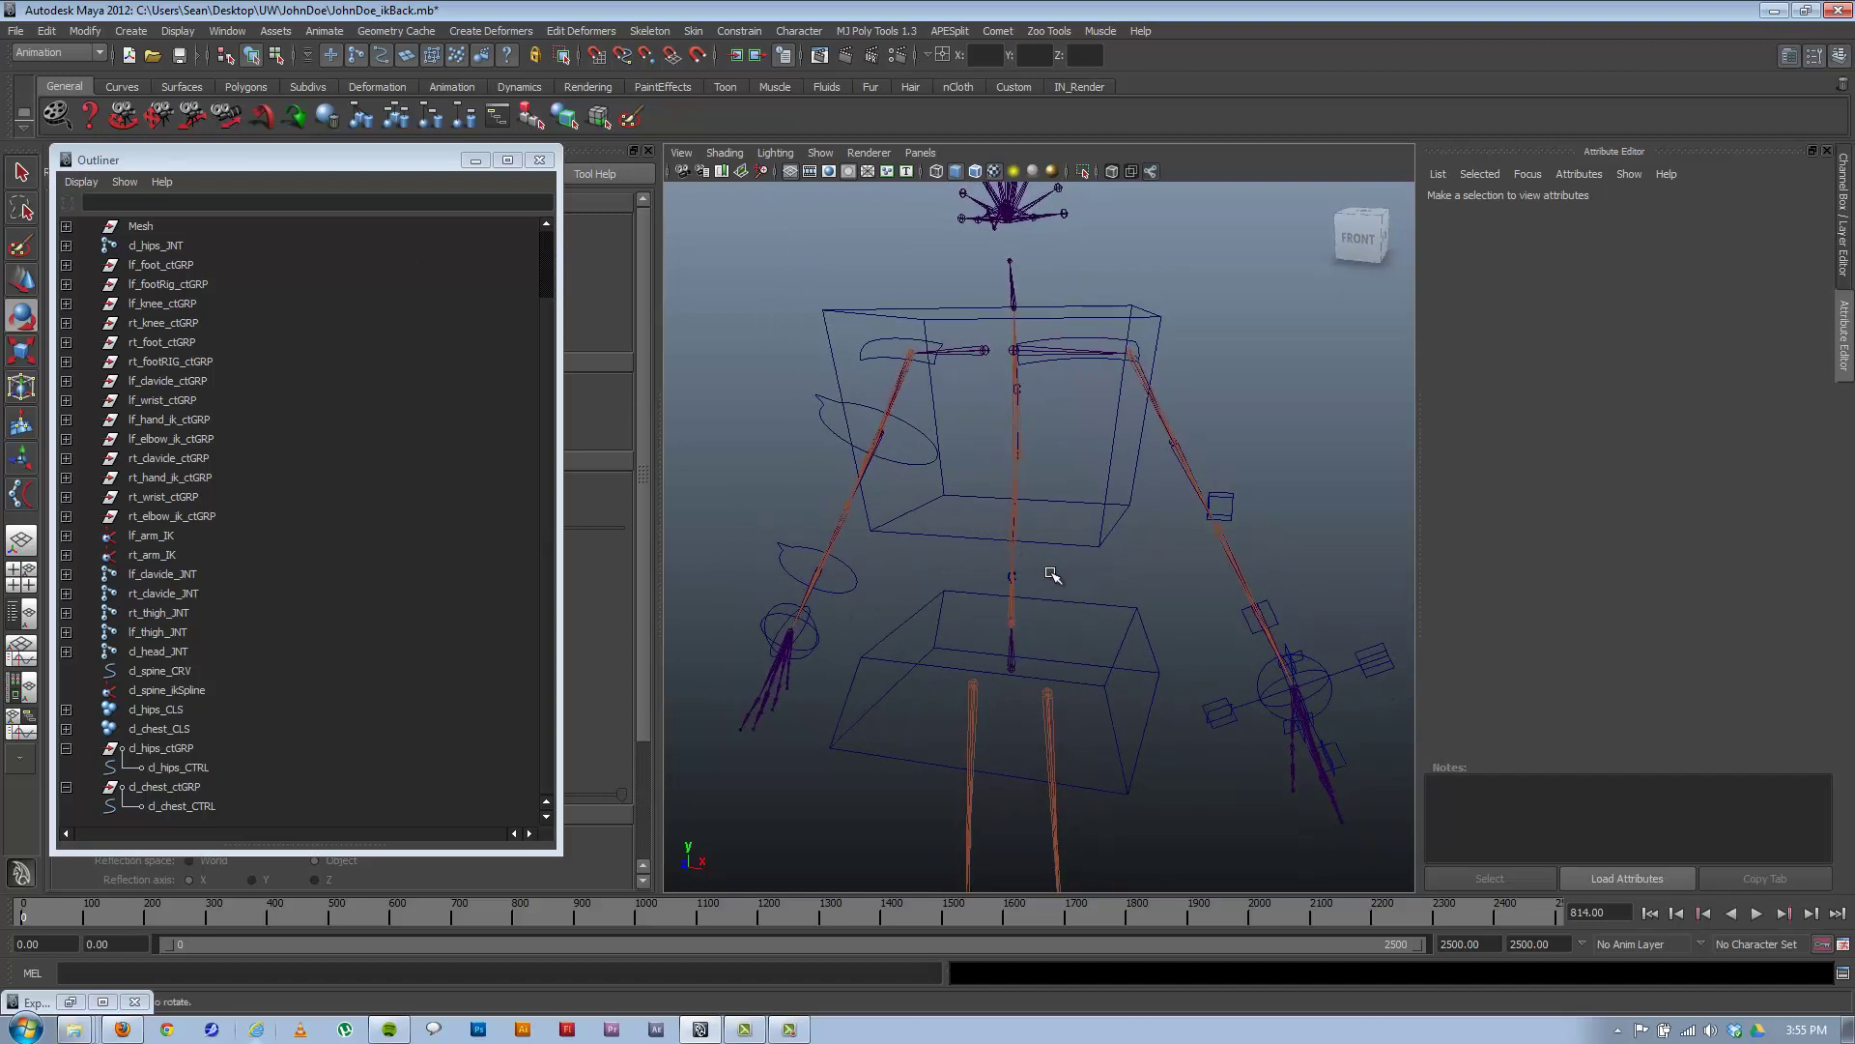
key(q)
key(ctrl+s)
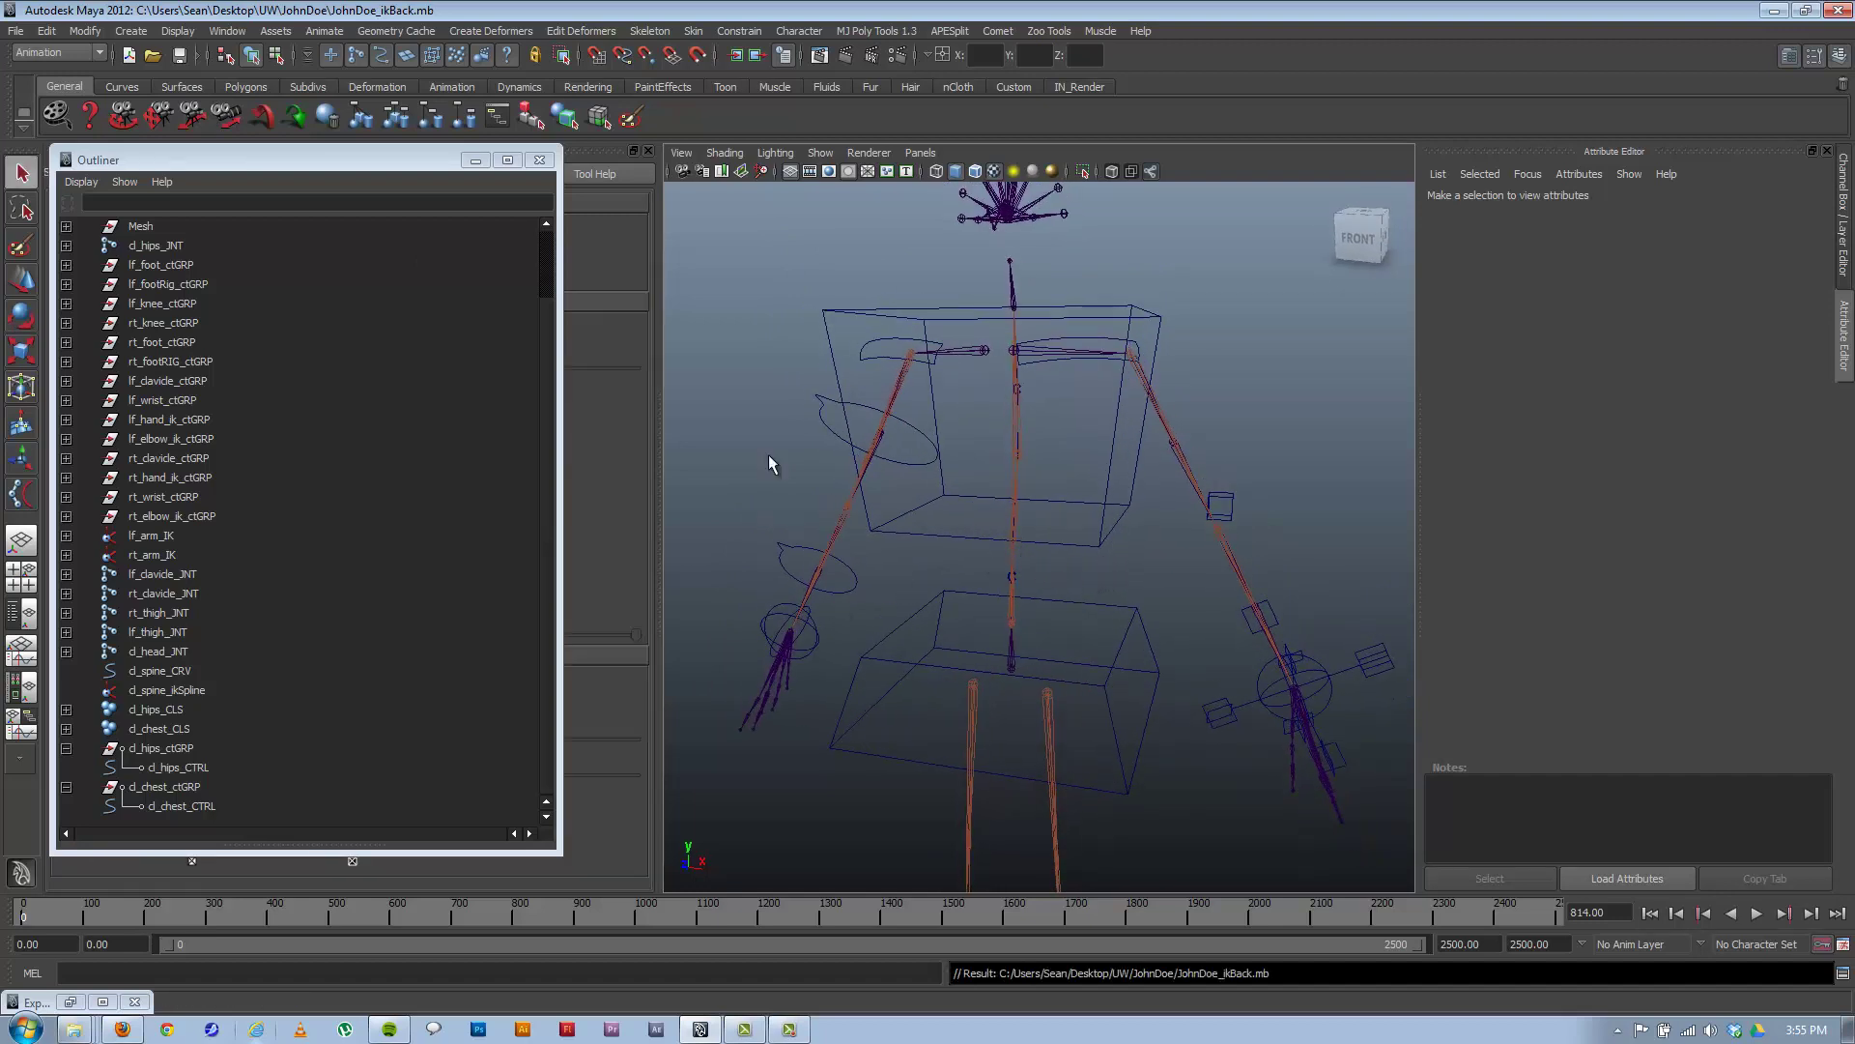
Create a locator and snap it to the hips joint at the base of the spine.
click(131, 30)
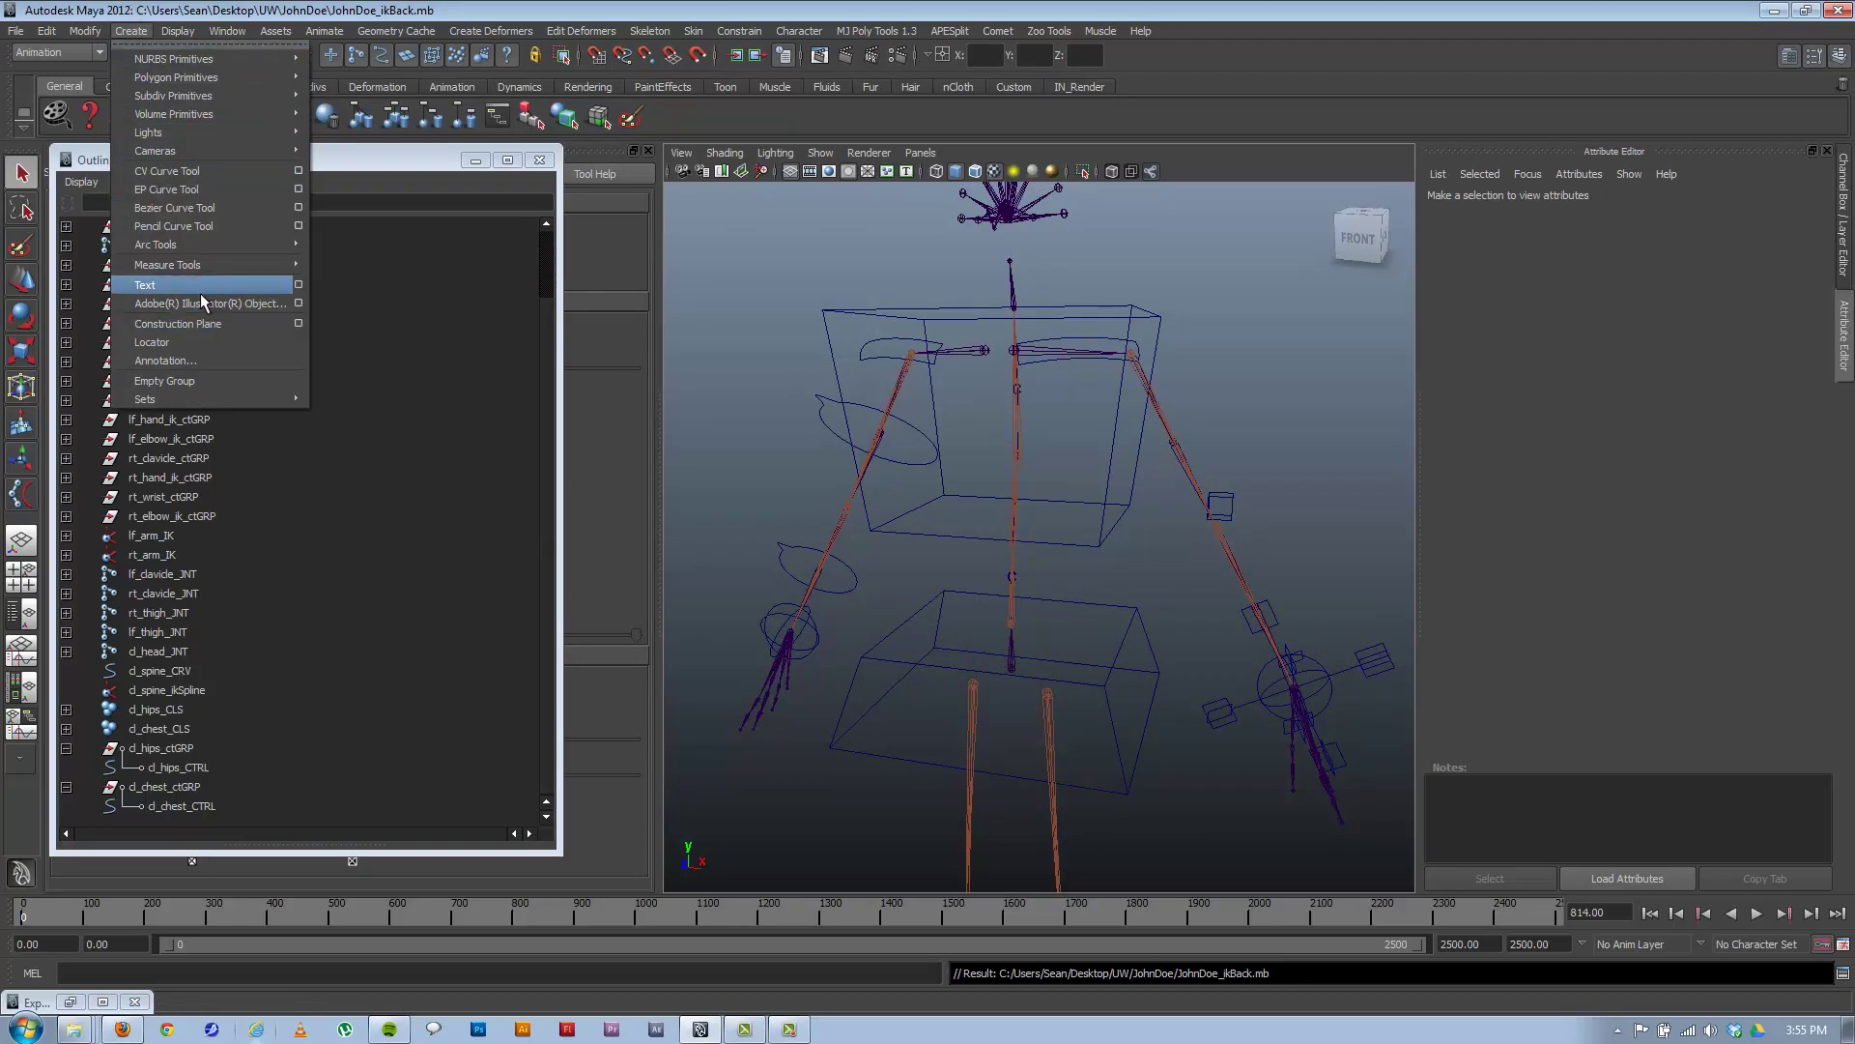
click(198, 342)
alt+drag(1039, 580, 1056, 506)
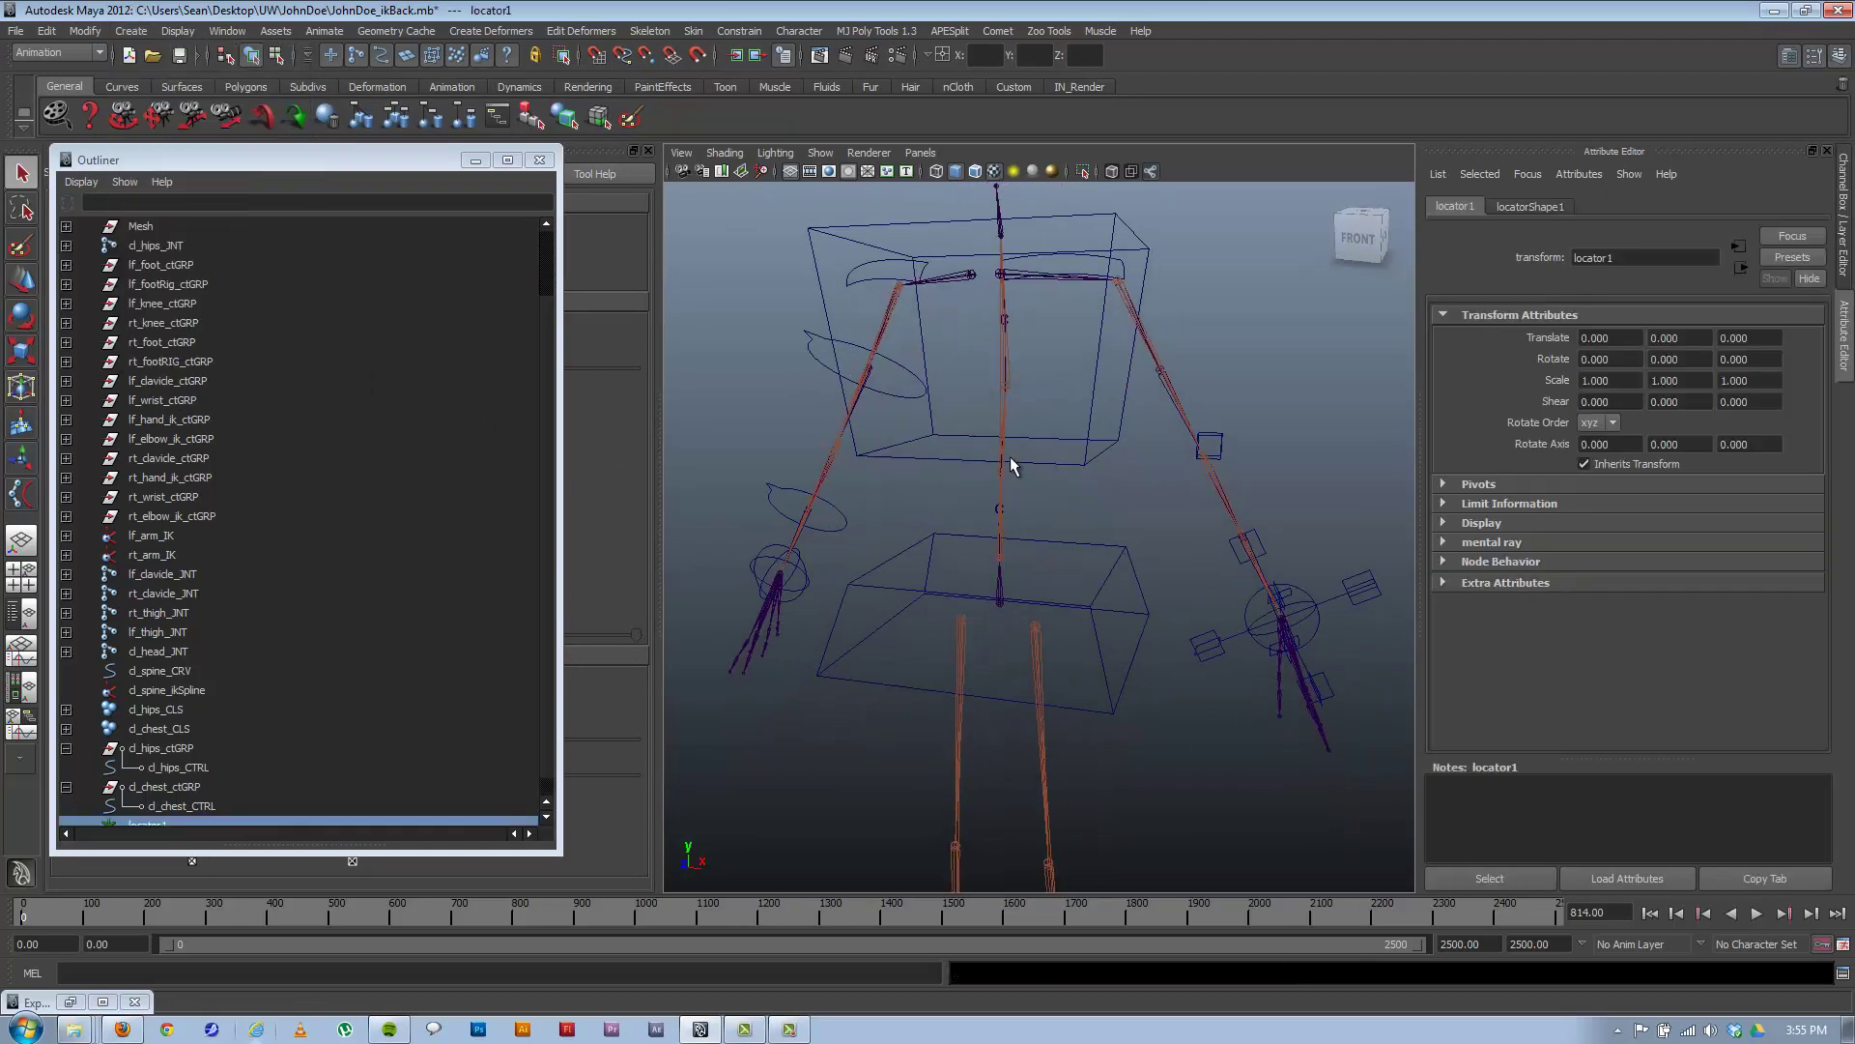
key(w)
key(v)
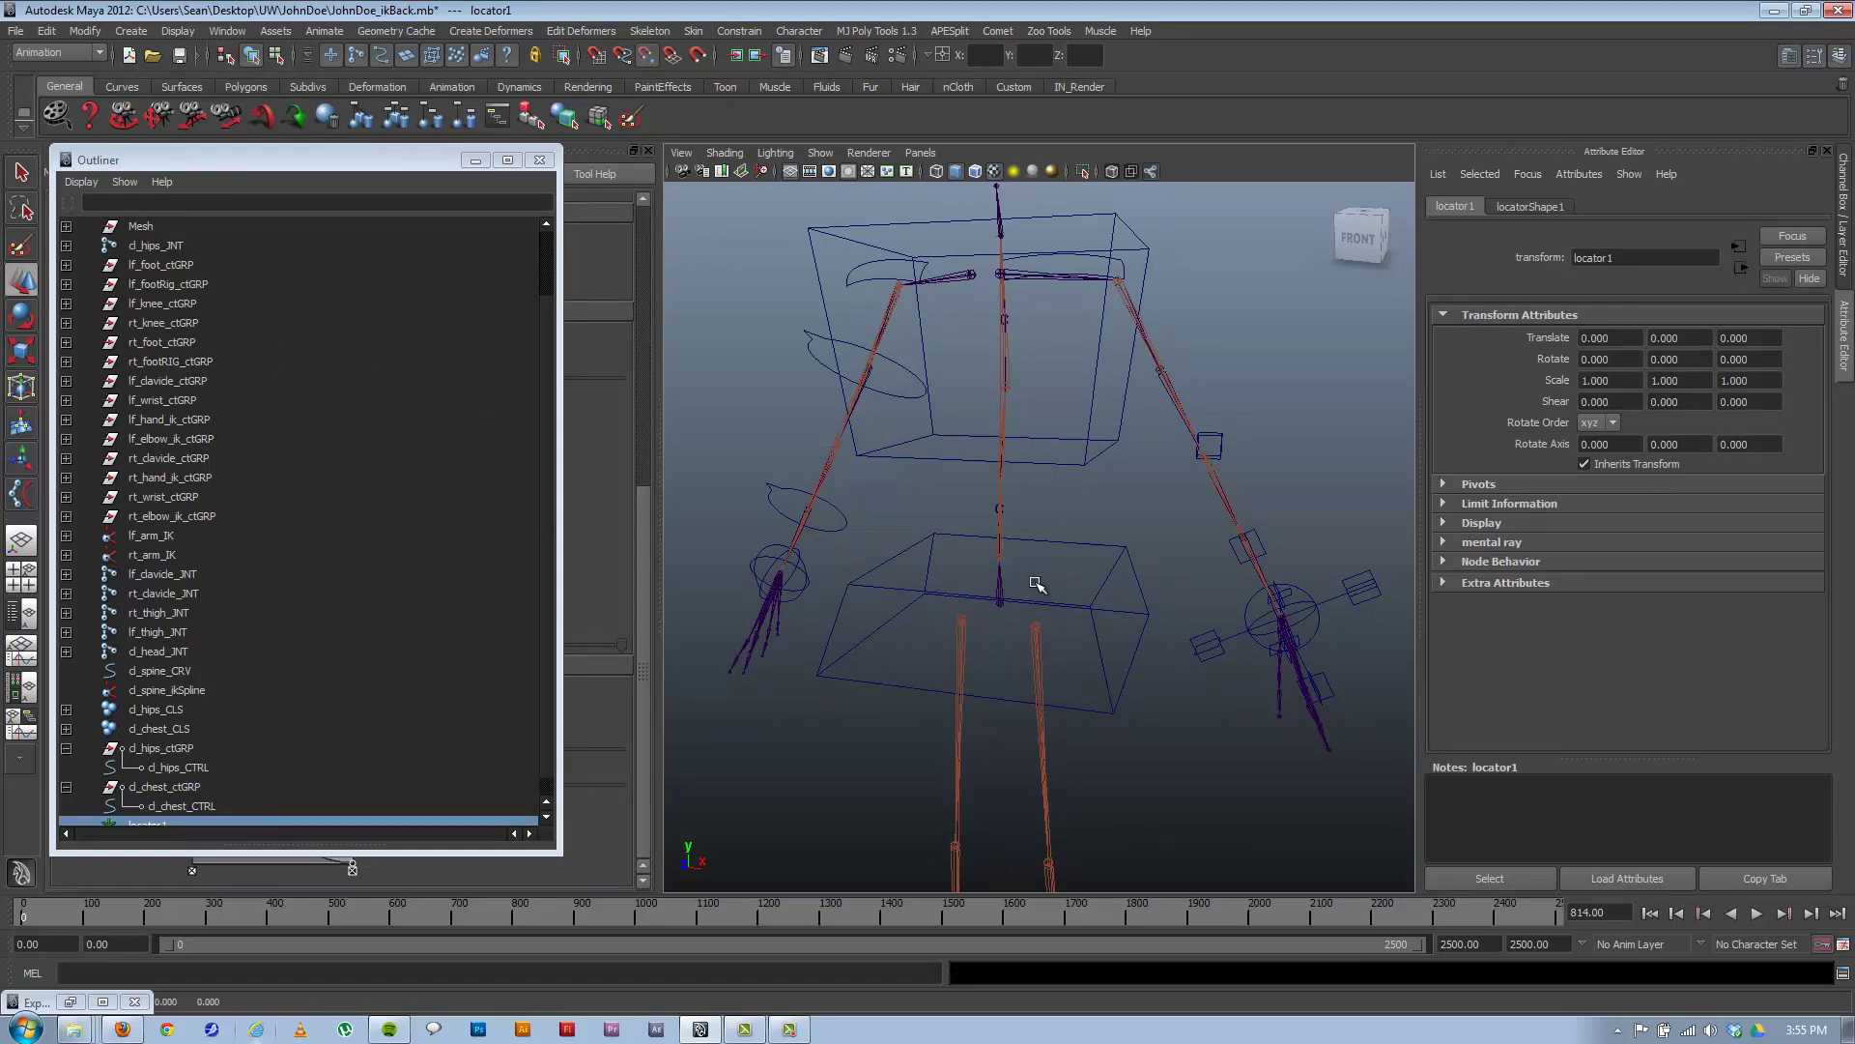
middle_drag(1035, 584, 1005, 593)
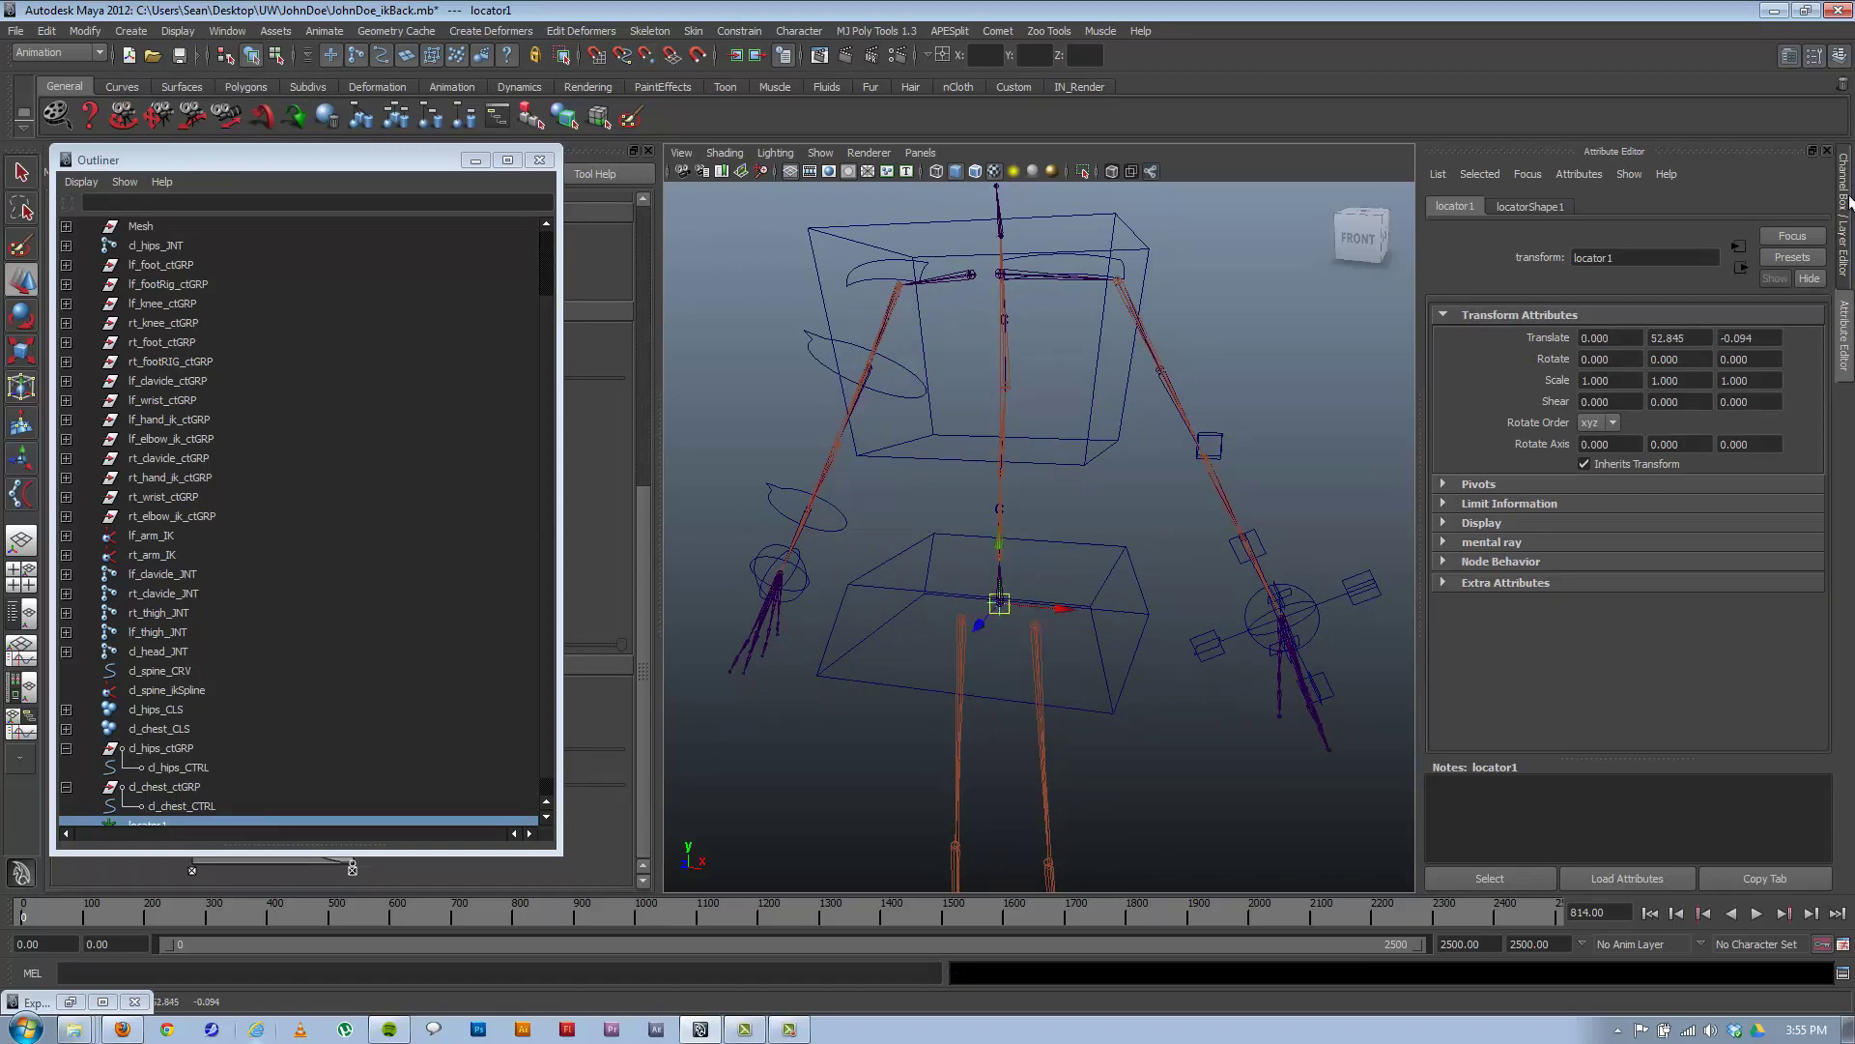
Scale the locator uniformly to about 3 and duplicate it.
click(1847, 208)
key(r)
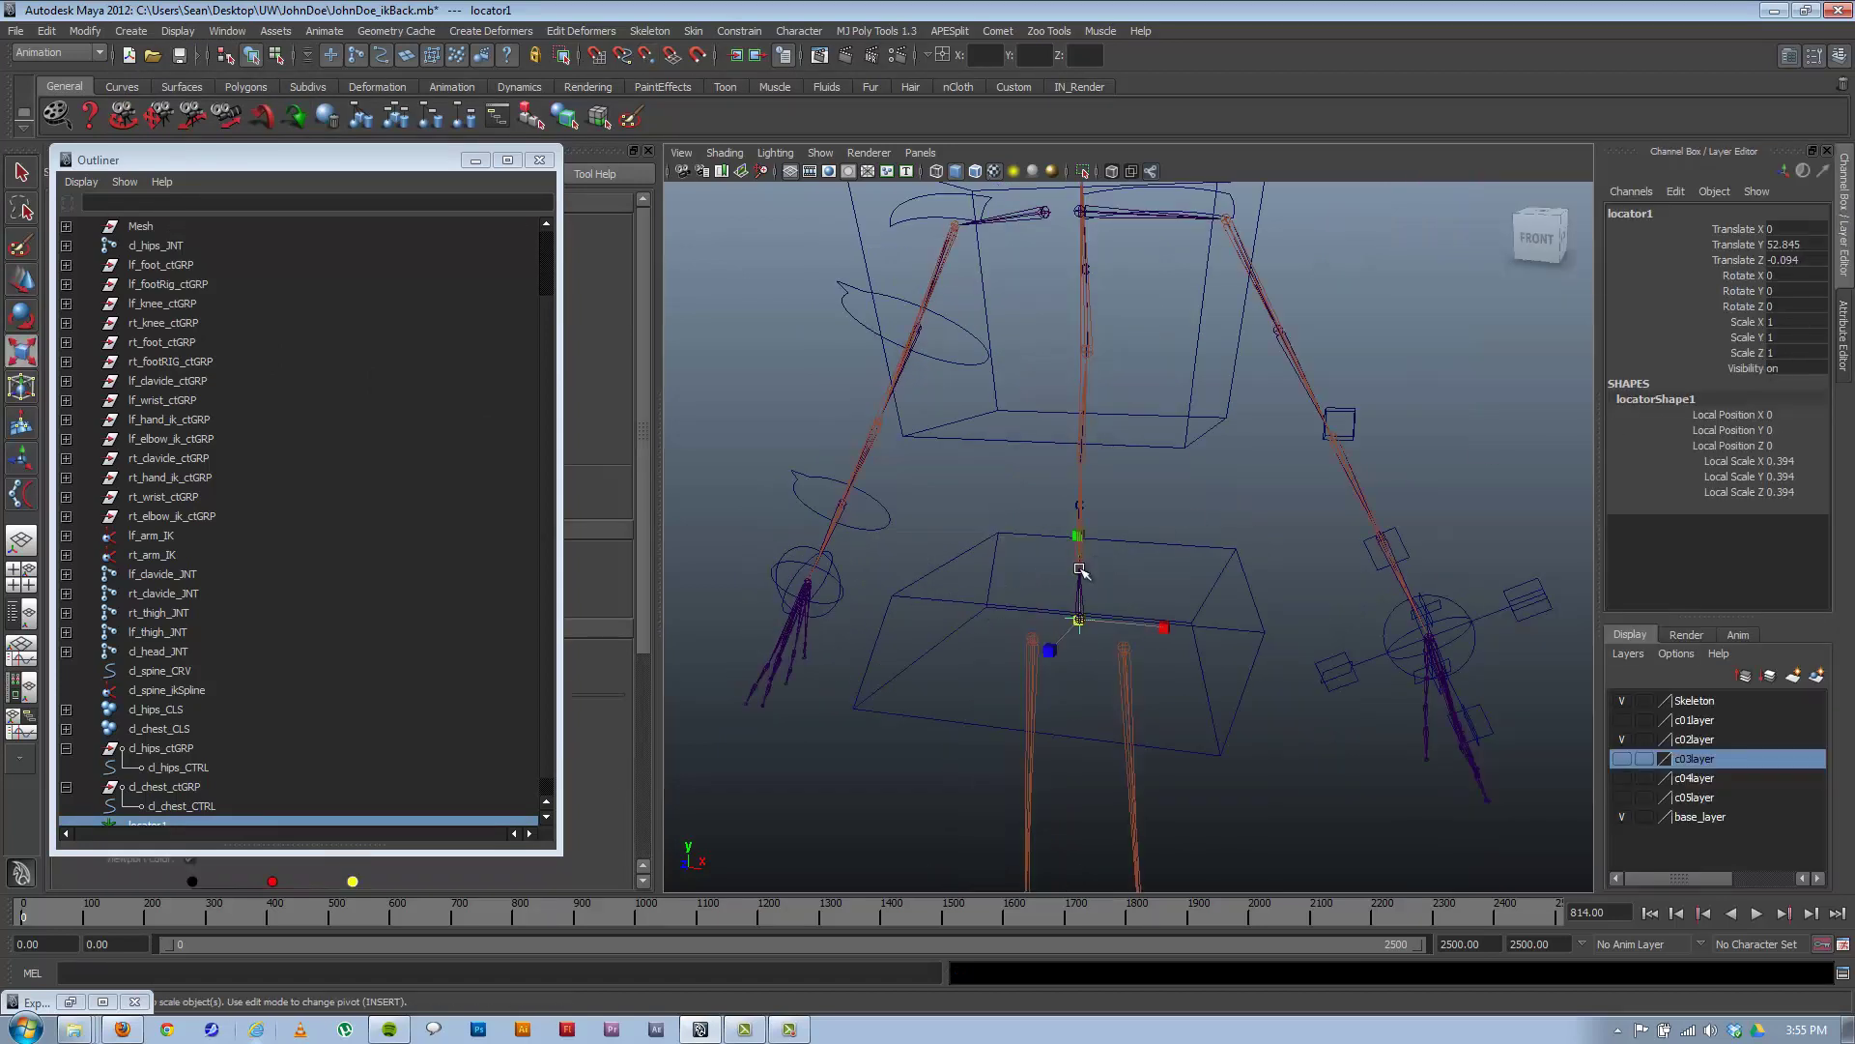
drag(1079, 624, 1101, 619)
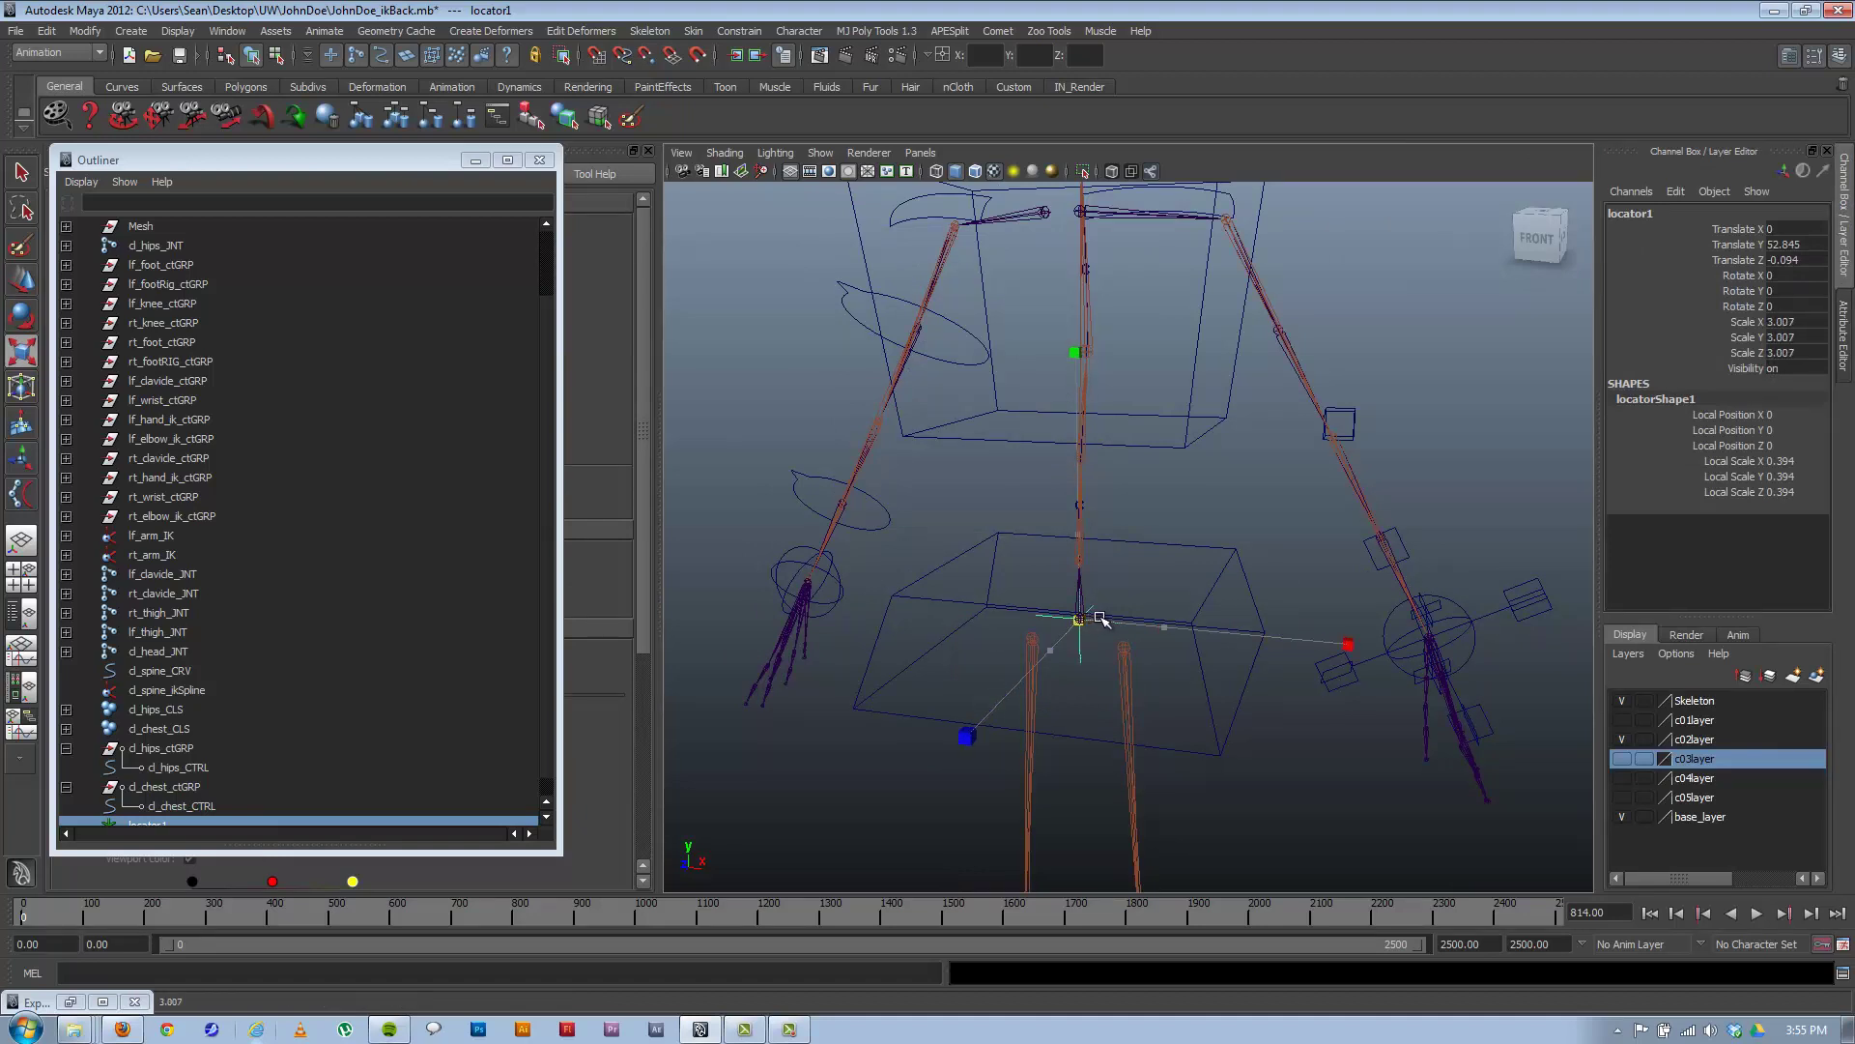
scroll(955, 429, up, 5)
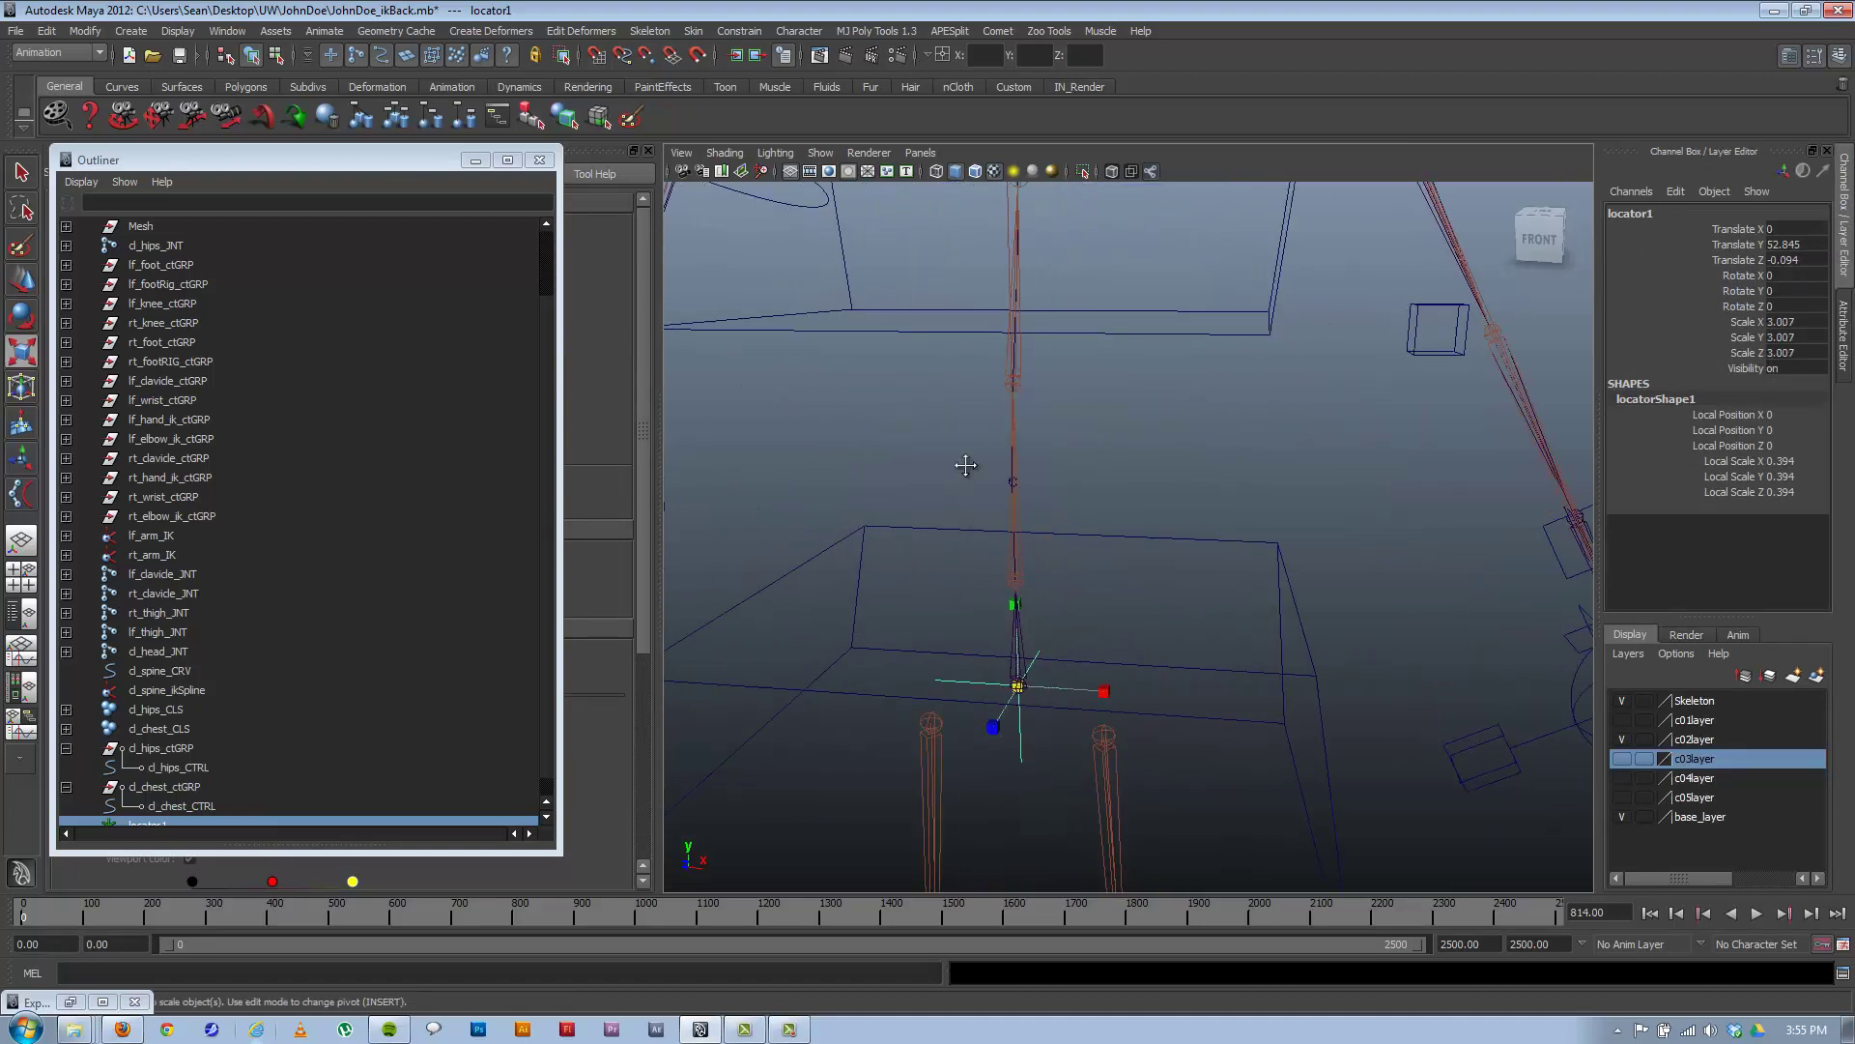
key(ctrl+d)
key(v)
middle_drag(1081, 512, 1037, 521)
key(w)
key(v)
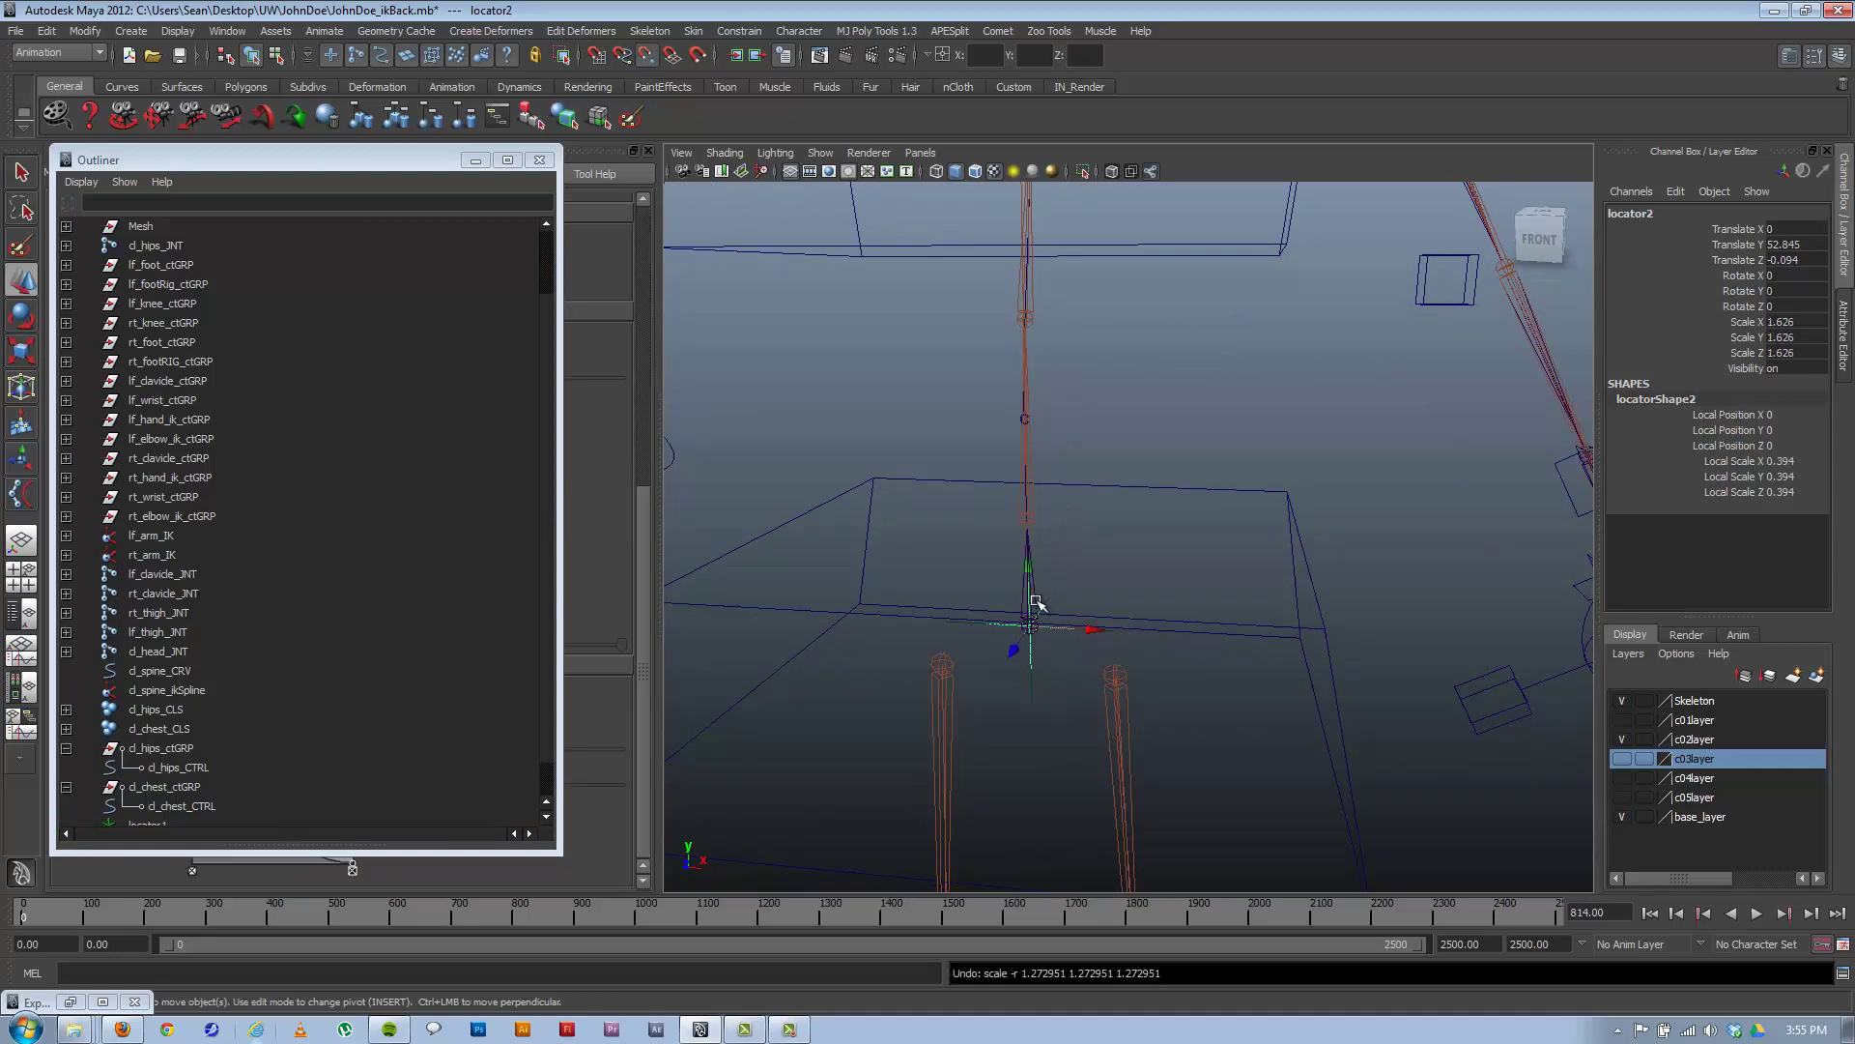
drag(1030, 622, 1030, 422)
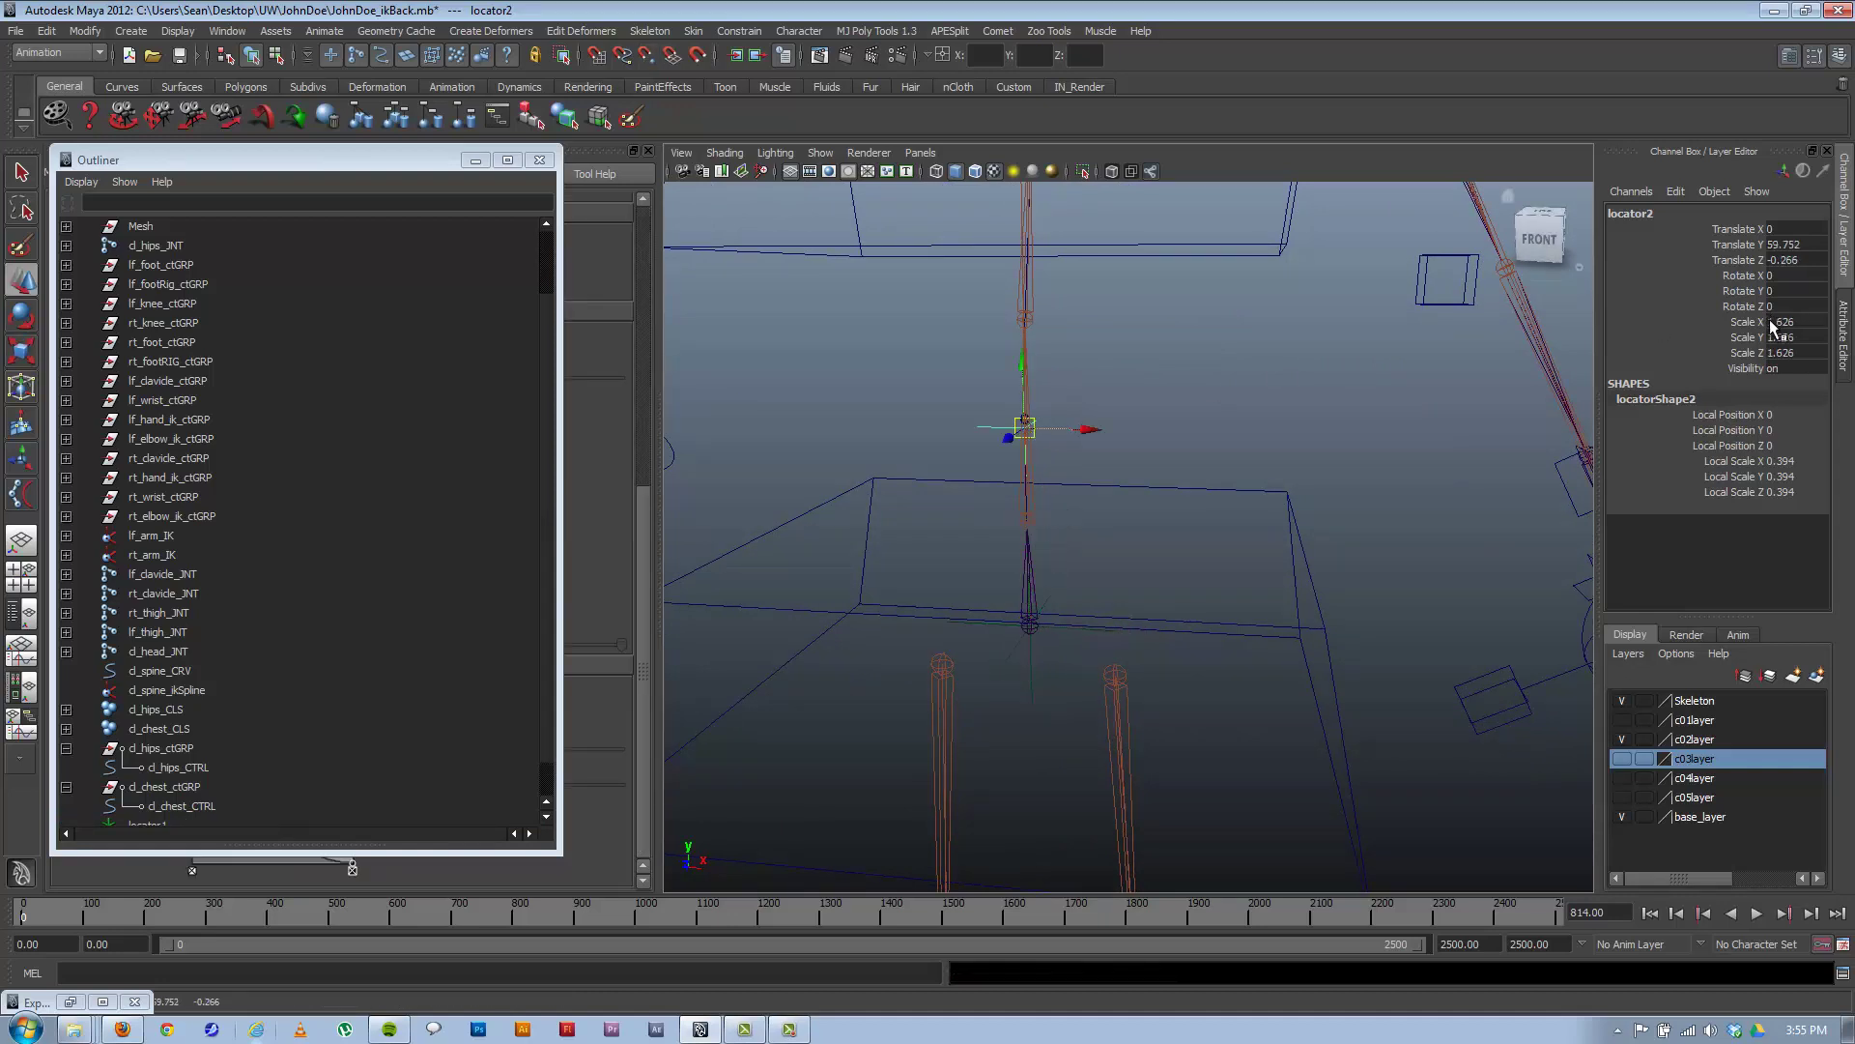
key(ctrl+z)
key(ctrl+z)
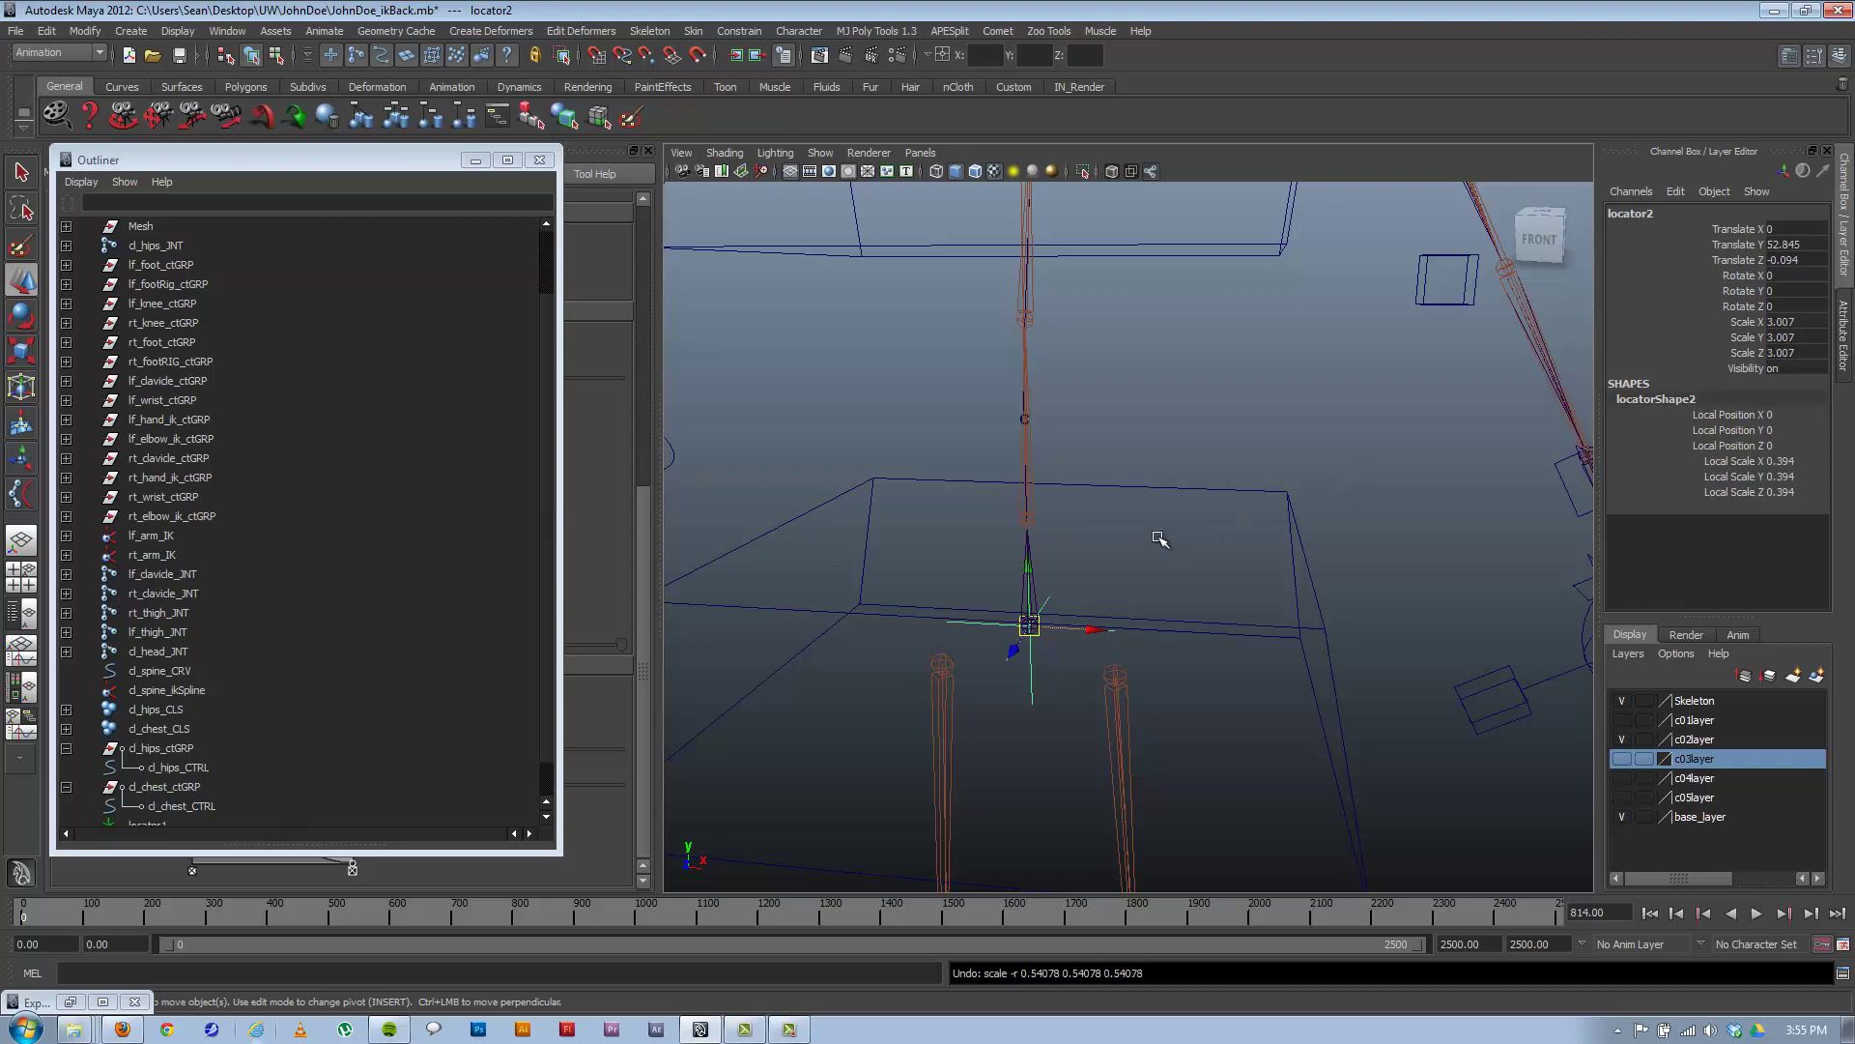
Snap the duplicated locator to the spine joint directly above the hips and place another copy on the following joint.
key(v)
middle_drag(1080, 441, 1047, 507)
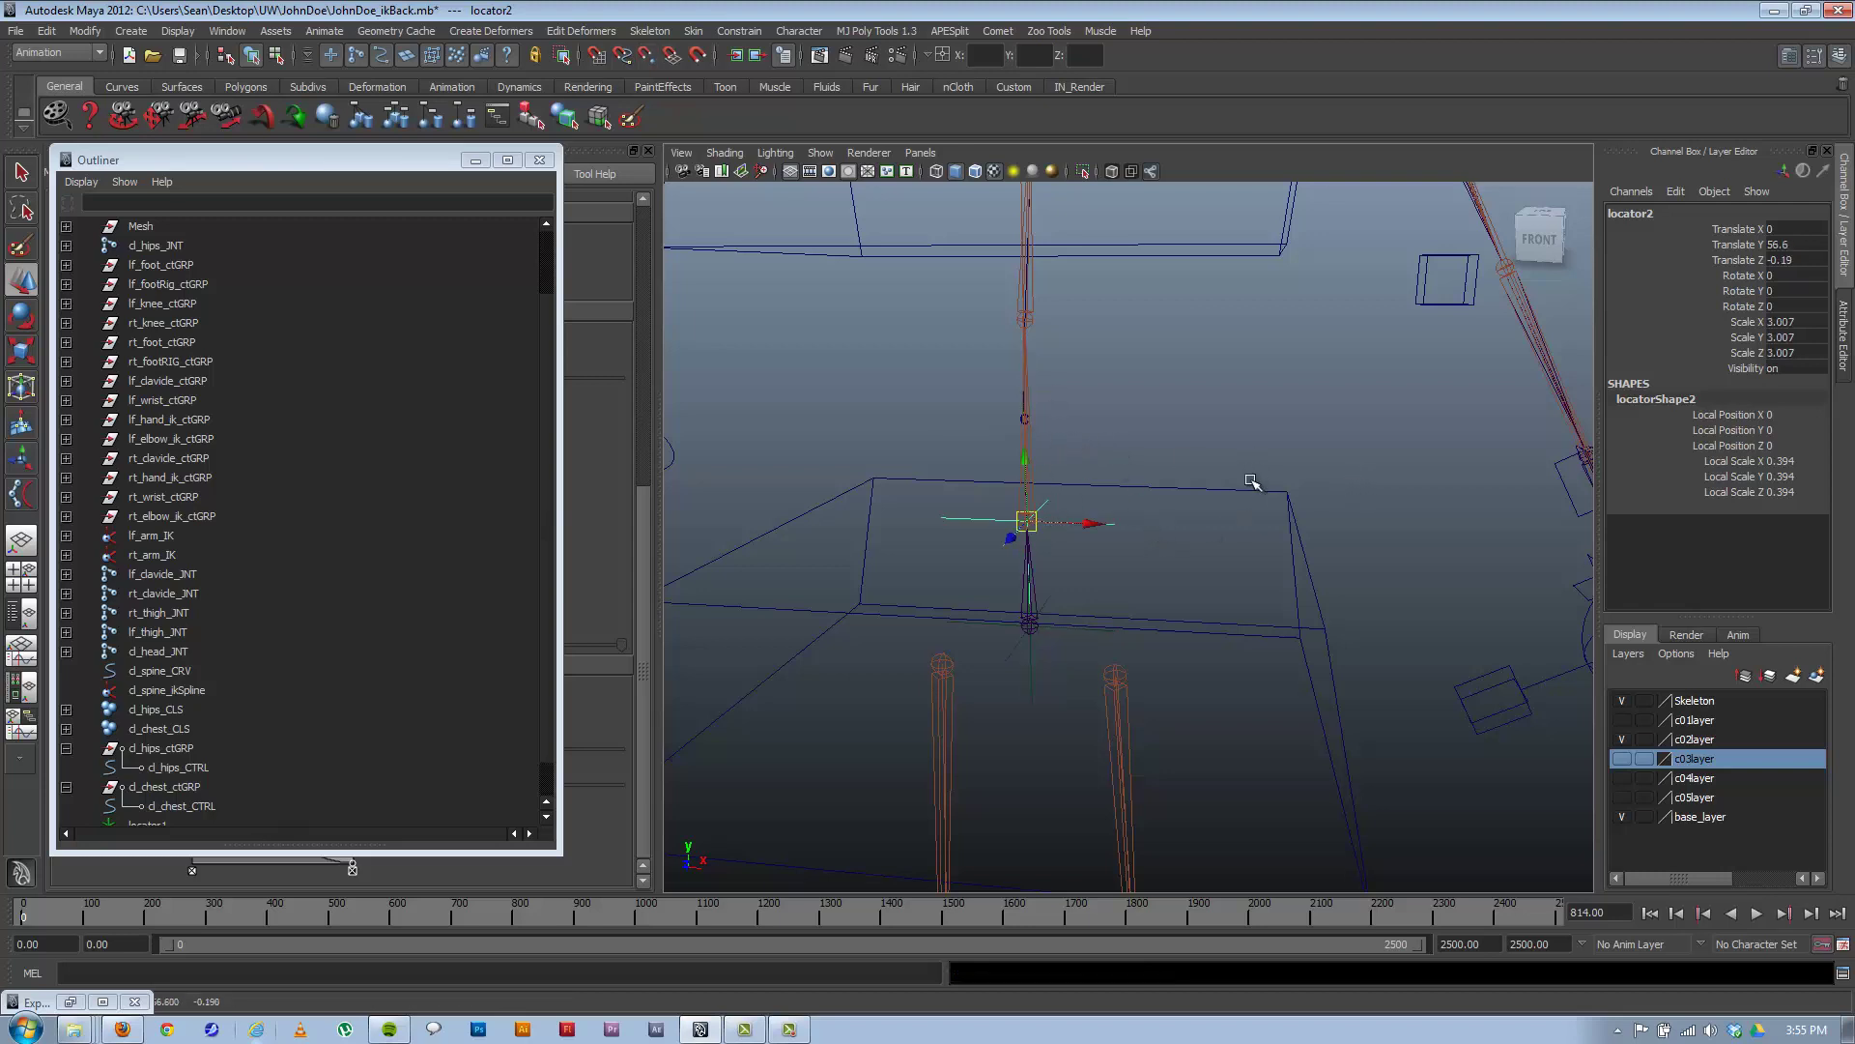
alt+right_drag(1252, 481, 1093, 415)
alt+middle_drag(1068, 377, 1085, 428)
key(ctrl+d)
key(v)
Duplicate the locator twice more, snapping the copies to the next two spine joints up to the top of the chest.
alt+middle_drag(1094, 317, 1118, 522)
key(ctrl+d)
key(v)
key(ctrl+d)
key(v)
middle_drag(1074, 335, 1061, 289)
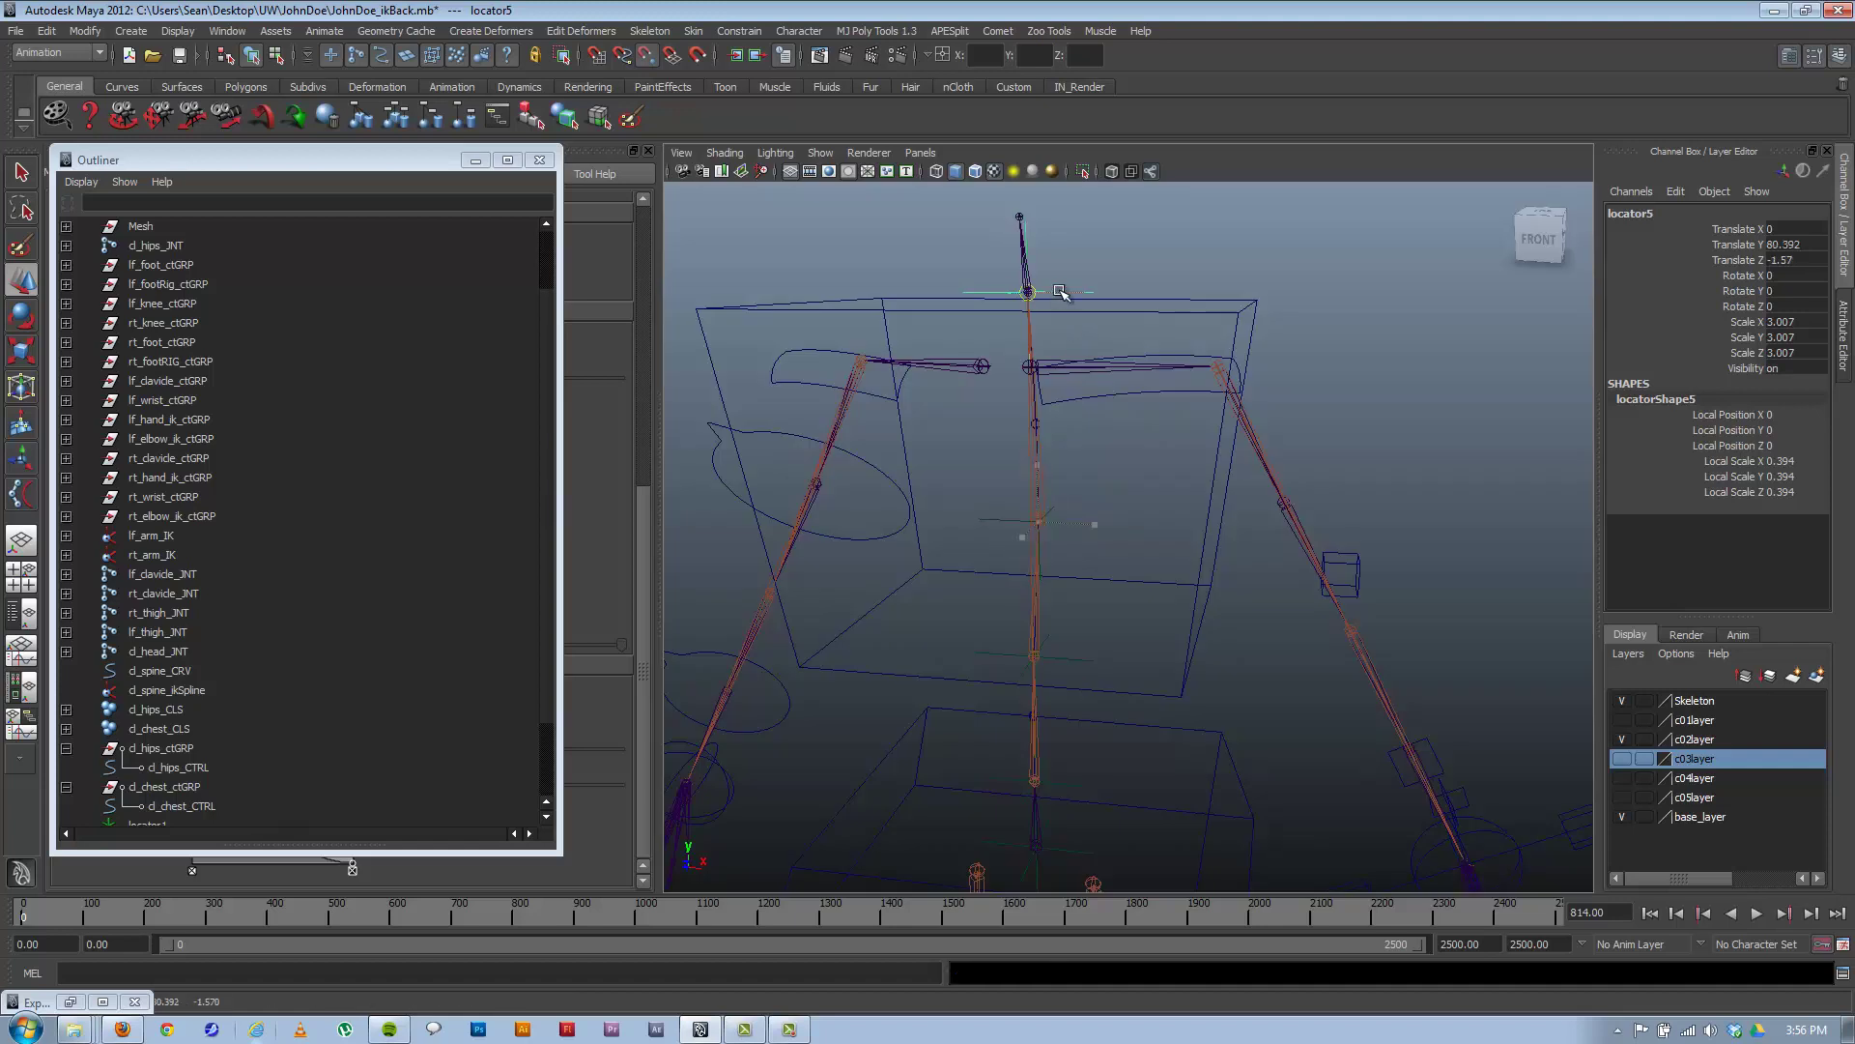
Parent the topmost spine locator, locator5, to the joint cl_spine_d_JNT at the top of the chest.
alt+drag(1051, 481, 1059, 464)
alt+right_drag(1059, 464, 1176, 493)
alt+middle_drag(1075, 440, 1146, 658)
click(1030, 348)
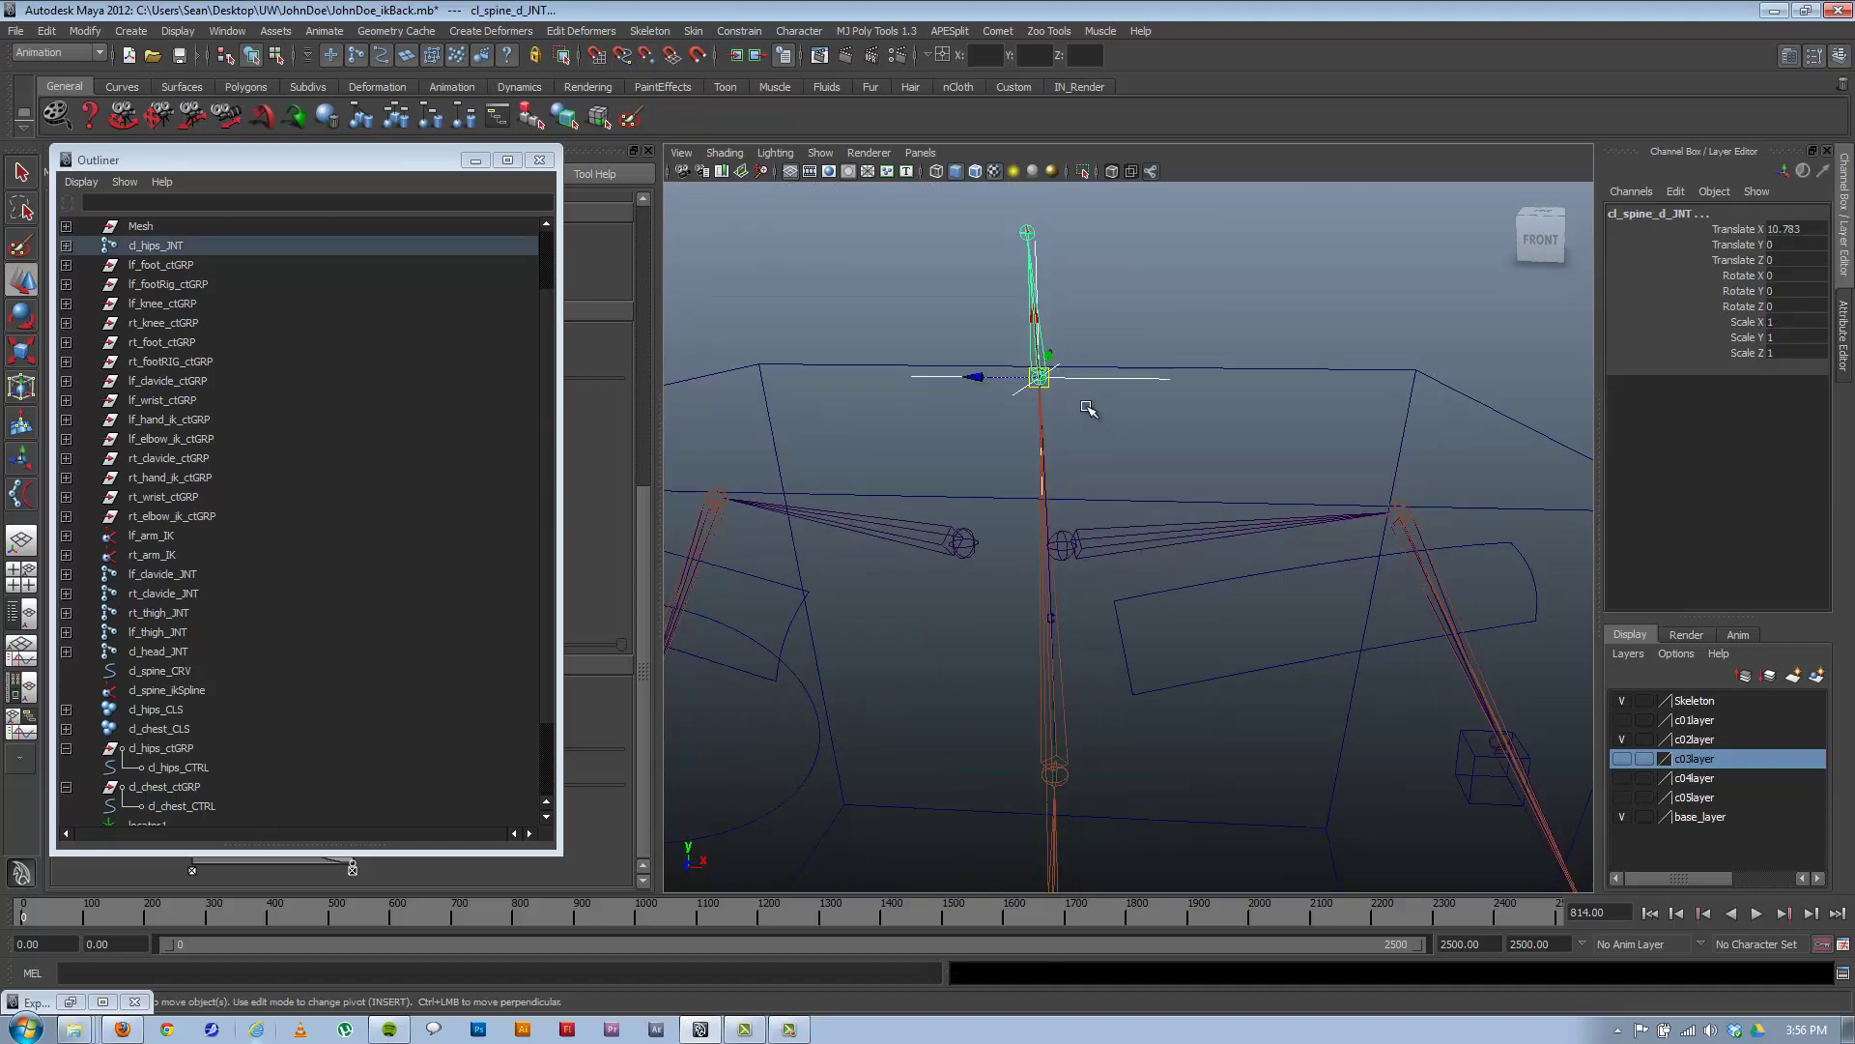
key(p)
Parent locator4 to the mid-chest spine joint directly below cl_spine_d_JNT.
click(1102, 772)
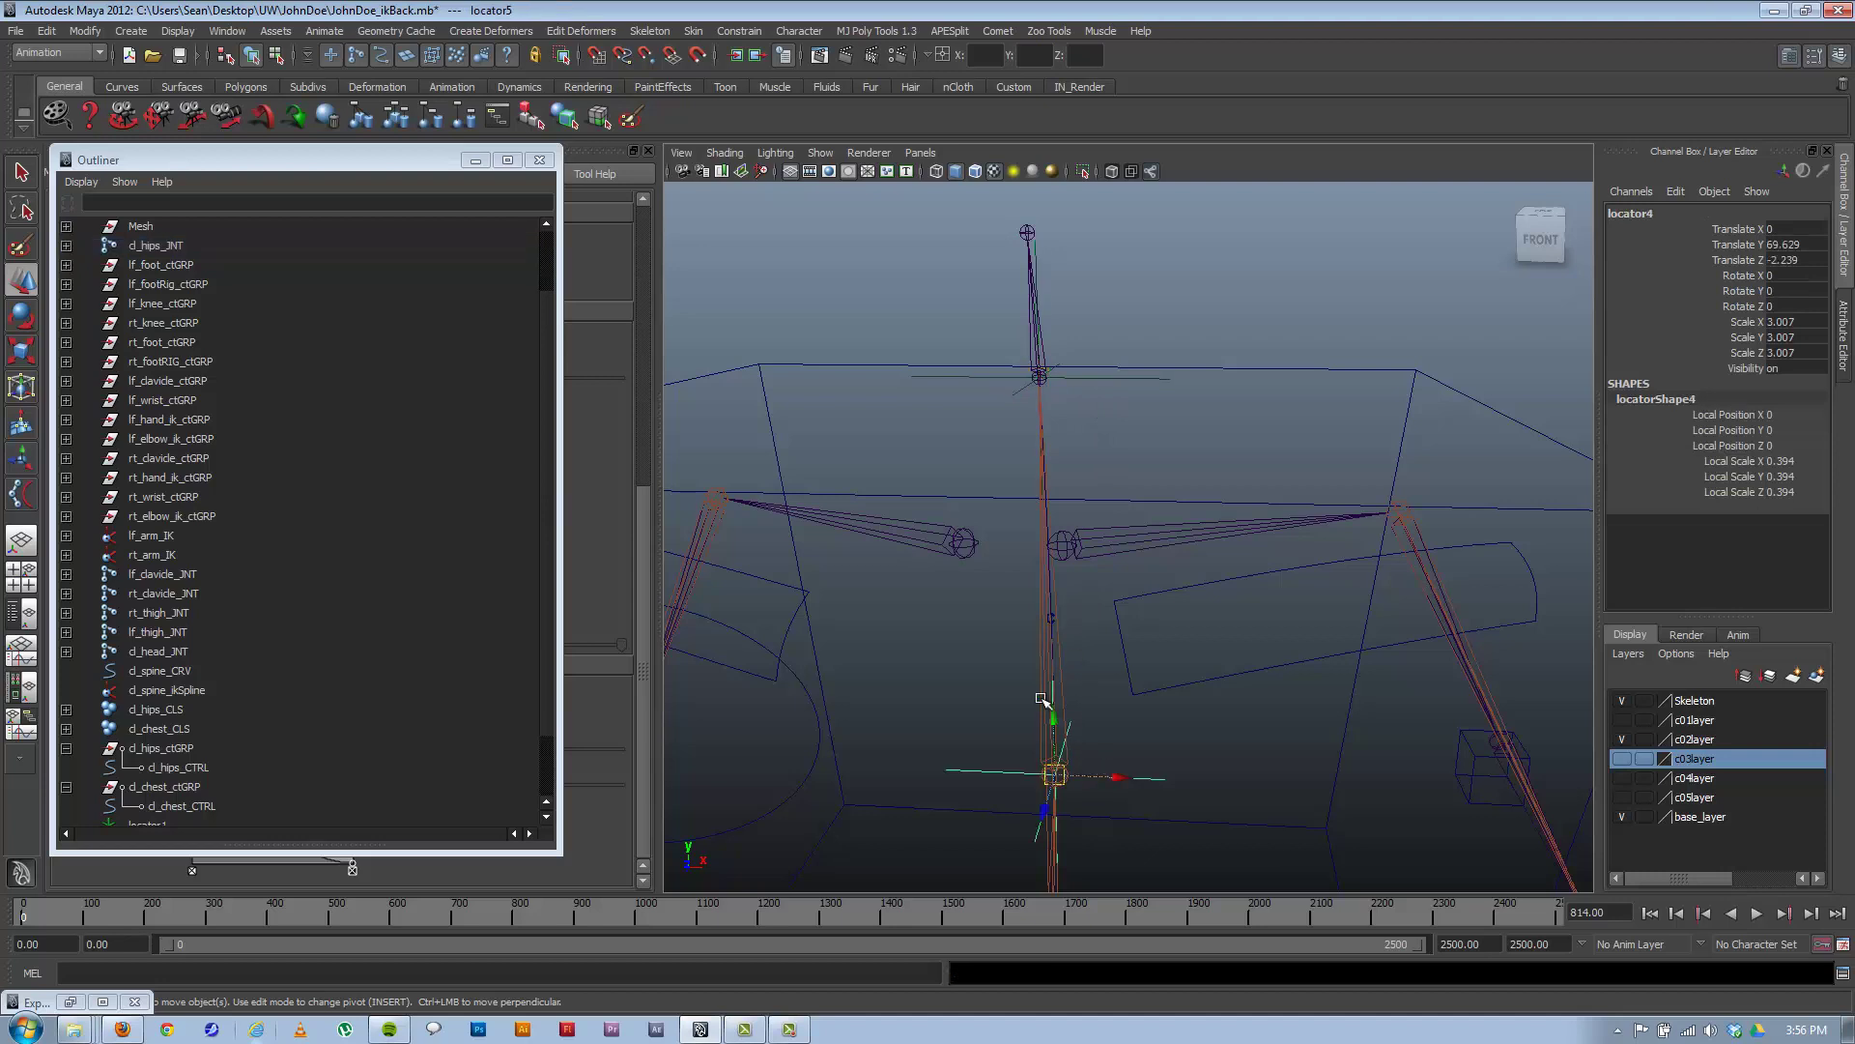
key(space)
mouse_move(1010, 676)
mouse_down()
mouse_move(981, 493)
mouse_move(1010, 683)
mouse_up()
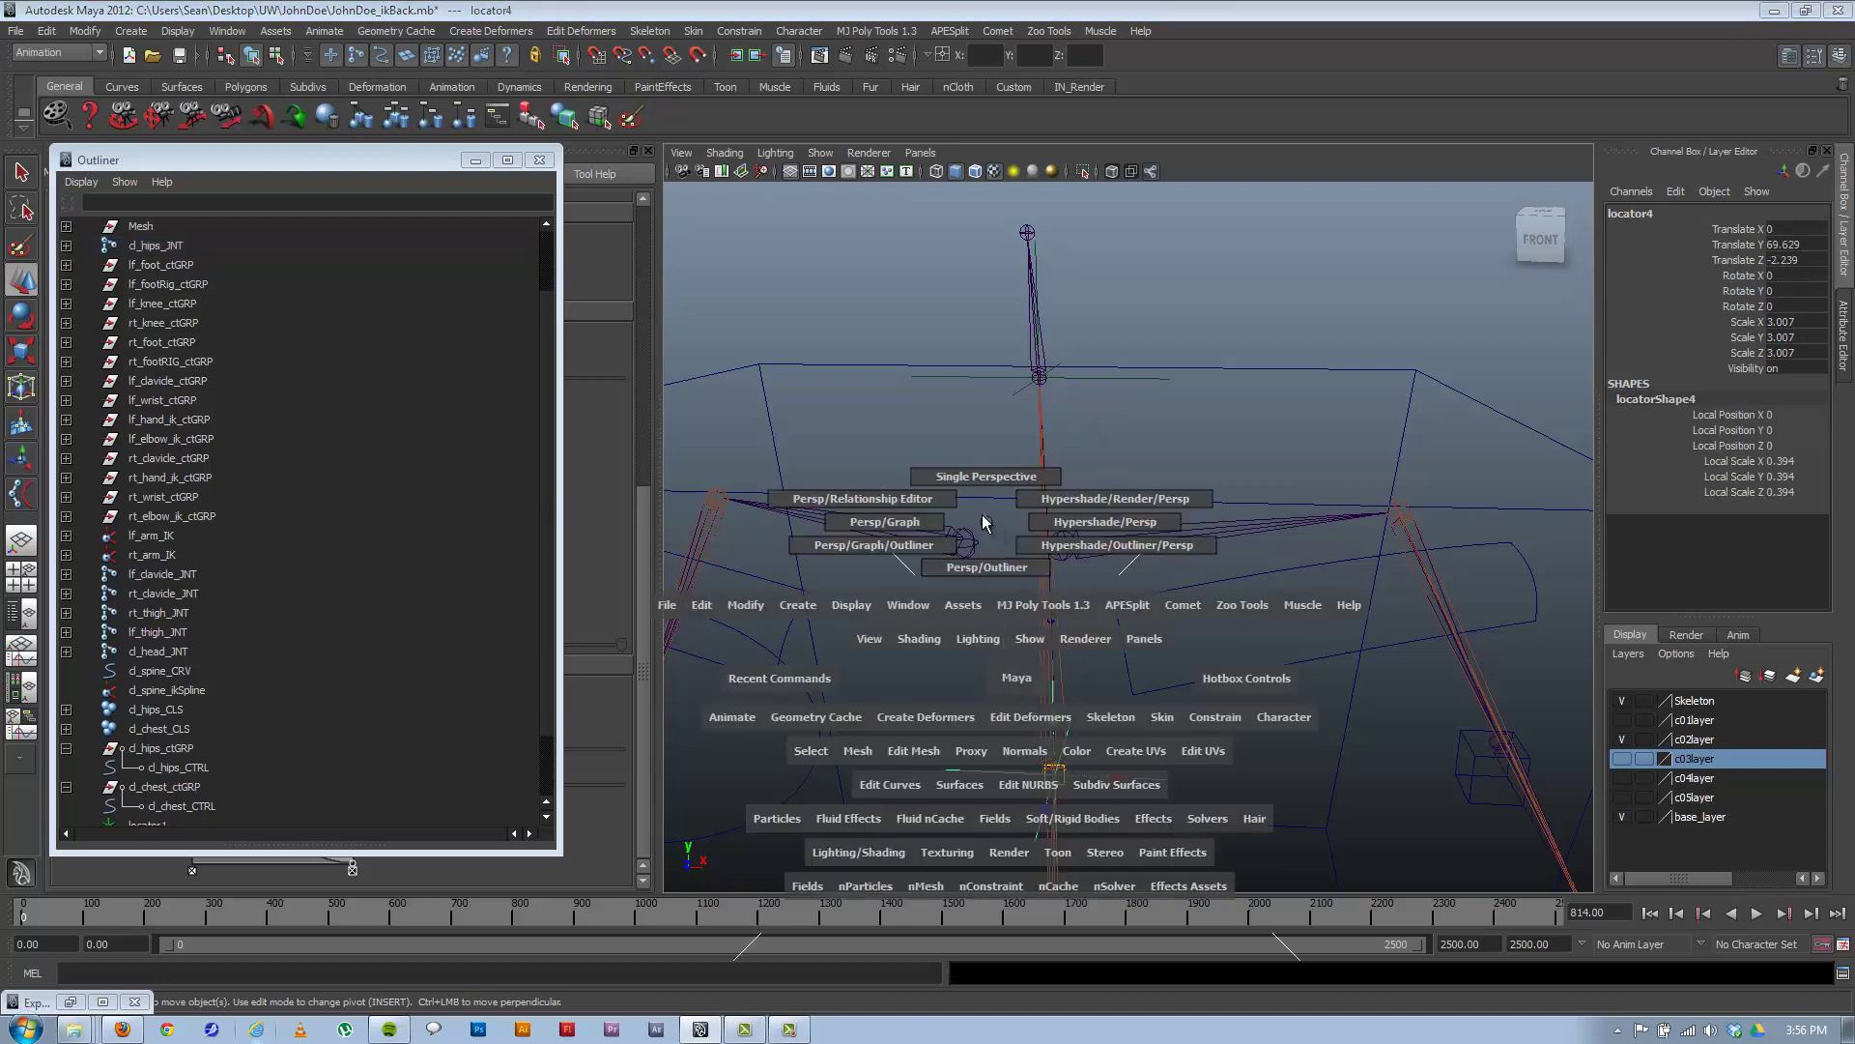
scroll(1001, 527, up, 4)
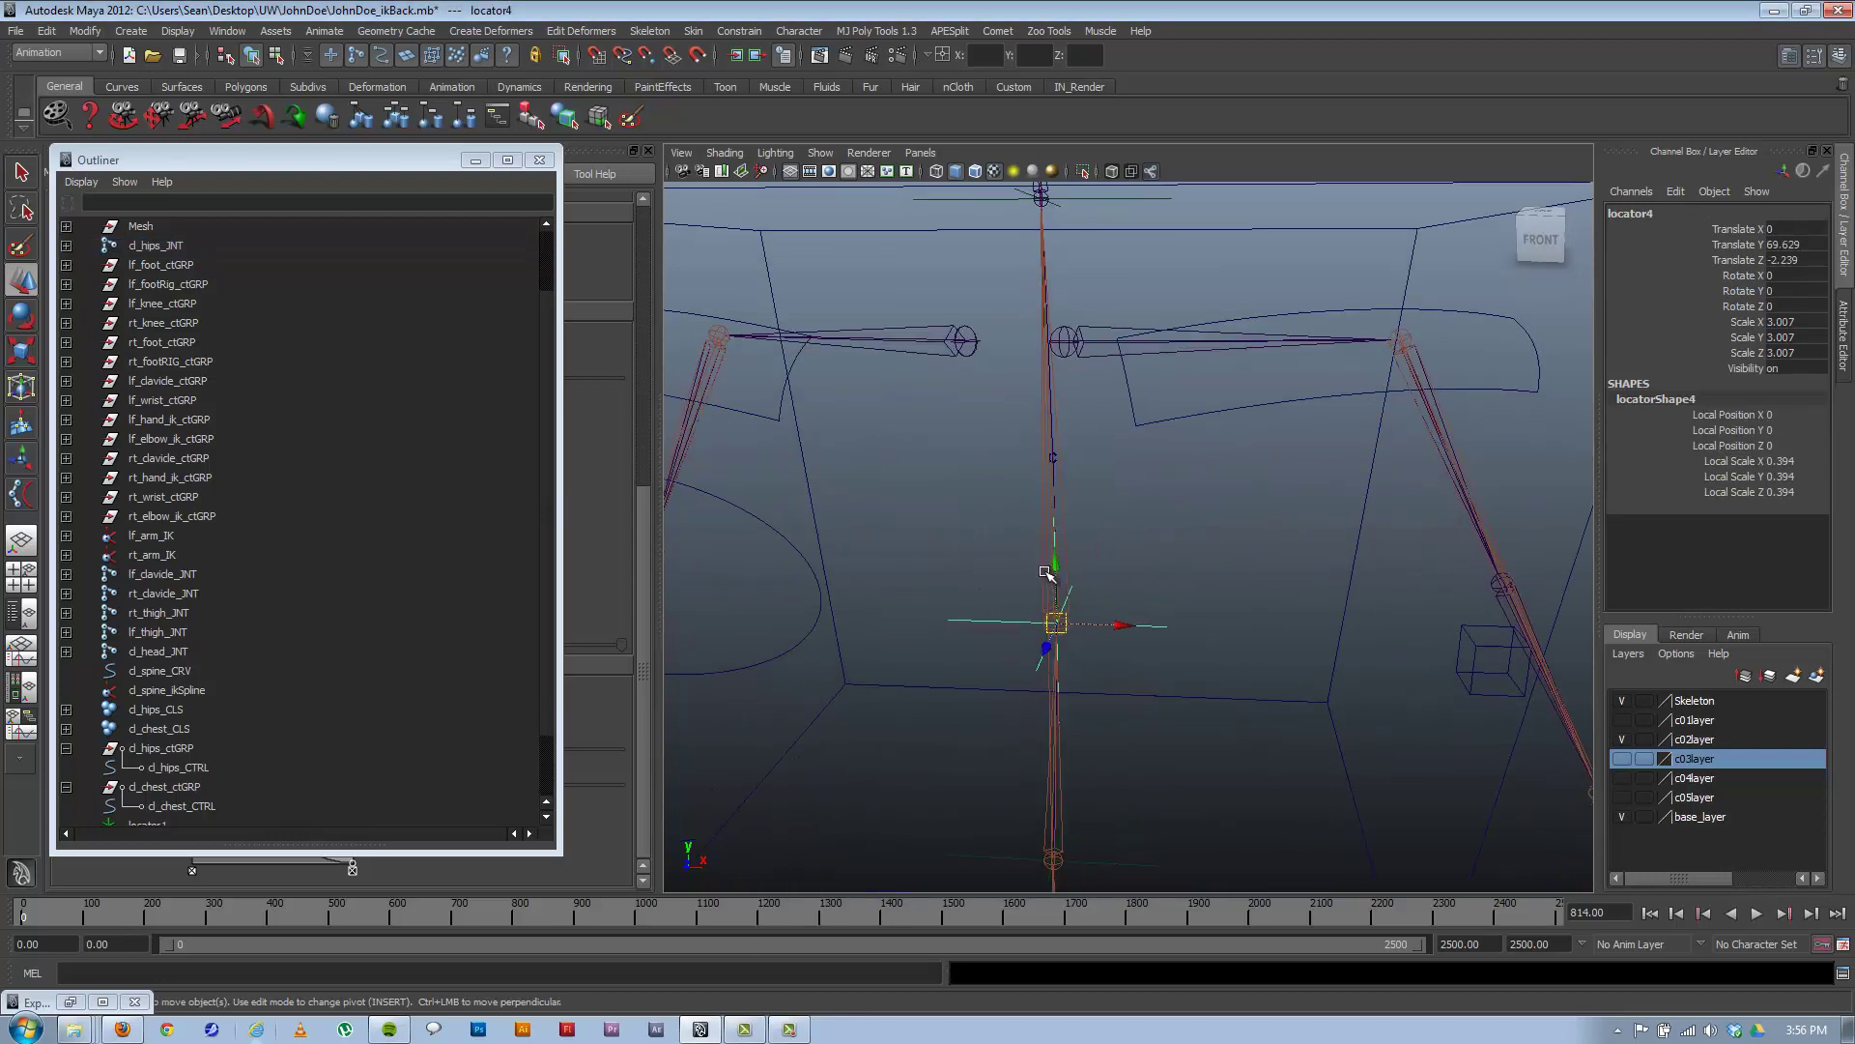
shift+click(1046, 572)
key(p)
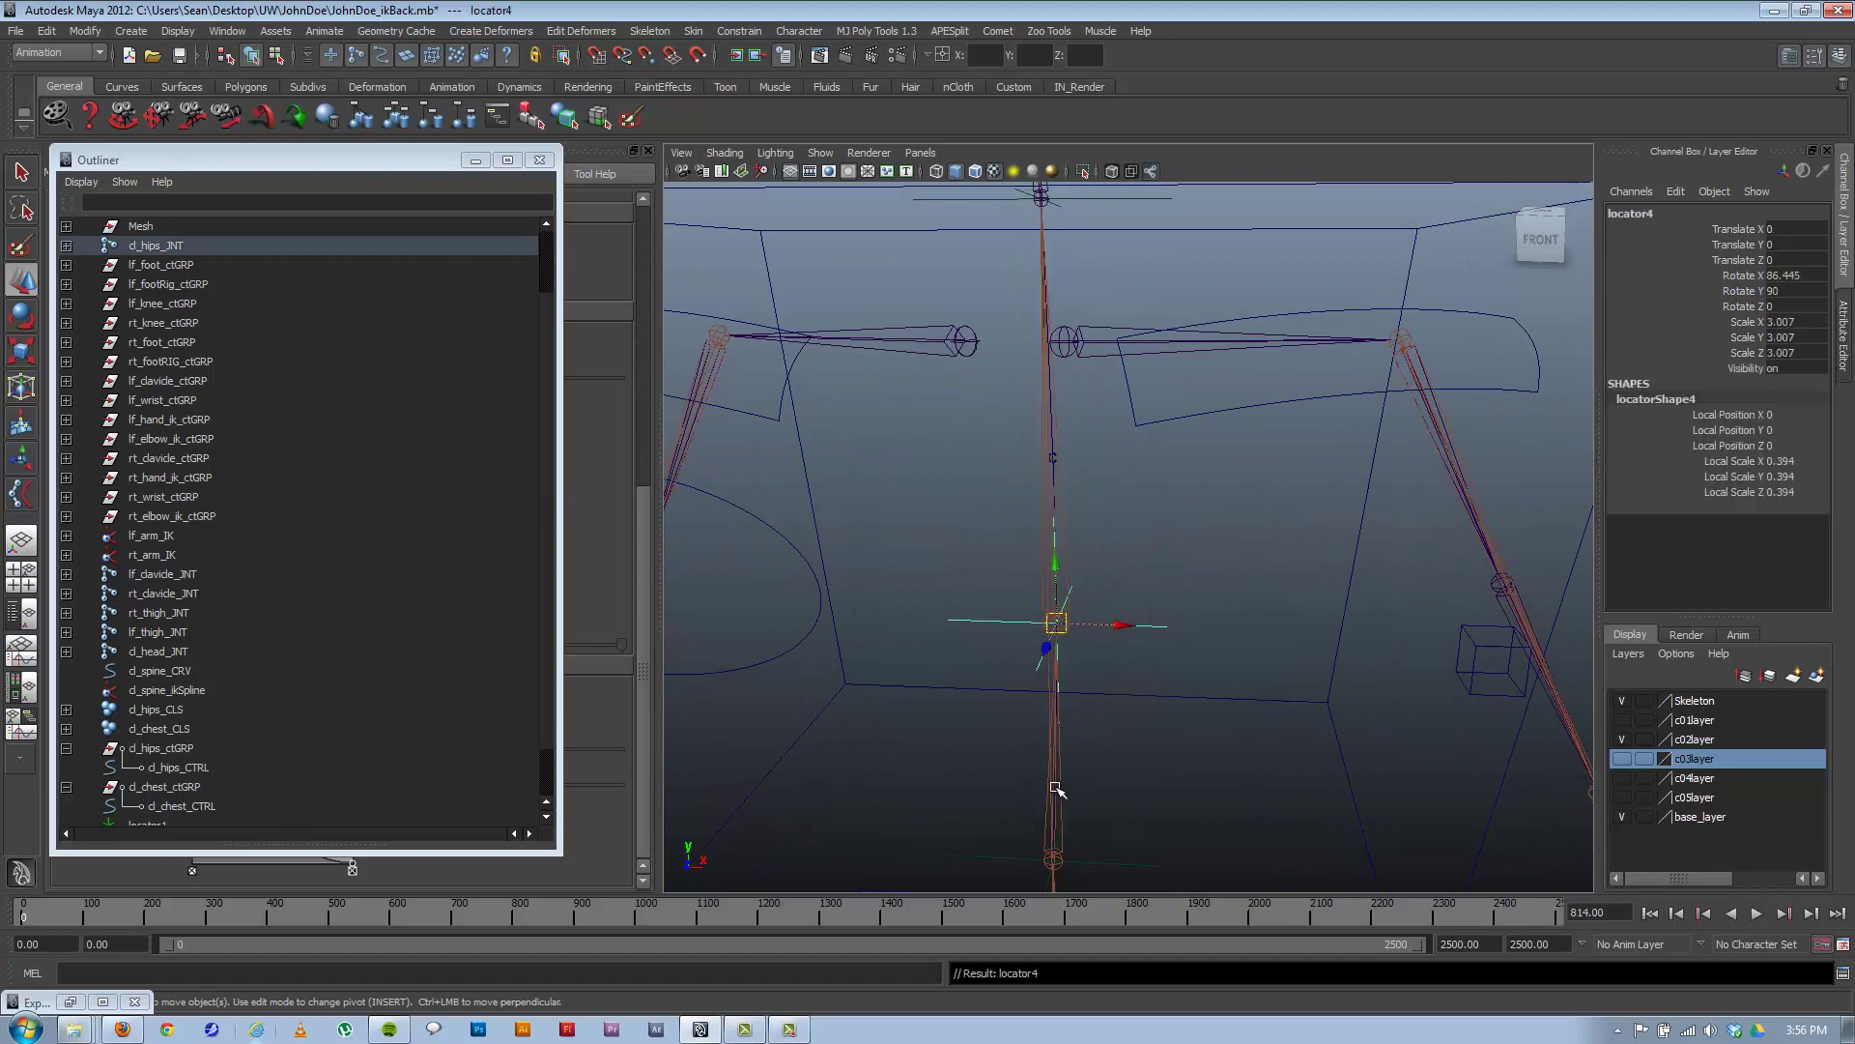
Parent locator3 to the lower spine joint cl_spine_b_JNT.
alt+middle_drag(1056, 791, 1110, 634)
click(1109, 614)
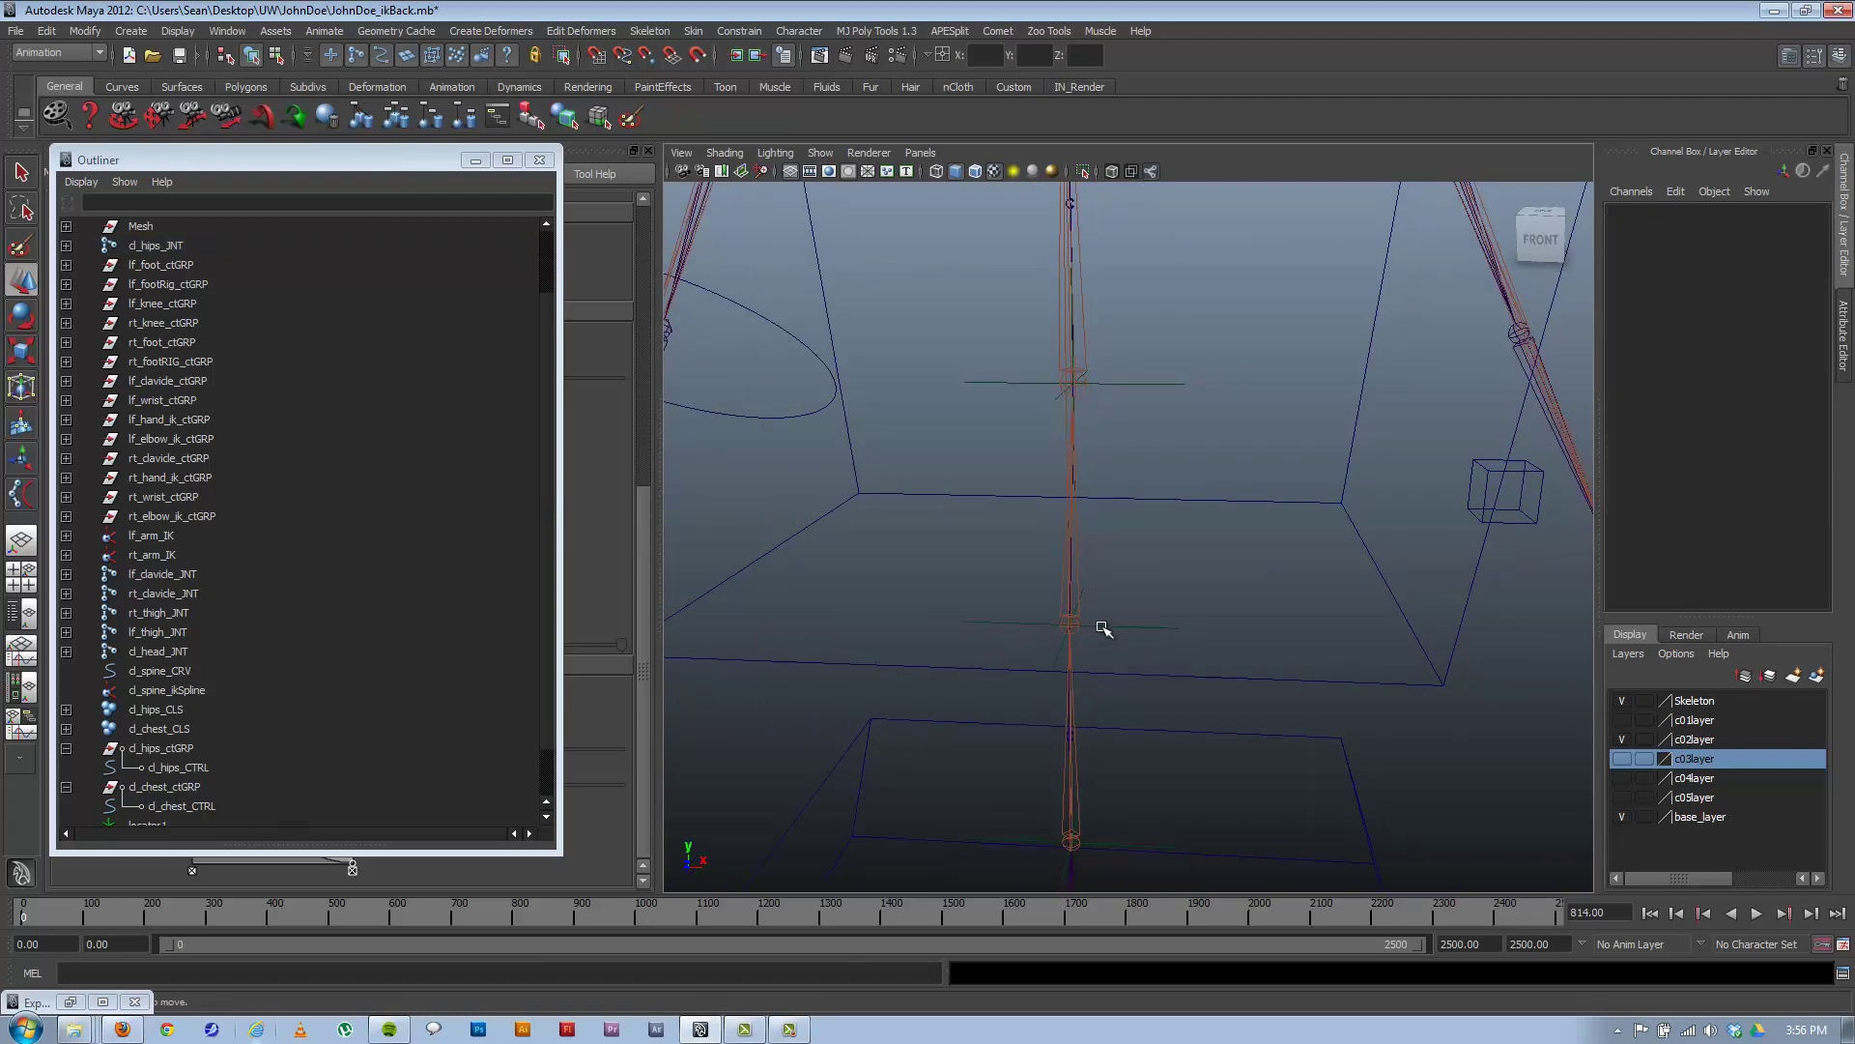
click(1104, 629)
click(1066, 591)
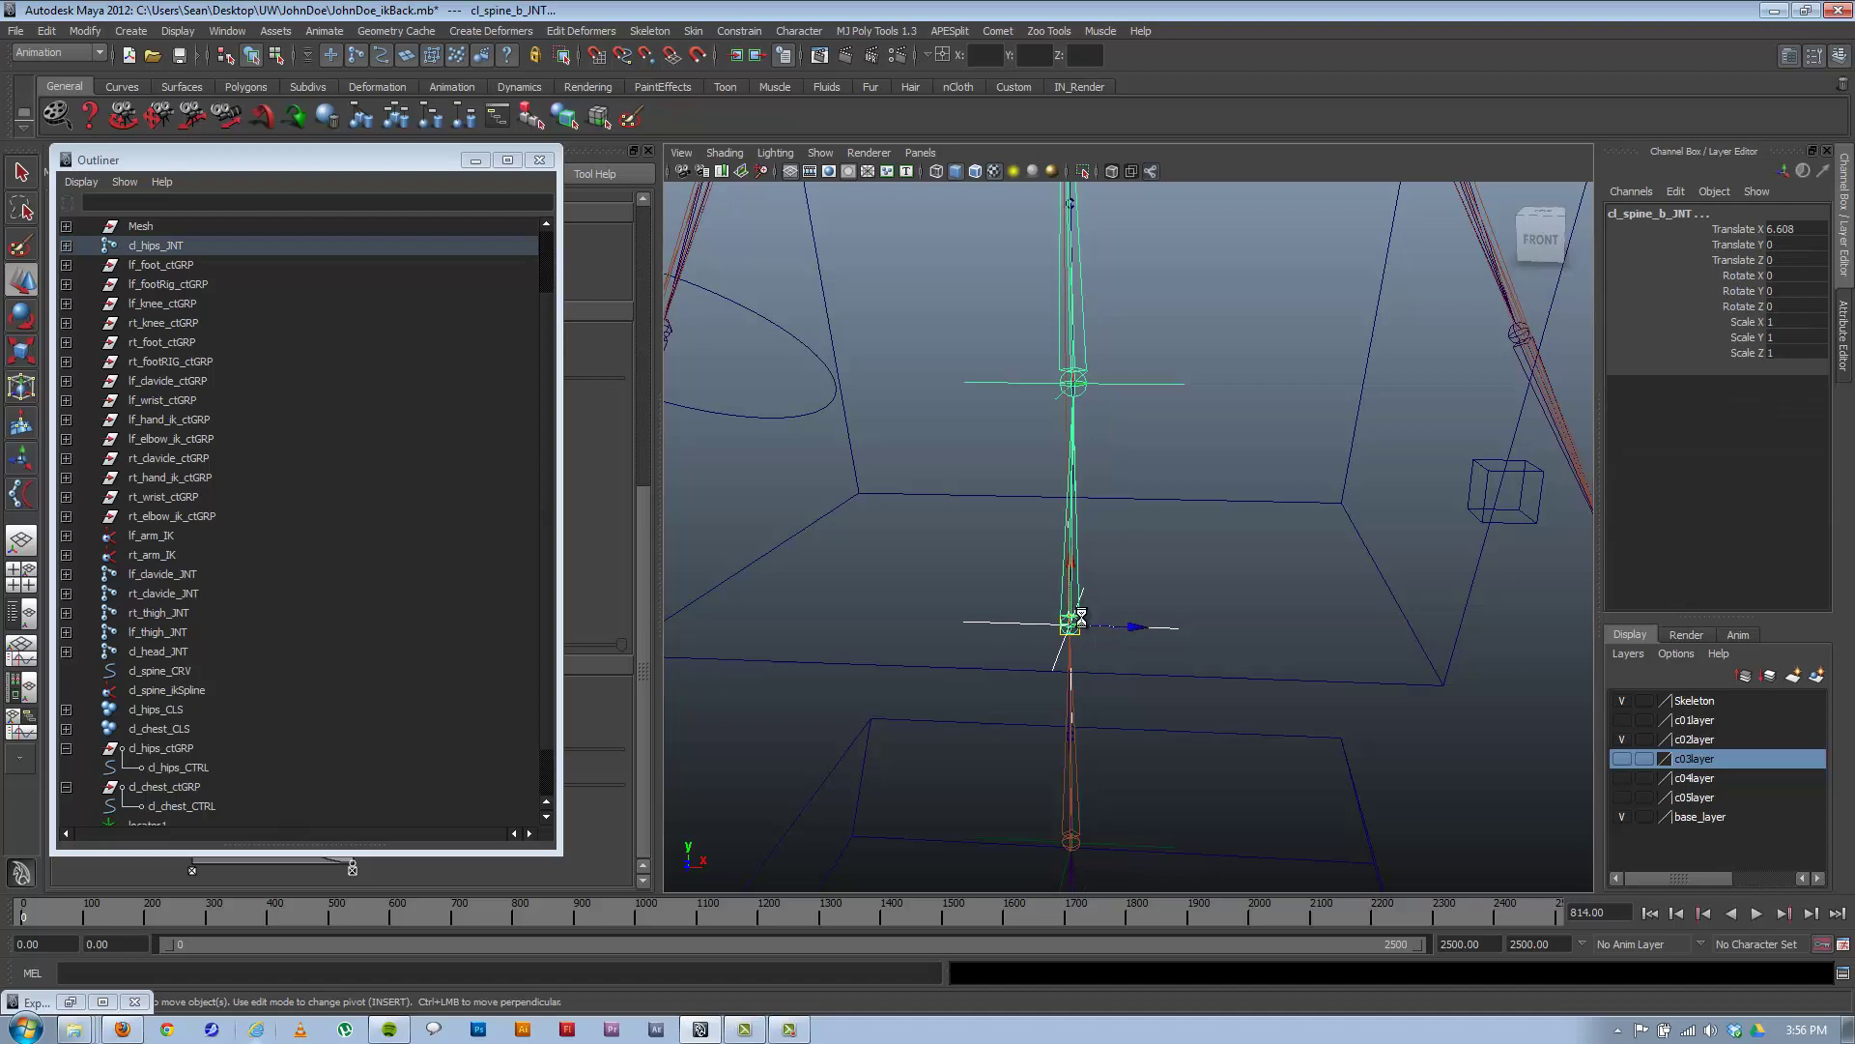
click(1080, 618)
Parent locator2 to the joint cl_spine_a_JNT and locator1 to the base joint cl_hips_JNT.
alt+middle_drag(1064, 774, 1127, 521)
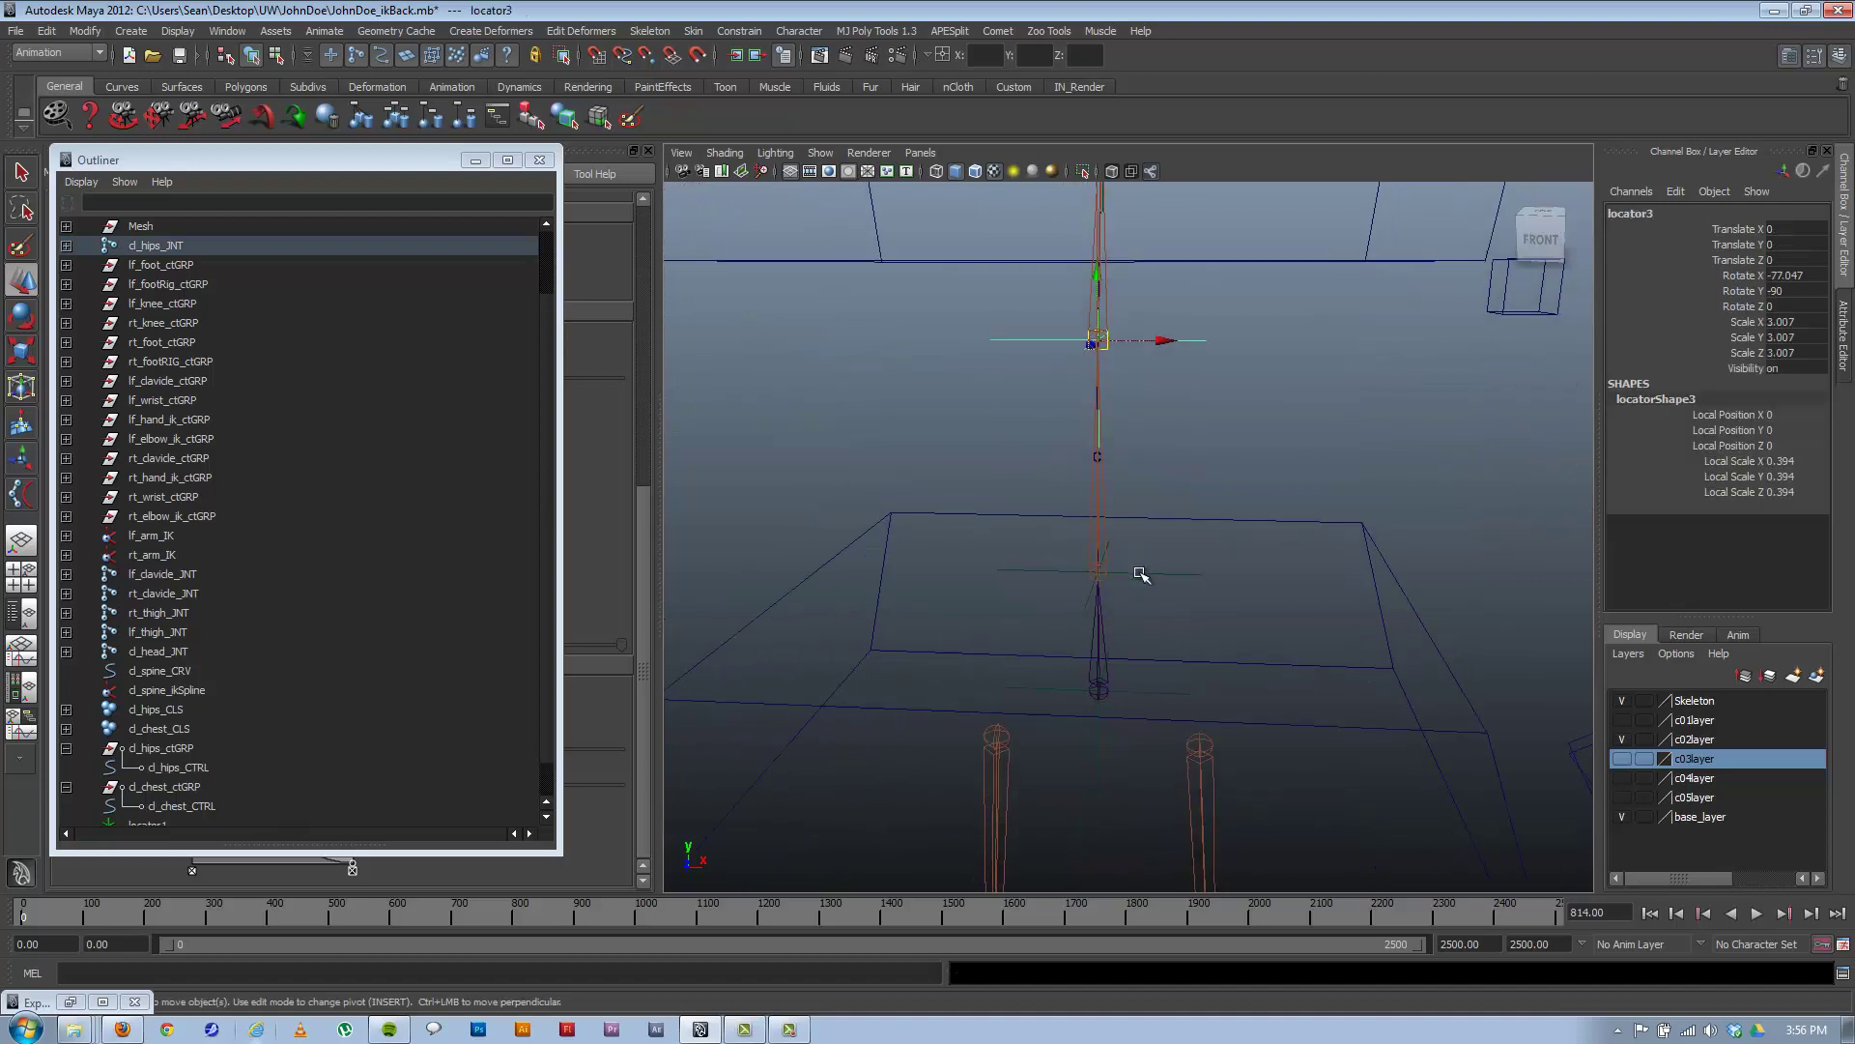
click(1141, 574)
shift+click(1094, 548)
key(p)
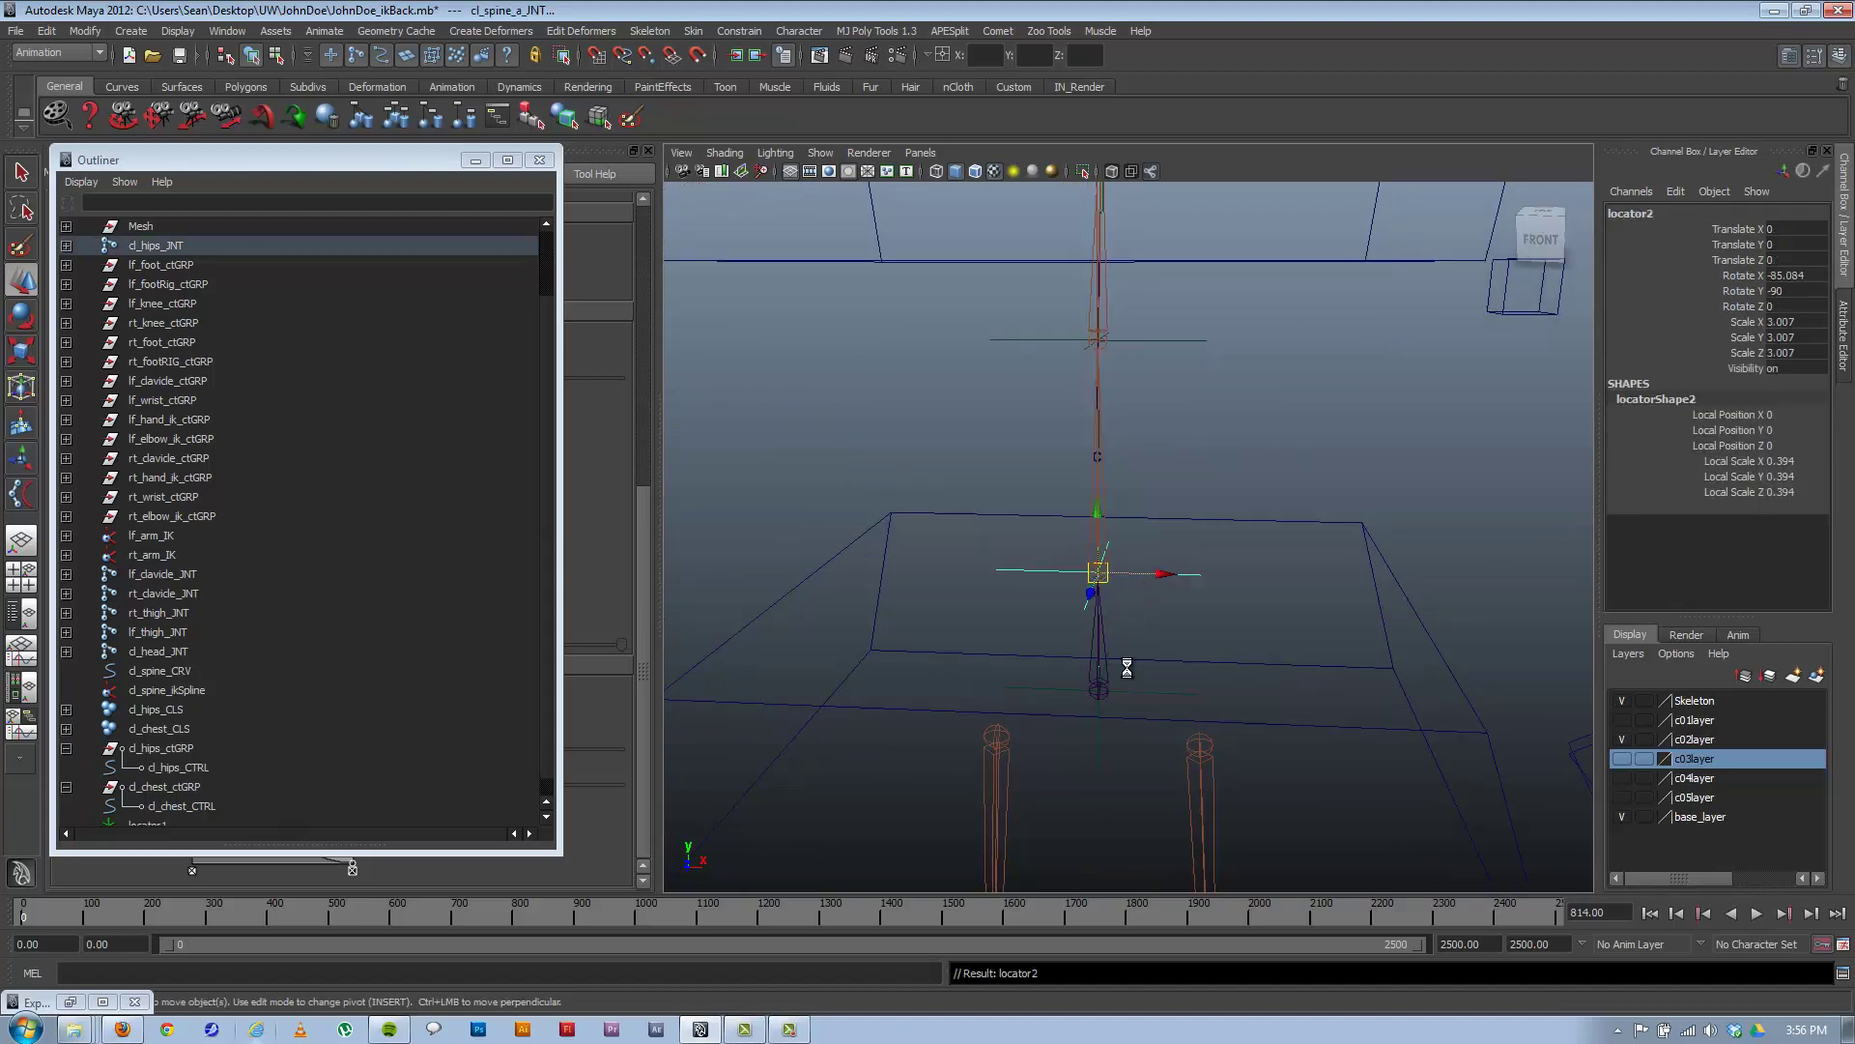
click(1102, 689)
shift+click(1096, 669)
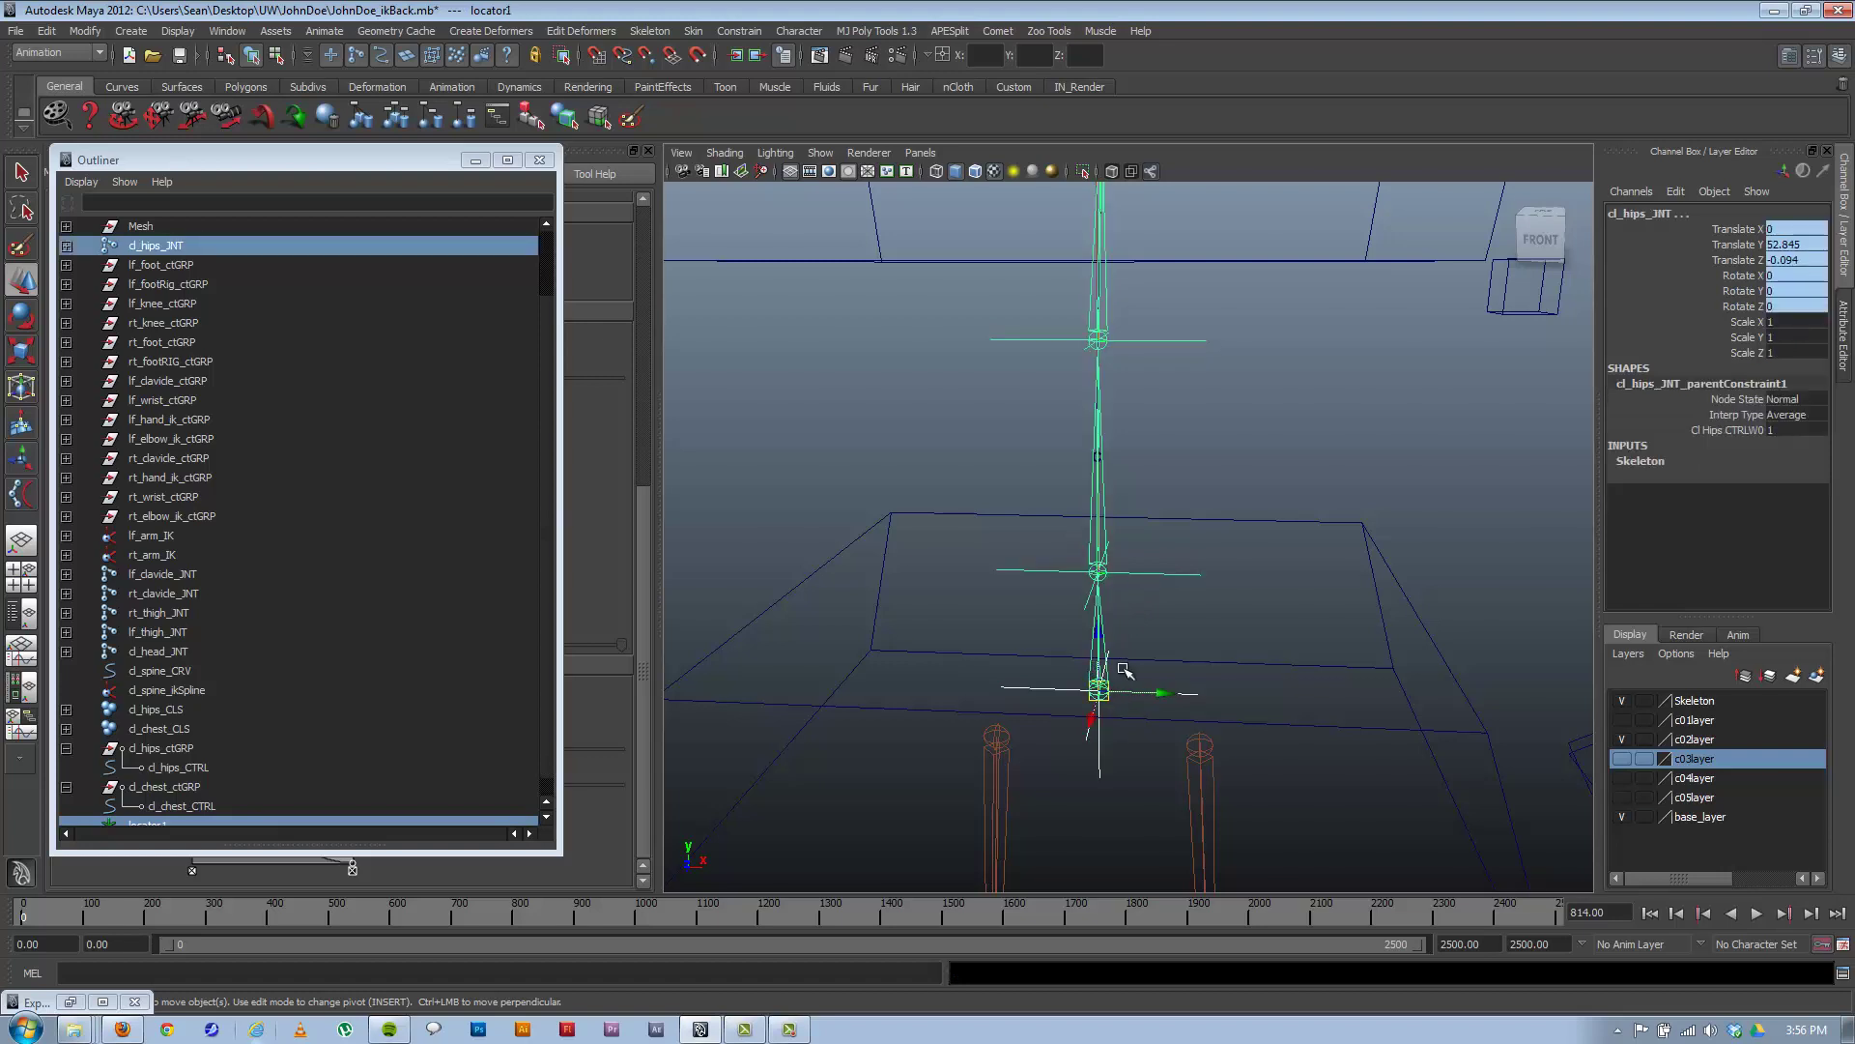
key(p)
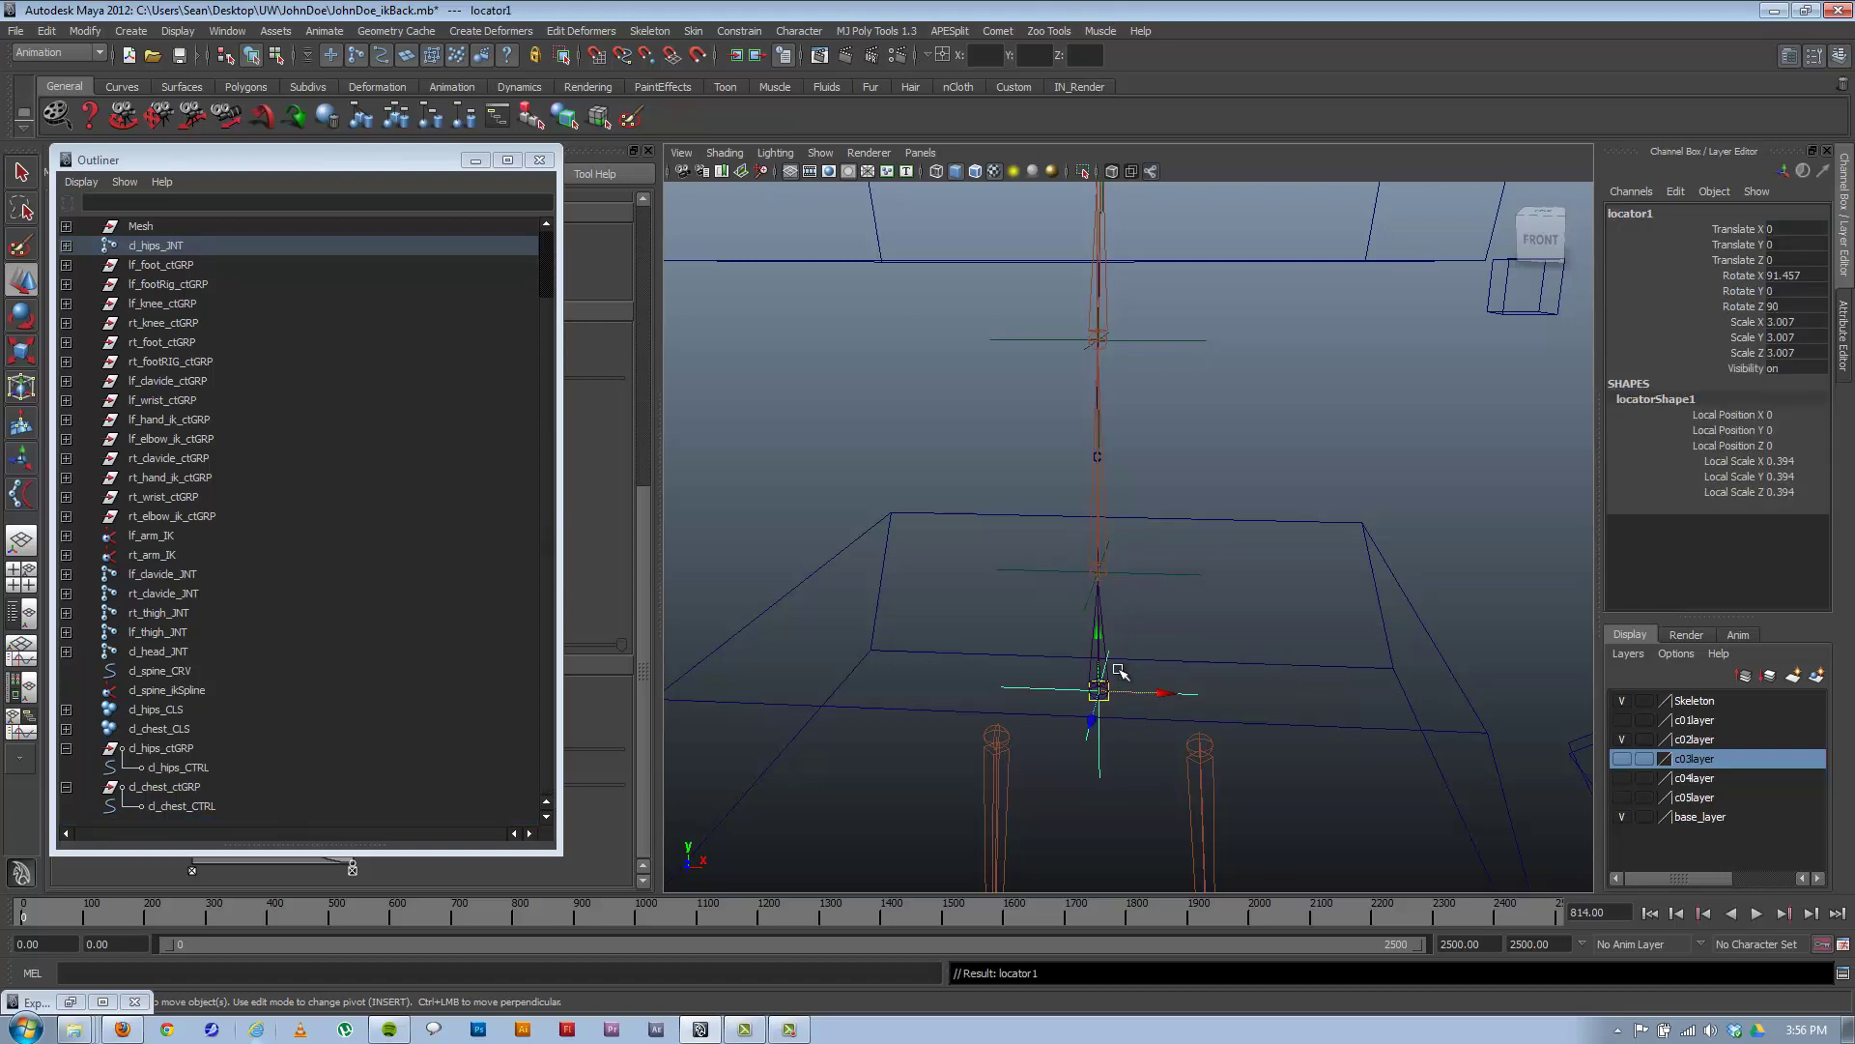
Change the viewport background to light grey and frame the whole upper-body rig with nothing selected.
key(alt+b)
key(alt+b)
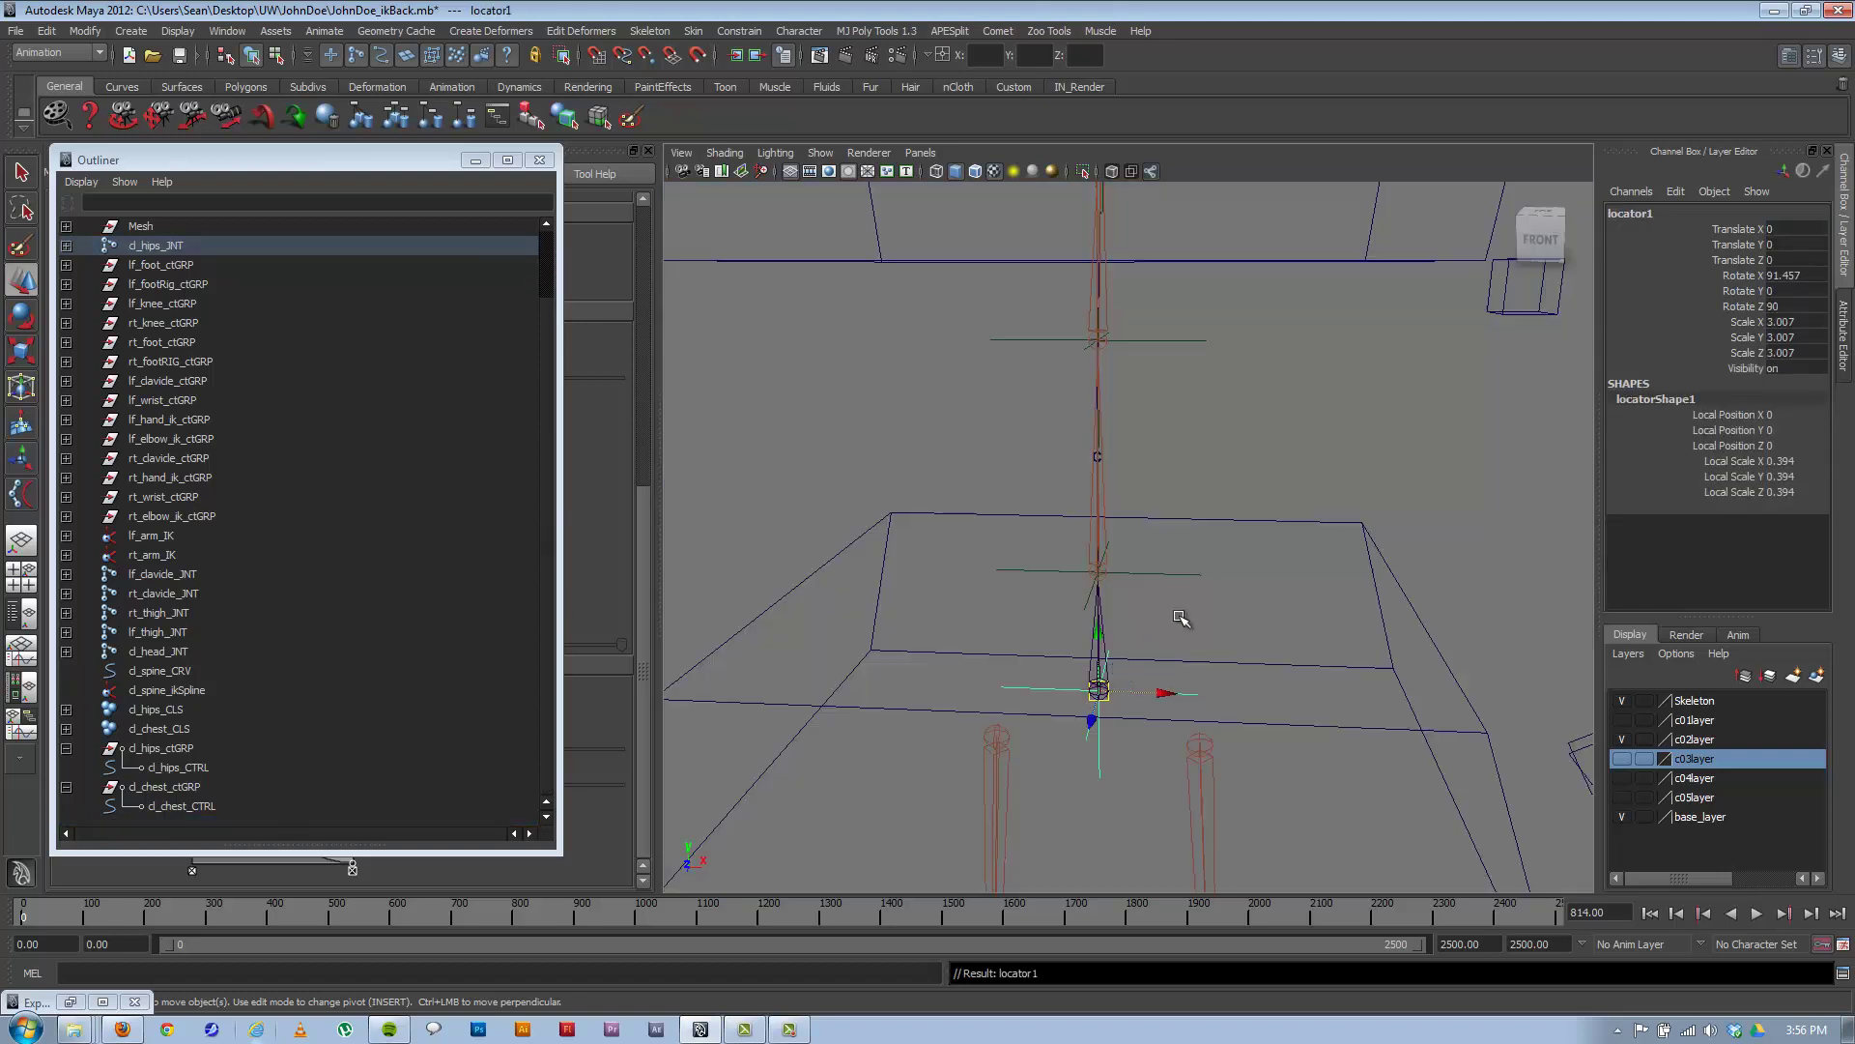
key(alt+b)
click(1241, 599)
alt+right_drag(1285, 589, 849, 448)
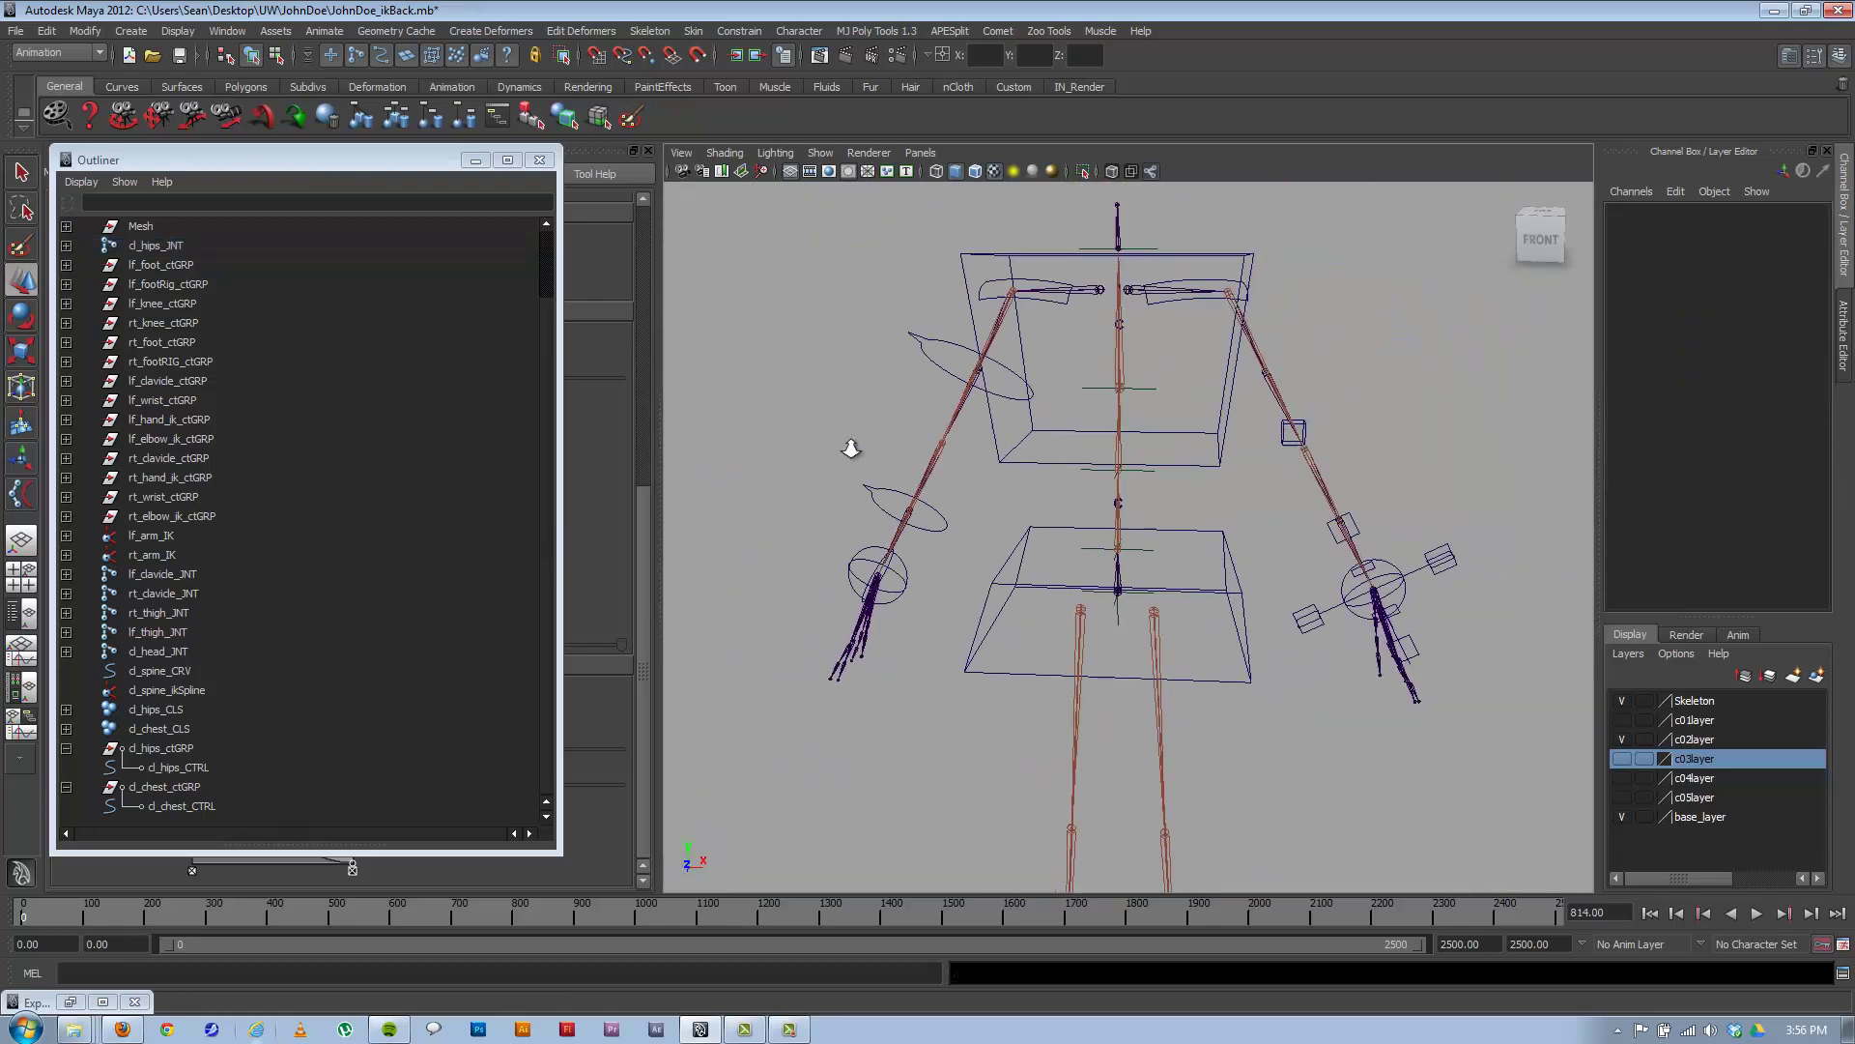
alt+drag(1087, 522, 1133, 561)
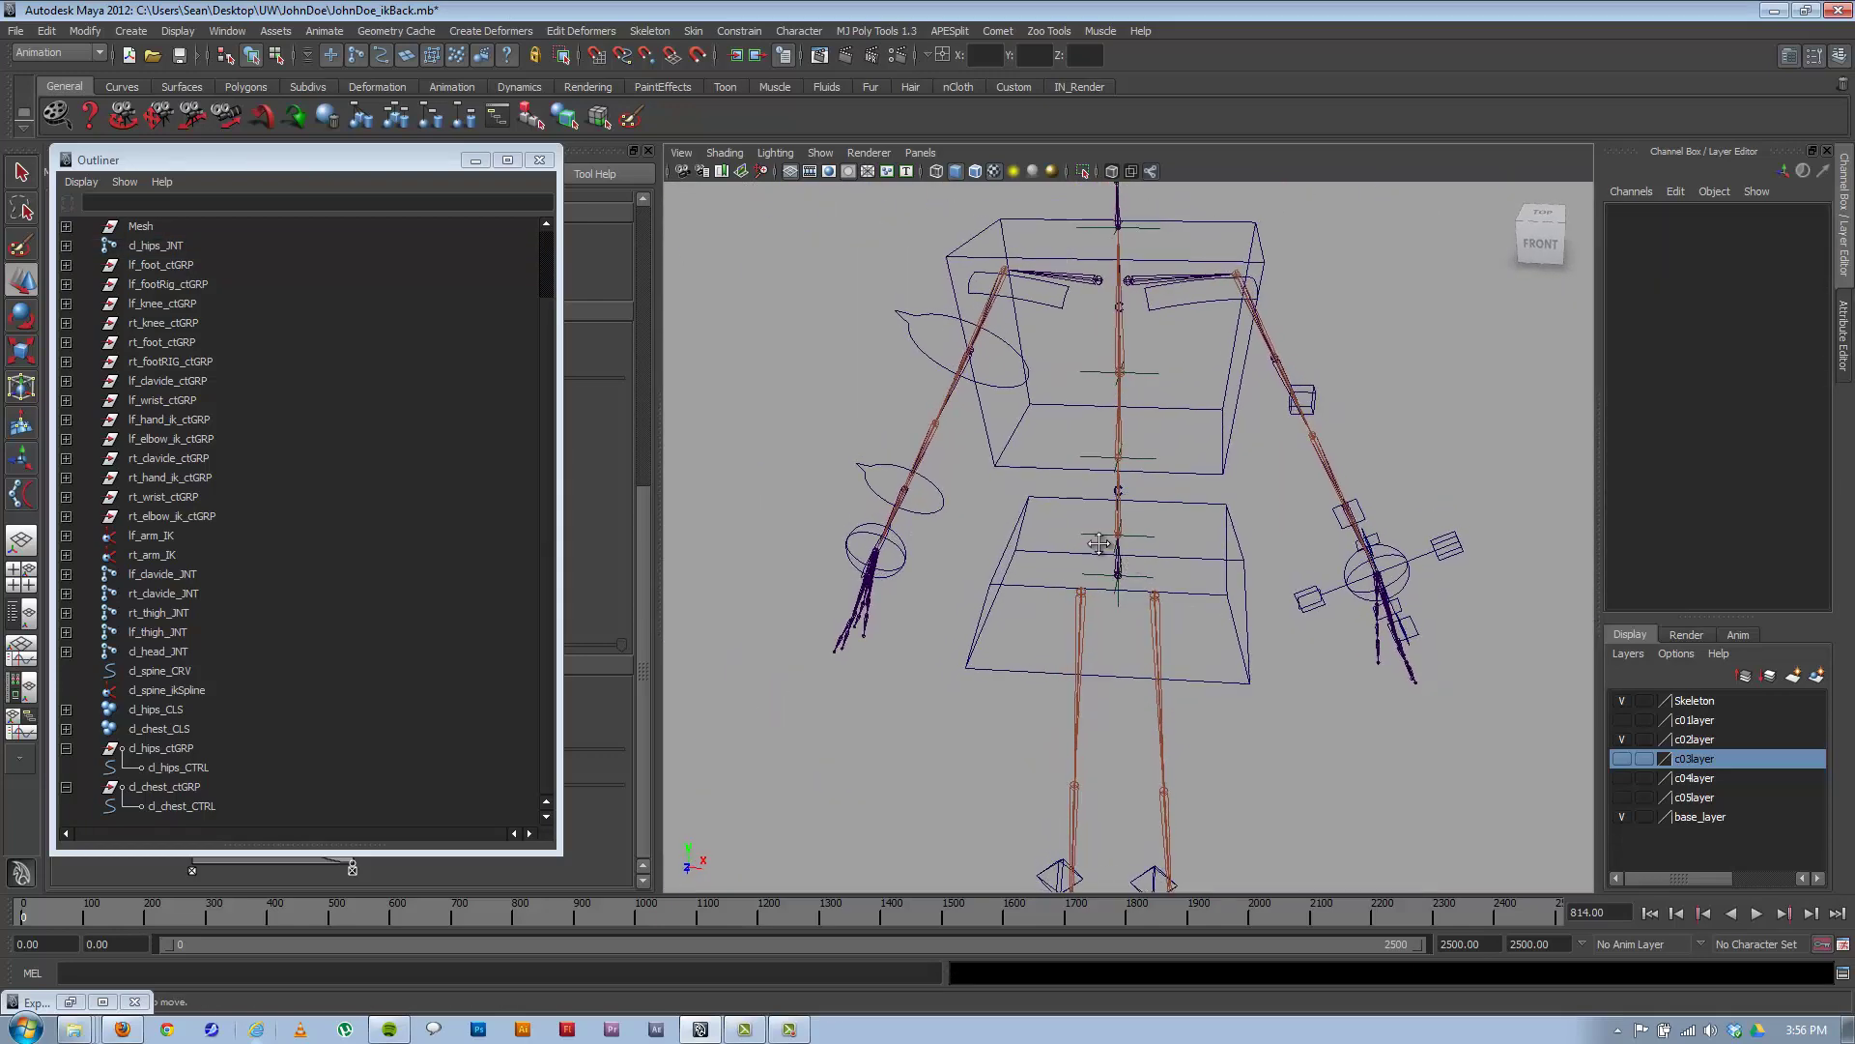
alt+middle_drag(1104, 545, 1077, 564)
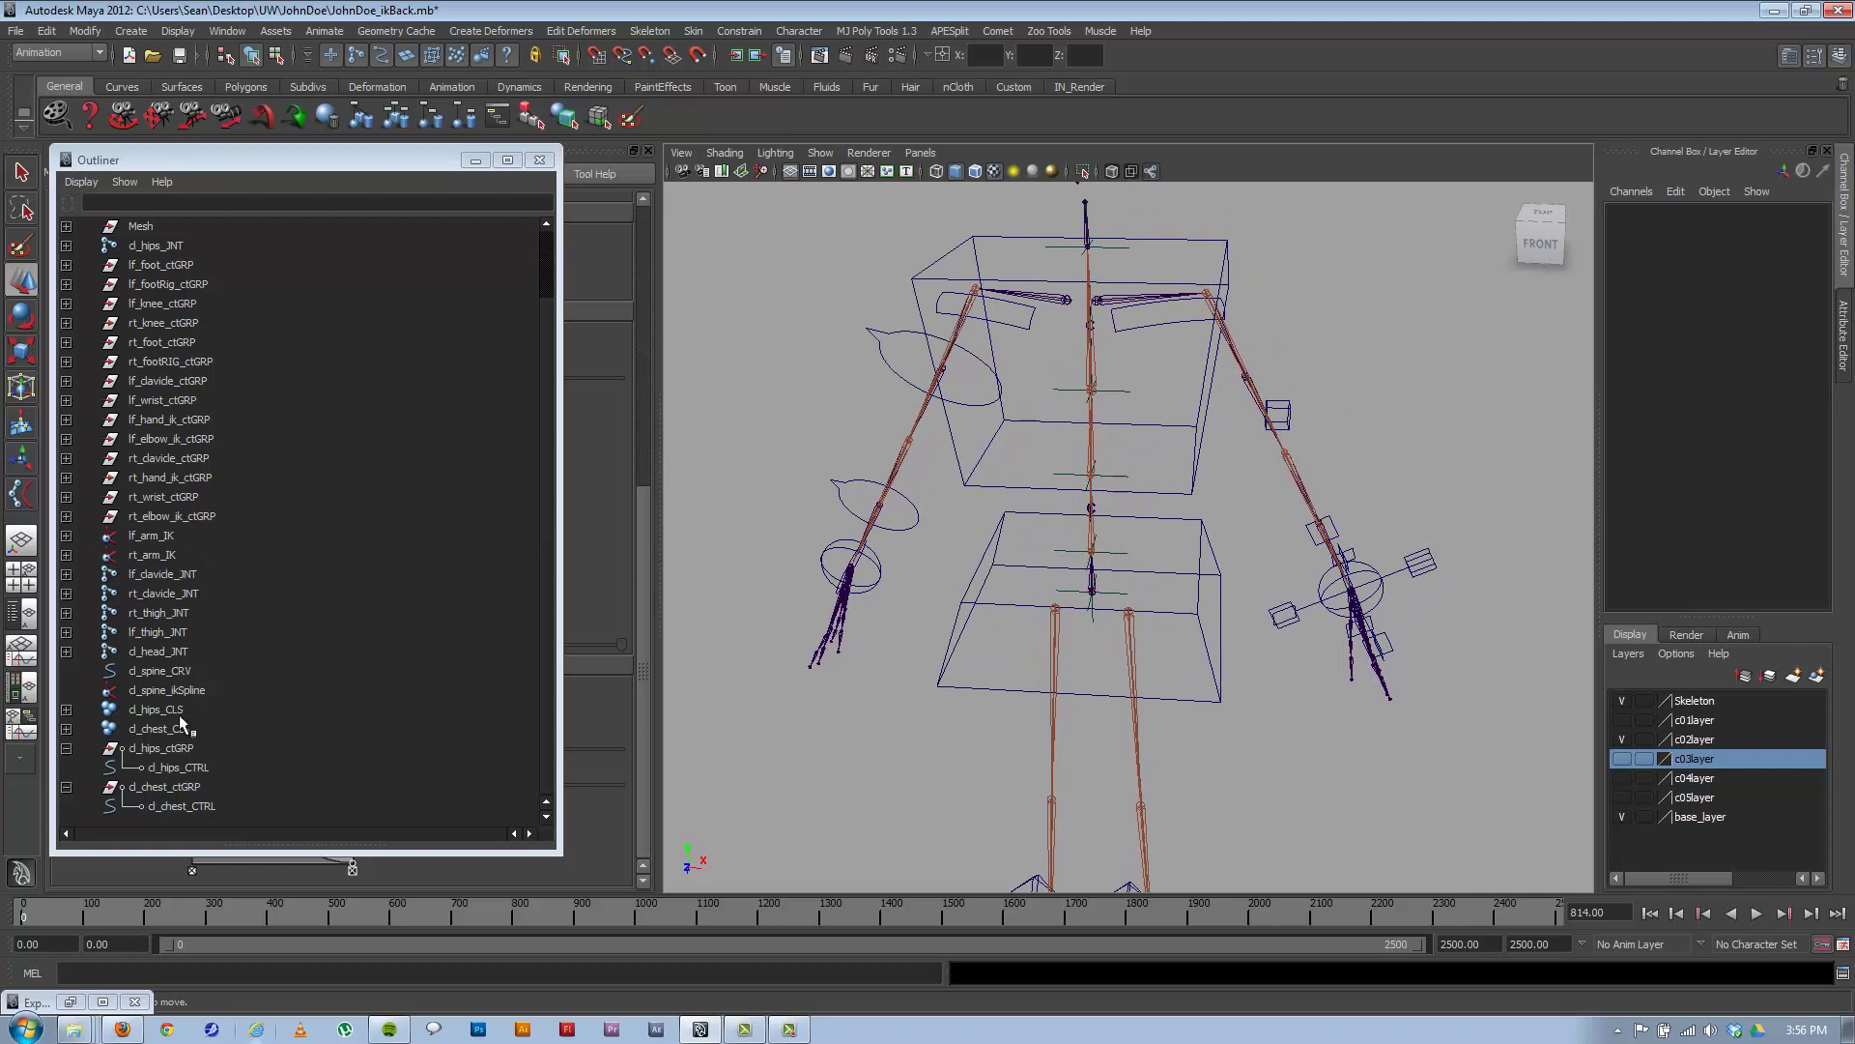
Review the advanced twist settings of cl_spine_ikSpline, checking both of its world up objects.
click(180, 690)
key(ctrl+a)
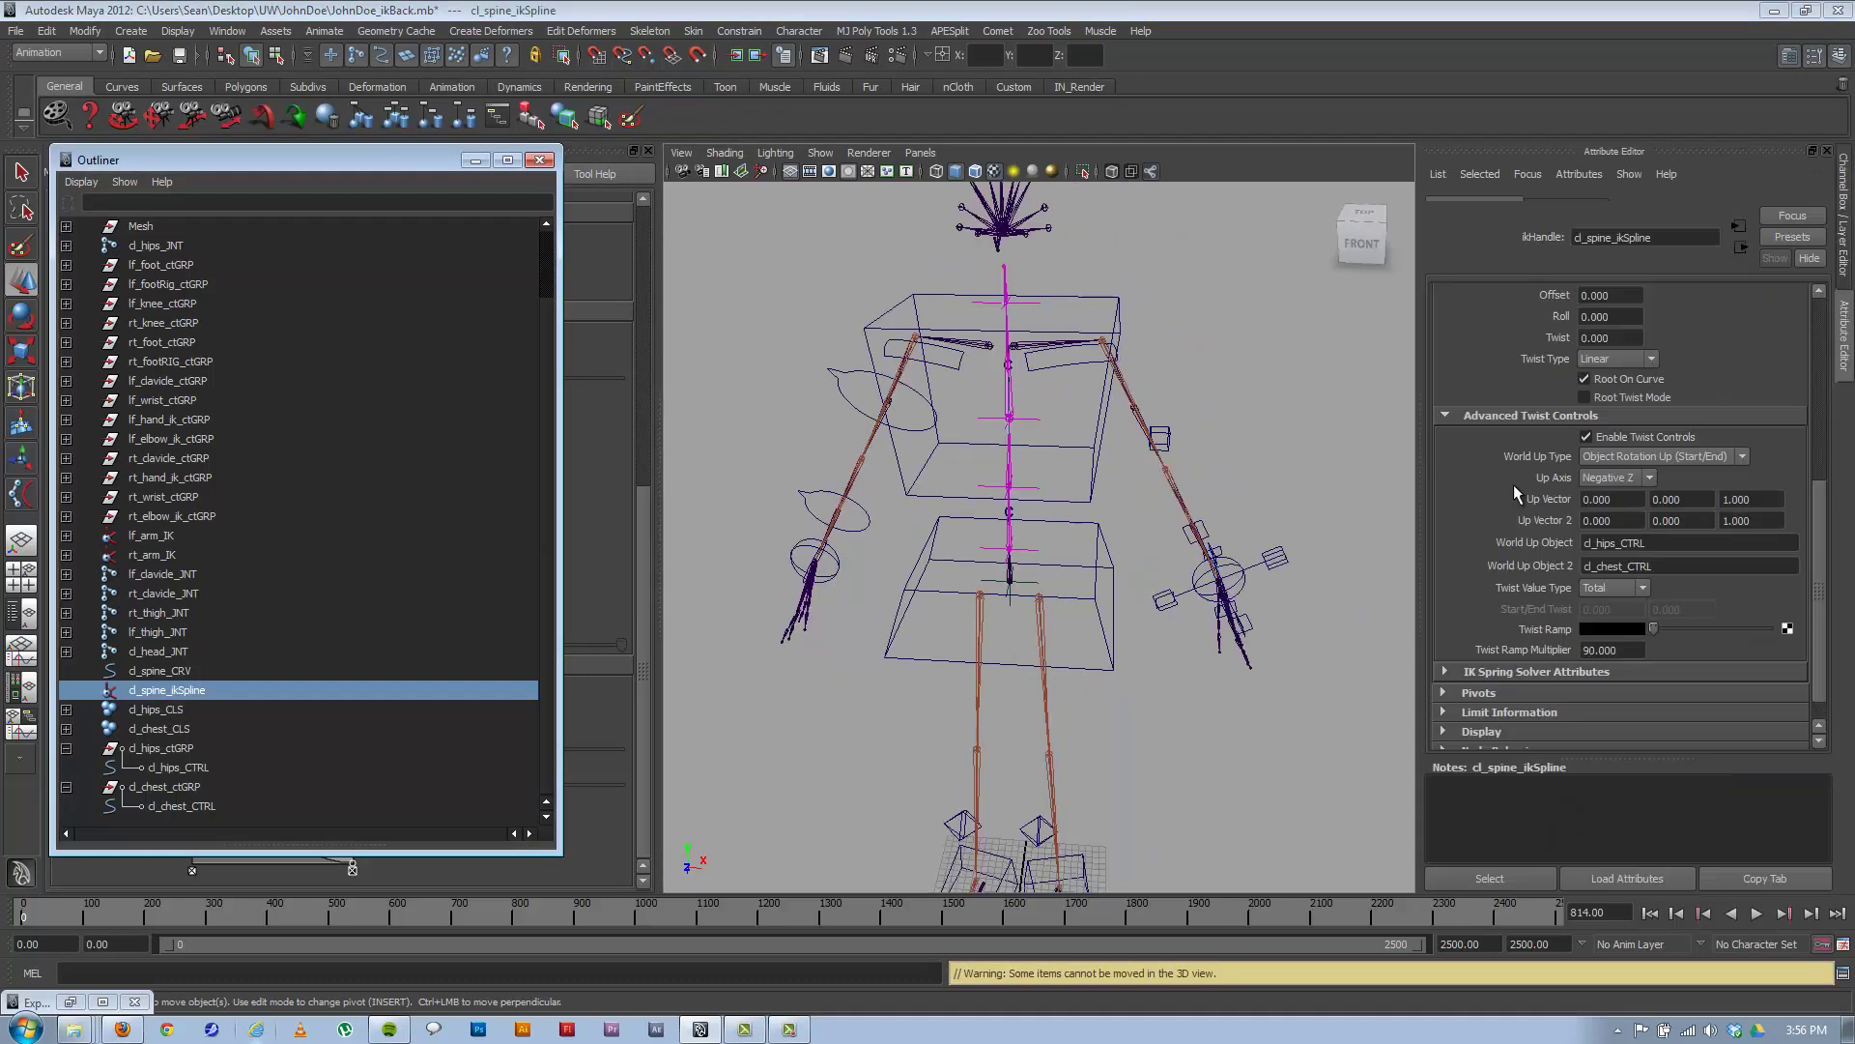
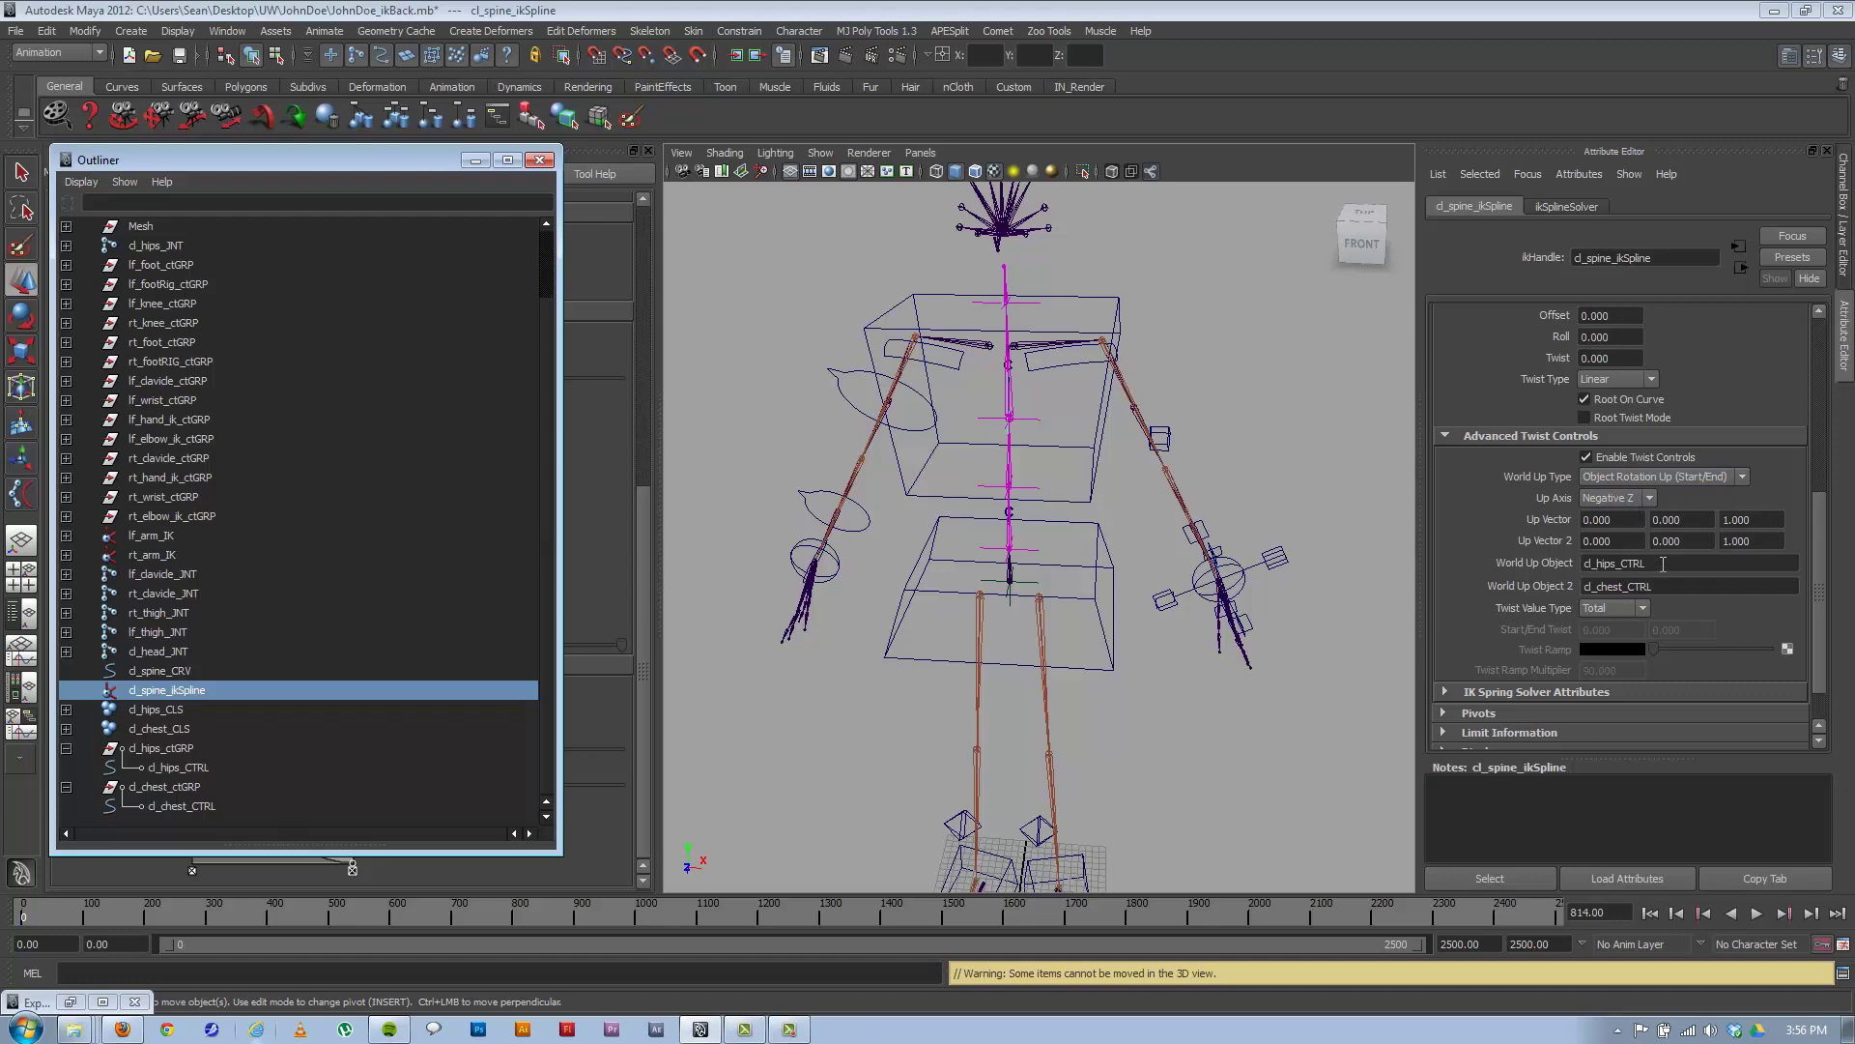
drag(1664, 564, 1441, 585)
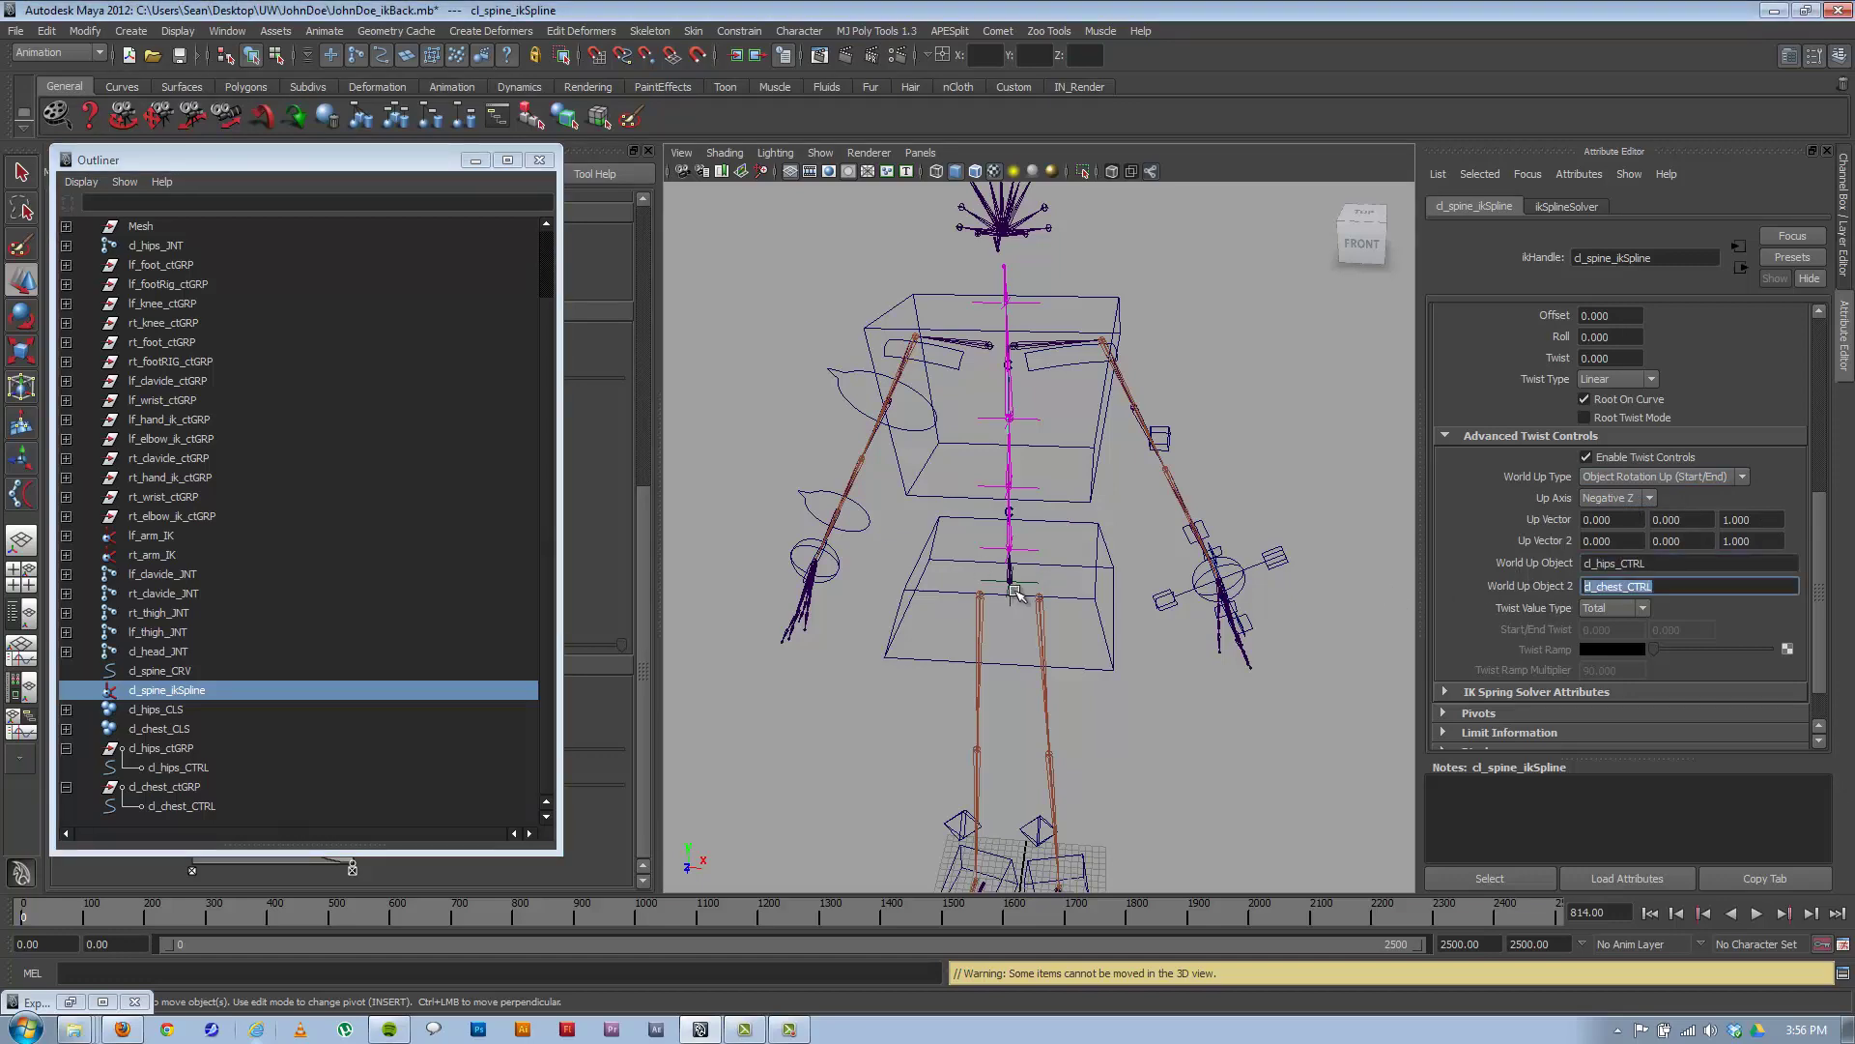
Test the spine twist by rotating cl_hips_CTRL about Y, and return its Rotate Y to 0.
mouse_move(1015, 591)
alt+mouse_down()
mouse_move(983, 581)
mouse_move(1011, 585)
alt+mouse_up()
alt+right_drag(1011, 585, 1135, 645)
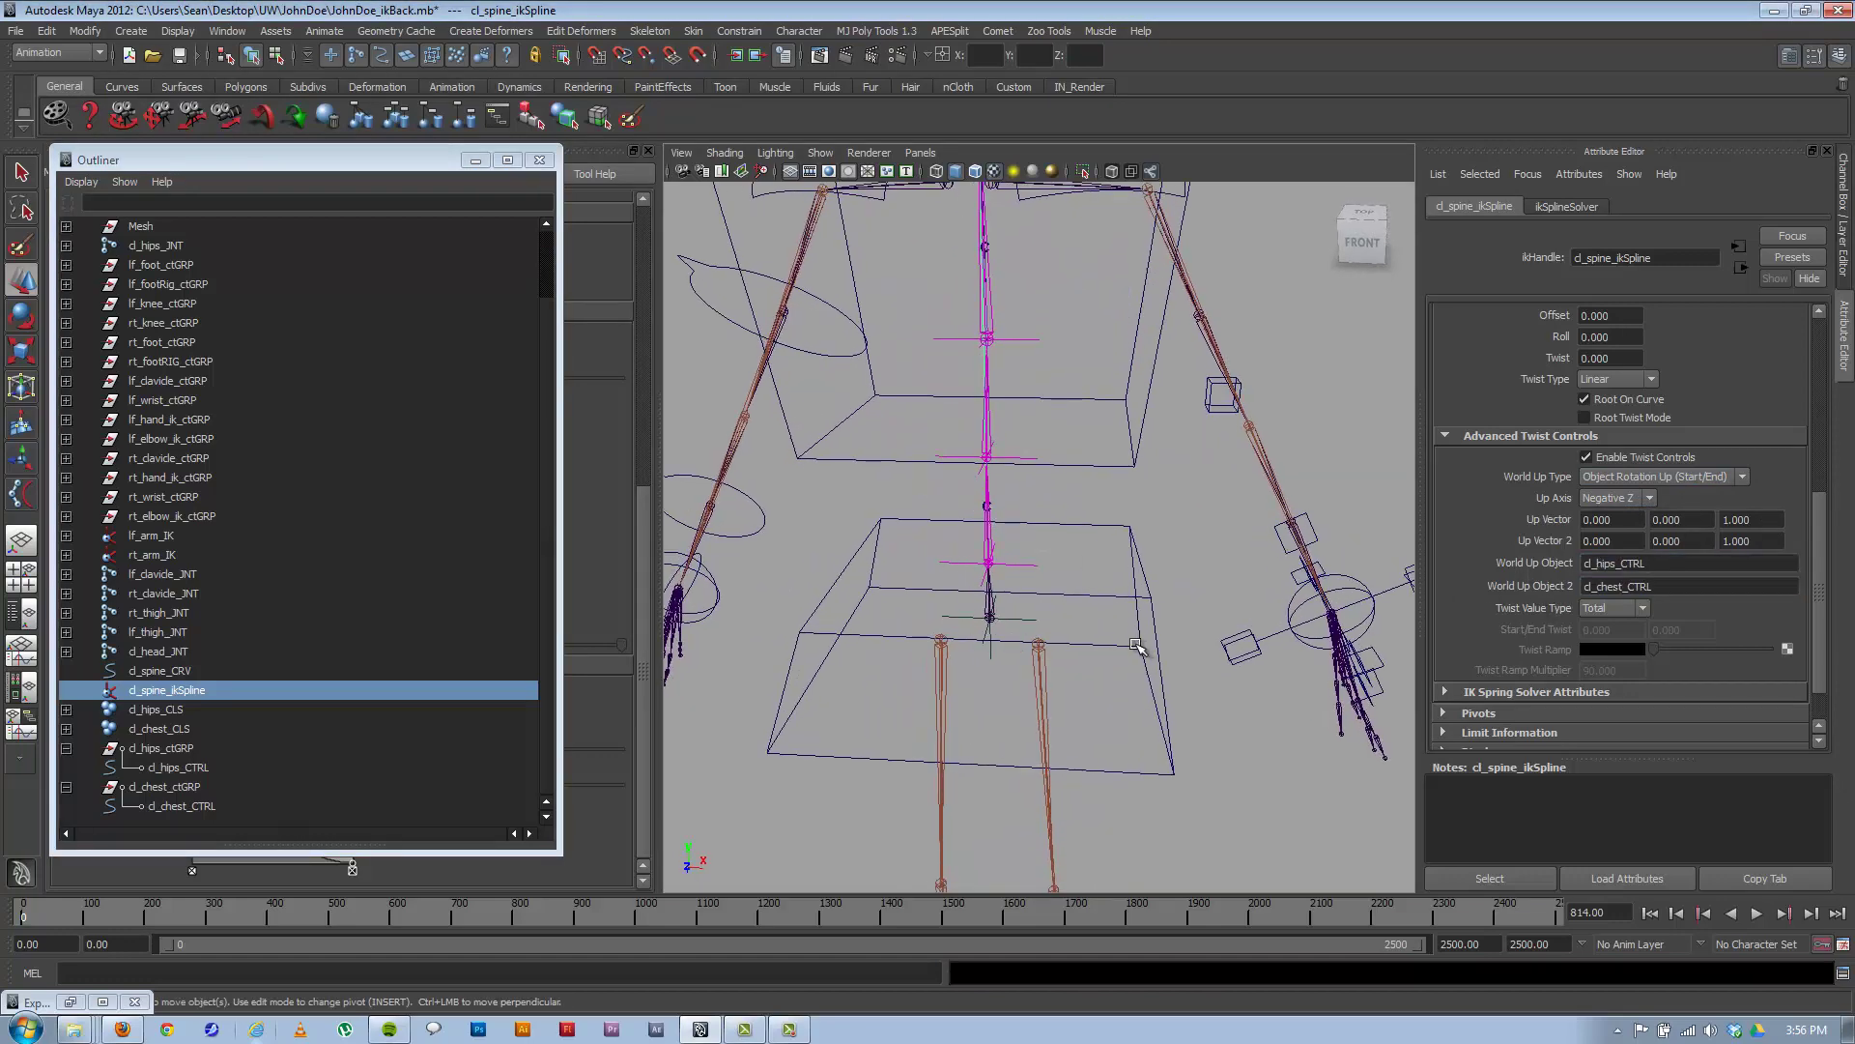
click(1133, 645)
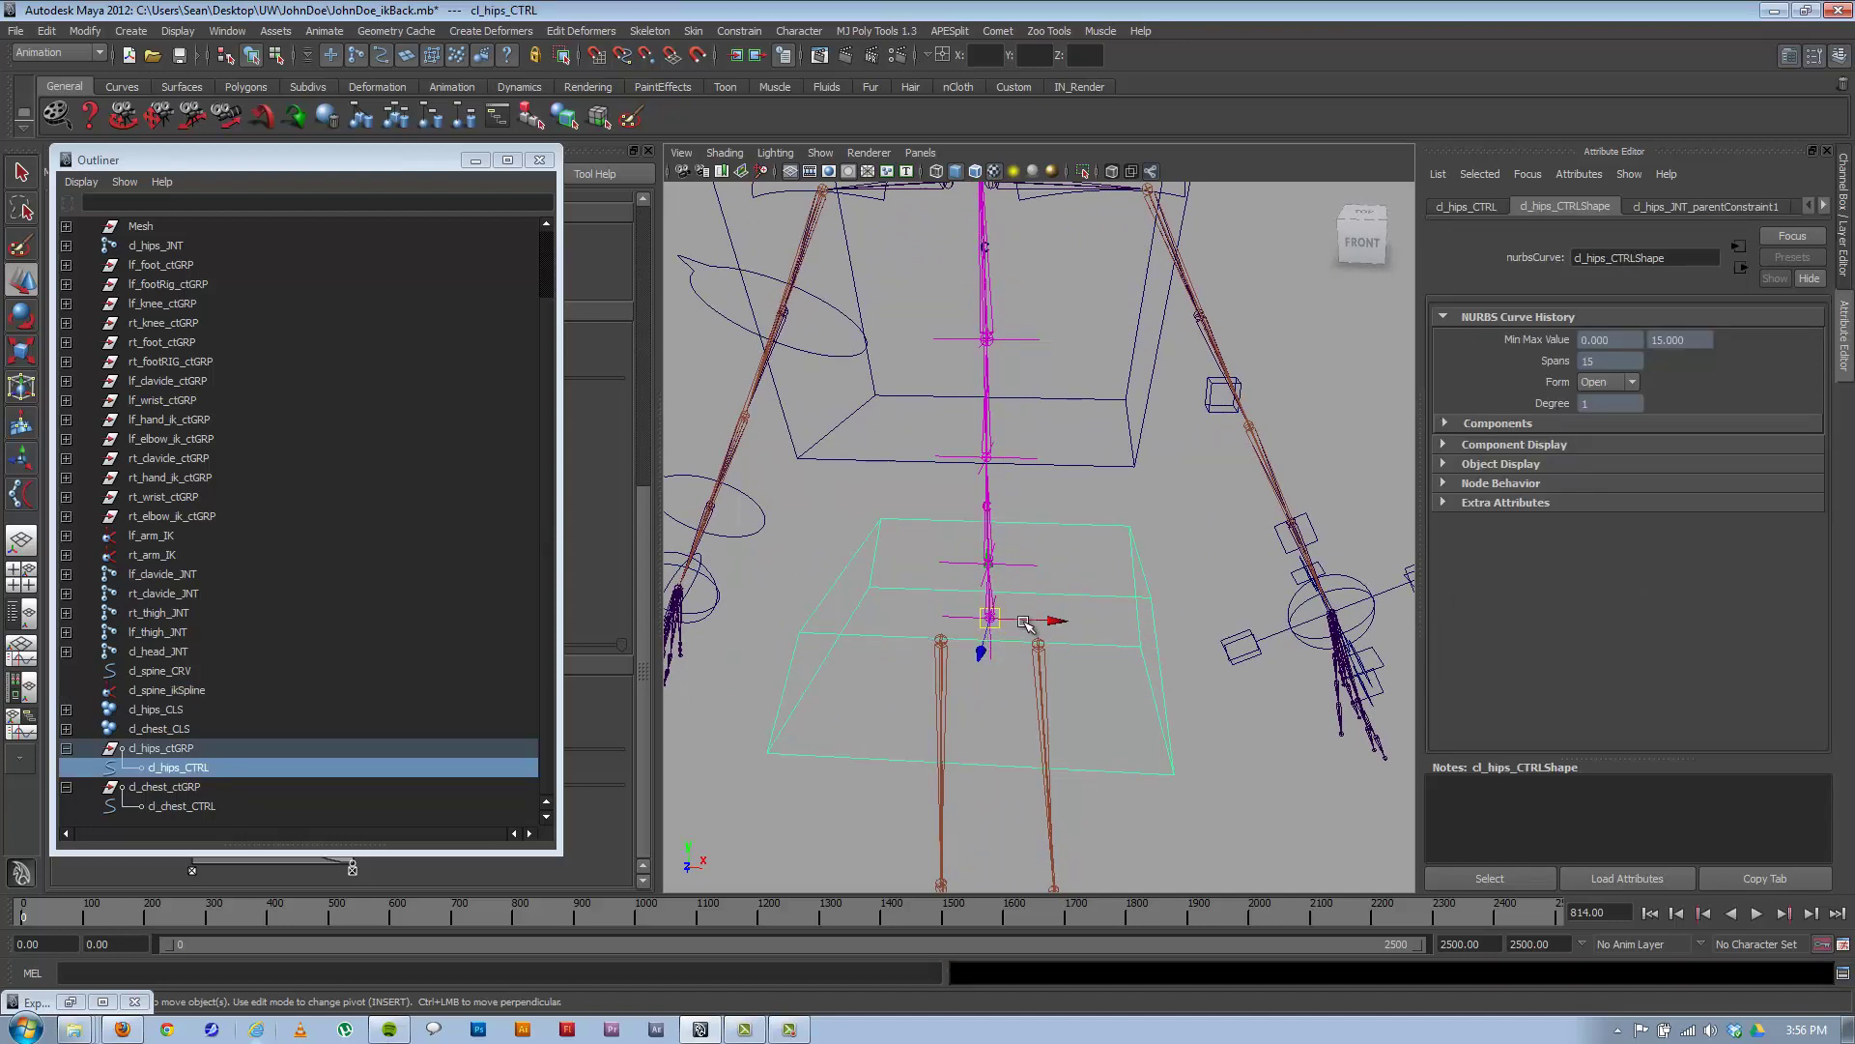
key(e)
mouse_move(1013, 663)
mouse_down()
mouse_move(1049, 650)
mouse_move(1017, 648)
mouse_up()
alt+right_drag(1055, 612, 924, 571)
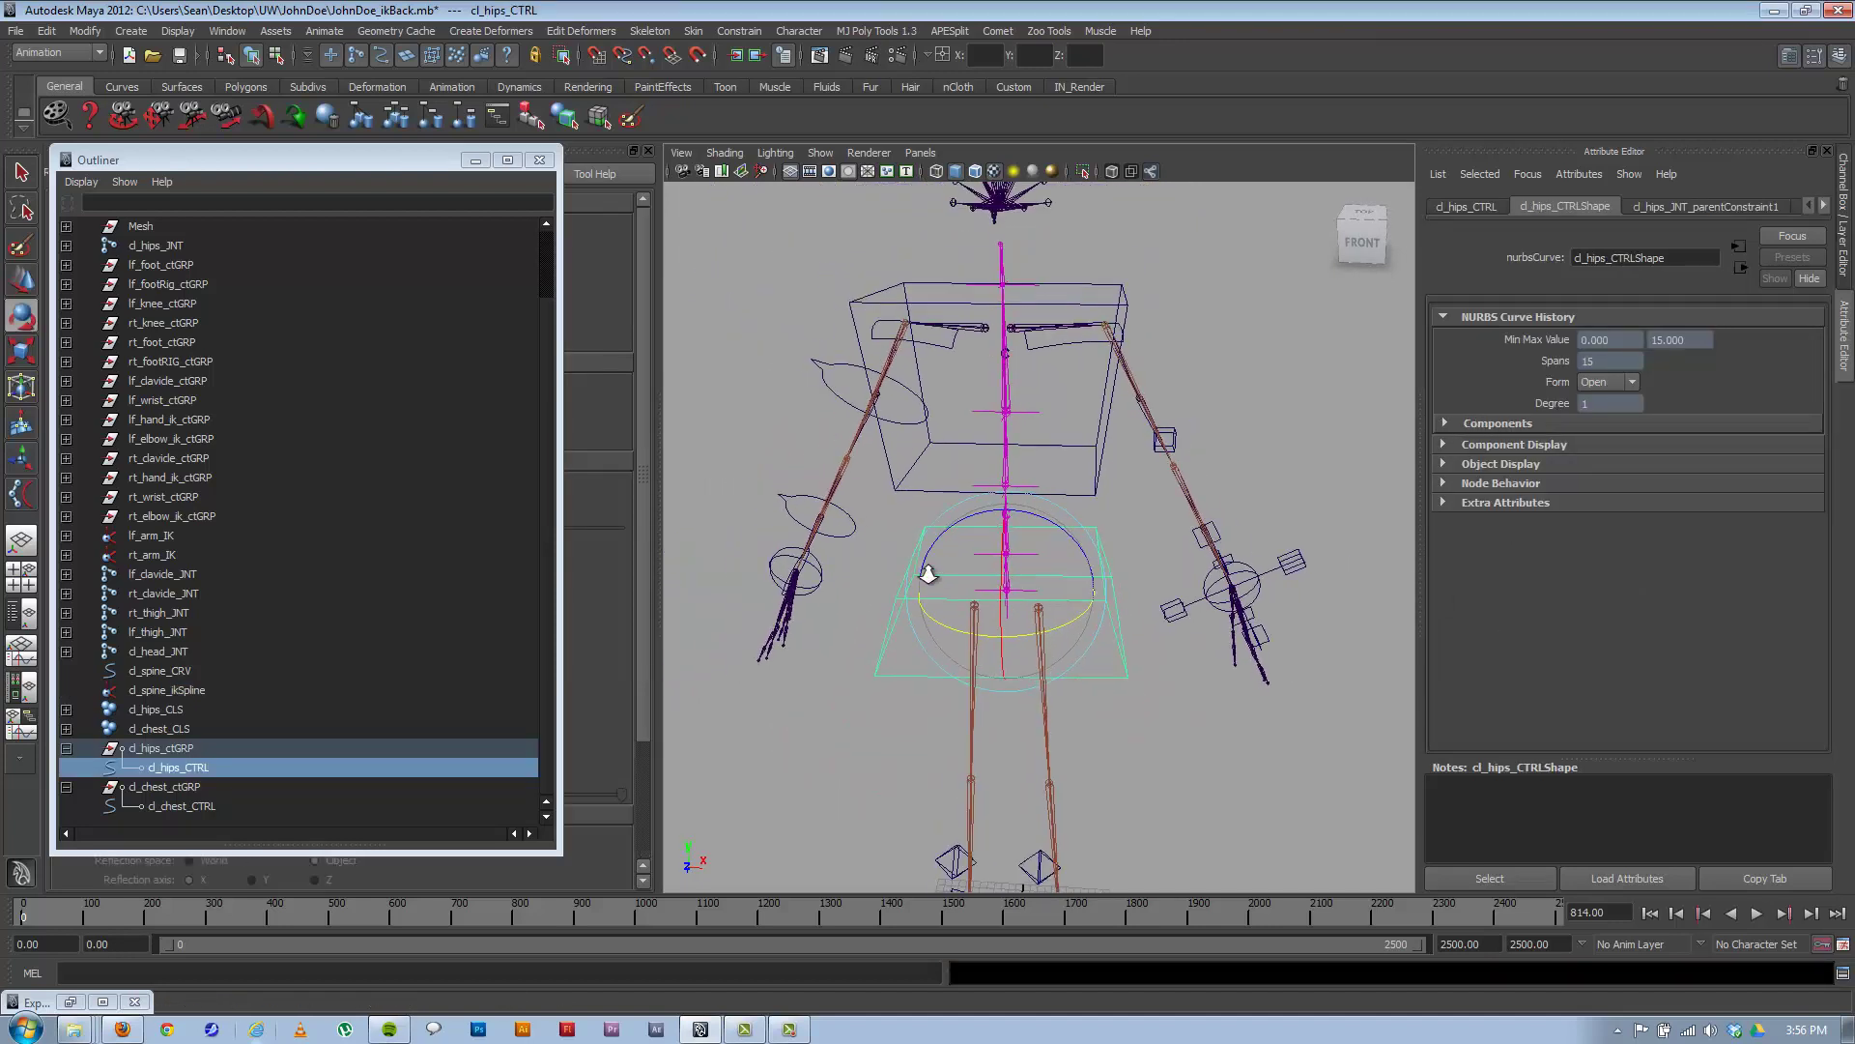
alt+drag(924, 571, 1121, 443)
key(ctrl+z)
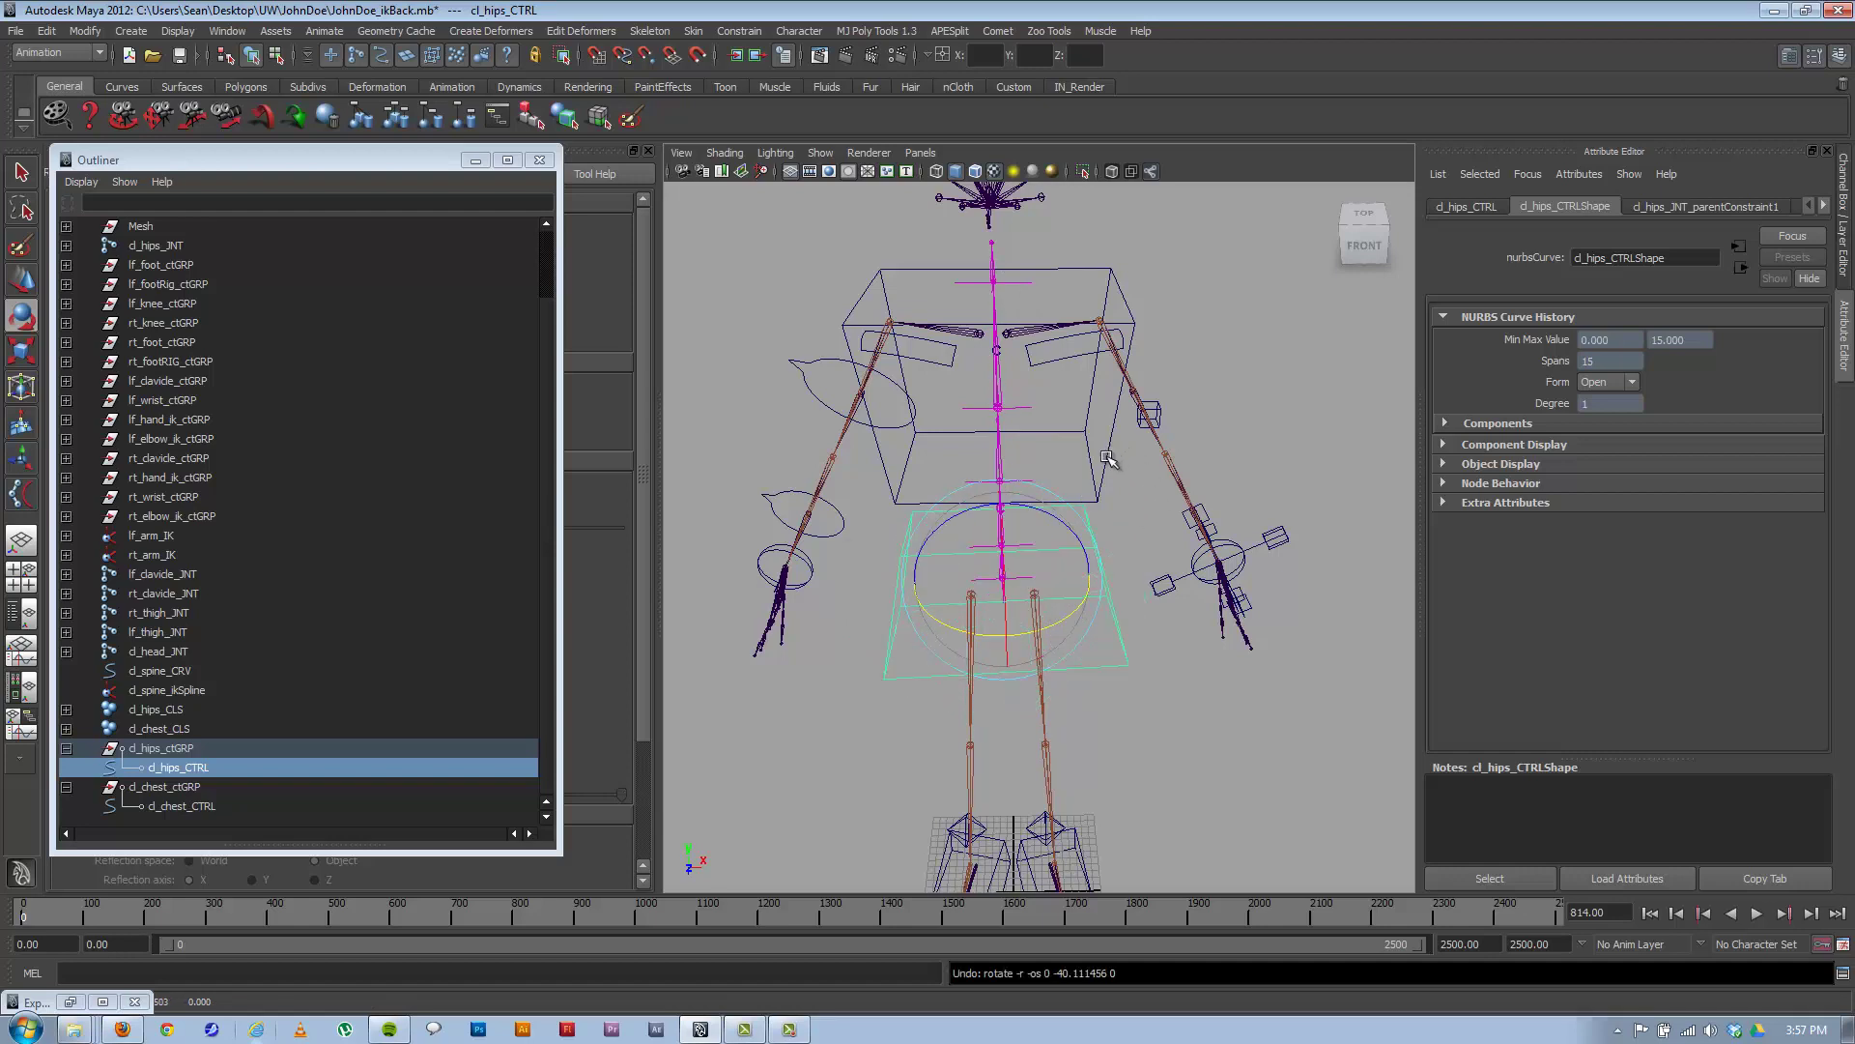
click(1847, 237)
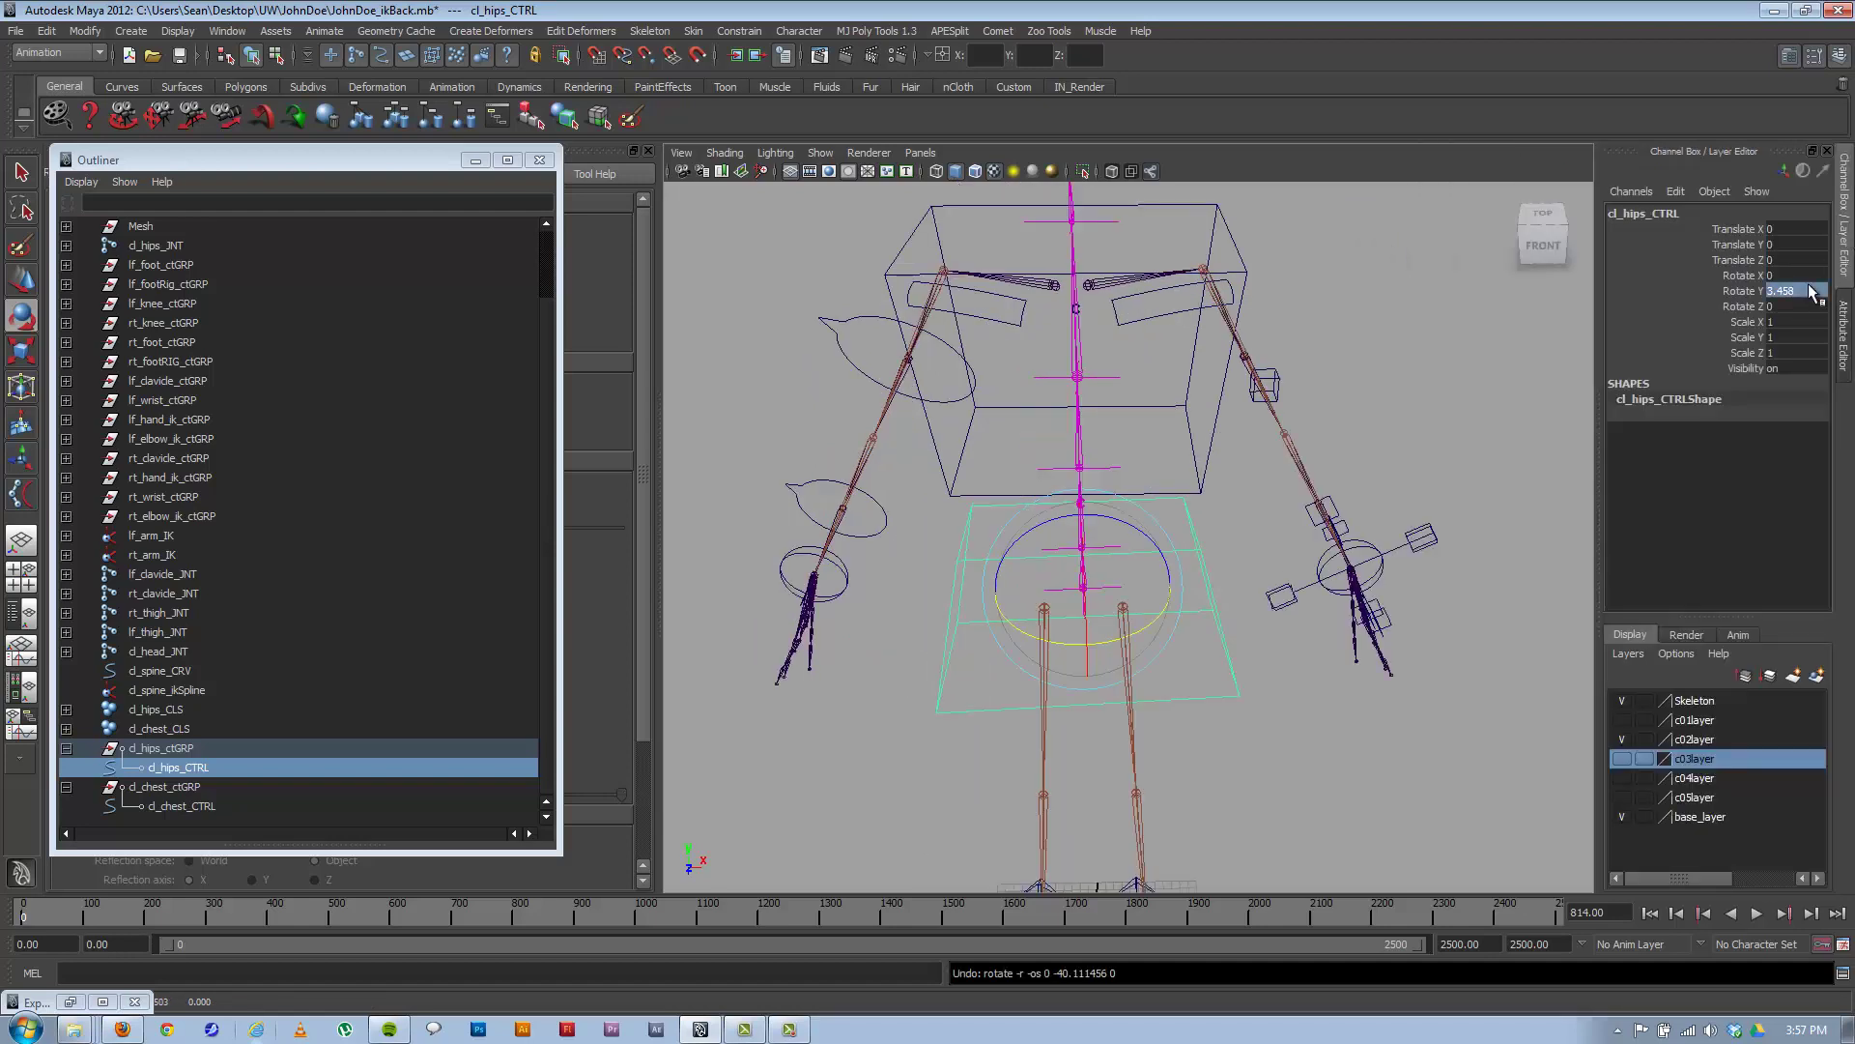
text(0)
key(Return)
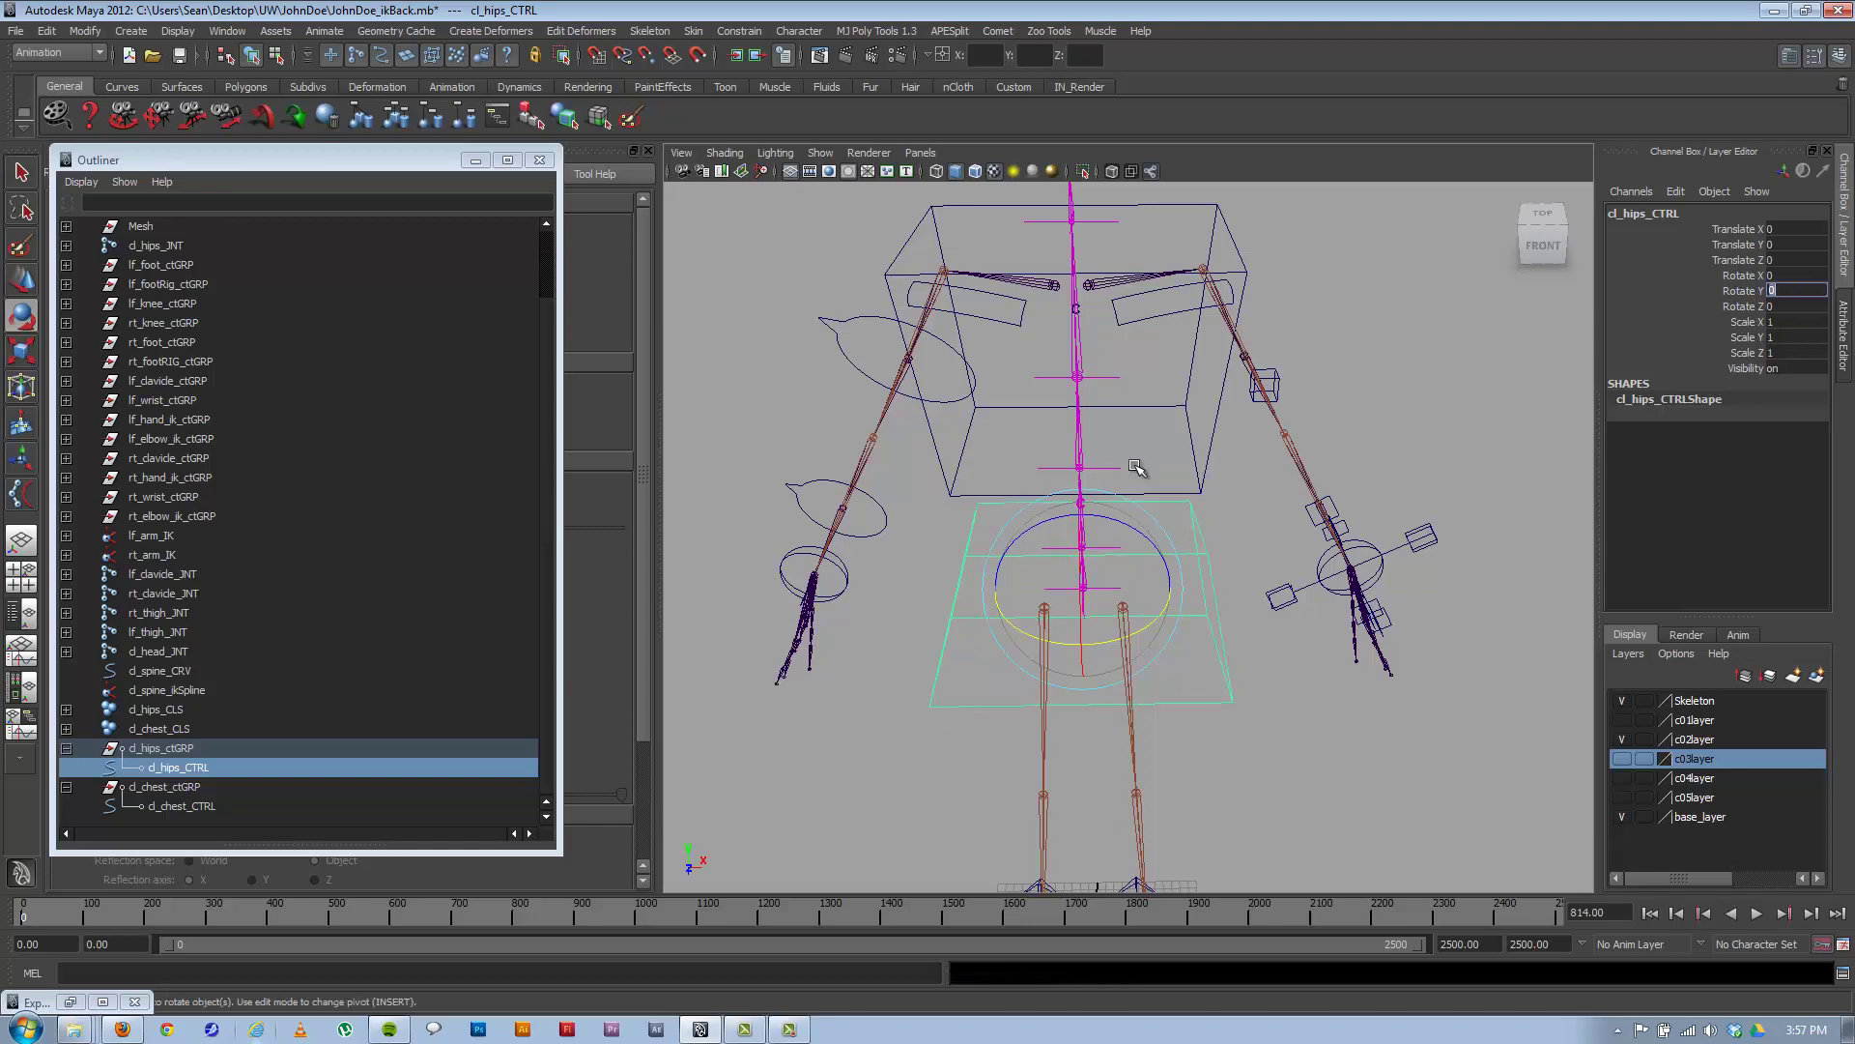
Test the spine twist by rotating cl_chest_CTRL about Y, and undo the rotation.
click(1208, 461)
alt+middle_drag(1111, 390, 1113, 464)
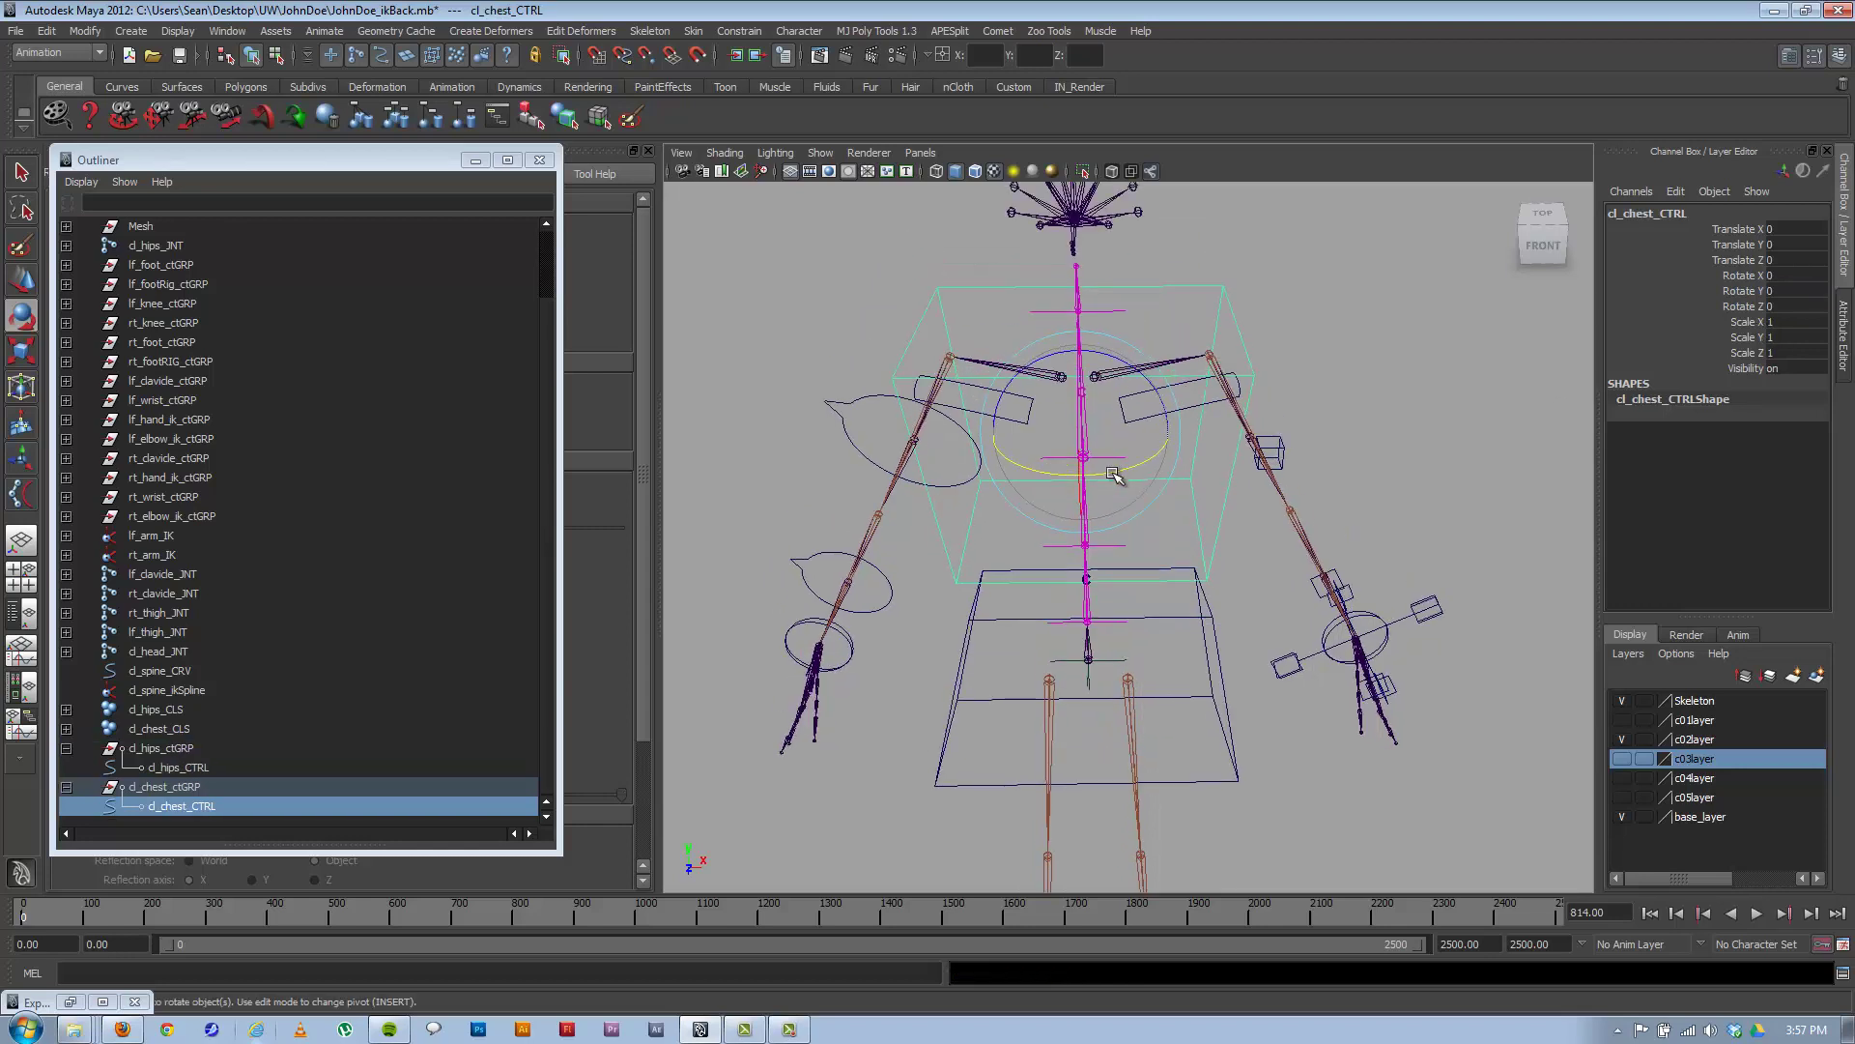
mouse_move(1114, 474)
mouse_down()
mouse_move(1160, 464)
mouse_move(1034, 475)
mouse_move(1119, 467)
mouse_up()
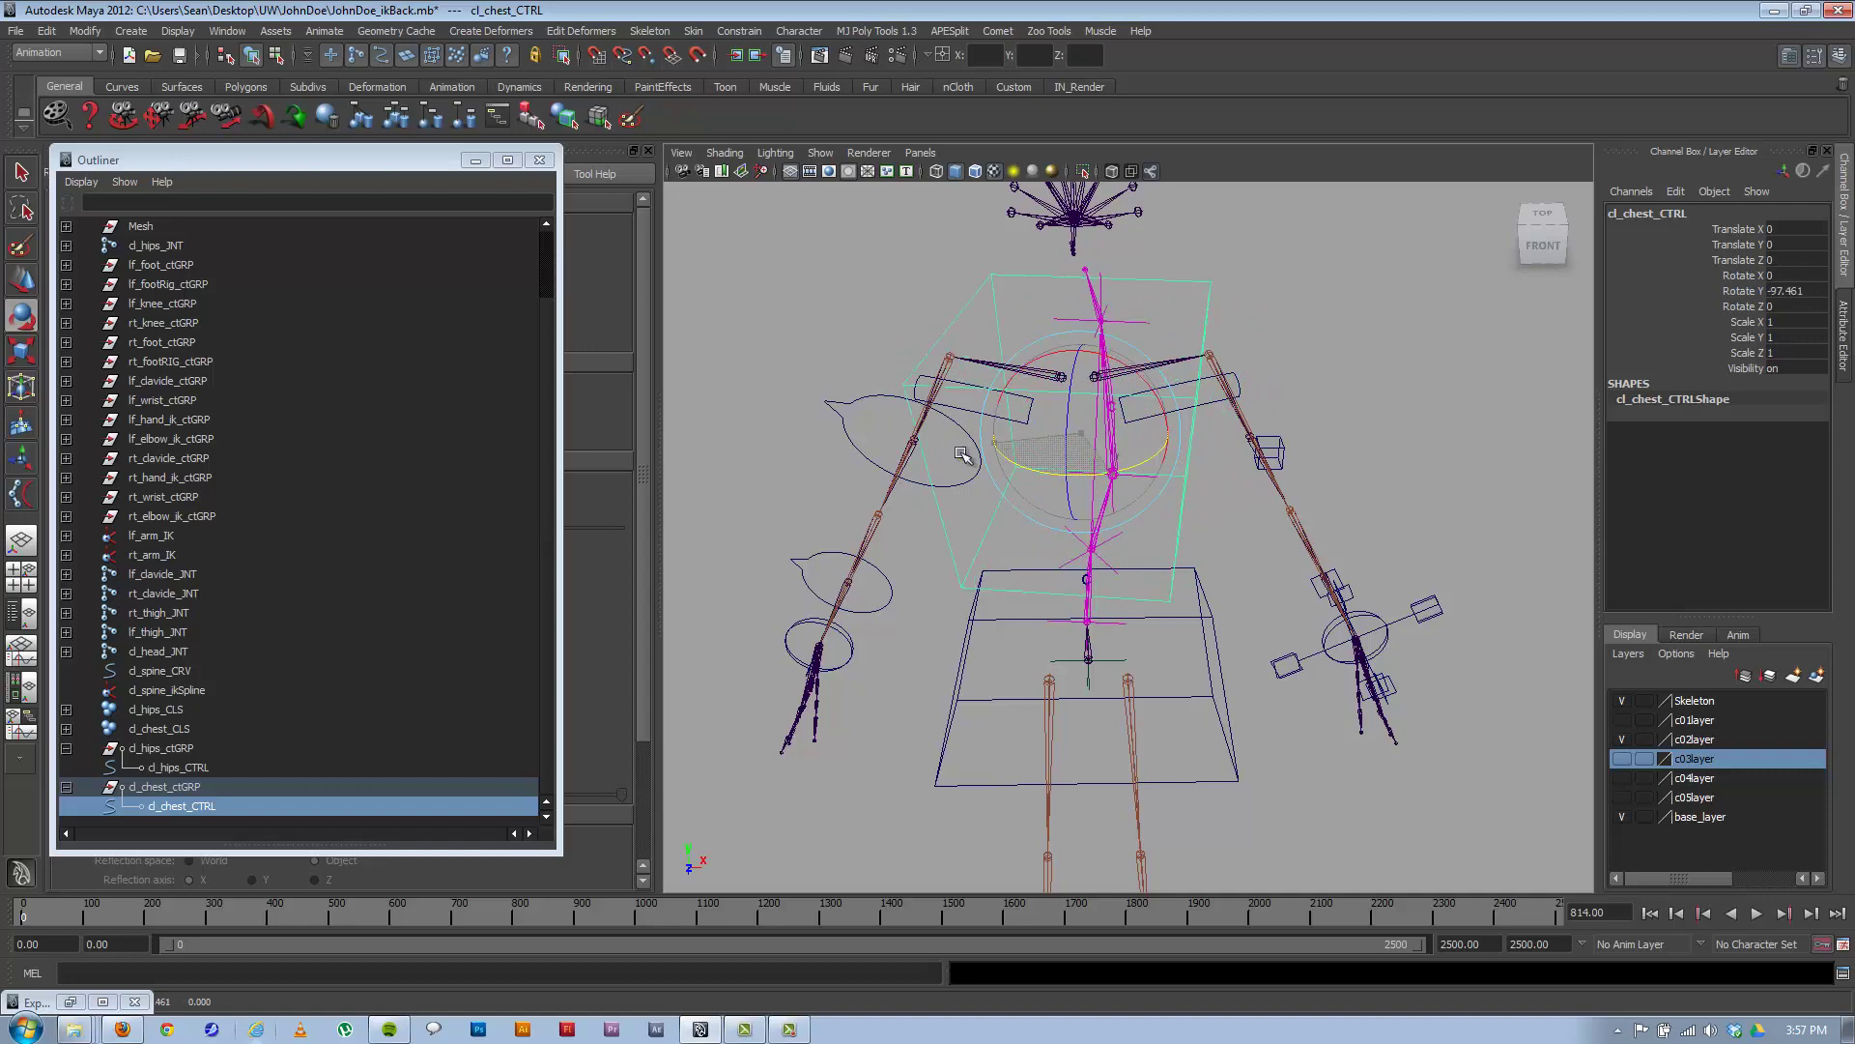
drag(963, 455, 907, 409)
key(ctrl+z)
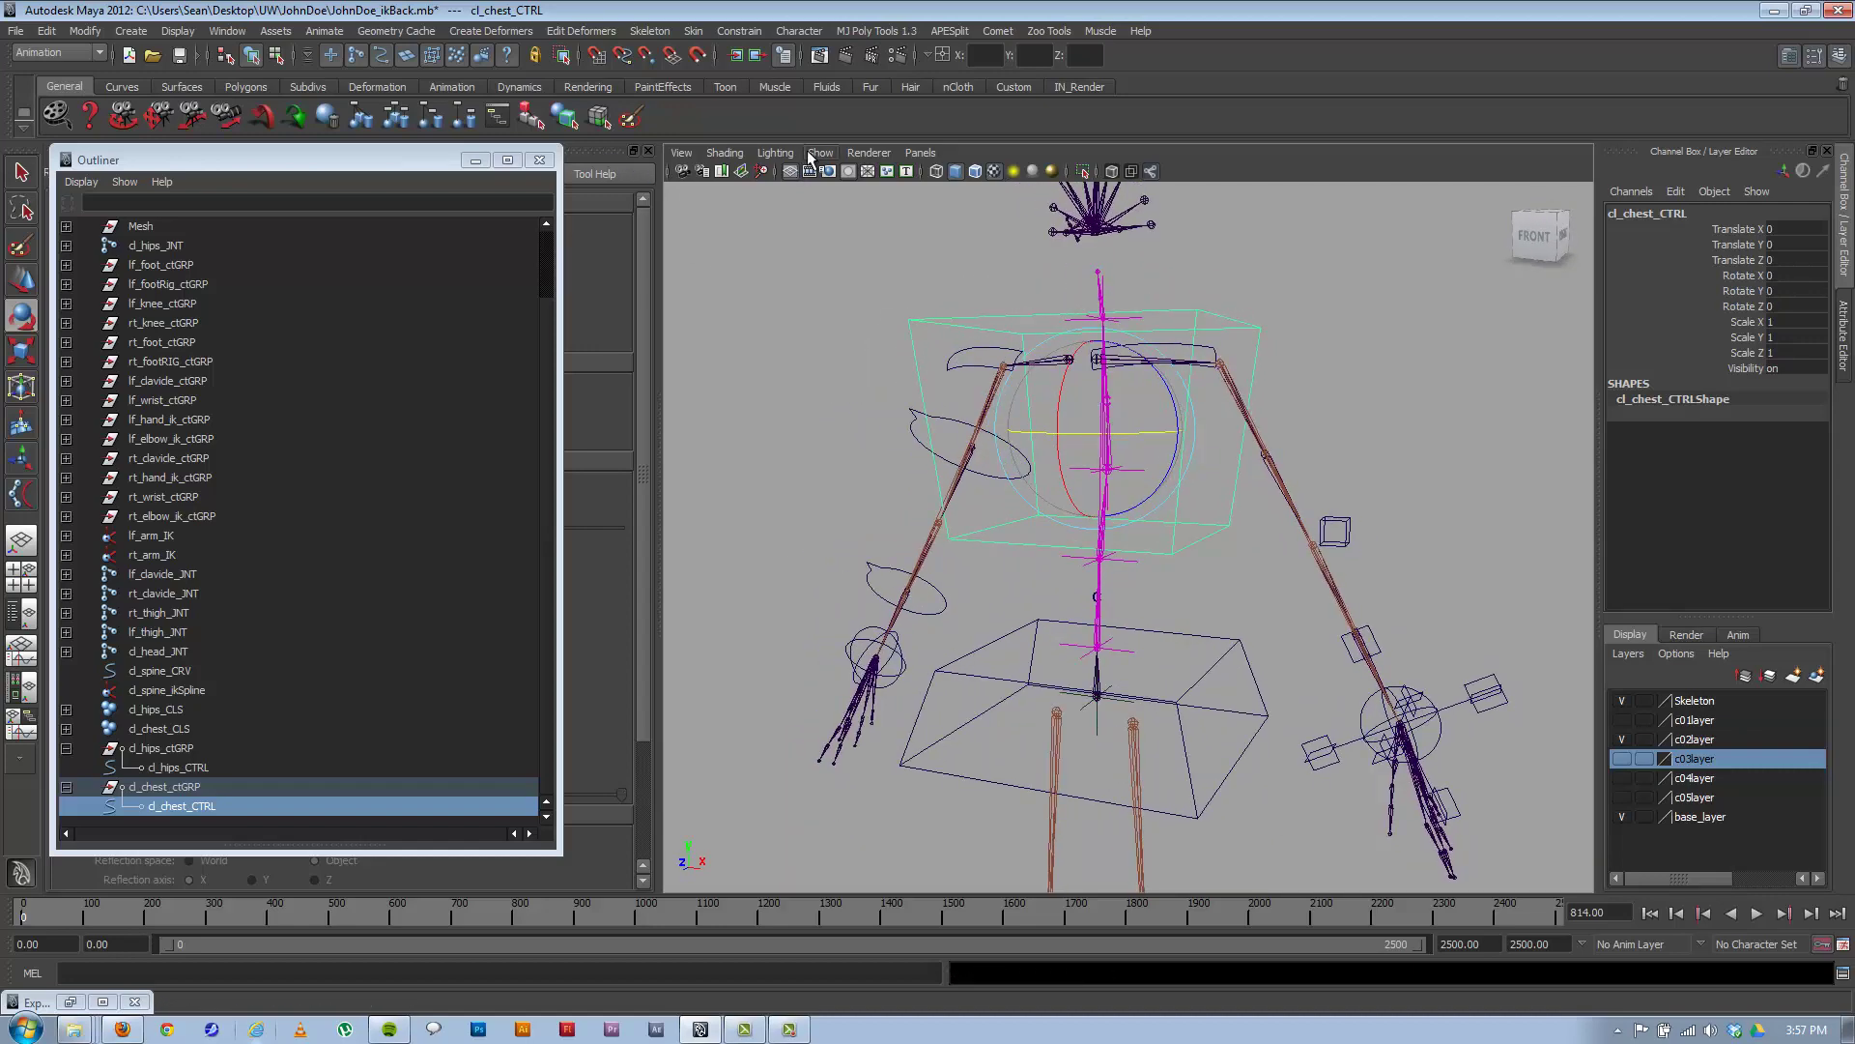
Show the polygon meshes in the viewport, turn on X-Ray shading and hide c02layer.
click(810, 153)
click(833, 283)
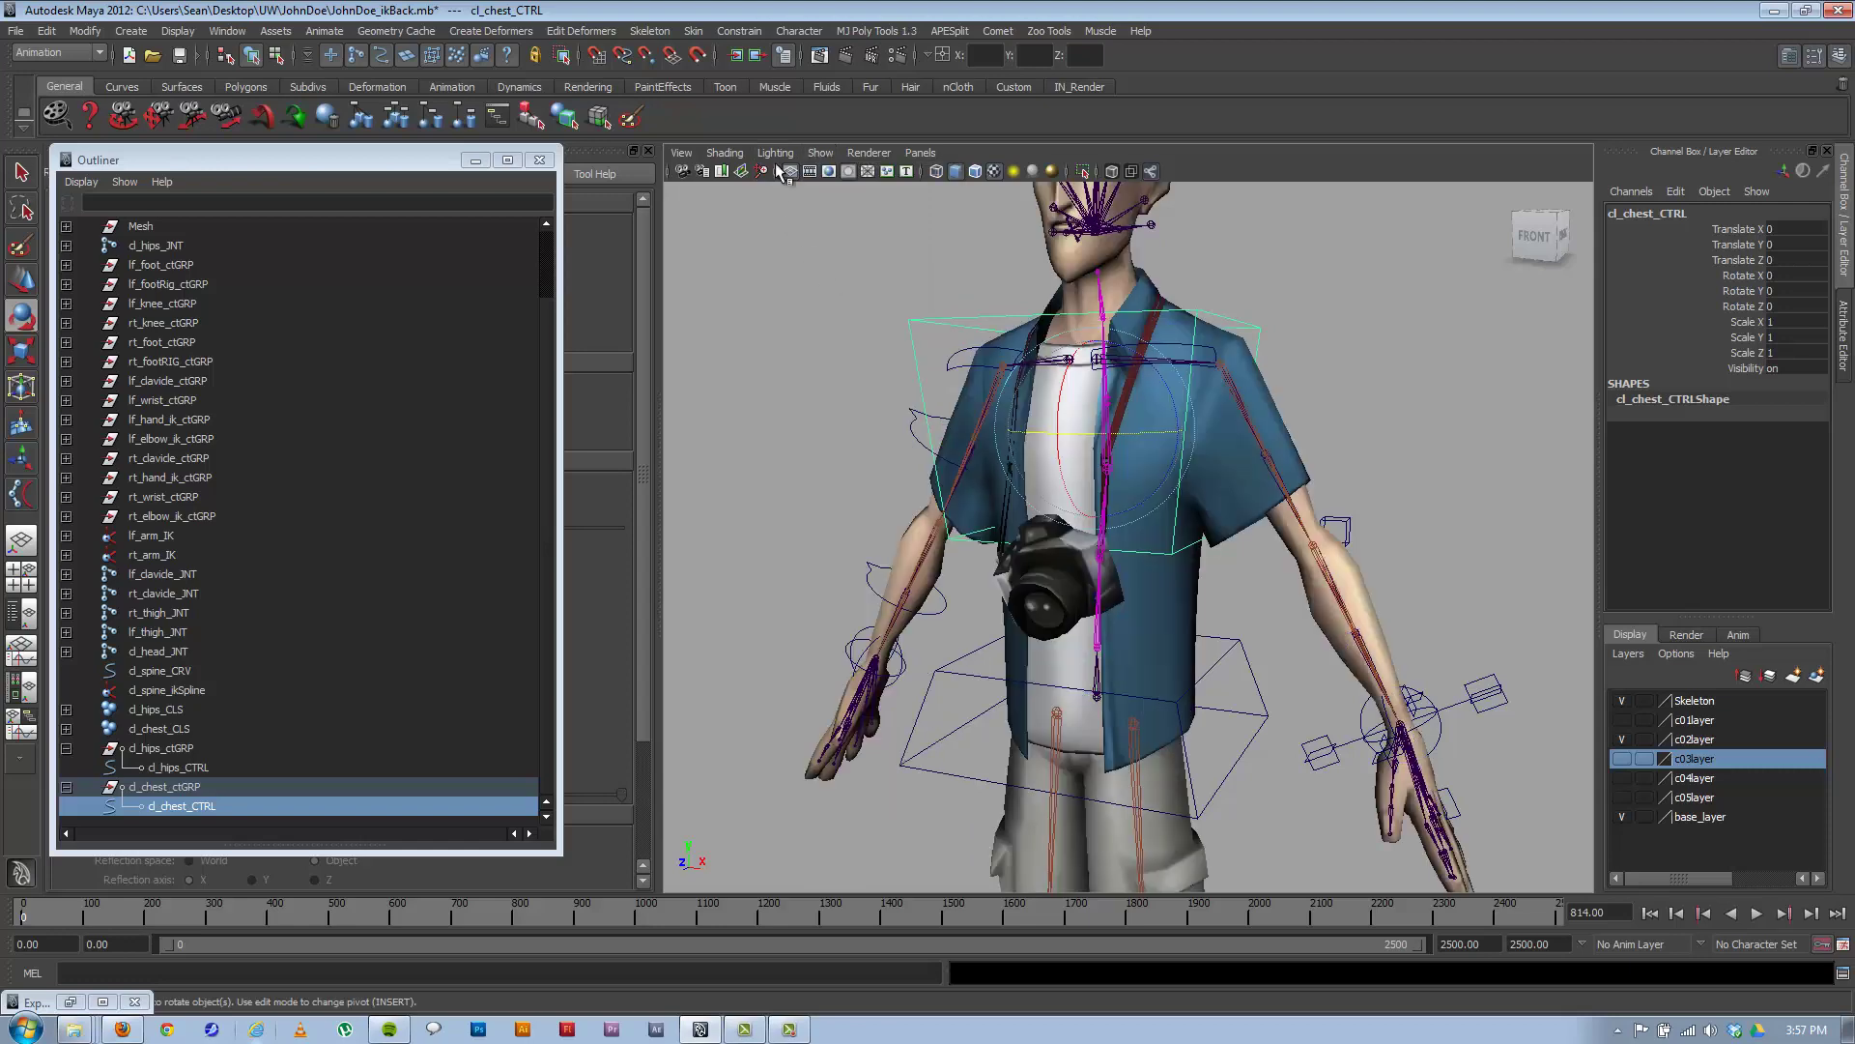
click(693, 150)
mouse_move(725, 153)
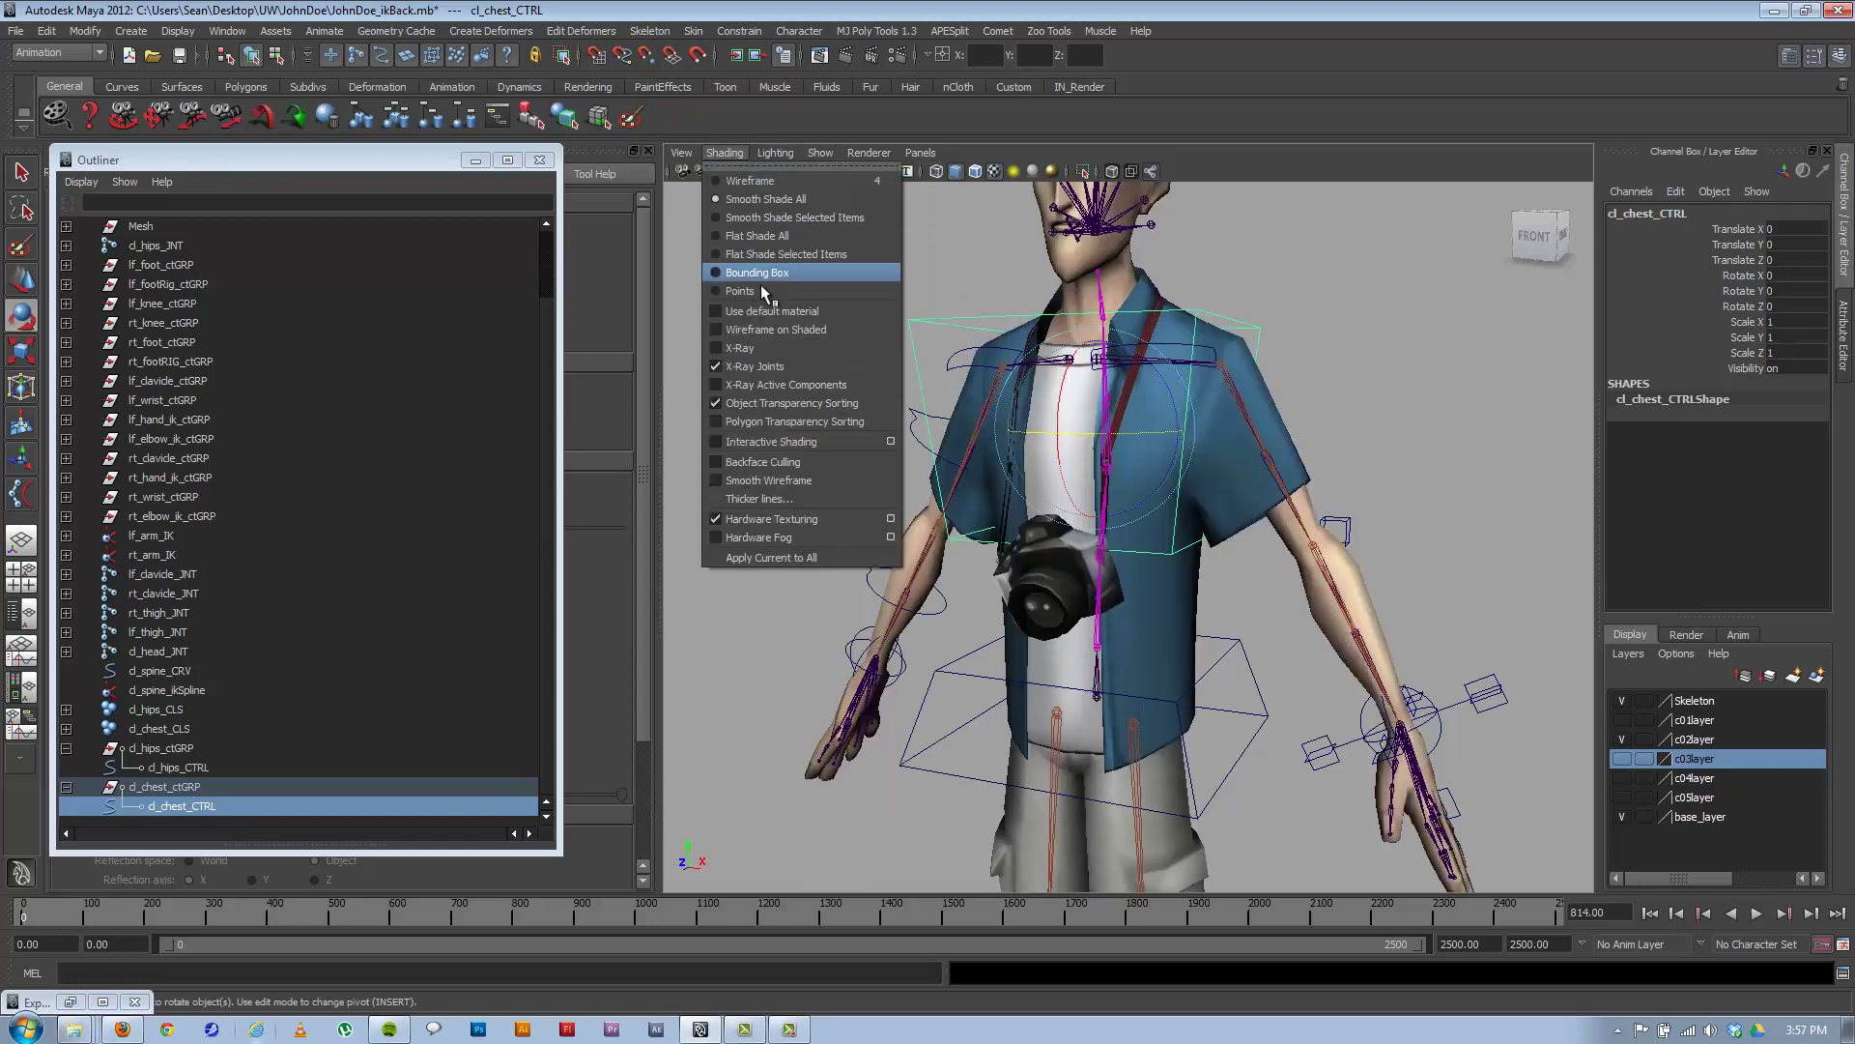
click(761, 349)
mouse_move(1218, 440)
alt+mouse_down()
mouse_move(1129, 456)
mouse_move(1025, 426)
mouse_move(1123, 474)
mouse_move(1133, 455)
mouse_move(1121, 474)
alt+mouse_up()
click(1623, 740)
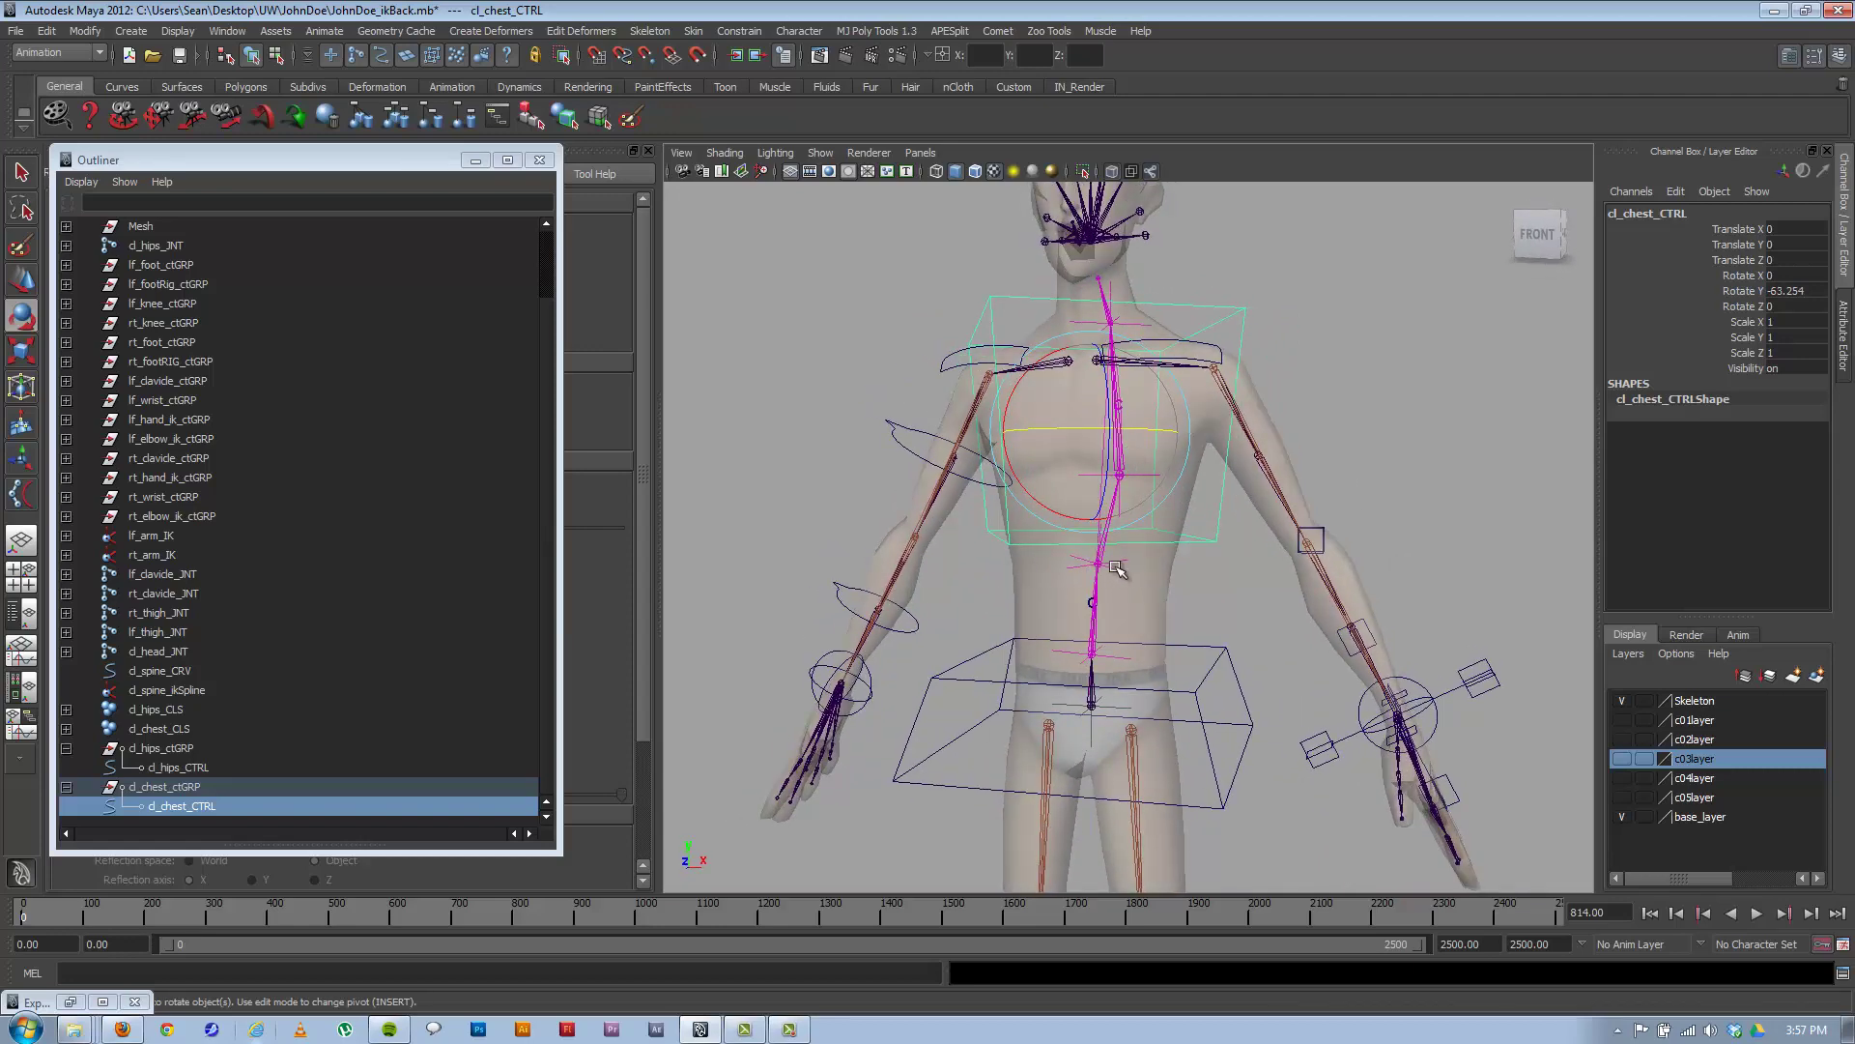
Check how the spine joints twist inside the body mesh and reset the chest control's Rotate Y to 0.
alt+drag(1112, 584, 1204, 442)
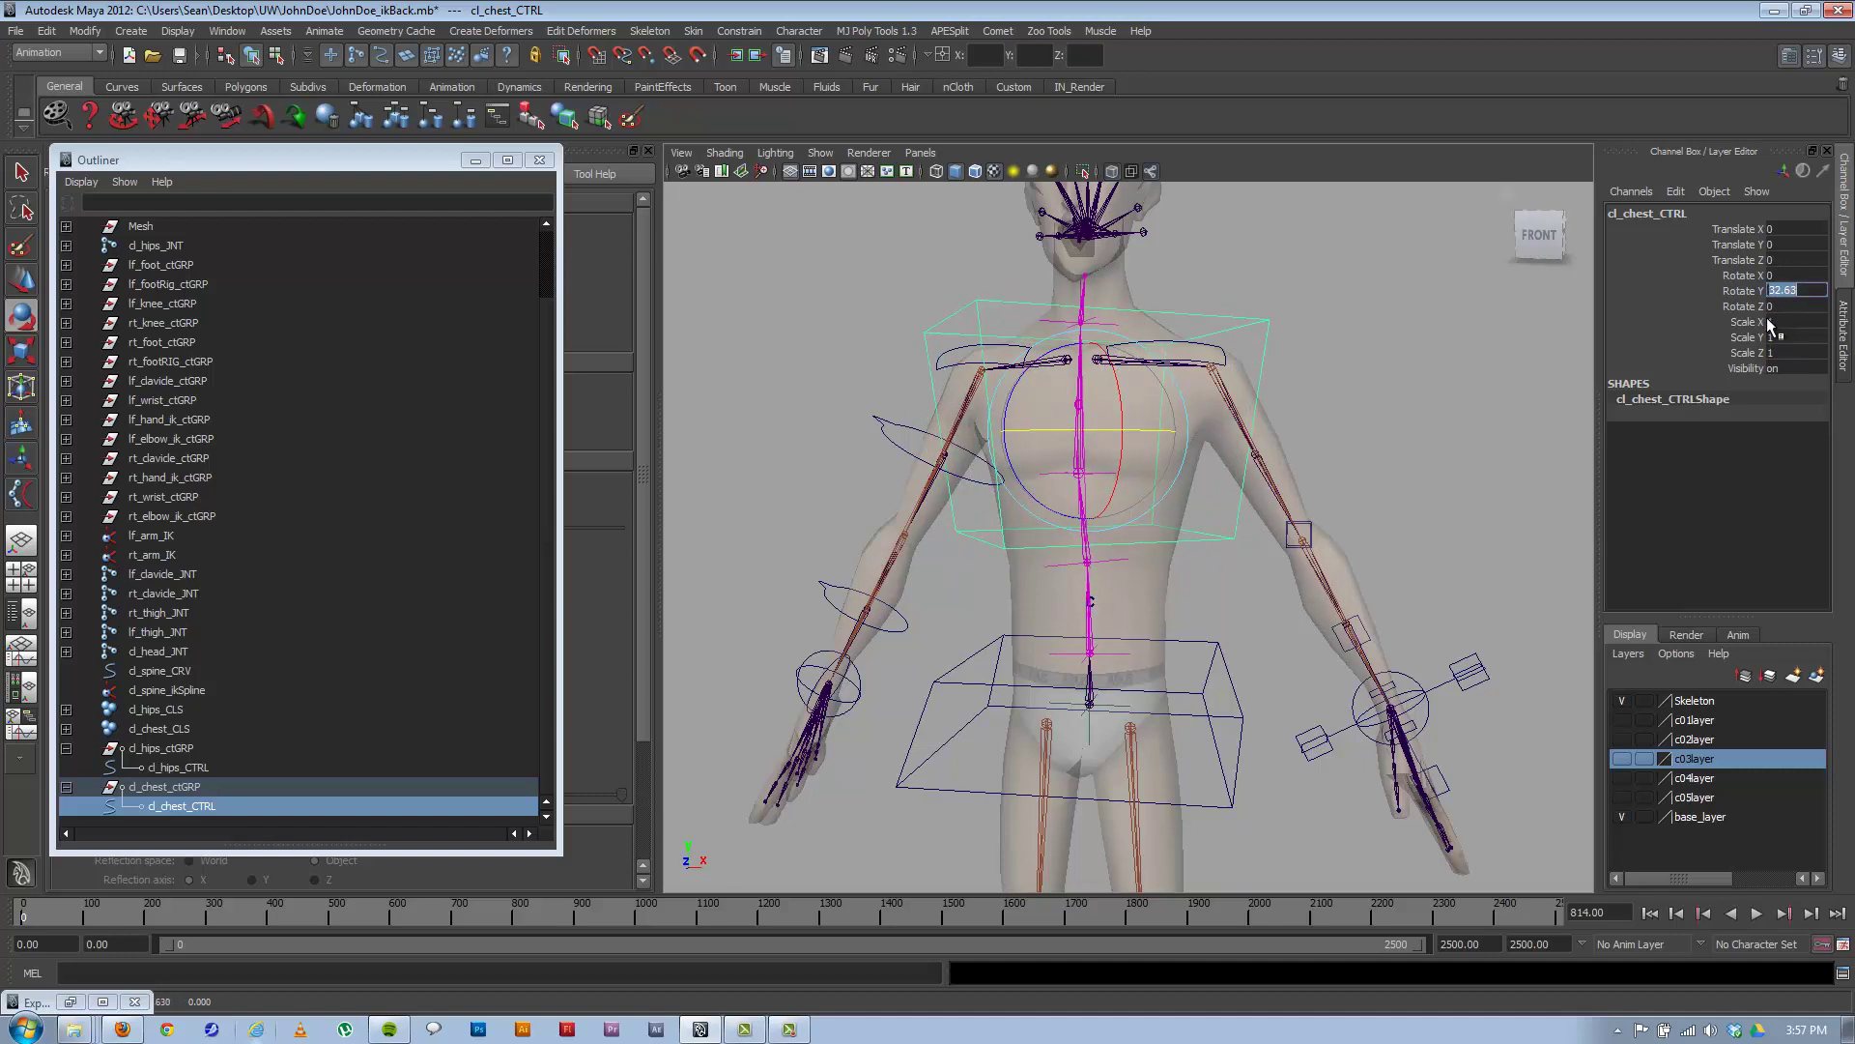
key(Return)
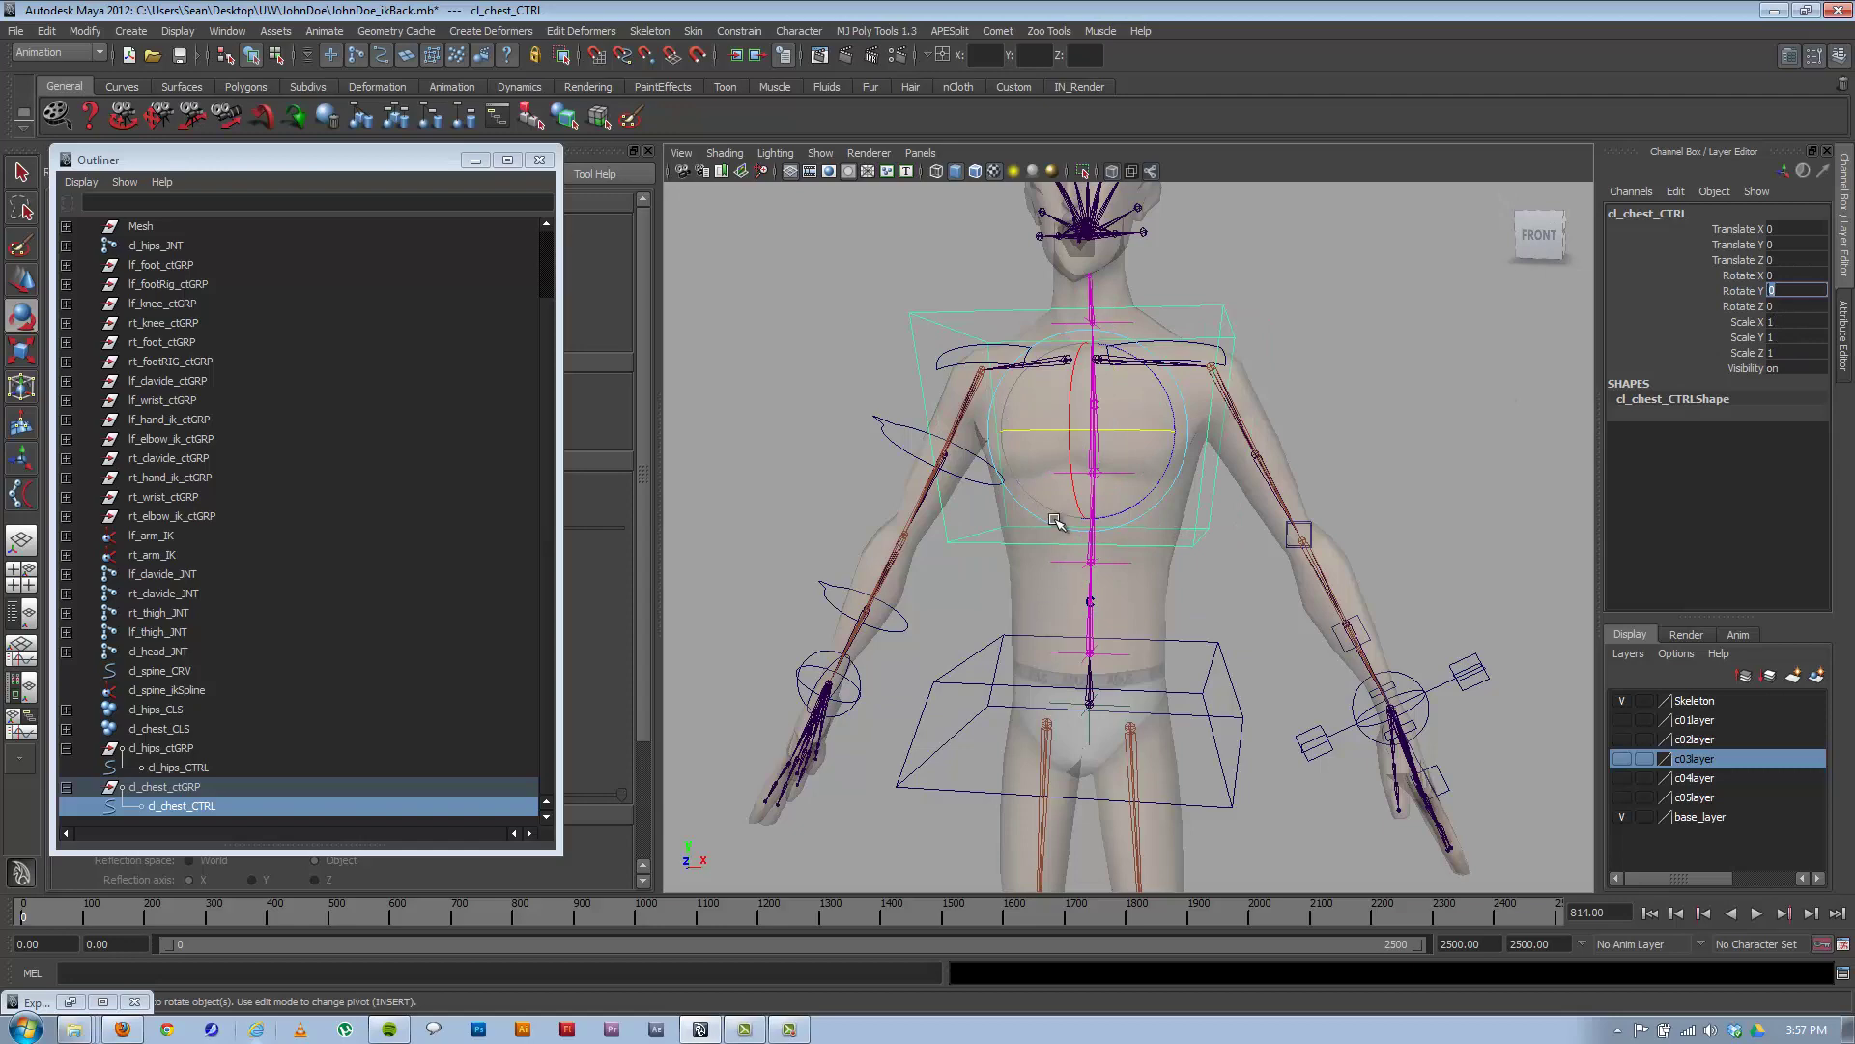
Hide the polygon meshes in the viewport and parent cl_head_JNT to the top spine joint, cl_spine_e_JNT.
mouse_move(1055, 521)
alt+mouse_down()
mouse_move(1072, 532)
mouse_move(1046, 543)
alt+mouse_up()
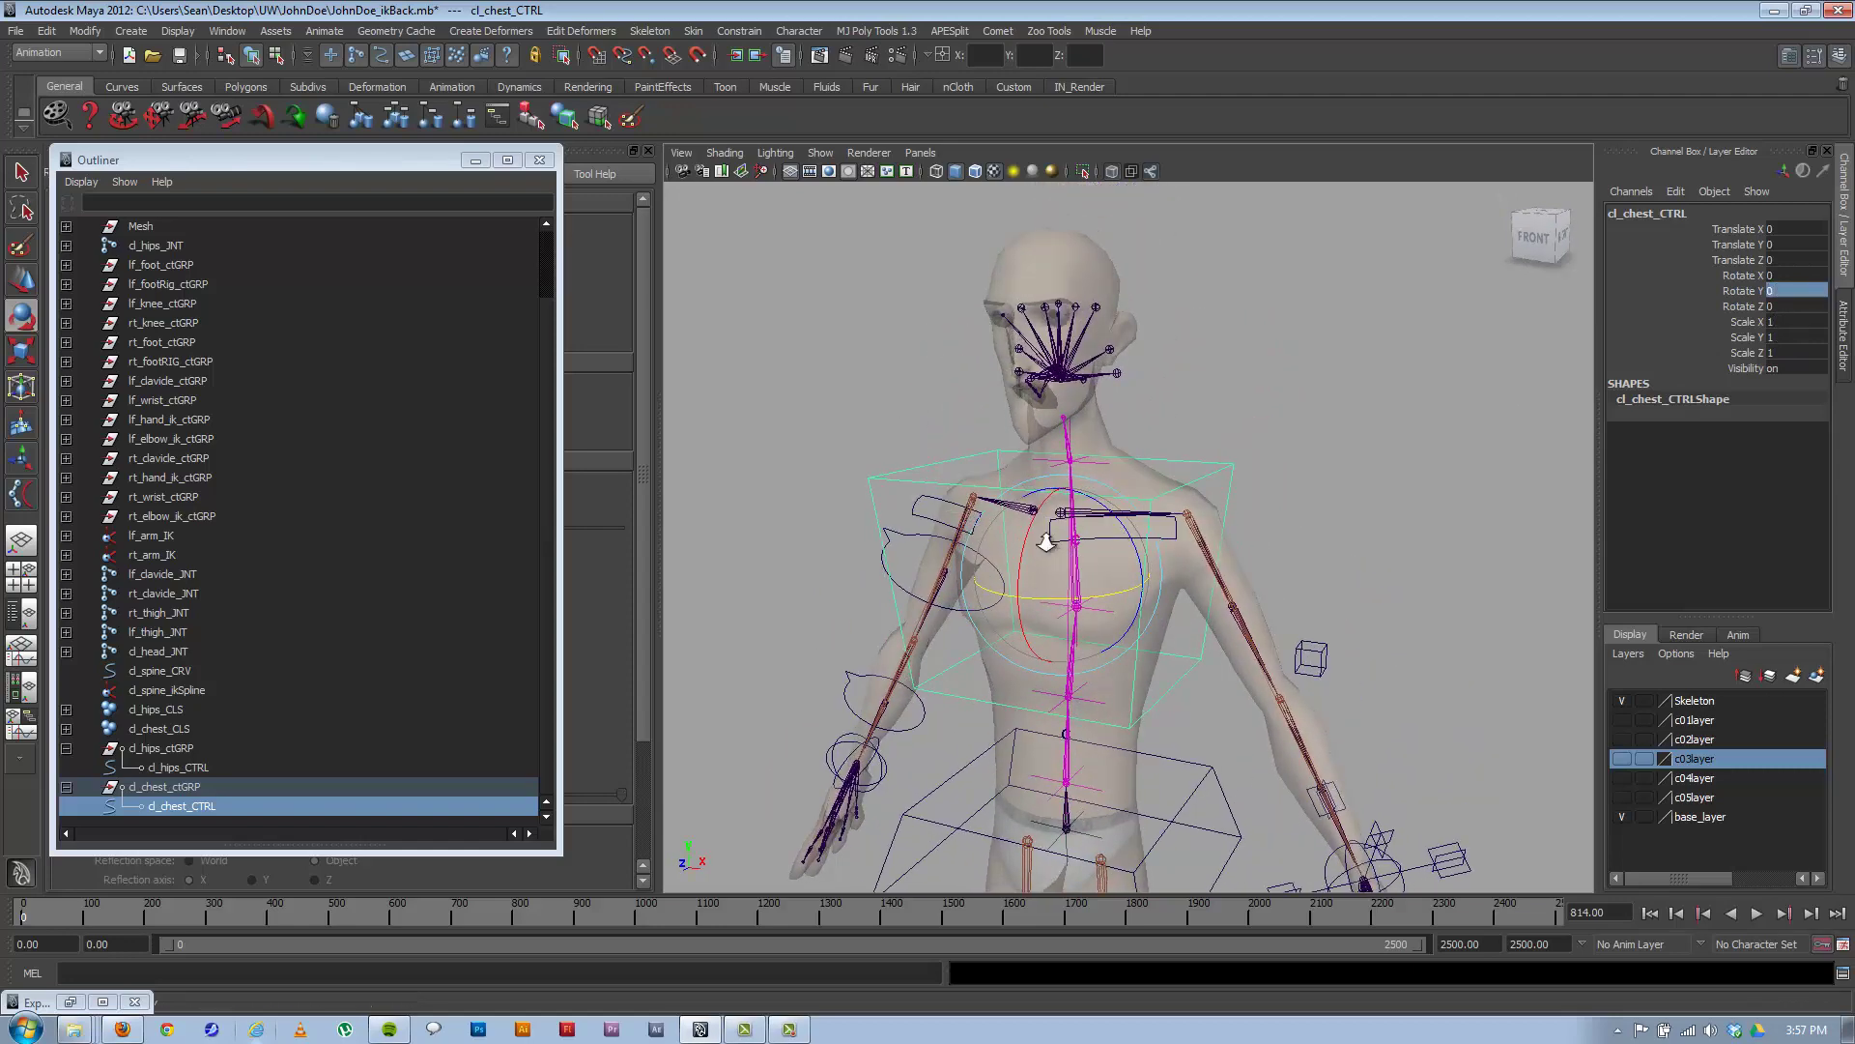
alt+right_drag(1046, 542, 1093, 533)
alt+middle_drag(995, 425, 1053, 595)
alt+drag(1053, 594, 1082, 575)
alt+right_drag(1150, 489, 1208, 451)
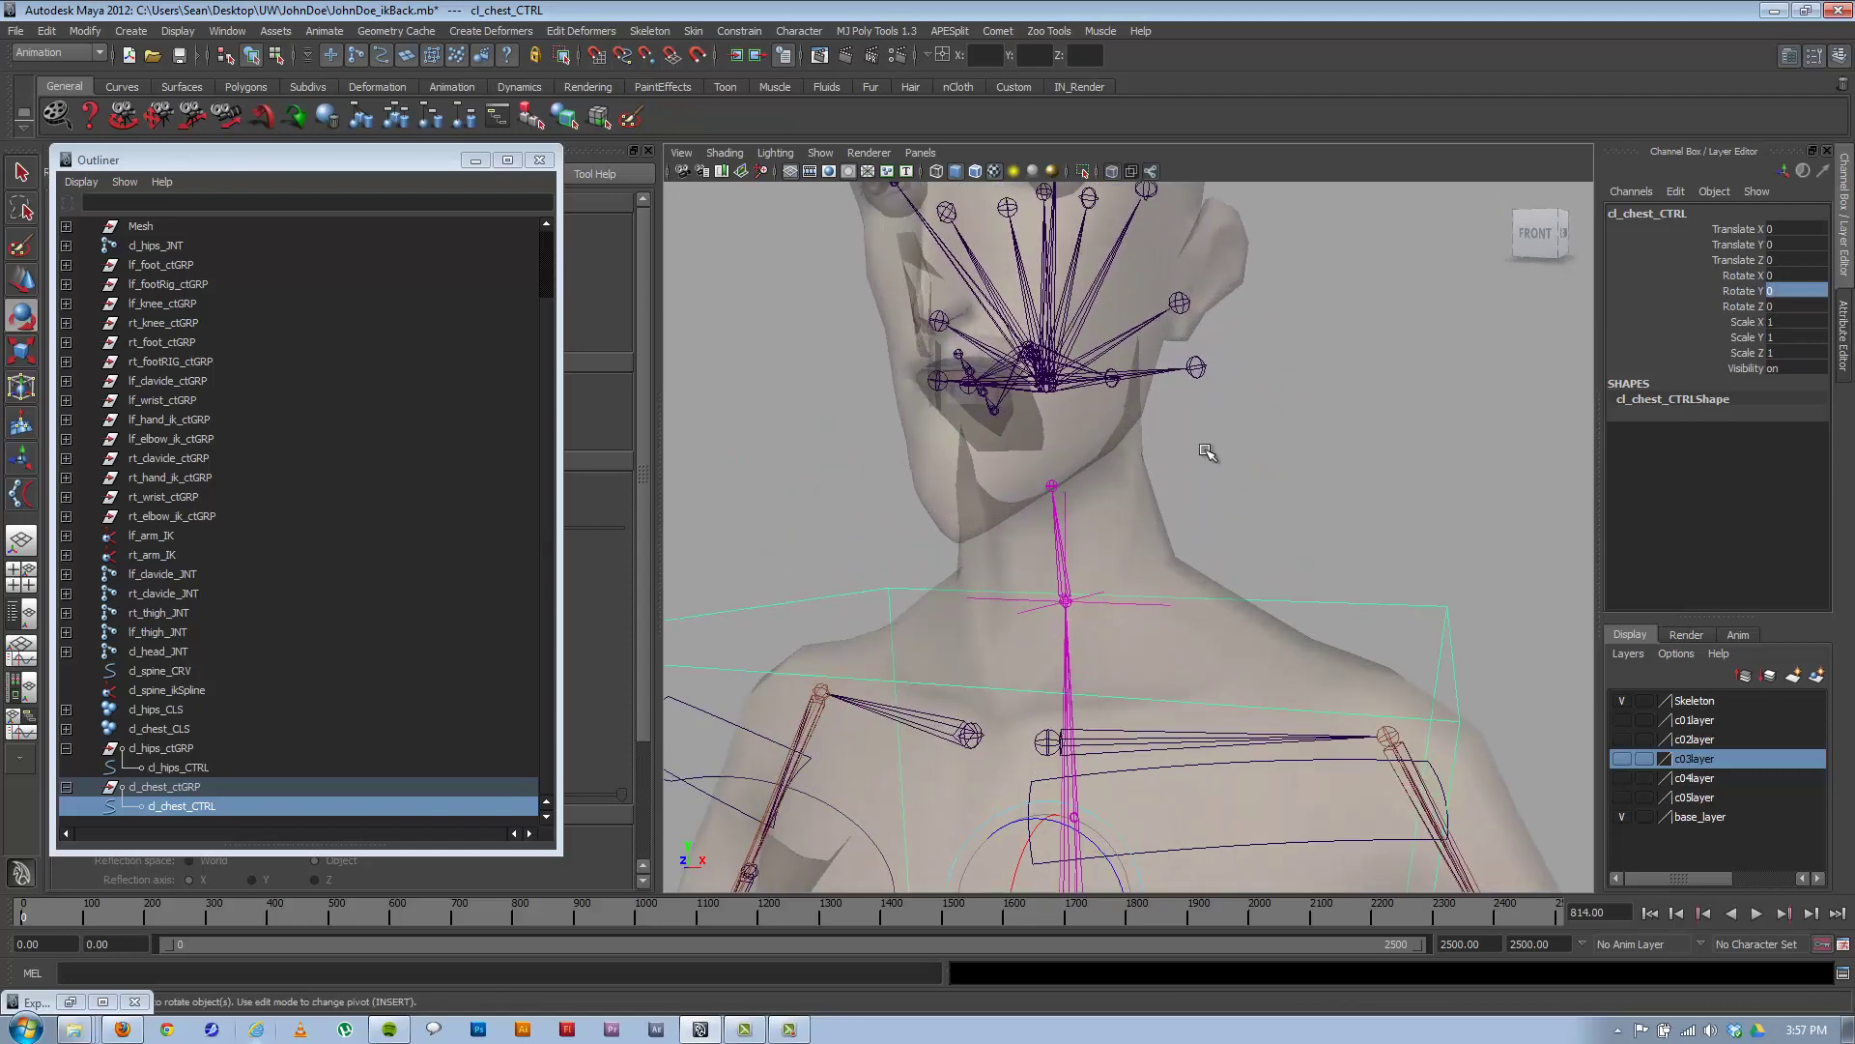
click(1149, 375)
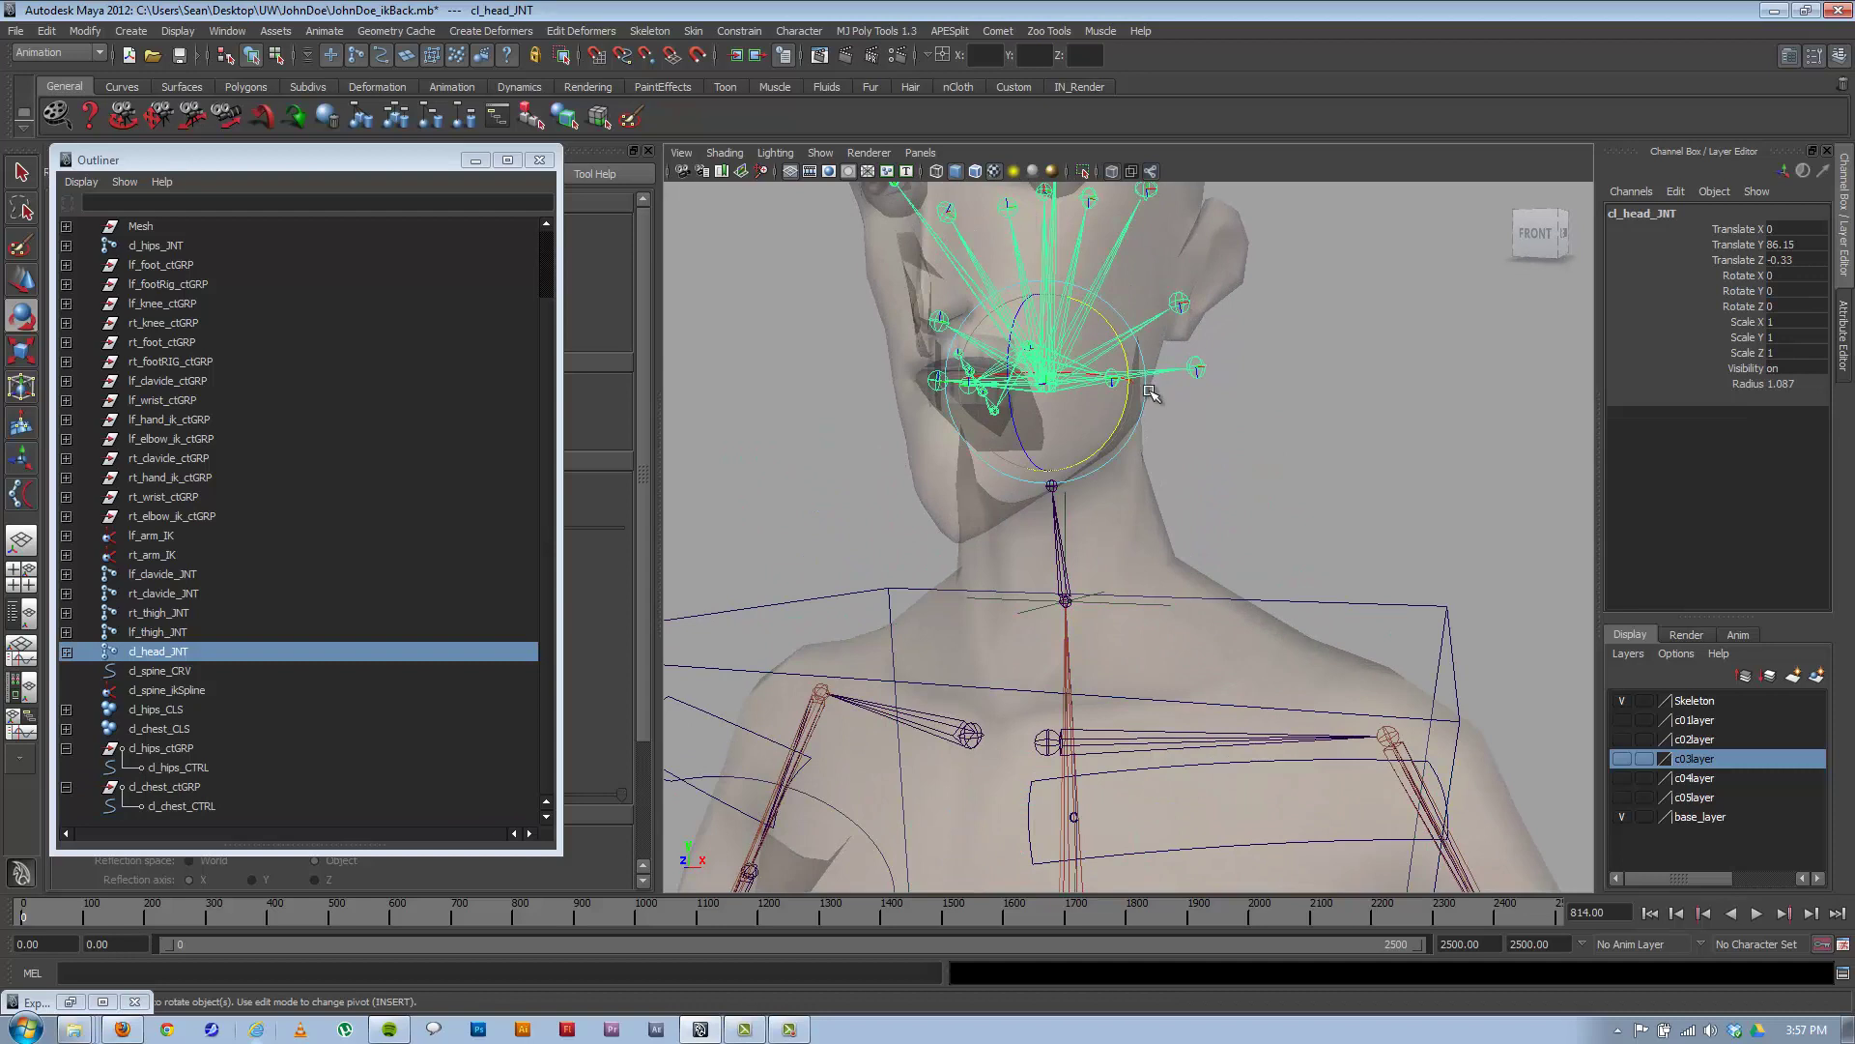
click(820, 153)
key(q)
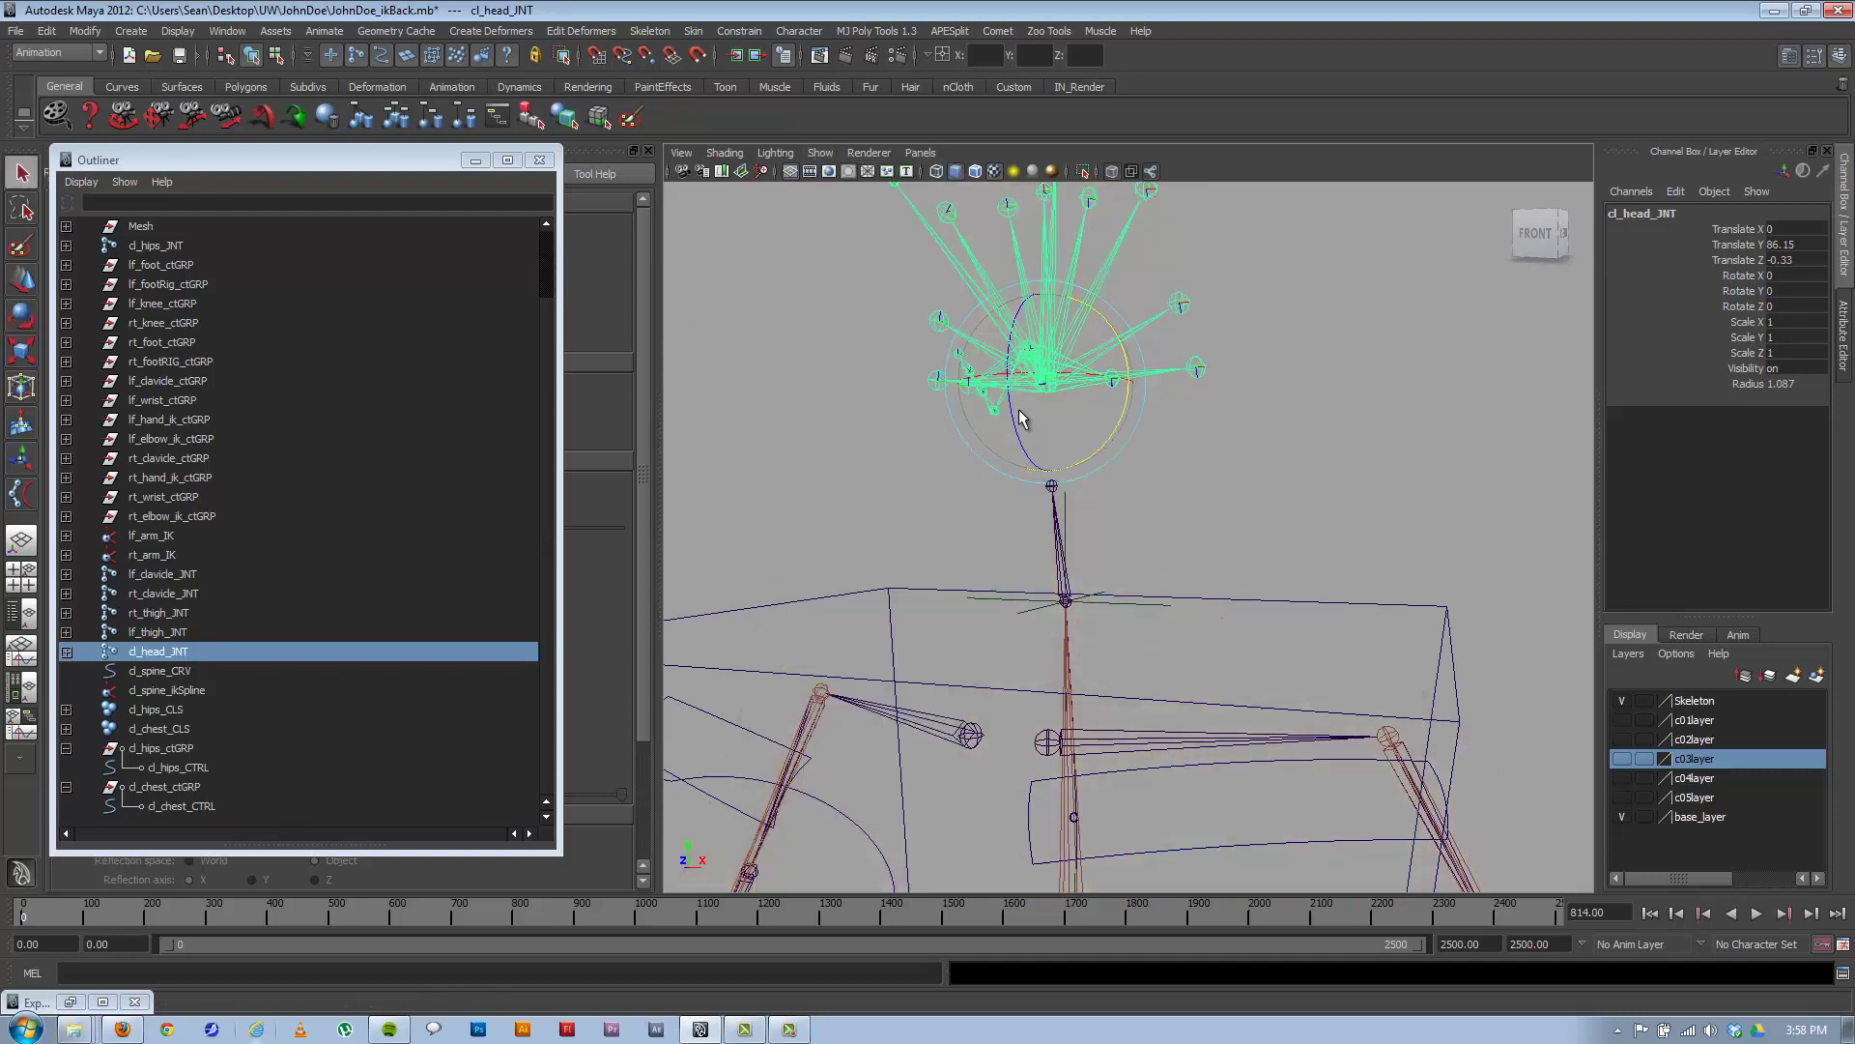
click(1052, 486)
key(p)
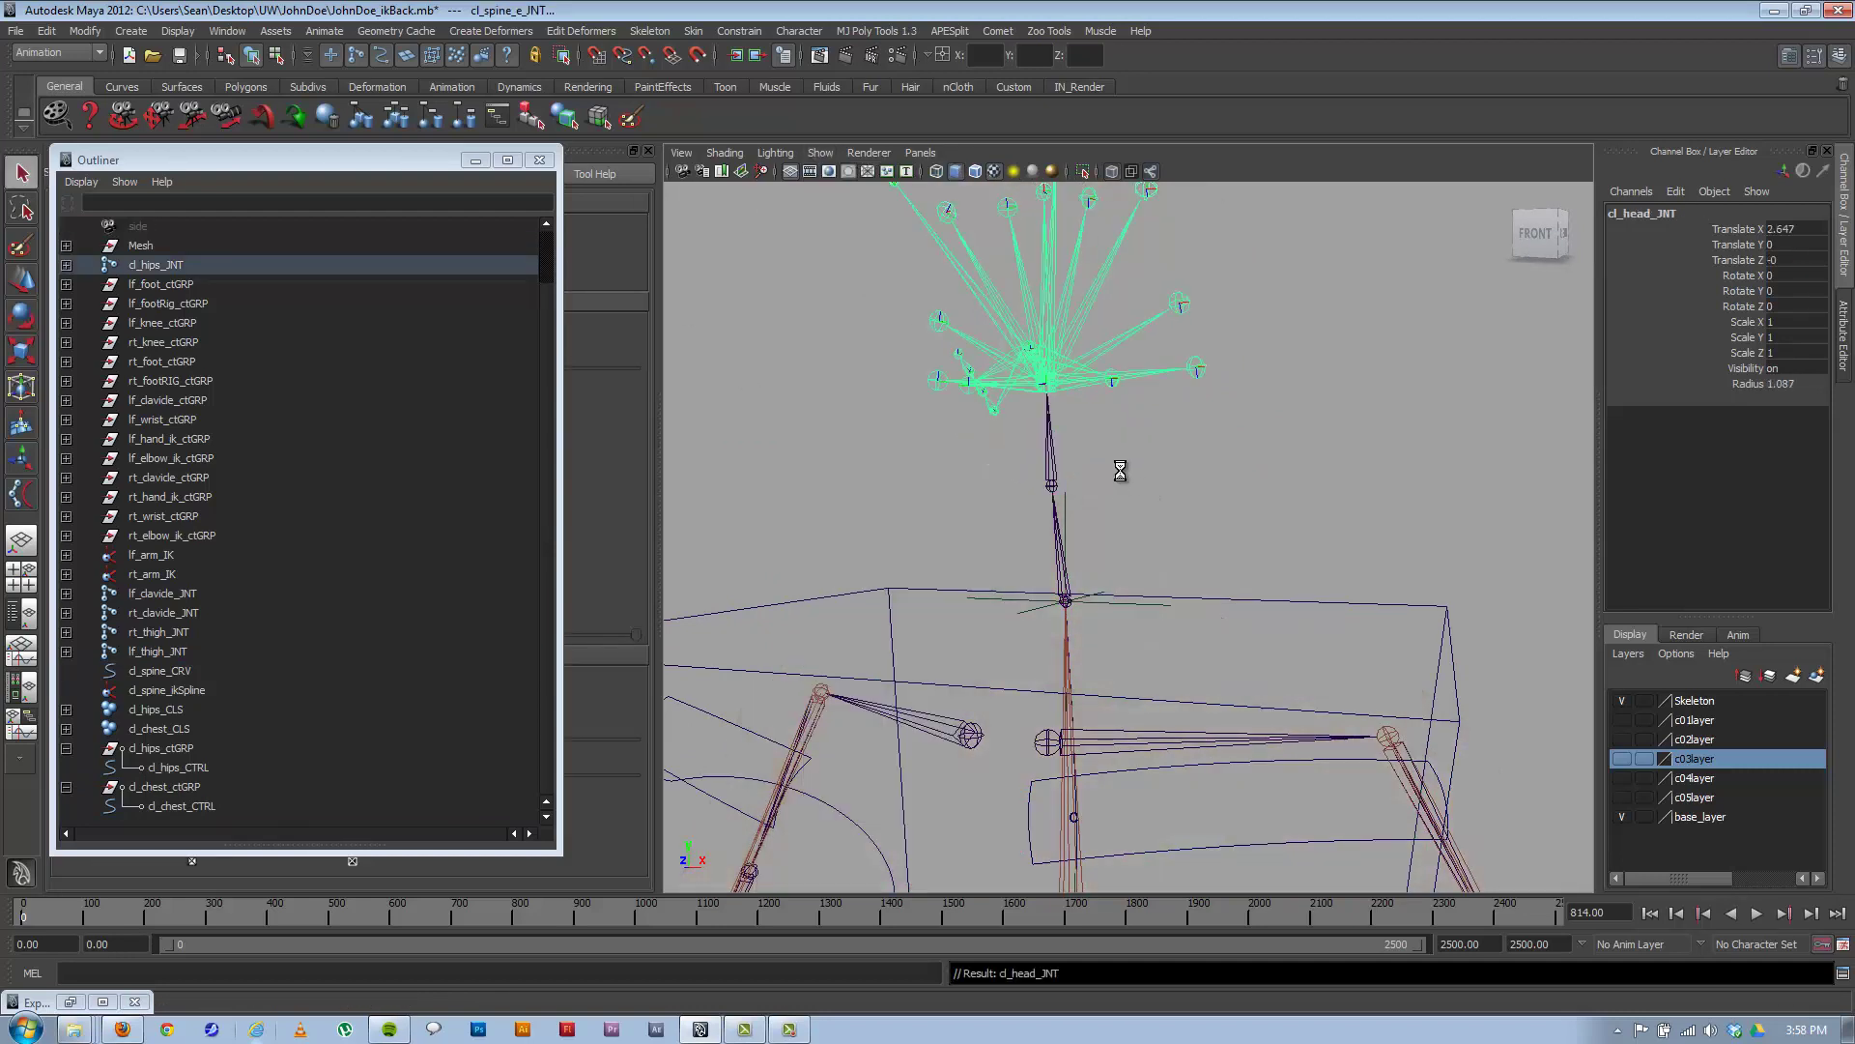
Parent both clavicle joints, lf_clavicle_JNT and rt_clavicle_JNT, to the spine joint in the middle of the chest.
alt+middle_drag(1056, 640, 1103, 416)
click(1080, 462)
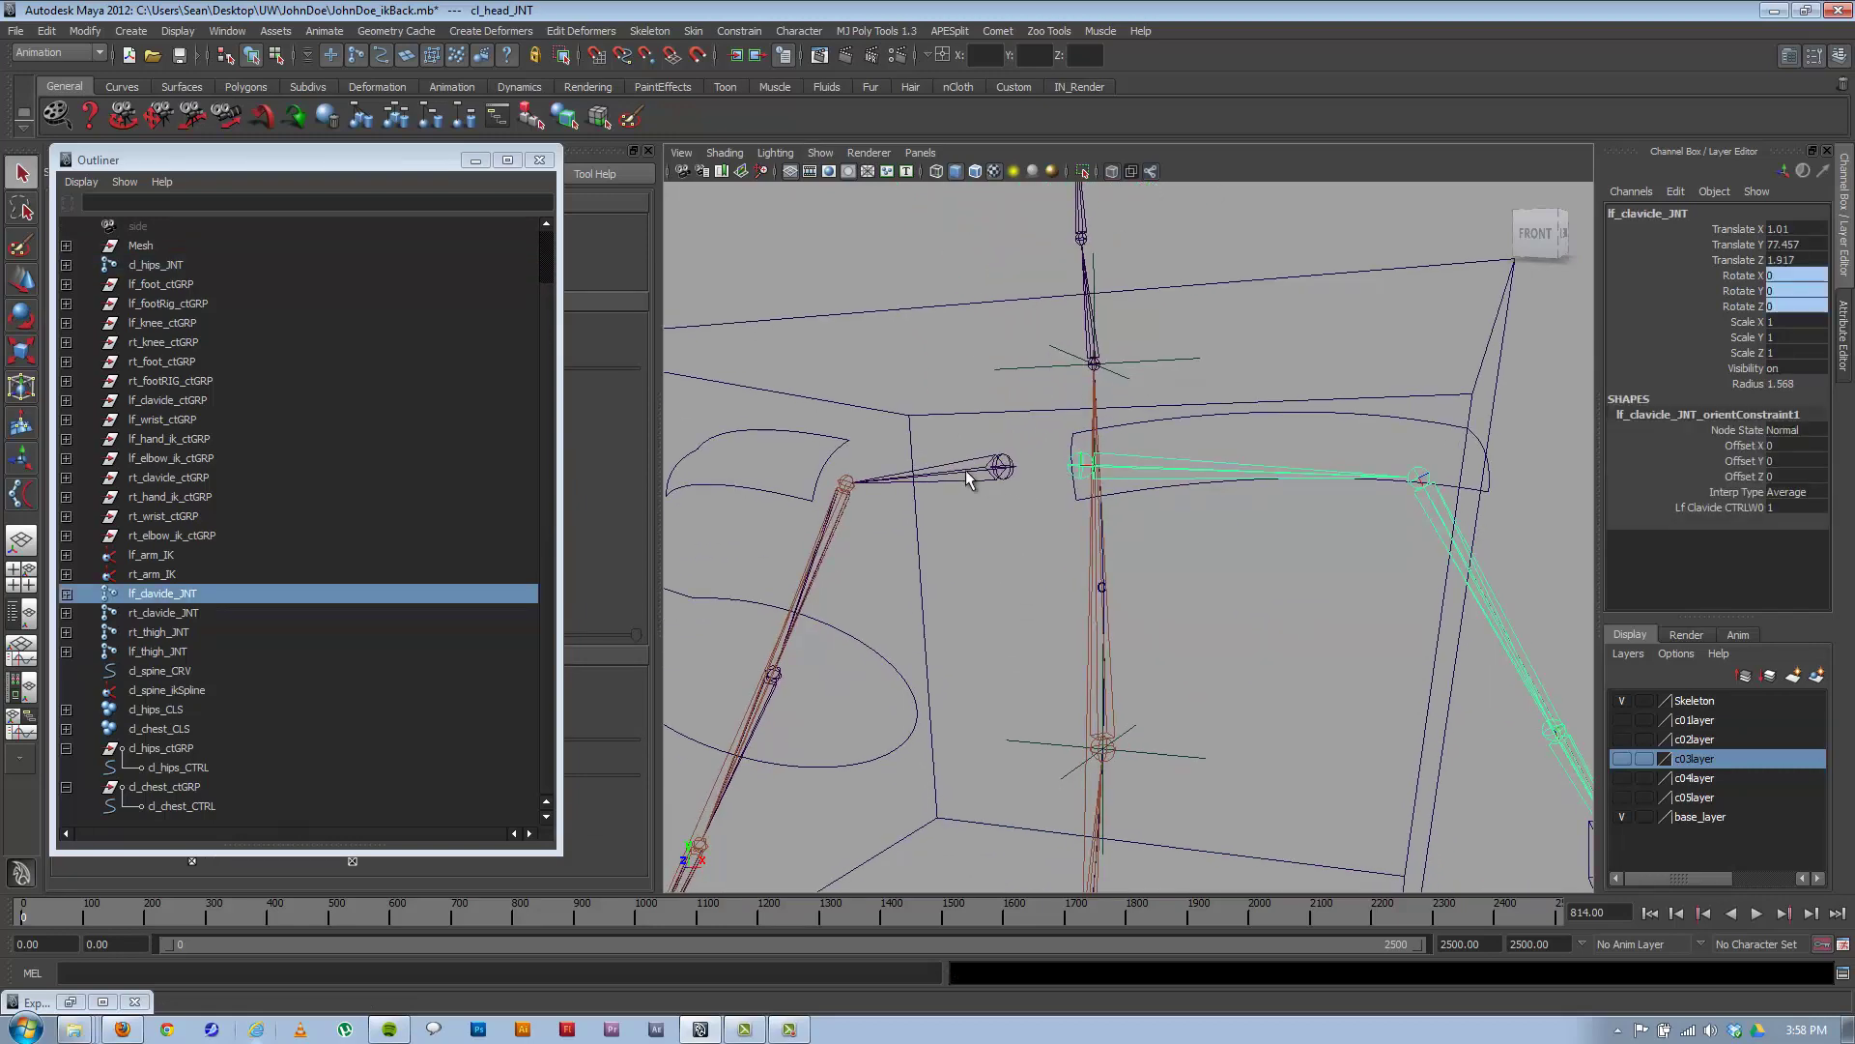
shift+click(1007, 467)
alt+drag(1007, 467, 1067, 537)
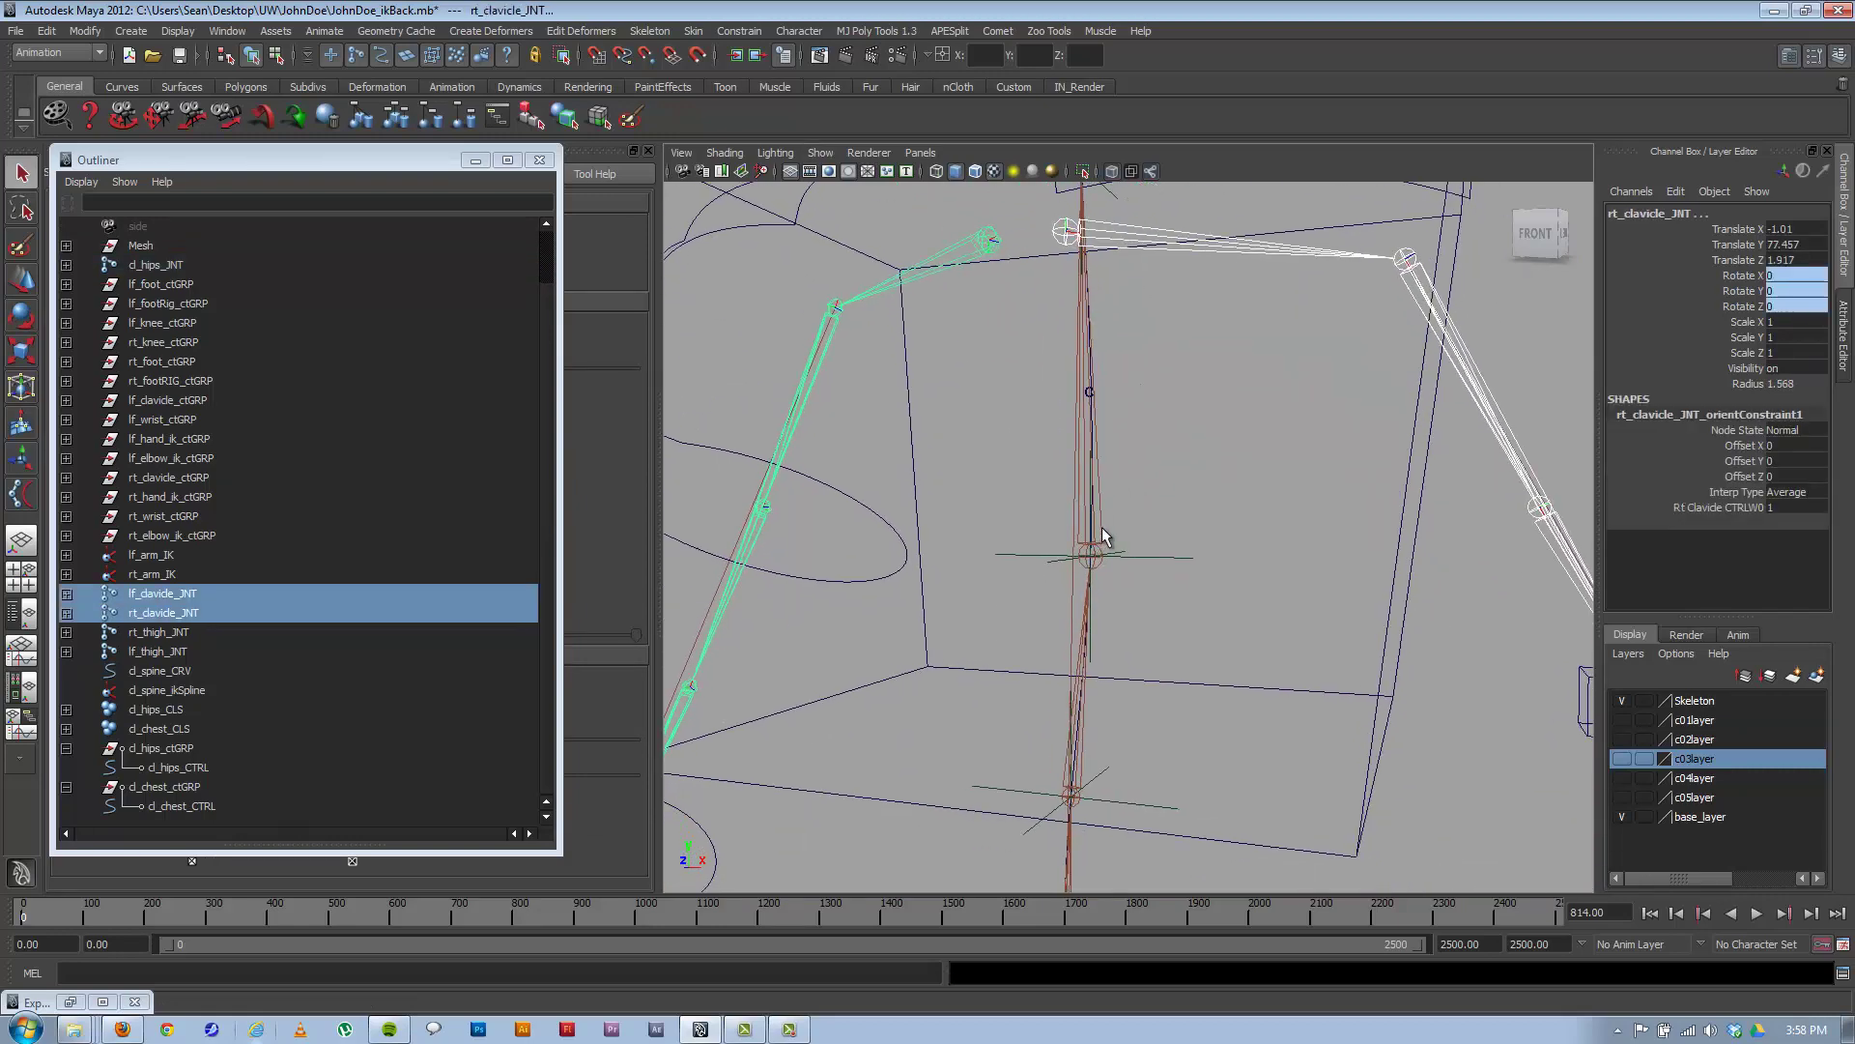
shift+click(1105, 537)
key(p)
Parent lf_thigh_JNT and rt_thigh_JNT to cl_hips_JNT.
alt+right_drag(1246, 586, 720, 541)
alt+middle_drag(1200, 638, 1174, 544)
alt+right_drag(1174, 544, 1132, 671)
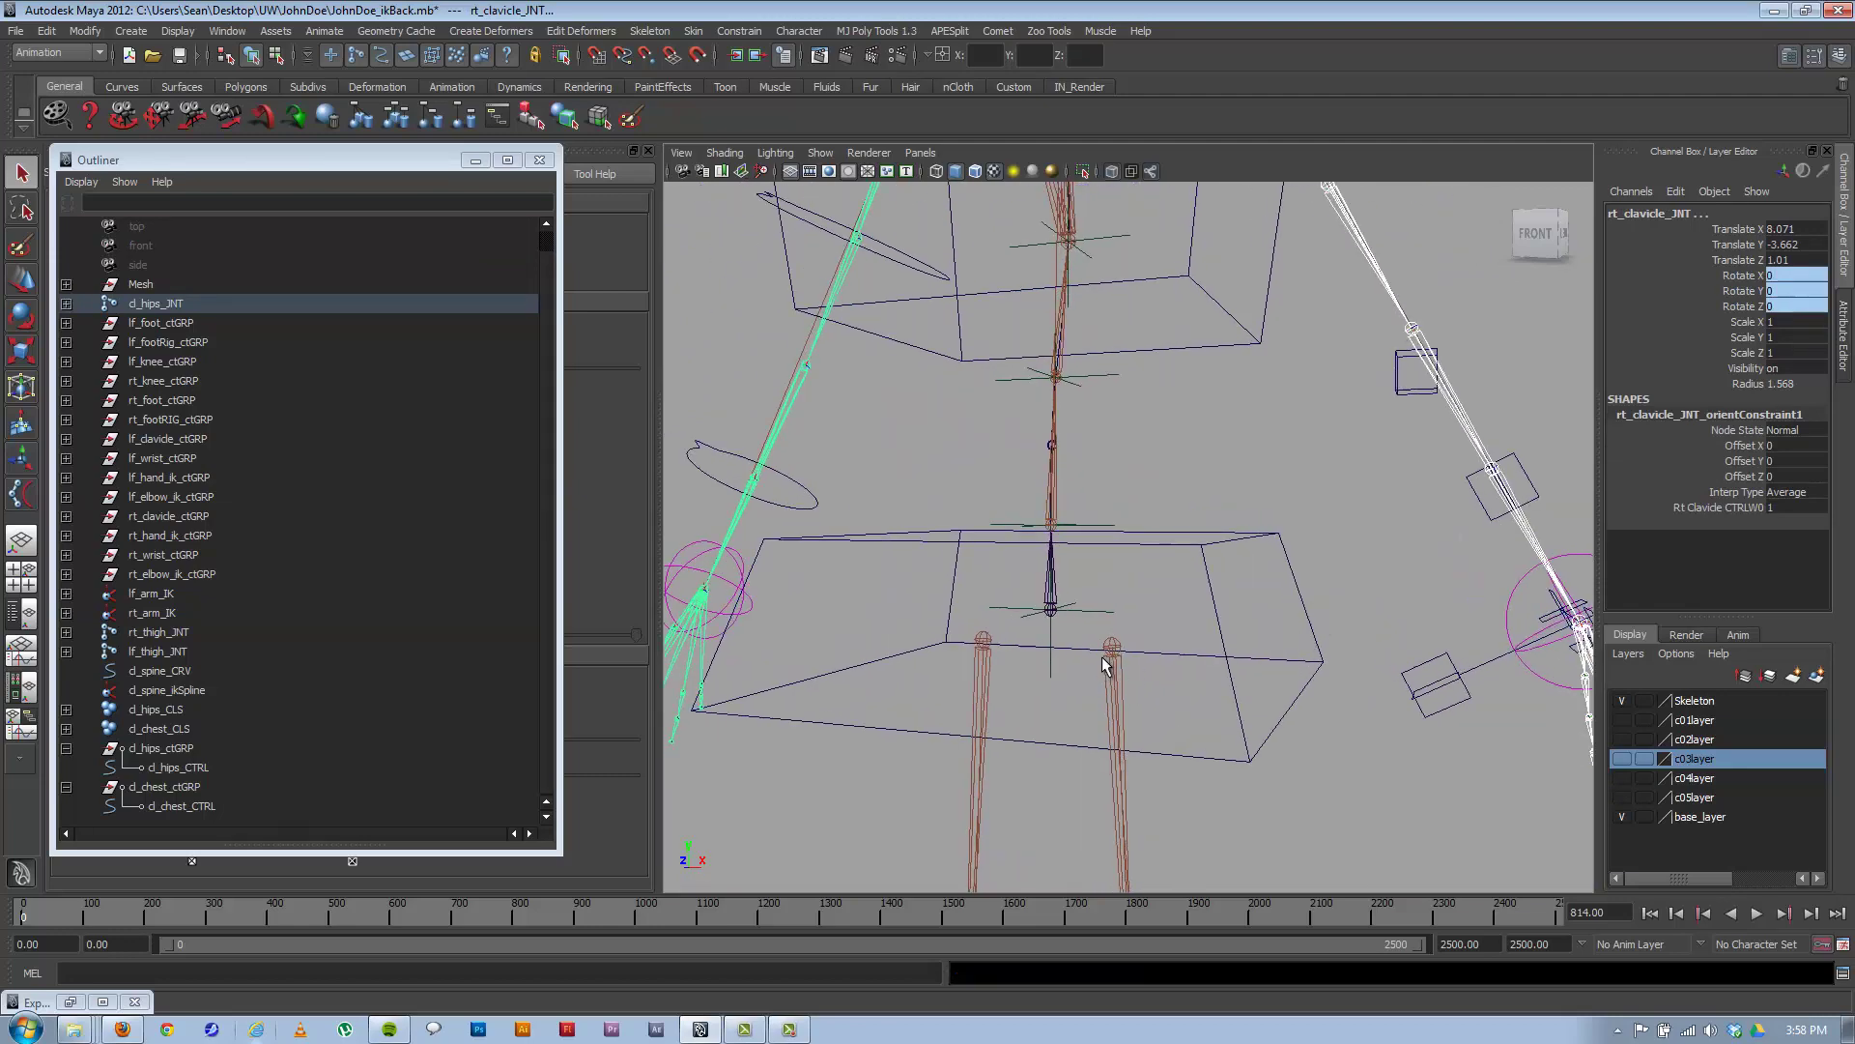
click(1109, 663)
shift+click(986, 648)
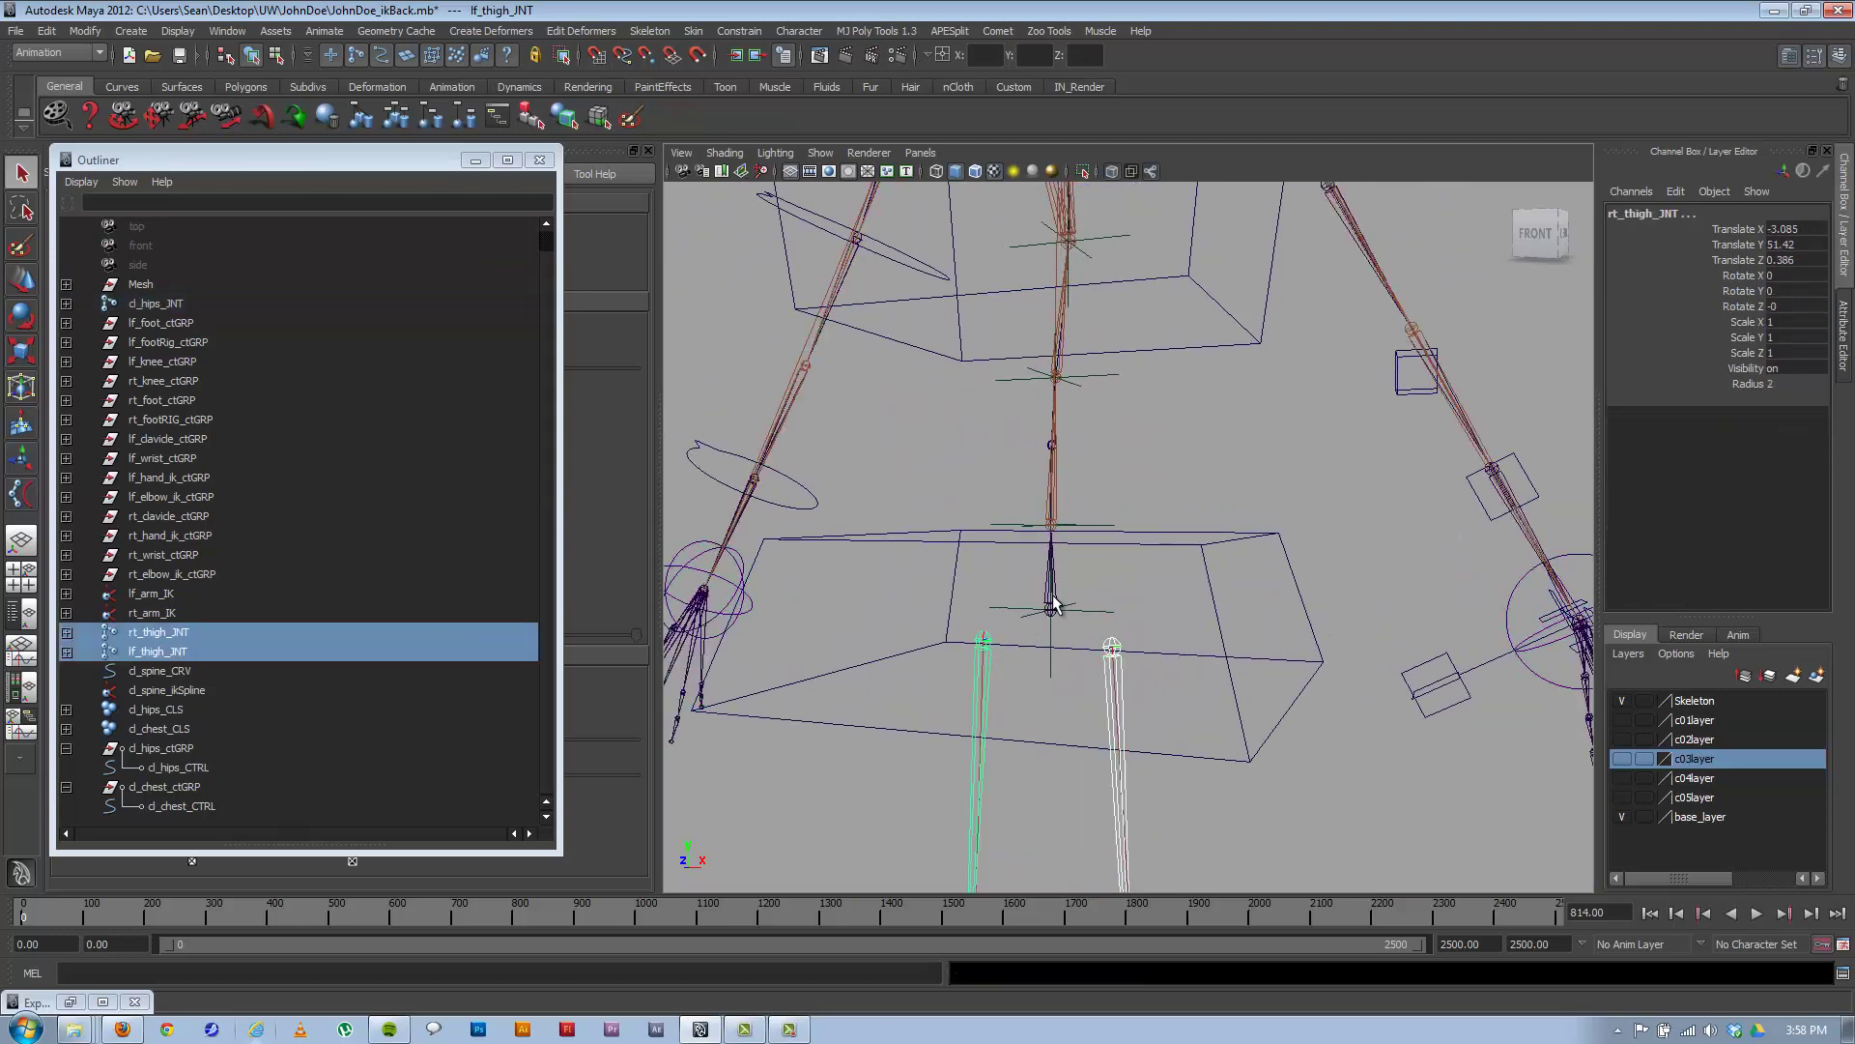
shift+click(1050, 601)
key(p)
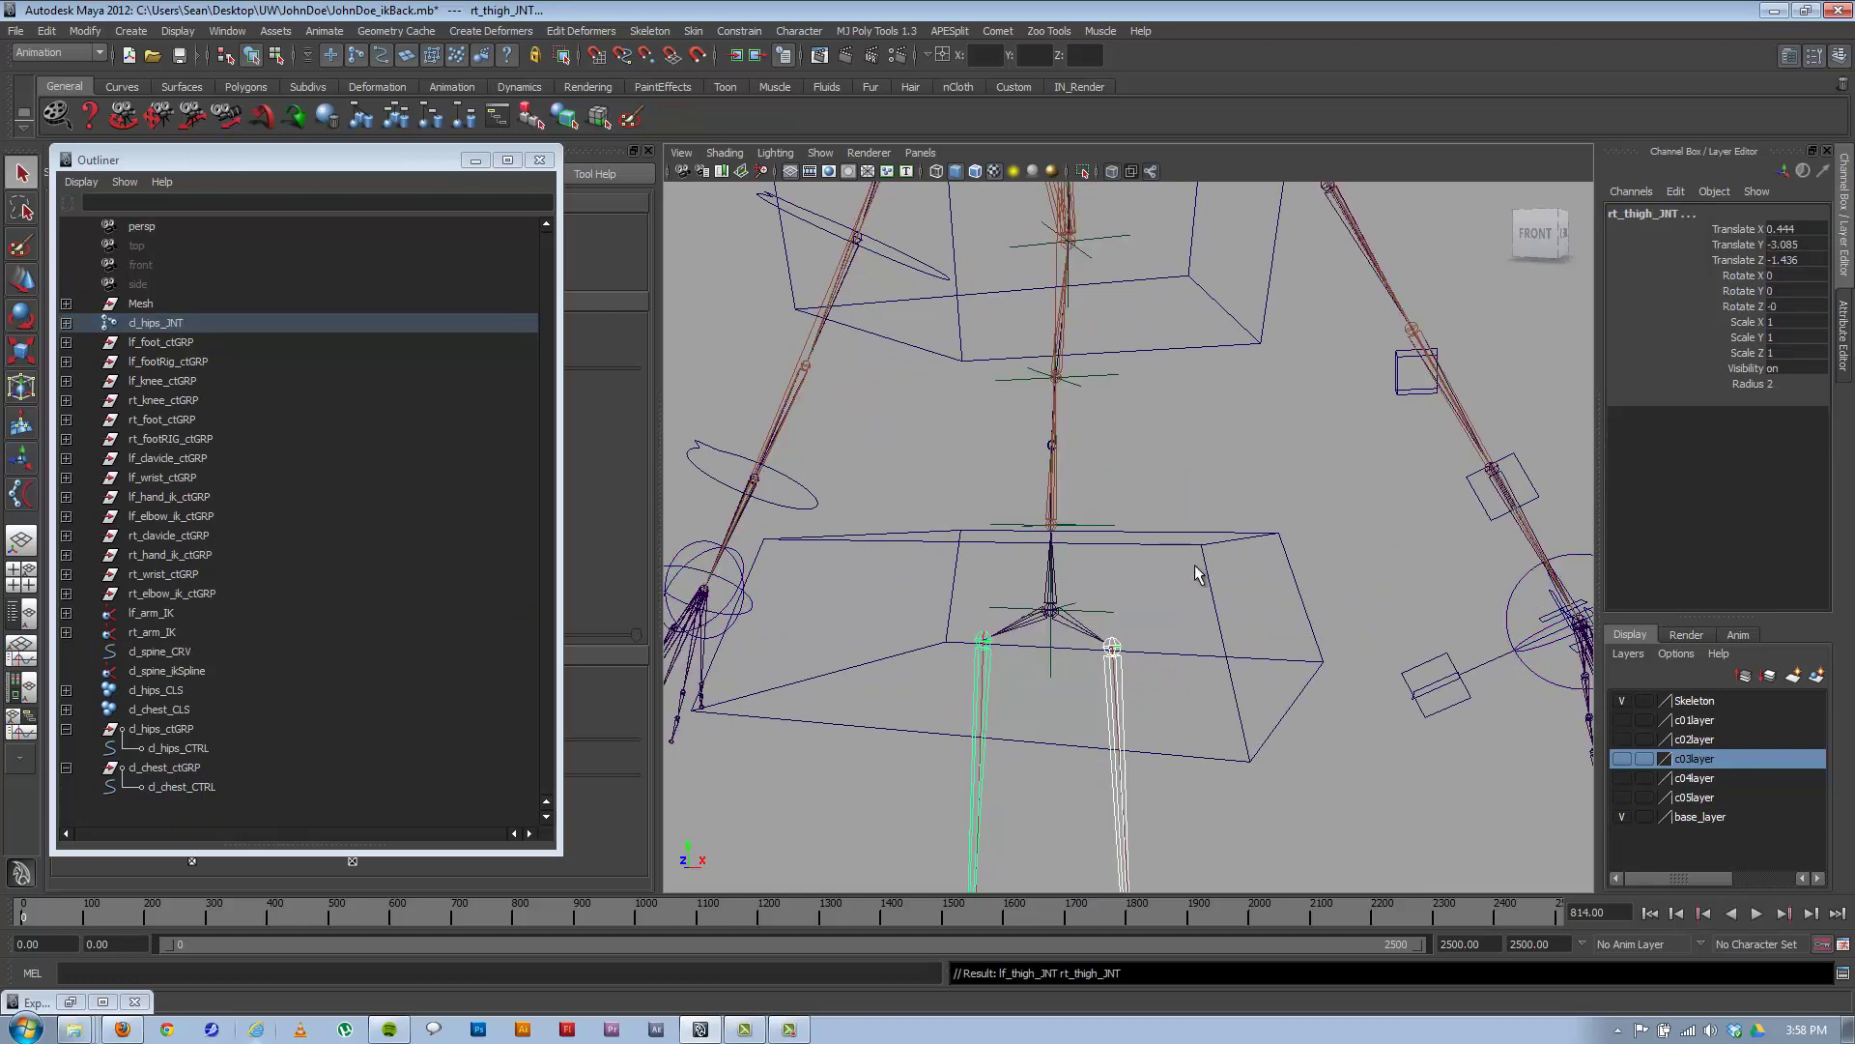
Test the connected skeleton by rotating and moving cl_hips_CTRL, and undo the changes.
alt+right_drag(1215, 568, 860, 464)
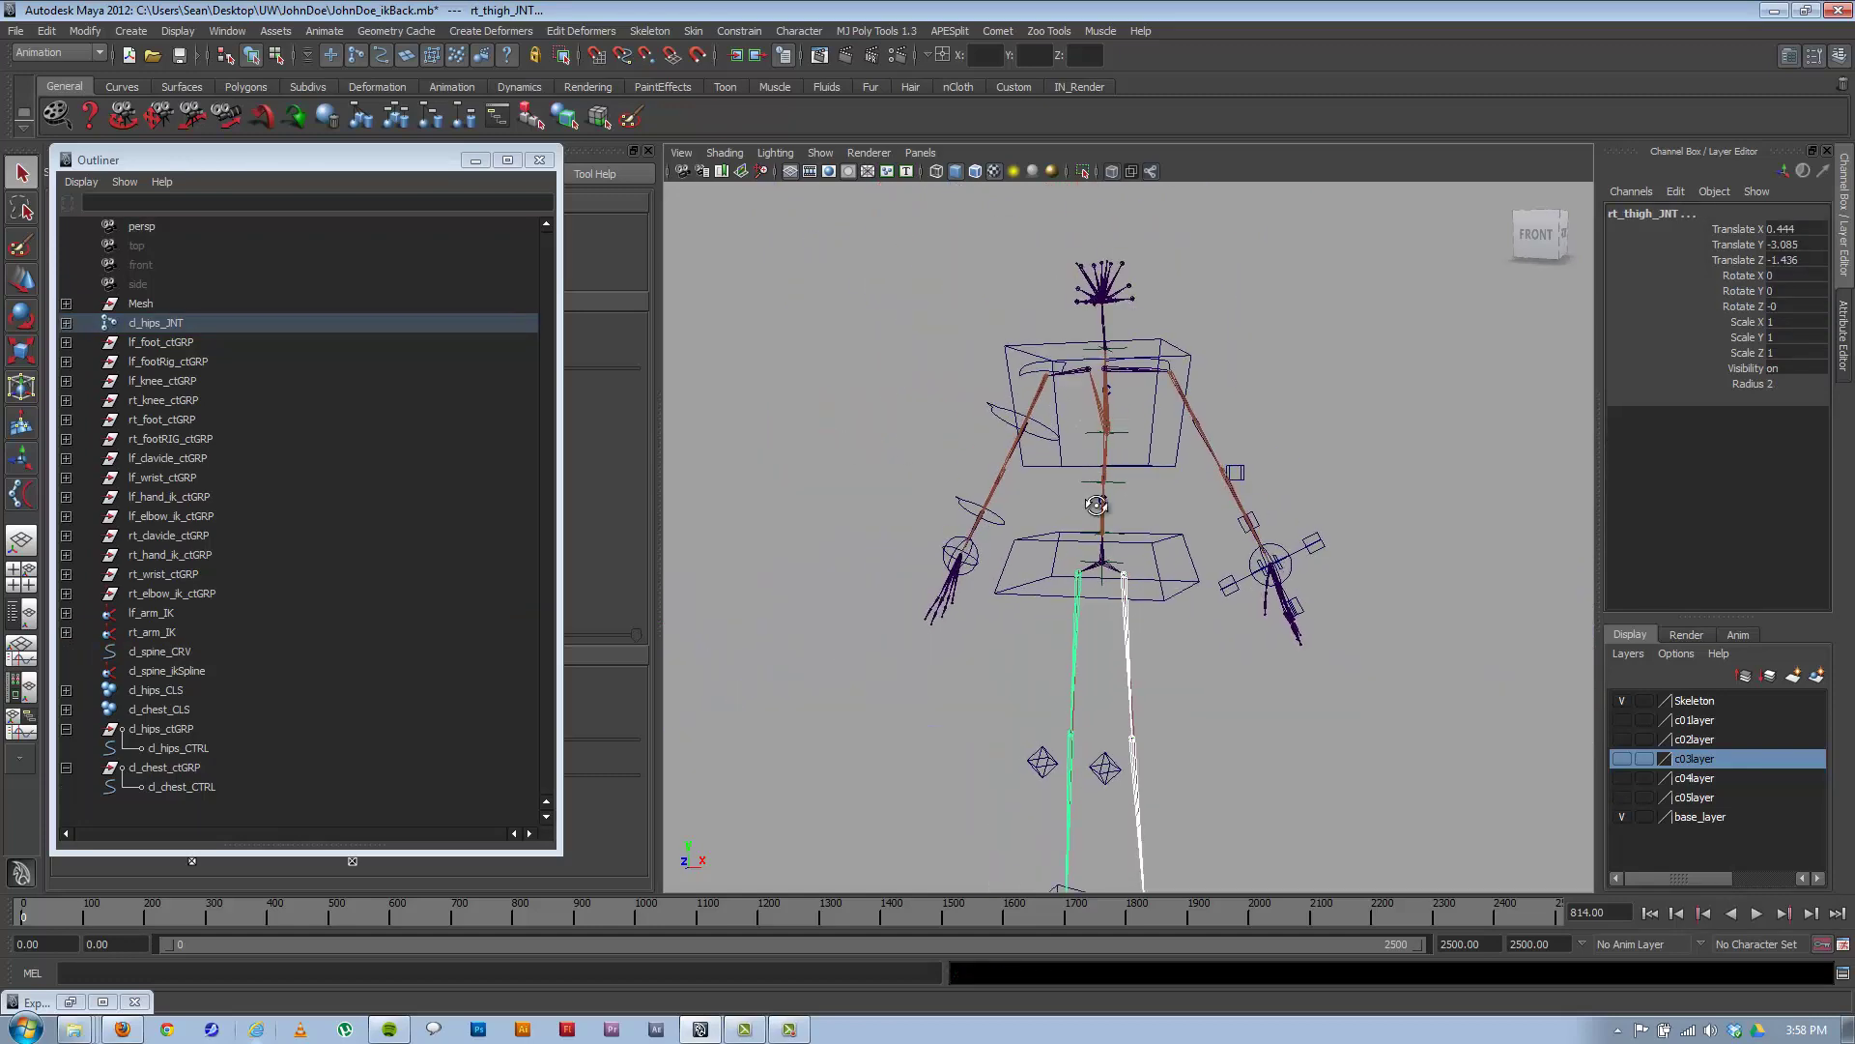
click(1155, 554)
alt+drag(1155, 555, 1137, 604)
key(e)
key(ctrl+z)
key(w)
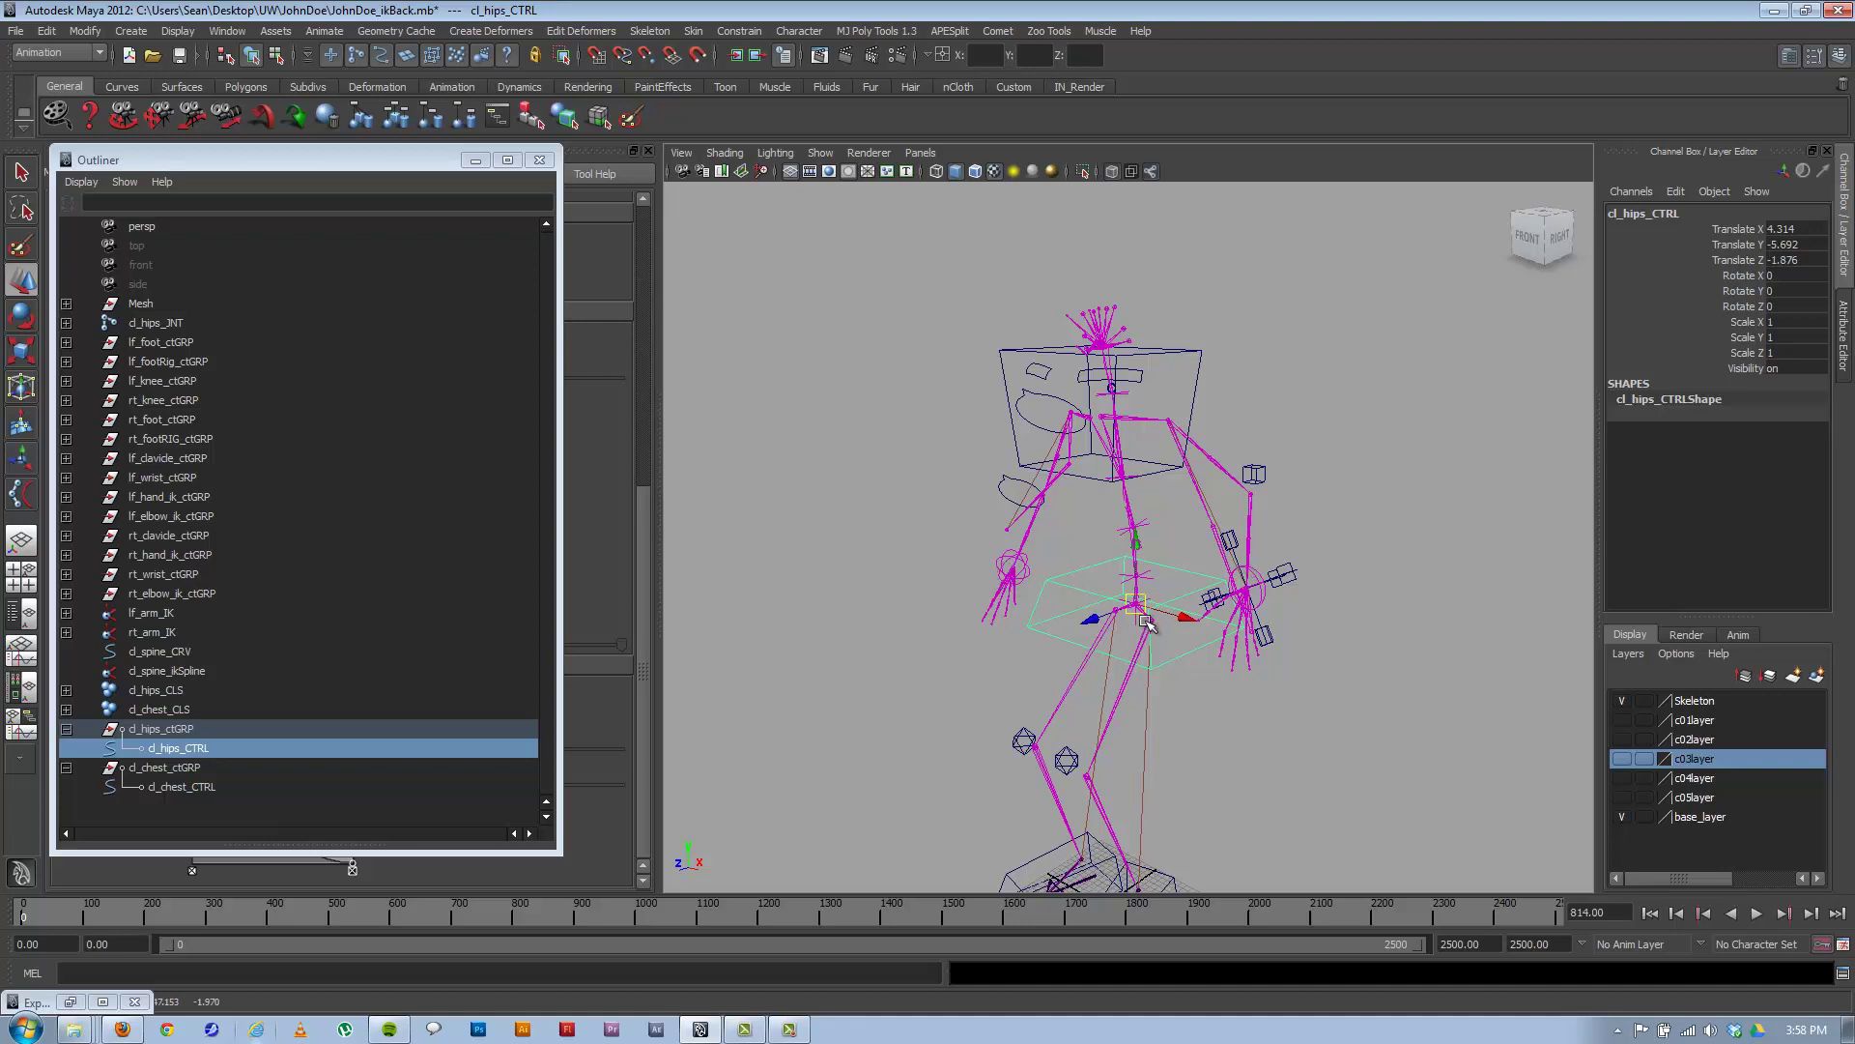
drag(1136, 604, 1111, 547)
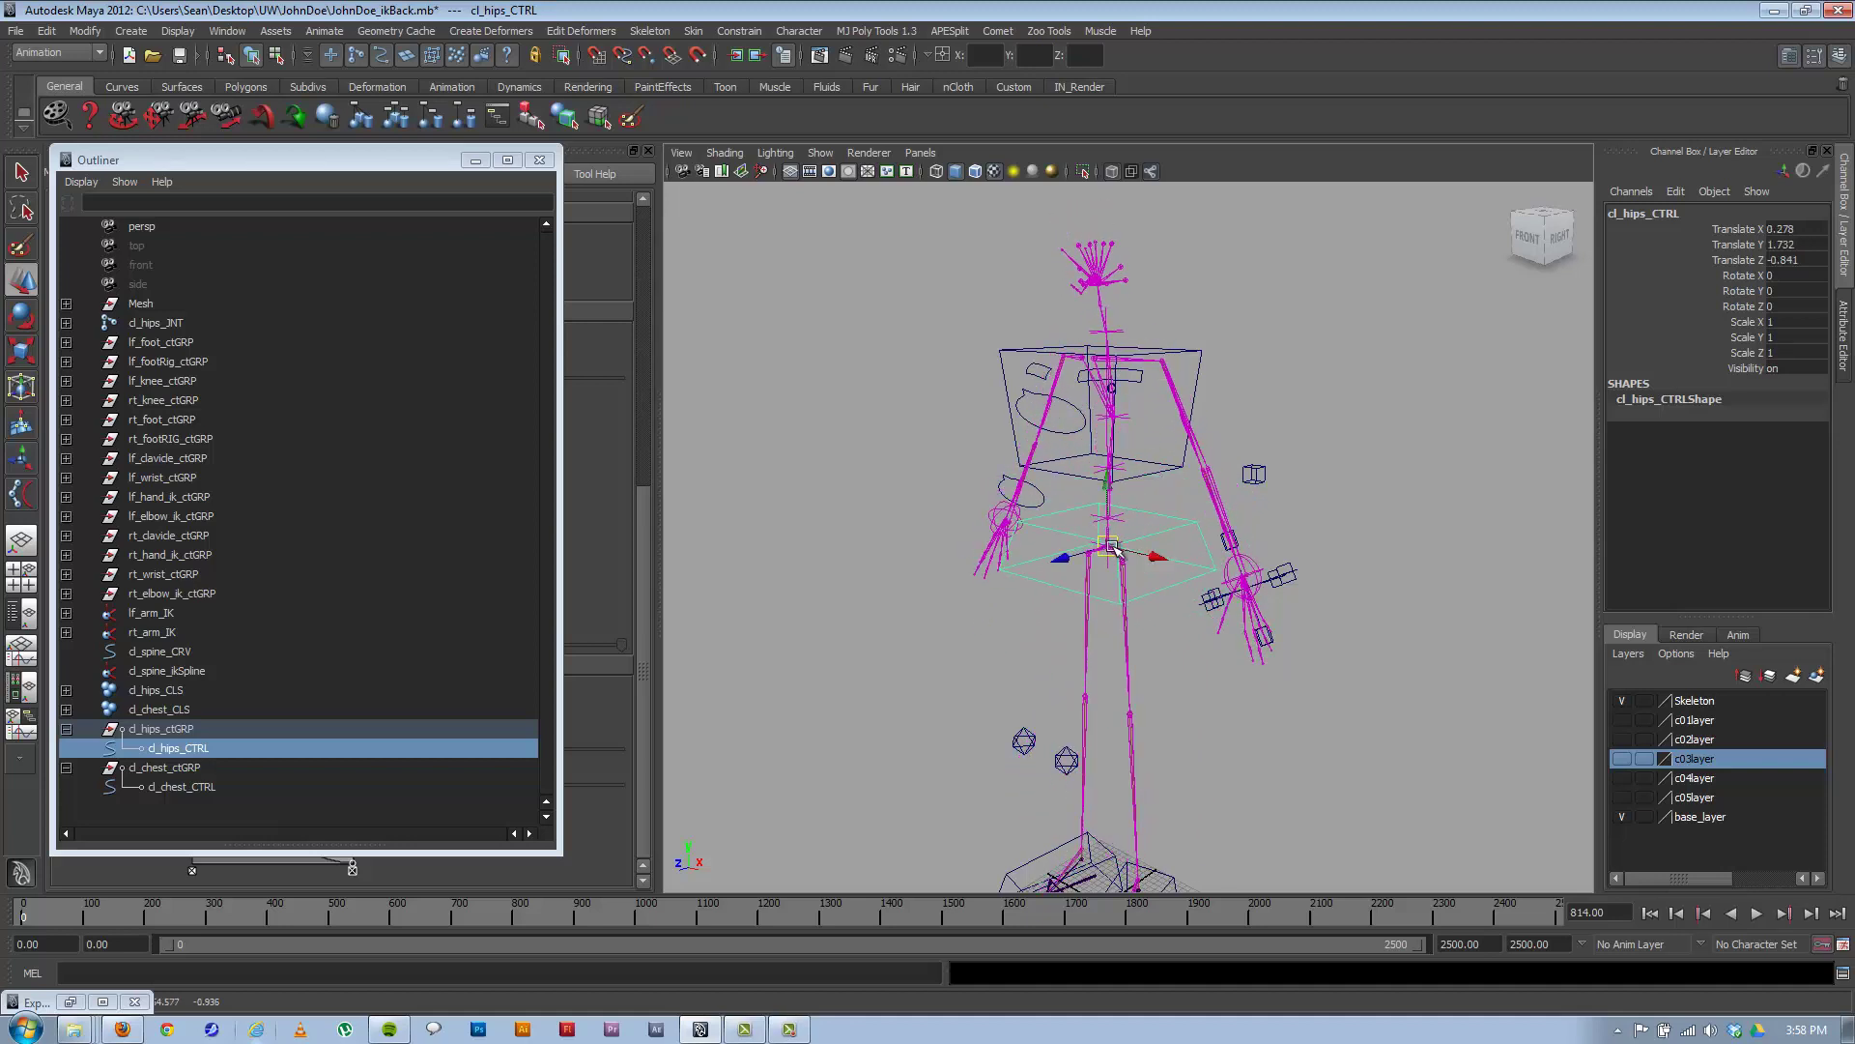
key(ctrl+z)
key(ctrl+z)
Test the upper body by moving cl_chest_CTRL freely, undo the move and clear the selection.
click(1196, 353)
drag(1101, 409, 1198, 379)
key(ctrl+z)
alt+drag(1068, 464, 1172, 444)
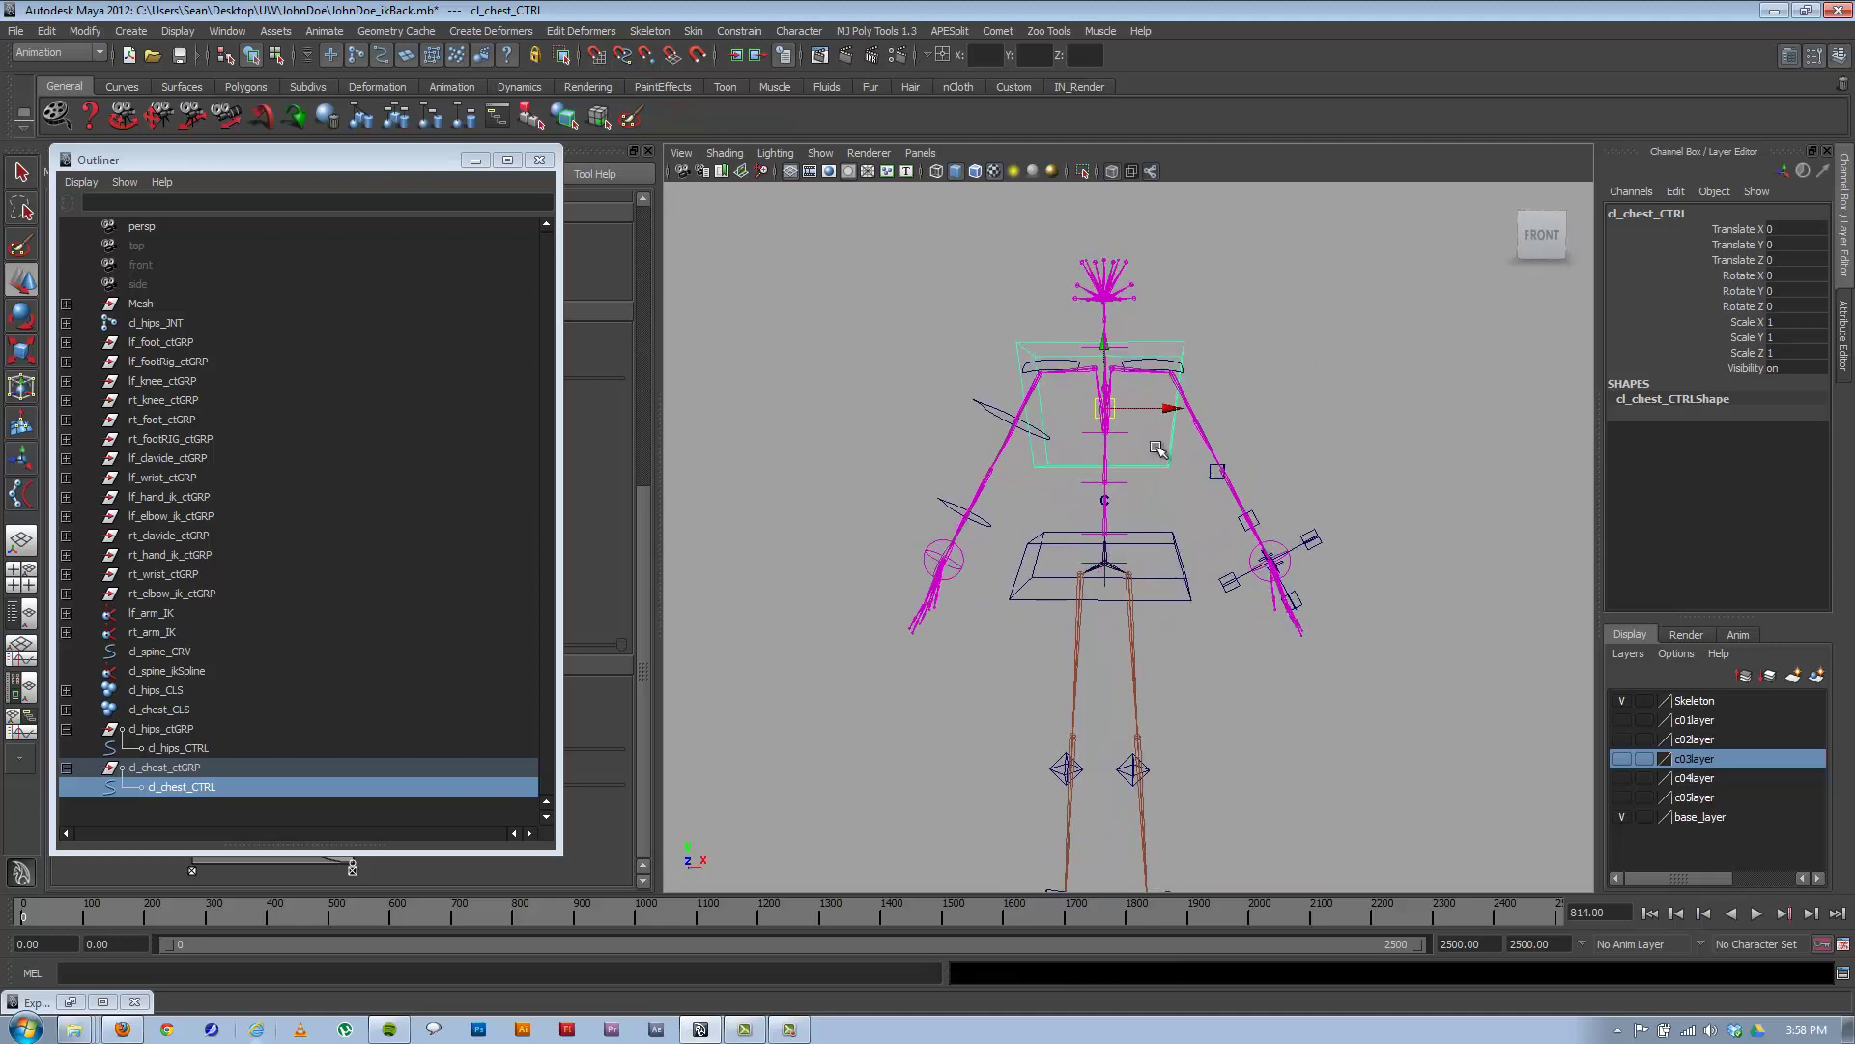
alt+right_drag(1172, 443, 1089, 489)
alt+drag(1140, 485, 1110, 504)
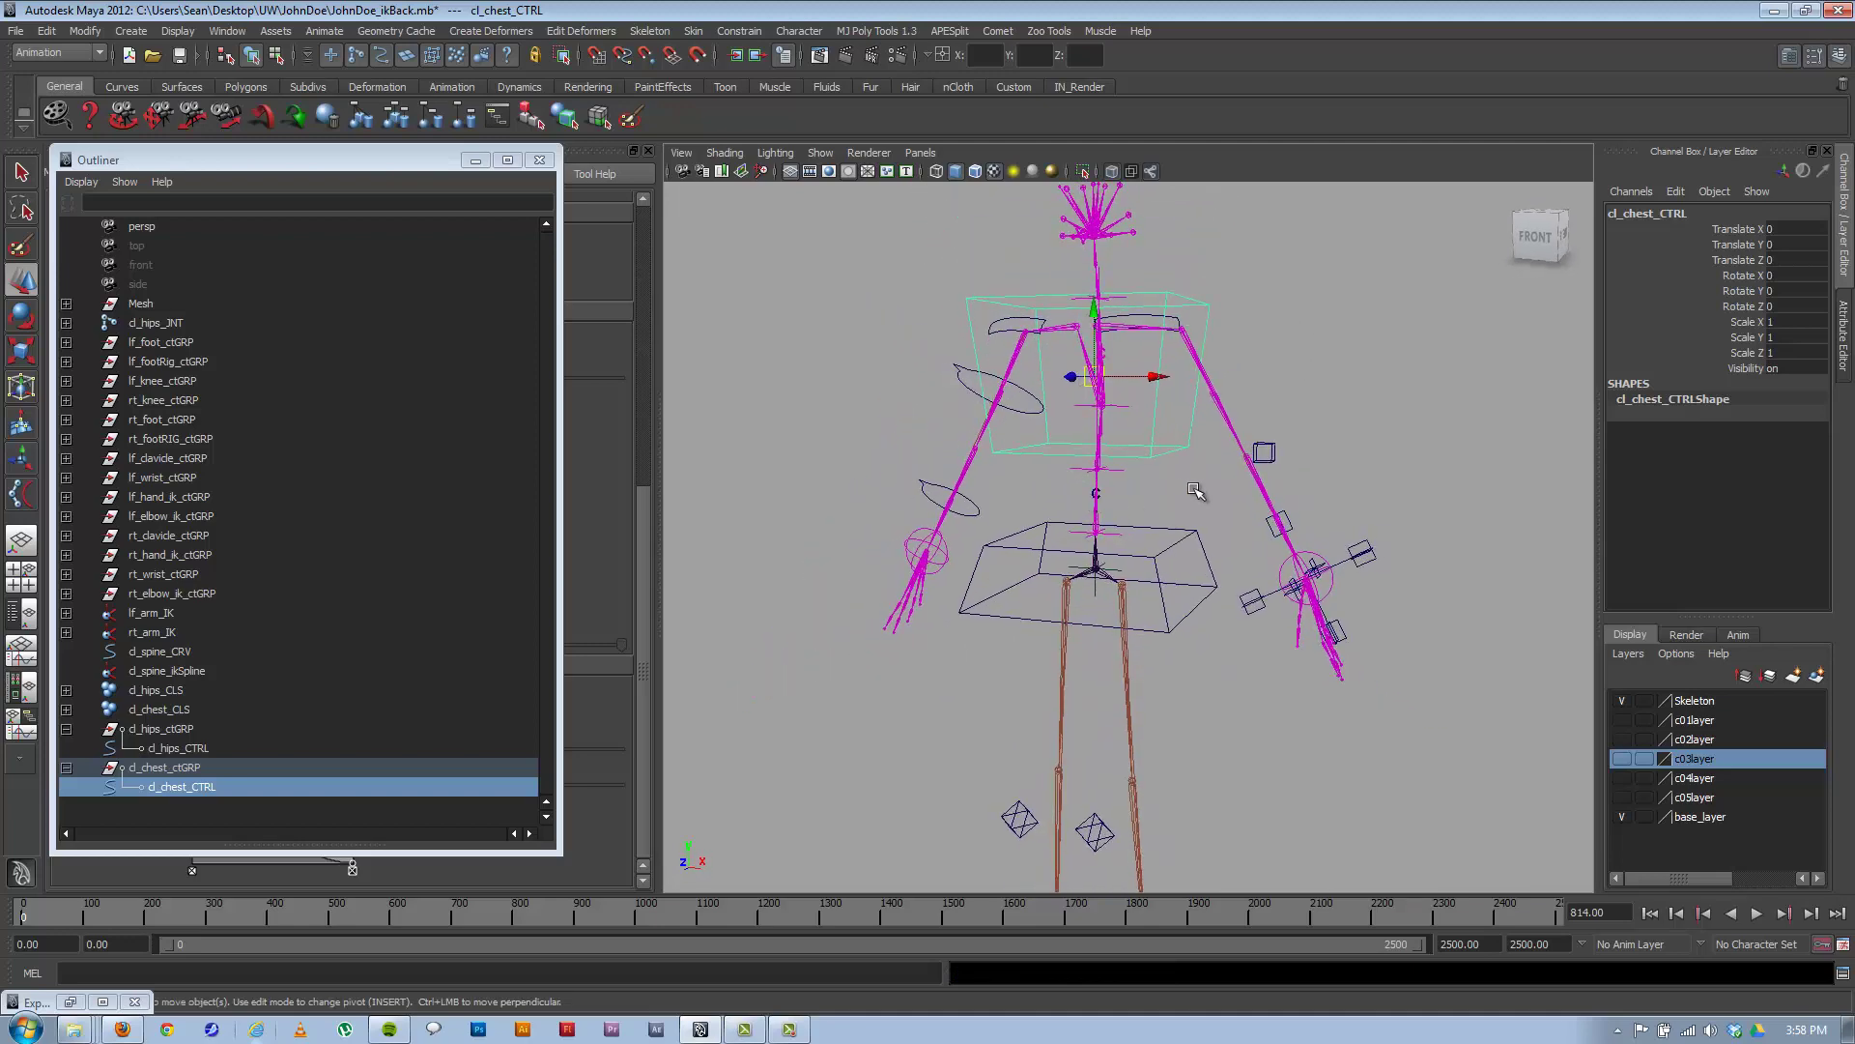
click(1144, 530)
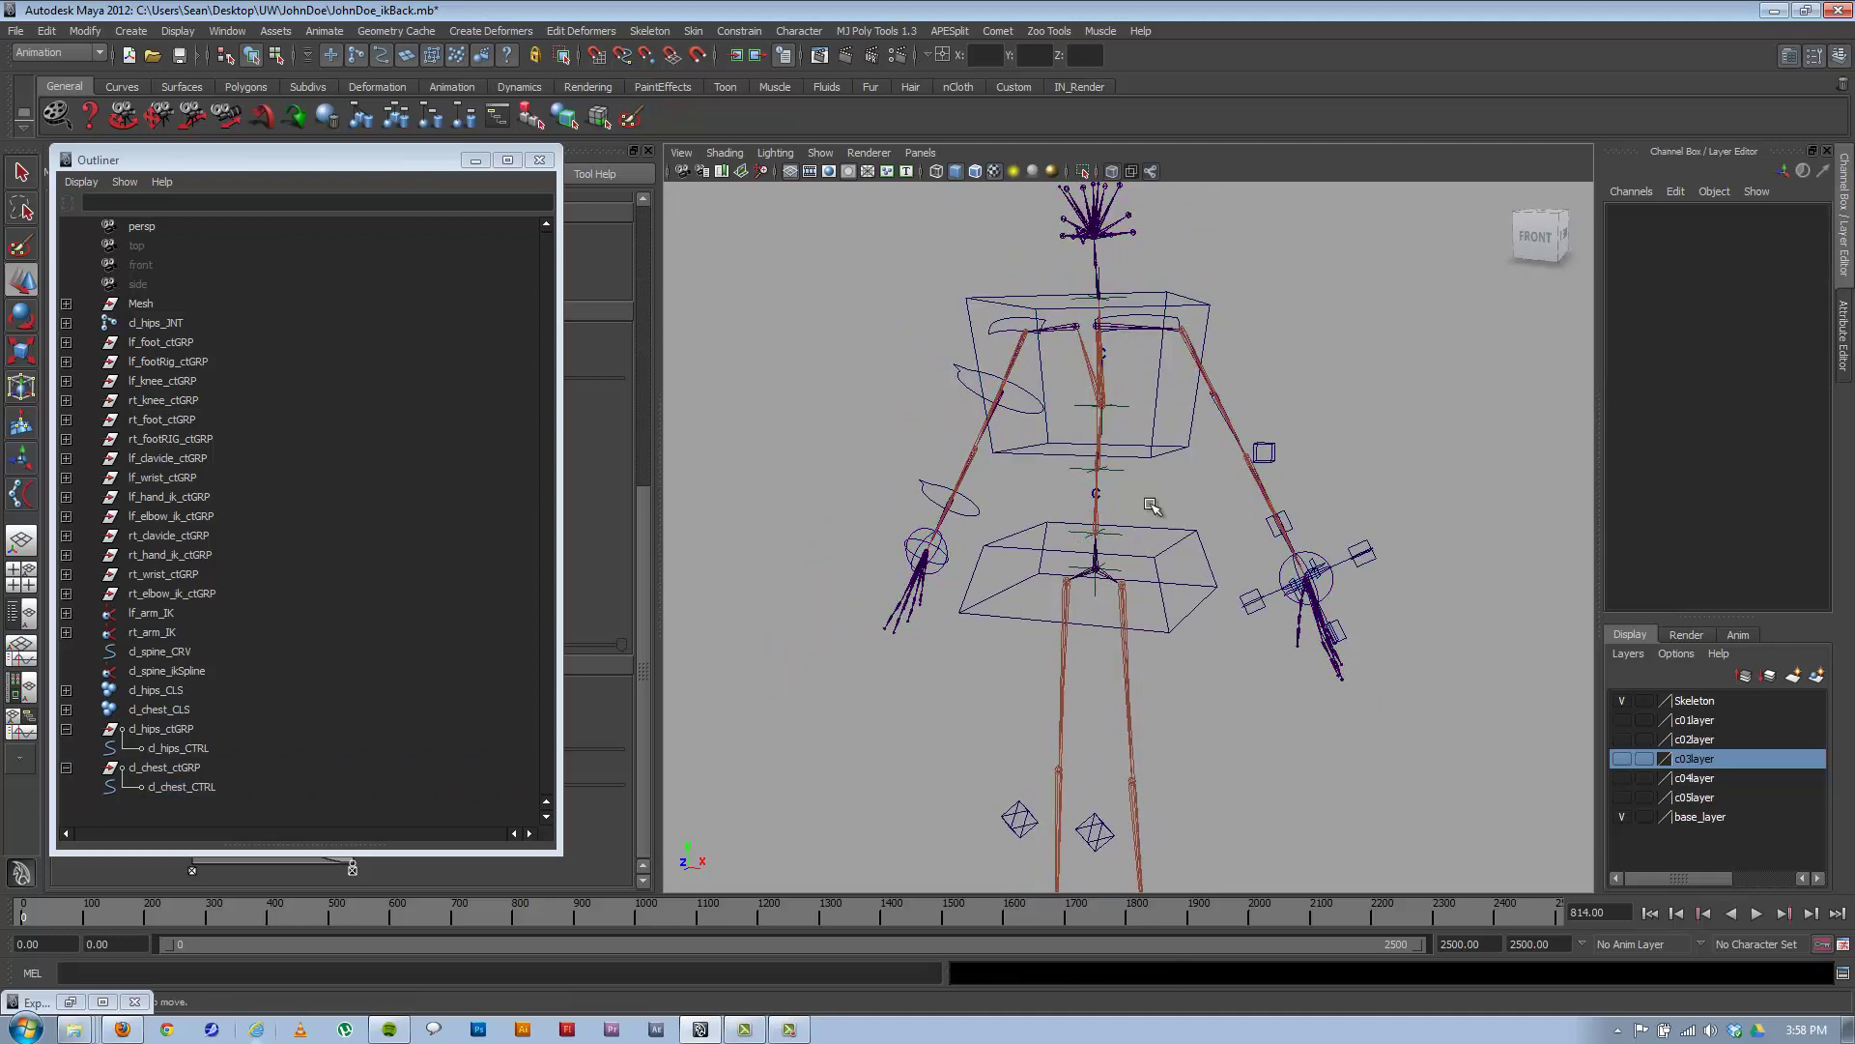
alt+drag(1136, 560, 1135, 563)
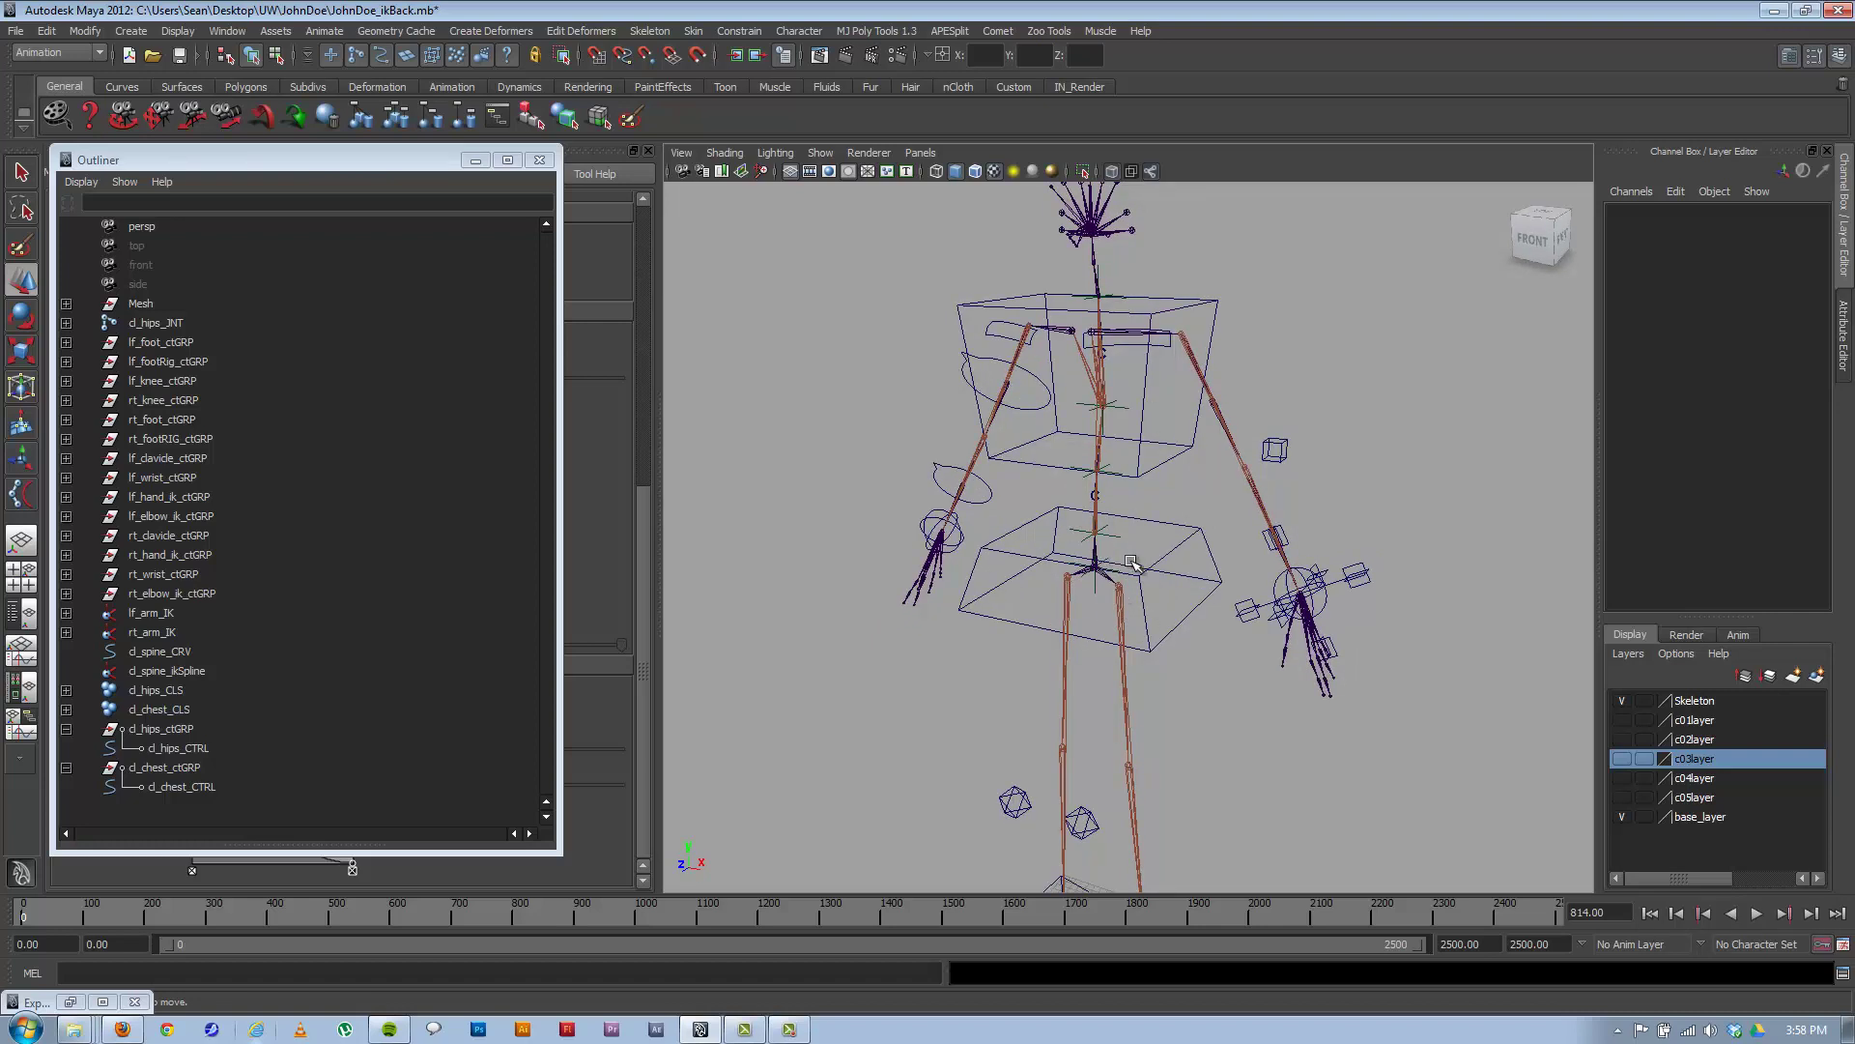
Test bending the torso by rotating cl_hips_CTRL and cl_chest_CTRL together about X, undo the rotation and clear the selection.
click(1172, 549)
shift+click(1181, 458)
key(e)
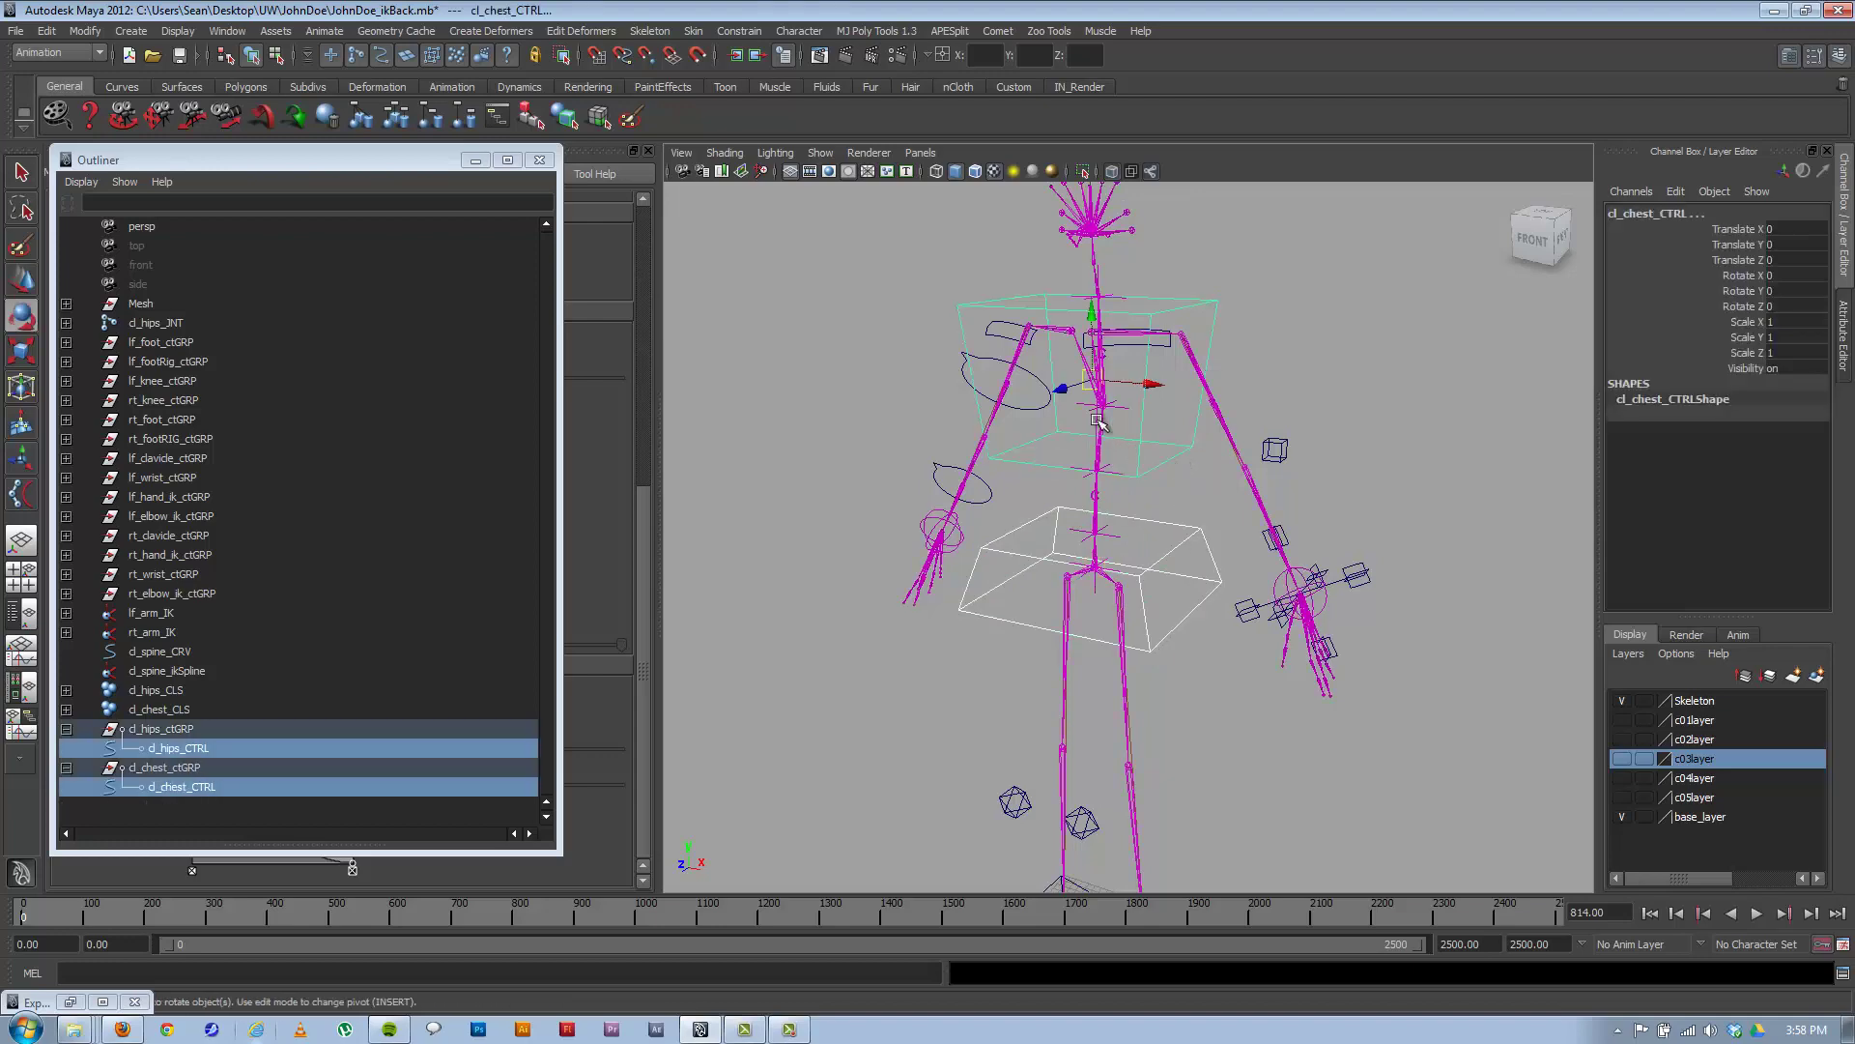
drag(1045, 377, 1079, 320)
key(ctrl+z)
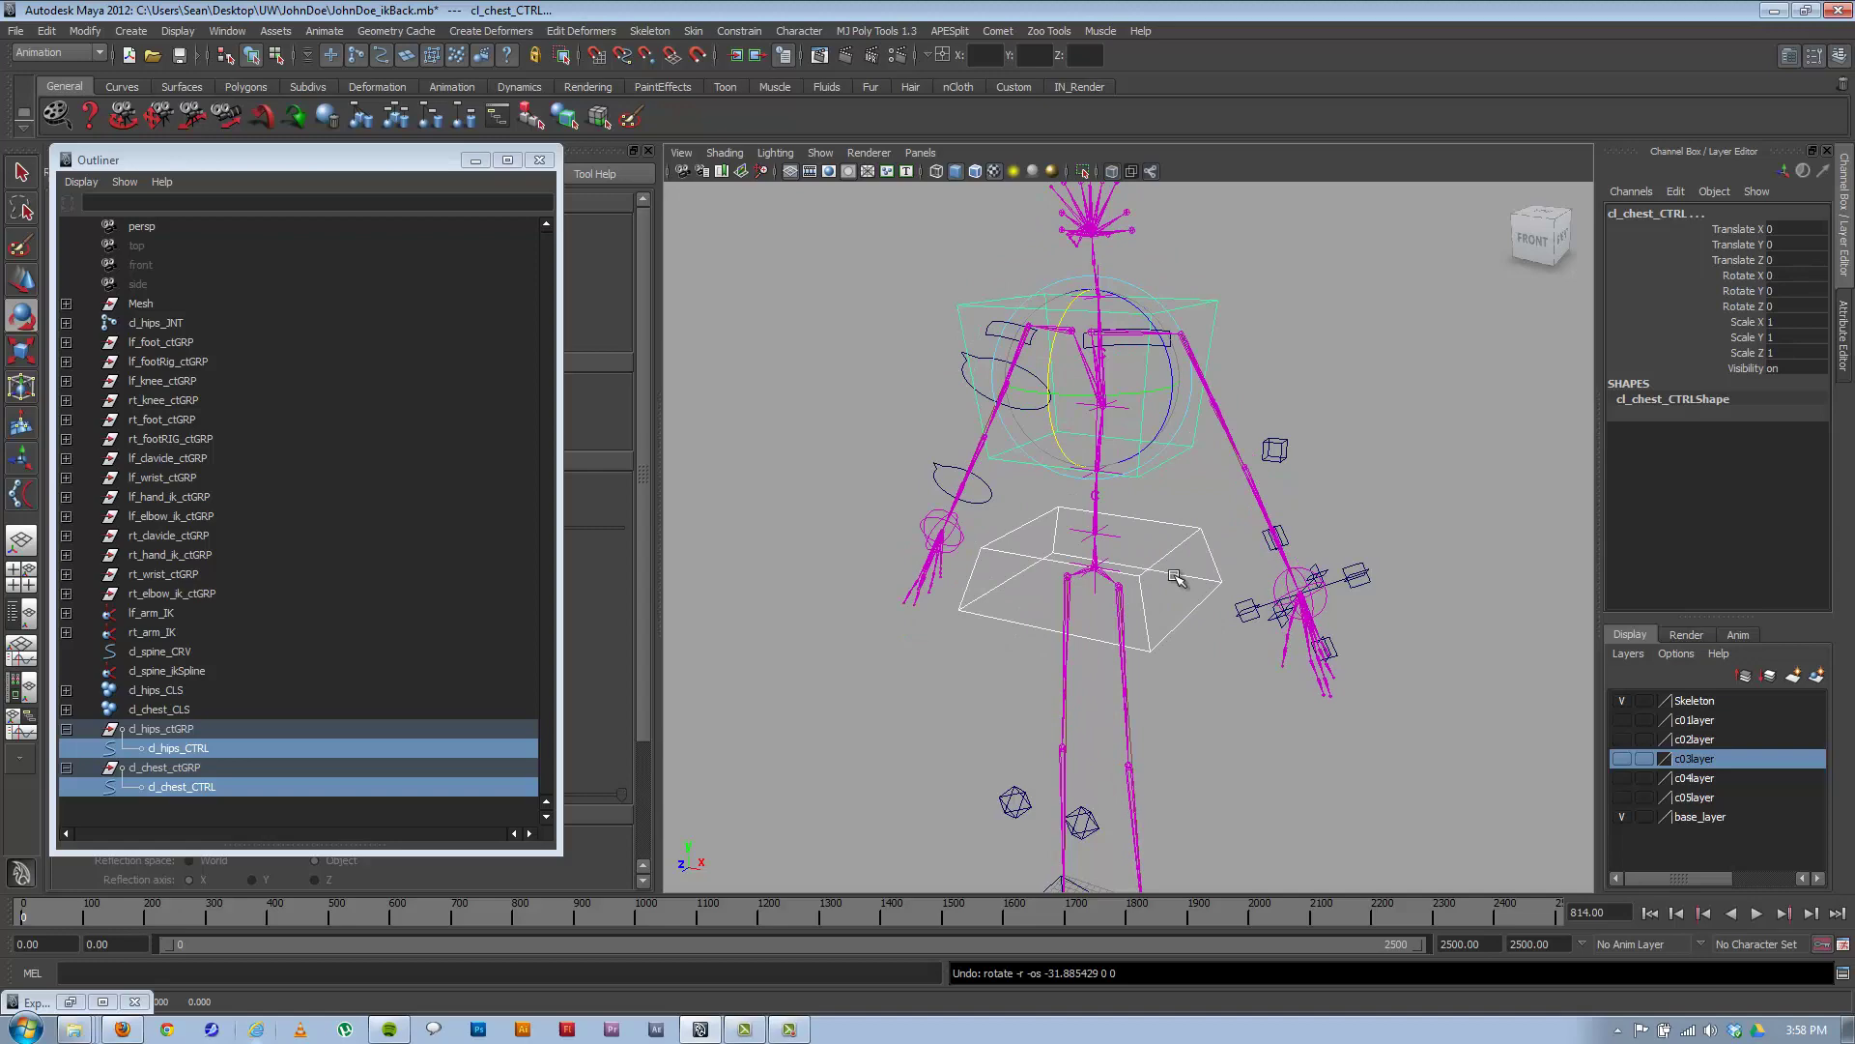
click(1356, 478)
Create a polygon cylinder at the origin between the feet.
alt+drag(1060, 643, 1094, 702)
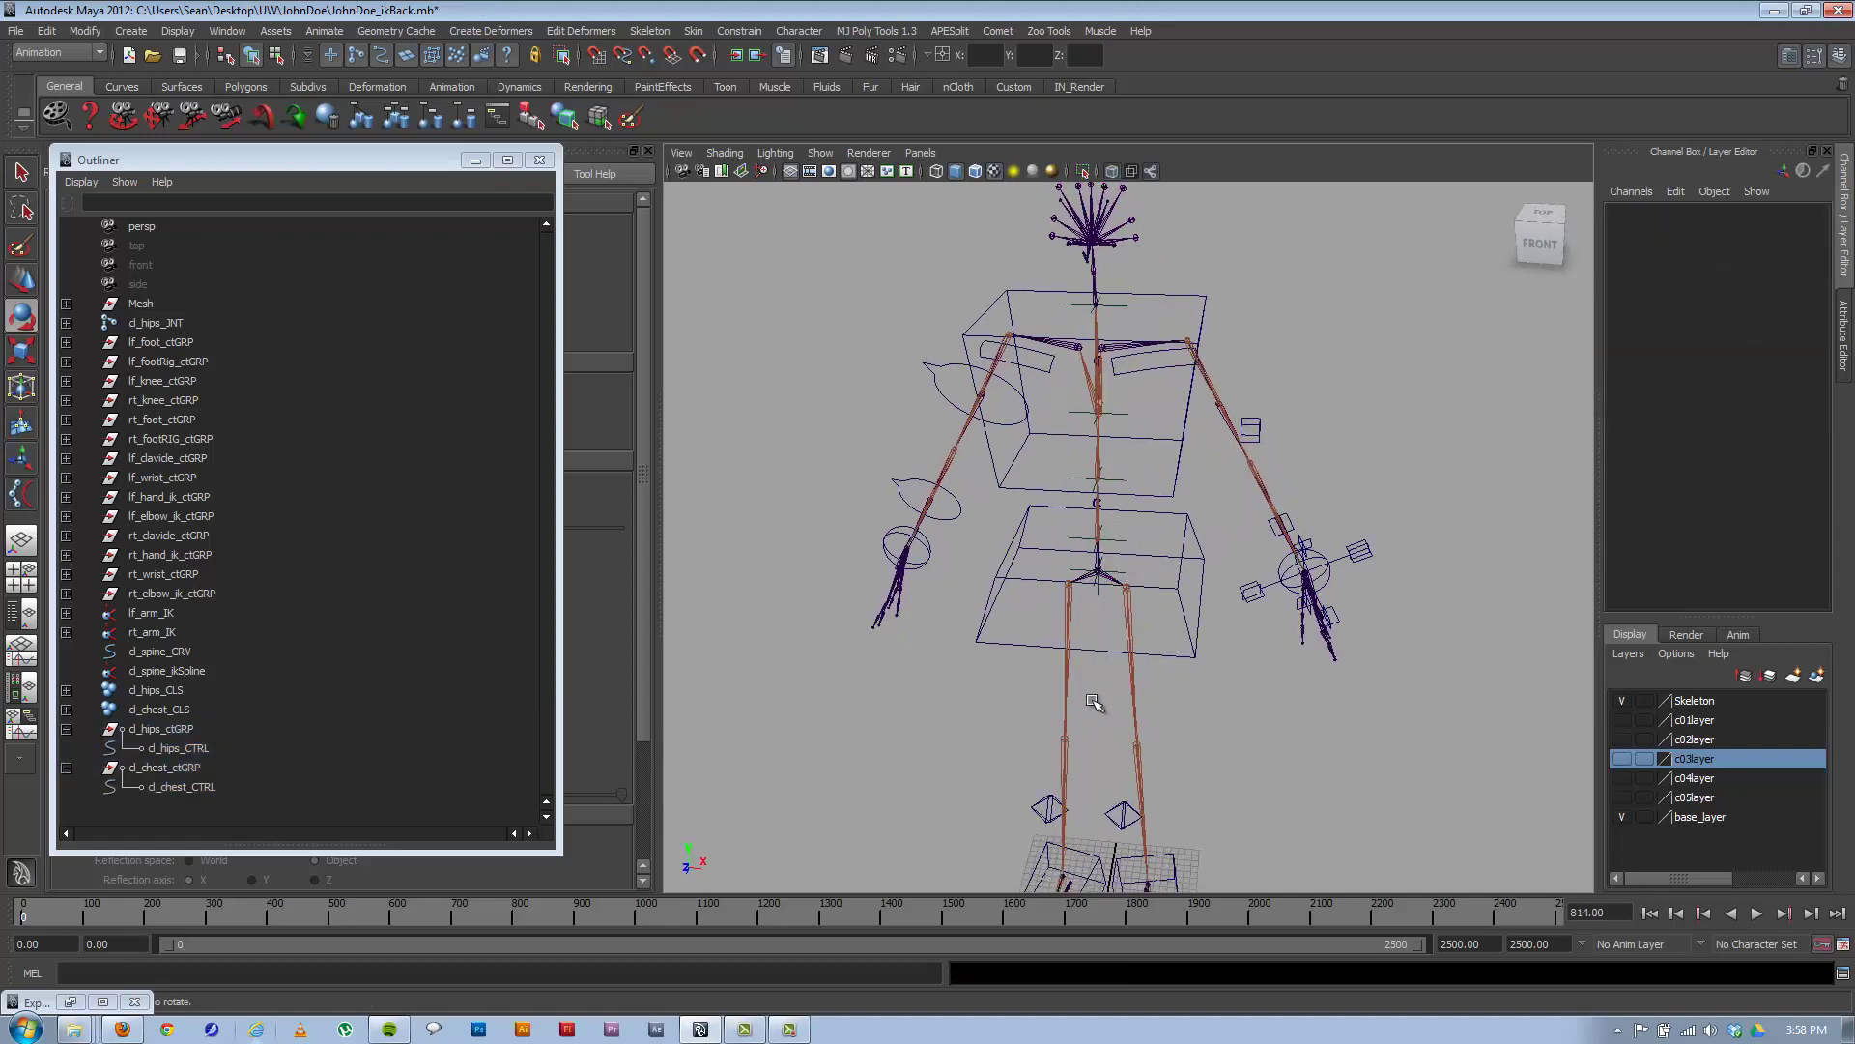
alt+middle_drag(1086, 625, 1102, 227)
alt+drag(1068, 539, 1097, 575)
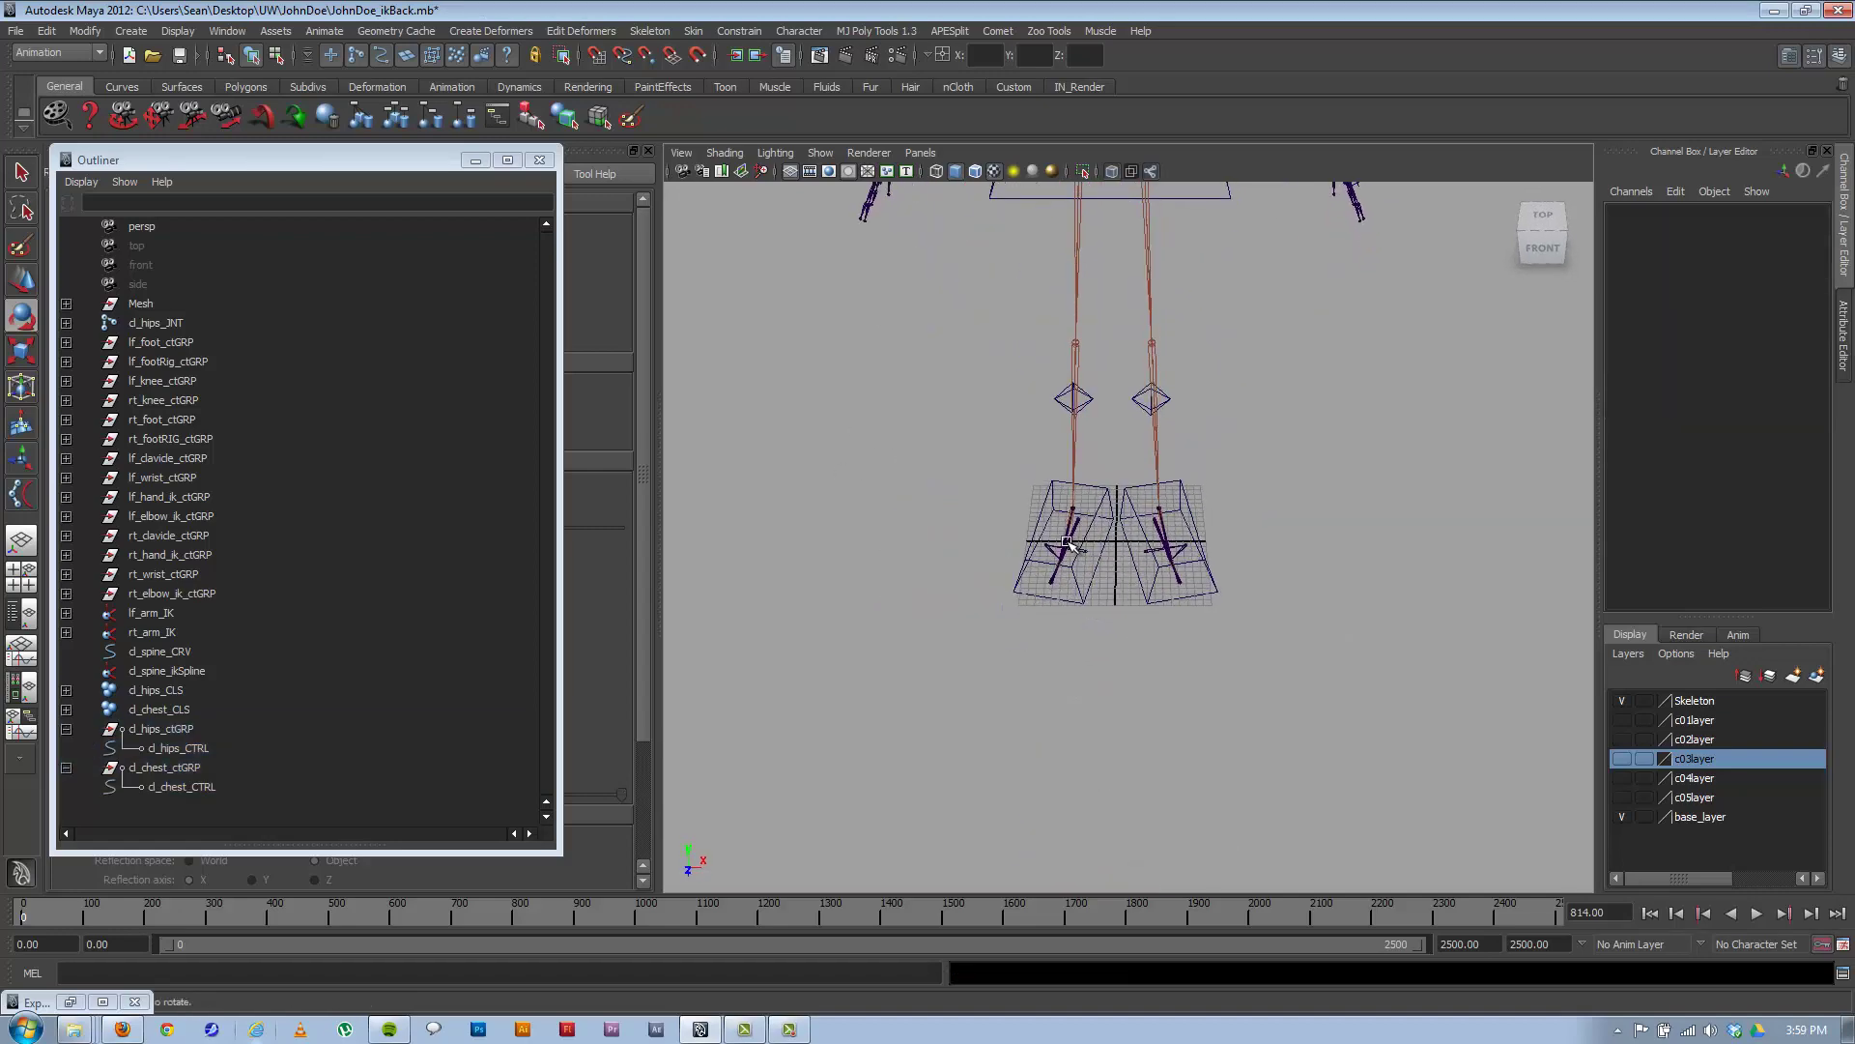
alt+right_drag(1169, 580, 1566, 593)
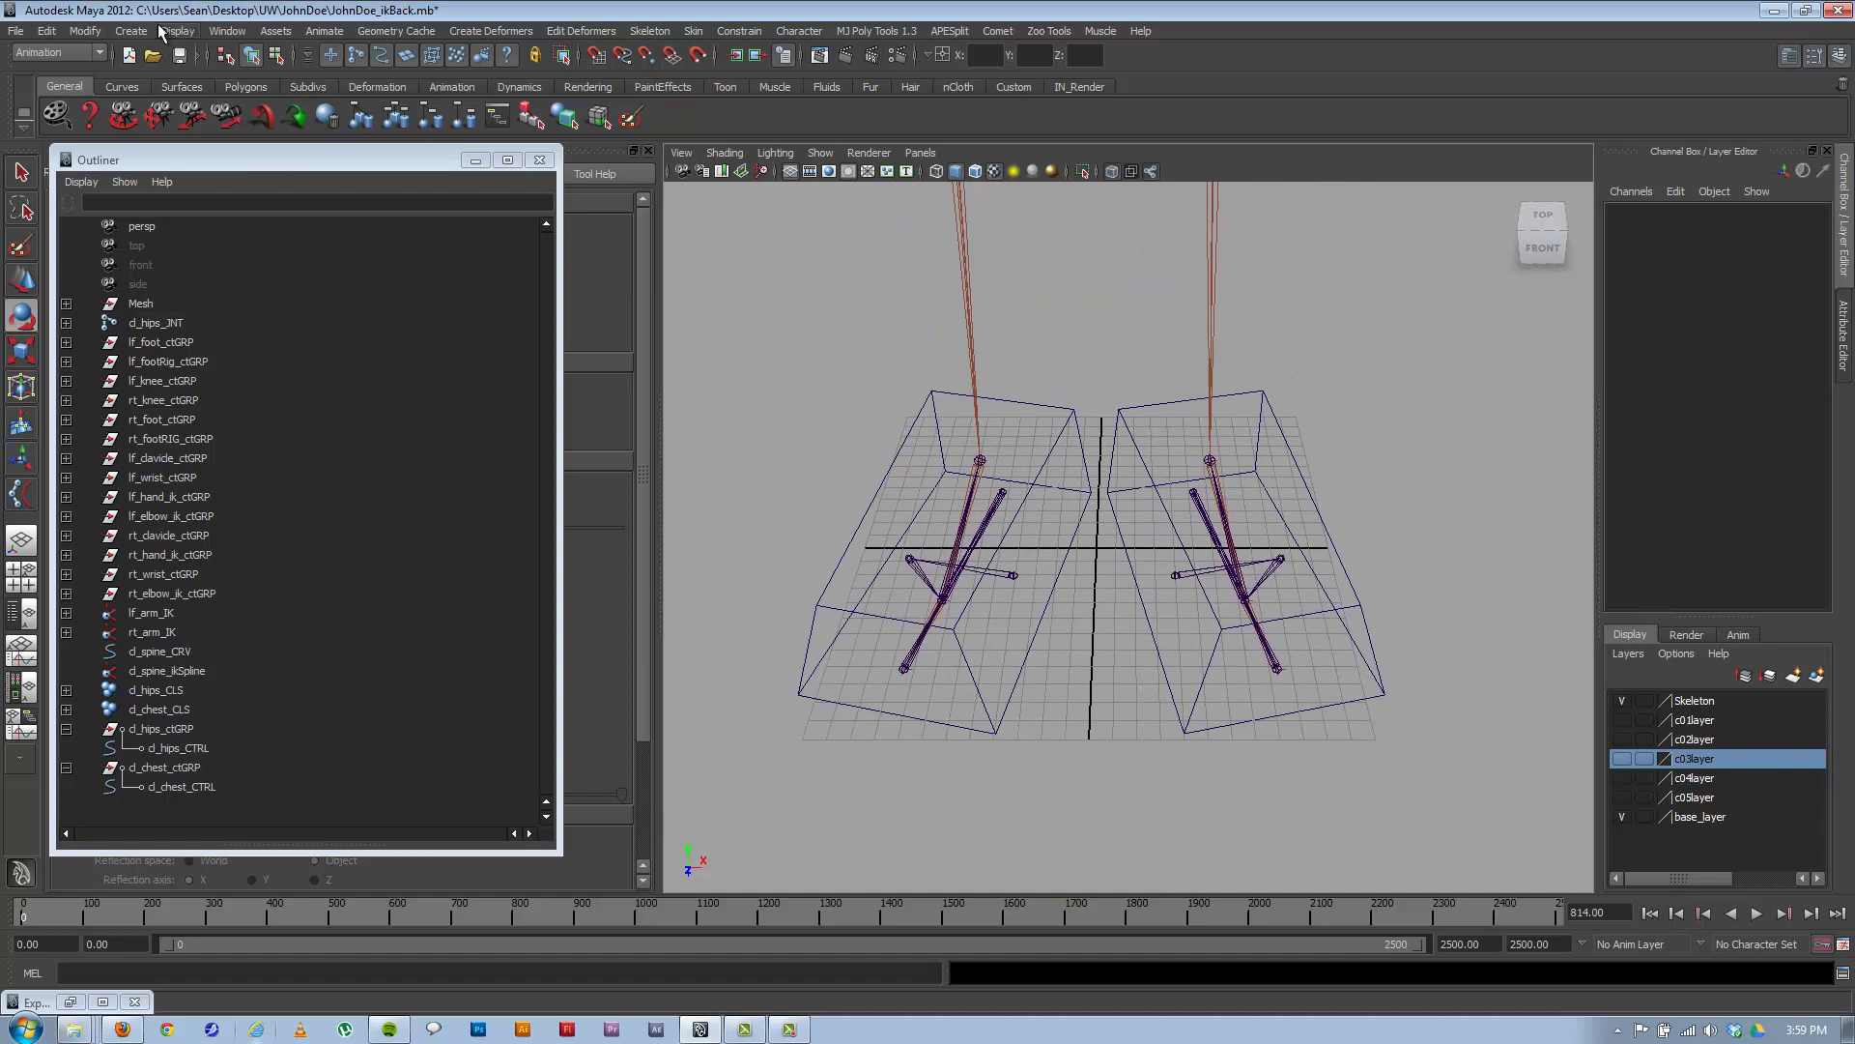
click(161, 32)
mouse_move(139, 37)
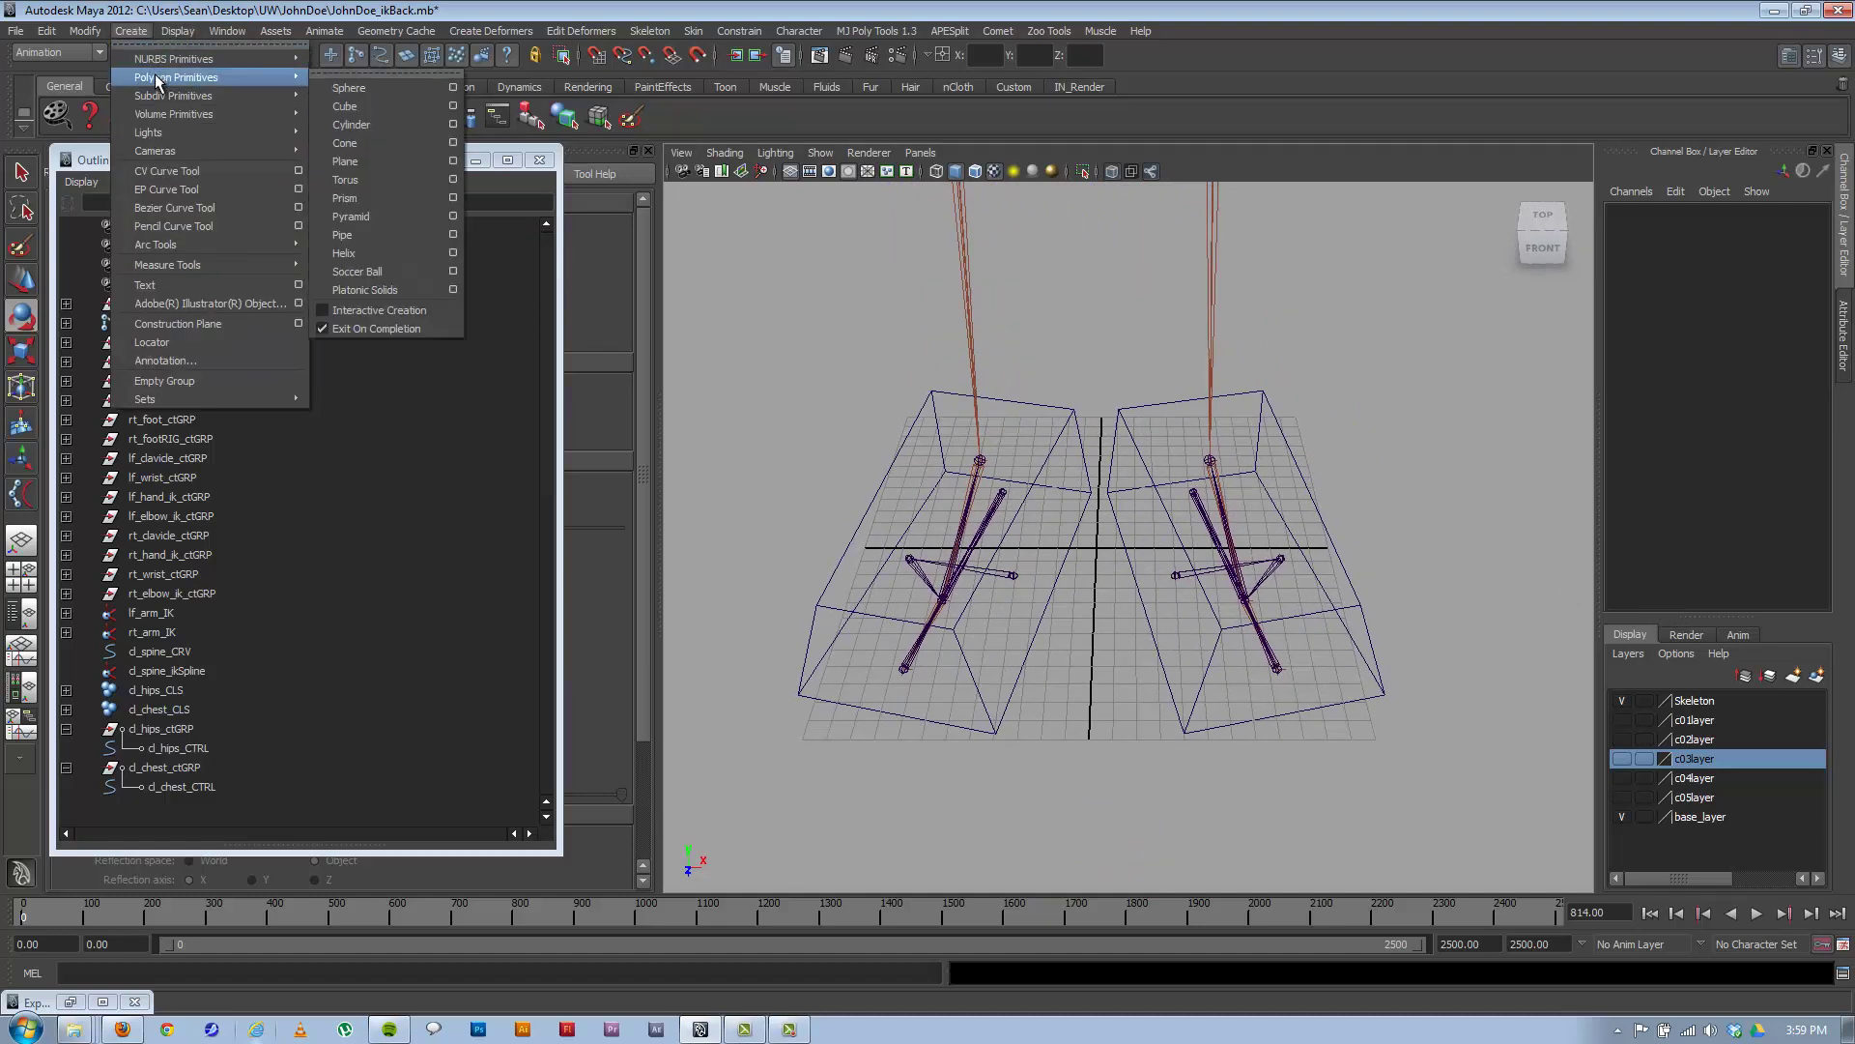
click(351, 124)
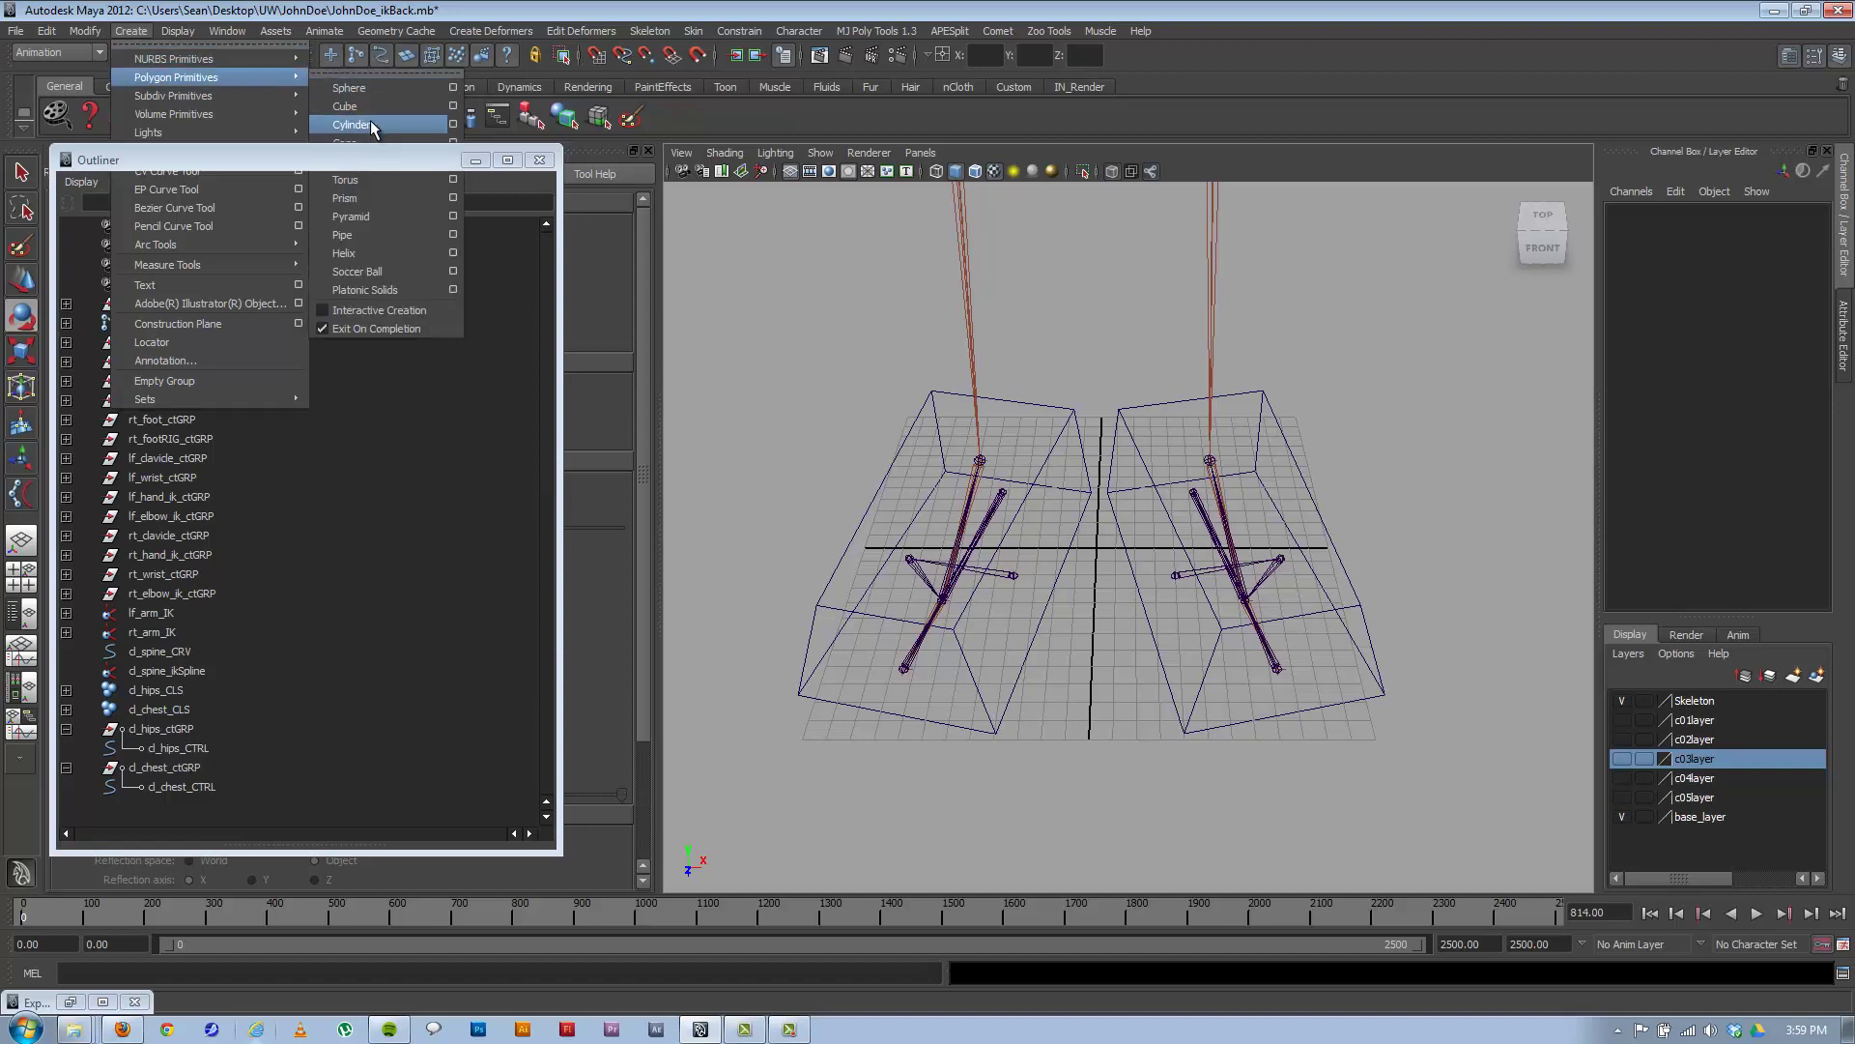
Show the polygon meshes in the viewport again and turn off X-Ray shading.
click(820, 153)
click(845, 276)
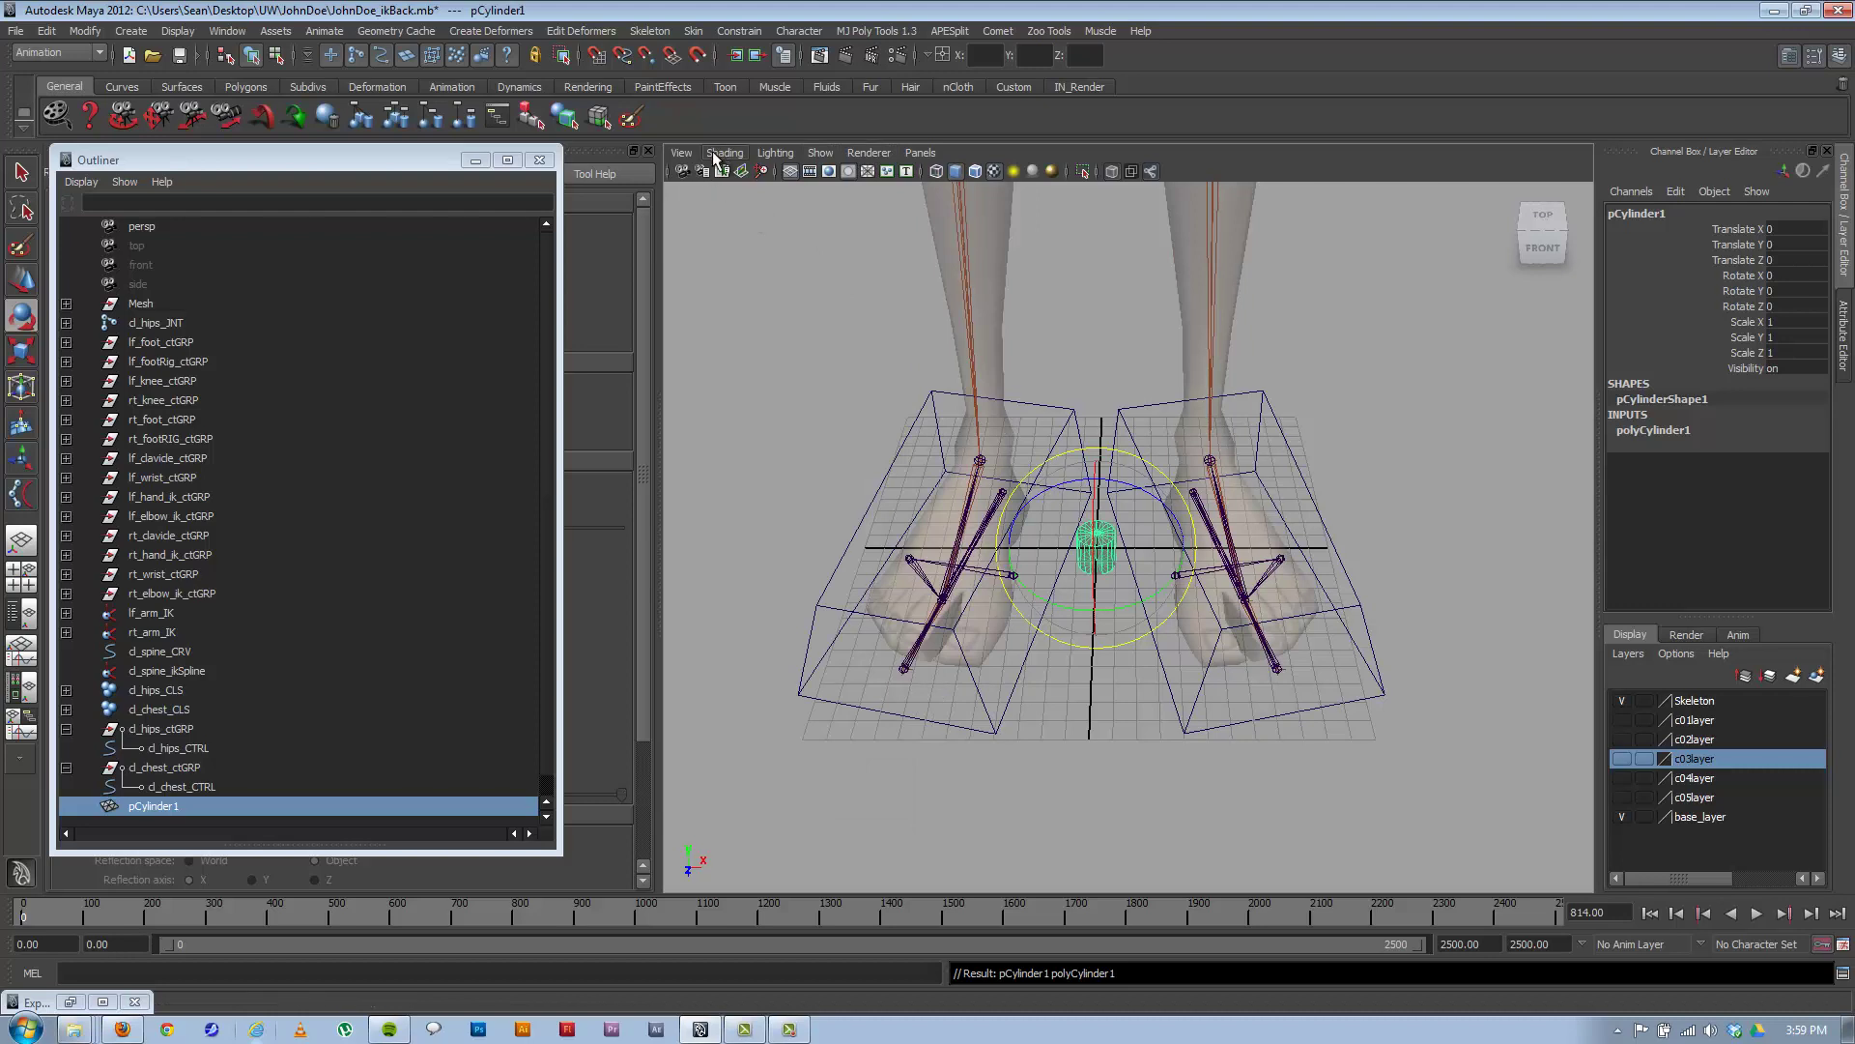
click(724, 153)
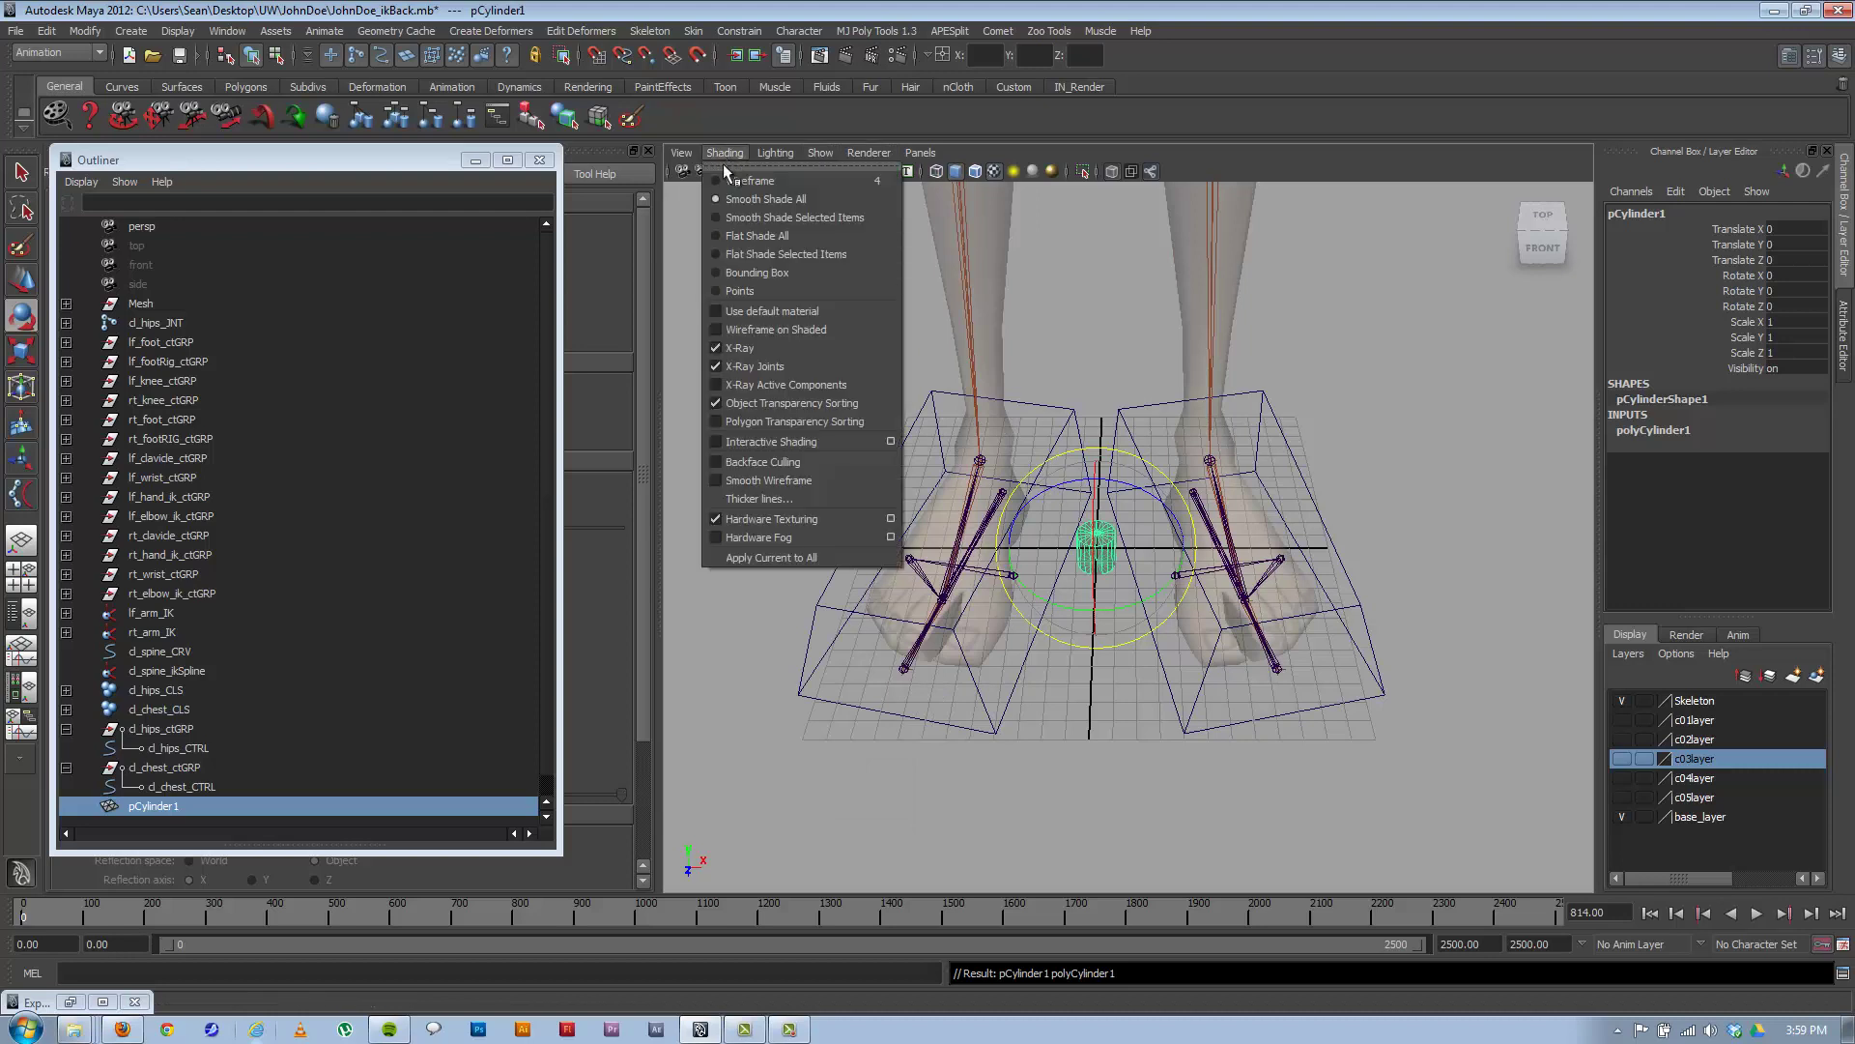
click(743, 350)
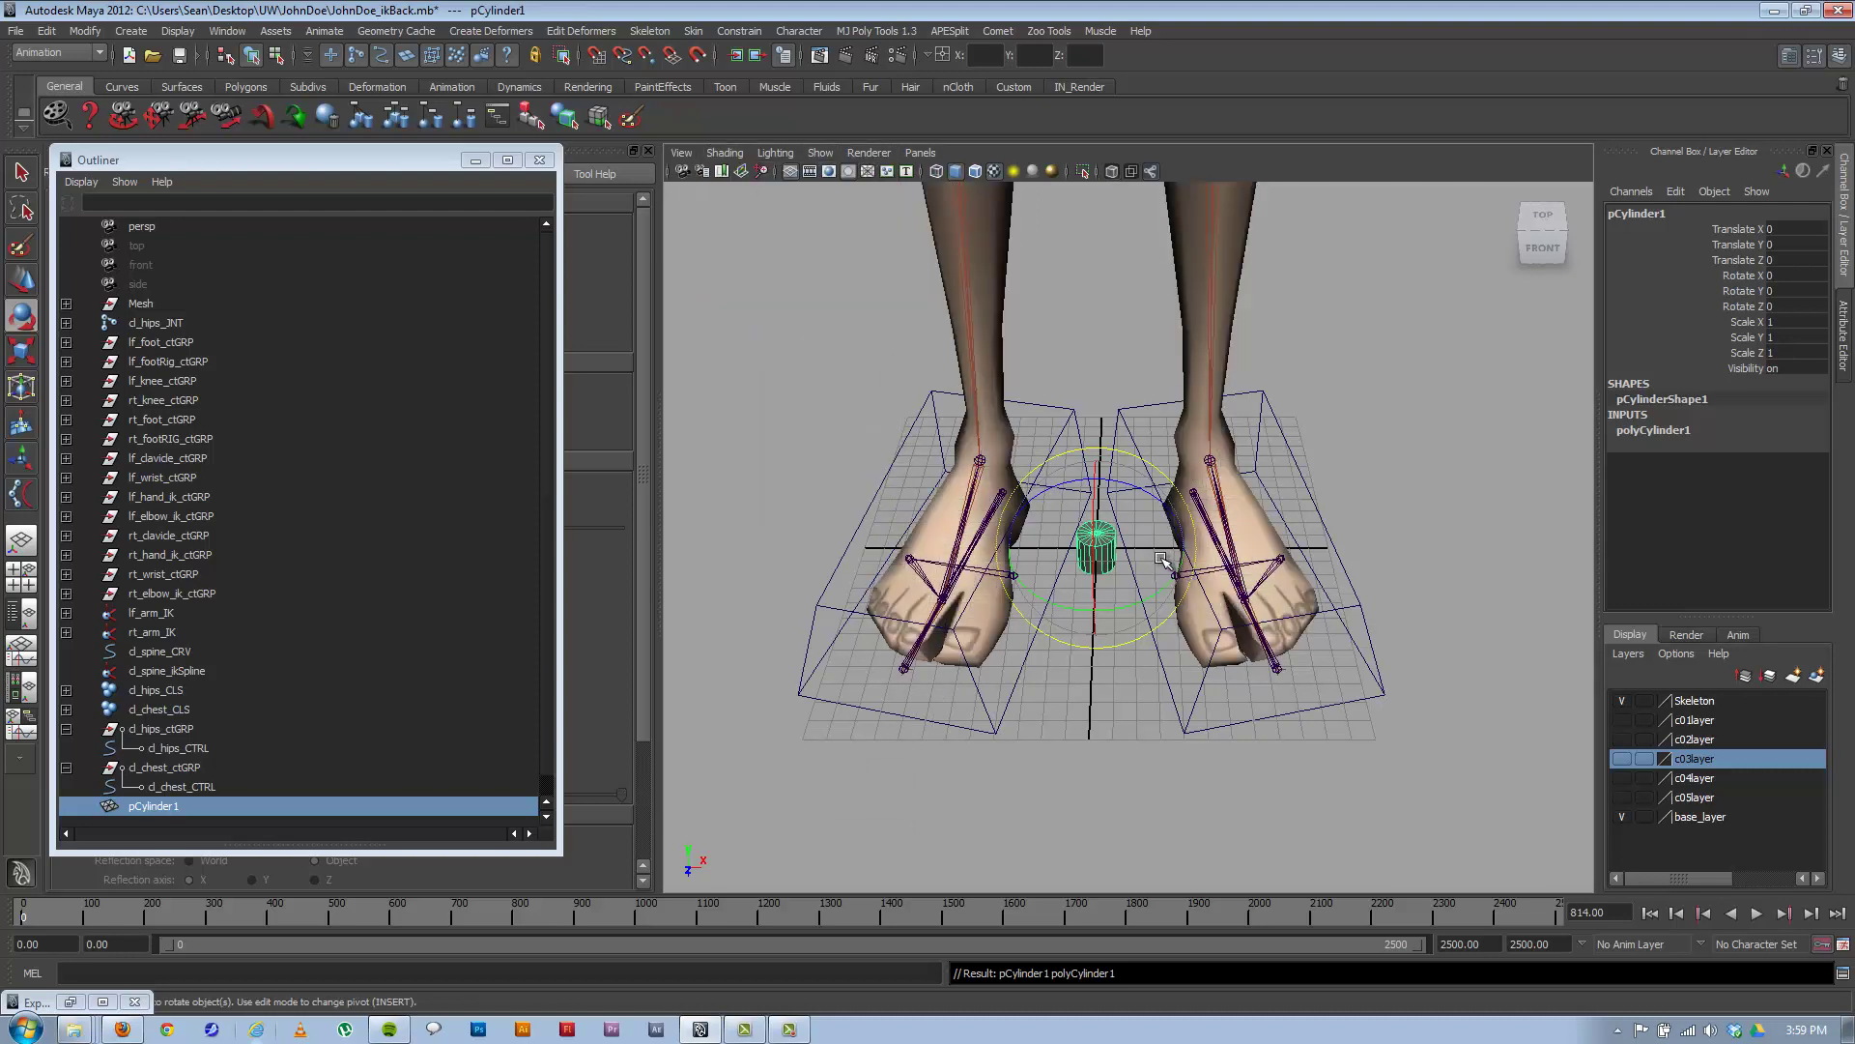
Hide everything except the cylinder, frame it in the viewport and undo the hiding.
key(alt+h)
alt+drag(1142, 485, 1116, 526)
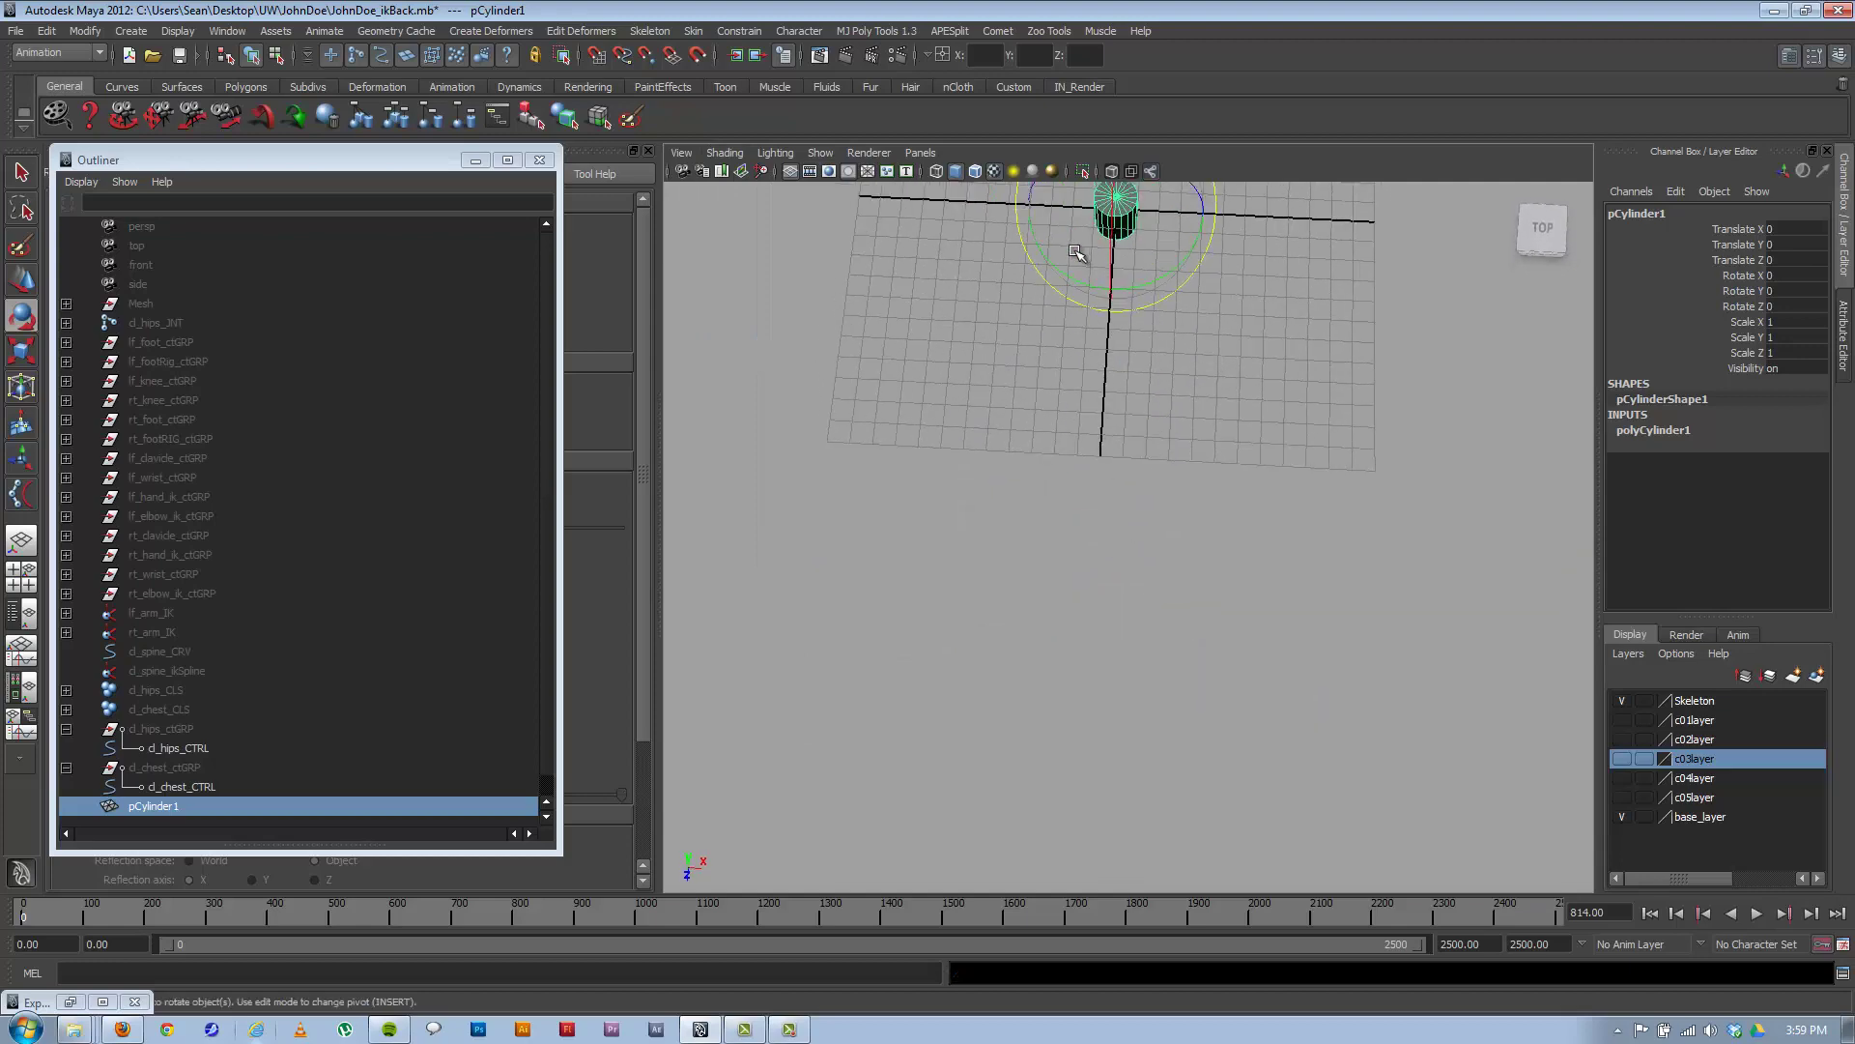
alt+middle_drag(1078, 255, 994, 630)
key(a)
key(f)
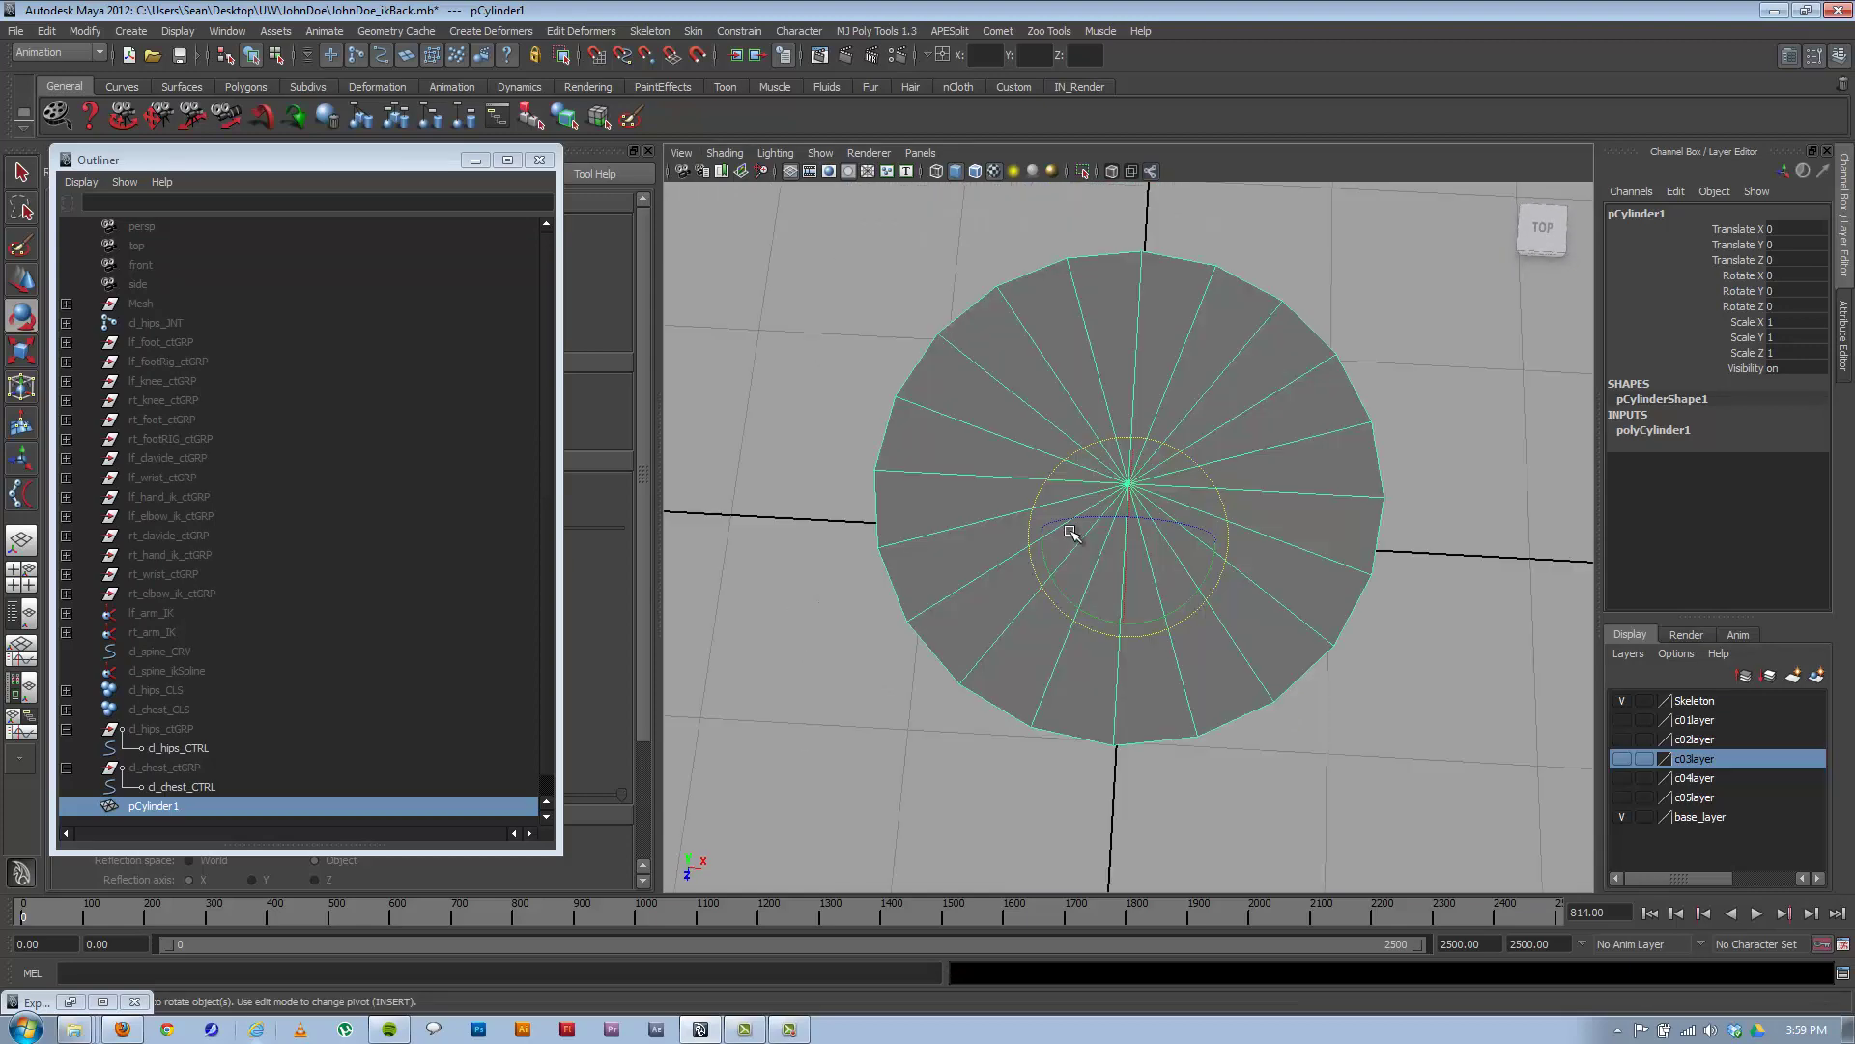
key(ctrl+z)
alt+drag(1125, 526, 1098, 406)
scroll(1121, 493, down, 10)
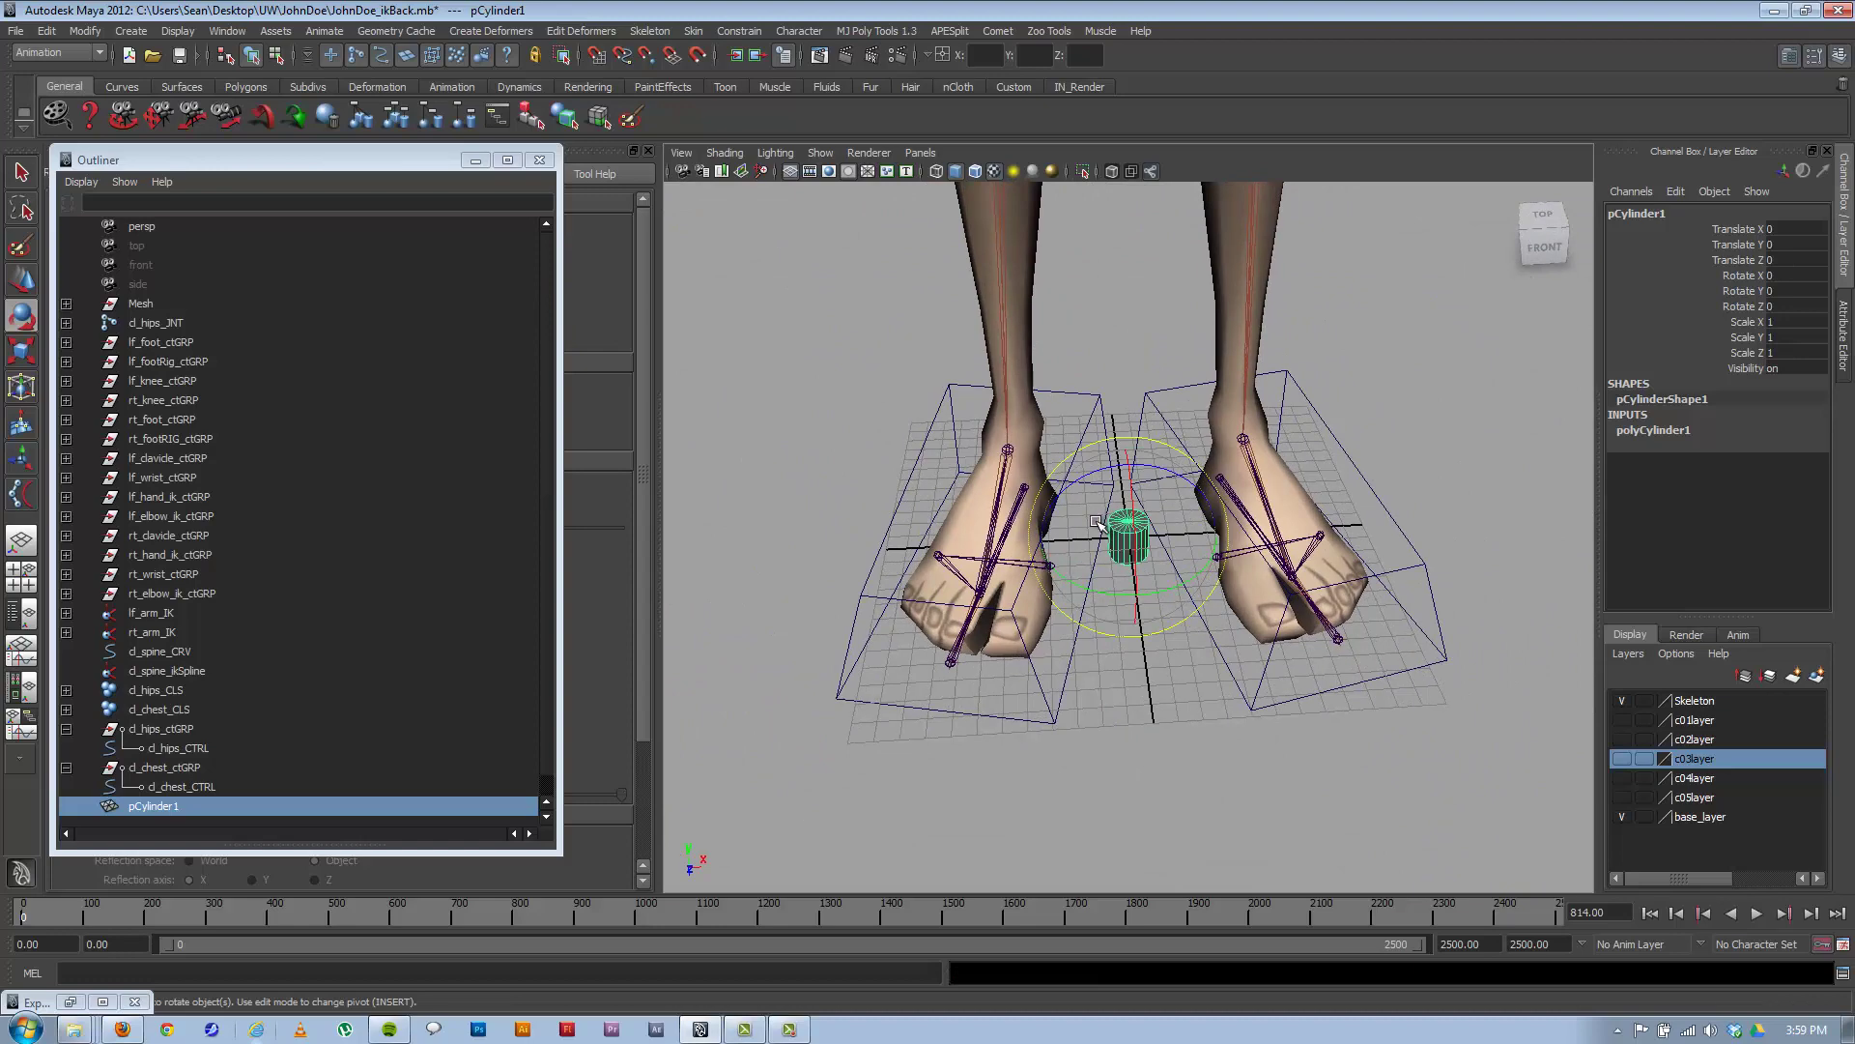
Hide all unselected objects so that only the new cylinder is displayed.
key(alt+h)
alt+drag(1029, 544, 1006, 605)
alt+right_drag(1062, 572, 1488, 642)
alt+drag(969, 570, 1102, 515)
Set the Height of the cylinder's polyCylinder1 input to 0.4.
double_click(1670, 432)
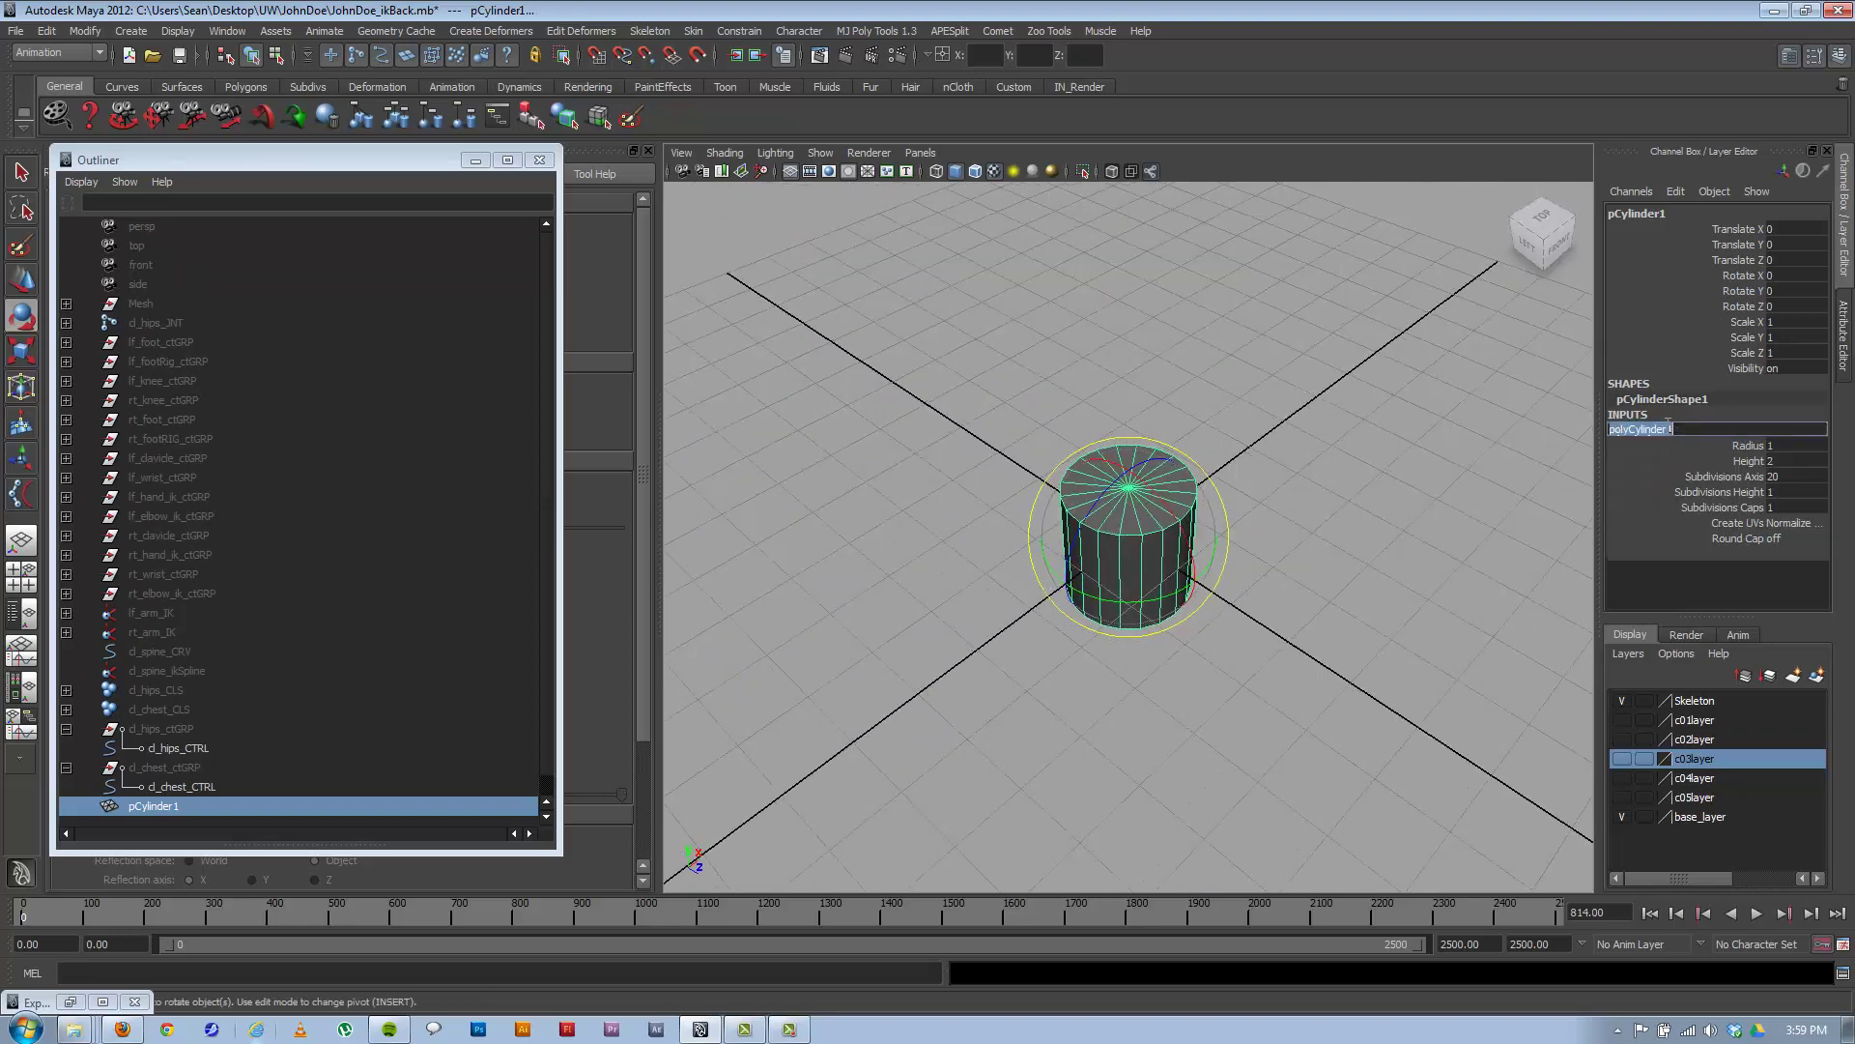
click(1749, 478)
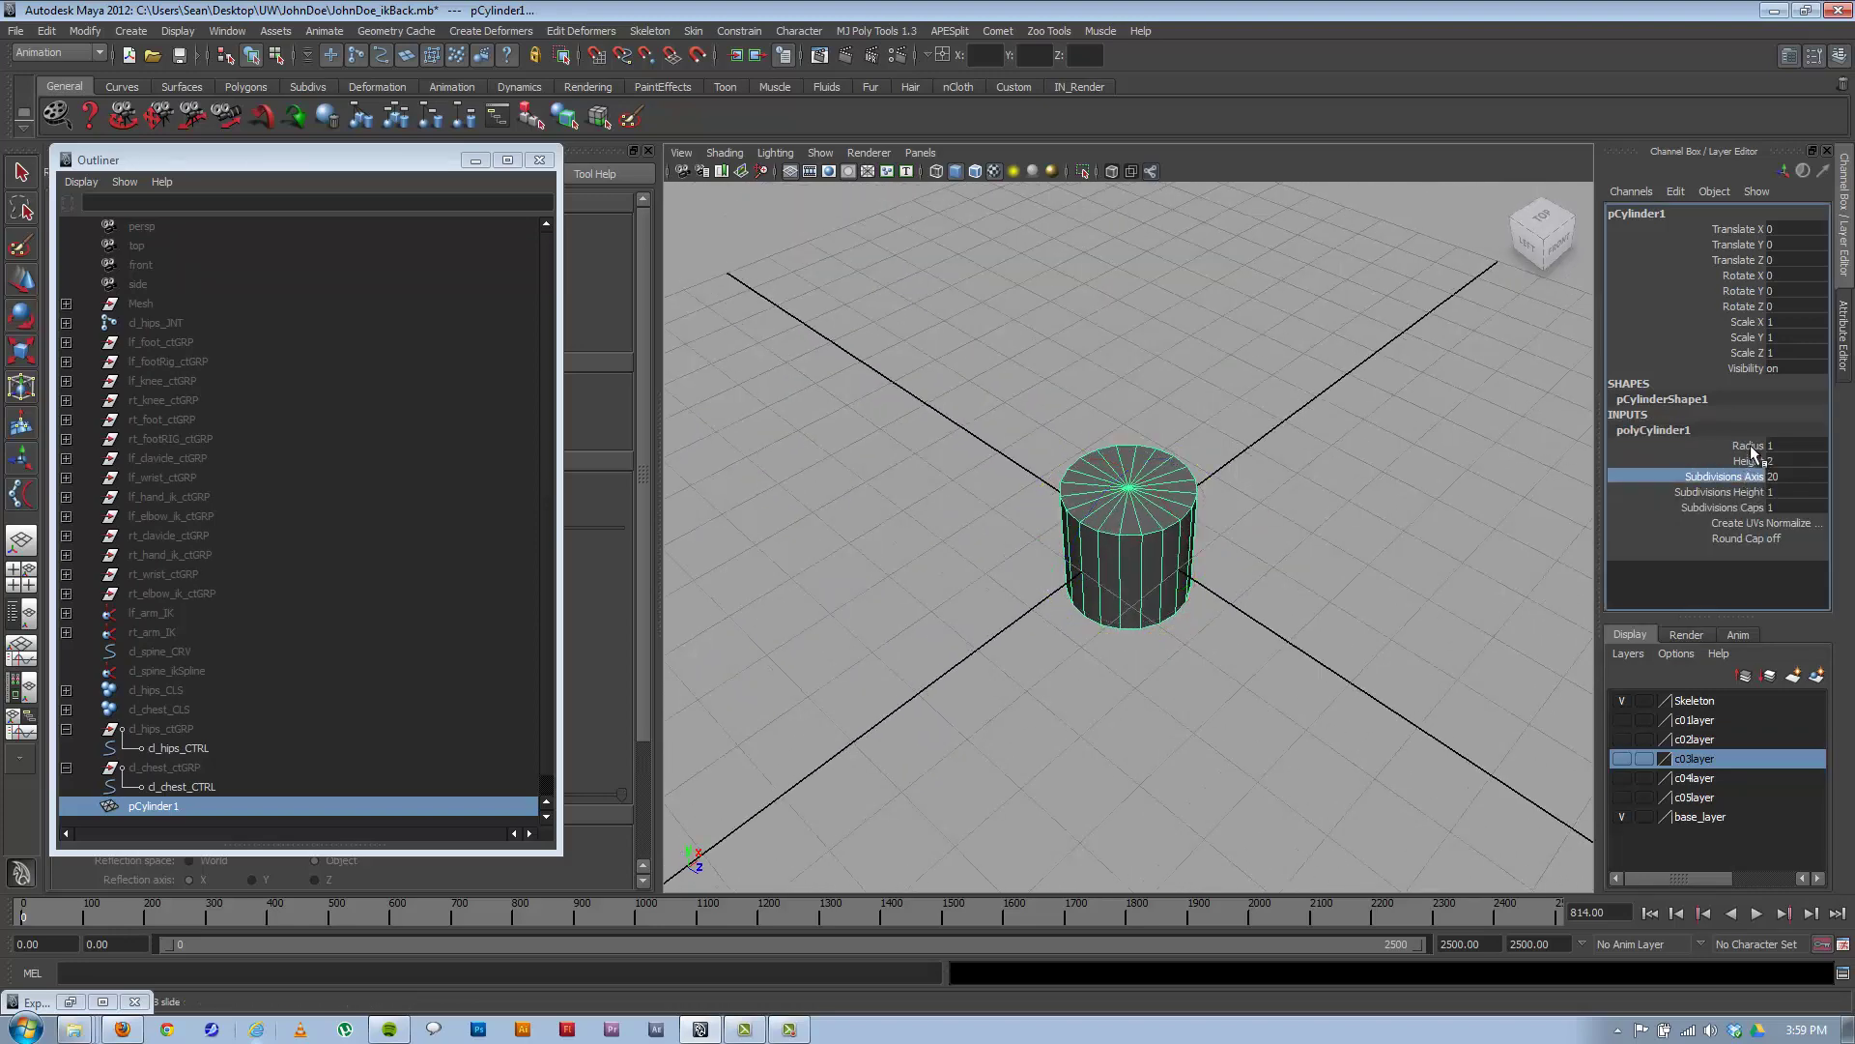
click(1751, 461)
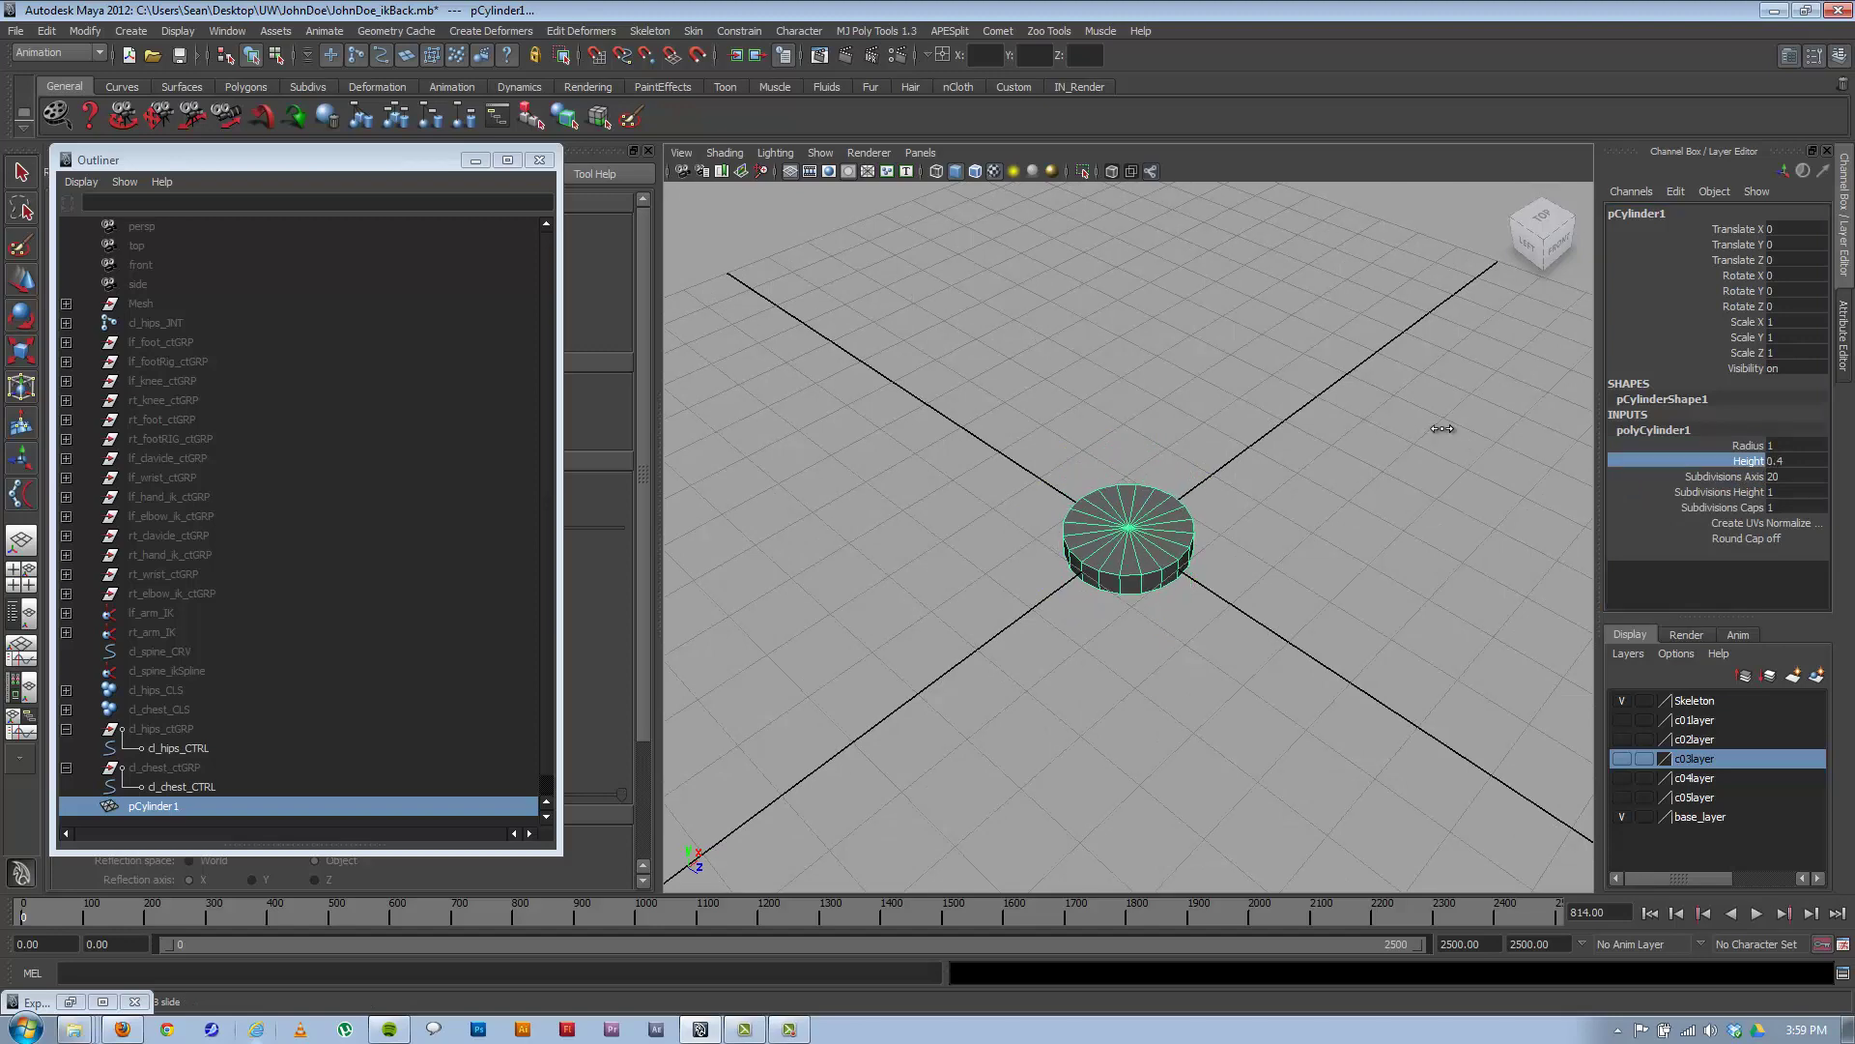
Set the Subdivisions Axis of the cylinder's polyCylinder1 input to 26.
alt+drag(1428, 446, 1002, 575)
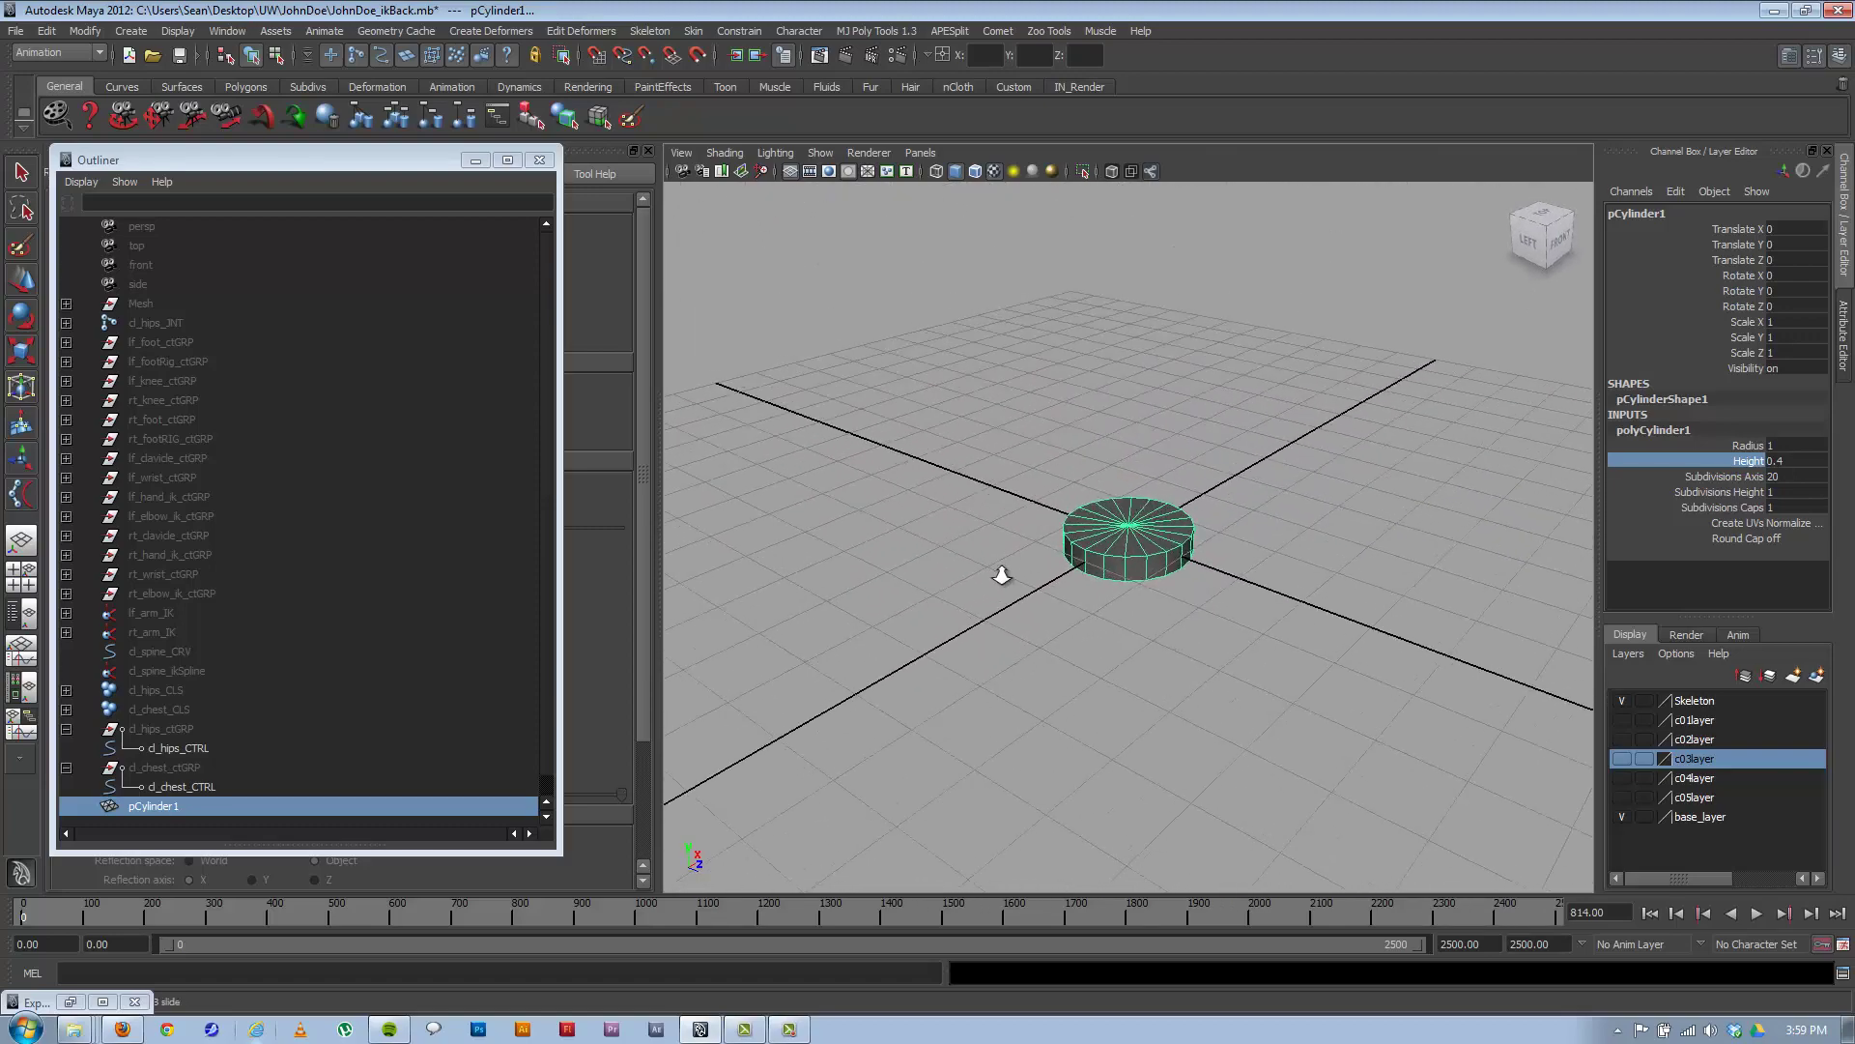
alt+right_drag(1003, 575, 1292, 625)
alt+drag(1001, 580, 1219, 592)
click(1740, 479)
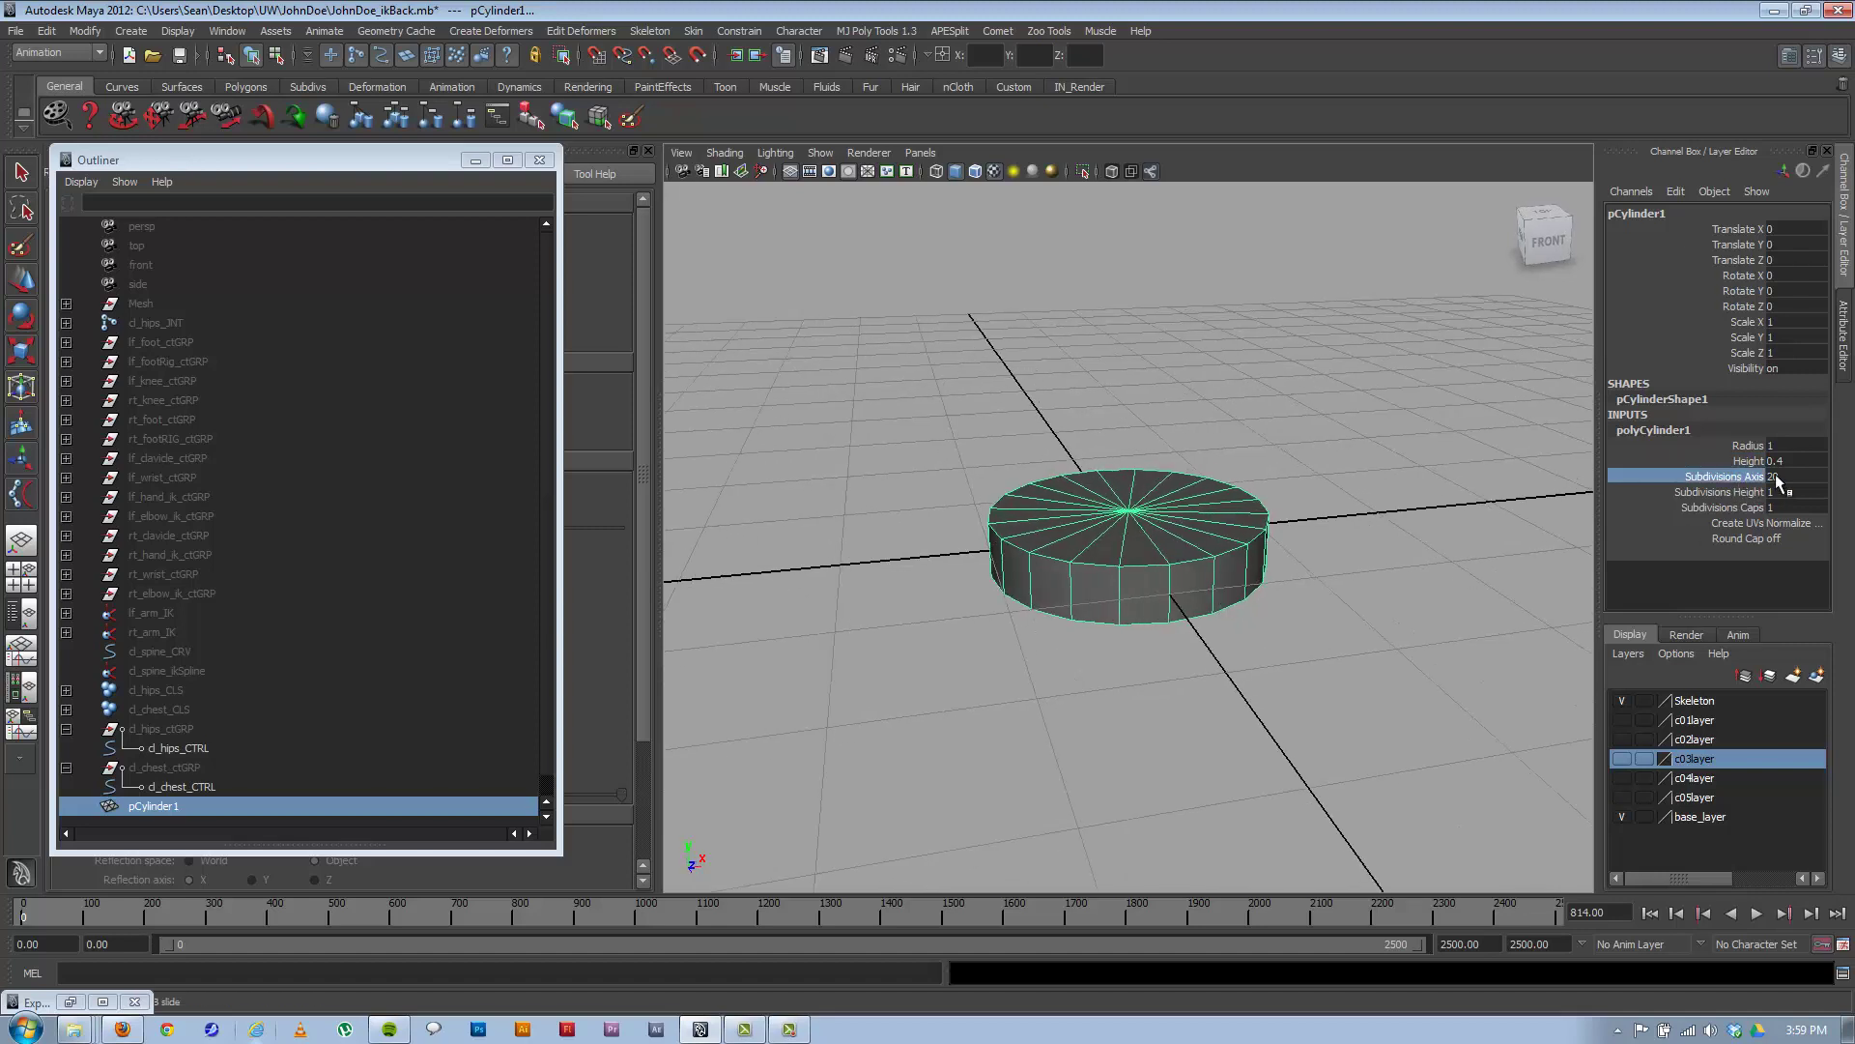
click(1794, 476)
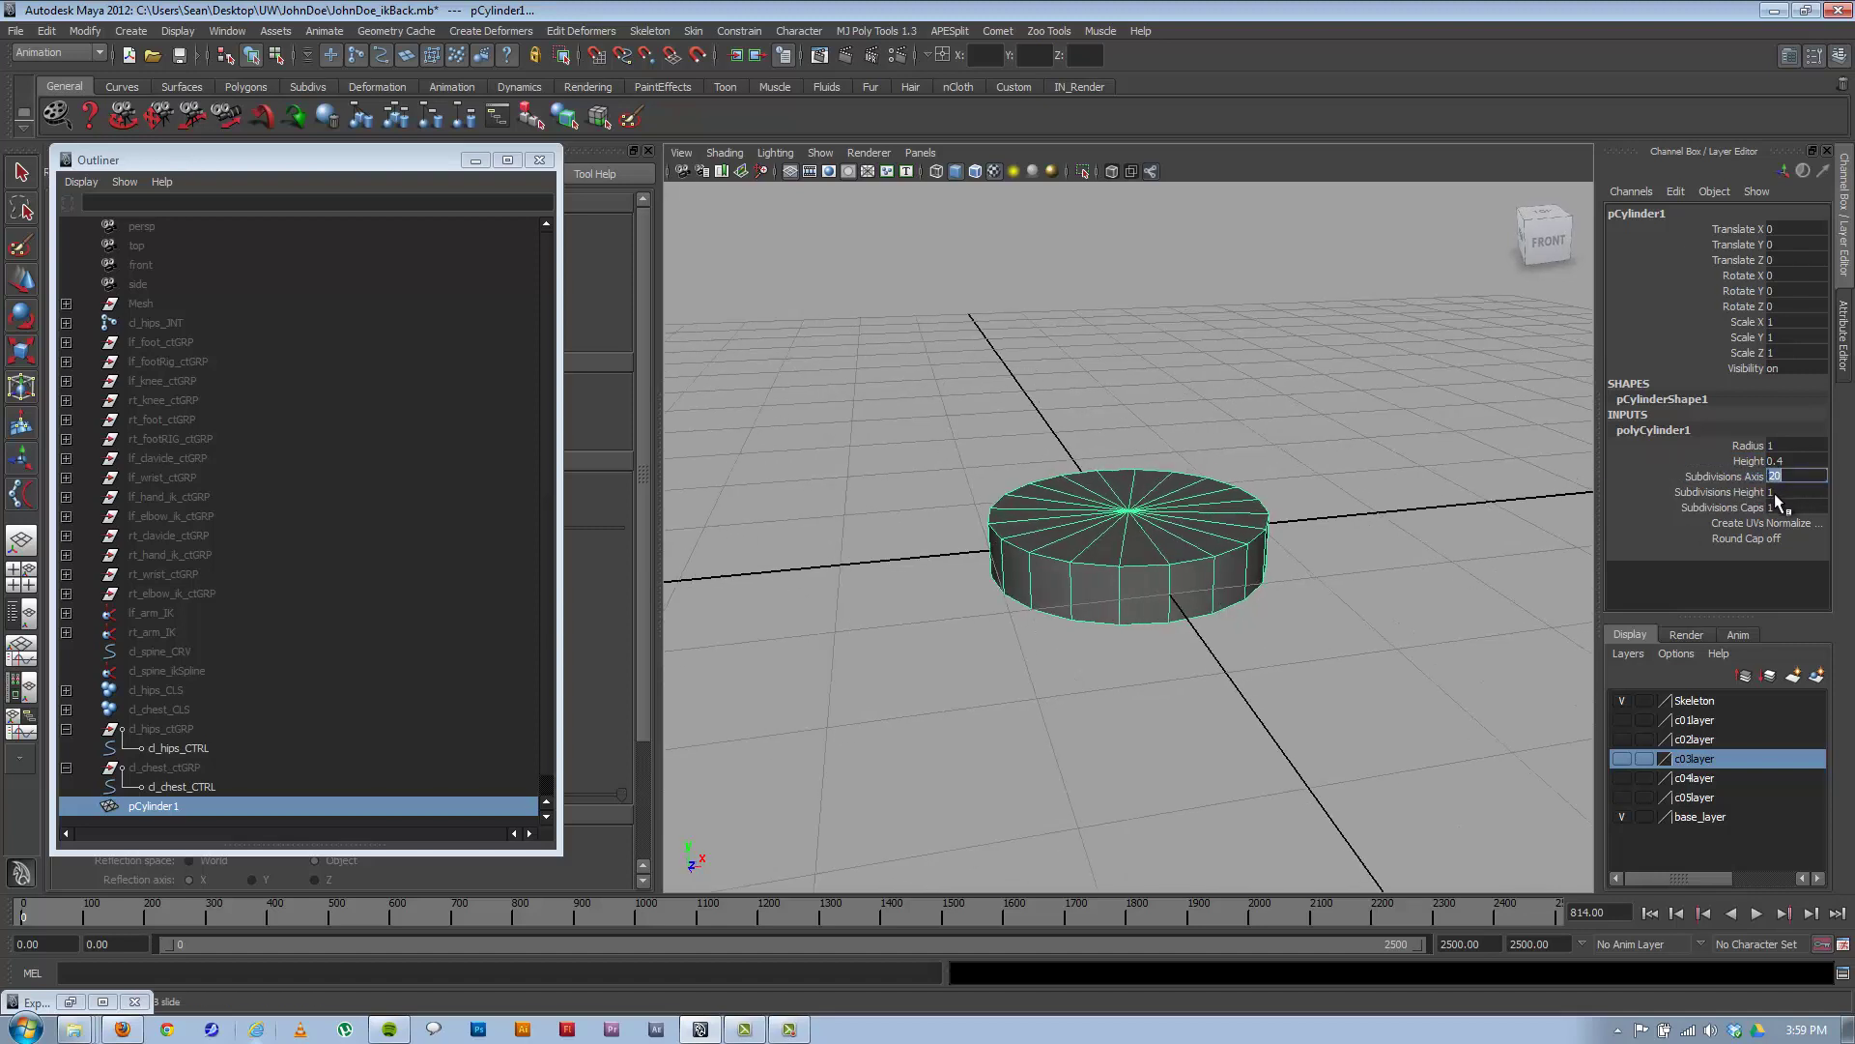
text(26)
key(Return)
alt+drag(987, 621, 1141, 652)
key(e)
click(981, 692)
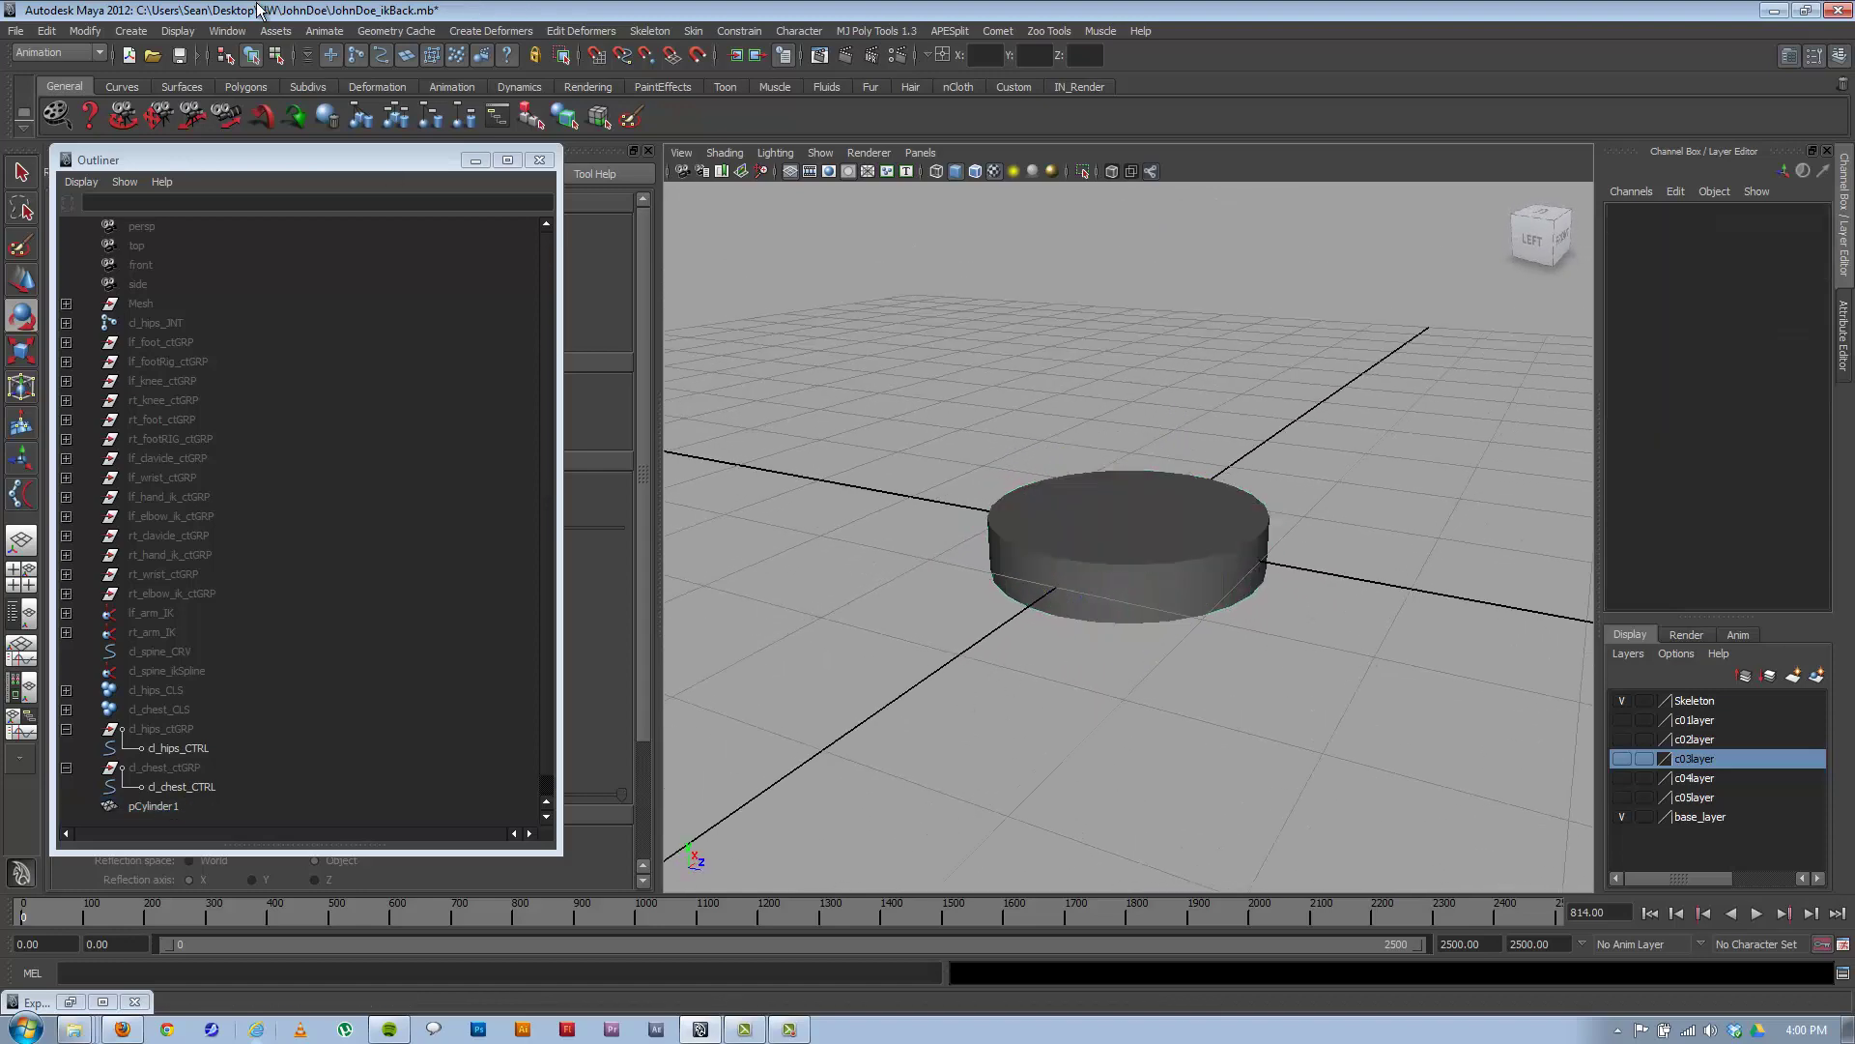
click(276, 56)
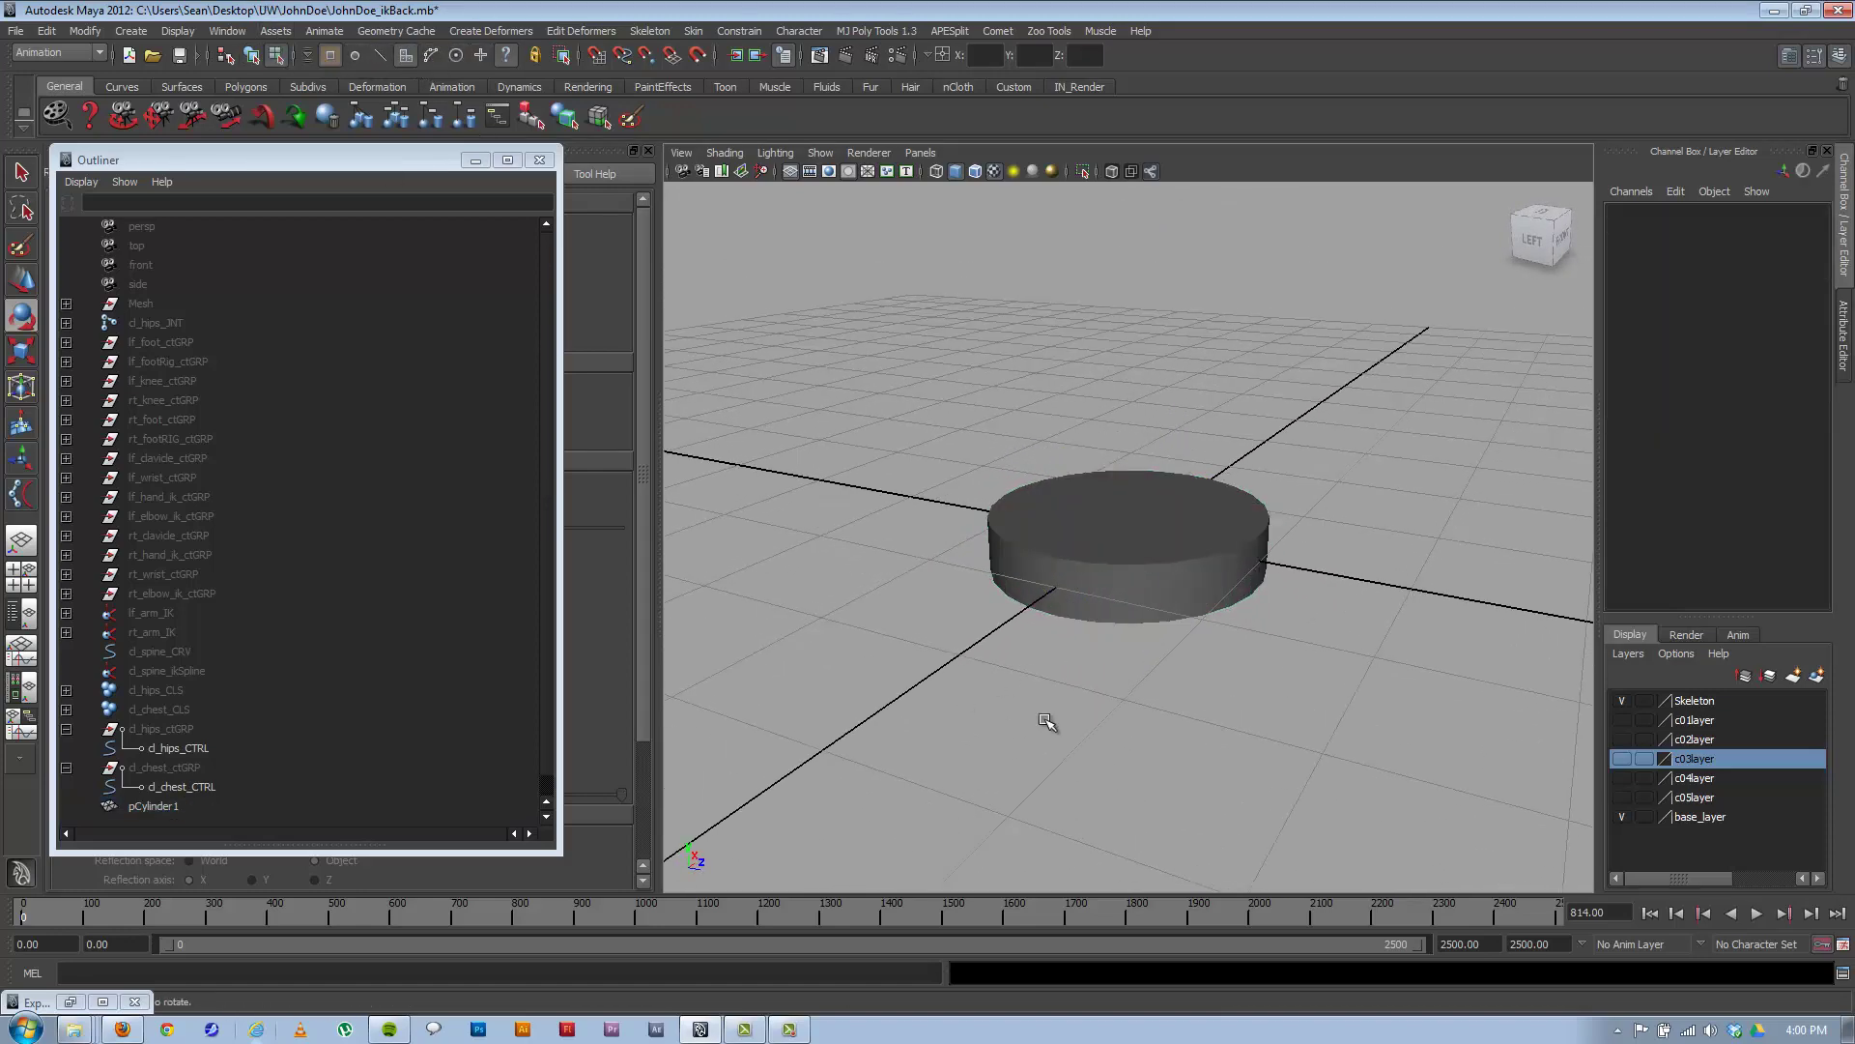
click(1165, 570)
click(1084, 585)
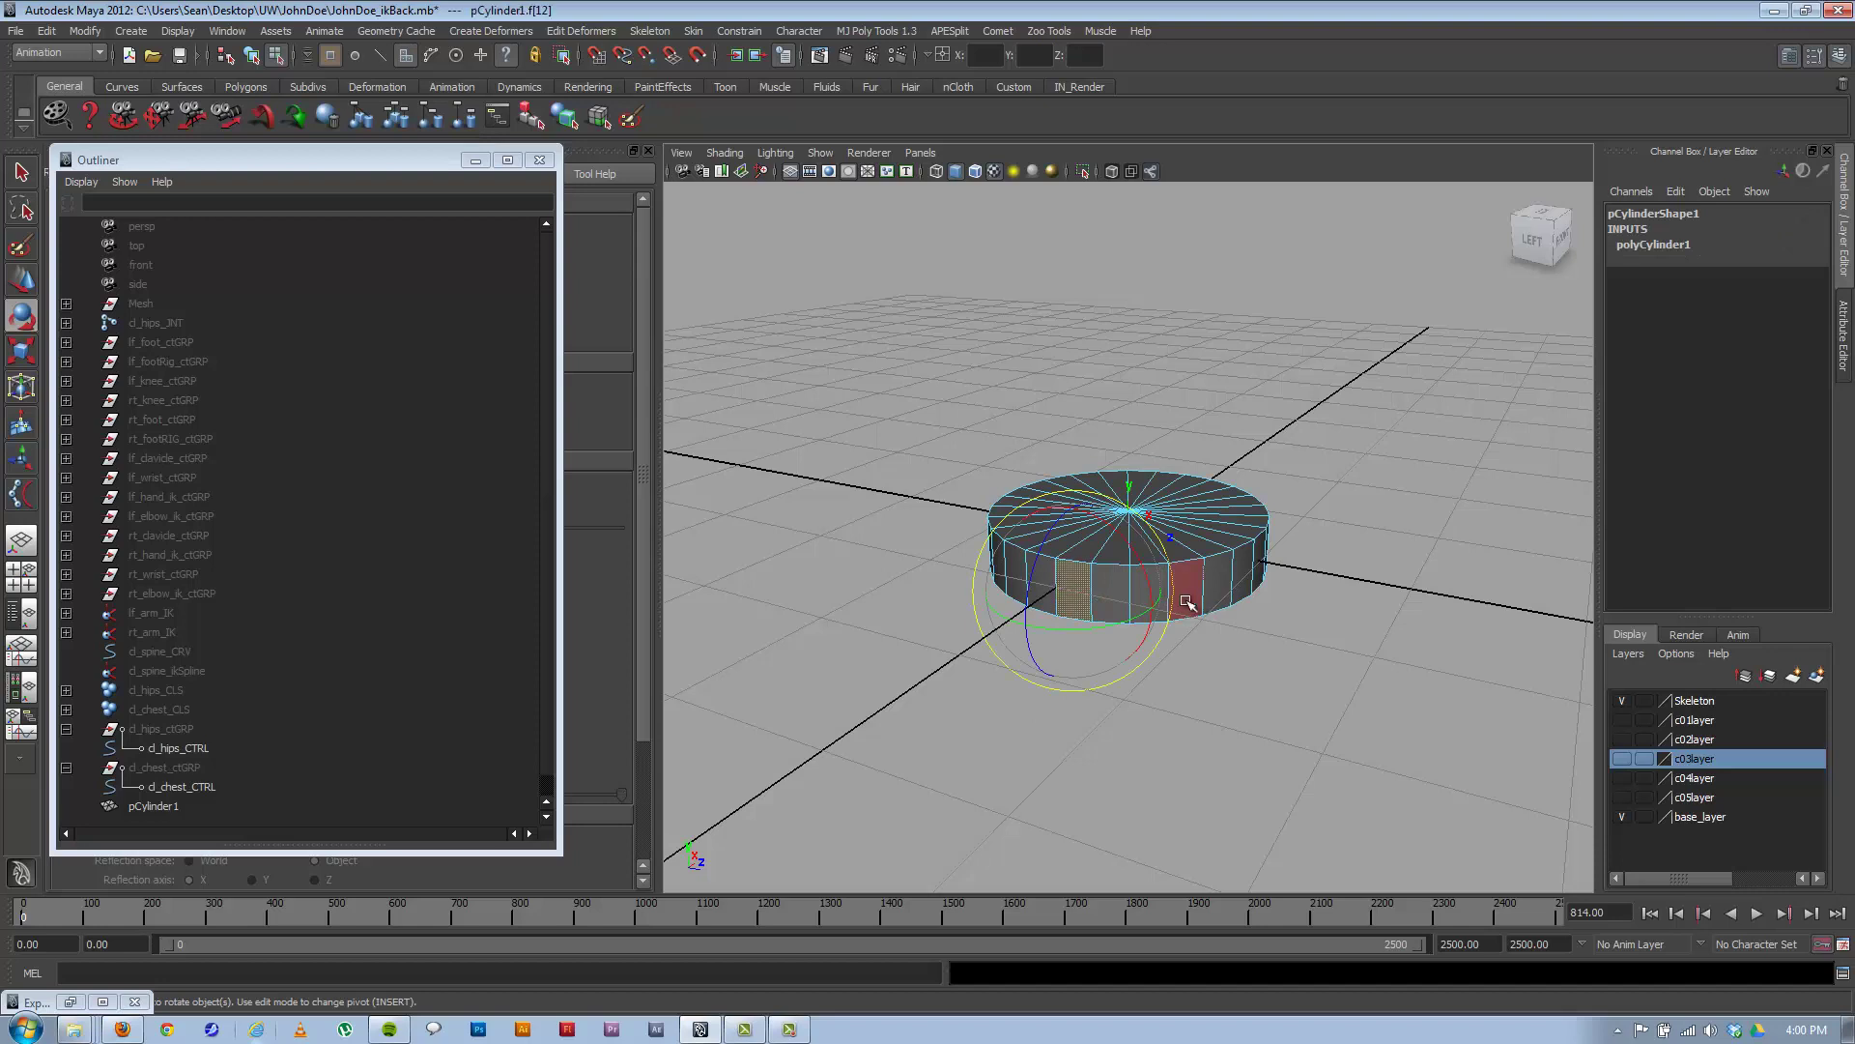
key(q)
click(1179, 604)
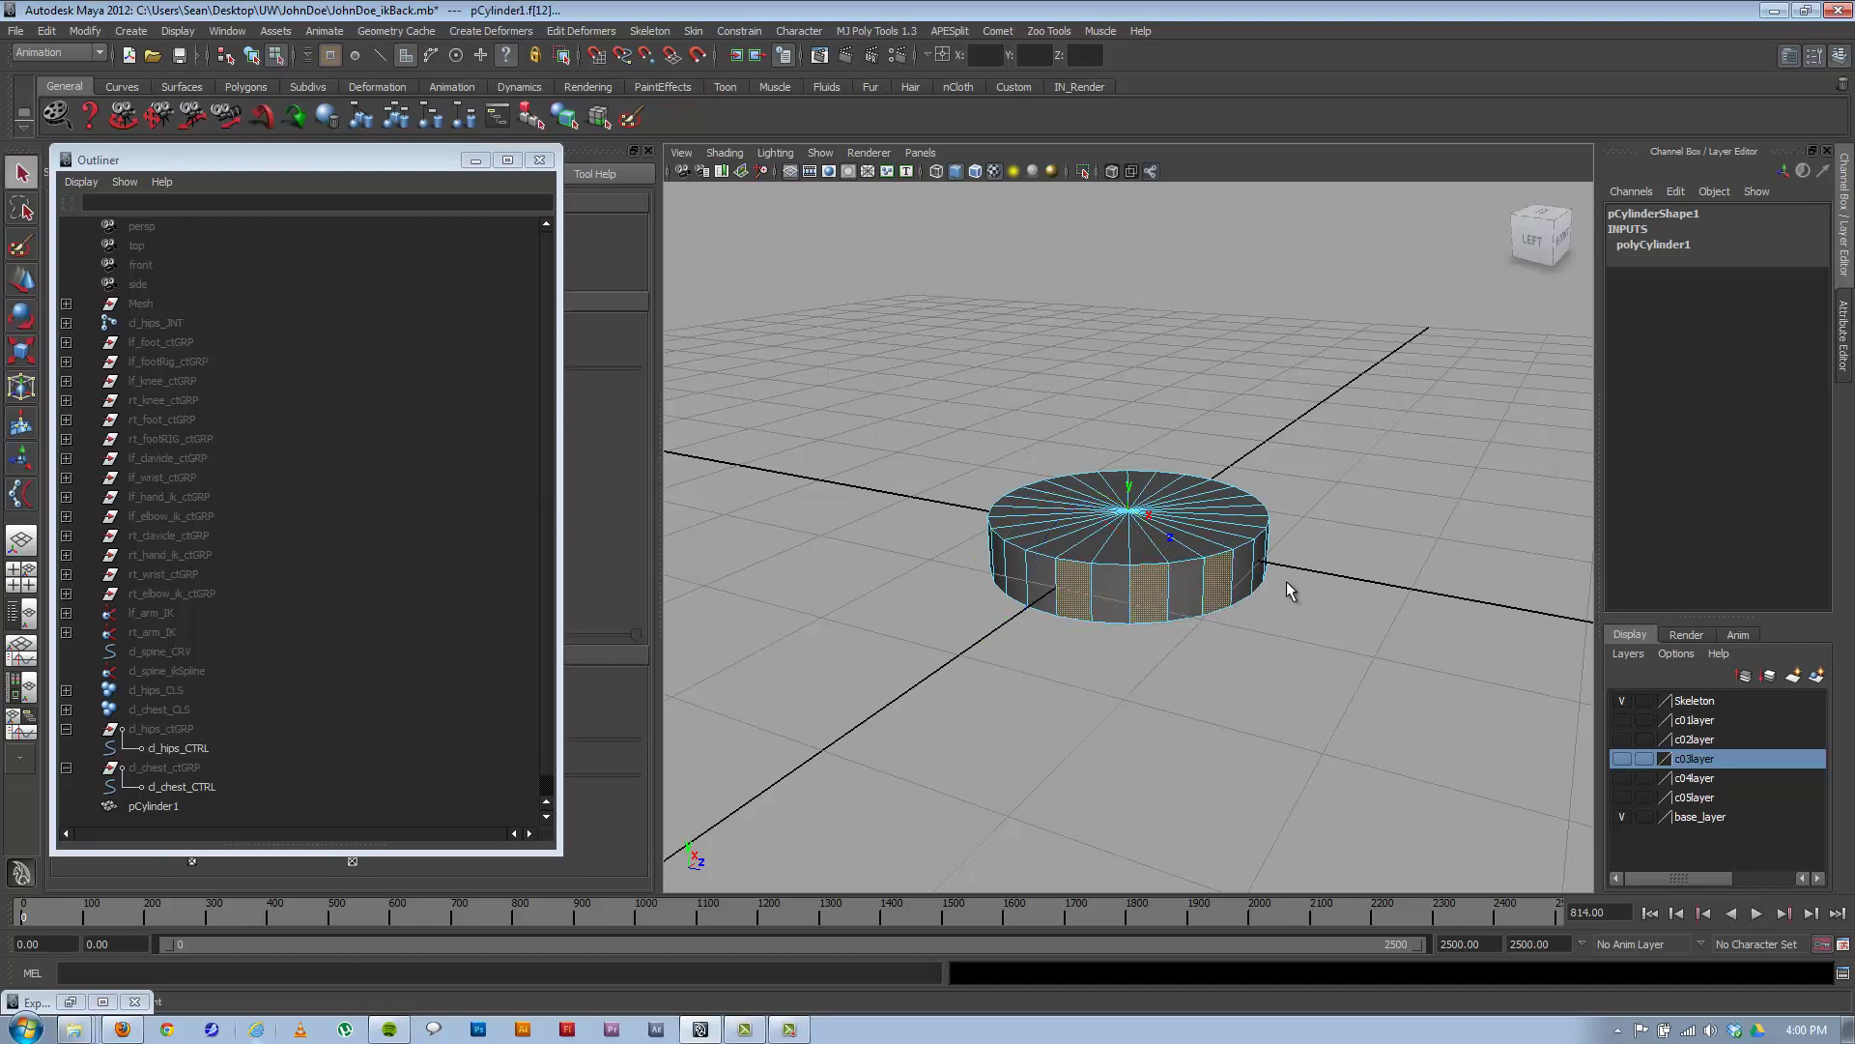
alt+drag(1289, 589, 1210, 584)
click(252, 56)
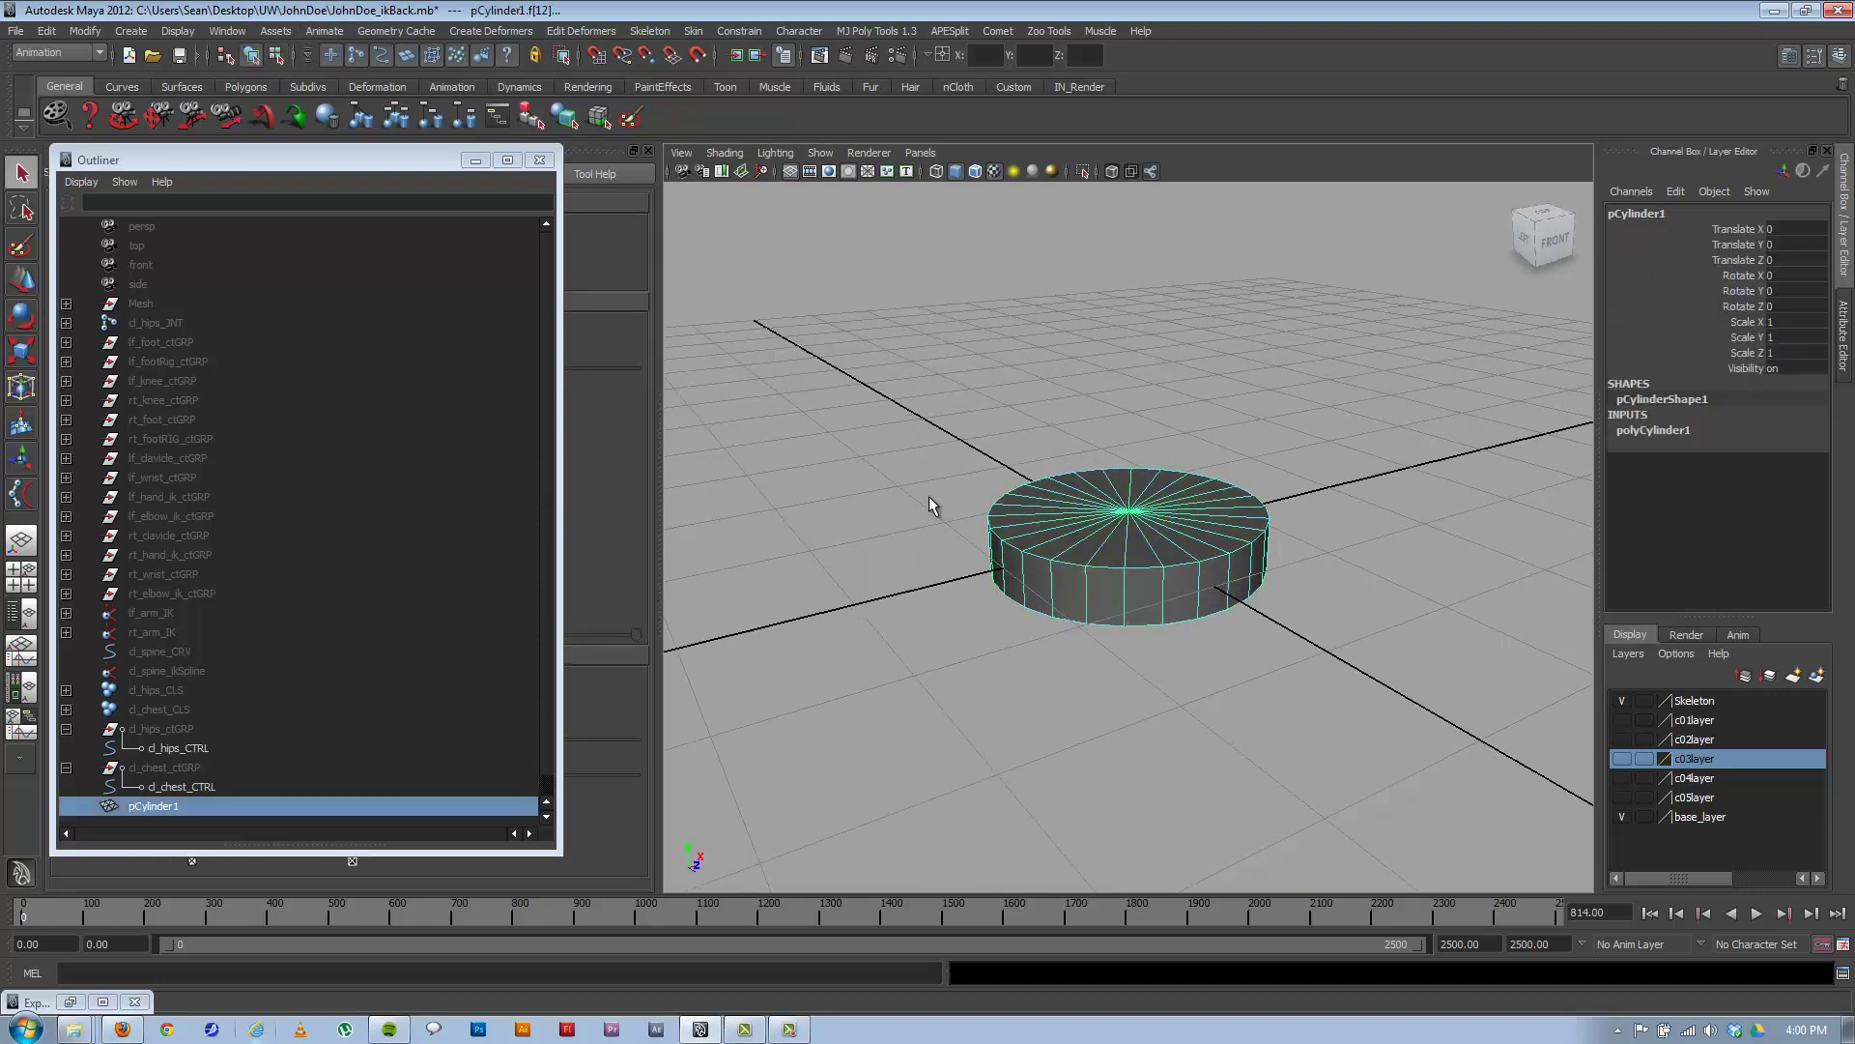
alt+drag(978, 519, 1046, 544)
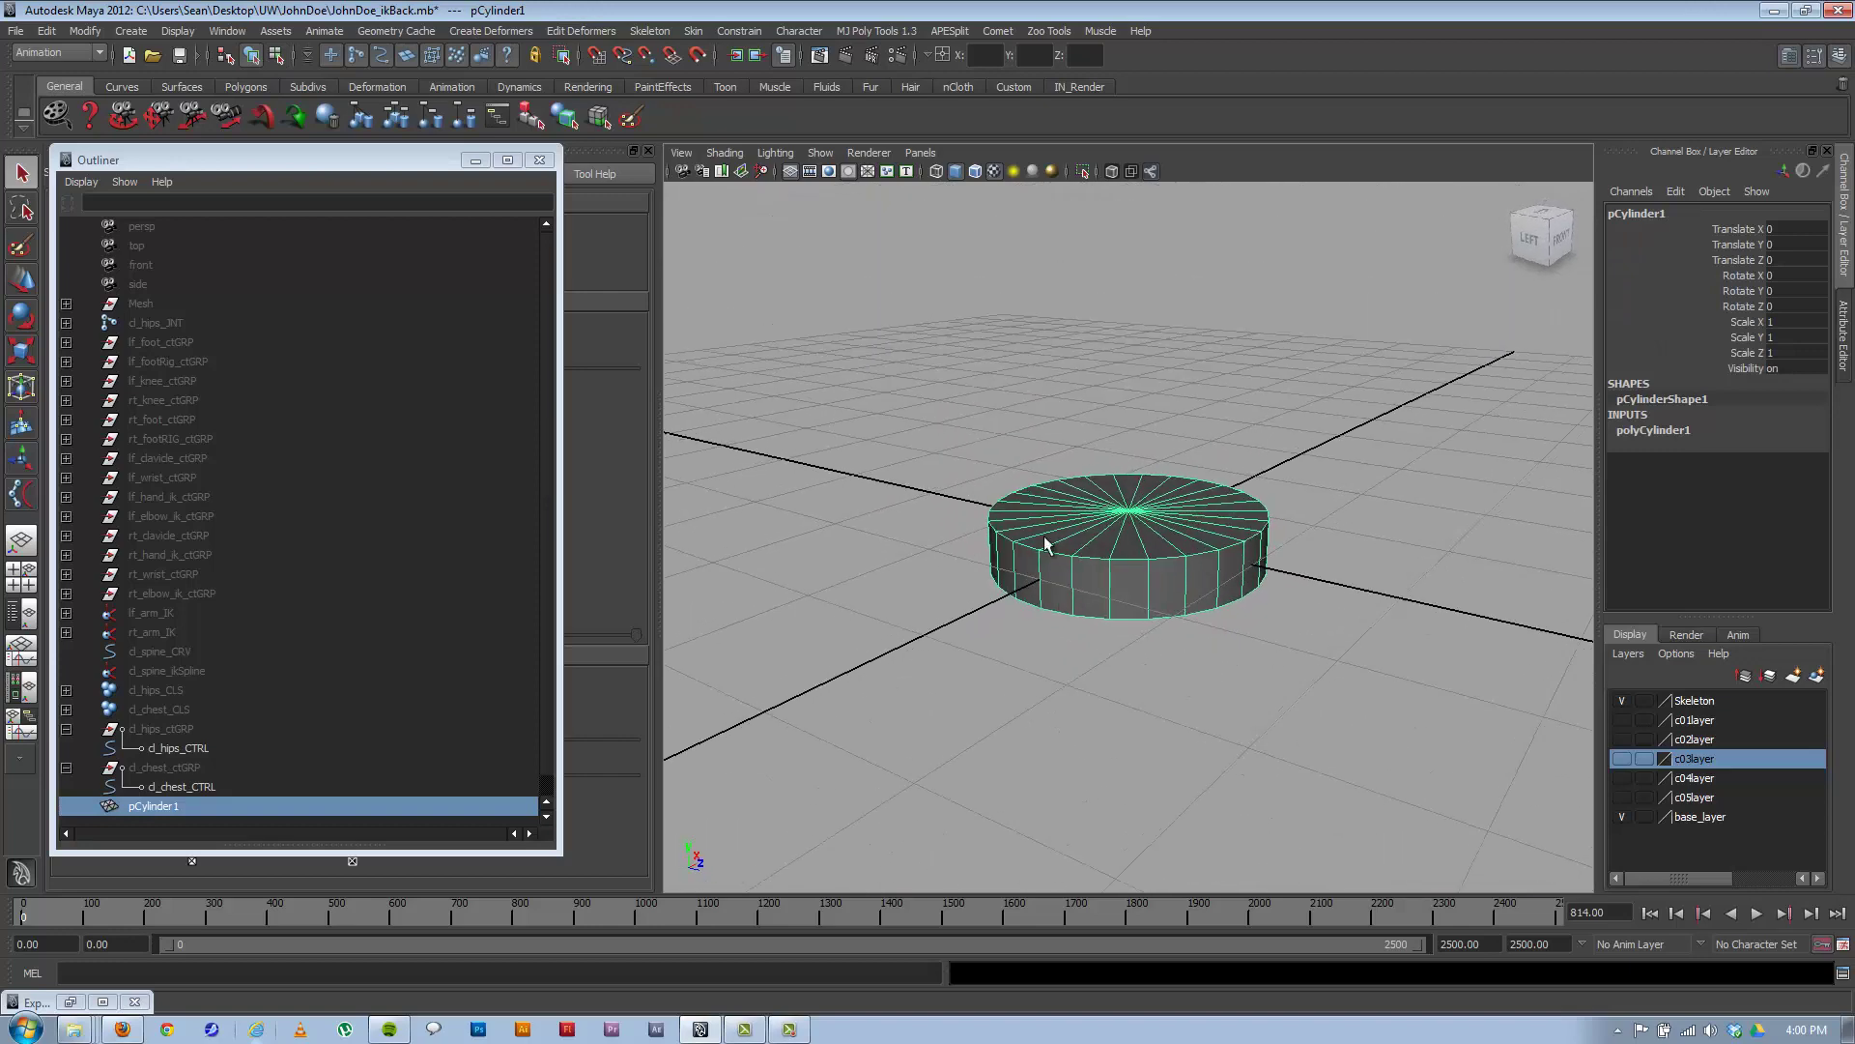
Switch to component selection and select every other side face all the way around the cylinder.
click(278, 56)
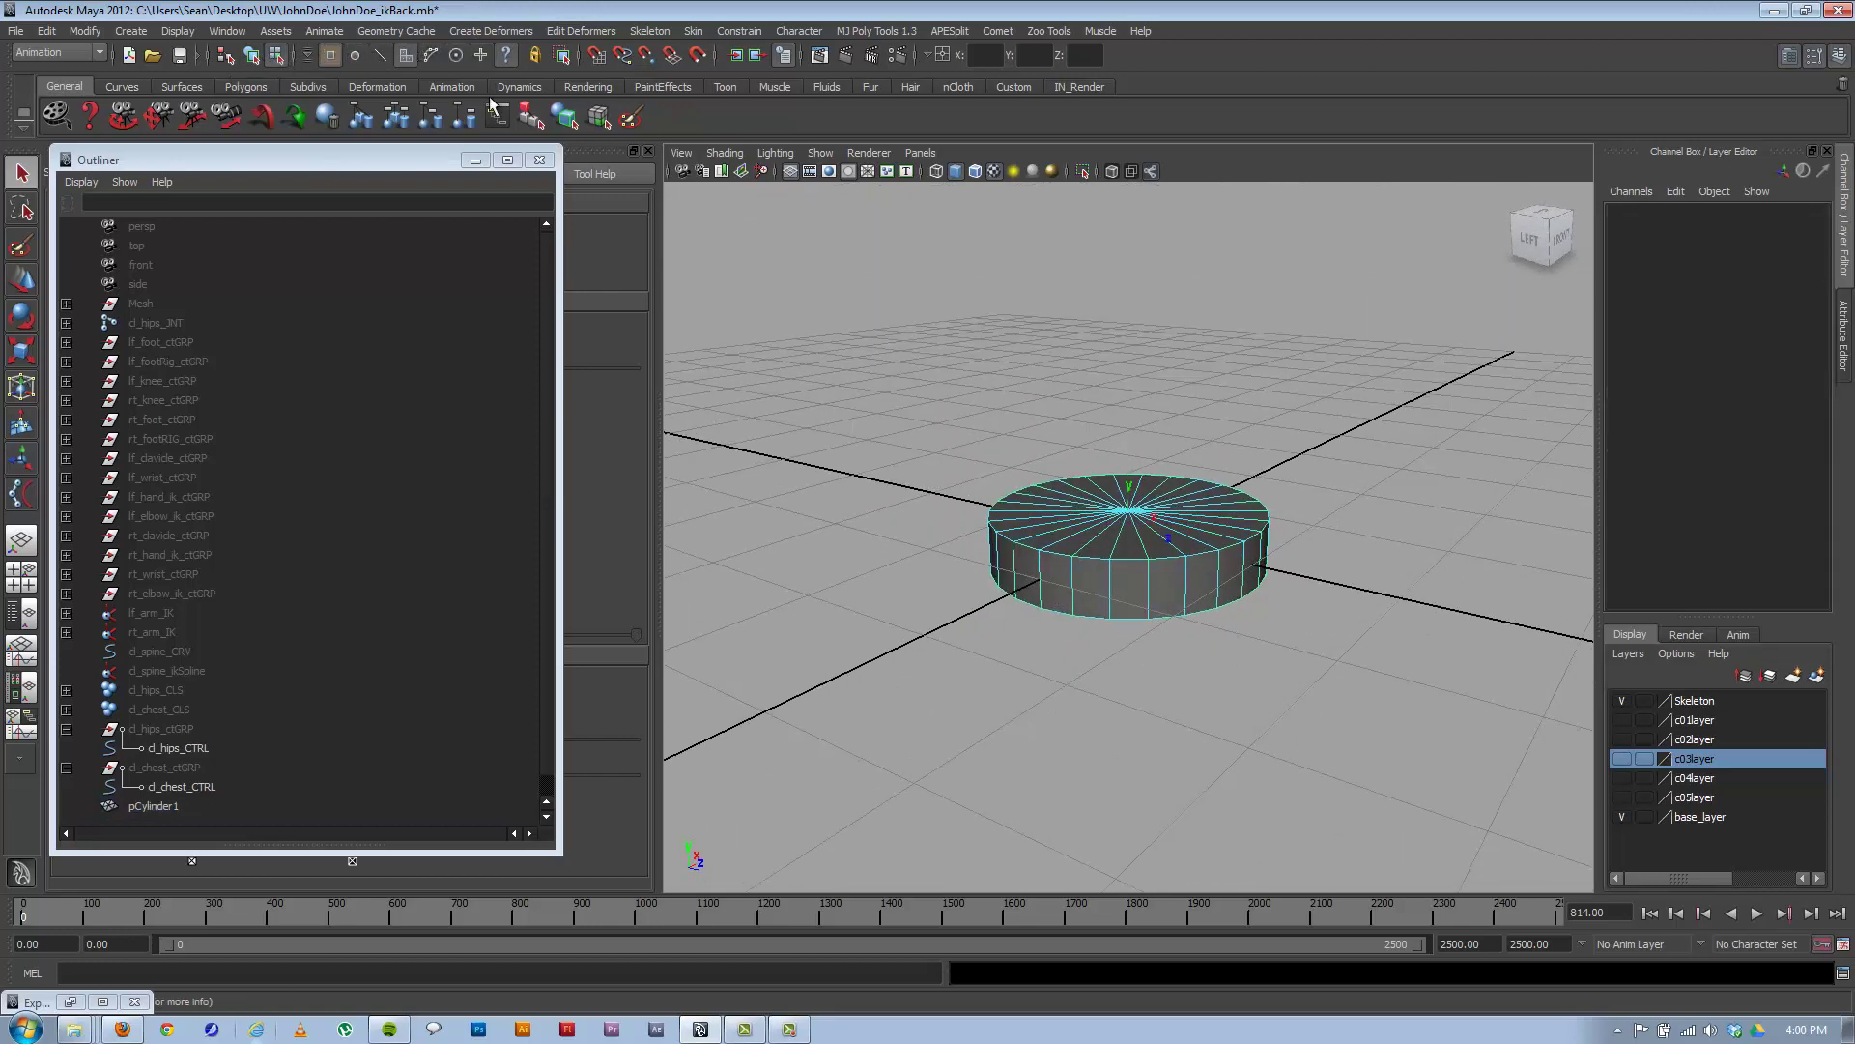
click(1056, 596)
shift+click(1121, 586)
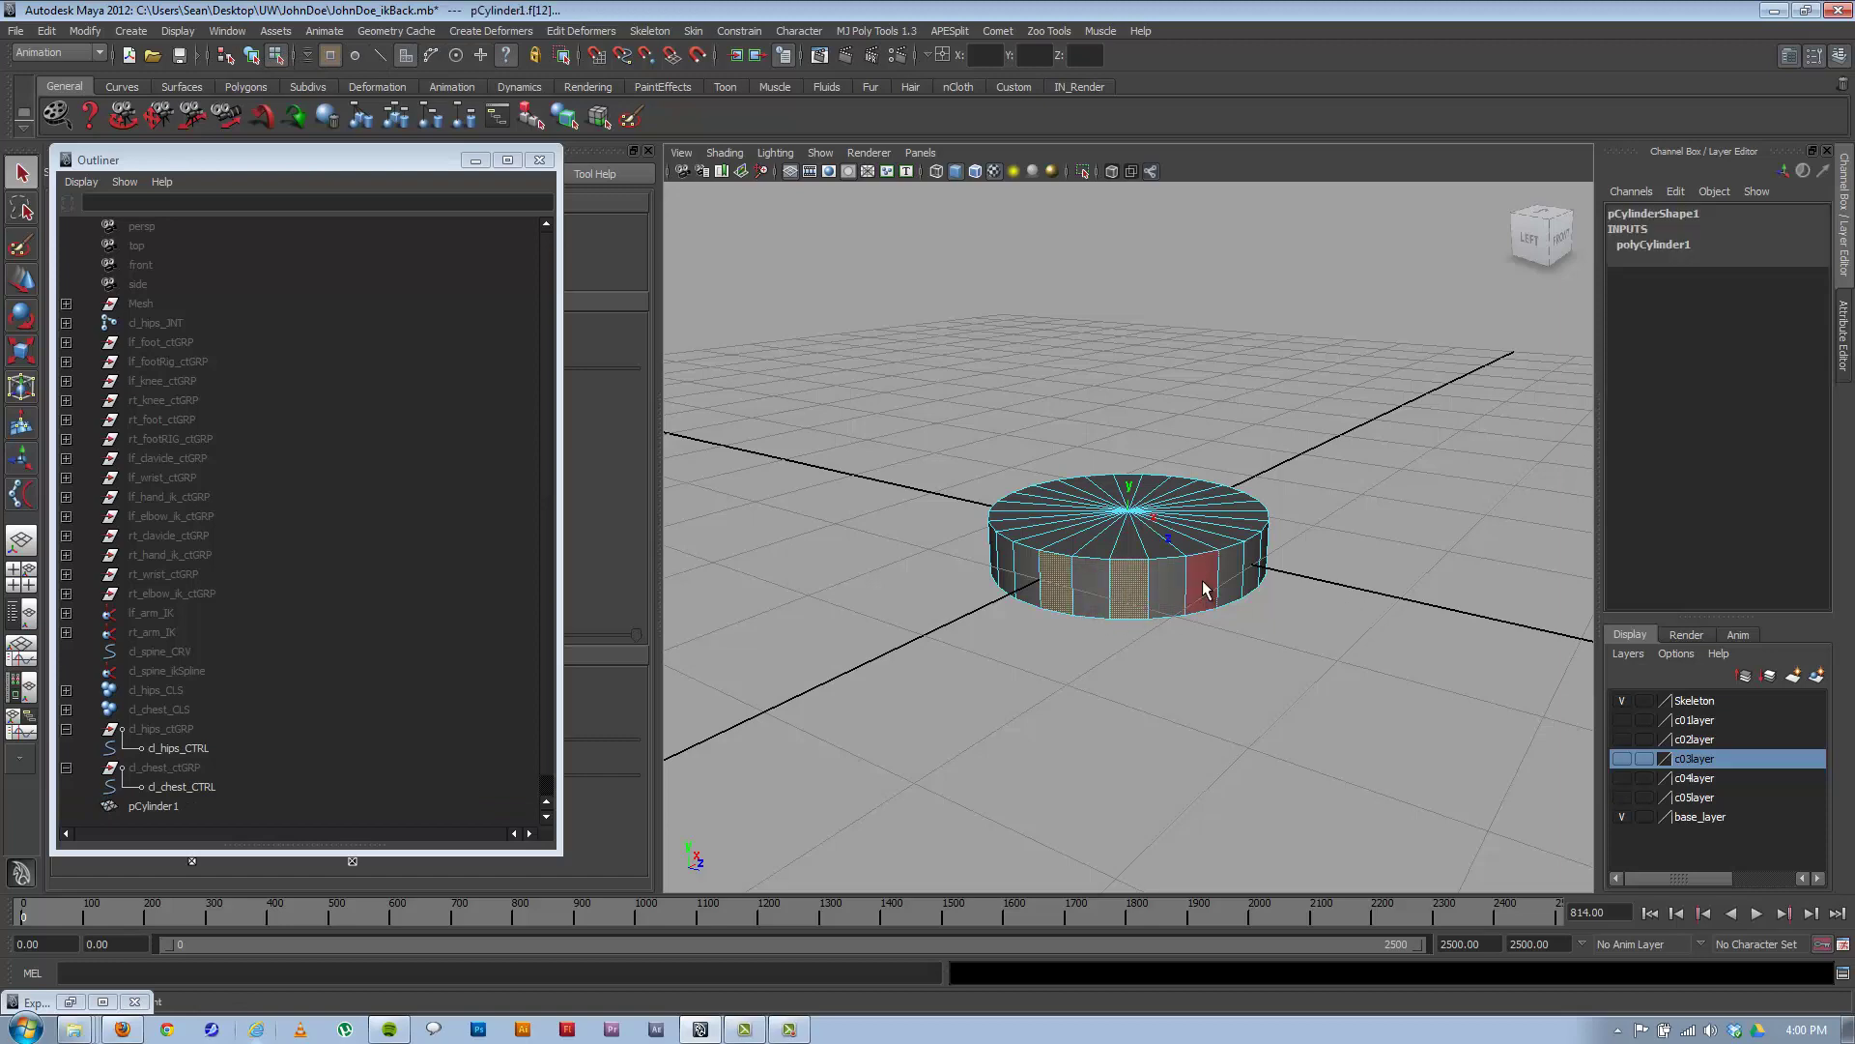
alt+drag(1278, 591, 936, 504)
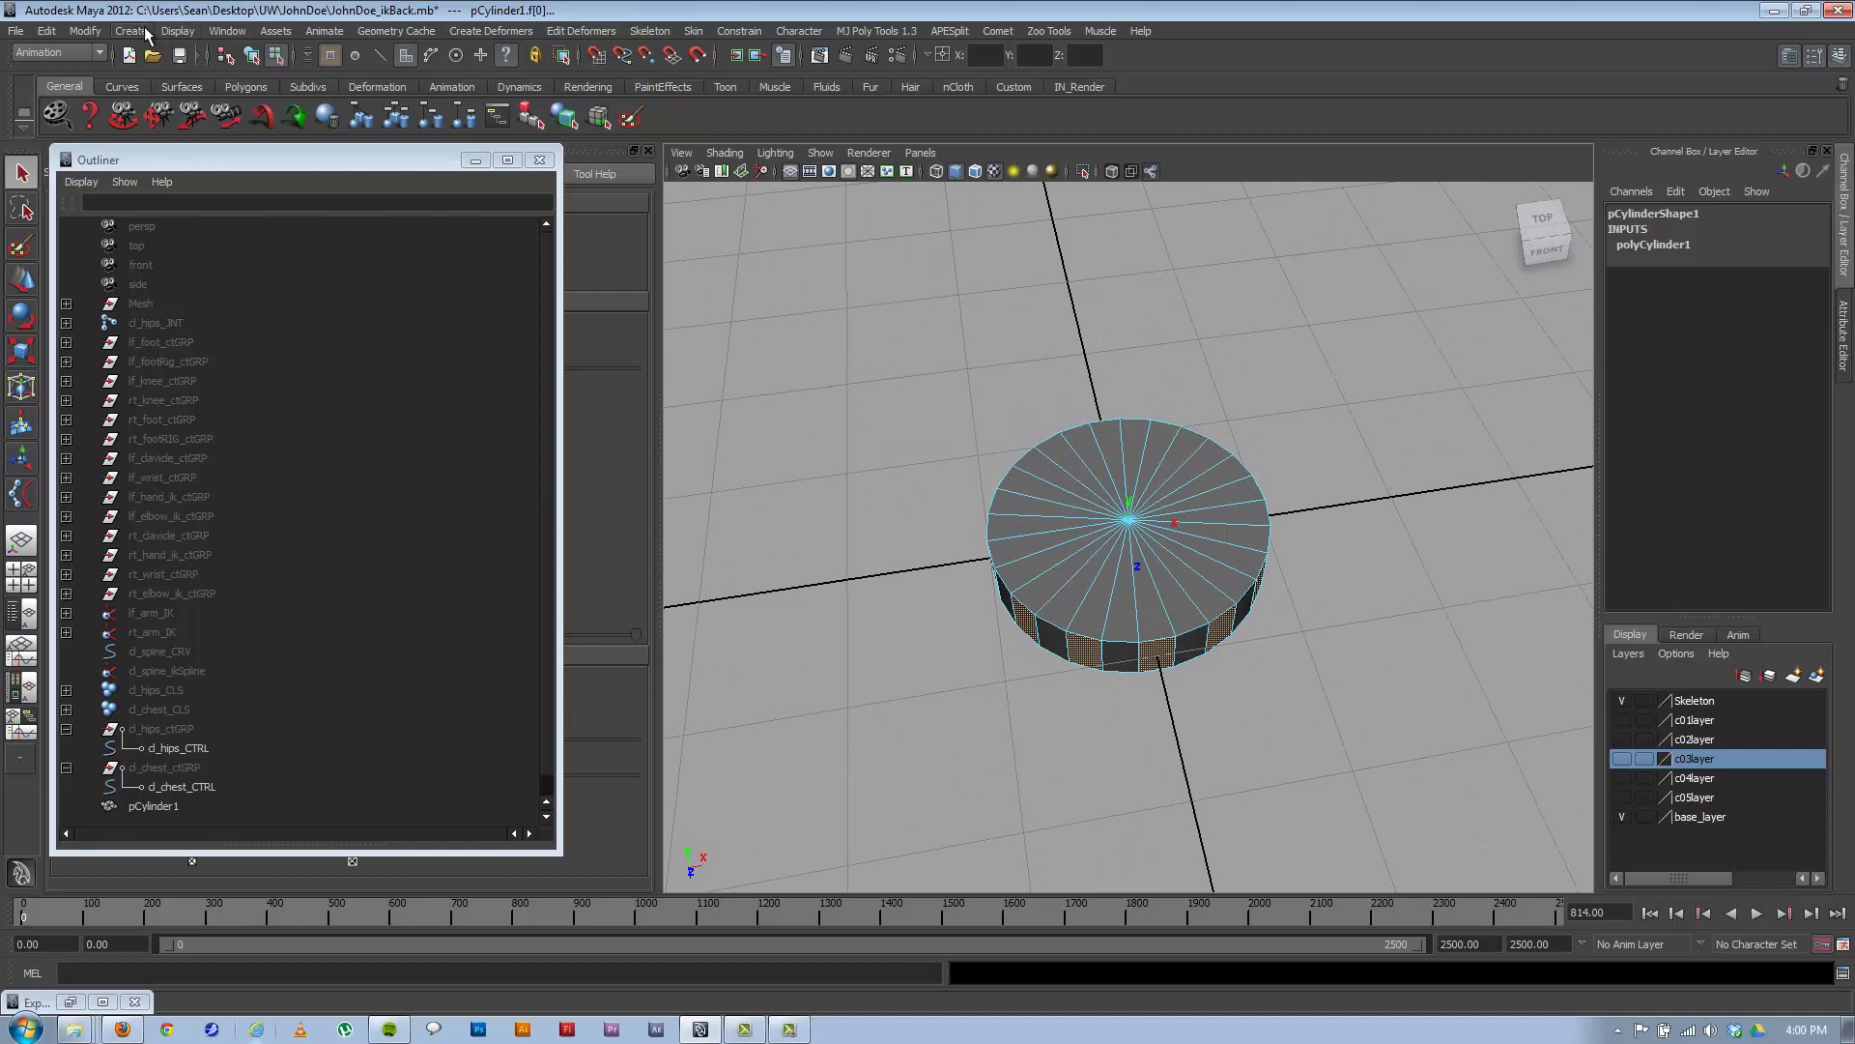
Extrude the selected side faces outward by about 0.19 and scale their ends to about 0.6 to form tapered gear teeth.
click(58, 52)
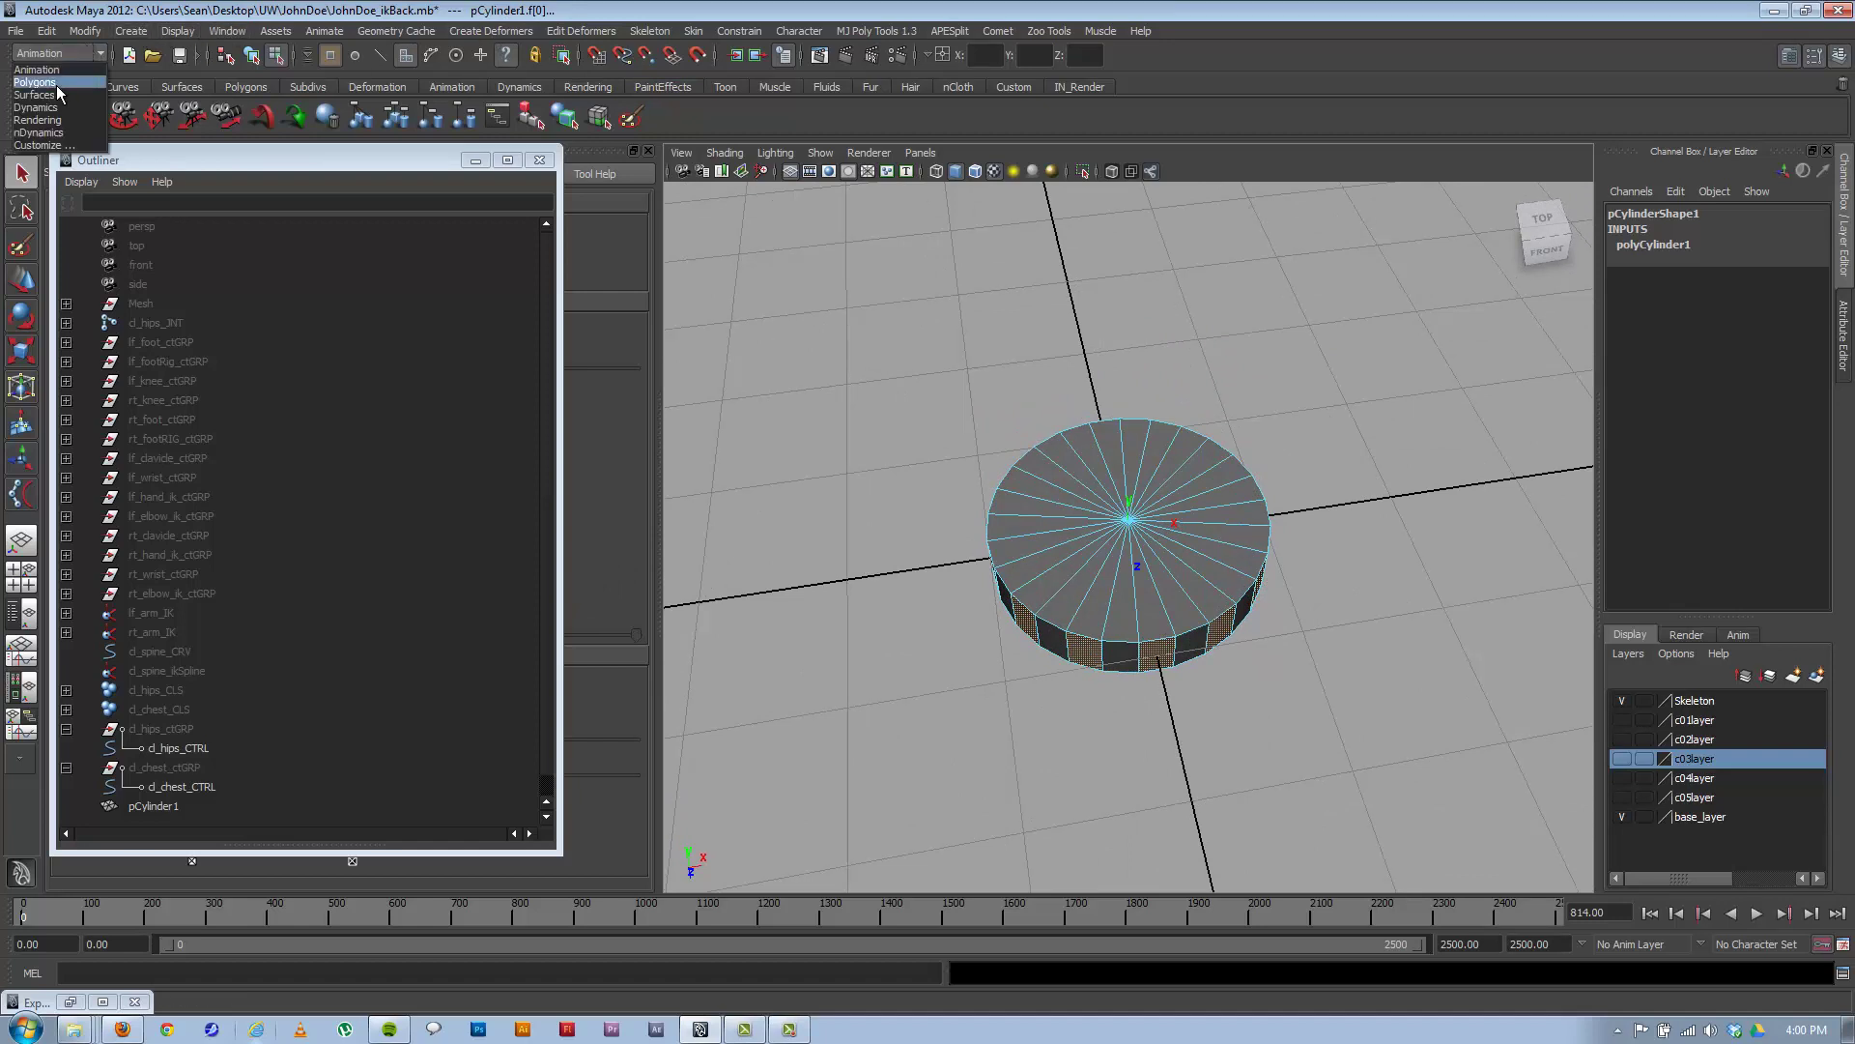
click(43, 72)
click(388, 31)
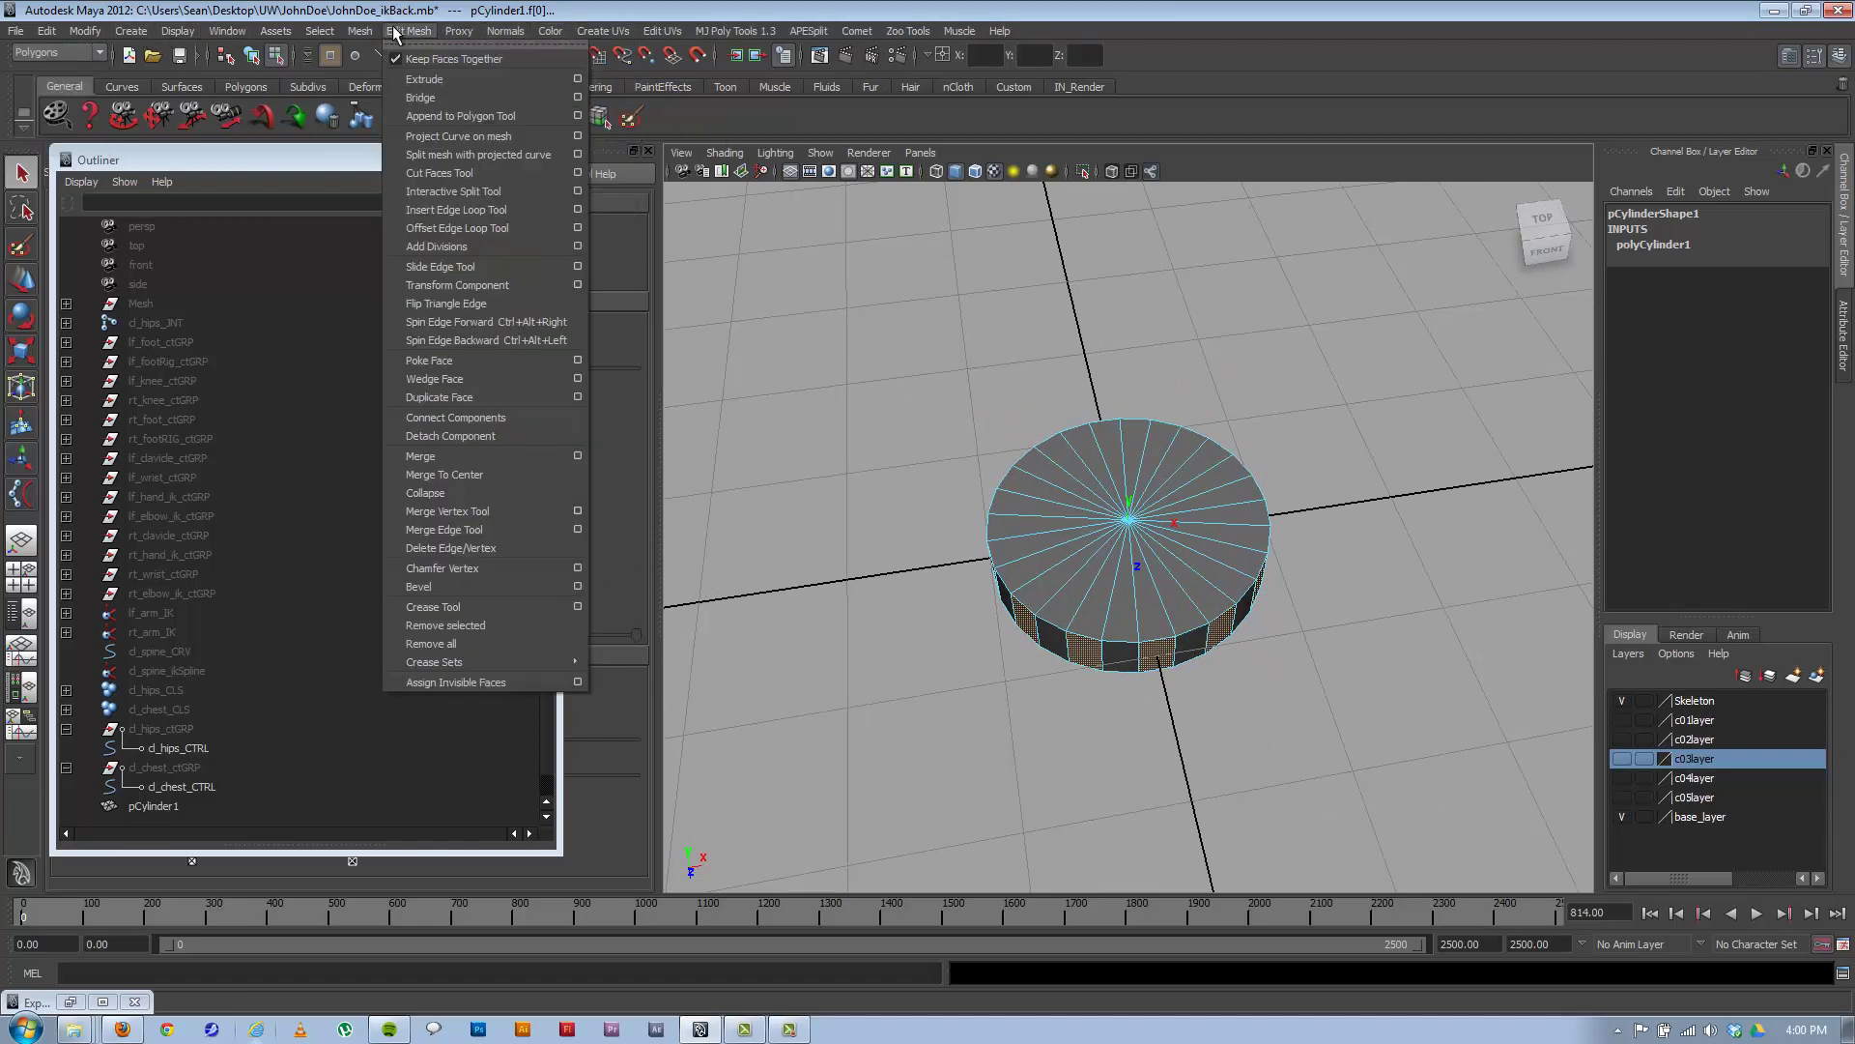
click(425, 79)
alt+drag(1157, 534, 1385, 425)
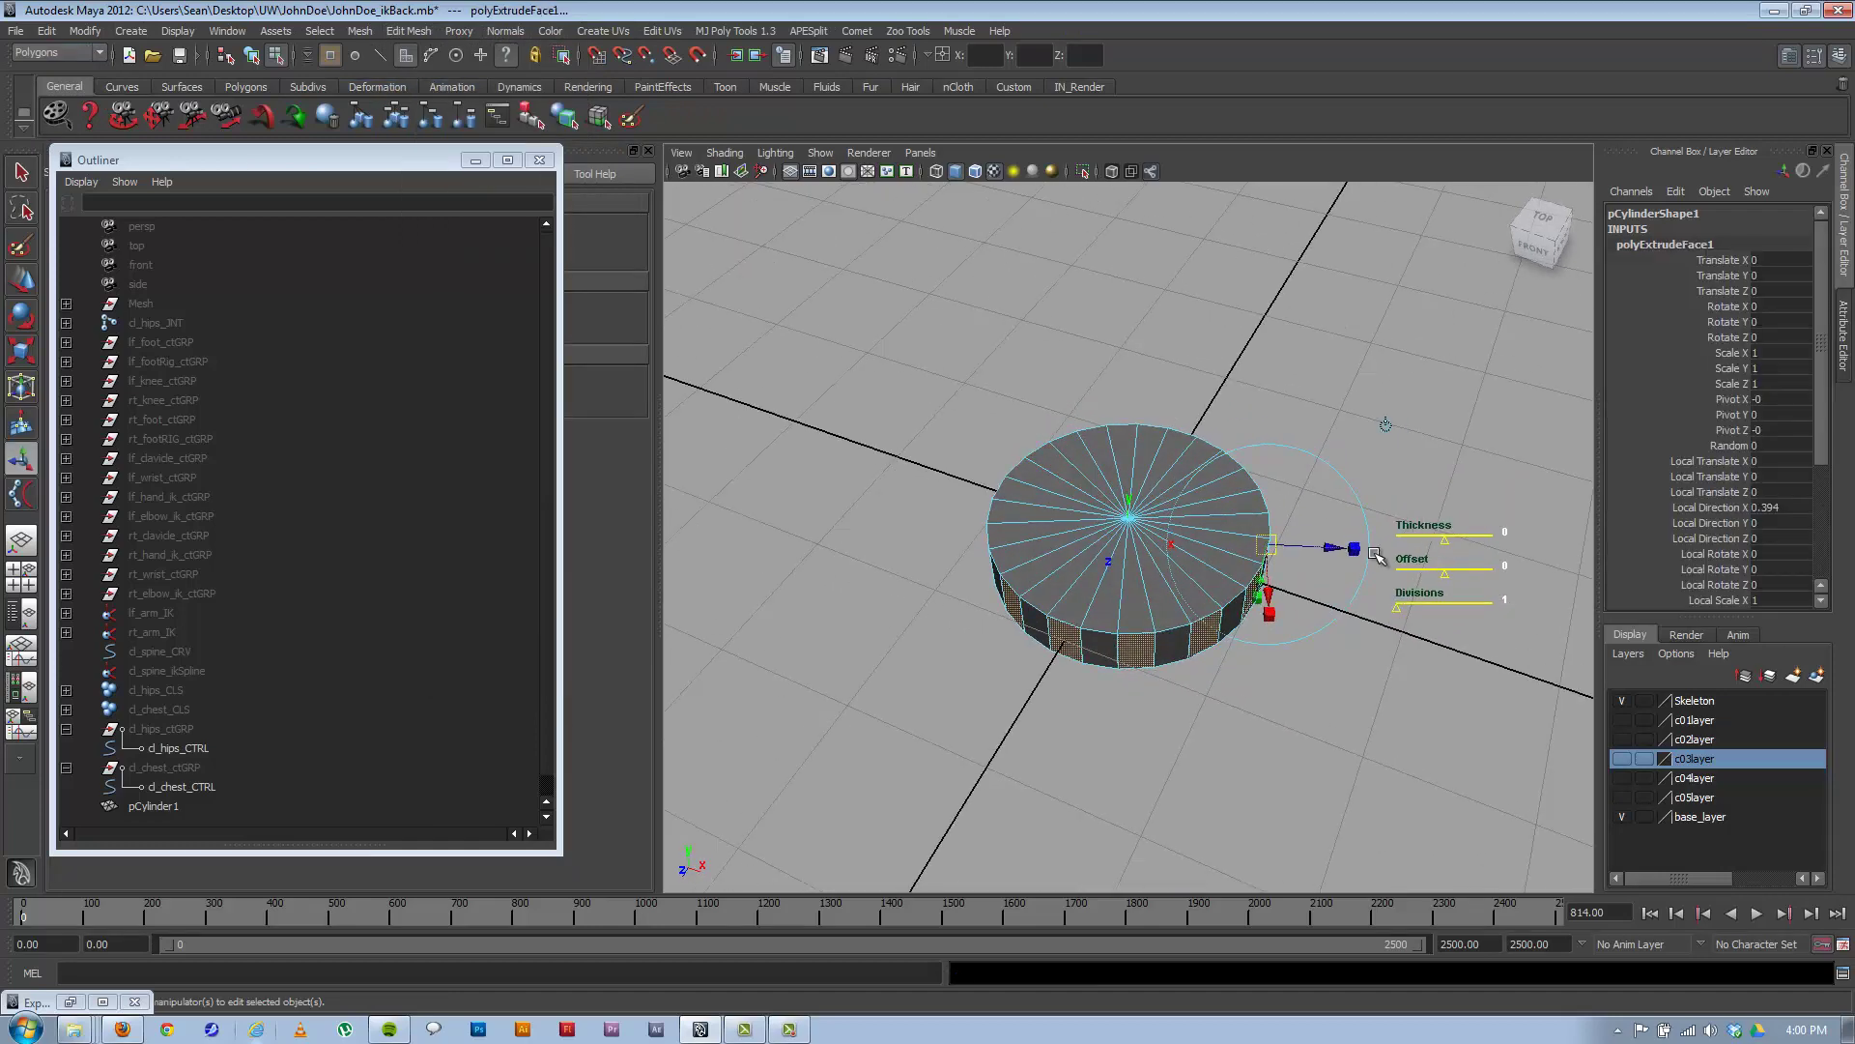
drag(1329, 551, 1267, 606)
drag(1352, 549, 1364, 550)
drag(1303, 633, 1351, 555)
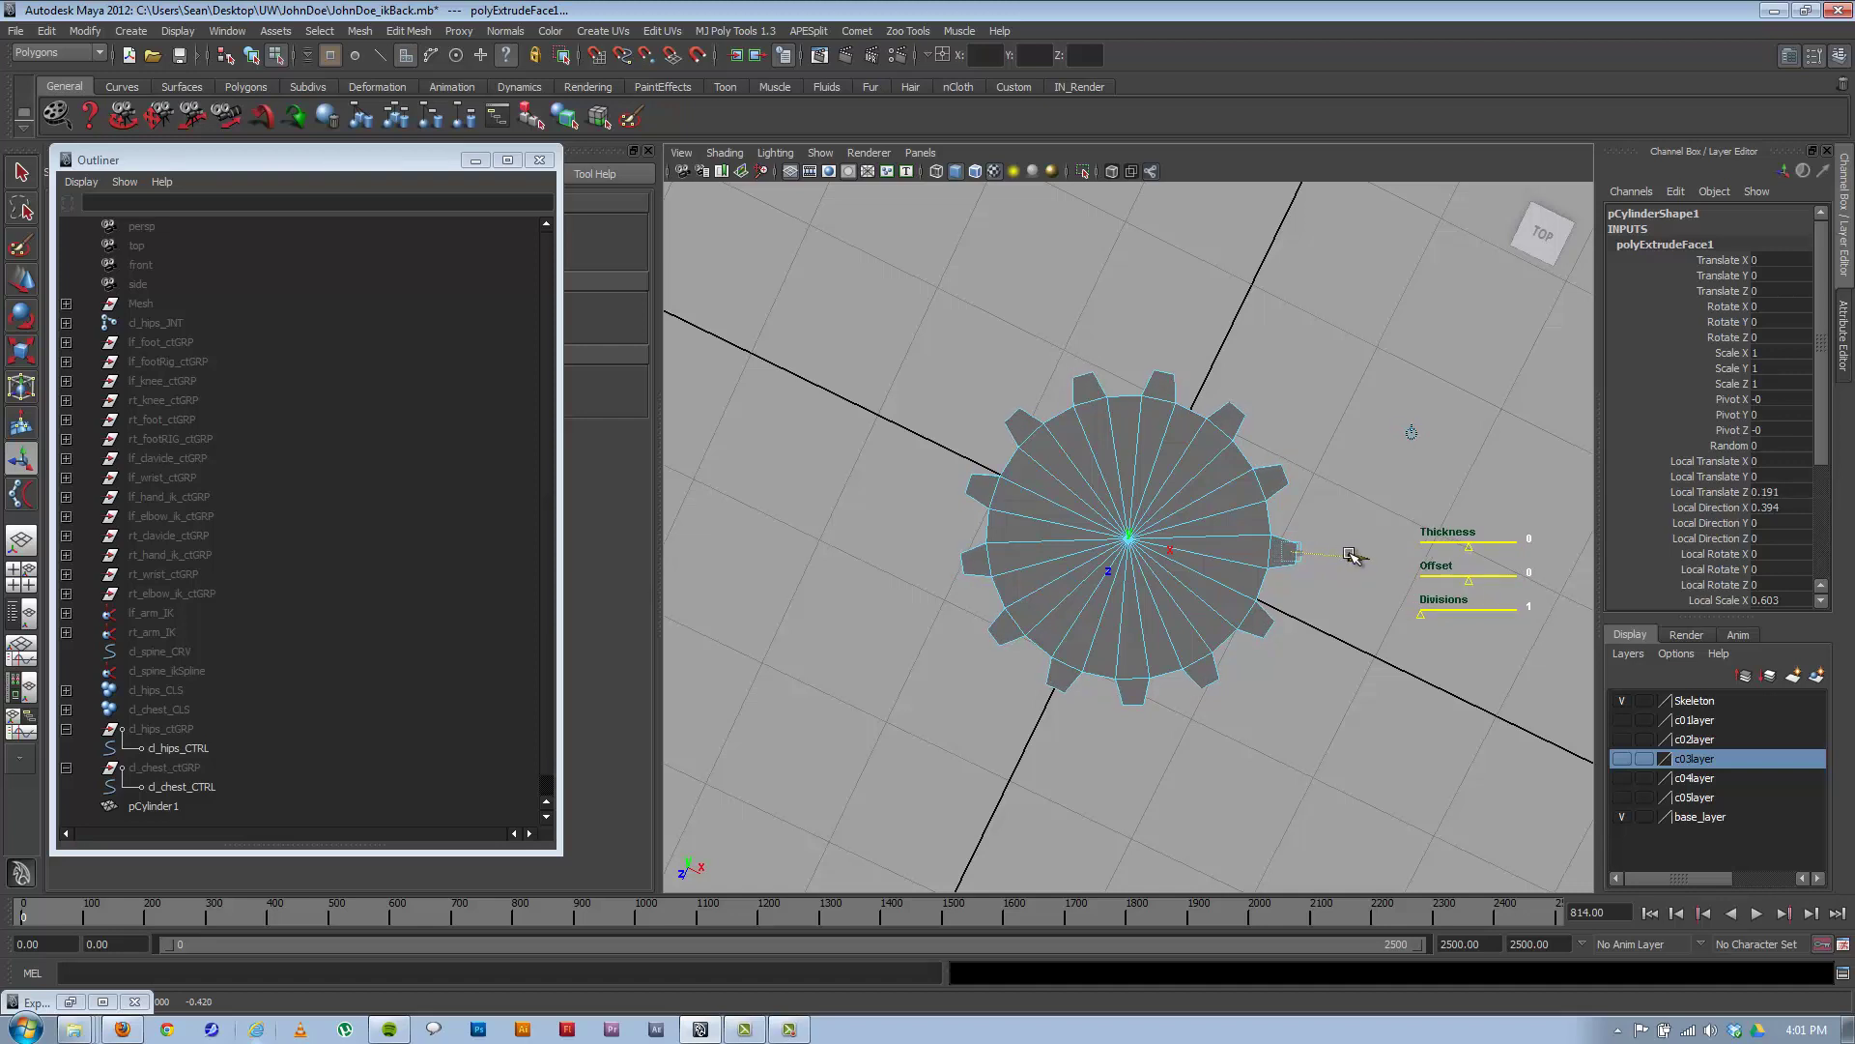
alt+drag(1343, 561, 1190, 491)
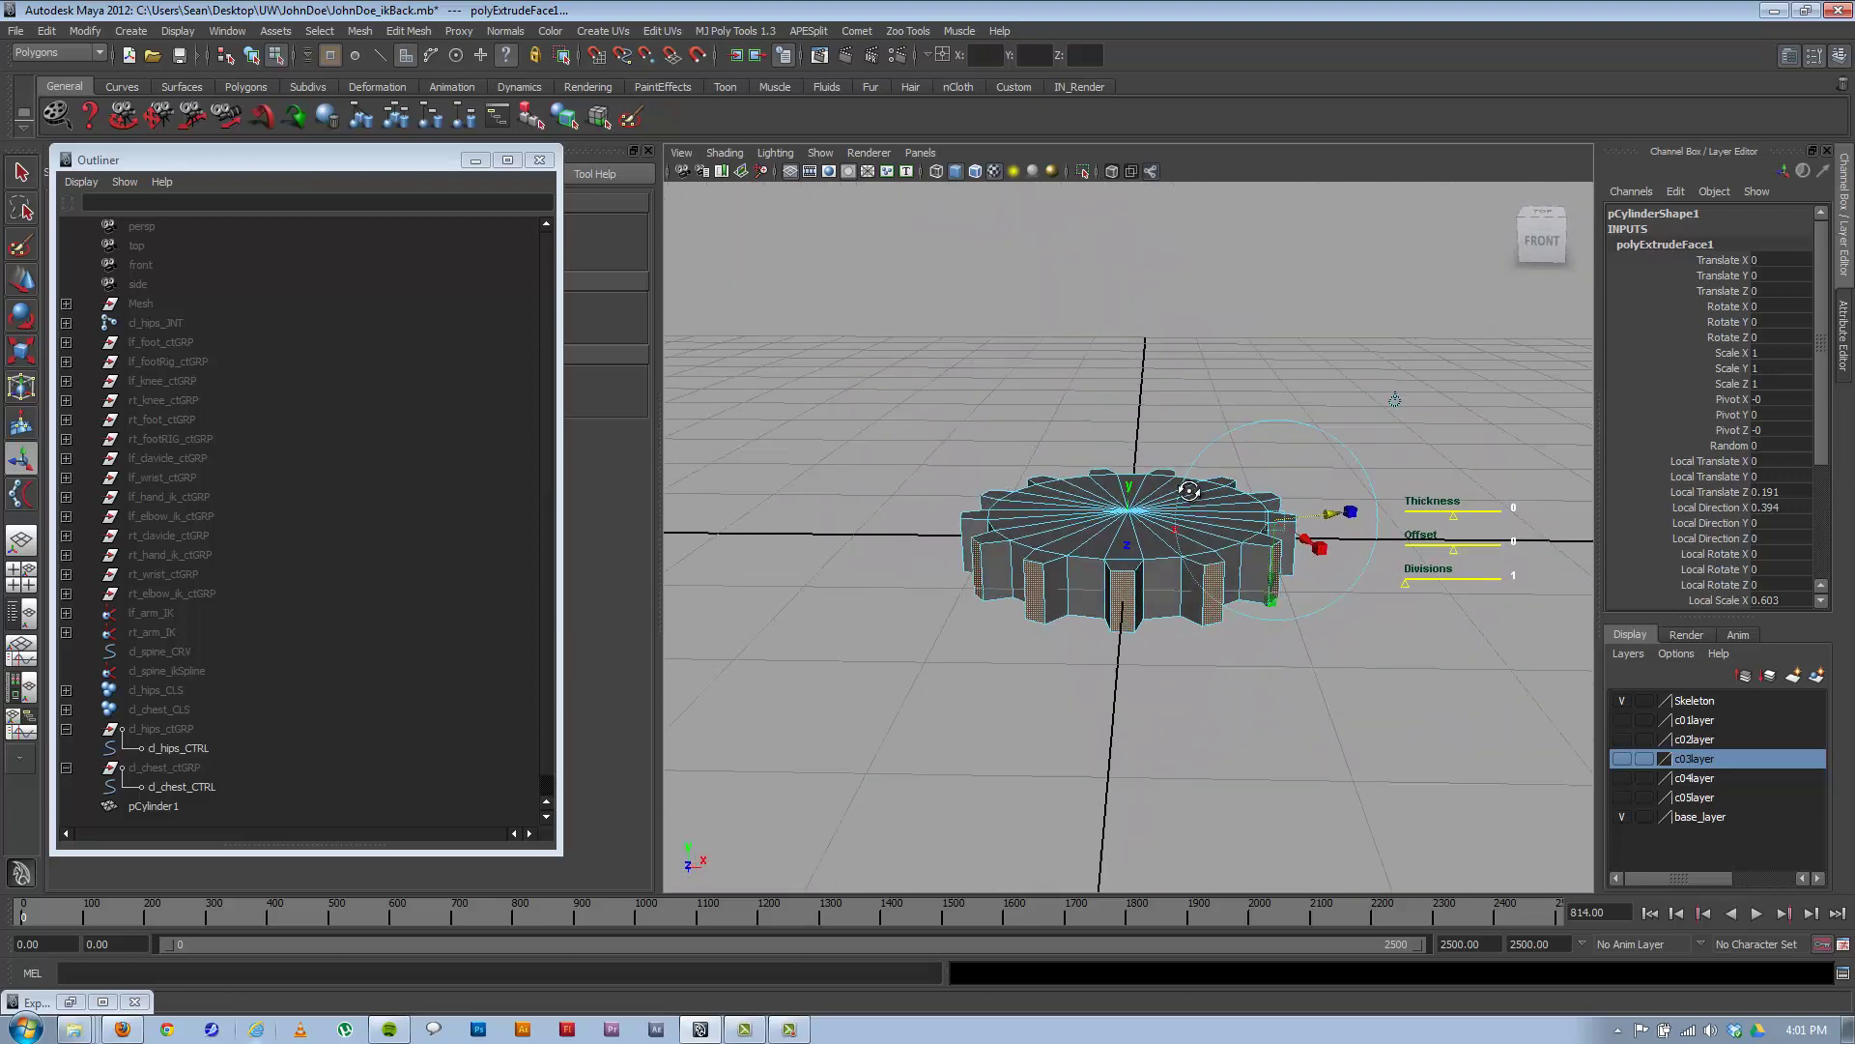
Return to object selection, flatten the whole gear by scaling it along Y to about 0.06, and deselect it.
click(258, 59)
alt+drag(1131, 437, 1106, 587)
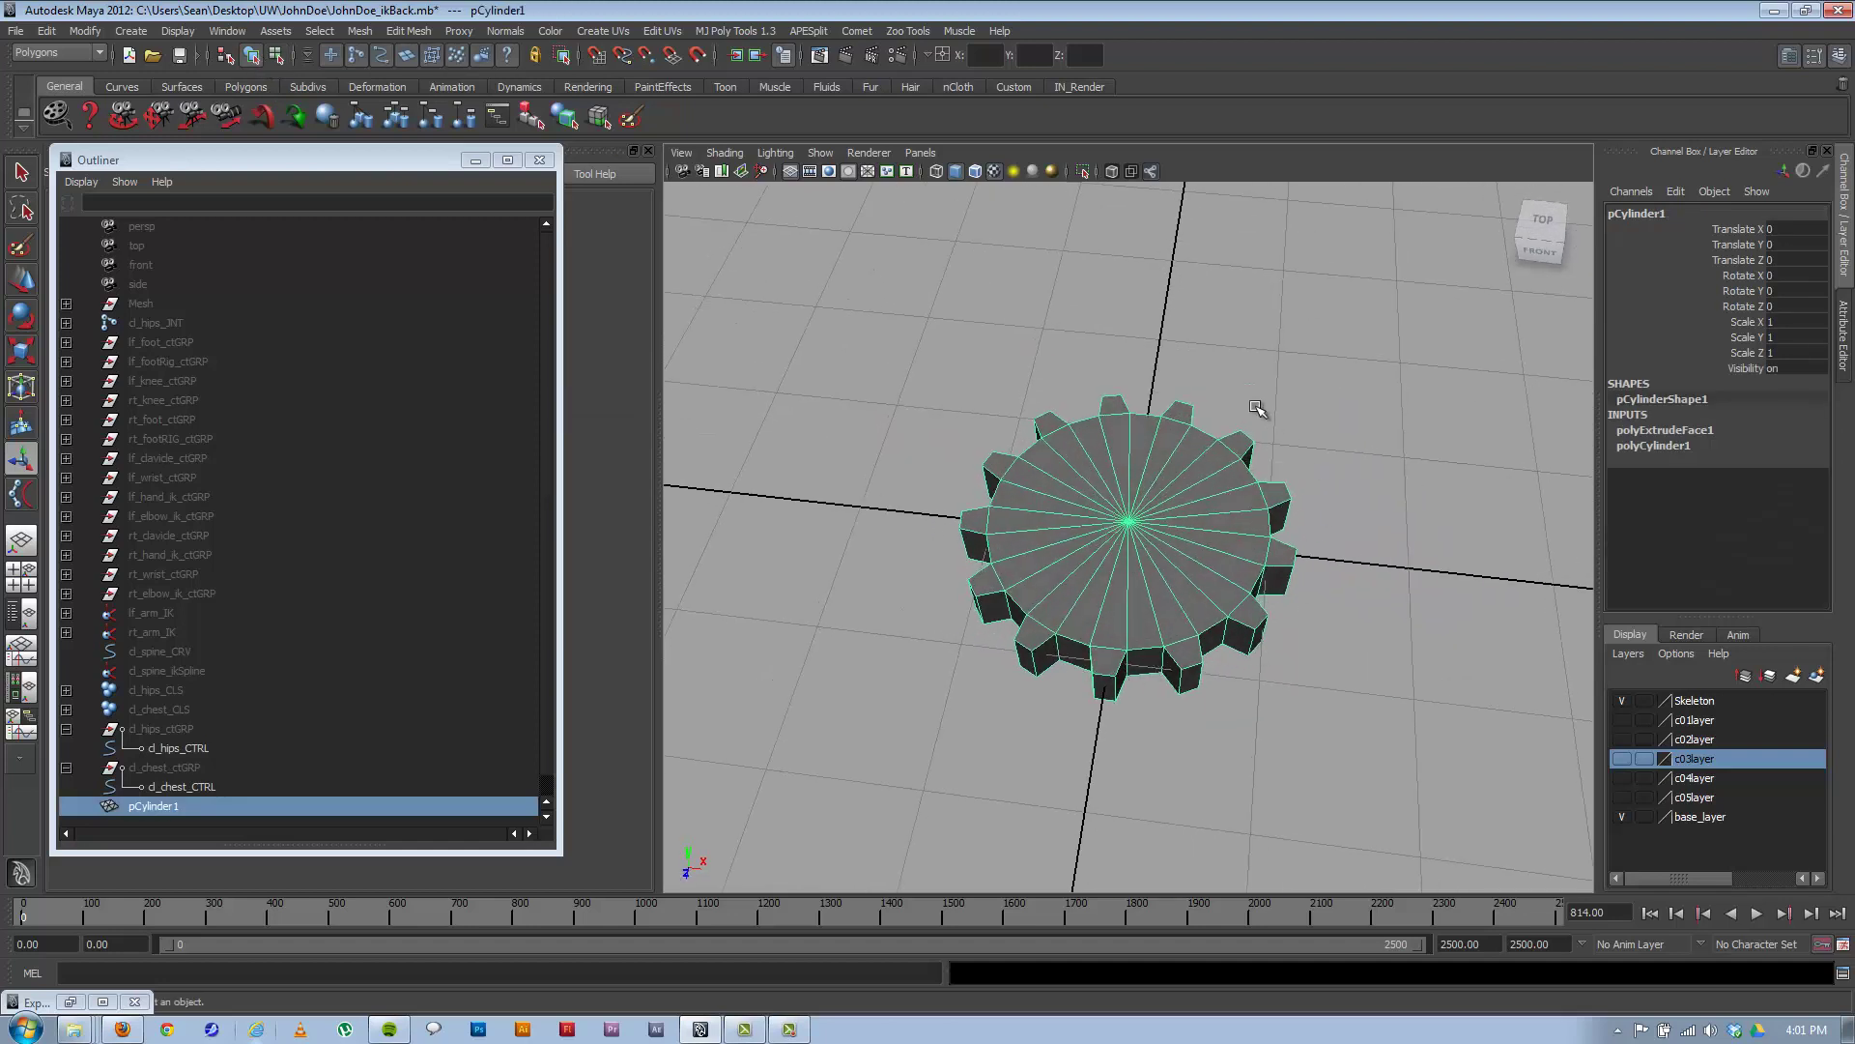
alt+drag(1301, 452, 1191, 515)
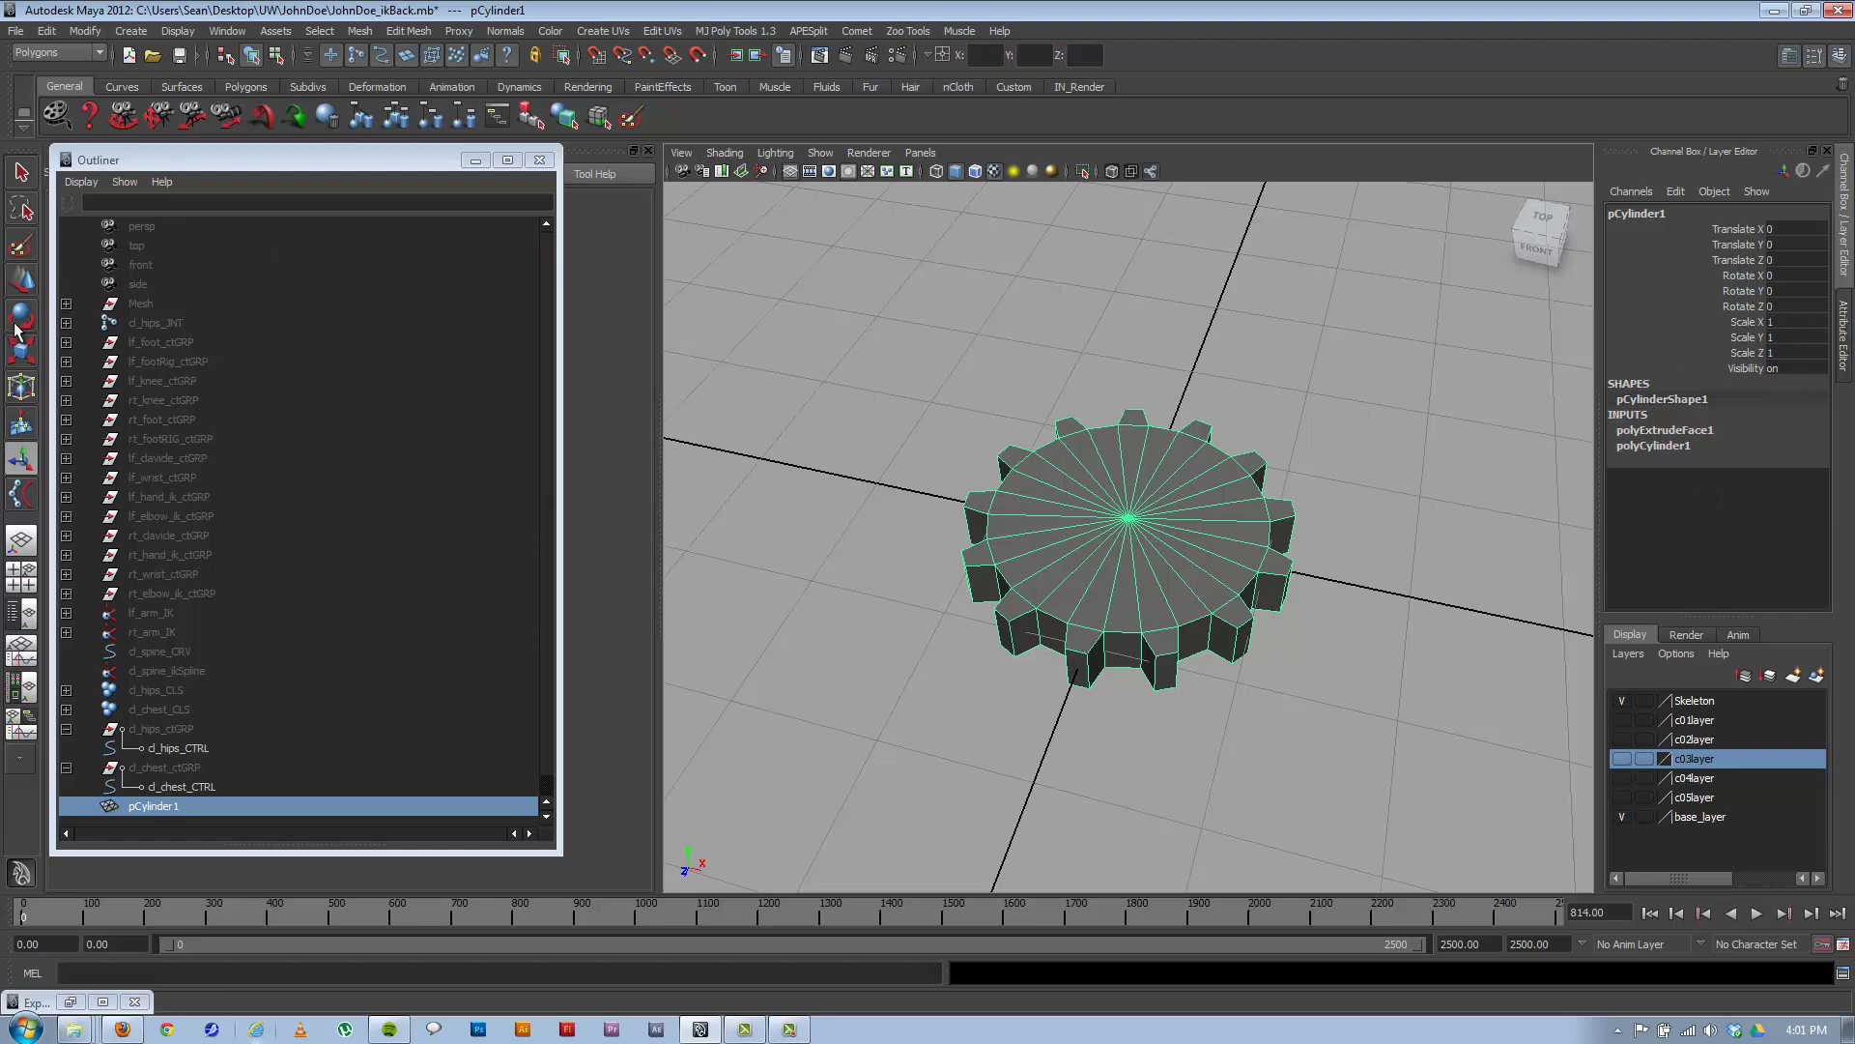
click(21, 349)
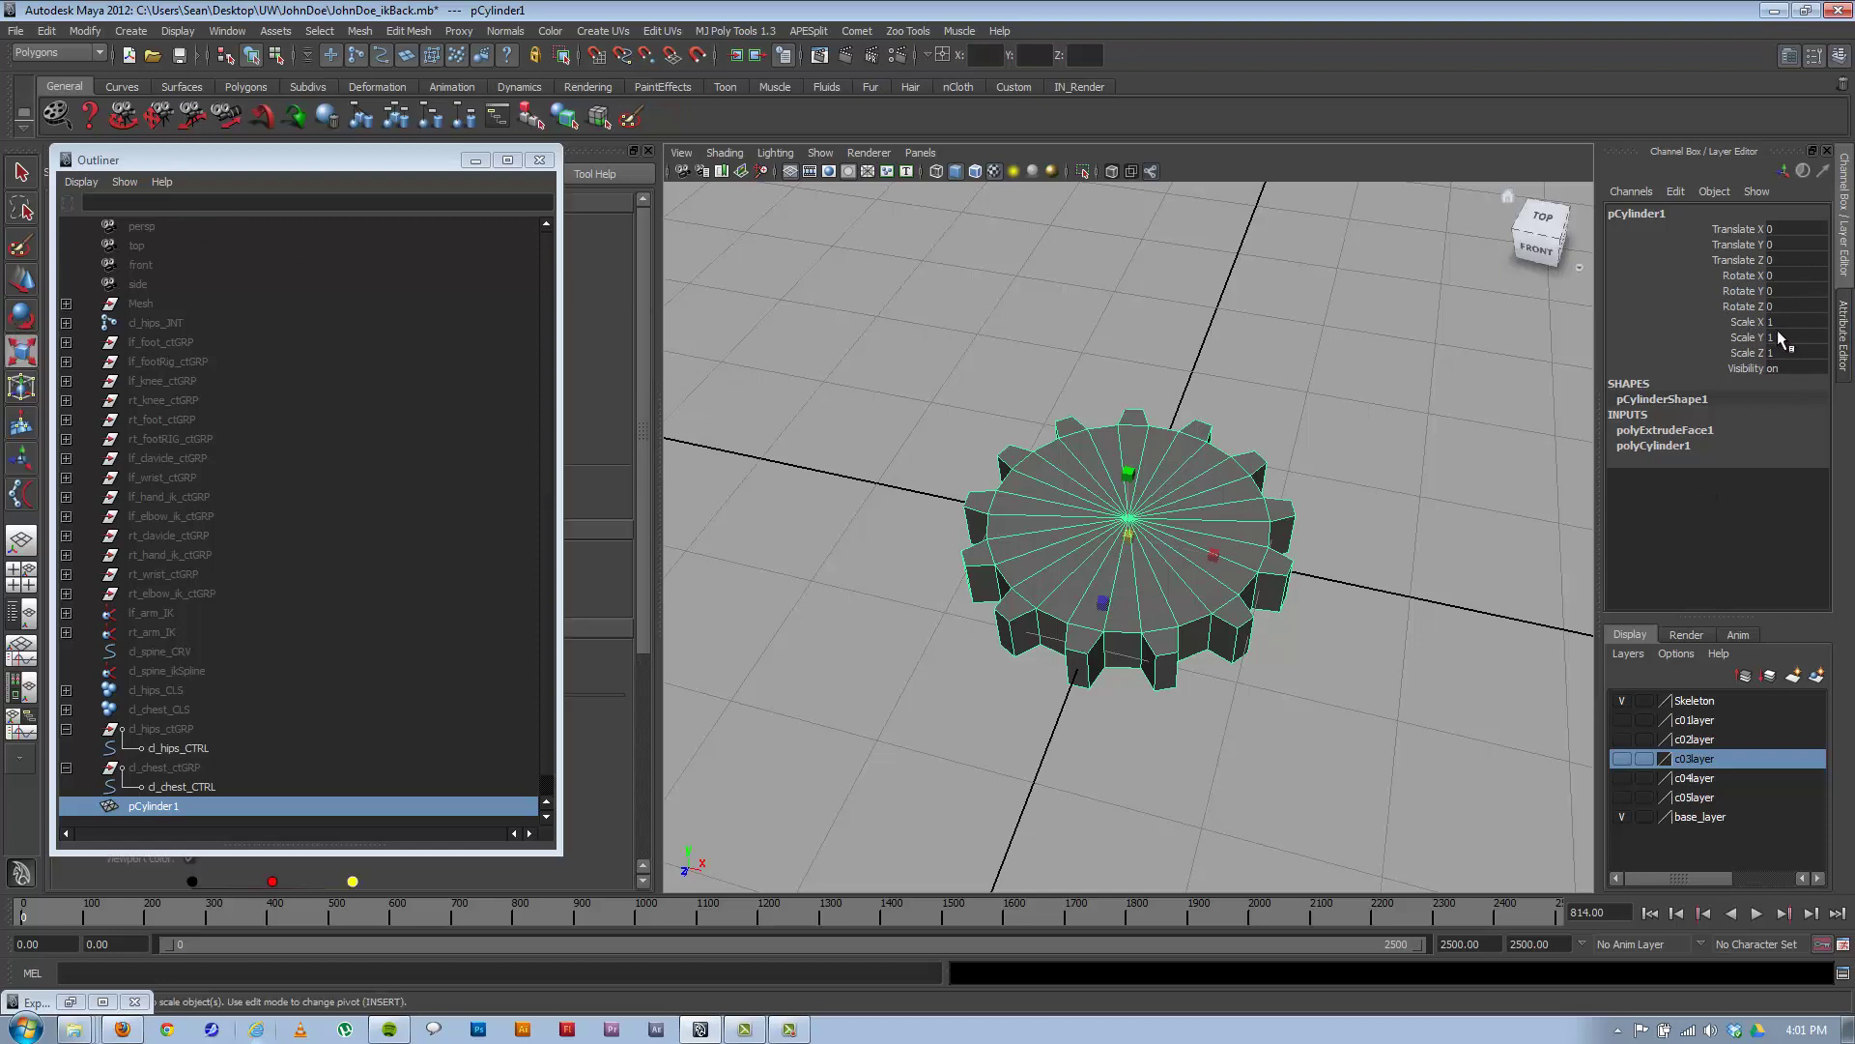
drag(1126, 475, 1128, 530)
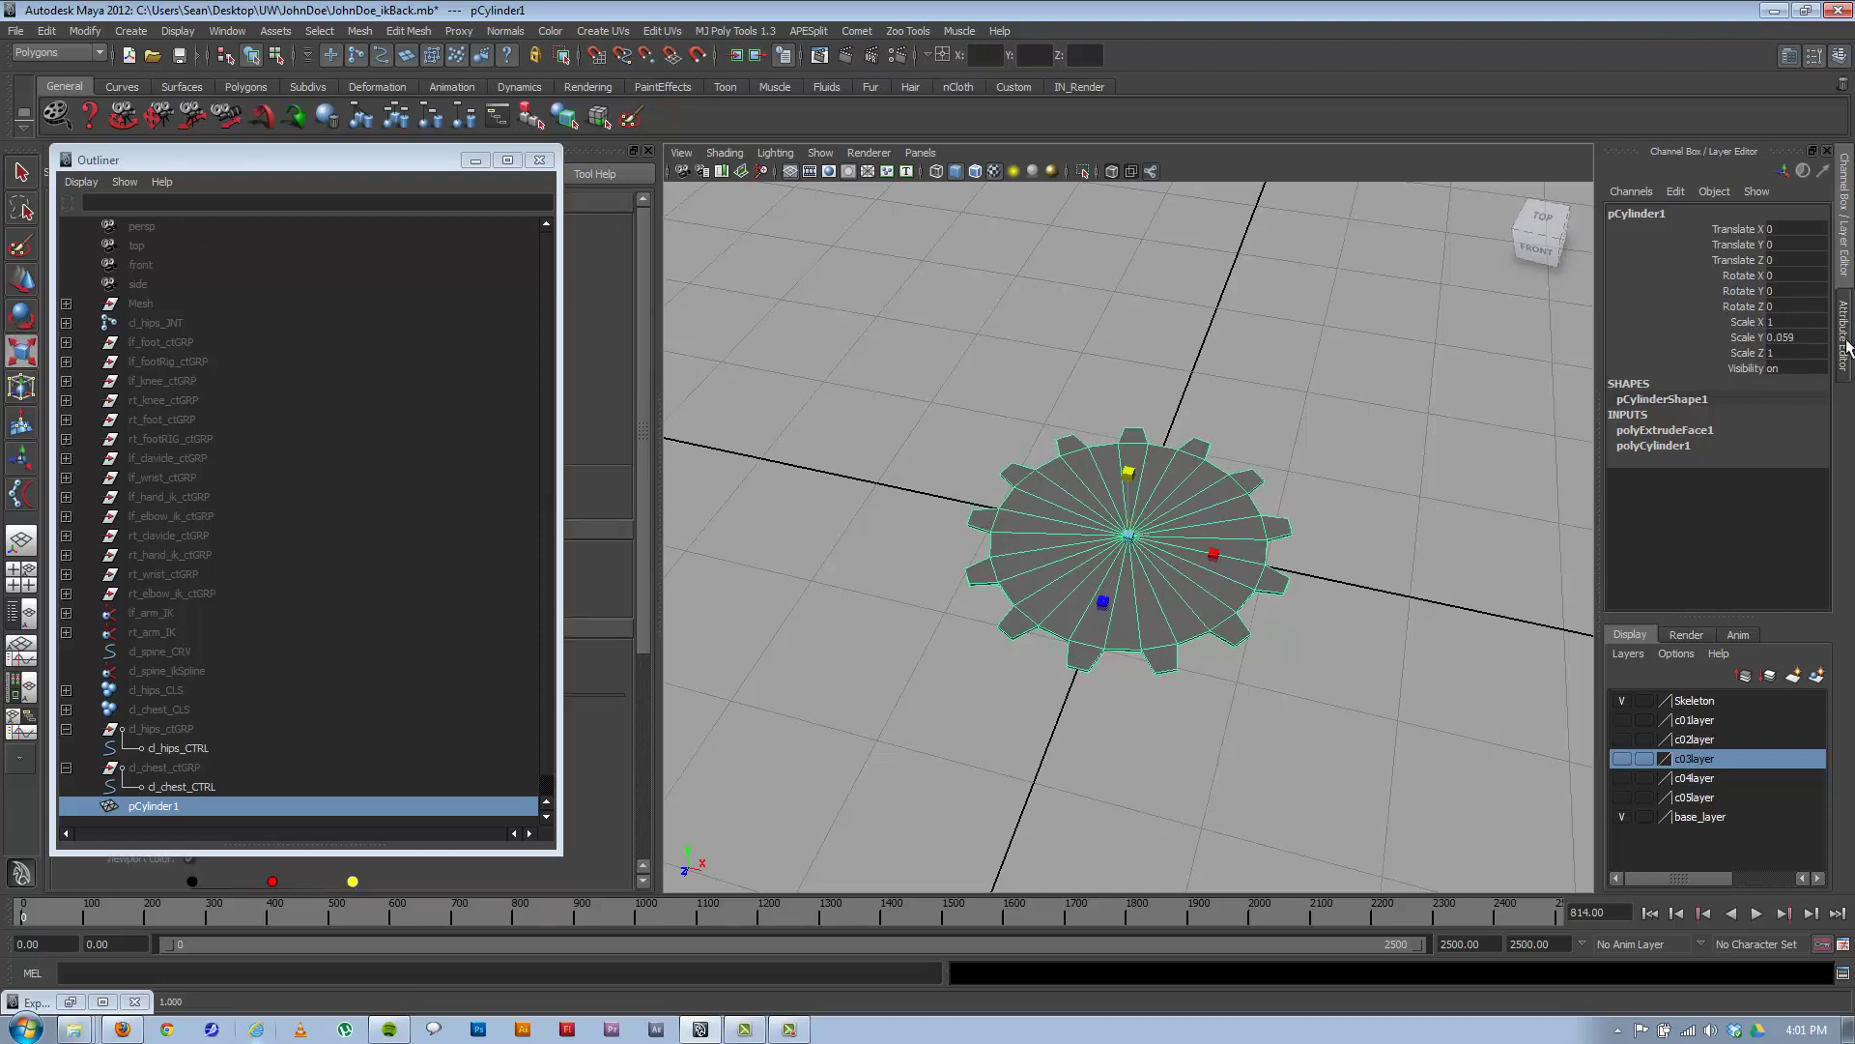
double_click(1797, 336)
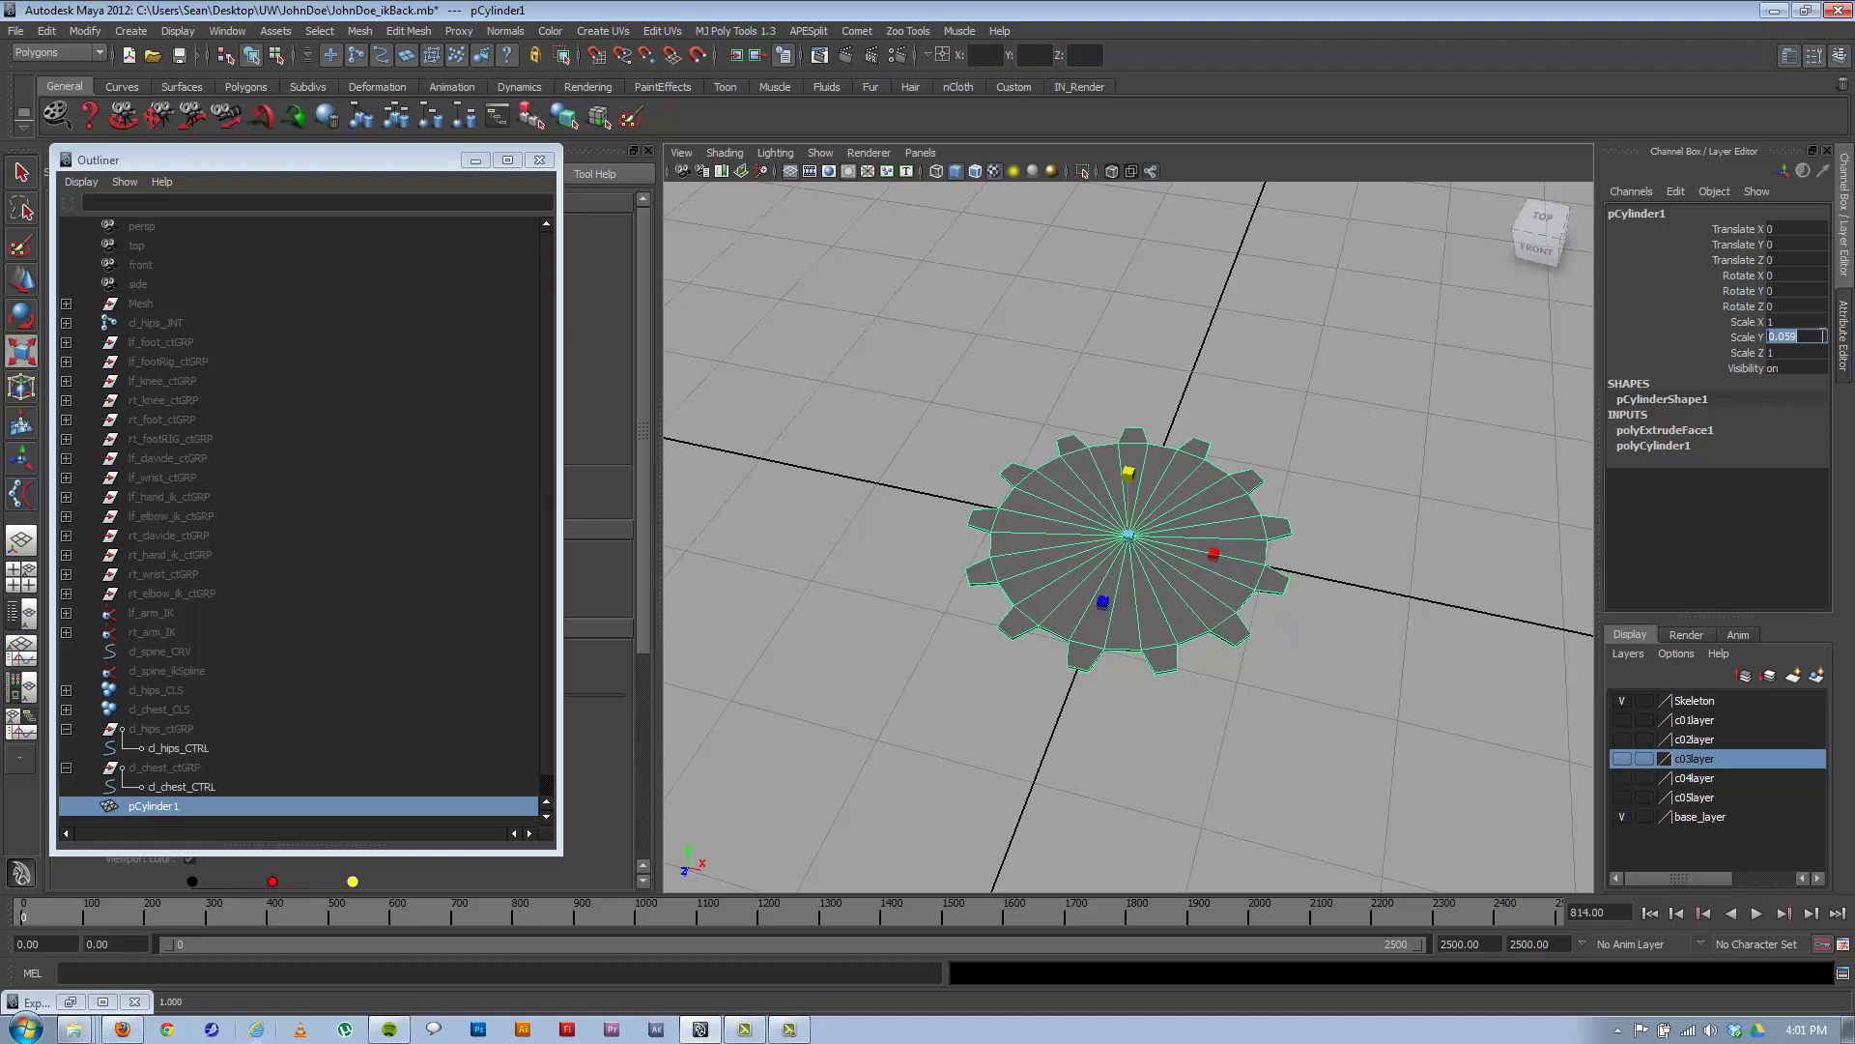
click(1304, 380)
alt+drag(1107, 436, 1093, 486)
alt+drag(982, 526, 1124, 561)
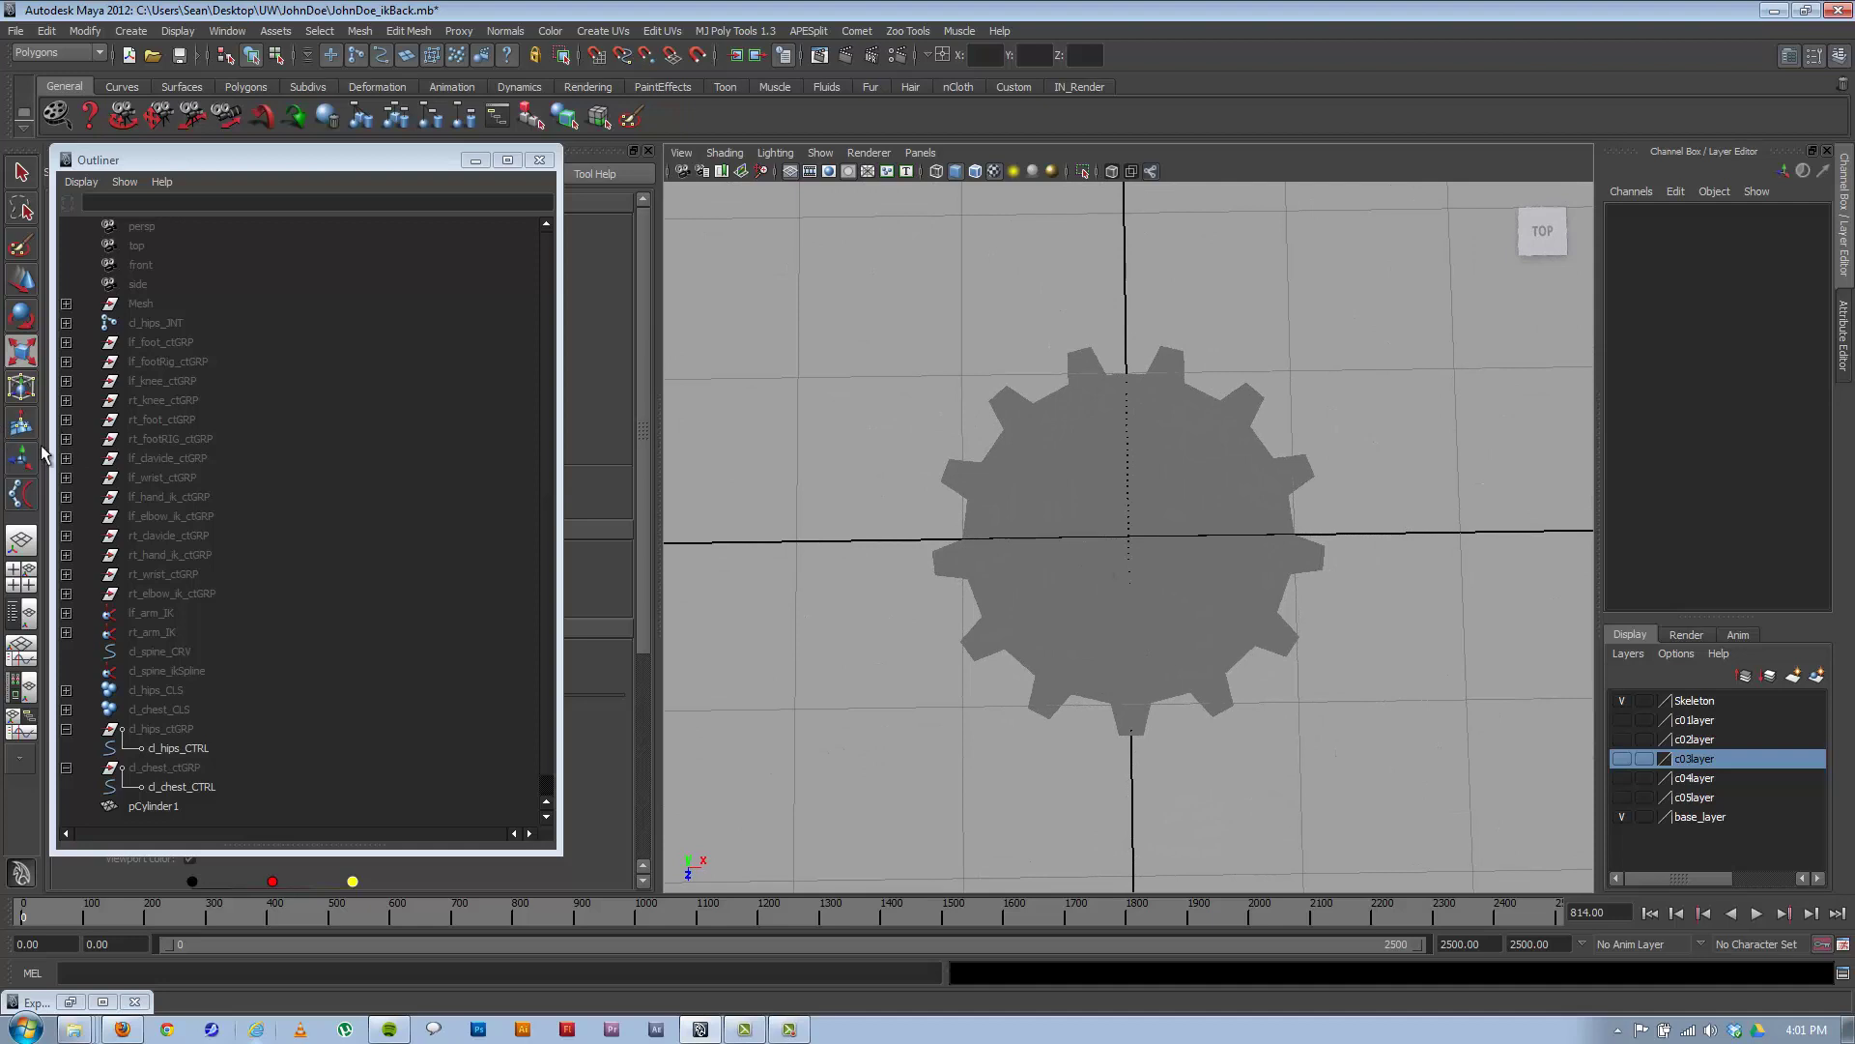
Activate the CV Curve Tool with its curve degree set to 1 Linear, minimising the Outliner.
click(125, 34)
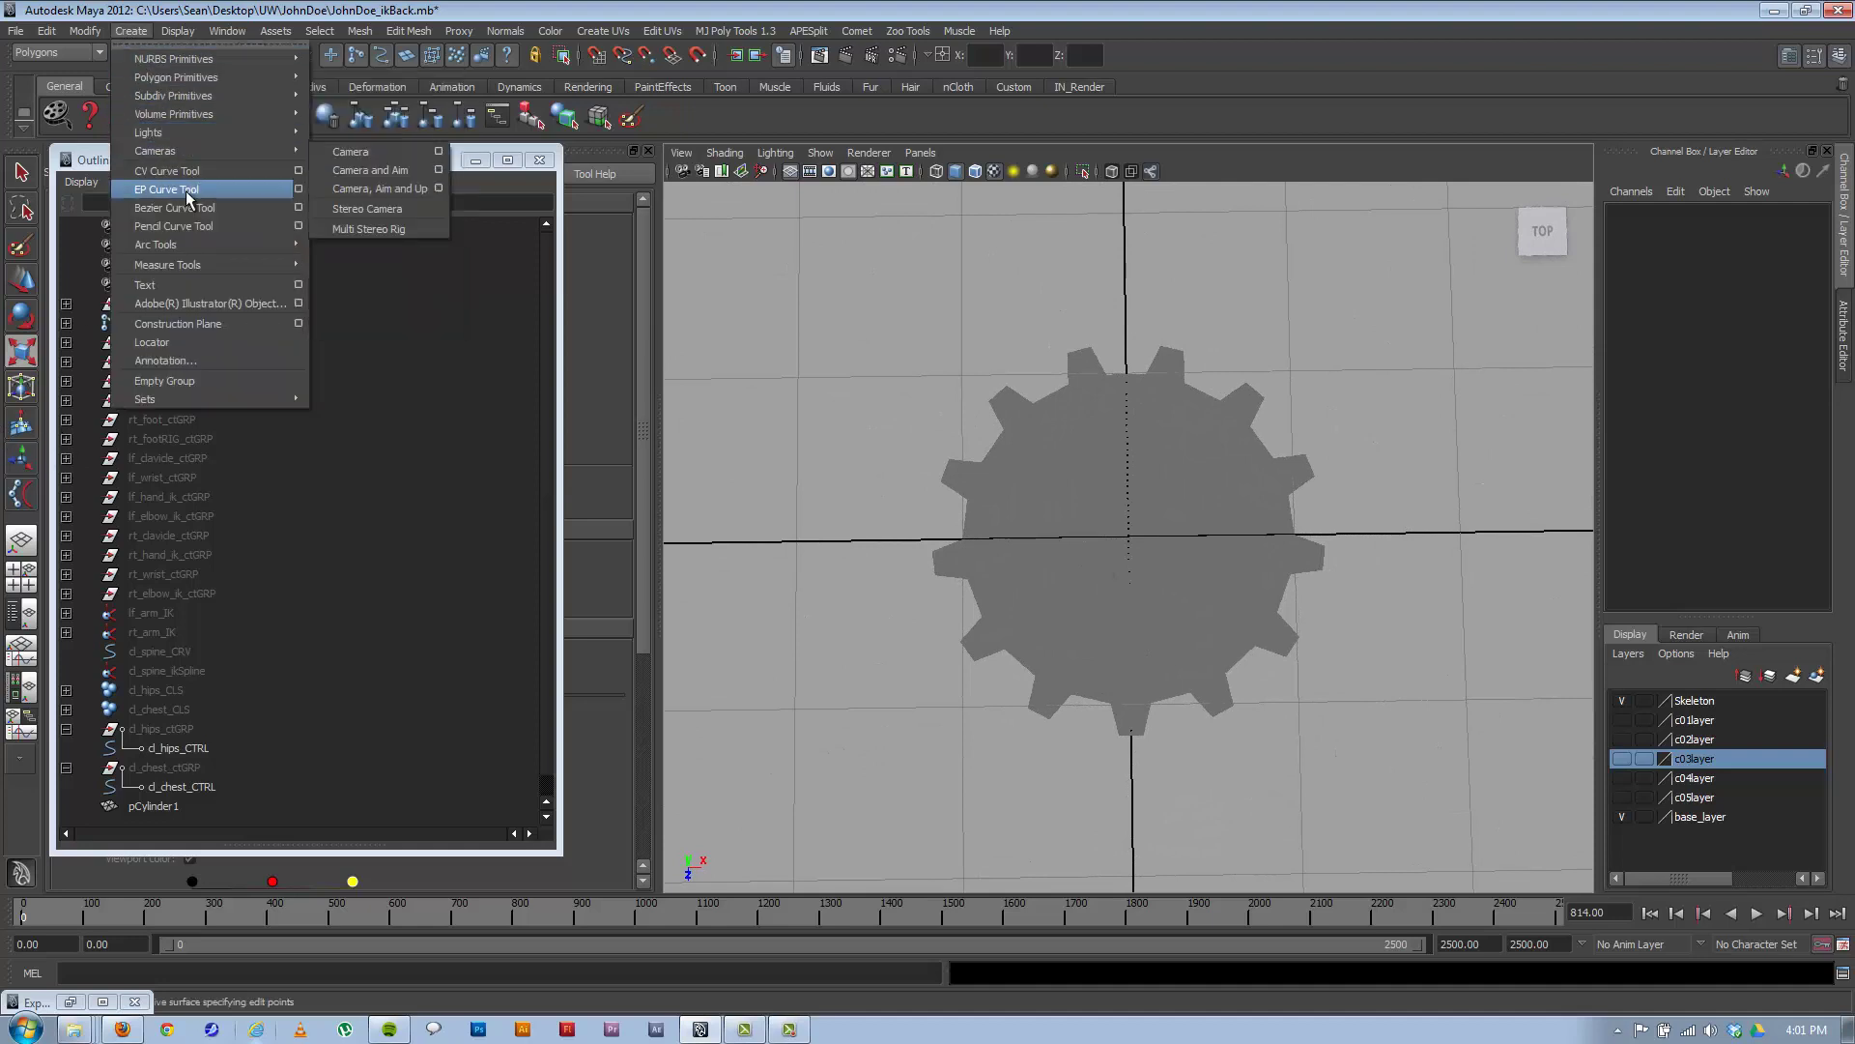
click(300, 171)
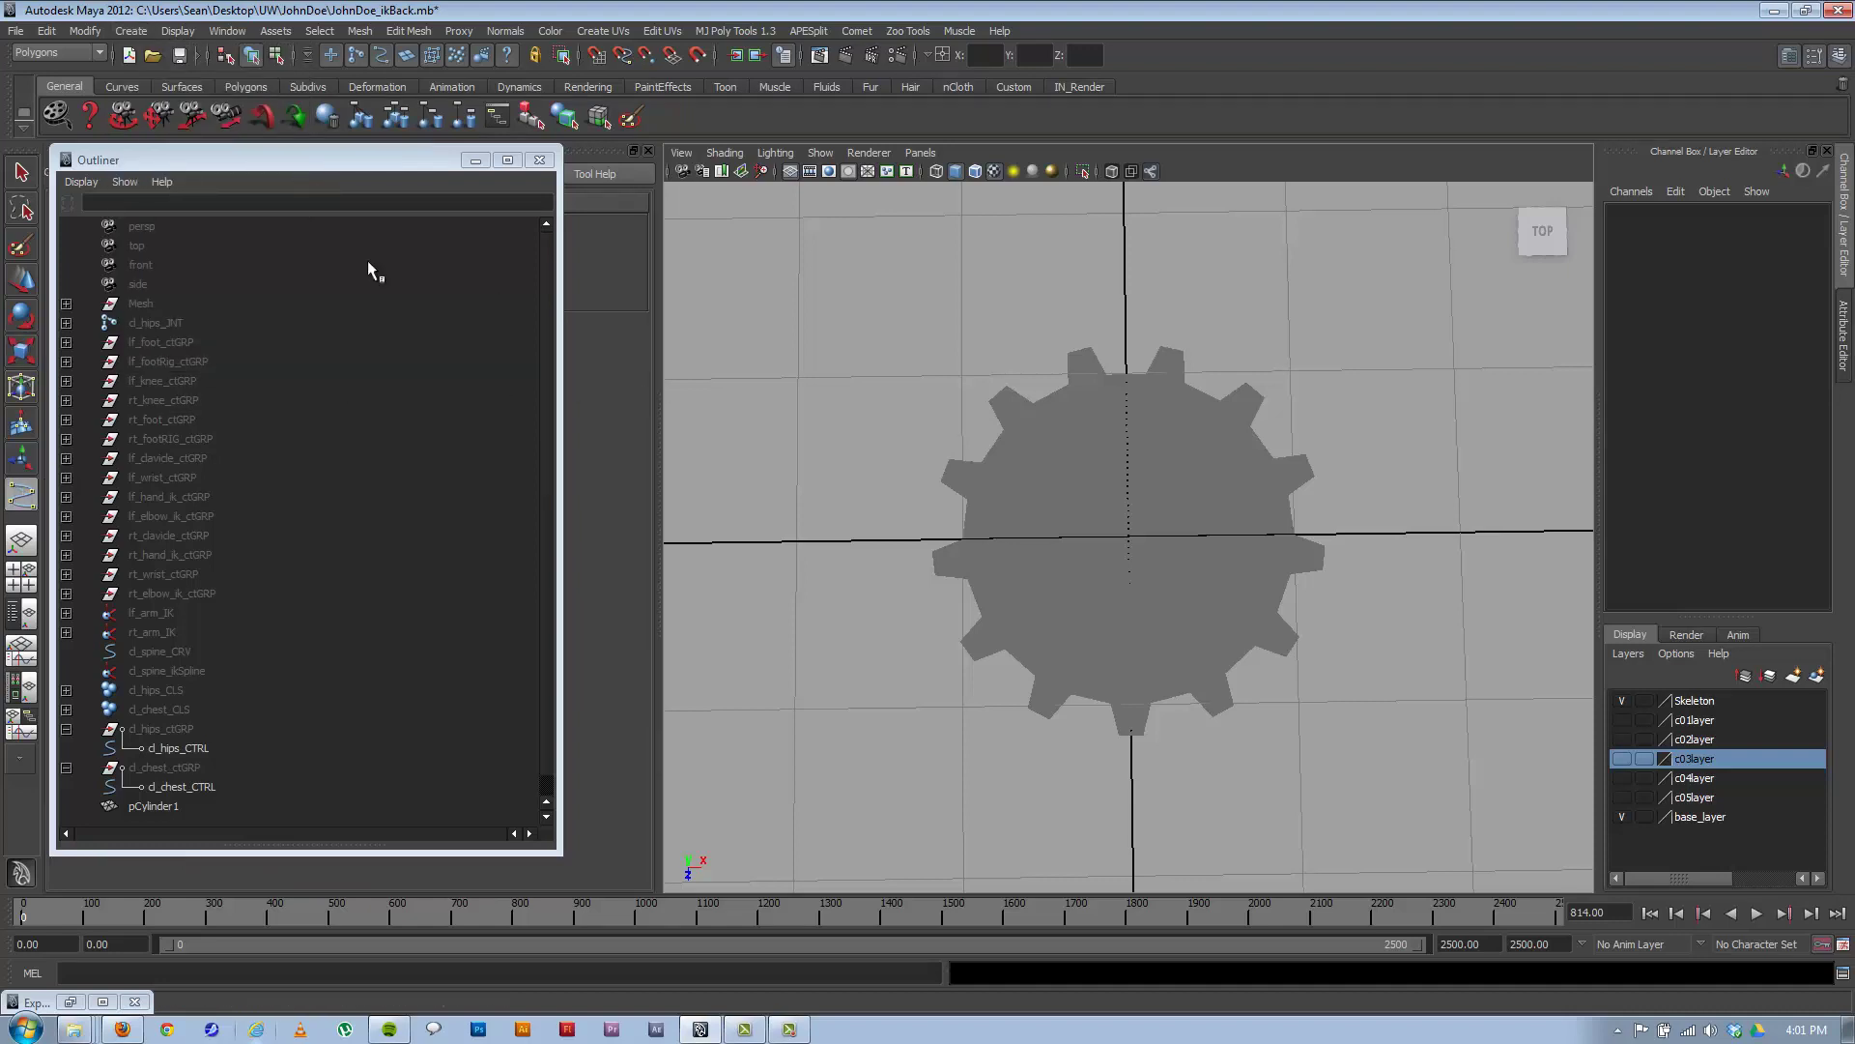
click(475, 161)
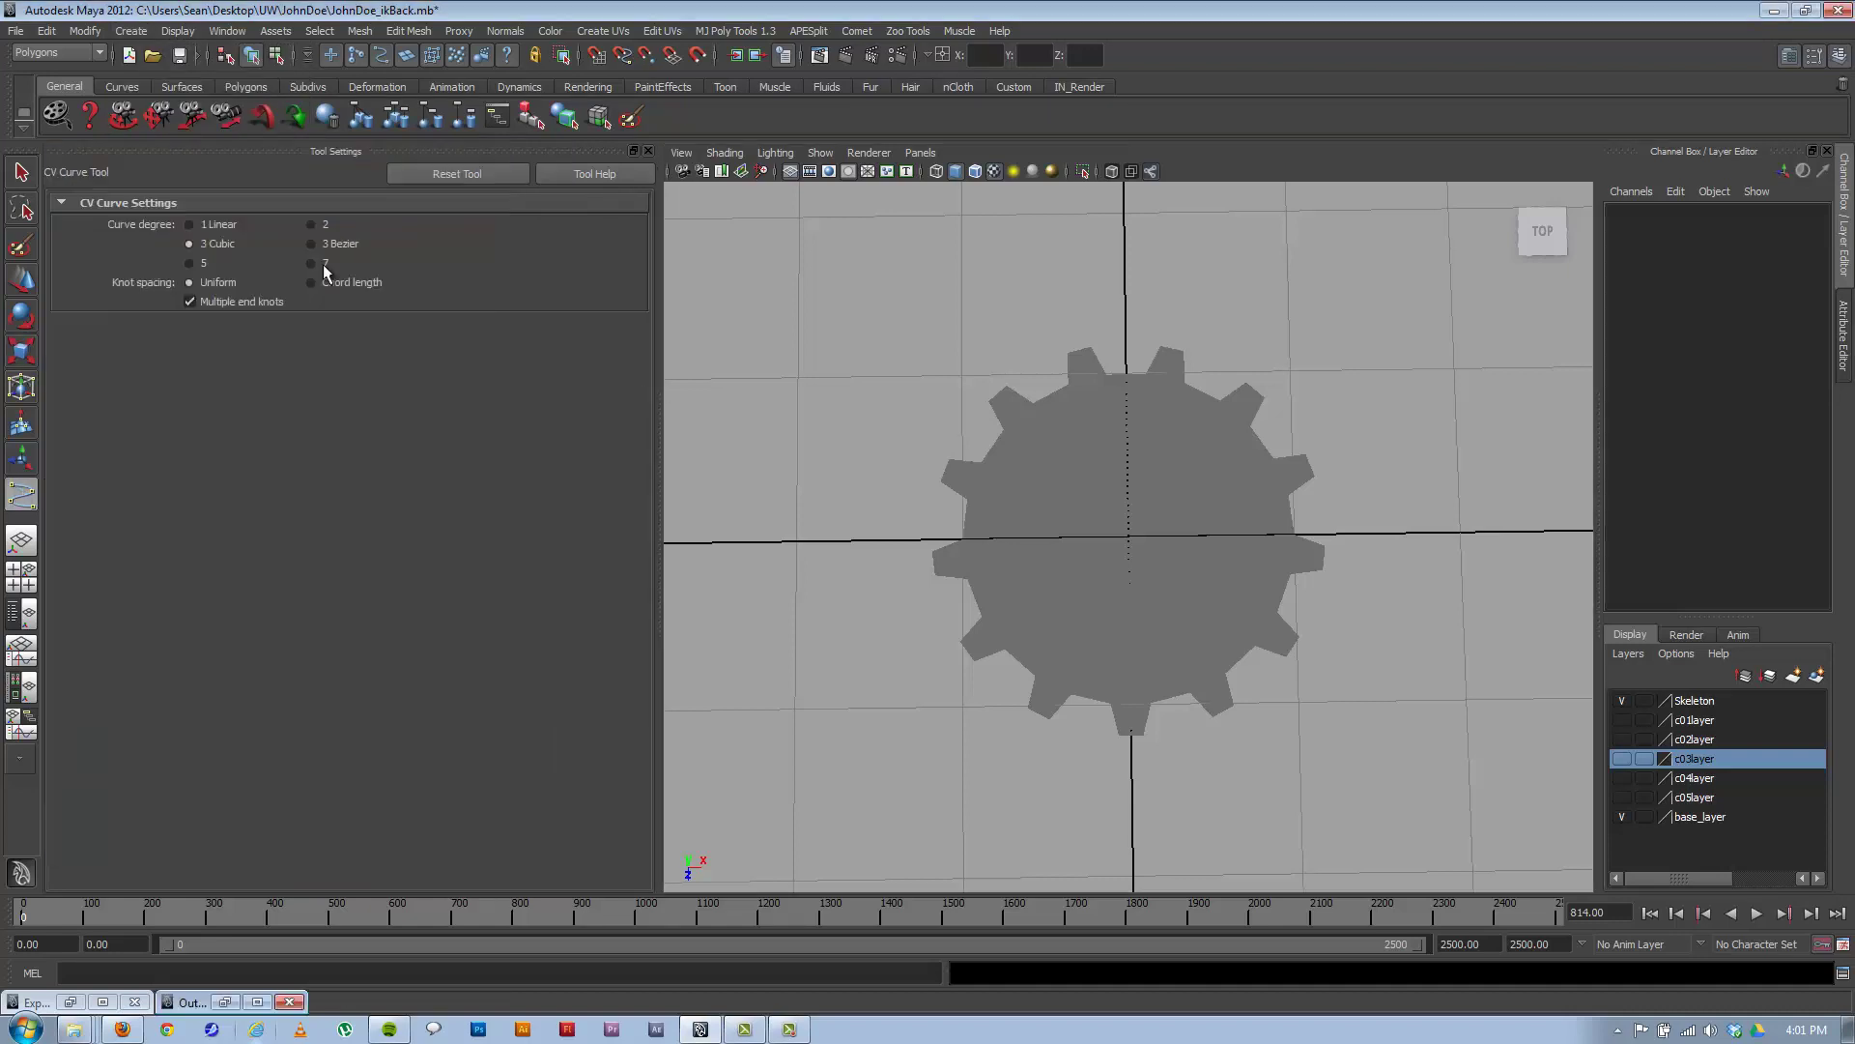
click(218, 229)
Trace the whole gear outline with a closed linear CV curve, snapping one point to each tooth corner, and finish the curve.
alt+drag(1022, 524, 1197, 528)
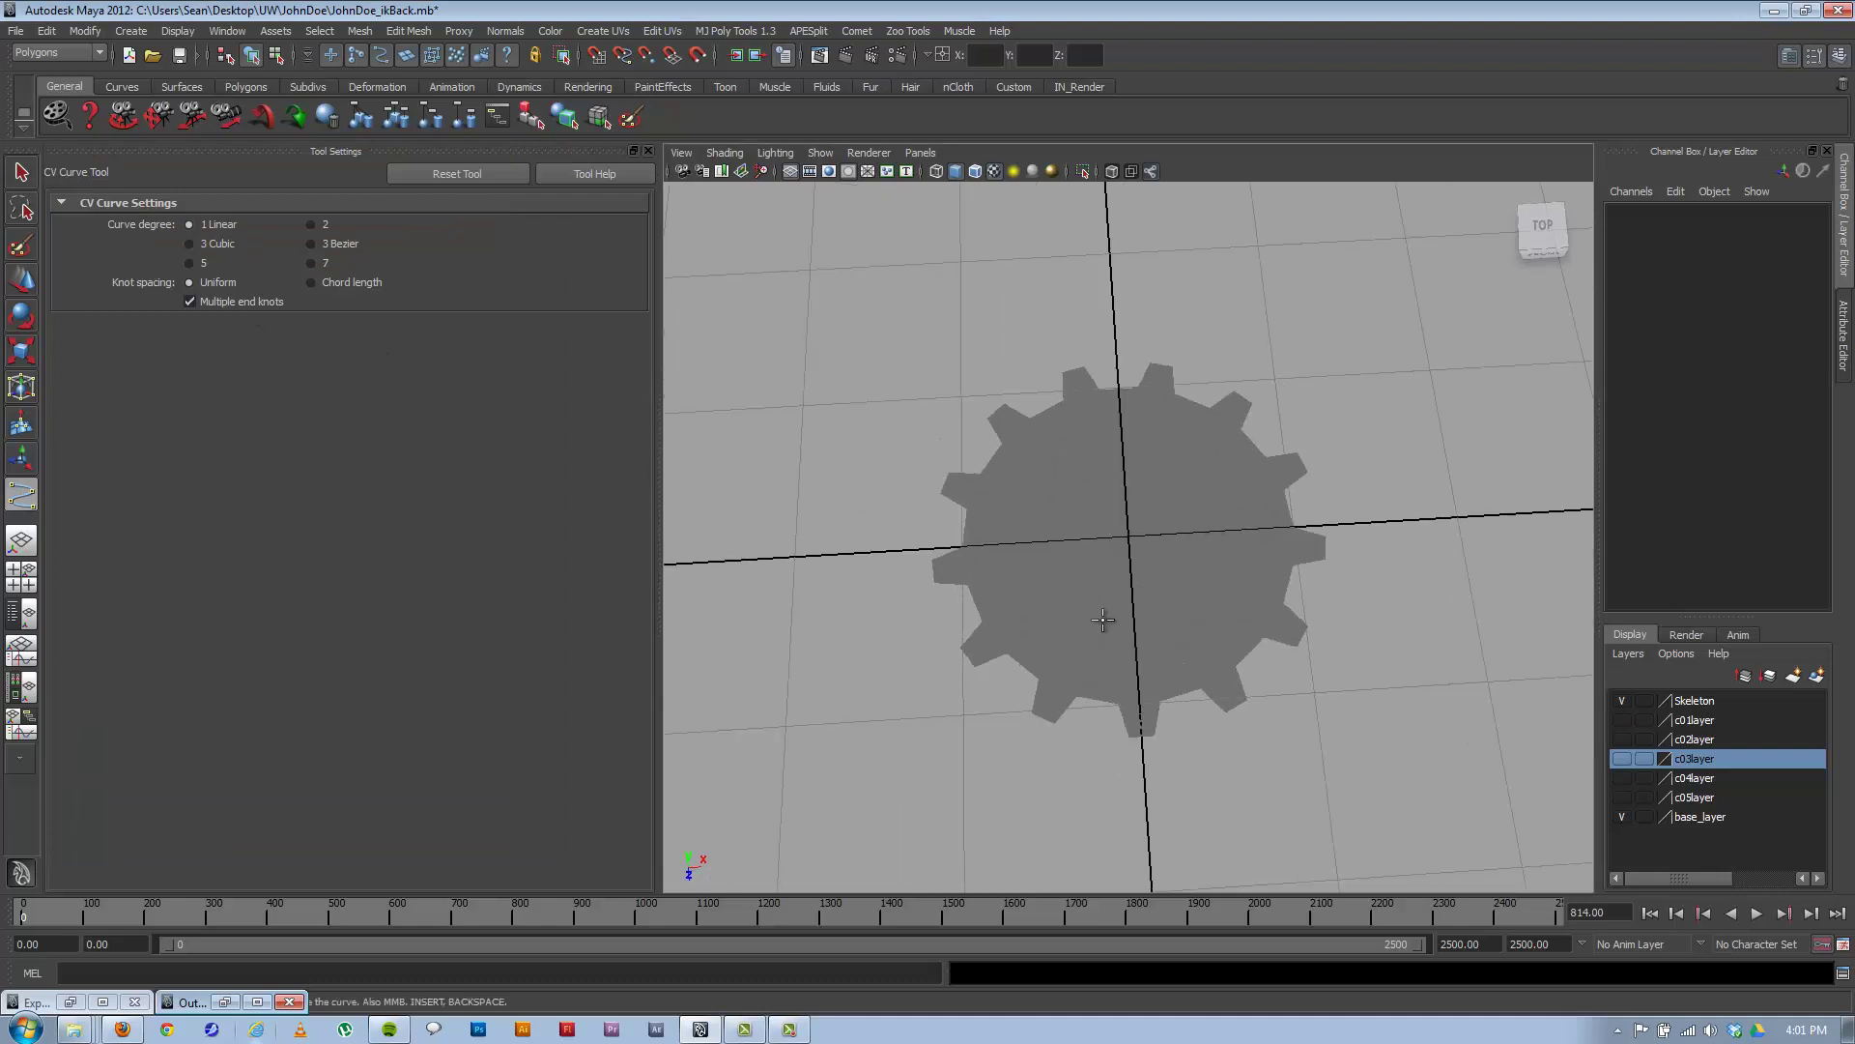
alt+right_drag(1102, 619, 1156, 645)
alt+middle_drag(1105, 667, 1028, 650)
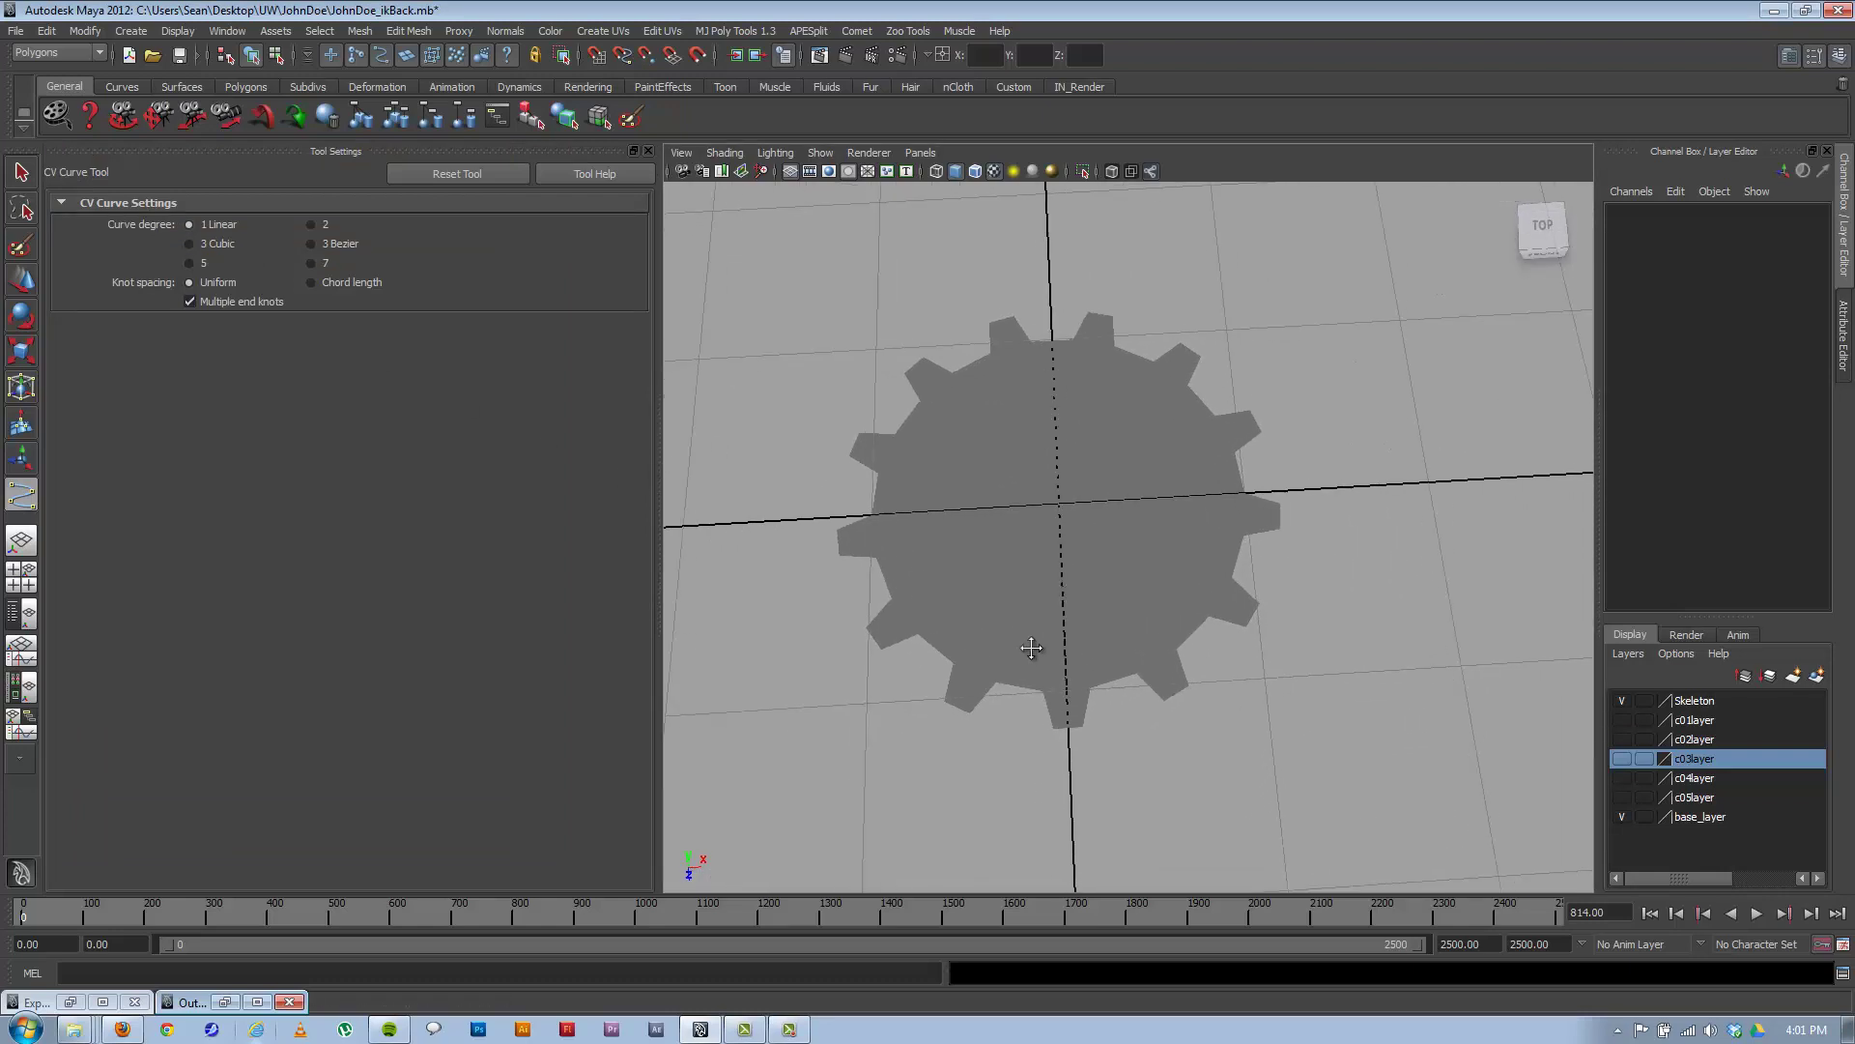
alt+right_drag(1028, 650, 1110, 705)
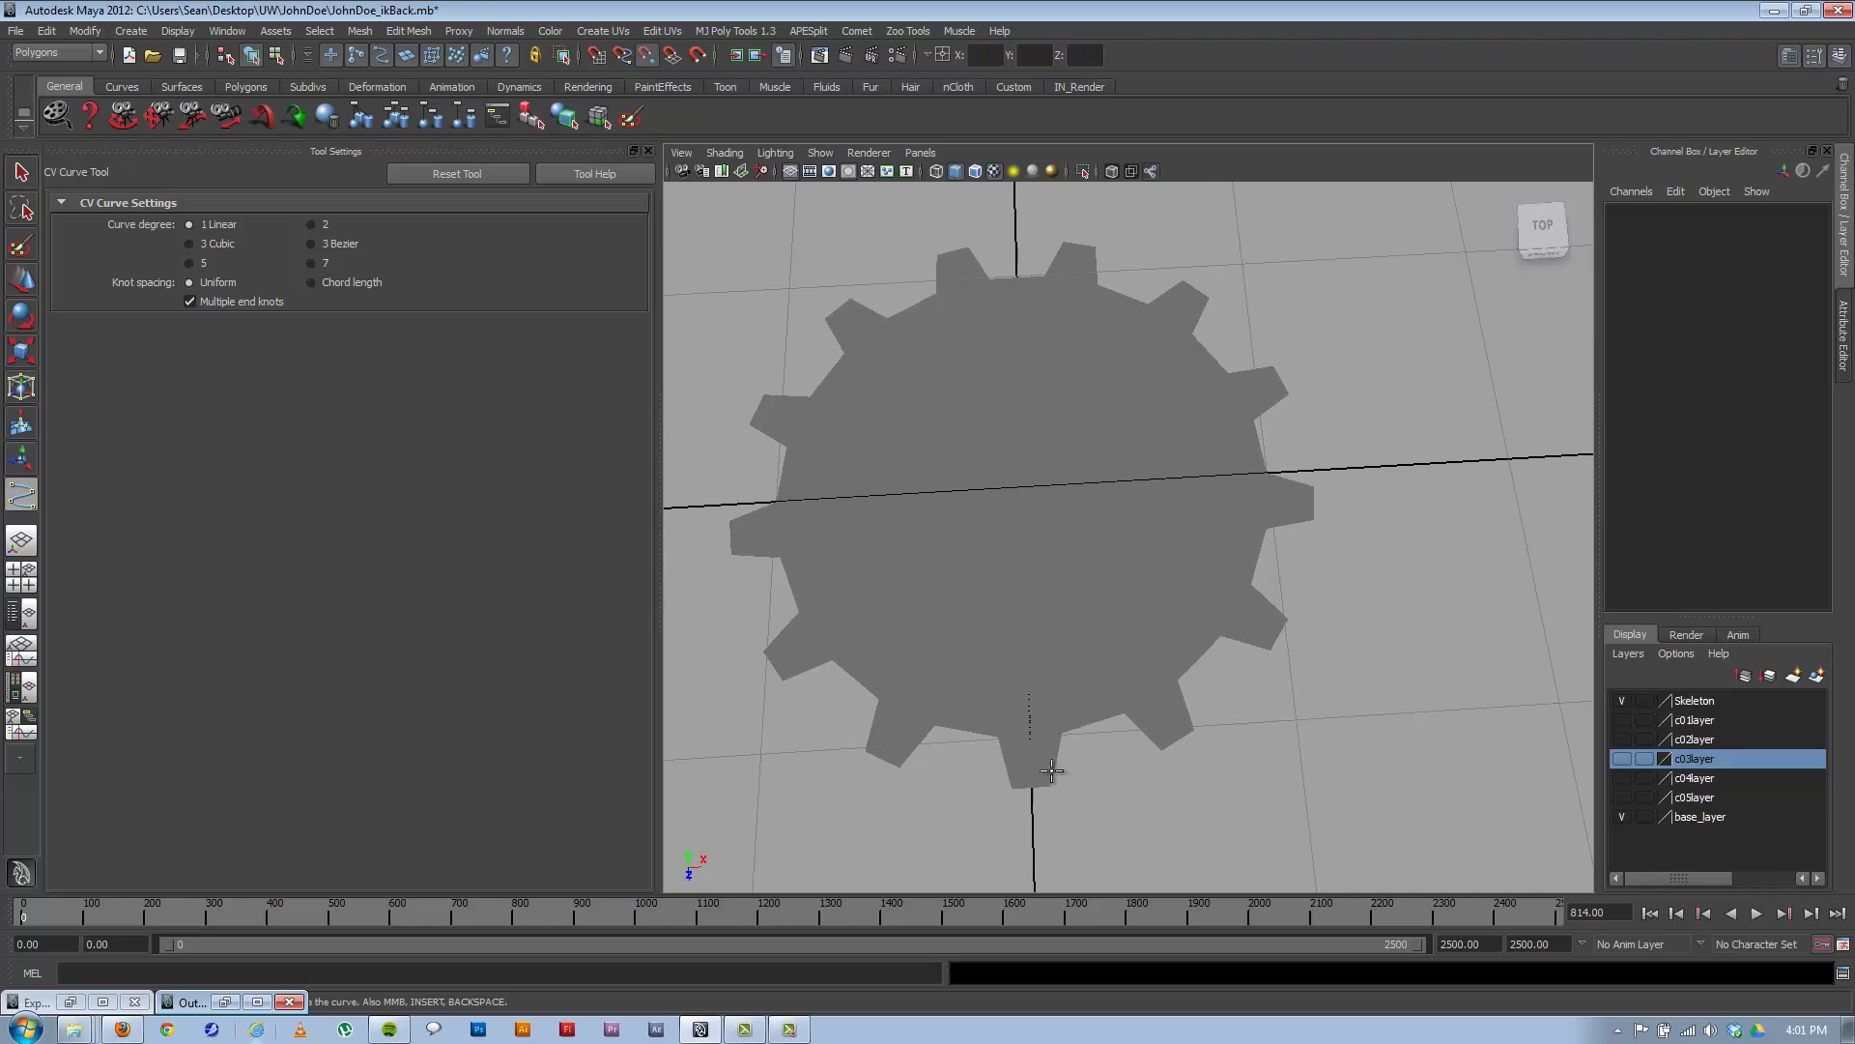
click(1052, 785)
click(1062, 732)
click(1123, 714)
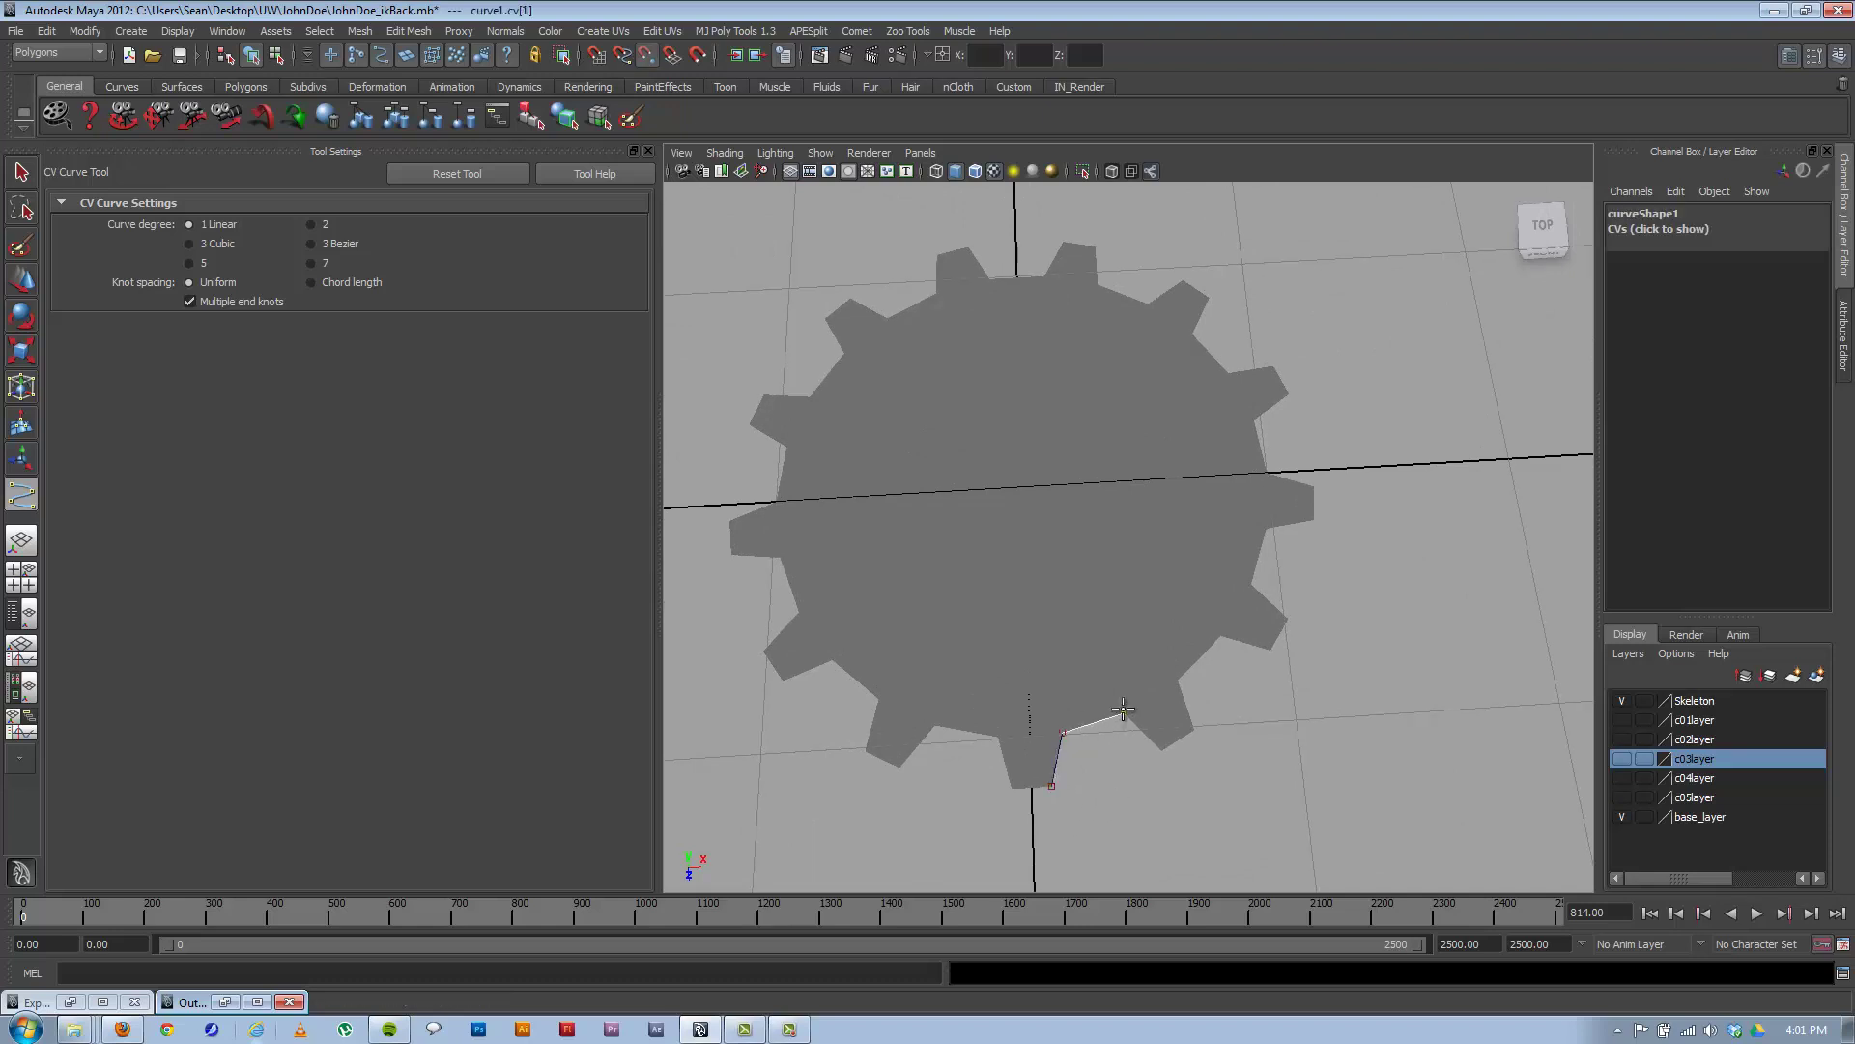
click(1162, 750)
click(1196, 729)
click(1175, 683)
click(1222, 636)
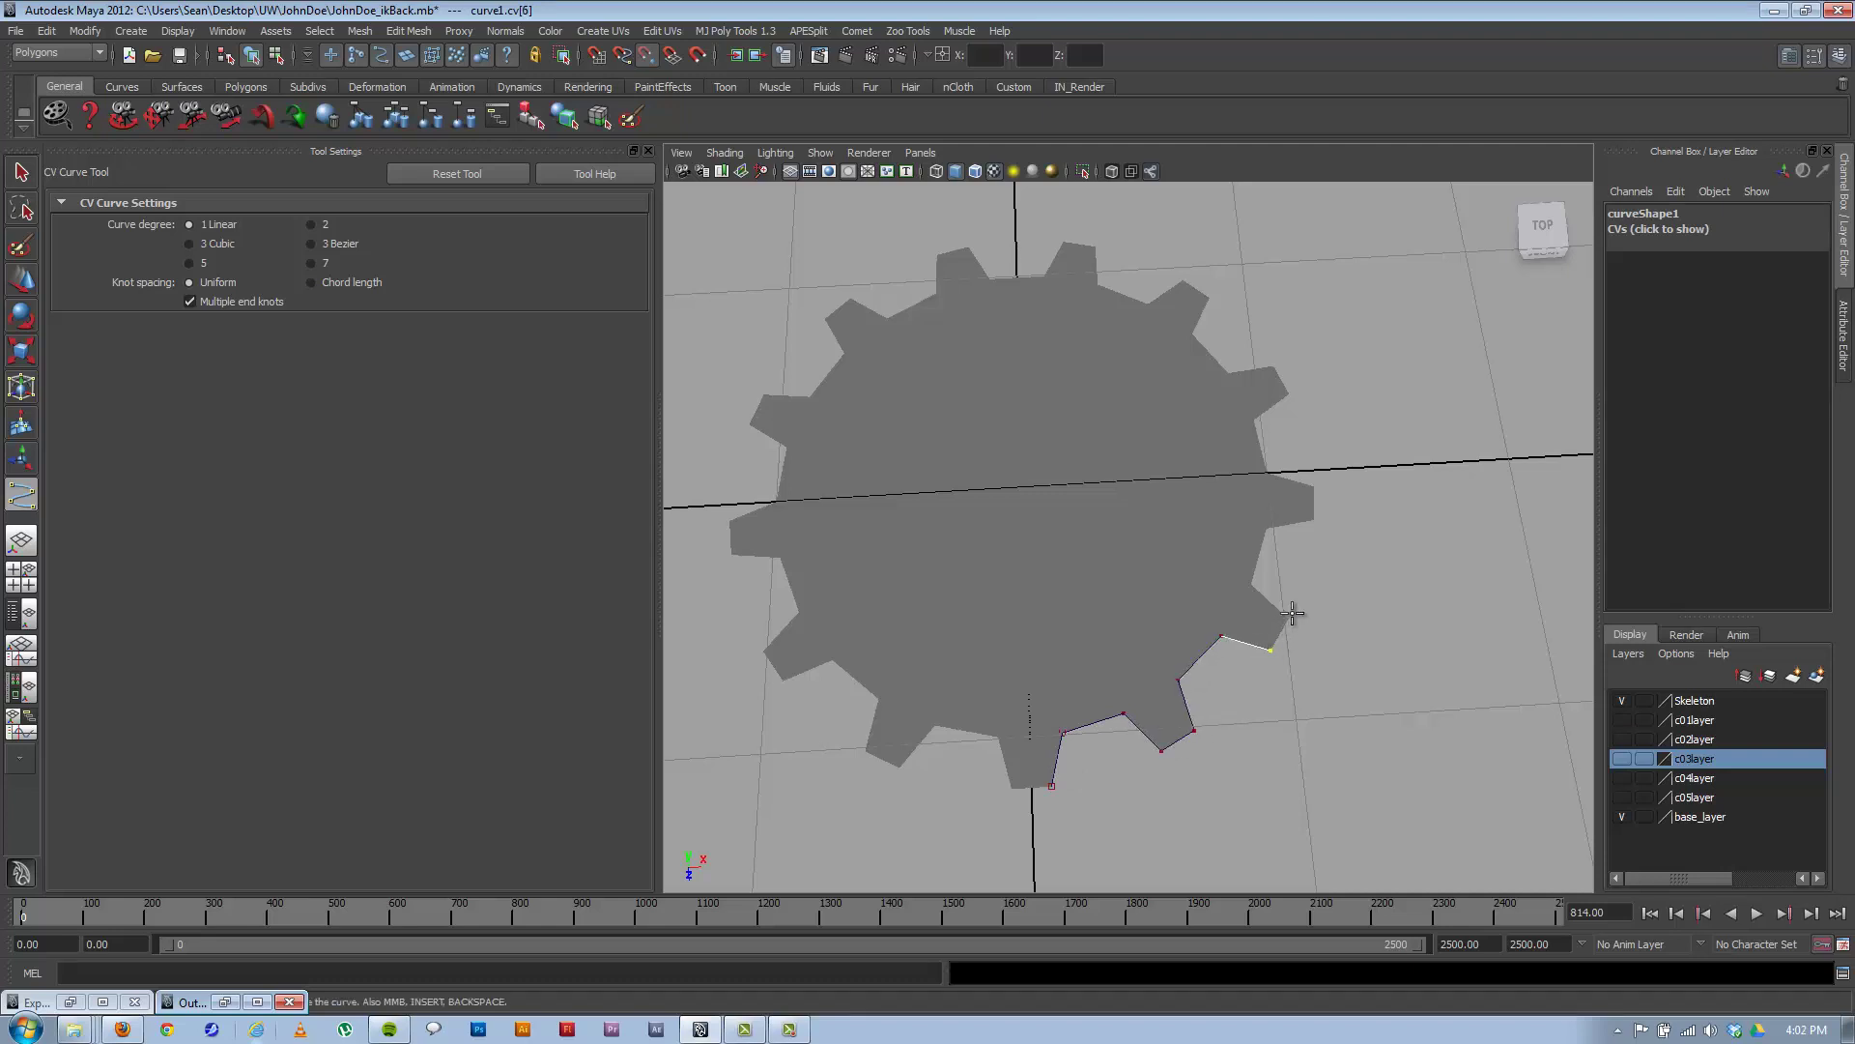
click(1289, 619)
click(1252, 584)
click(1274, 529)
click(1314, 520)
click(1315, 486)
click(1271, 467)
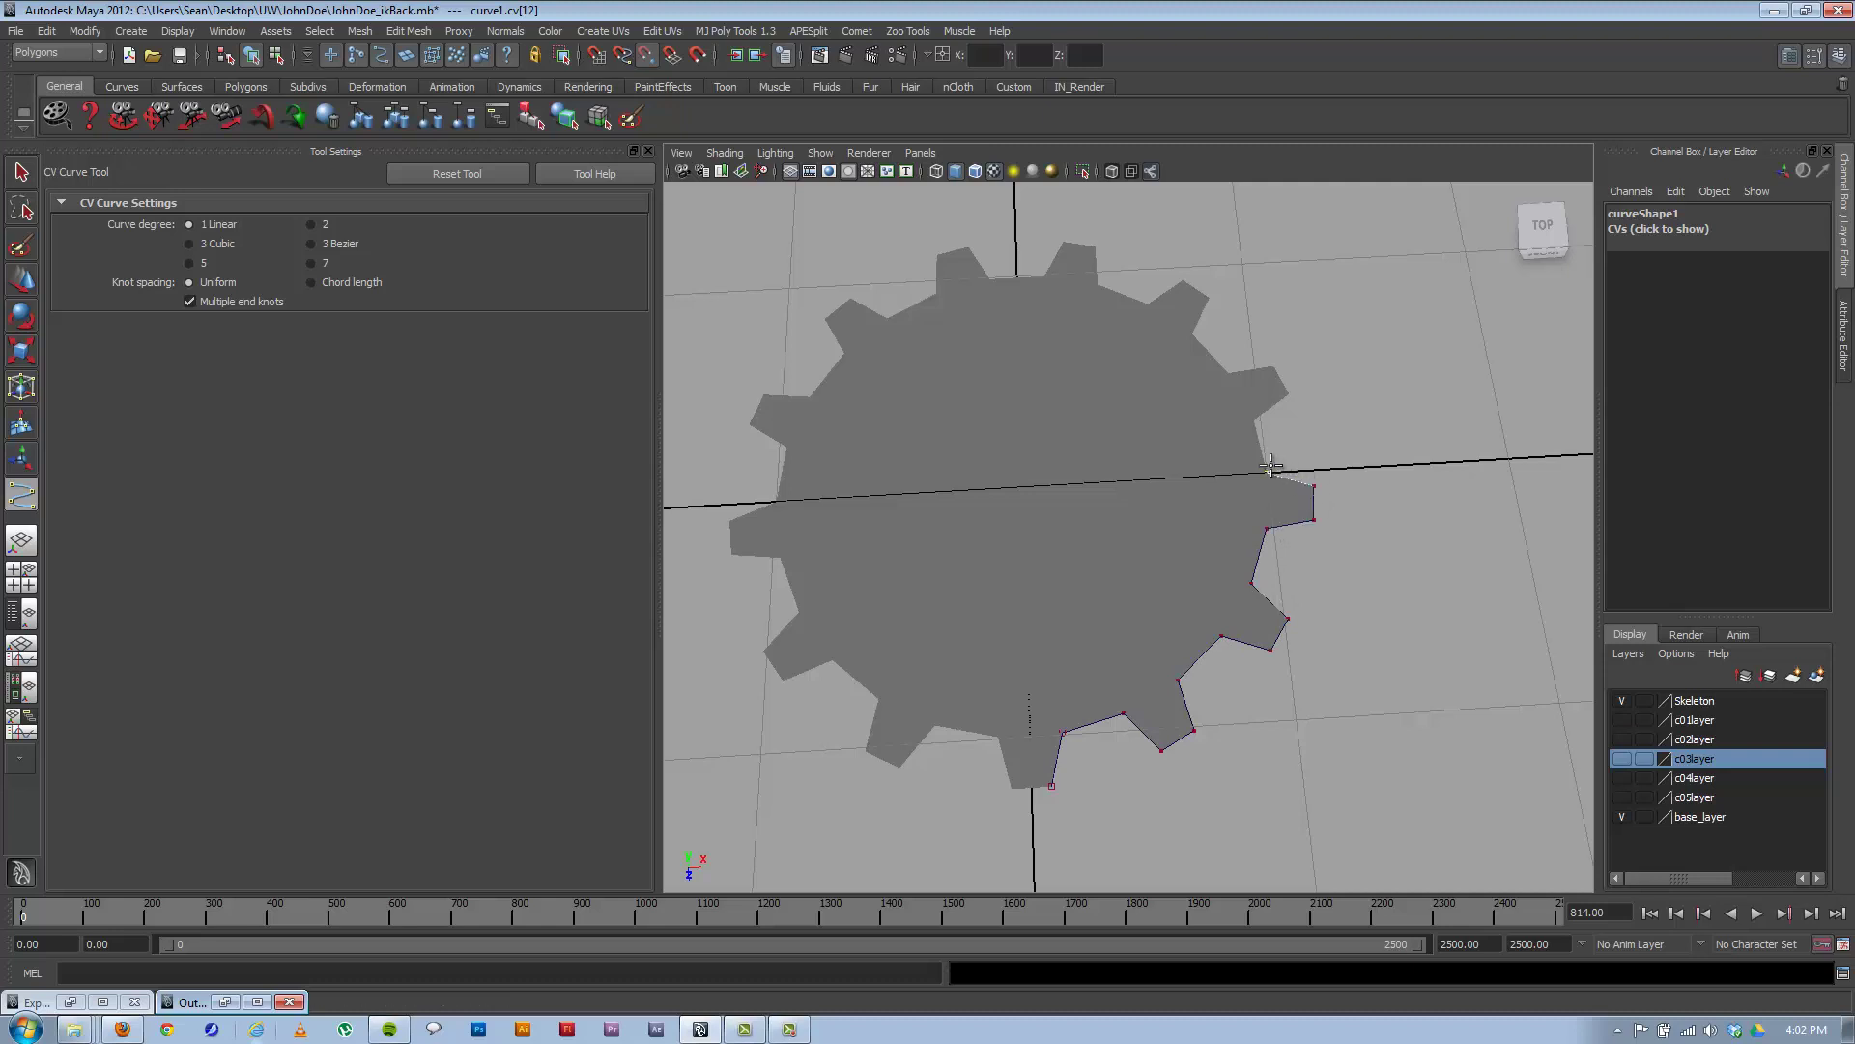
click(1254, 419)
click(1288, 394)
click(1273, 366)
click(1224, 373)
click(1193, 334)
click(1209, 298)
click(1183, 280)
click(1142, 304)
click(1096, 246)
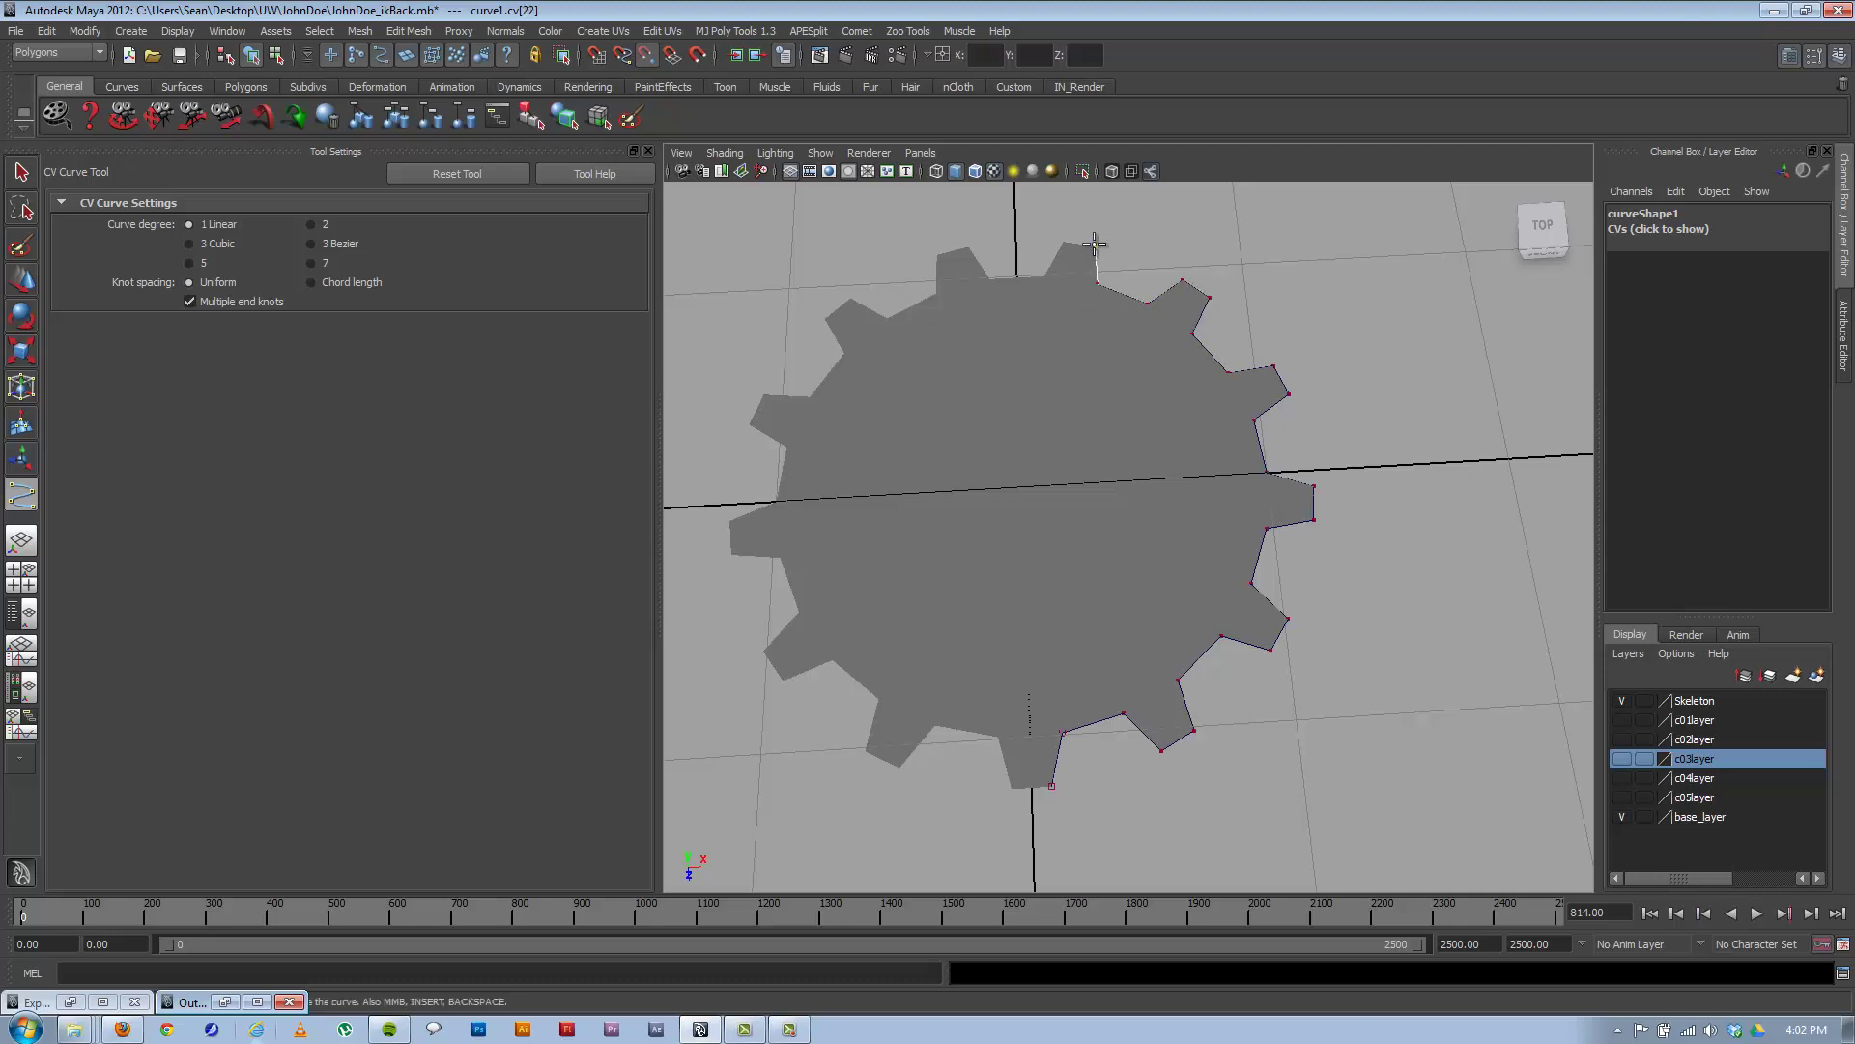
click(1060, 239)
click(1044, 275)
click(989, 278)
click(968, 246)
click(936, 290)
click(887, 316)
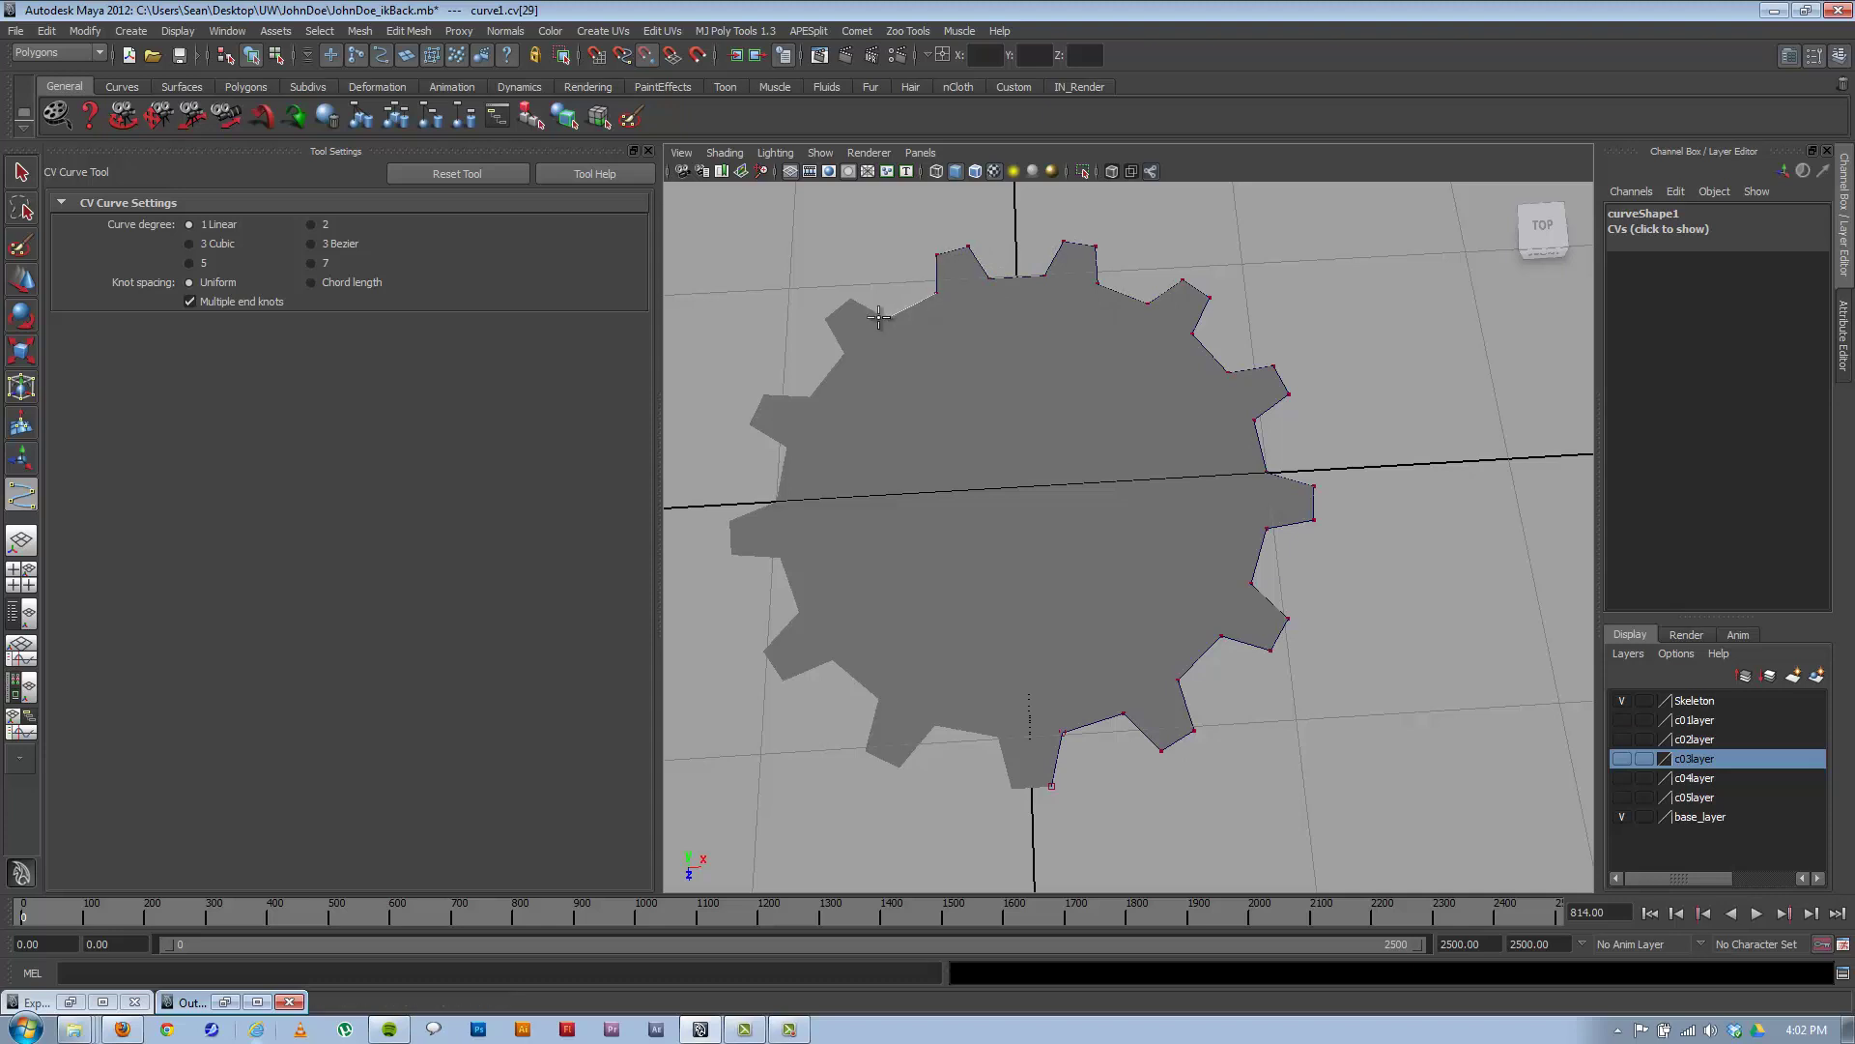
click(851, 298)
click(826, 318)
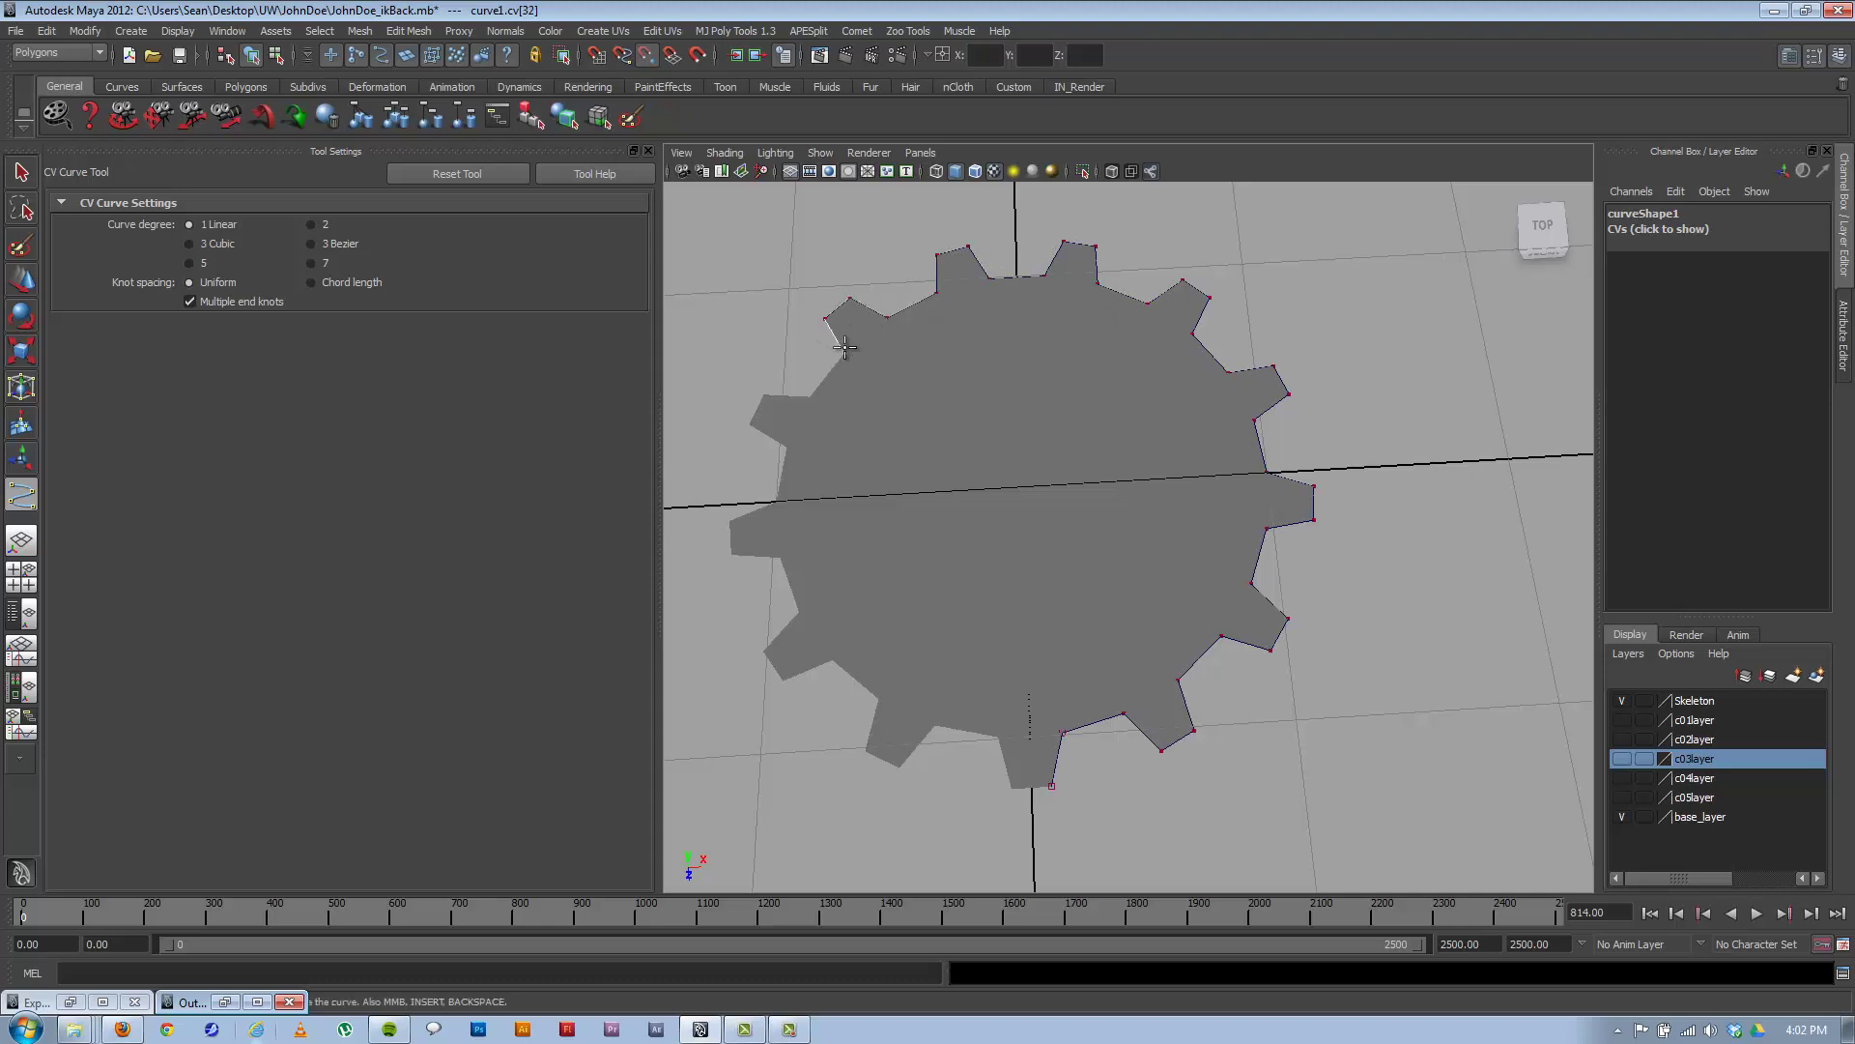
click(810, 395)
click(762, 393)
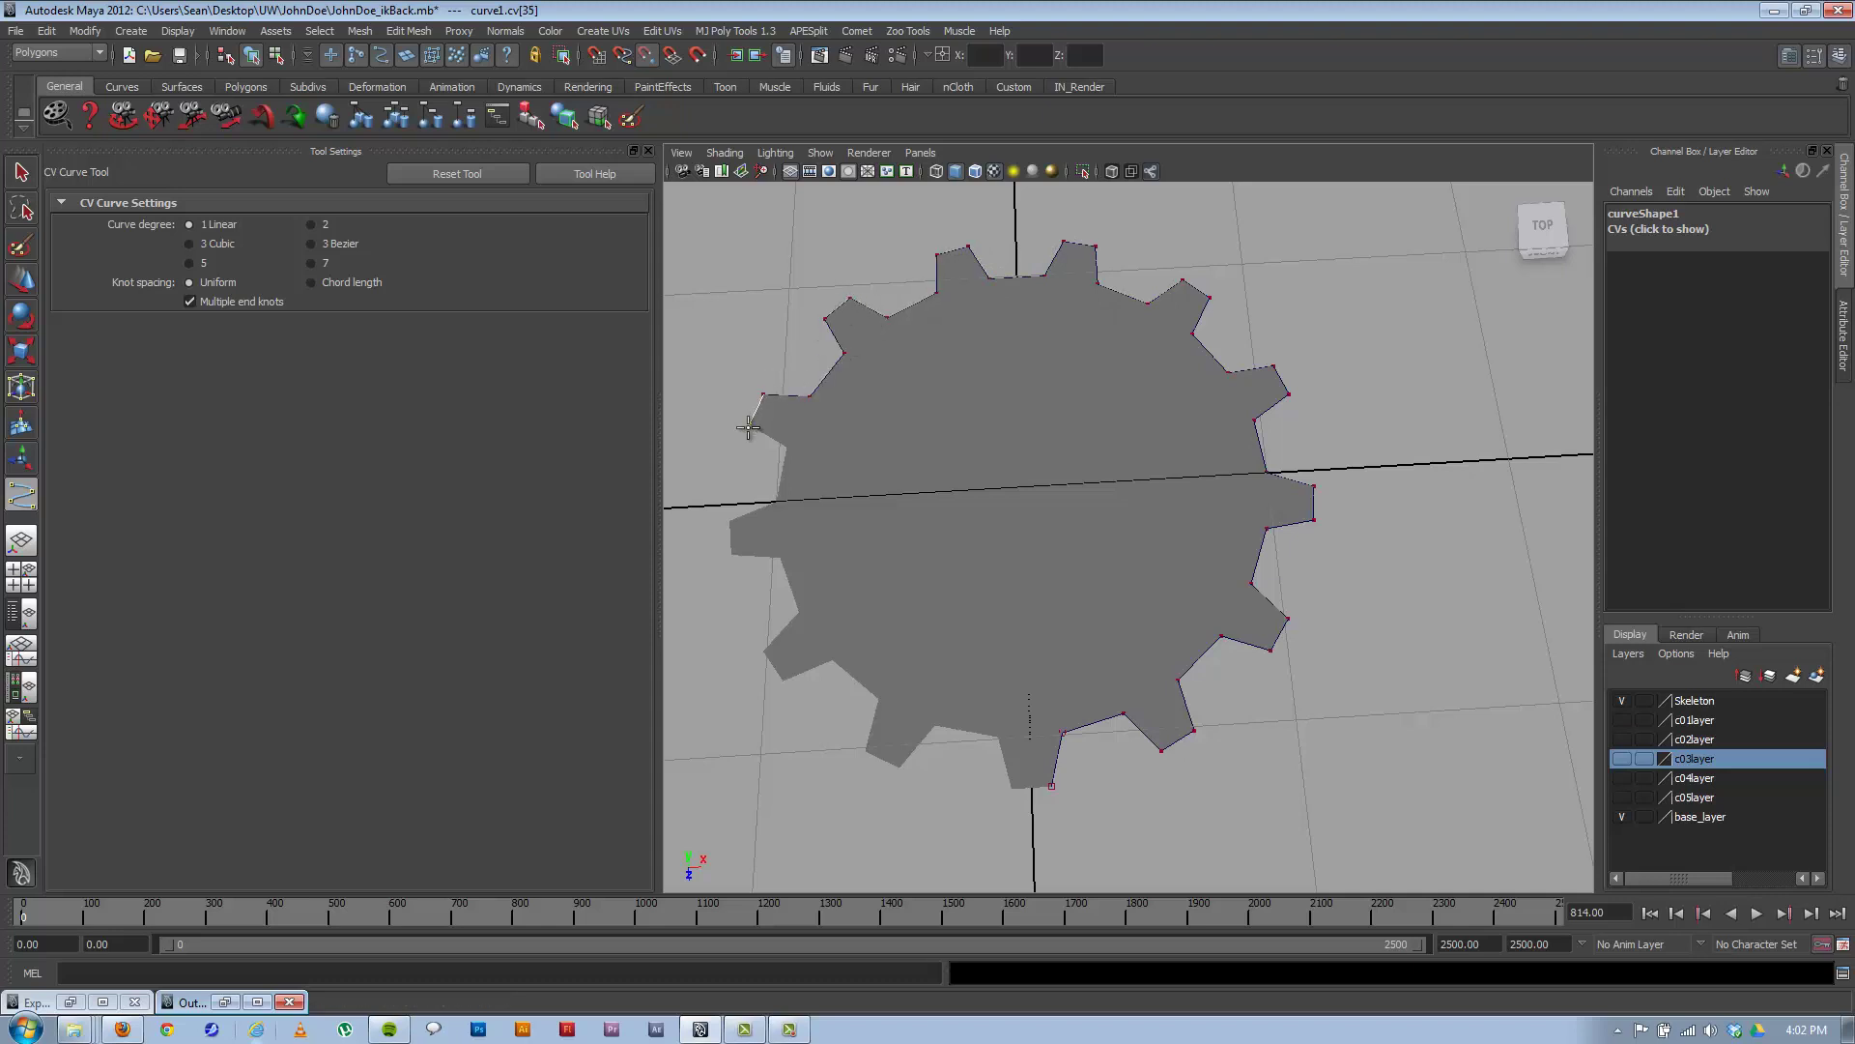
click(749, 424)
click(785, 447)
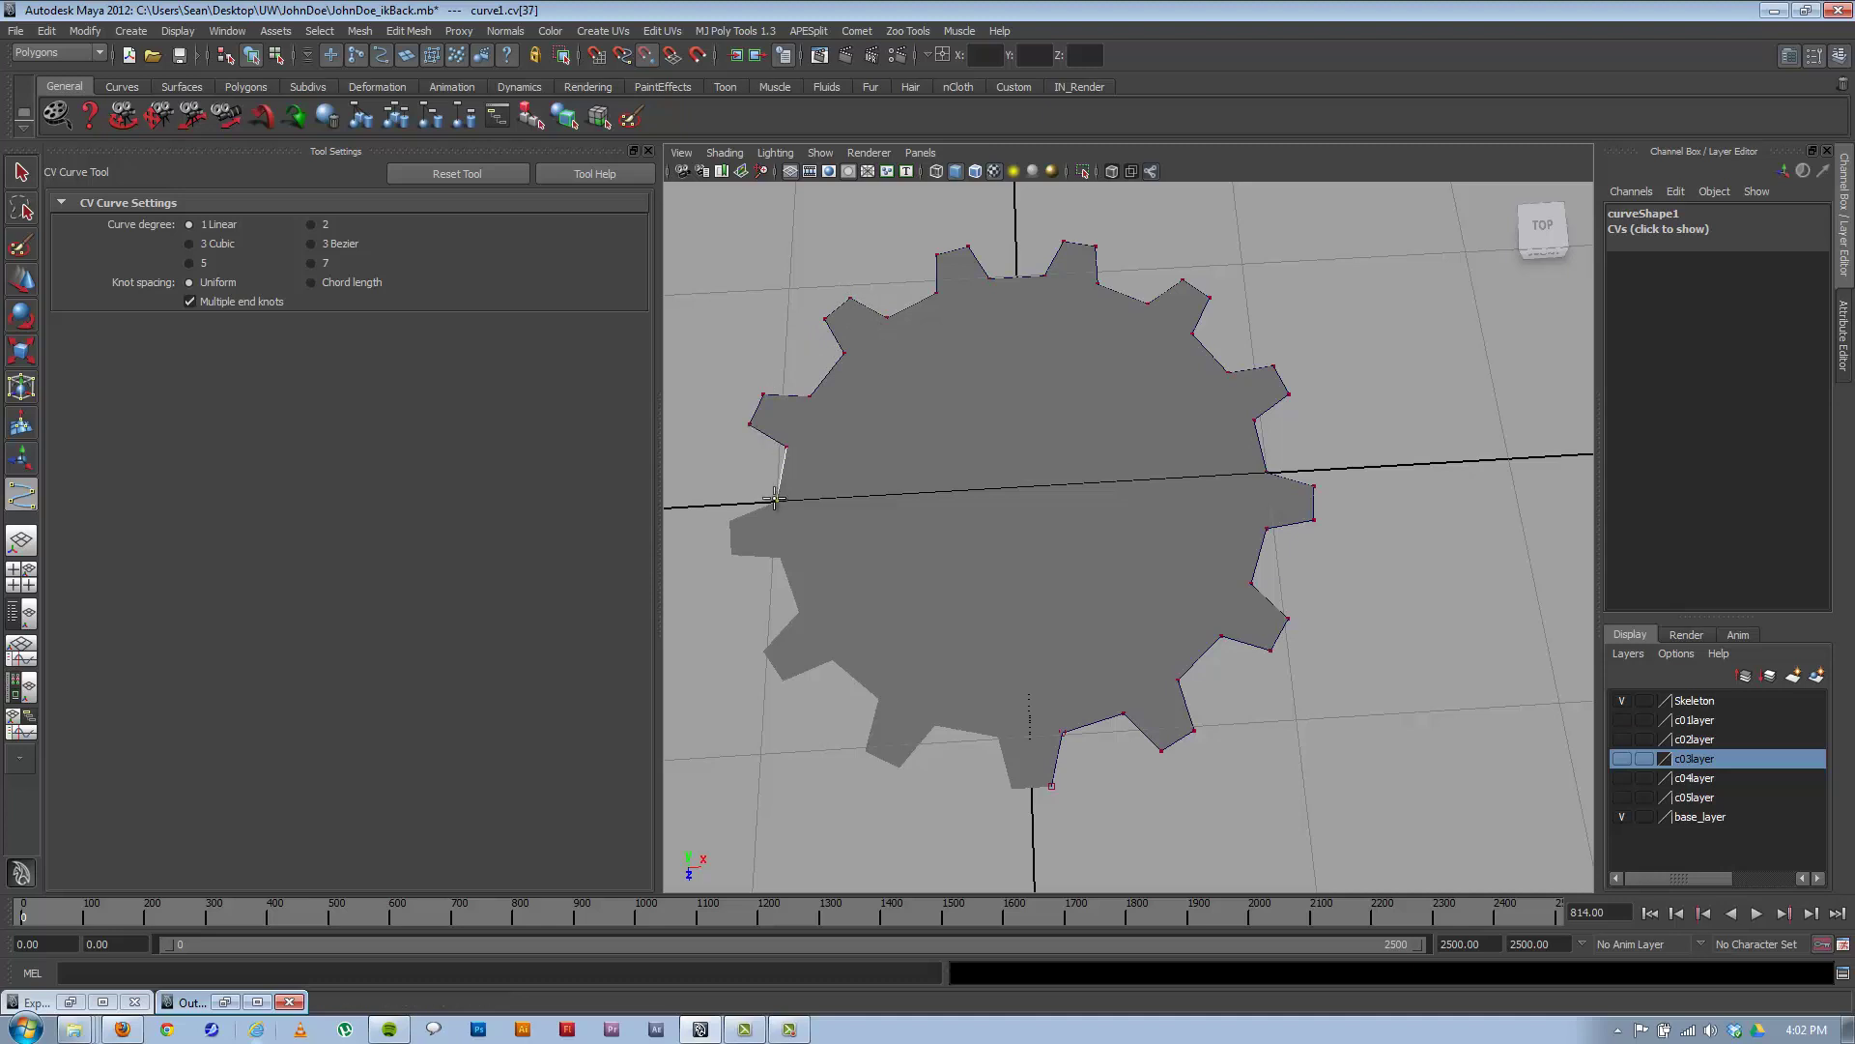
click(731, 554)
click(780, 556)
click(798, 611)
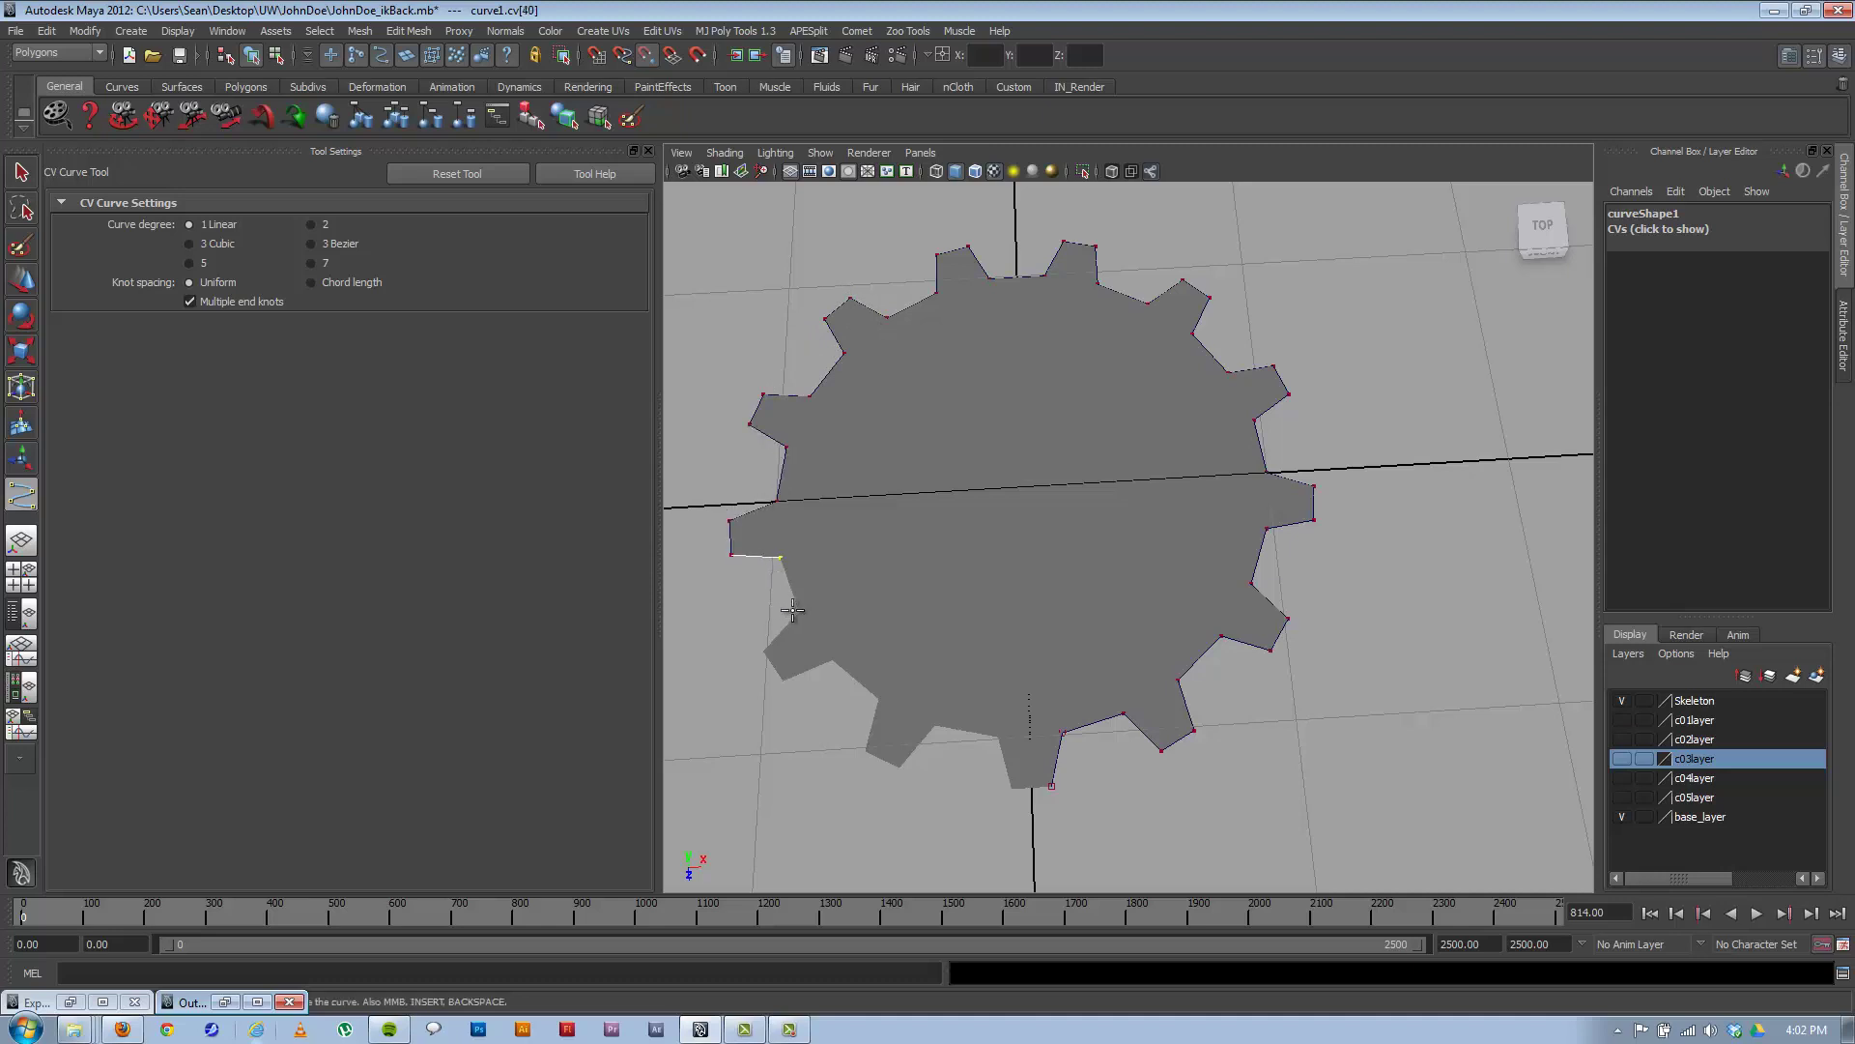
click(763, 651)
click(783, 680)
click(832, 660)
click(877, 698)
click(865, 750)
click(897, 762)
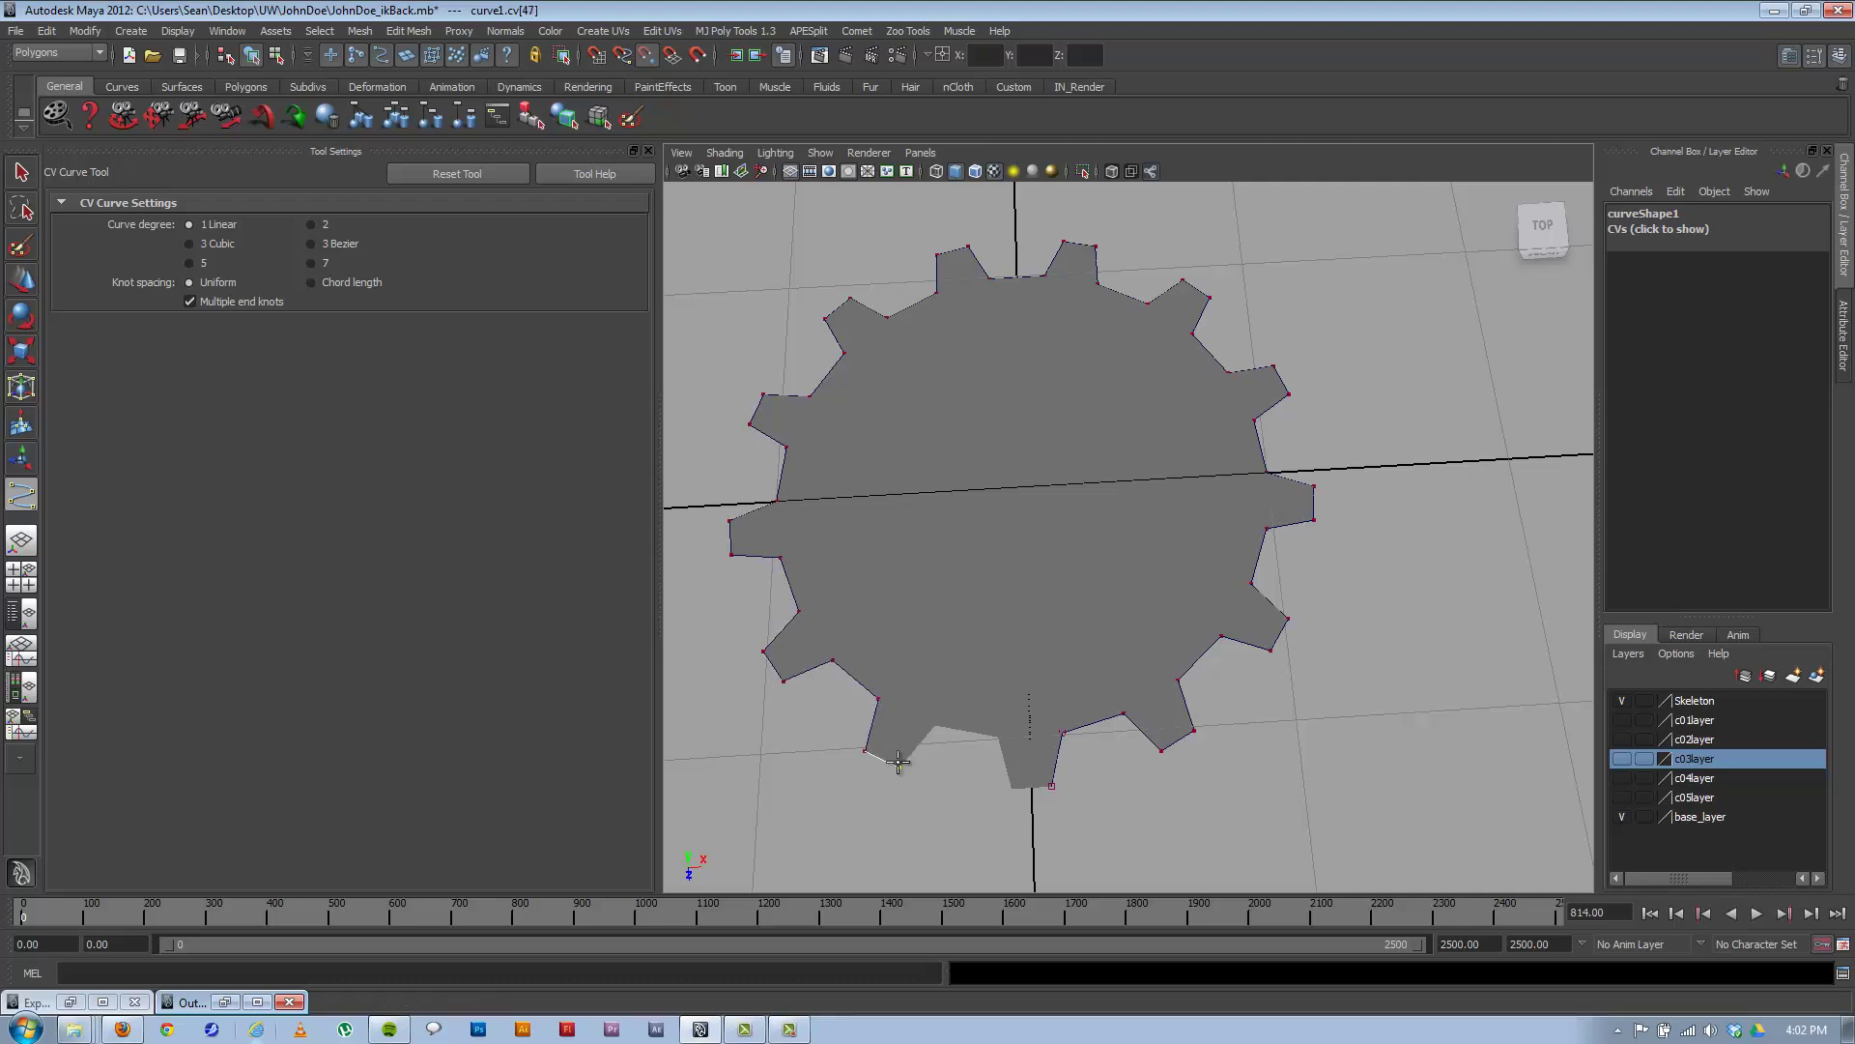
click(936, 723)
click(997, 736)
click(1011, 785)
click(1053, 790)
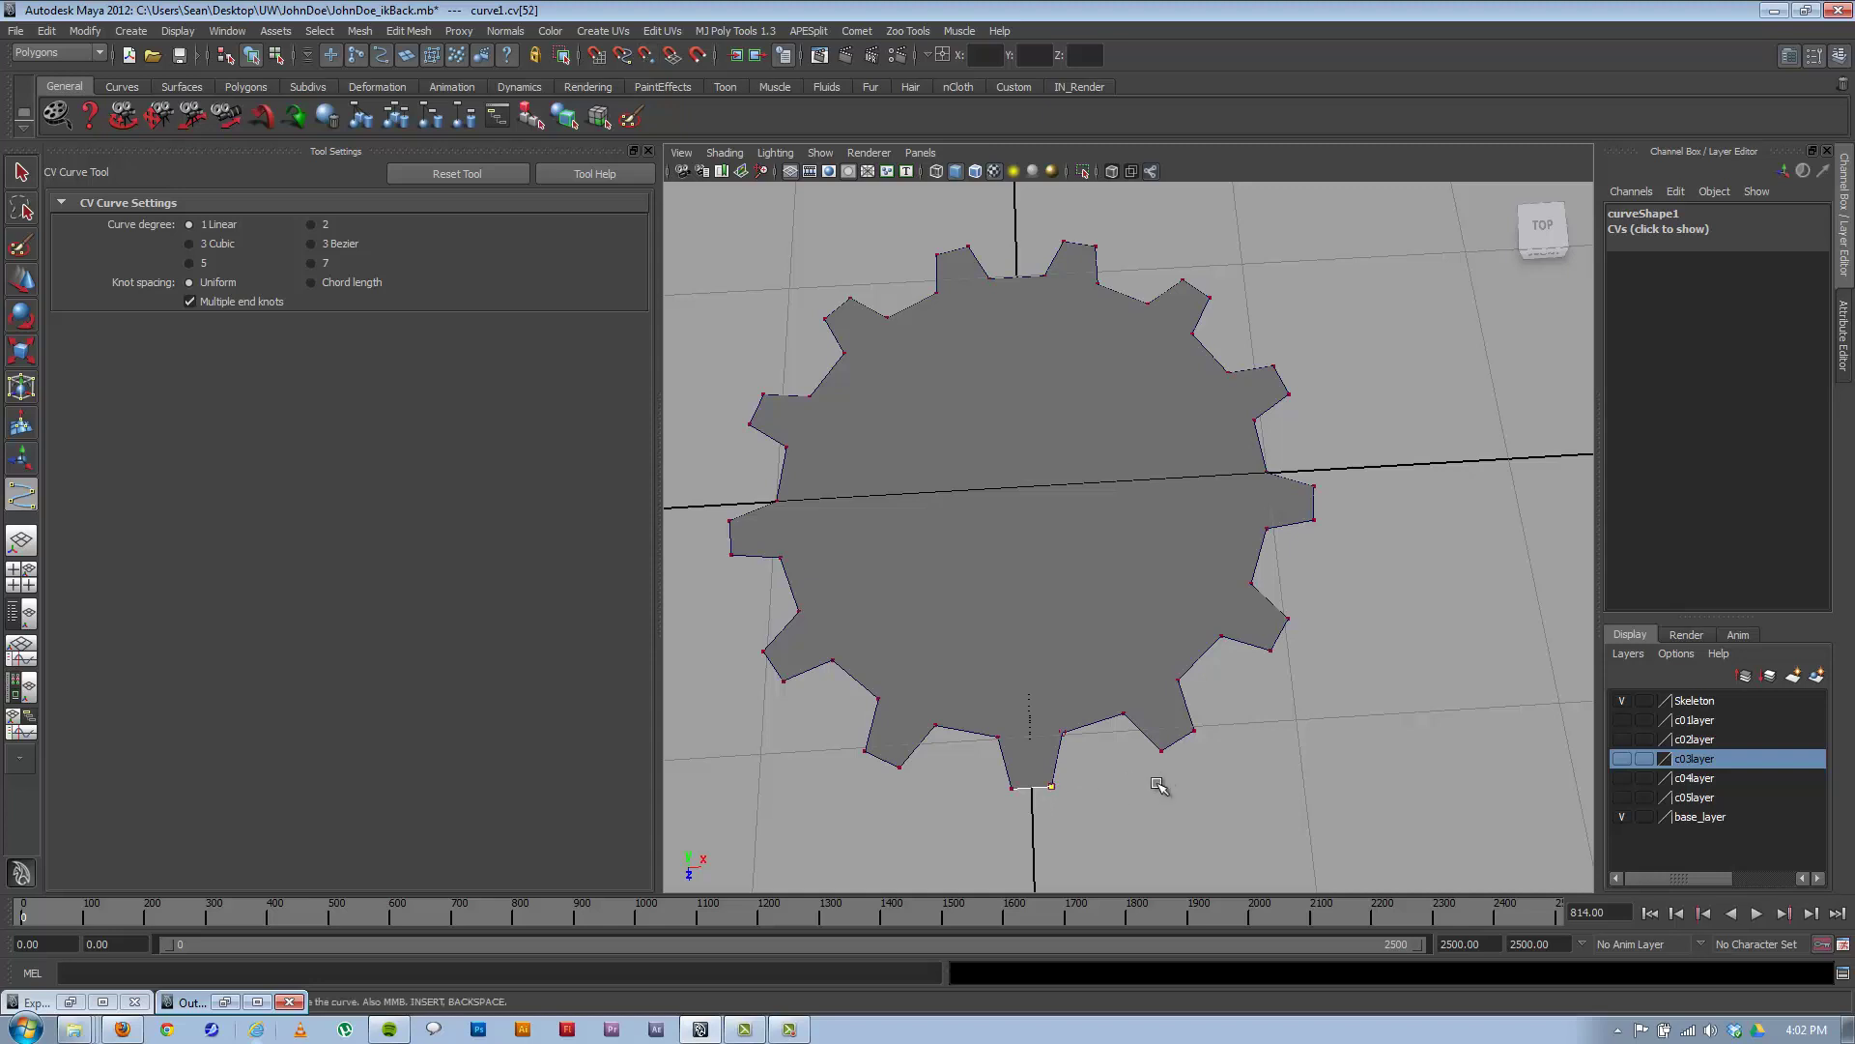
key(w)
Delete the polygon gear, keeping only the traced curve.
alt+drag(1047, 503, 1065, 499)
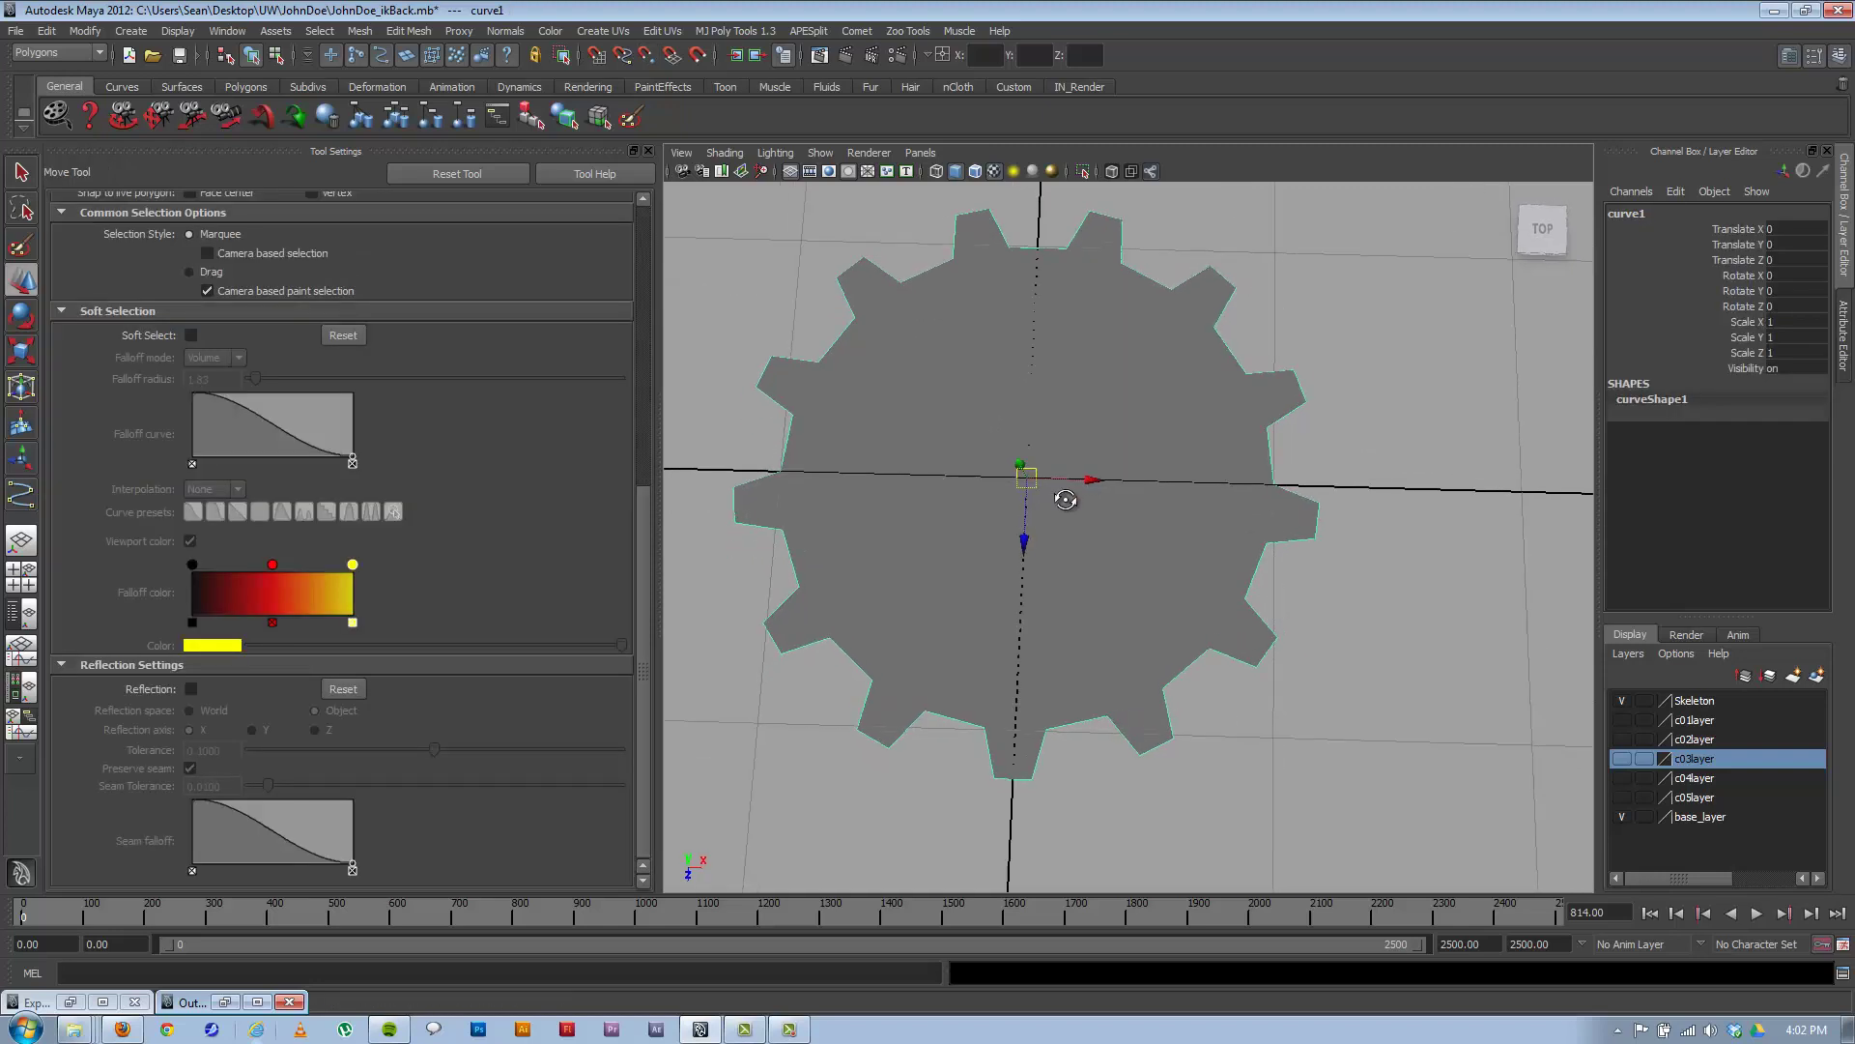
click(1218, 537)
key(Delete)
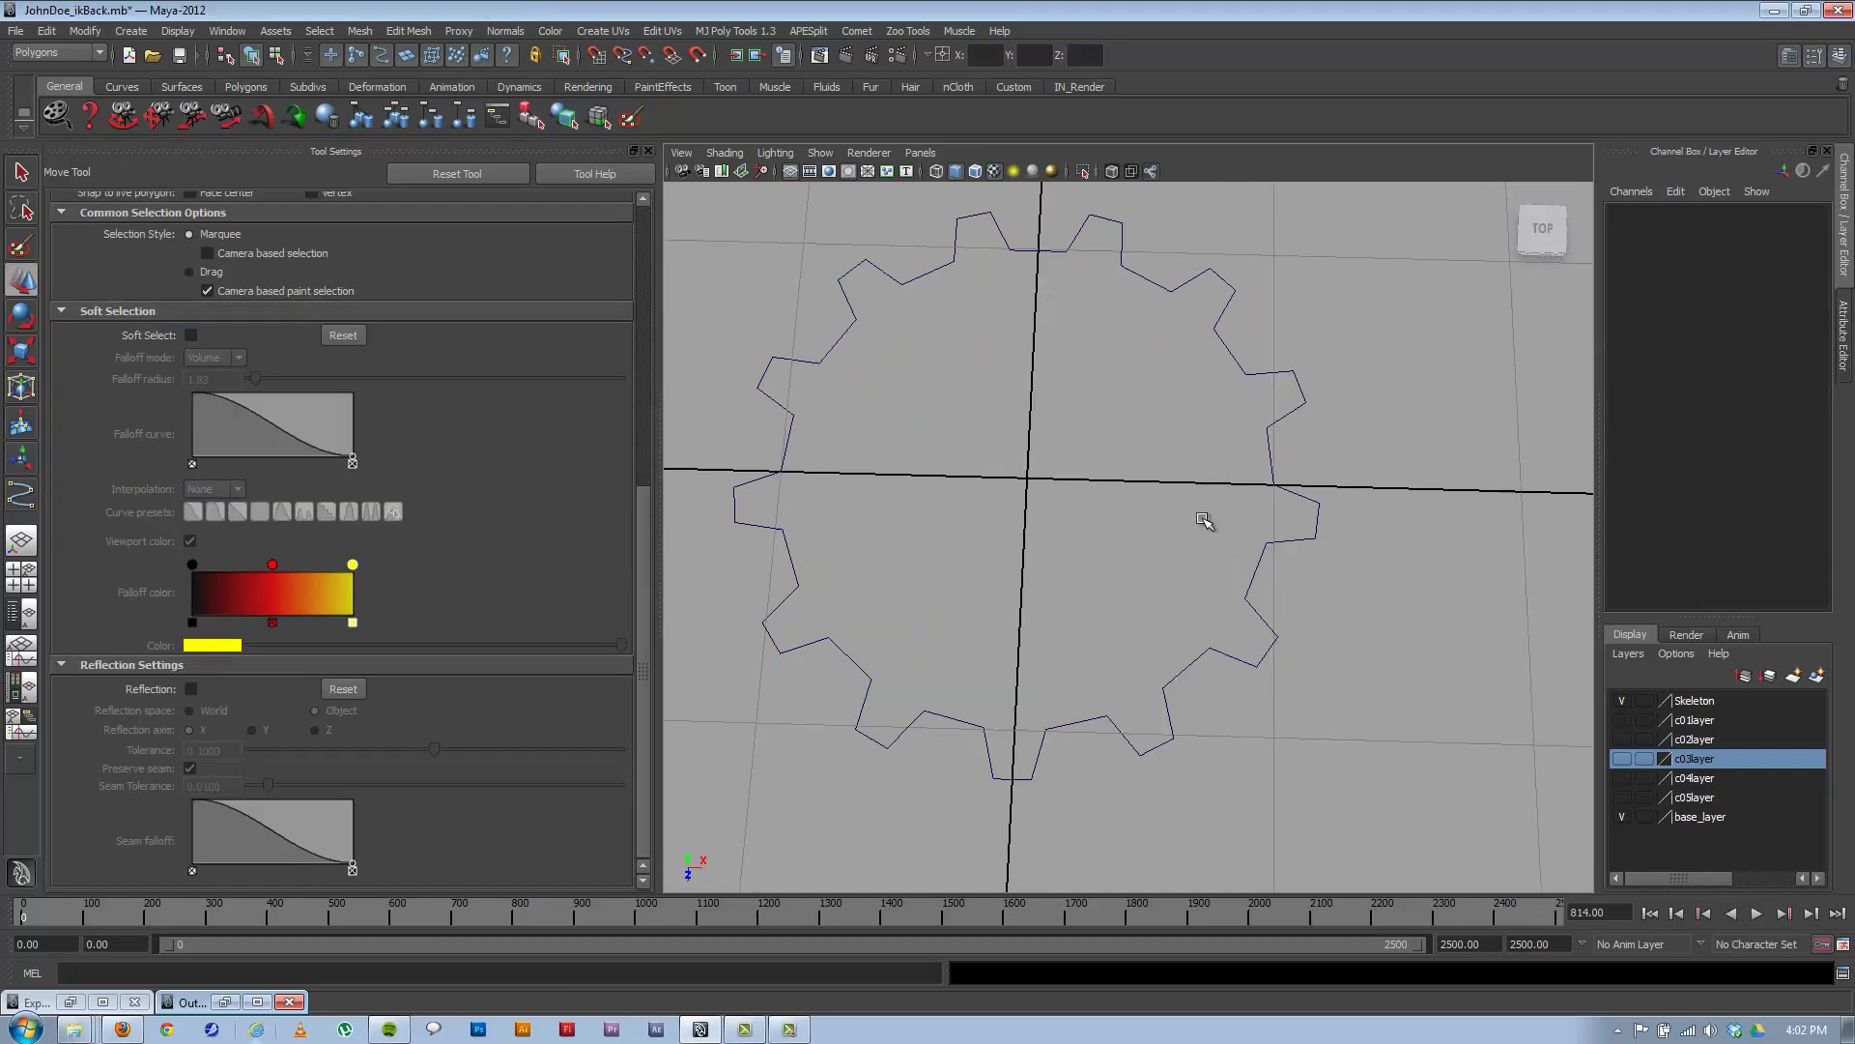
mouse_move(1011, 542)
alt+mouse_down()
mouse_move(1019, 402)
mouse_move(982, 431)
mouse_move(841, 444)
mouse_move(824, 497)
mouse_move(1093, 414)
mouse_move(977, 497)
mouse_move(998, 506)
mouse_move(995, 538)
alt+mouse_up()
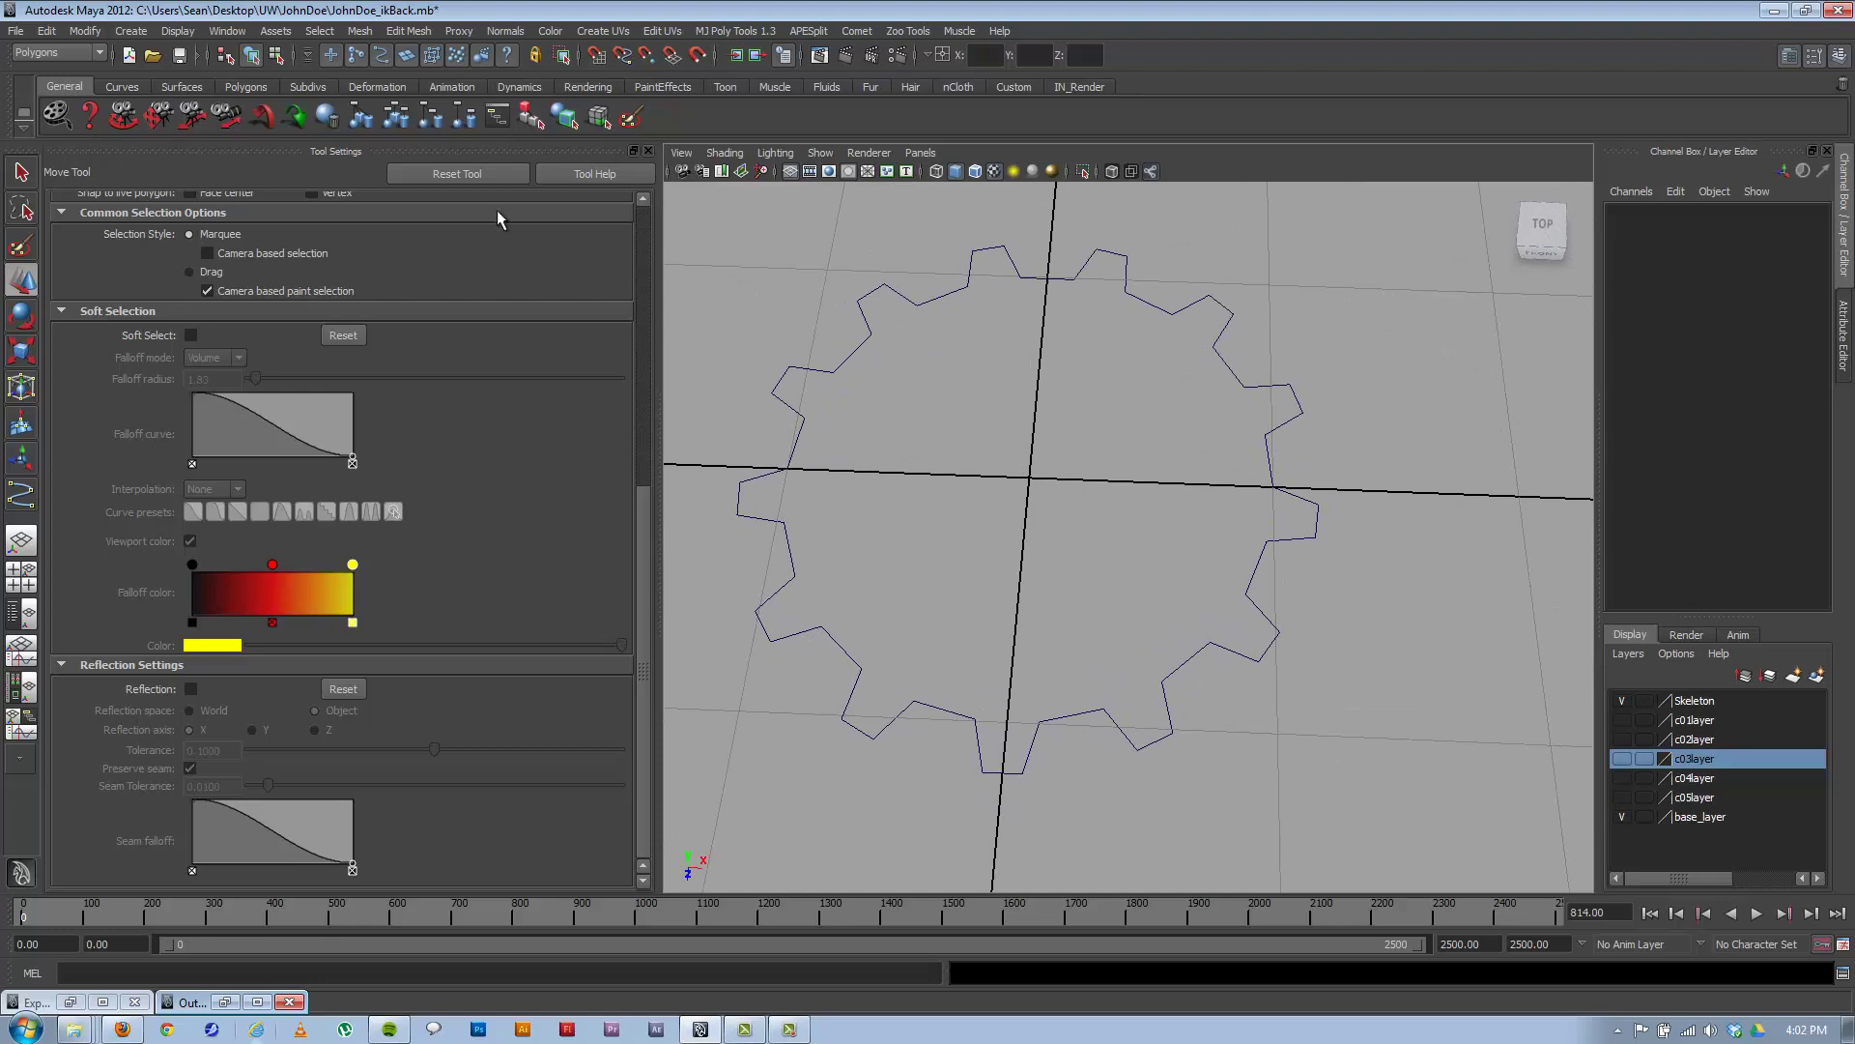
Select the gear curve, group it on its own, and close the Tool Settings.
alt+drag(911, 380, 984, 394)
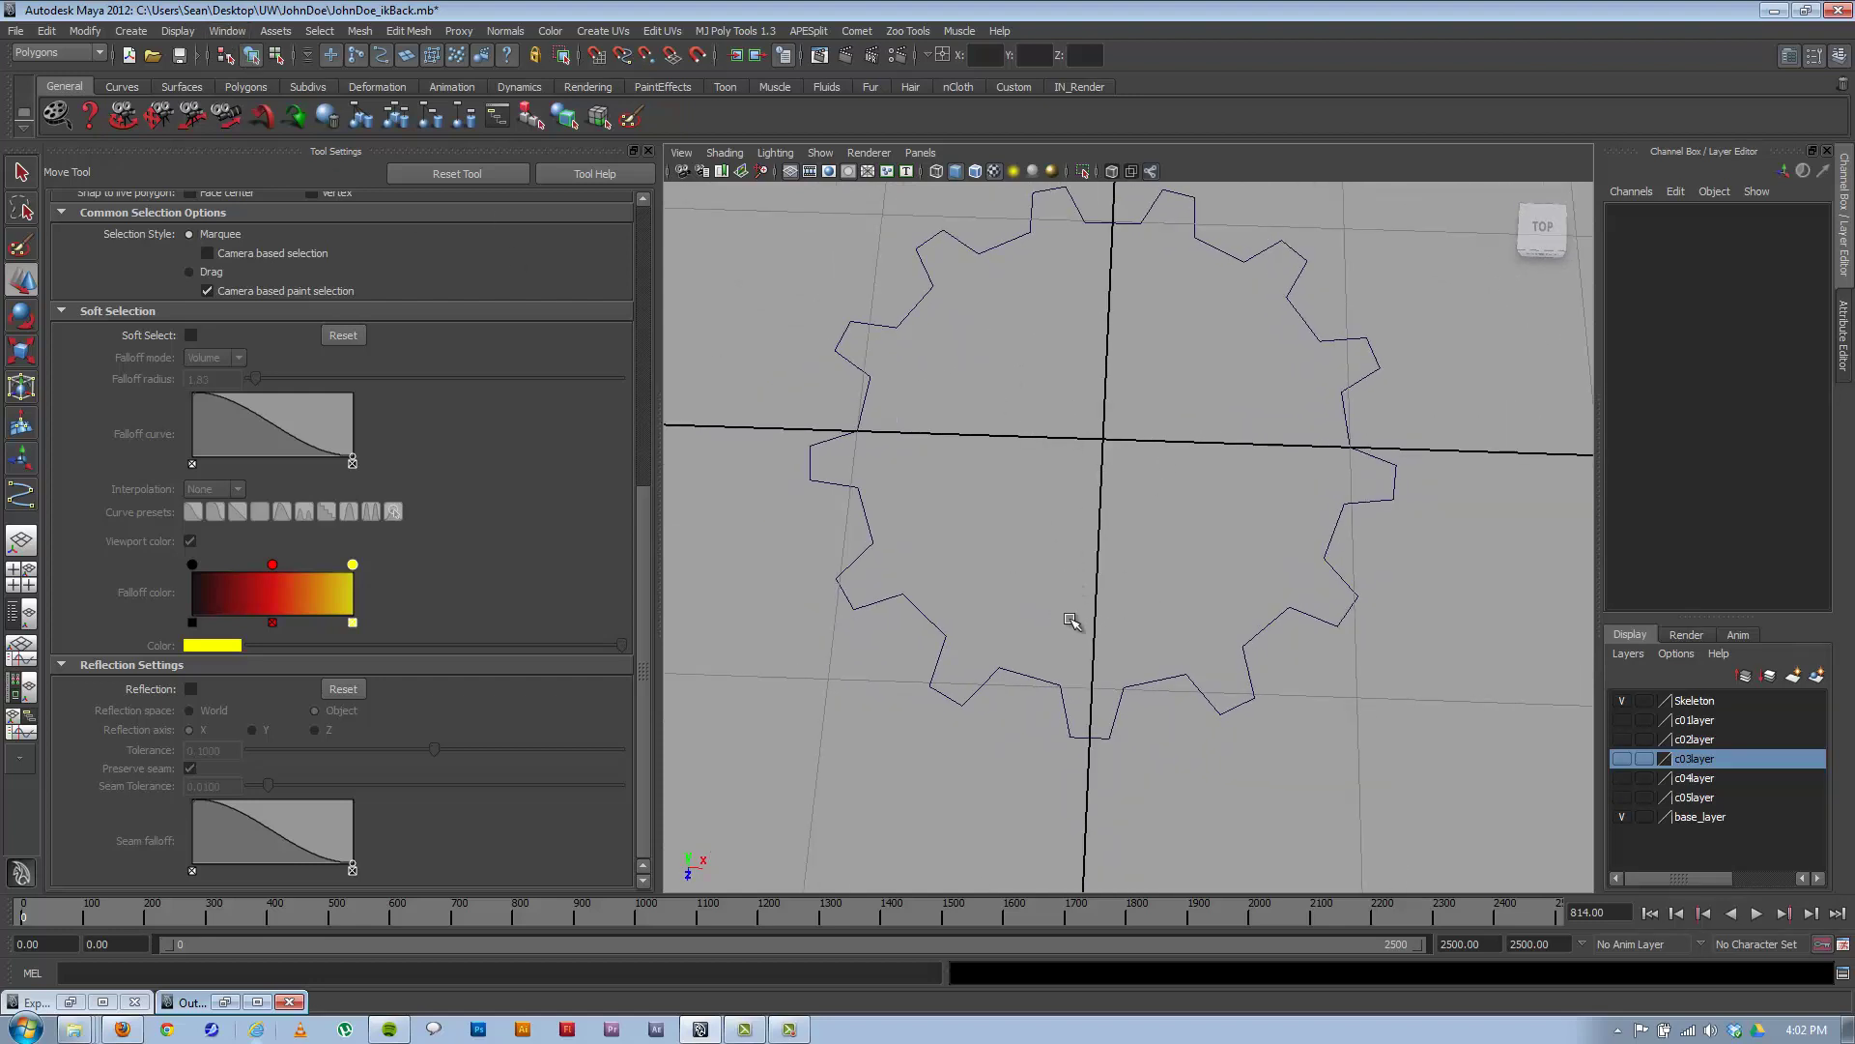
alt+drag(1176, 538, 1073, 598)
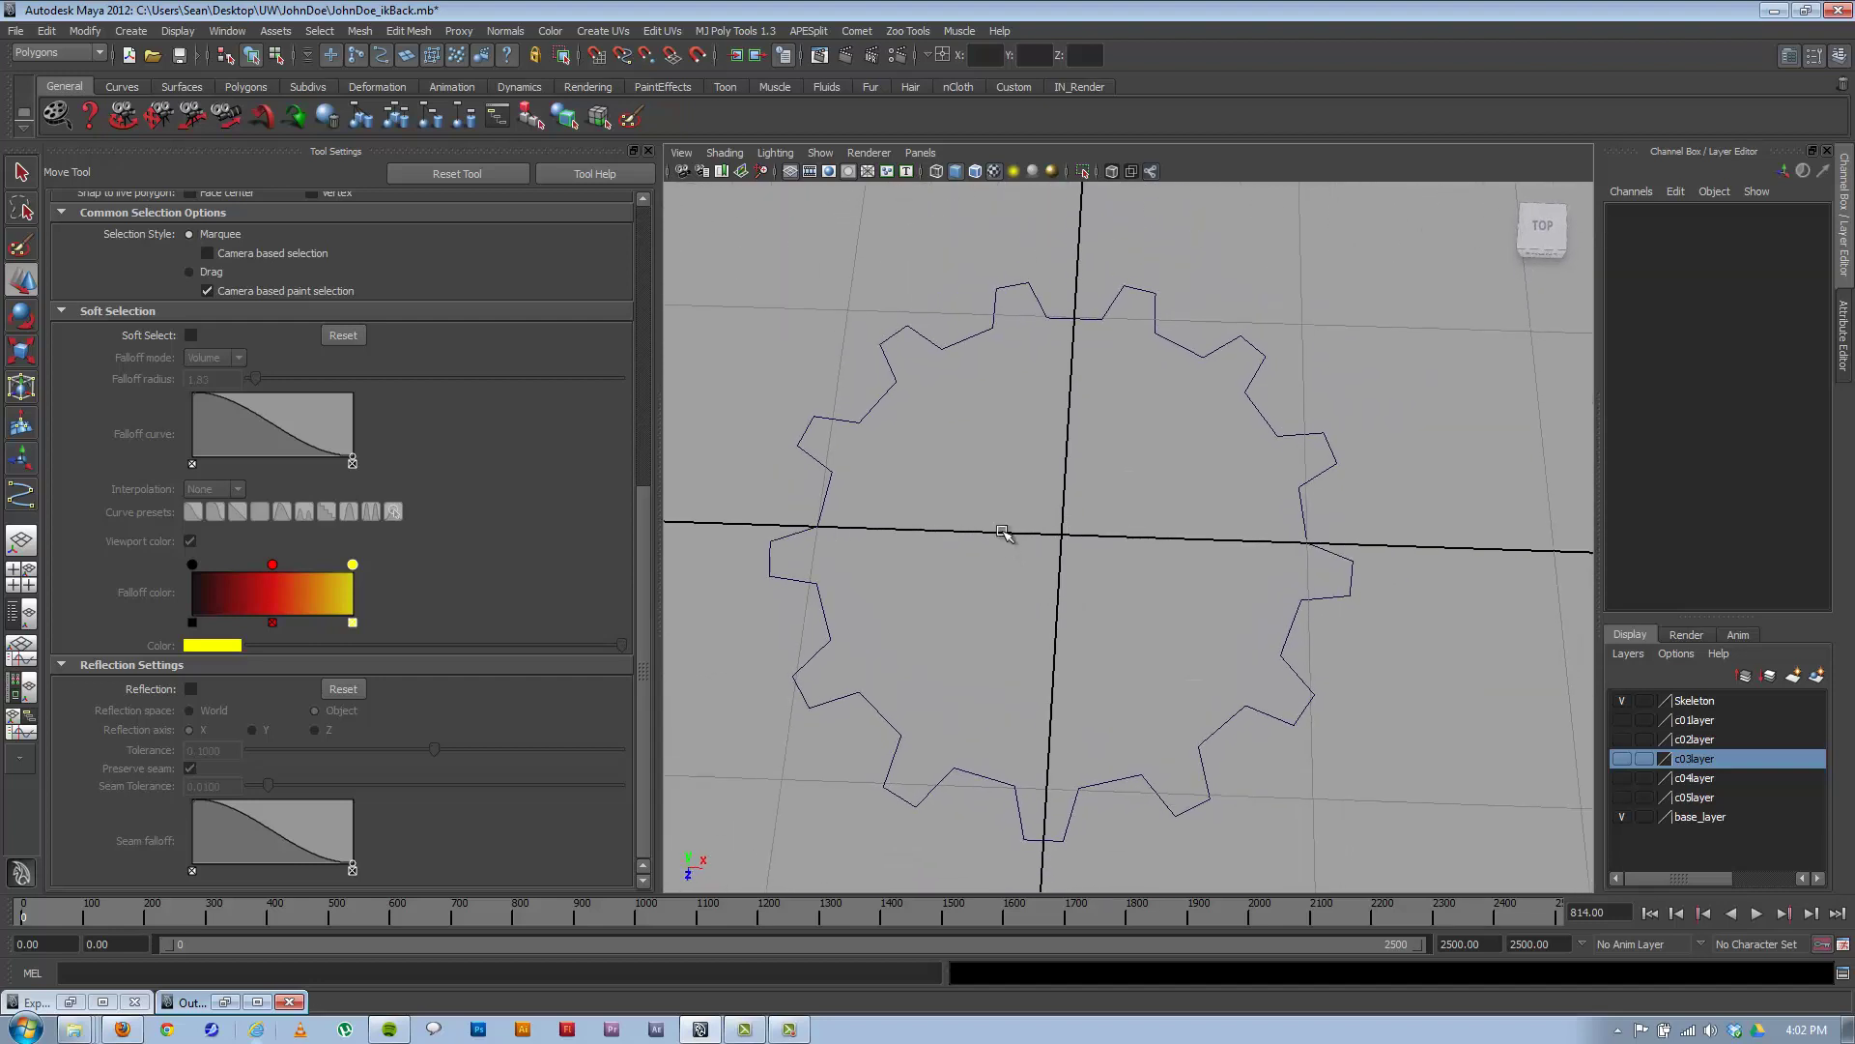
alt+drag(1003, 531, 1139, 617)
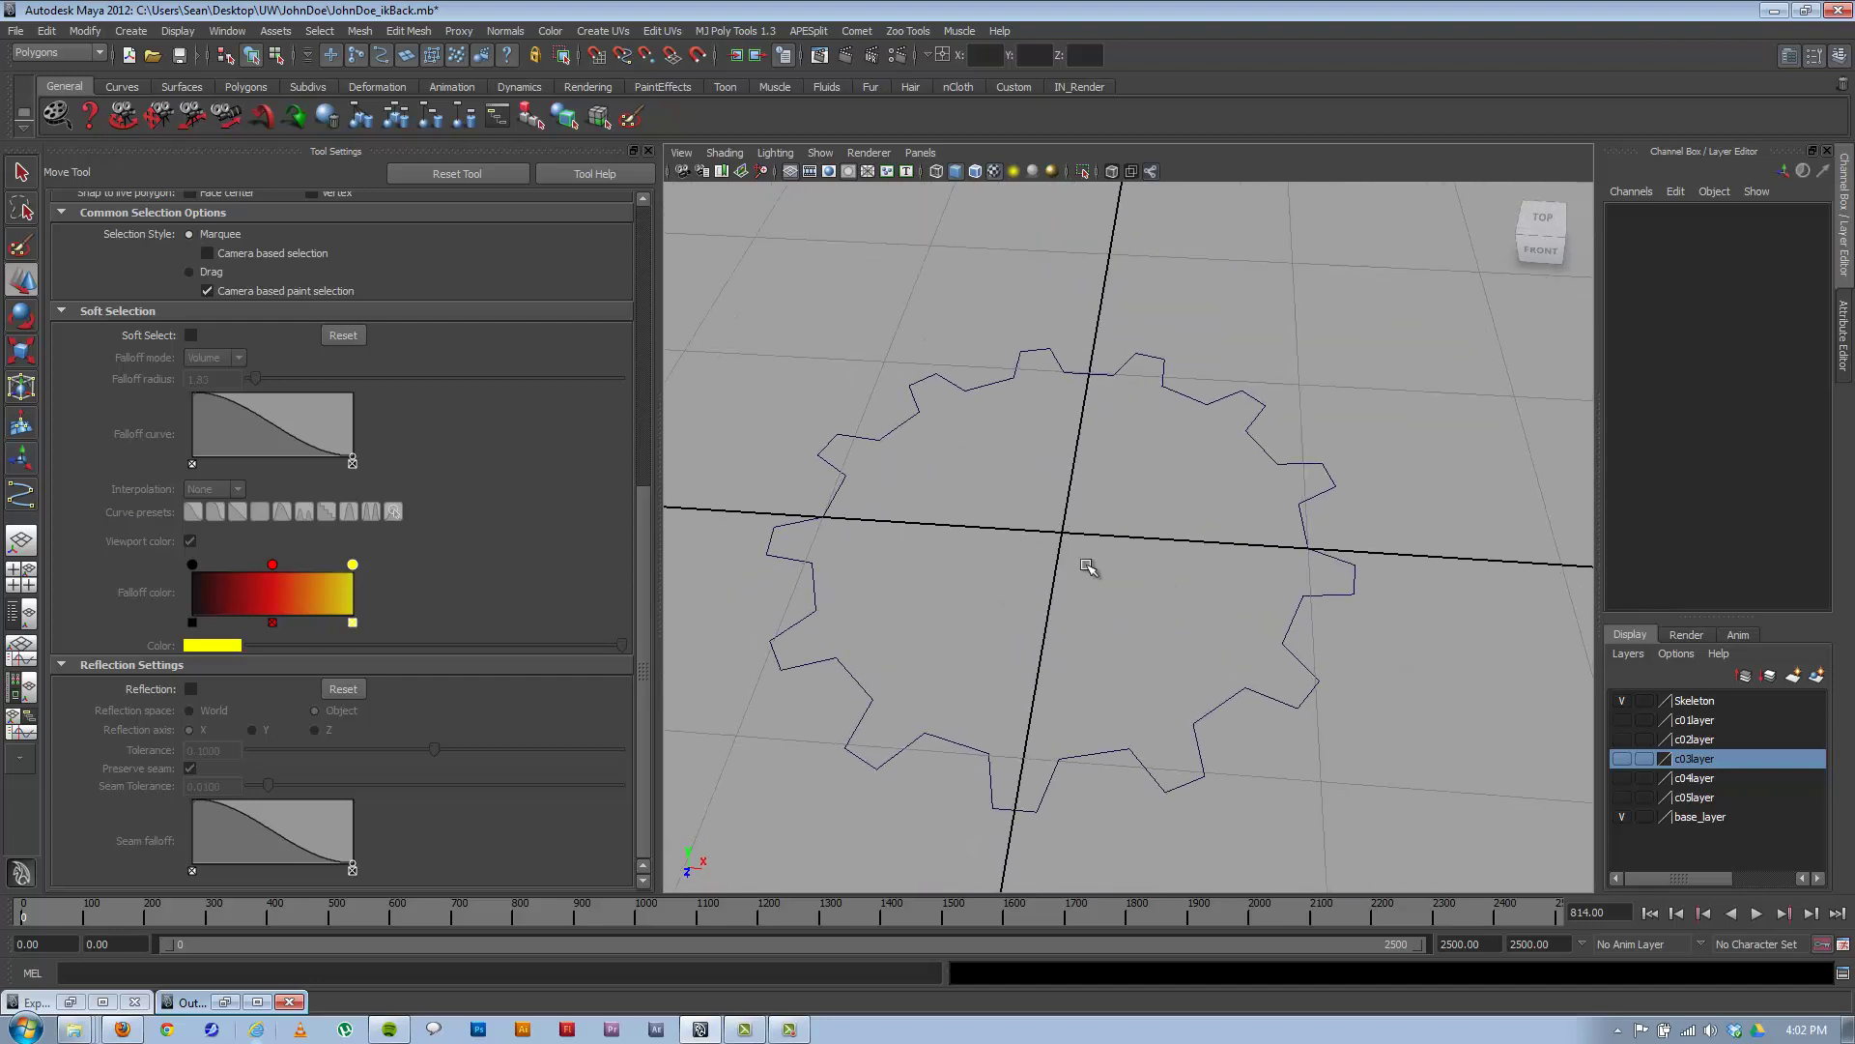
drag(878, 282, 988, 579)
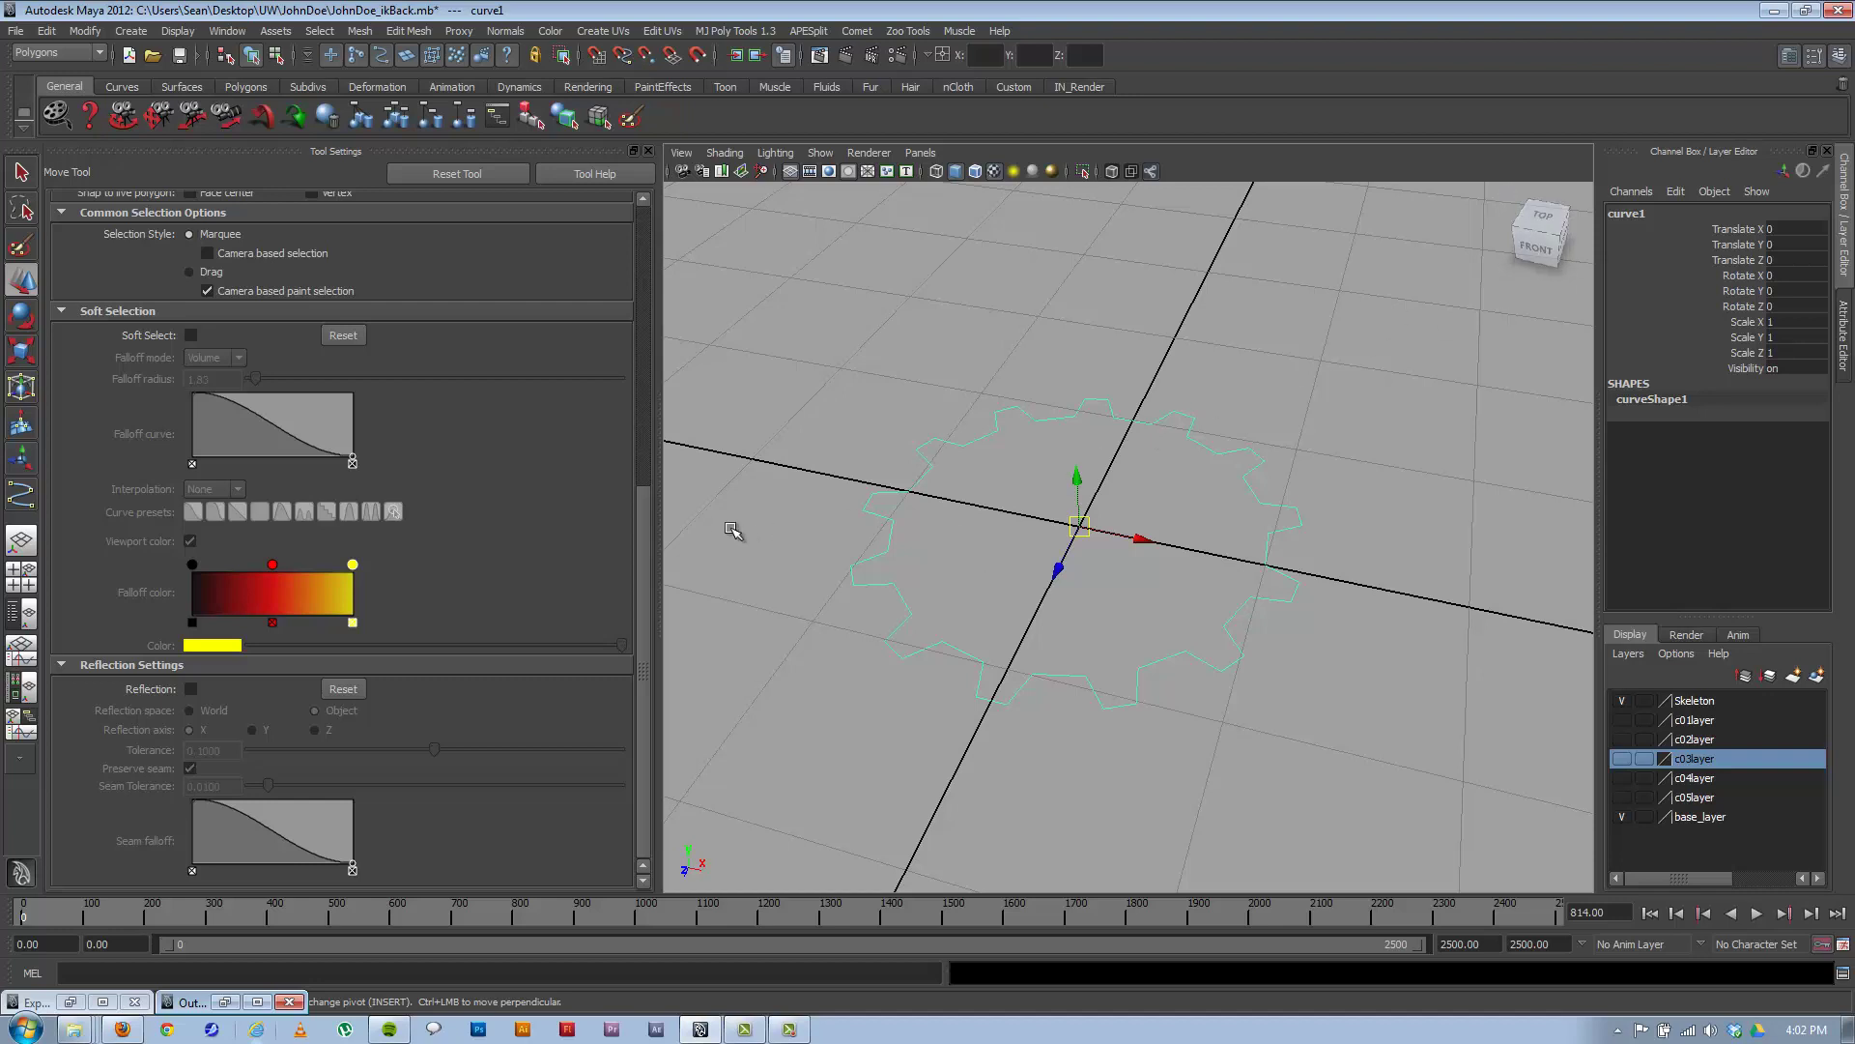
key(ctrl+g)
click(648, 152)
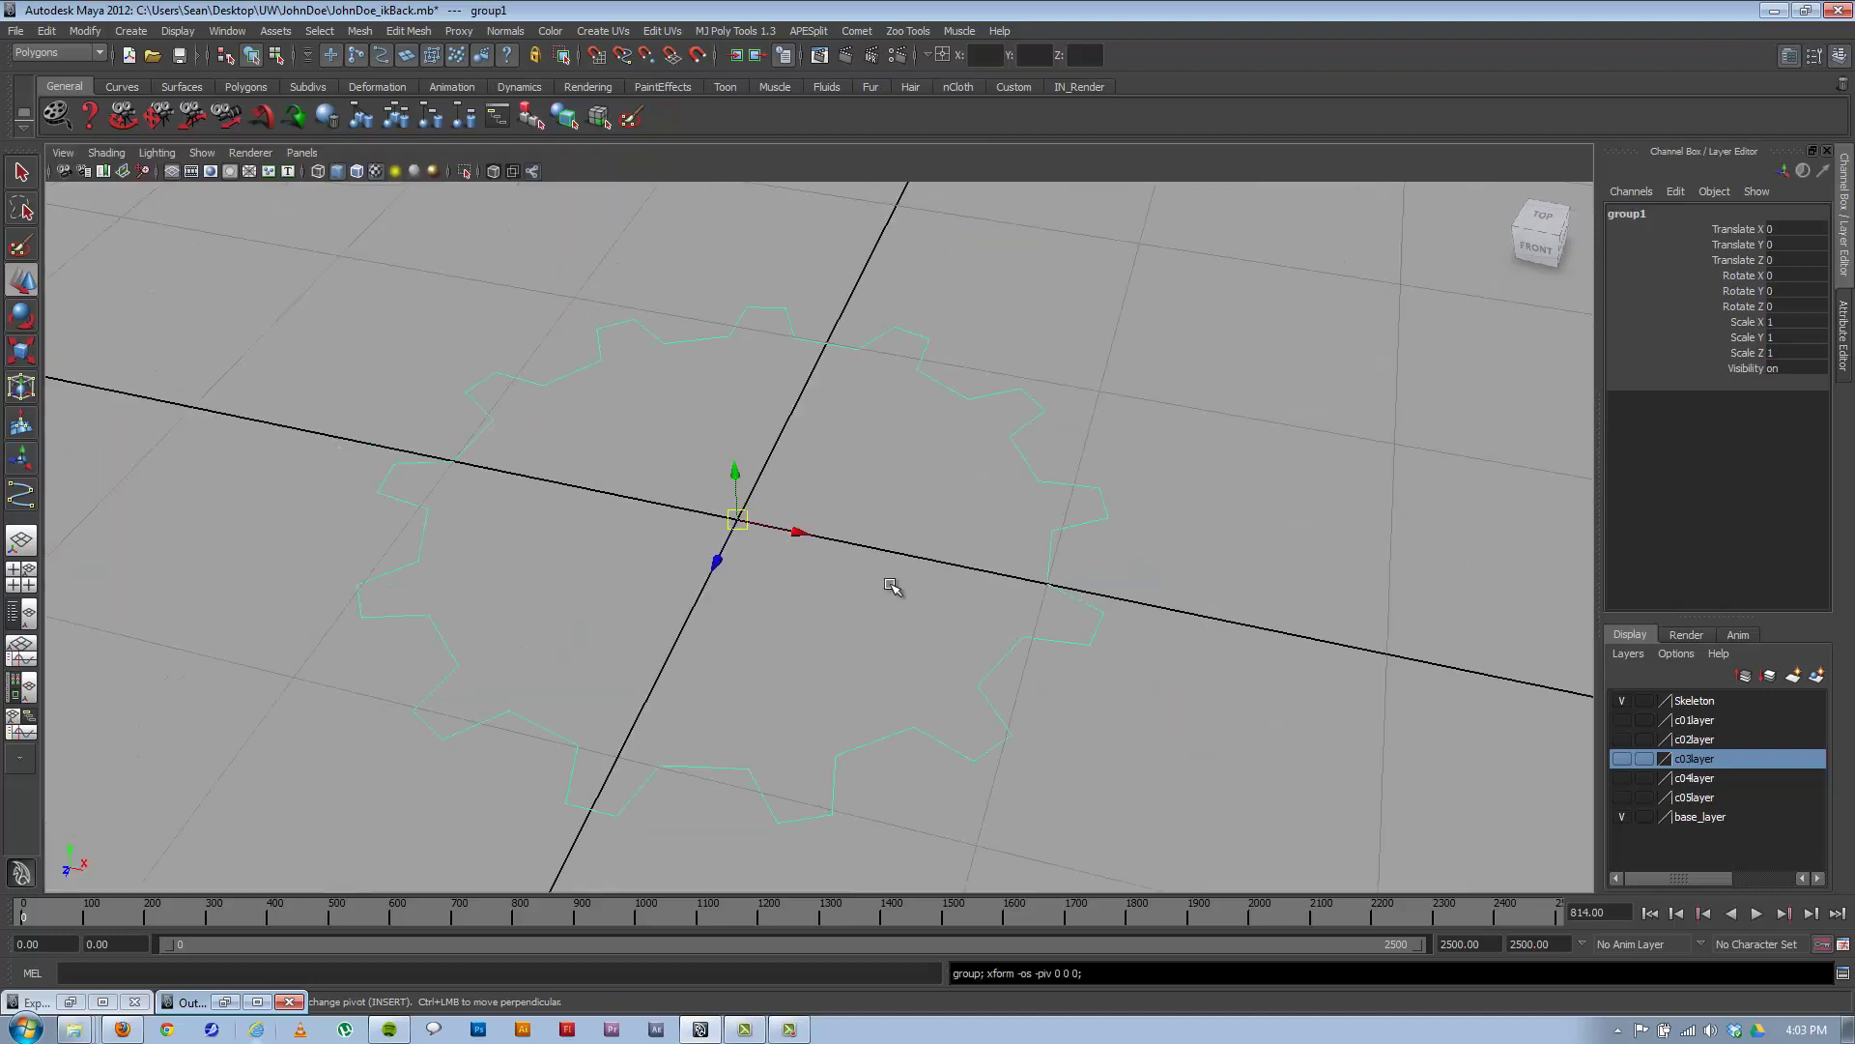
alt+right_drag(1097, 585, 604, 788)
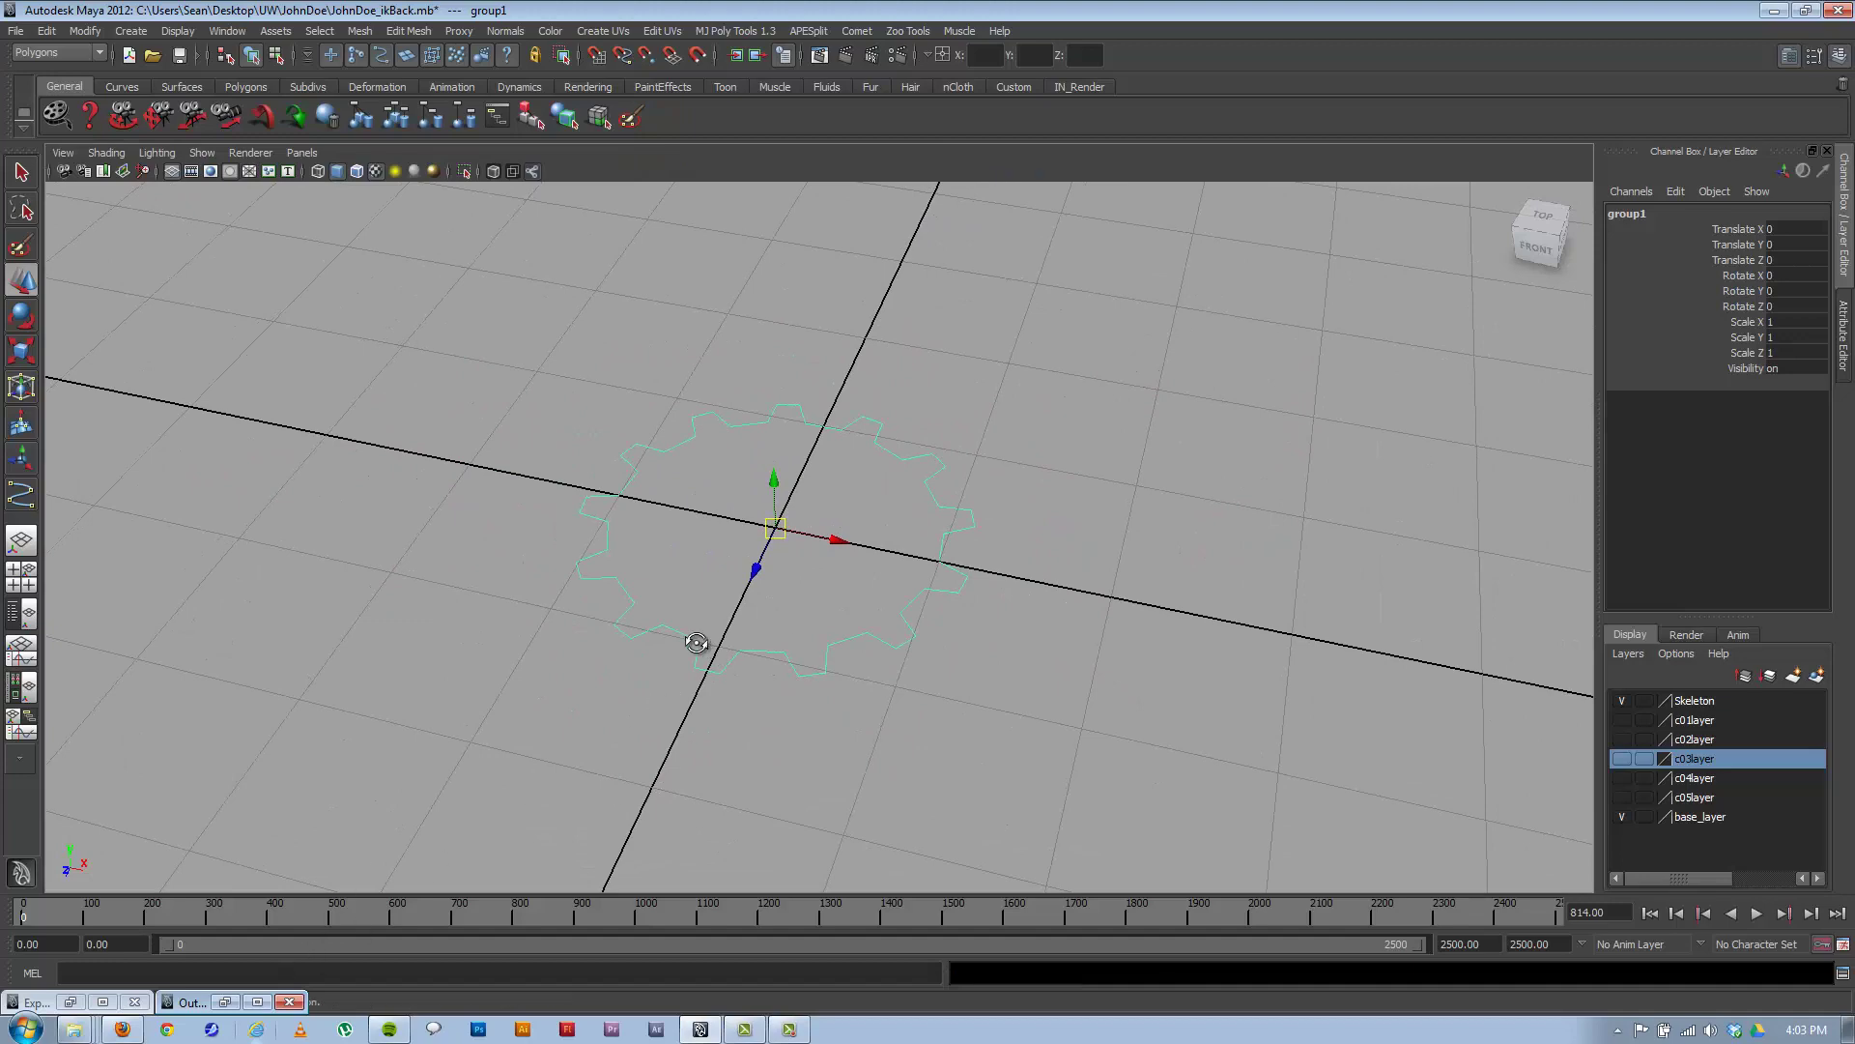
alt+drag(696, 642, 652, 636)
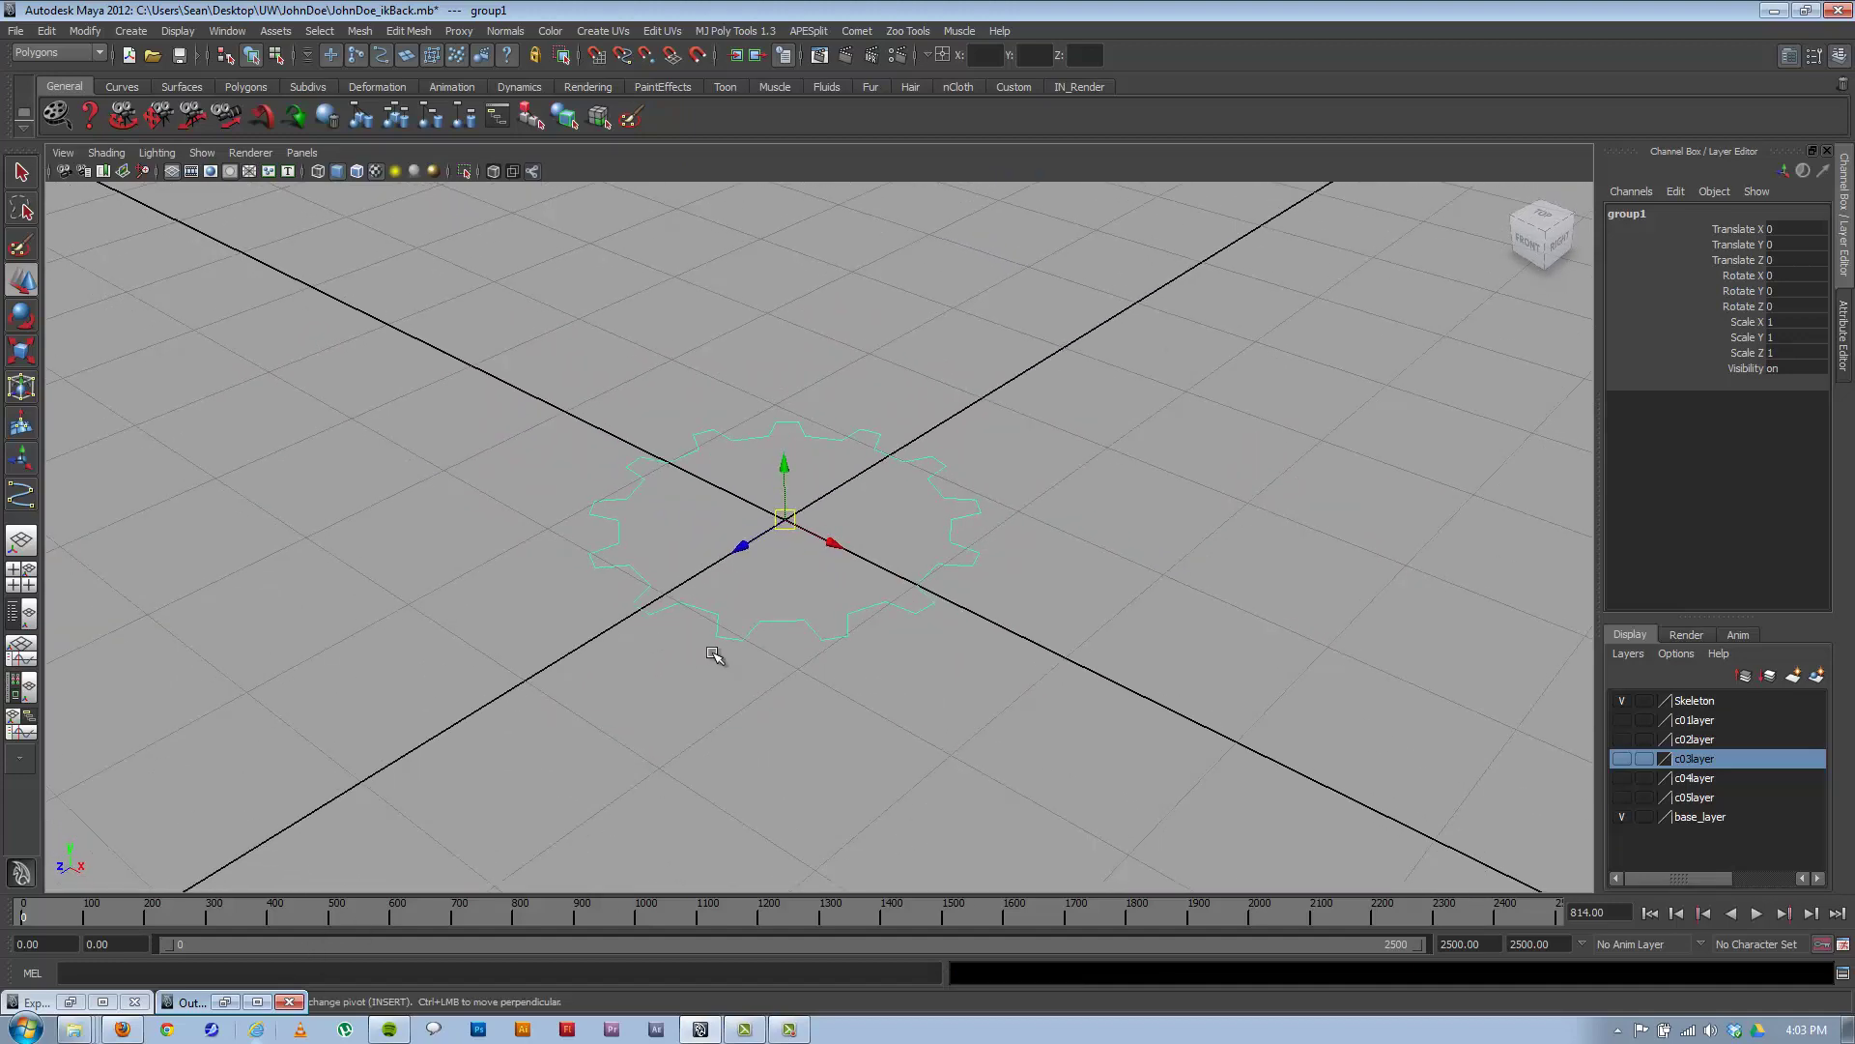
Show the hidden character and rig again and restore the minimised Outliner.
key(ctrl+shift+h)
alt+right_drag(1049, 485, 605, 637)
alt+drag(605, 638, 624, 734)
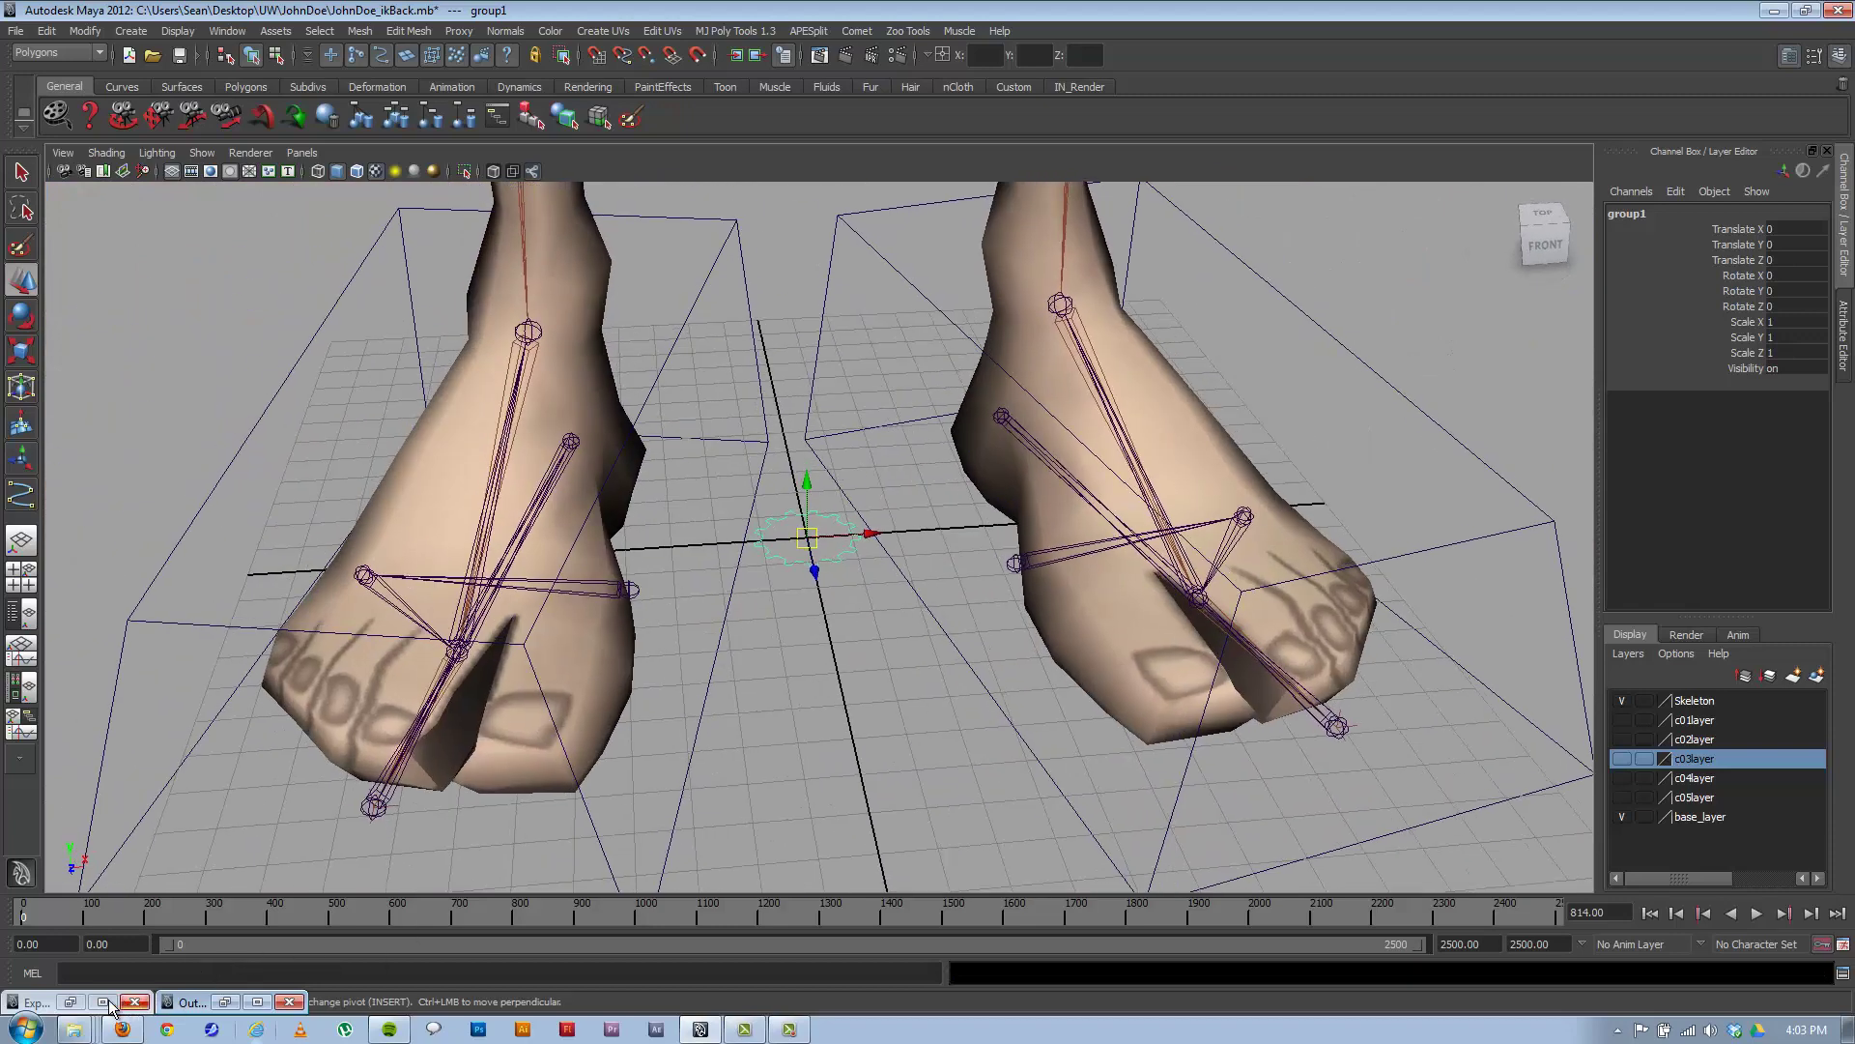
click(225, 1002)
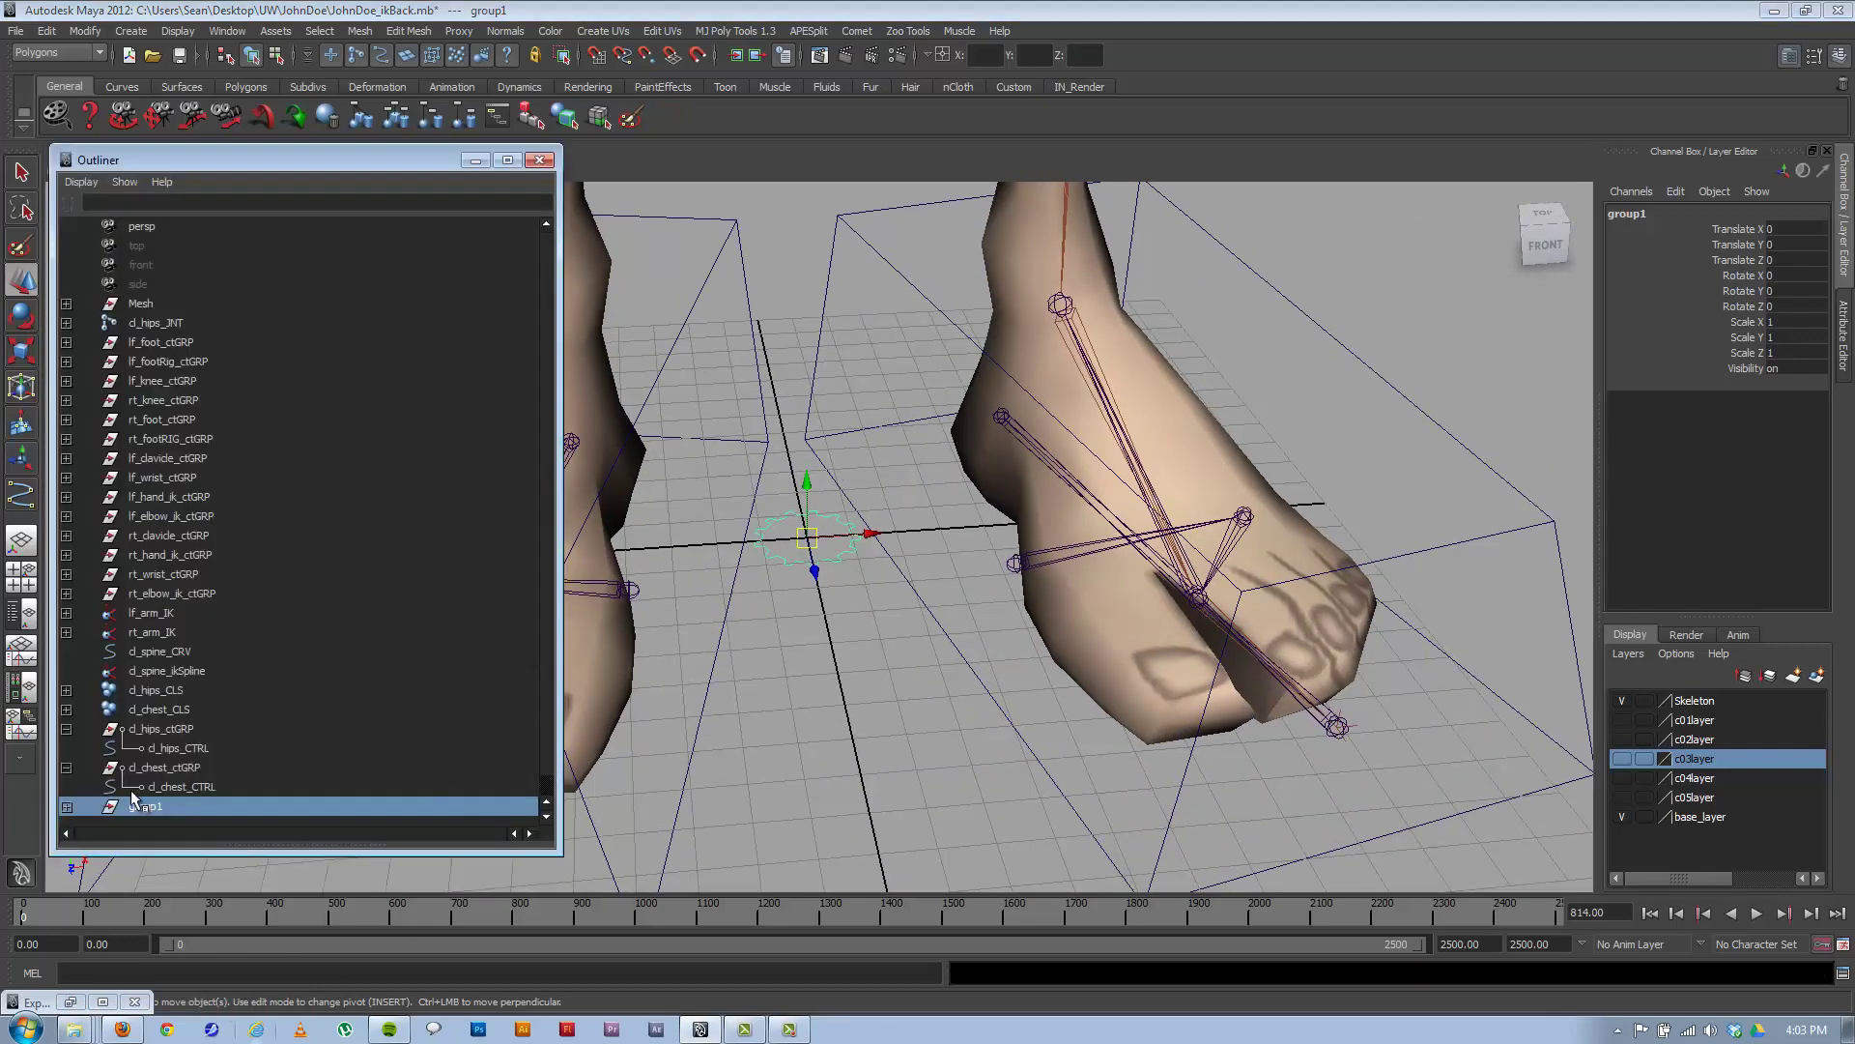
Select the gear curve inside its new group and scale it uniformly to about 13.98, so it surrounds both feet.
scroll(138, 747, down, 1)
click(159, 806)
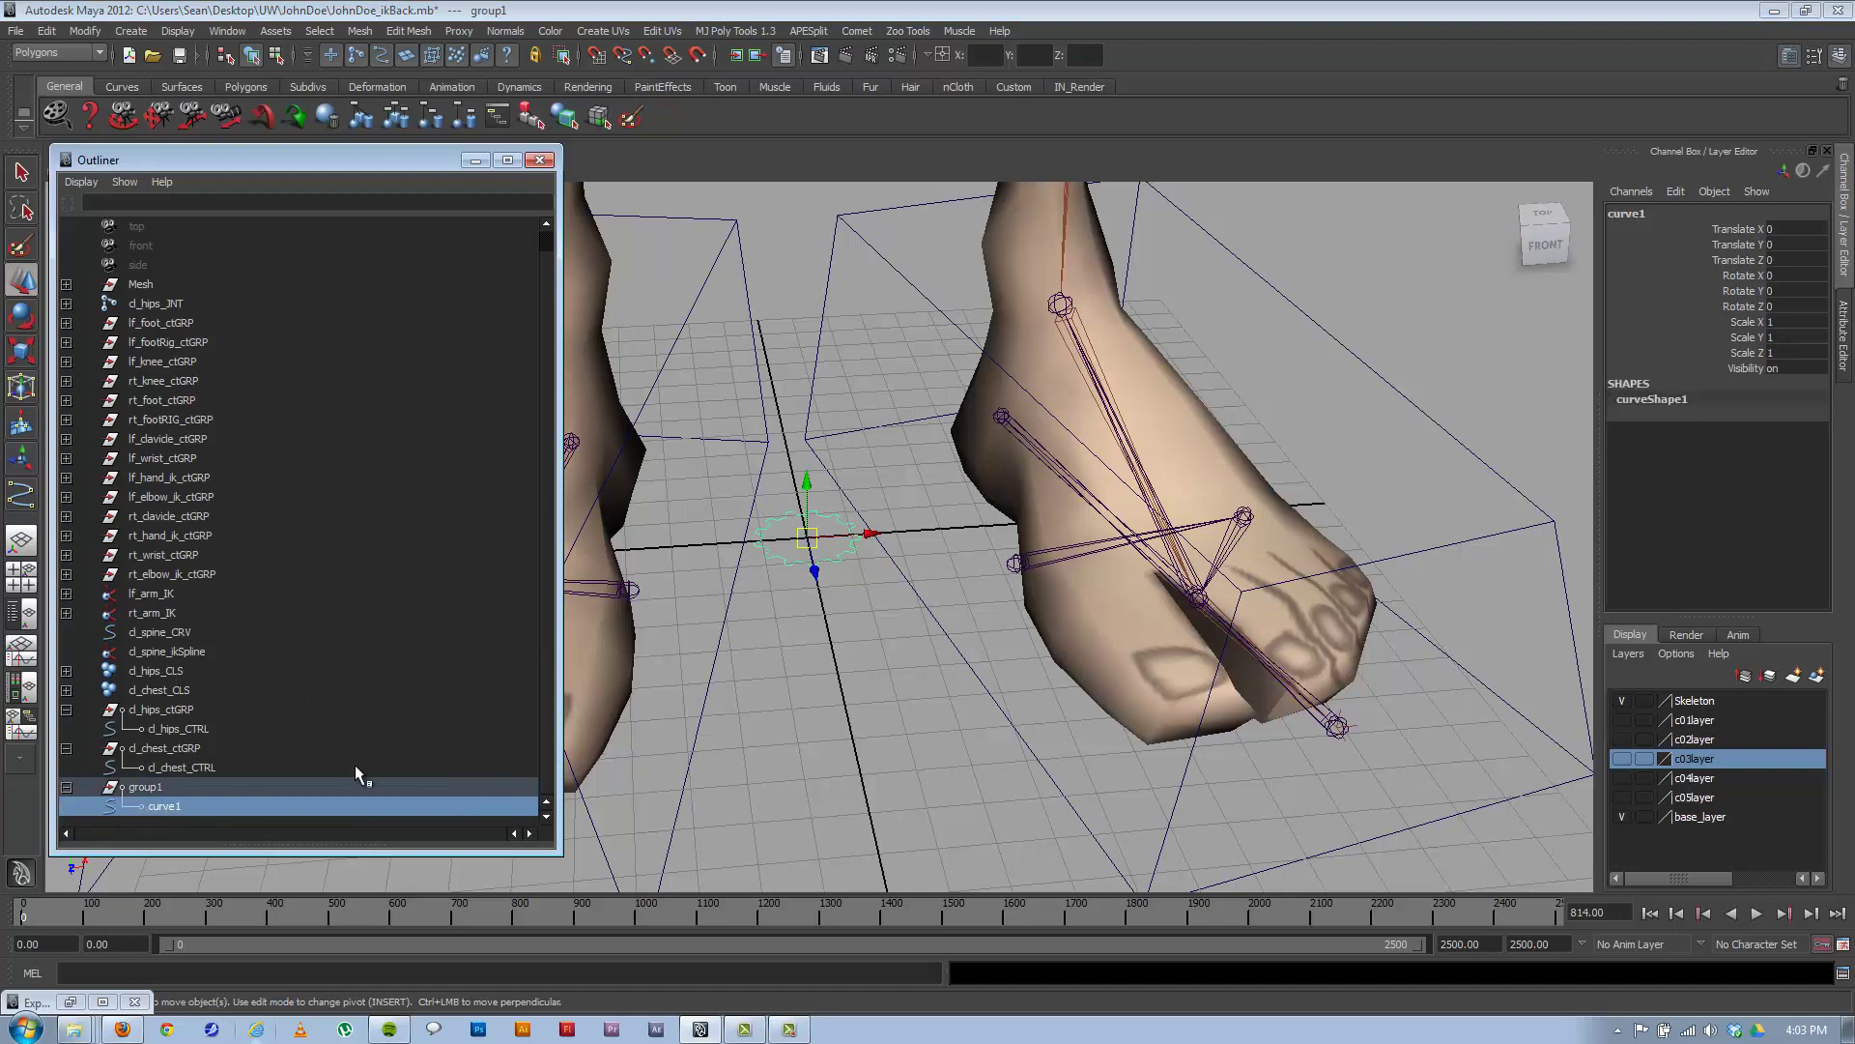
key(r)
drag(807, 538, 1478, 470)
alt+right_drag(1292, 523, 657, 449)
alt+middle_drag(923, 543, 1115, 593)
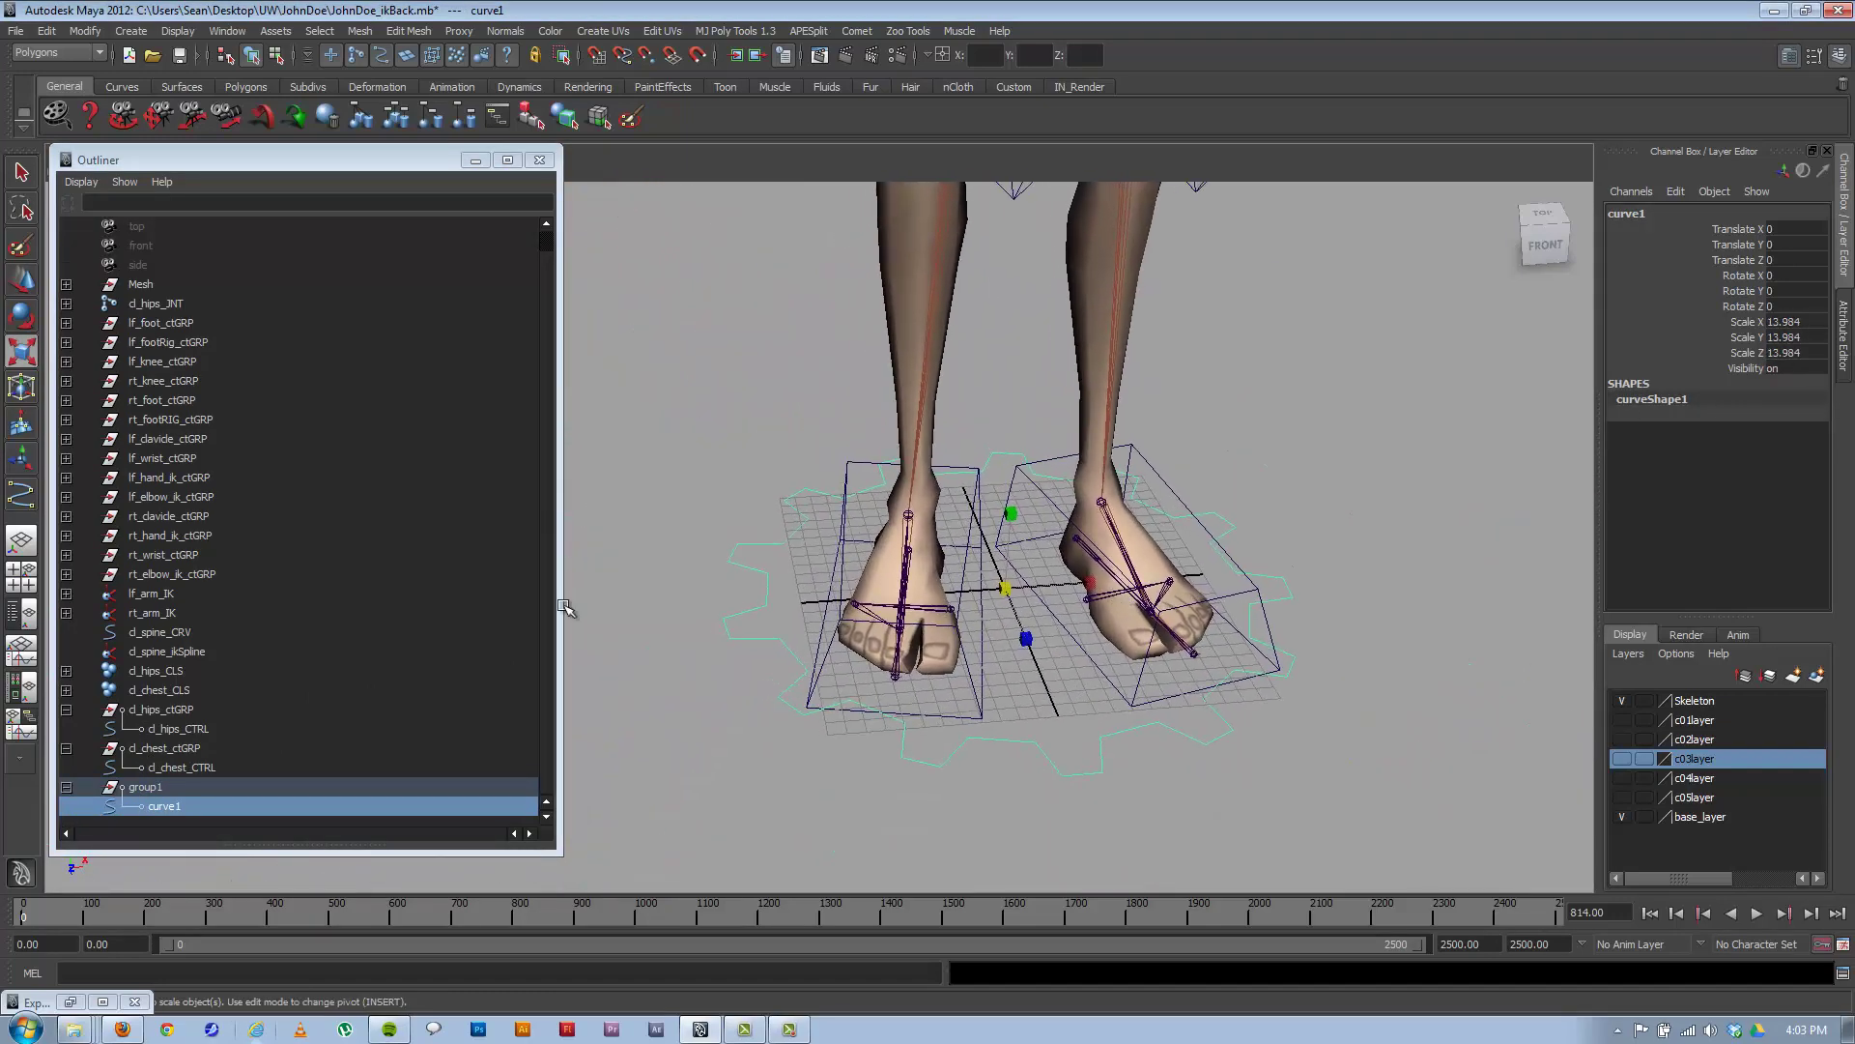
Select the gear curve's group and snap it onto the hips joint, at Translate Y 52.845 and Z -0.094.
click(195, 785)
alt+right_drag(996, 720, 493, 566)
alt+middle_drag(954, 193, 925, 561)
alt+drag(925, 561, 935, 517)
alt+right_drag(996, 618, 1208, 648)
key(v)
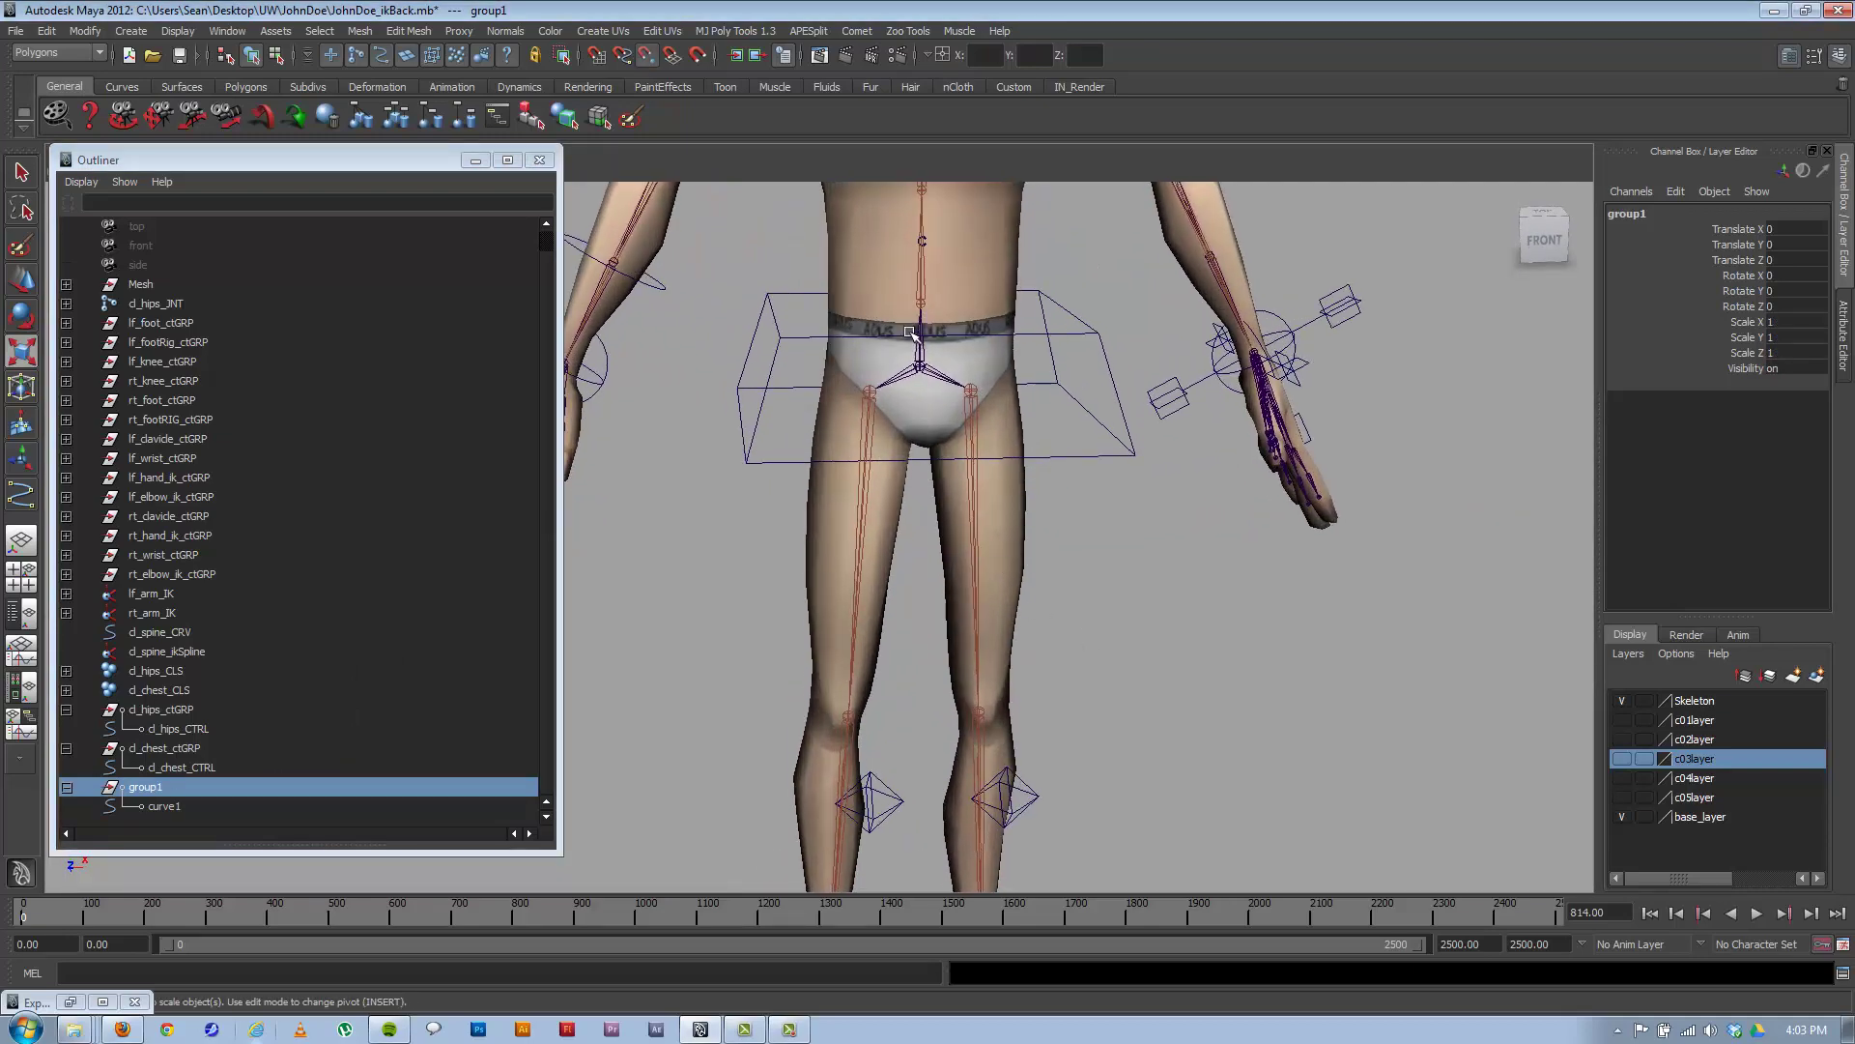
middle_drag(912, 327, 924, 367)
key(w)
key(v)
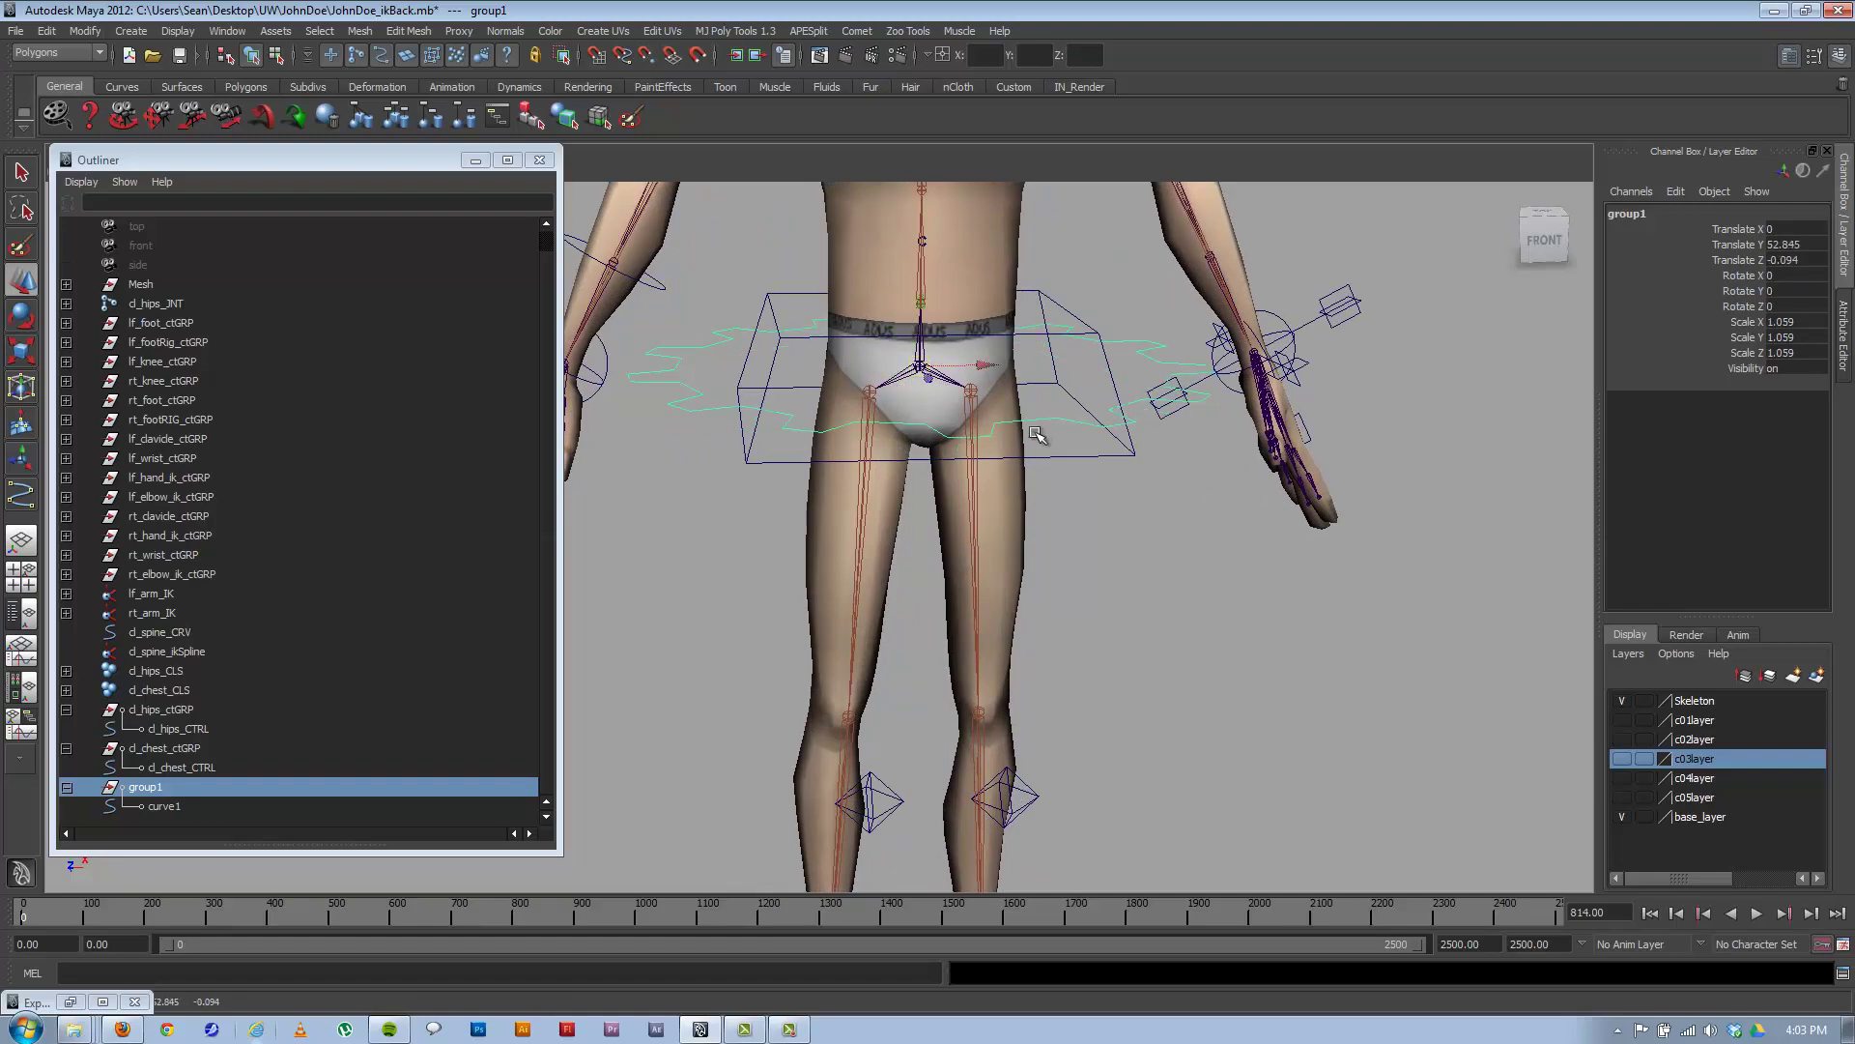
Rename the gear curve as cl_CoG_CTRL.
alt+drag(918, 367, 1064, 570)
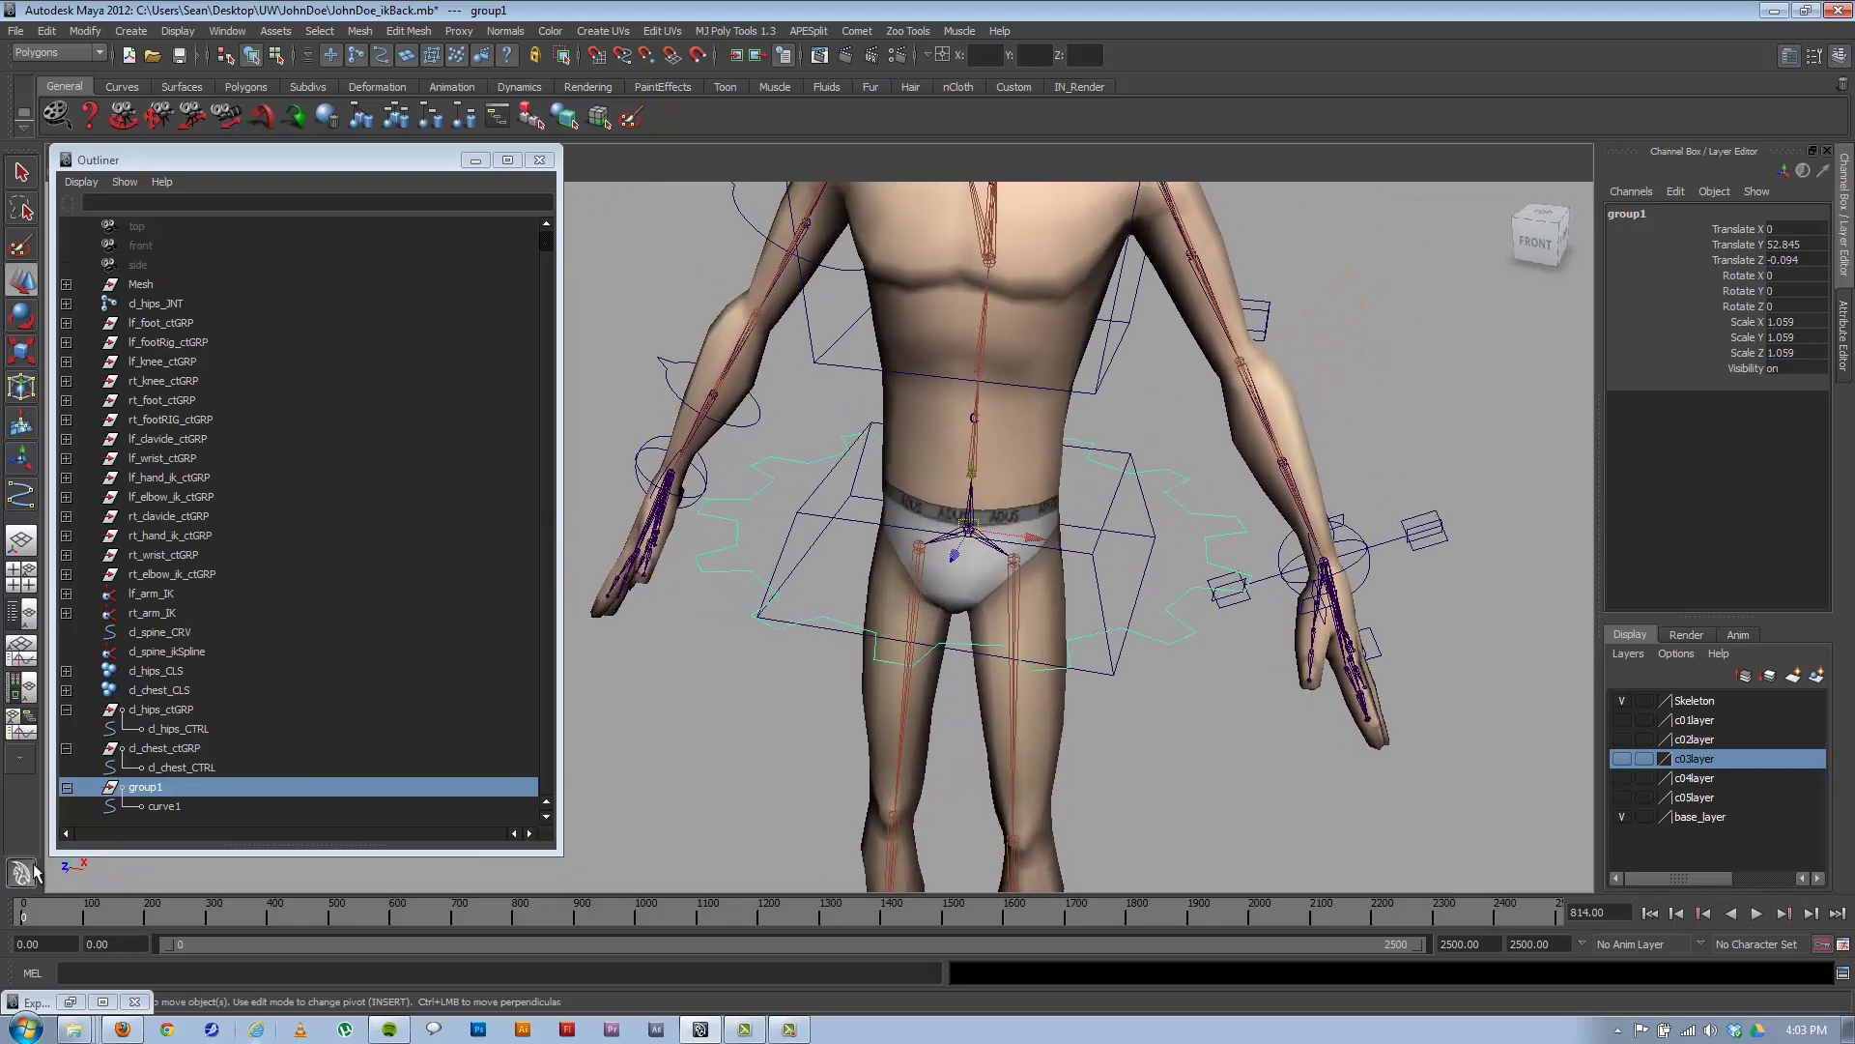
double_click(164, 806)
text(d_CoG)
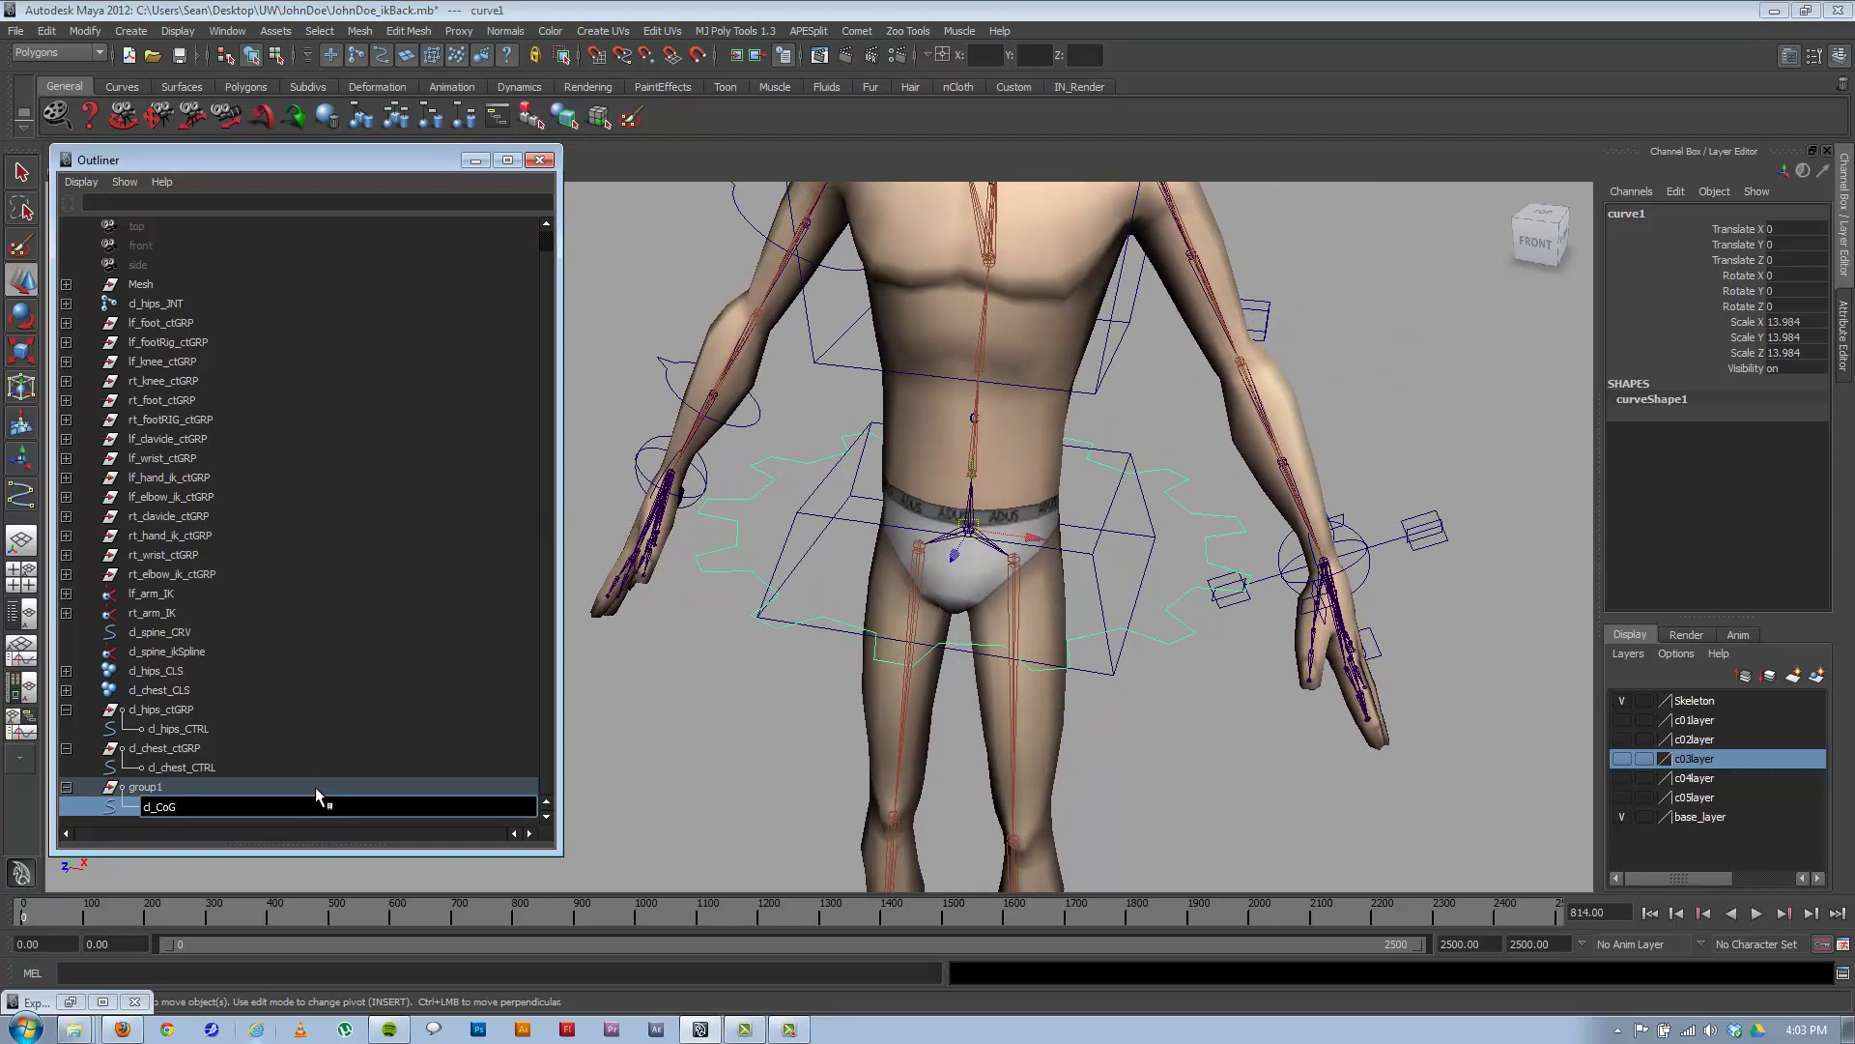
text(_CTRL)
key(Return)
Rename the gear curve's parent group as cl_CoG_ctGRP.
double_click(169, 787)
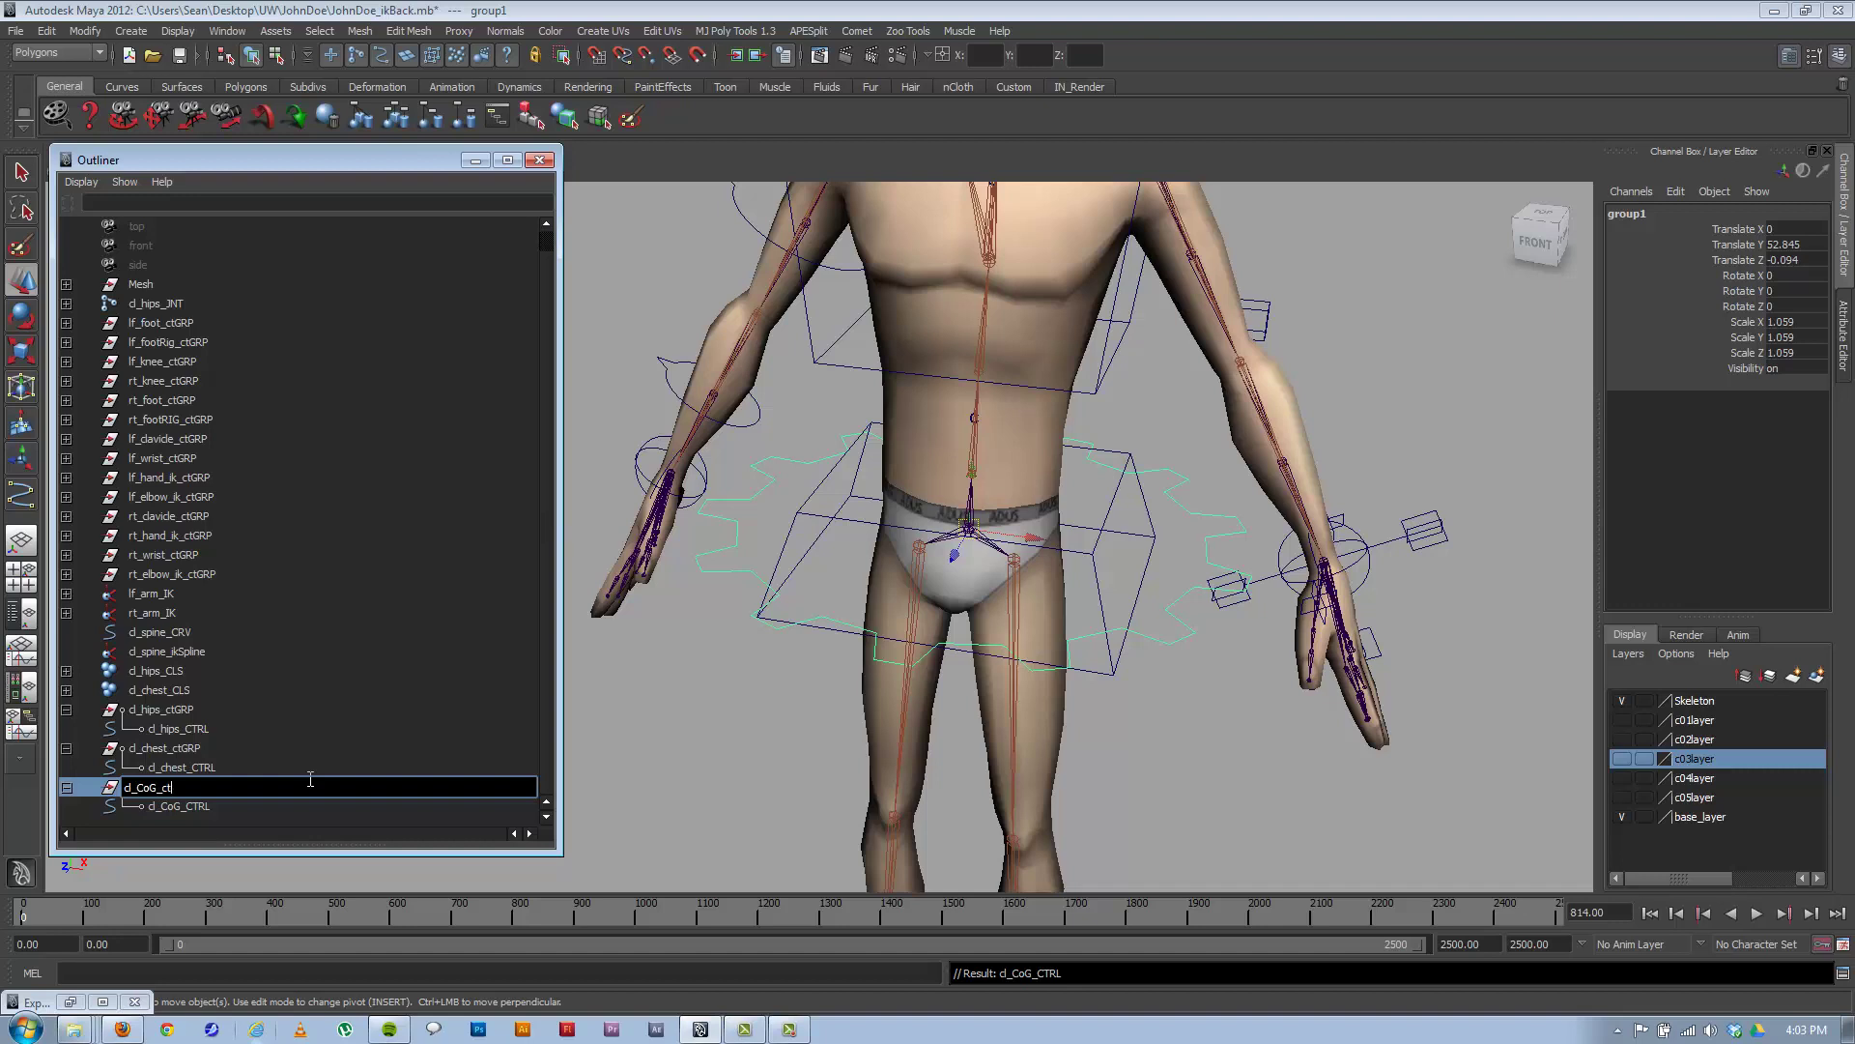
text(d_CoG_ctGRP)
key(Return)
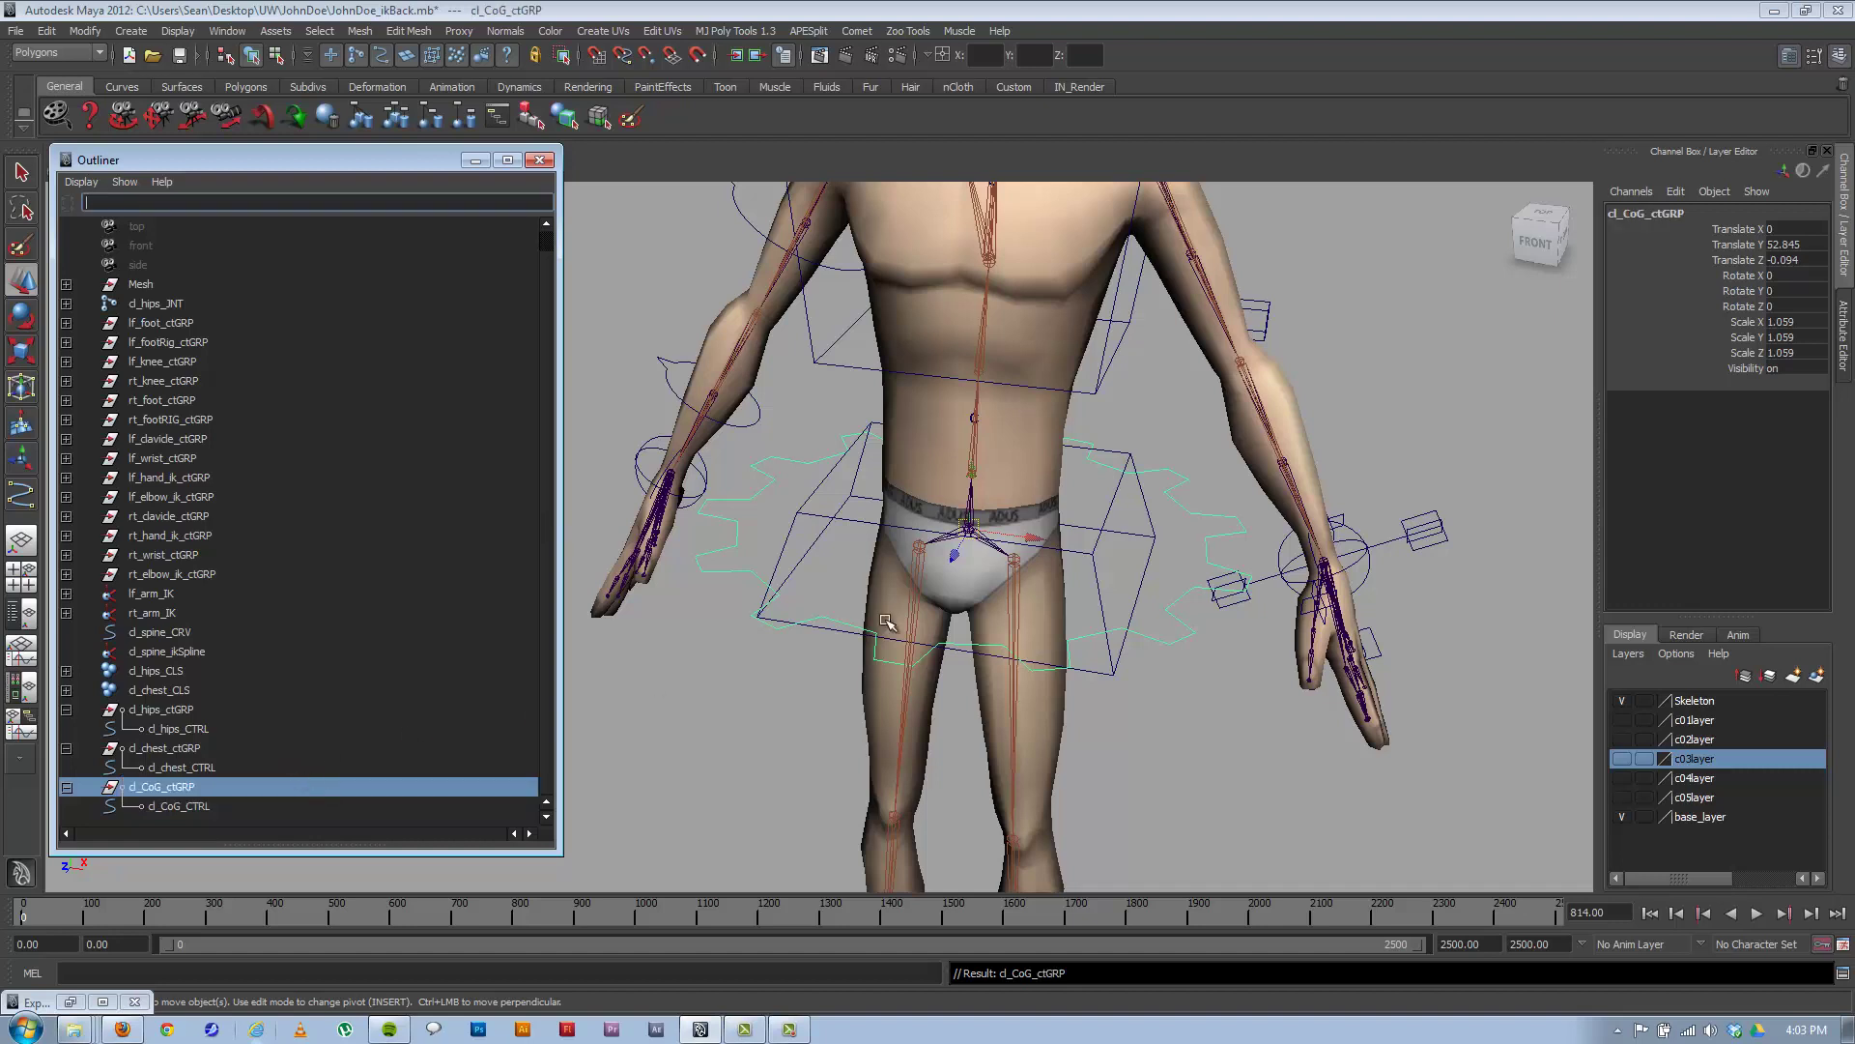
alt+drag(1090, 672, 1005, 640)
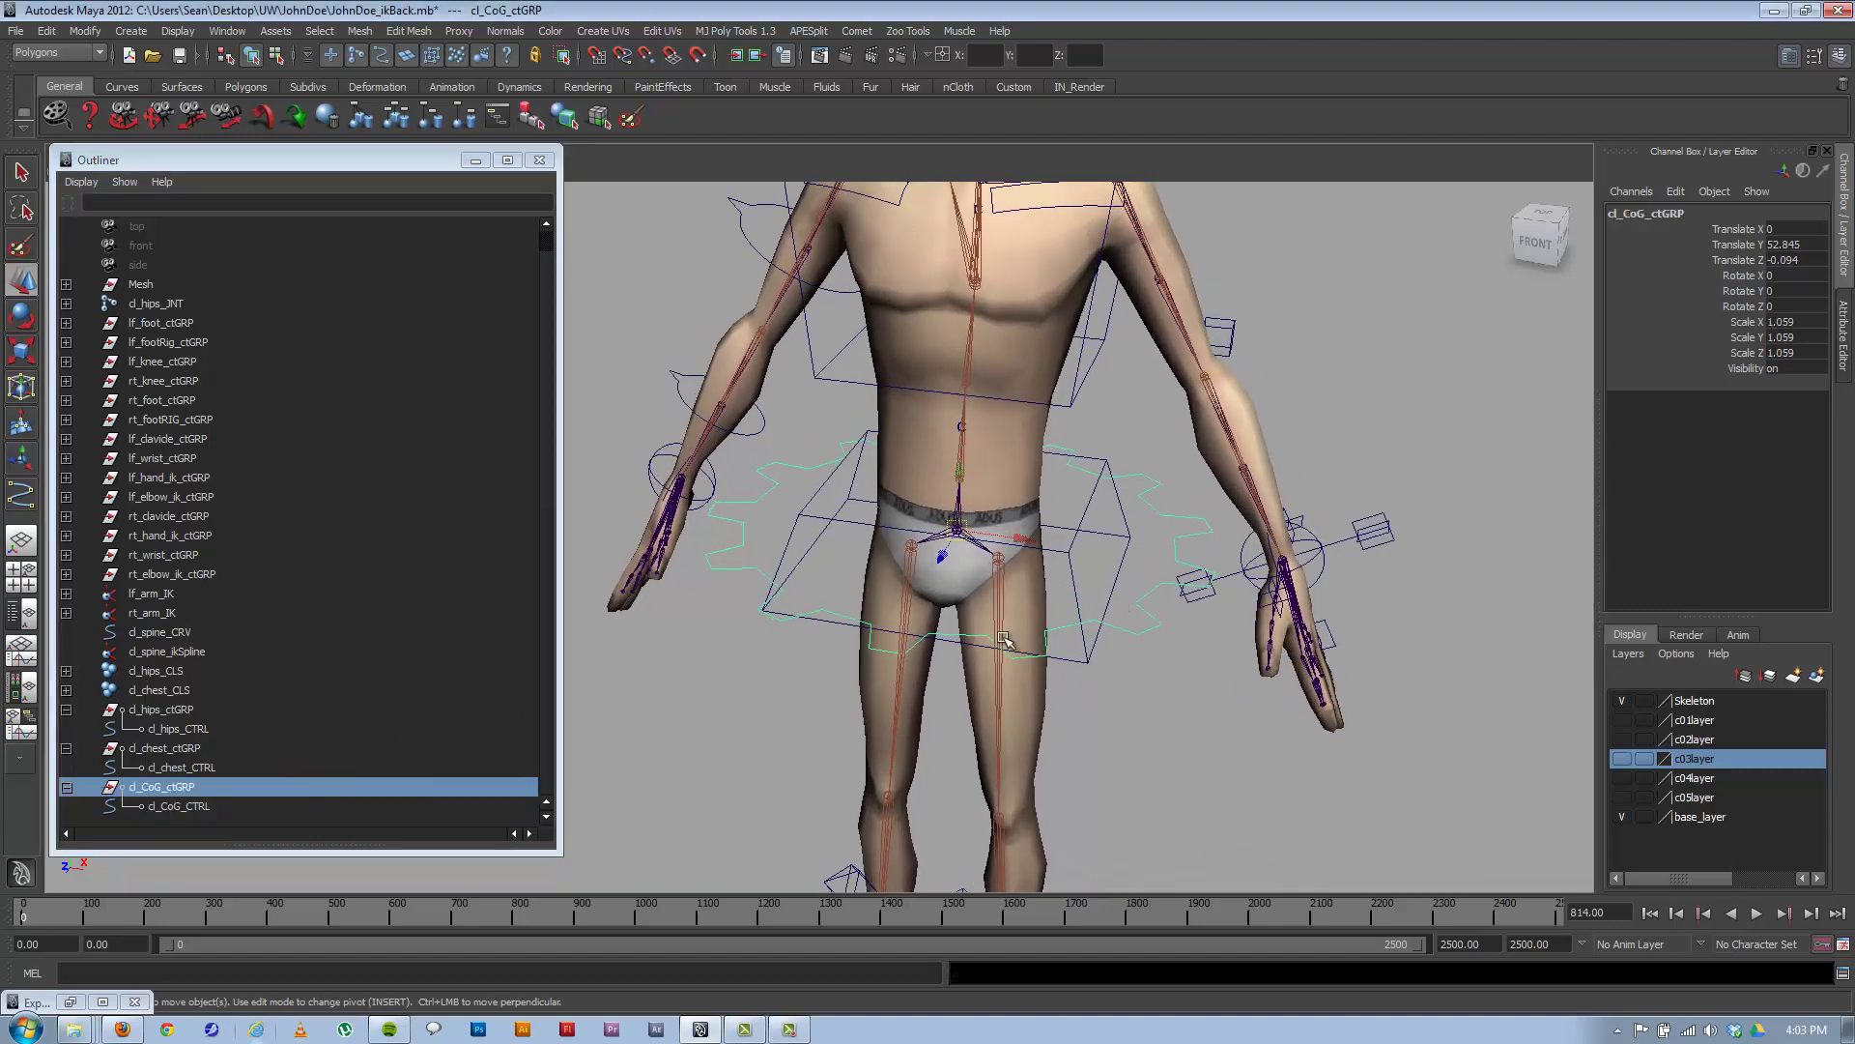
Freeze the transformations of cl_CoG_CTRL and select its parent group cl_CoG_ctGRP.
click(188, 804)
click(97, 30)
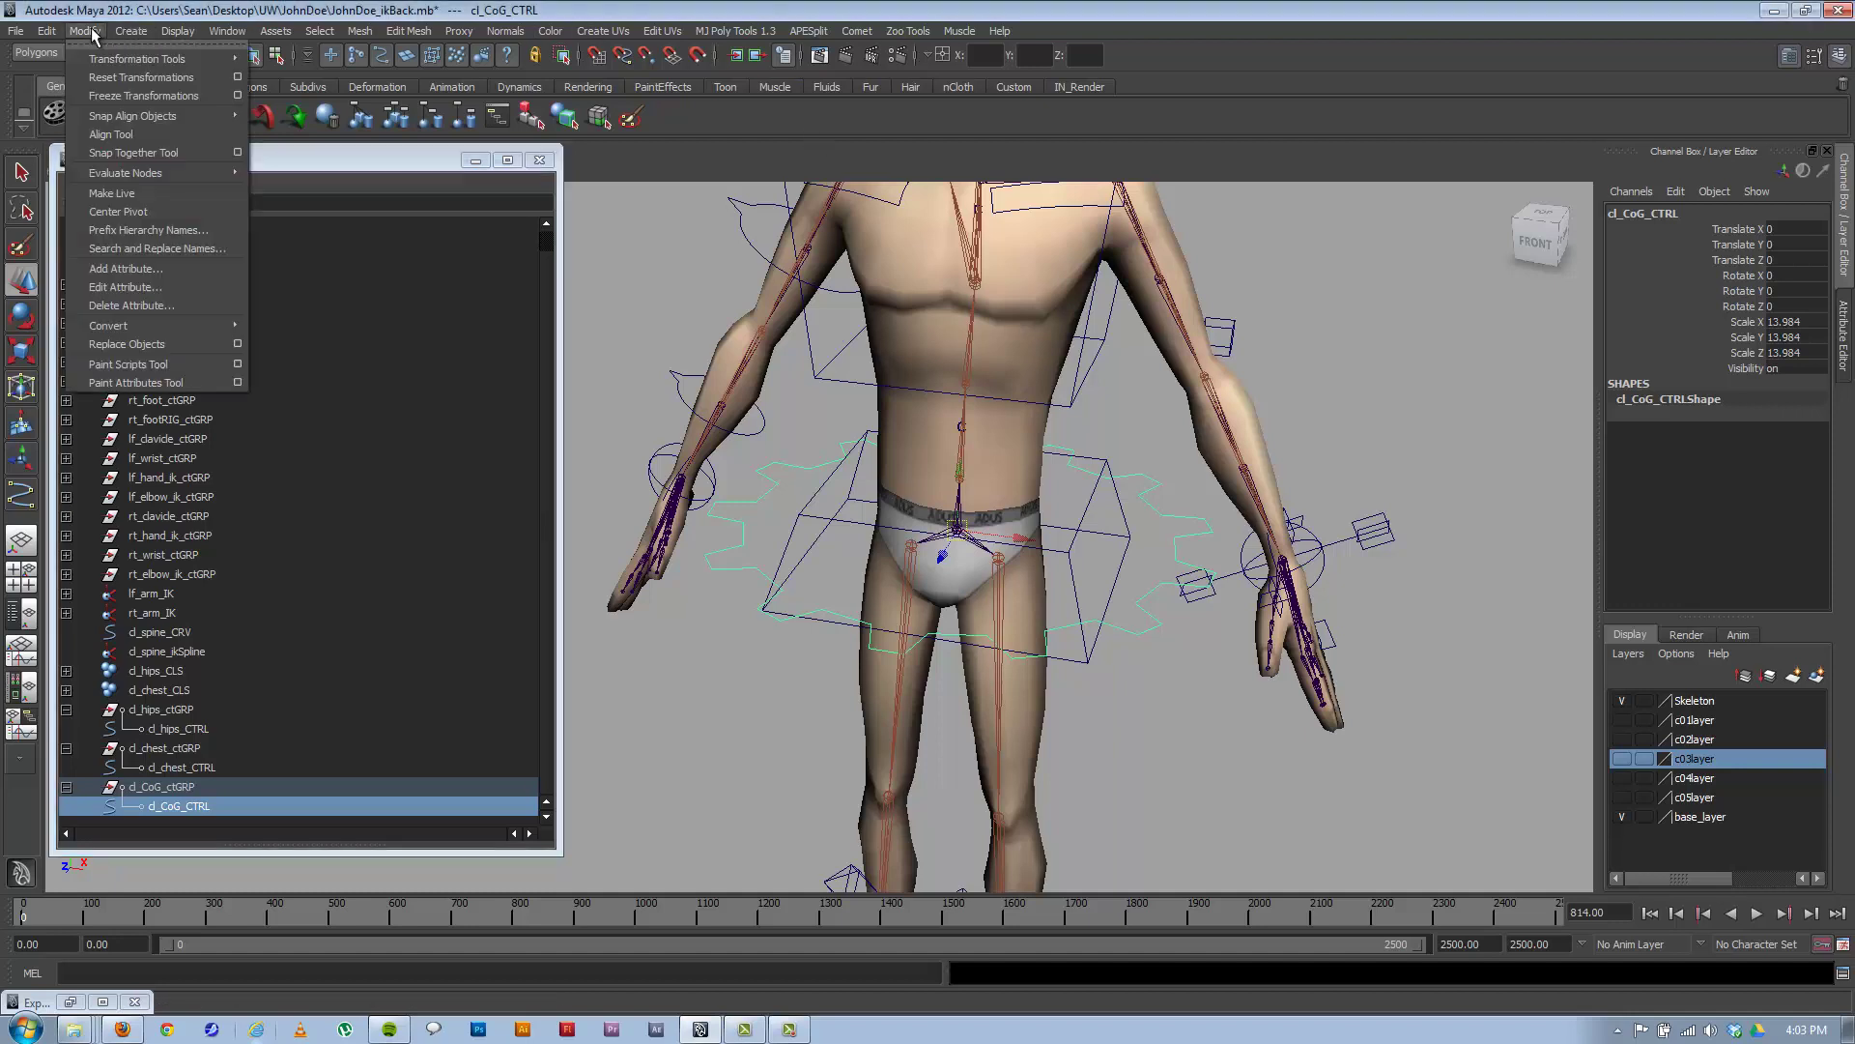
click(97, 97)
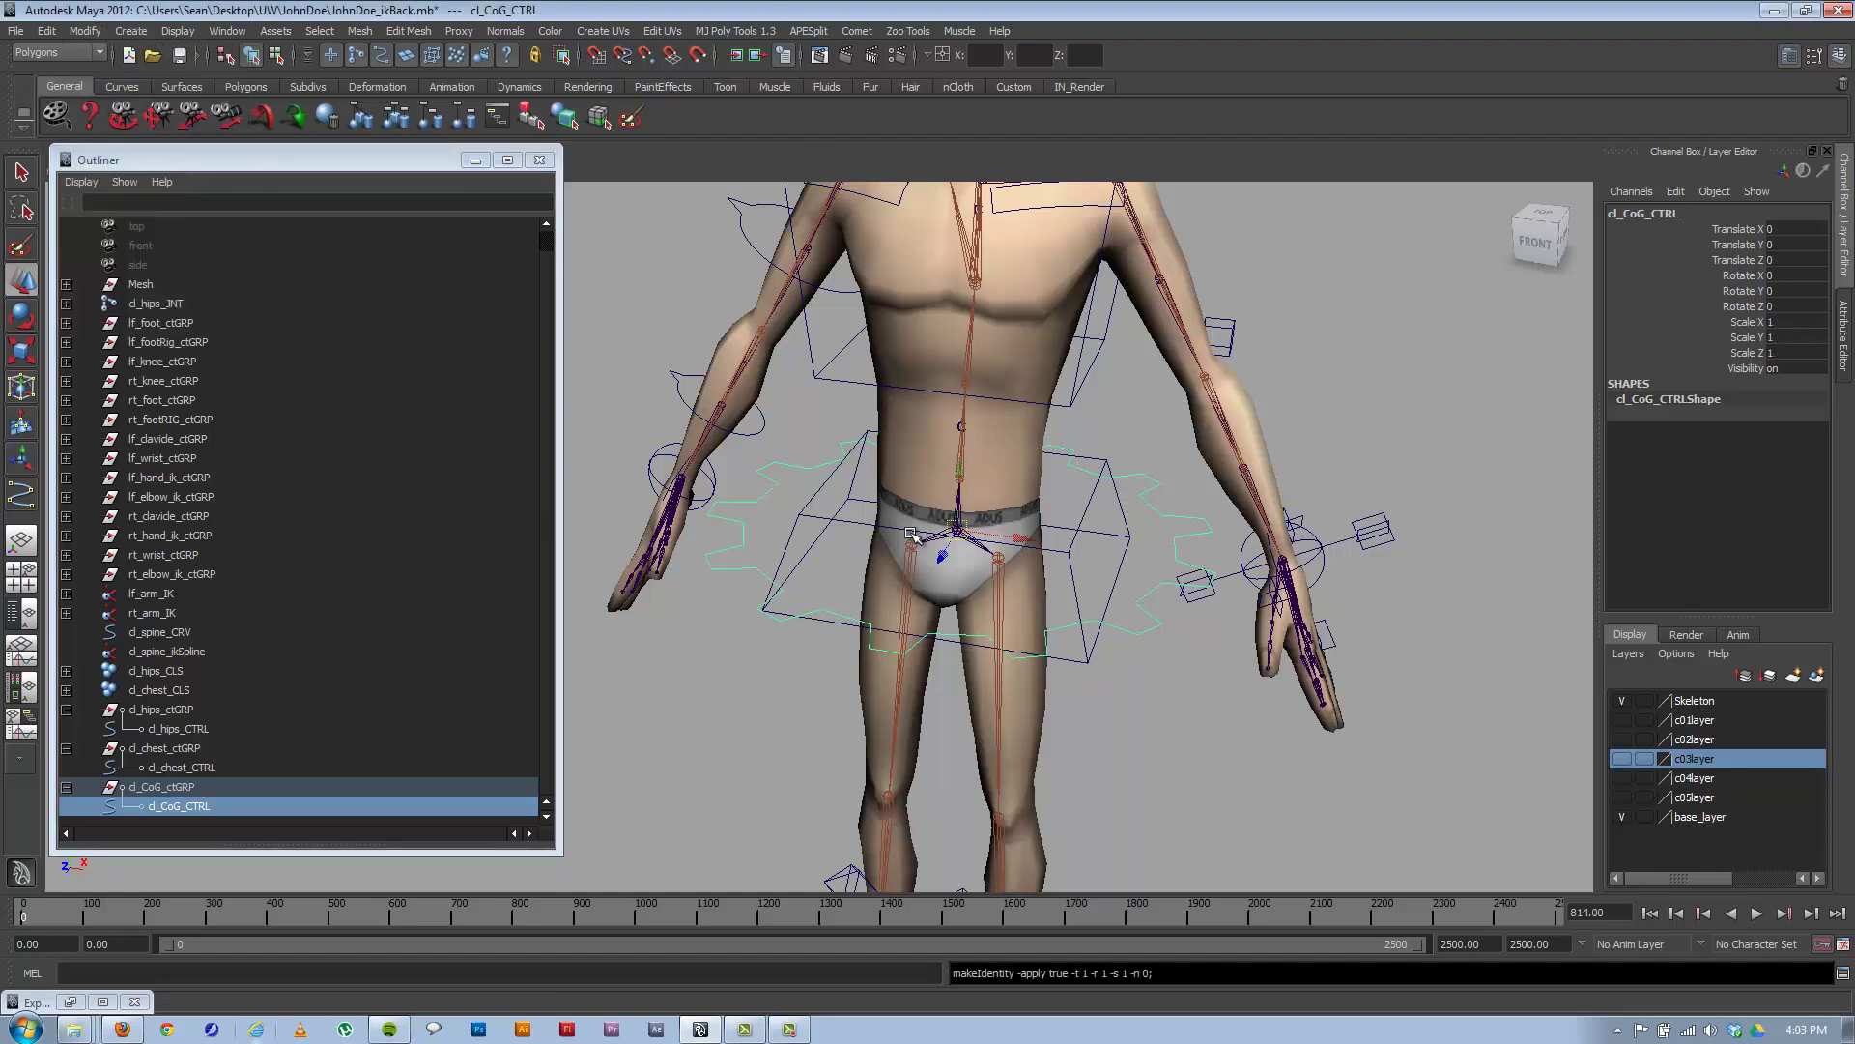
alt+drag(870, 435, 927, 423)
click(188, 784)
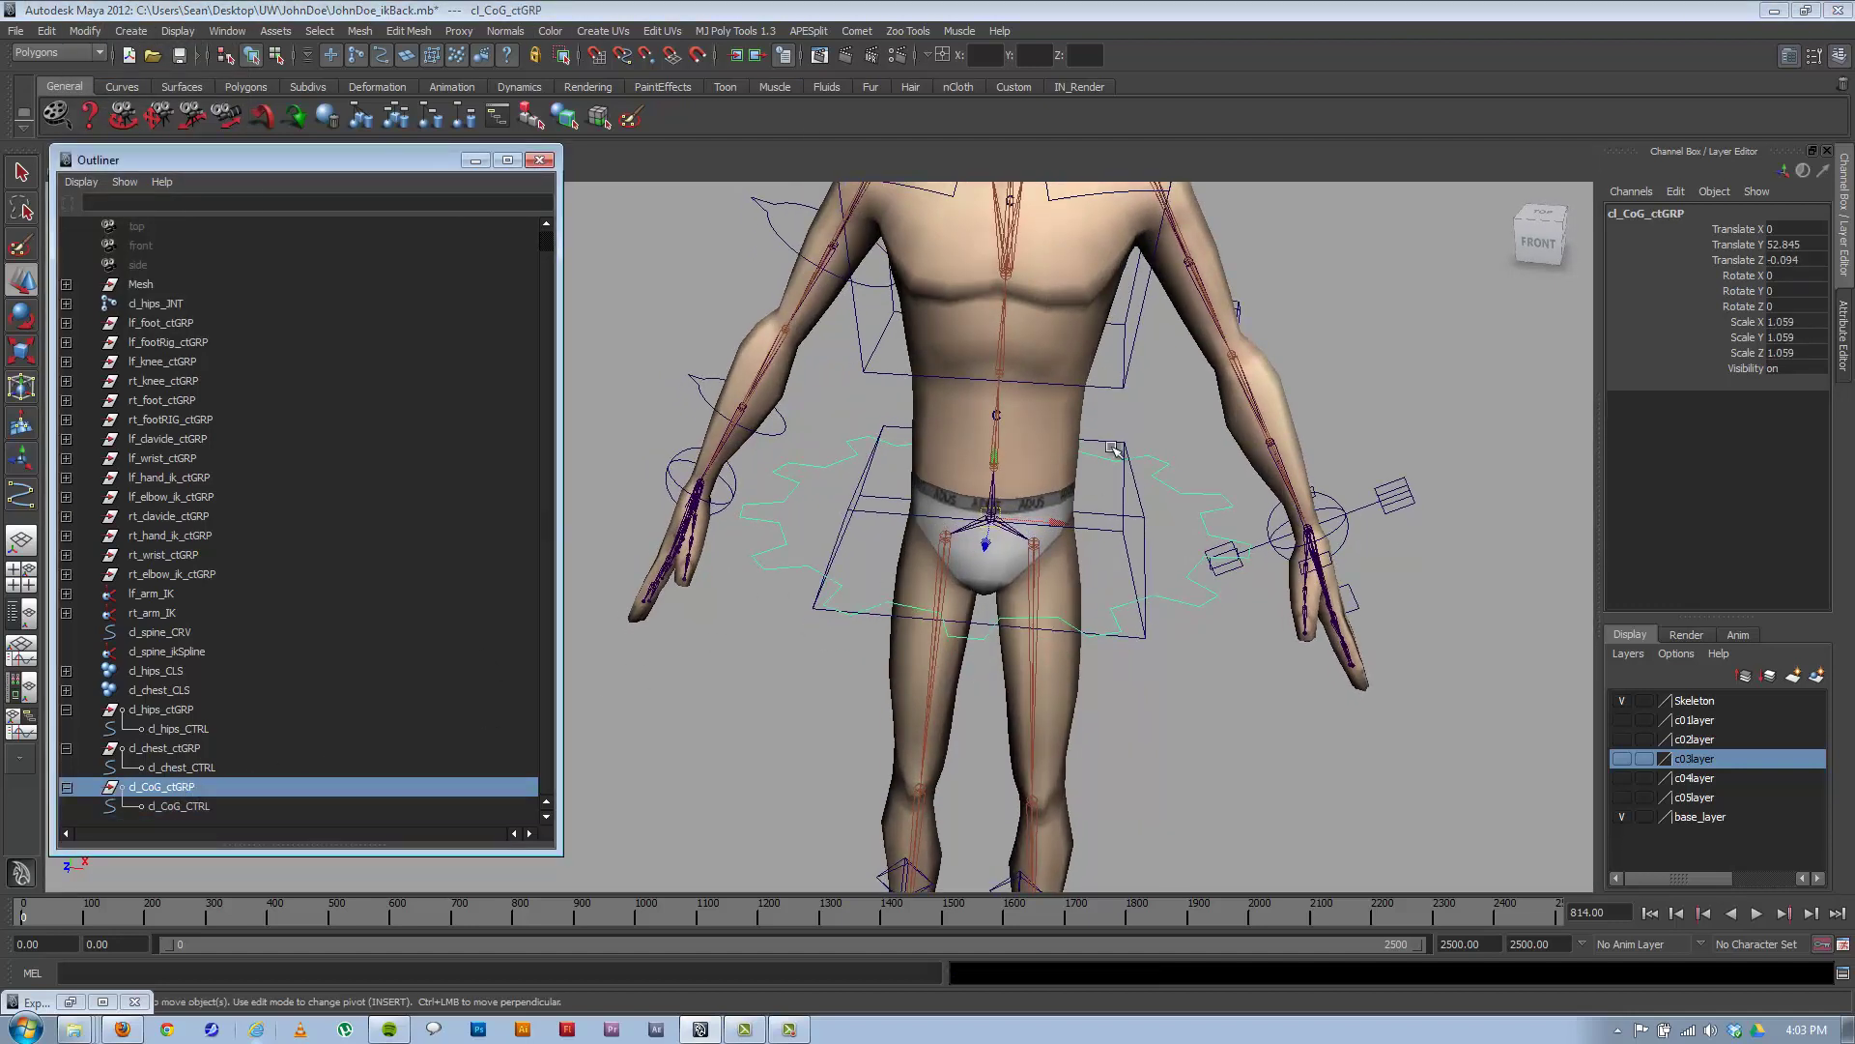
Parent the groups of the chest and hips controls under cl_CoG_CTRL and expand its hierarchy in the Outliner.
click(1120, 380)
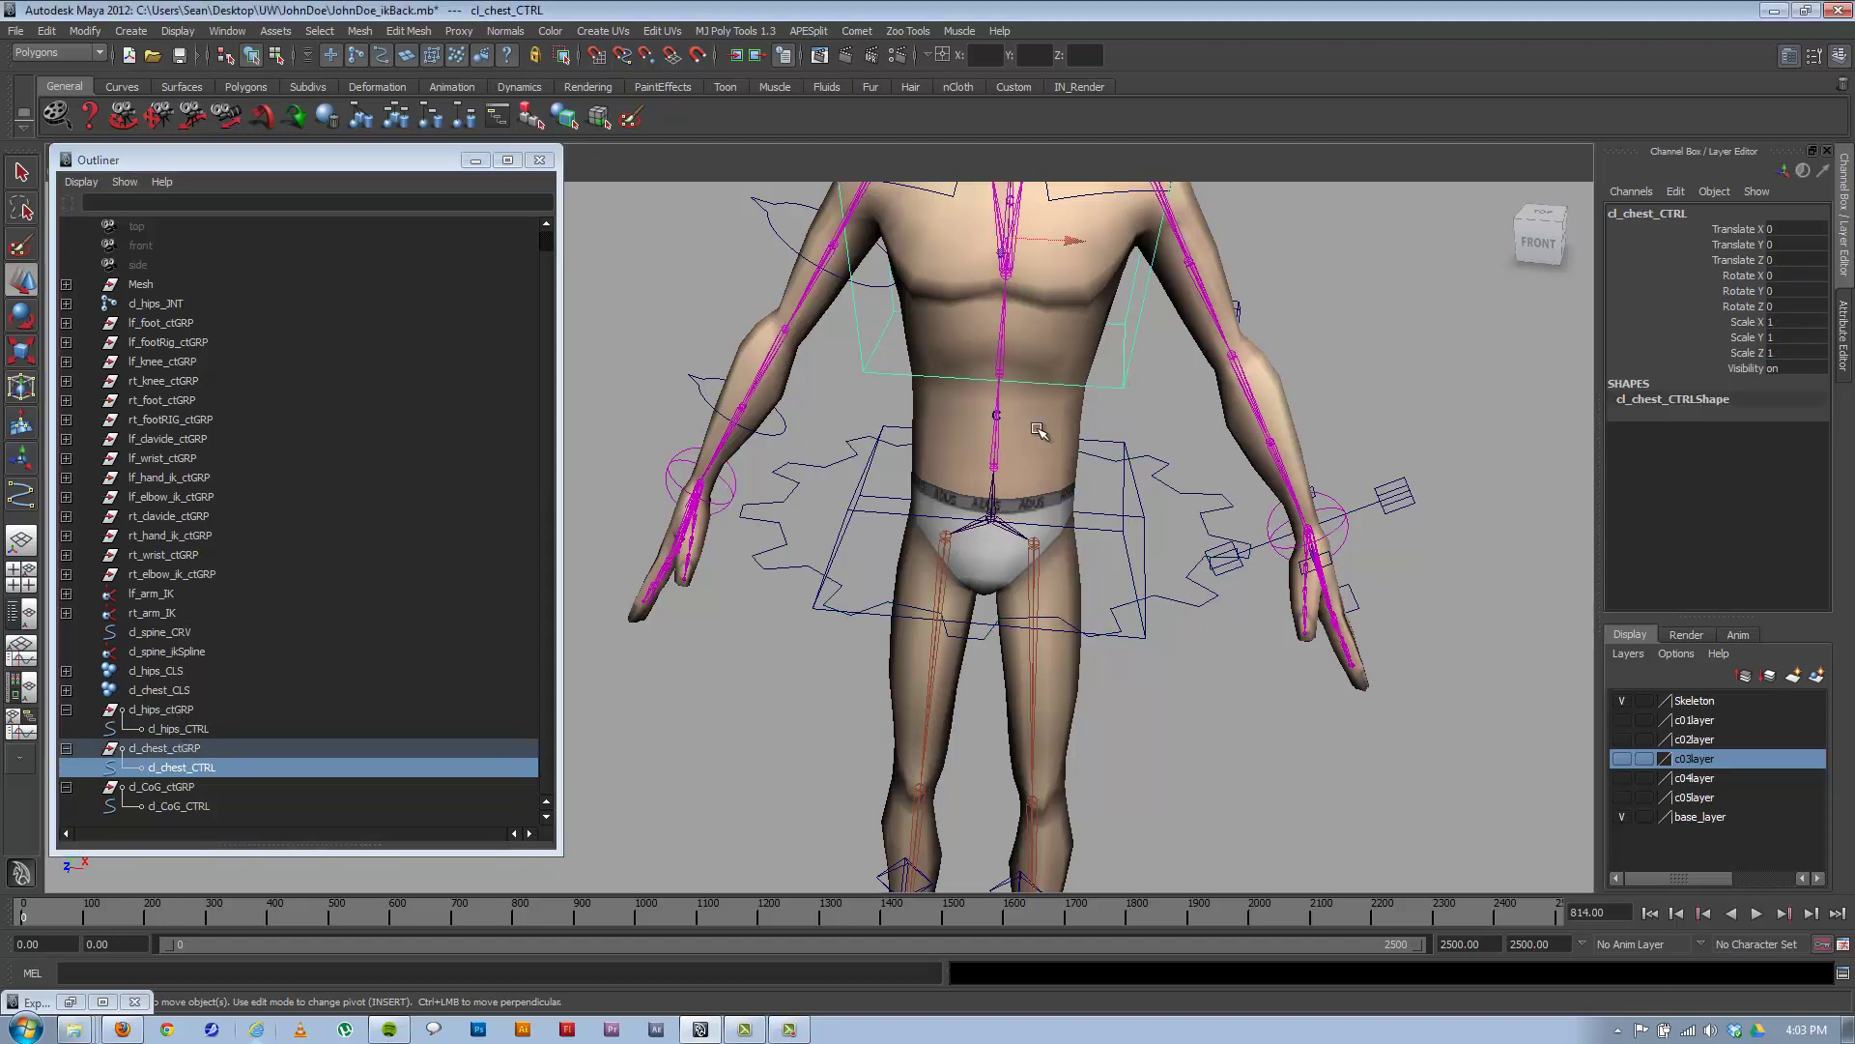
shift+click(1120, 519)
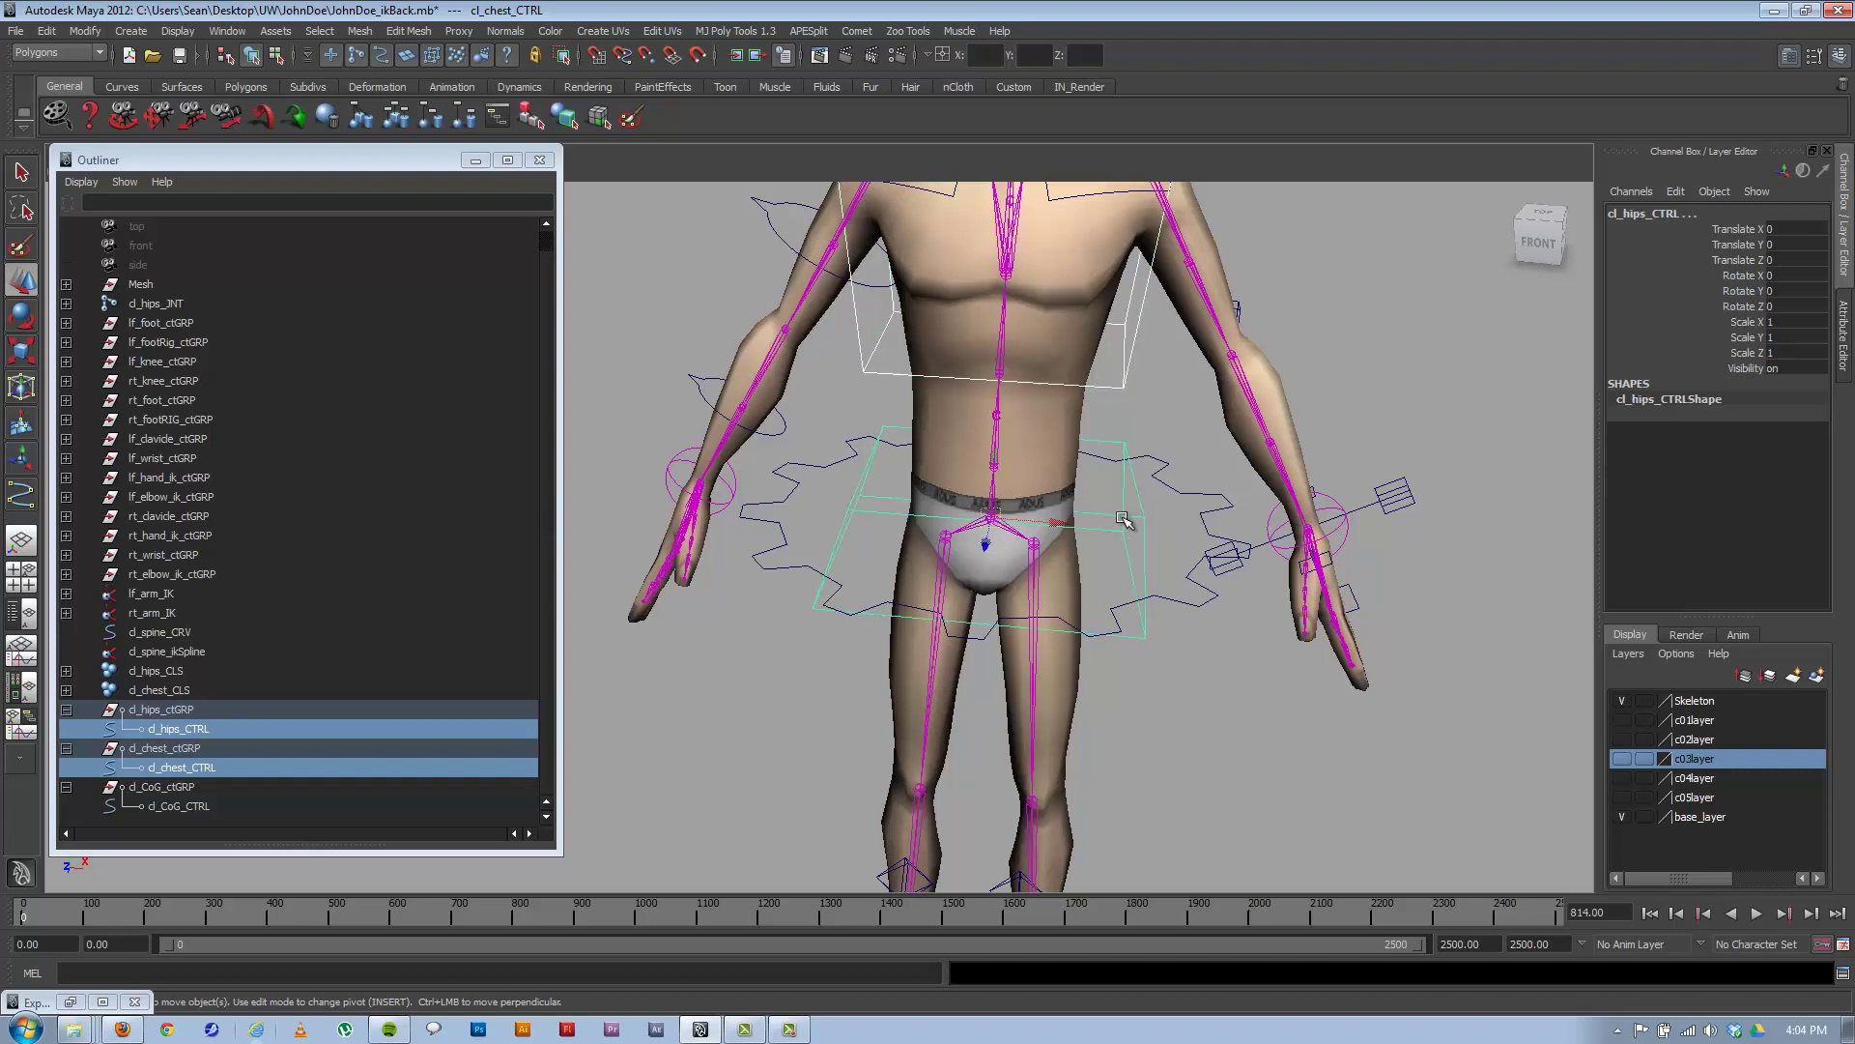
key(Up)
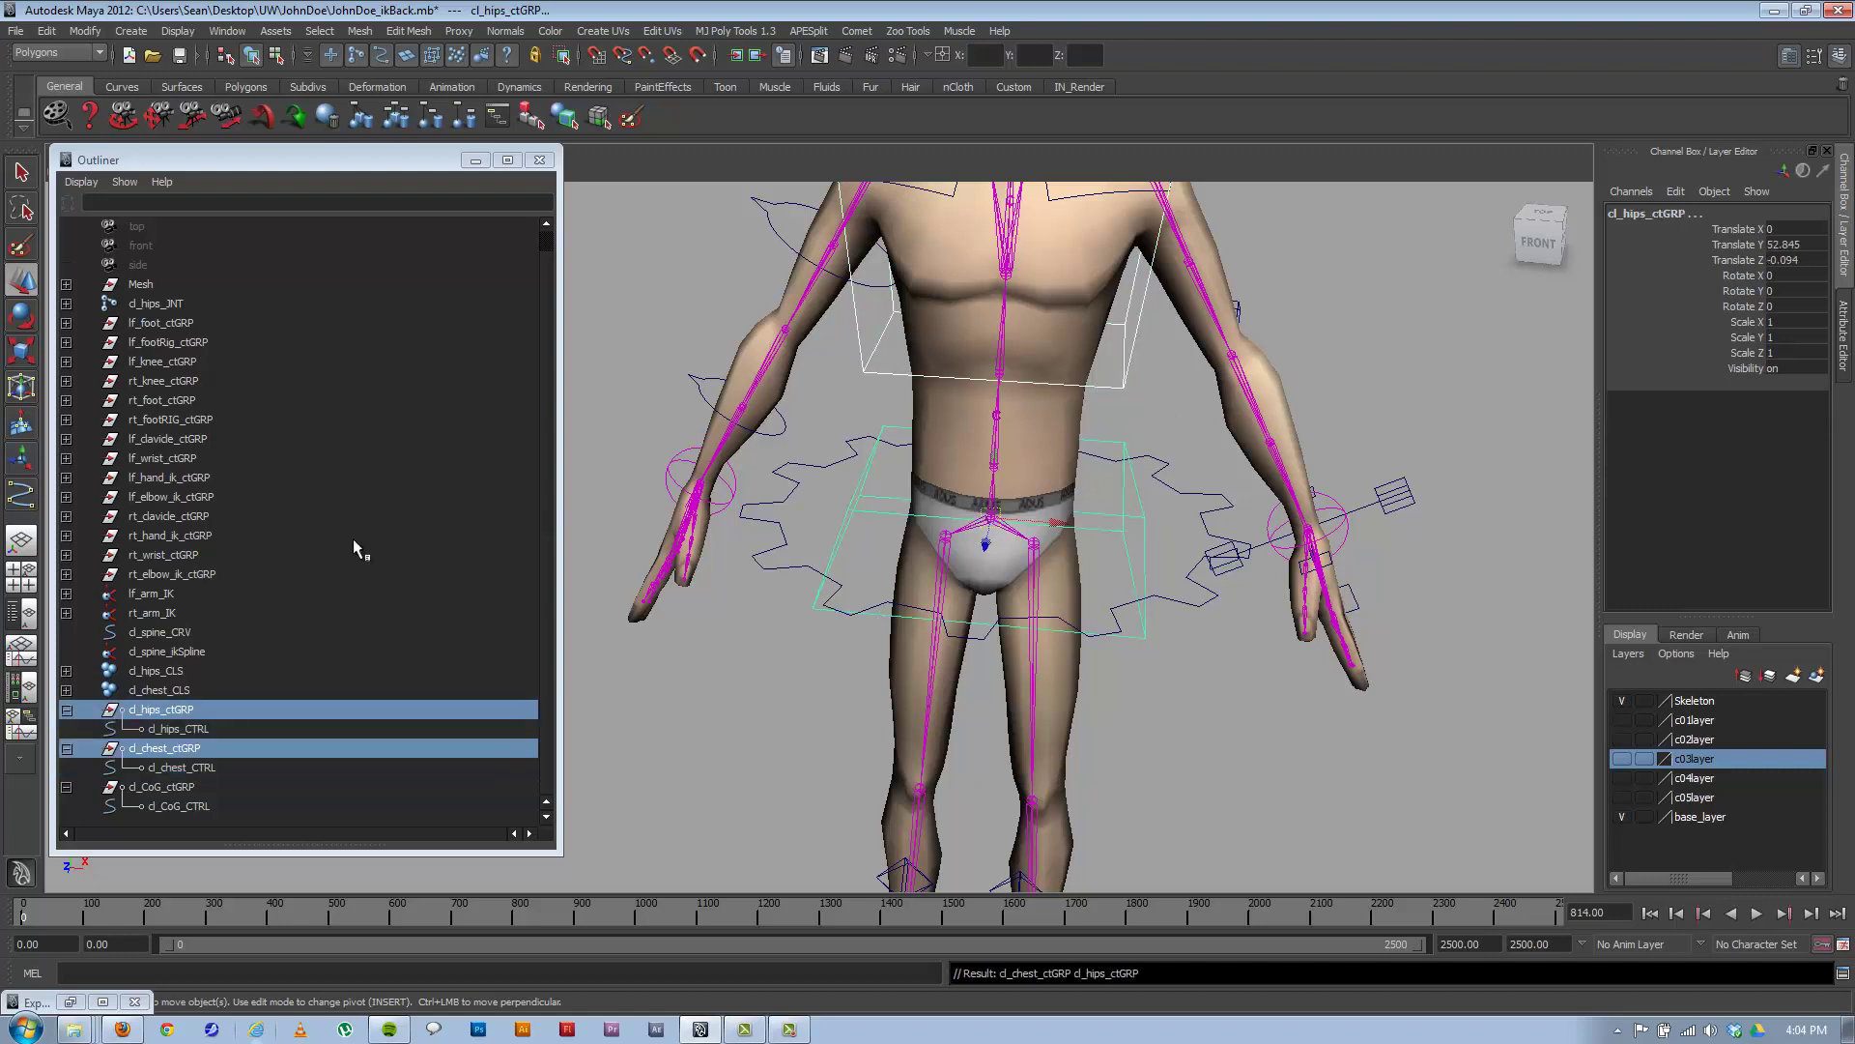
click(1208, 601)
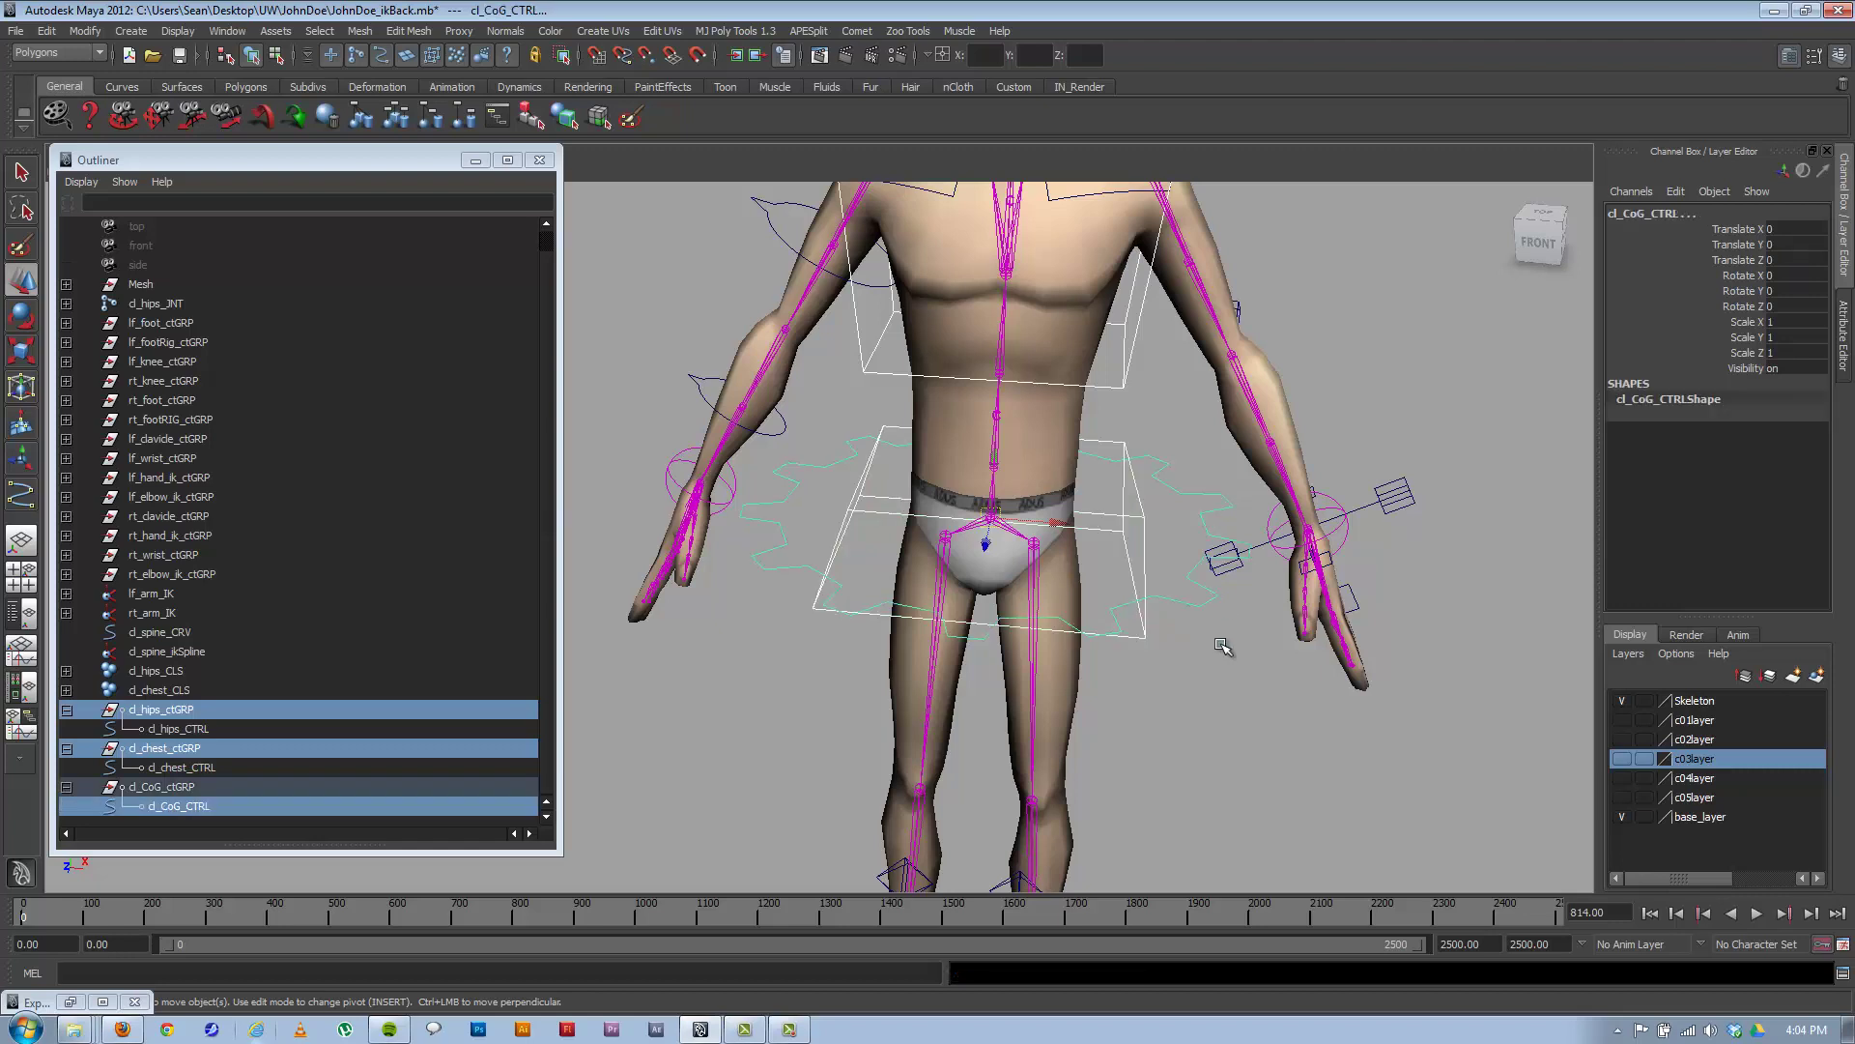
key(p)
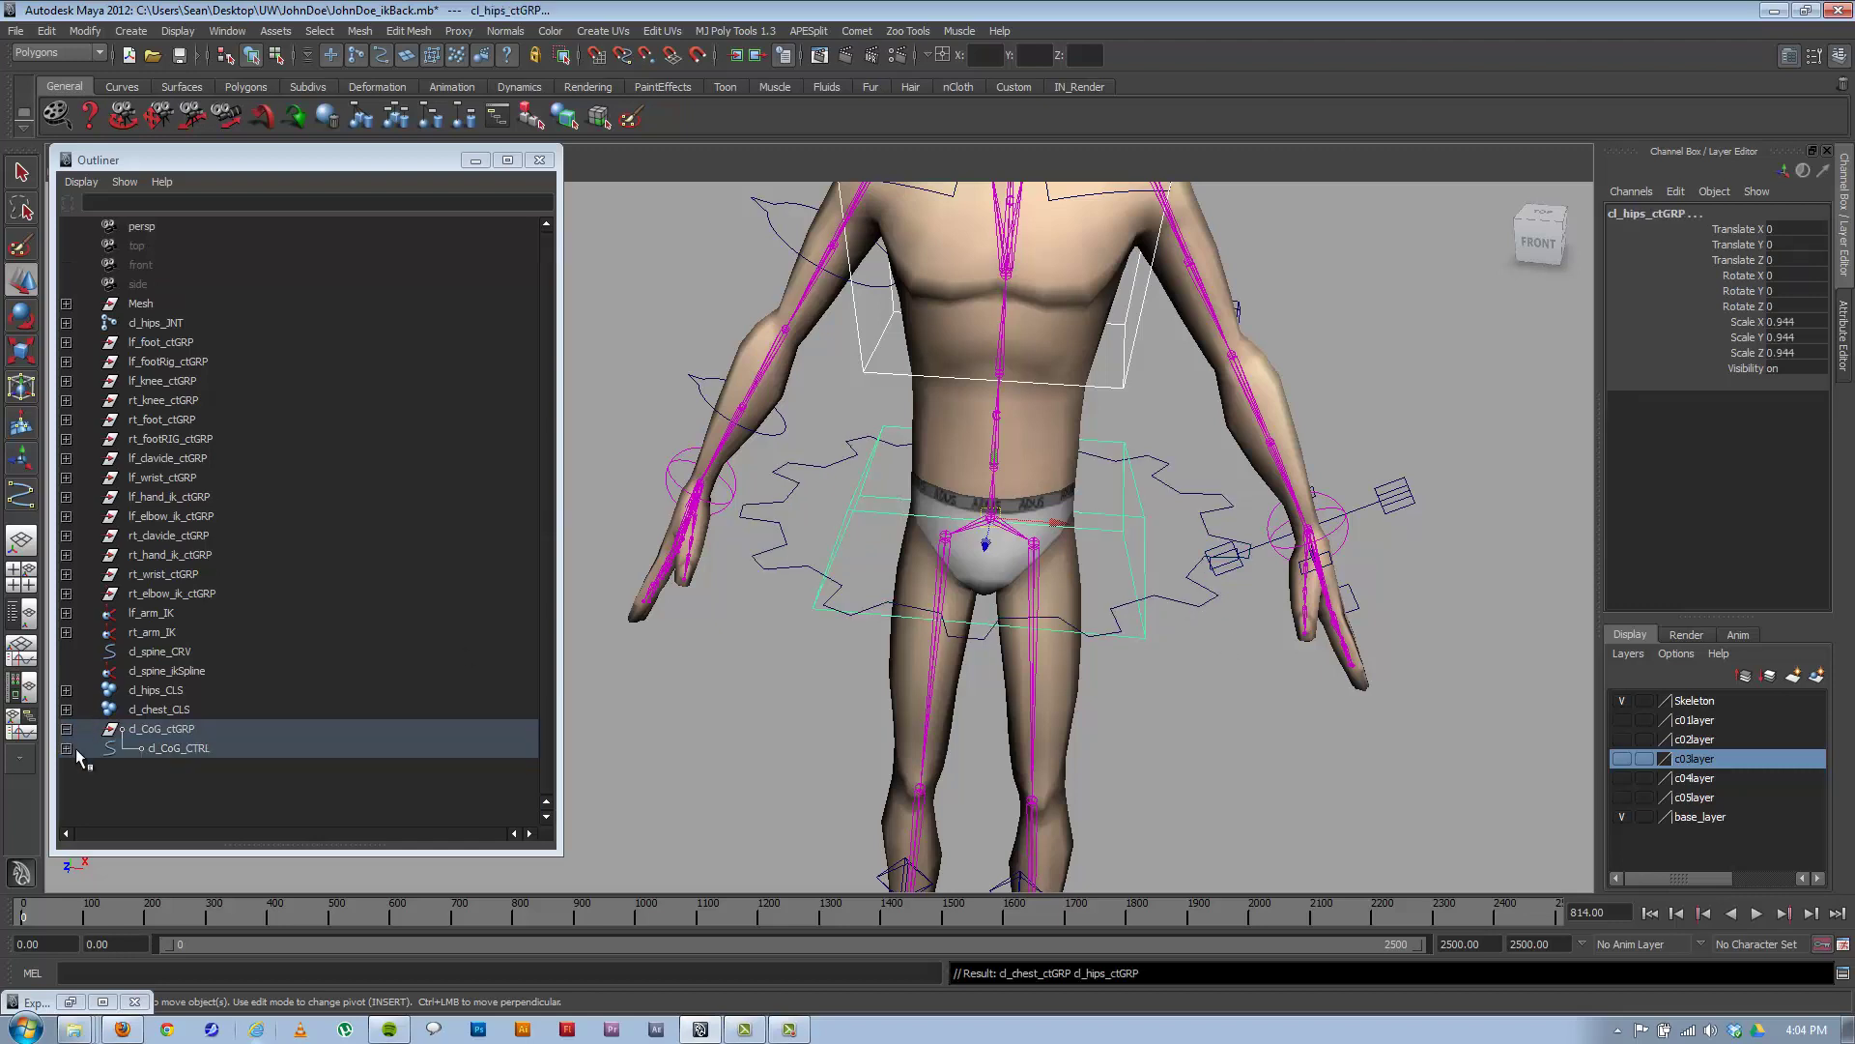
click(66, 748)
click(217, 787)
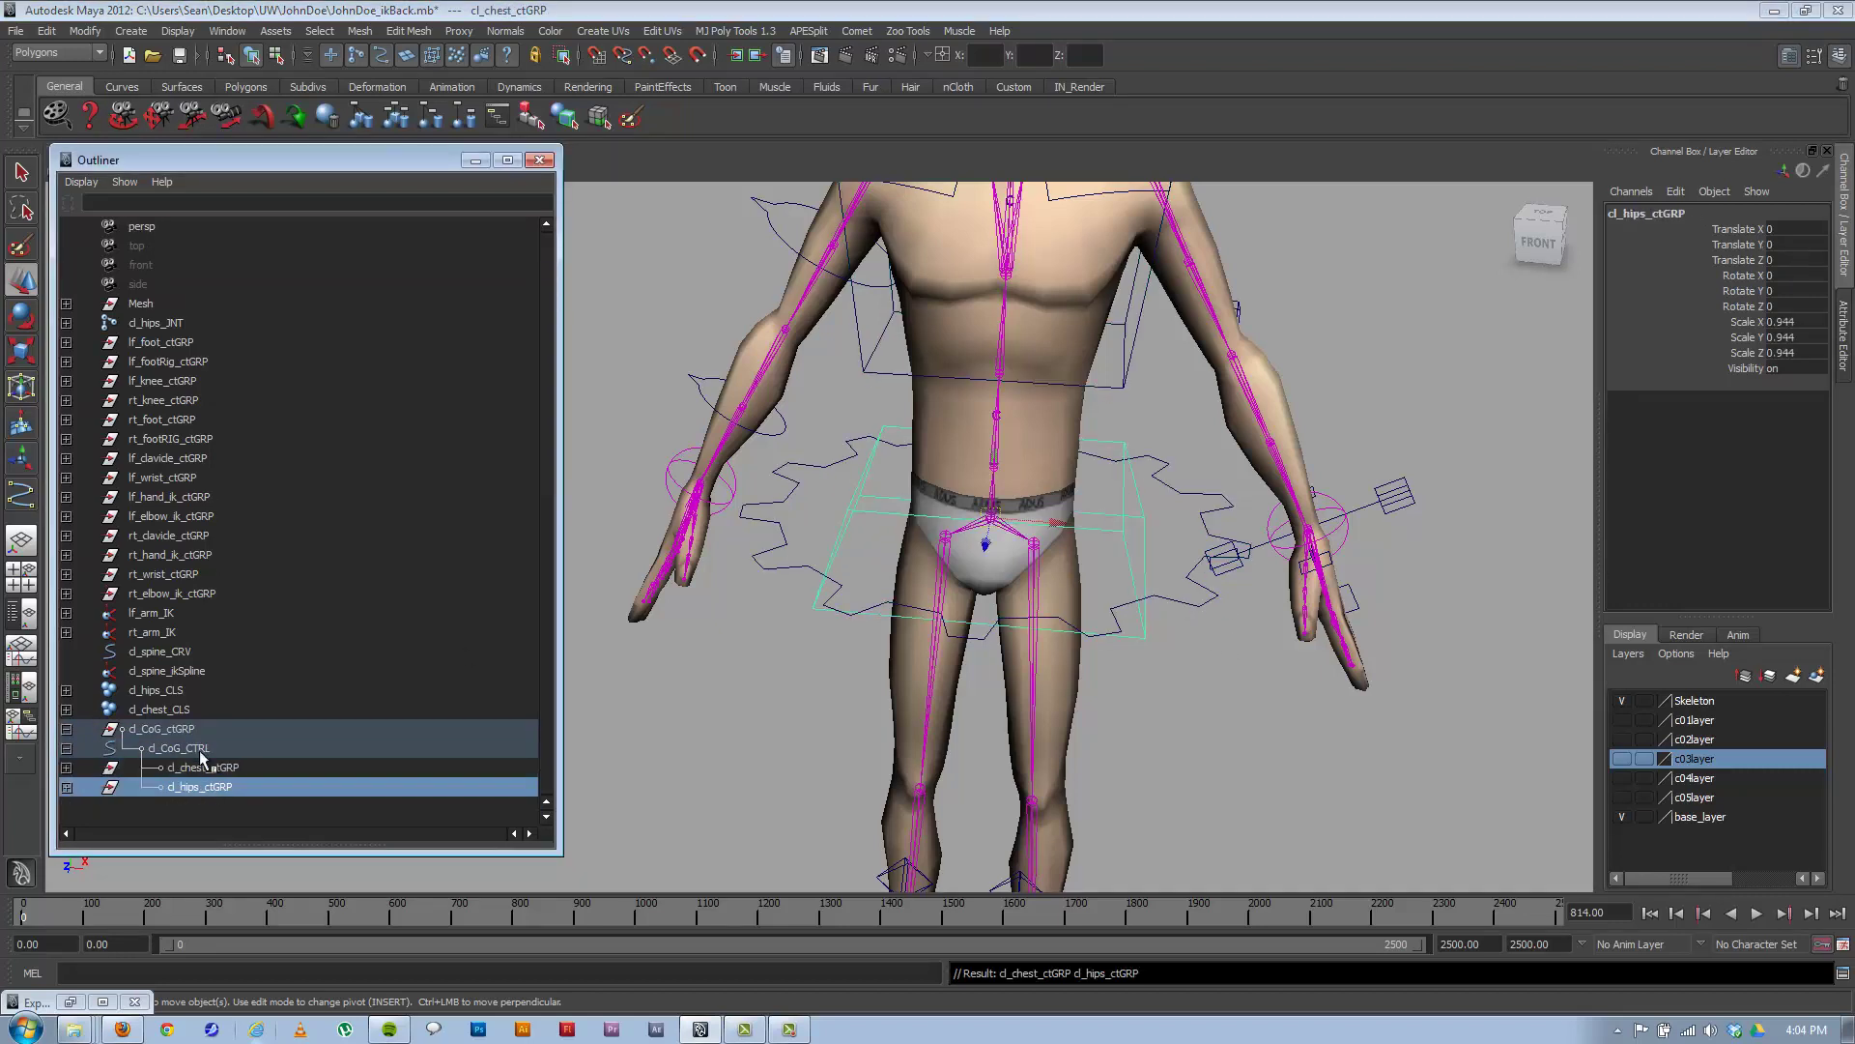
Test-rotate cl_CoG_CTRL about 40° around X and undo the rotation.
click(200, 749)
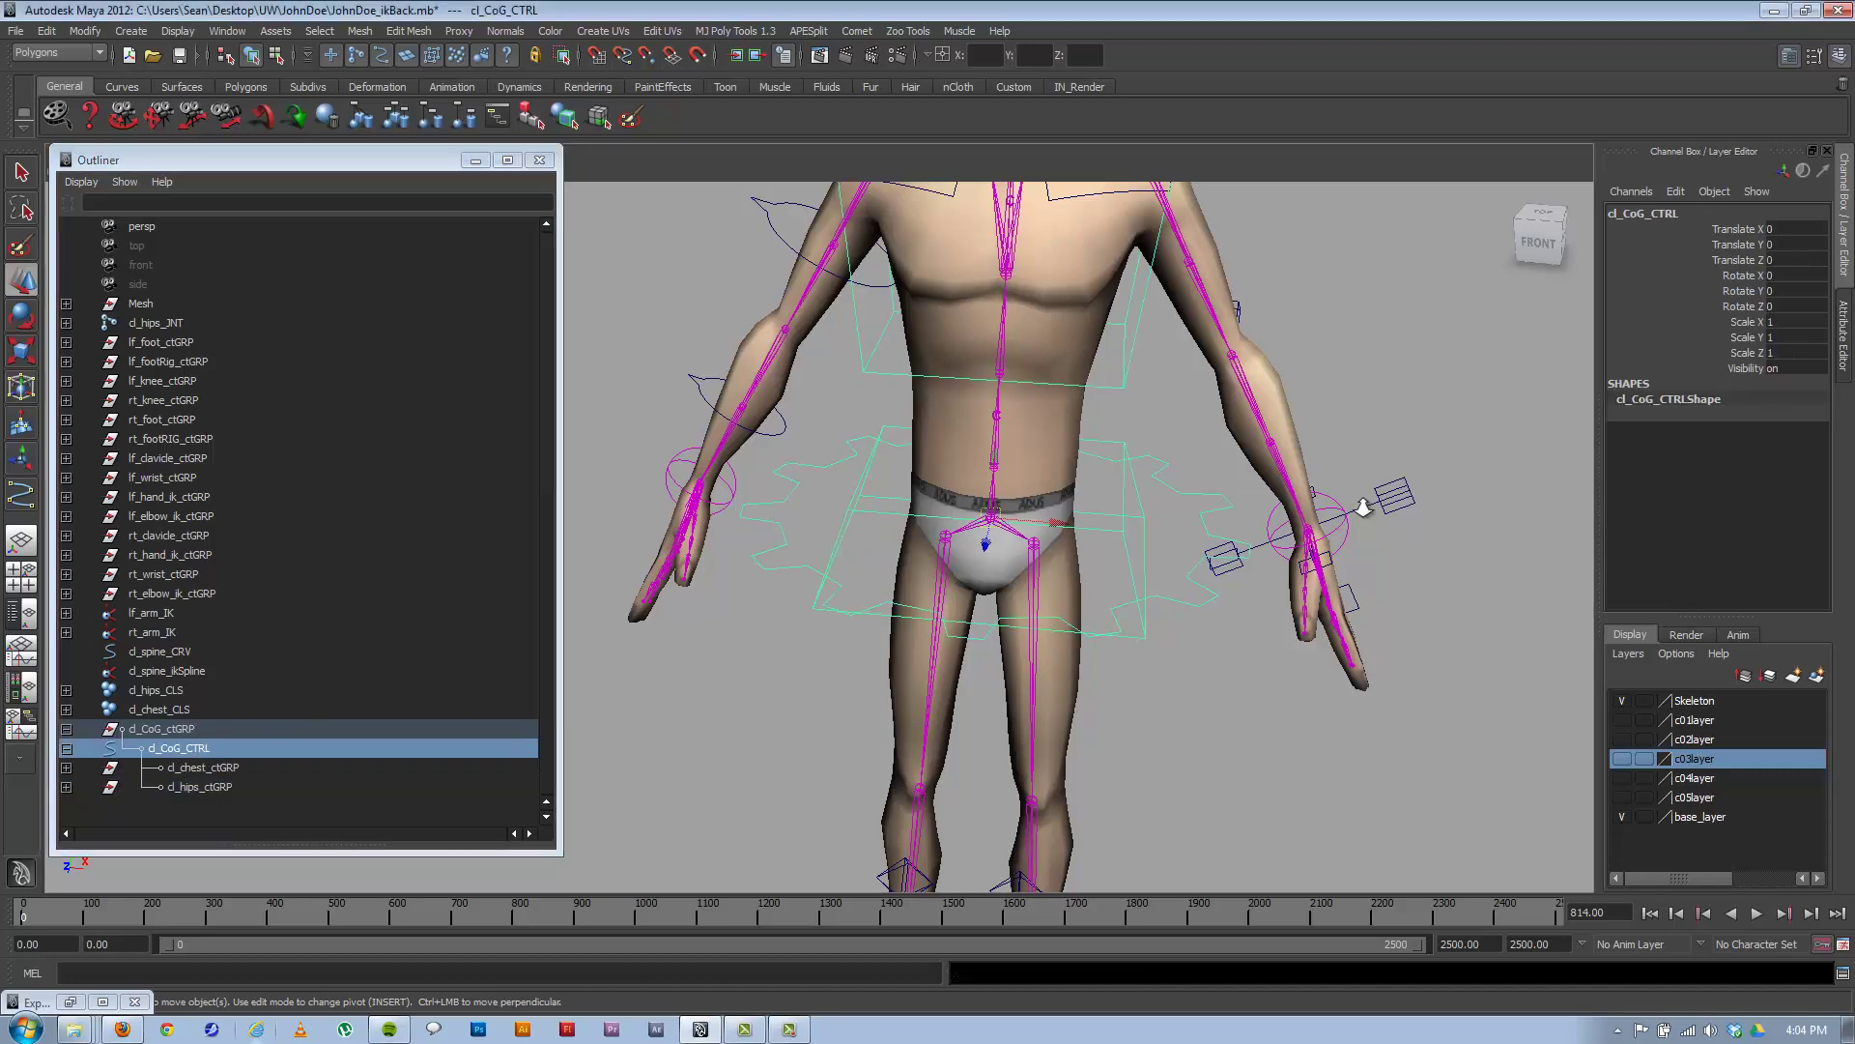
scroll(1363, 507, down, 5)
key(e)
drag(930, 487, 952, 573)
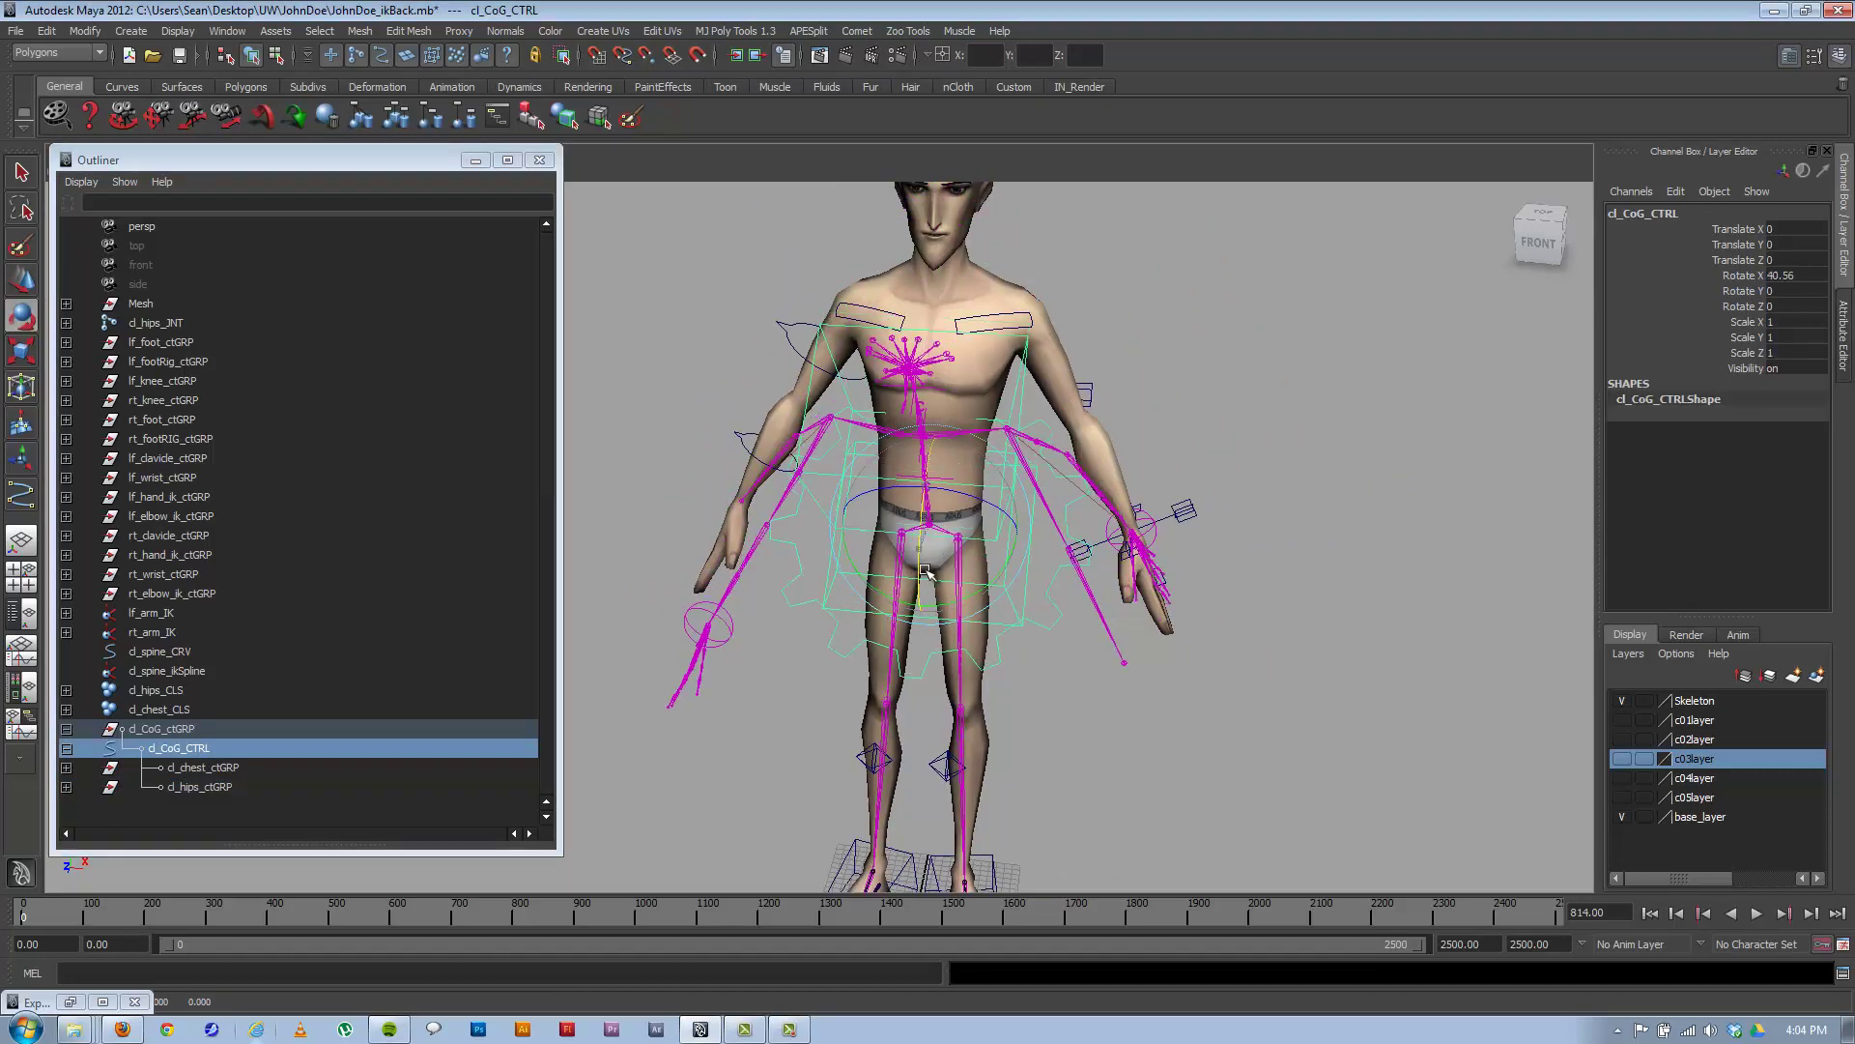
alt+drag(902, 660, 1210, 530)
key(ctrl+z)
Test the chest control by moving it, undo the change and clear the selection.
alt+drag(983, 540, 858, 531)
alt+right_drag(858, 530, 952, 516)
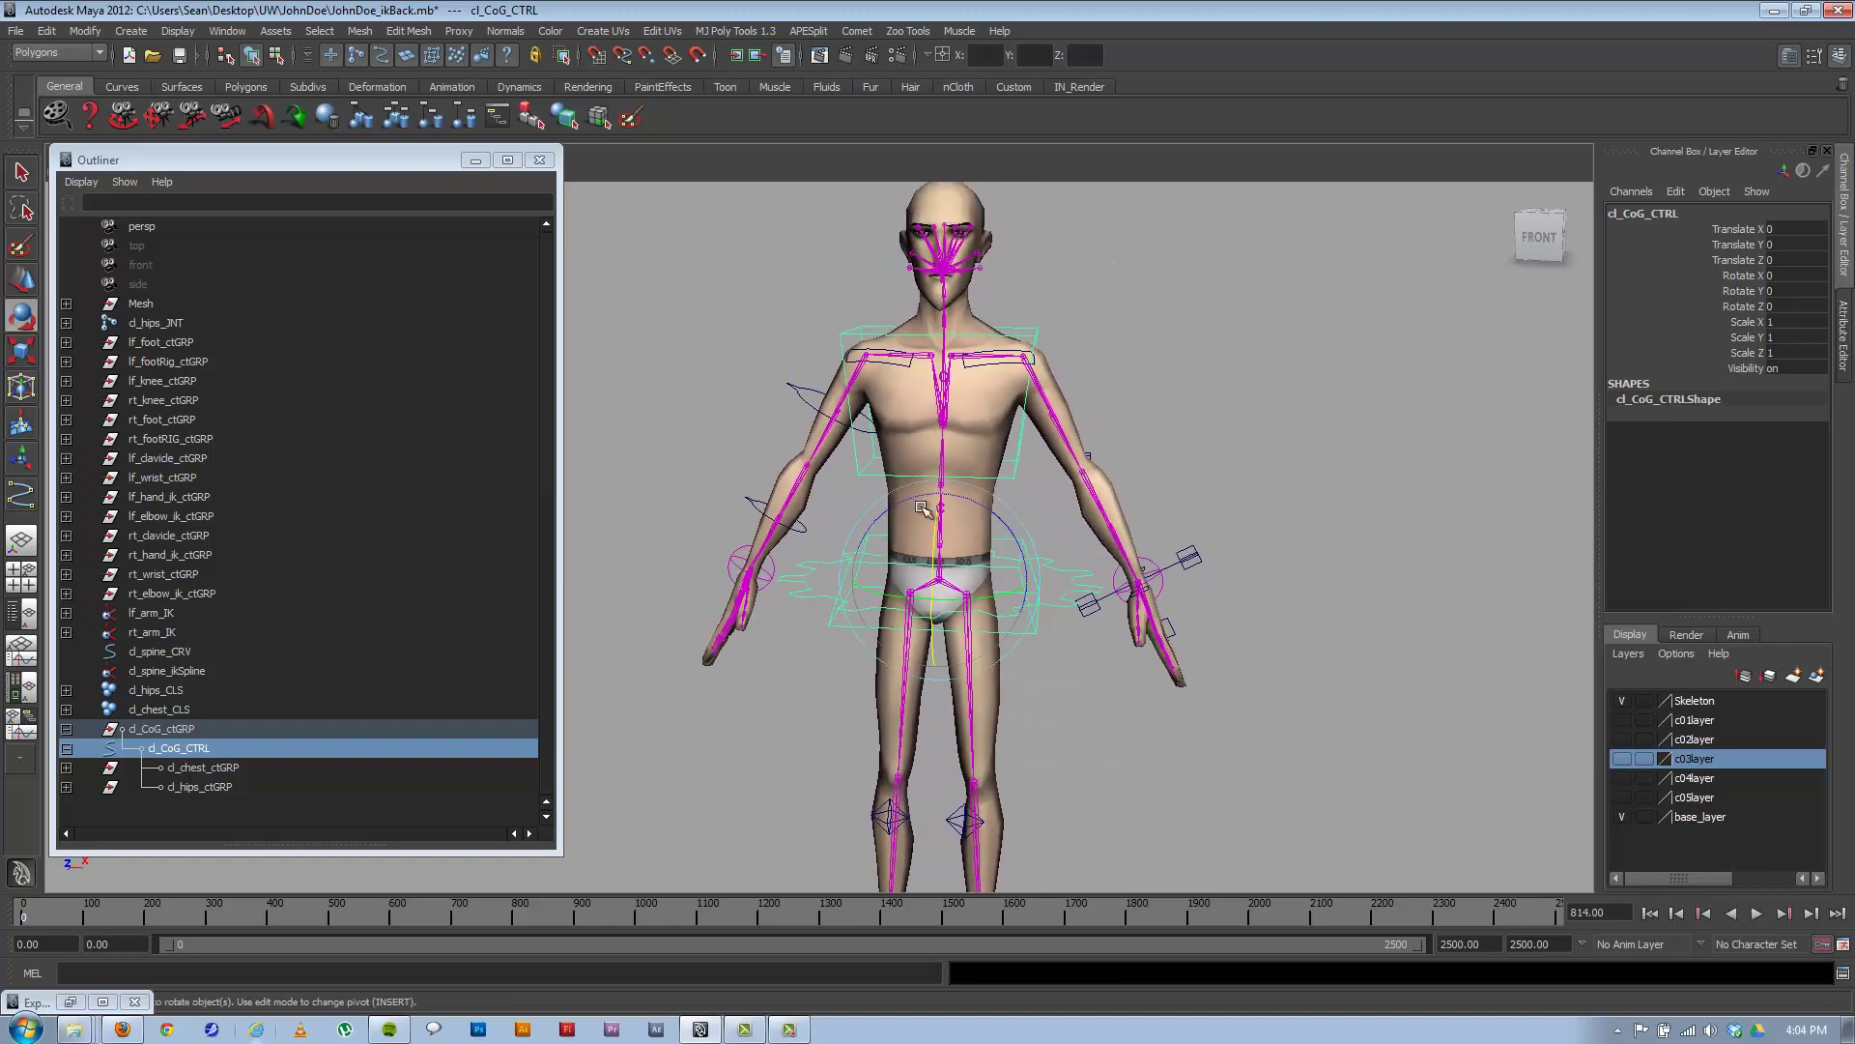
alt+drag(952, 516, 818, 507)
click(766, 319)
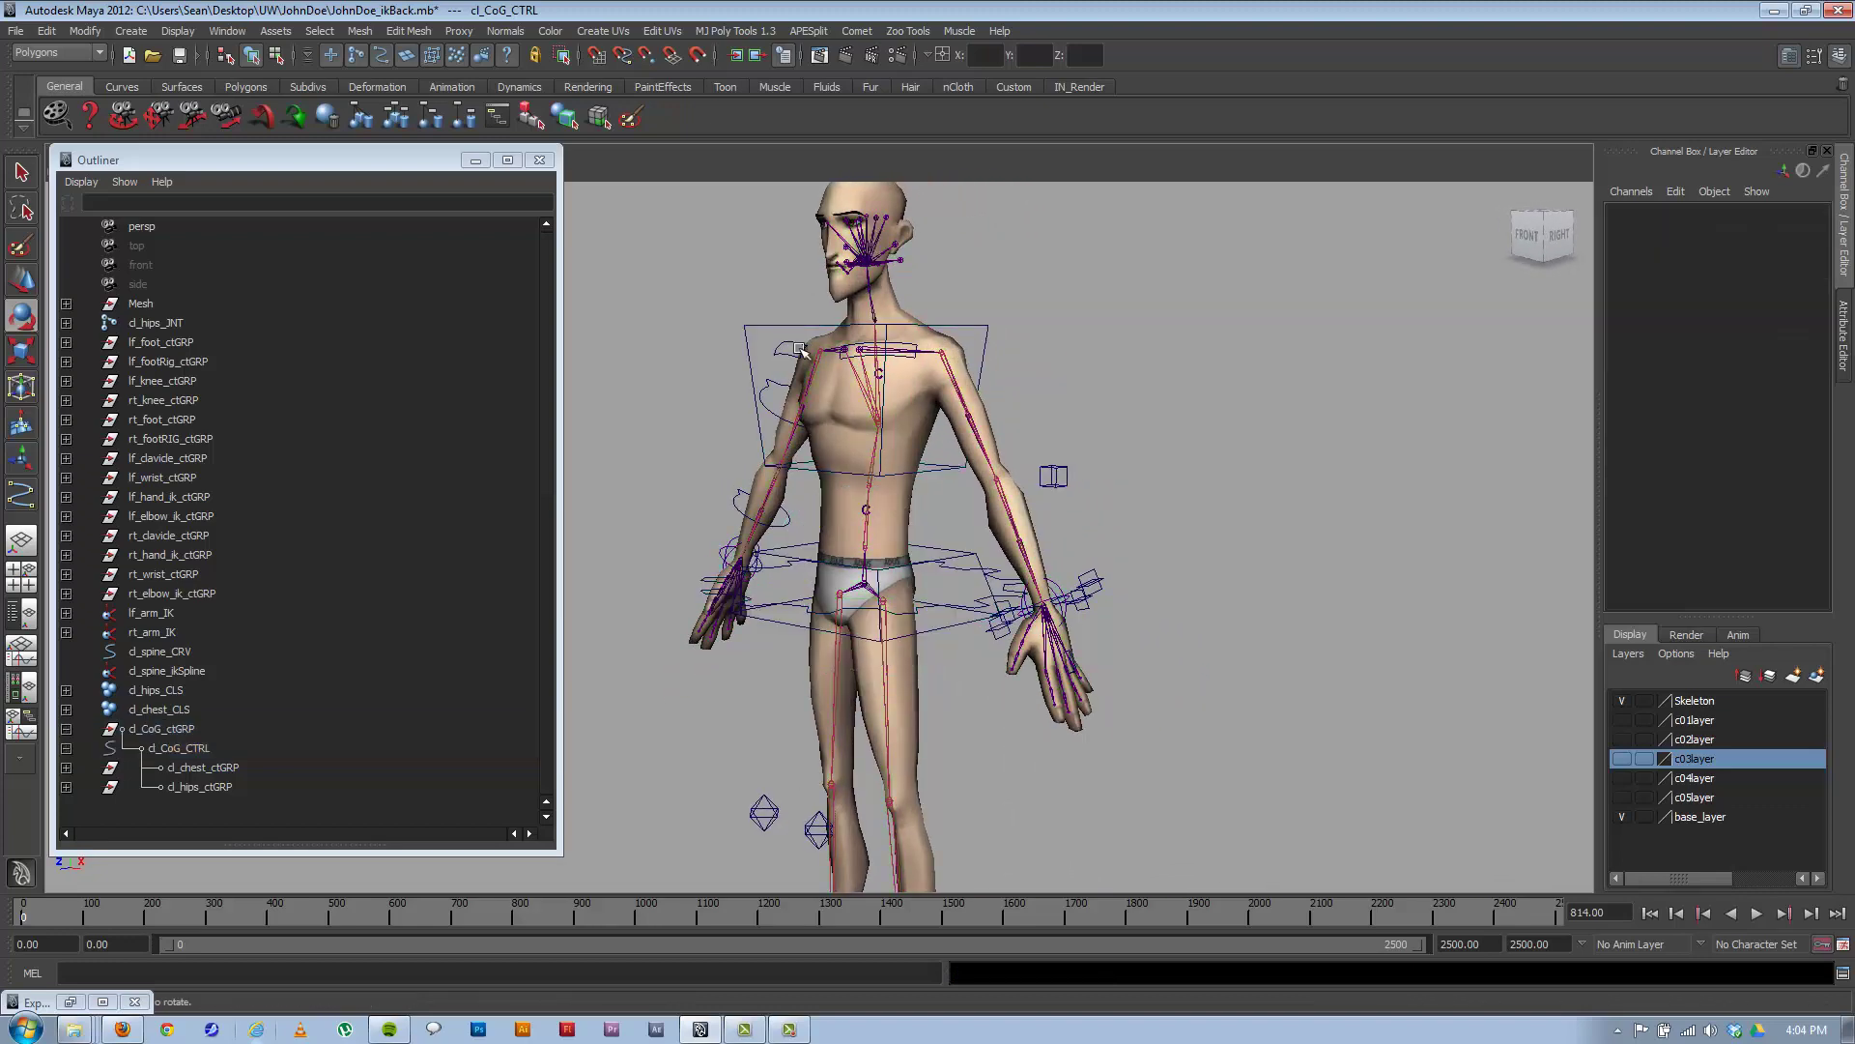
click(757, 322)
key(w)
drag(862, 396, 911, 419)
key(ctrl+z)
key(e)
key(ctrl+z)
click(1181, 402)
Collapse the cl_CoG_ctGRP hierarchy in the Outliner.
alt+drag(1179, 404, 1195, 637)
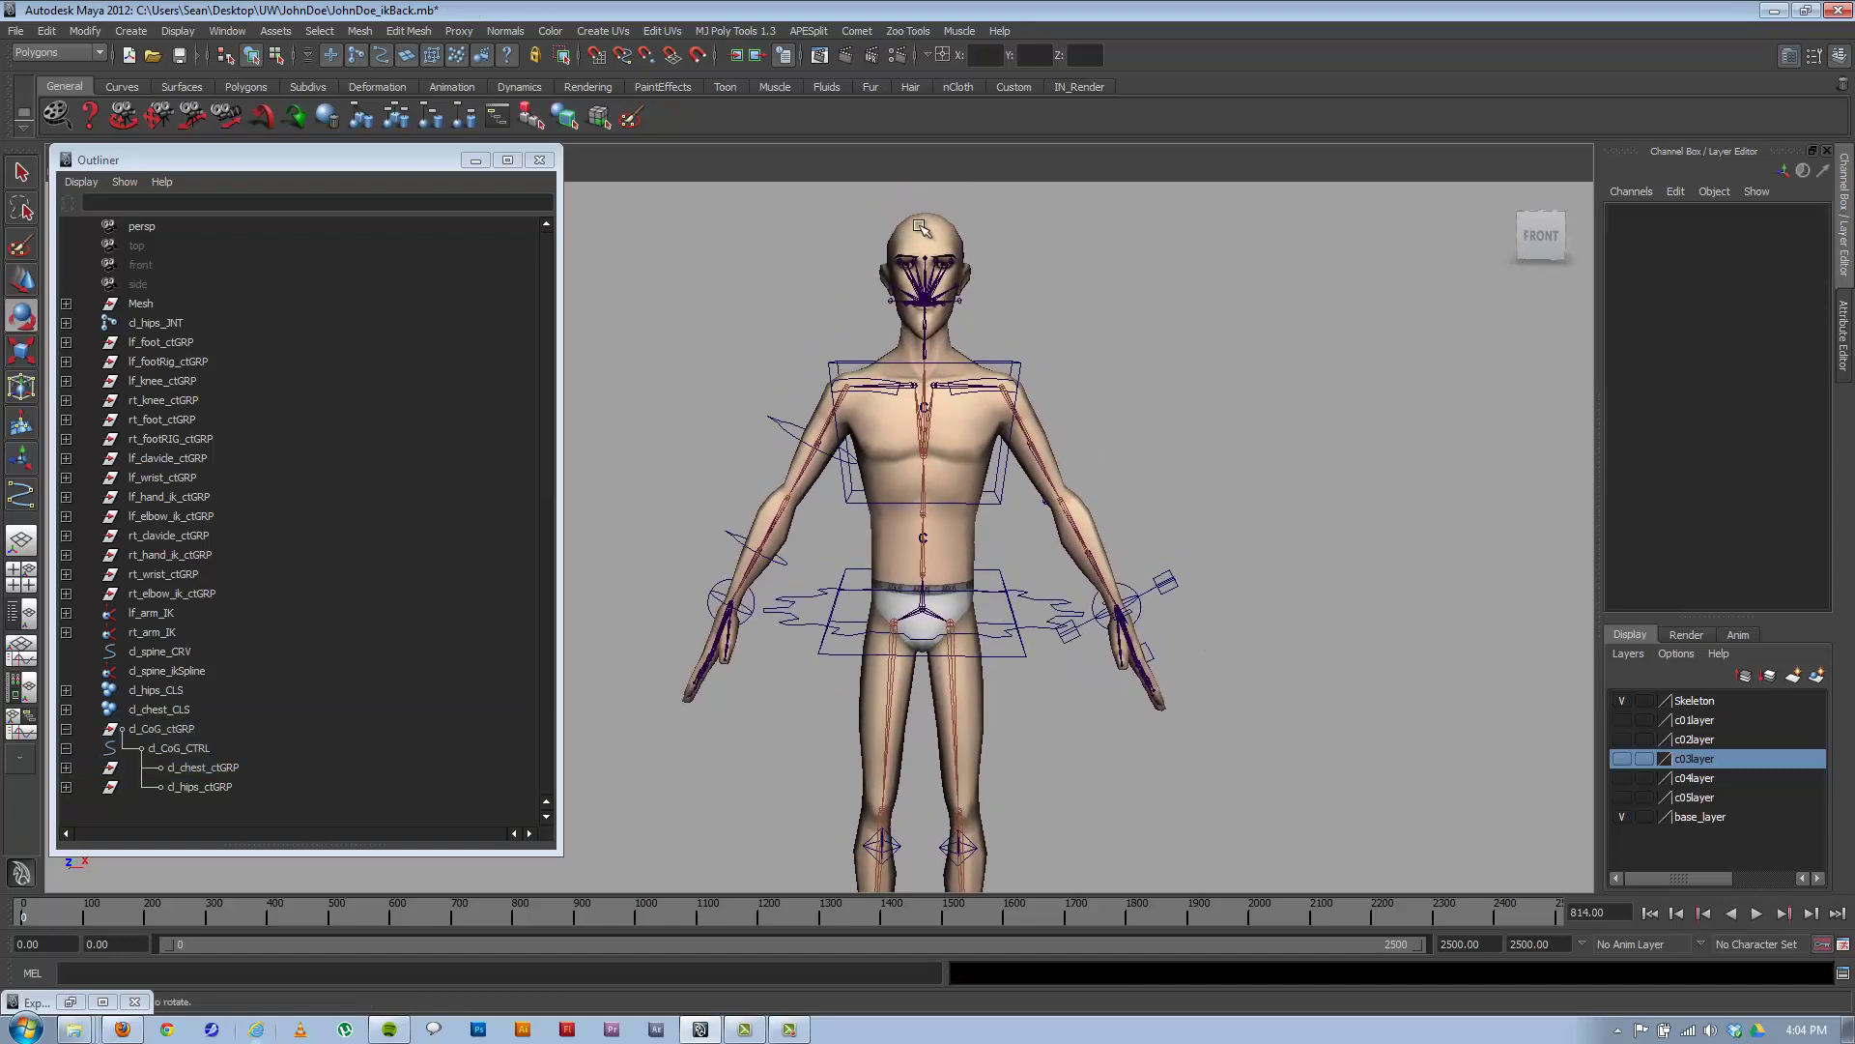
alt+drag(1190, 520, 1127, 496)
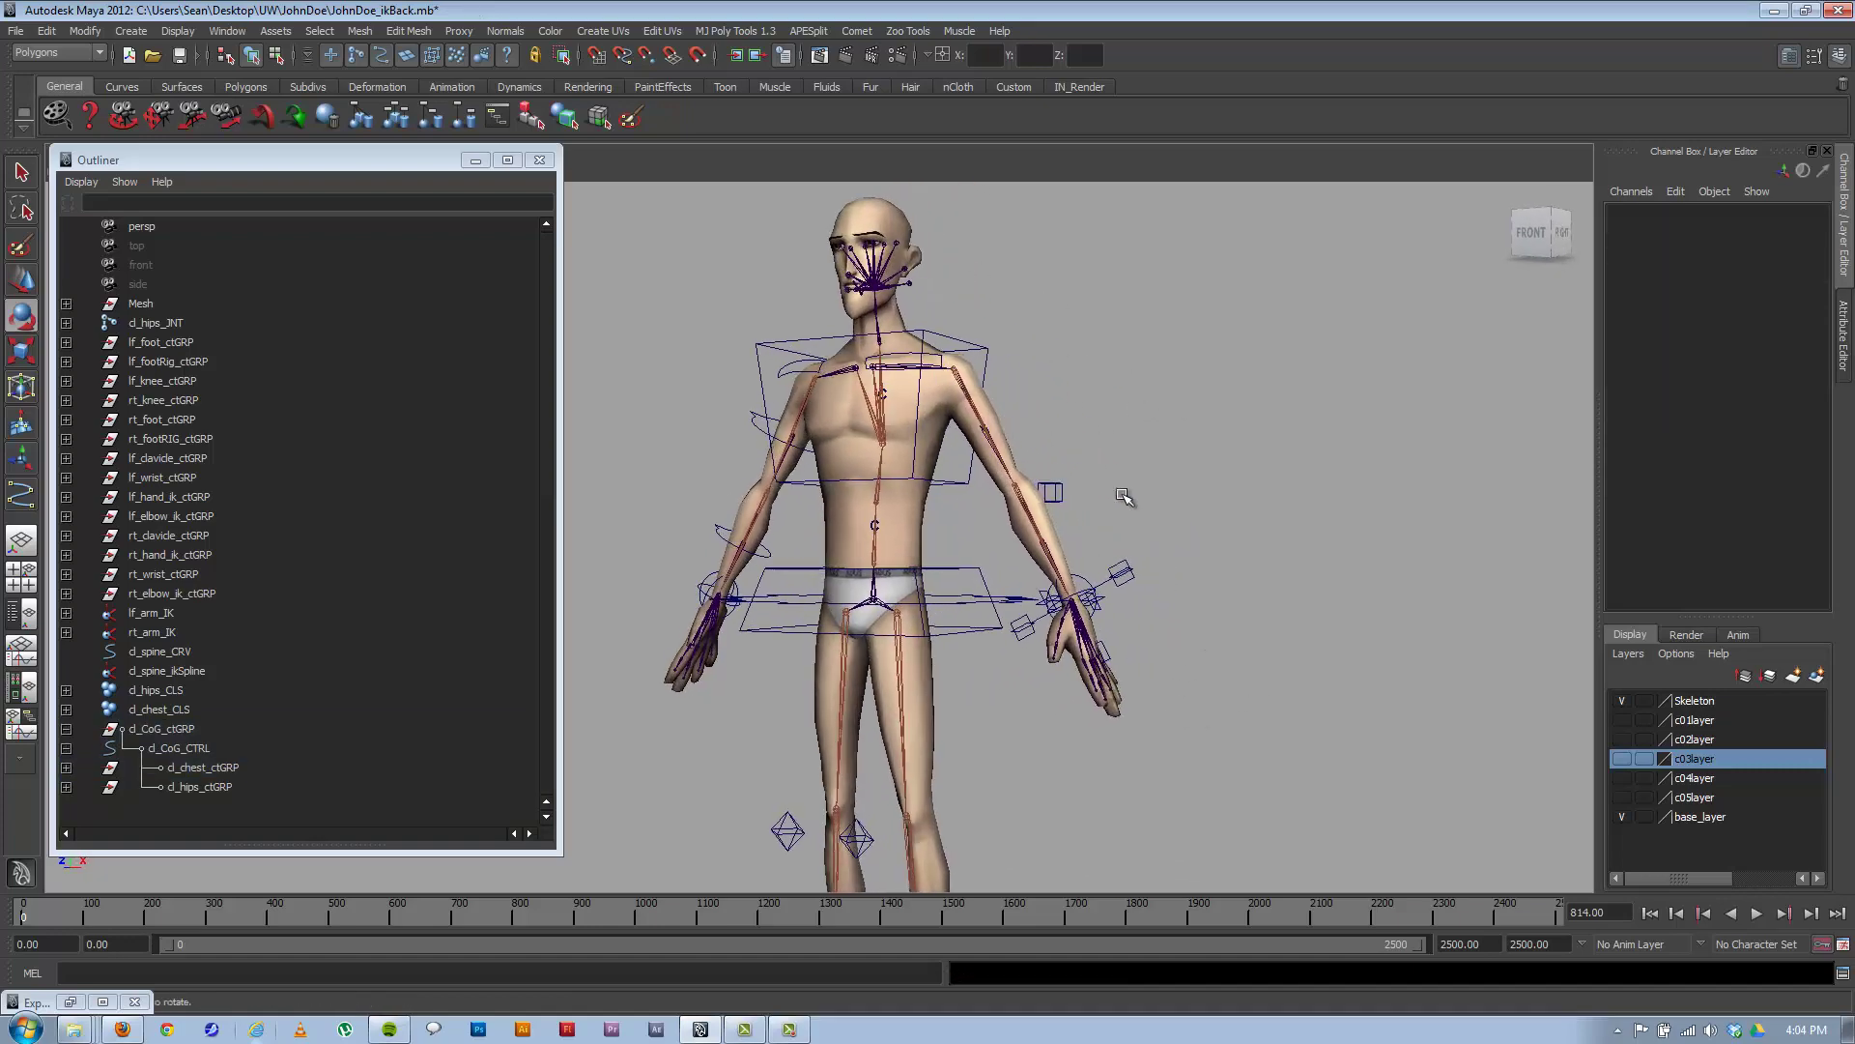
alt+right_drag(1127, 496, 905, 491)
alt+drag(912, 574, 1035, 421)
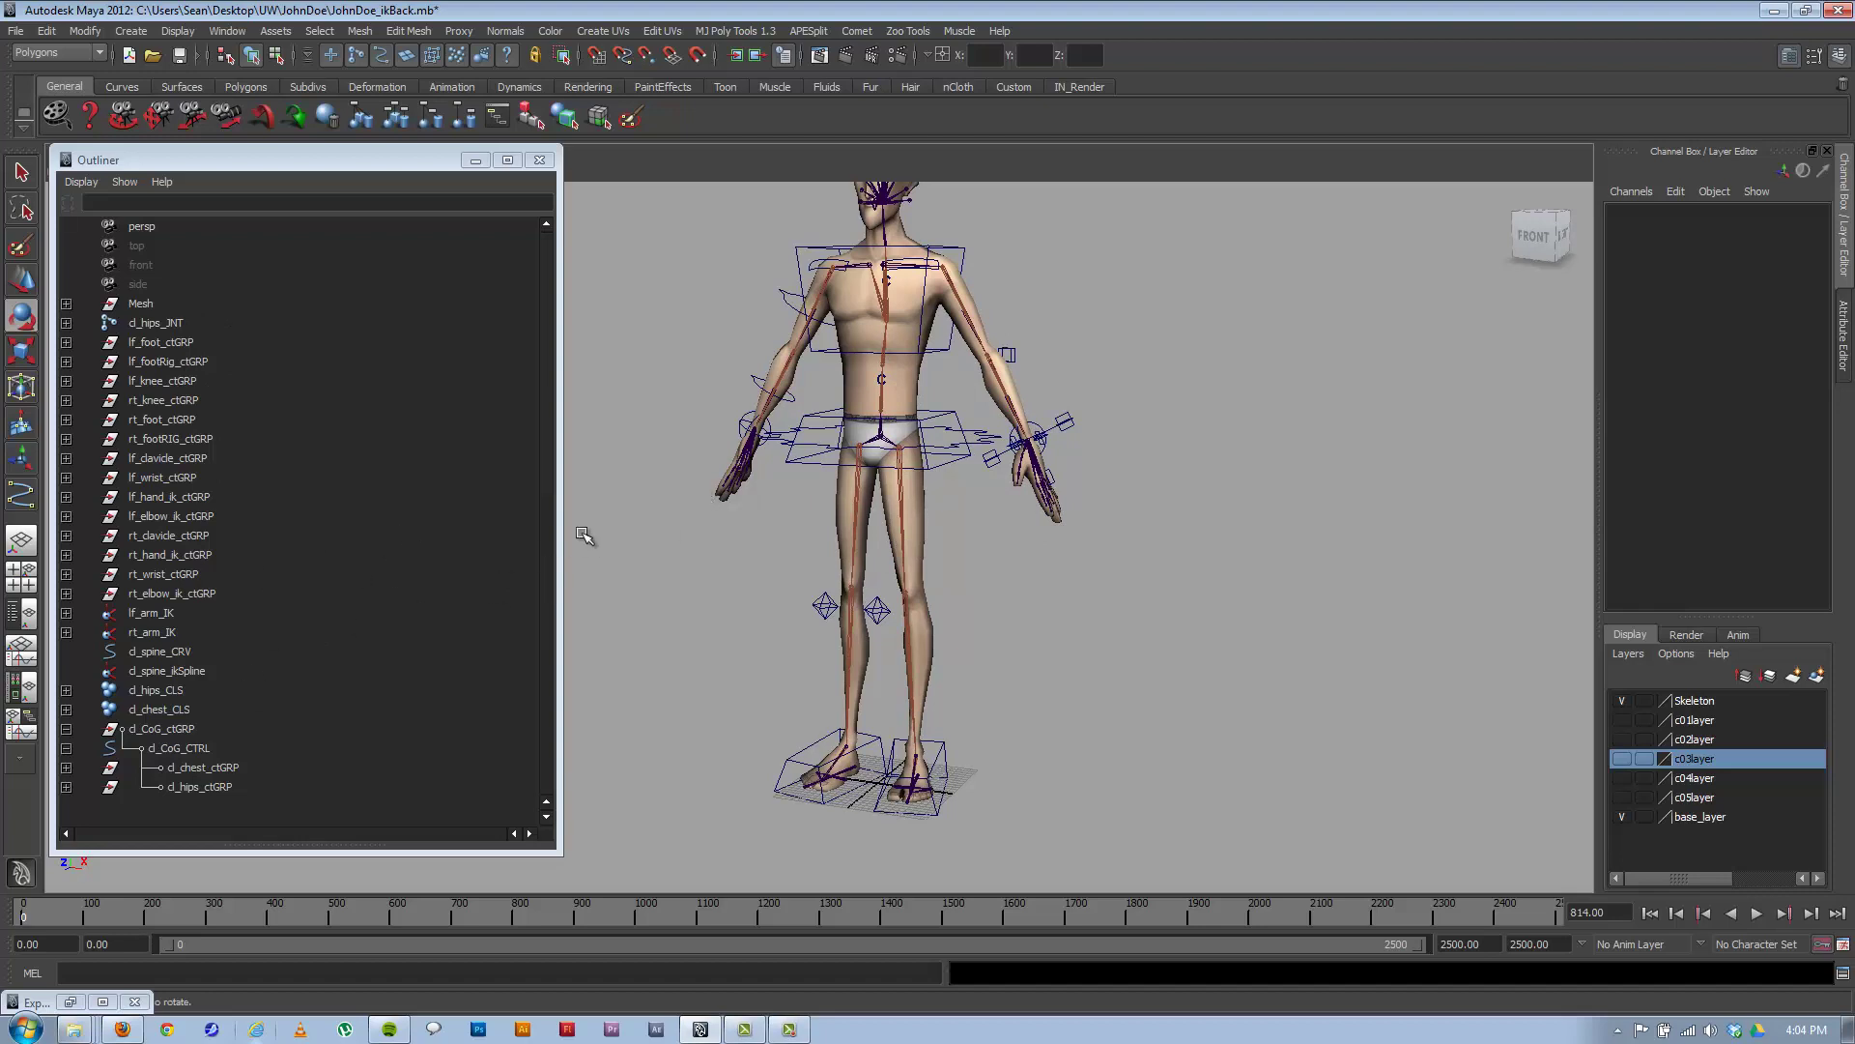
click(68, 730)
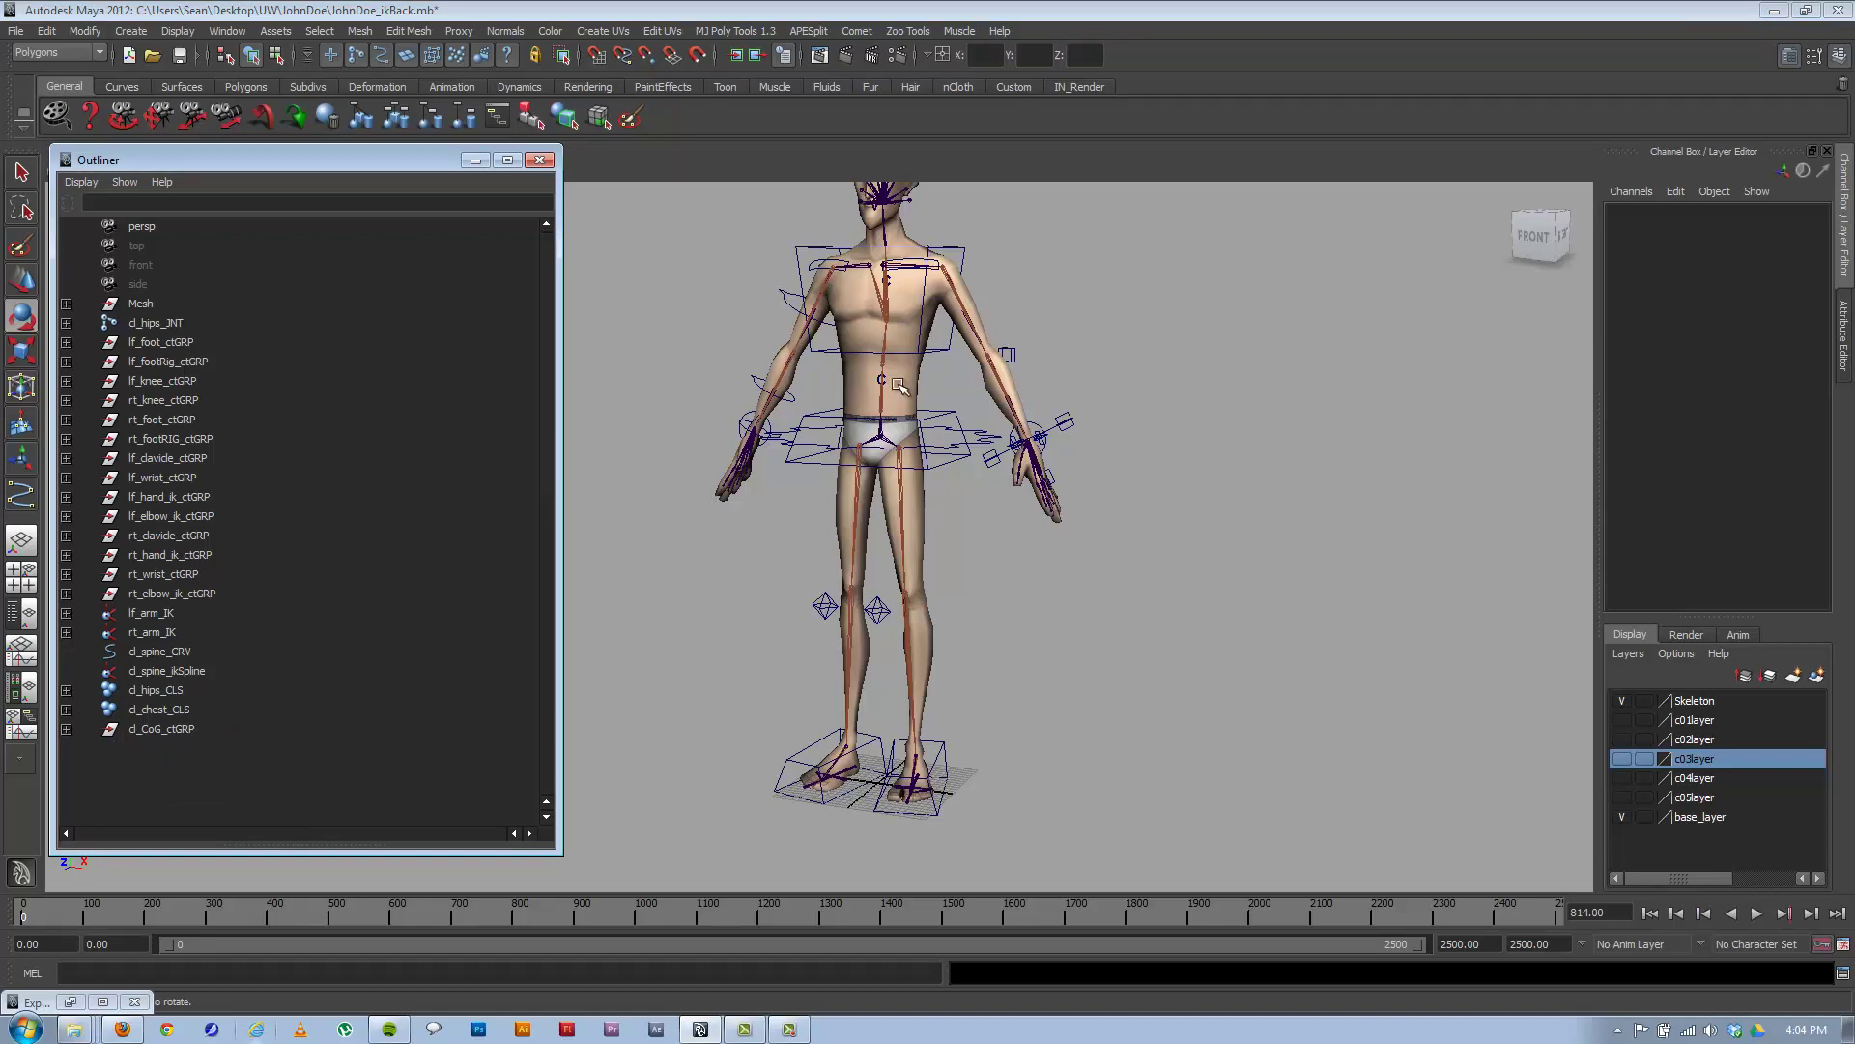
Set the FK IK Switch of the left wrist control to 0 and clear the selection.
alt+middle_drag(908, 397, 907, 505)
alt+drag(948, 497, 990, 488)
click(1065, 530)
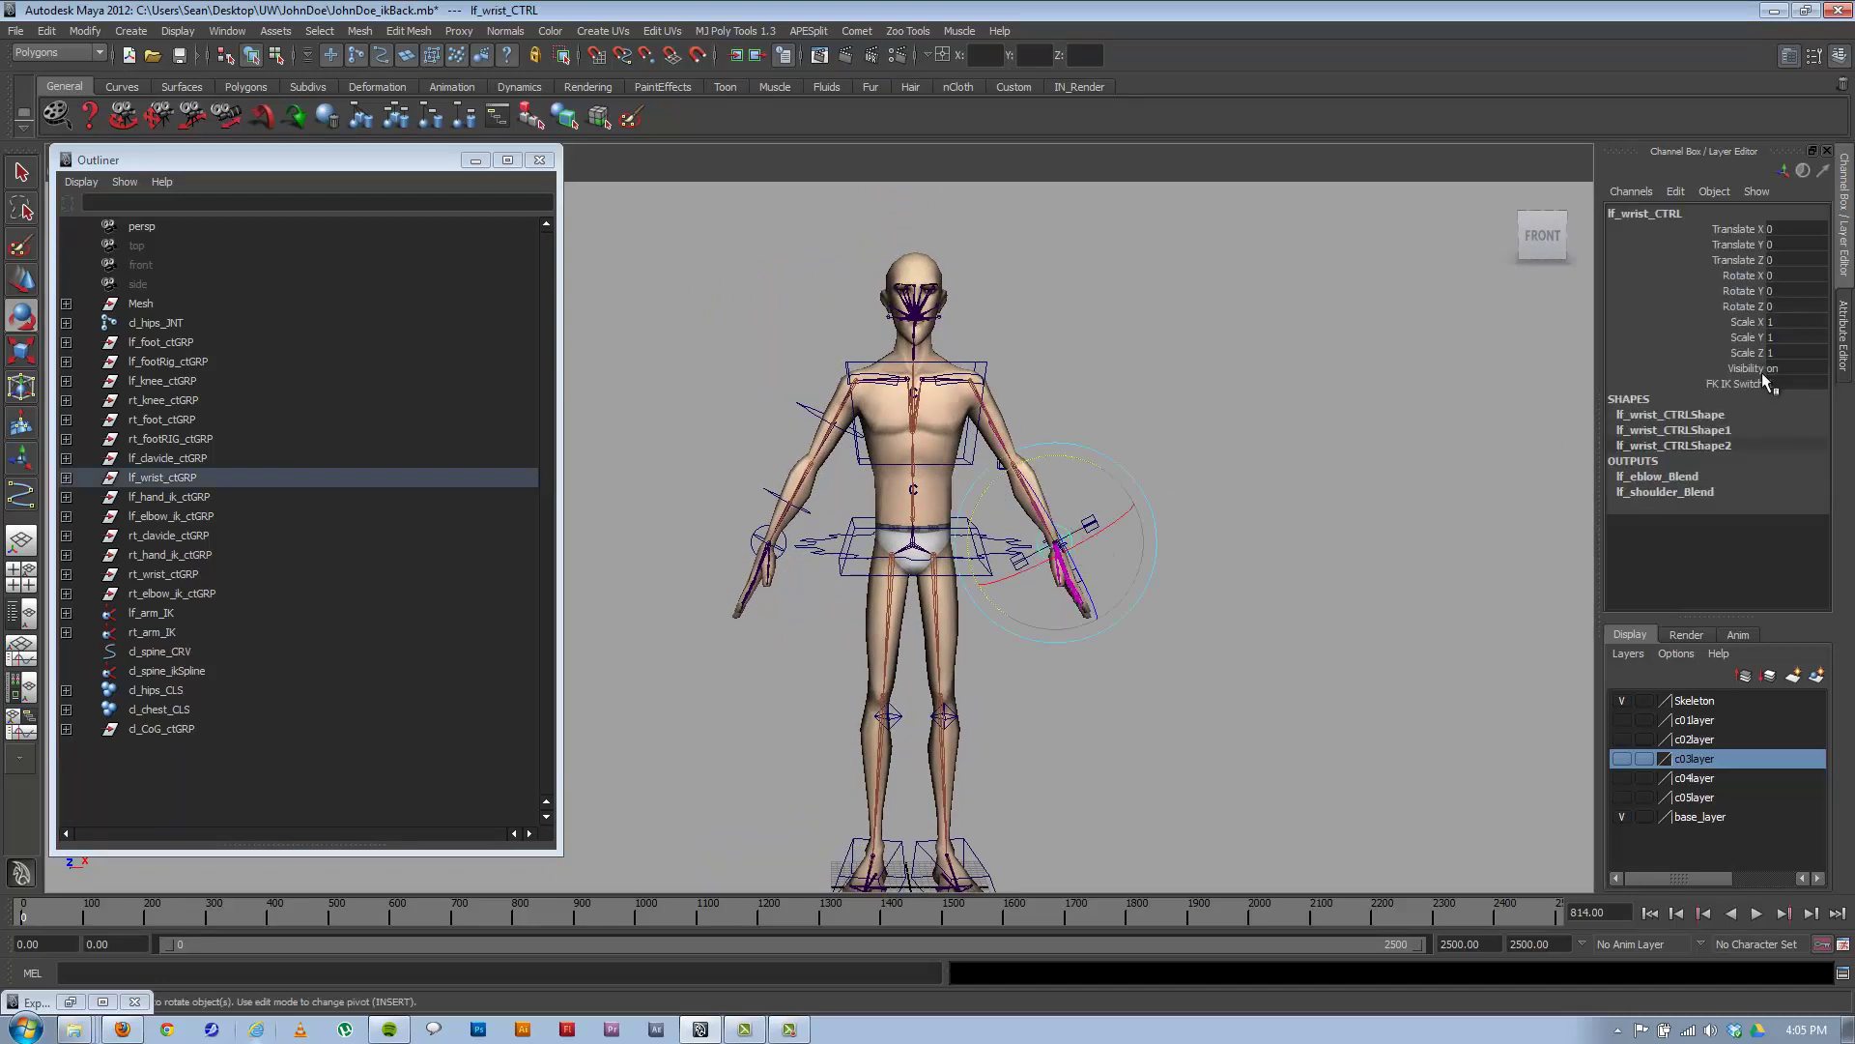
click(1736, 383)
middle_drag(1271, 426, 923, 443)
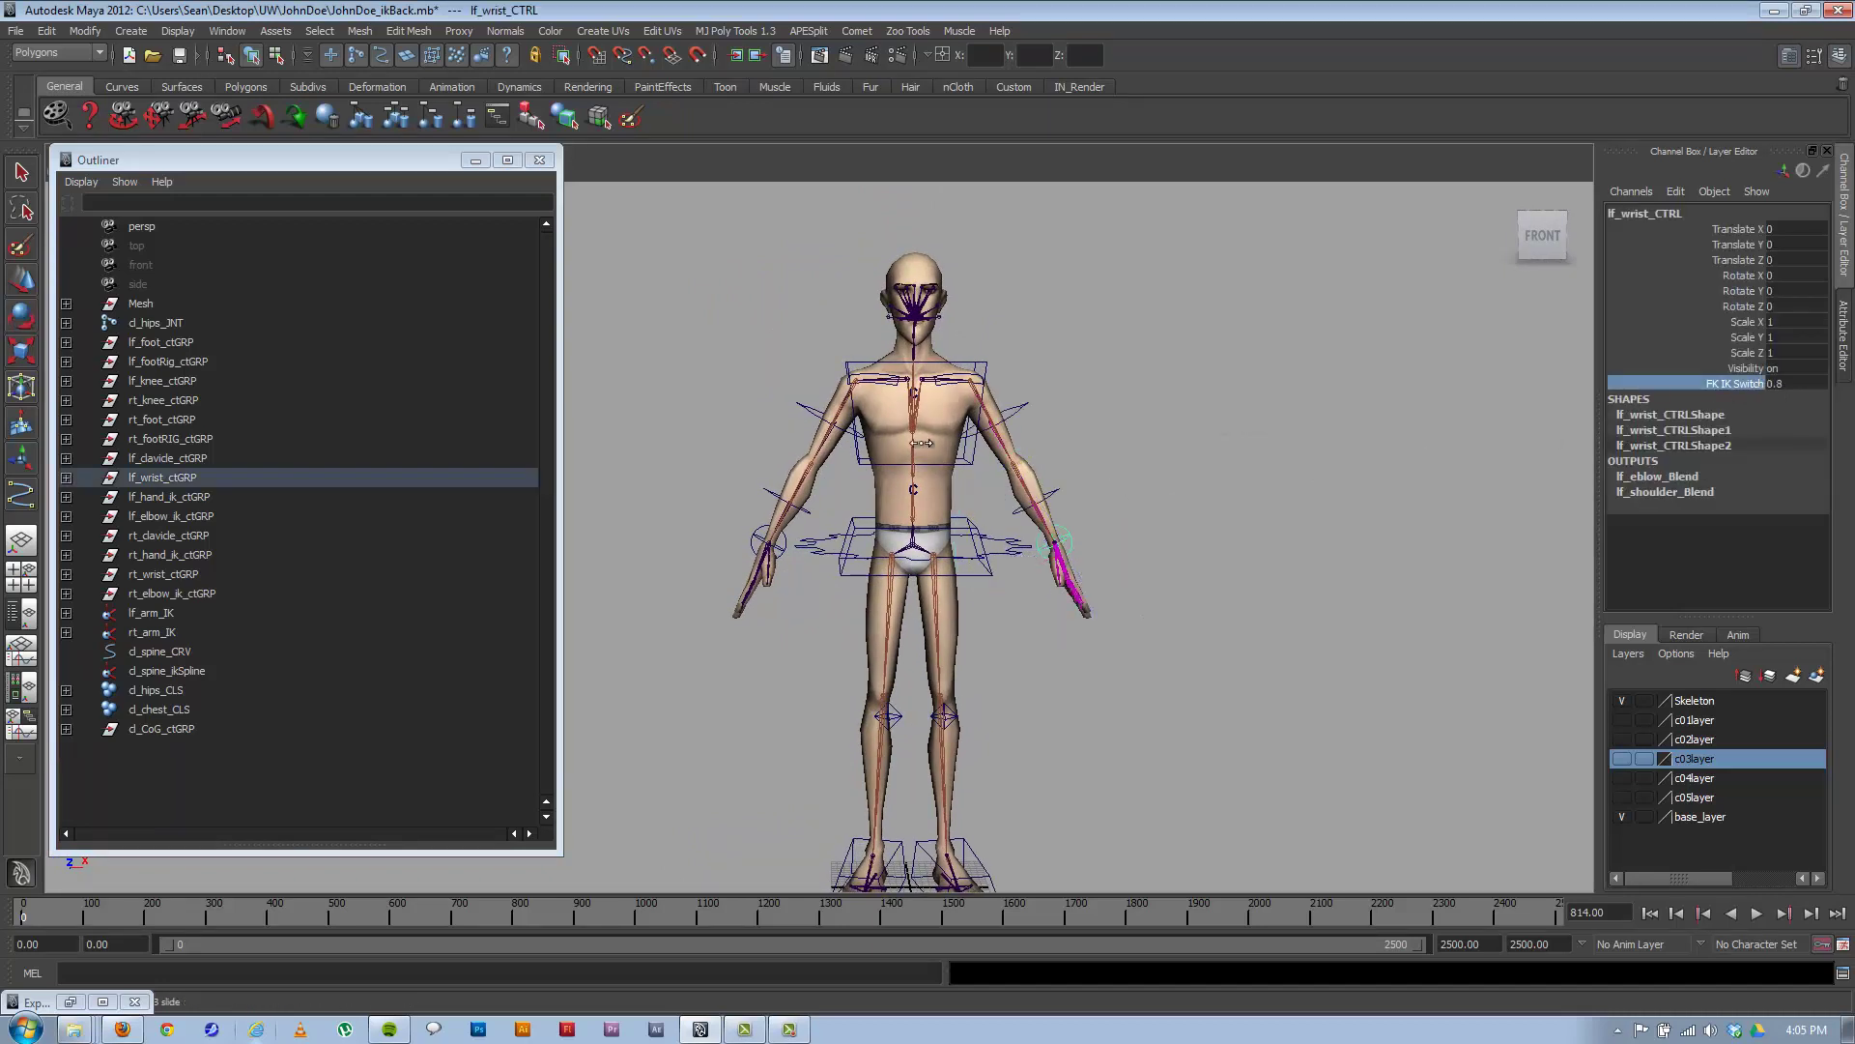
click(1158, 467)
Review the spine setup by selecting cl_spine_CRV, the chest control and the hips joint one after another.
alt+drag(932, 496, 869, 514)
alt+middle_drag(869, 514, 895, 443)
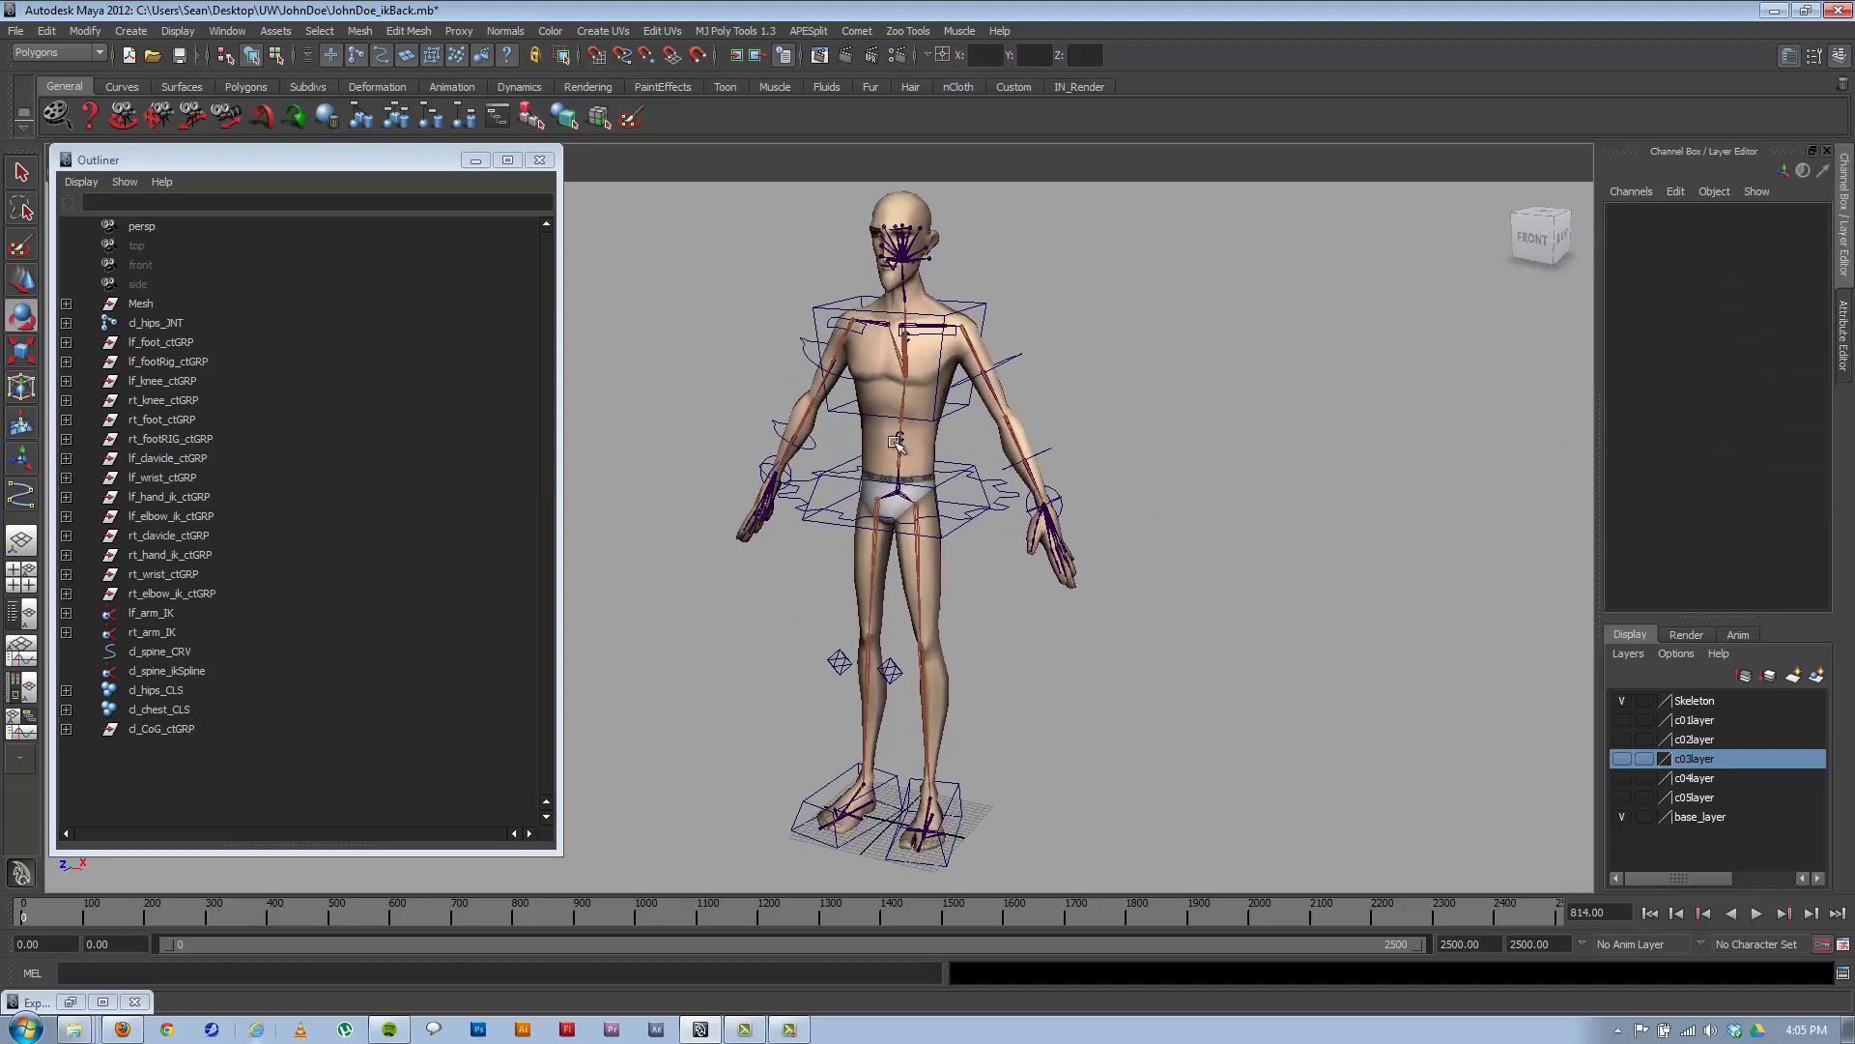
alt+drag(994, 461, 971, 498)
alt+drag(925, 432, 939, 407)
alt+right_drag(937, 426, 1007, 455)
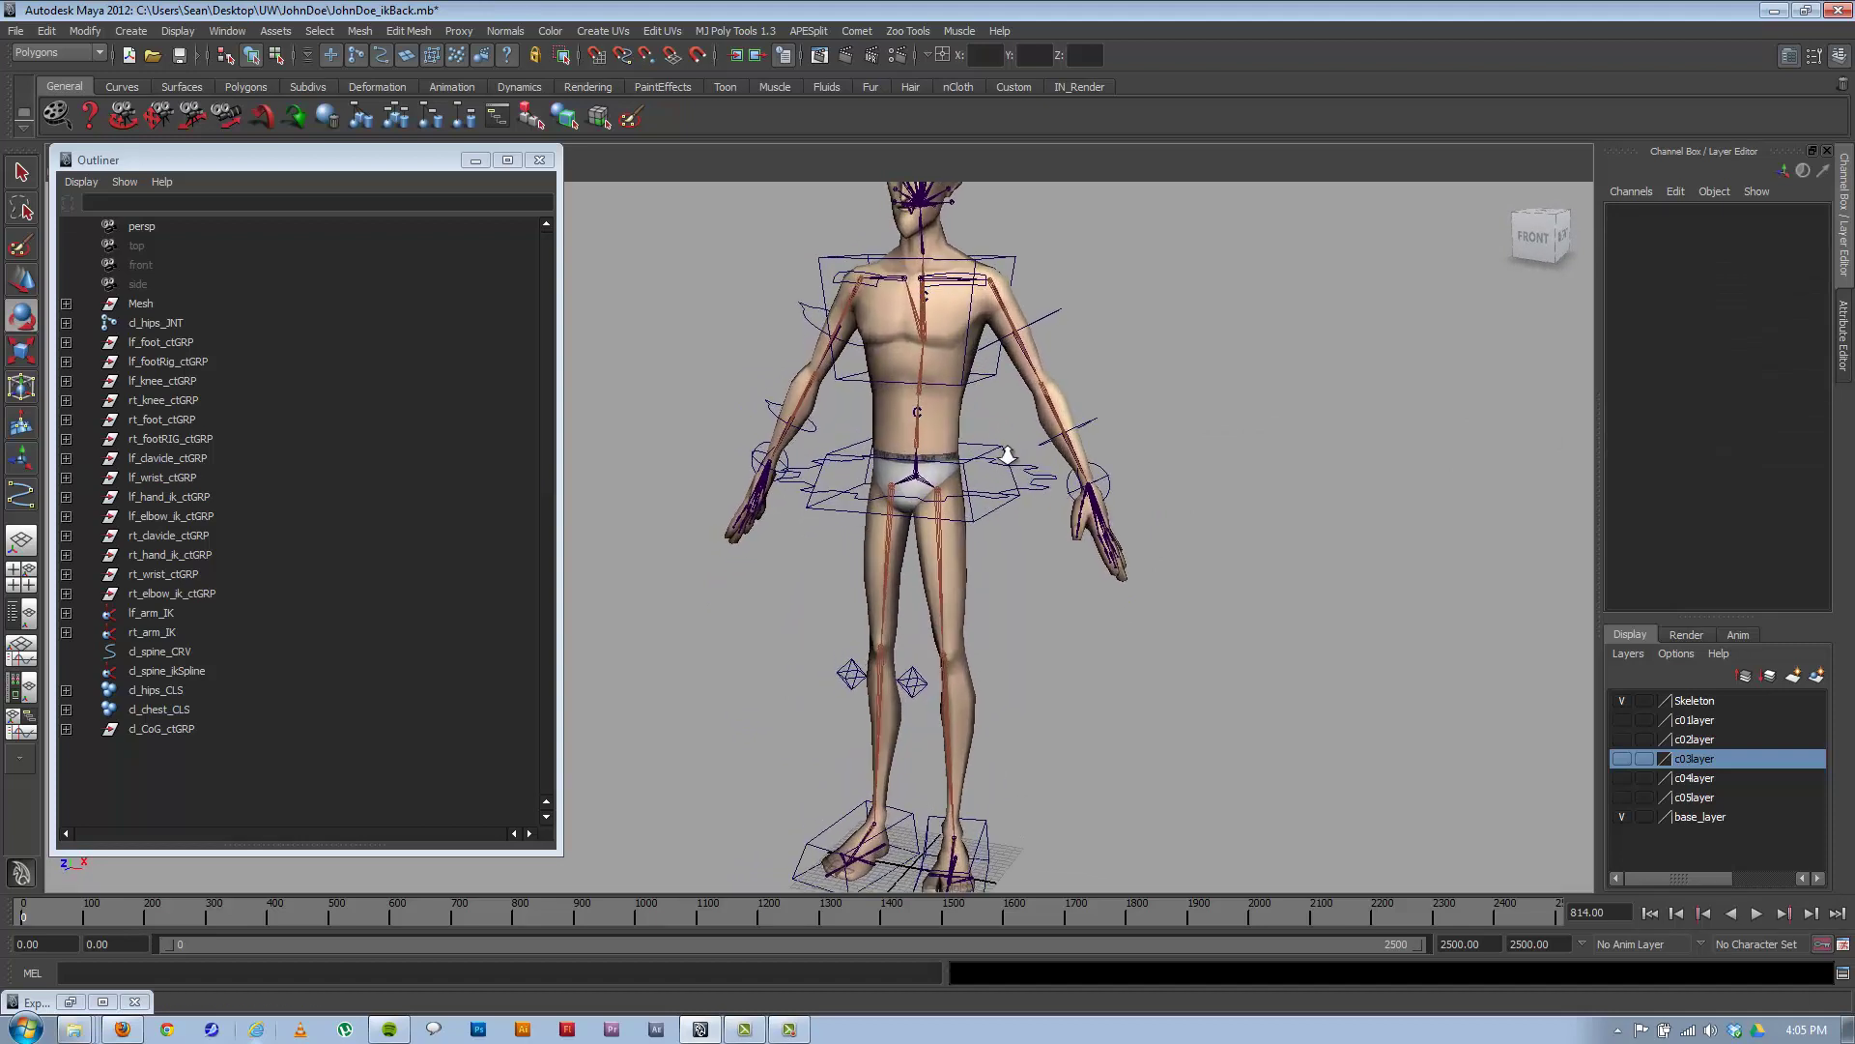
alt+drag(1007, 454, 952, 467)
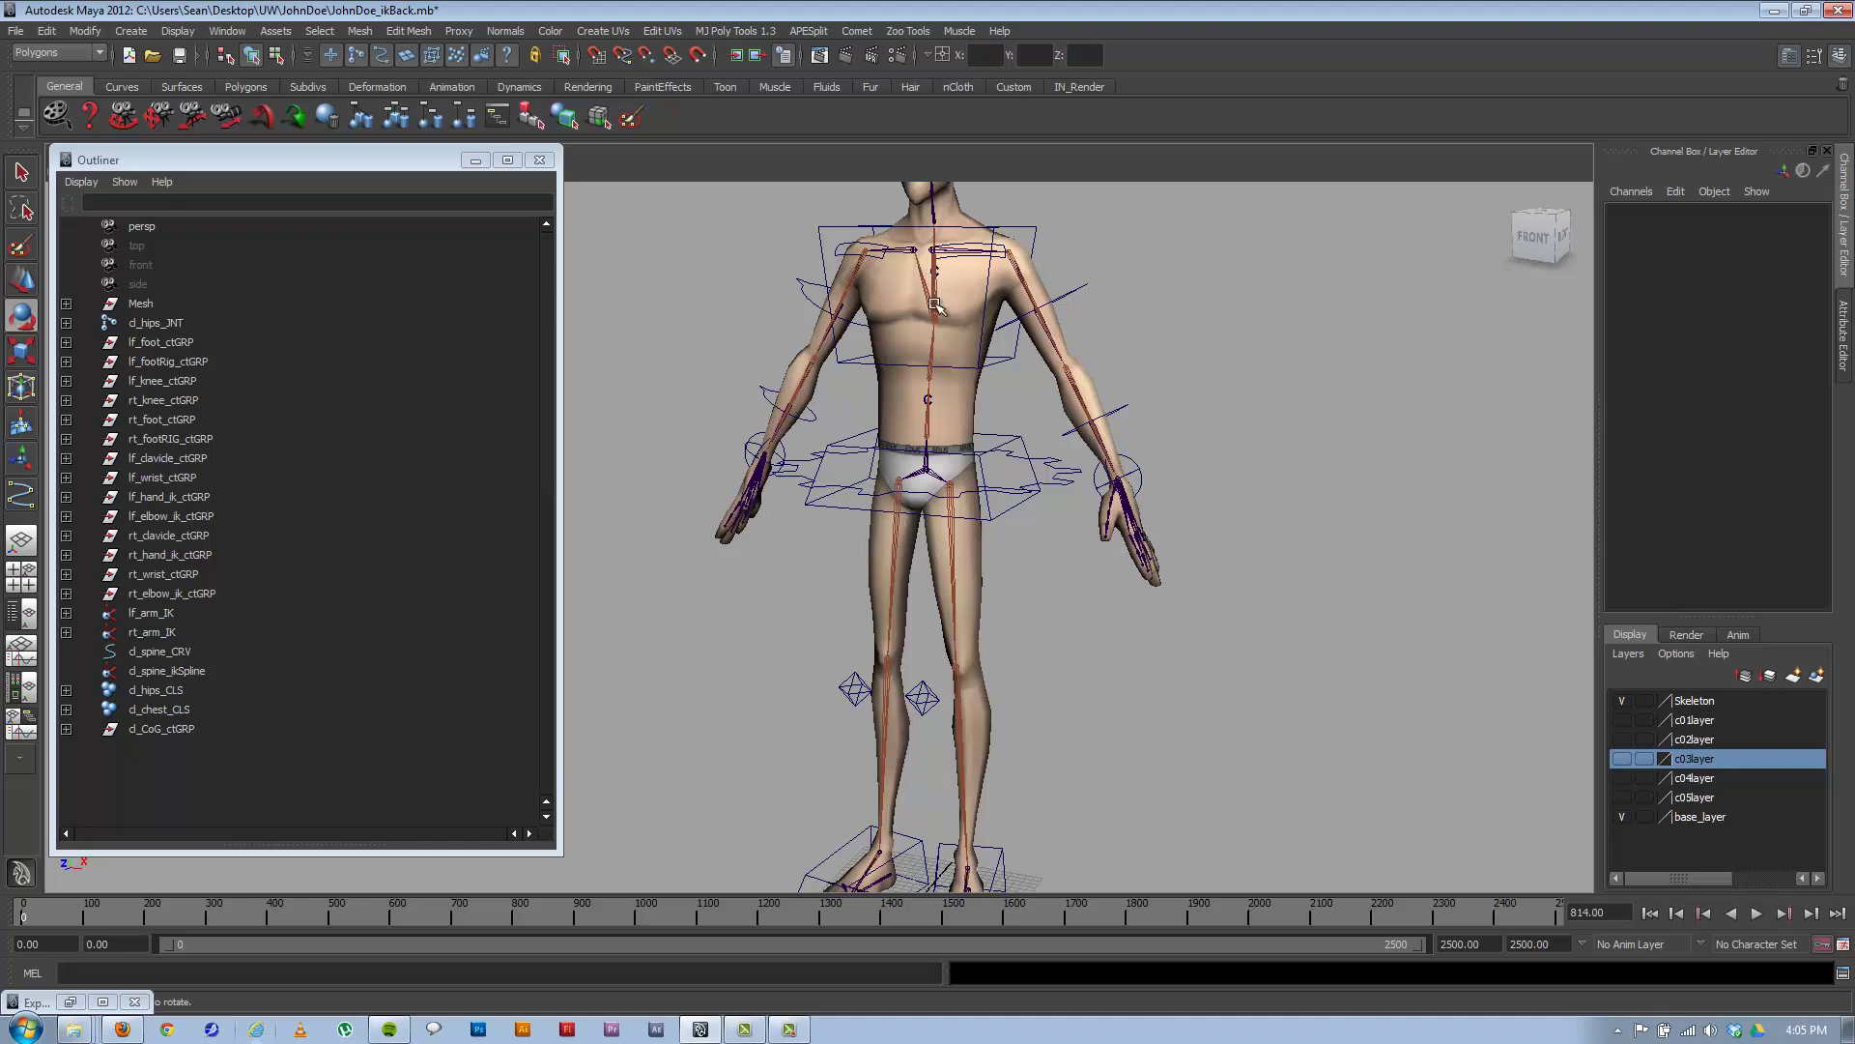
alt+drag(947, 278, 914, 385)
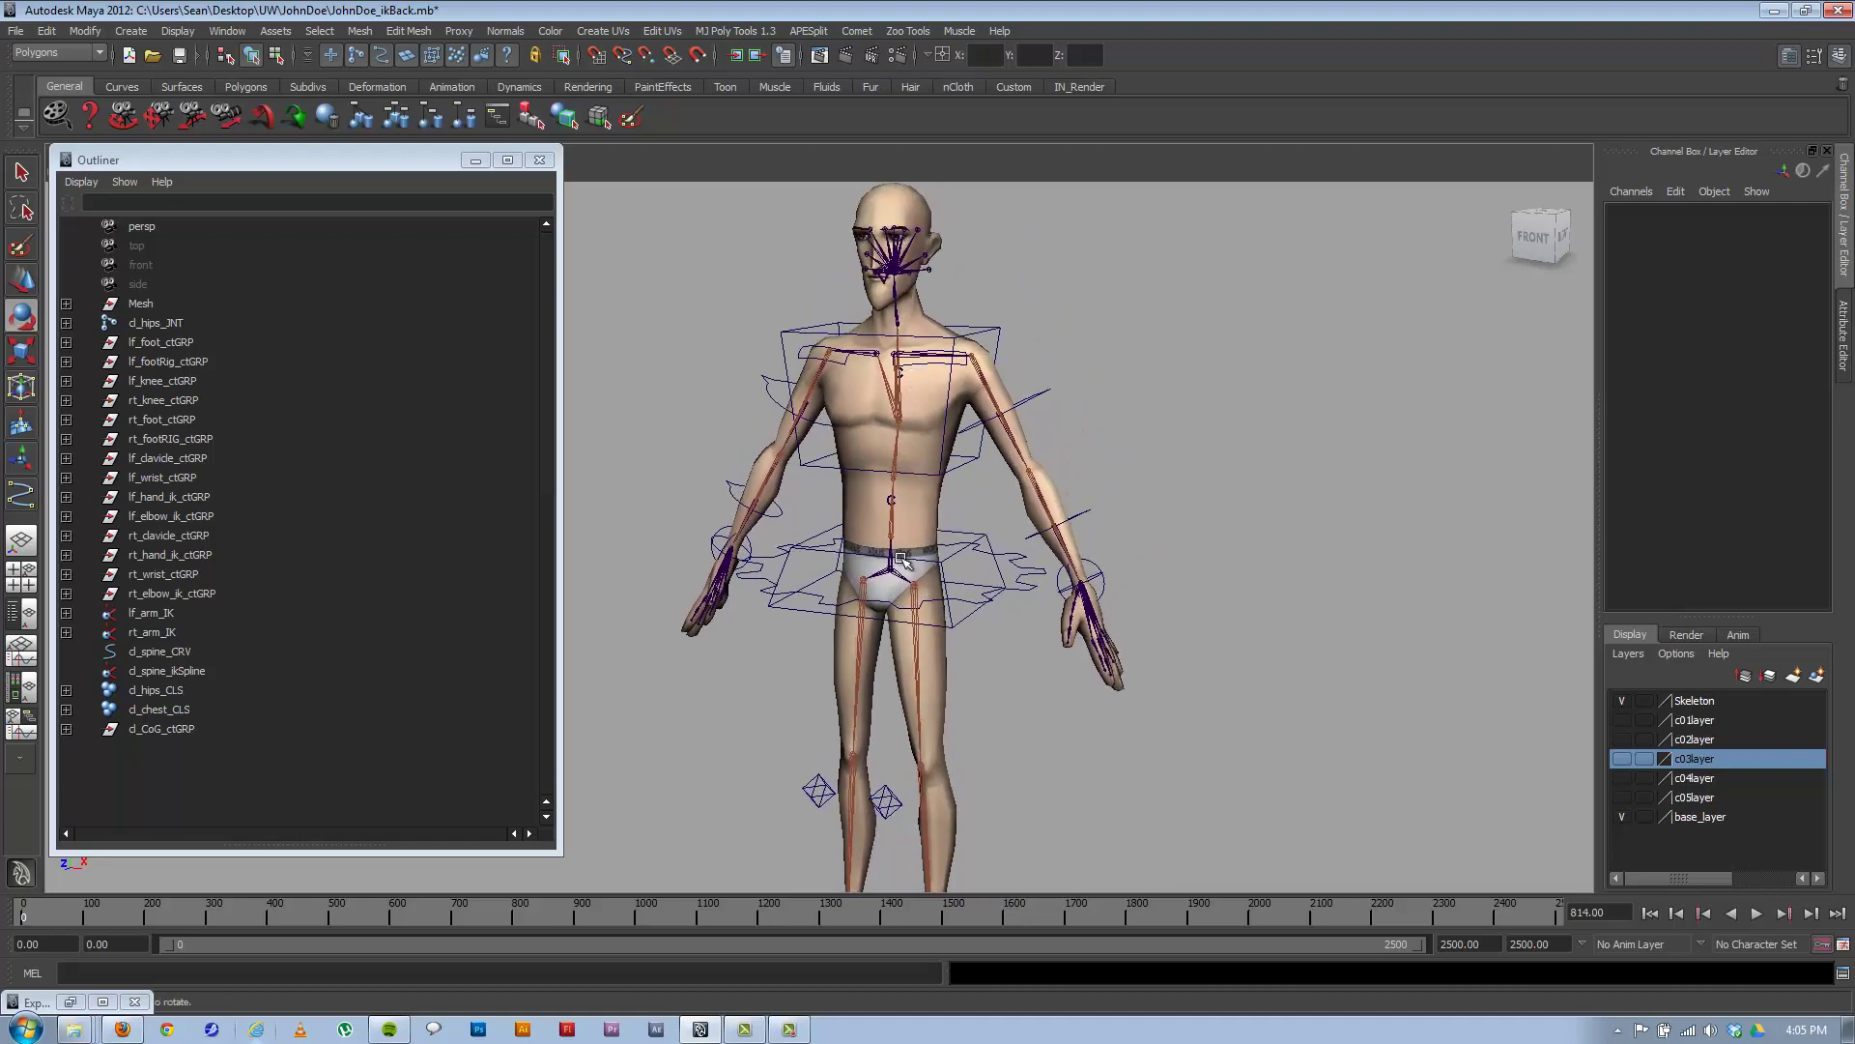
click(152, 650)
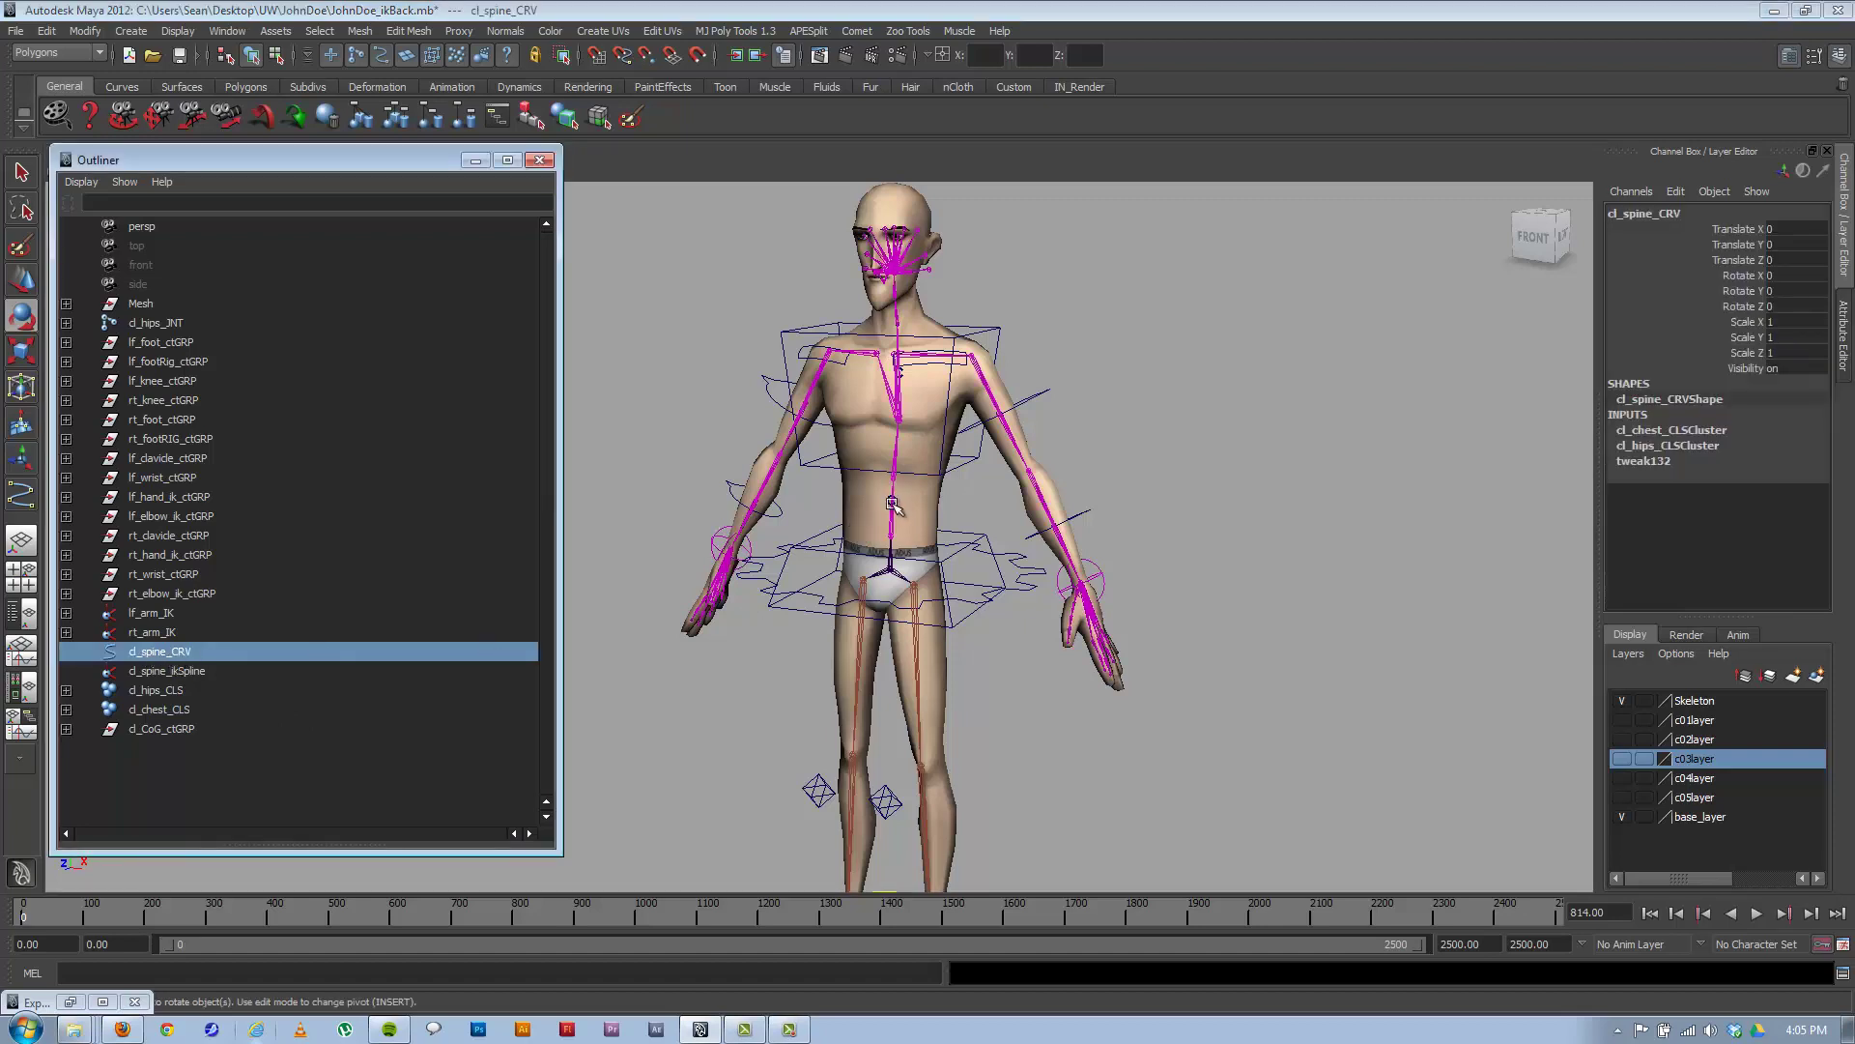
click(788, 330)
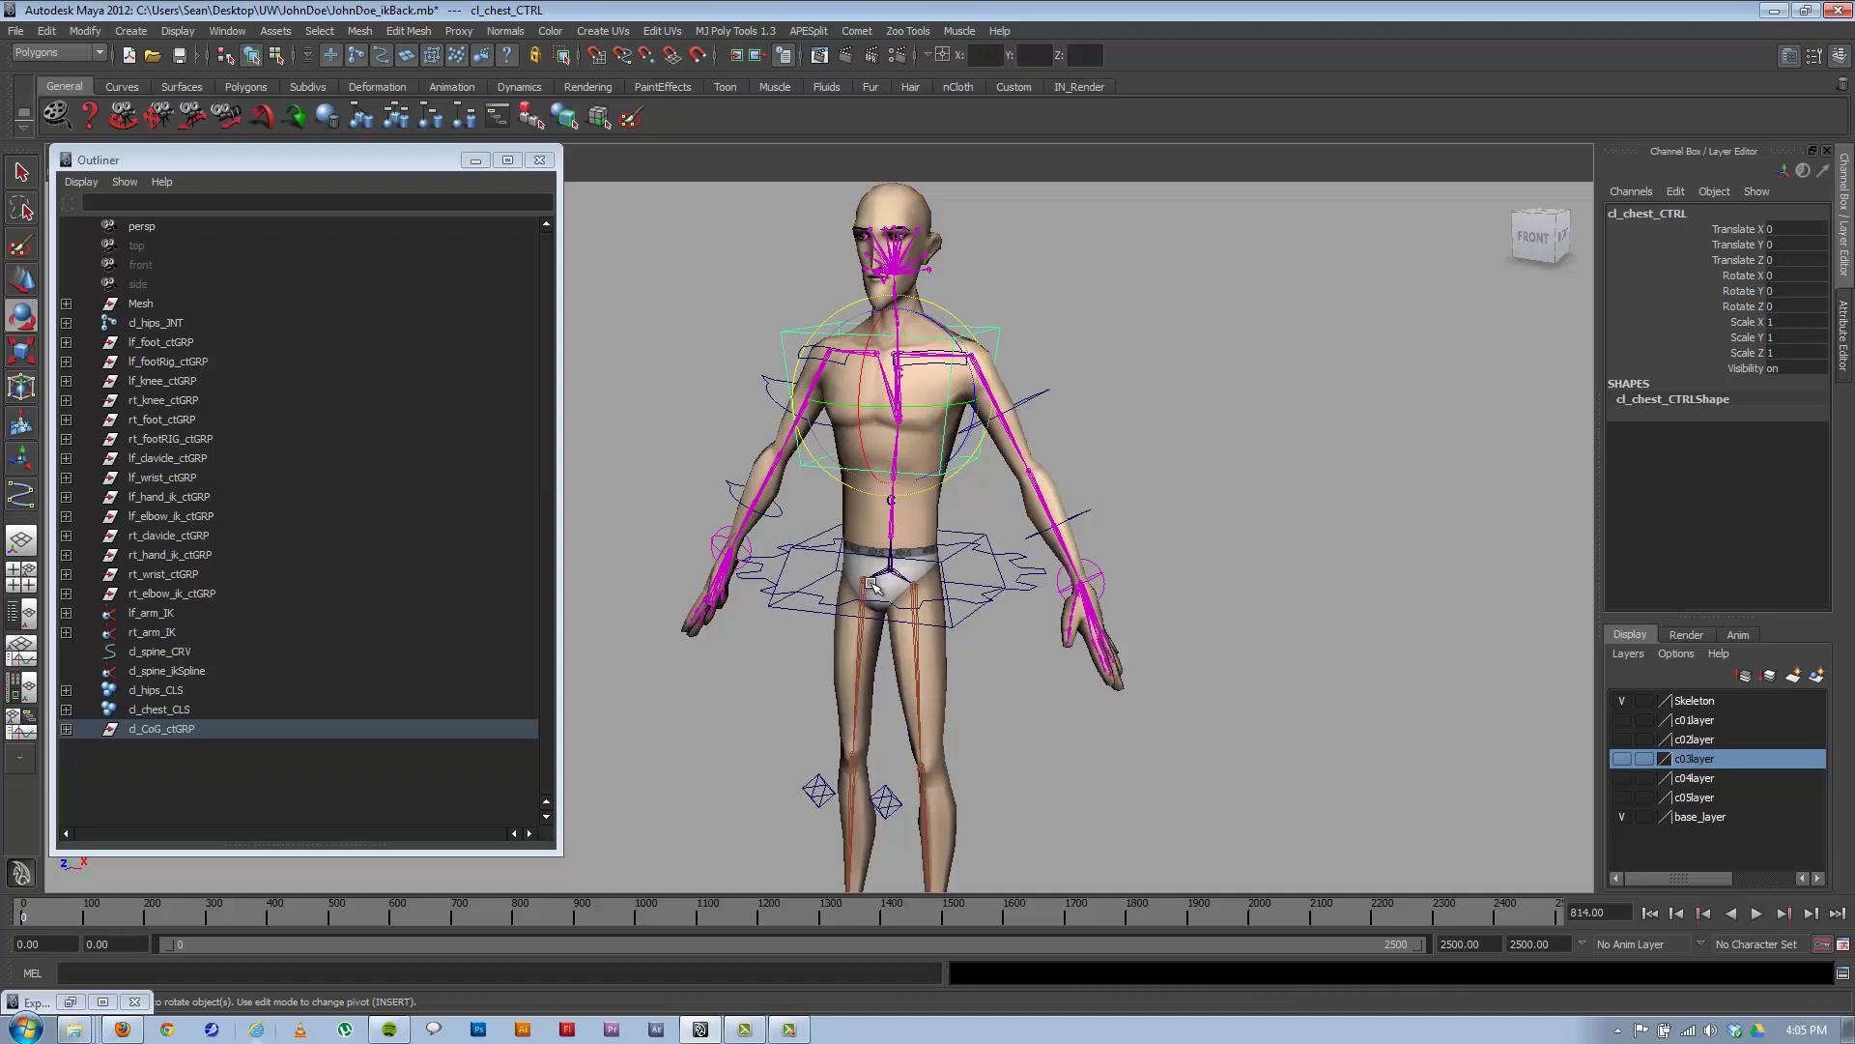
click(894, 576)
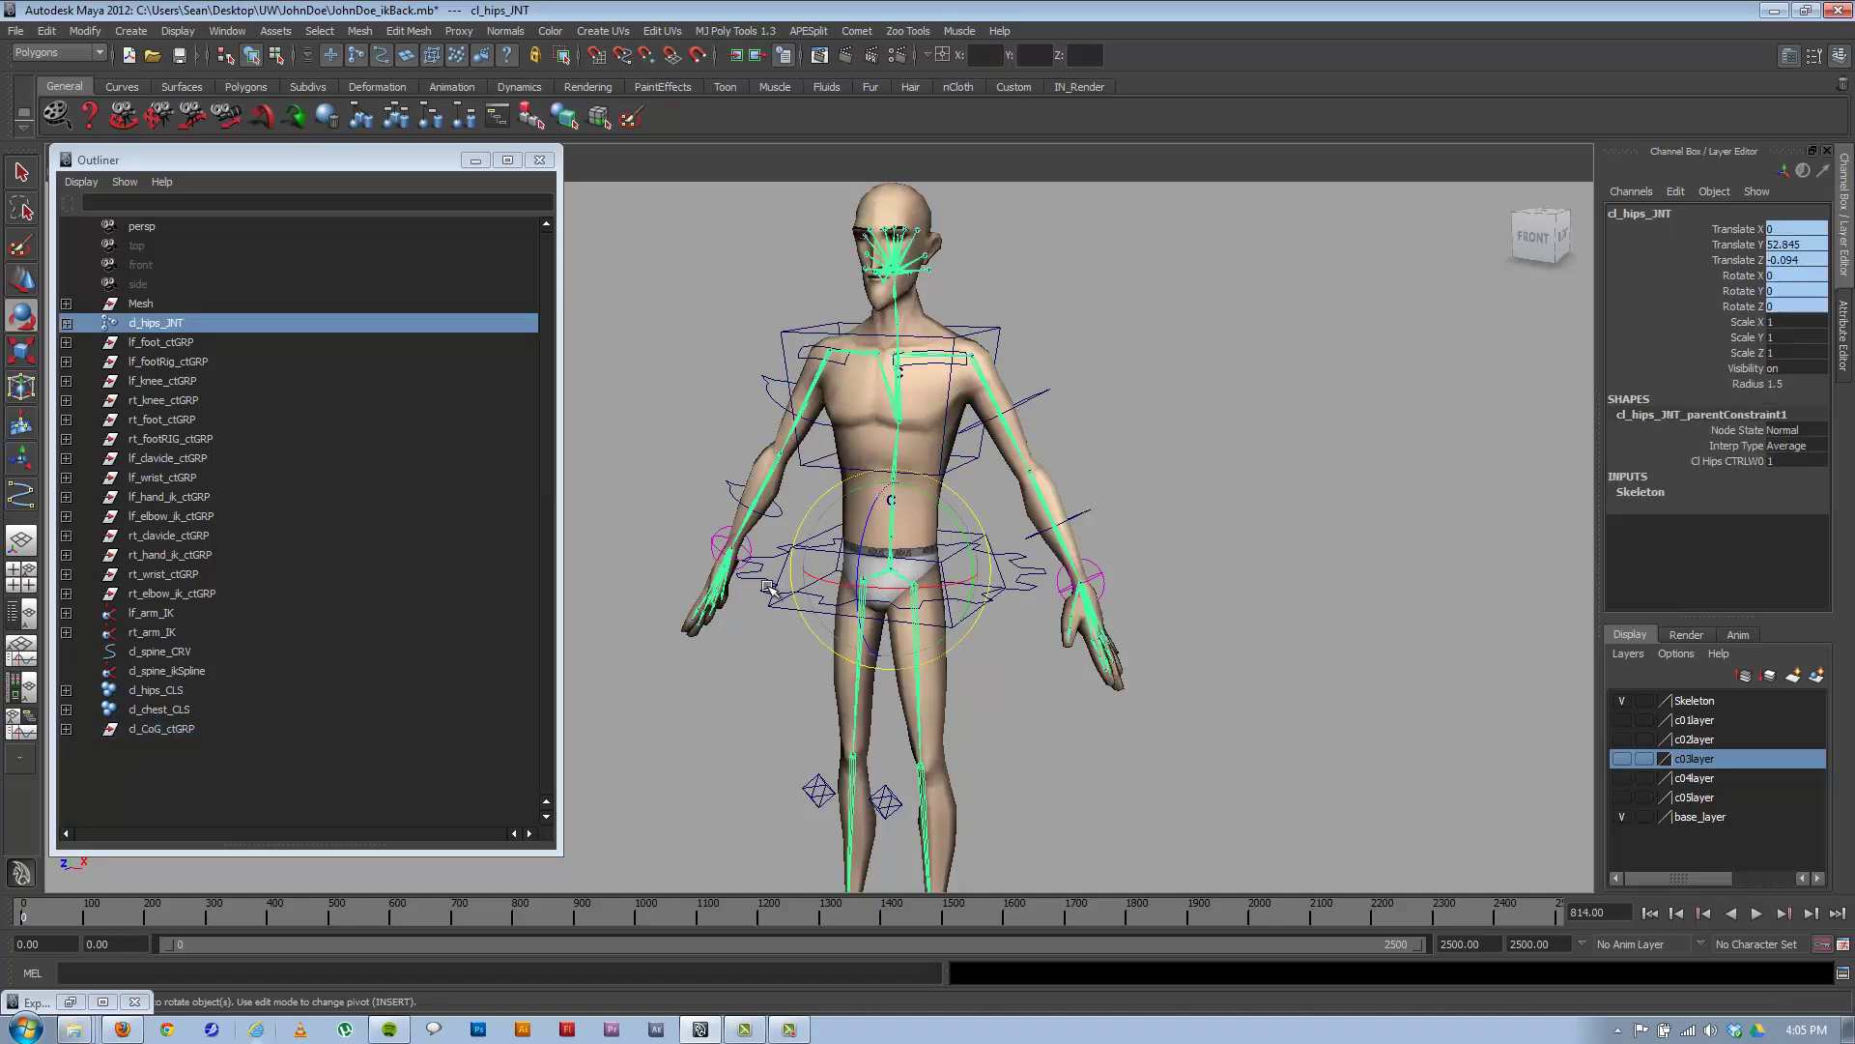
Test-rotate cl_CoG_CTRL about -51.5° around Y, undo the rotation and clear the selection.
scroll(769, 586, up, 3)
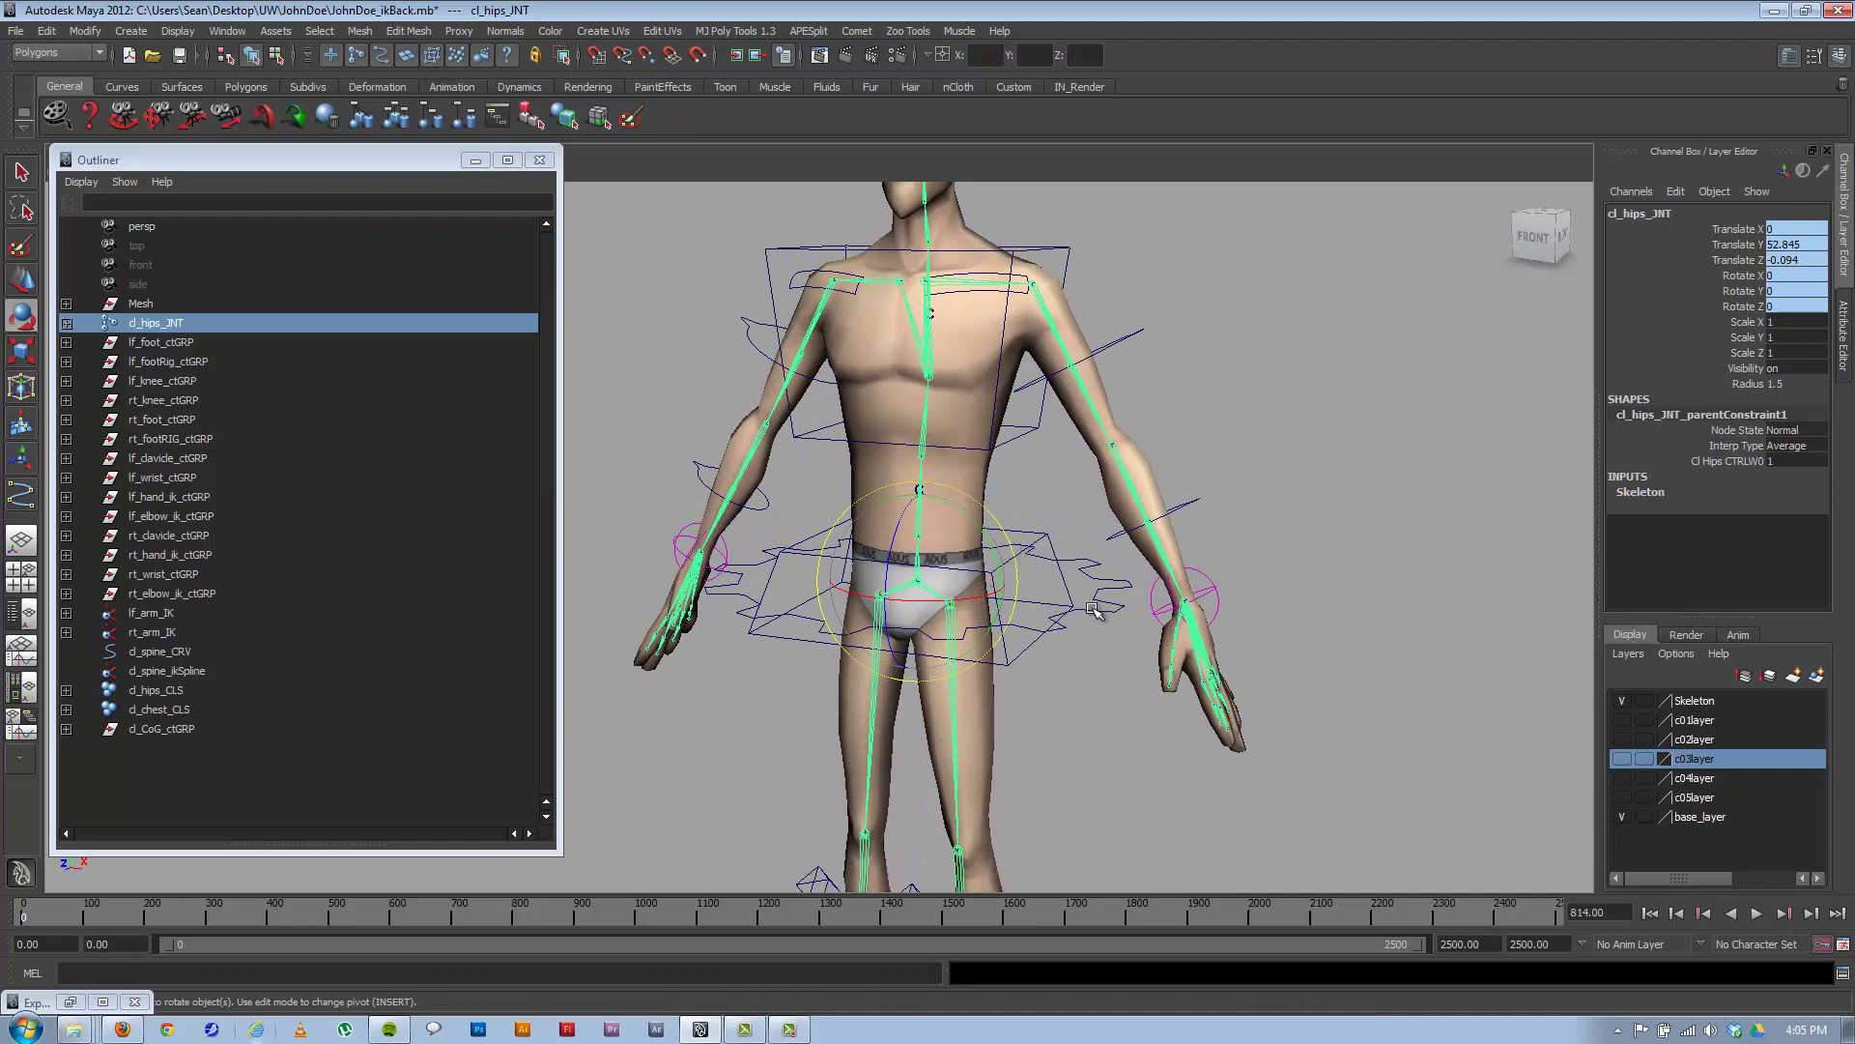
click(986, 597)
drag(919, 609, 845, 580)
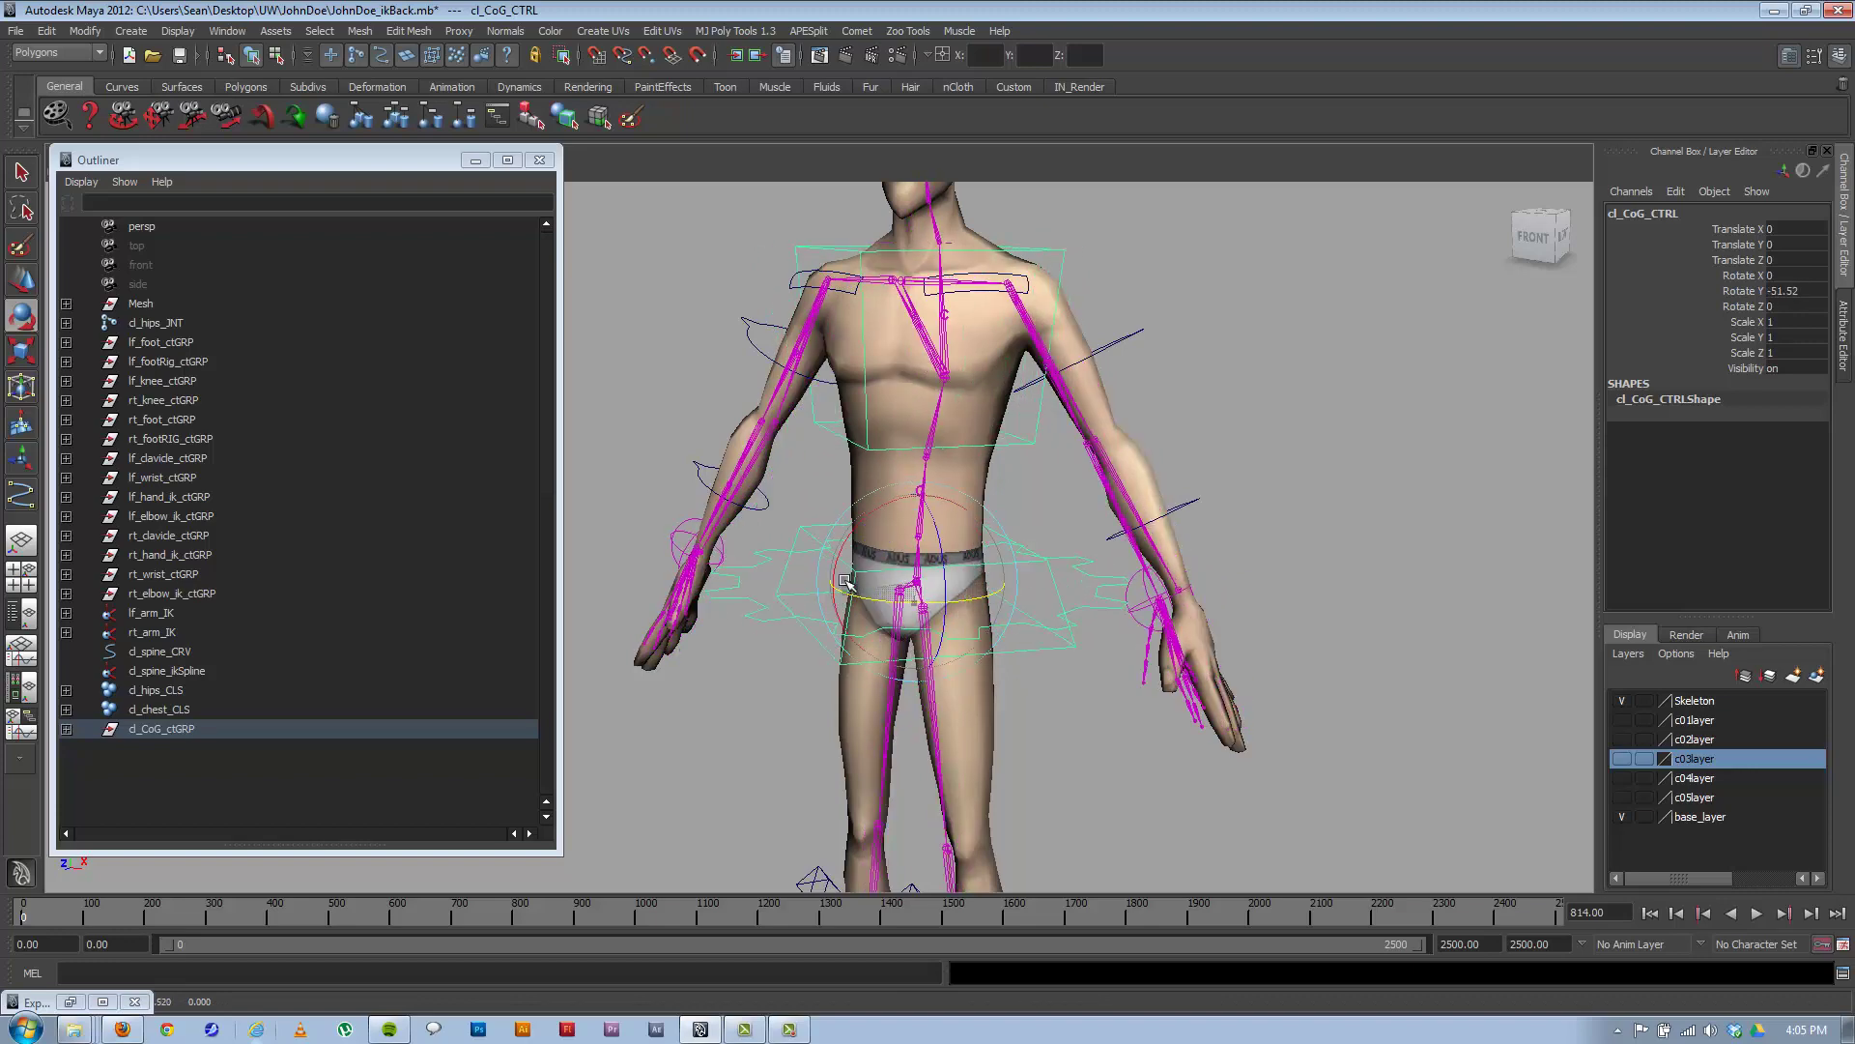
key(ctrl+z)
click(1237, 457)
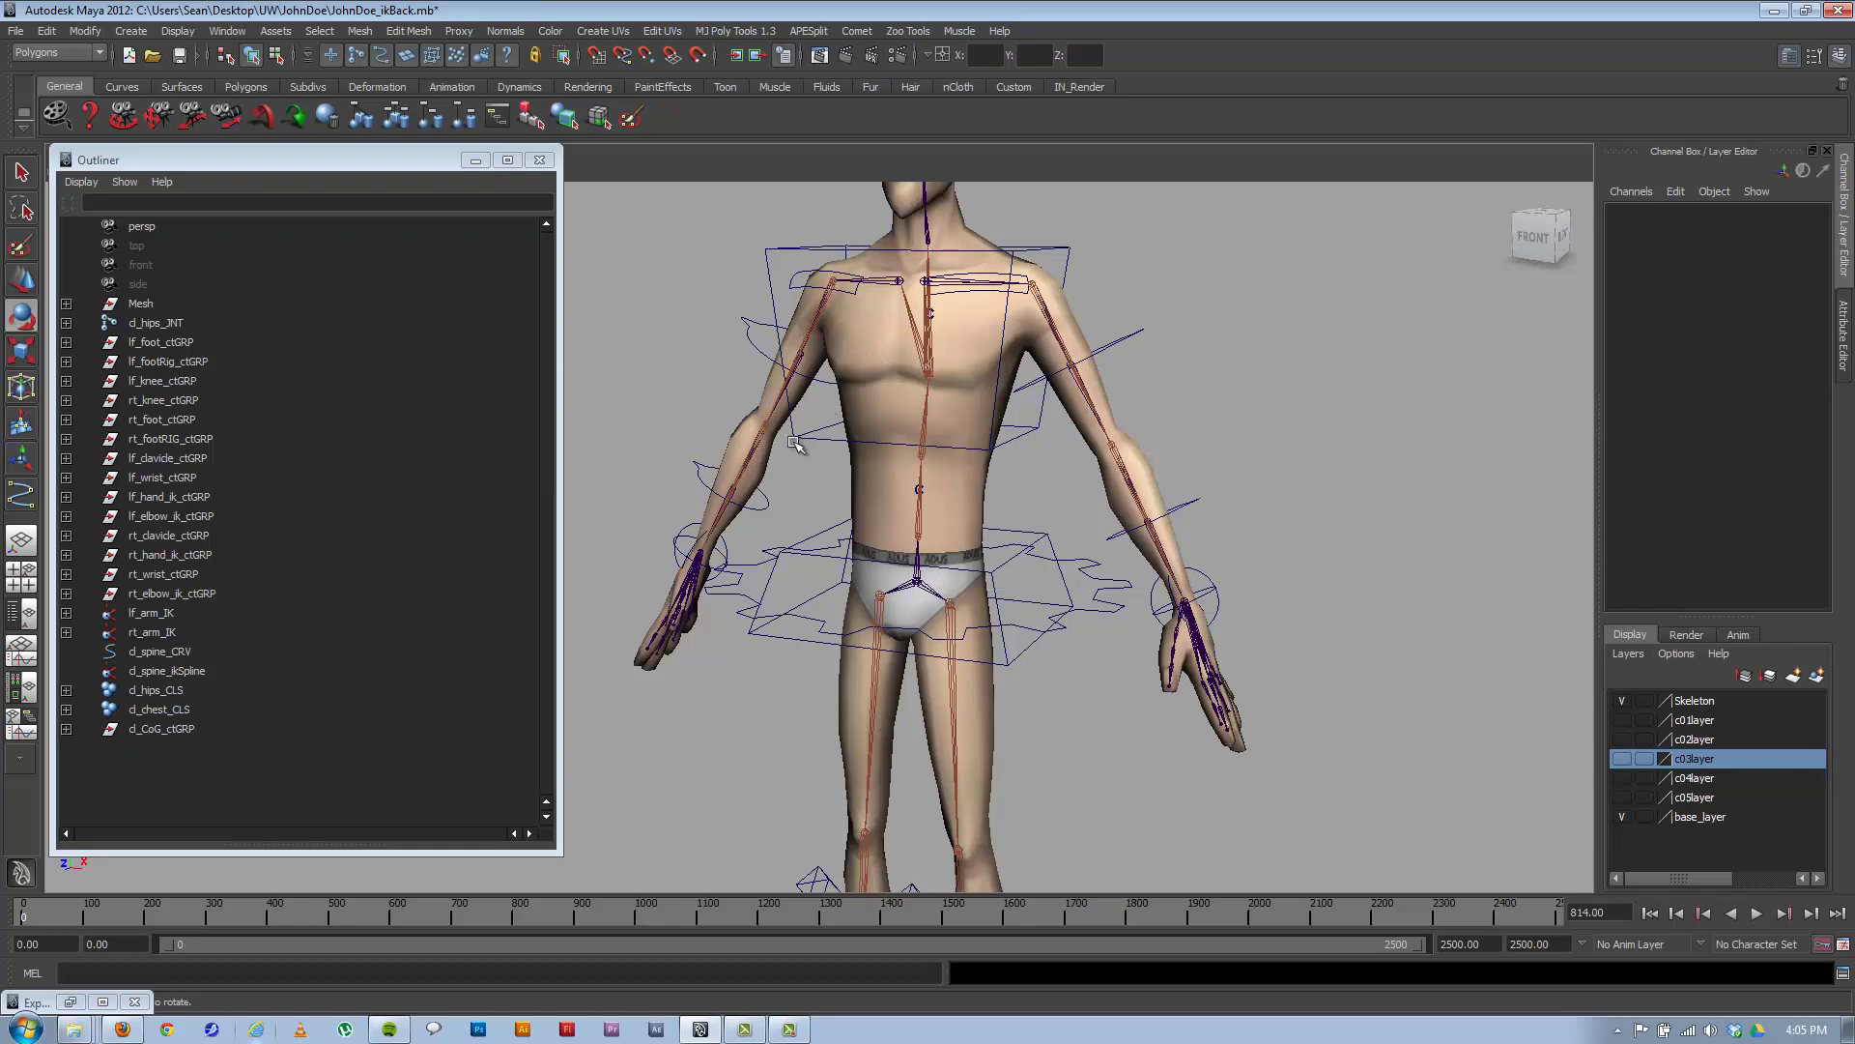
Select the gear-shaped center-of-gravity control and close the Outliner.
click(1098, 605)
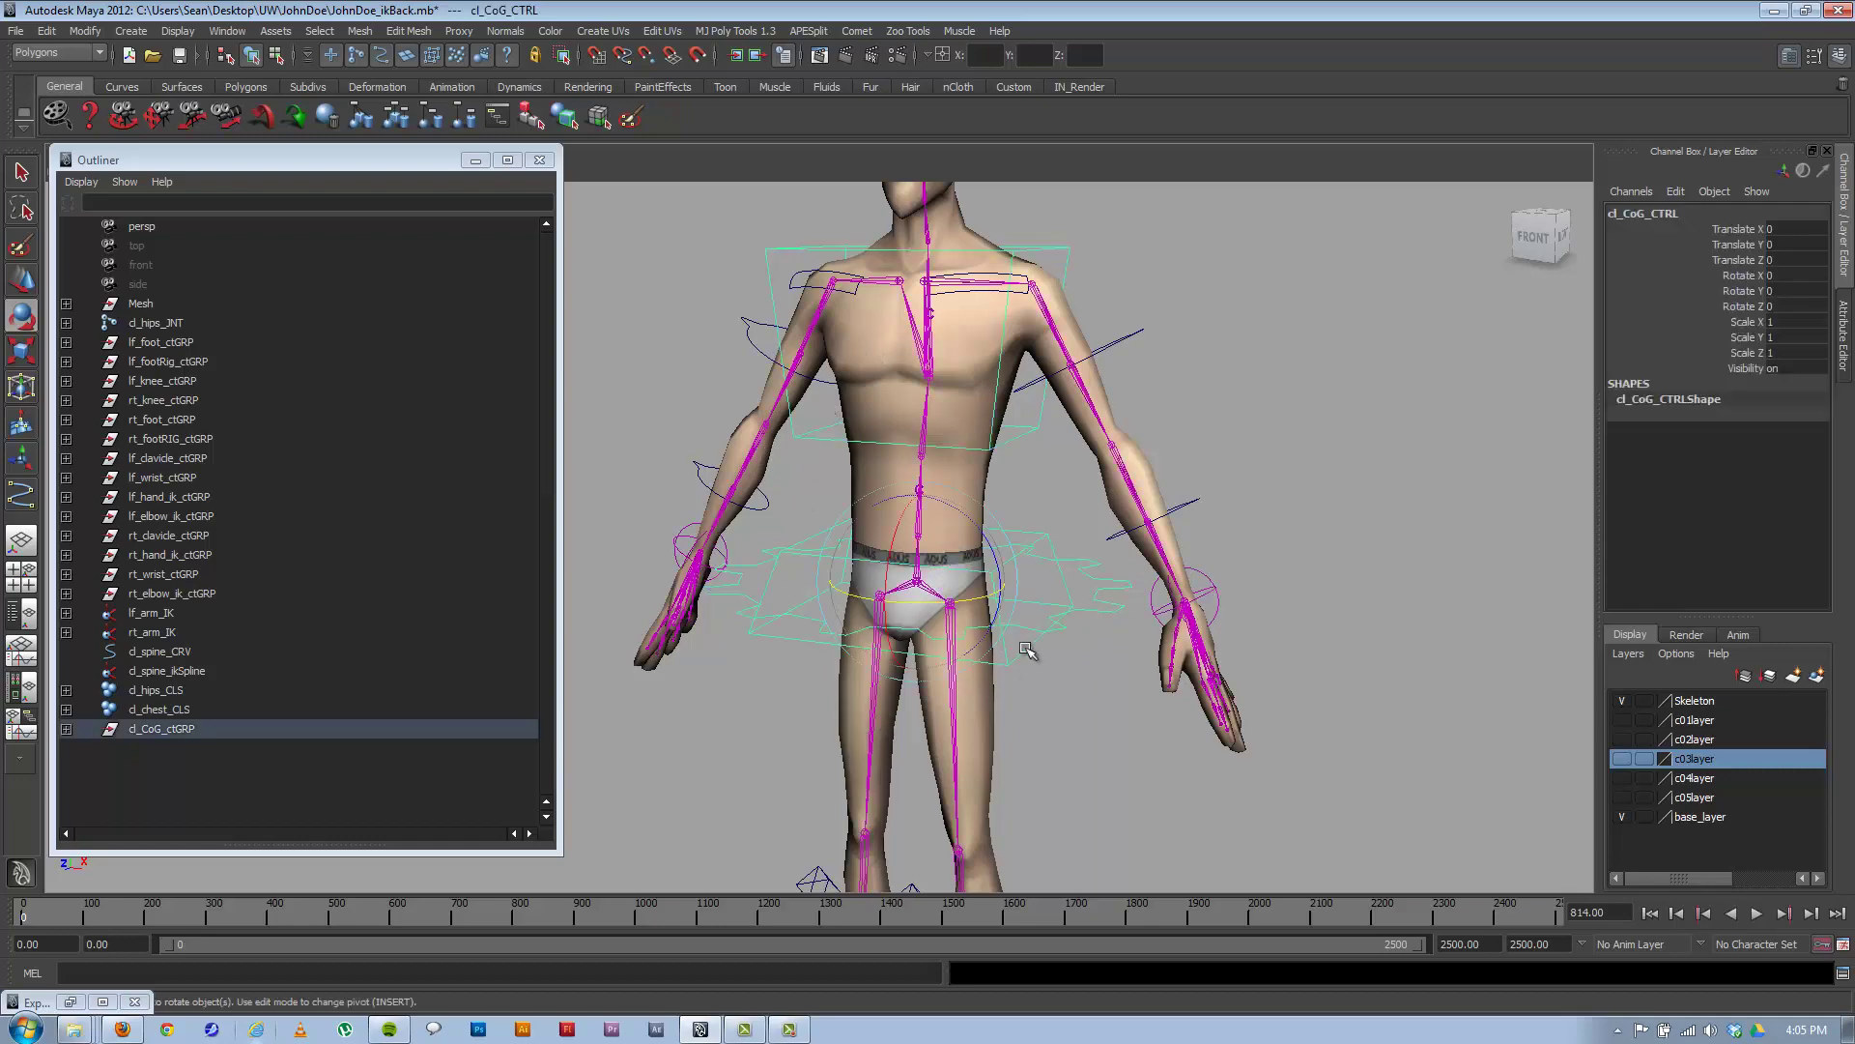
alt+drag(983, 655, 812, 483)
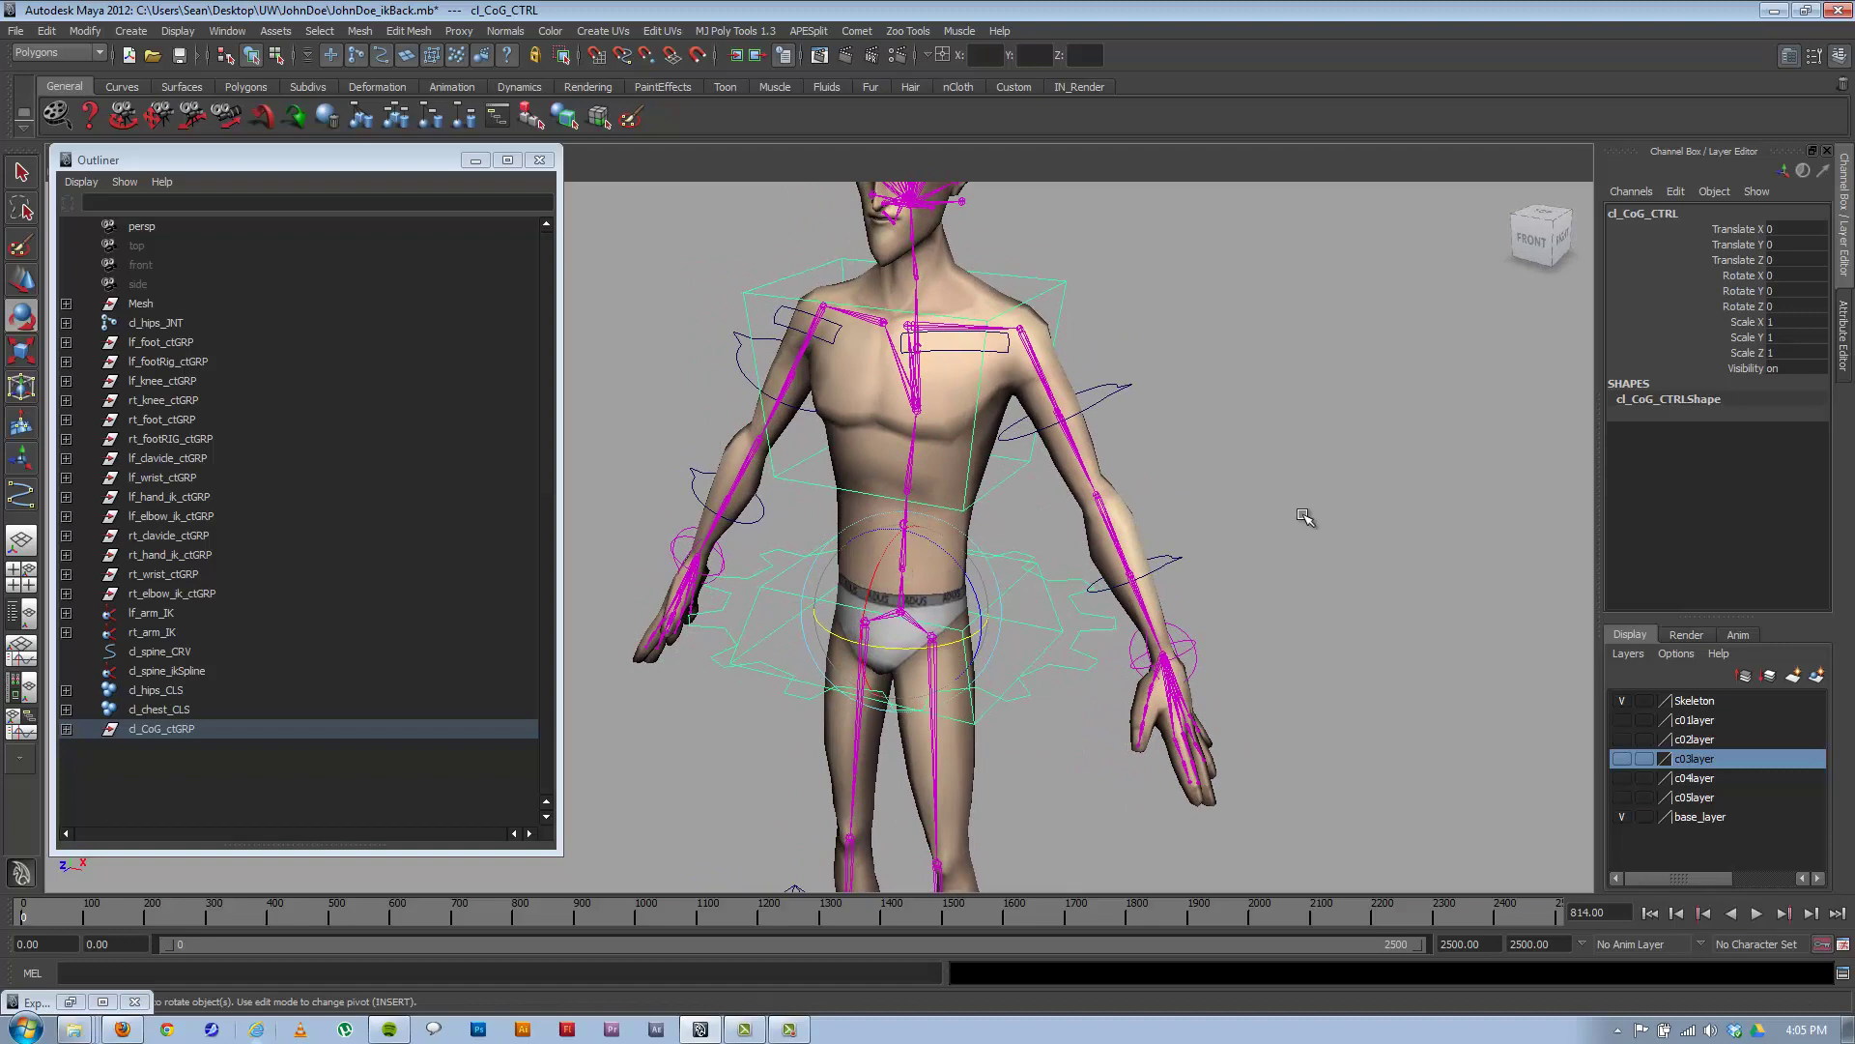
alt+right_drag(1307, 518, 914, 553)
mouse_move(860, 591)
alt+mouse_down()
mouse_move(816, 570)
mouse_move(850, 572)
alt+mouse_up()
alt+middle_drag(850, 572, 859, 528)
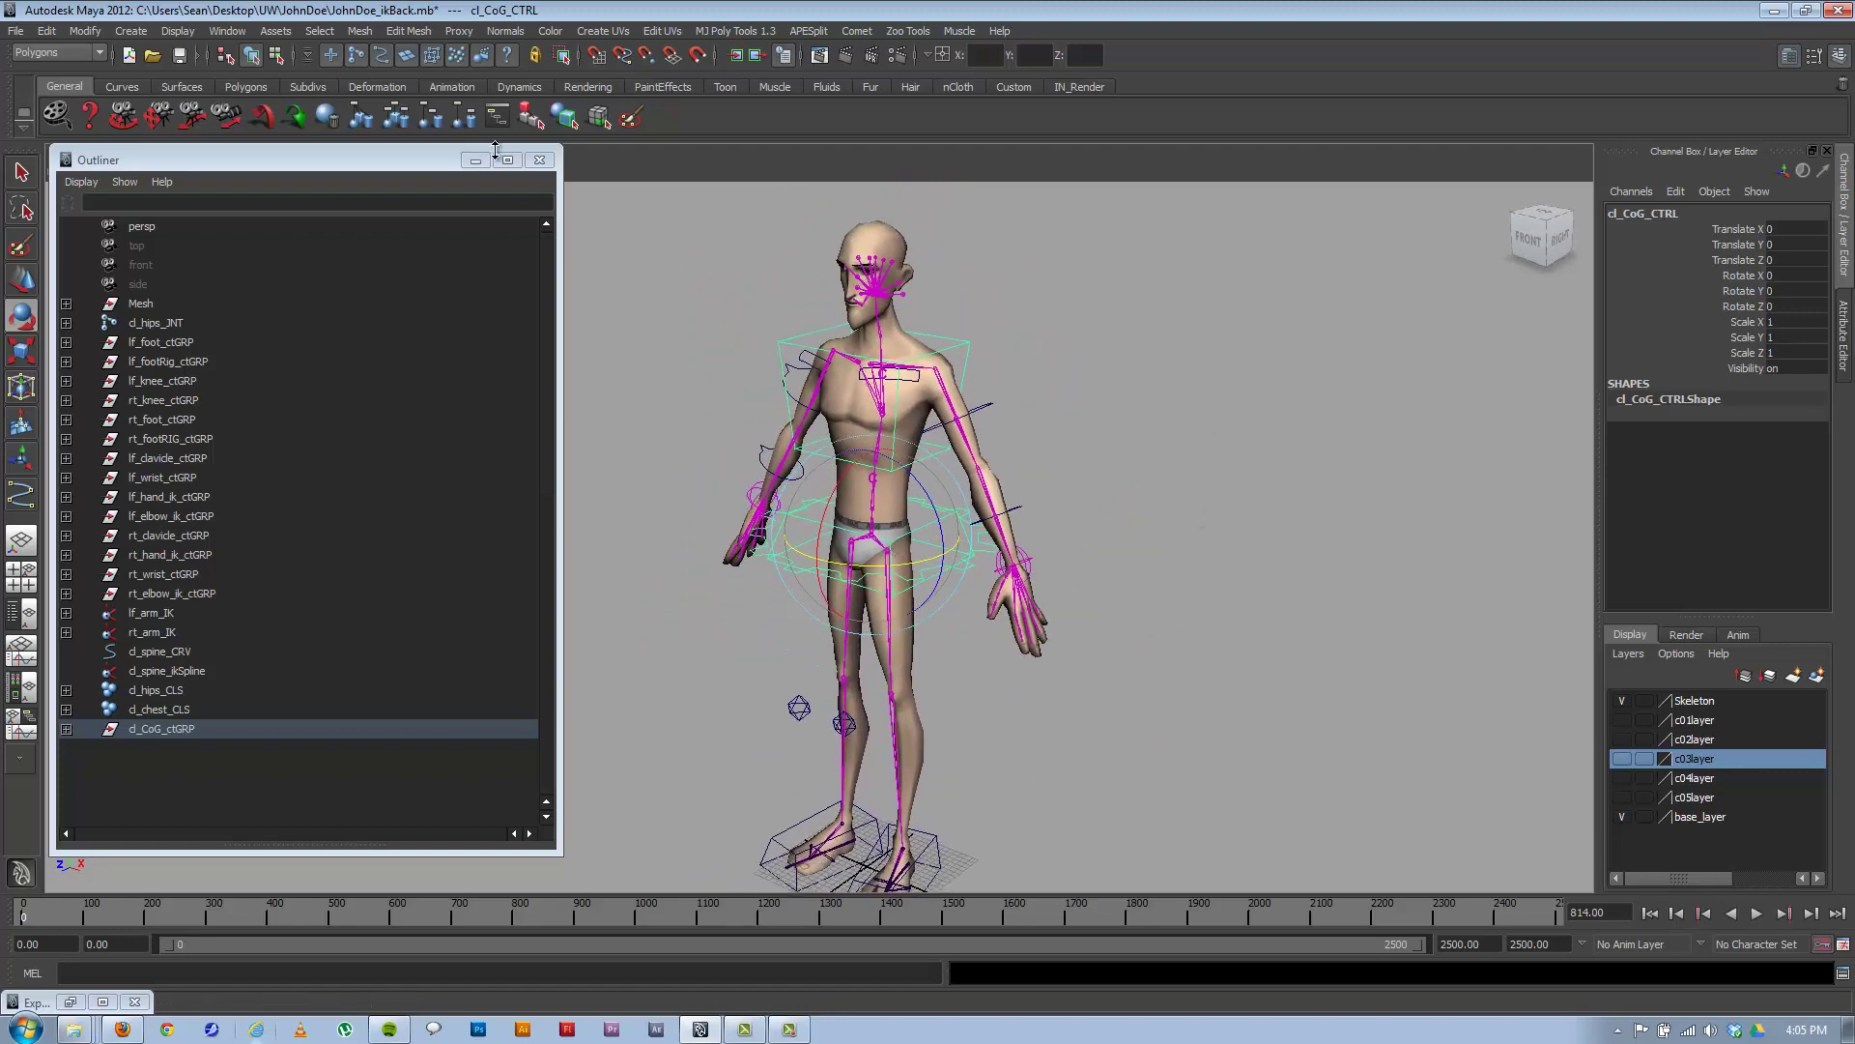
click(536, 162)
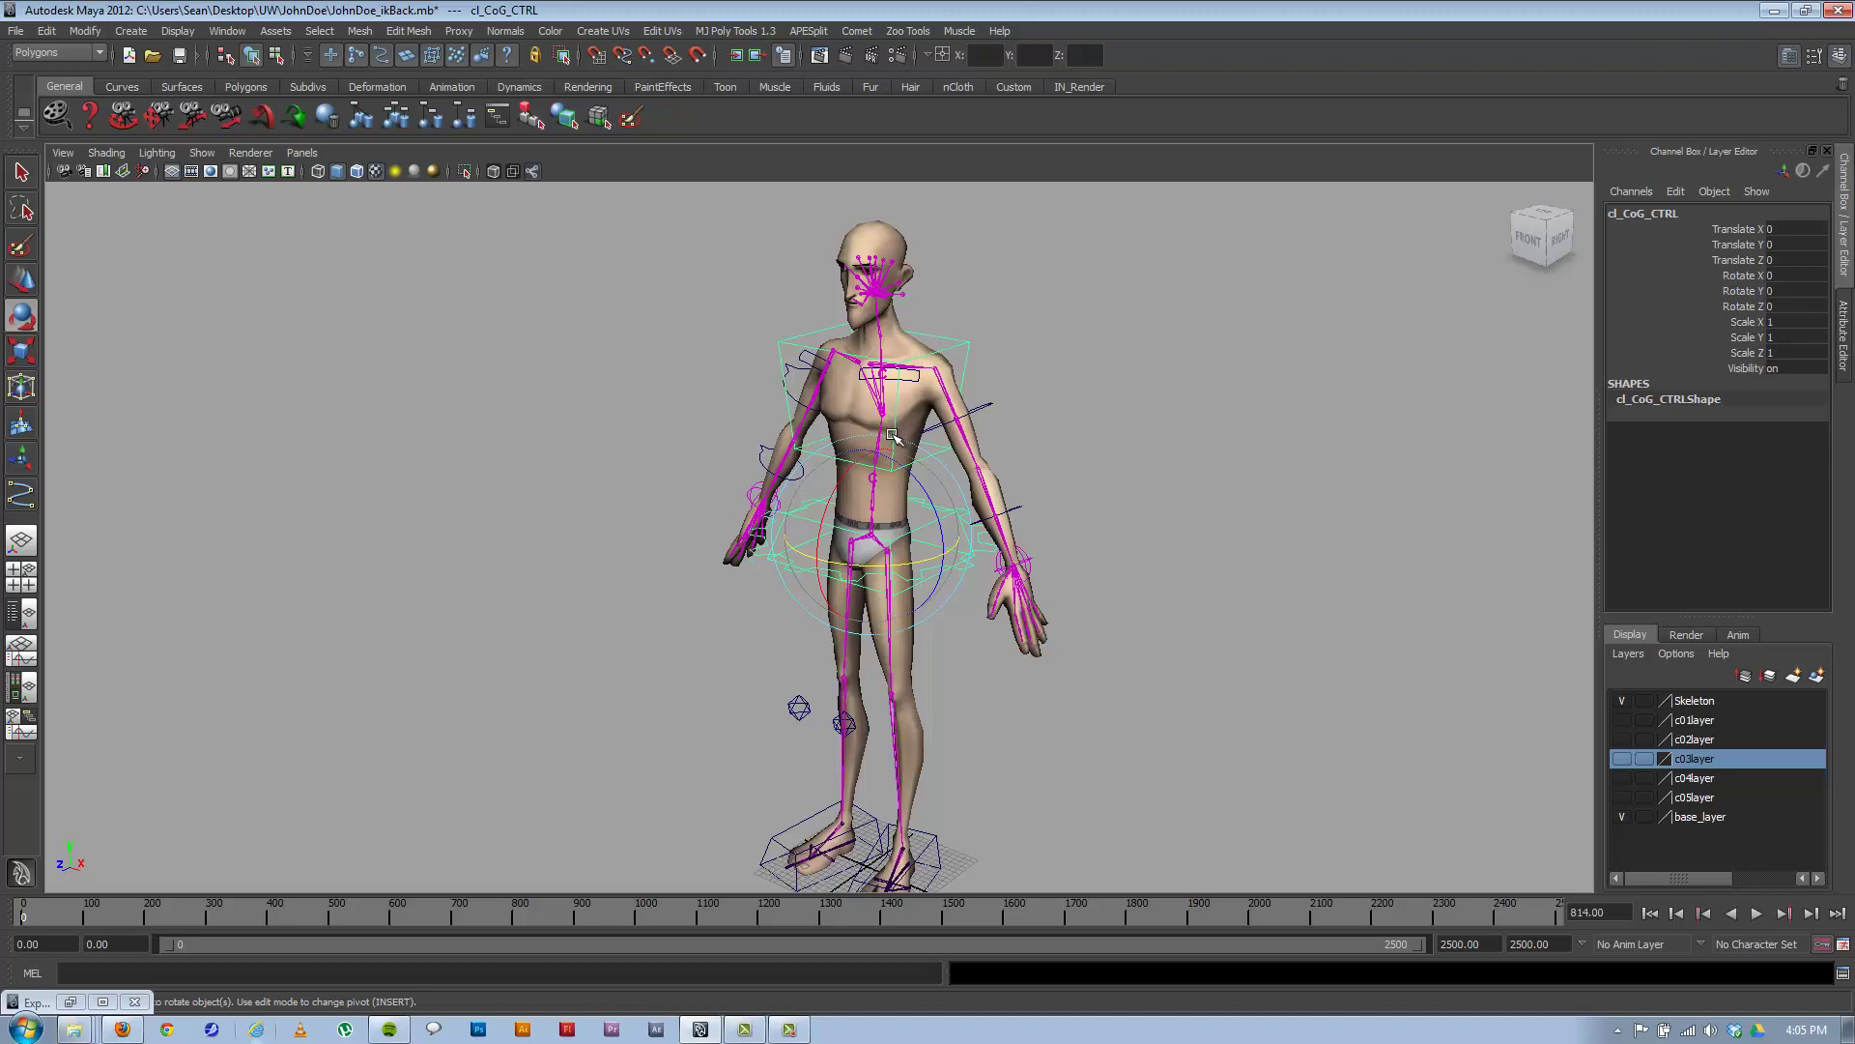
Examine the left wrist control's attributes and clear the selection.
click(1026, 558)
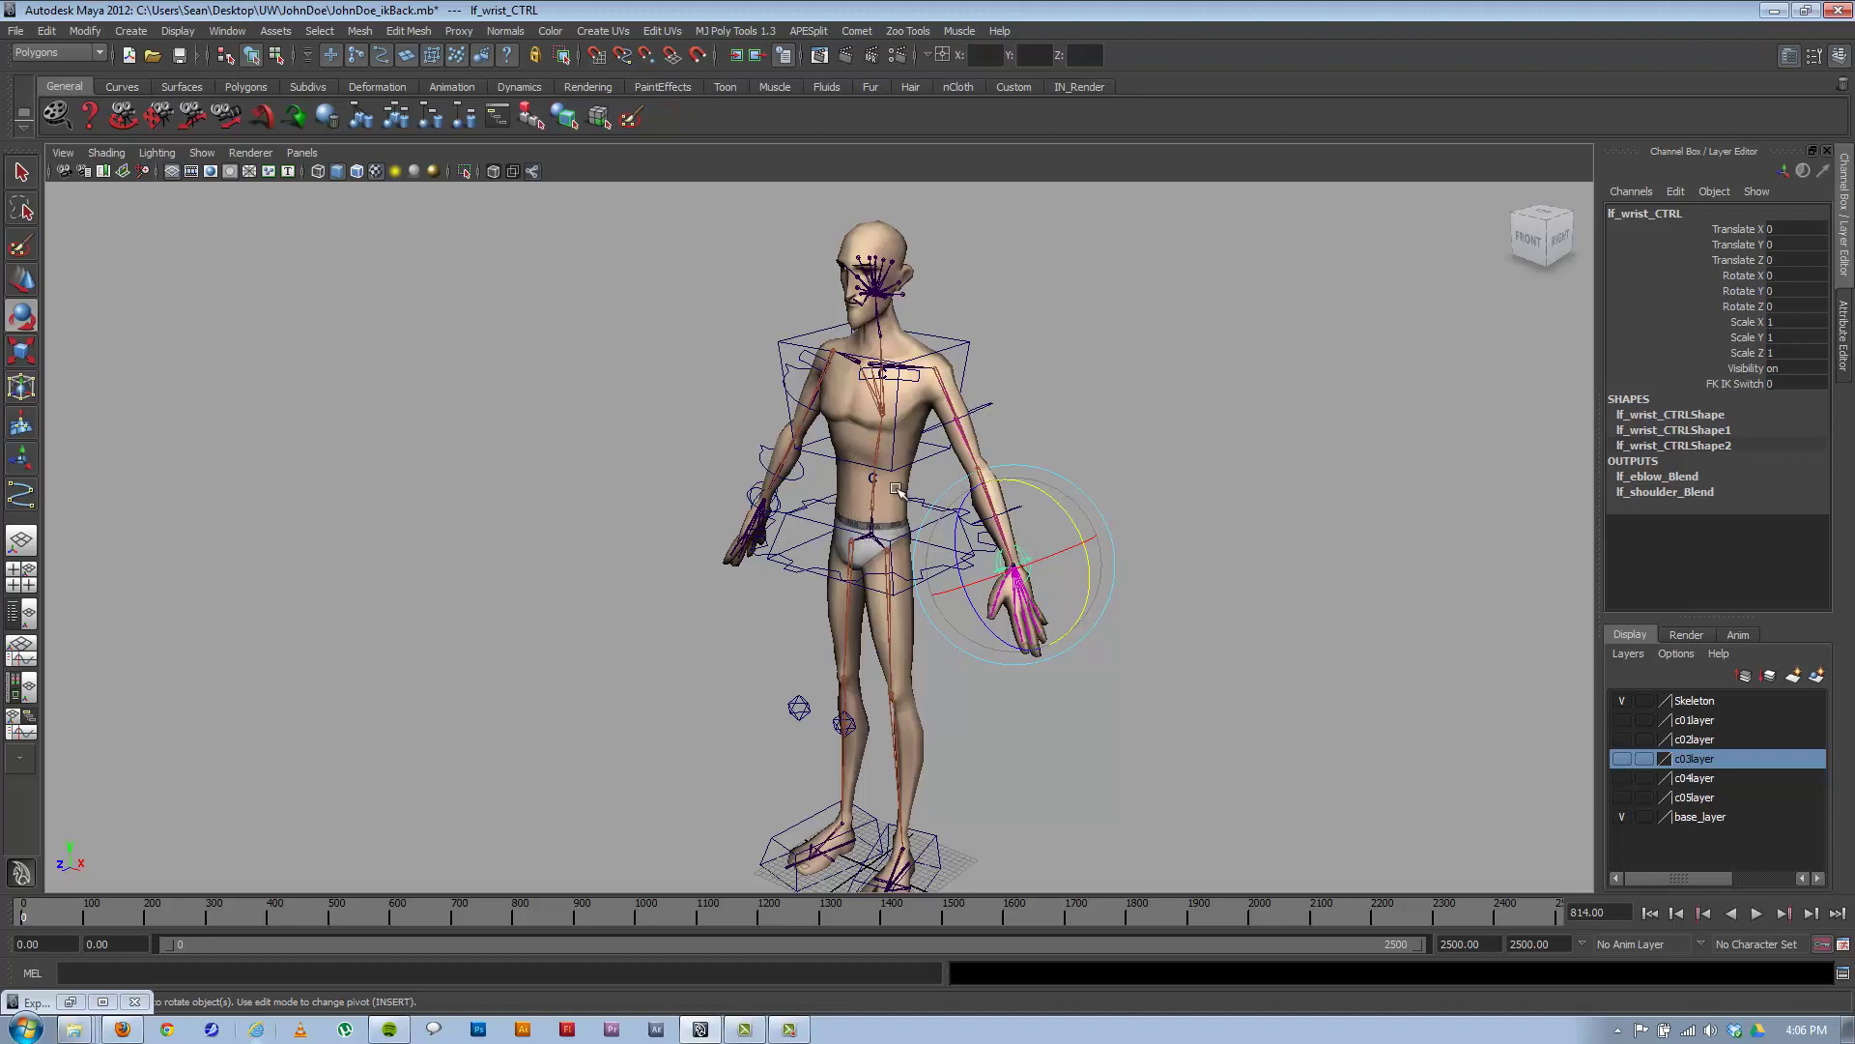
alt+drag(822, 501, 868, 355)
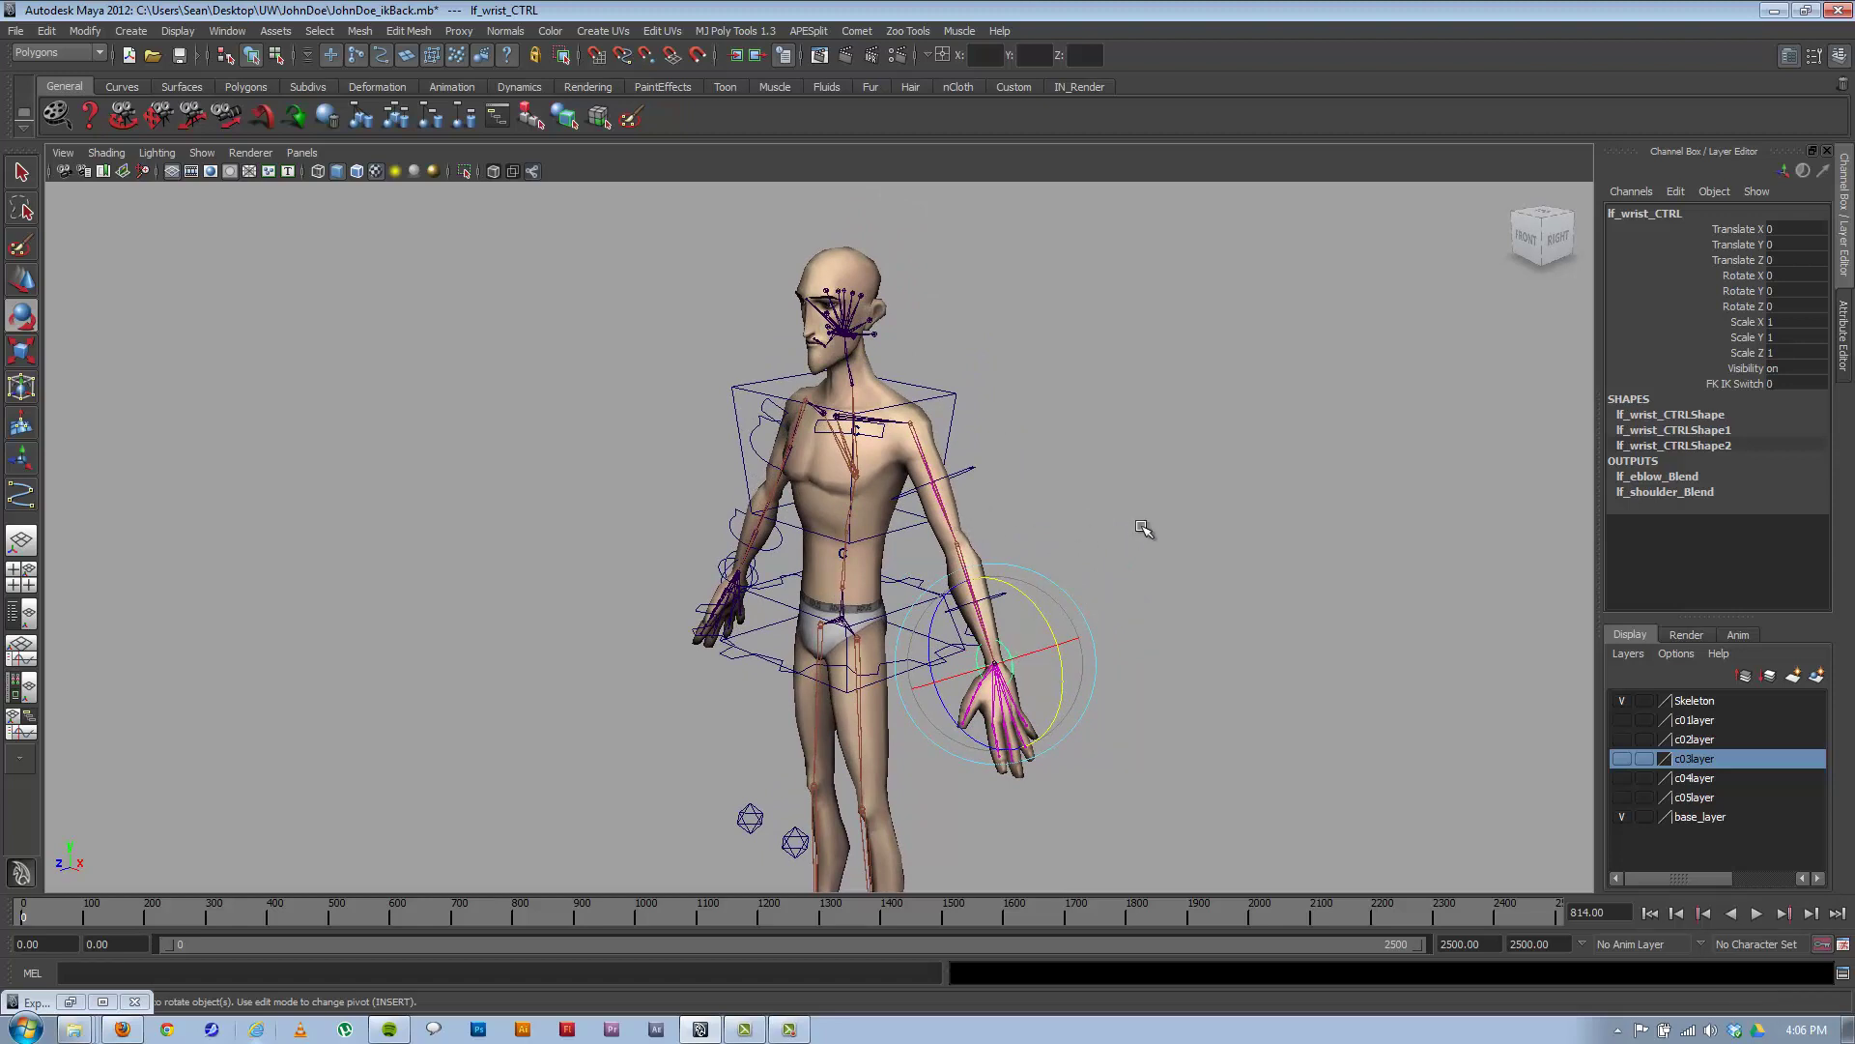
click(1052, 523)
alt+drag(902, 600, 1063, 604)
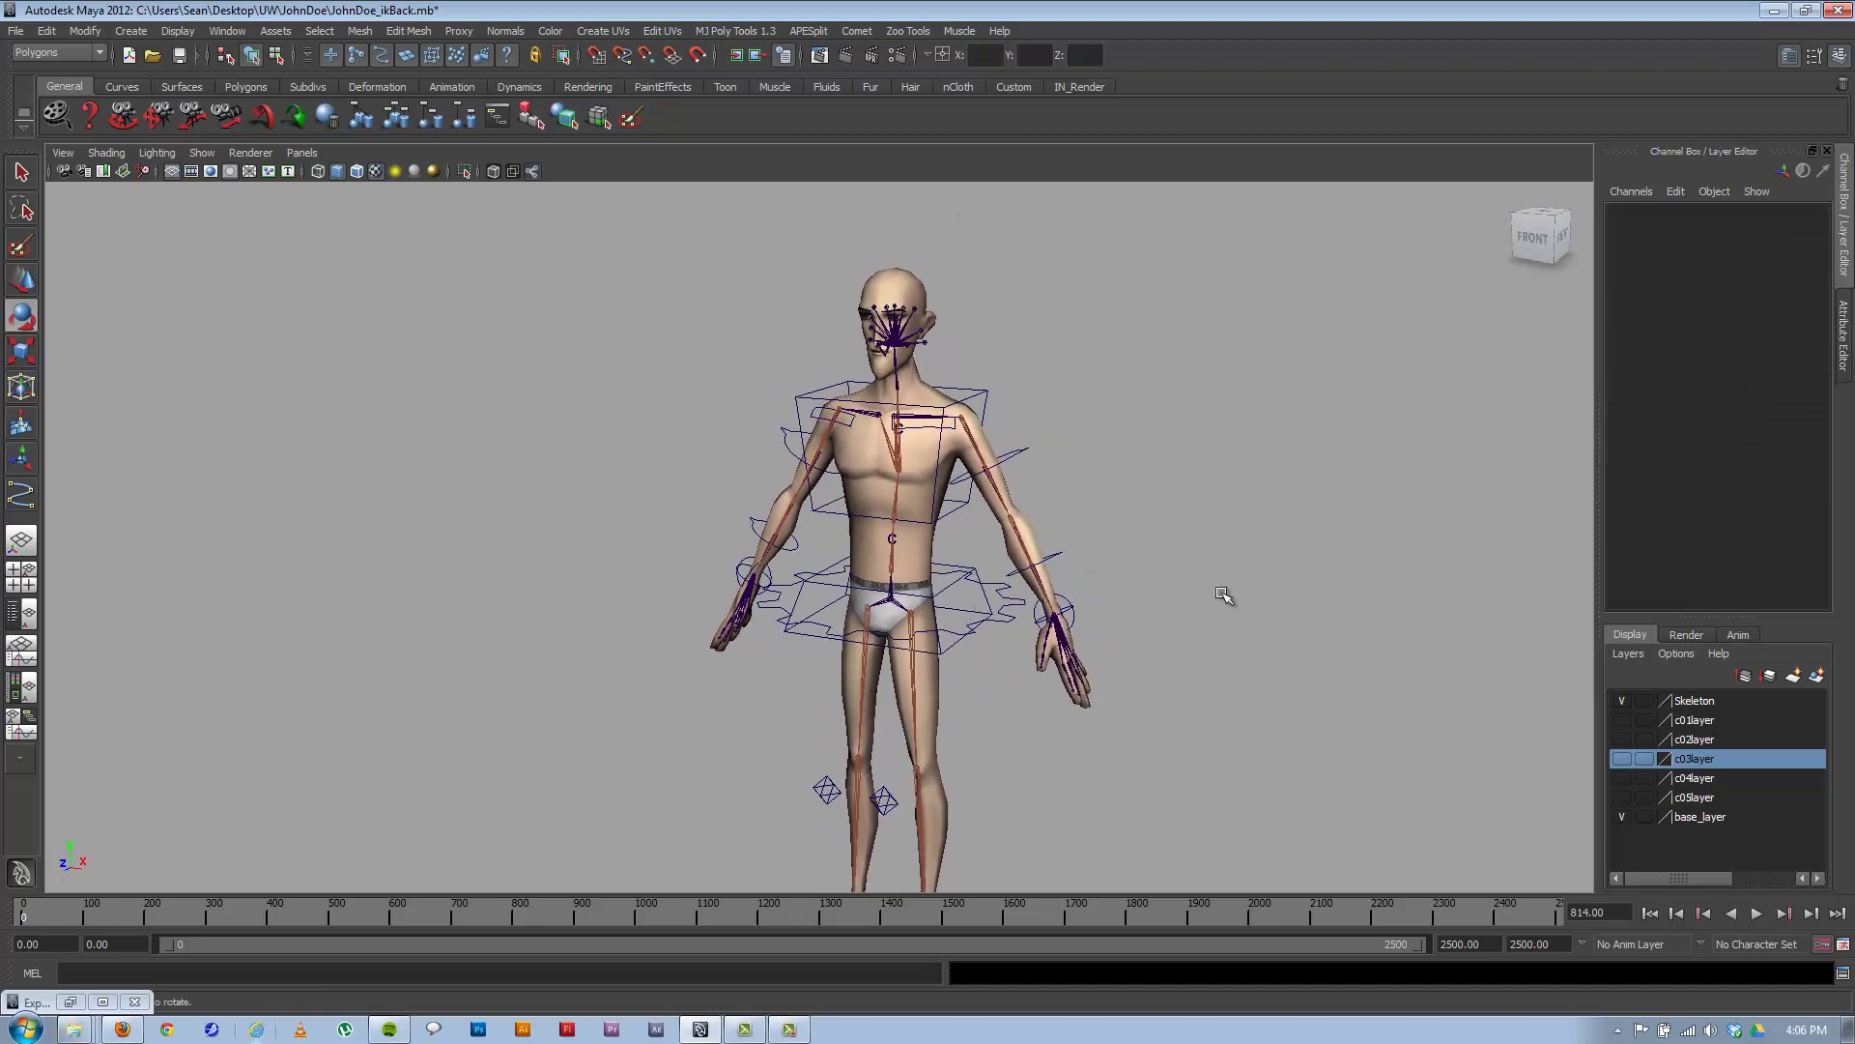